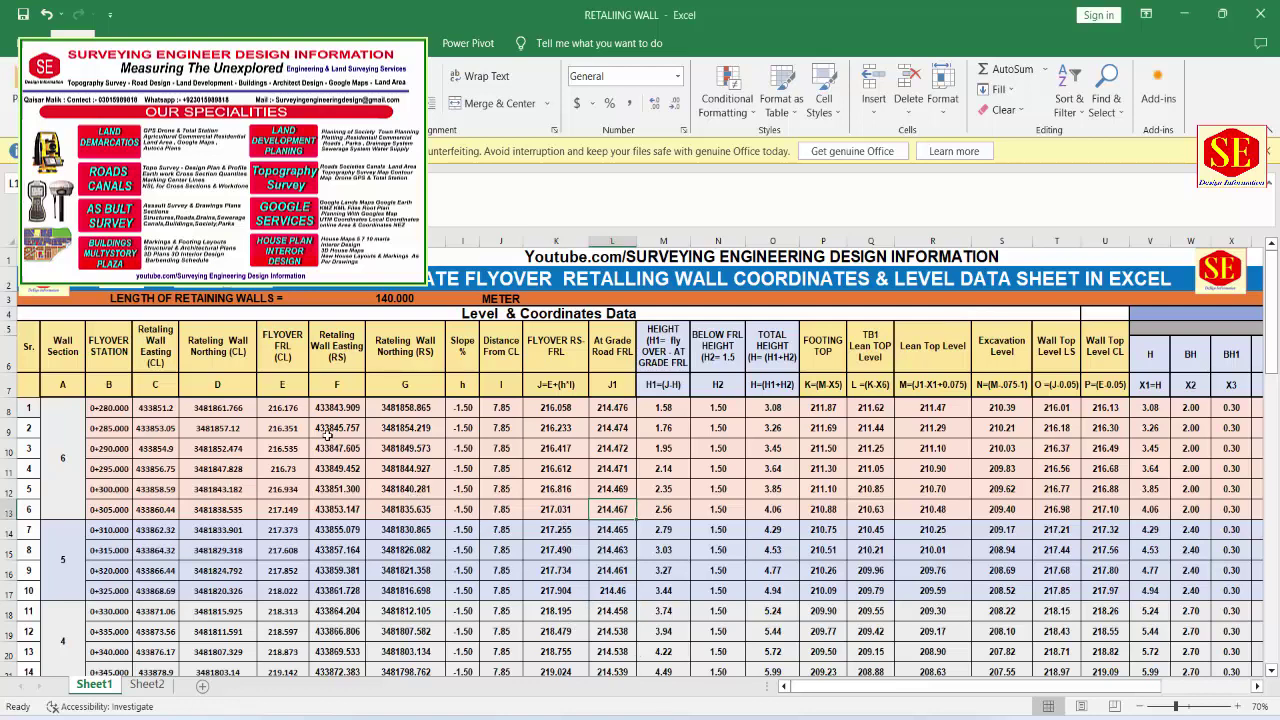
# Step: Select the table header rows 5–7 and the Wall Top Level CL and dimension headers
pyautogui.moveTo(17, 338); pyautogui.dragTo(1100, 378)
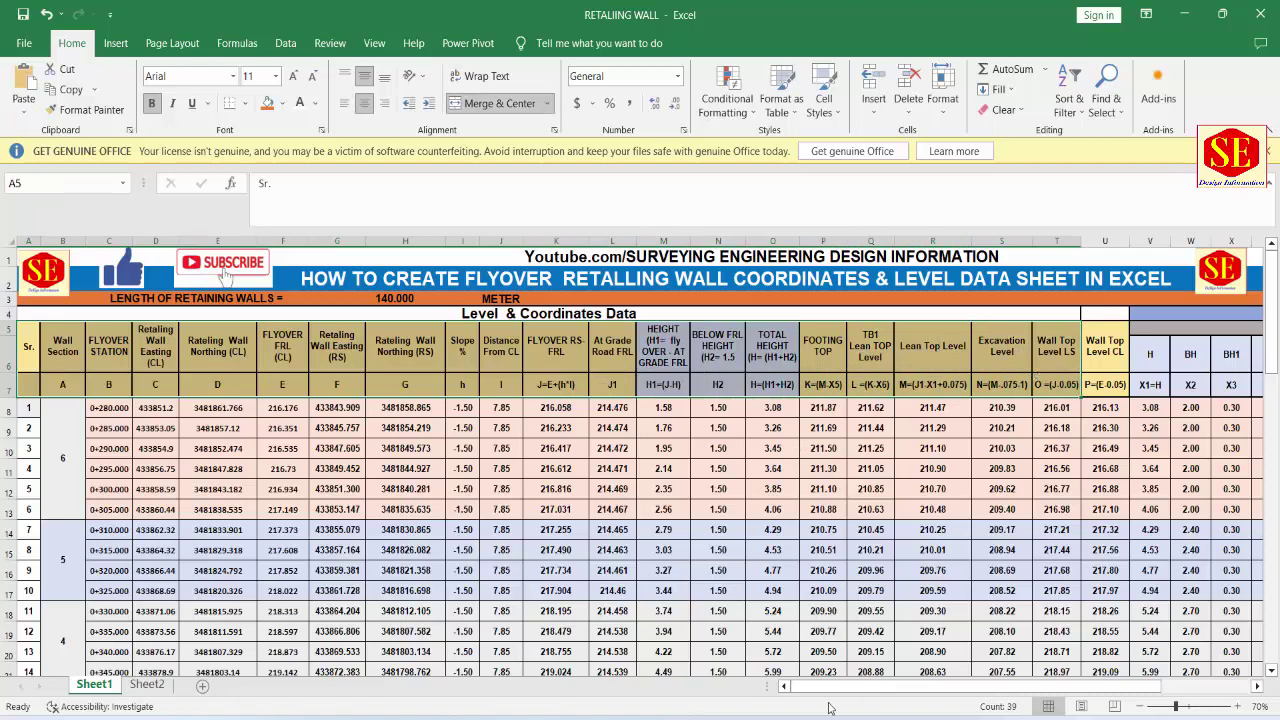
pyautogui.moveTo(820, 690); pyautogui.dragTo(910, 690)
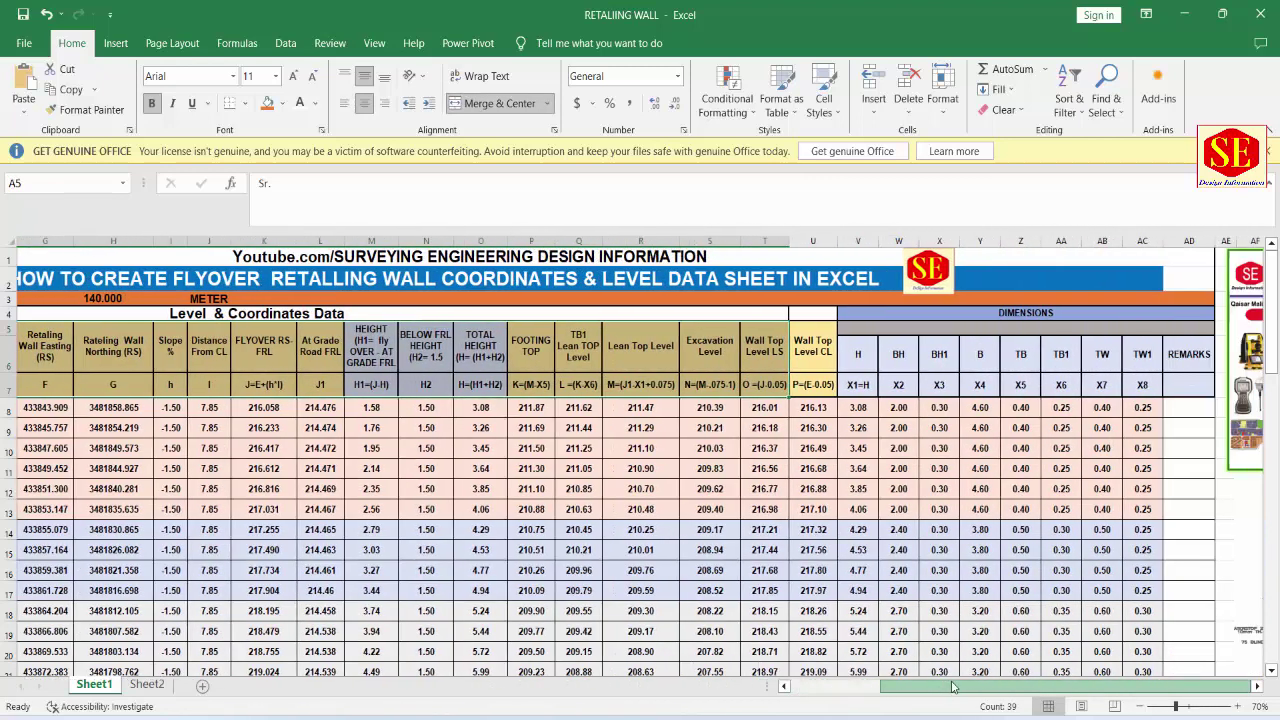
pyautogui.moveTo(833, 366); pyautogui.dragTo(1195, 385)
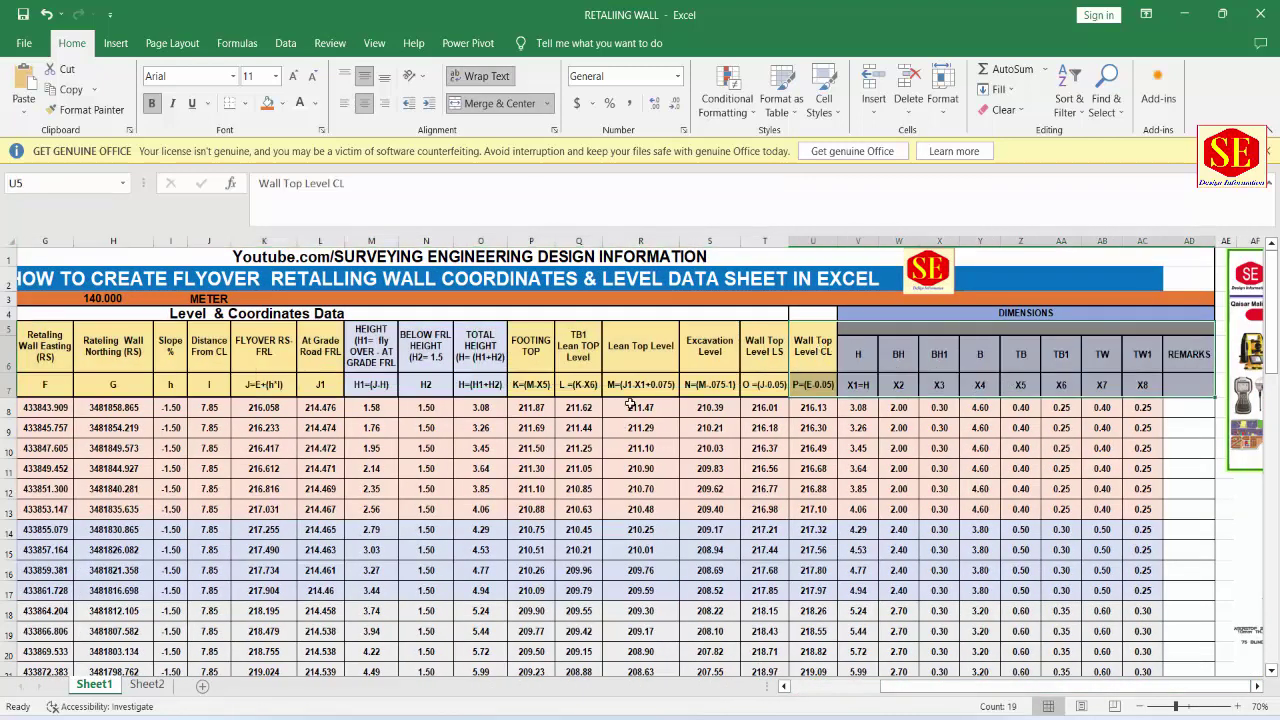
pyautogui.moveTo(922, 687); pyautogui.dragTo(832, 687)
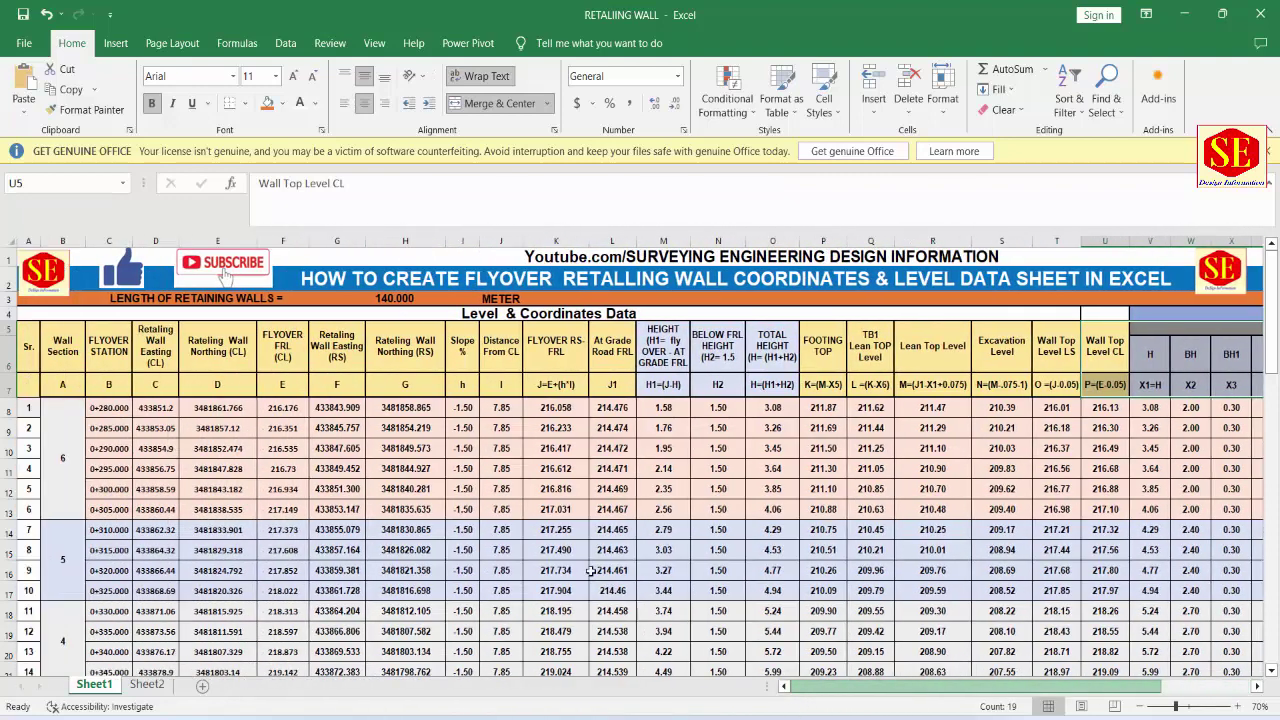
pyautogui.scroll(-3, 343, 440)
pyautogui.scroll(3, 173, 520)
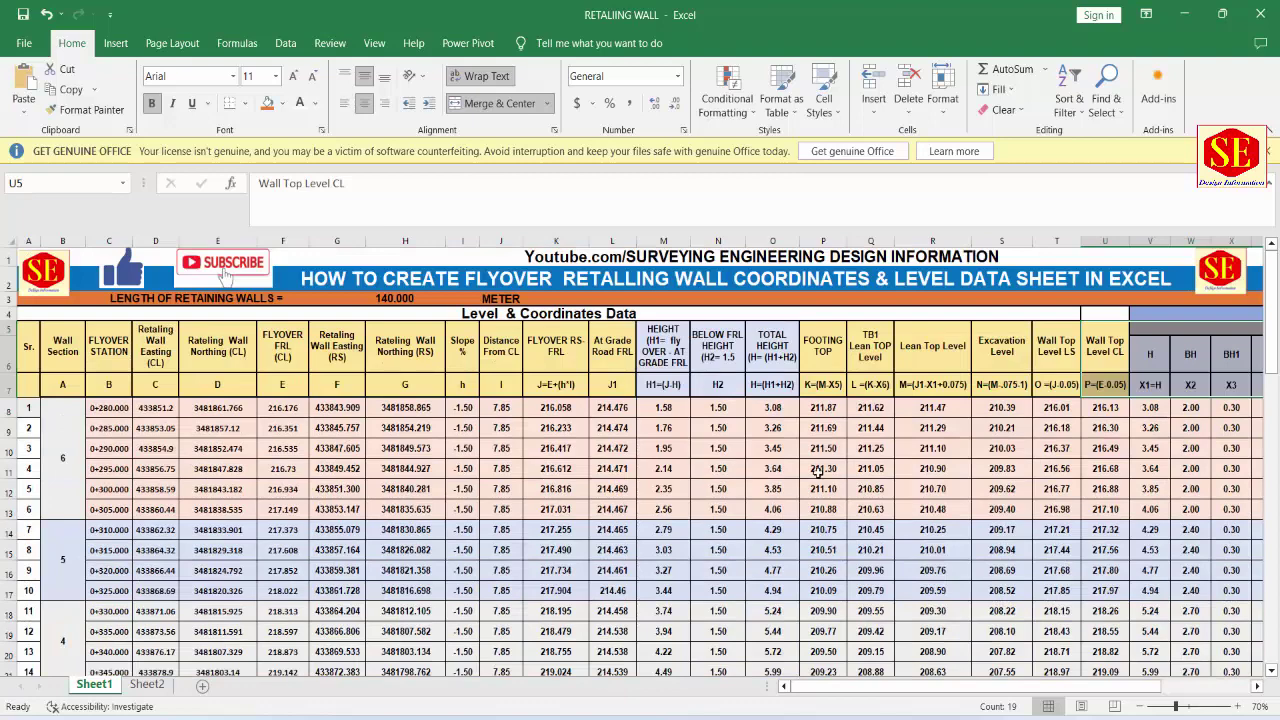
pyautogui.moveTo(893, 690); pyautogui.dragTo(955, 648)
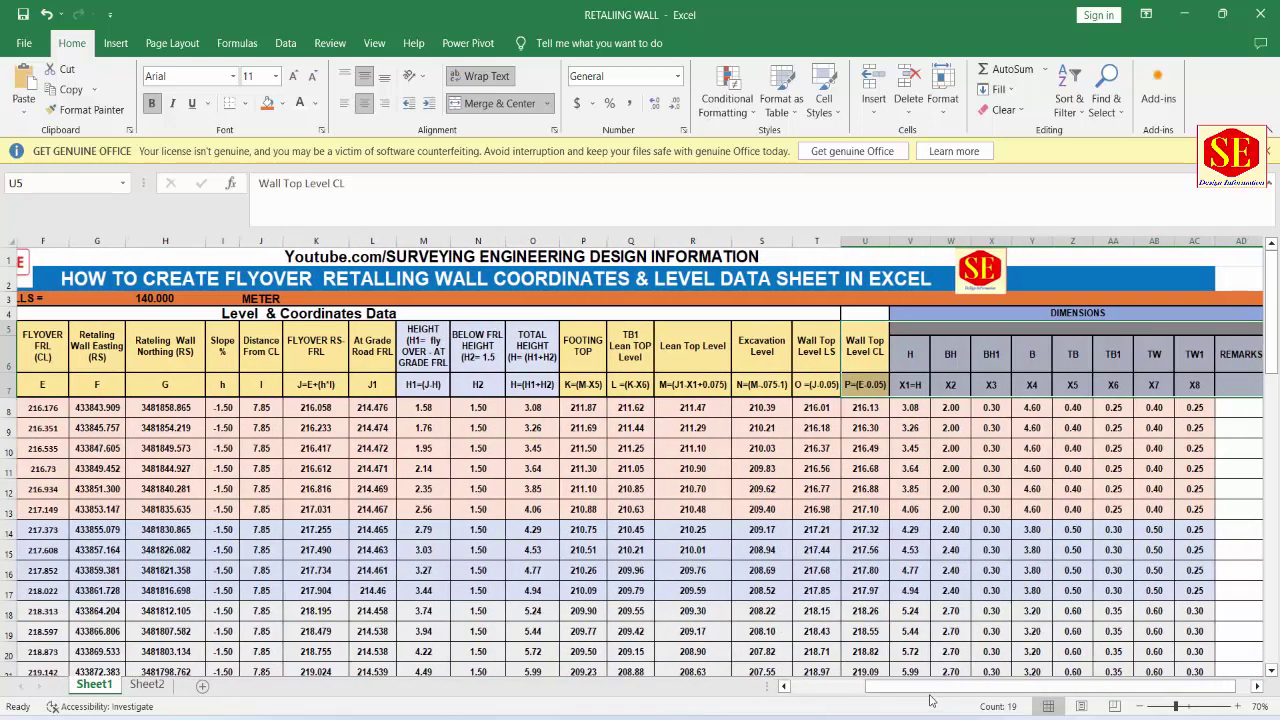
pyautogui.moveTo(877, 690); pyautogui.dragTo(771, 690)
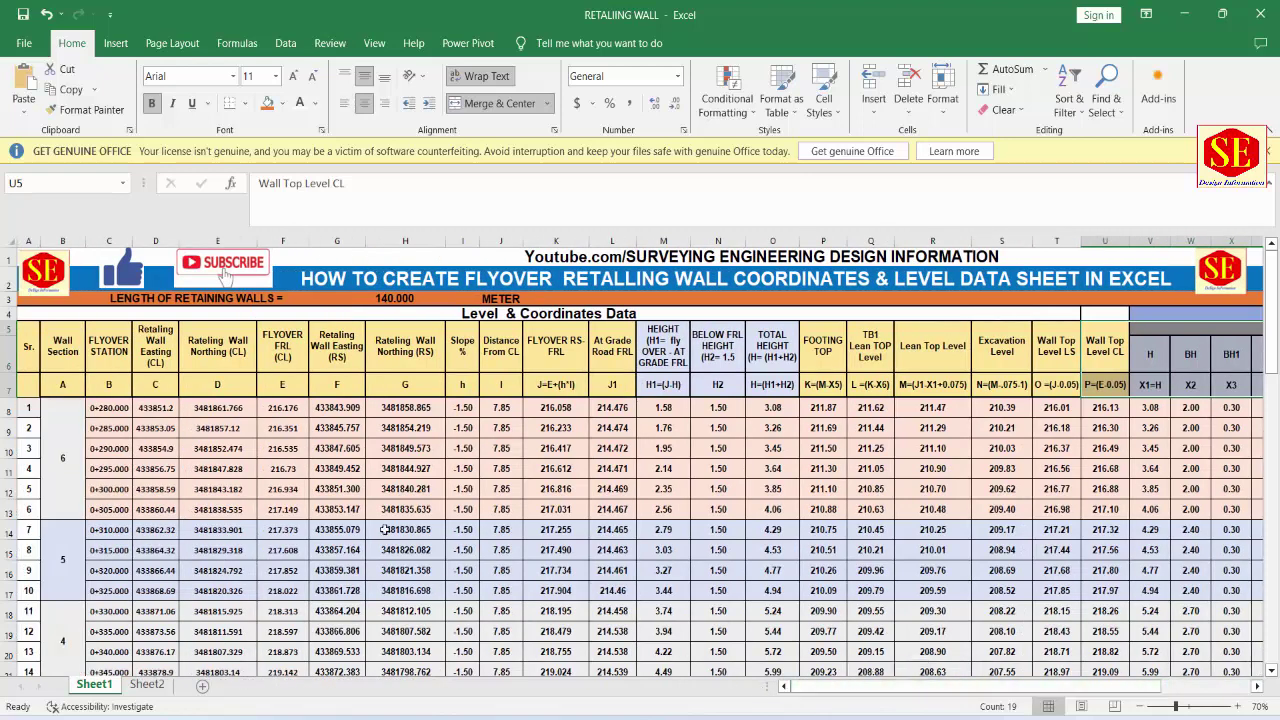
# Step: Pick the row 8–9 easting, northing and 216.176 FRL values, then the -1.50 slope values
pyautogui.click(214, 427)
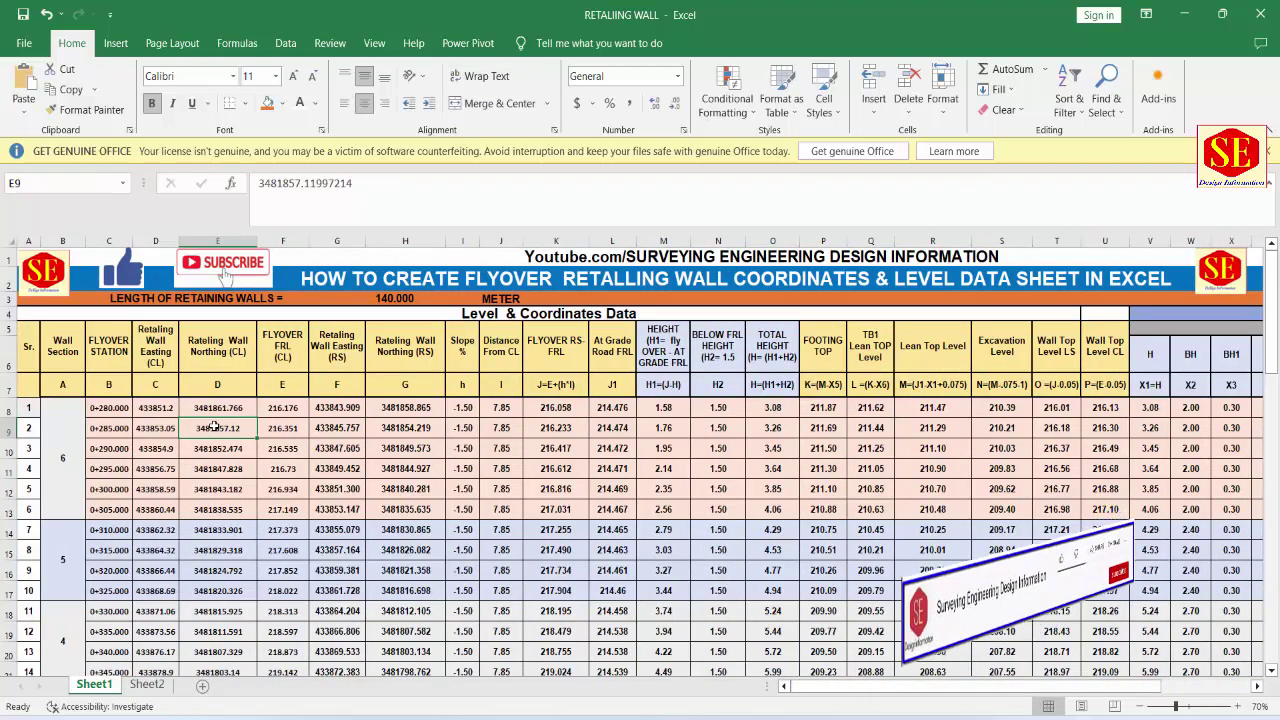
pyautogui.click(155, 408)
pyautogui.click(282, 408)
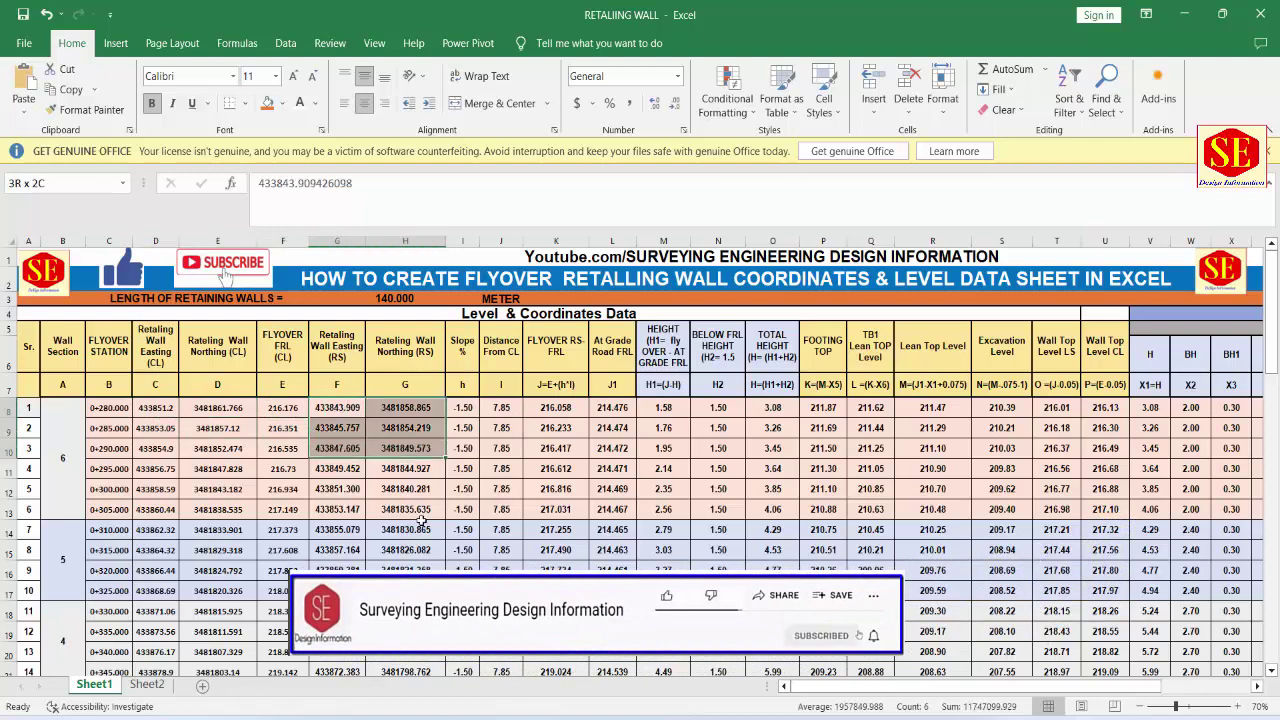
pyautogui.moveTo(338, 408); pyautogui.dragTo(440, 540)
pyautogui.click(463, 412)
pyautogui.moveTo(463, 430); pyautogui.dragTo(463, 489)
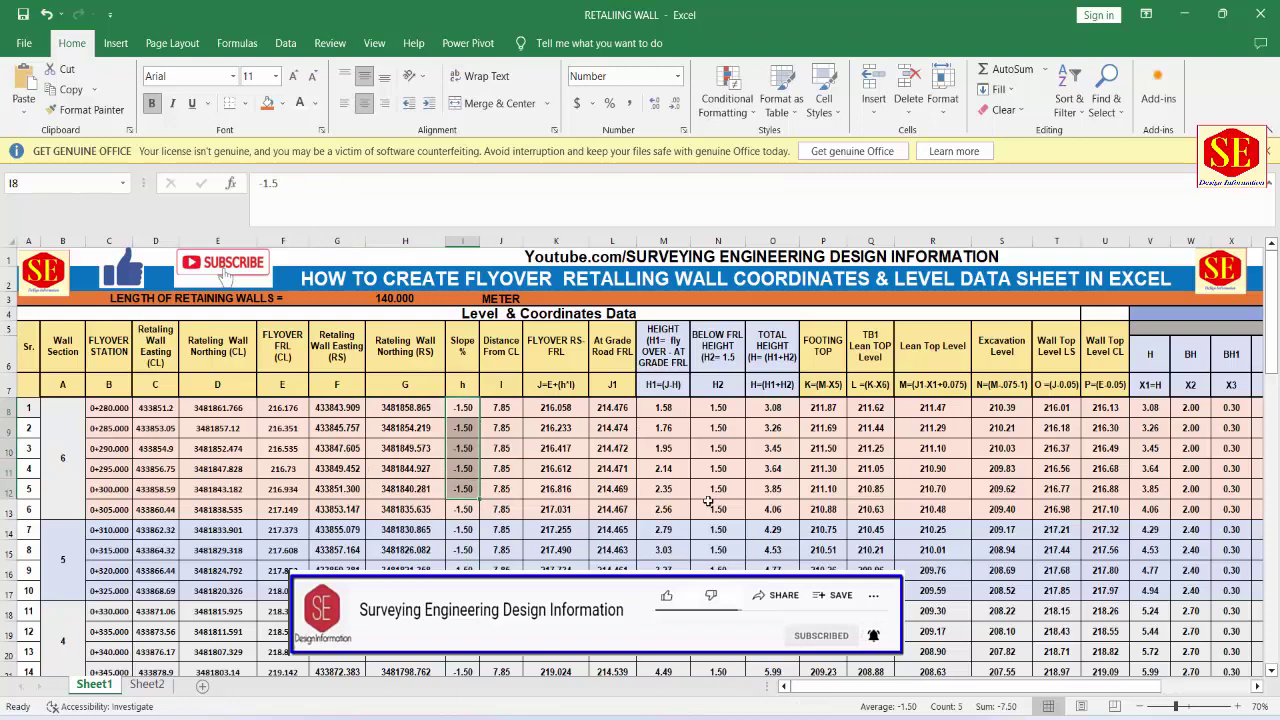
# Step: Scroll through all wall sections and switch to the wall section PDF in Edge
pyautogui.scroll(-3, 718, 439)
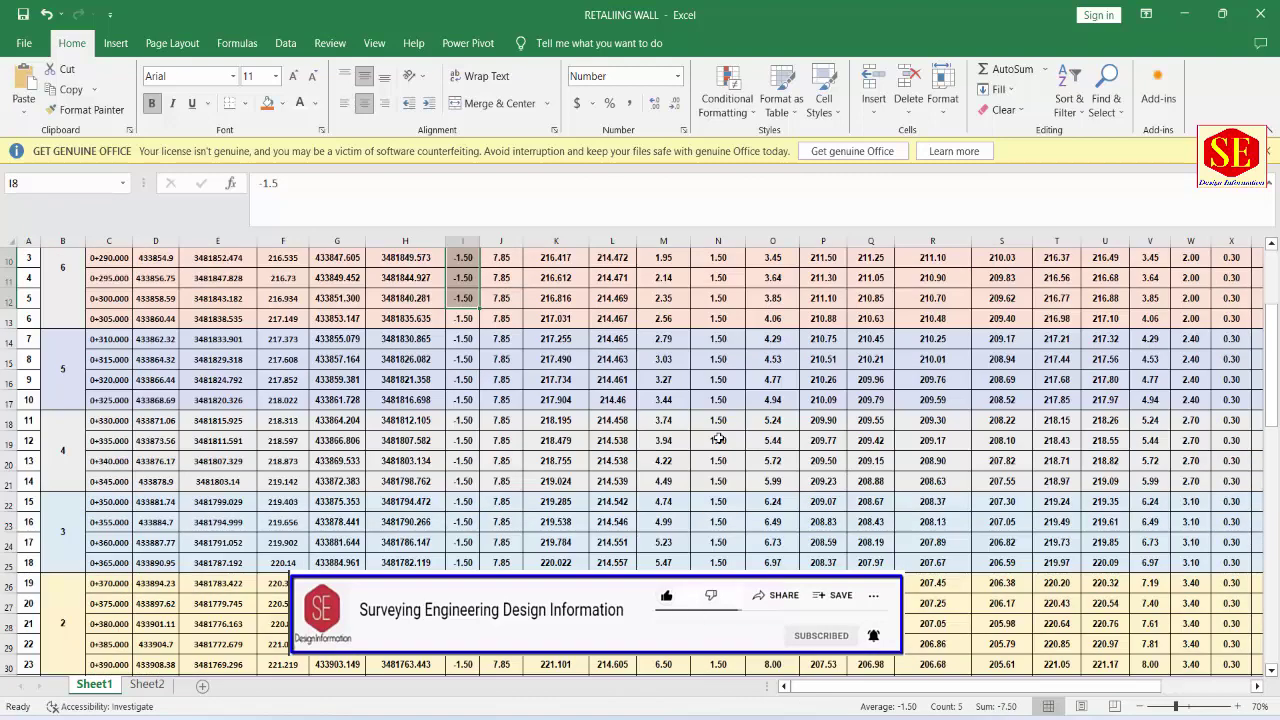
pyautogui.scroll(-4, 718, 439)
pyautogui.scroll(5, 718, 439)
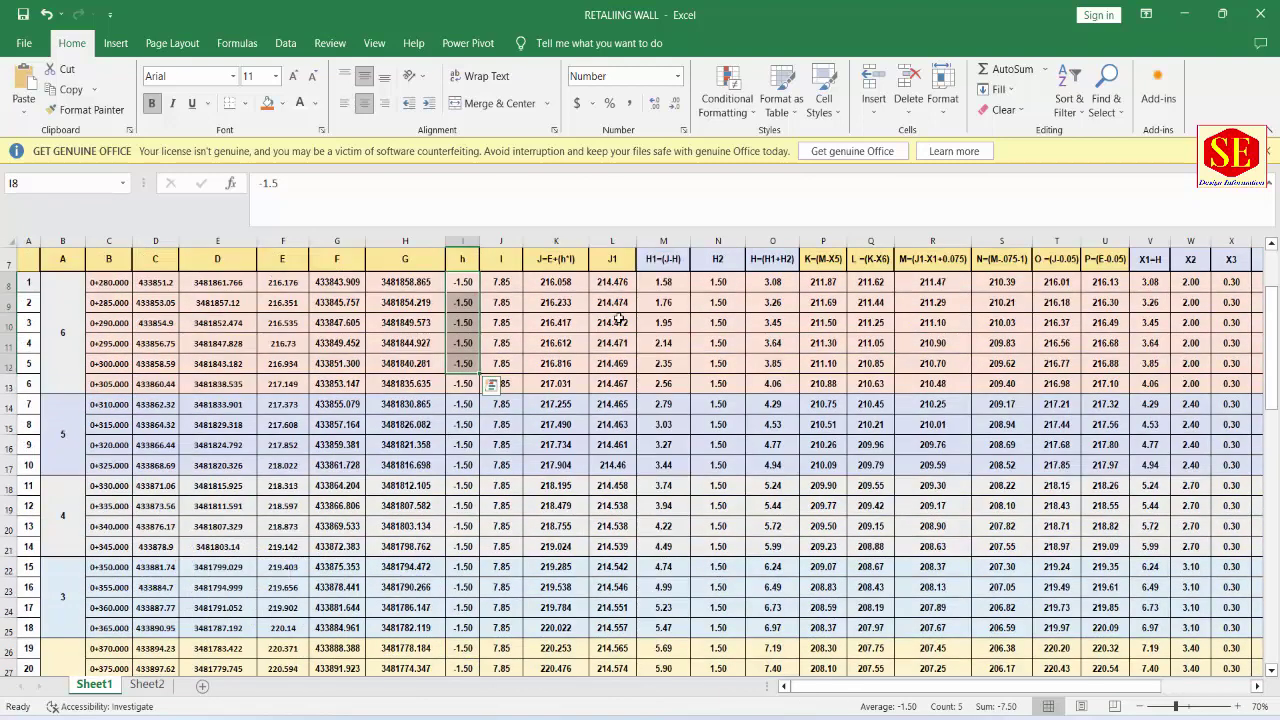
pyautogui.scroll(2, 620, 410)
pyautogui.scroll(-4, 575, 430)
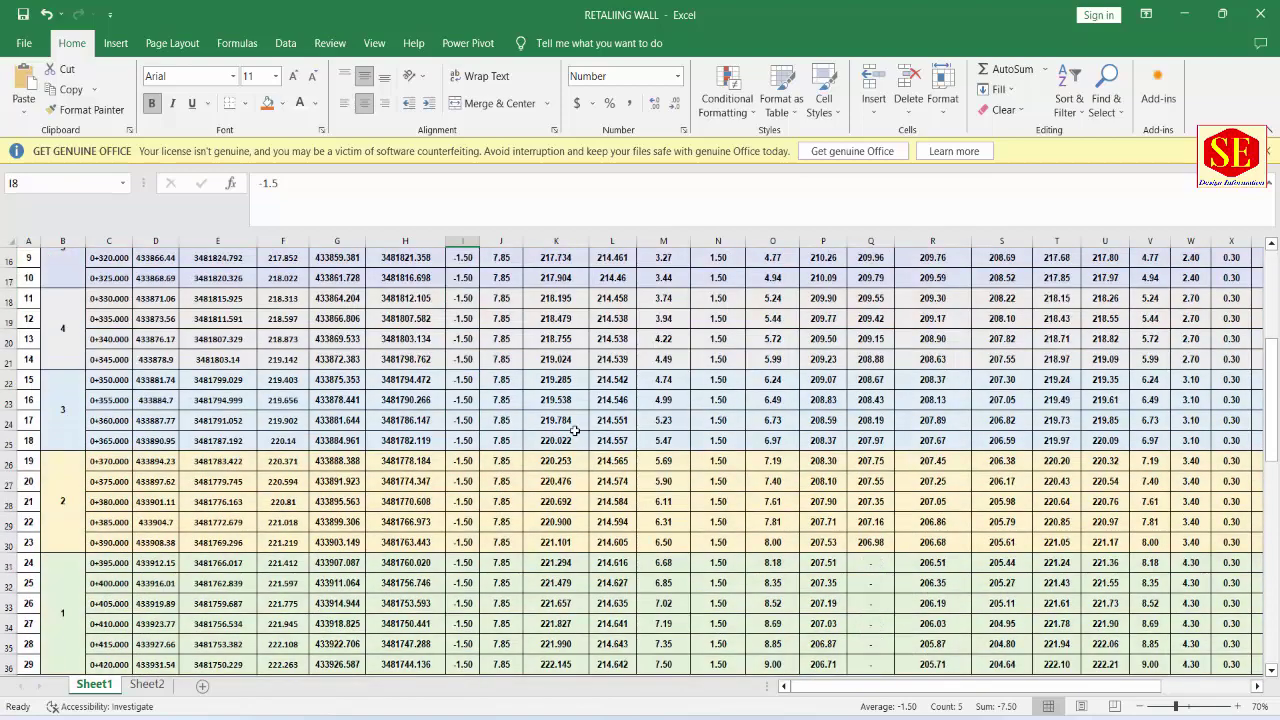
pyautogui.scroll(-4, 575, 430)
pyautogui.scroll(-4, 575, 430)
pyautogui.scroll(-2, 825, 521)
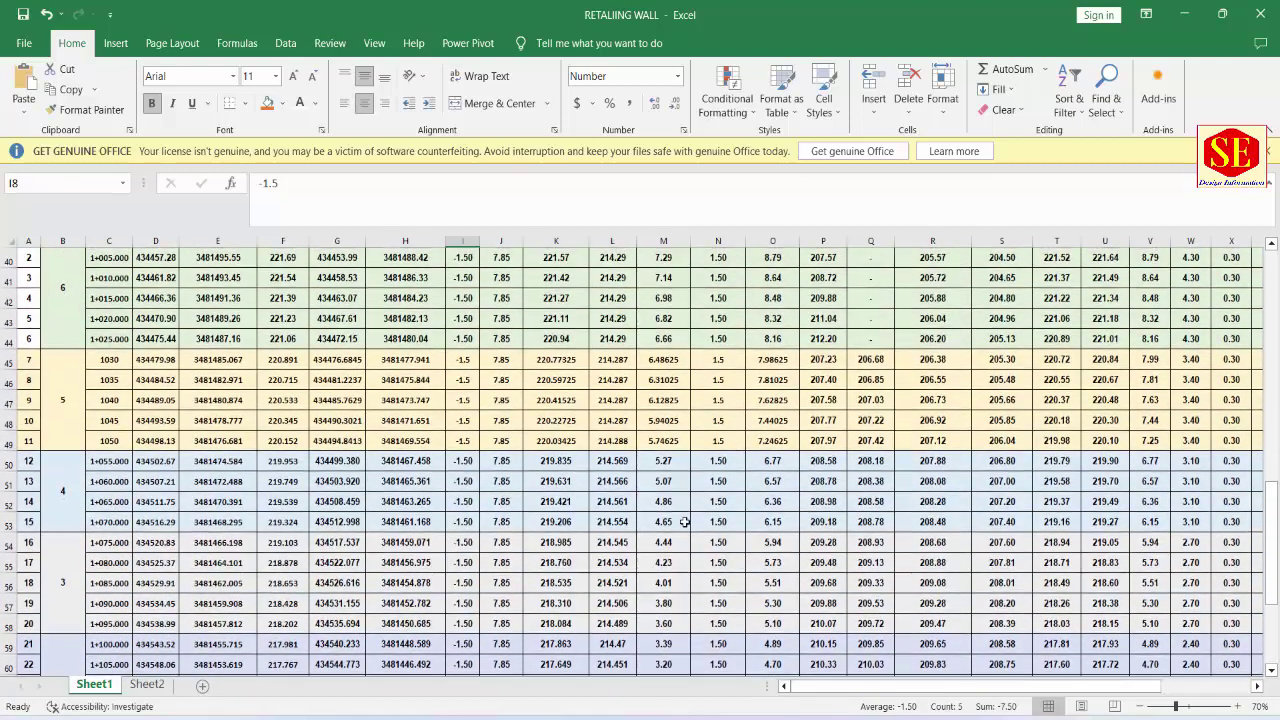
pyautogui.scroll(3, 686, 523)
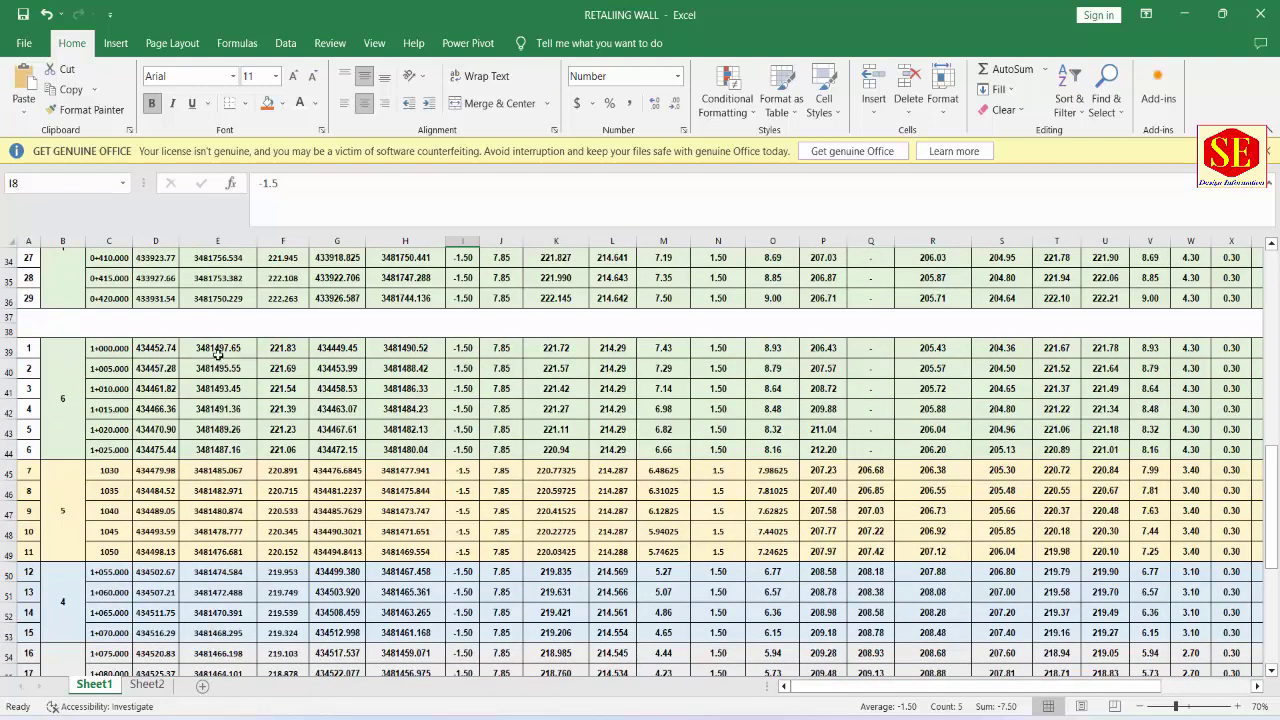
pyautogui.moveTo(62, 352); pyautogui.dragTo(1274, 551)
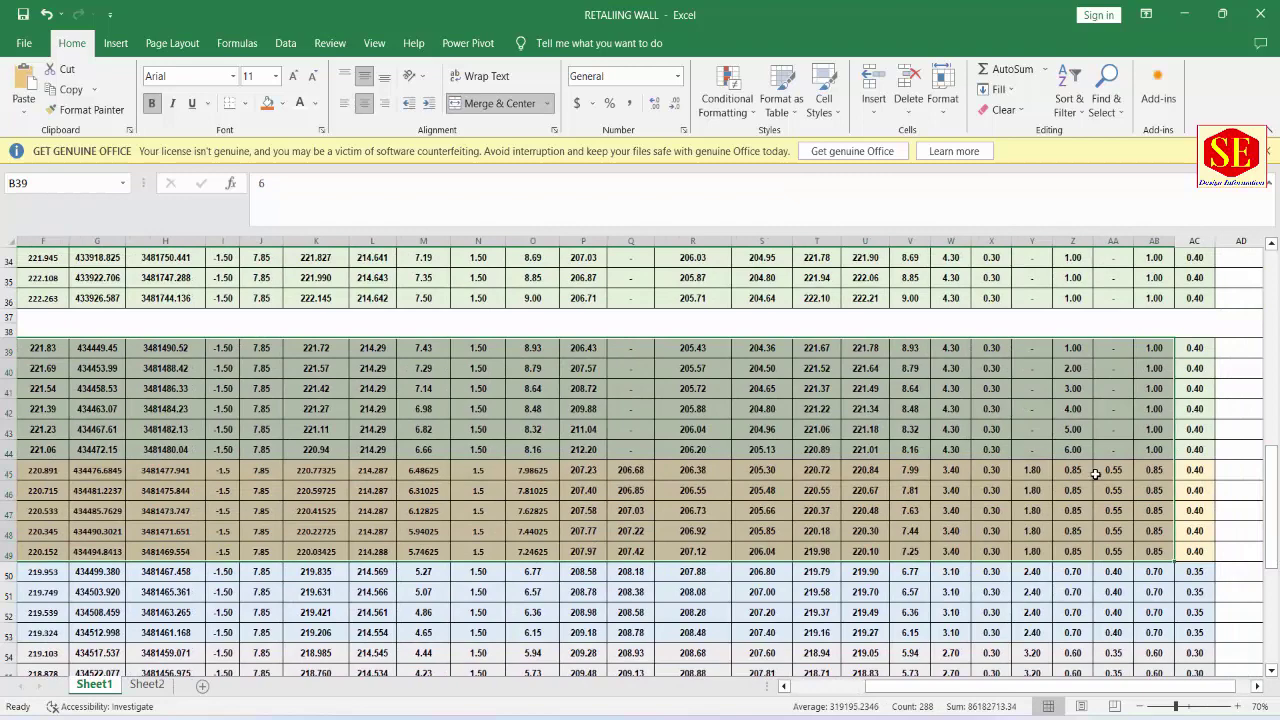
pyautogui.scroll(5, 786, 531)
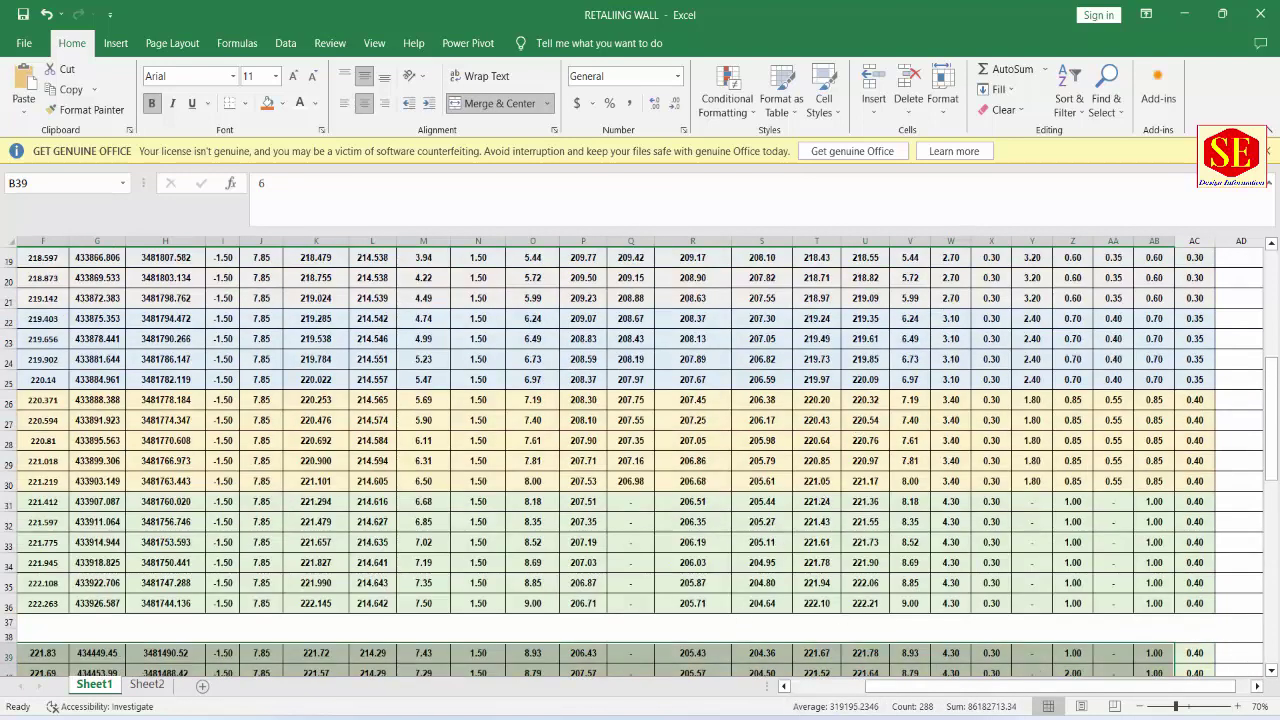
pyautogui.hotkey('alt', 'Tab')
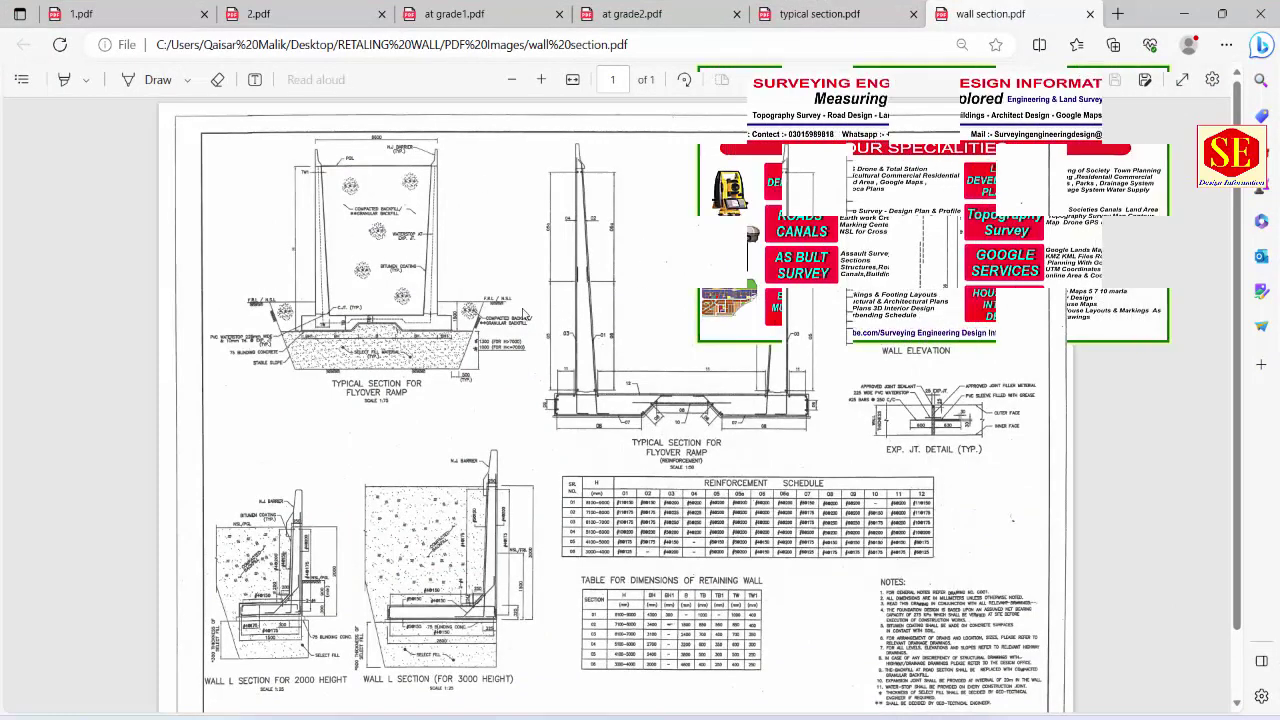
# Step: Zoom around the wall dimensions table and flyover ramp sections, then return to the retaining wall workbook
pyautogui.scroll(5, 712, 662)
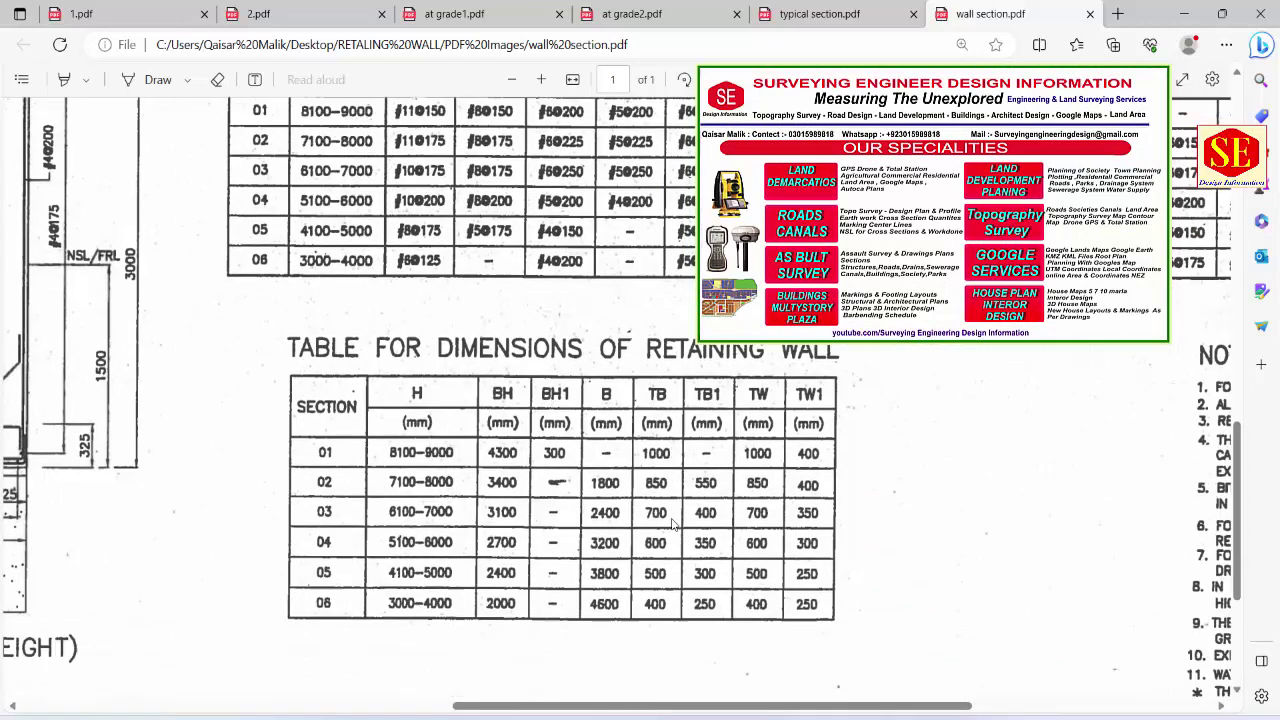
pyautogui.scroll(3, 650, 600)
pyautogui.moveTo(684, 707); pyautogui.dragTo(421, 707)
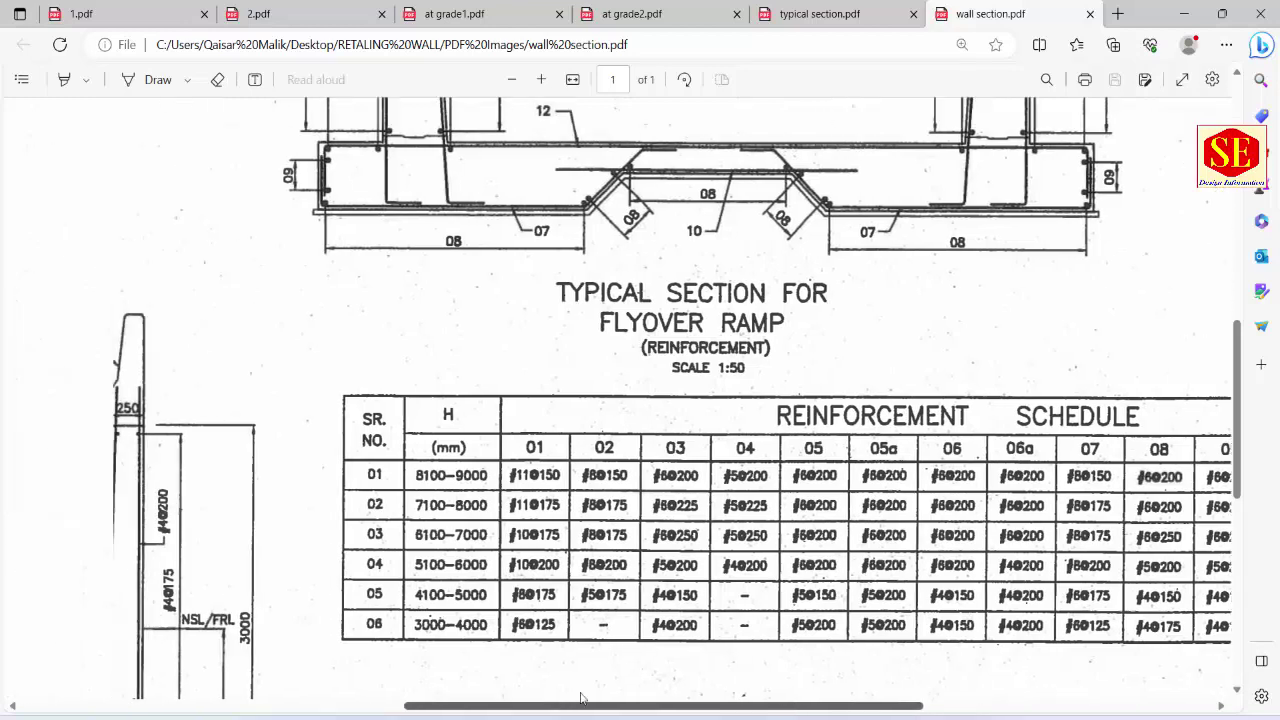
pyautogui.scroll(3, 466, 403)
pyautogui.scroll(2, 466, 403)
pyautogui.scroll(3, 466, 403)
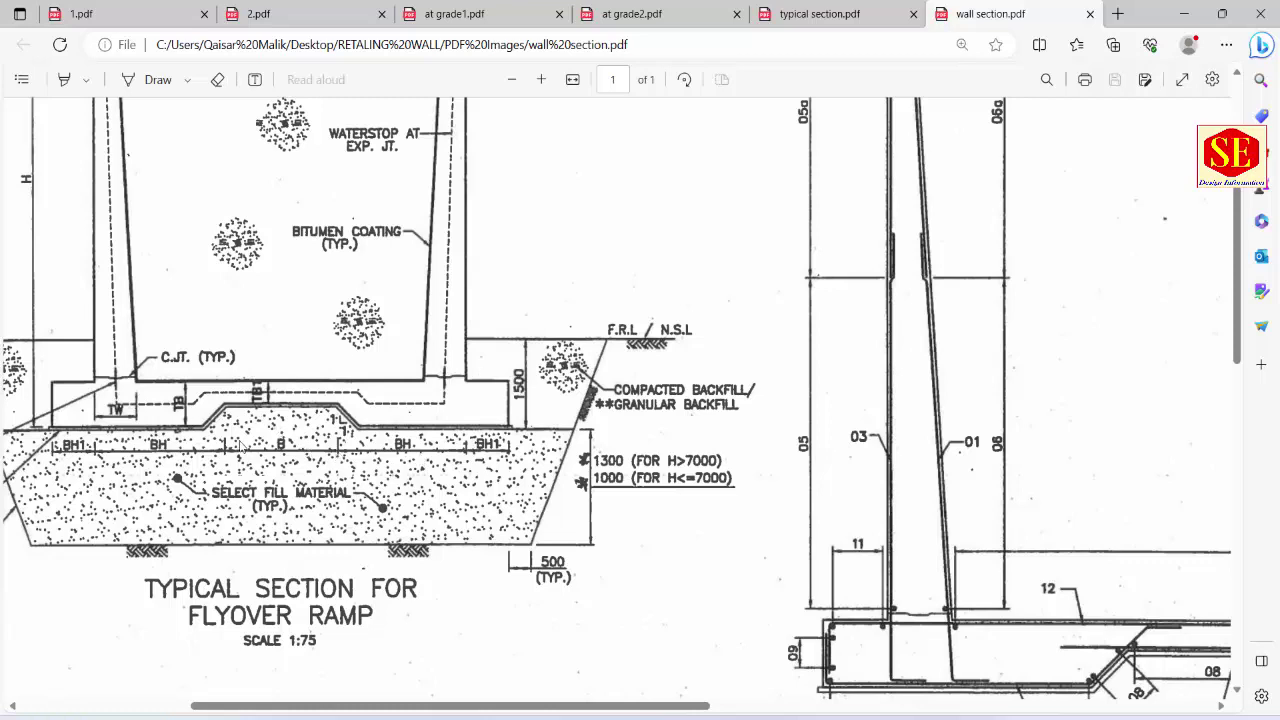
pyautogui.scroll(6, 240, 447)
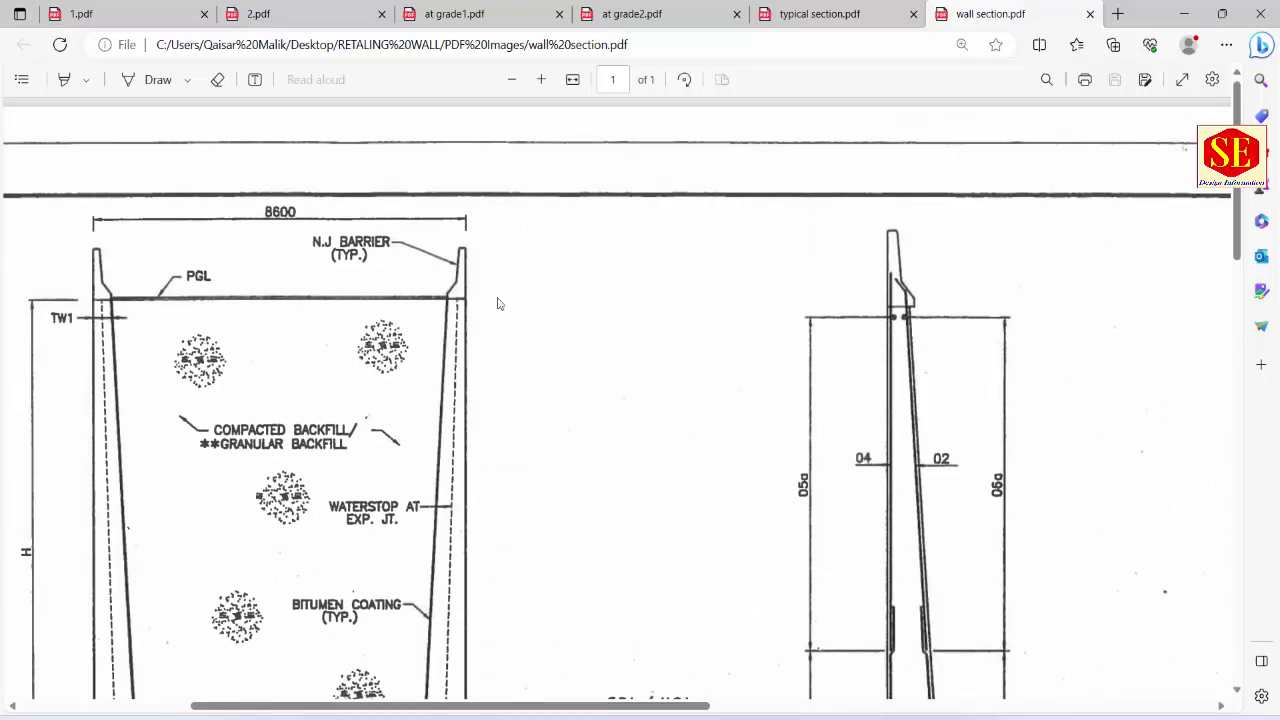
pyautogui.keyDown('ctrl'); pyautogui.scroll(-2, 700, 331); pyautogui.keyUp('ctrl')
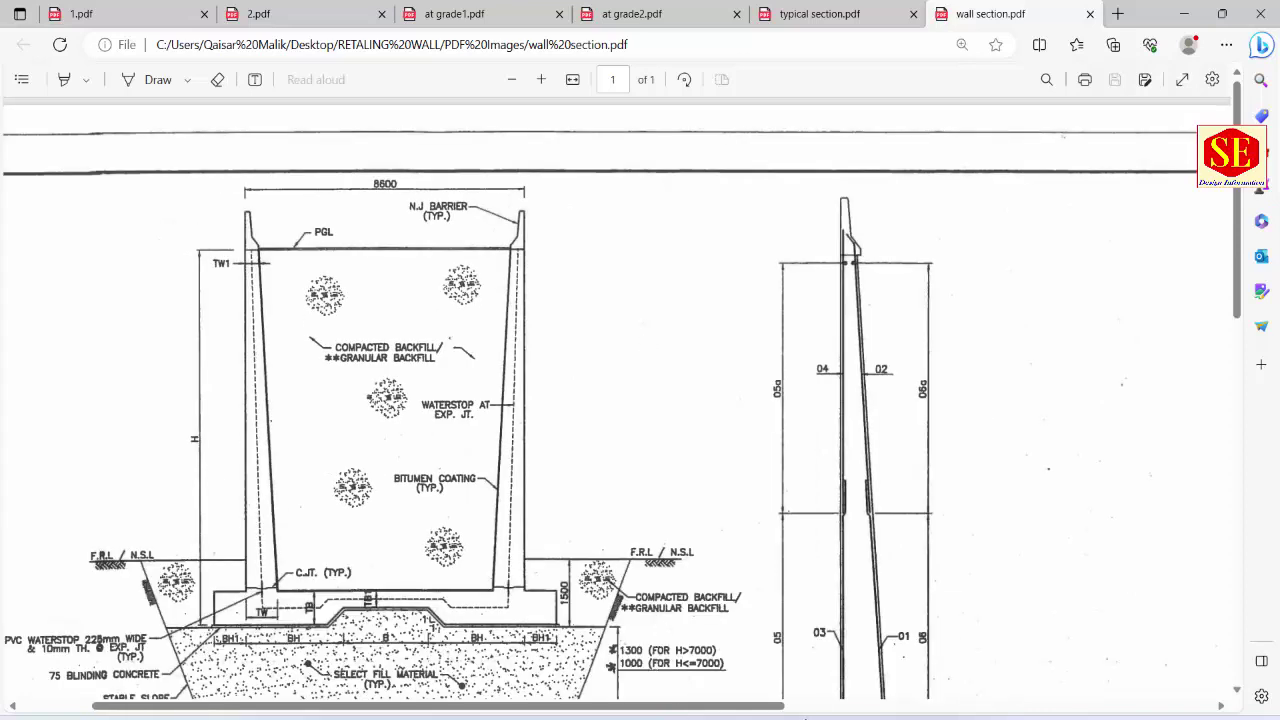
pyautogui.moveTo(806, 716)
pyautogui.click(612, 655)
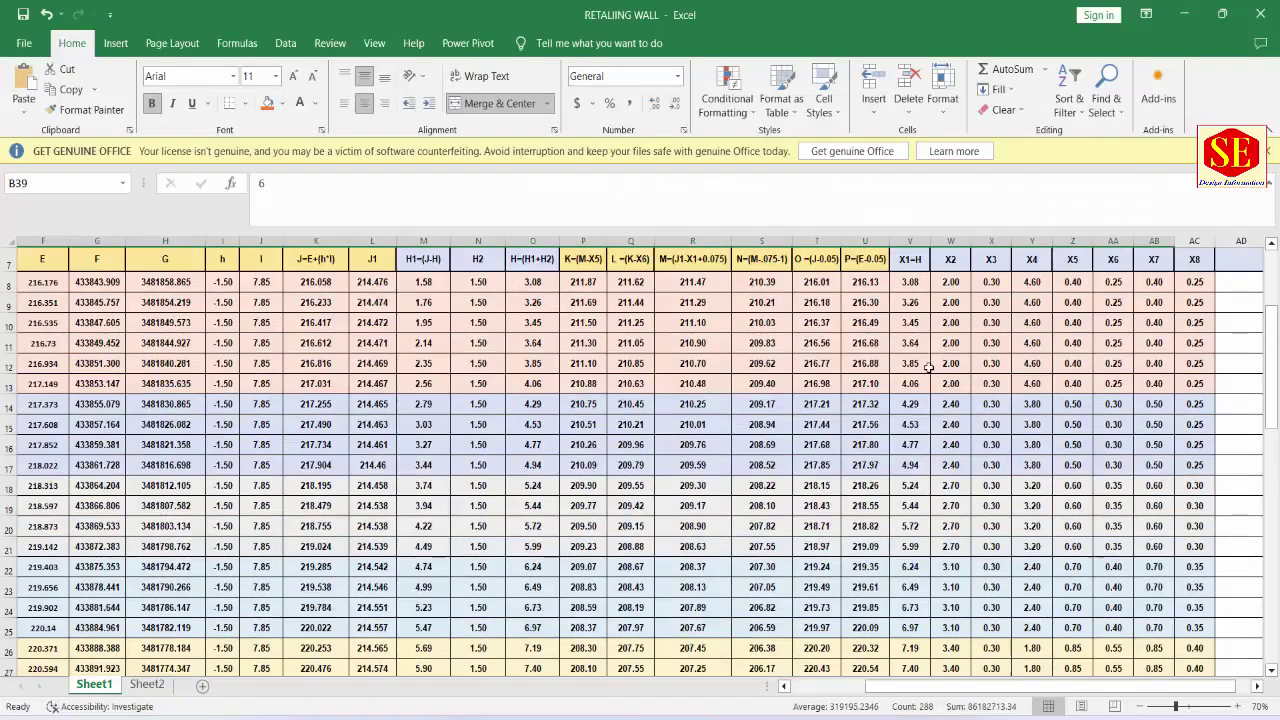
# Step: Select the FOOTING TOP, TB1, Lean Top Level and Wall Top Level LS and CL header cells
pyautogui.scroll(2, 929, 367)
pyautogui.moveTo(912, 372); pyautogui.dragTo(1195, 372)
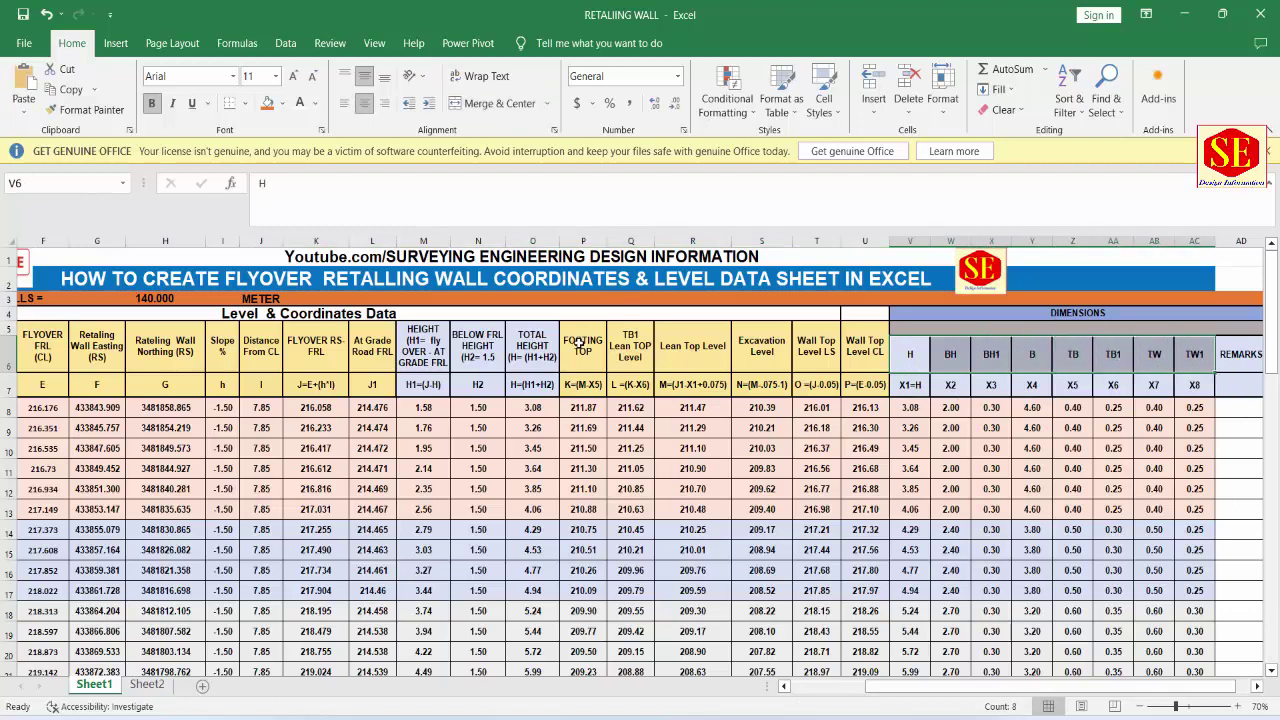
pyautogui.moveTo(578, 344); pyautogui.dragTo(630, 348)
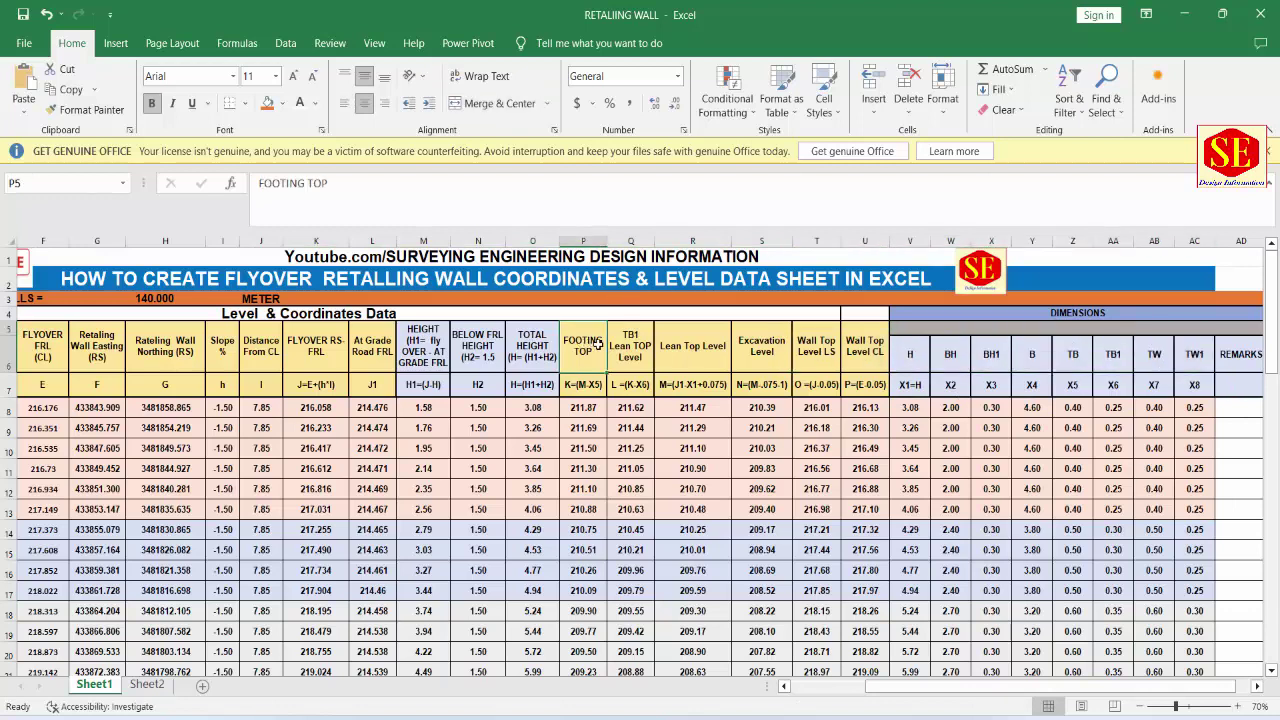
pyautogui.click(706, 355)
pyautogui.moveTo(815, 350); pyautogui.dragTo(877, 351)
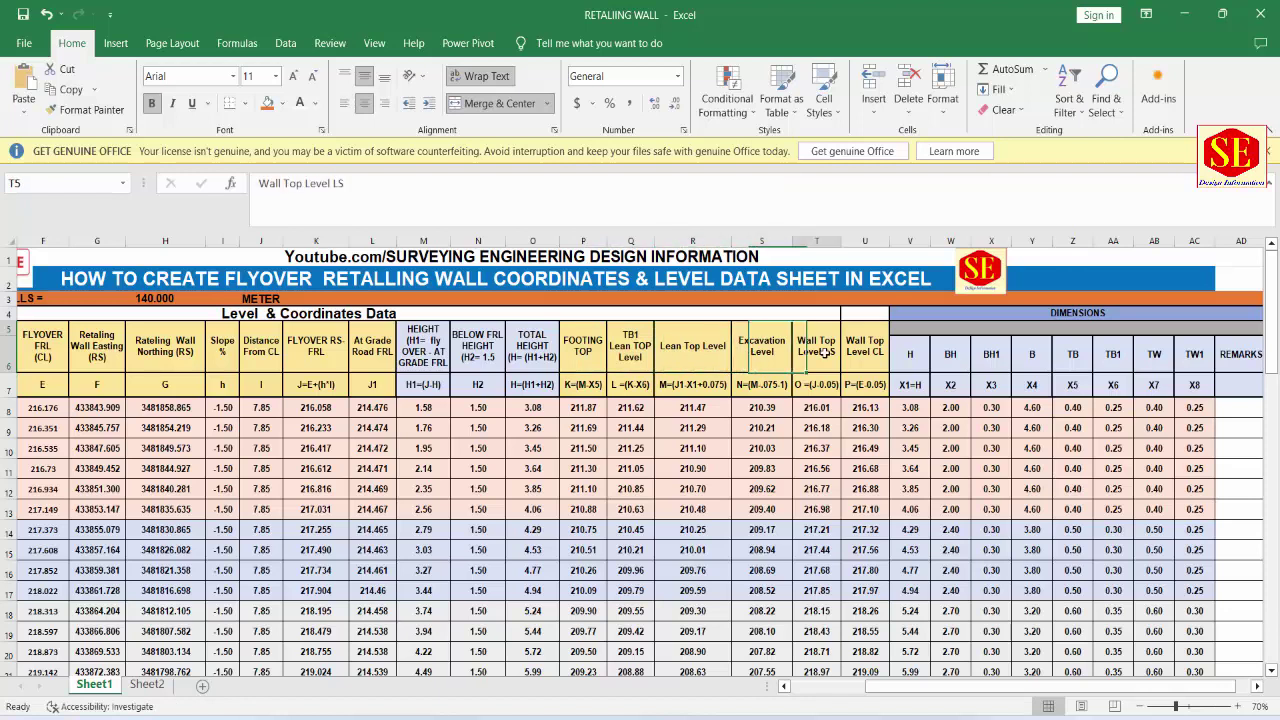
pyautogui.click(877, 351)
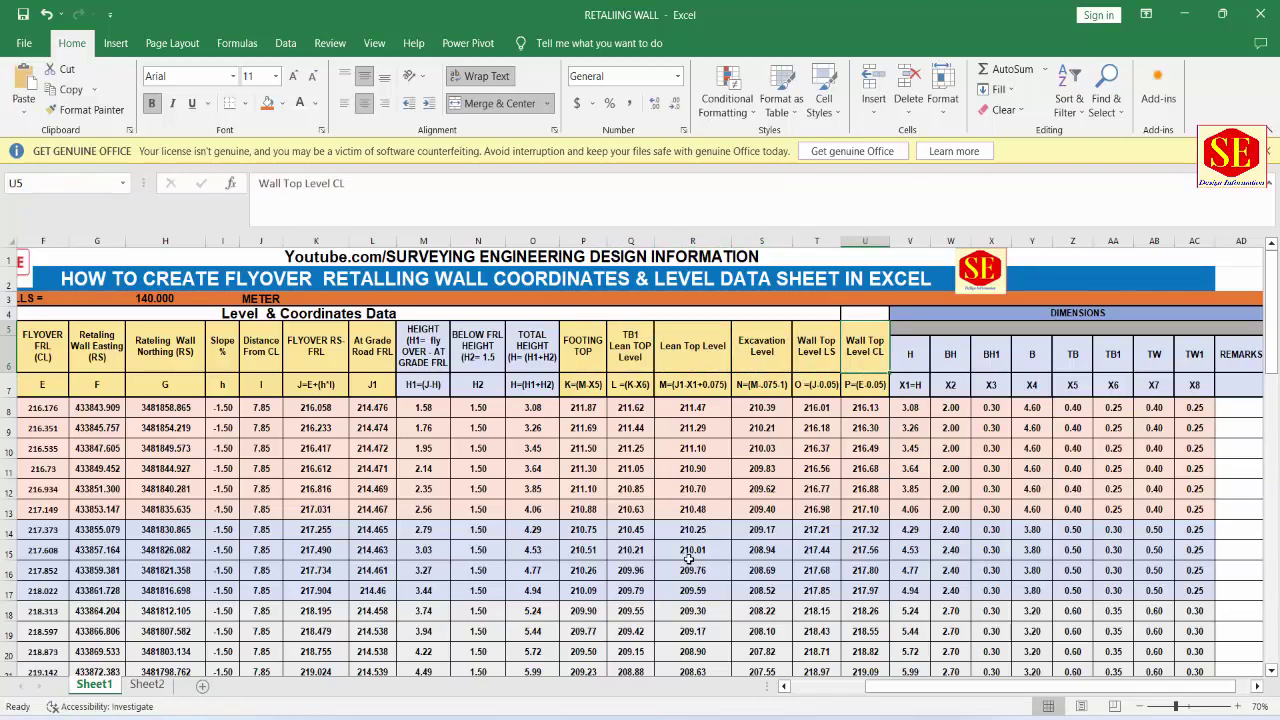
# Step: Switch to the PDFs and look over the 1.pdf and 2.pdf alignment drawings
pyautogui.click(680, 650)
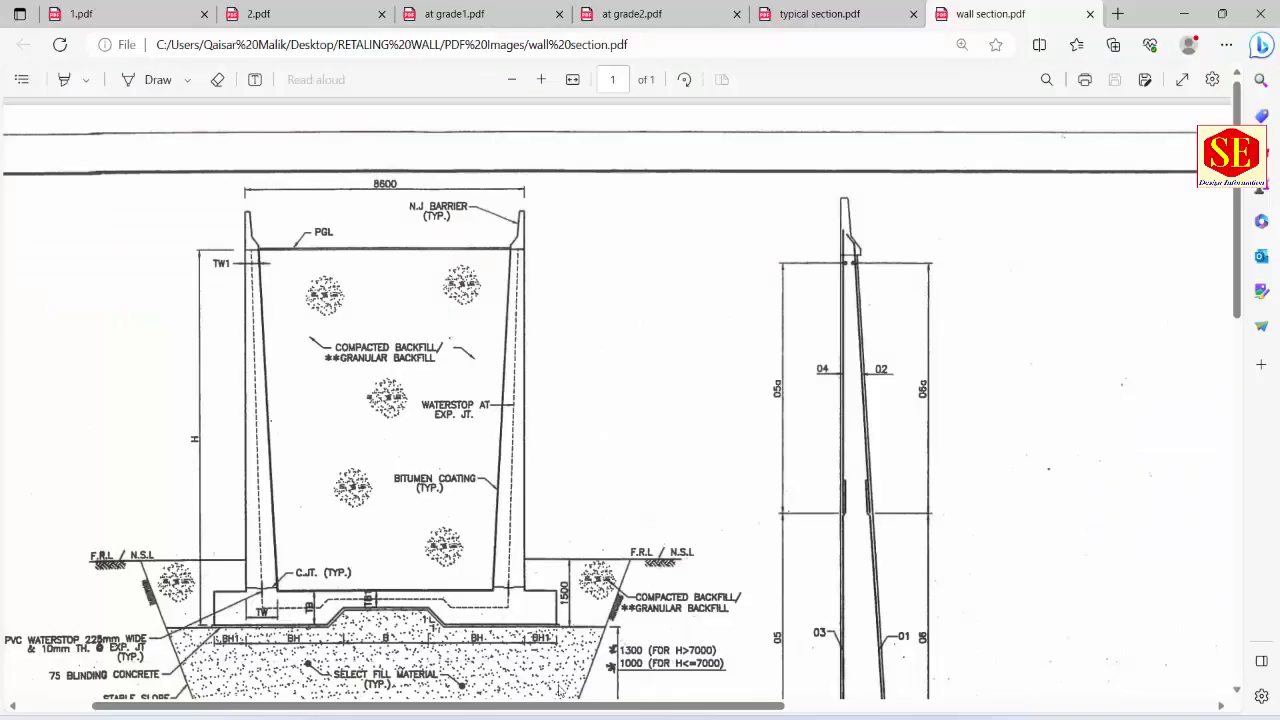
pyautogui.click(142, 13)
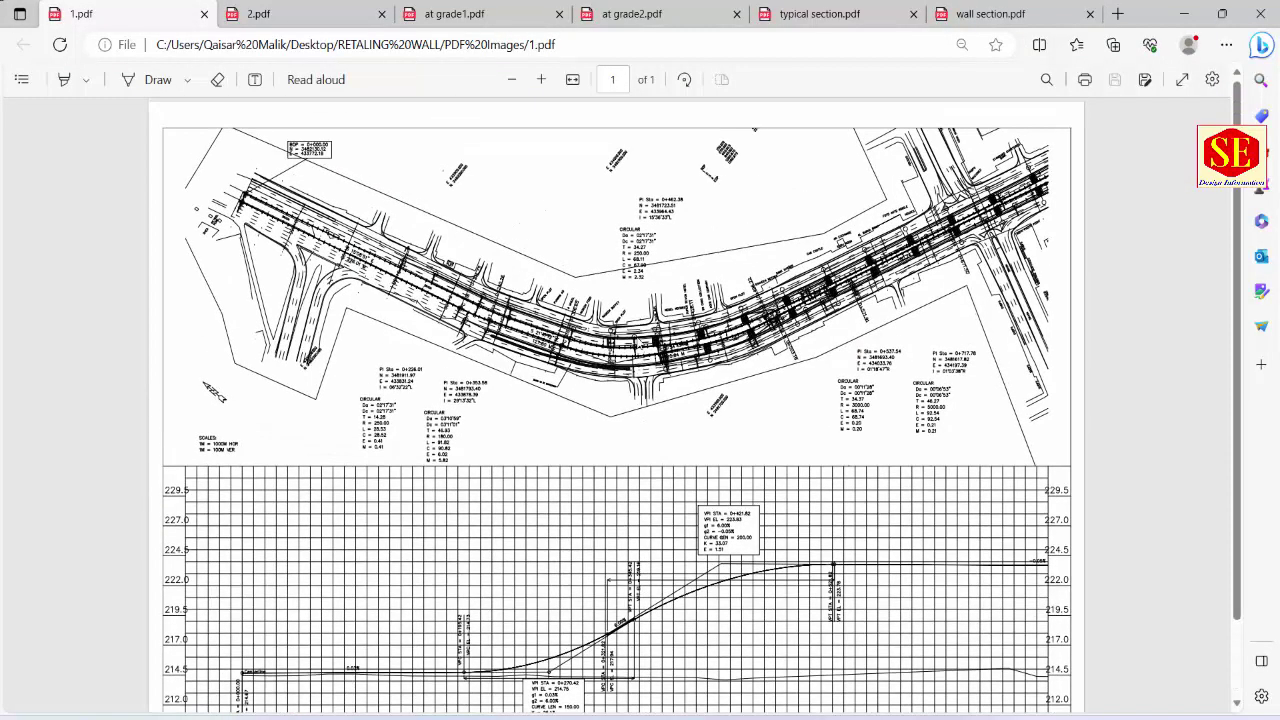
pyautogui.scroll(-2, 565, 343)
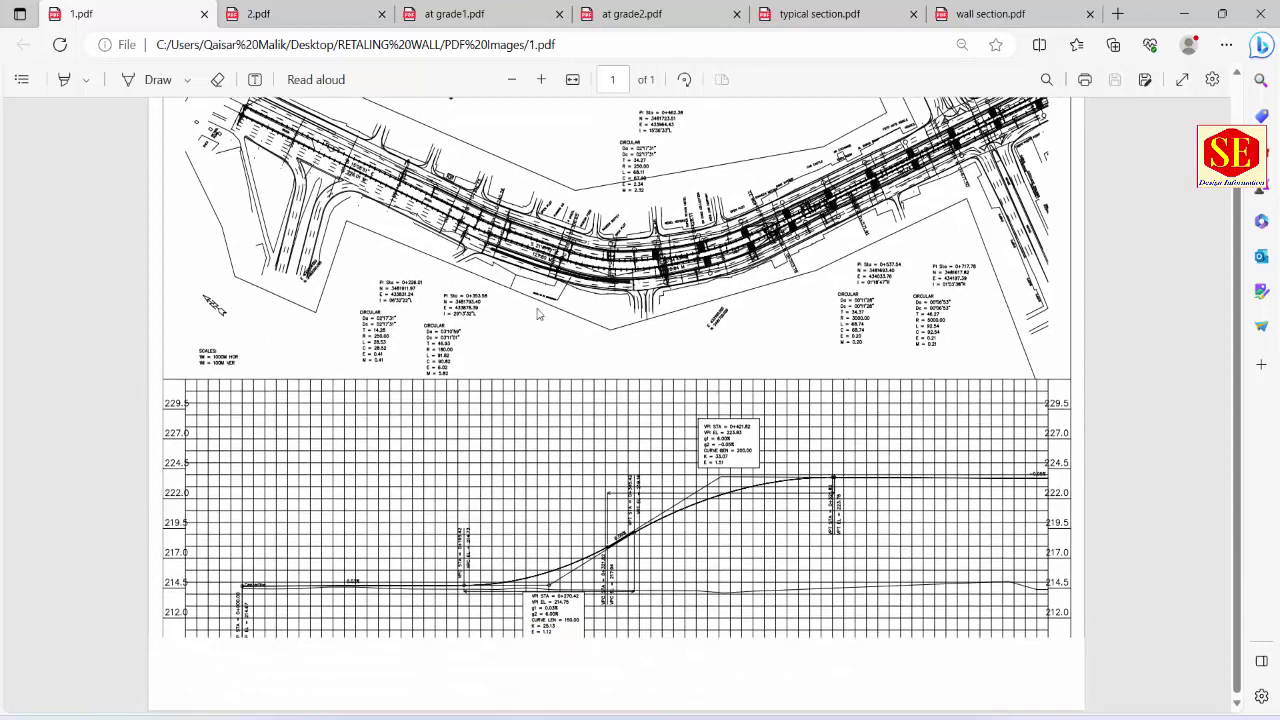
pyautogui.click(316, 14)
pyautogui.scroll(1, 622, 462)
pyautogui.scroll(-3, 622, 462)
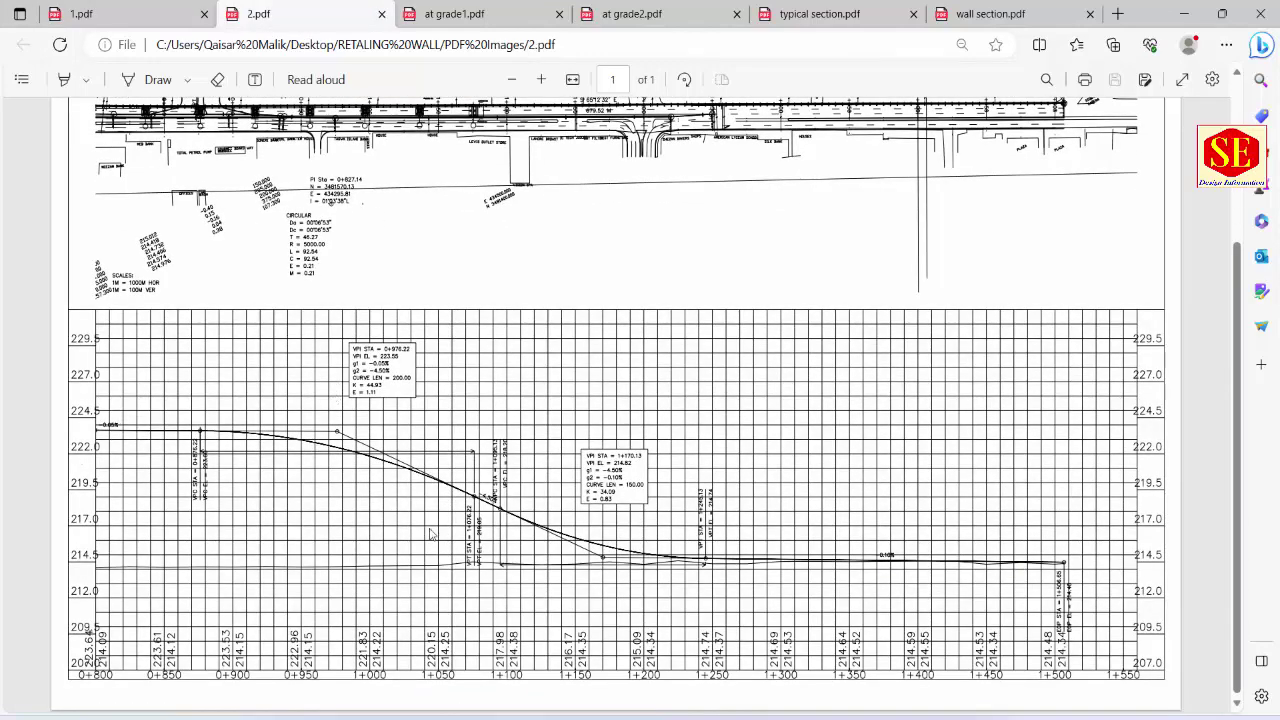
# Step: Review the at grade1, at grade2, typical section and wall section drawings
pyautogui.click(480, 22)
pyautogui.scroll(-1, 614, 407)
pyautogui.scroll(-2, 348, 478)
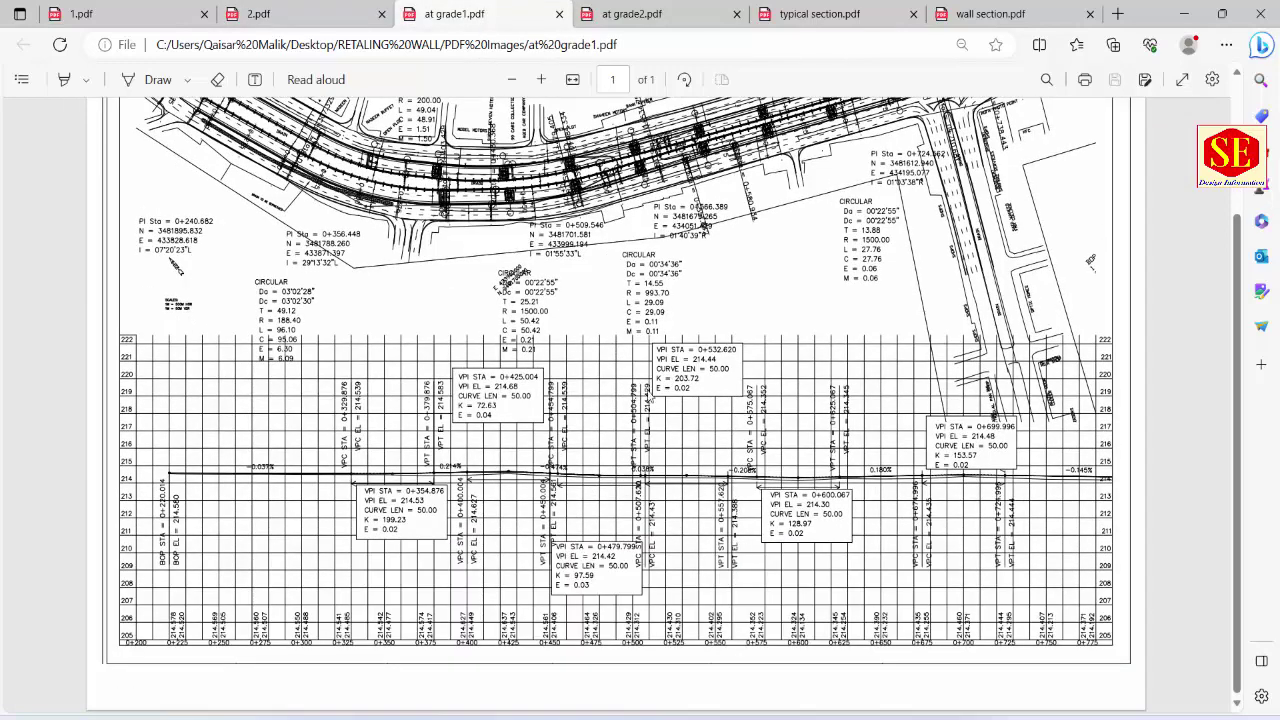
pyautogui.scroll(2, 516, 410)
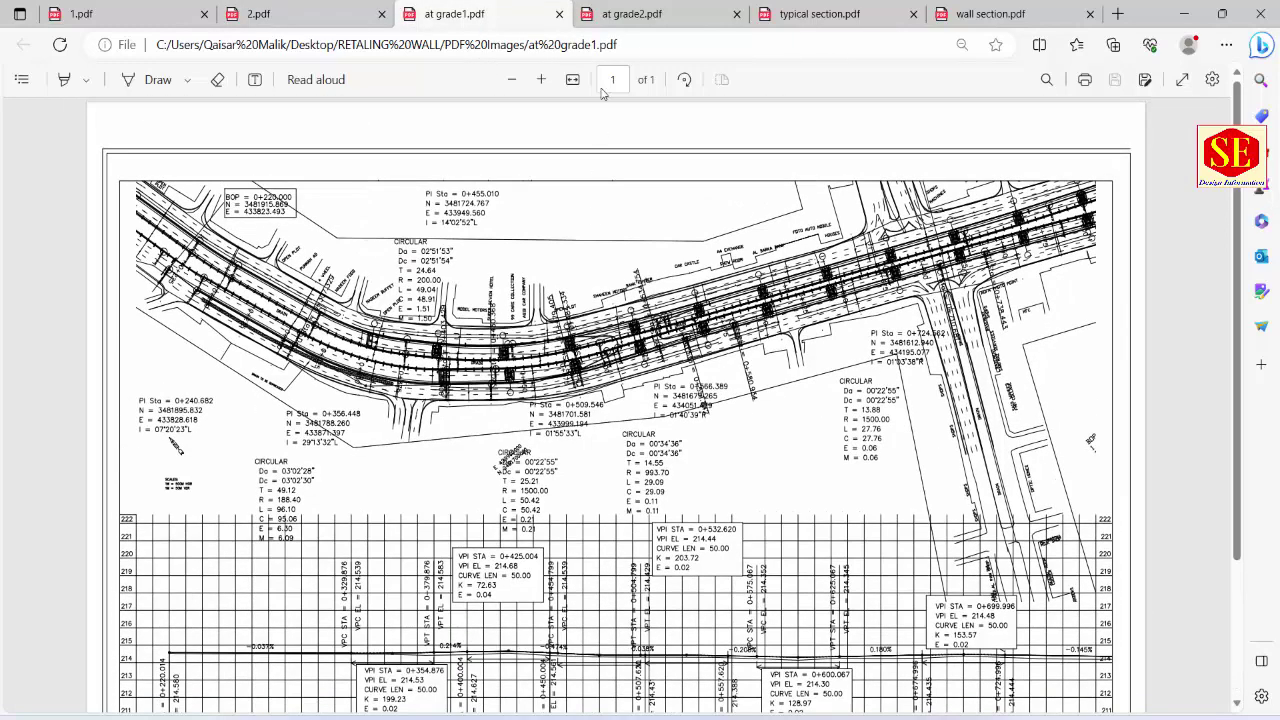
pyautogui.click(640, 18)
pyautogui.click(818, 14)
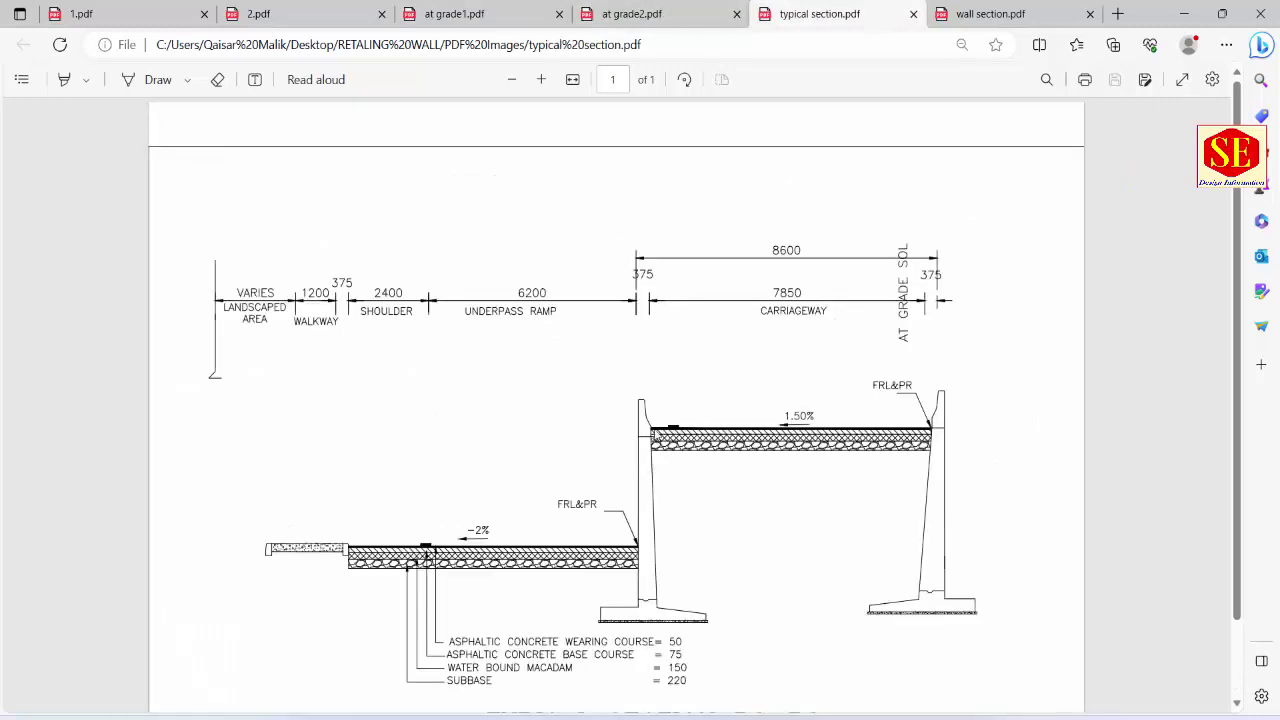
pyautogui.click(976, 12)
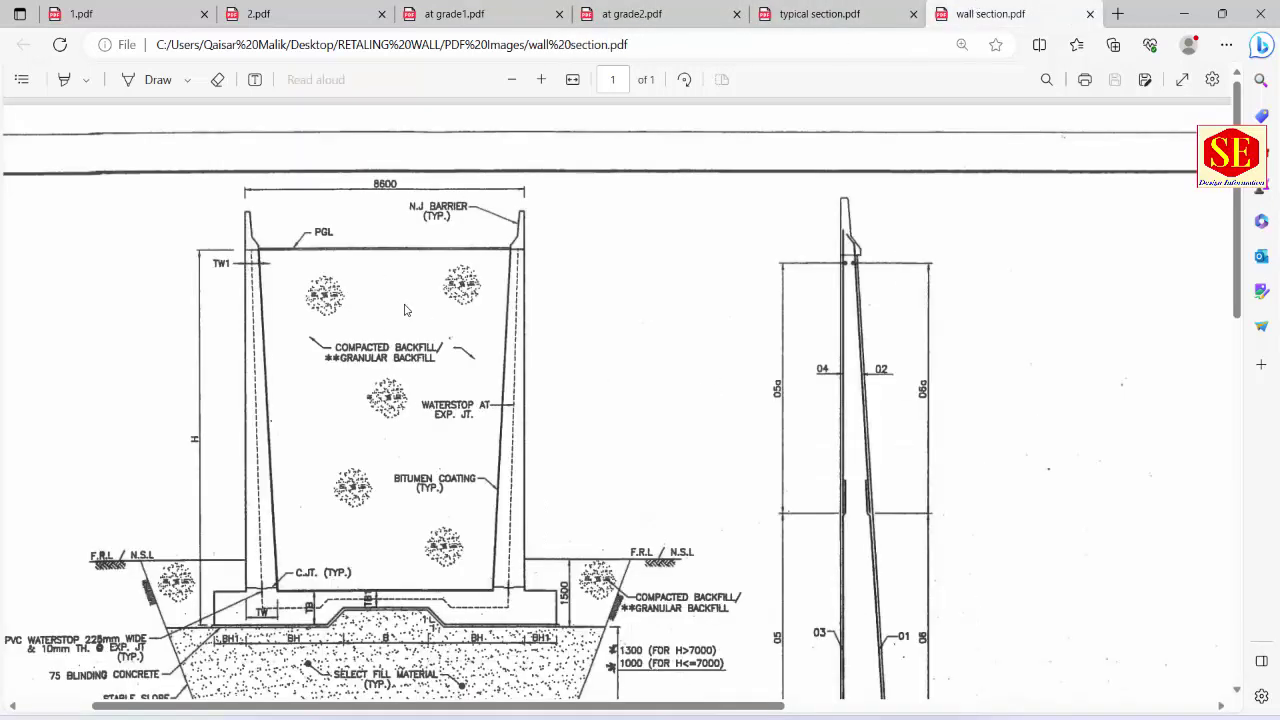
pyautogui.keyDown('ctrl'); pyautogui.scroll(-2, 455, 362); pyautogui.keyUp('ctrl')
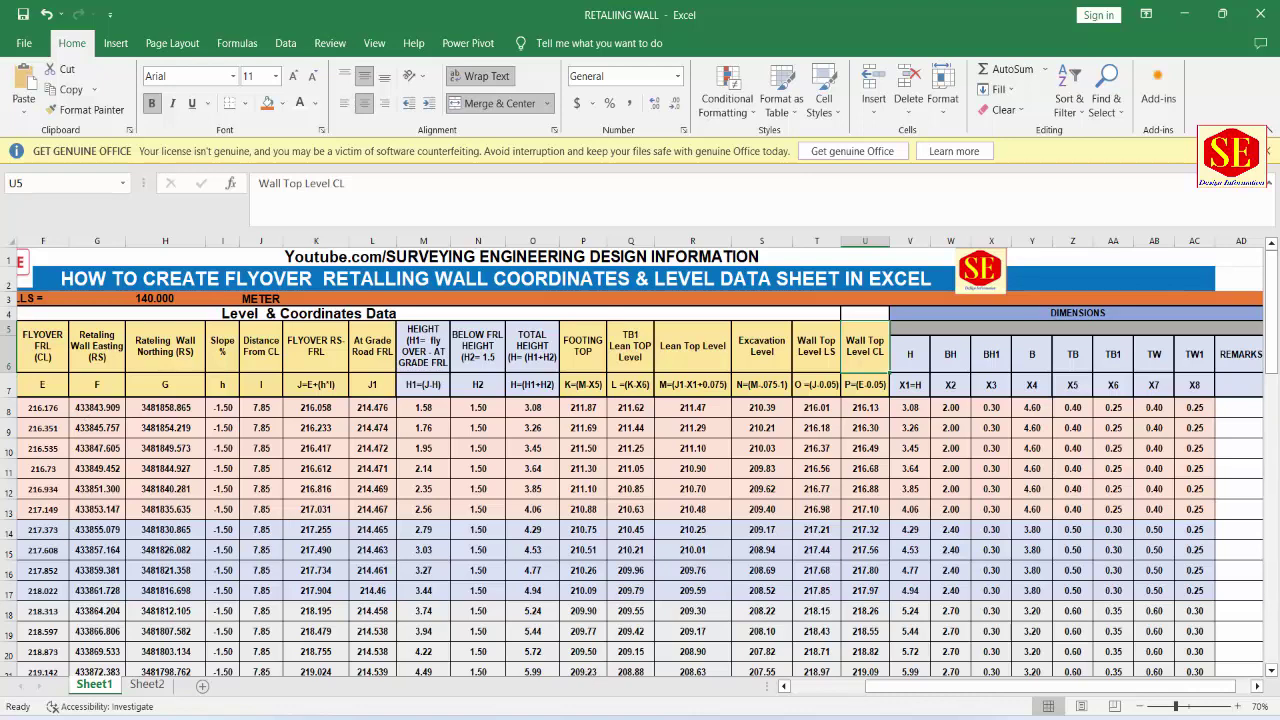
pyautogui.moveTo(843, 715)
pyautogui.click(843, 672)
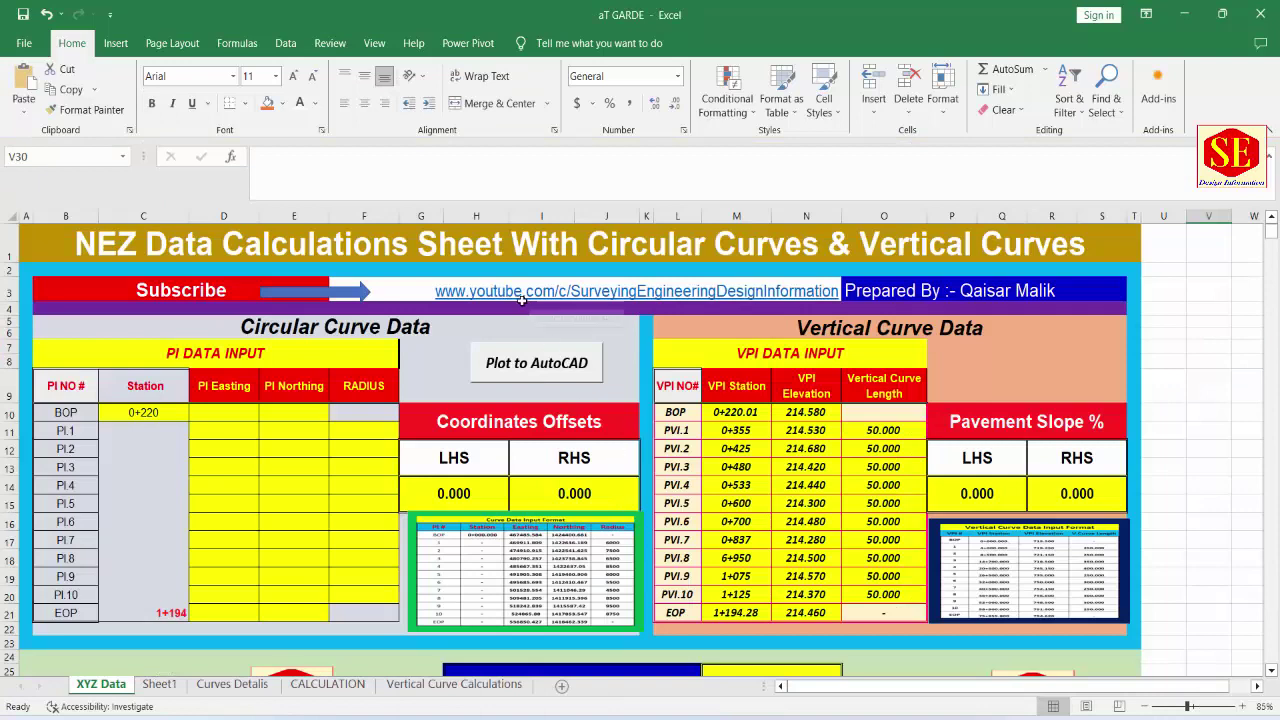
pyautogui.moveTo(898, 715)
pyautogui.moveTo(843, 715)
pyautogui.click(985, 650)
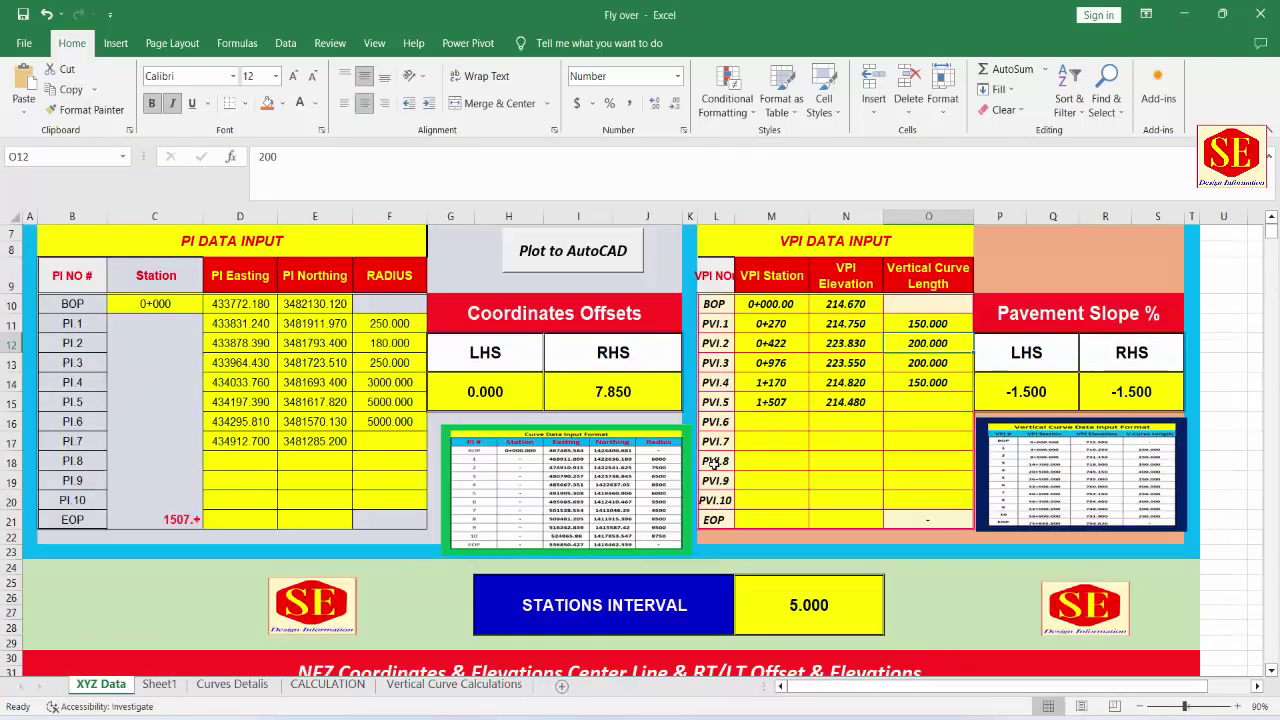
pyautogui.scroll(2, 731, 474)
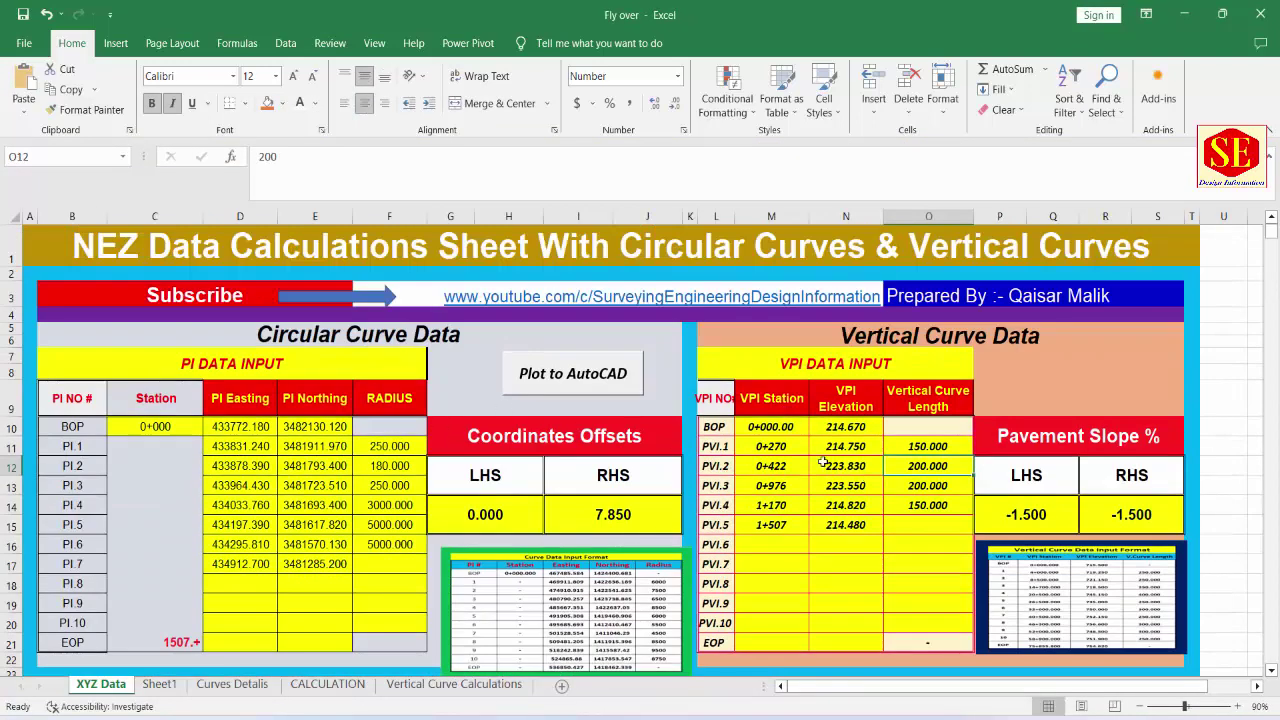
pyautogui.scroll(-7, 366, 412)
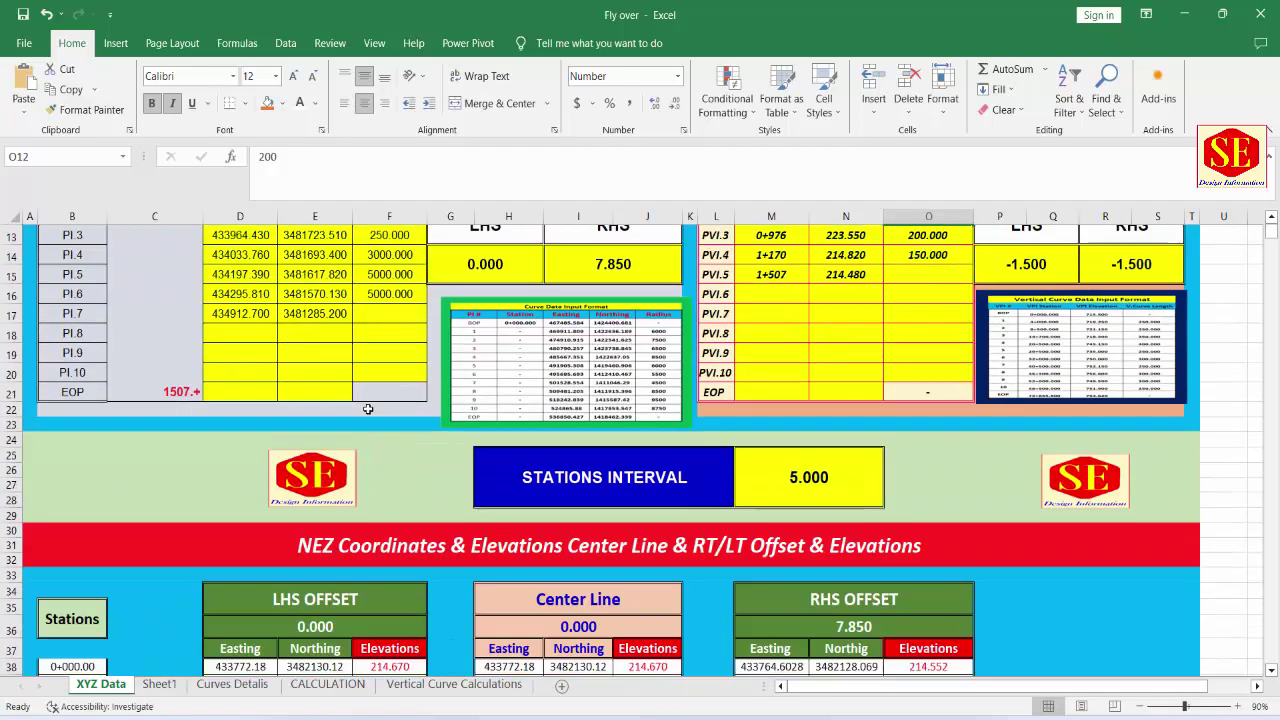
pyautogui.moveTo(578, 505); pyautogui.dragTo(577, 570)
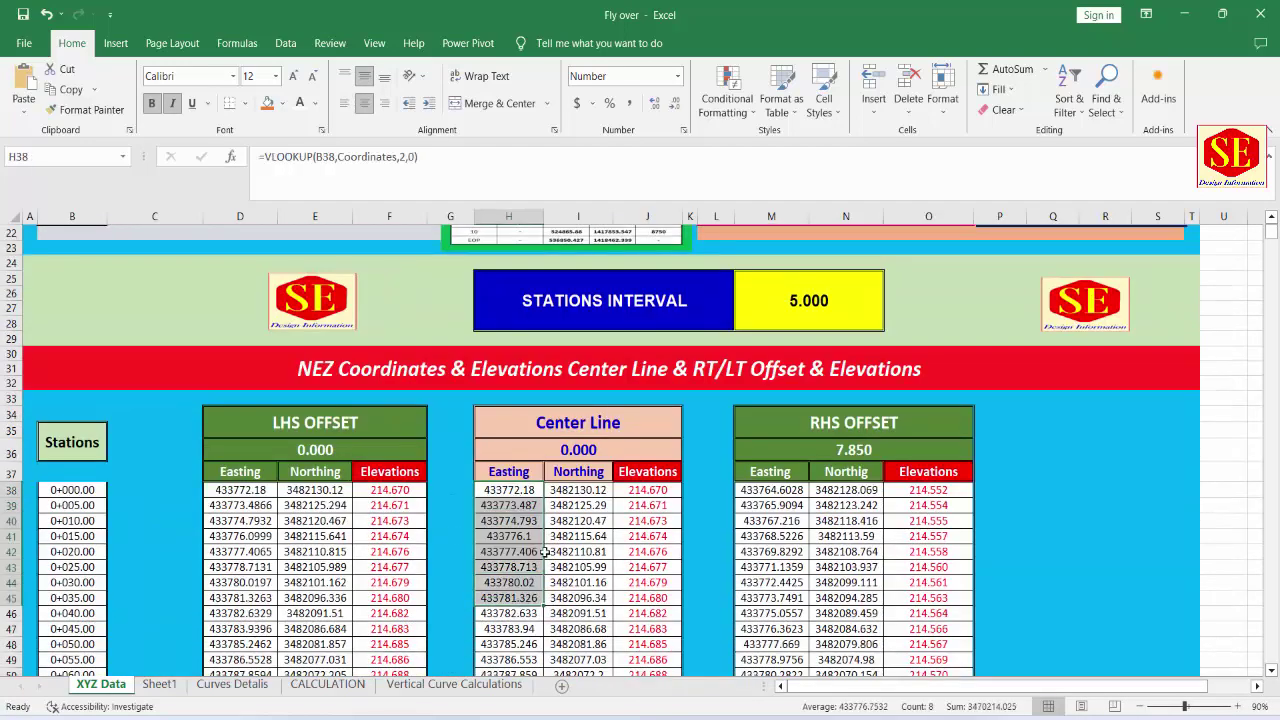
pyautogui.moveTo(647, 490); pyautogui.dragTo(647, 613)
pyautogui.scroll(4, 647, 613)
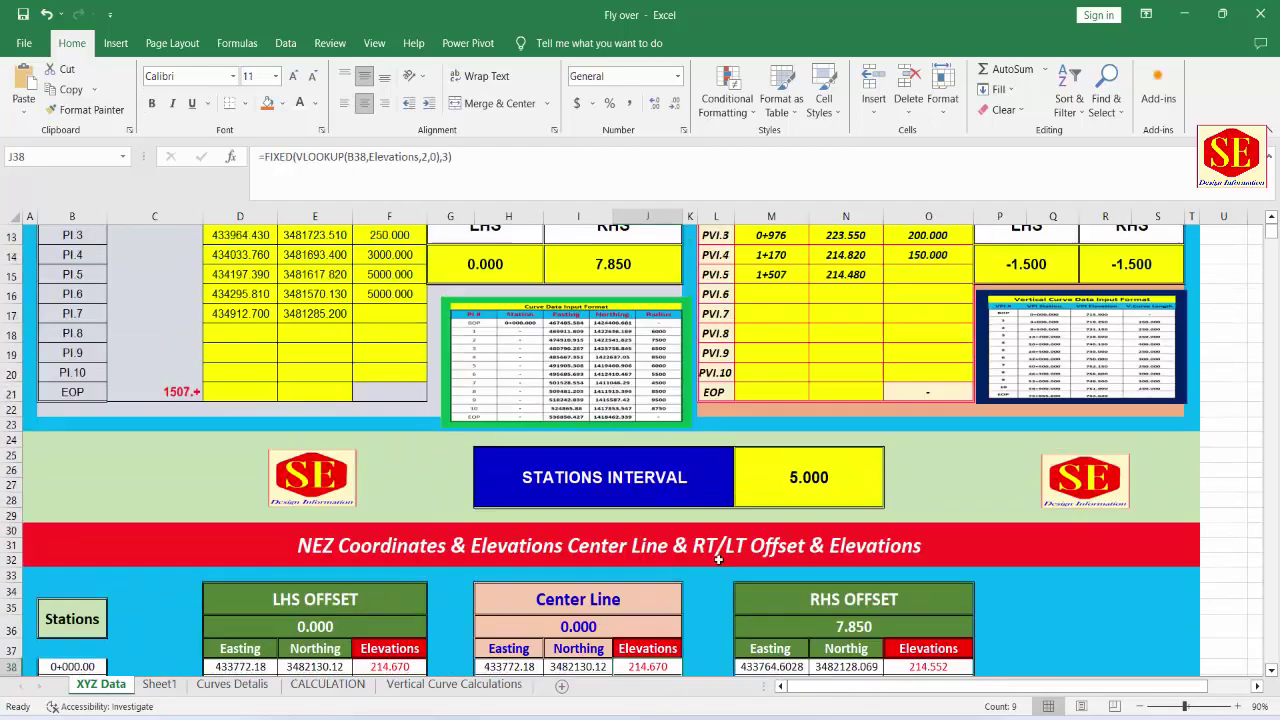
pyautogui.click(602, 657)
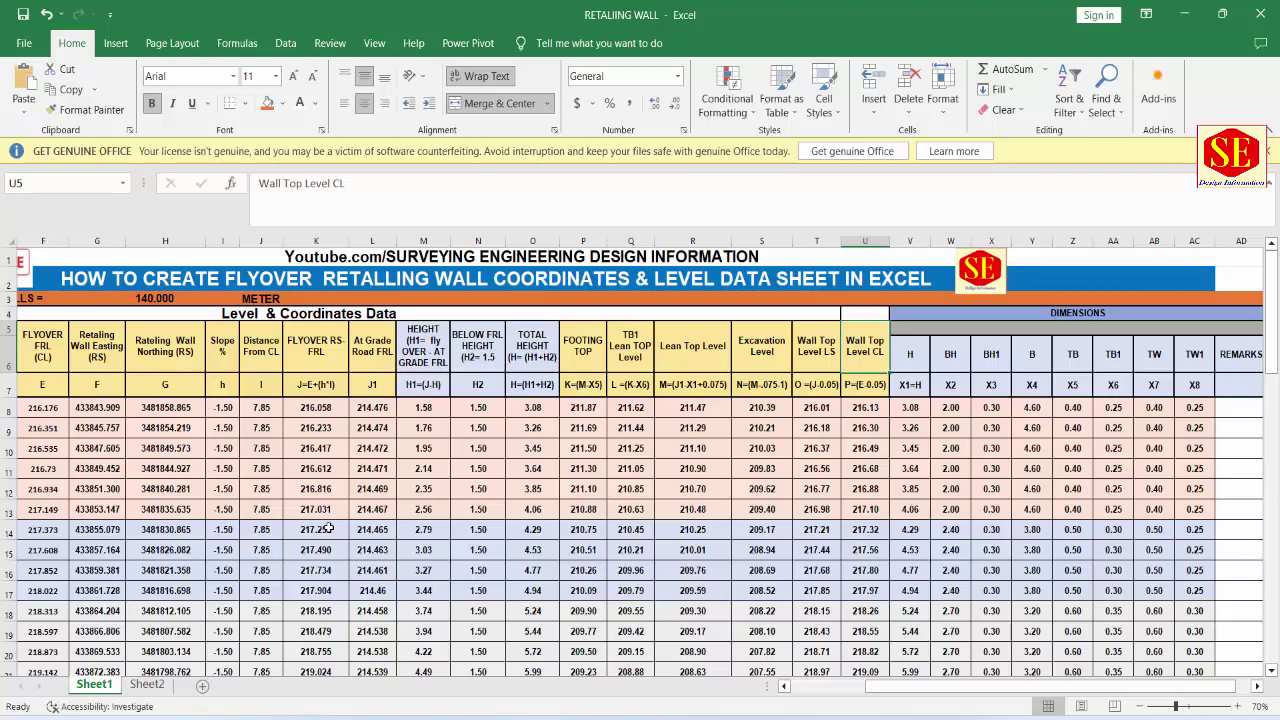
# Step: Scroll the RETALIING WALL sheet back toward column A
pyautogui.moveTo(926, 700); pyautogui.dragTo(838, 700)
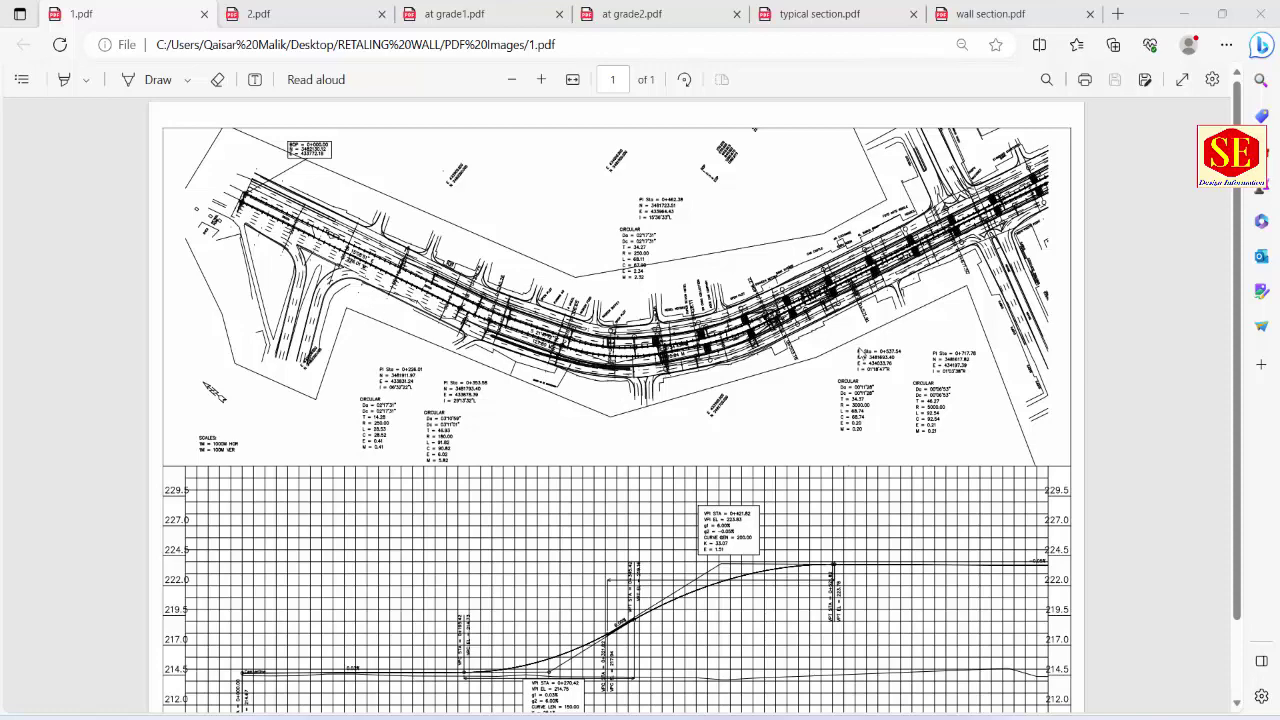
# Step: Zoom in and out on the 1.pdf plan until the PI Sta 0+226.01 and 0+353.58 curve data is readable
pyautogui.scroll(5, 733, 360)
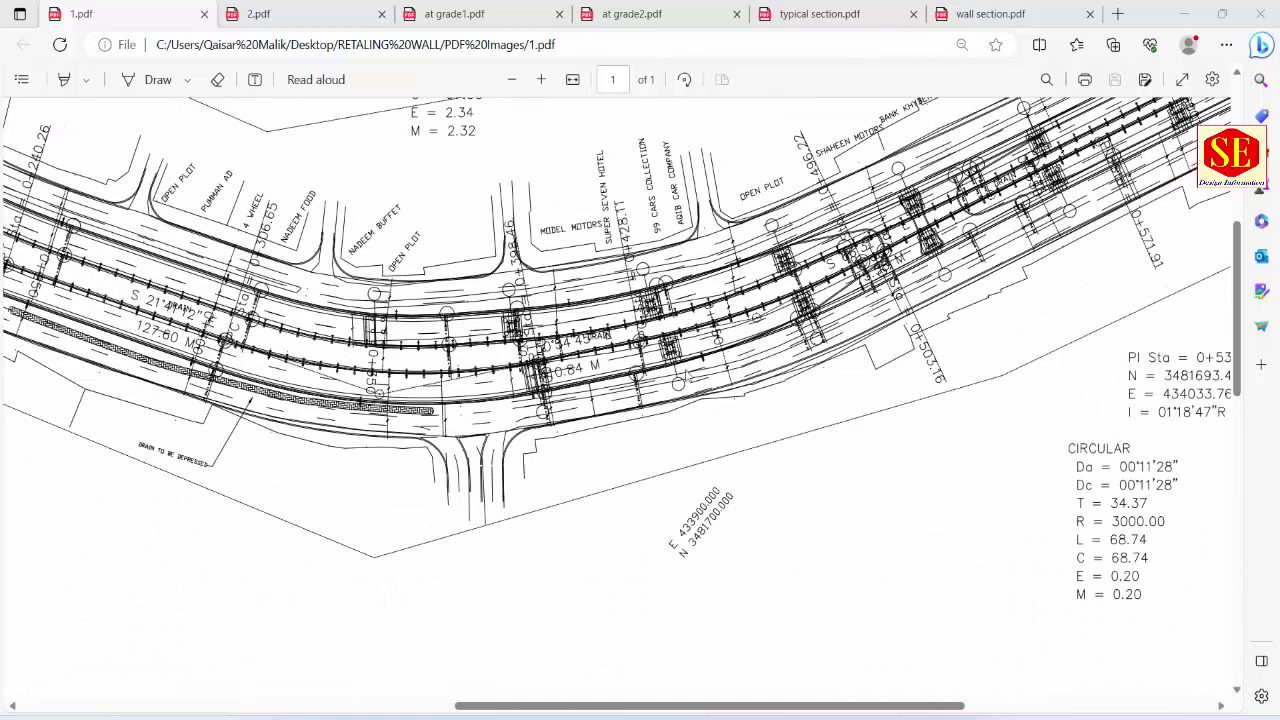
pyautogui.scroll(1, 490, 329)
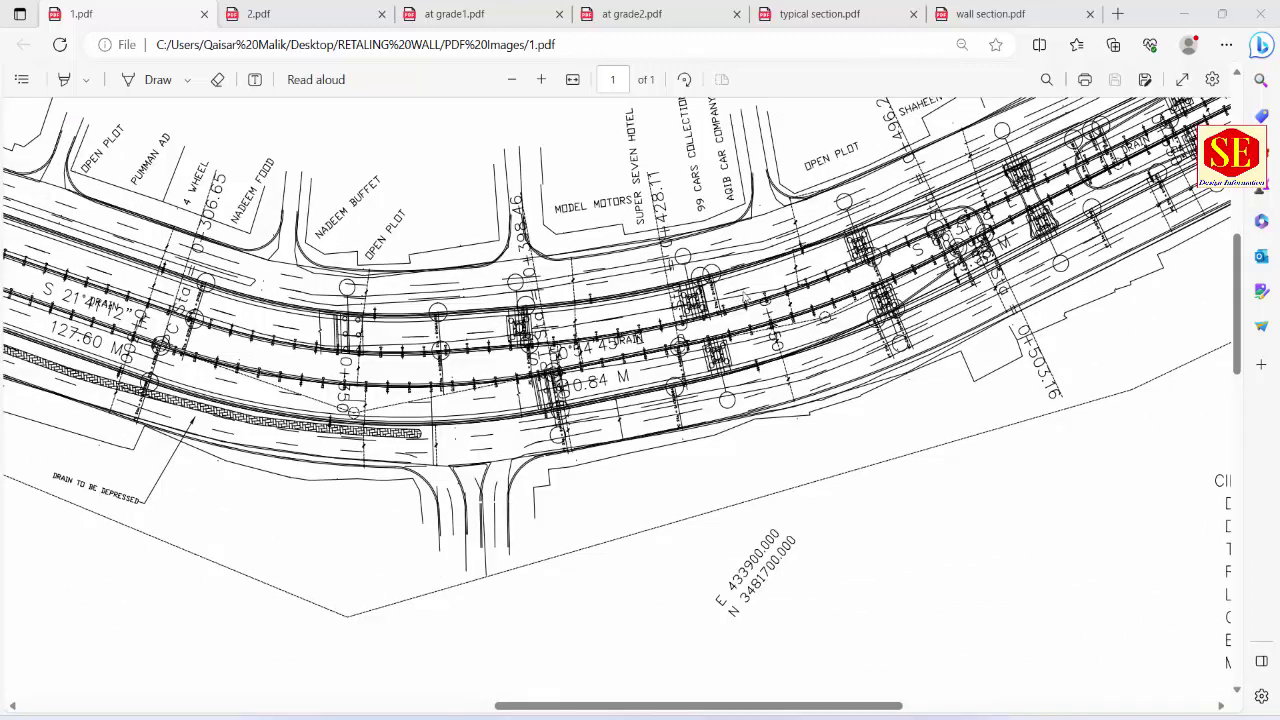
pyautogui.scroll(-2, 627, 507)
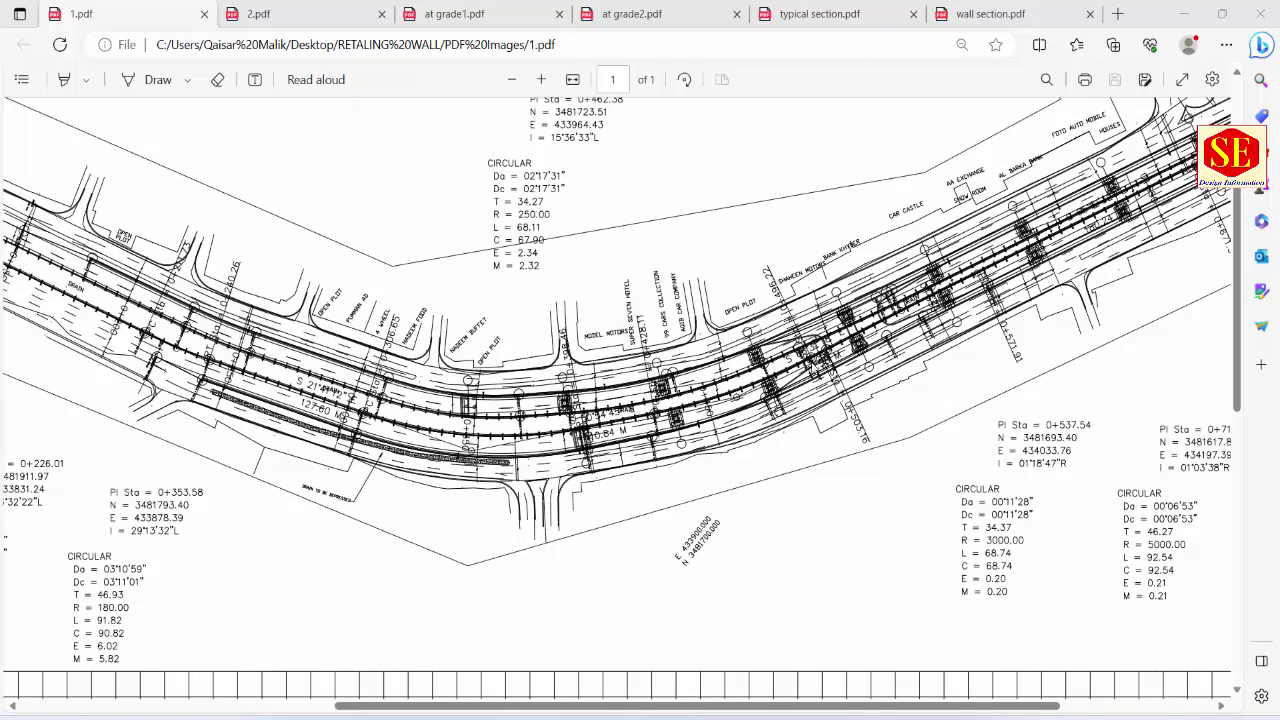
pyautogui.scroll(-3, 737, 430)
pyautogui.scroll(2, 380, 394)
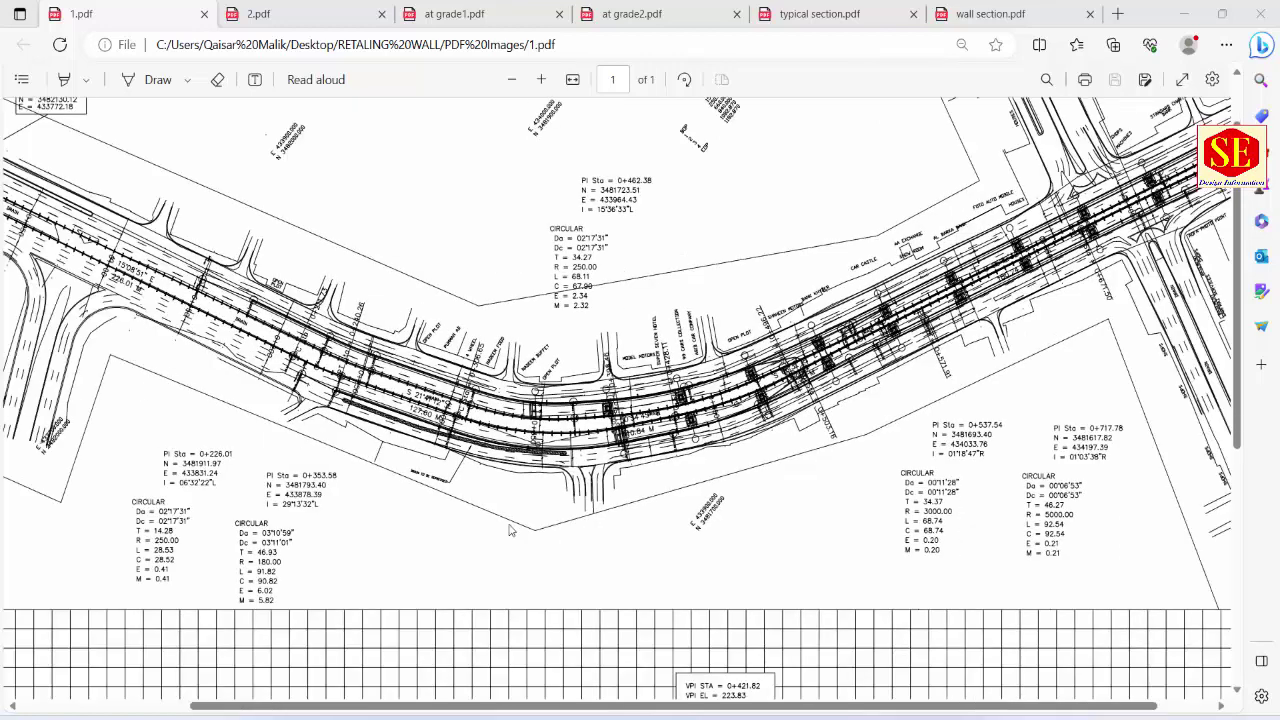
pyautogui.scroll(-2, 411, 481)
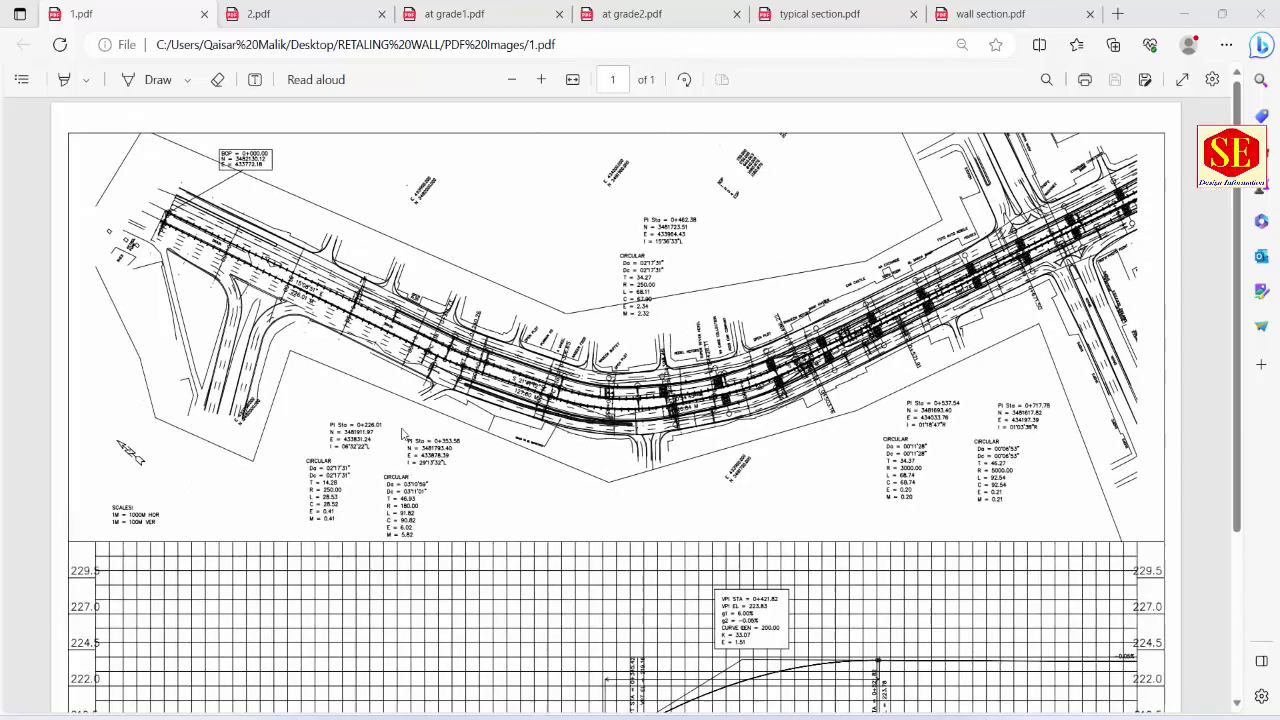
pyautogui.scroll(1, 310, 305)
pyautogui.scroll(1, 405, 331)
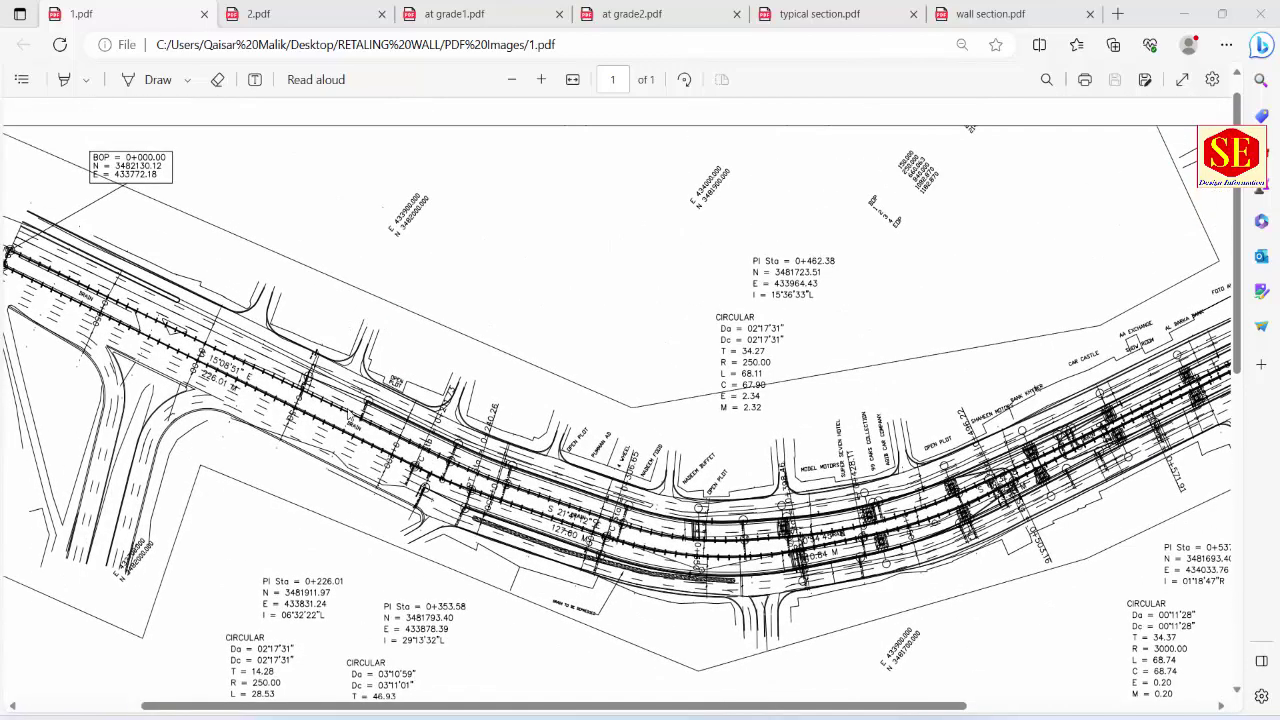
pyautogui.scroll(2, 362, 408)
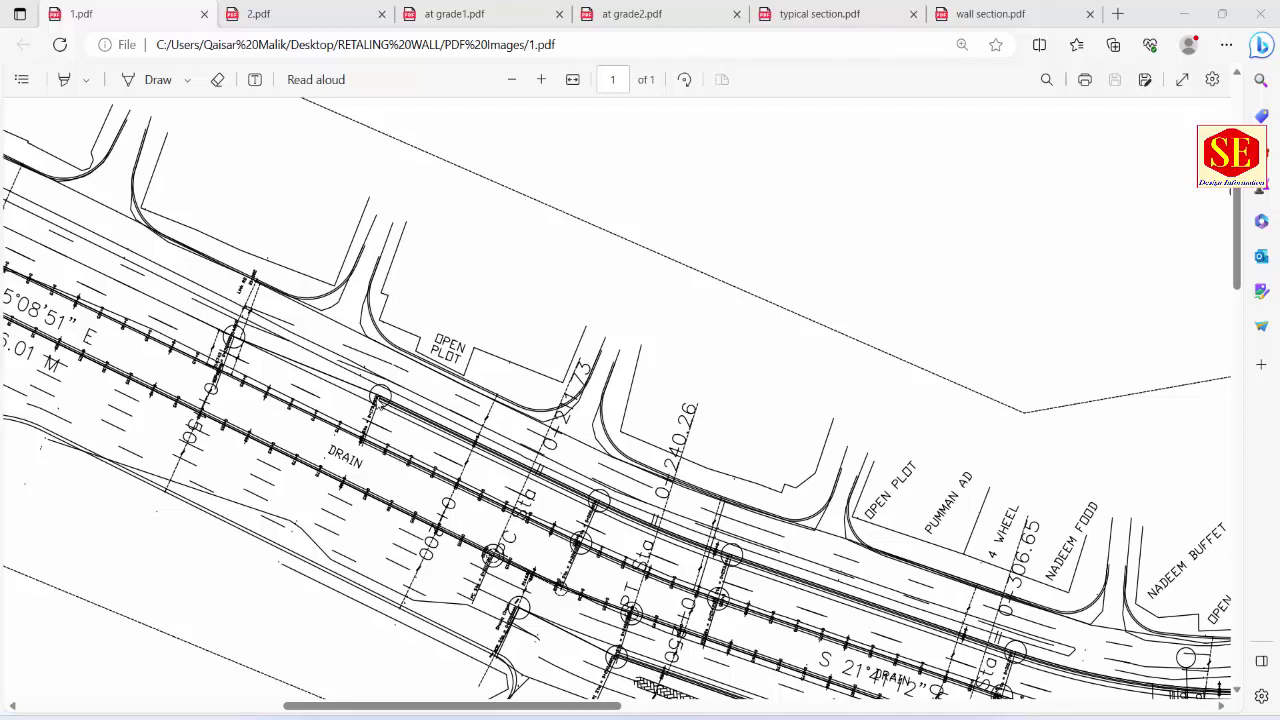
pyautogui.scroll(-3, 474, 517)
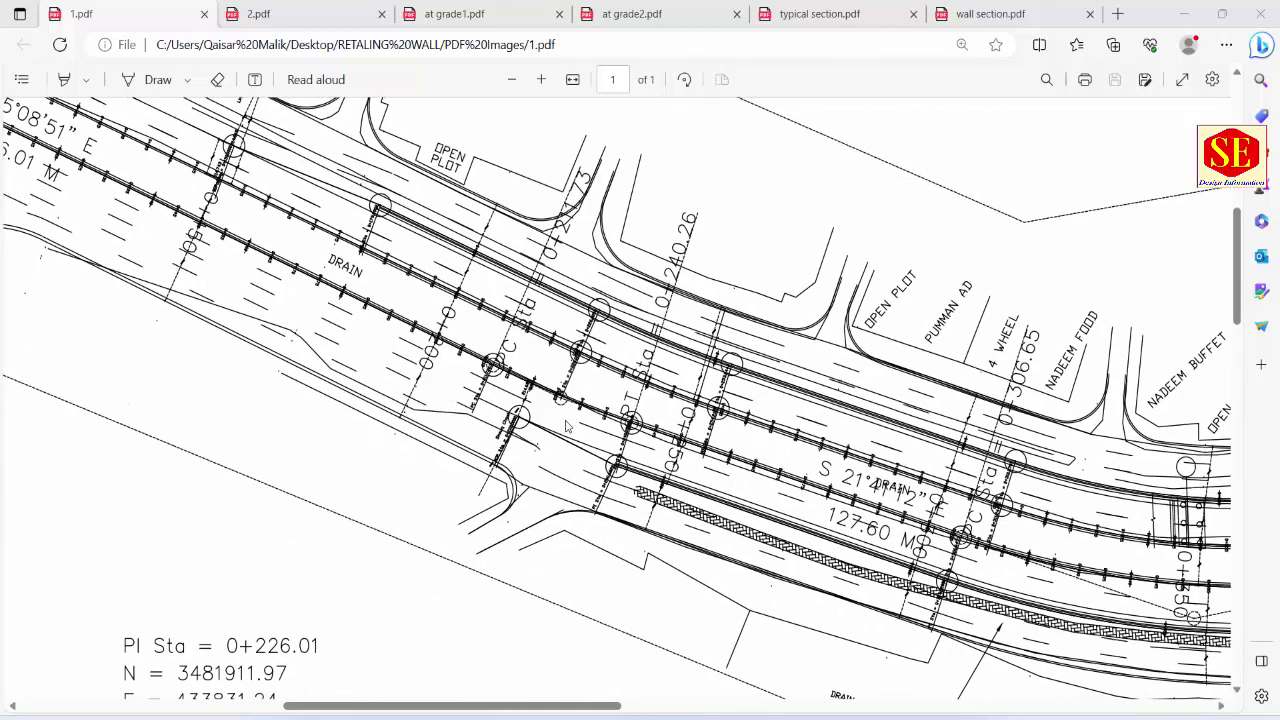
pyautogui.scroll(2, 568, 427)
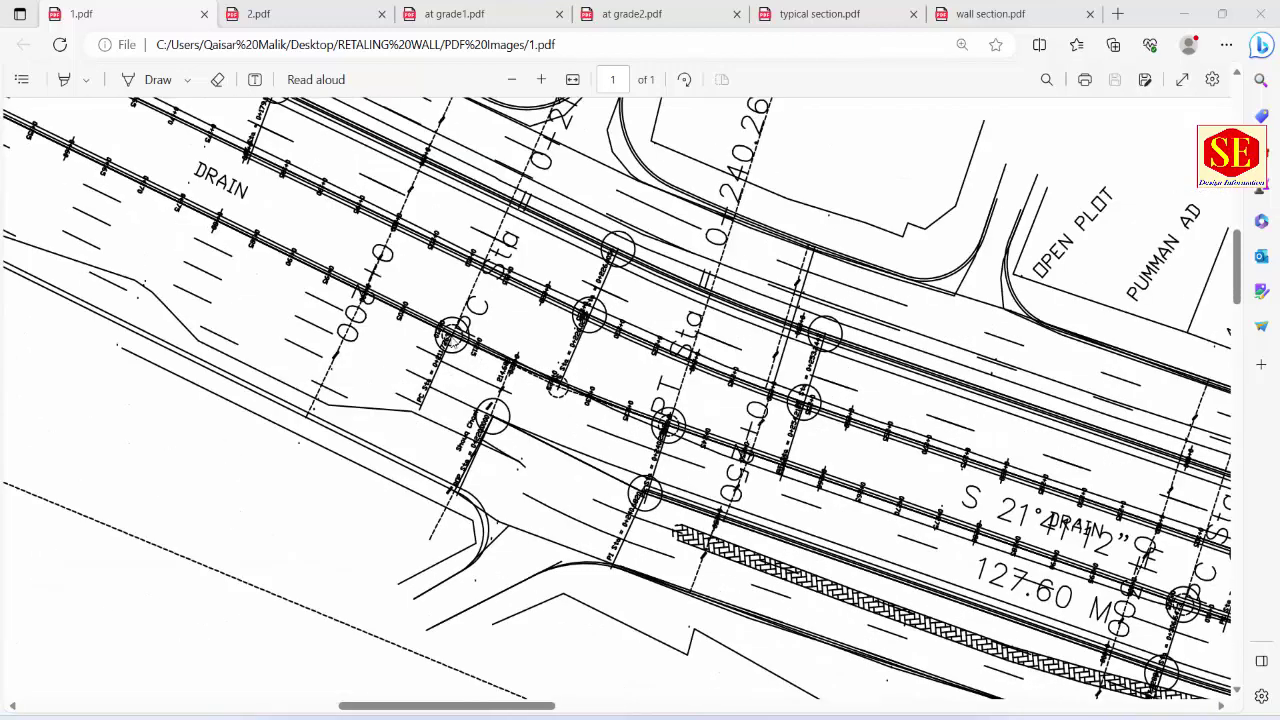
pyautogui.scroll(-5, 600, 400)
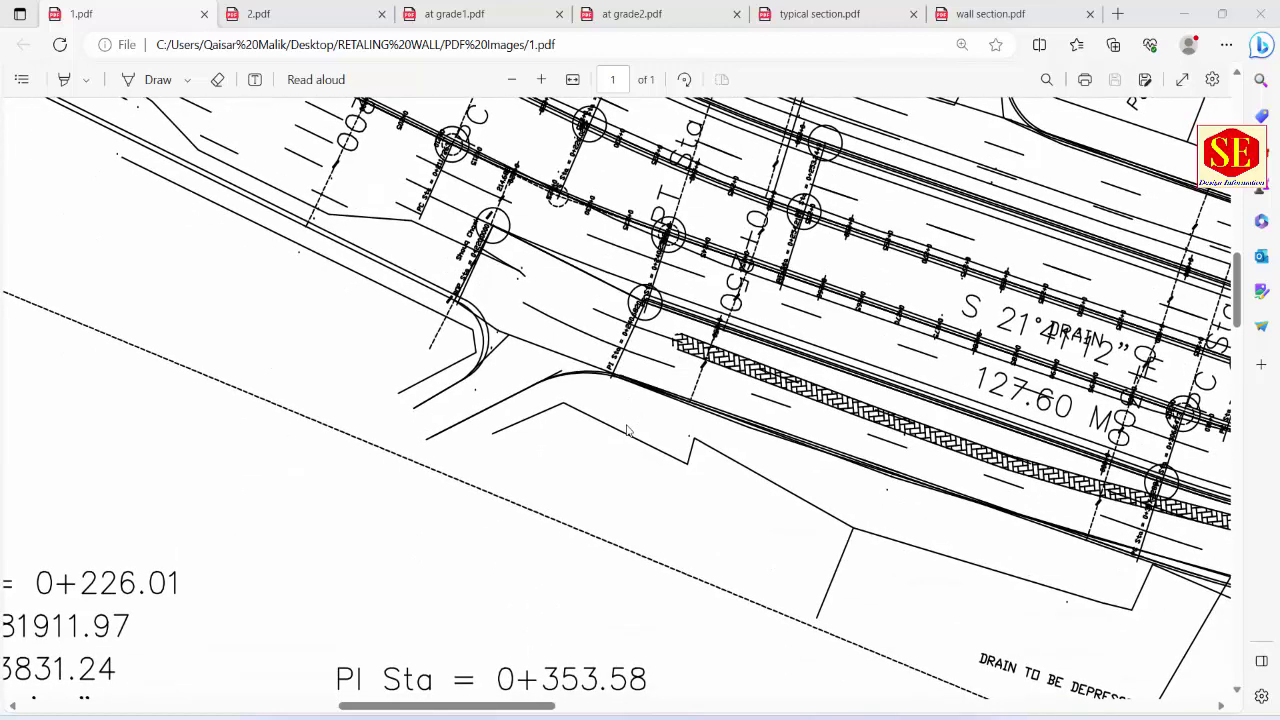
pyautogui.scroll(-1, 632, 410)
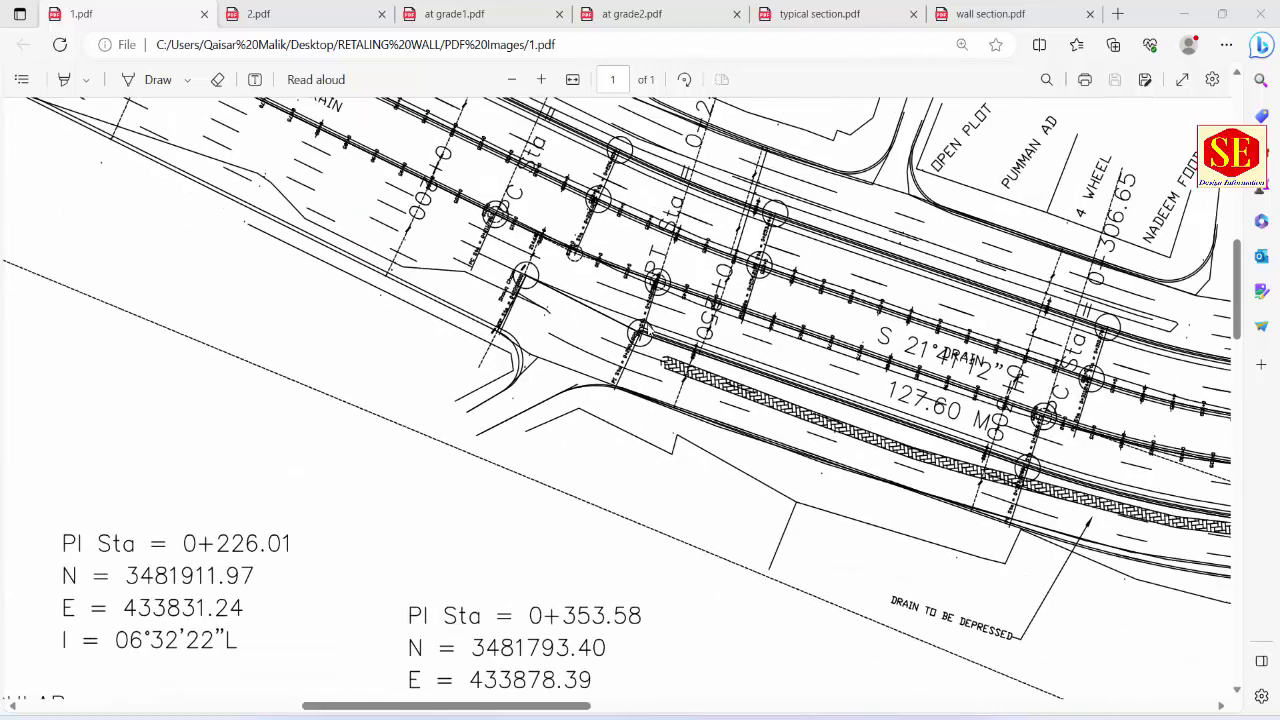
pyautogui.scroll(3, 690, 292)
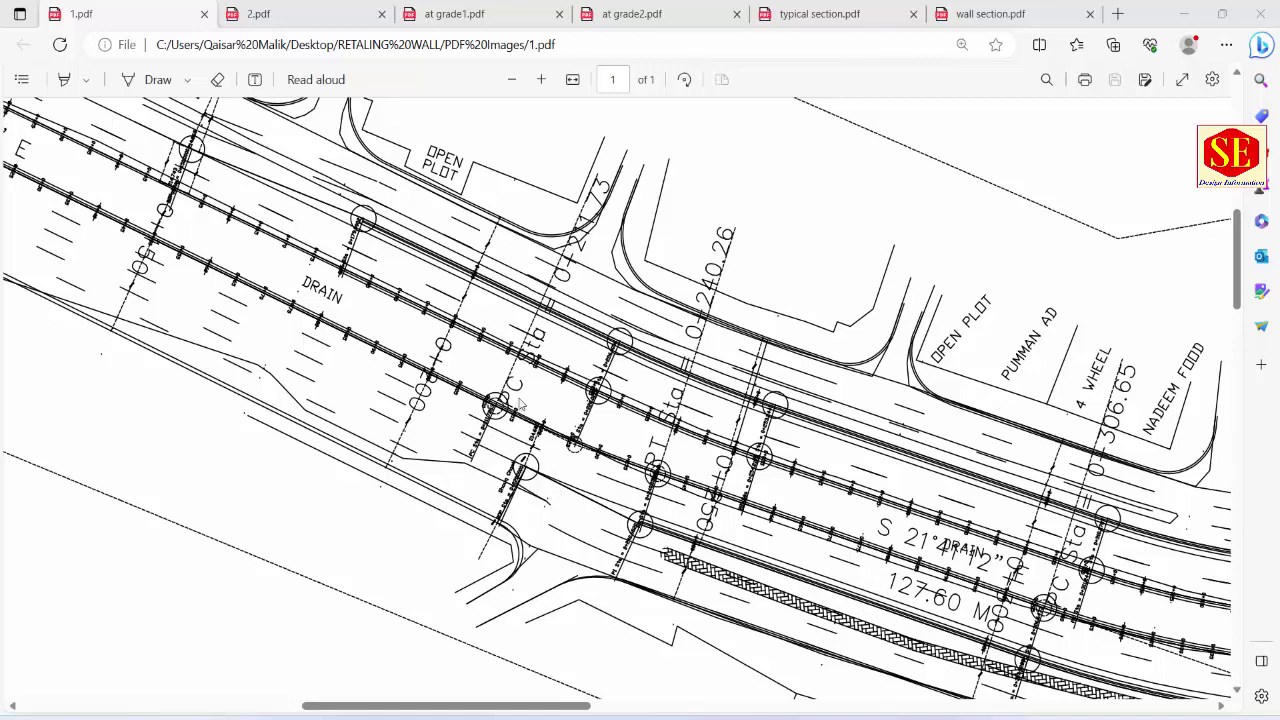
pyautogui.scroll(-3, 521, 404)
pyautogui.scroll(-3, 519, 397)
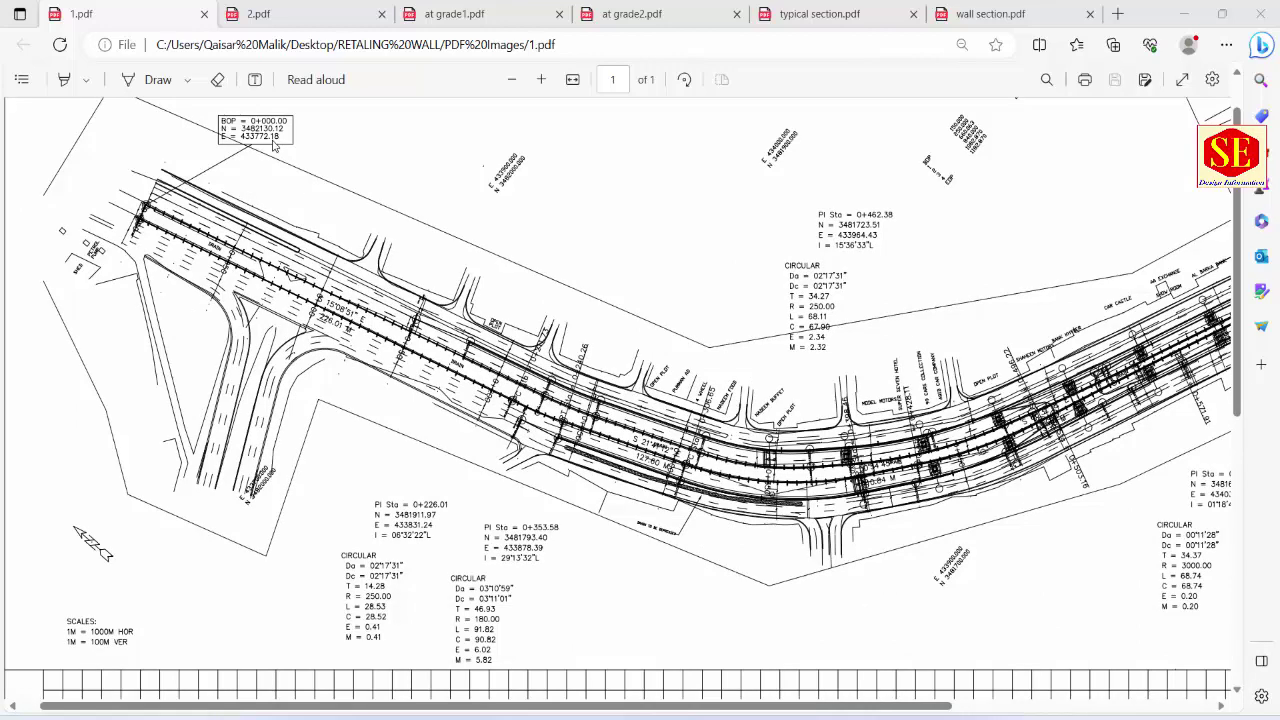
pyautogui.scroll(2, 626, 466)
pyautogui.scroll(1, 626, 466)
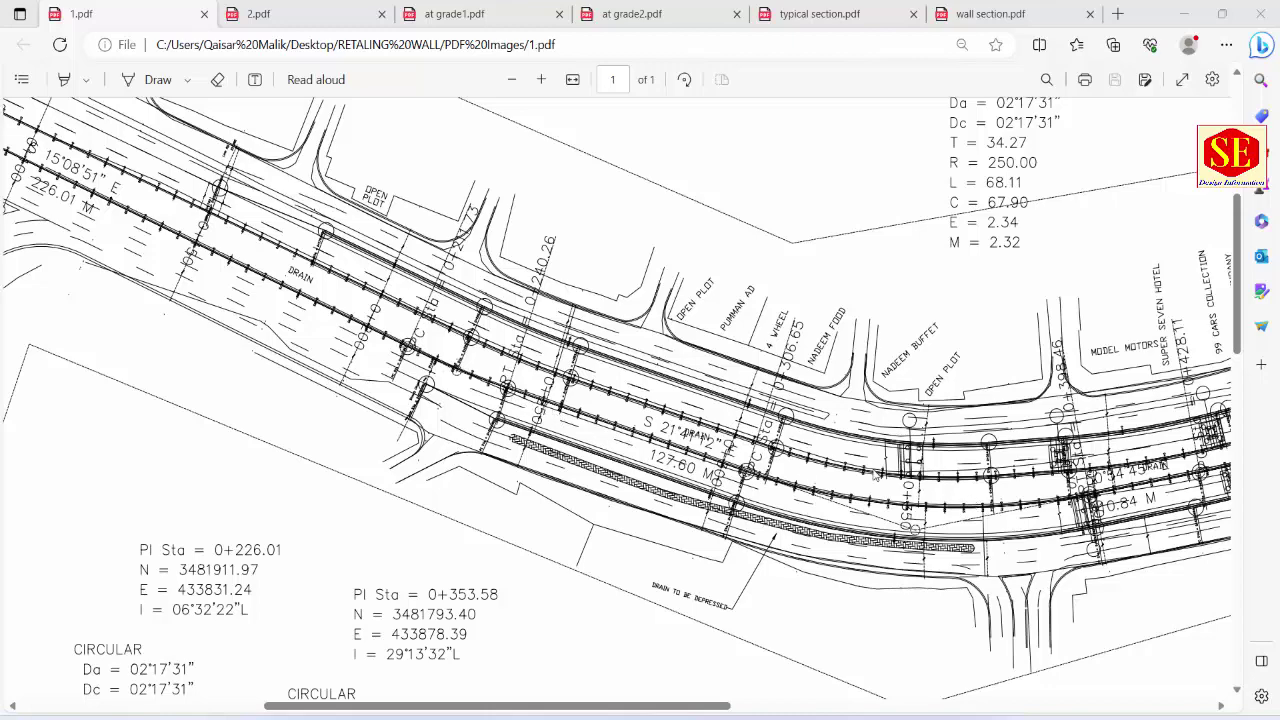
pyautogui.scroll(-3, 772, 406)
pyautogui.scroll(-3, 772, 406)
pyautogui.scroll(-3, 772, 406)
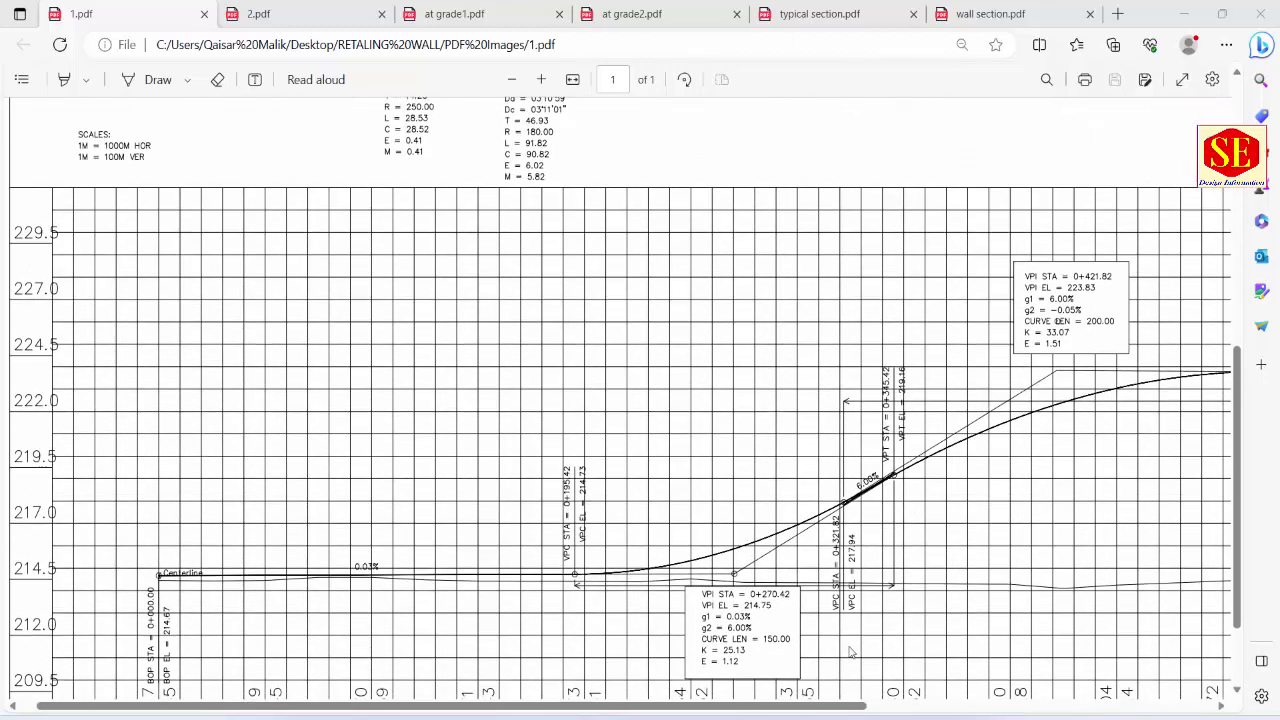
pyautogui.scroll(-1, 750, 540)
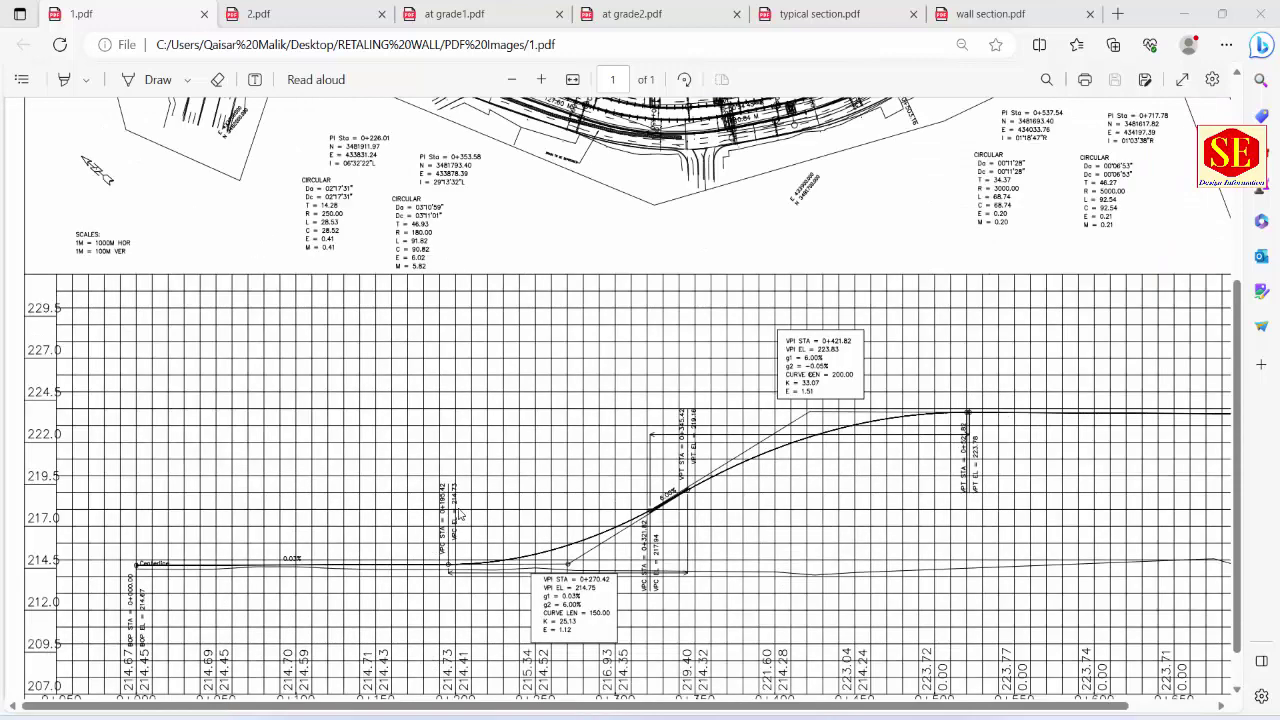
pyautogui.scroll(-1, 461, 513)
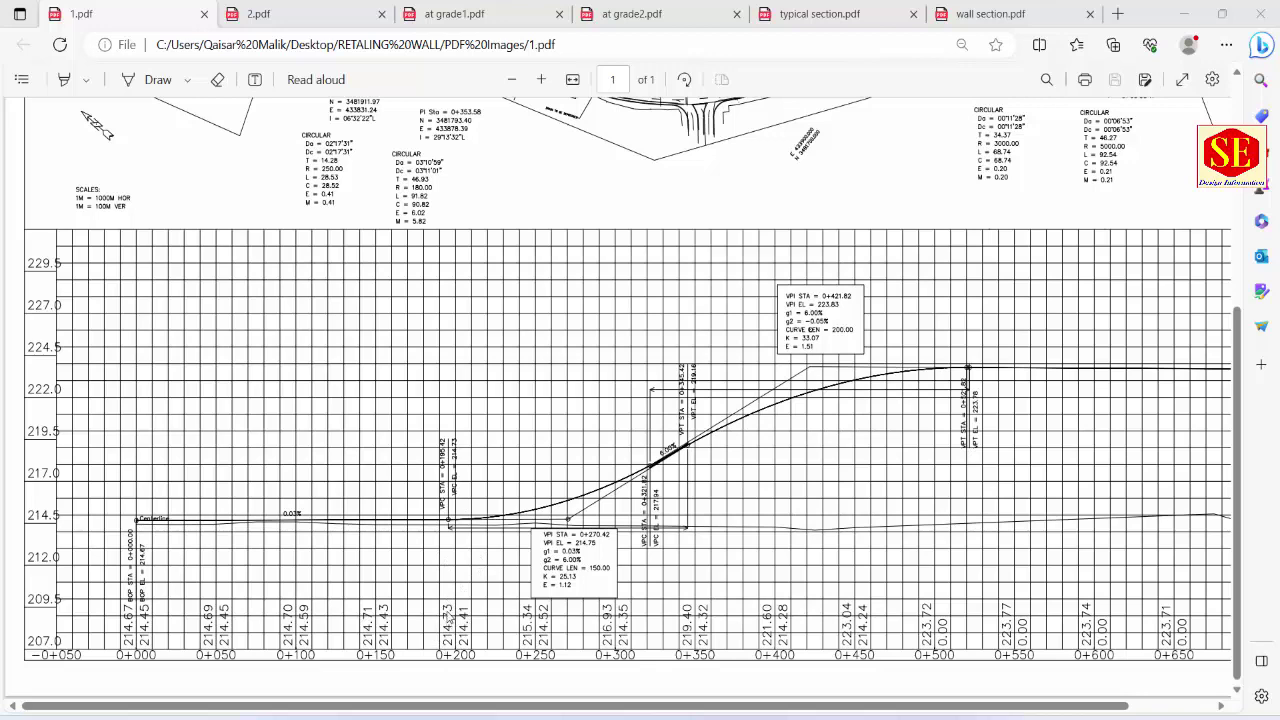
pyautogui.scroll(5, 513, 440)
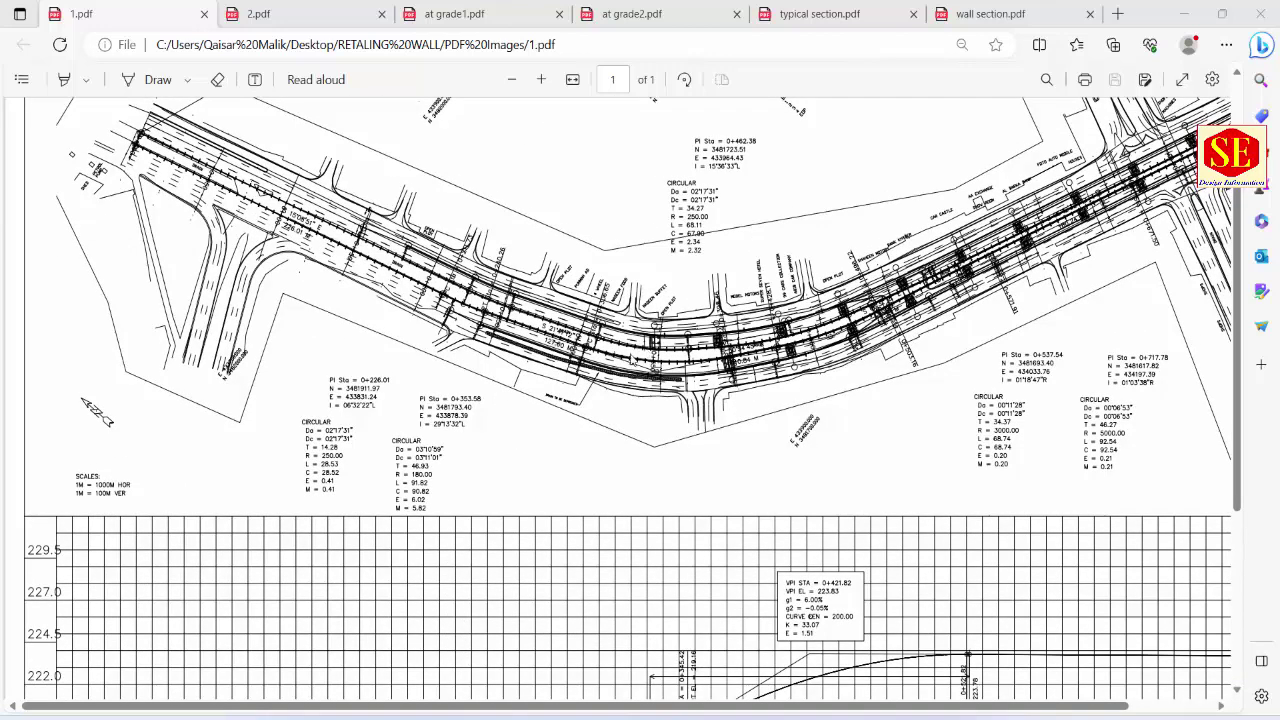
# Step: Zoom out to the full 2.pdf page, then glance at at grade1.pdf and 1.pdf
pyautogui.click(310, 14)
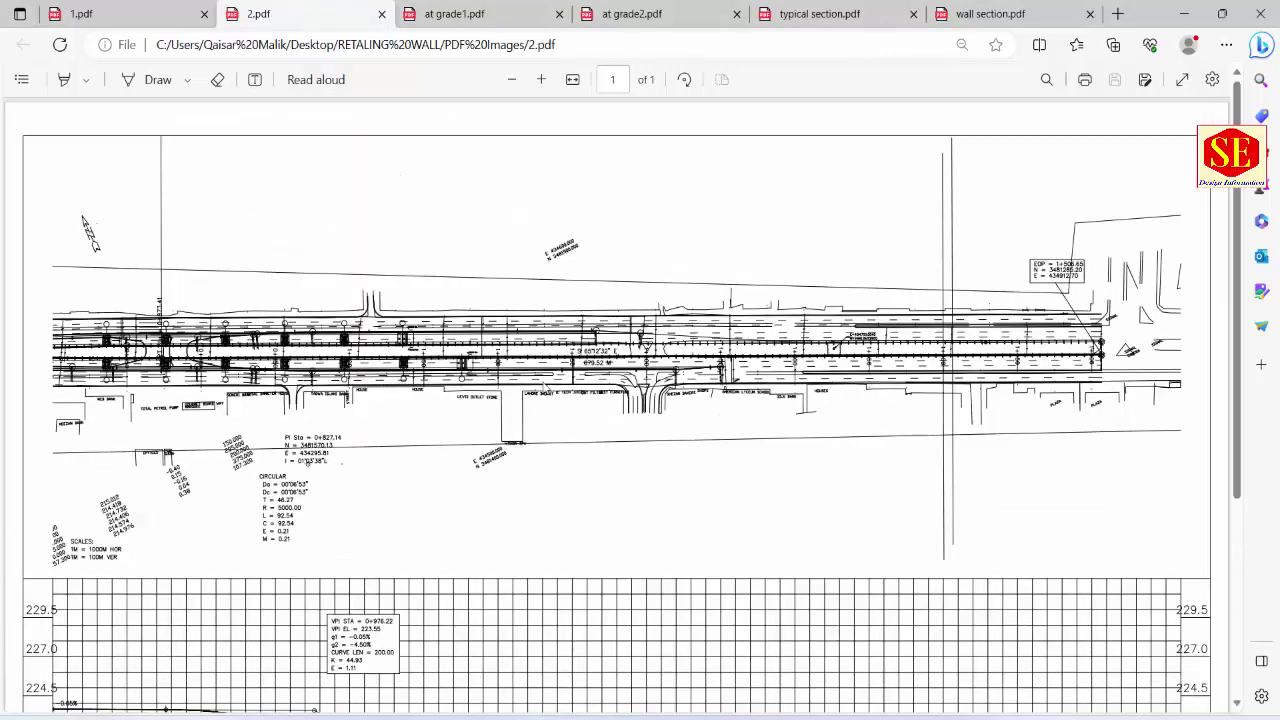
pyautogui.hotkey('ctrl', '-')
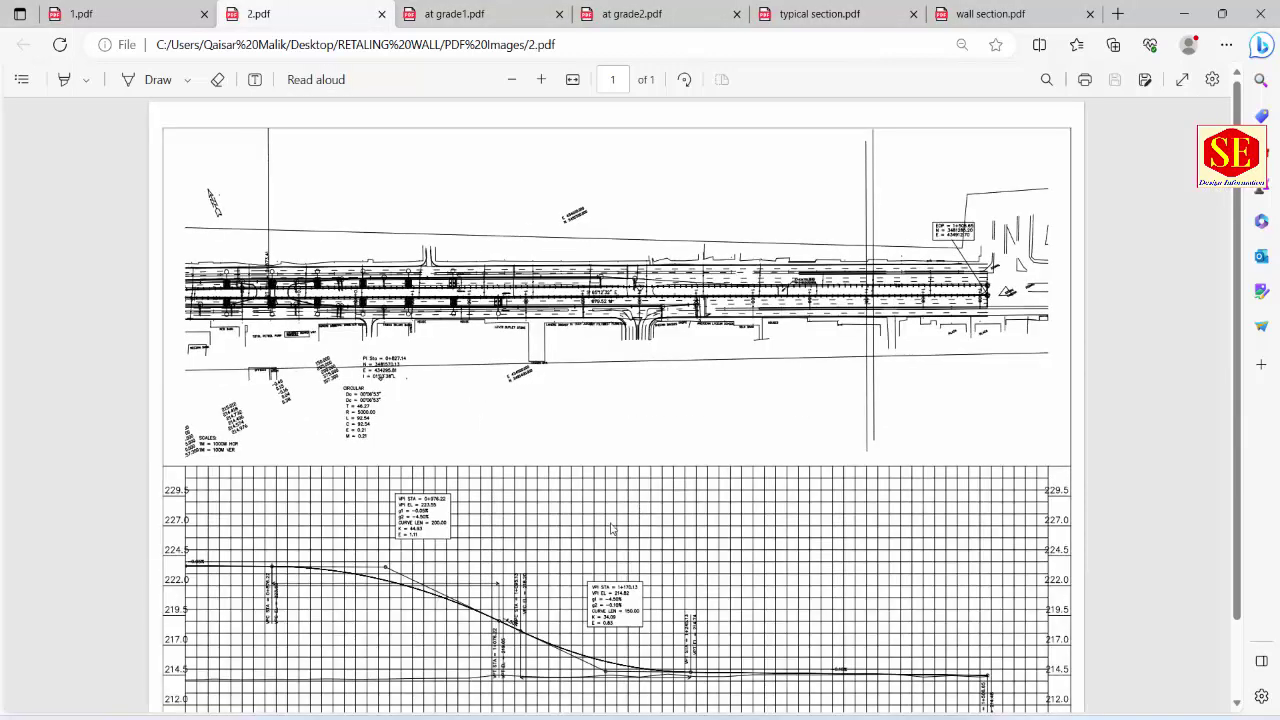
pyautogui.click(478, 18)
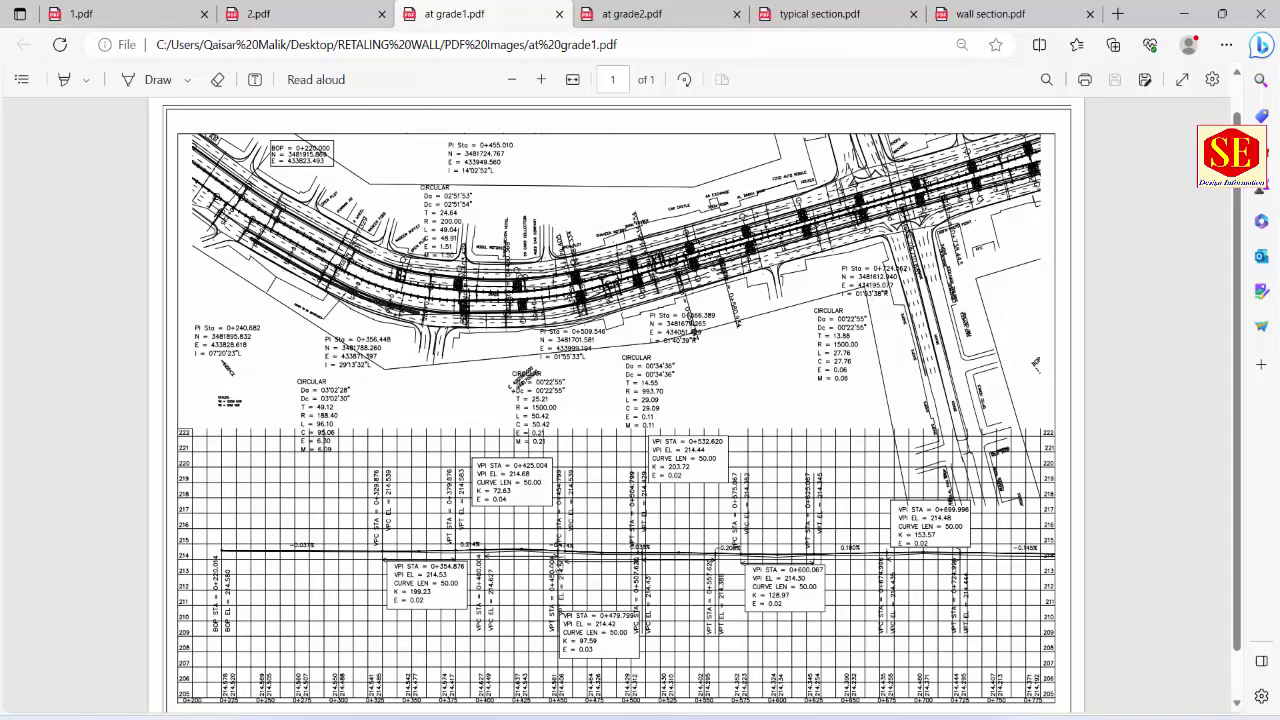
pyautogui.click(110, 8)
pyautogui.scroll(-3, 600, 484)
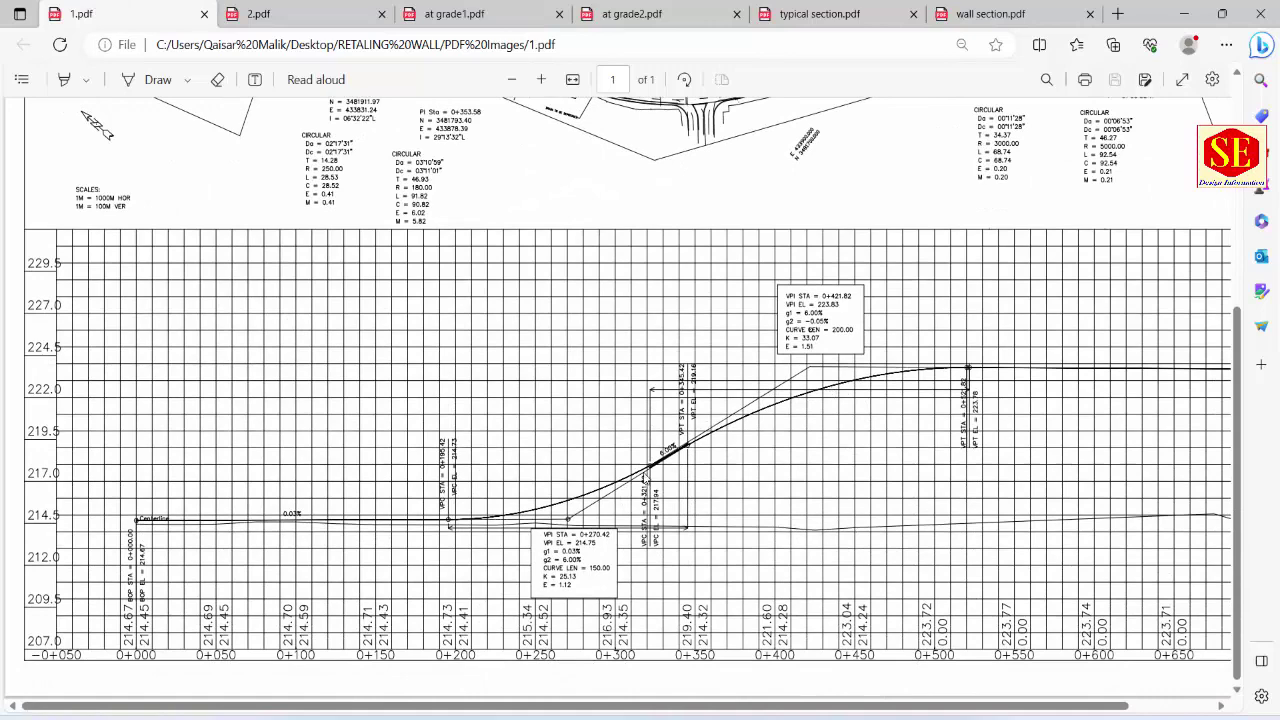
# Step: Scroll through the at grade1.pdf profile and bring up at grade2.pdf
pyautogui.click(461, 12)
pyautogui.scroll(2, 225, 265)
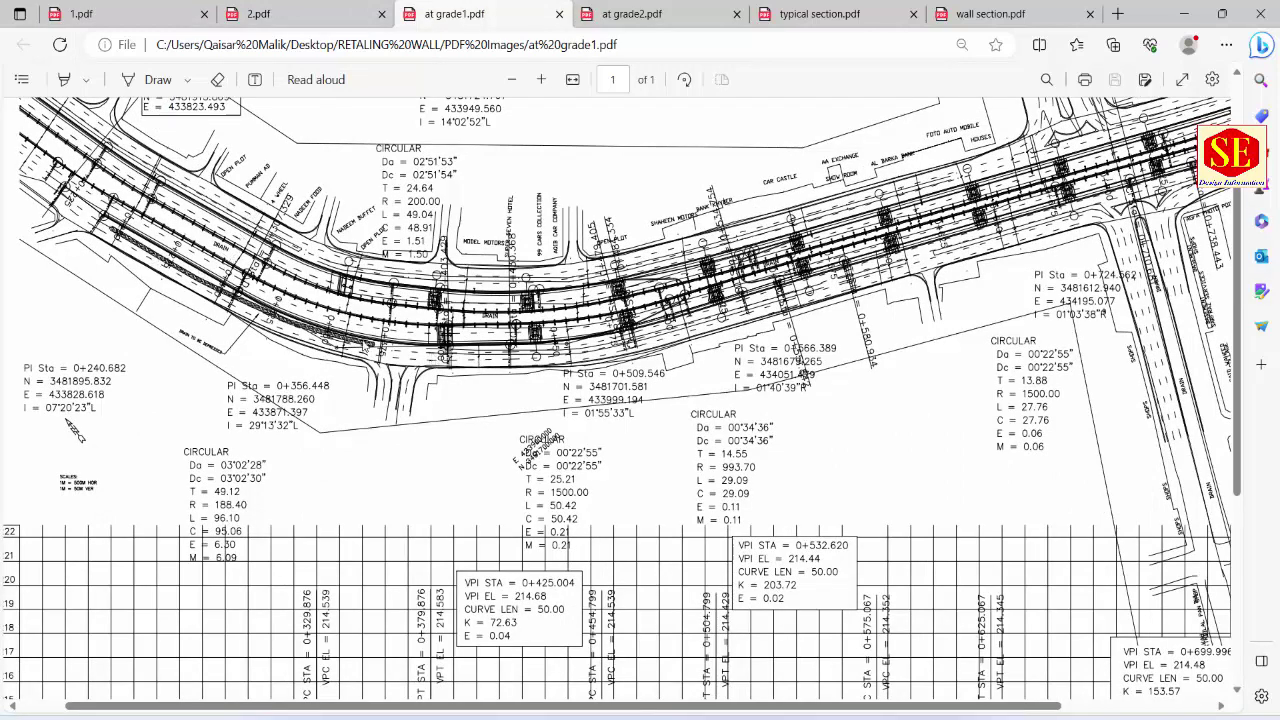
pyautogui.keyDown('ctrl'); pyautogui.scroll(-2, 766, 429); pyautogui.keyUp('ctrl')
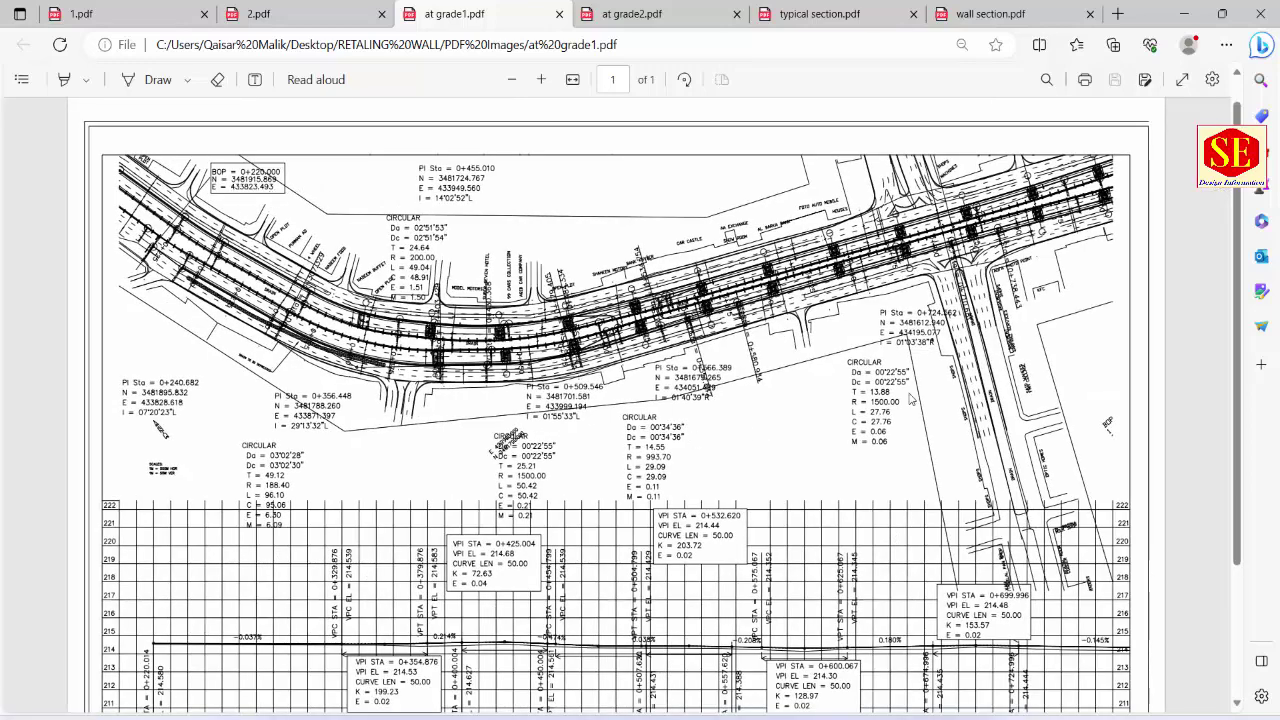
pyautogui.scroll(-3, 516, 444)
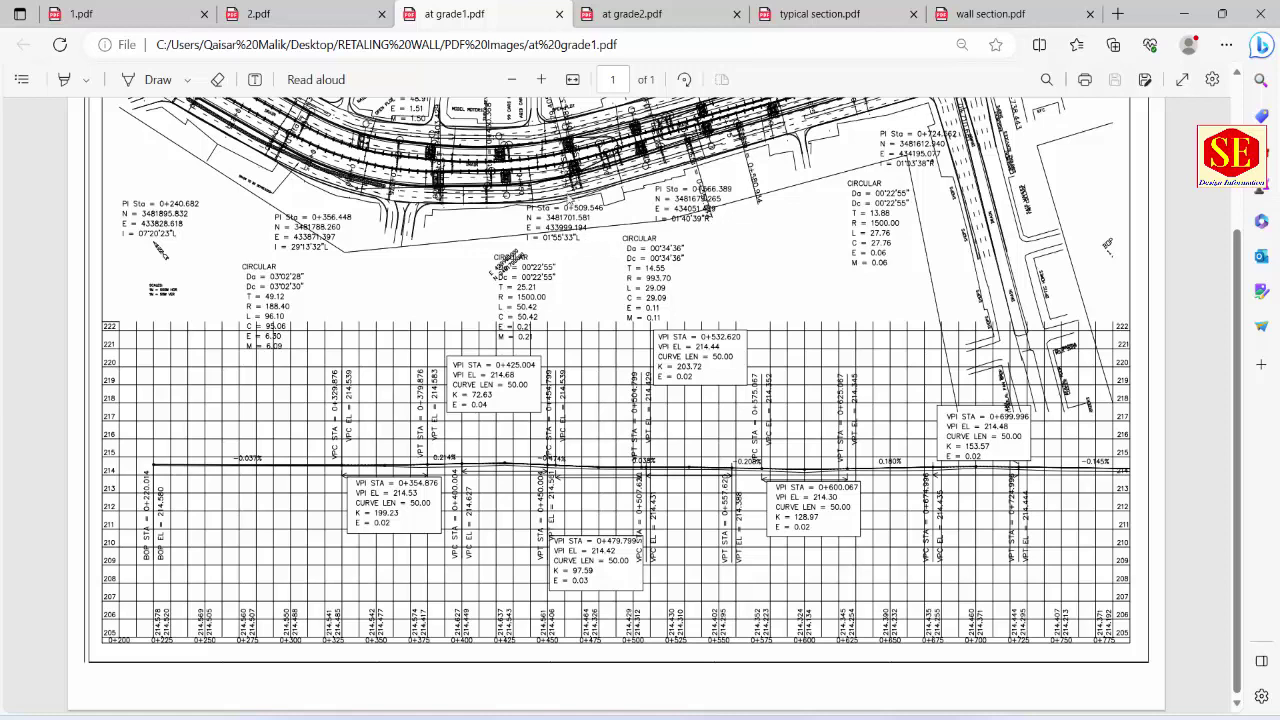
pyautogui.click(612, 14)
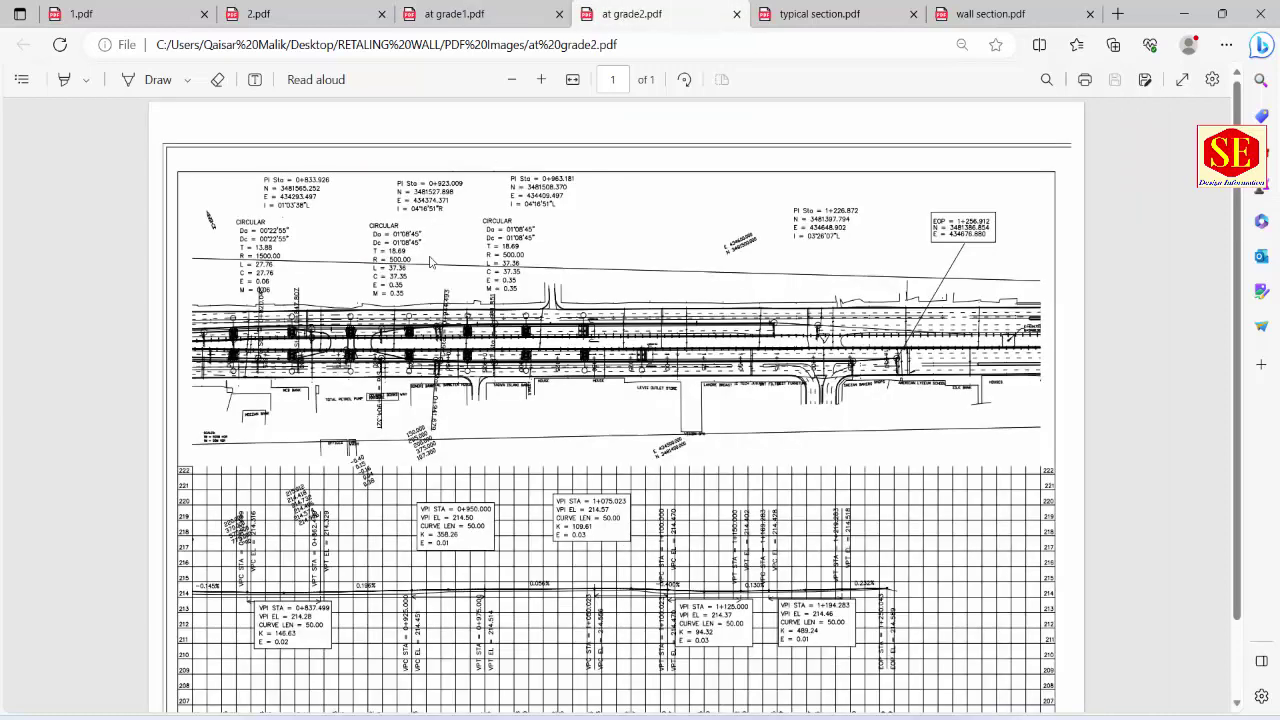
# Step: Zoom in and out on the typical section B2-B2 pavement layers, then bring up wall section.pdf
pyautogui.click(806, 14)
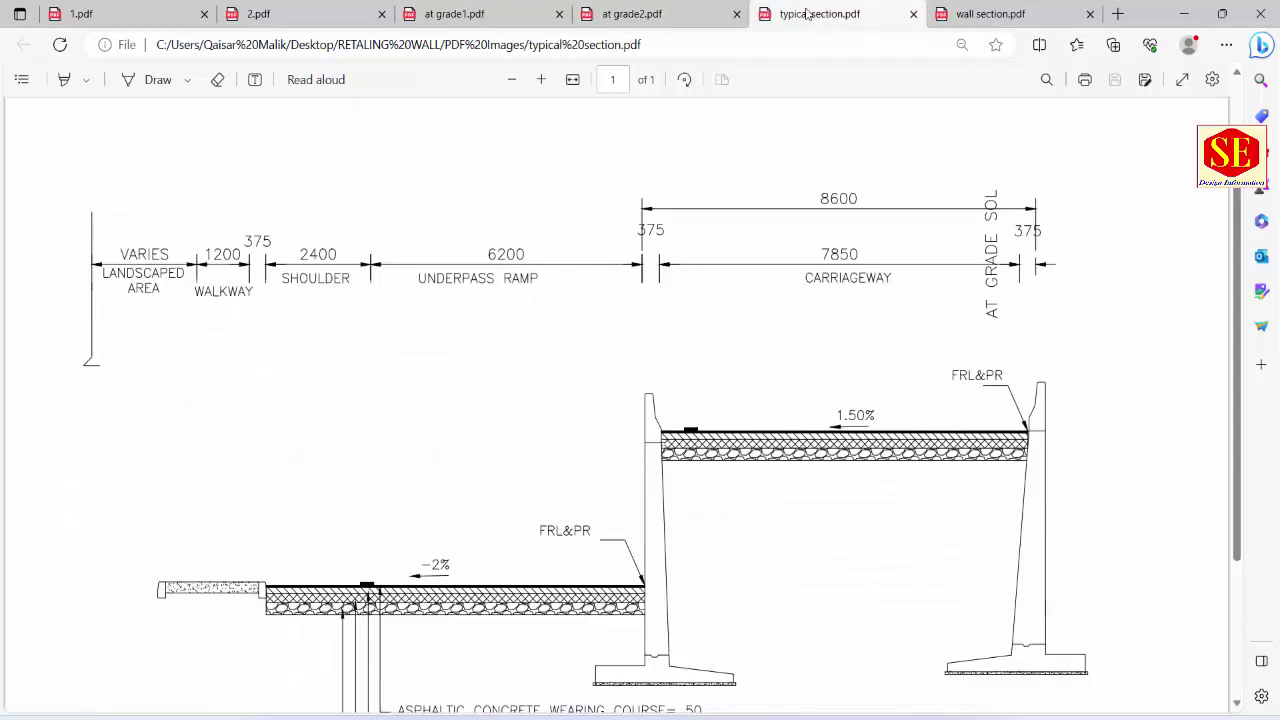
pyautogui.keyDown('ctrl'); pyautogui.scroll(-1, 588, 352); pyautogui.keyUp('ctrl')
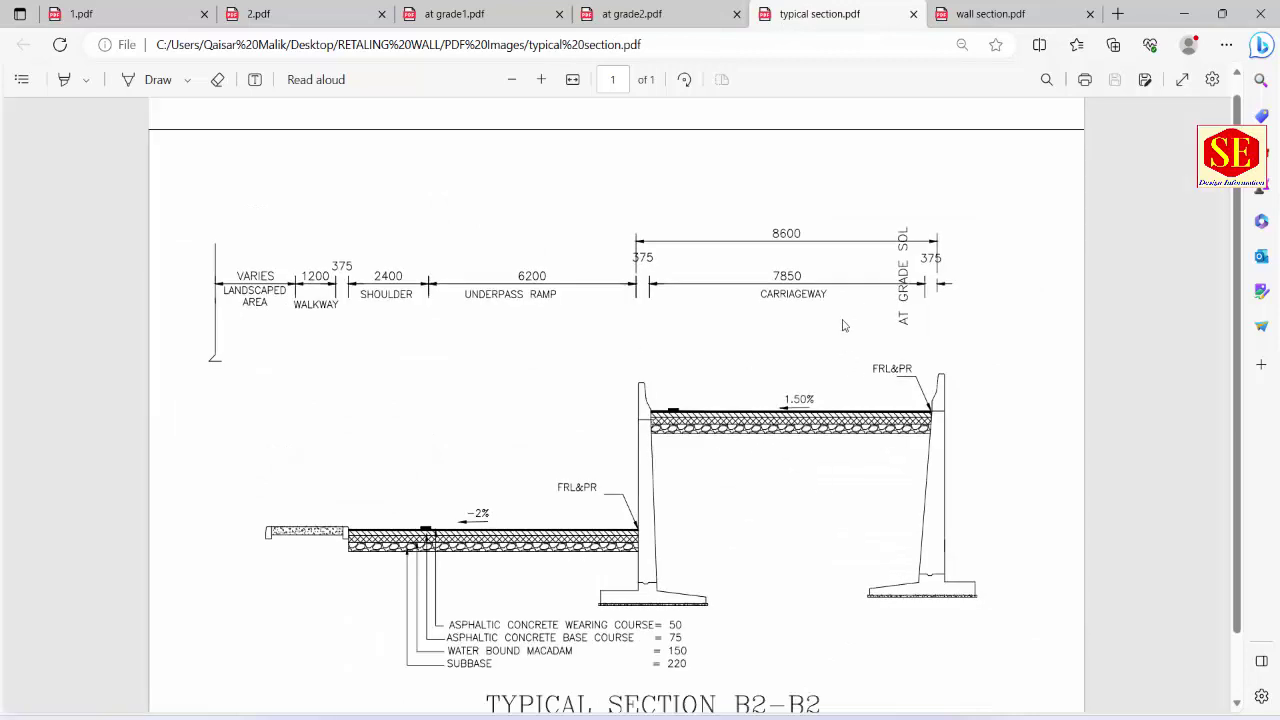
pyautogui.scroll(1, 935, 422)
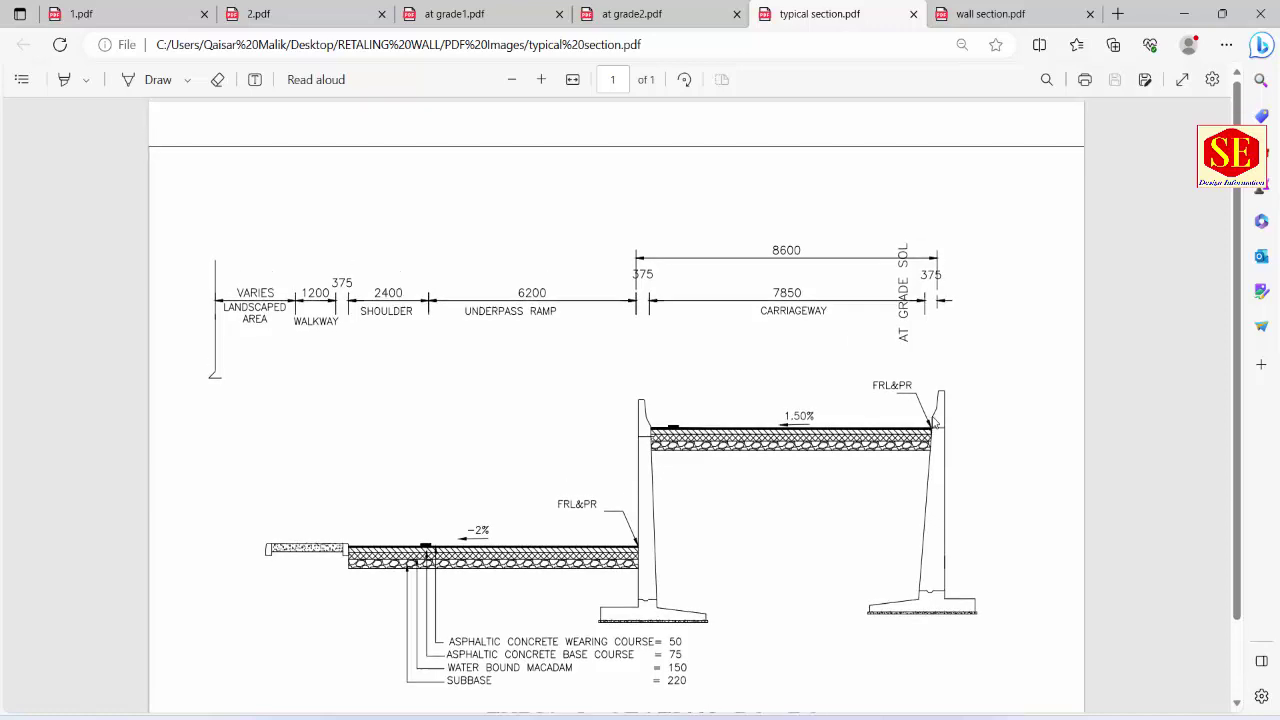
pyautogui.keyDown('ctrl'); pyautogui.scroll(1, 935, 422); pyautogui.keyUp('ctrl')
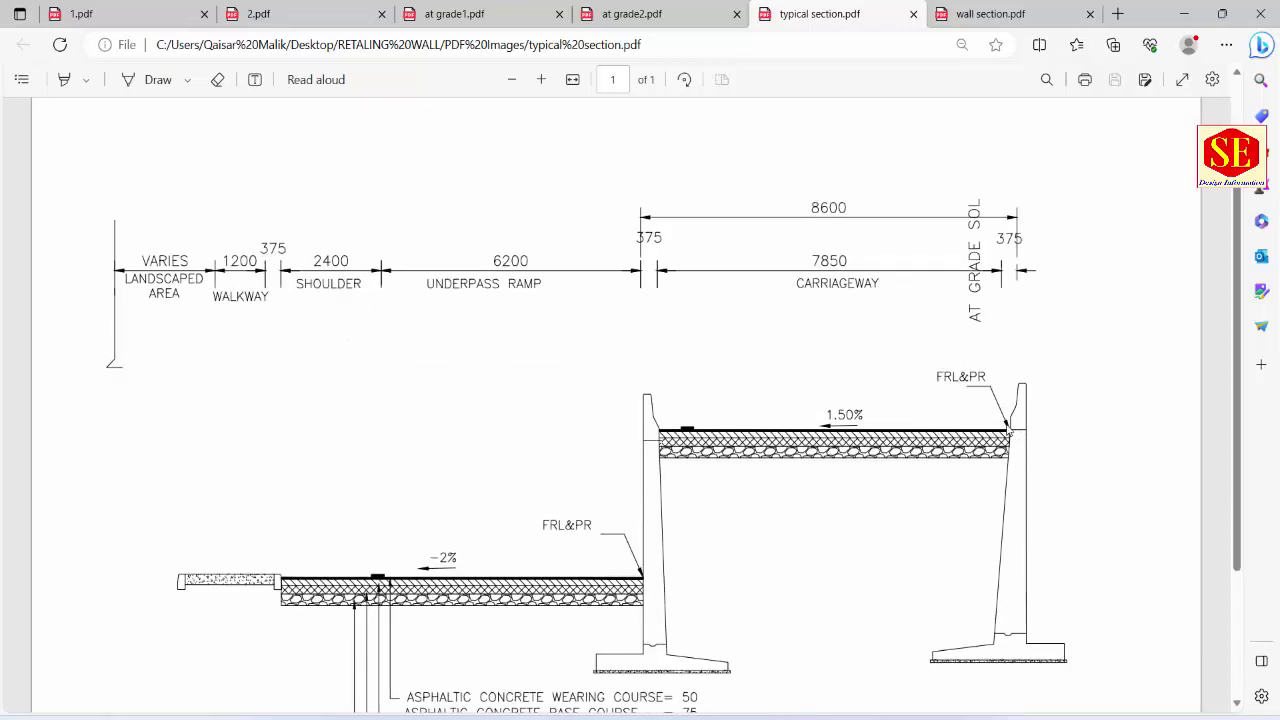
pyautogui.moveTo(948, 386)
pyautogui.scroll(-1, 511, 520)
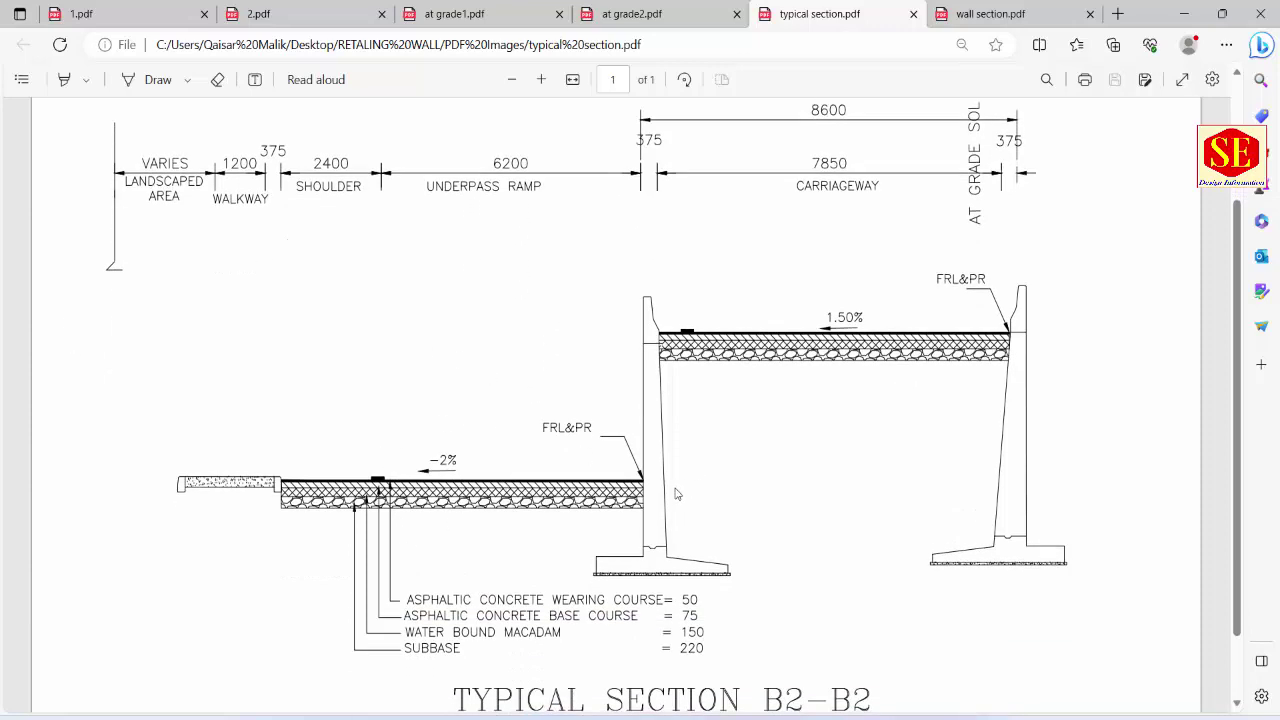
pyautogui.keyDown('ctrl'); pyautogui.scroll(1, 674, 495); pyautogui.keyUp('ctrl')
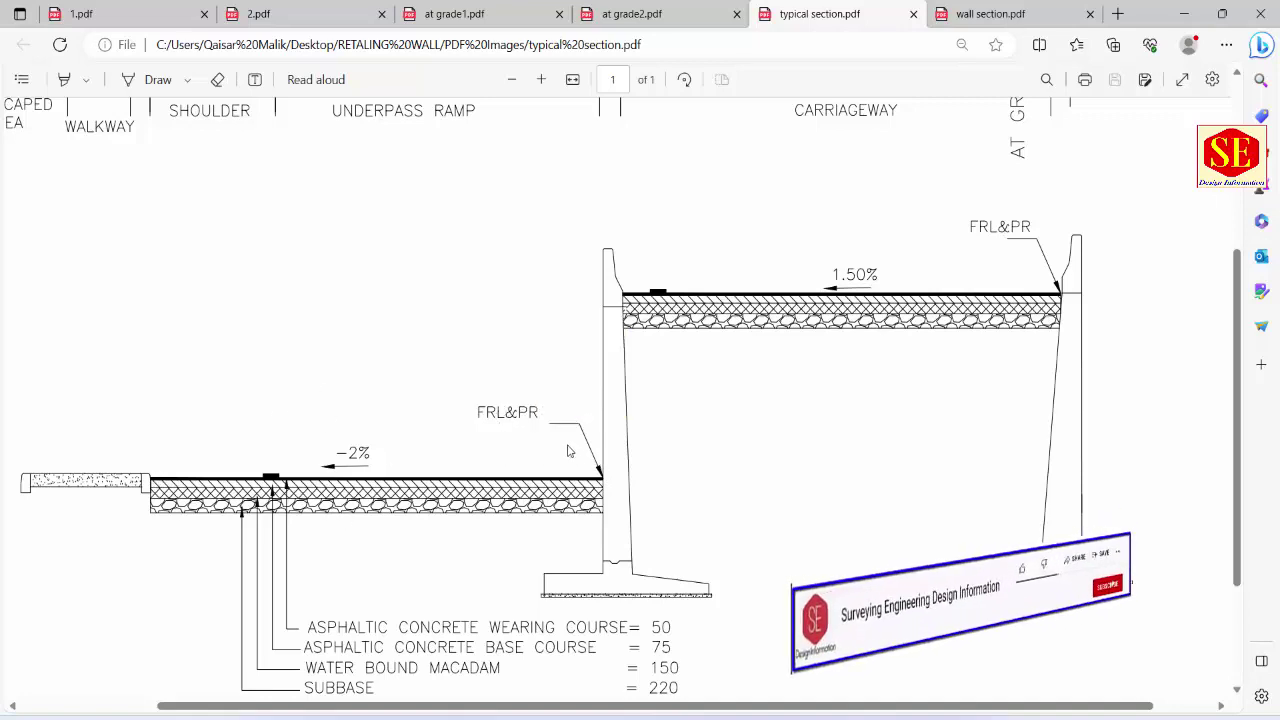
pyautogui.scroll(-1, 777, 507)
pyautogui.scroll(-1, 752, 416)
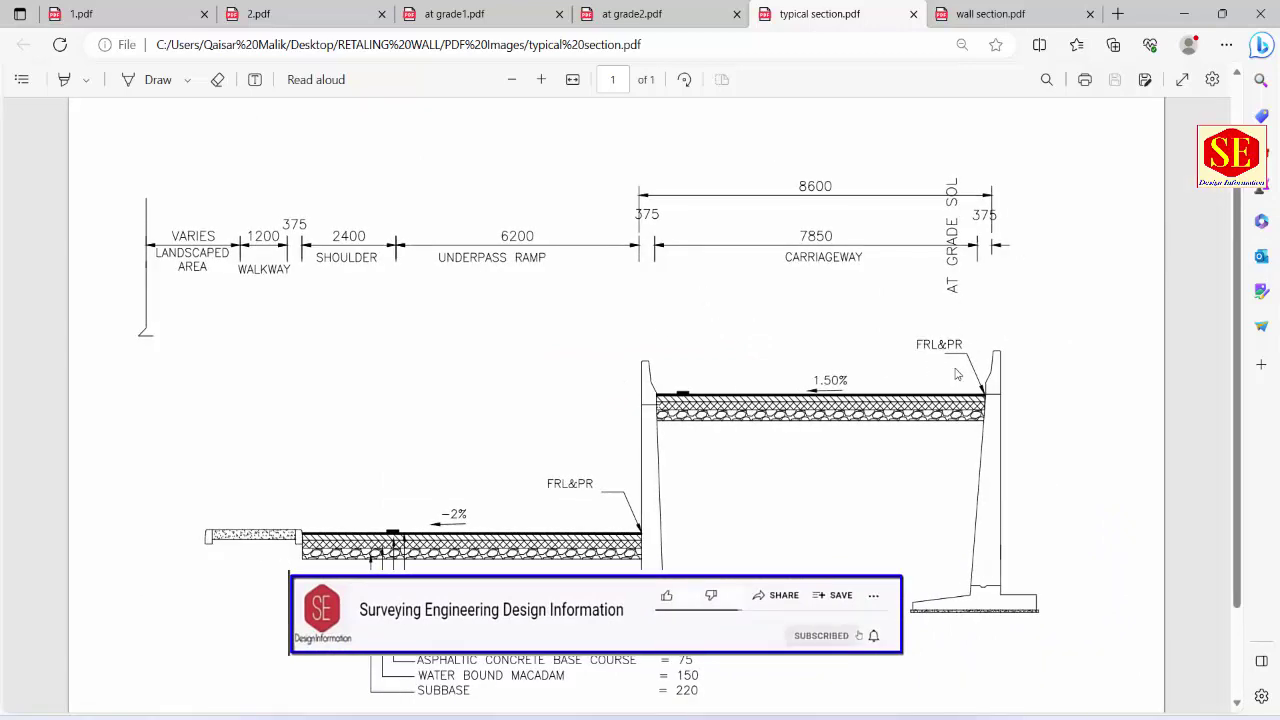
pyautogui.click(975, 15)
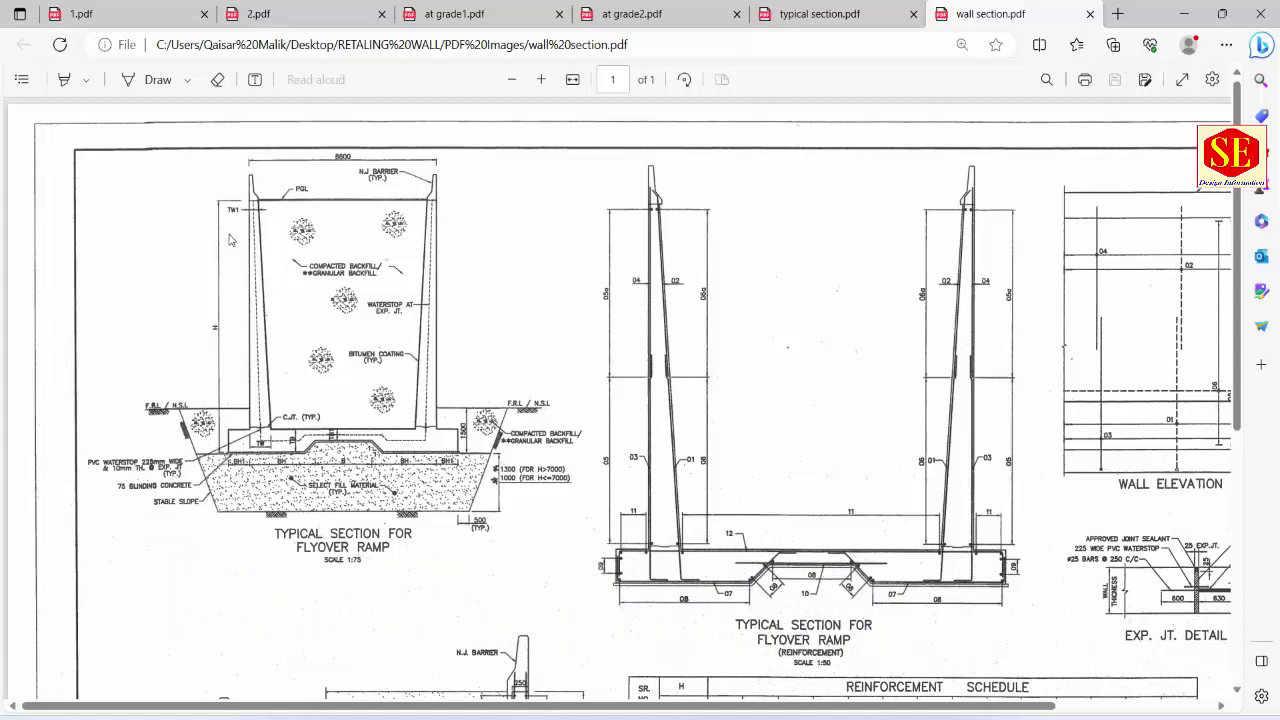
pyautogui.scroll(1, 229, 240)
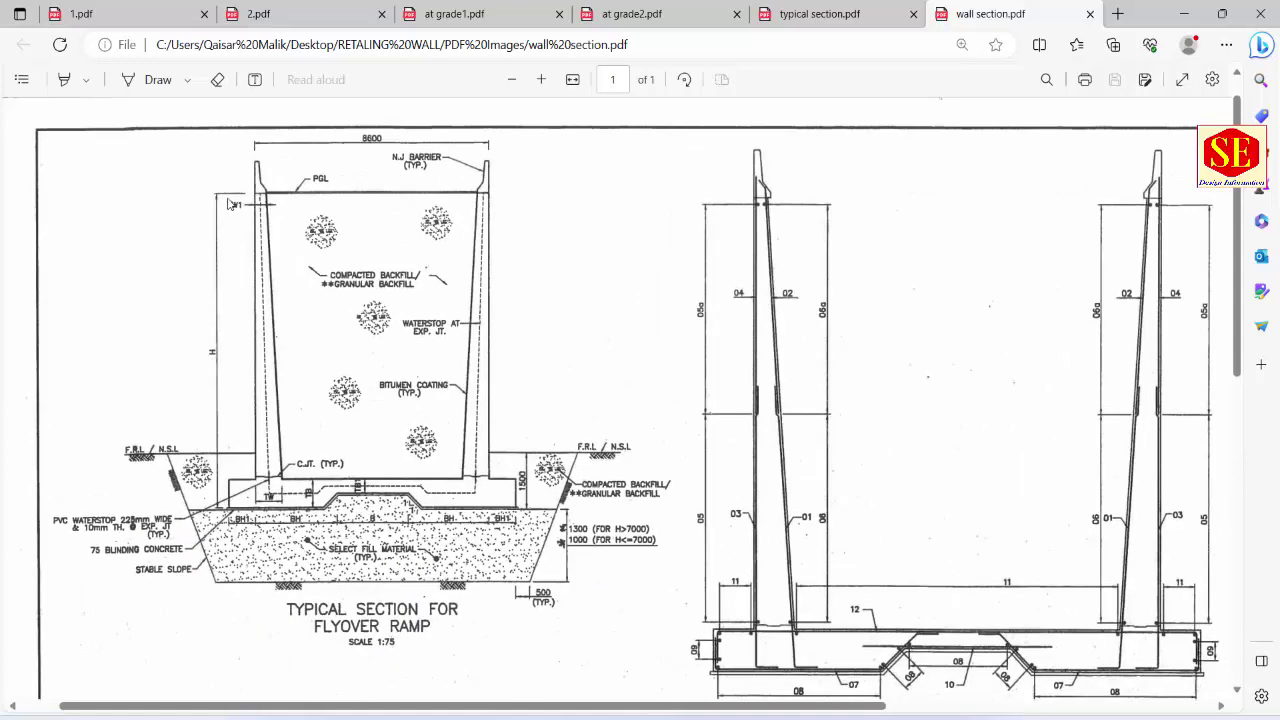
pyautogui.scroll(2, 305, 552)
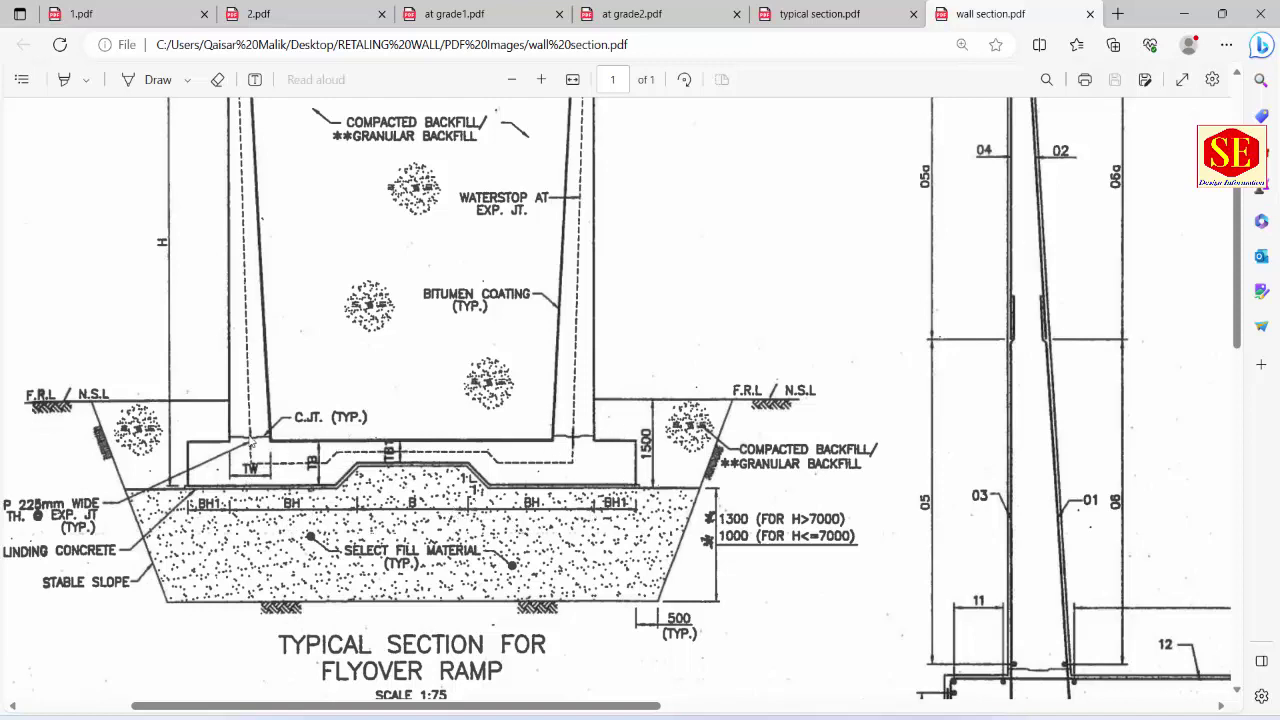
pyautogui.scroll(3, 210, 340)
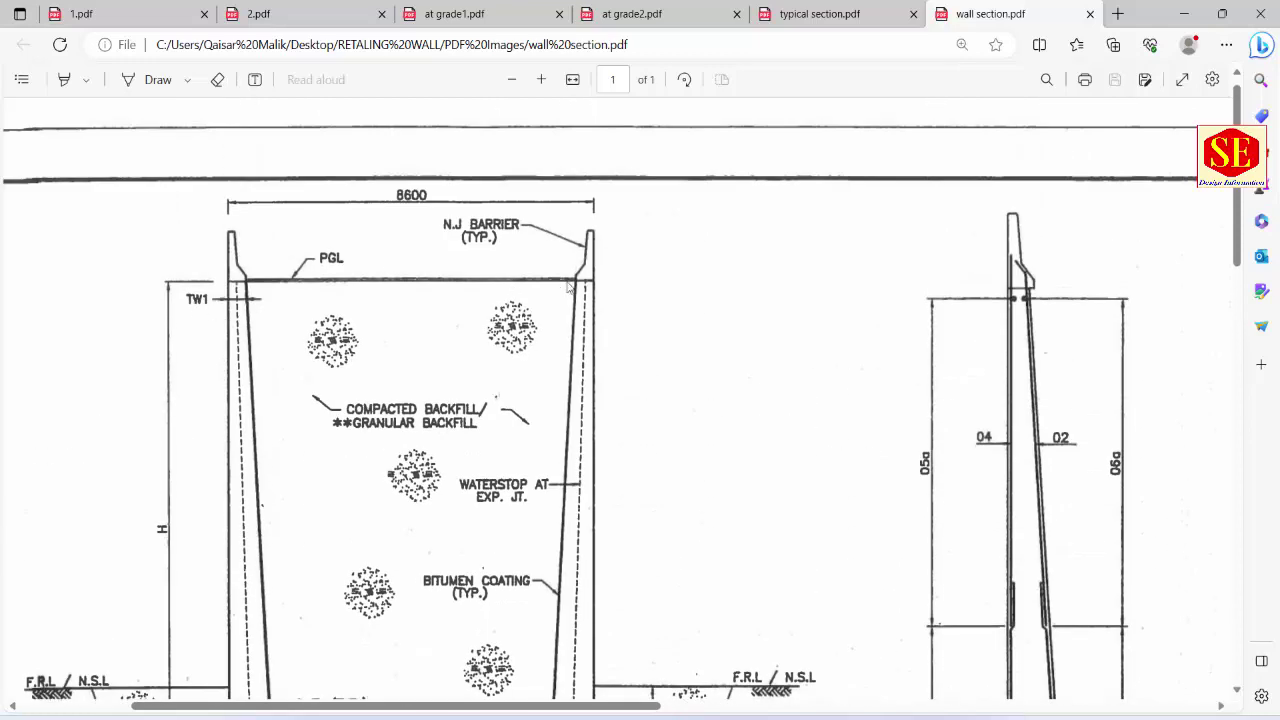
pyautogui.scroll(-2, 590, 300)
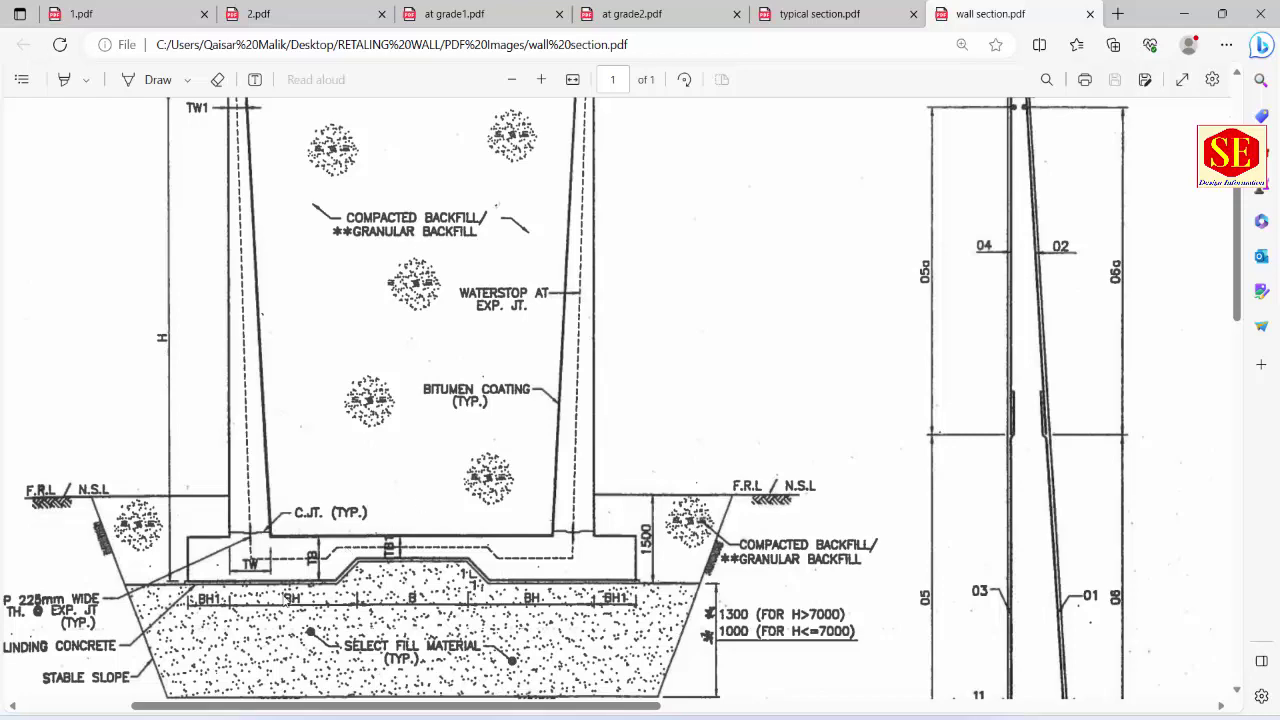
pyautogui.scroll(2, 297, 591)
pyautogui.scroll(-1, 346, 563)
pyautogui.keyDown('ctrl'); pyautogui.scroll(2, 290, 575); pyautogui.keyUp('ctrl')
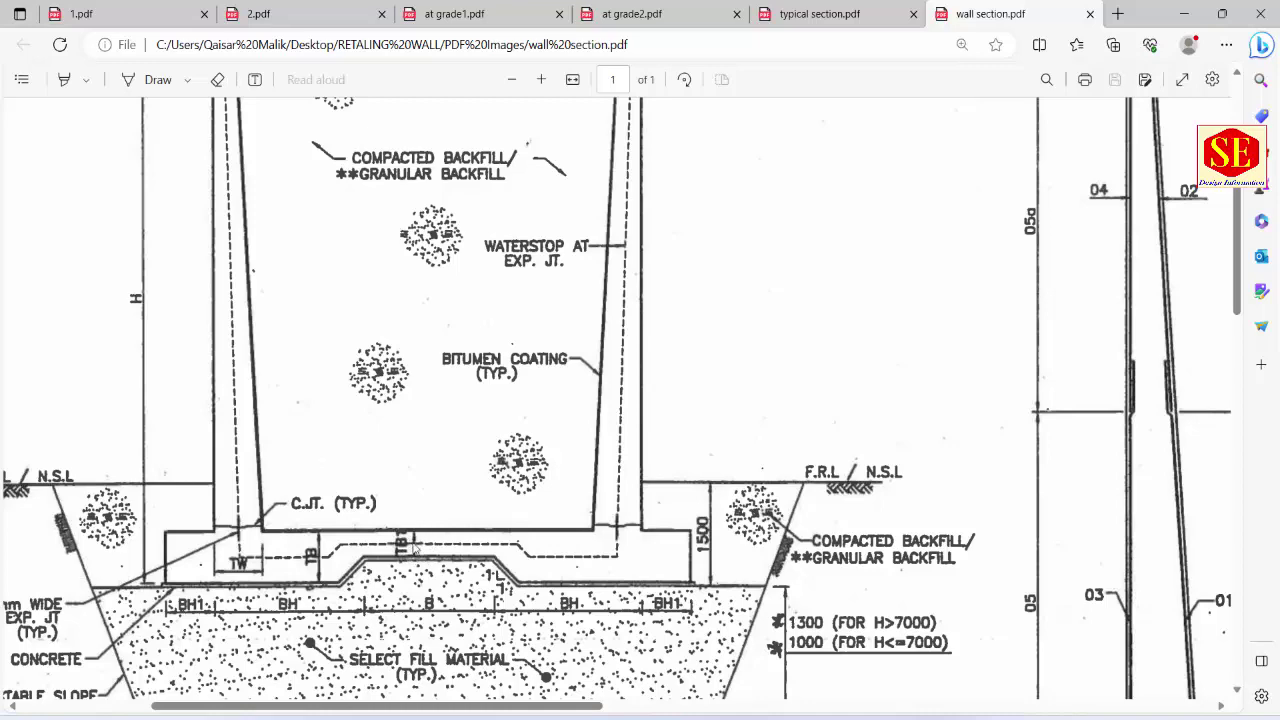
pyautogui.keyDown('ctrl'); pyautogui.scroll(2, 532, 587); pyautogui.keyUp('ctrl')
pyautogui.keyDown('ctrl'); pyautogui.scroll(1, 478, 540); pyautogui.keyUp('ctrl')
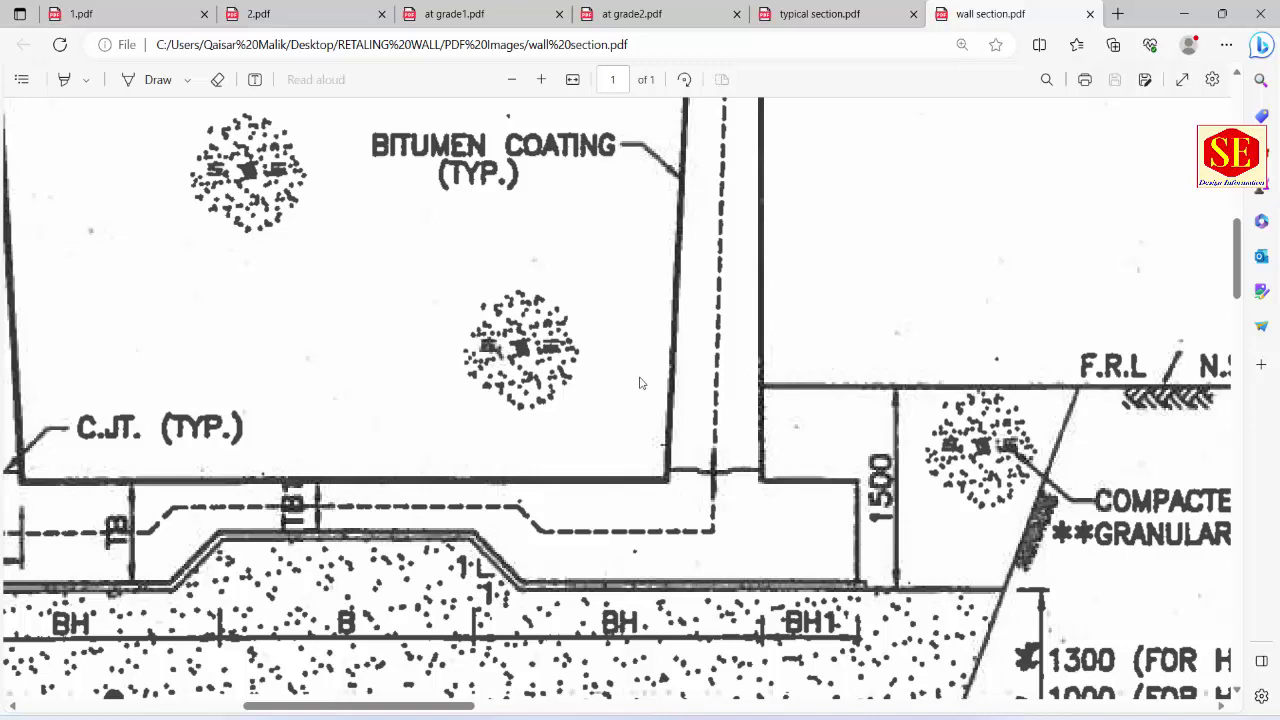
pyautogui.keyDown('ctrl'); pyautogui.scroll(-1, 641, 383); pyautogui.keyUp('ctrl')
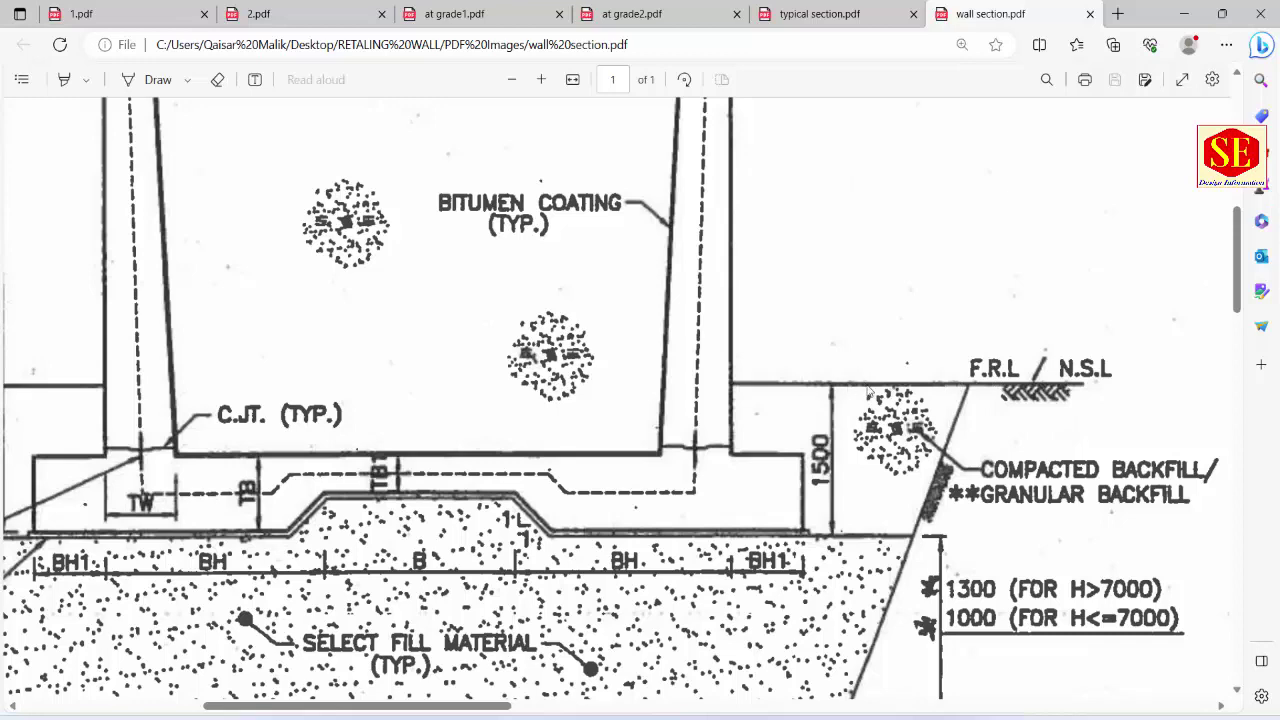
pyautogui.click(420, 14)
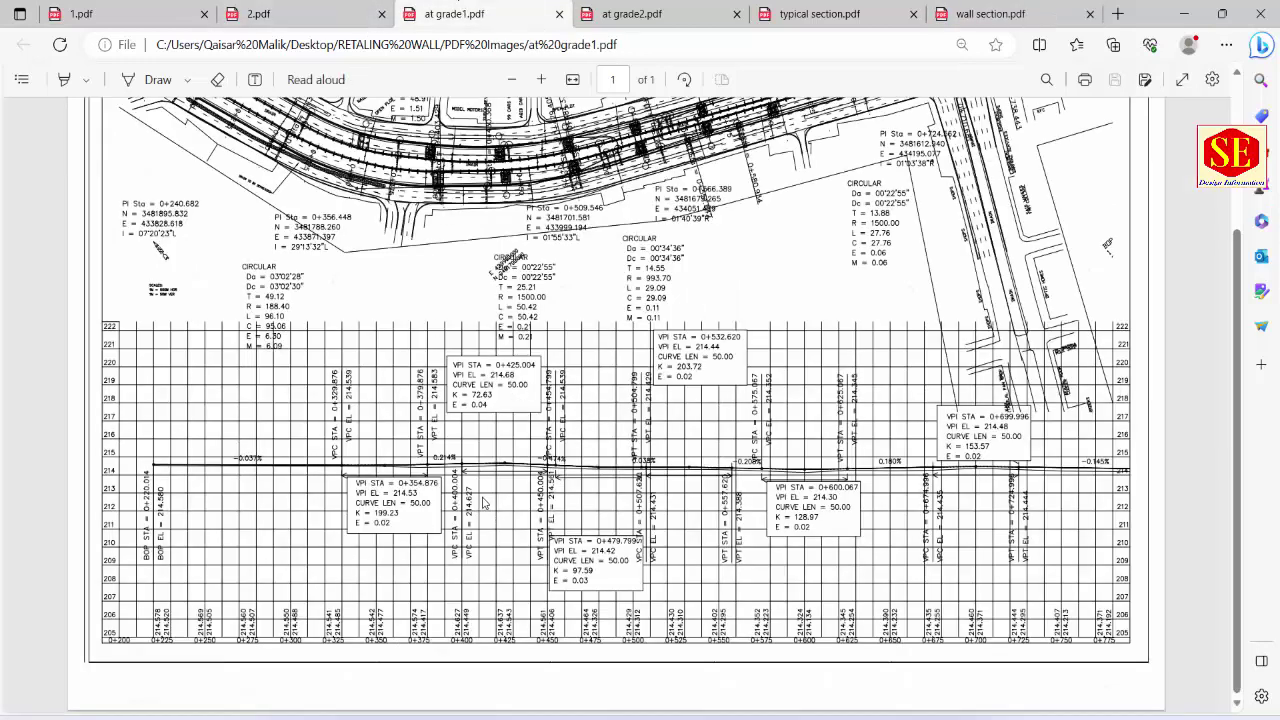
pyautogui.click(985, 14)
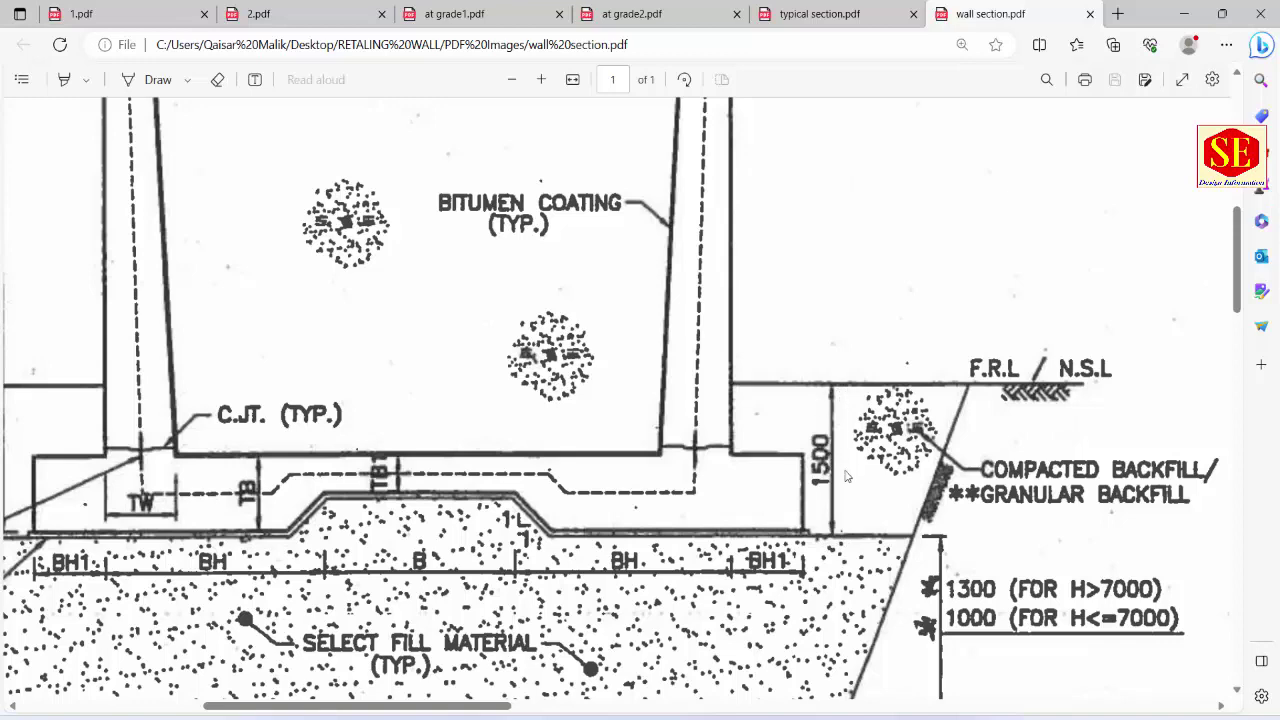
pyautogui.moveTo(476, 707); pyautogui.dragTo(346, 707)
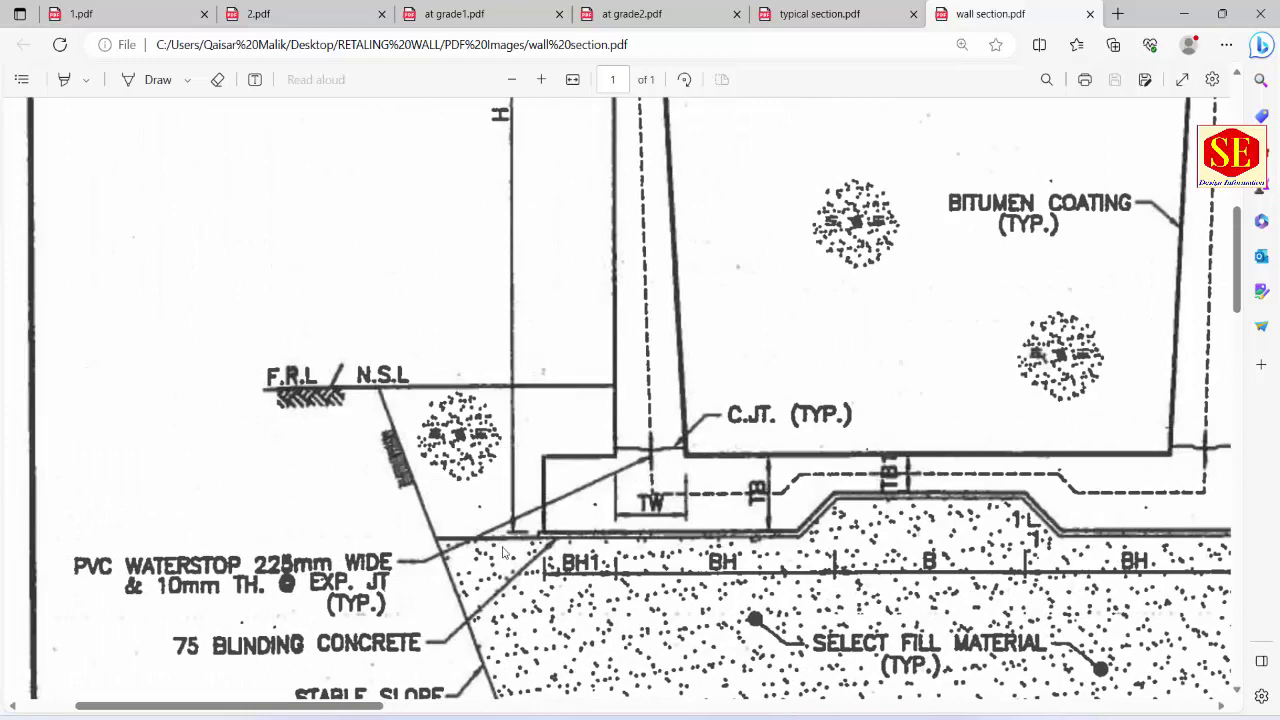
pyautogui.scroll(-2, 672, 386)
pyautogui.scroll(-2, 697, 411)
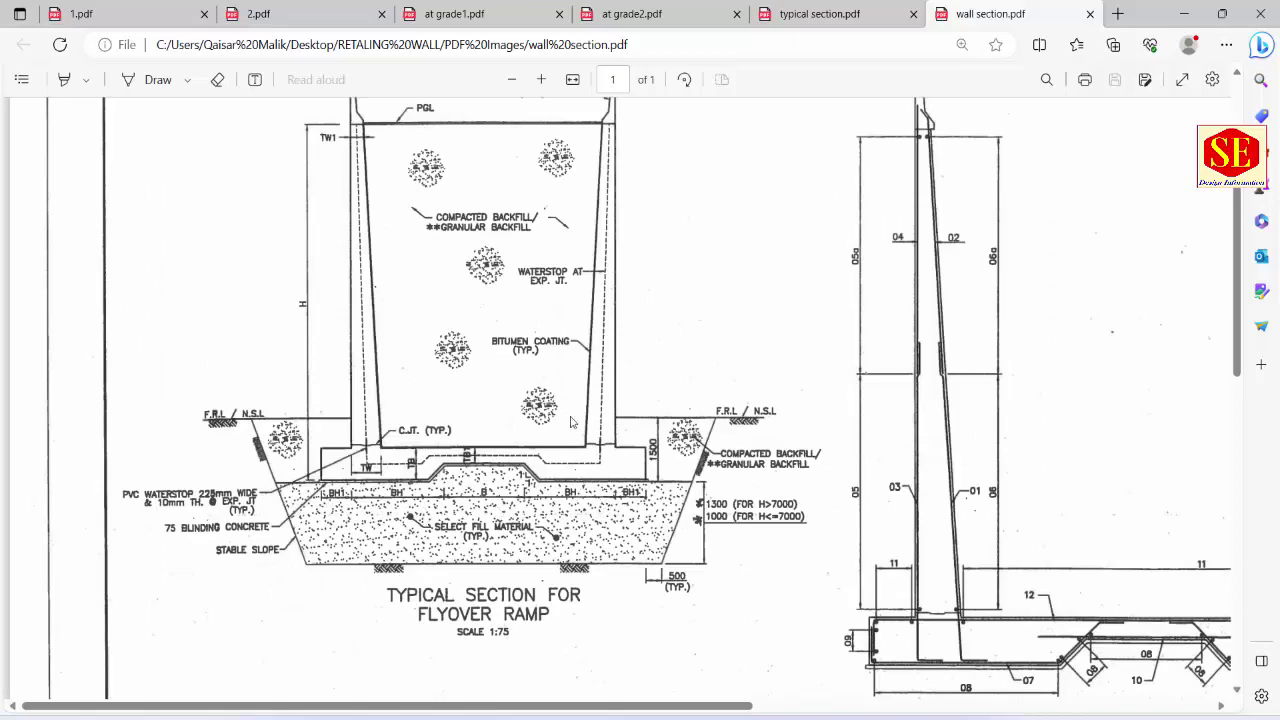
pyautogui.scroll(-1, 654, 353)
pyautogui.scroll(-2, 700, 420)
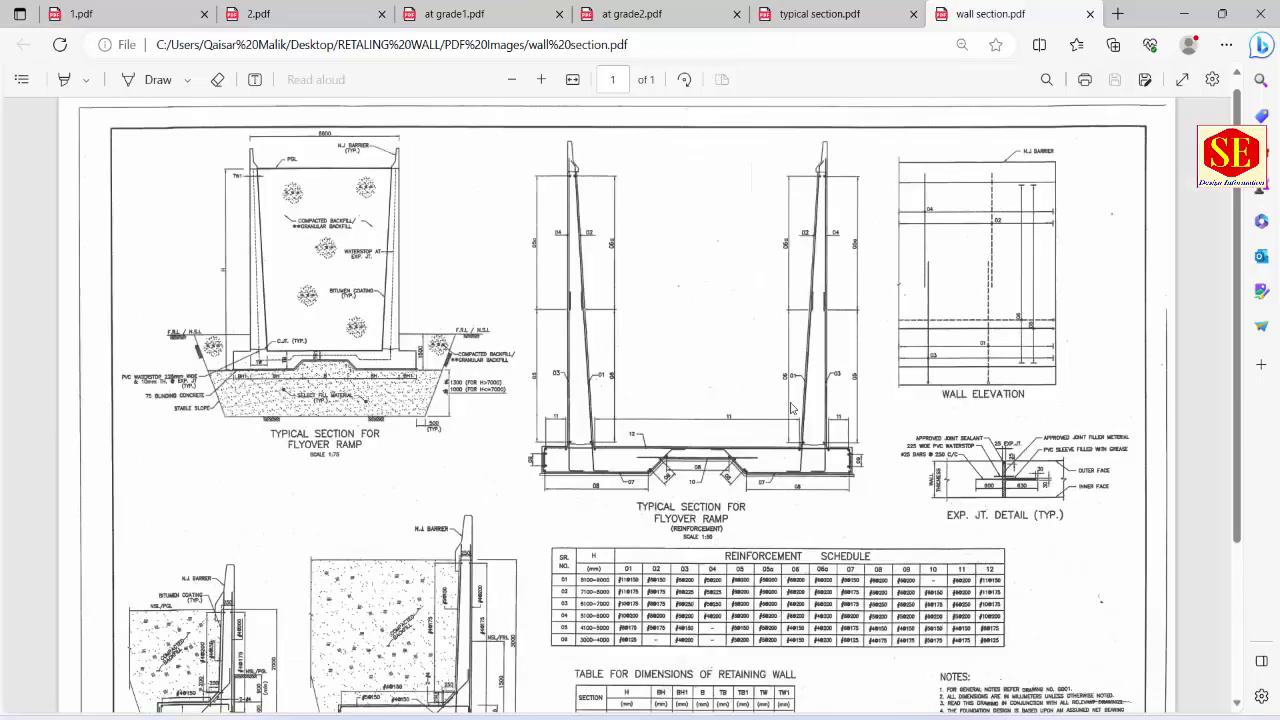
pyautogui.scroll(-1, 750, 500)
pyautogui.scroll(2, 753, 546)
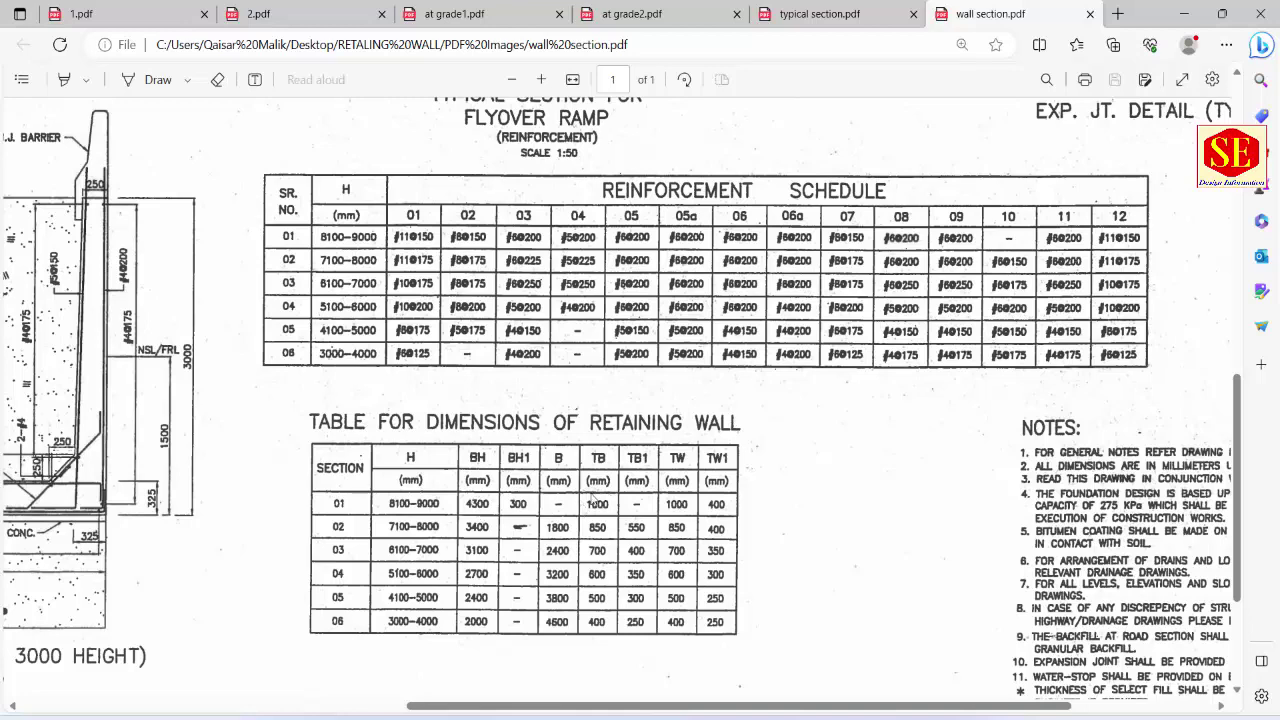
pyautogui.scroll(-2, 593, 500)
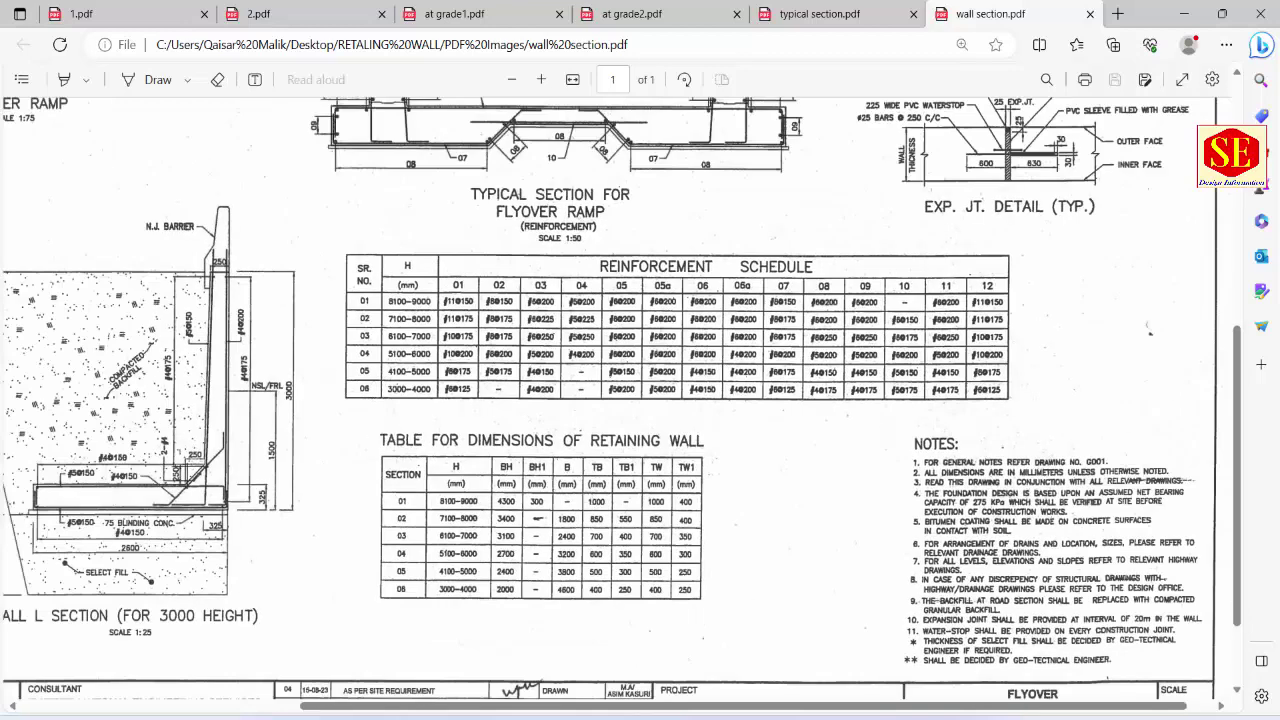
pyautogui.hscroll(-2, 489, 529)
pyautogui.scroll(3, 489, 529)
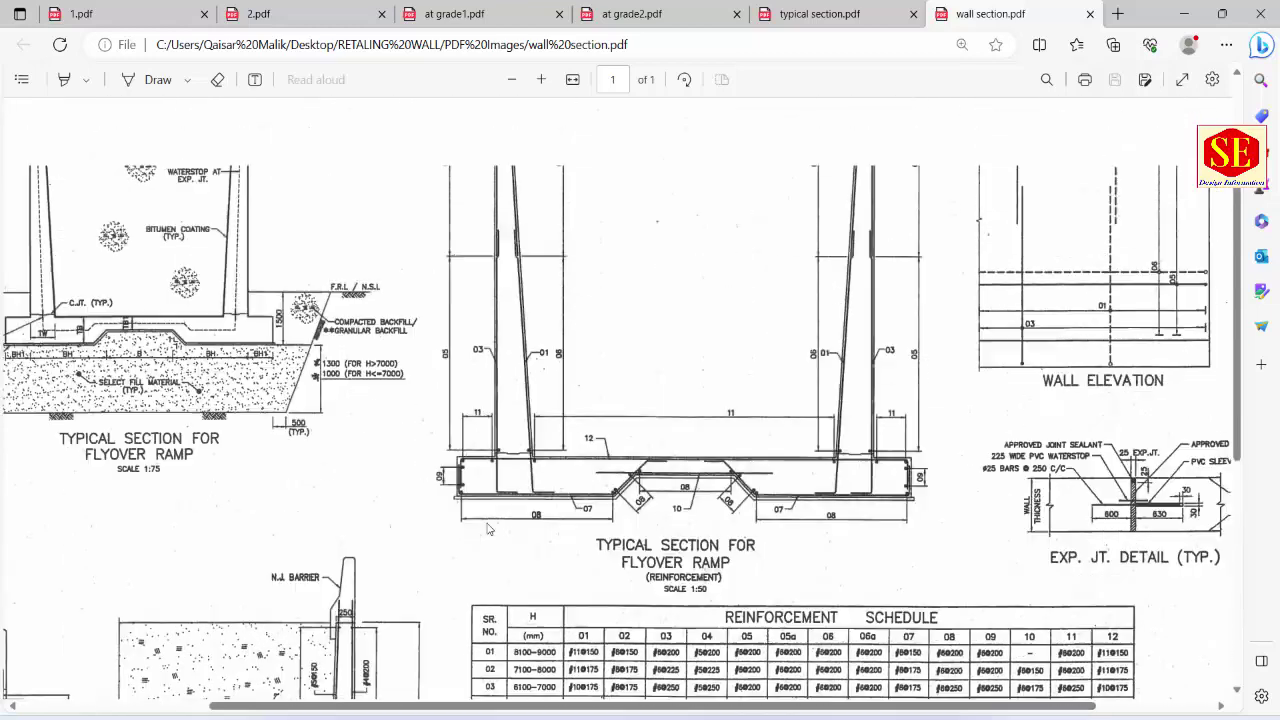
pyautogui.scroll(1, 489, 529)
pyautogui.hscroll(-3, 707, 703)
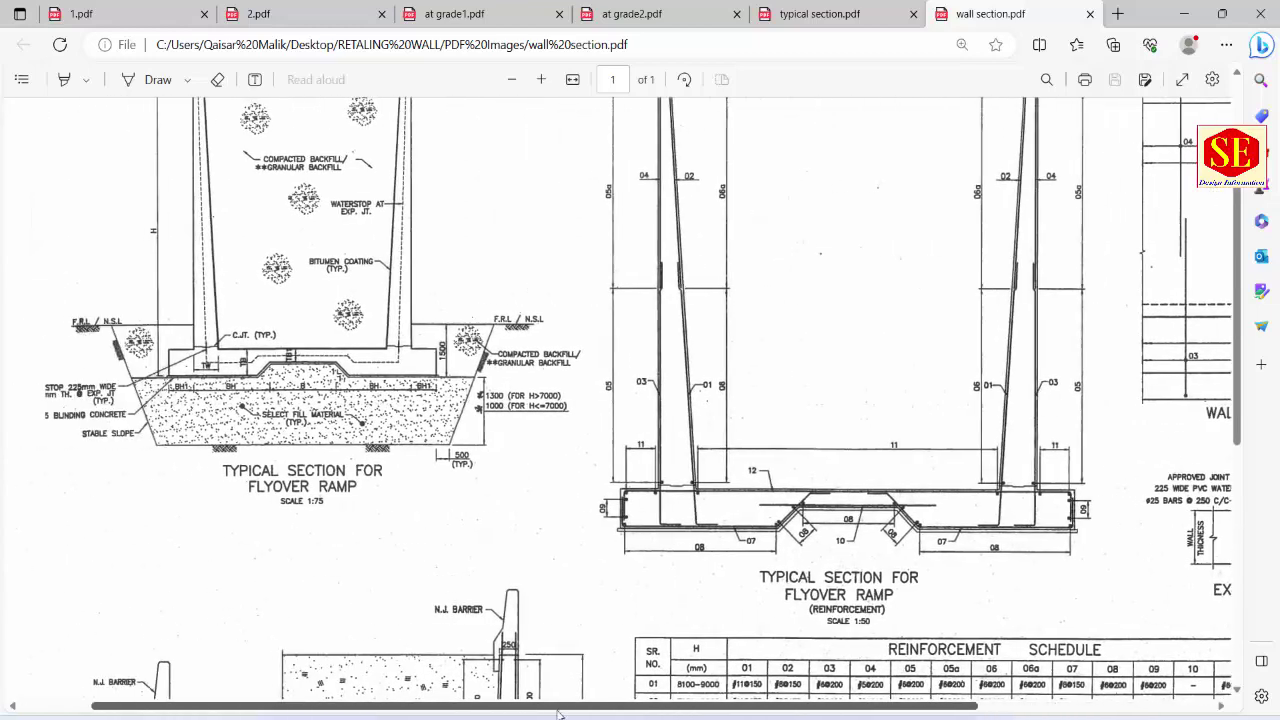
pyautogui.scroll(1, 707, 703)
pyautogui.scroll(1, 430, 527)
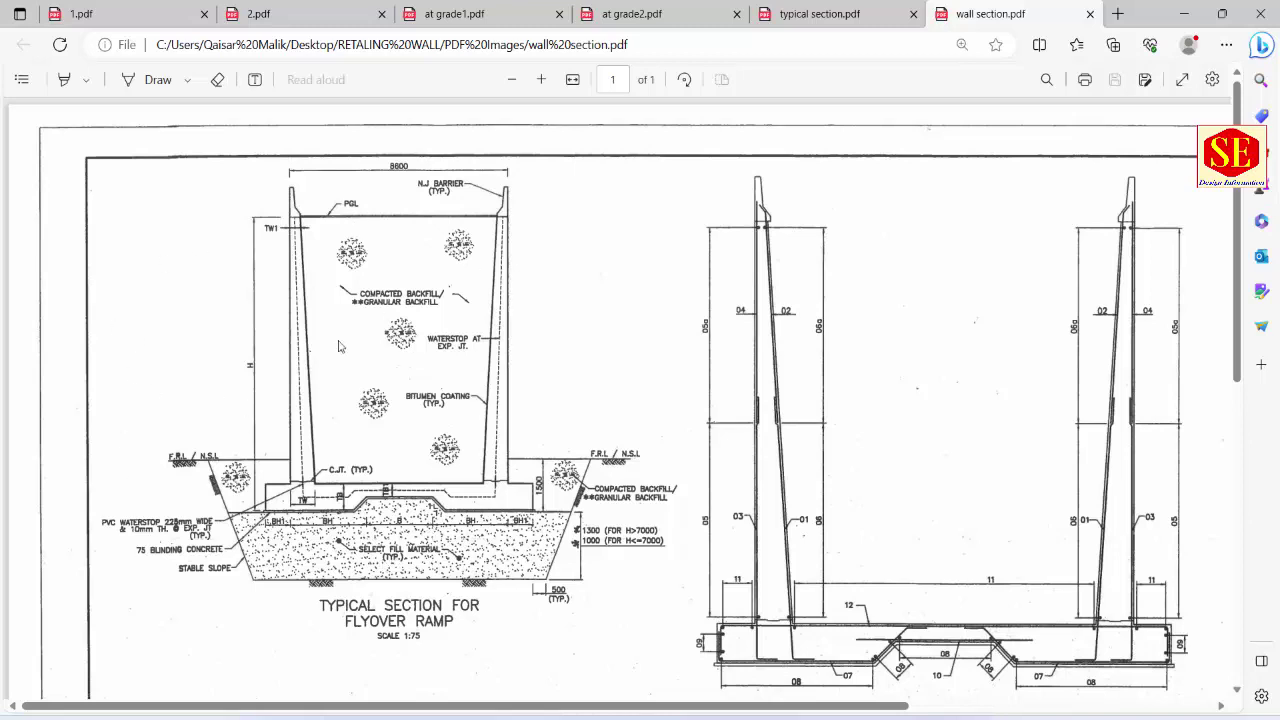
pyautogui.moveTo(788, 715)
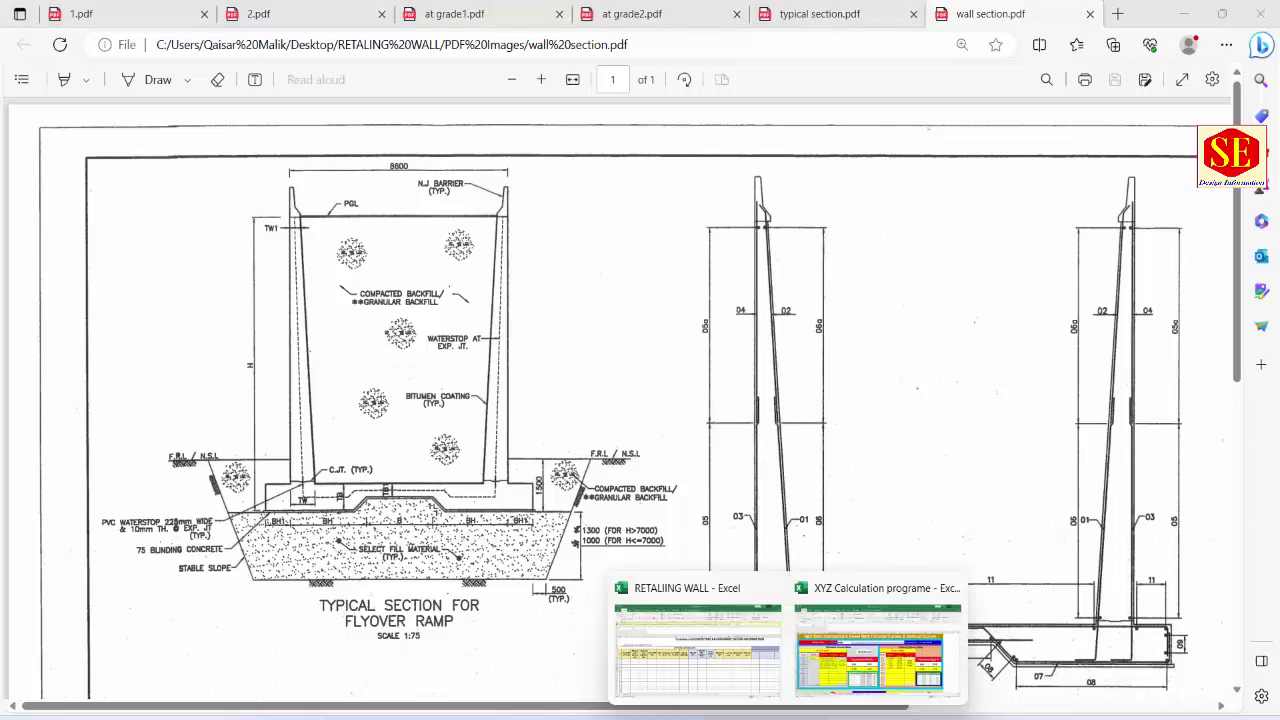
pyautogui.click(673, 673)
pyautogui.click(613, 331)
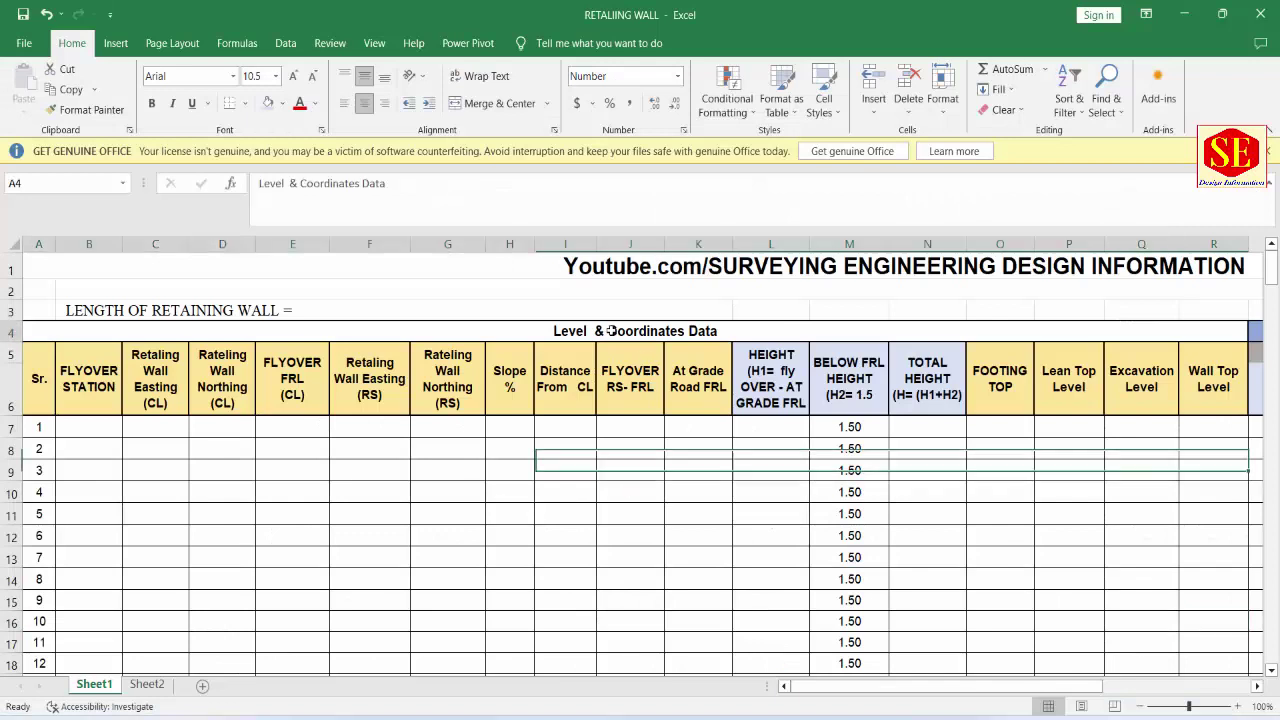
pyautogui.moveTo(94, 362); pyautogui.dragTo(100, 568)
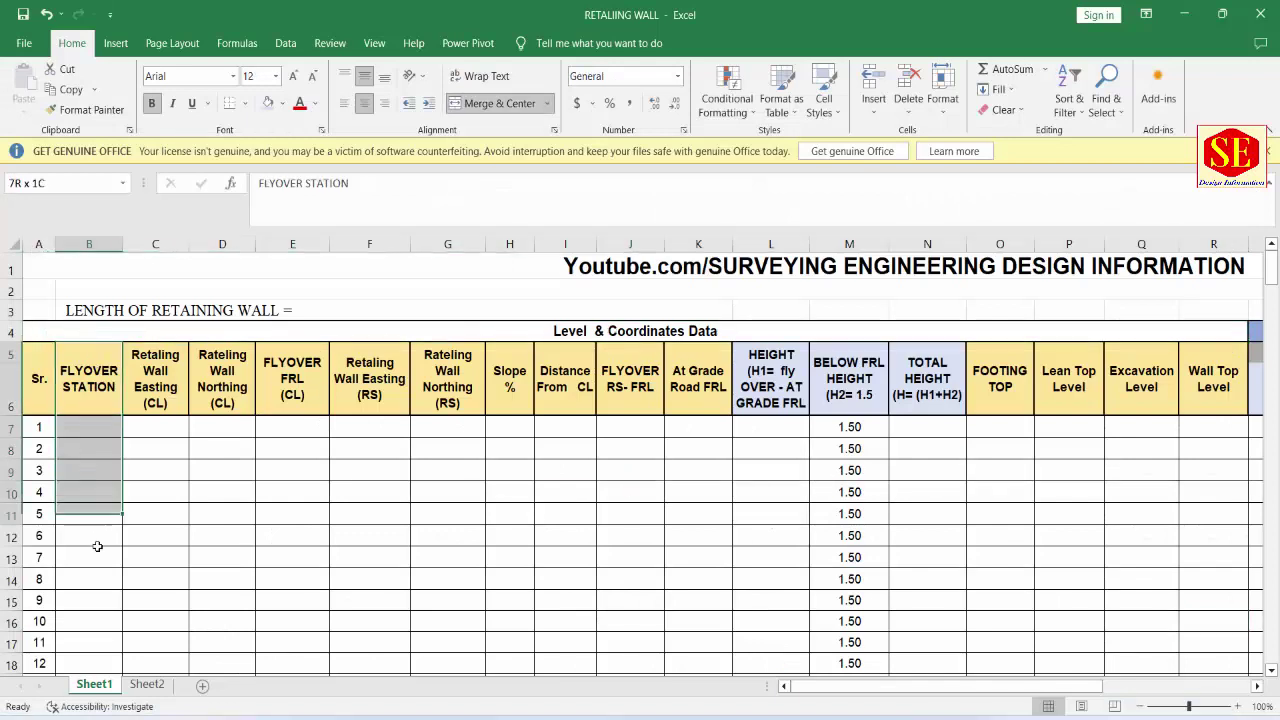
pyautogui.click(154, 372)
pyautogui.moveTo(154, 425); pyautogui.dragTo(155, 540)
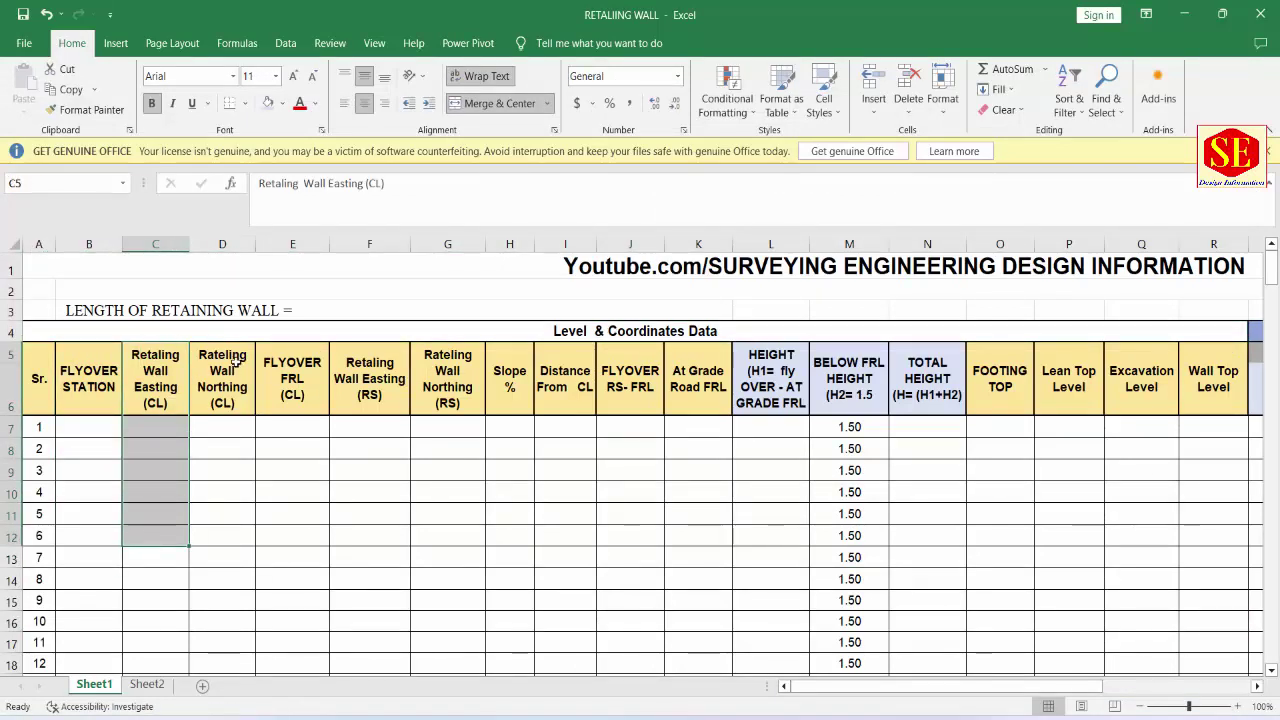
pyautogui.moveTo(236, 364); pyautogui.dragTo(234, 543)
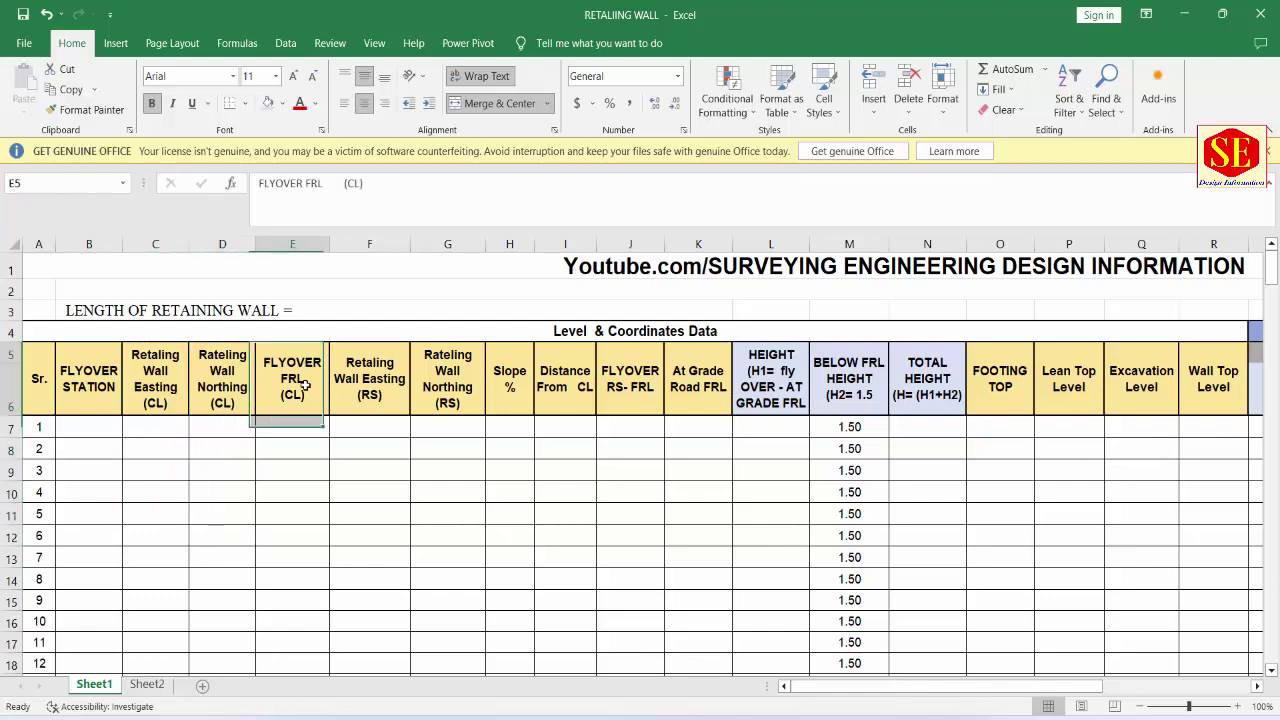
pyautogui.moveTo(311, 376); pyautogui.dragTo(305, 540)
pyautogui.moveTo(383, 366); pyautogui.dragTo(392, 538)
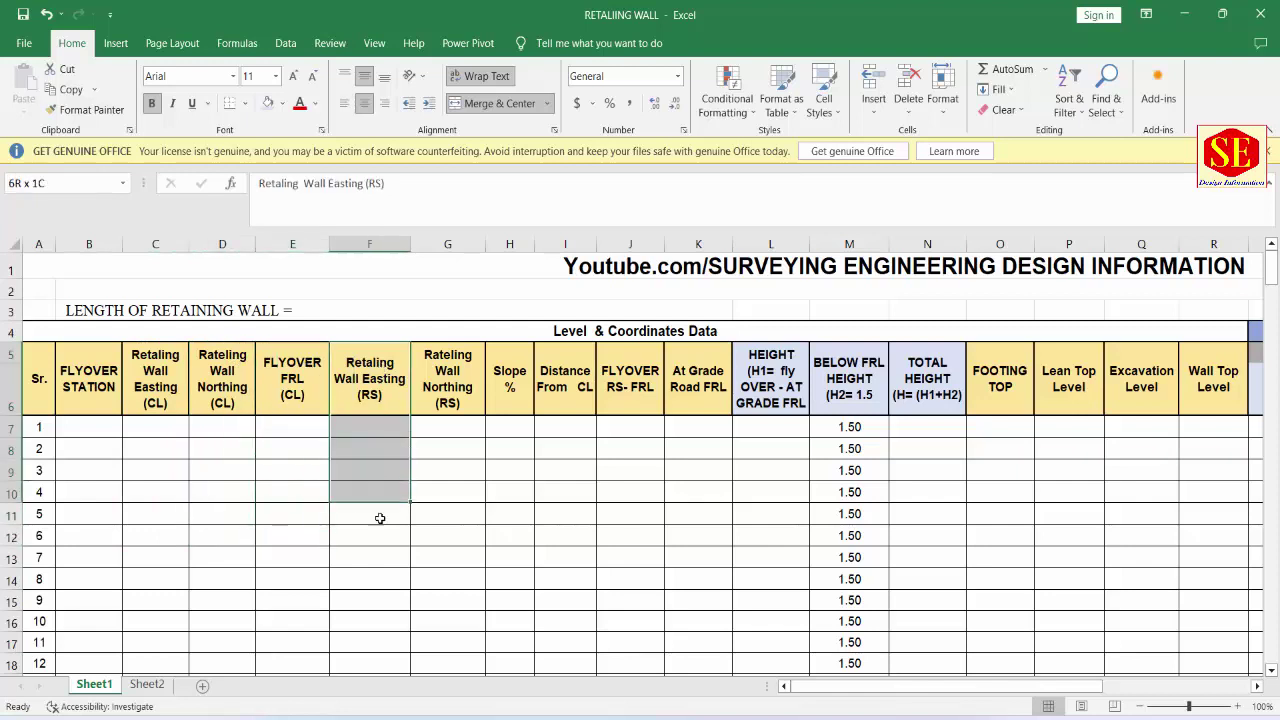
pyautogui.moveTo(440, 349); pyautogui.dragTo(446, 520)
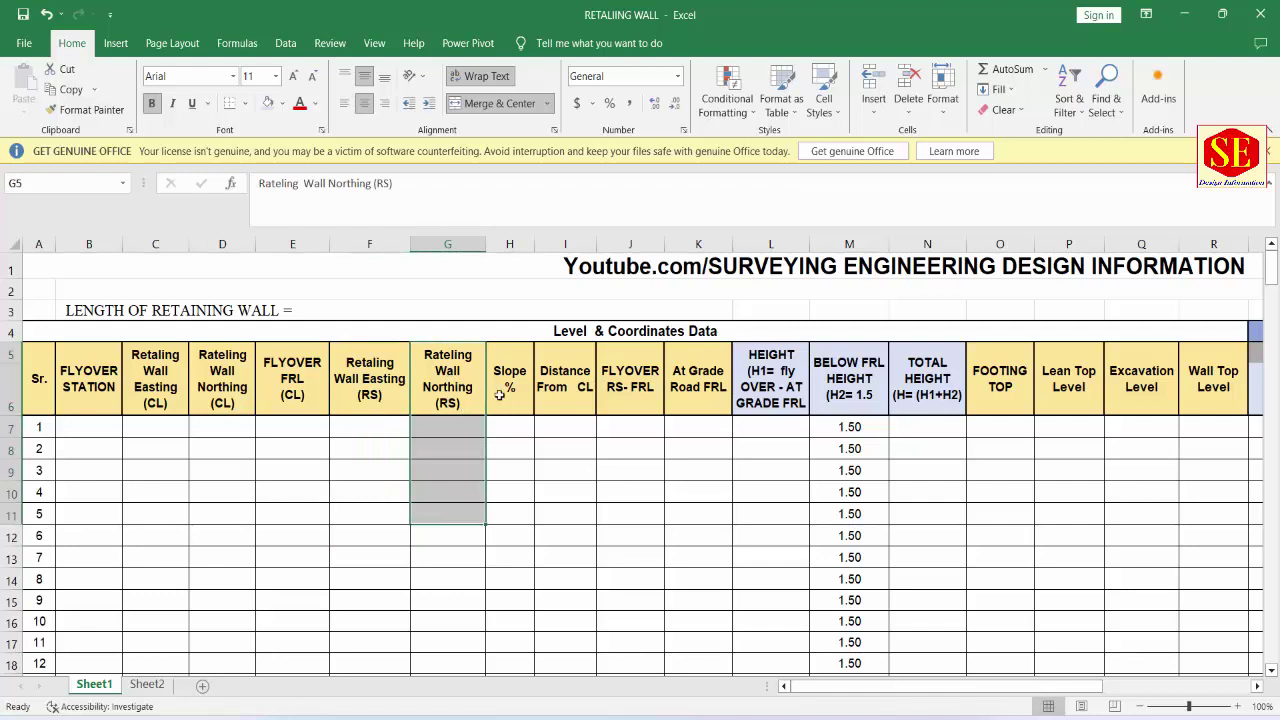
pyautogui.moveTo(515, 382); pyautogui.dragTo(510, 475)
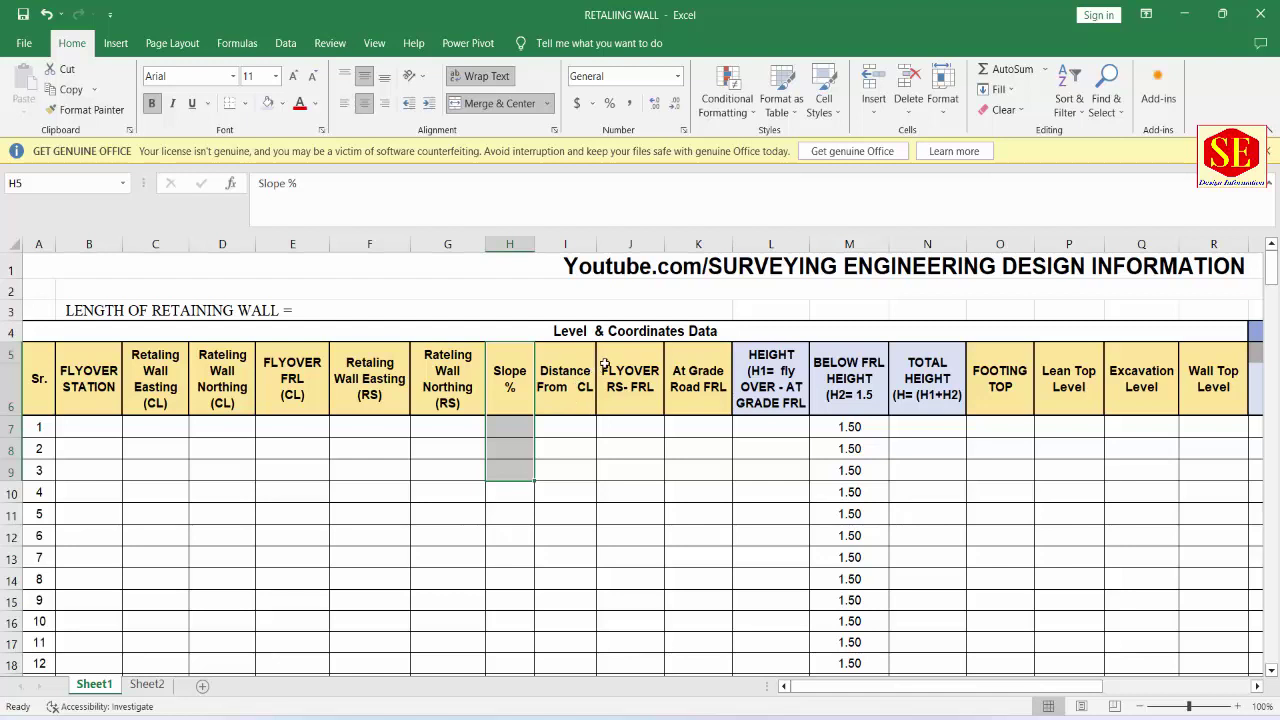
pyautogui.moveTo(590, 368); pyautogui.dragTo(577, 567)
pyautogui.moveTo(632, 378); pyautogui.dragTo(630, 515)
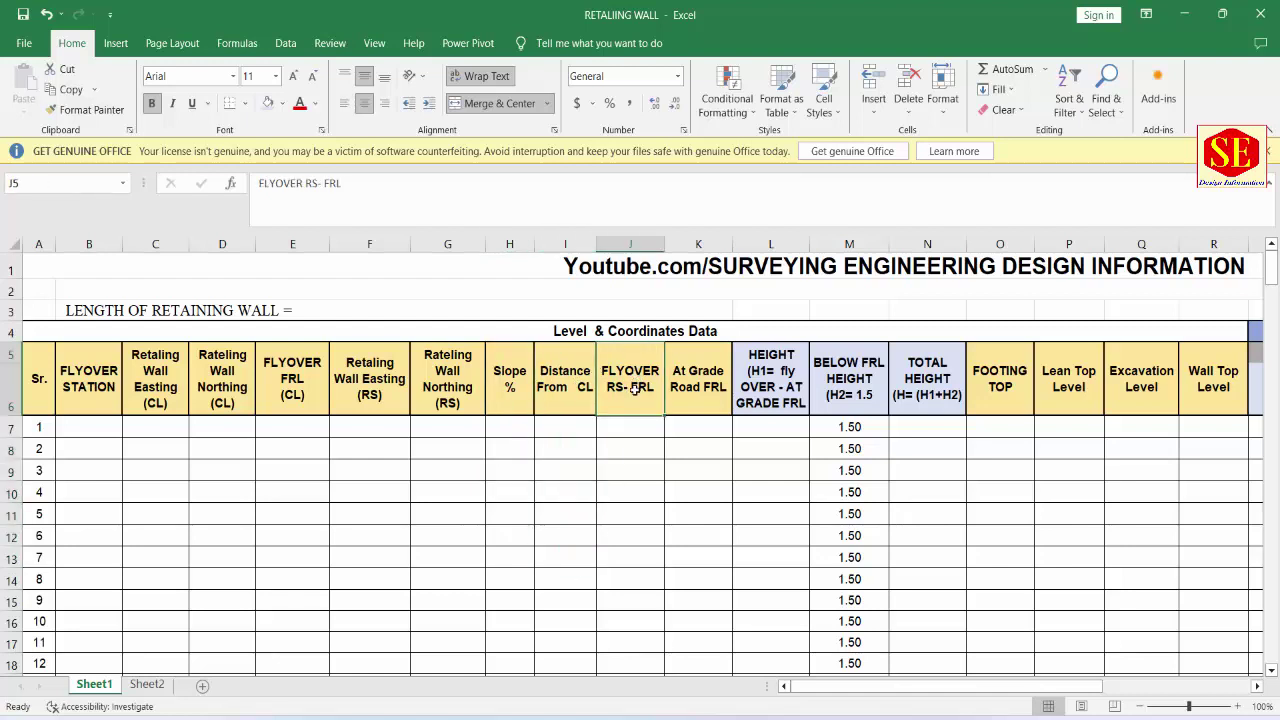
pyautogui.moveTo(632, 405); pyautogui.dragTo(637, 393)
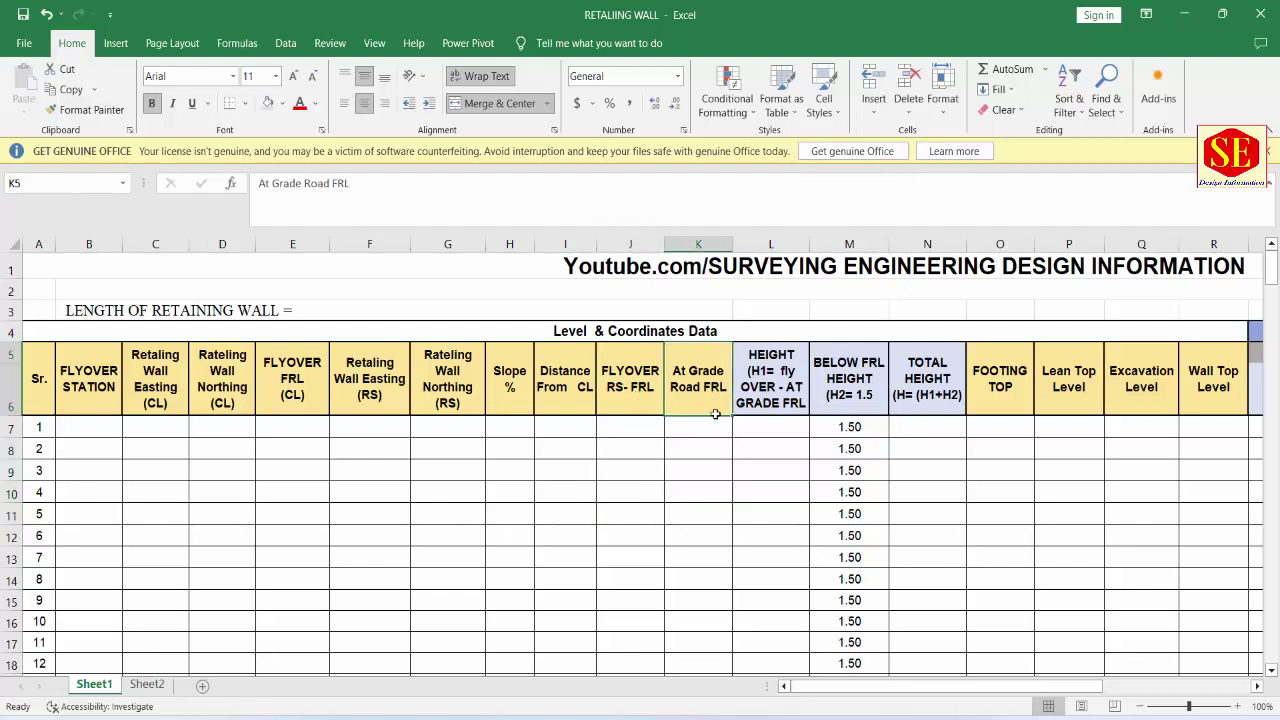
pyautogui.moveTo(718, 385); pyautogui.dragTo(714, 470)
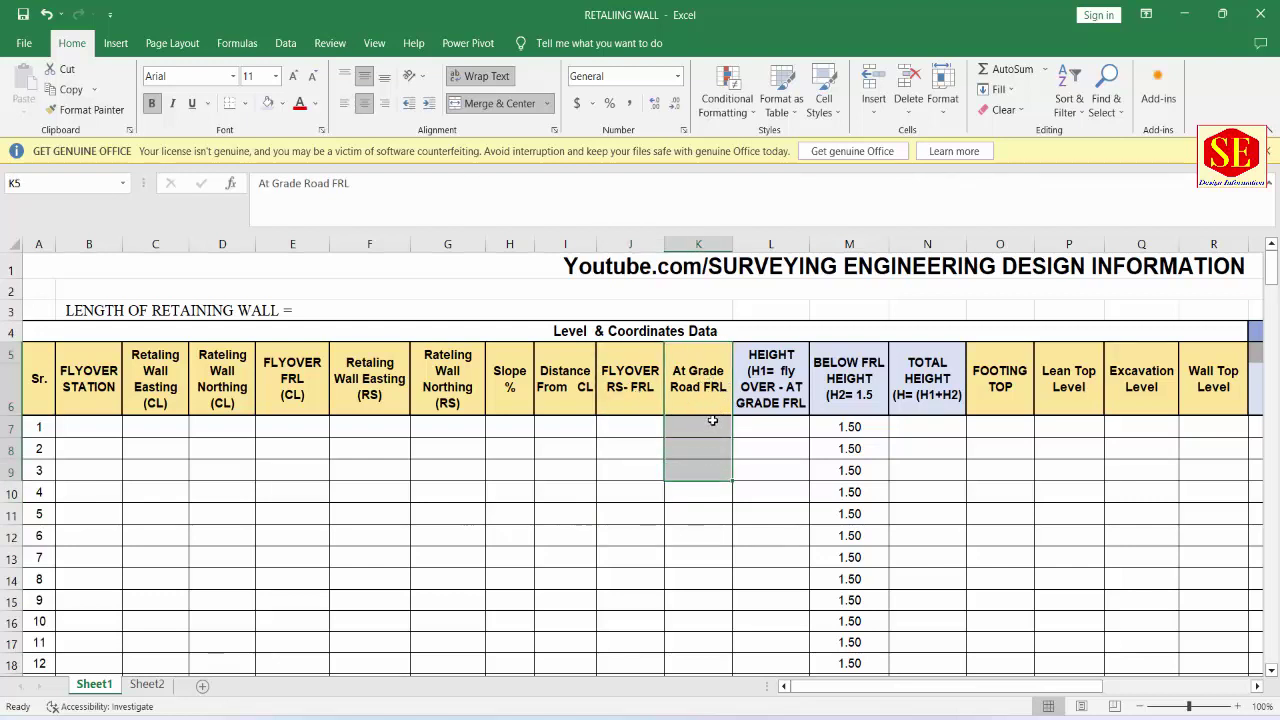
pyautogui.moveTo(63, 372); pyautogui.dragTo(717, 370)
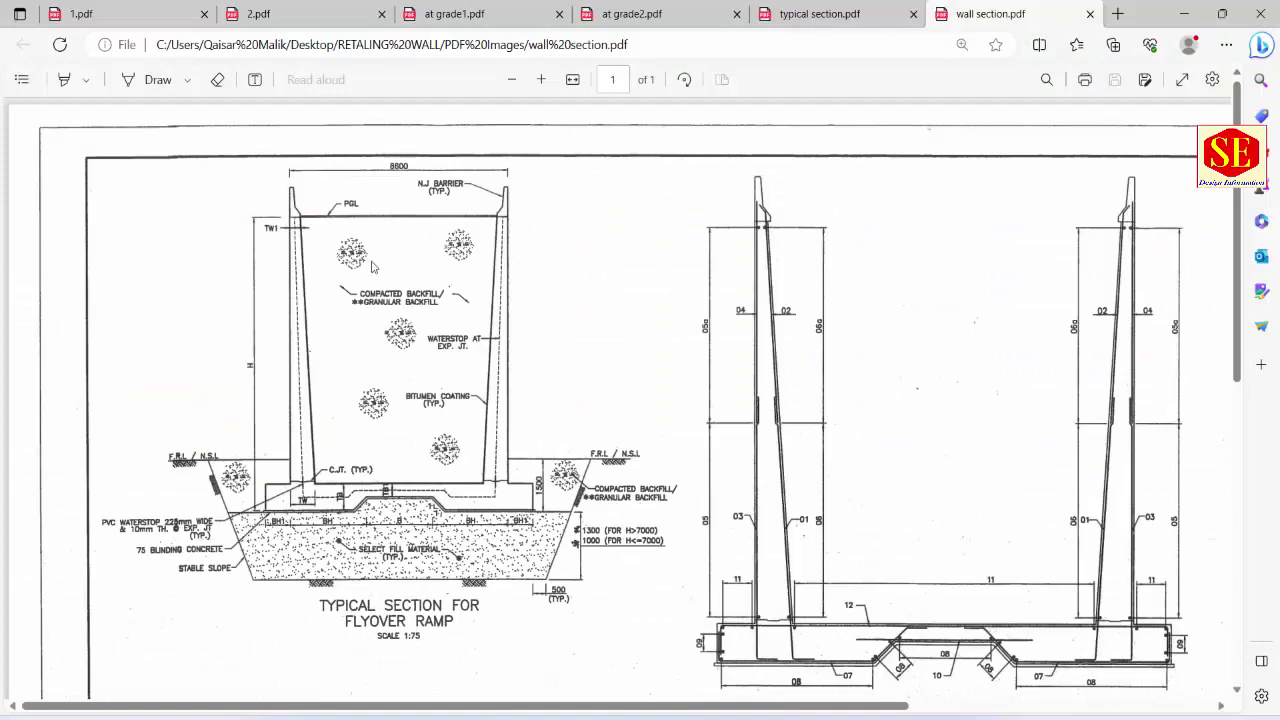
# Step: Bring up 1.pdf and zoom through its alignment plan and profile
pyautogui.click(155, 22)
pyautogui.scroll(3, 498, 600)
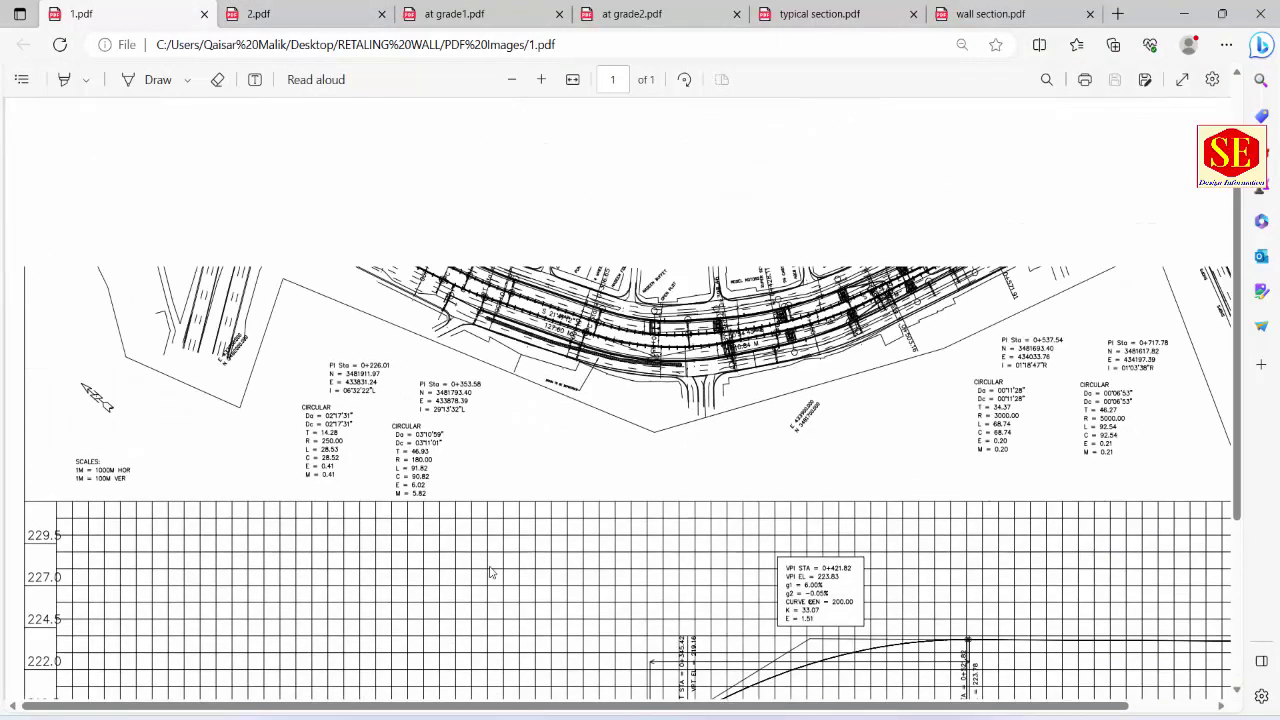
pyautogui.keyDown('ctrl'); pyautogui.scroll(3, 494, 348); pyautogui.keyUp('ctrl')
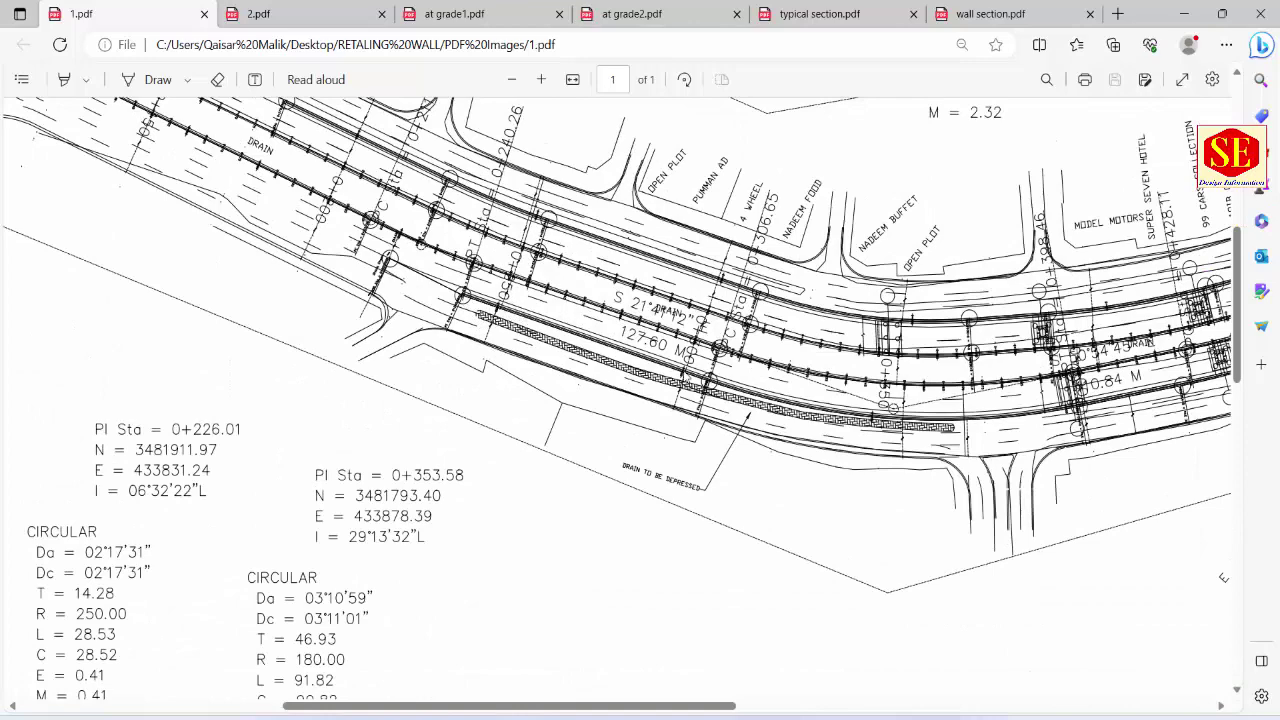
pyautogui.scroll(-10, 833, 398)
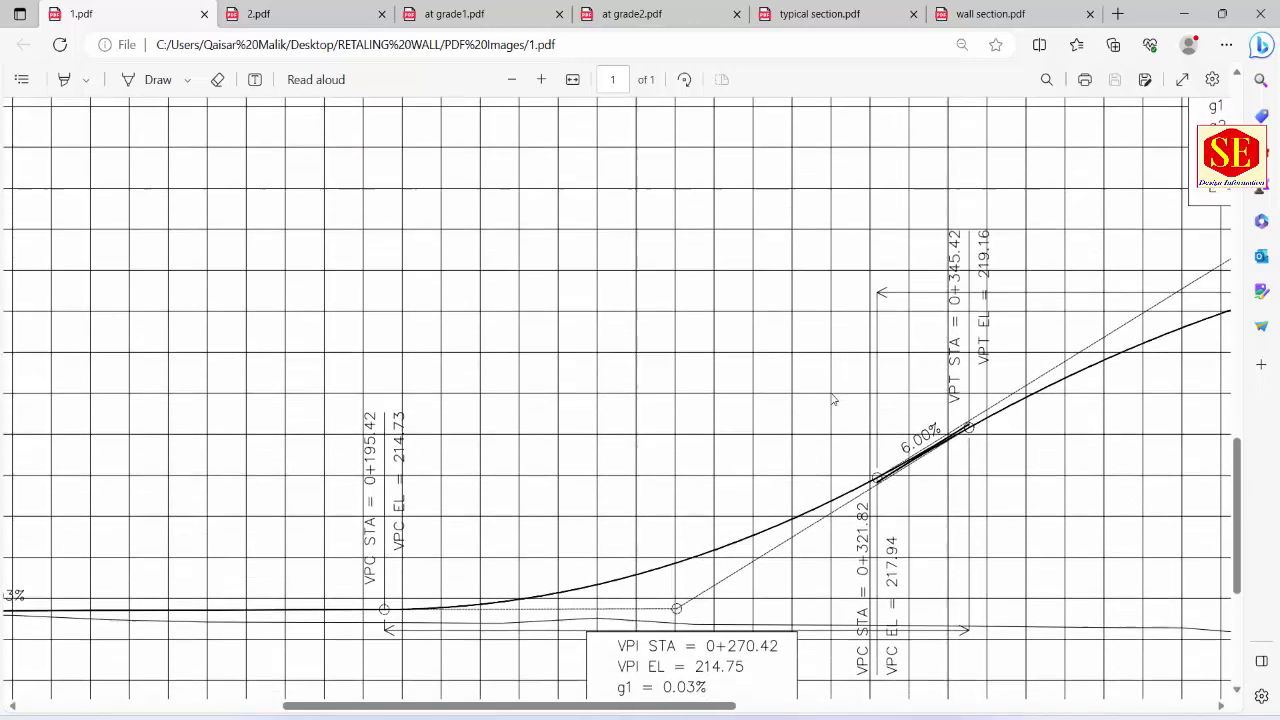
pyautogui.keyDown('ctrl'); pyautogui.scroll(-3, 676, 429); pyautogui.keyUp('ctrl')
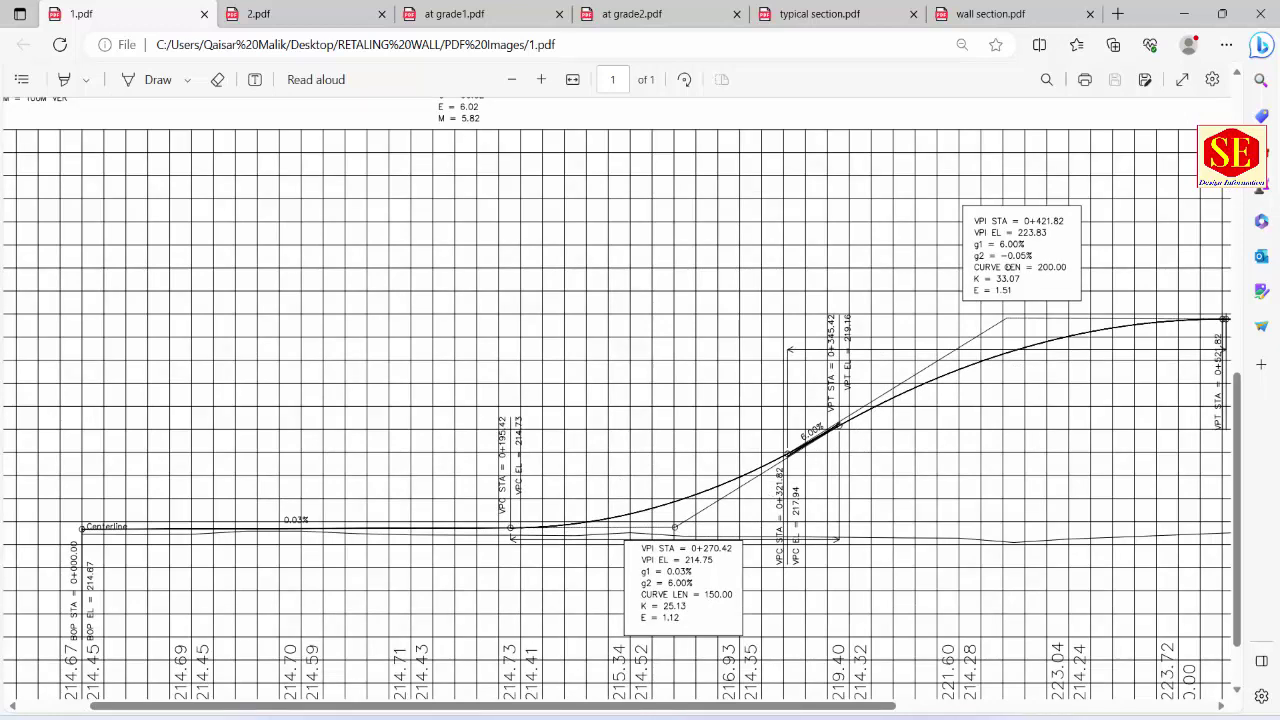
# Step: Back in the workbook, select the empty FLYOVER FRL cells and first Slope cell, then view typical section.pdf
pyautogui.moveTo(790, 712)
pyautogui.click(744, 667)
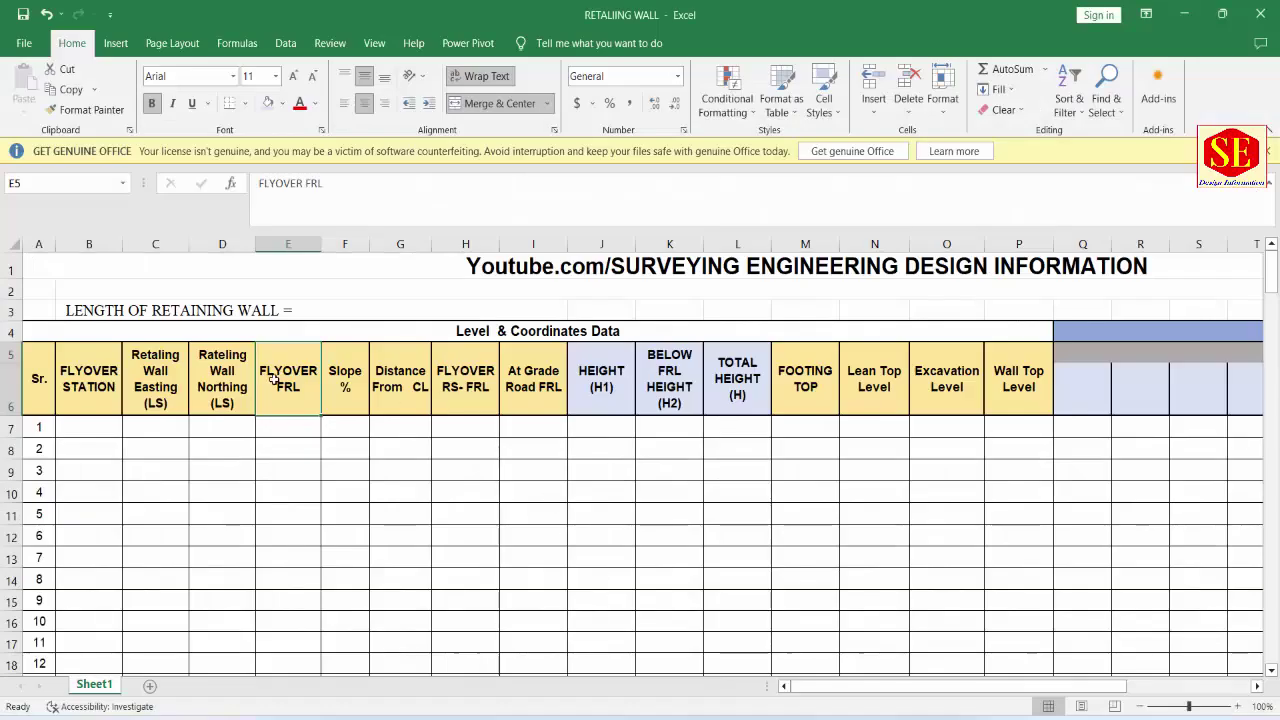
pyautogui.moveTo(290, 426); pyautogui.dragTo(290, 536)
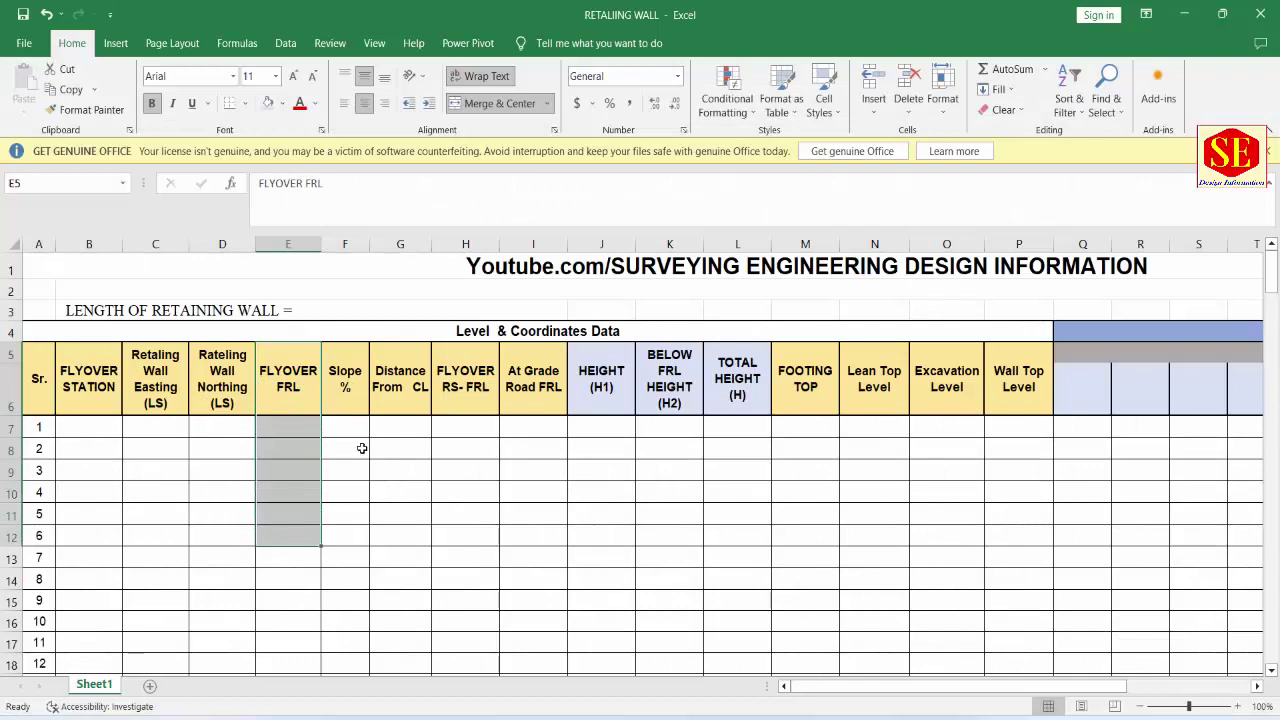
pyautogui.click(344, 424)
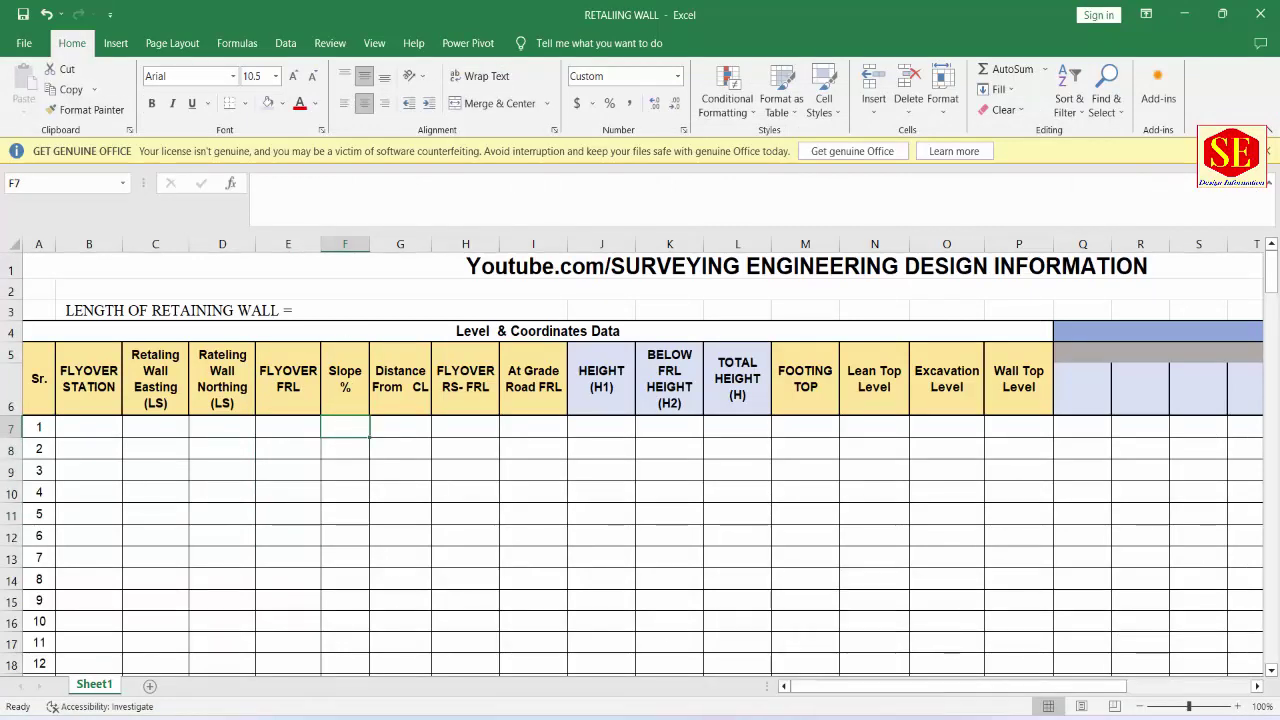
pyautogui.hotkey('alt', 'Tab')
pyautogui.click(815, 18)
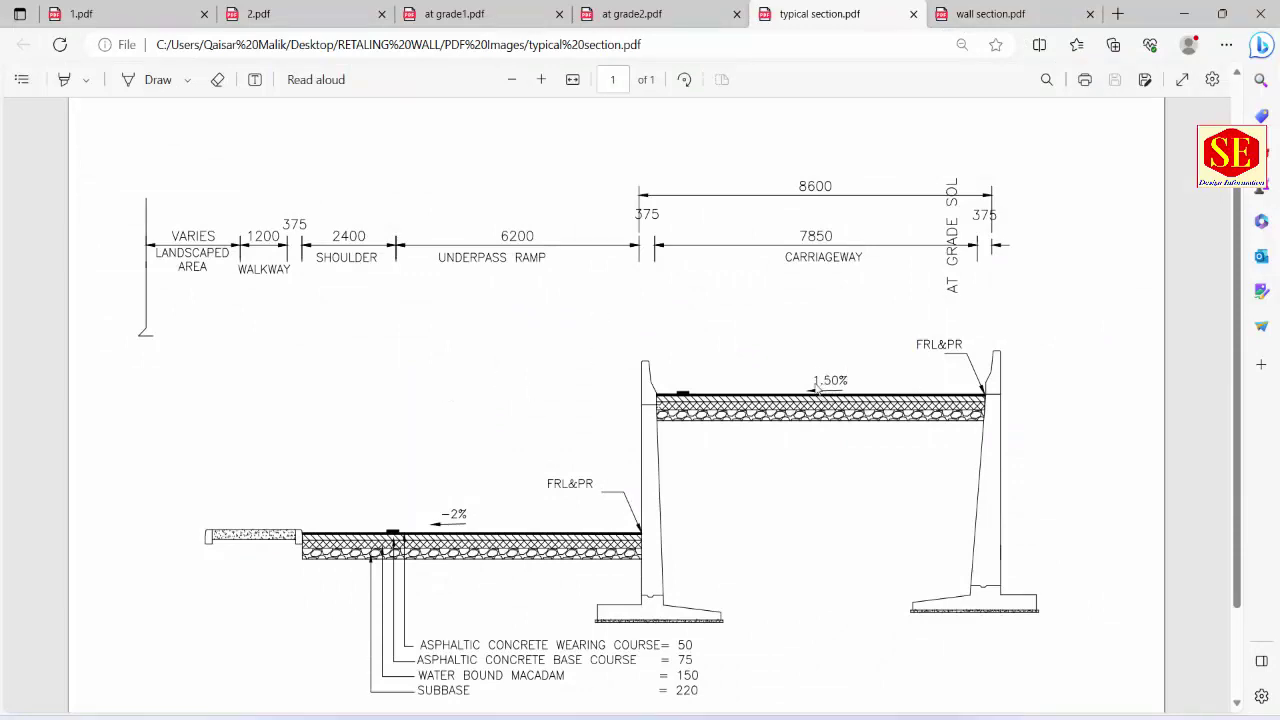
# Step: Check the 1.50% slope note in typical section.pdf, then return to the RETAILING WALL workbook
pyautogui.moveTo(824, 386)
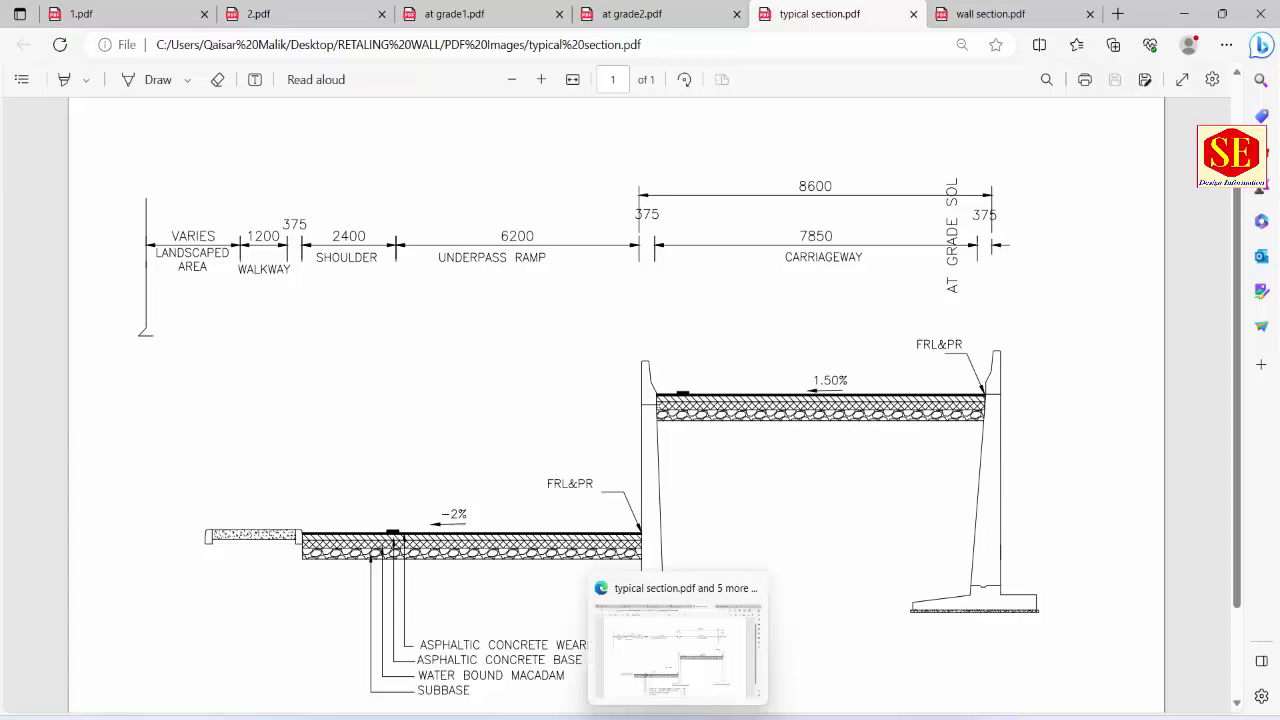
pyautogui.click(696, 688)
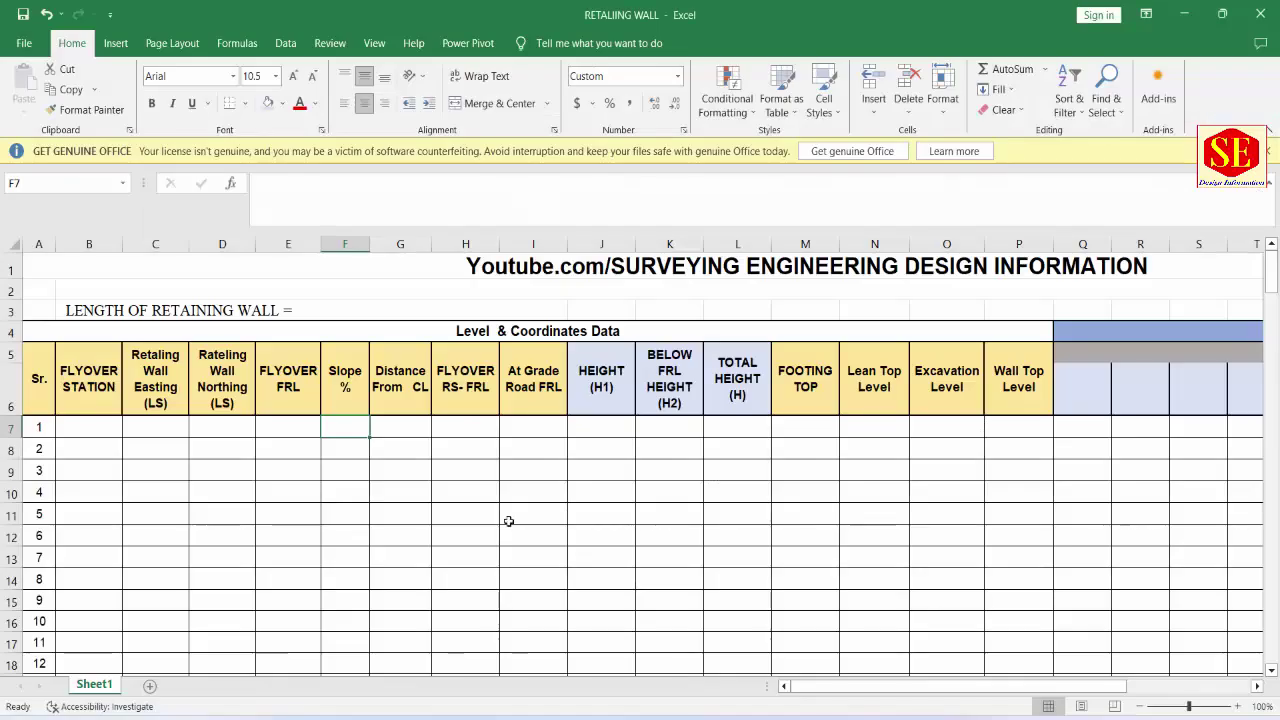
# Step: Look over the FLYOVER FRL, Slope % and Distance From CL columns, then revisit typical section.pdf
pyautogui.click(402, 390)
pyautogui.click(394, 426)
pyautogui.click(407, 376)
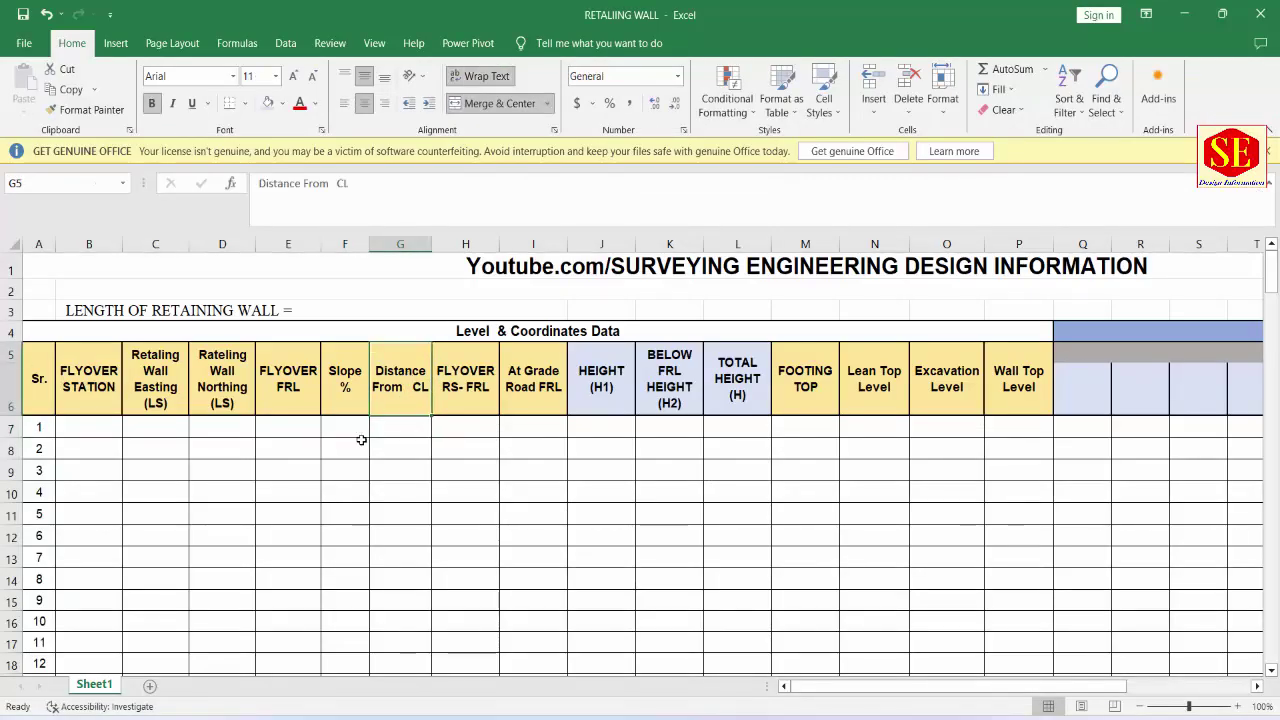
pyautogui.moveTo(305, 378); pyautogui.dragTo(298, 597)
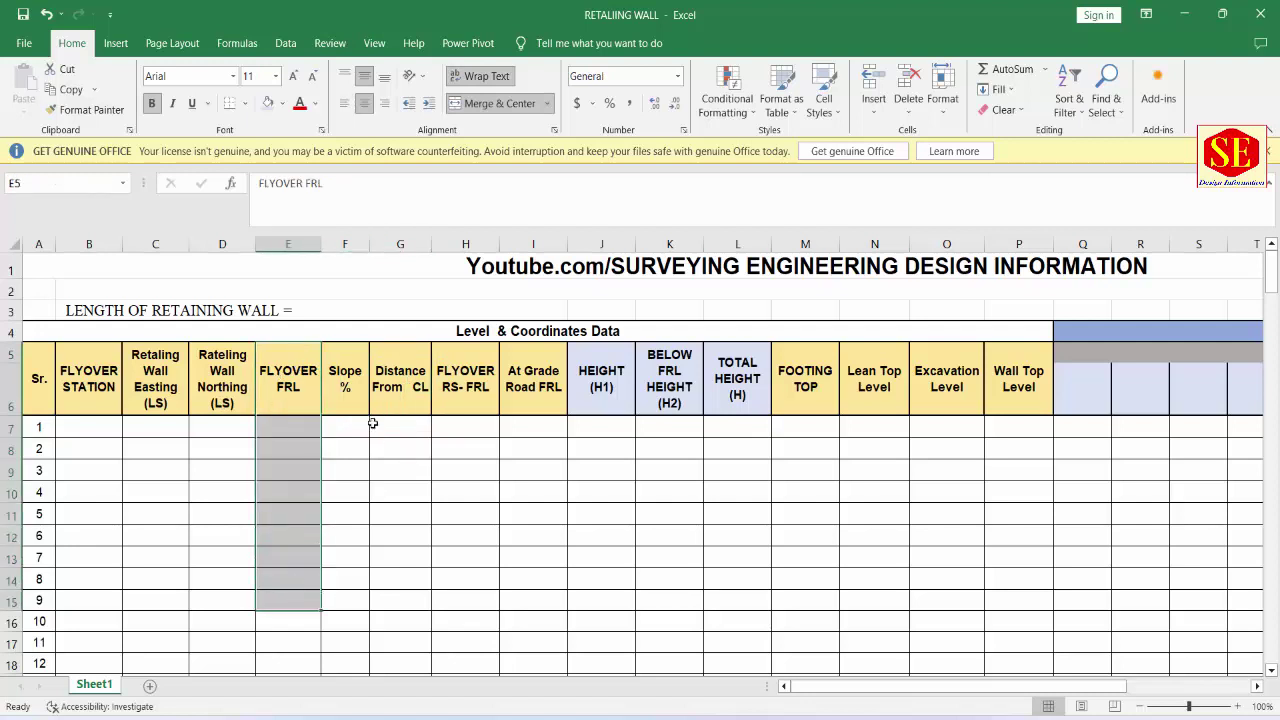
pyautogui.moveTo(346, 384); pyautogui.dragTo(345, 514)
pyautogui.moveTo(400, 427); pyautogui.dragTo(400, 514)
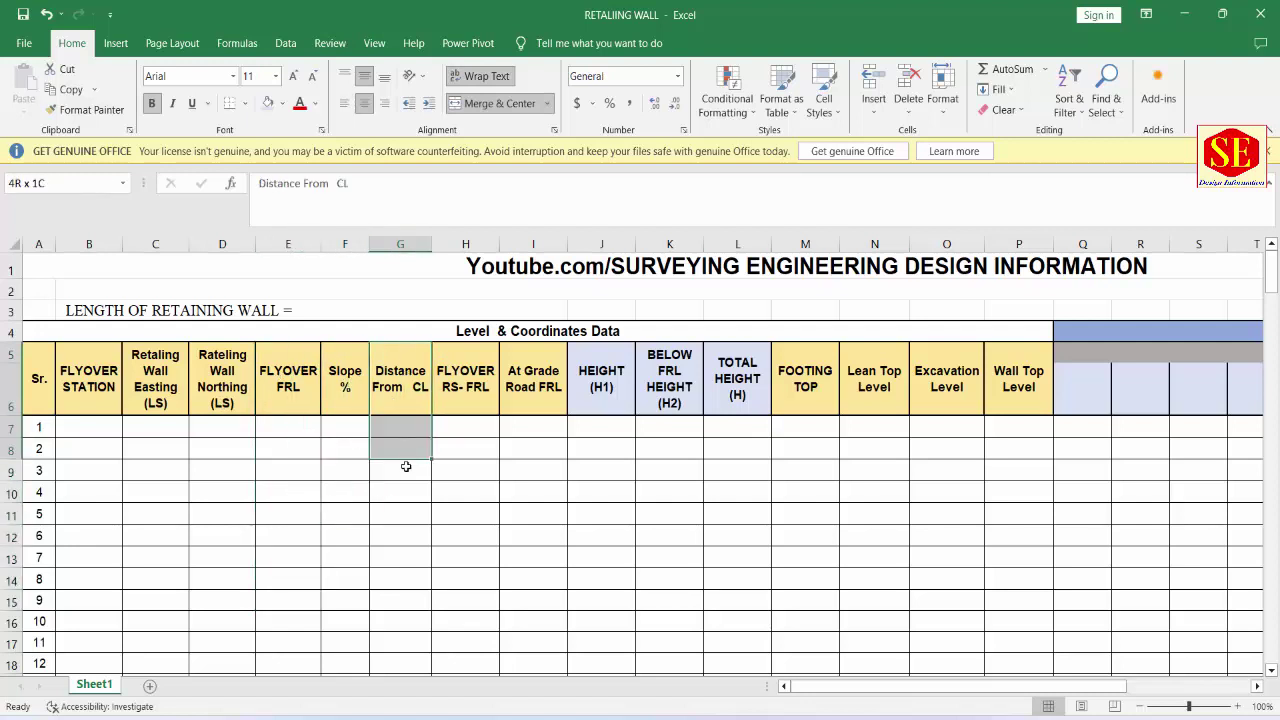
pyautogui.click(408, 427)
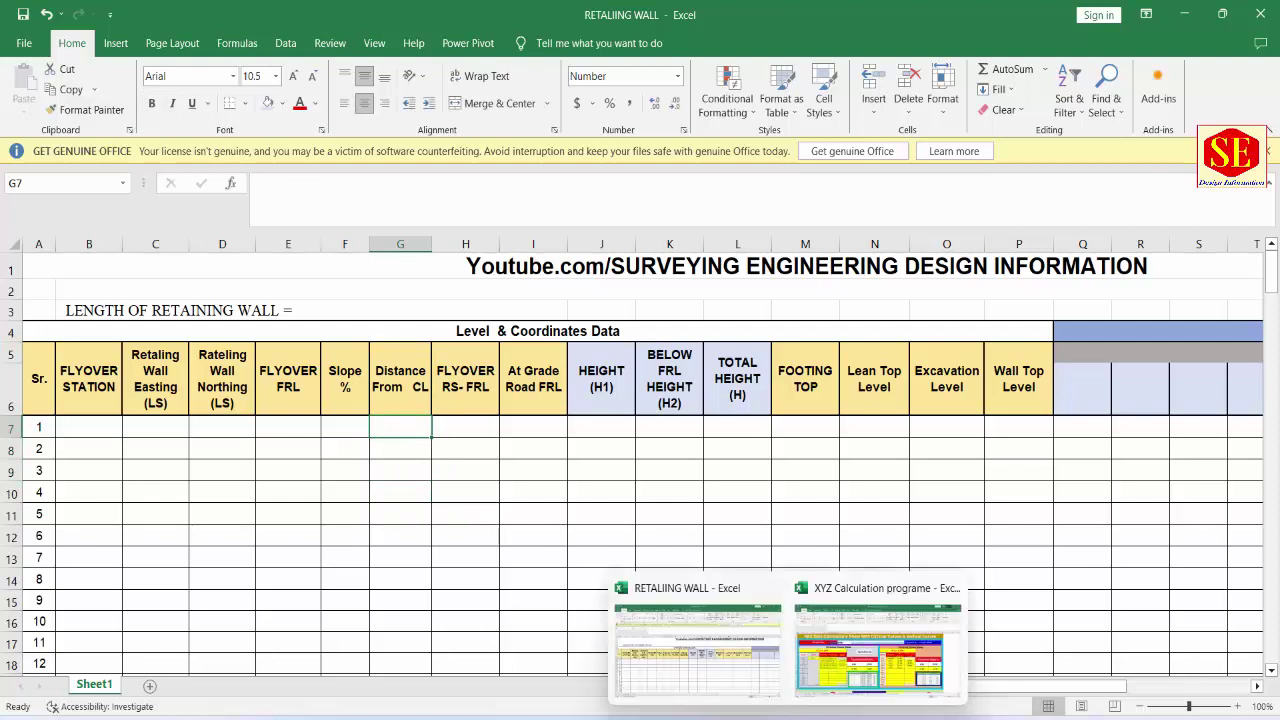
pyautogui.click(720, 715)
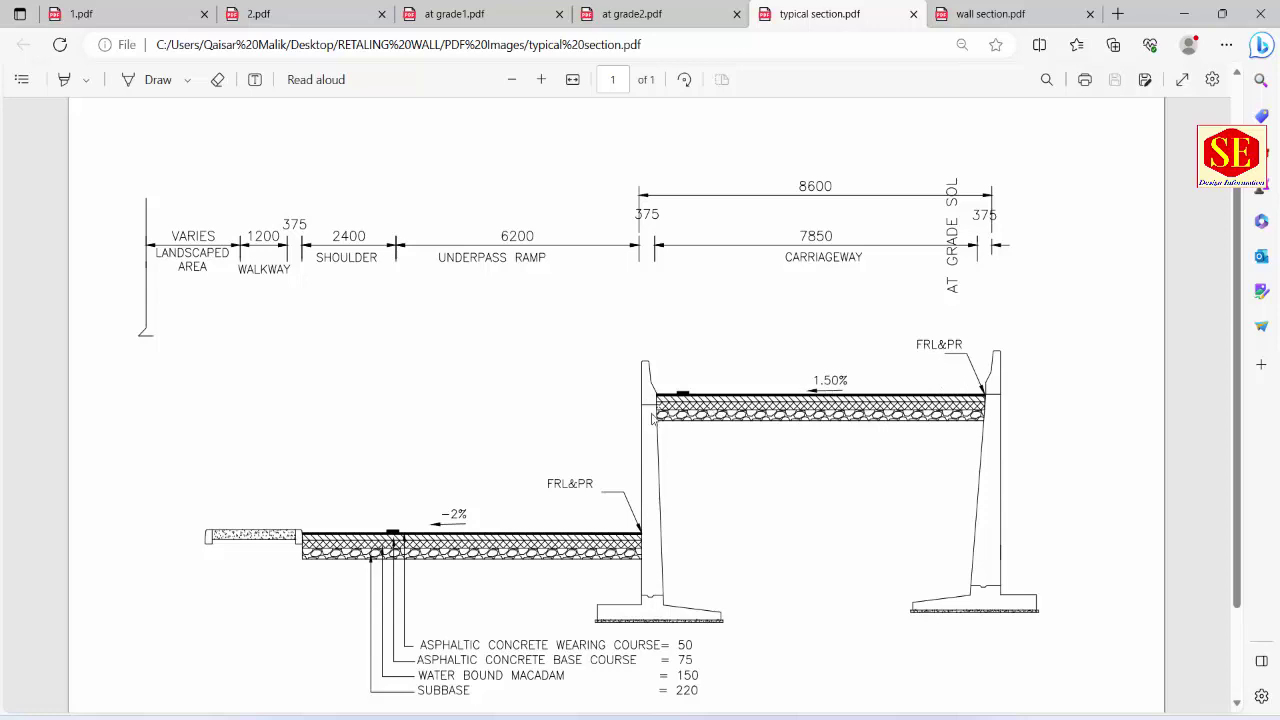
# Step: Bring the RETAINING WALL workbook back in front of the section drawing
pyautogui.moveTo(785, 700)
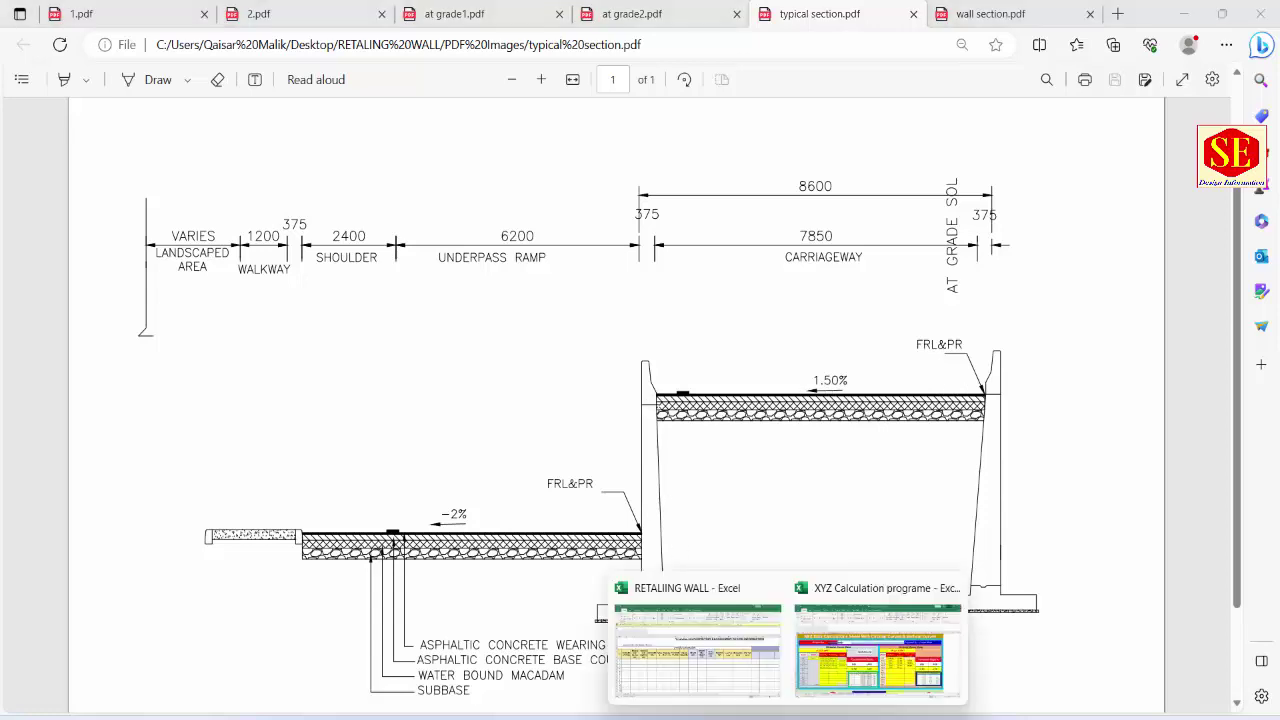
pyautogui.click(700, 650)
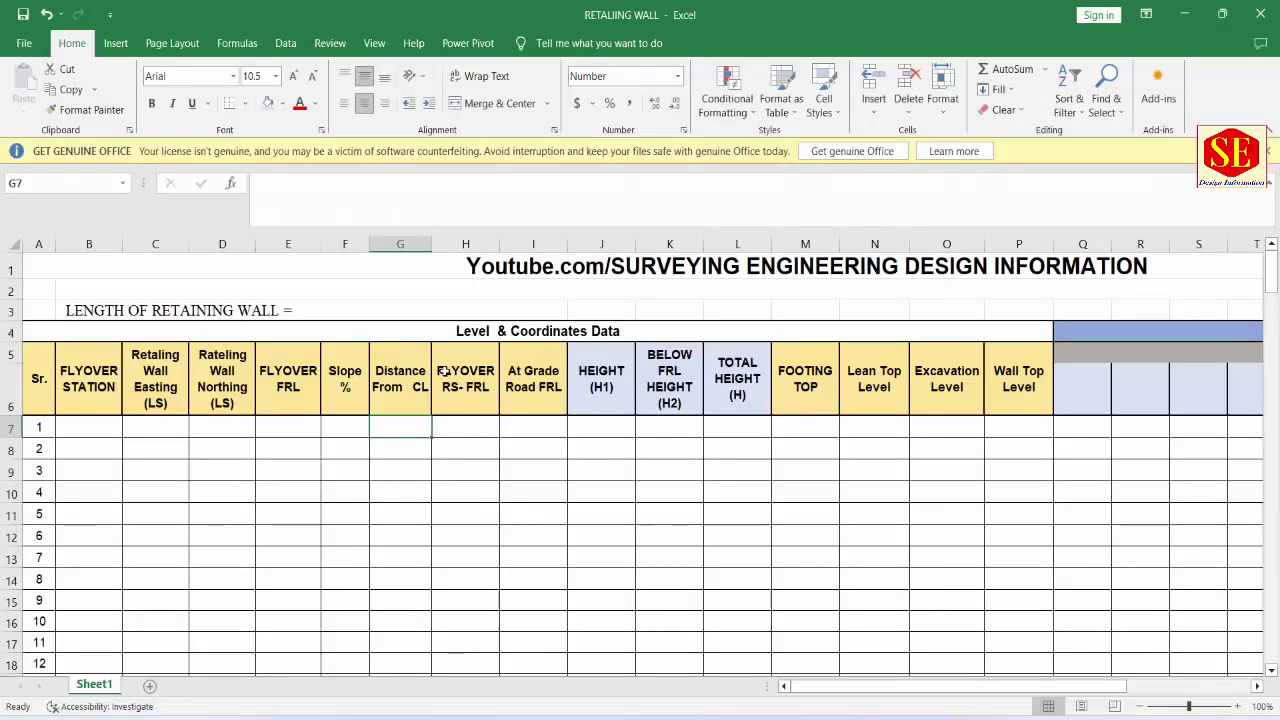
pyautogui.moveTo(462, 372); pyautogui.dragTo(462, 625)
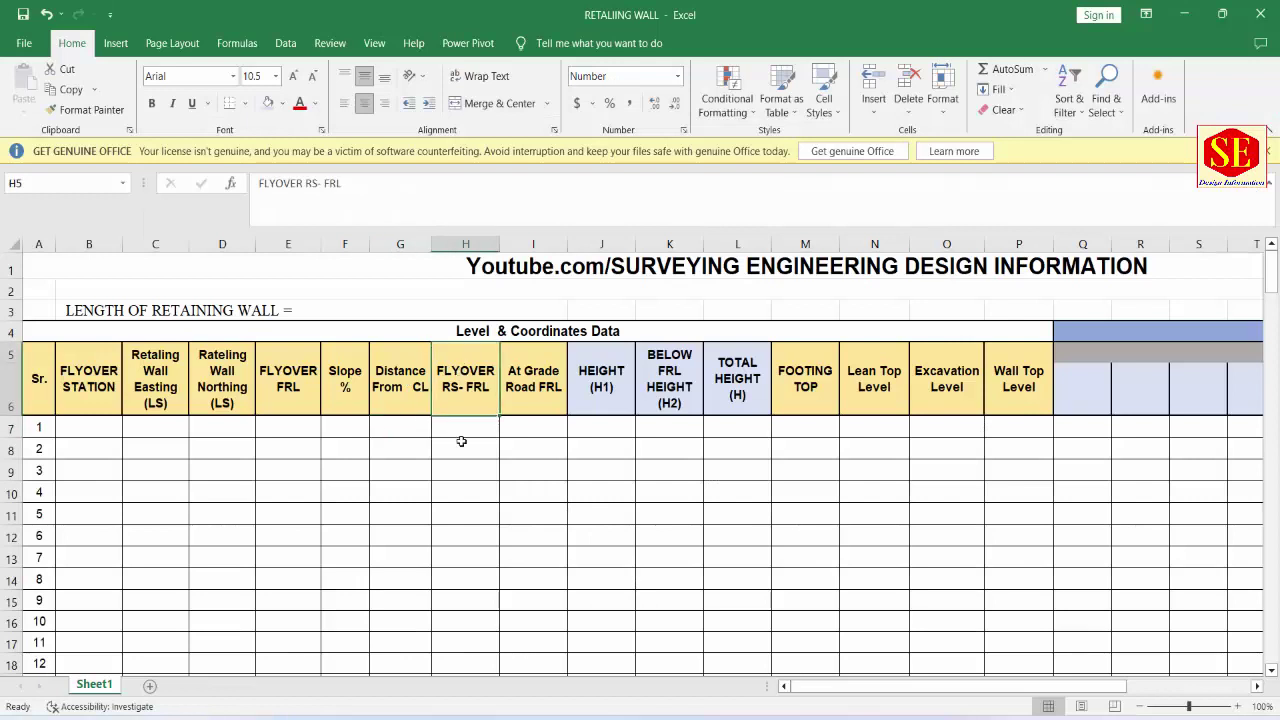
pyautogui.click(525, 398)
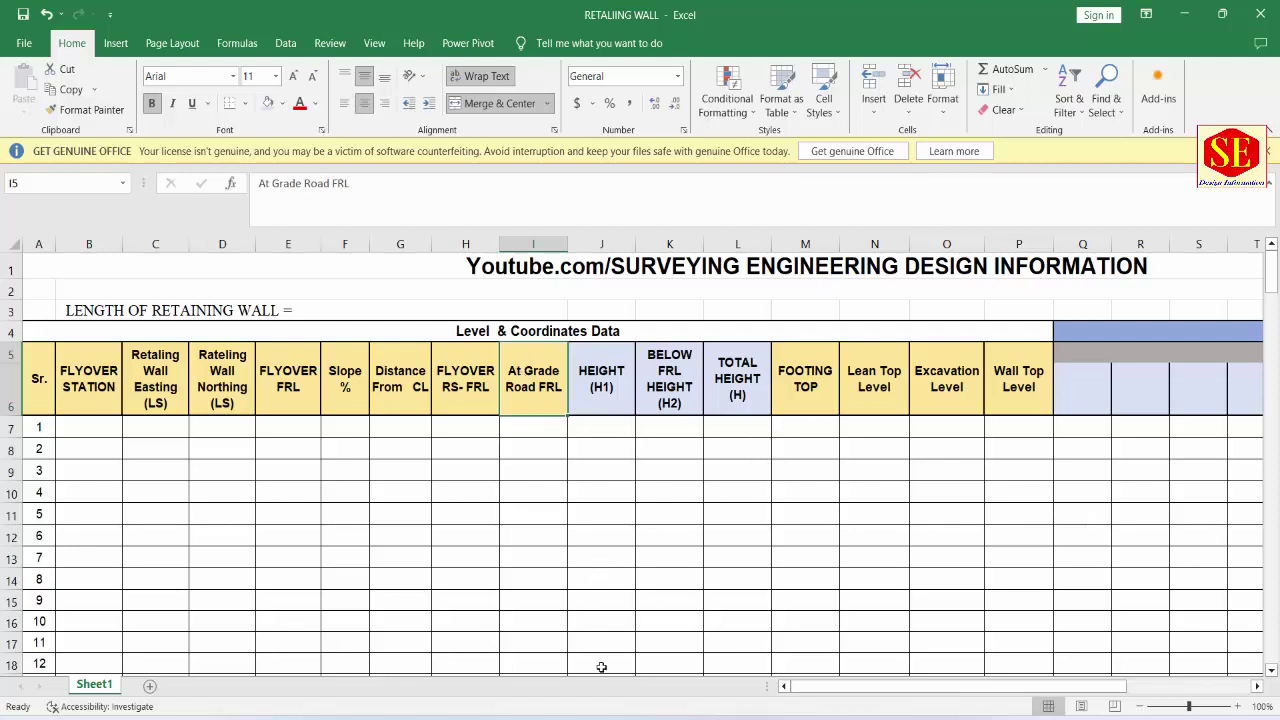
pyautogui.click(680, 630)
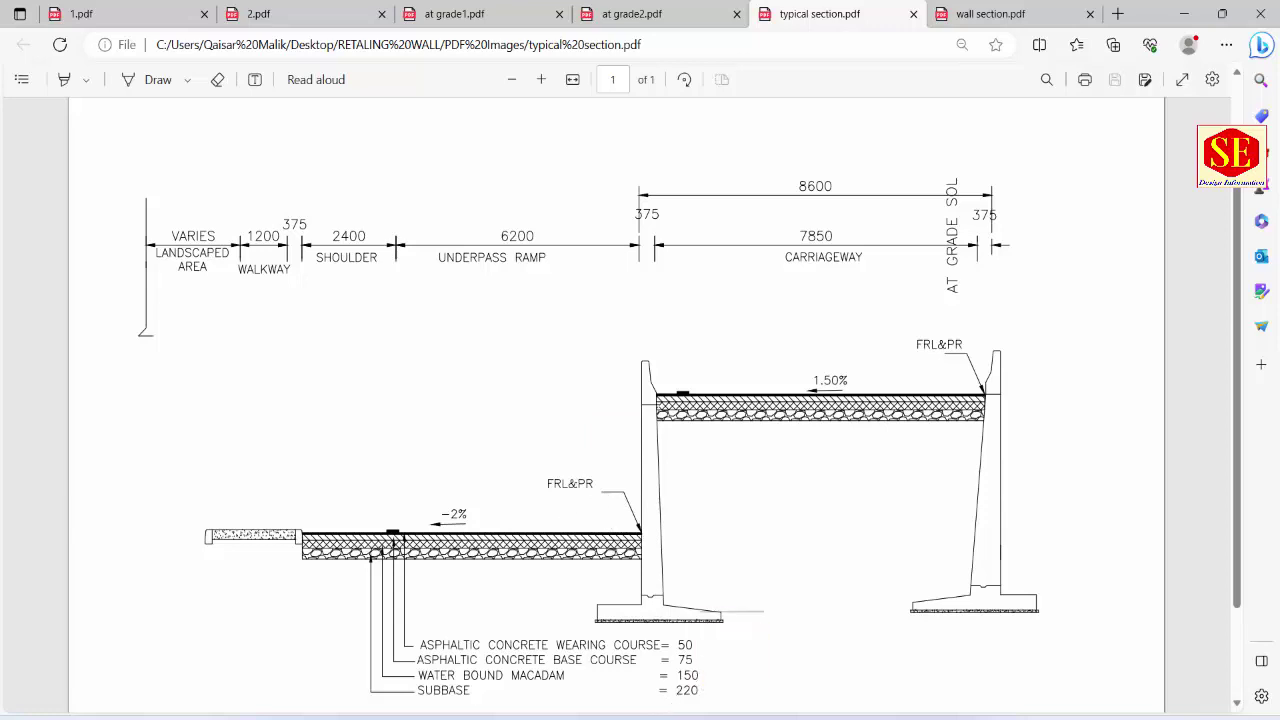
pyautogui.click(717, 688)
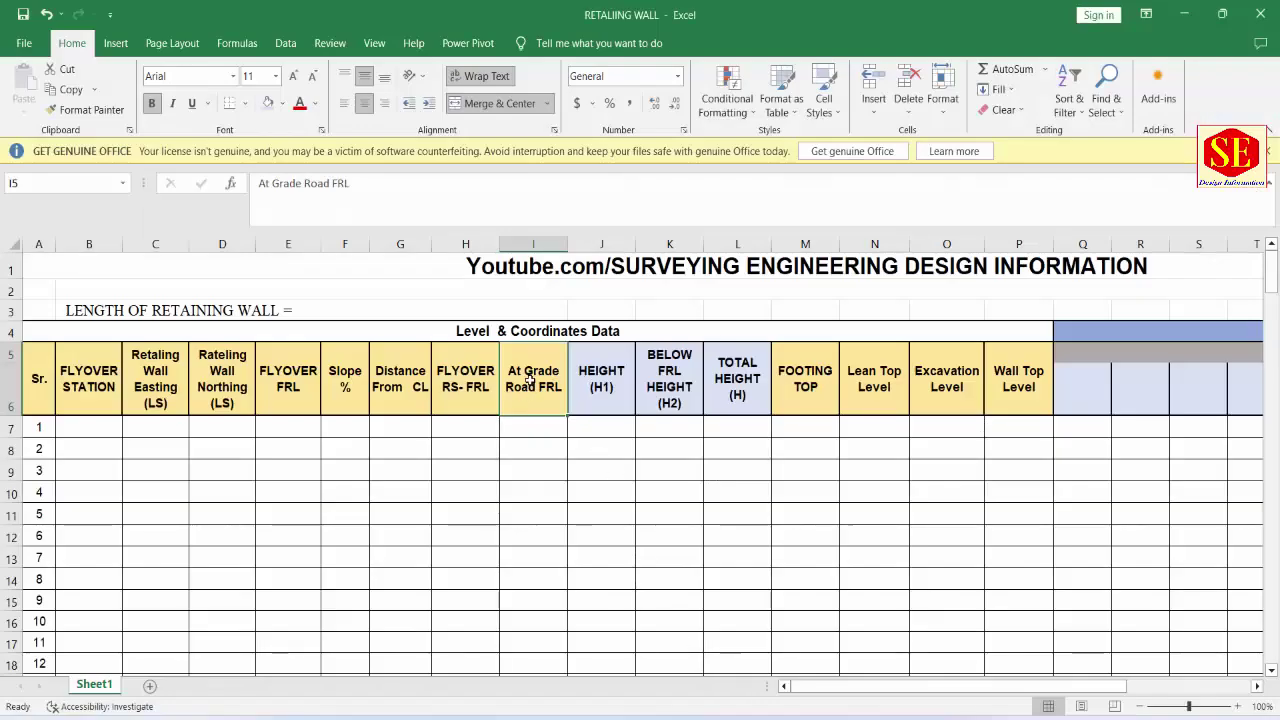
pyautogui.moveTo(530, 428); pyautogui.dragTo(533, 620)
pyautogui.click(600, 378)
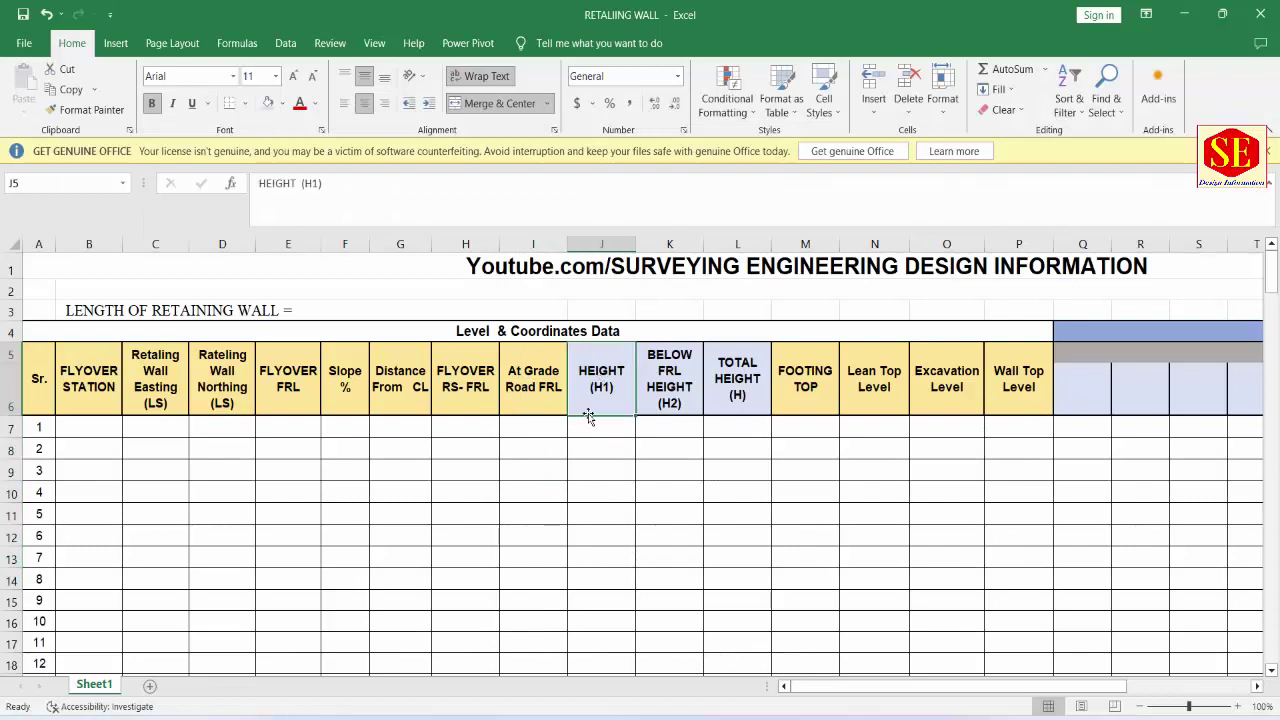
pyautogui.click(670, 384)
pyautogui.click(750, 379)
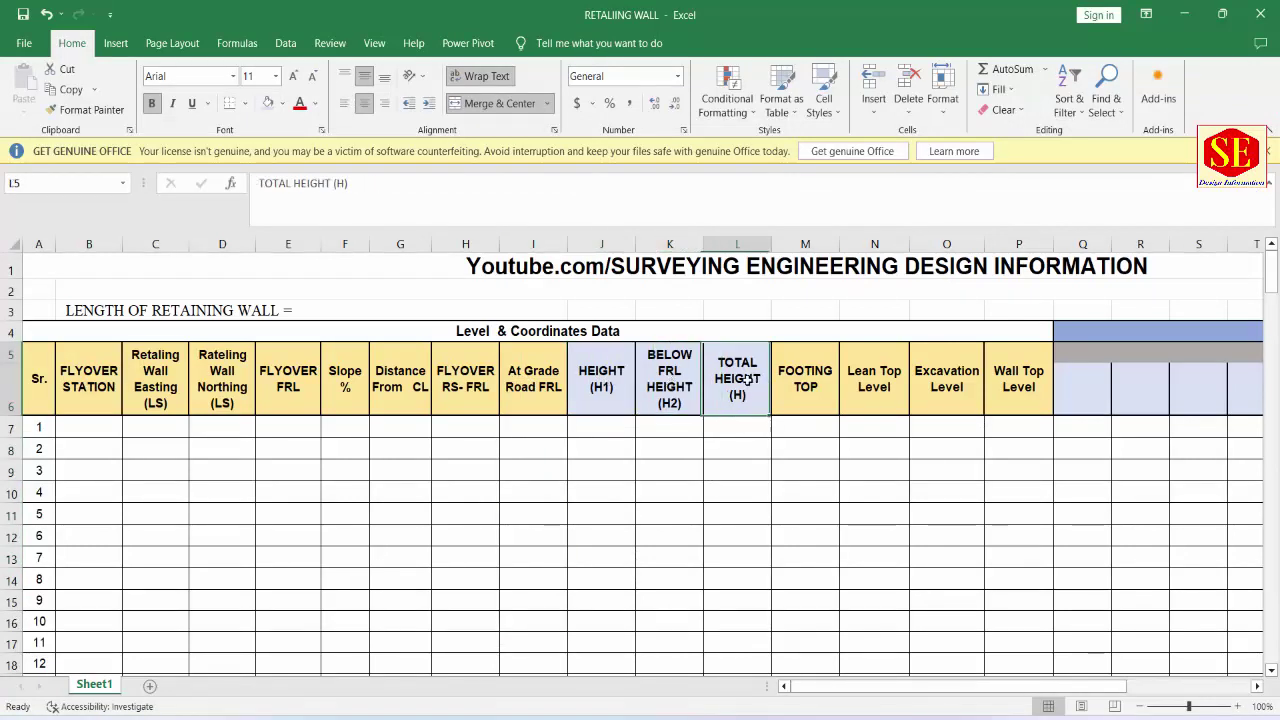
pyautogui.click(594, 374)
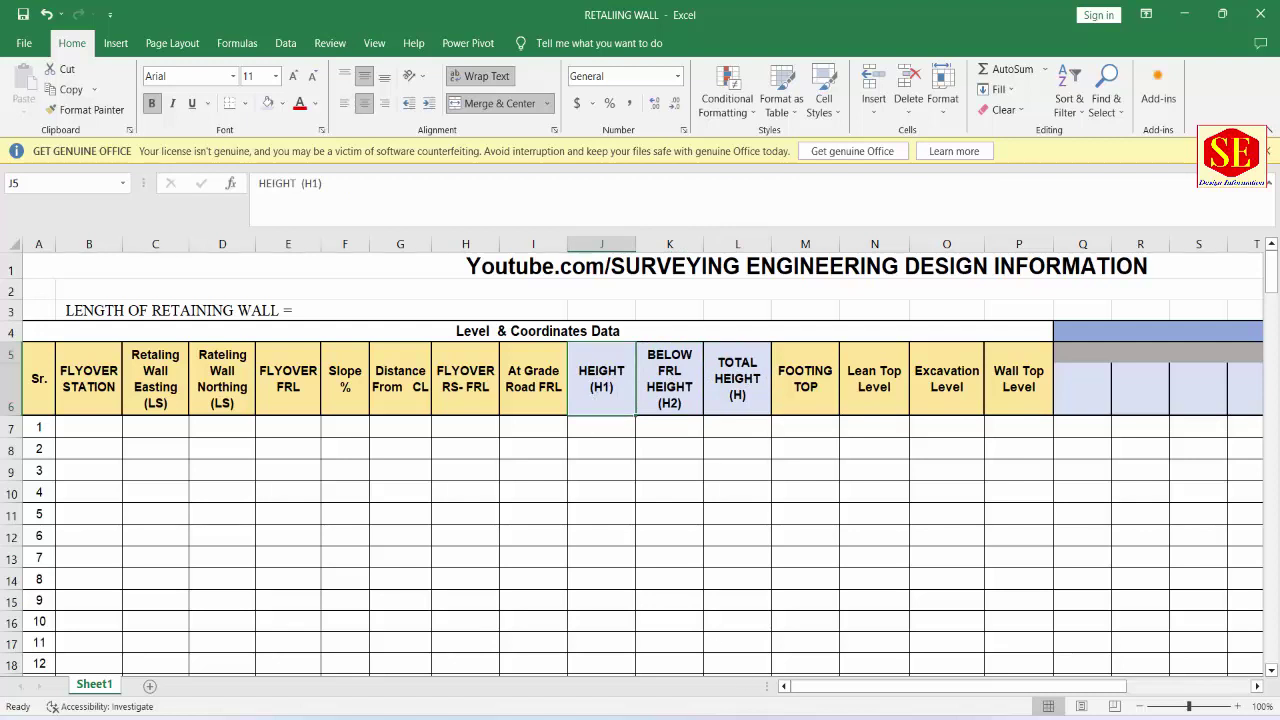
pyautogui.moveTo(787, 719)
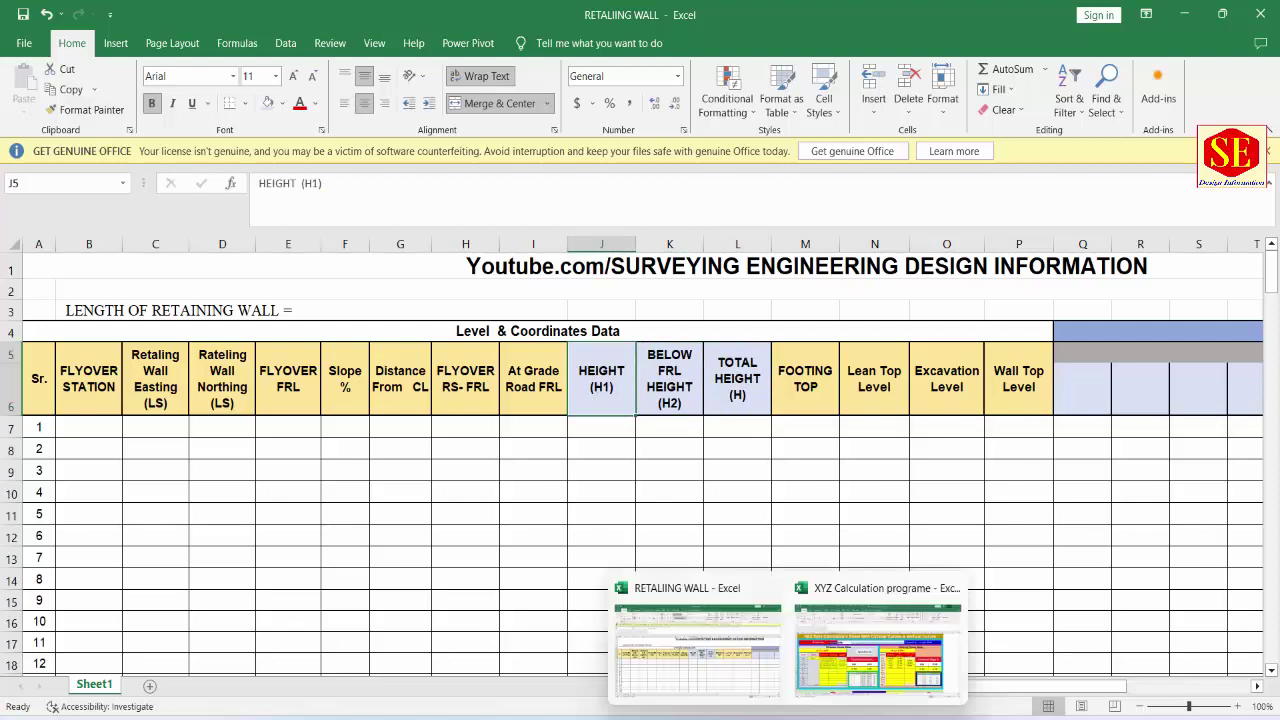
pyautogui.click(770, 715)
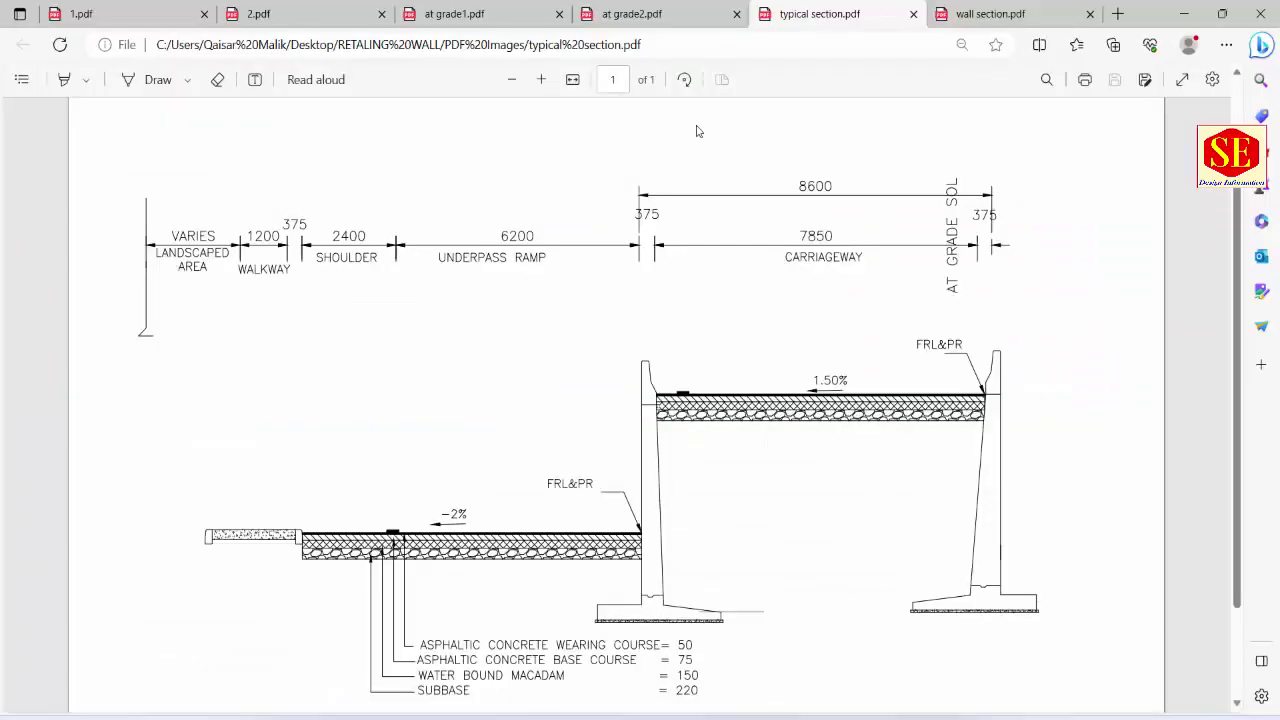
pyautogui.click(1000, 10)
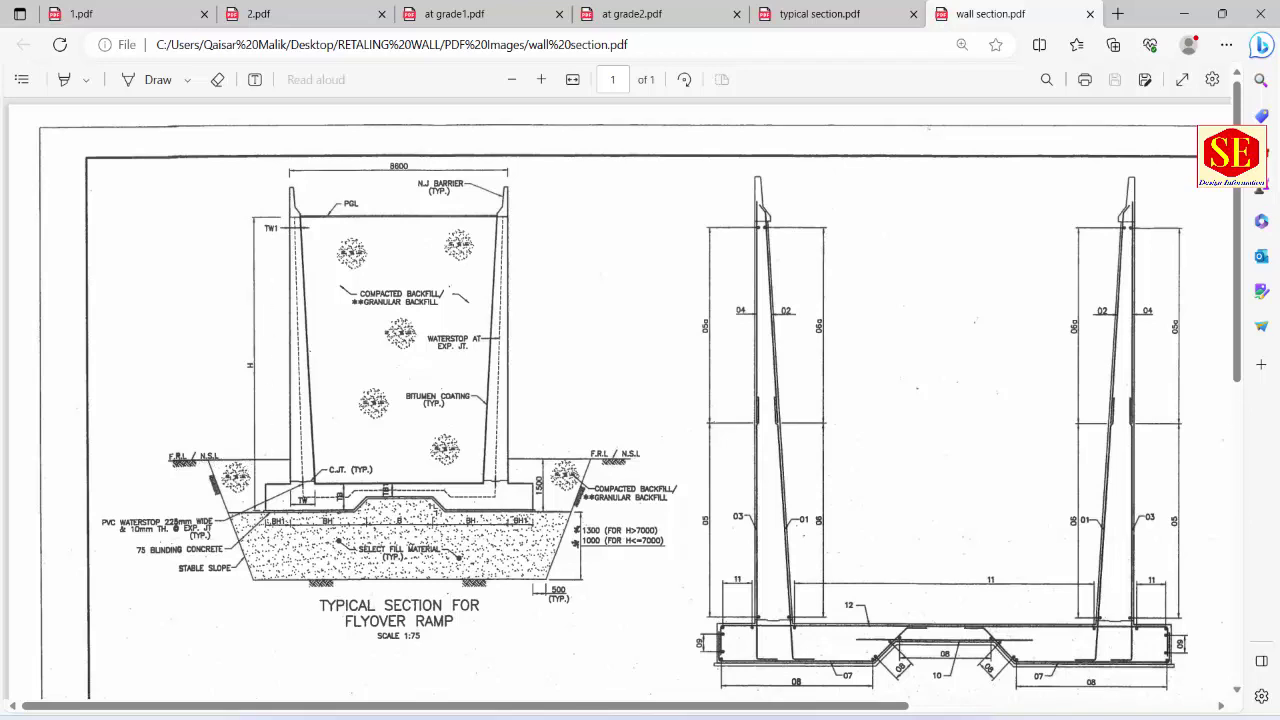
pyautogui.click(730, 678)
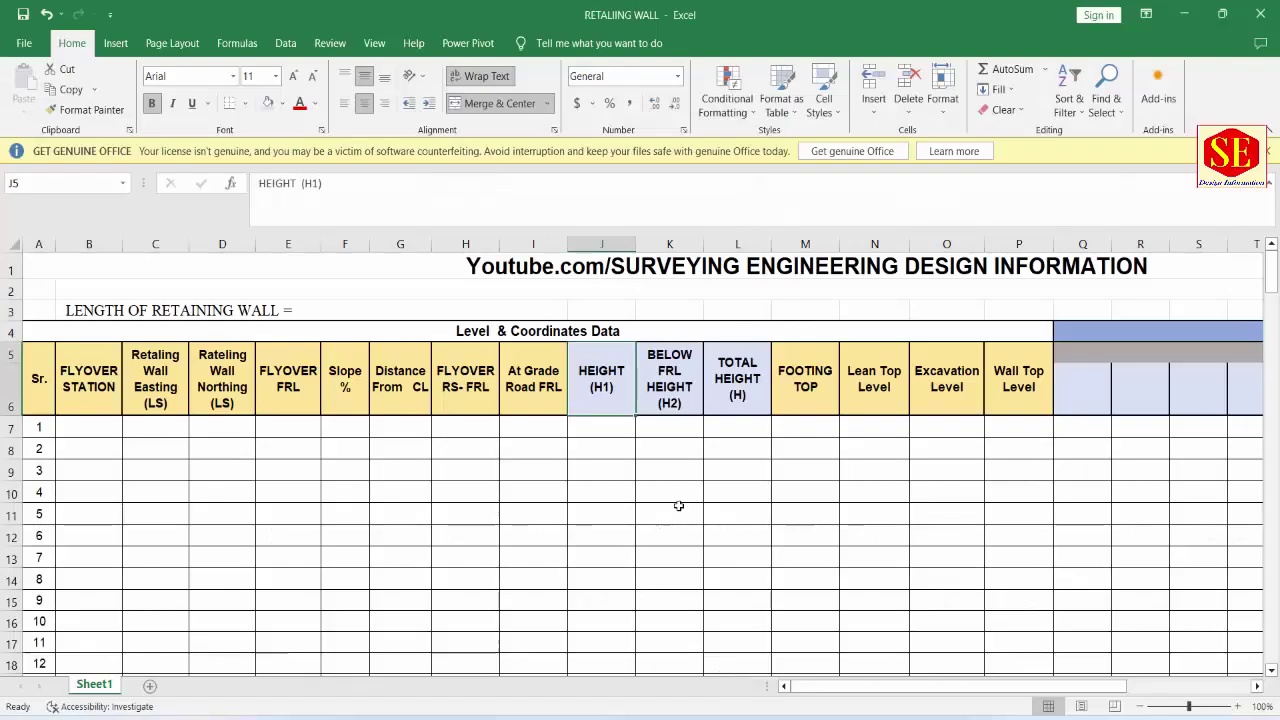
# Step: Extend the J5 header to 'HEIGHT (H1) fly OVER - AT GRADE FRL' and widen column J
pyautogui.doubleClick(622, 386)
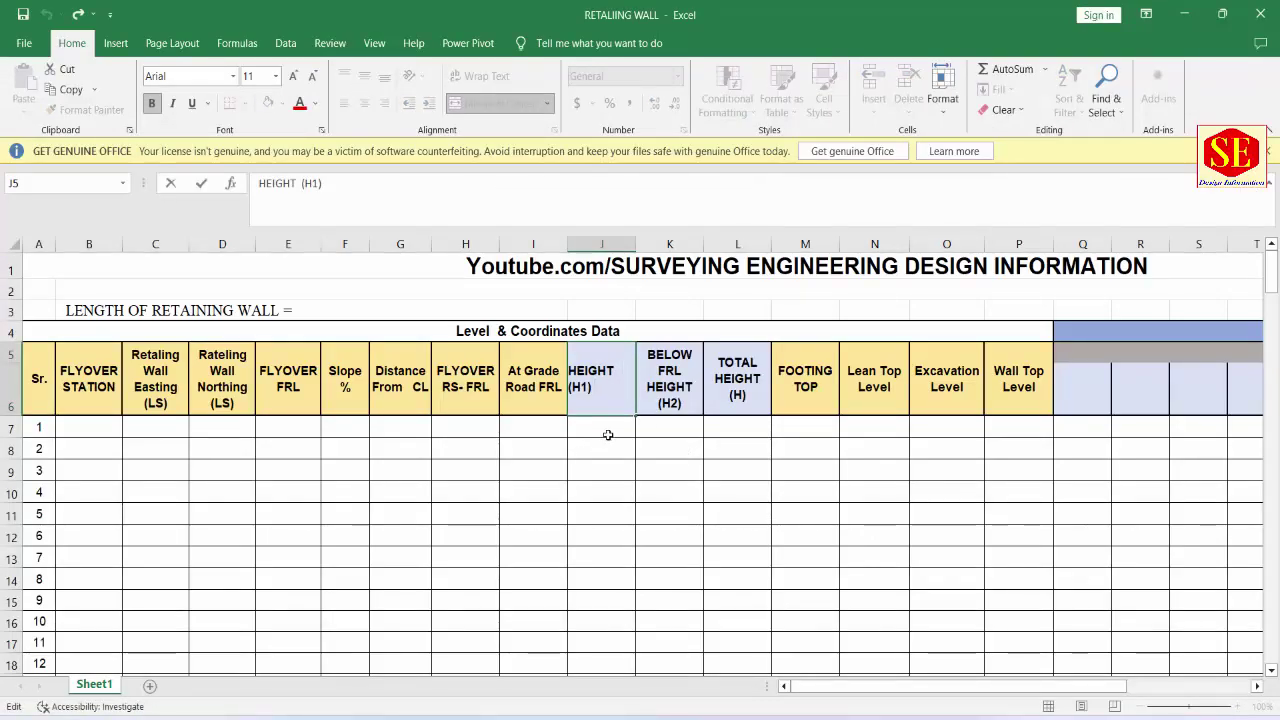
pyautogui.write(' fly OV')
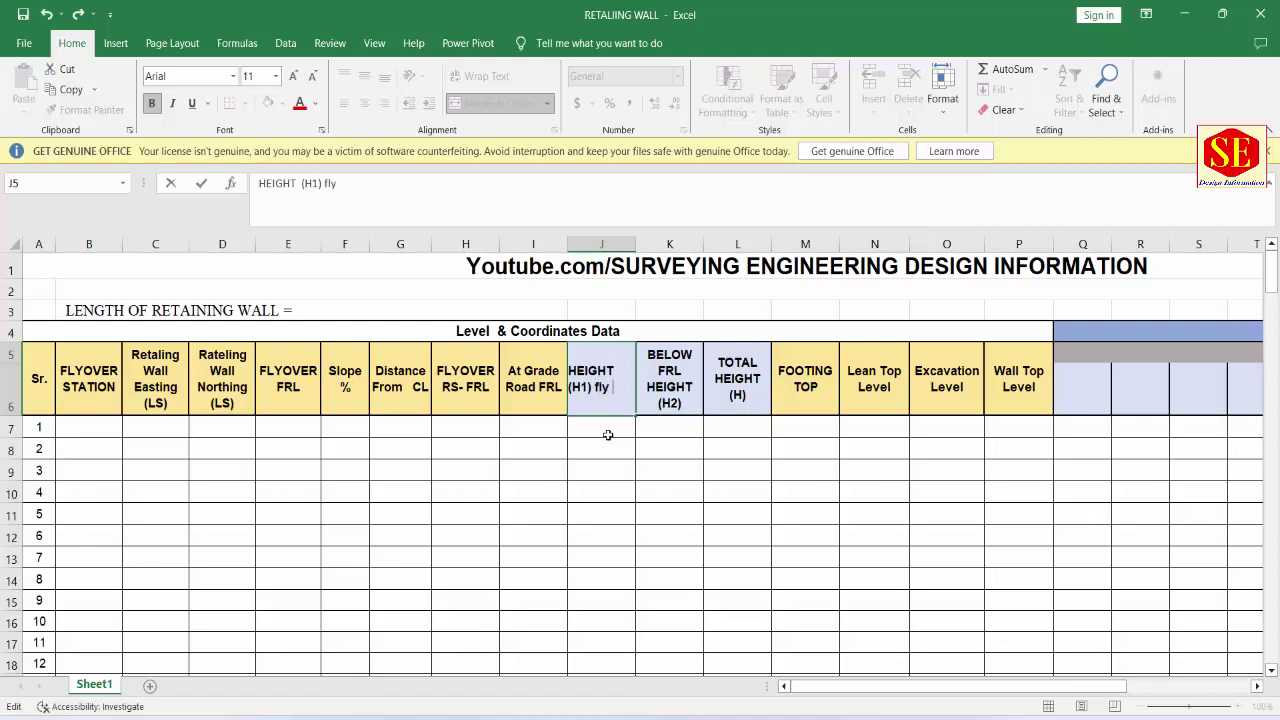
pyautogui.write('ER')
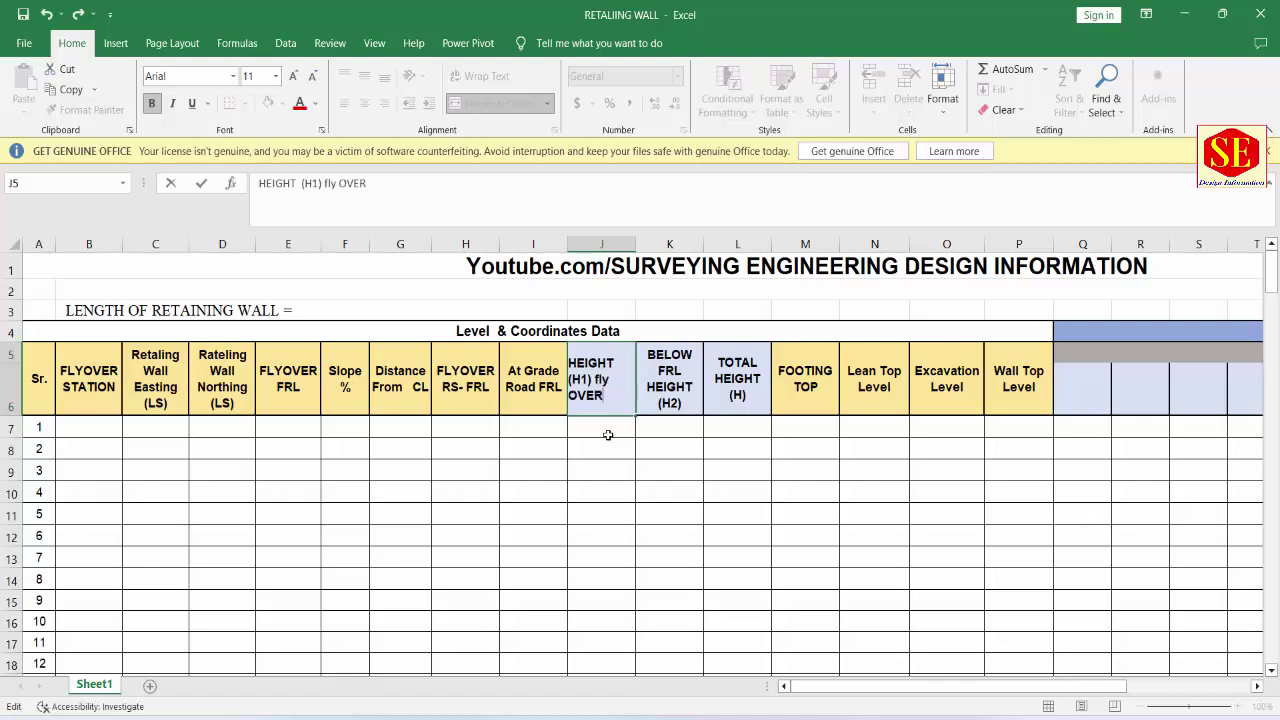
pyautogui.write(' - aT')
pyautogui.write('GRADE')
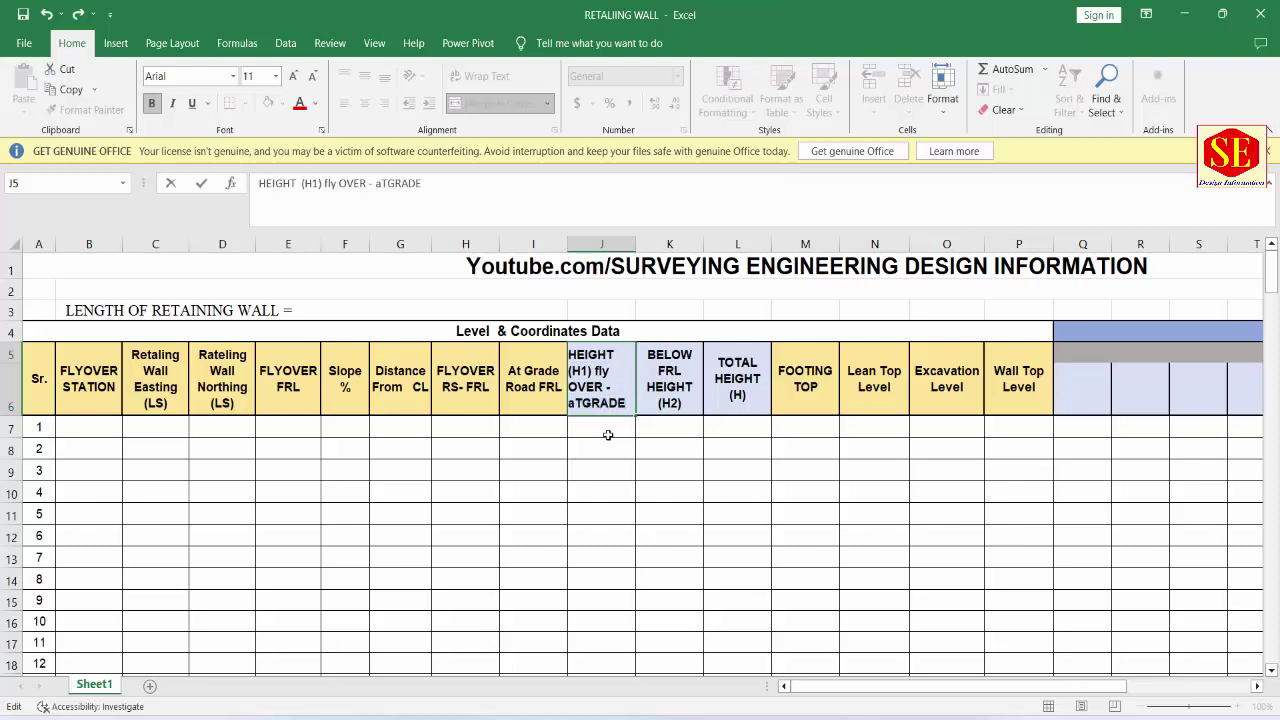
pyautogui.press('Left')
pyautogui.press('Left')
pyautogui.press('Left')
pyautogui.press('Delete')
pyautogui.write('AT')
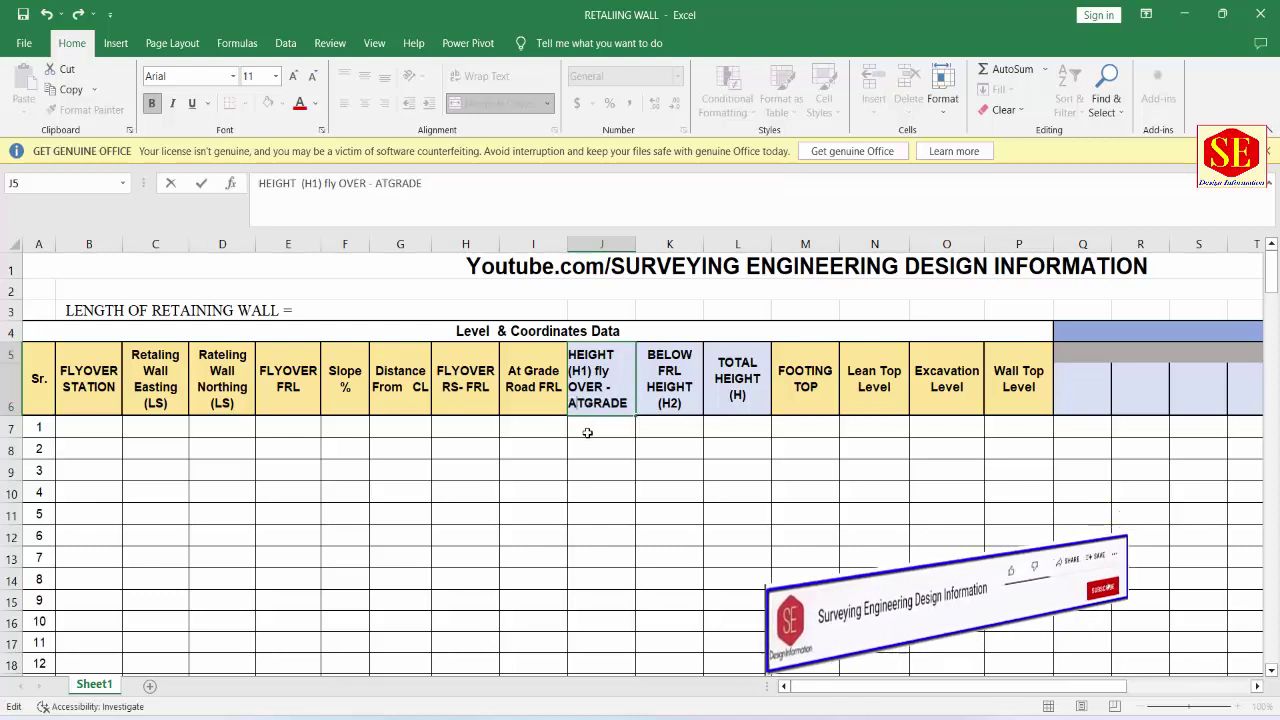
pyautogui.write(' GRADE')
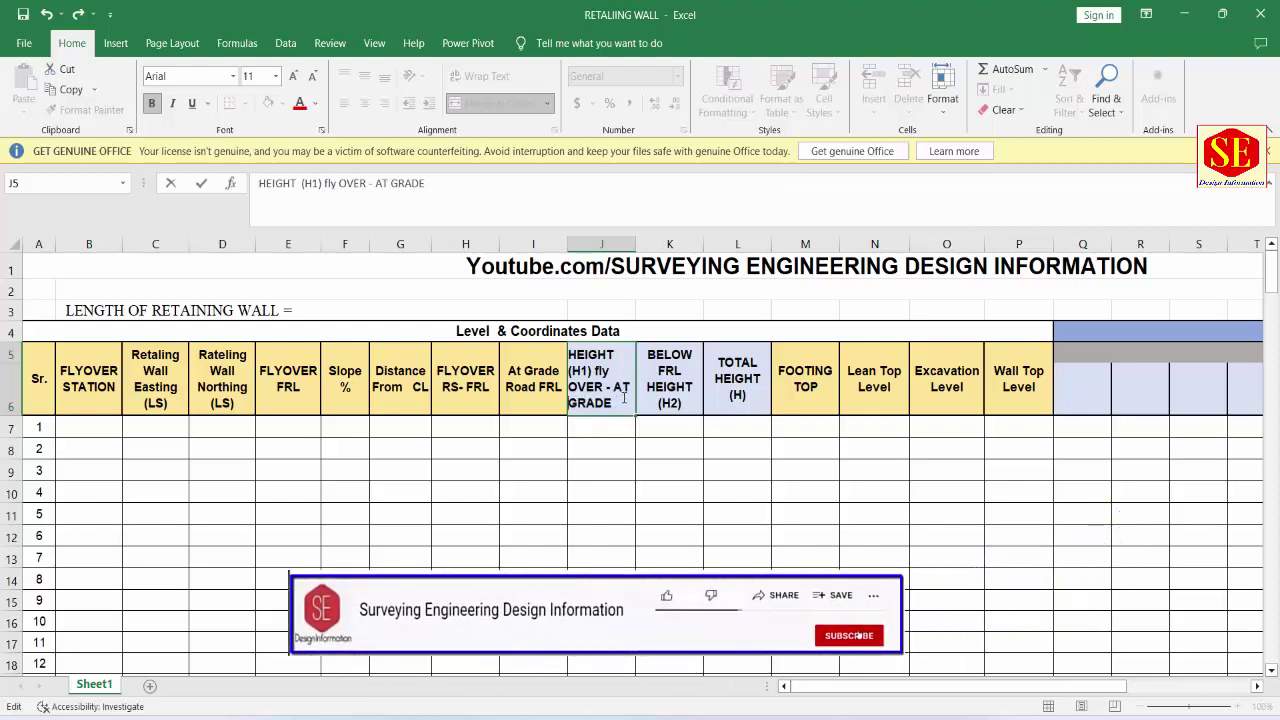
pyautogui.write(' FR')
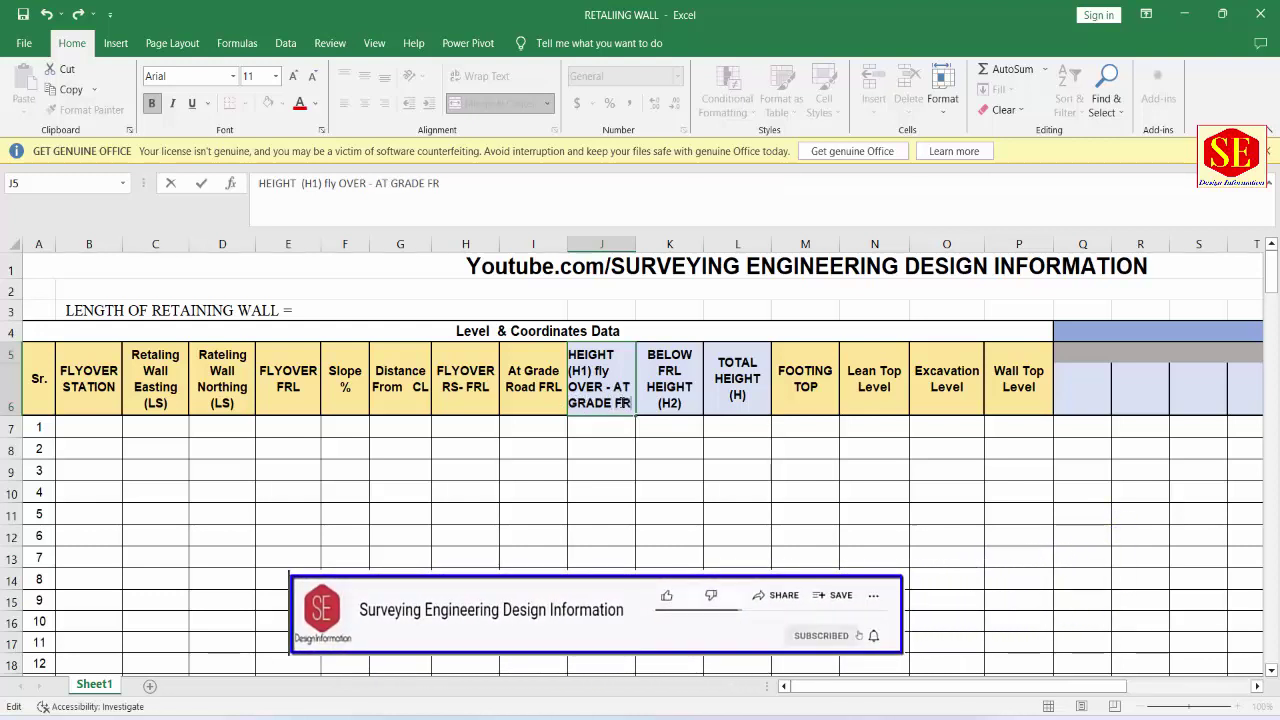
pyautogui.write('L')
pyautogui.press('Return')
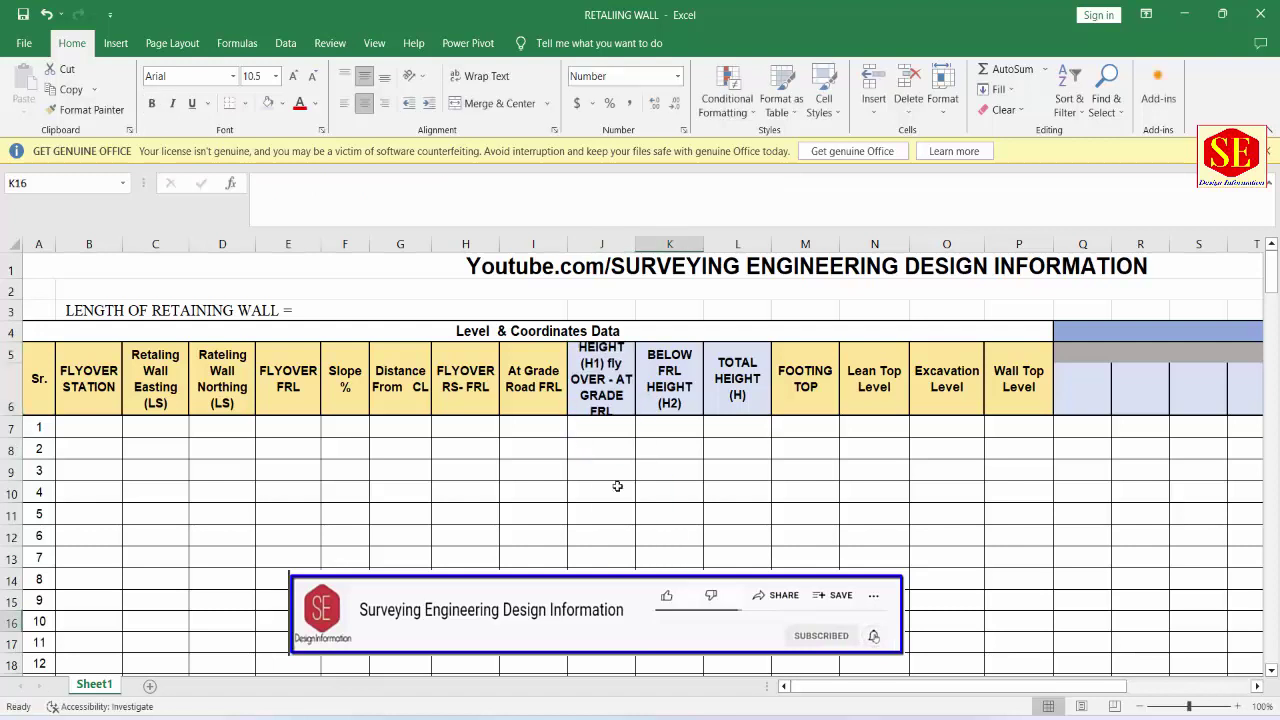
pyautogui.press('Up')
pyautogui.moveTo(635, 244); pyautogui.dragTo(645, 244)
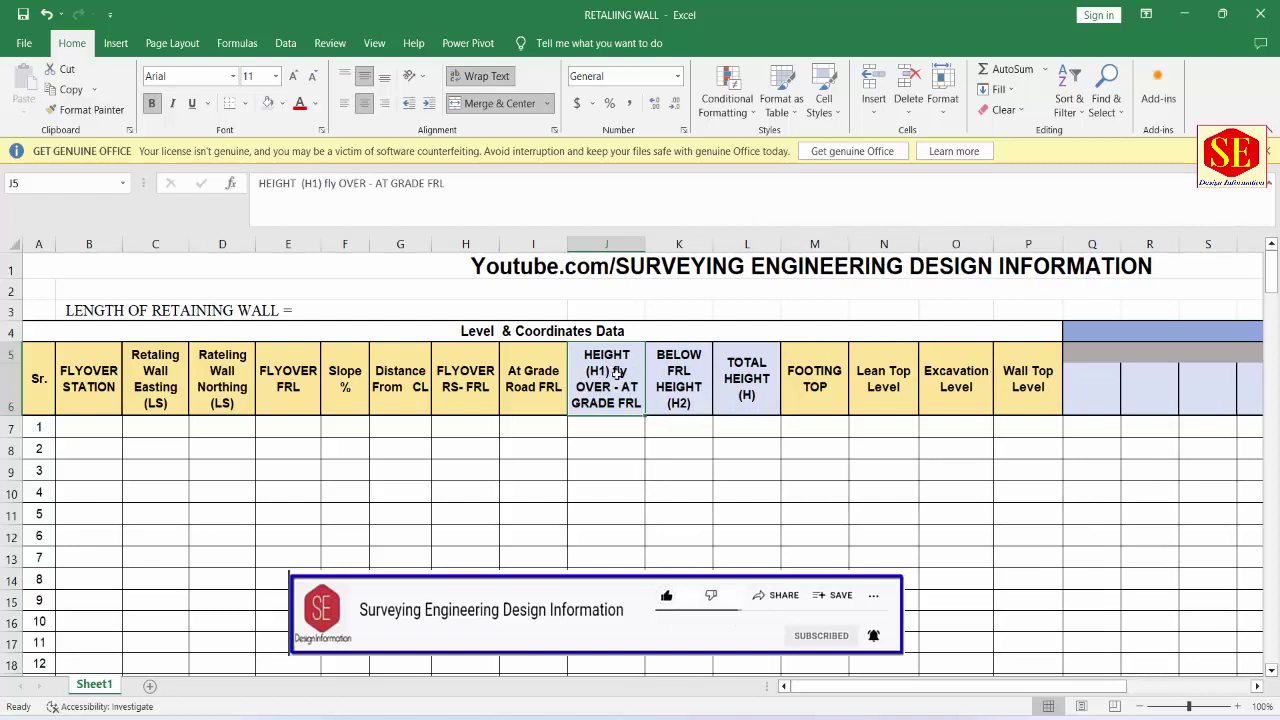
pyautogui.click(616, 428)
# Step: Select the FLYOVER FRL cells, height cells J7 to J13, and cell K7
pyautogui.click(276, 410)
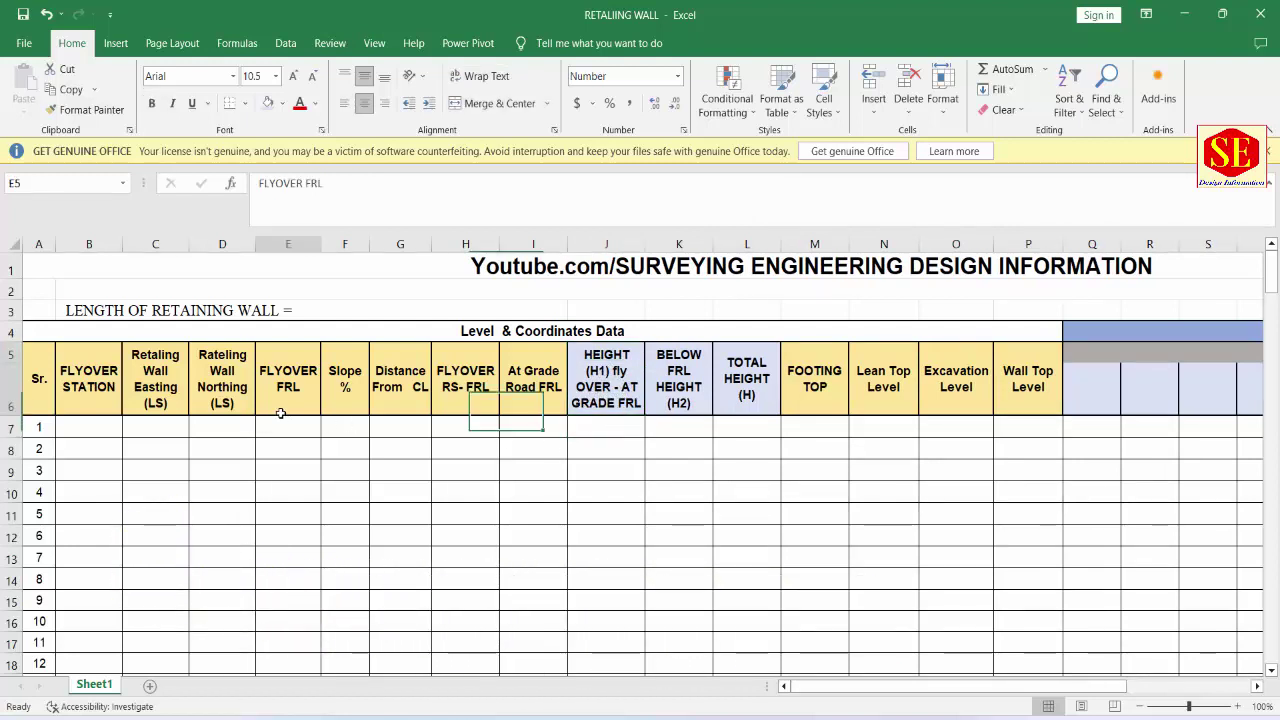
pyautogui.click(286, 424)
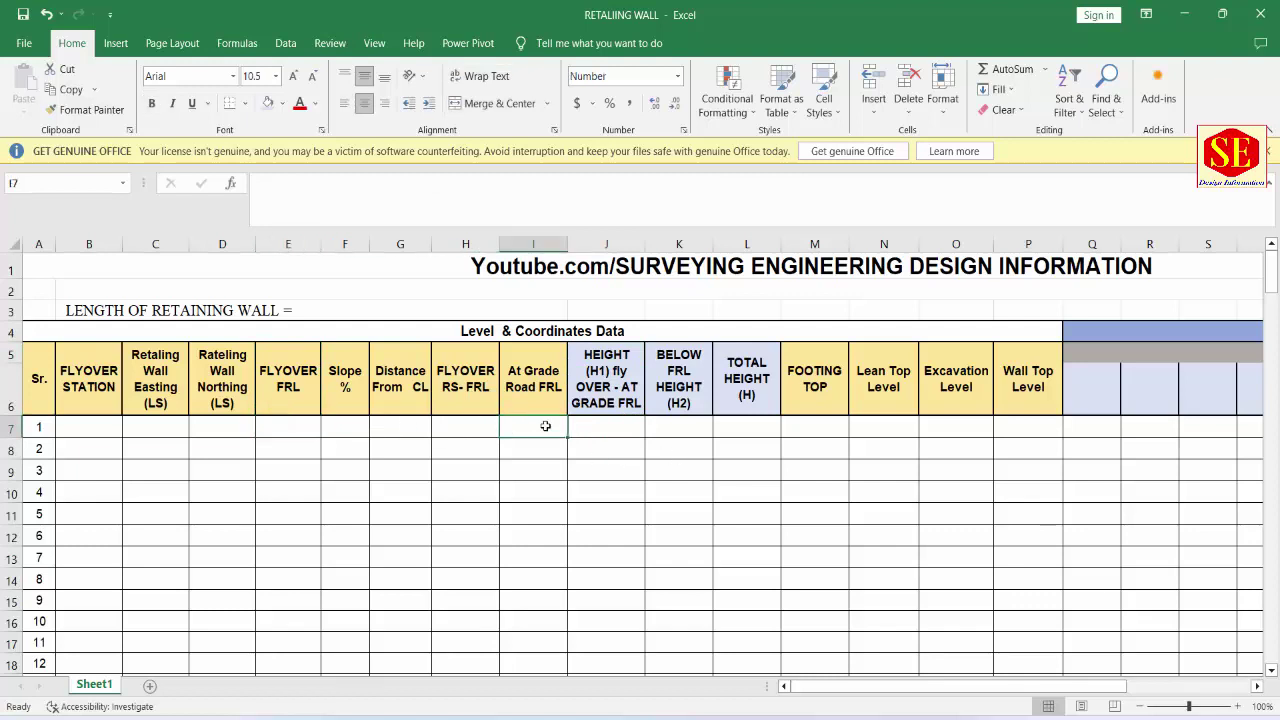
pyautogui.moveTo(611, 428); pyautogui.dragTo(617, 550)
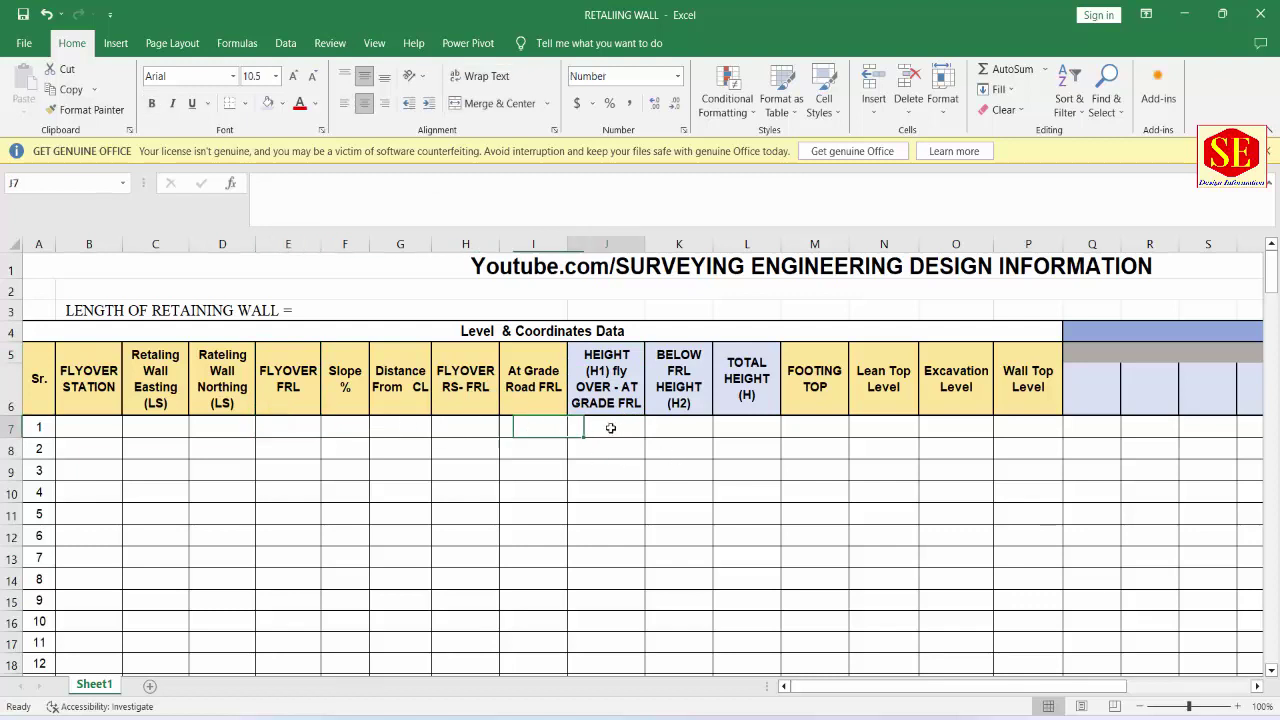
pyautogui.click(678, 428)
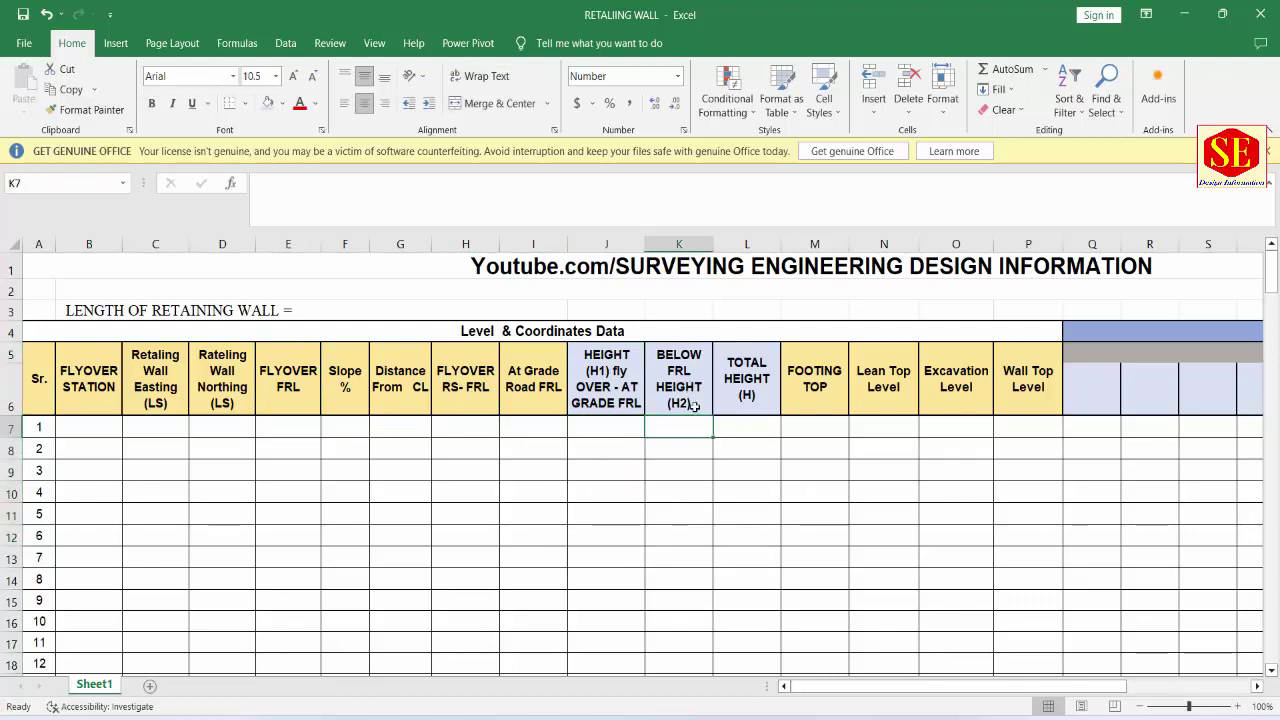
# Step: Zoom into the flyover ramp wall section in wall section.pdf, then return to the workbook
pyautogui.click(700, 685)
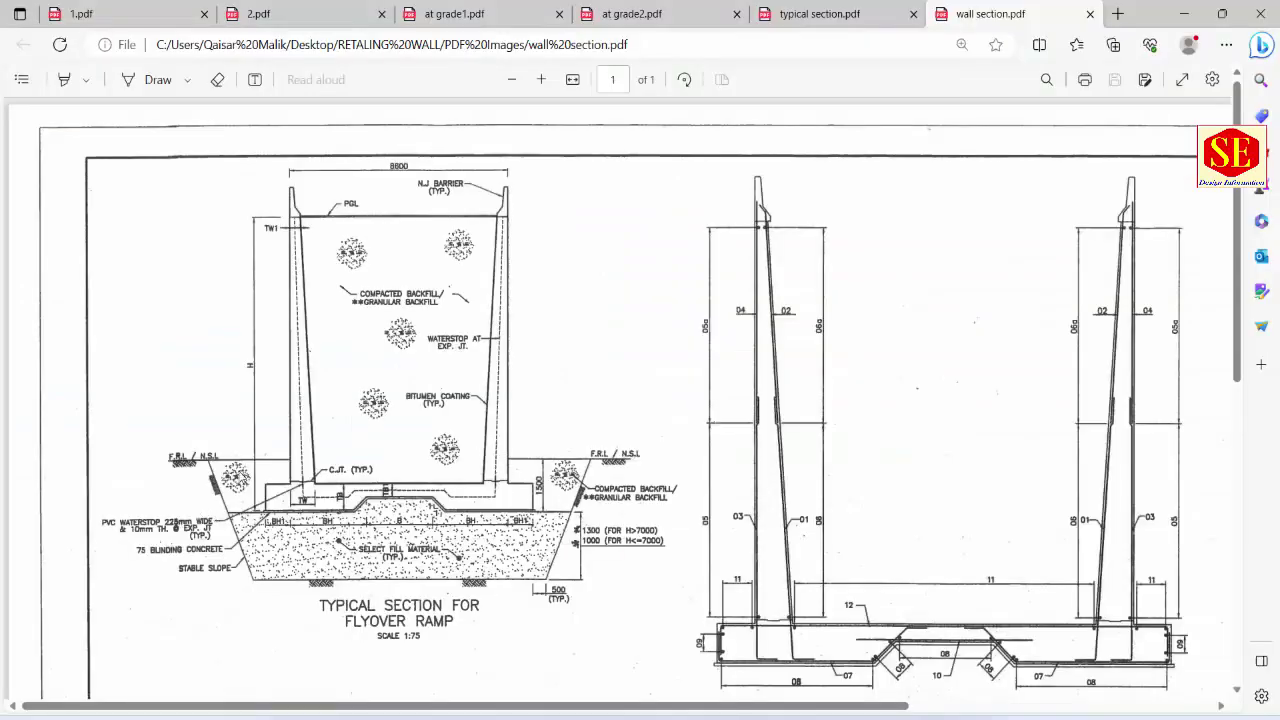
pyautogui.scroll(2, 551, 528)
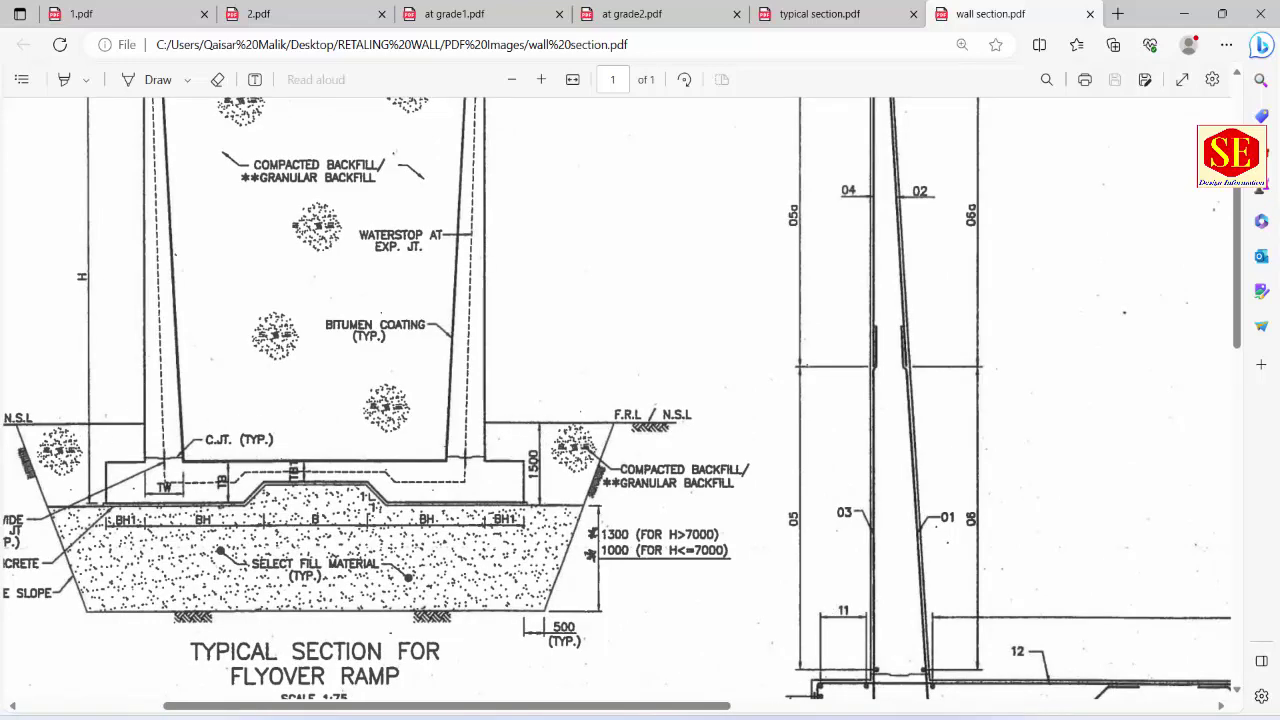
pyautogui.moveTo(788, 712)
pyautogui.click(720, 665)
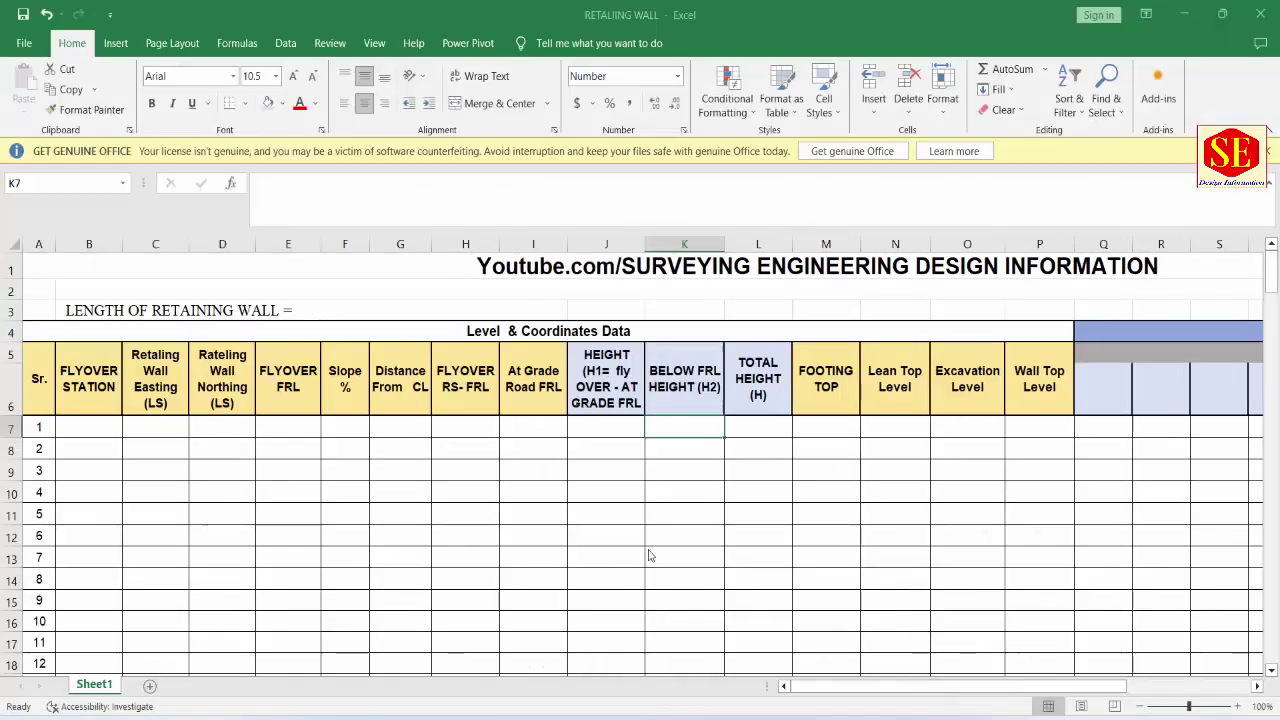
# Step: Change the K5 header to read 'BELOW FRL HEIGHT (H2= 1.5'
pyautogui.doubleClick(706, 398)
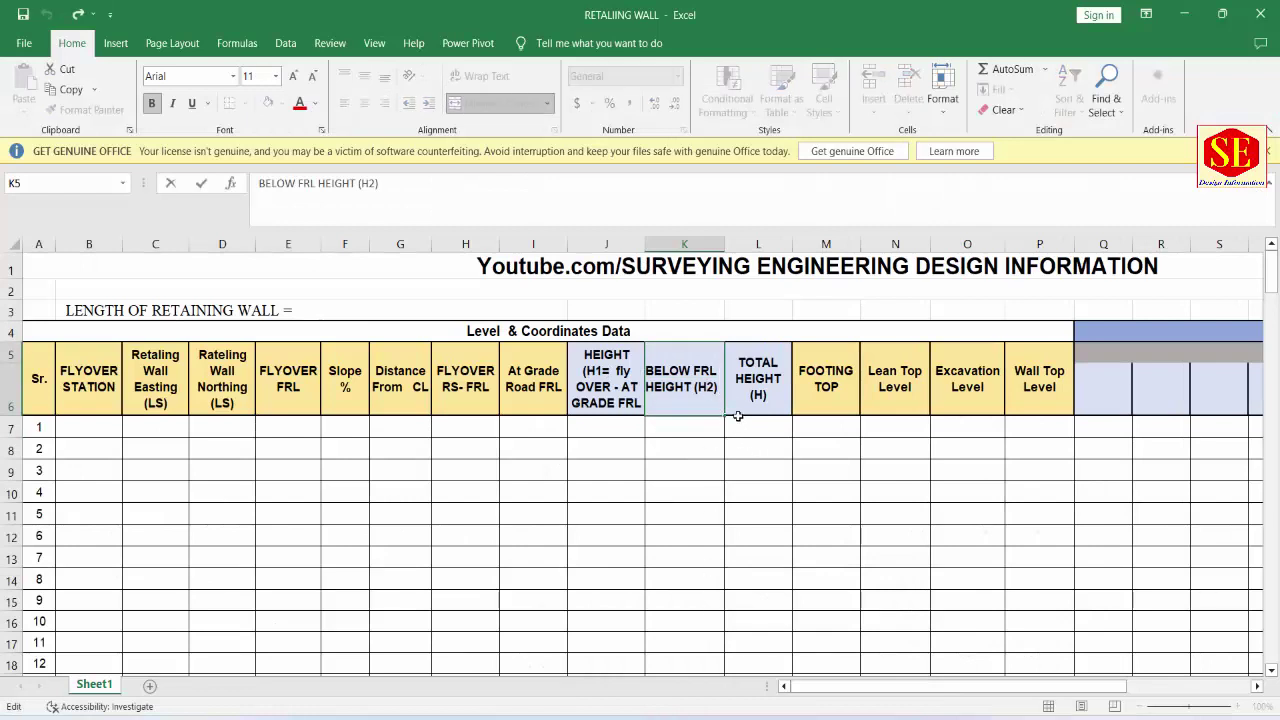
pyautogui.press('BackSpace')
pyautogui.write('=')
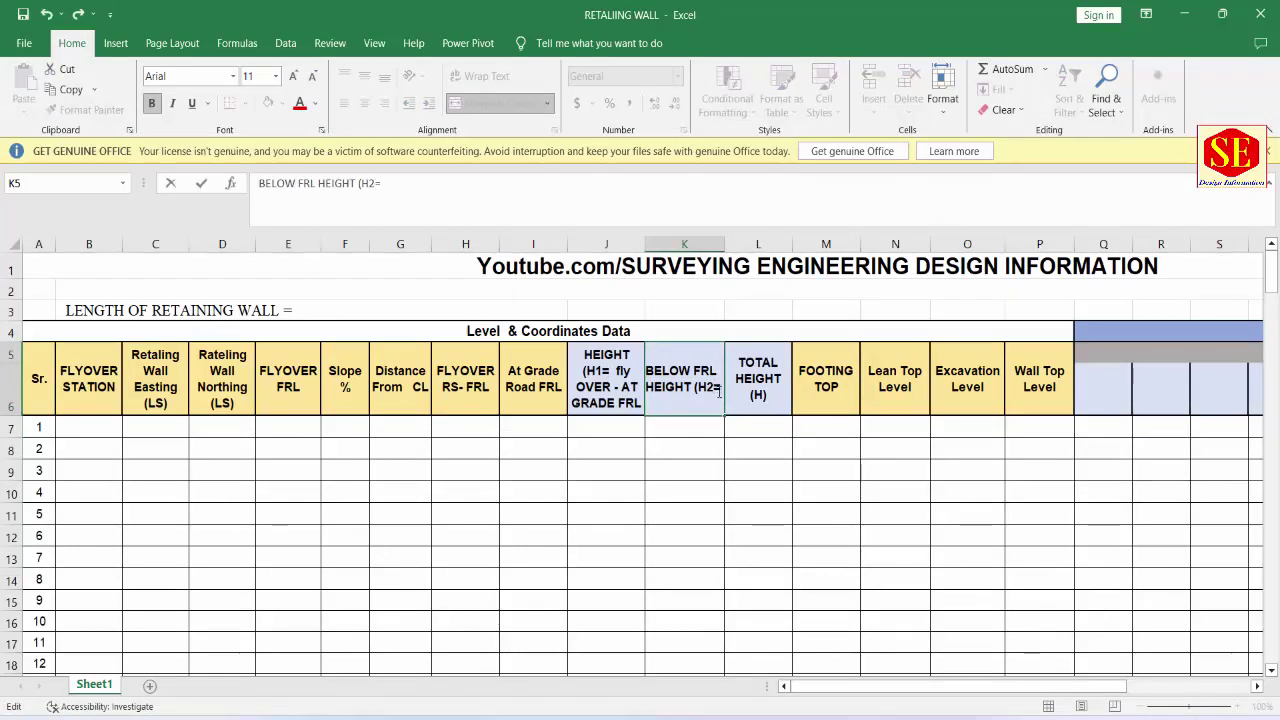
pyautogui.write(' 1.5')
pyautogui.press('Return')
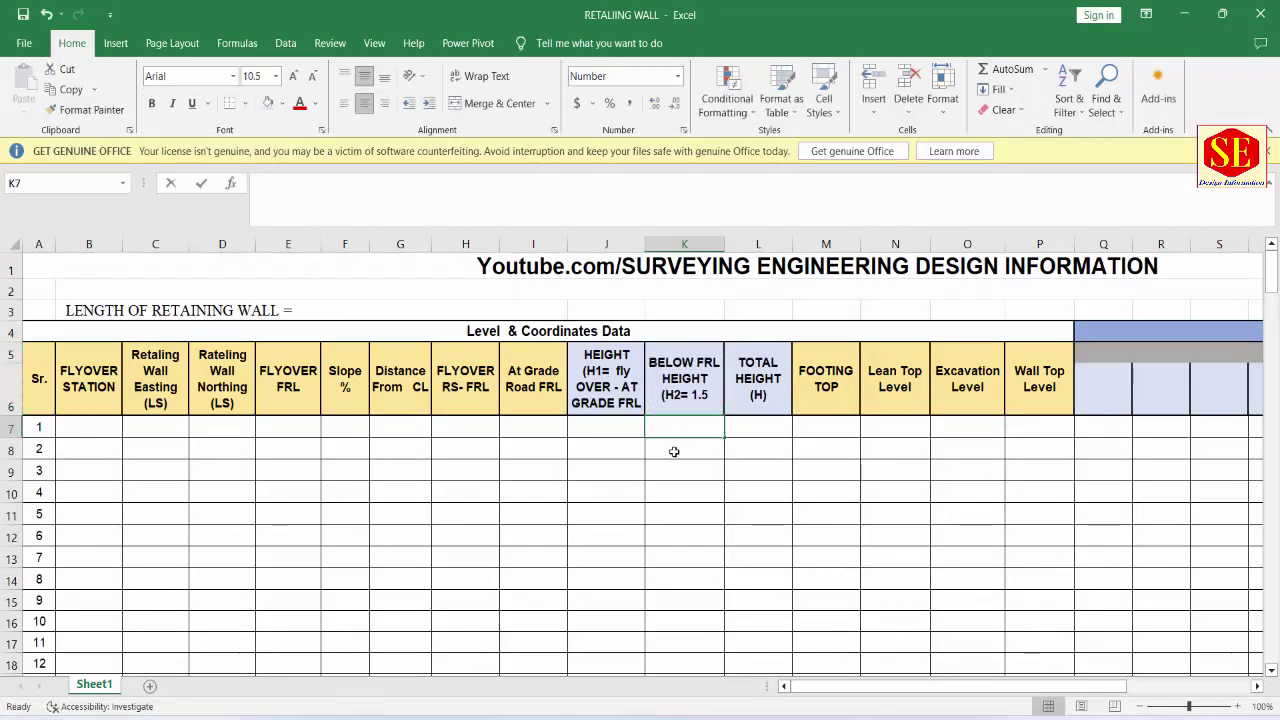
# Step: Enter 1.5 in K7 and fill it down to K18
pyautogui.write('1.5')
pyautogui.press('Return')
pyautogui.click(690, 428)
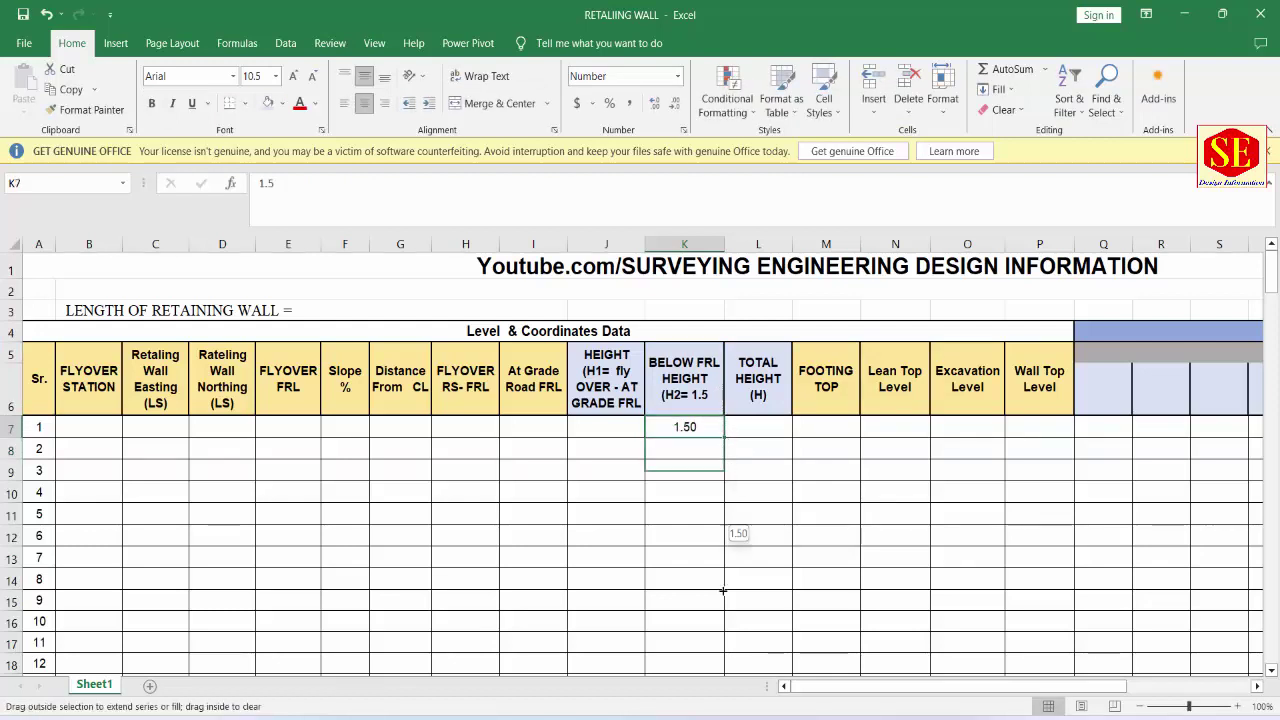
pyautogui.moveTo(724, 438); pyautogui.dragTo(725, 665)
# Step: Check the H1 header and first height value, glance at the wall section PDF, and return
pyautogui.click(618, 386)
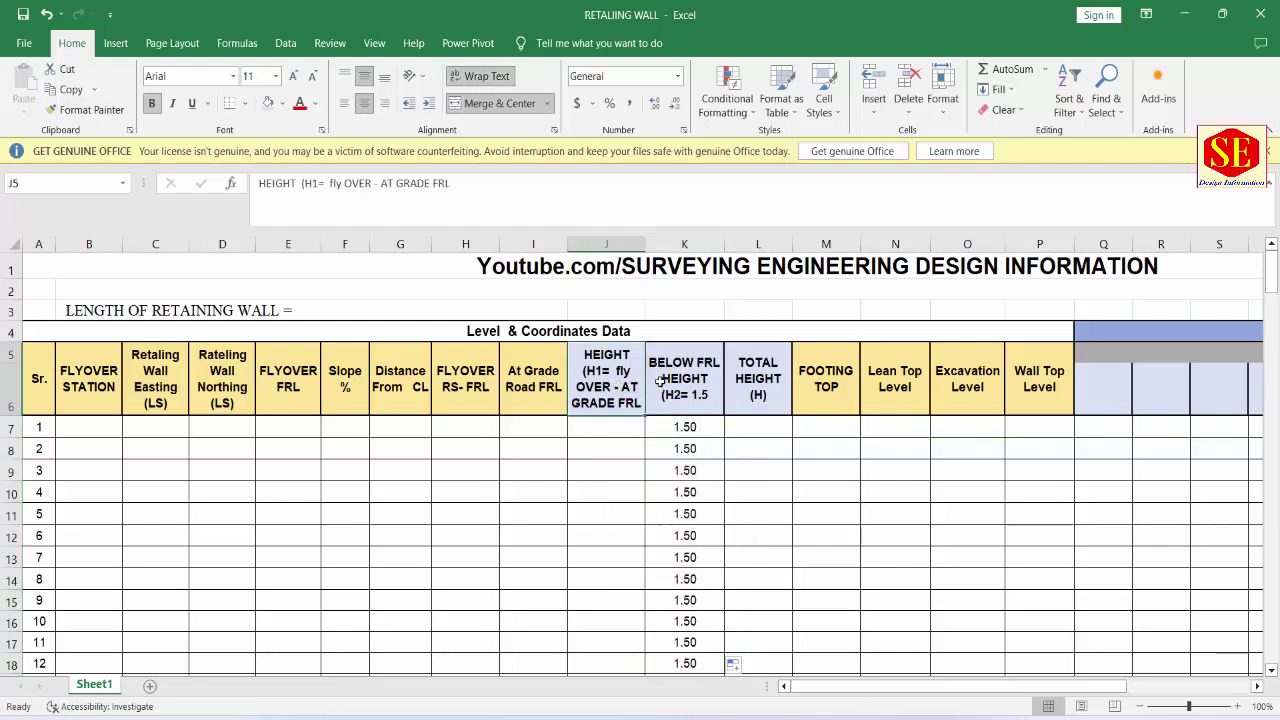
pyautogui.press('Right')
pyautogui.click(618, 373)
pyautogui.click(688, 430)
pyautogui.hotkey('alt', 'Tab')
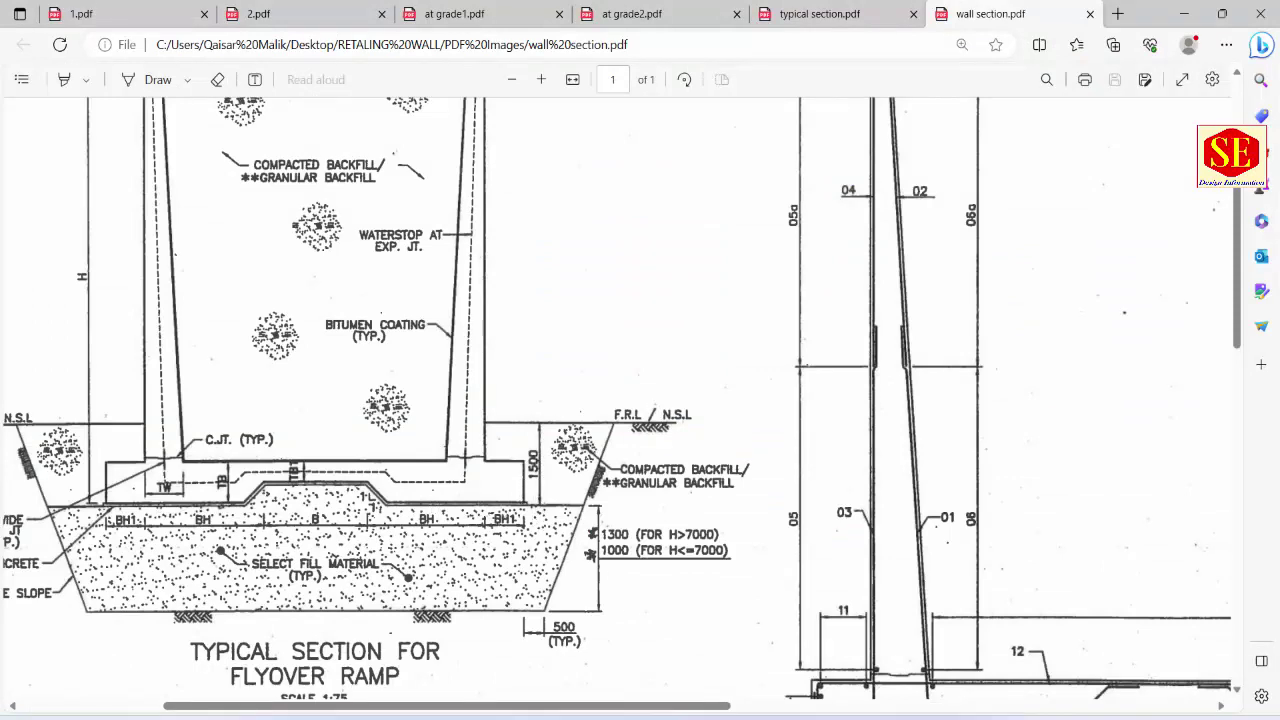
pyautogui.click(788, 719)
pyautogui.click(733, 662)
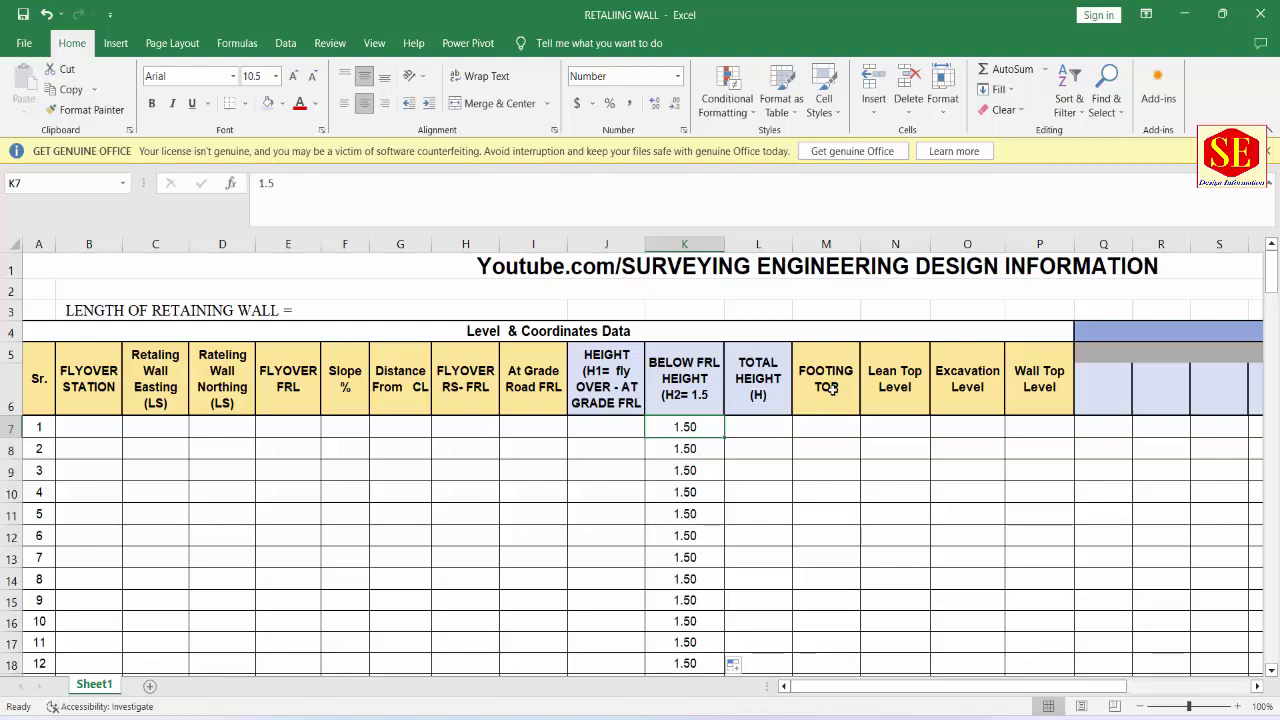
# Step: Append '= (H1+H2)' to the TOTAL HEIGHT header in L5
pyautogui.click(768, 426)
pyautogui.press('Up')
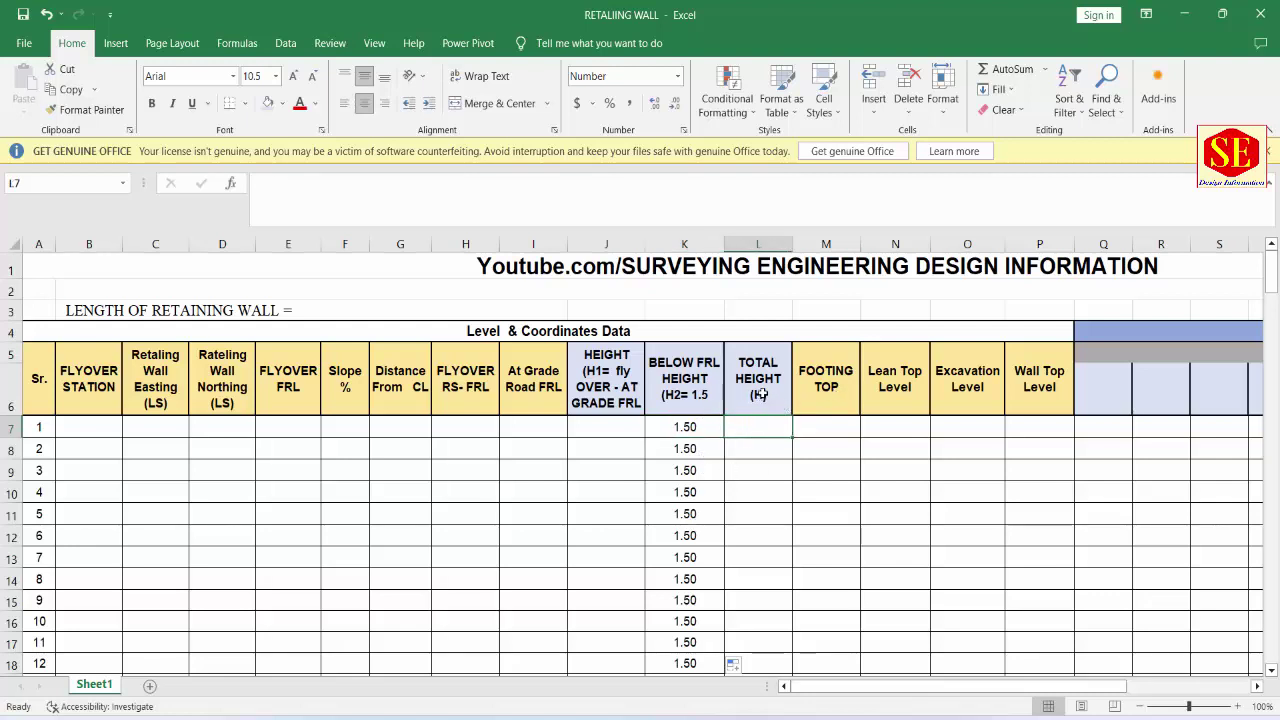
pyautogui.press('F2')
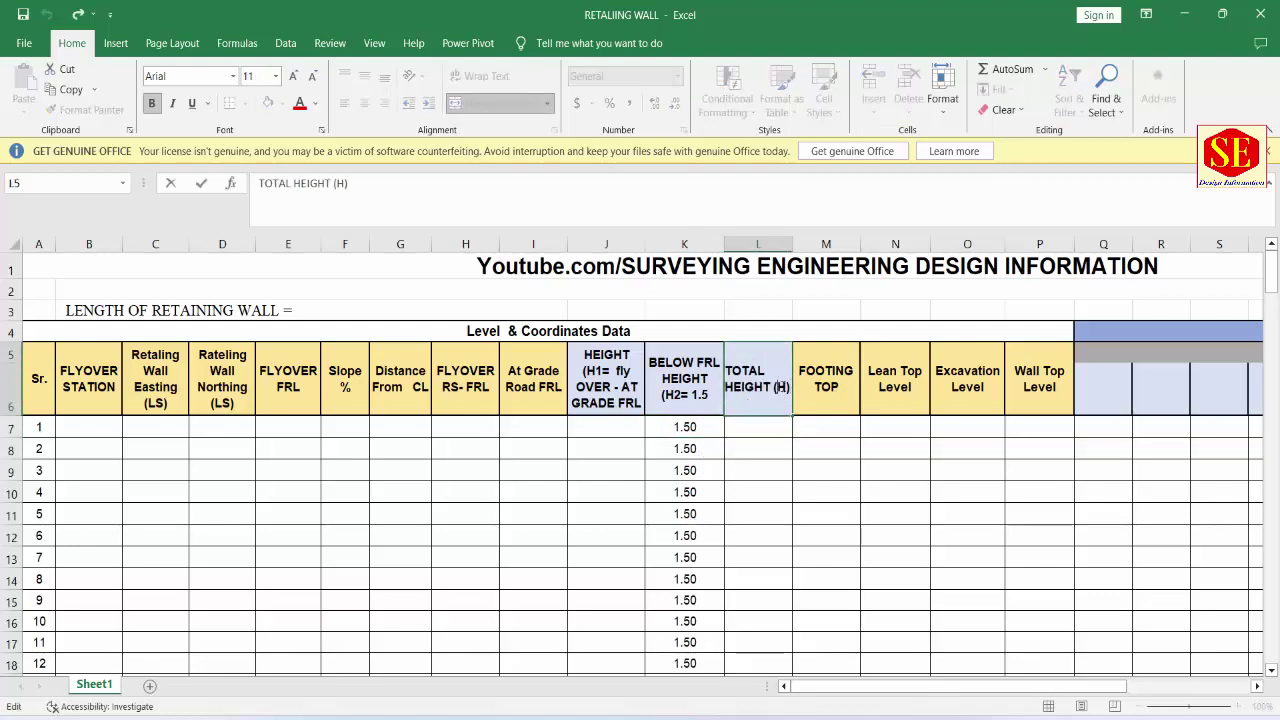
pyautogui.write('= (')
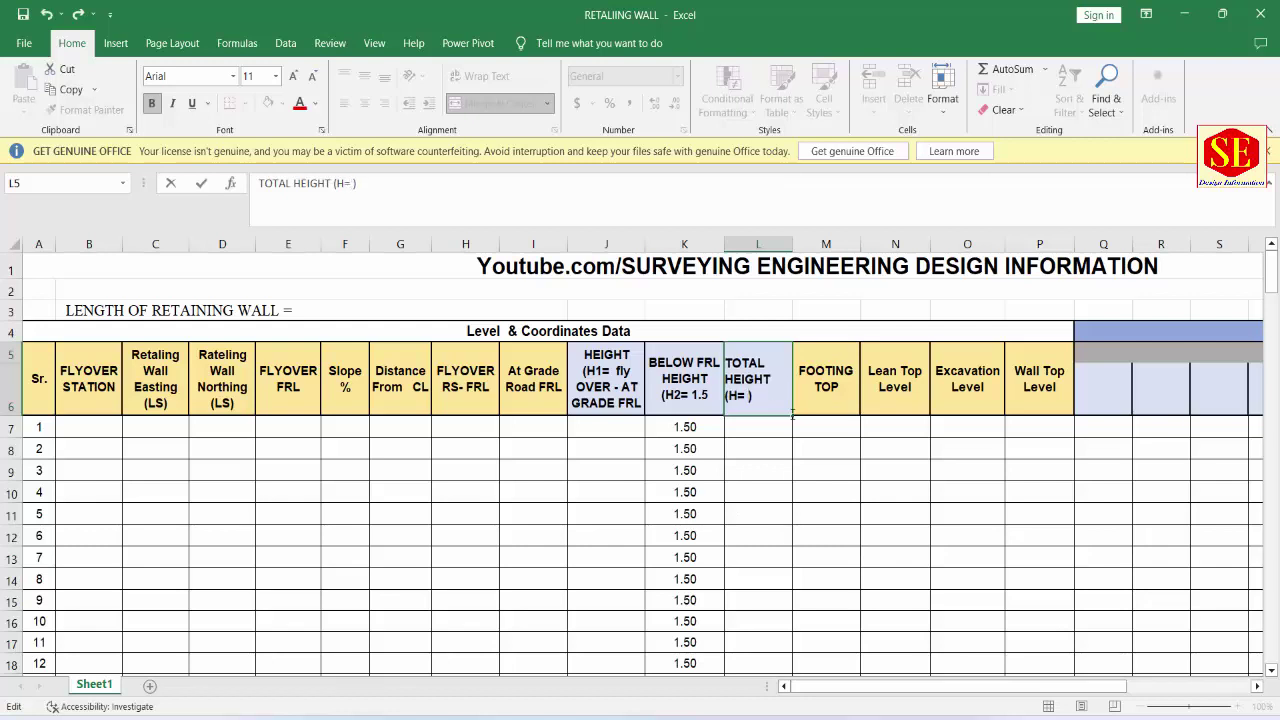
pyautogui.write('H1')
pyautogui.write('+H')
pyautogui.write('2')
pyautogui.click(757, 514)
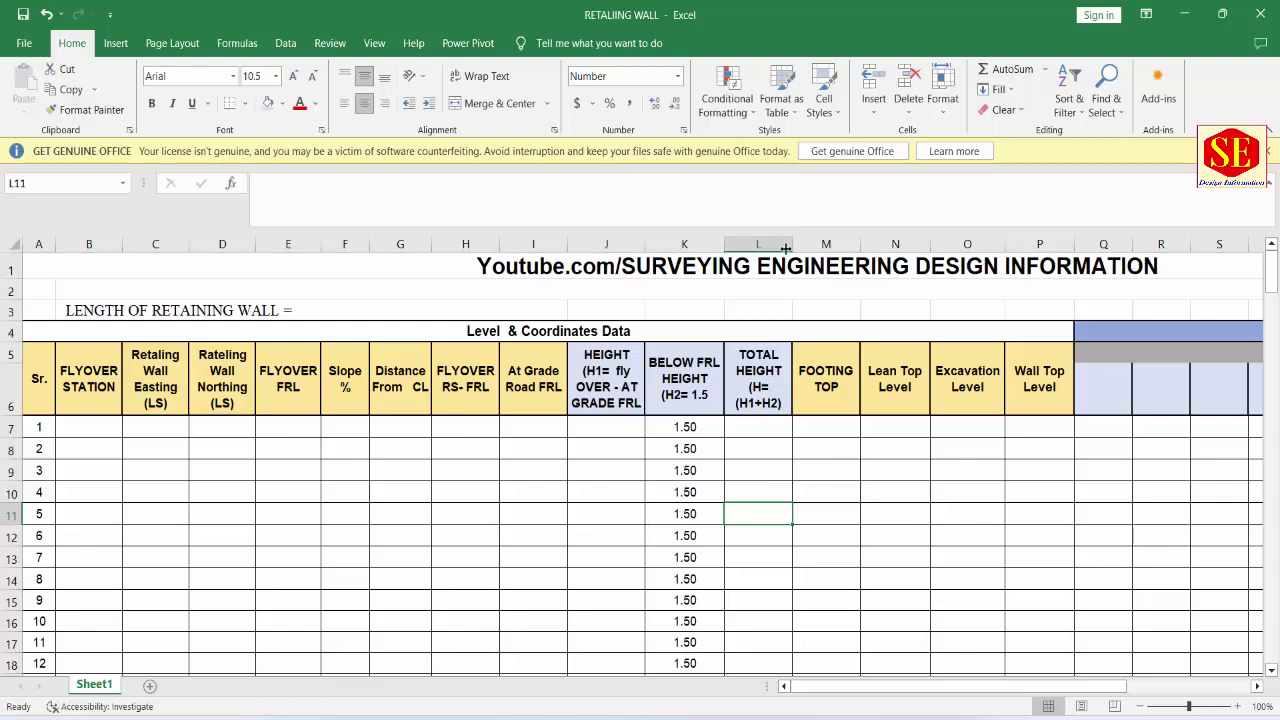
# Step: Widen column L and break the TOTAL HEIGHT header onto a new line after HEIGHT
pyautogui.moveTo(792, 244); pyautogui.dragTo(801, 244)
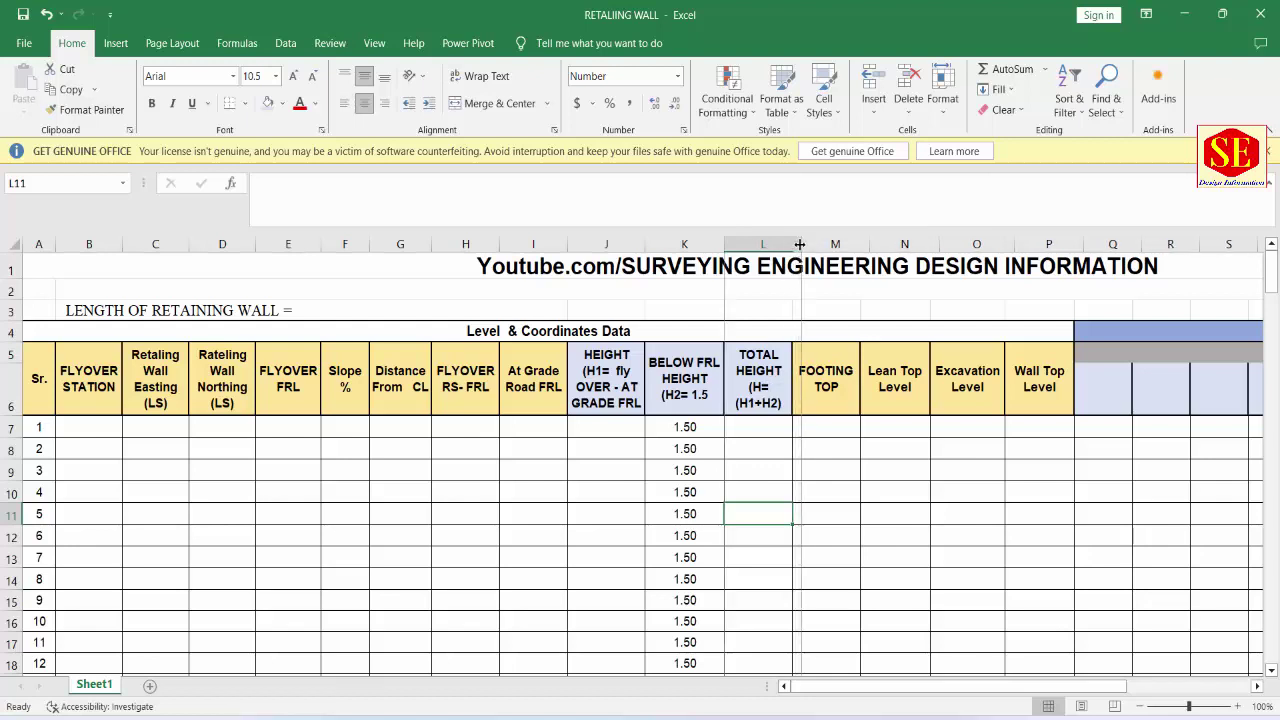
pyautogui.doubleClick(772, 382)
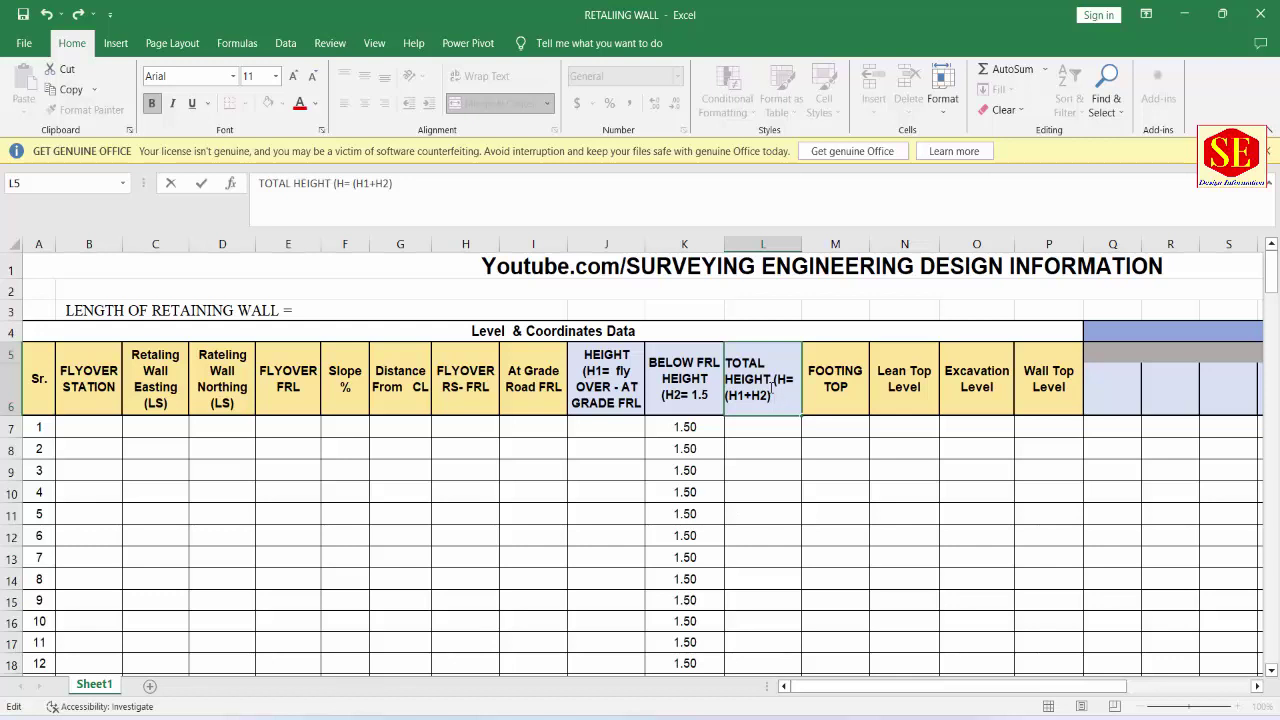
pyautogui.hotkey('alt', 'Return')
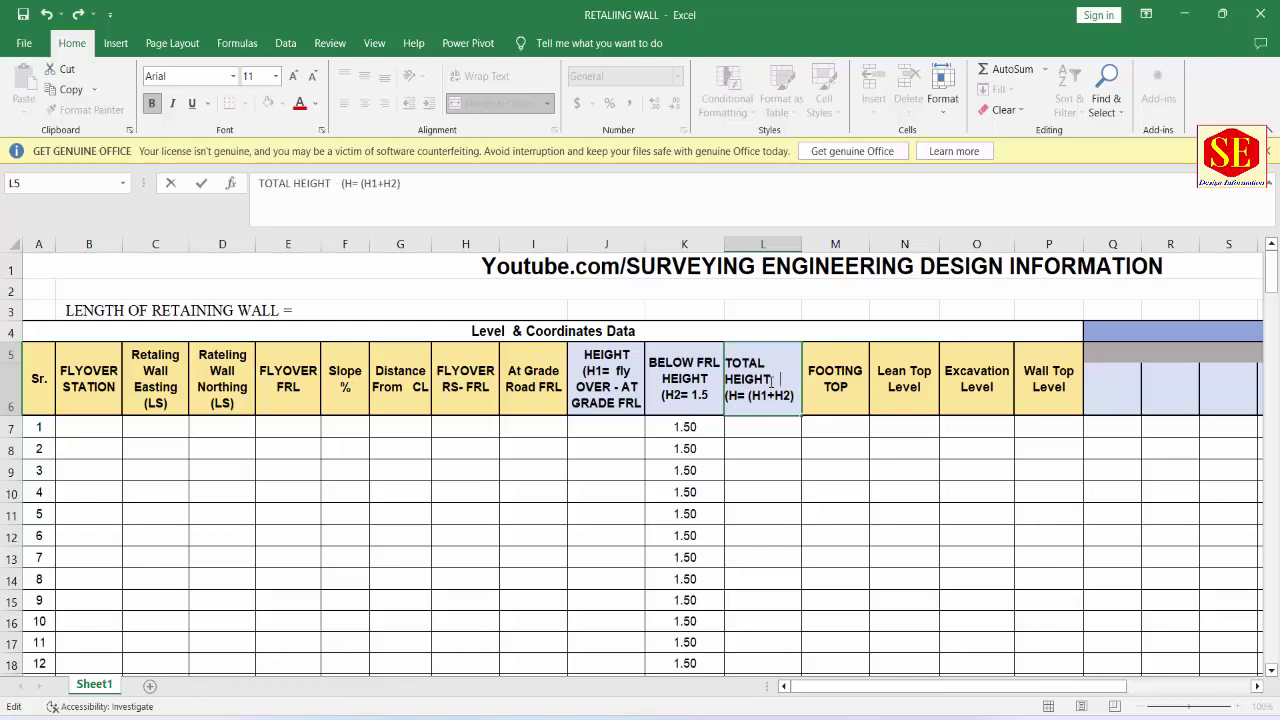
pyautogui.click(762, 490)
pyautogui.moveTo(759, 430); pyautogui.dragTo(762, 600)
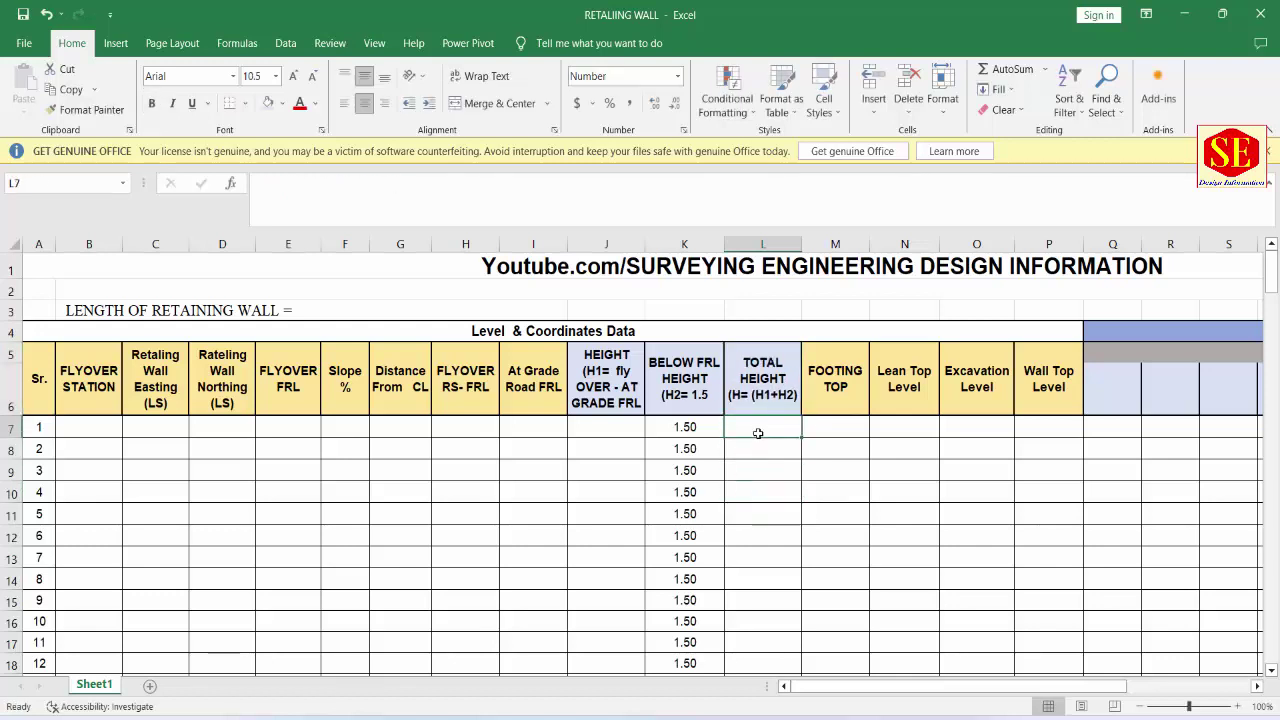
pyautogui.click(769, 422)
pyautogui.click(692, 712)
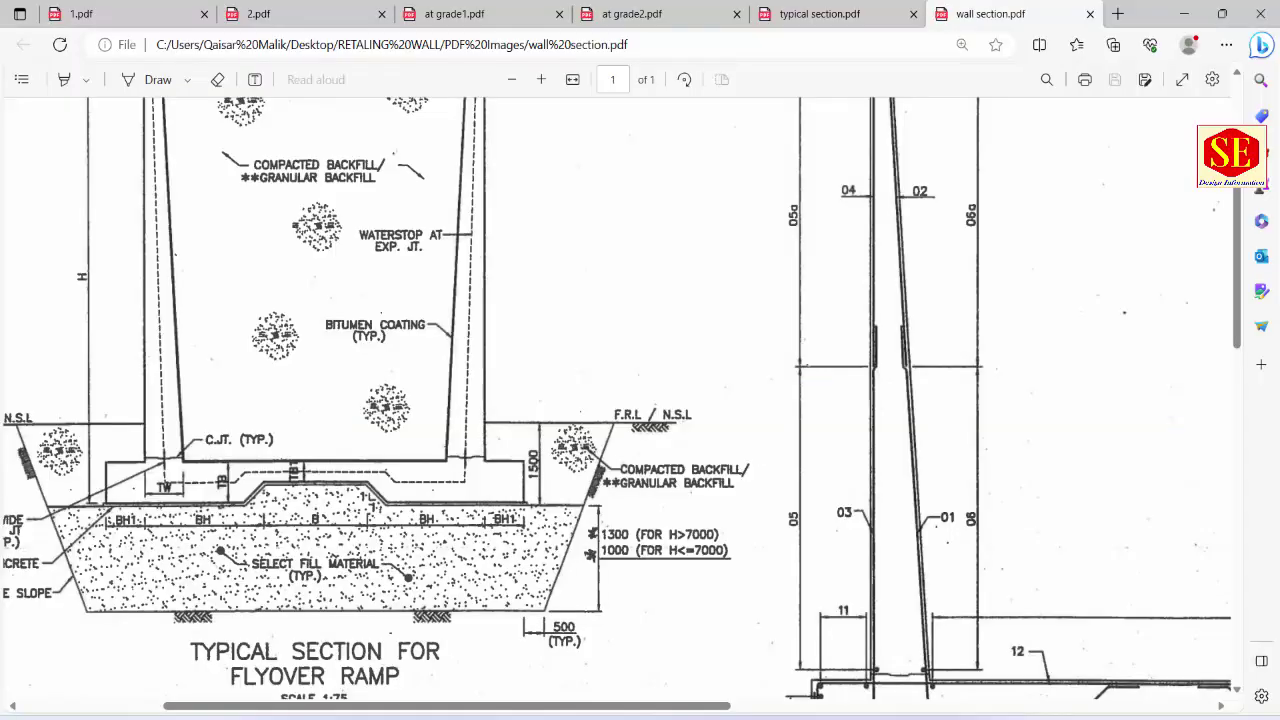
pyautogui.moveTo(692, 712); pyautogui.dragTo(565, 712)
pyautogui.scroll(3, 372, 302)
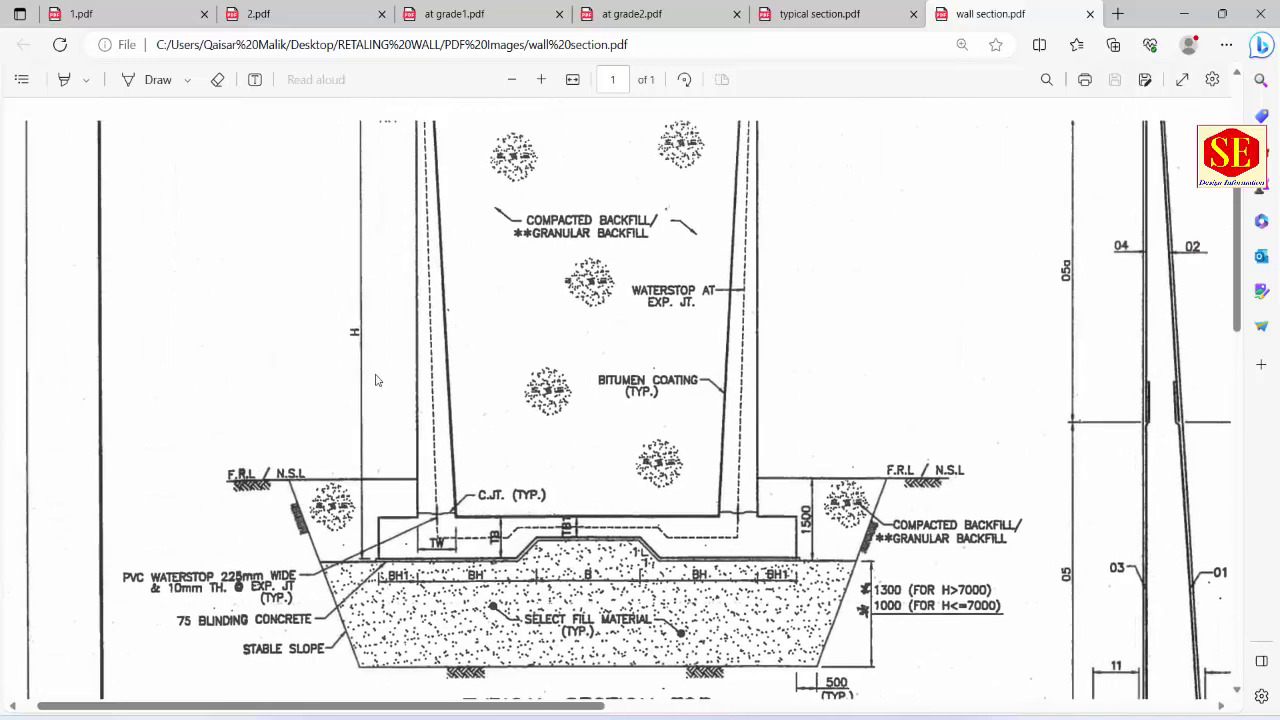
pyautogui.scroll(-2, 372, 473)
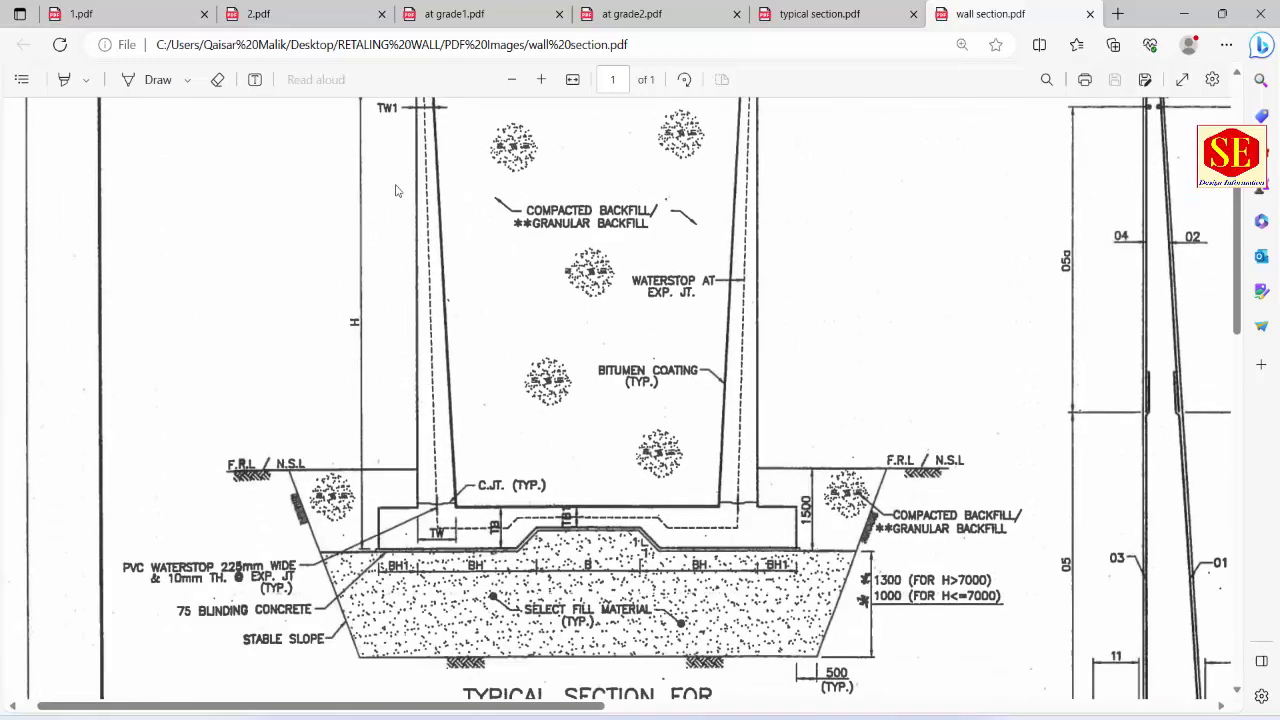
pyautogui.scroll(1, 409, 213)
pyautogui.scroll(-1, 368, 192)
pyautogui.keyDown('ctrl'); pyautogui.scroll(-3, 465, 340); pyautogui.keyUp('ctrl')
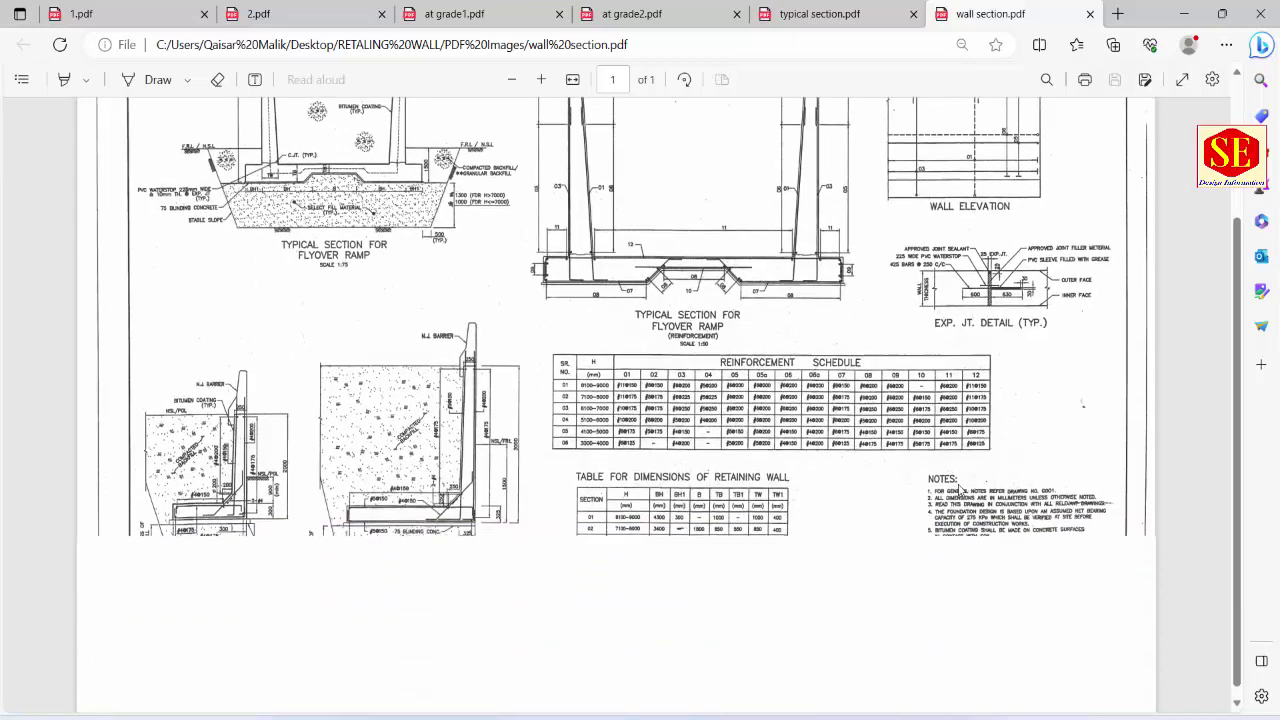
pyautogui.keyDown('ctrl'); pyautogui.scroll(3, 397, 512); pyautogui.keyUp('ctrl')
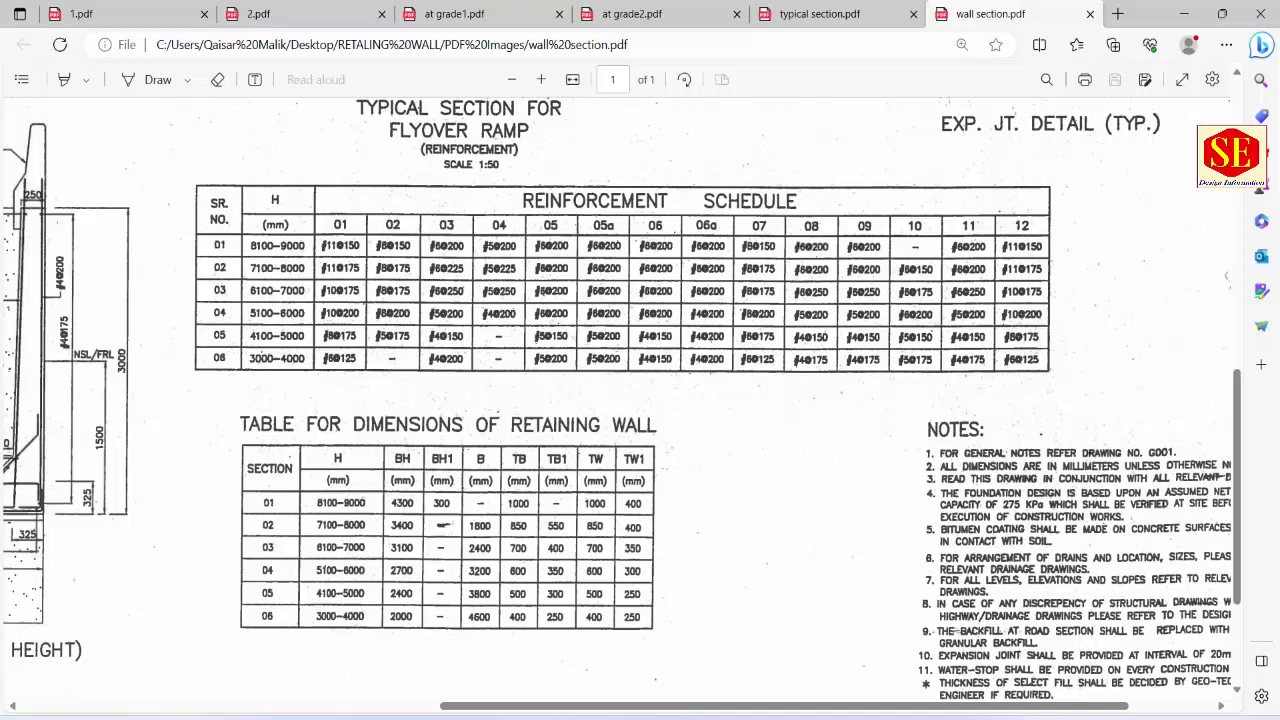
pyautogui.click(772, 590)
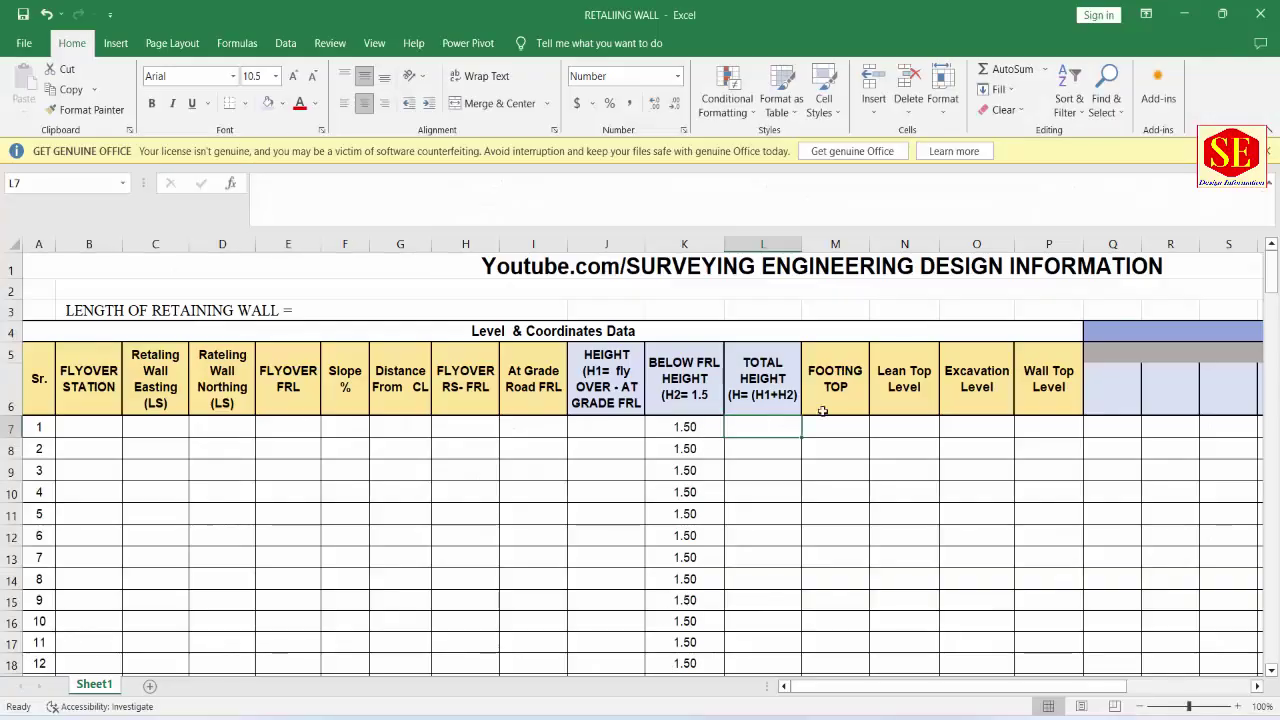
# Step: Review the level headers, scroll right to DIMENSIONS, and restore down the Excel window
pyautogui.moveTo(777, 420); pyautogui.dragTo(780, 600)
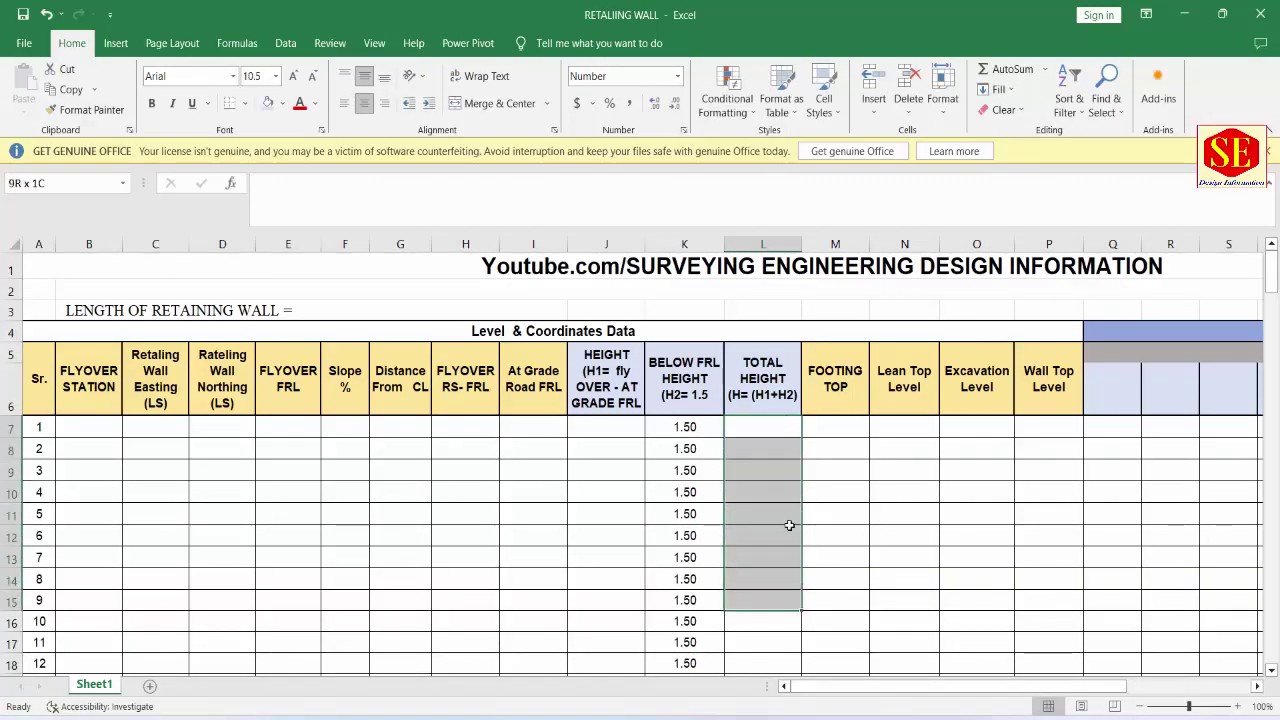
pyautogui.click(845, 400)
pyautogui.click(892, 391)
pyautogui.click(975, 391)
pyautogui.click(1033, 391)
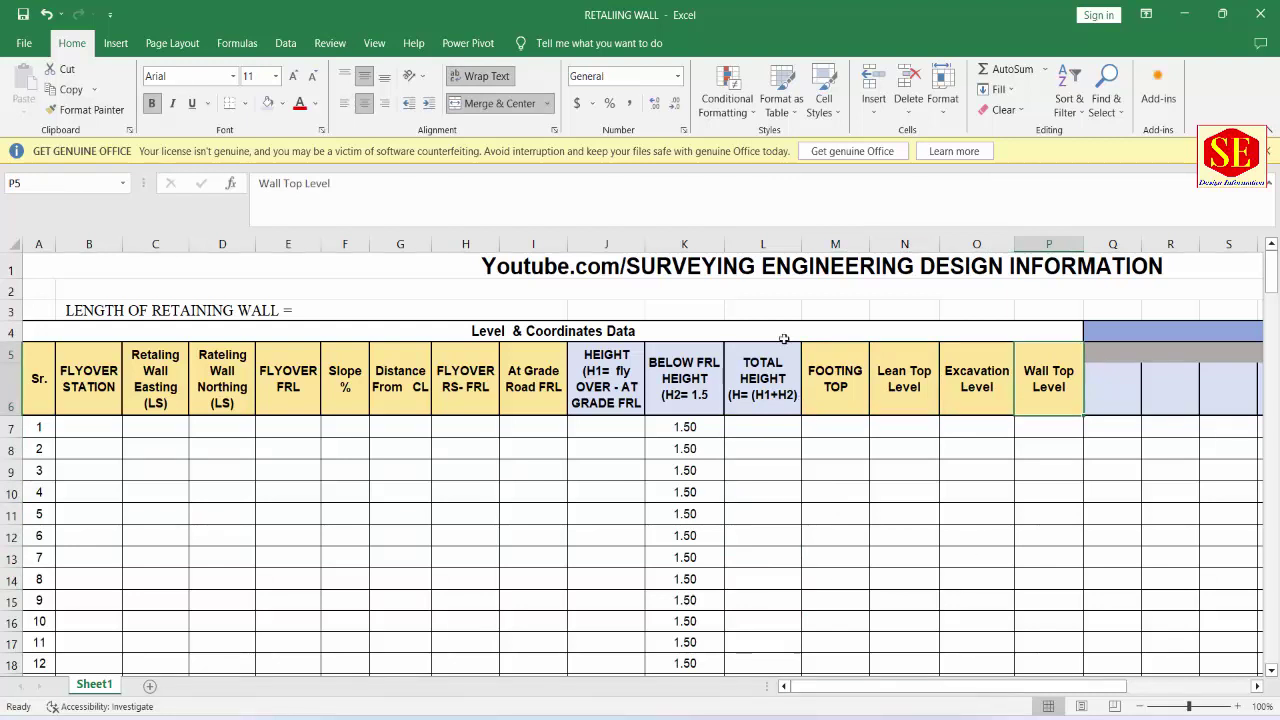
pyautogui.click(548, 336)
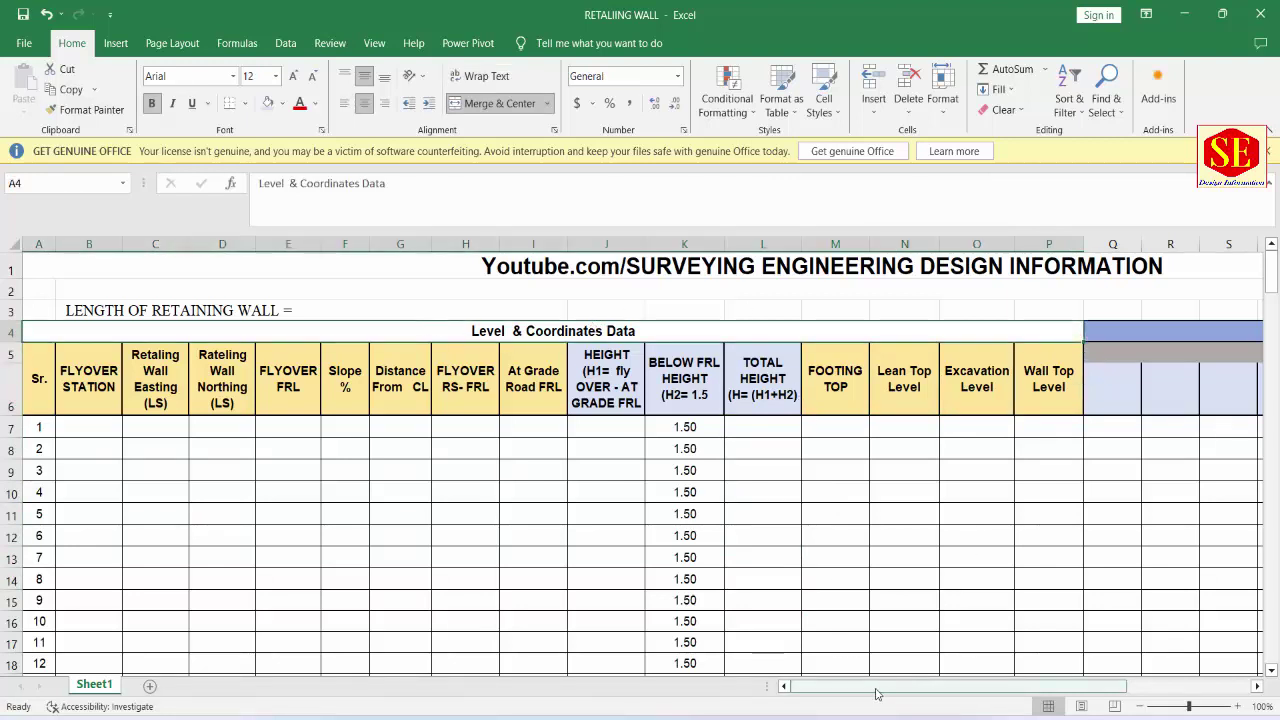
pyautogui.moveTo(885, 686); pyautogui.dragTo(1011, 686)
pyautogui.click(964, 334)
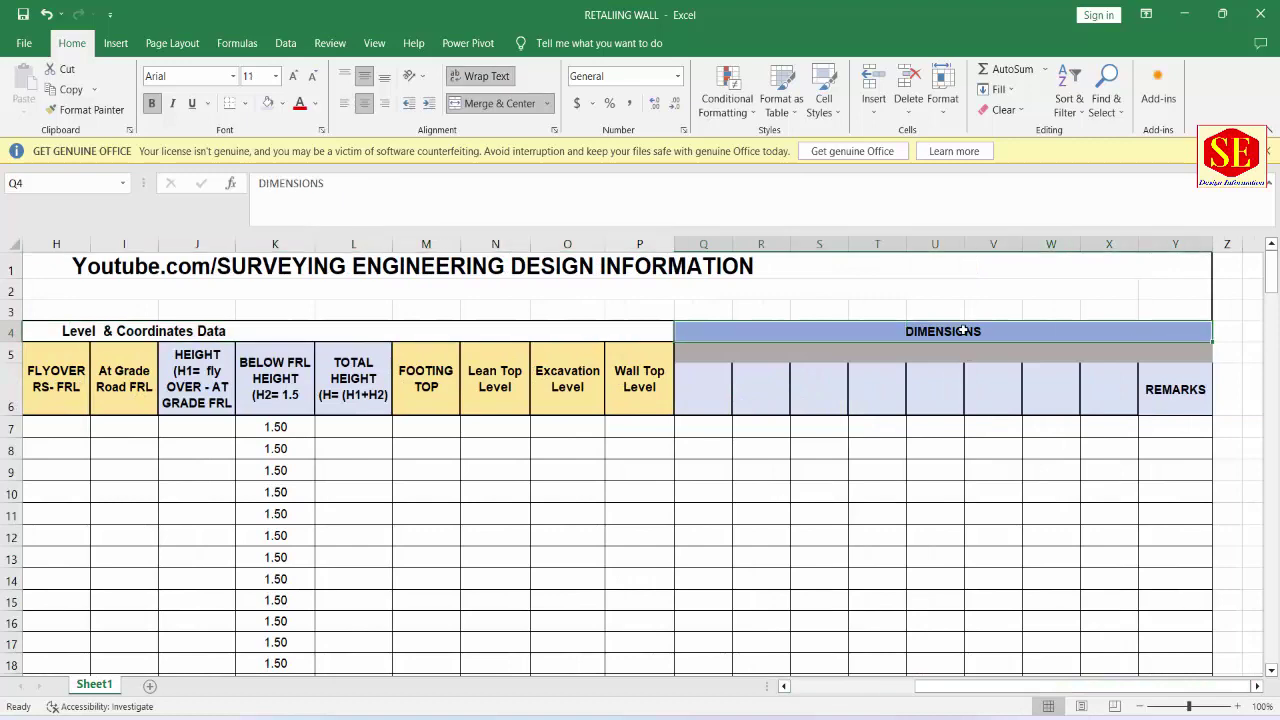
pyautogui.click(1222, 14)
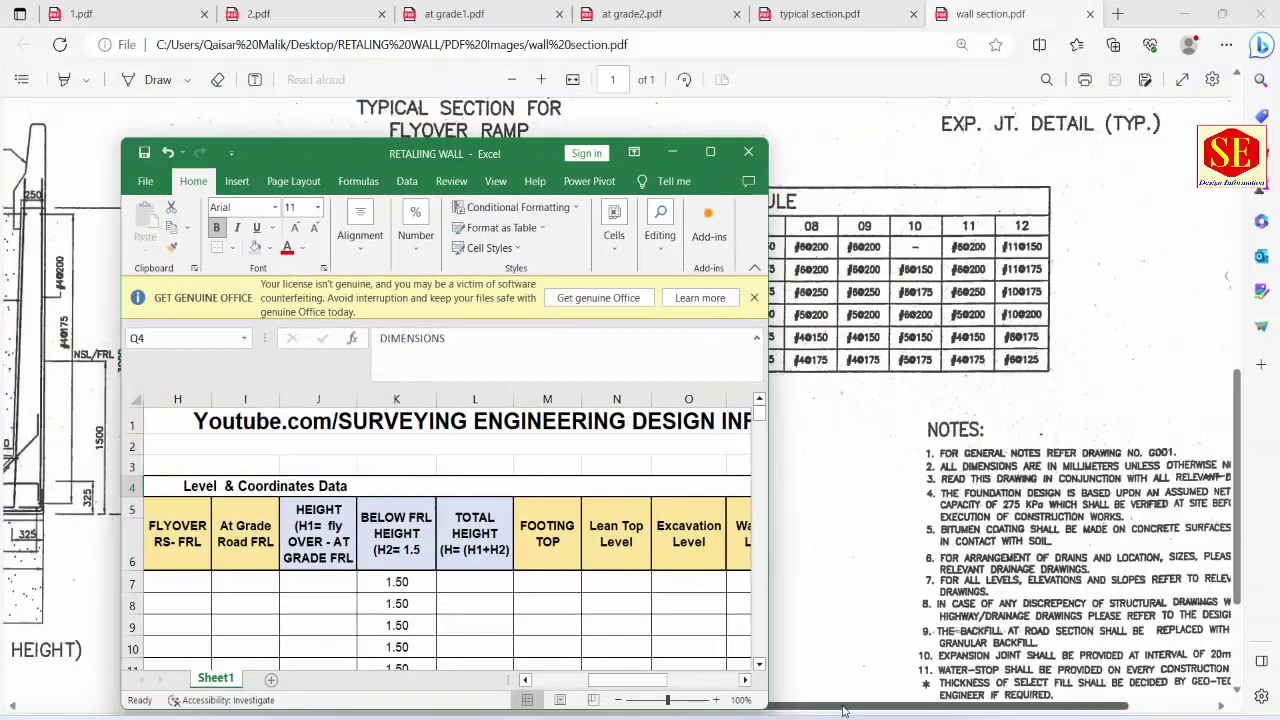
# Step: Bring the RETAILING WALL workbook back in front and reposition its window
pyautogui.moveTo(780, 709)
pyautogui.mouseDown()
pyautogui.moveTo(845, 709)
pyautogui.moveTo(474, 709)
pyautogui.mouseUp()
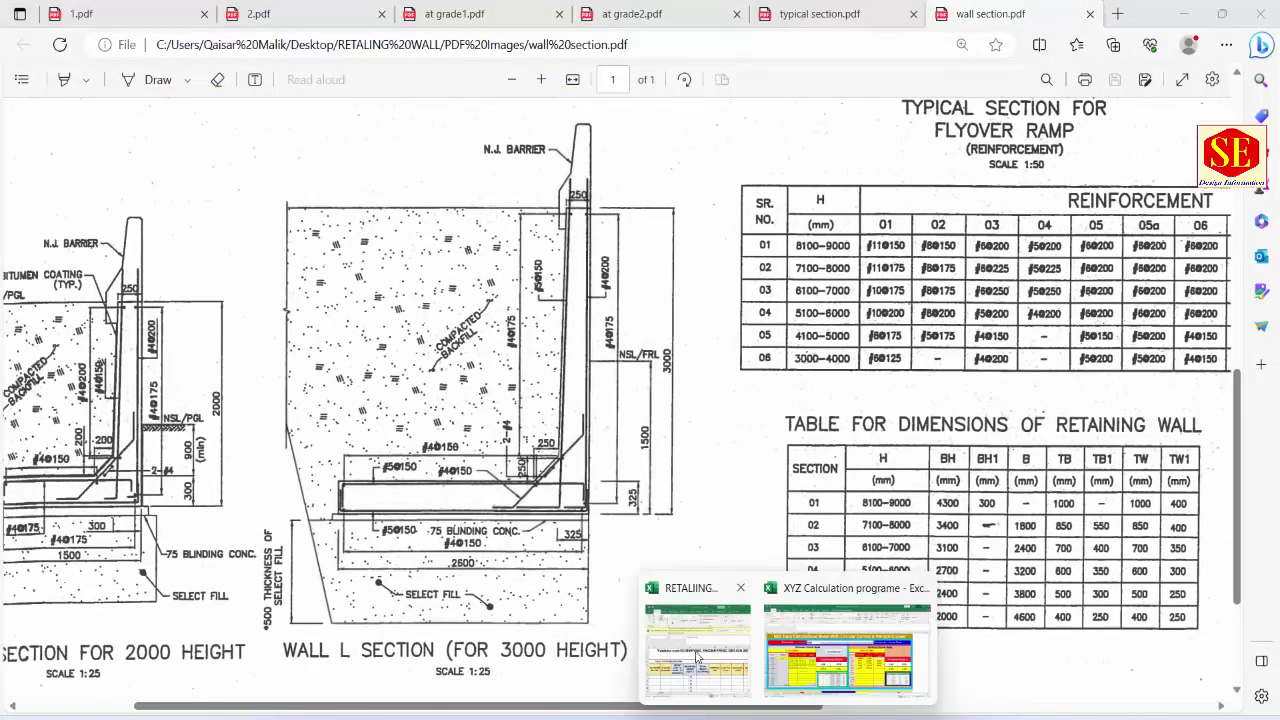
pyautogui.click(693, 650)
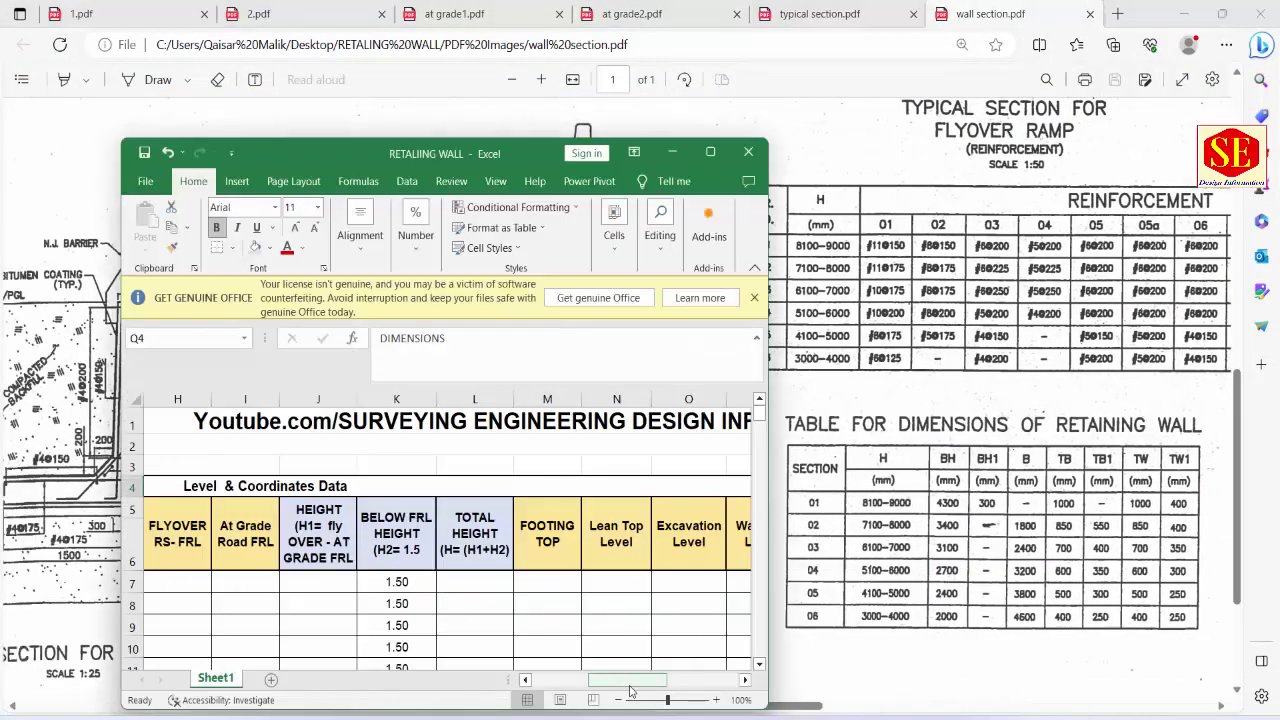
pyautogui.moveTo(632, 680); pyautogui.dragTo(693, 692)
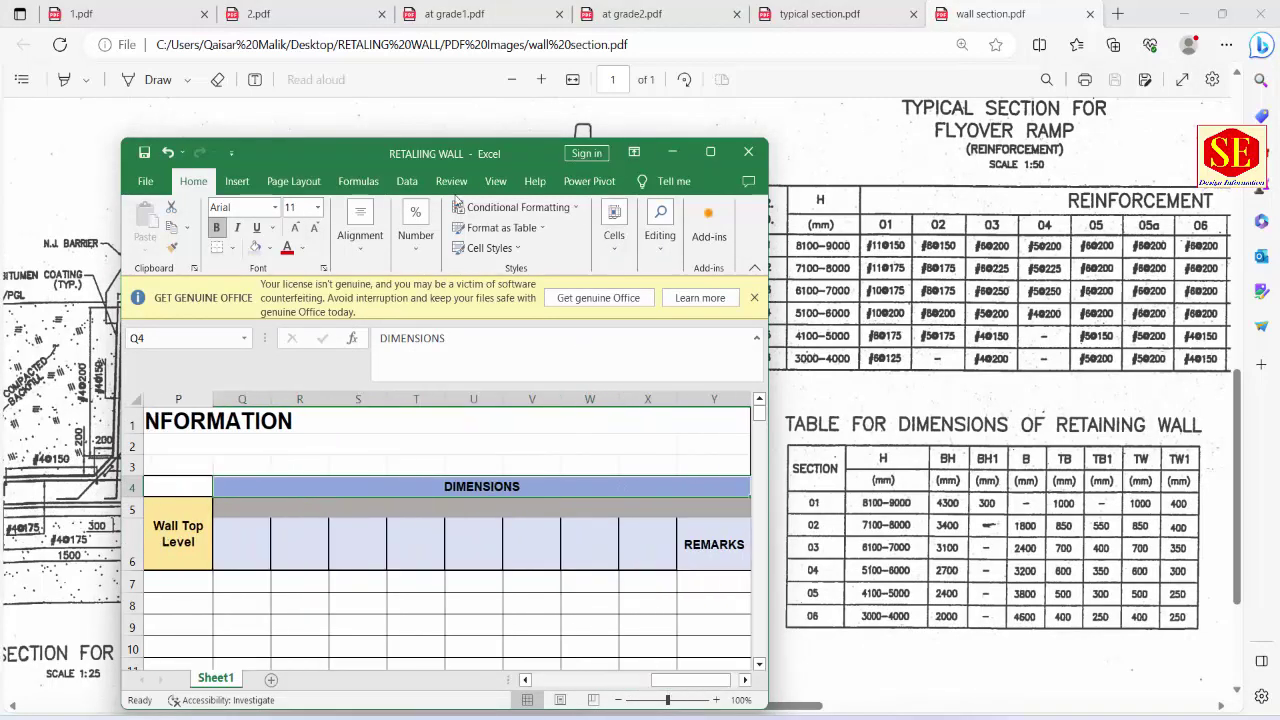
pyautogui.moveTo(372, 154); pyautogui.dragTo(342, 121)
# Step: Enter dimension headers H, BH, BH1 and B in row 6
pyautogui.click(212, 518)
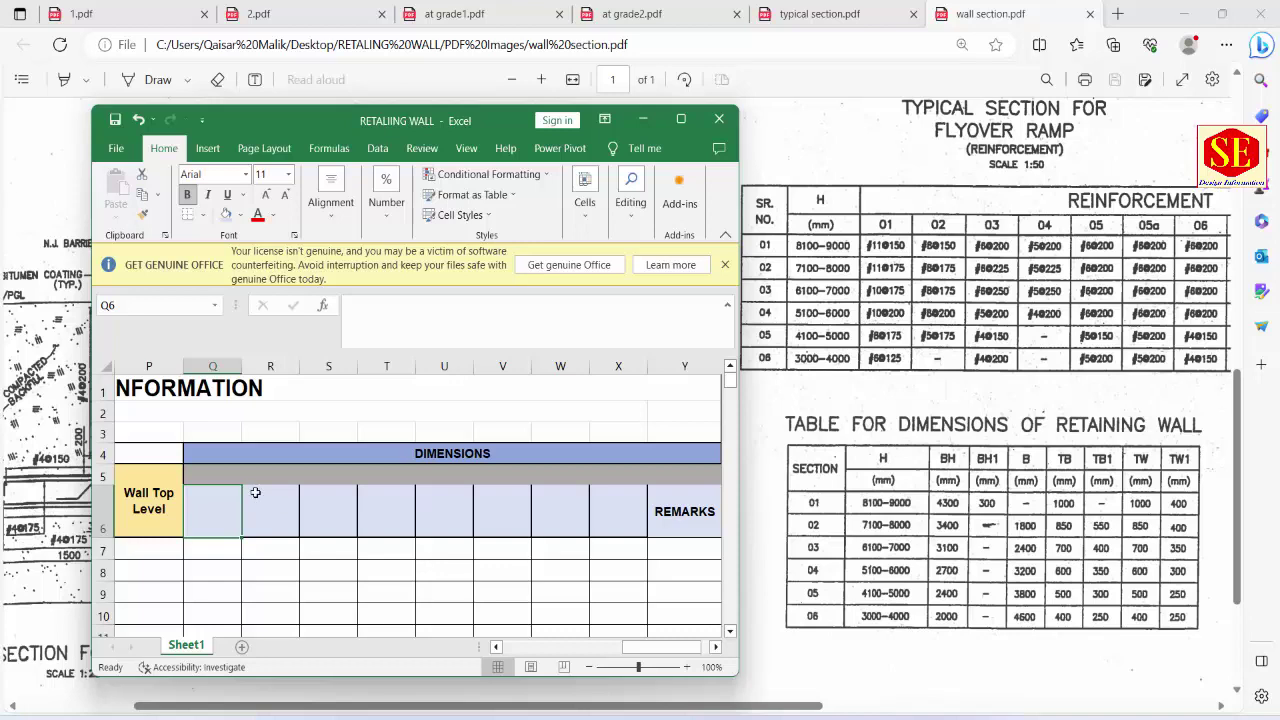
pyautogui.write('H')
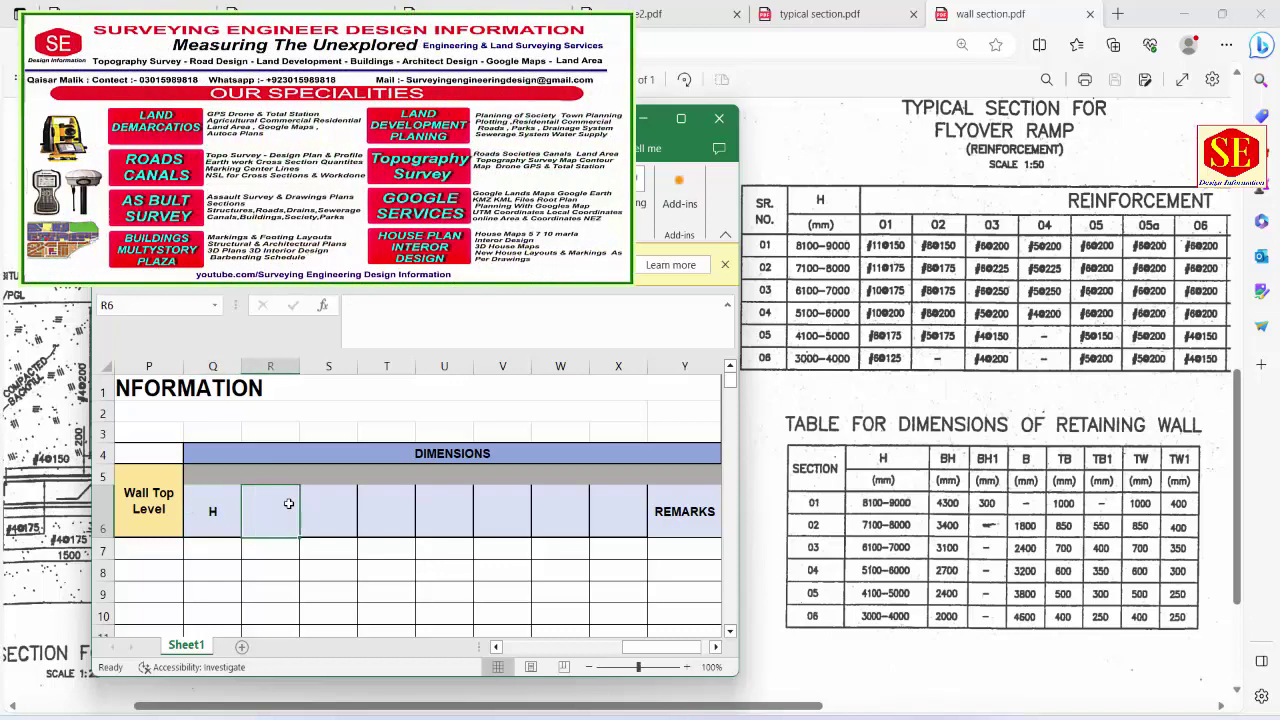
pyautogui.click(288, 504)
pyautogui.write('BH')
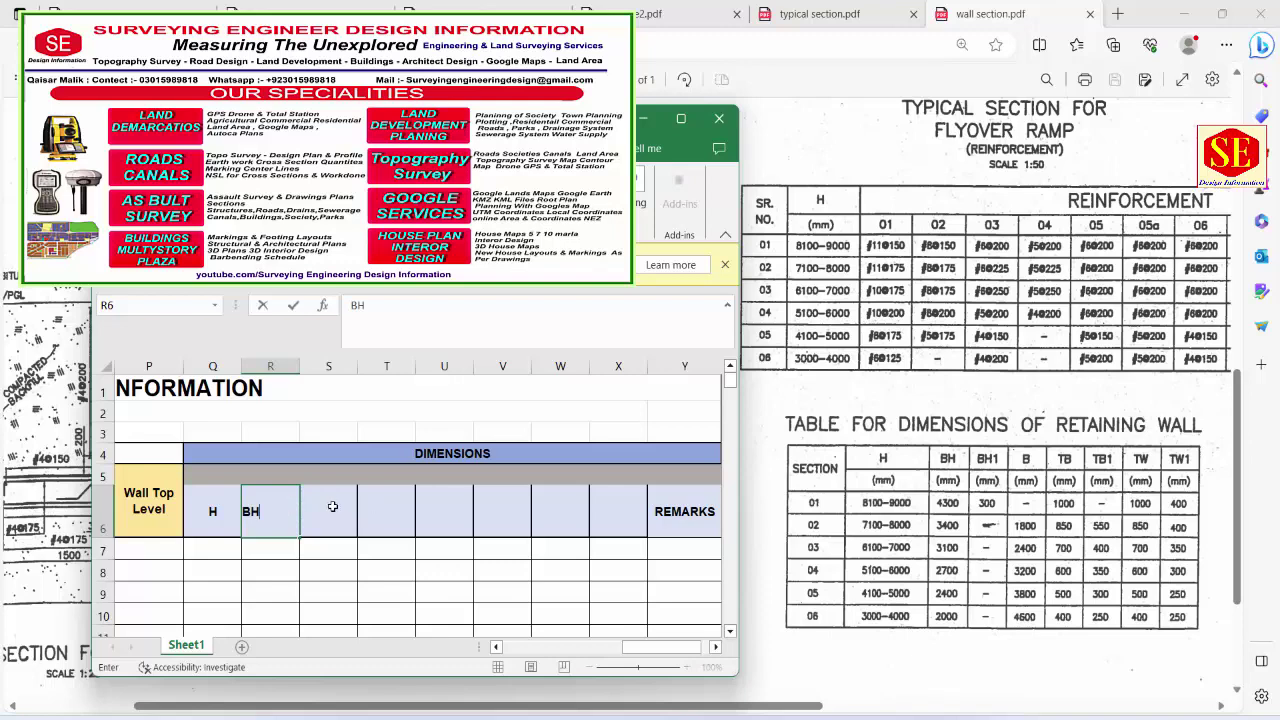
pyautogui.click(332, 507)
pyautogui.write('BH1')
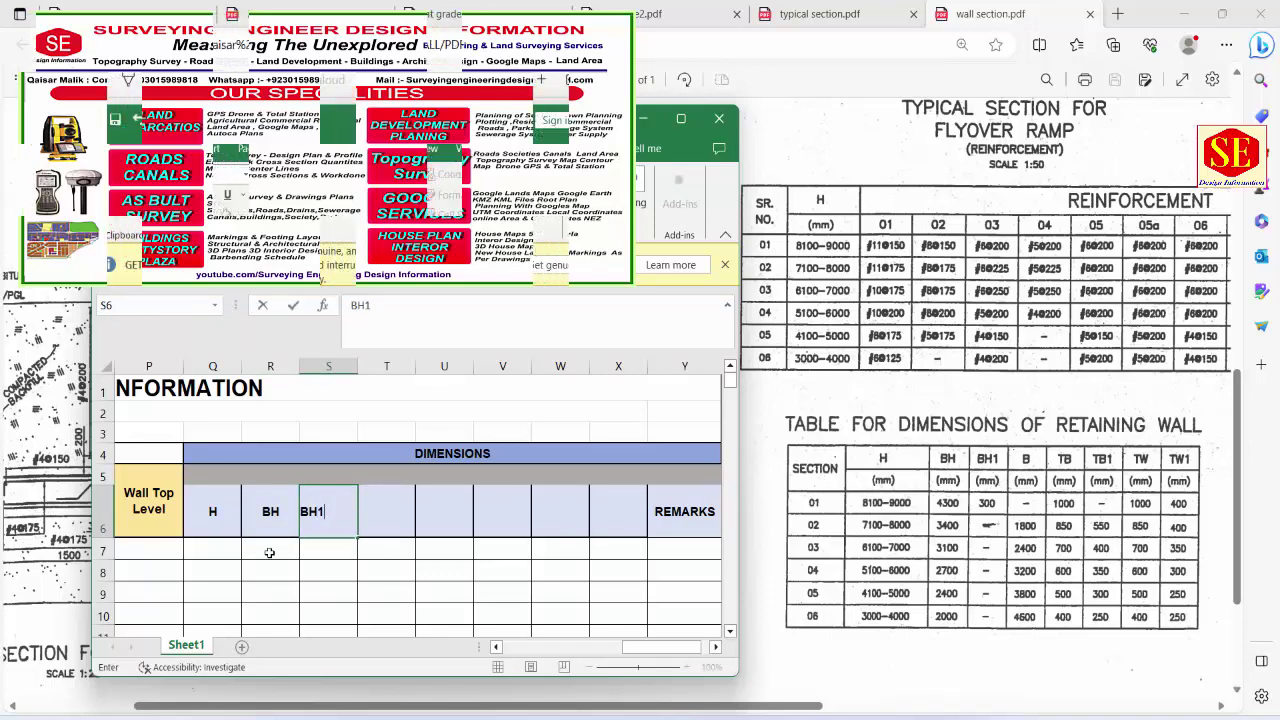
pyautogui.click(383, 503)
pyautogui.write('B')
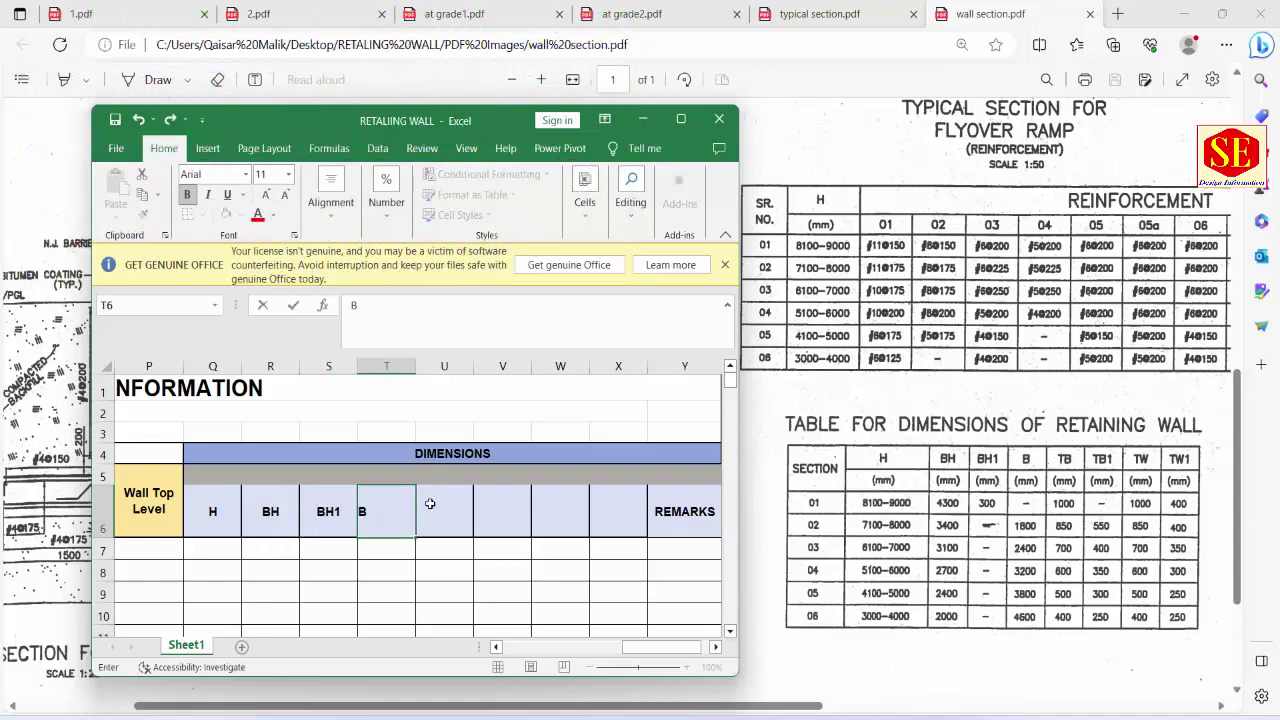
pyautogui.click(436, 510)
# Step: Add headers TB, TB1, TW and TW1, select the new header row, and maximize Excel
pyautogui.write('TB')
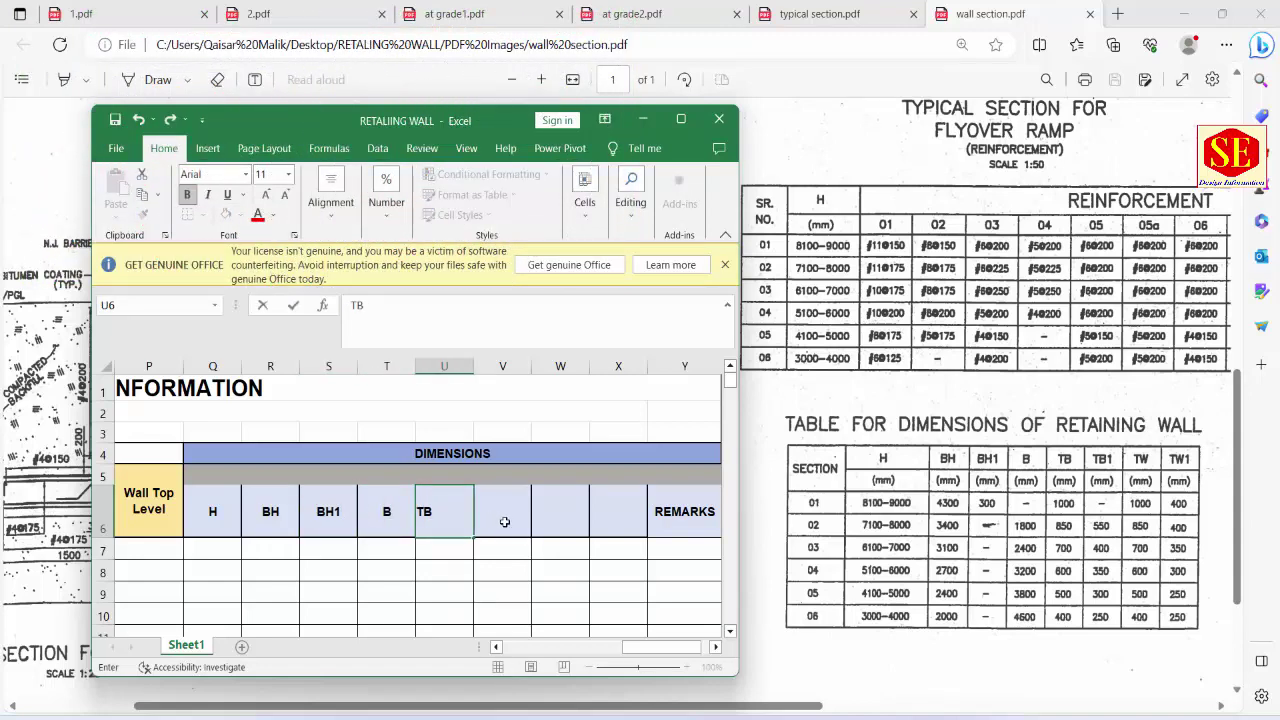
pyautogui.click(497, 520)
pyautogui.write('TB1')
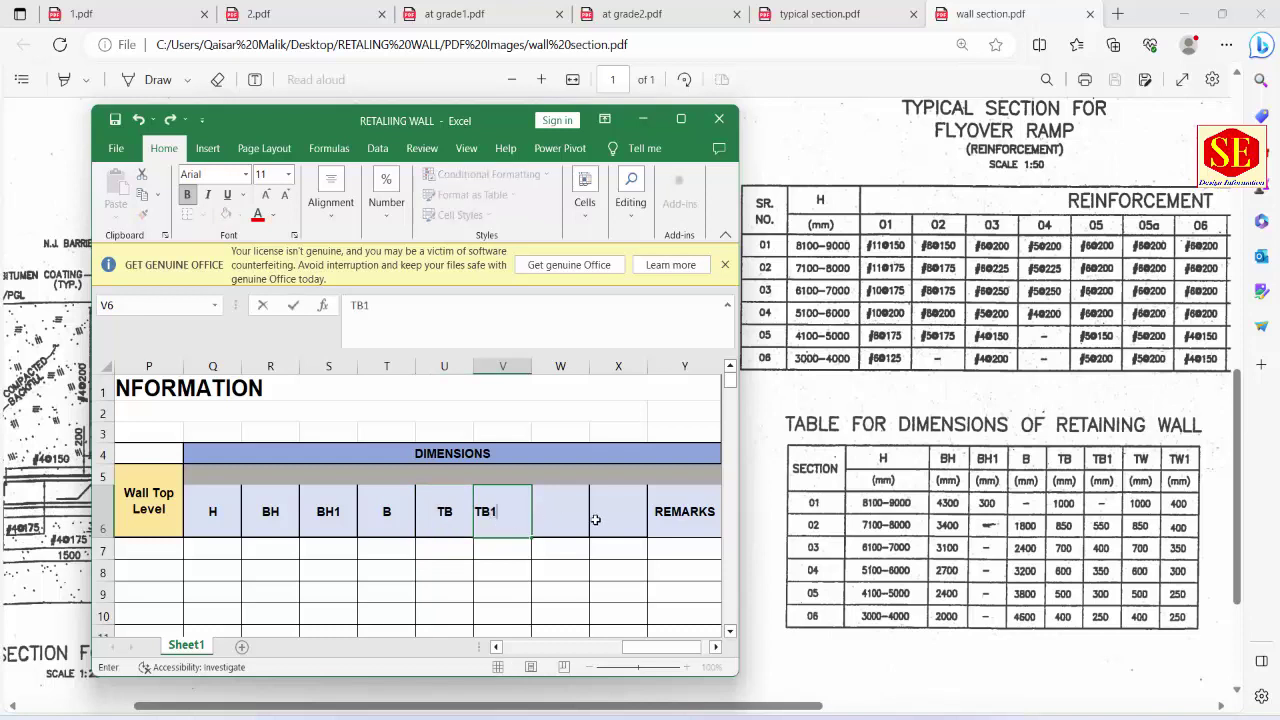
pyautogui.click(560, 517)
pyautogui.write('TW')
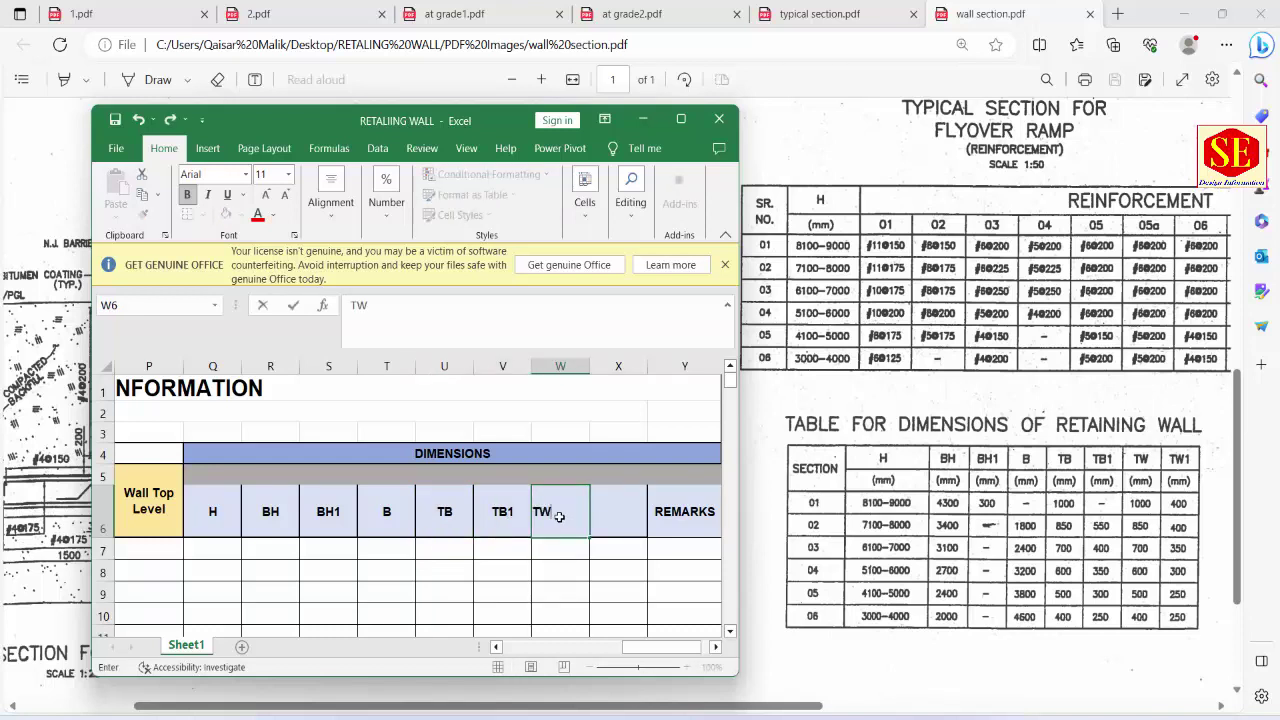
pyautogui.click(615, 531)
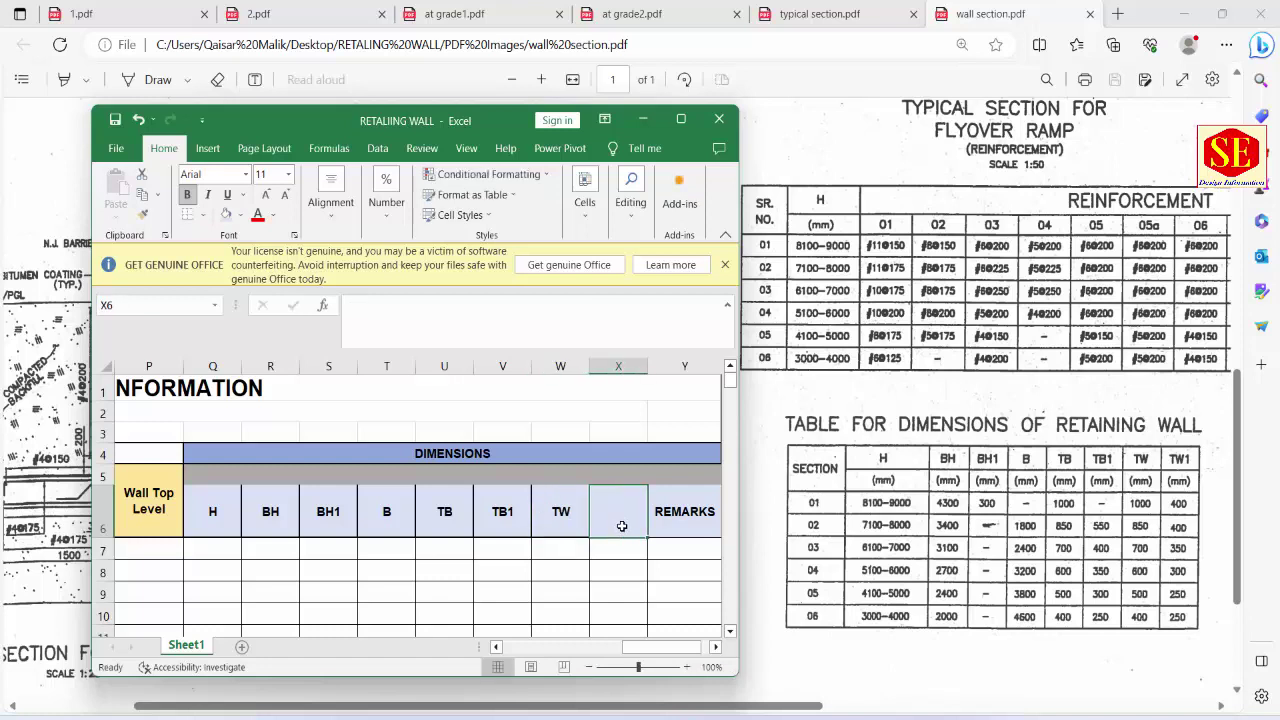
pyautogui.write('TW1')
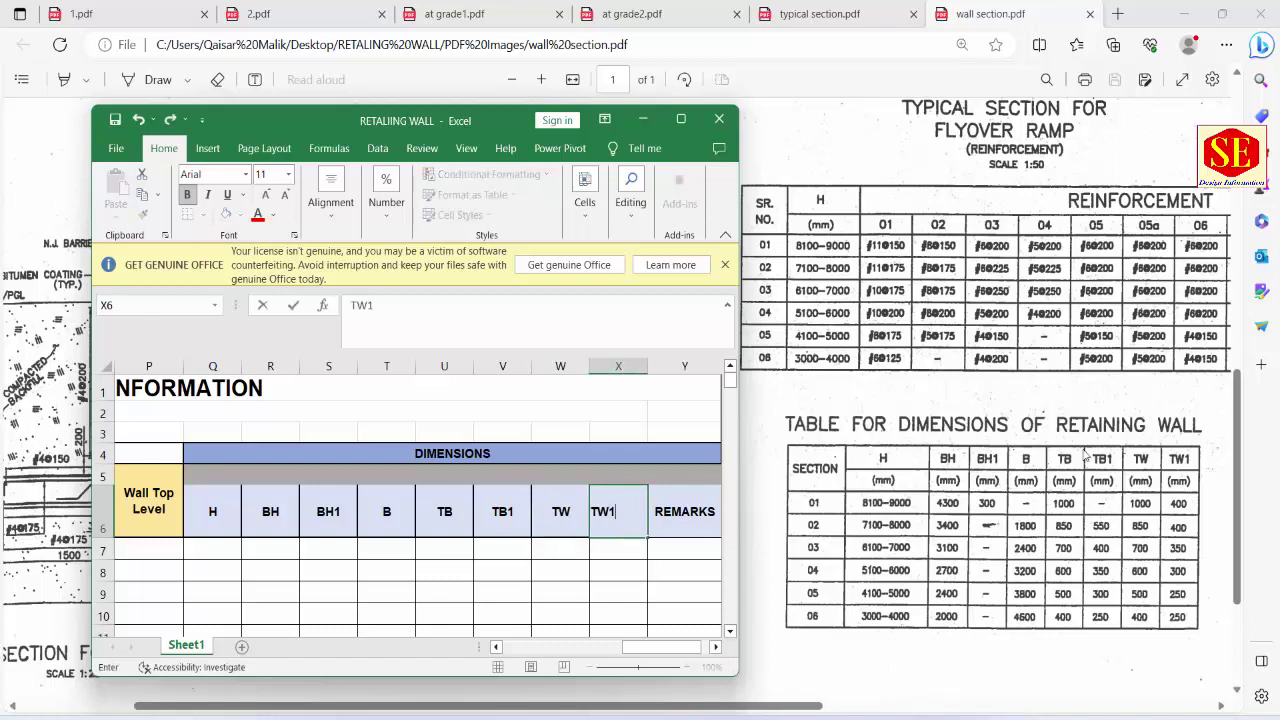
pyautogui.click(578, 571)
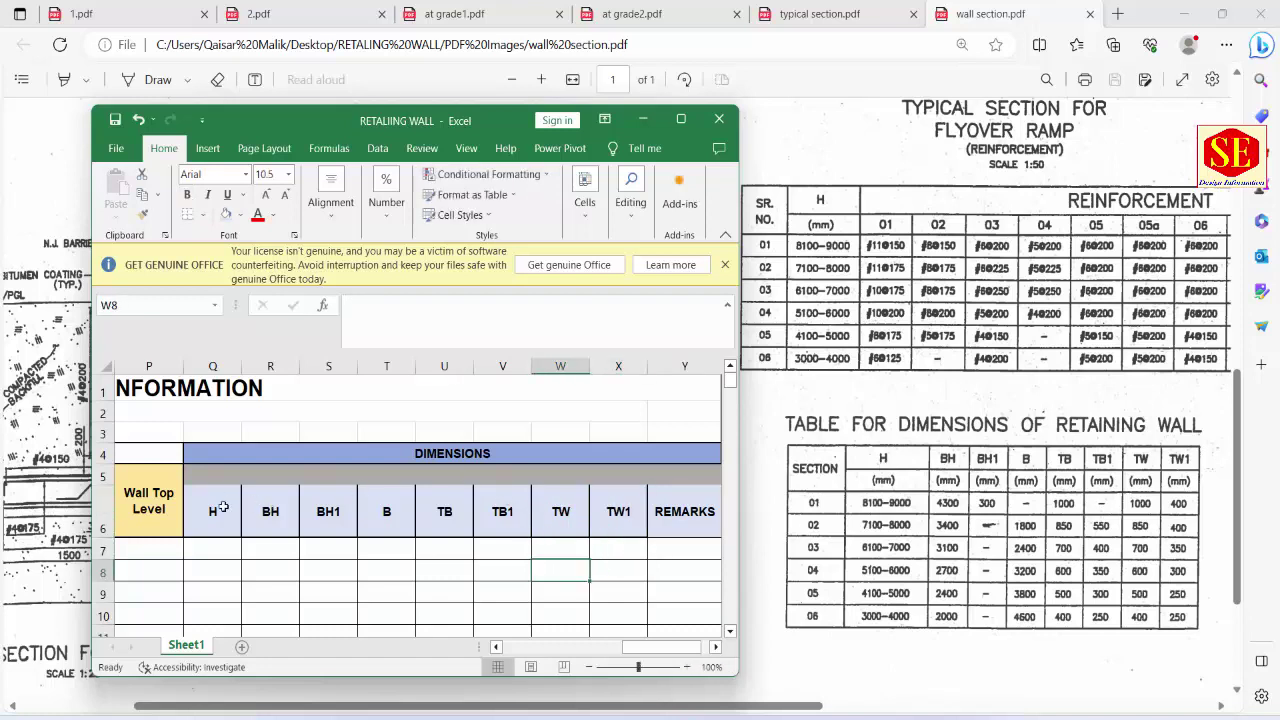
pyautogui.moveTo(223, 508); pyautogui.dragTo(592, 528)
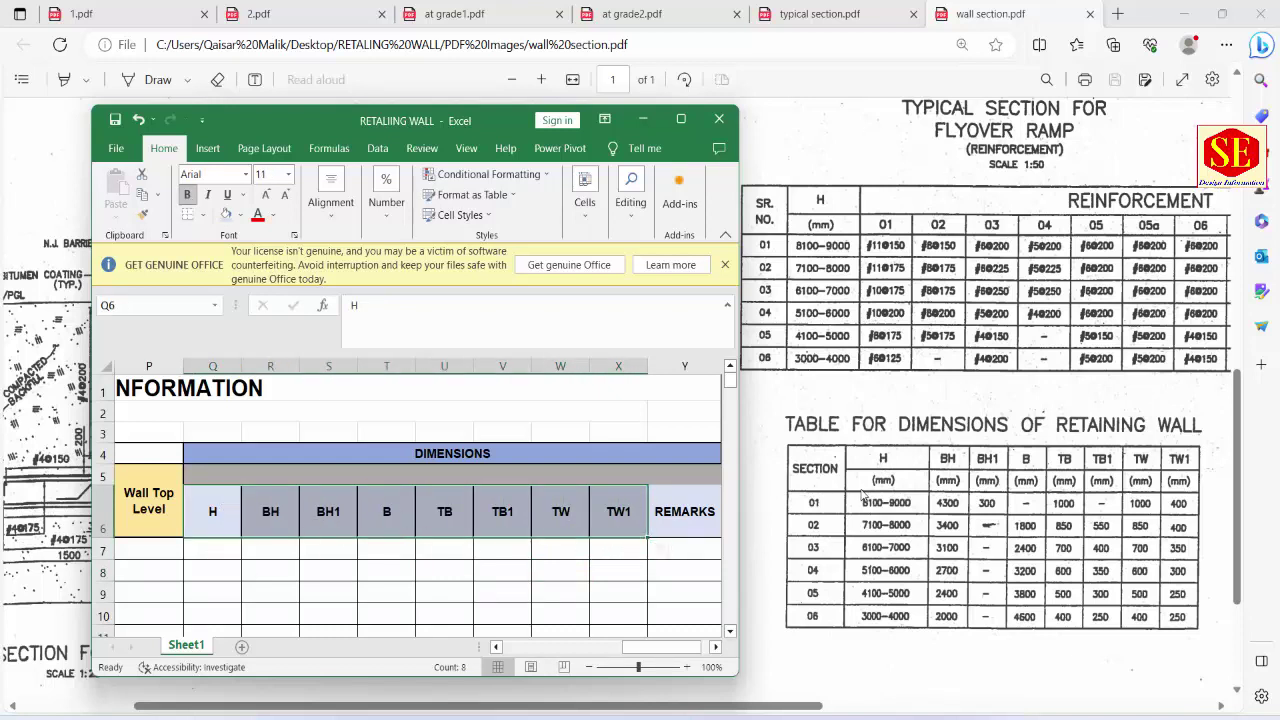
pyautogui.click(676, 118)
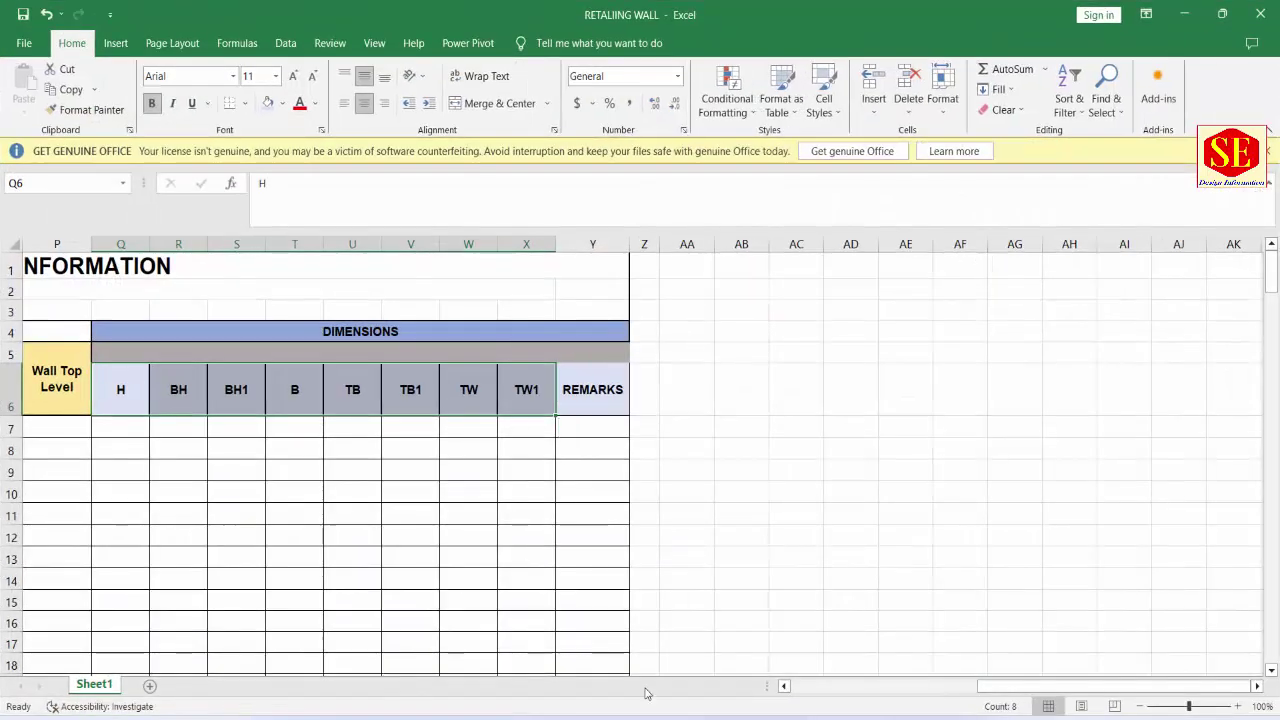
# Step: Scroll across and look over the retaining wall header row
pyautogui.click(494, 390)
pyautogui.moveTo(1036, 690)
pyautogui.moveTo(1036, 690); pyautogui.dragTo(820, 688)
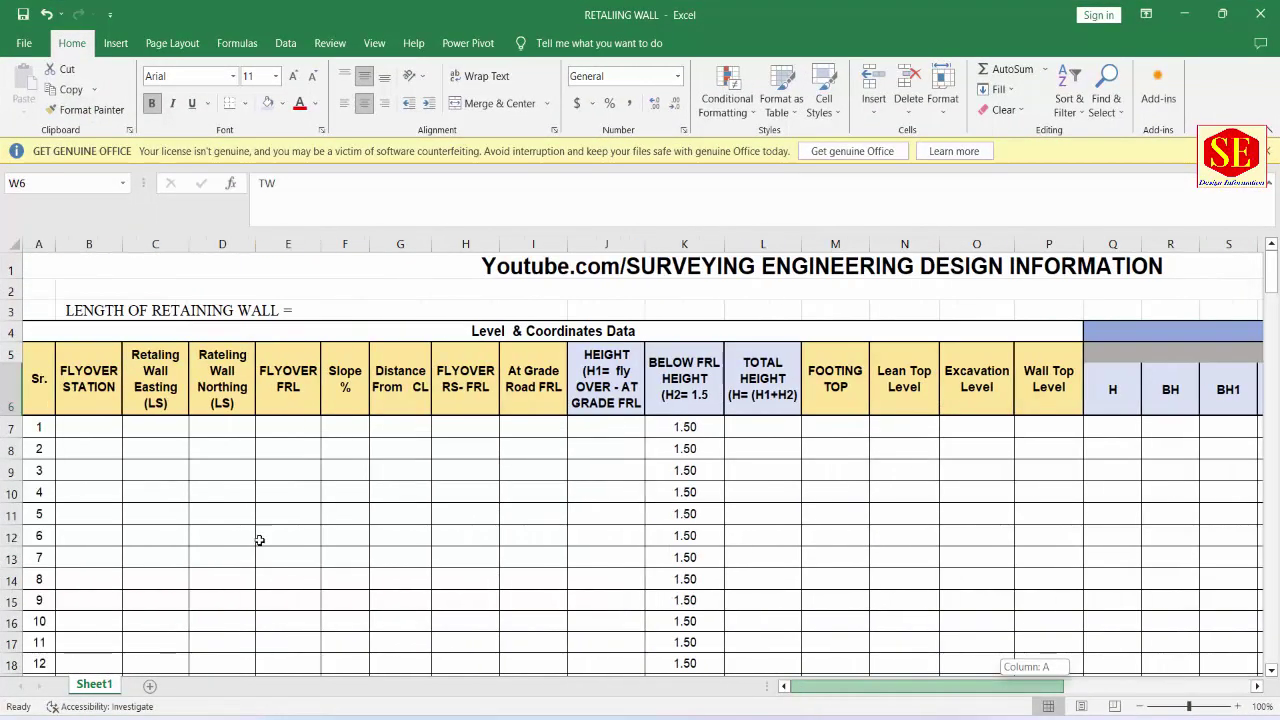
pyautogui.click(40, 378)
pyautogui.moveTo(217, 380); pyautogui.dragTo(1030, 392)
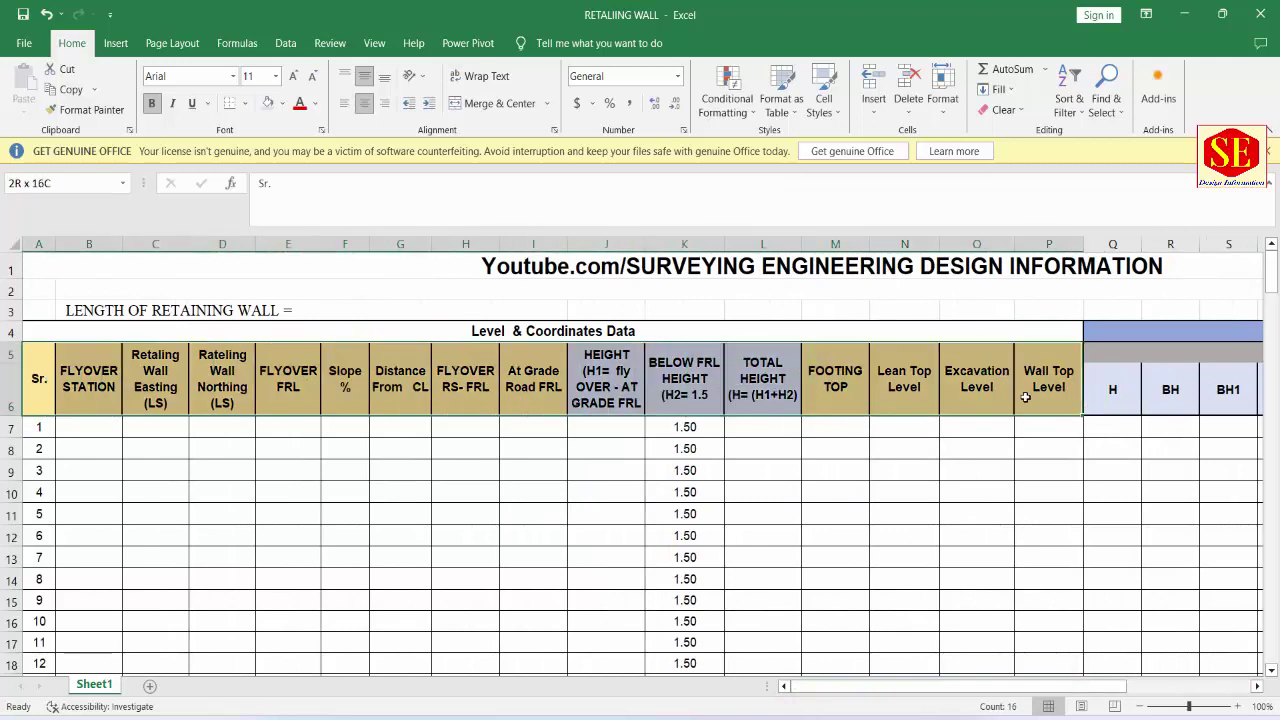
pyautogui.moveTo(1097, 686); pyautogui.dragTo(1222, 686)
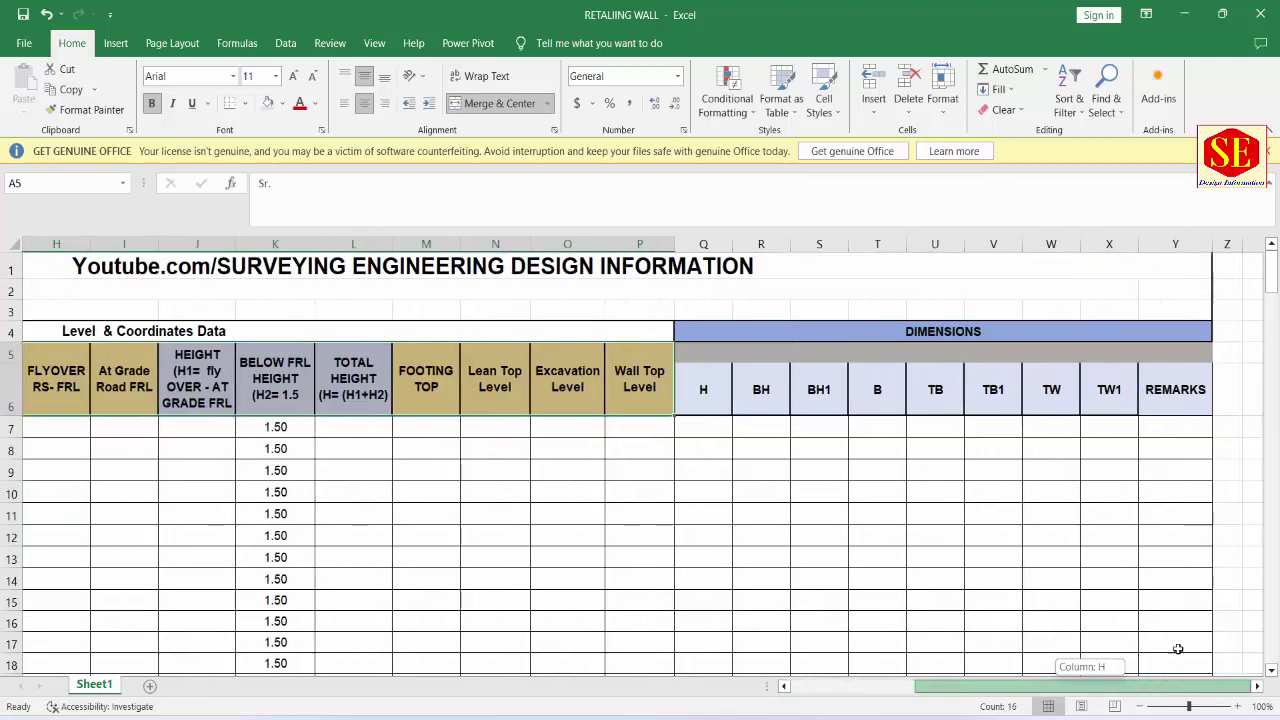
pyautogui.click(869, 428)
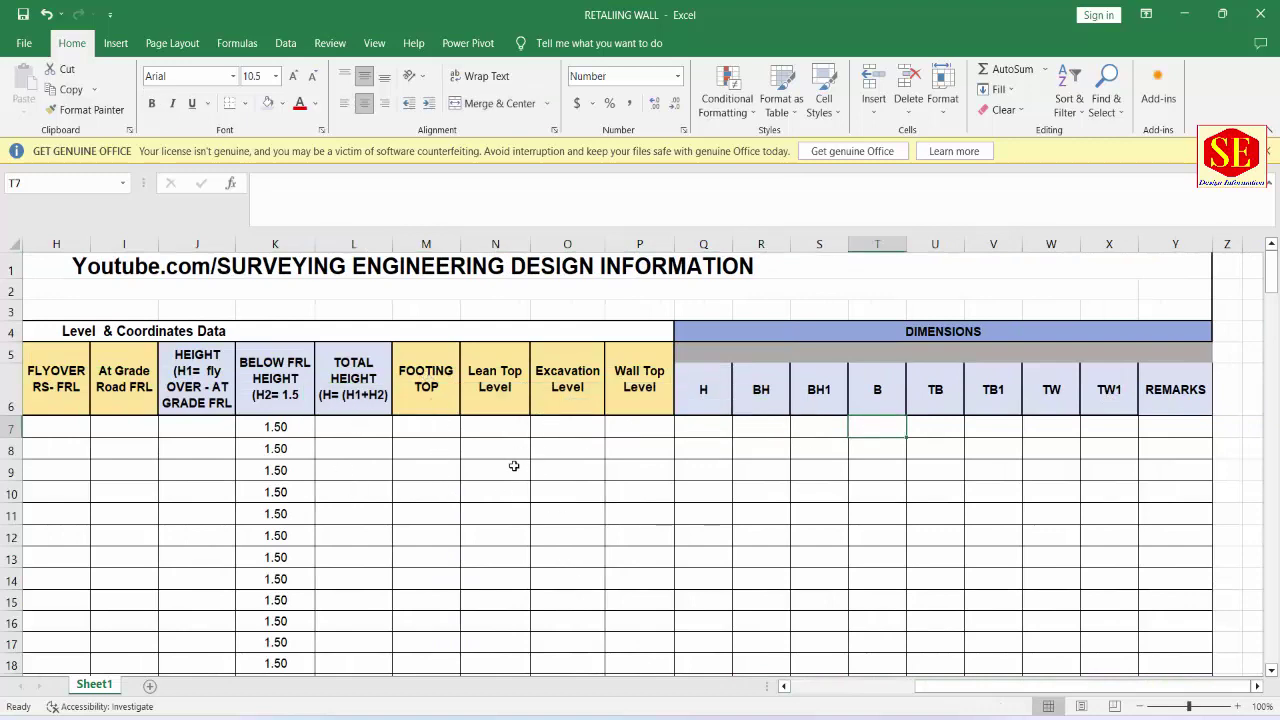
pyautogui.moveTo(1040, 690); pyautogui.dragTo(916, 690)
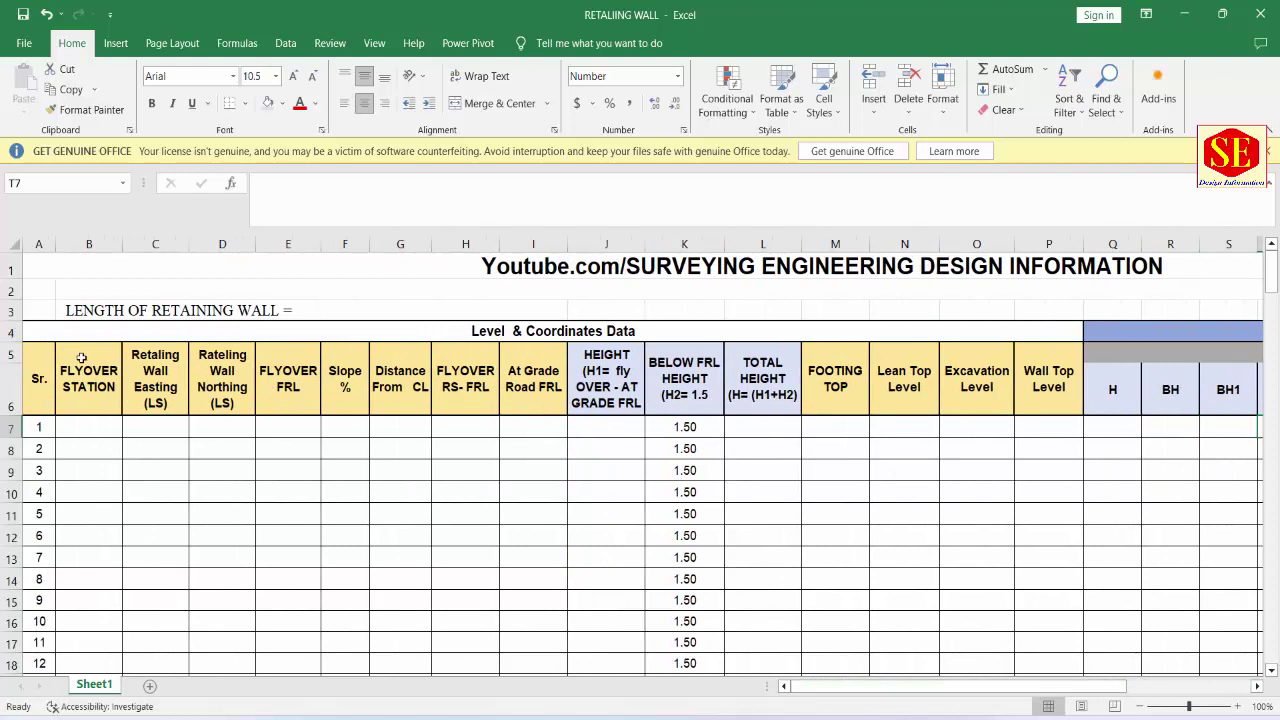
# Step: Compare the Easting, Northing, Distance From CL and FLYOVER FRL headers, then select E7:E15
pyautogui.click(65, 451)
pyautogui.click(148, 384)
pyautogui.press('Right')
pyautogui.press('Left')
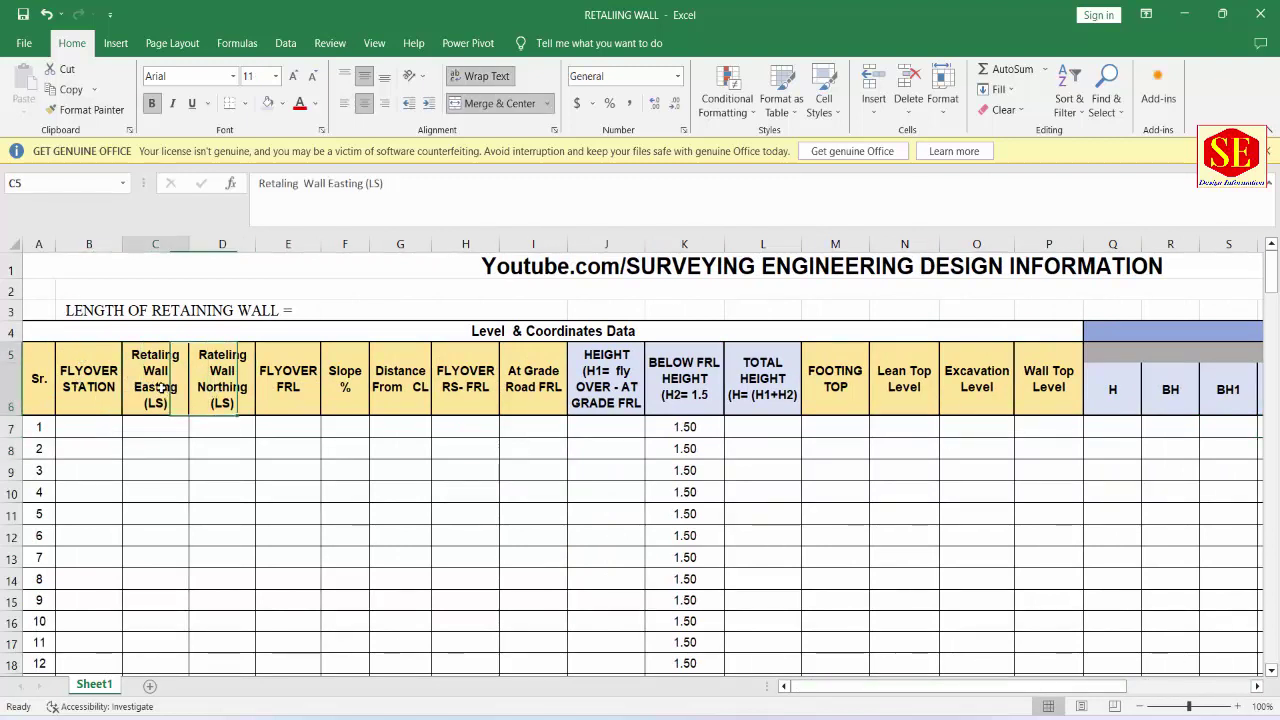
pyautogui.press('Right')
pyautogui.press('Left')
pyautogui.press('Right')
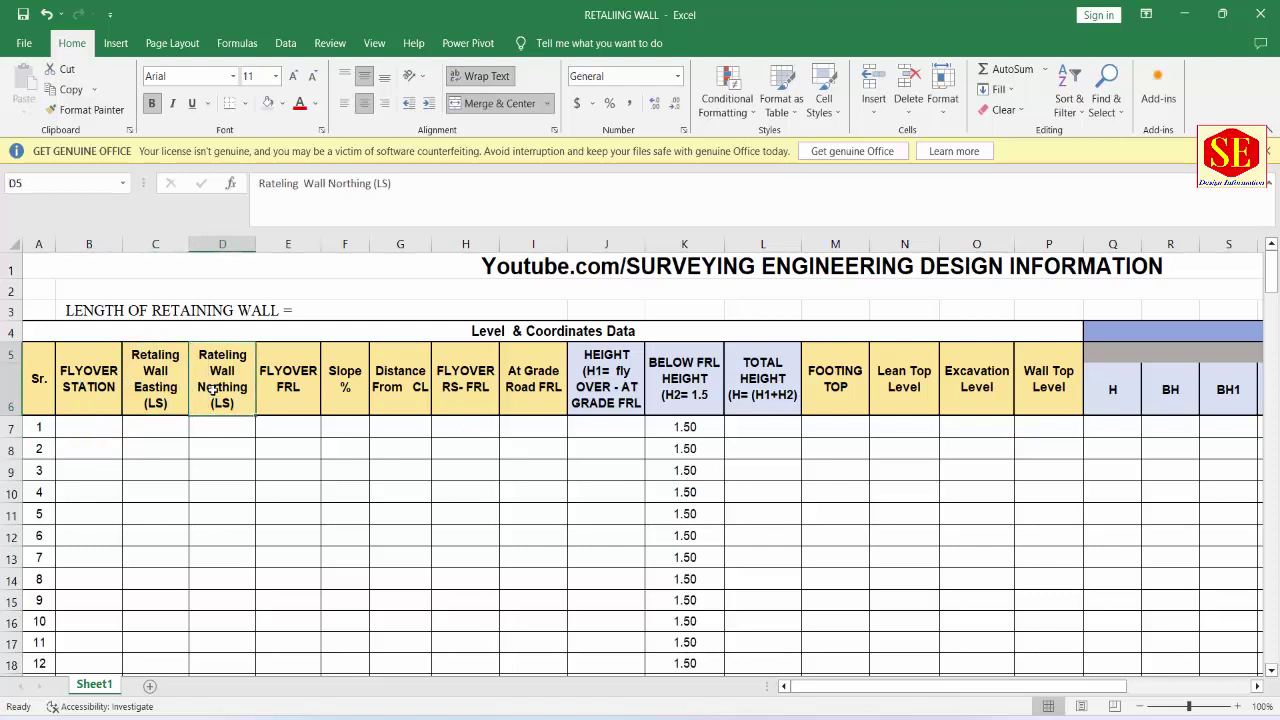
pyautogui.click(386, 387)
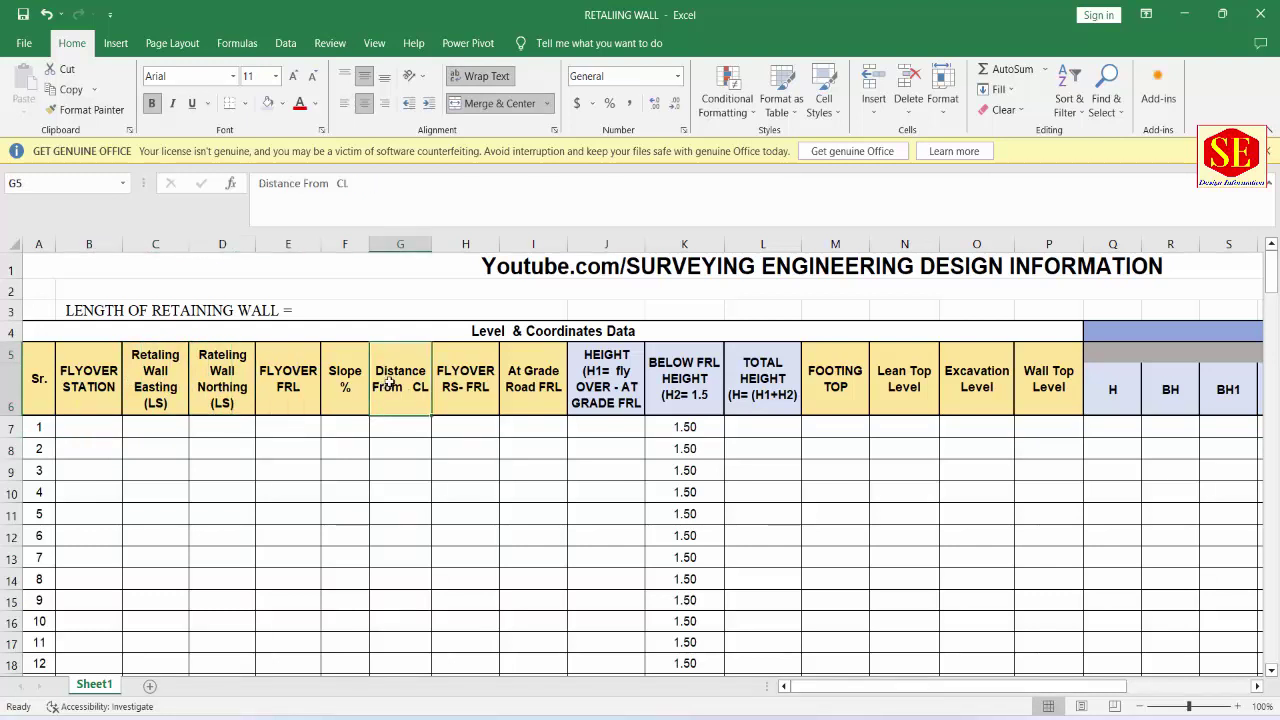
pyautogui.click(300, 400)
pyautogui.moveTo(298, 438); pyautogui.dragTo(300, 600)
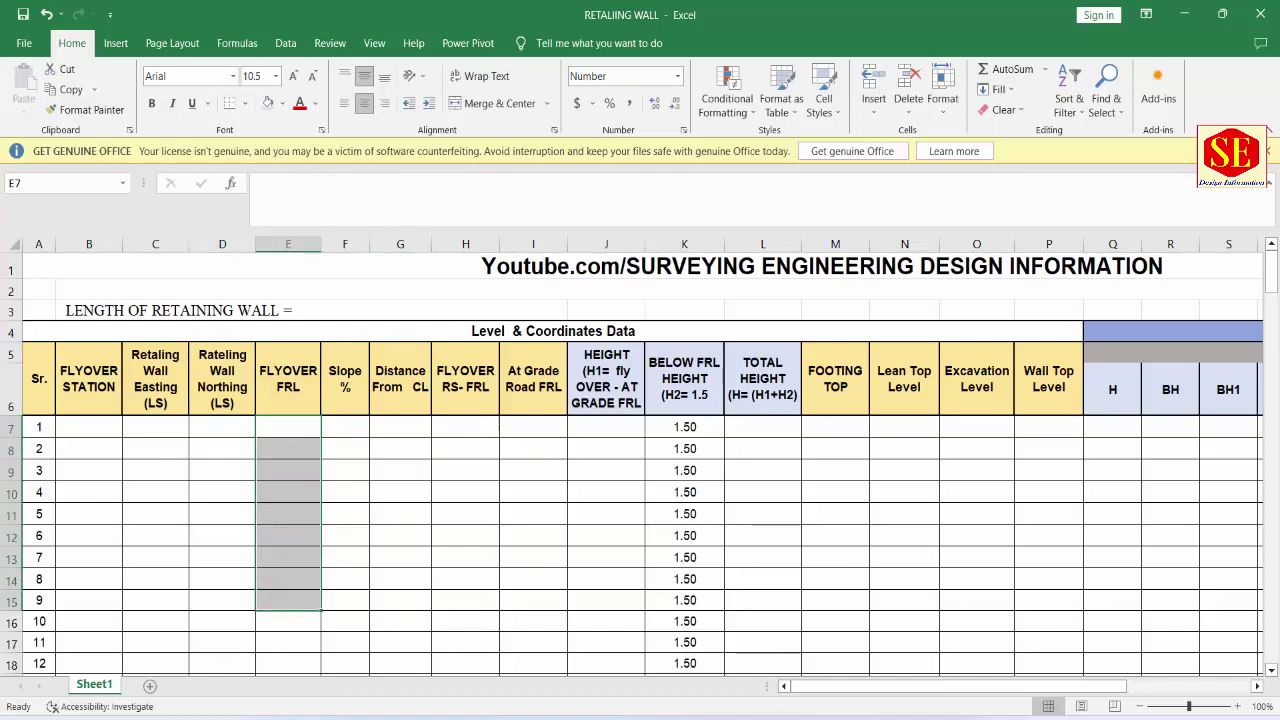
pyautogui.click(912, 690)
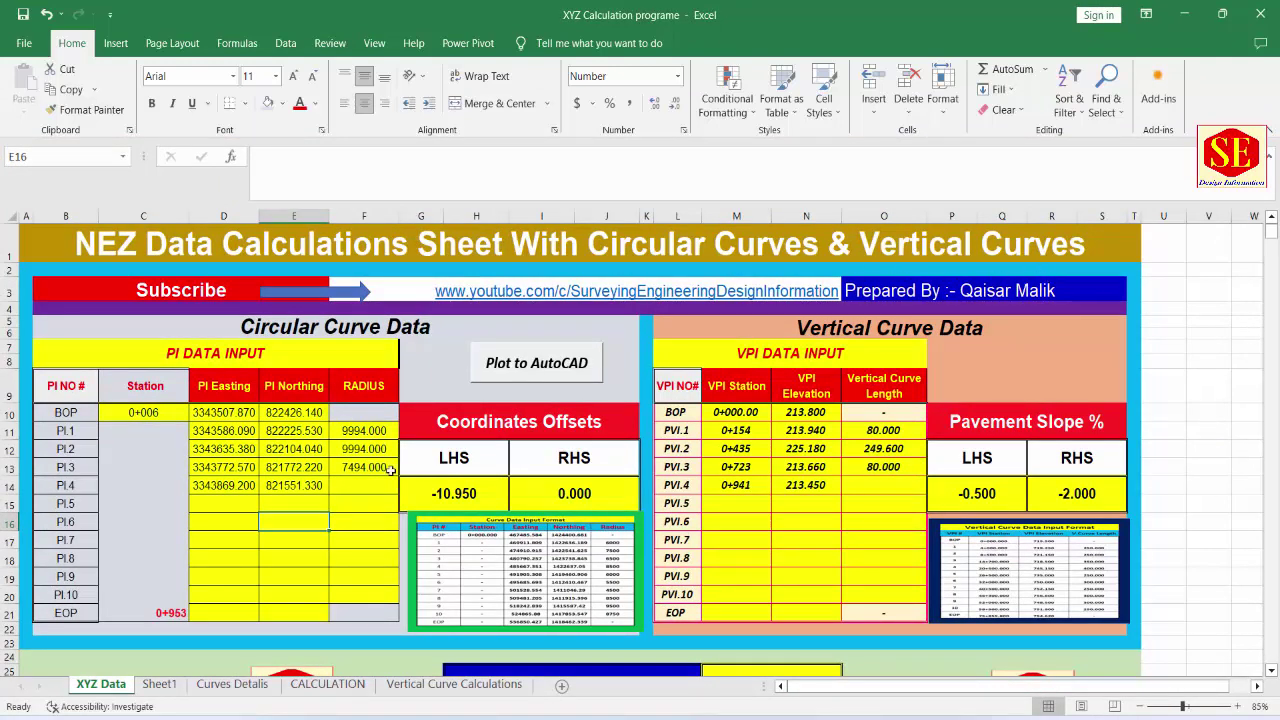
# Step: Select the PI coordinate/radius block and the VPI station/elevation/length block on XYZ Data
pyautogui.moveTo(213, 397); pyautogui.dragTo(363, 538)
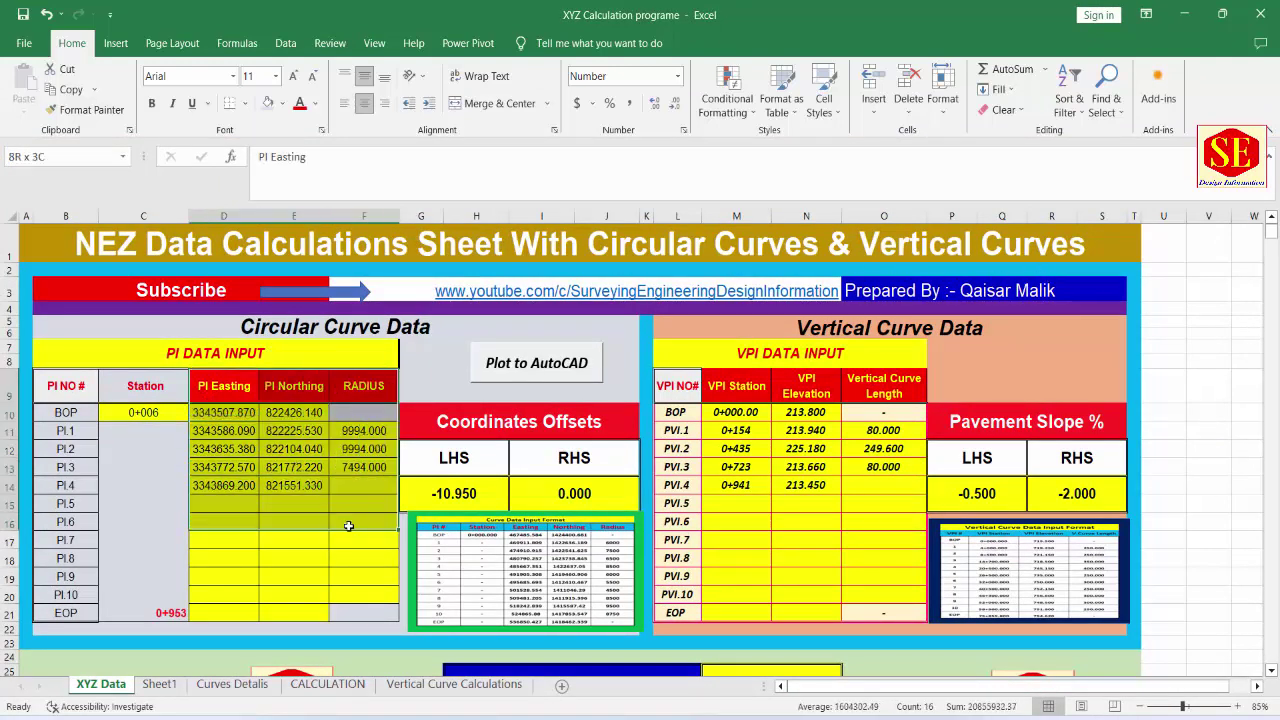
pyautogui.moveTo(736, 412); pyautogui.dragTo(884, 485)
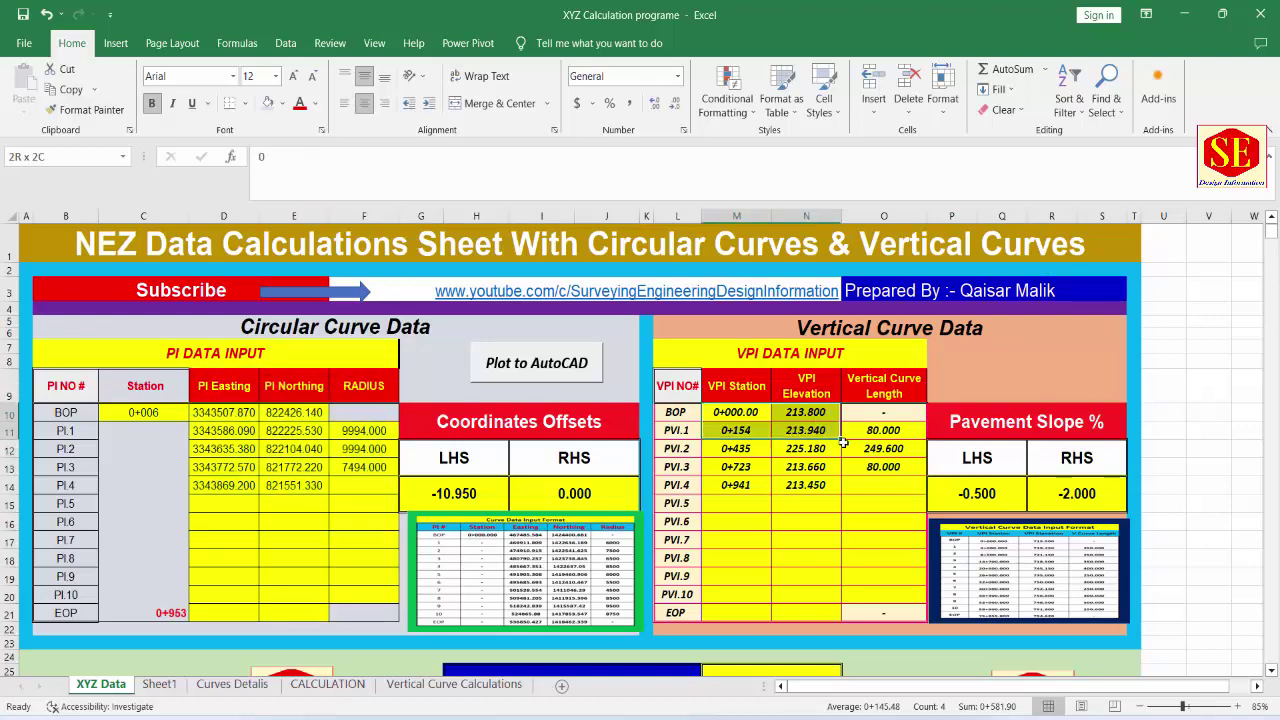
pyautogui.scroll(-4, 938, 447)
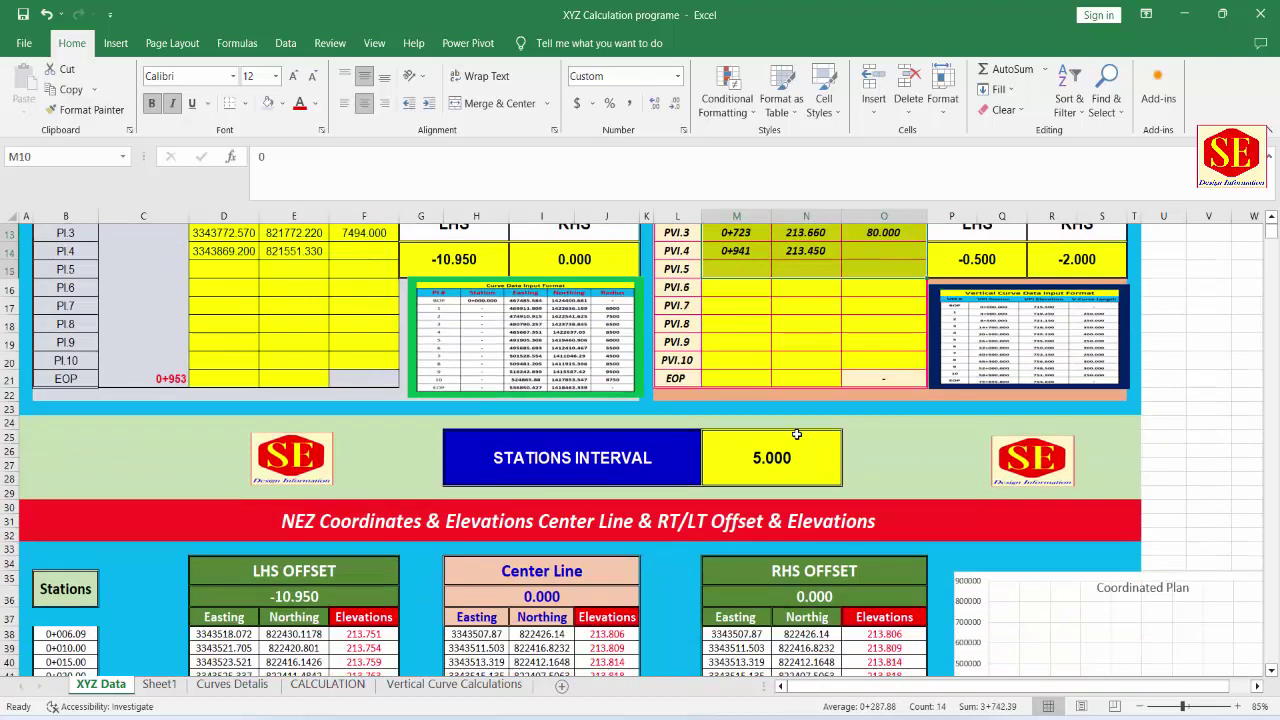
pyautogui.scroll(-2, 938, 290)
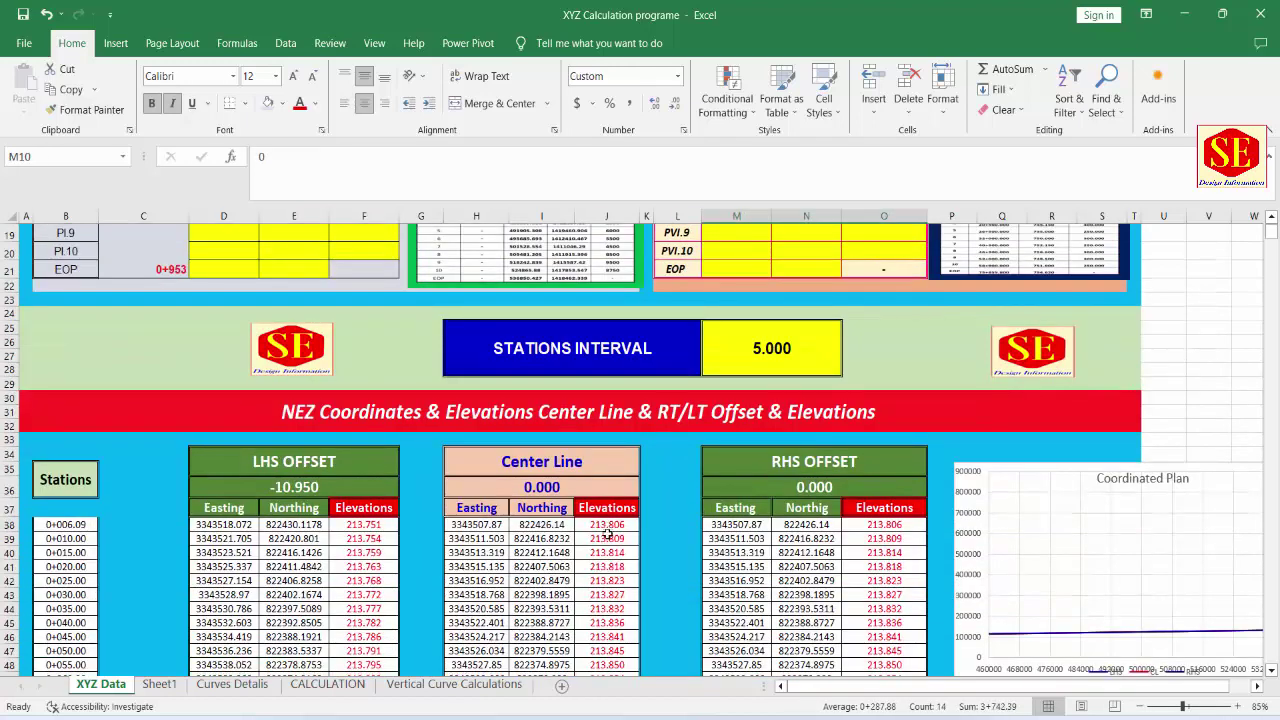
pyautogui.scroll(1, 434, 570)
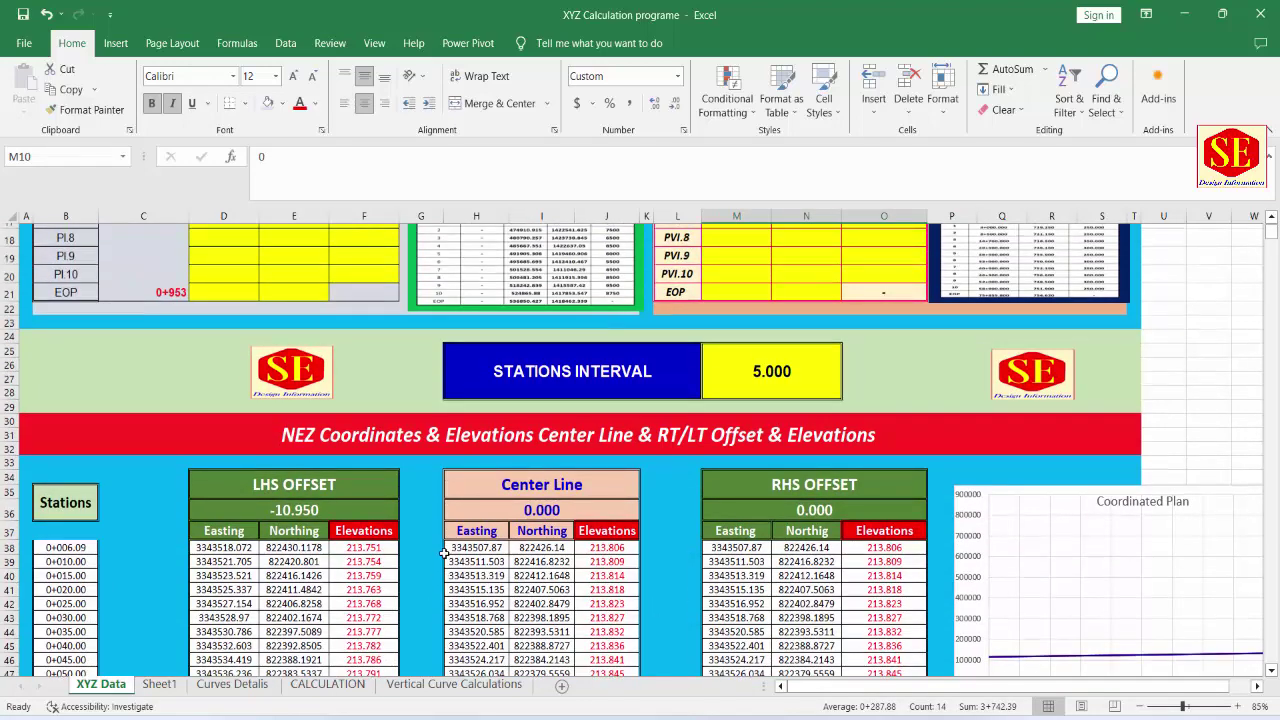
pyautogui.scroll(3, 440, 560)
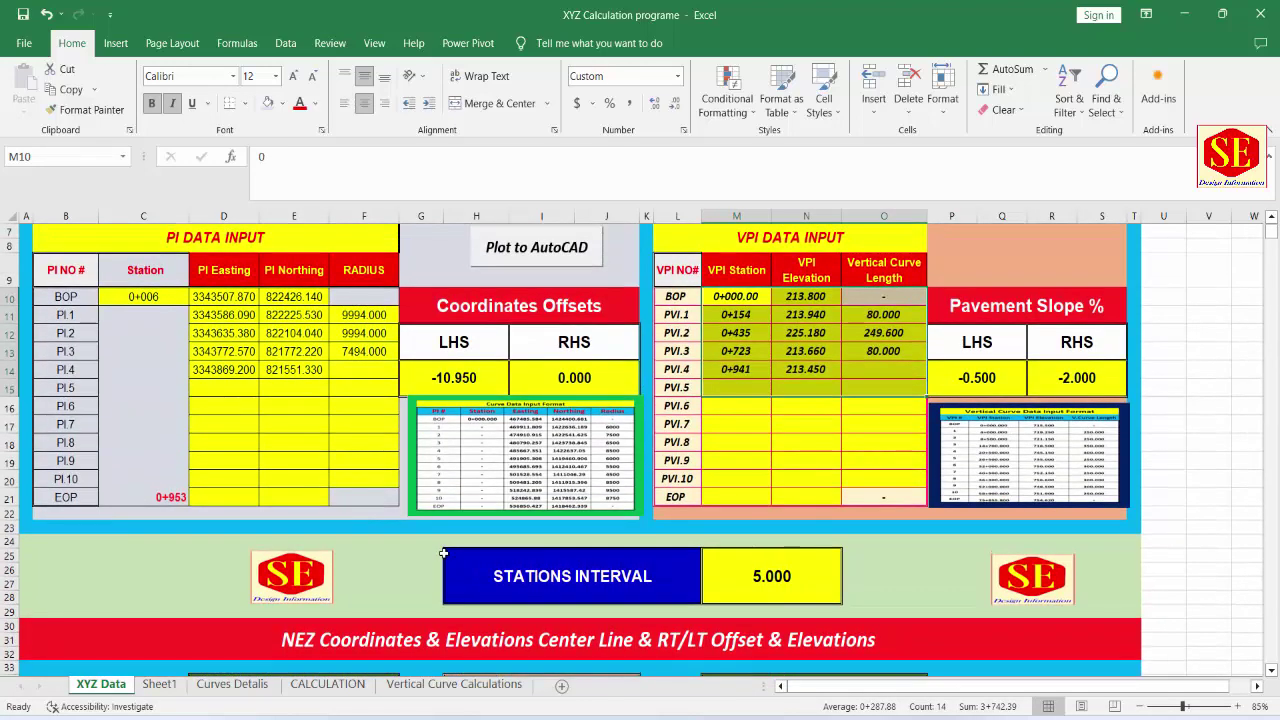
pyautogui.scroll(1, 443, 553)
pyautogui.click(827, 499)
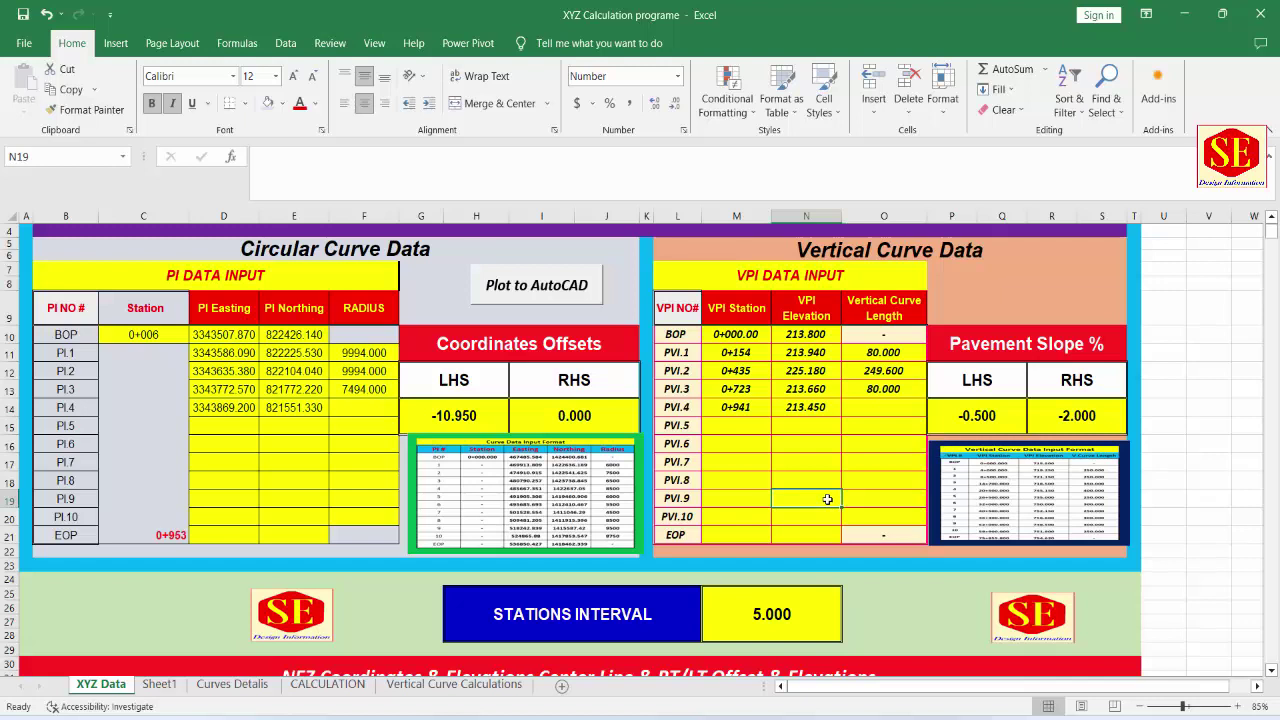
# Step: Delete the sample values in C10, D10:F14 and M10:O14
pyautogui.click(145, 334)
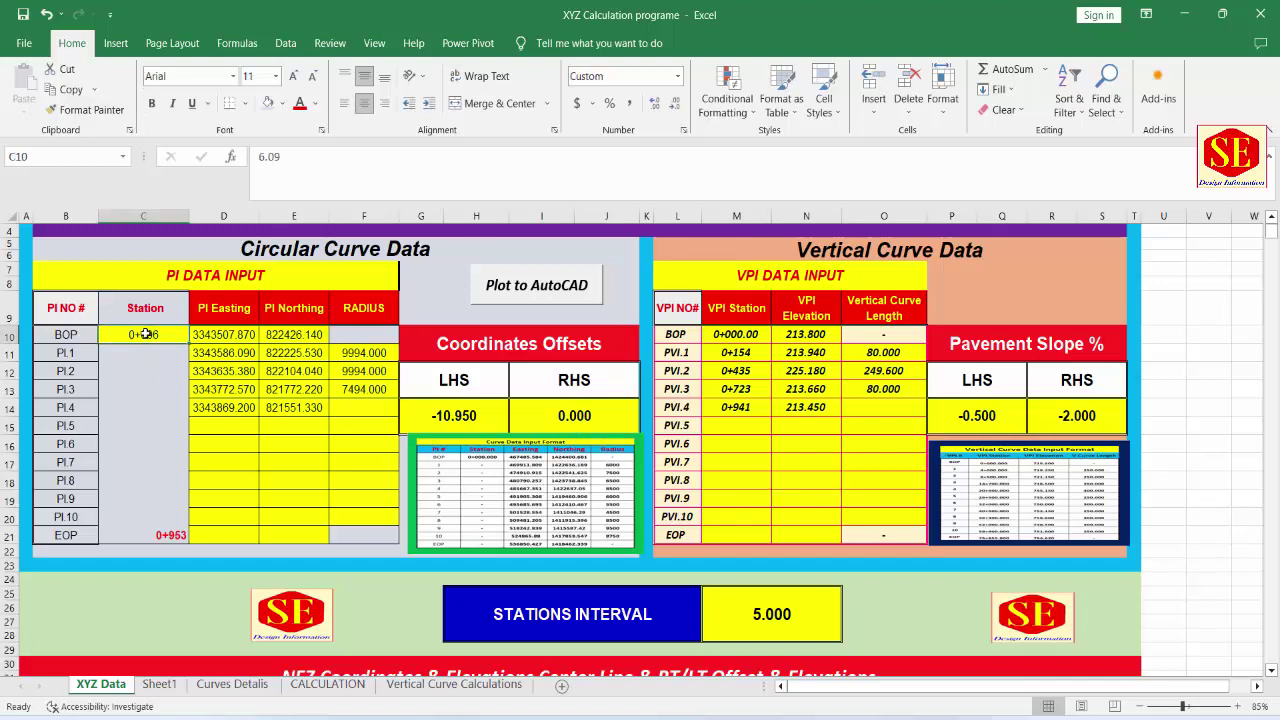
pyautogui.press('Delete')
pyautogui.moveTo(222, 335)
pyautogui.mouseDown()
pyautogui.moveTo(363, 380)
pyautogui.moveTo(369, 407)
pyautogui.mouseUp()
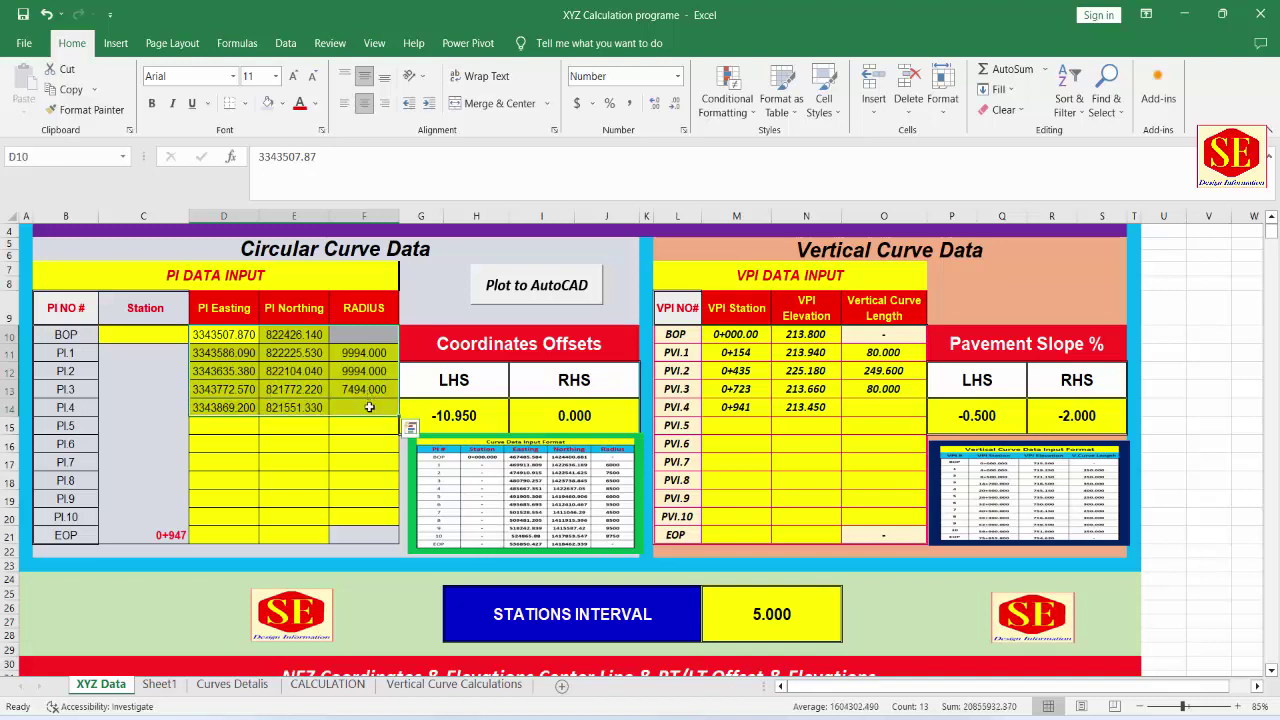
pyautogui.press('Delete')
pyautogui.moveTo(735, 334); pyautogui.dragTo(884, 406)
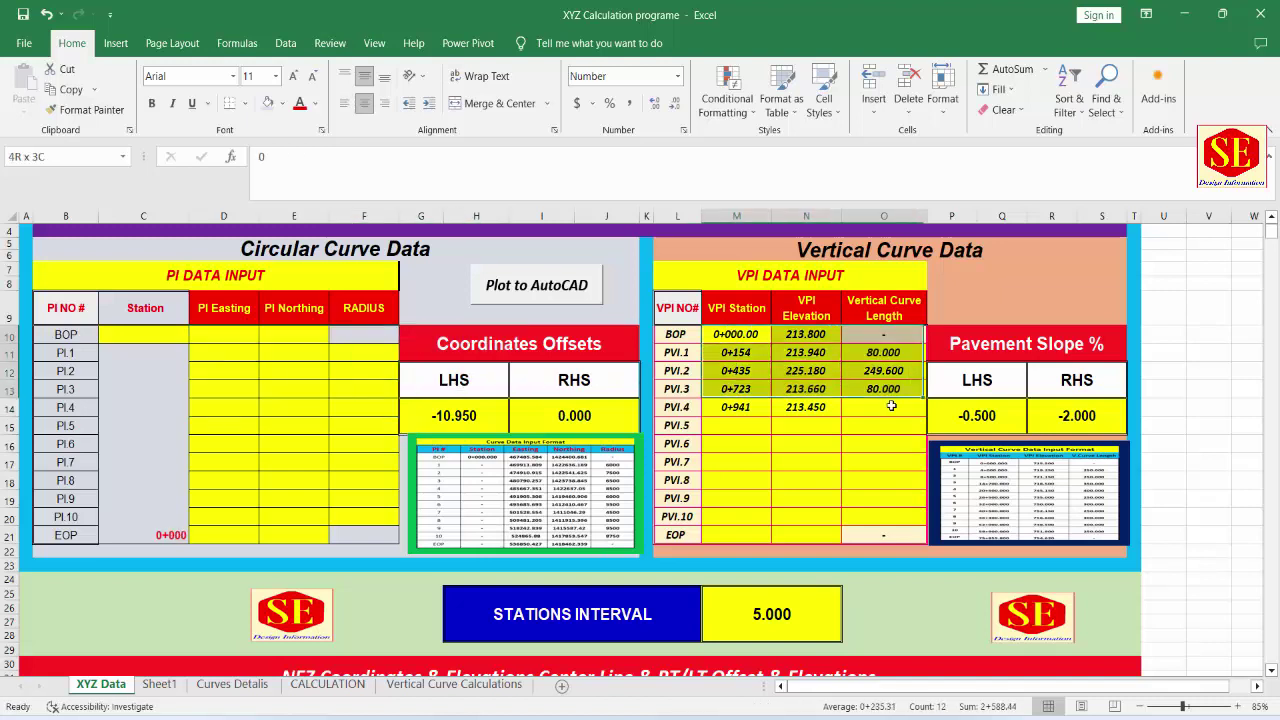
pyautogui.press('Delete')
pyautogui.click(854, 500)
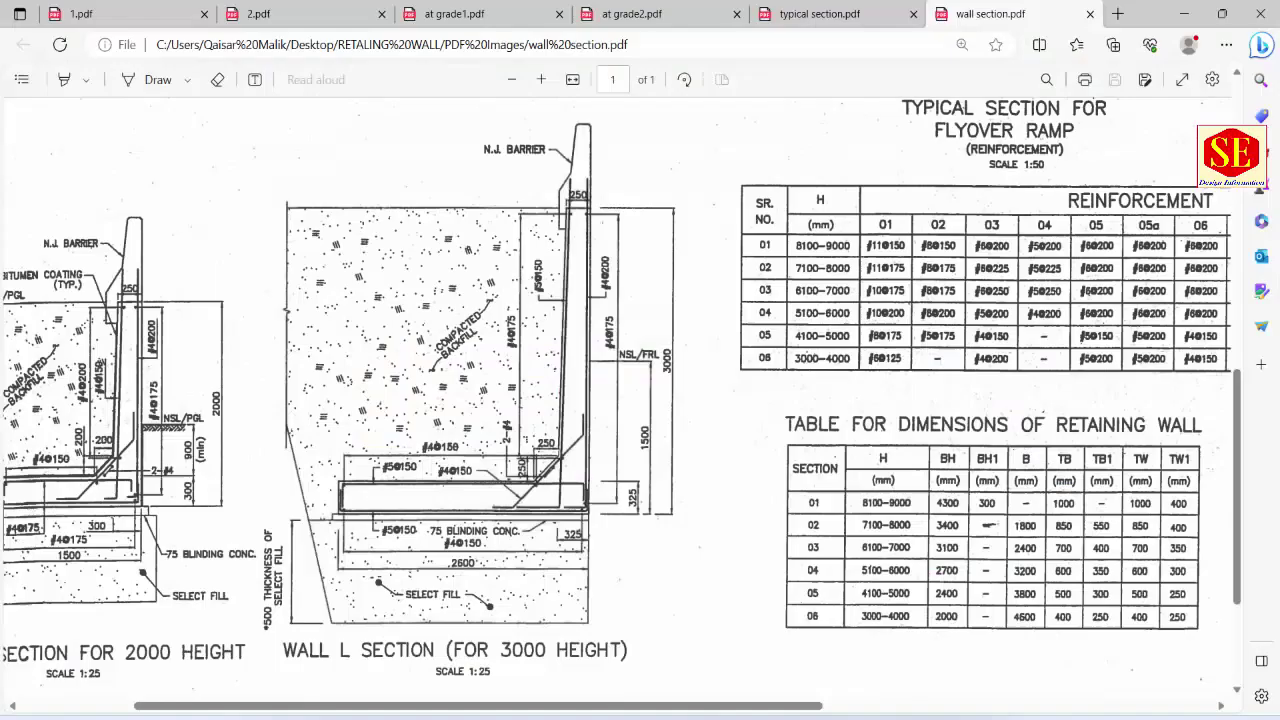
# Step: Look over the 1.pdf and at grade1.pdf drawings in Edge, then return to the Excel workbook
pyautogui.click(157, 8)
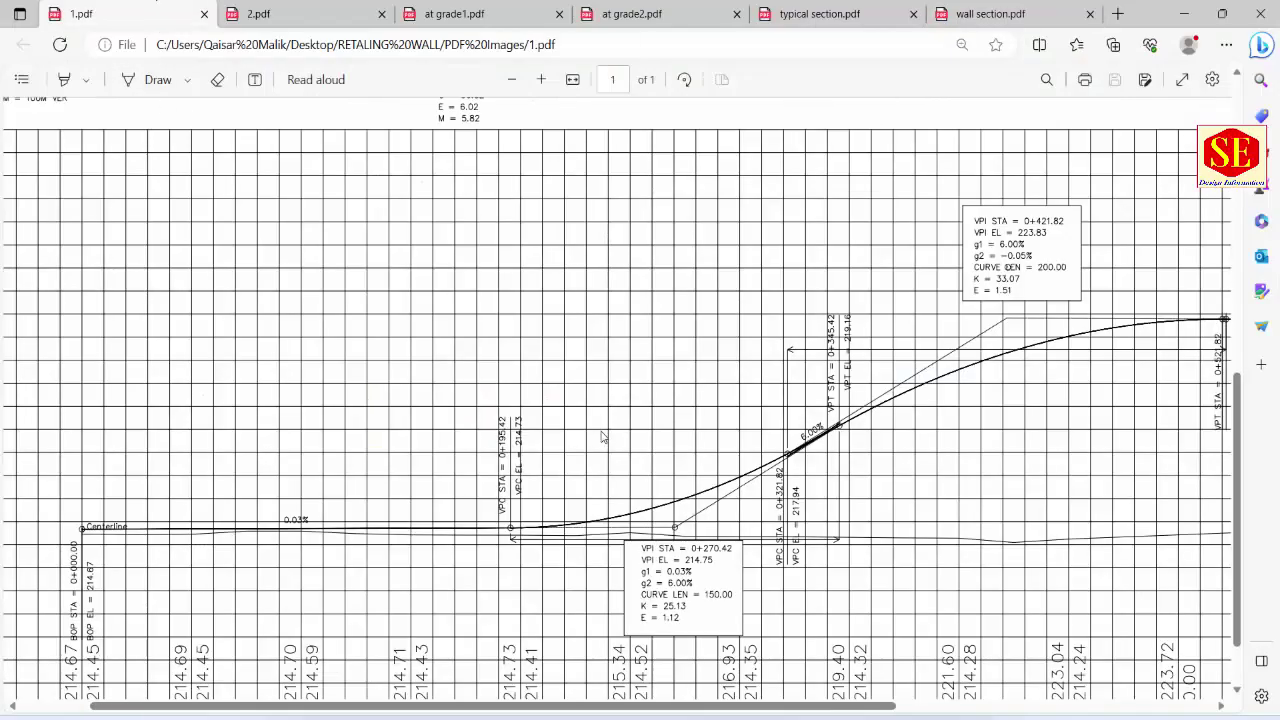
pyautogui.scroll(-2, 603, 437)
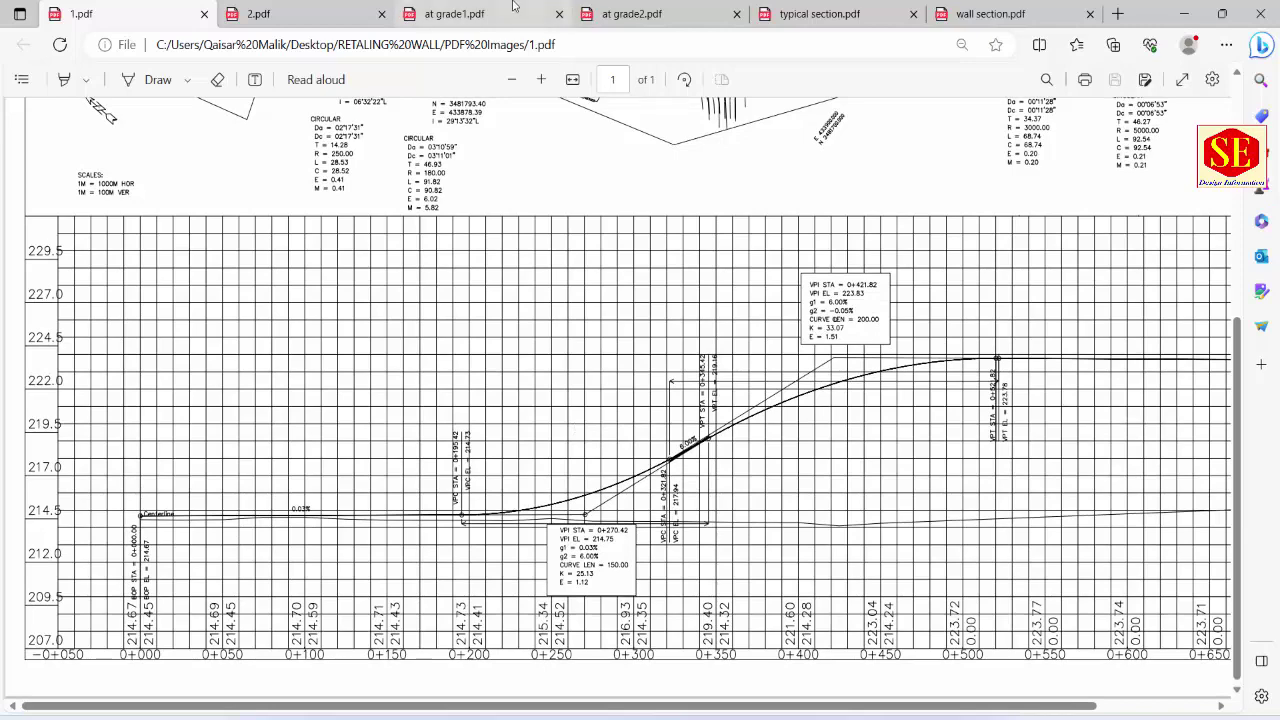
pyautogui.click(512, 8)
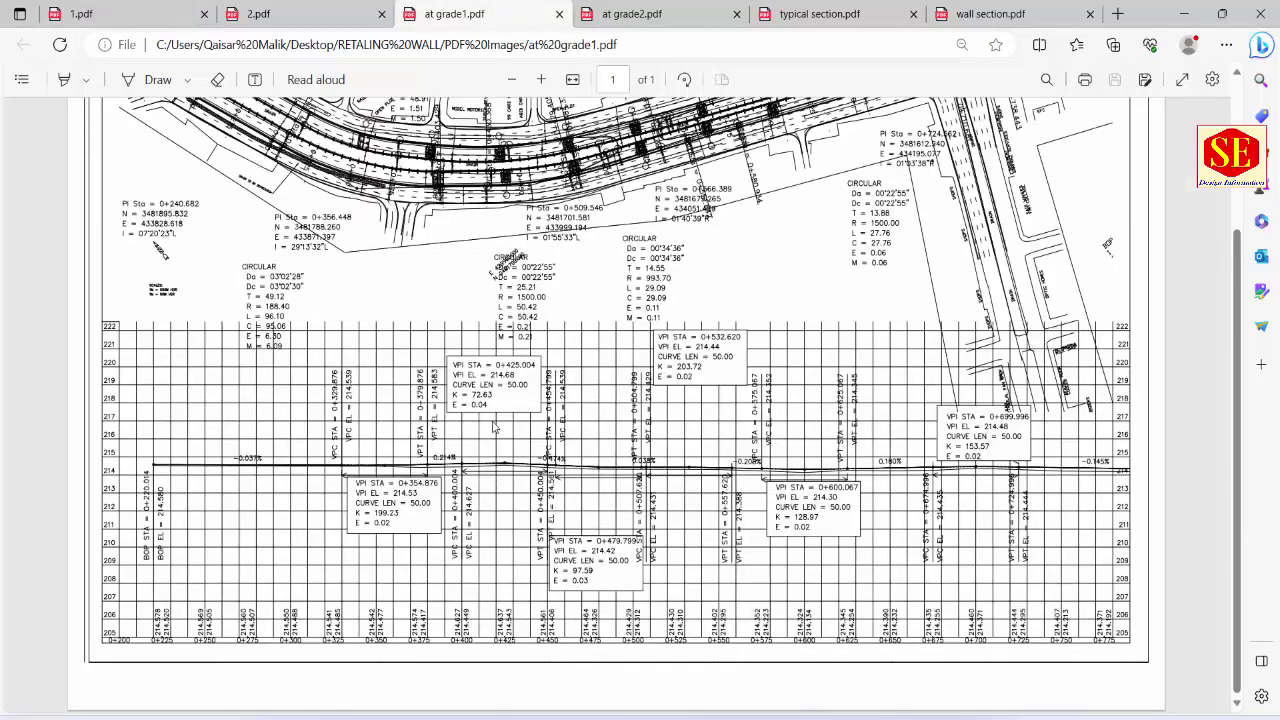
pyautogui.scroll(3, 493, 427)
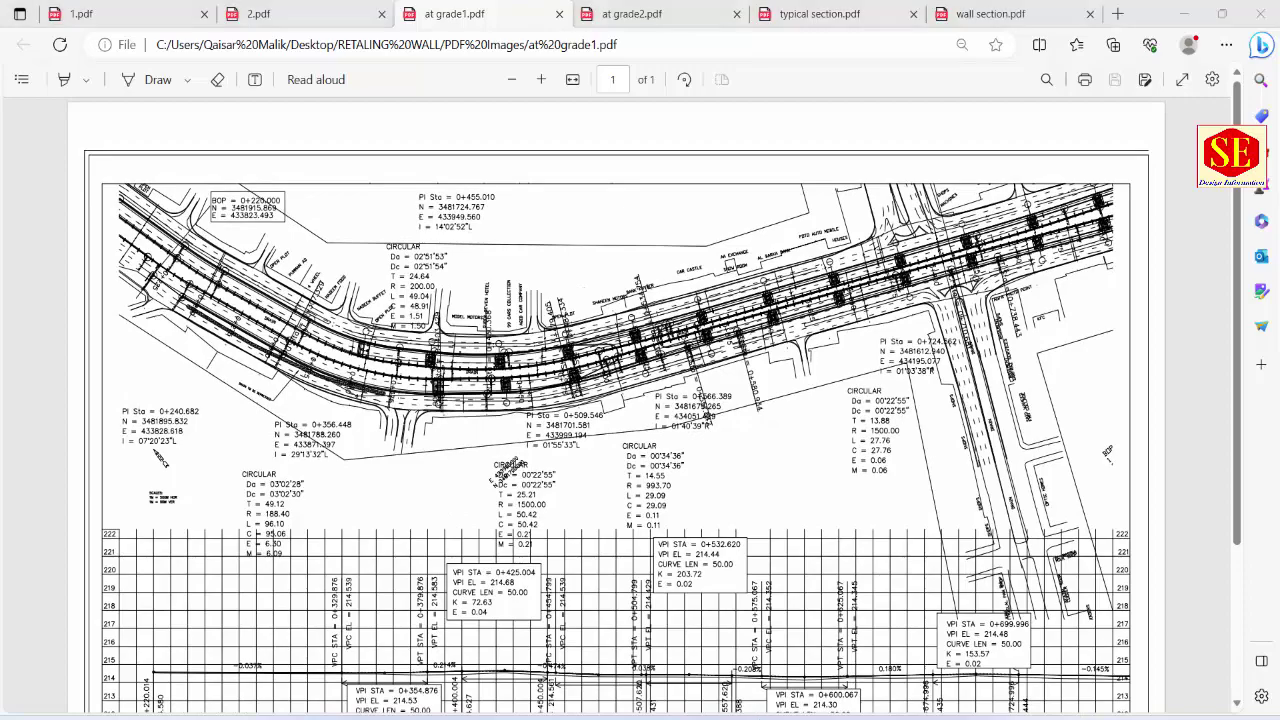
pyautogui.moveTo(760, 712)
pyautogui.click(887, 625)
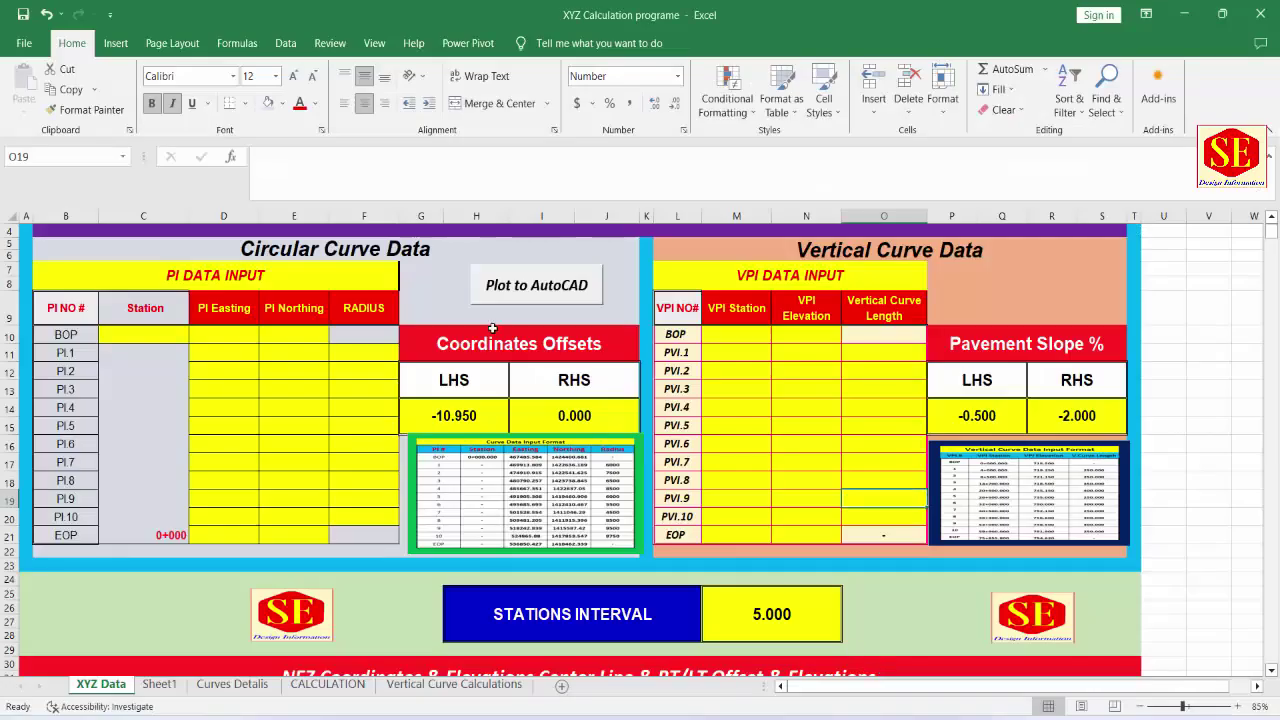
# Step: Save a copy of the emptied workbook as 'aT GARDE' in the PDF Images folder
pyautogui.click(24, 43)
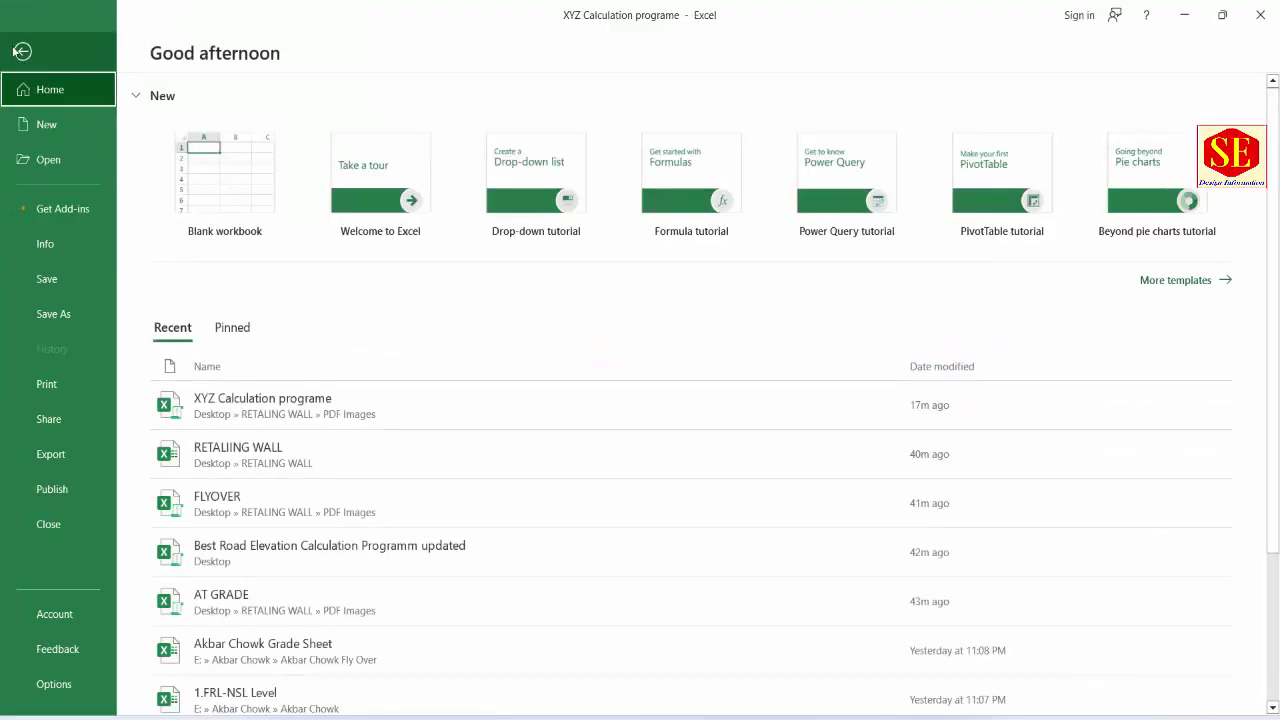
pyautogui.click(50, 315)
pyautogui.click(205, 327)
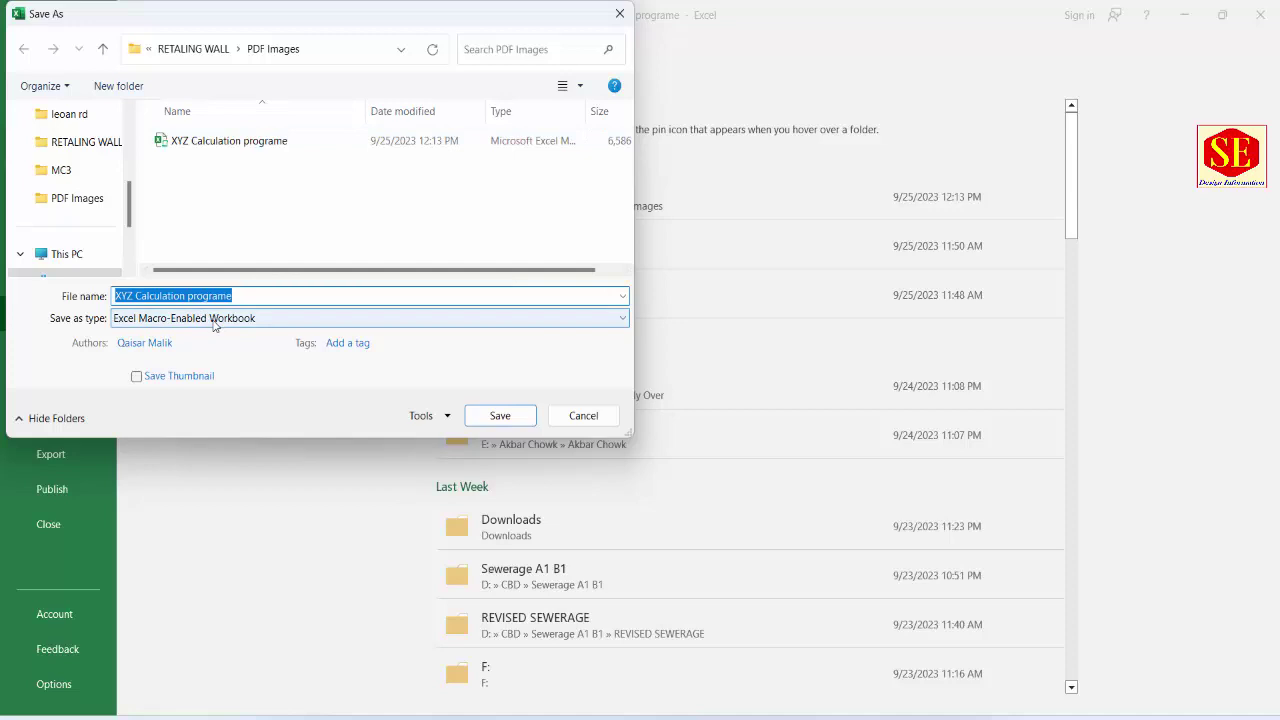
pyautogui.write('at')
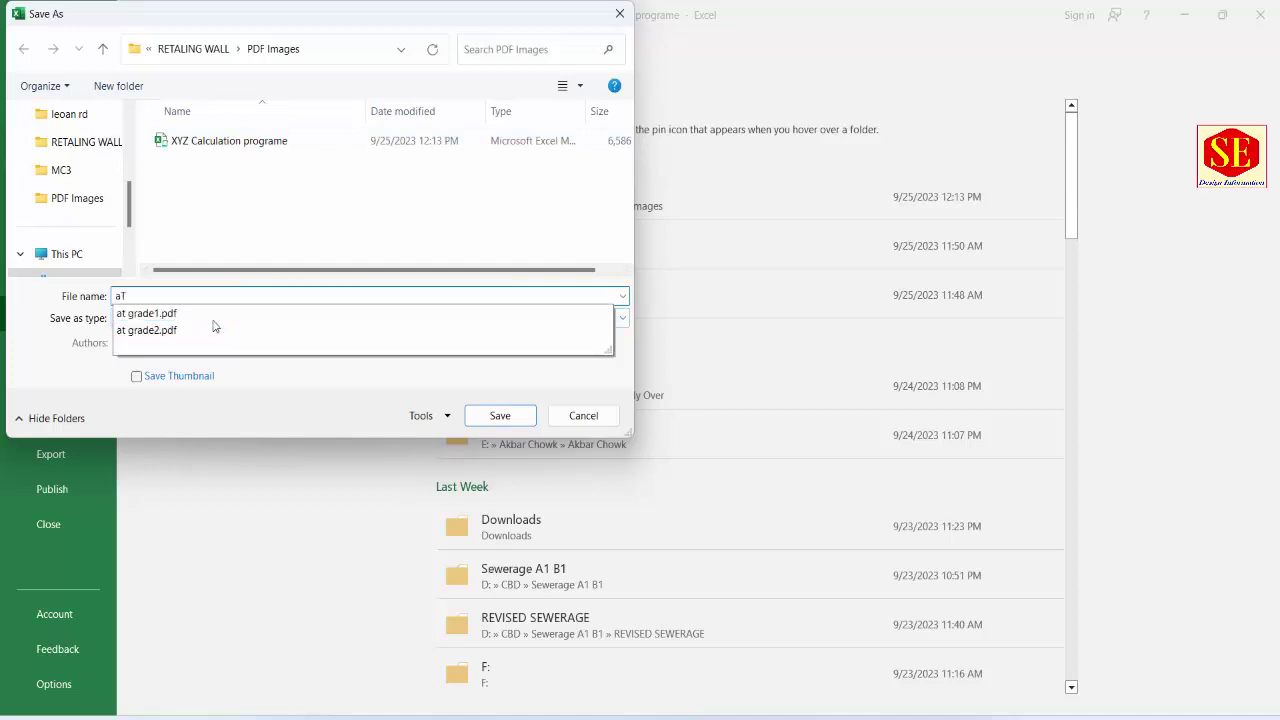
pyautogui.press('BackSpace')
pyautogui.write('ARDE')
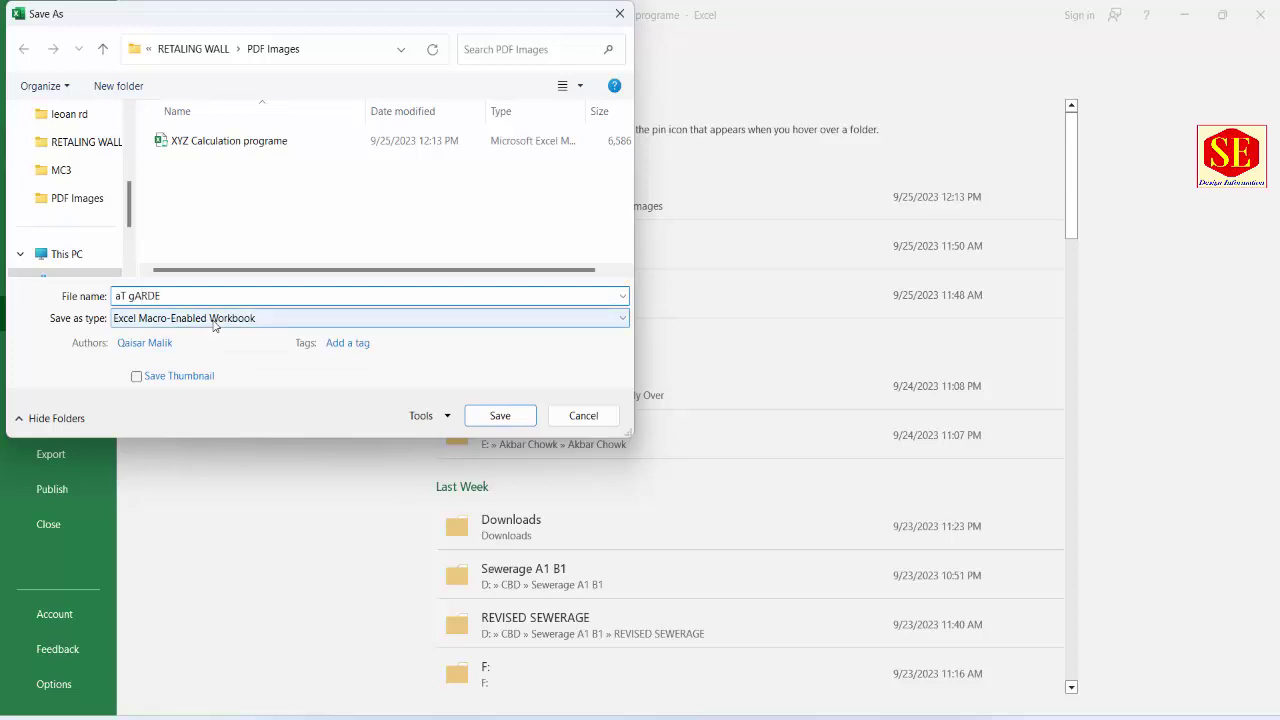
pyautogui.click(137, 298)
pyautogui.press('BackSpace')
pyautogui.write('G')
pyautogui.click(190, 298)
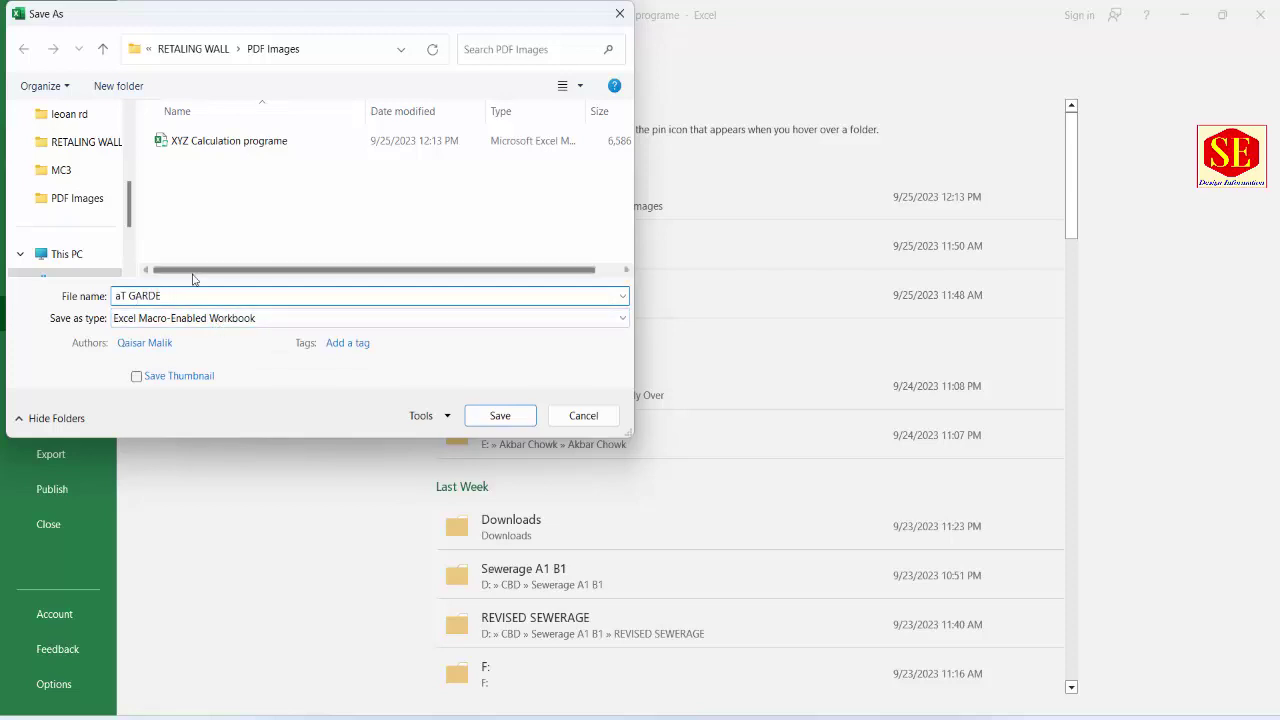
pyautogui.click(500, 415)
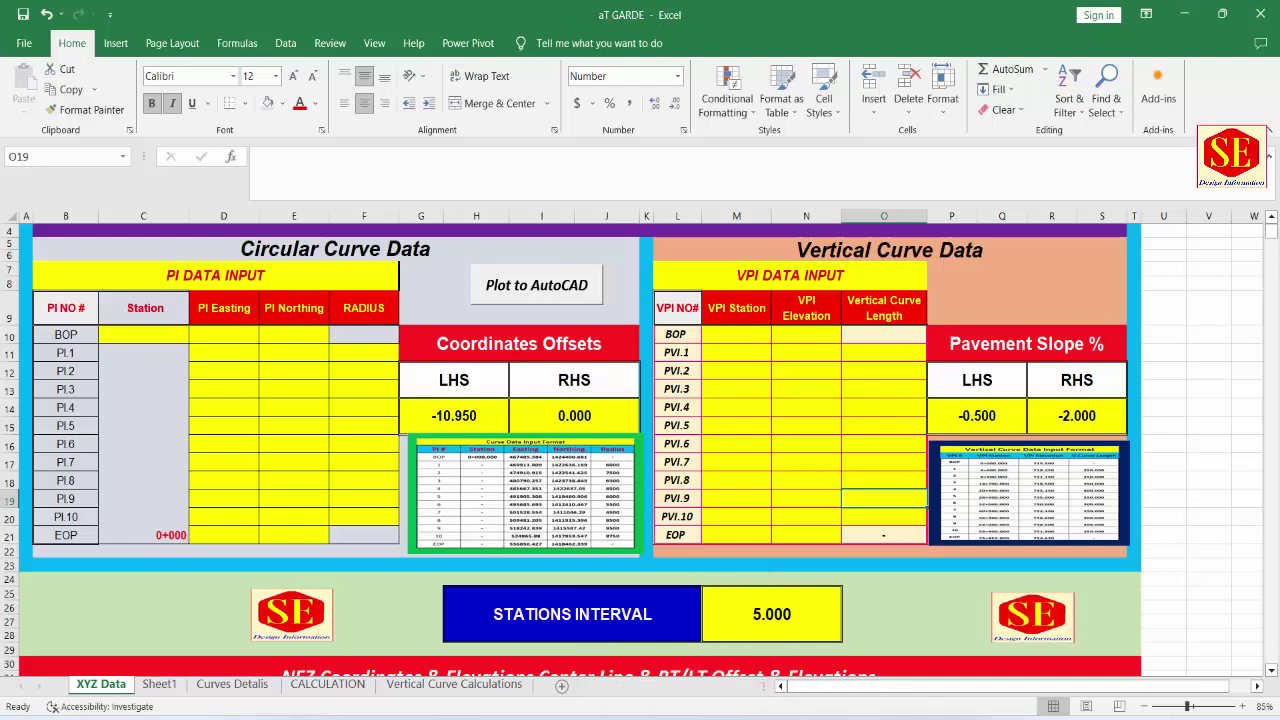
# Step: In the PDF Images folder, rename the XYZ Calculation programe file to 'Fly over'
pyautogui.moveTo(726, 703)
pyautogui.click(732, 668)
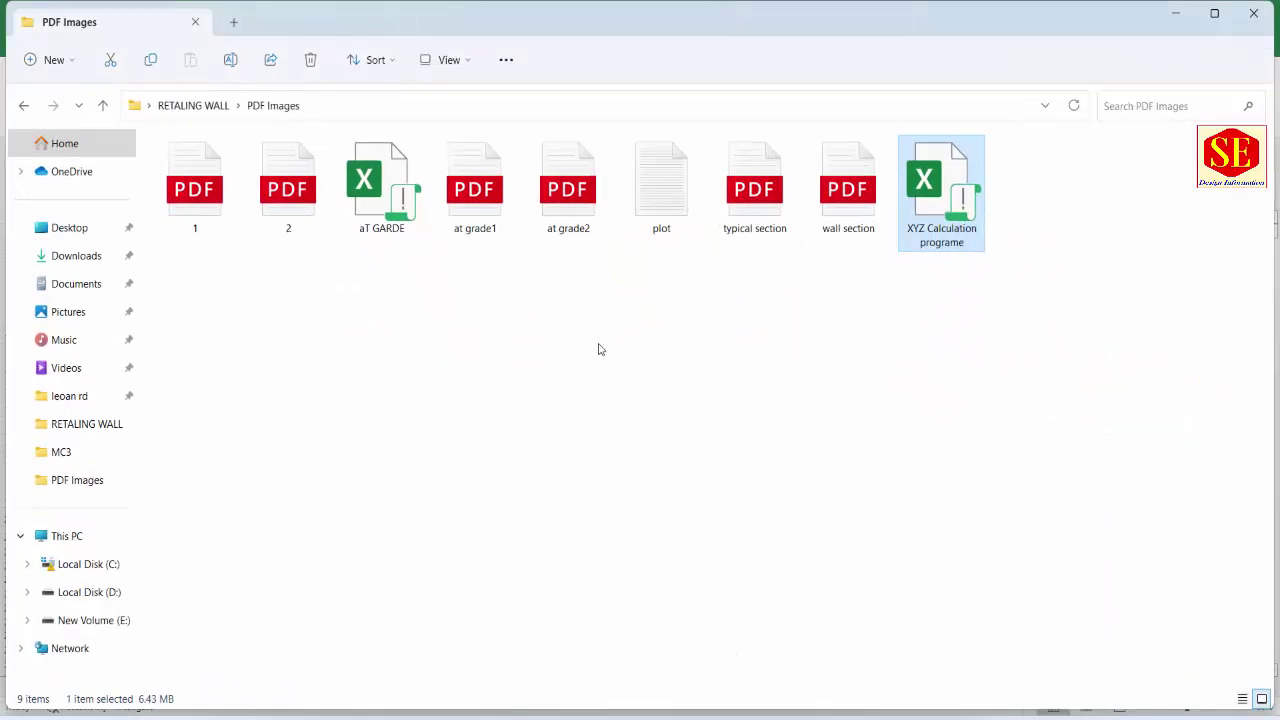
pyautogui.click(383, 229)
pyautogui.click(938, 250)
pyautogui.press('F2')
pyautogui.write('f')
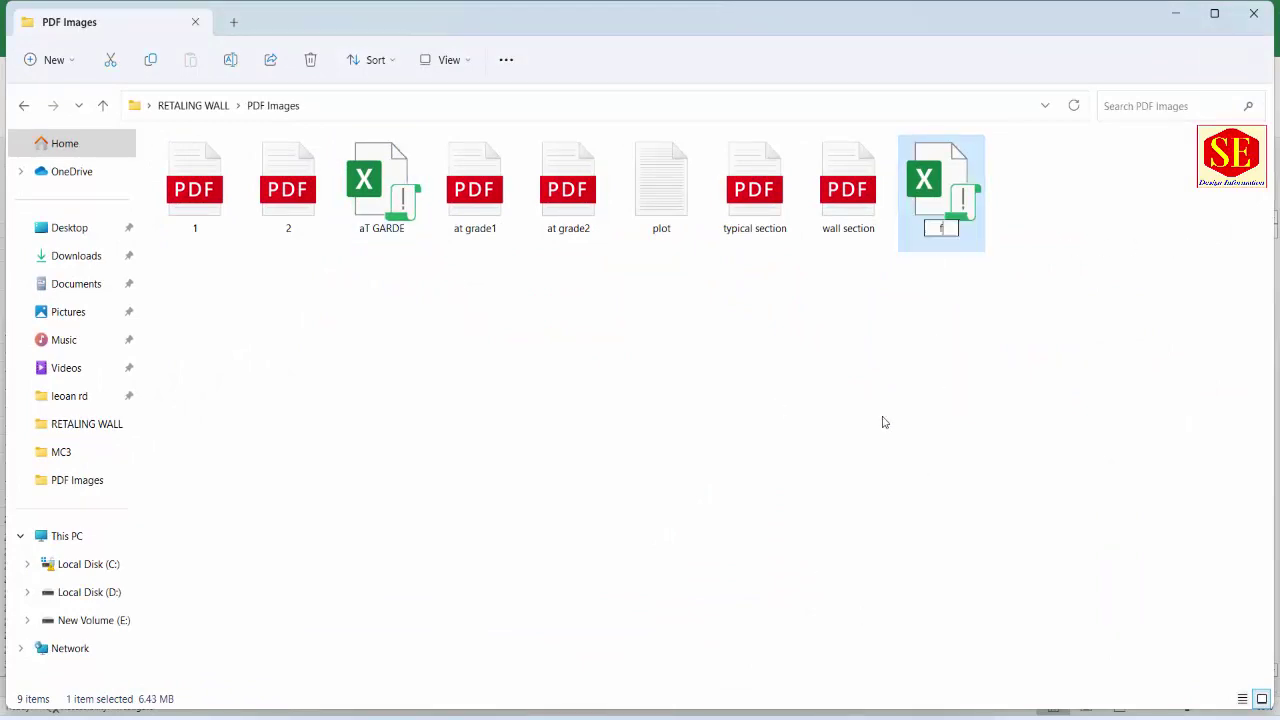
pyautogui.write('LY')
pyautogui.press('BackSpace')
pyautogui.press('BackSpace')
pyautogui.press('BackSpace')
pyautogui.press('capslock')
pyautogui.write('F')
pyautogui.write('ly over')
pyautogui.click(883, 422)
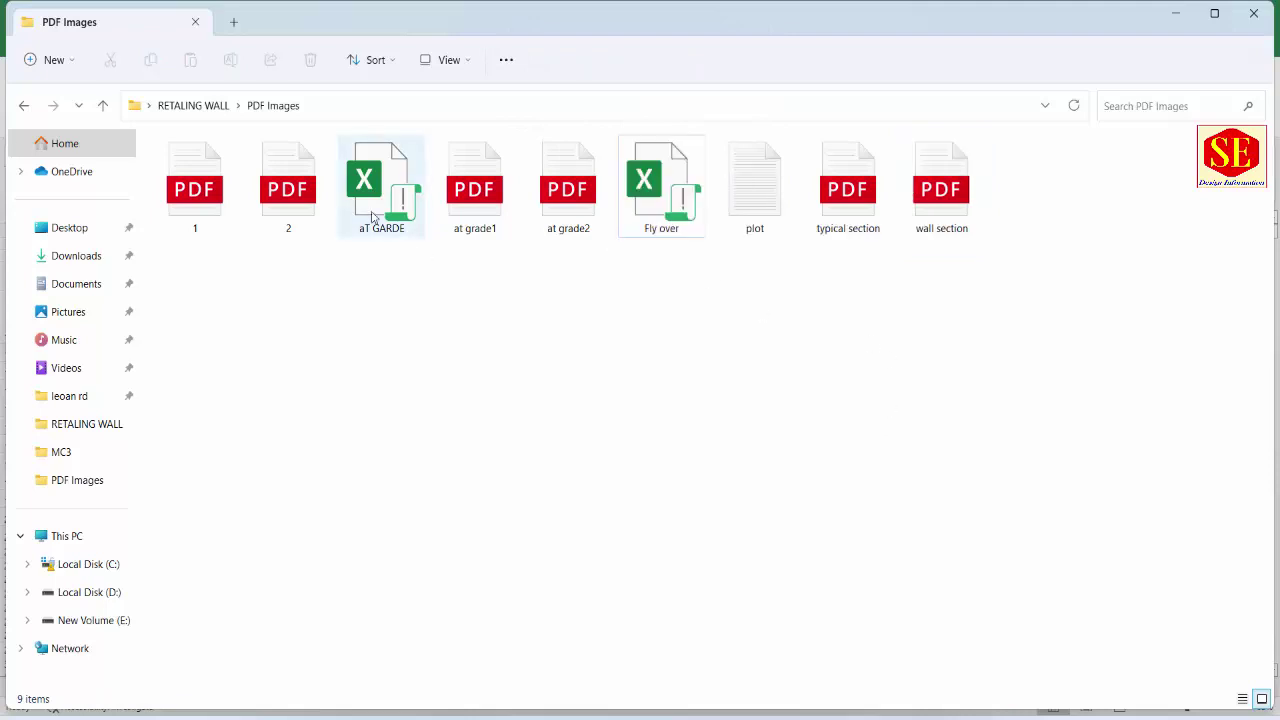
# Step: Open the Fly over workbook, enable editing and dismiss the blocked-macros warning
pyautogui.doubleClick(661, 185)
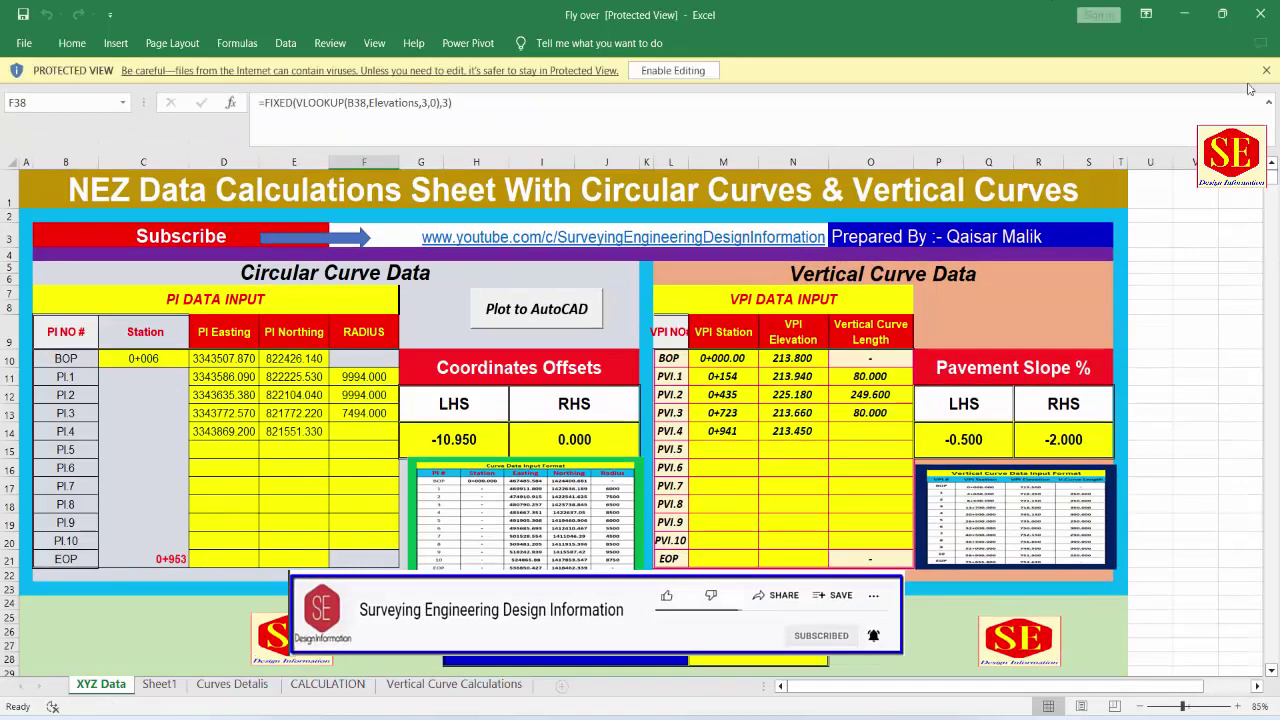
pyautogui.click(689, 73)
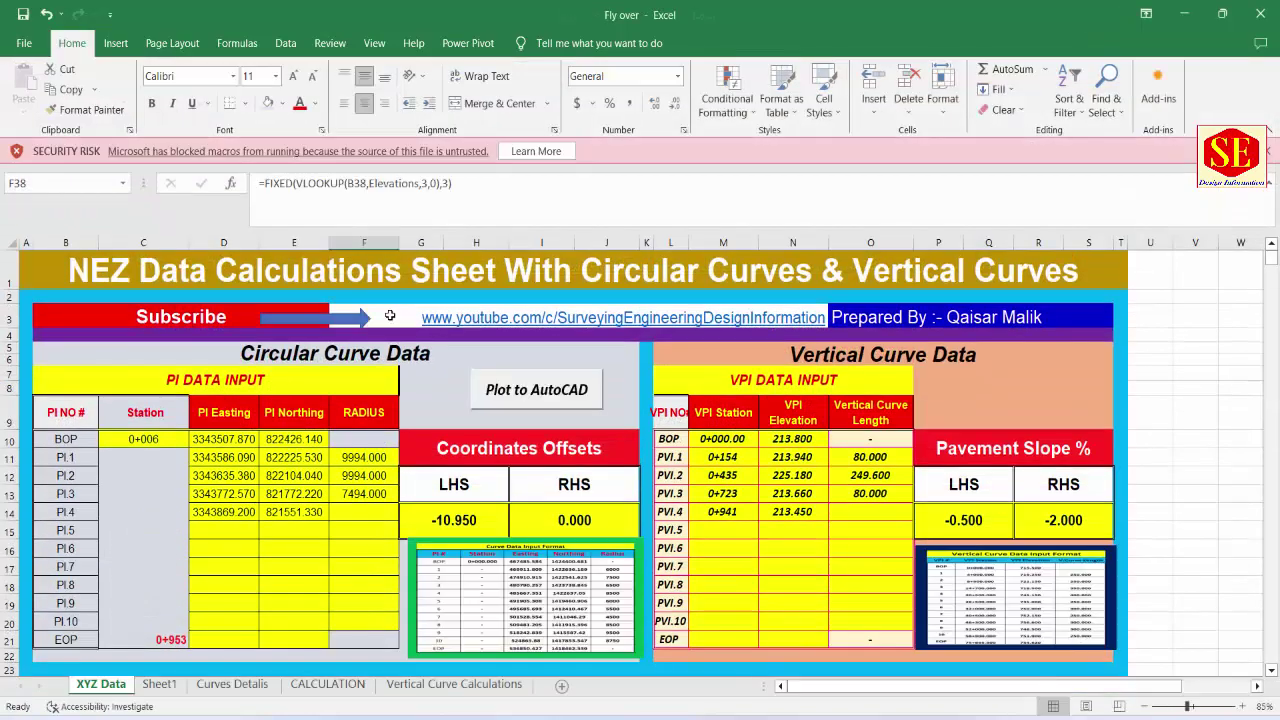
pyautogui.click(1268, 151)
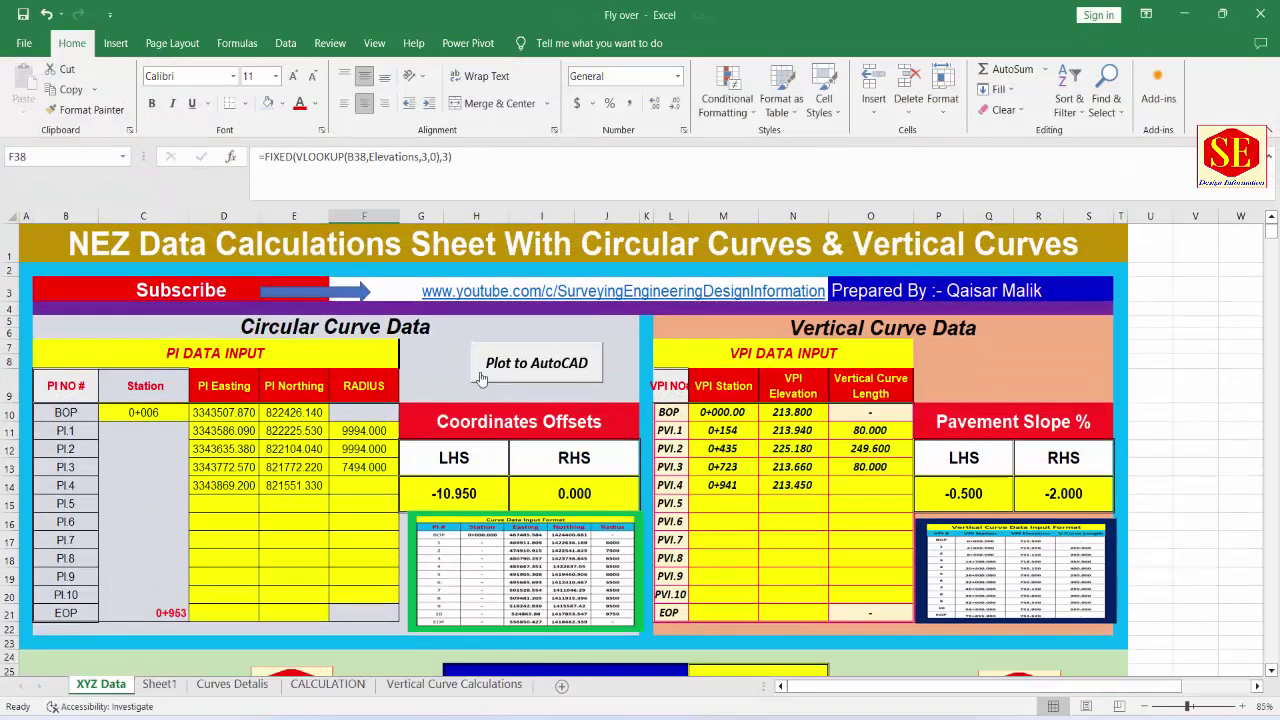
# Step: Clear the PI input values C10:F15 and the VPI input values M10:O15
pyautogui.moveTo(143, 412); pyautogui.dragTo(363, 503)
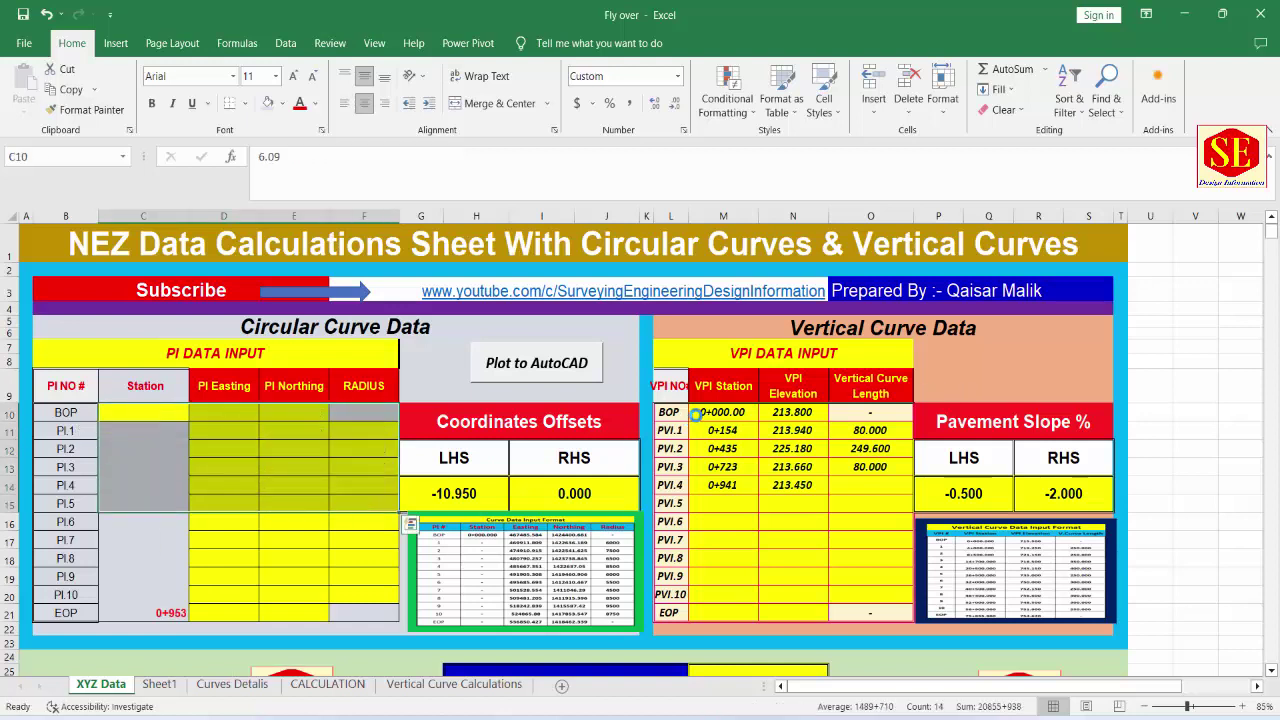
pyautogui.press('Delete')
pyautogui.moveTo(695, 412); pyautogui.dragTo(837, 497)
pyautogui.press('Delete')
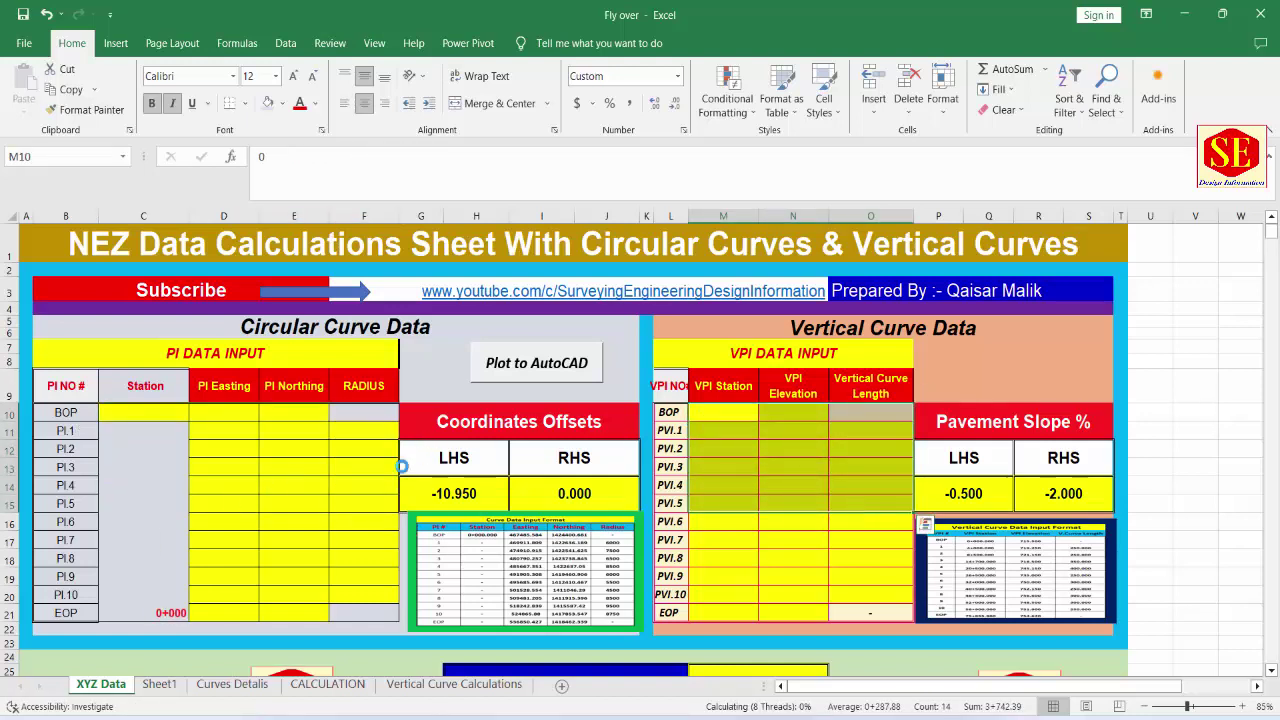
pyautogui.scroll(-3, 360, 418)
pyautogui.scroll(-2, 360, 418)
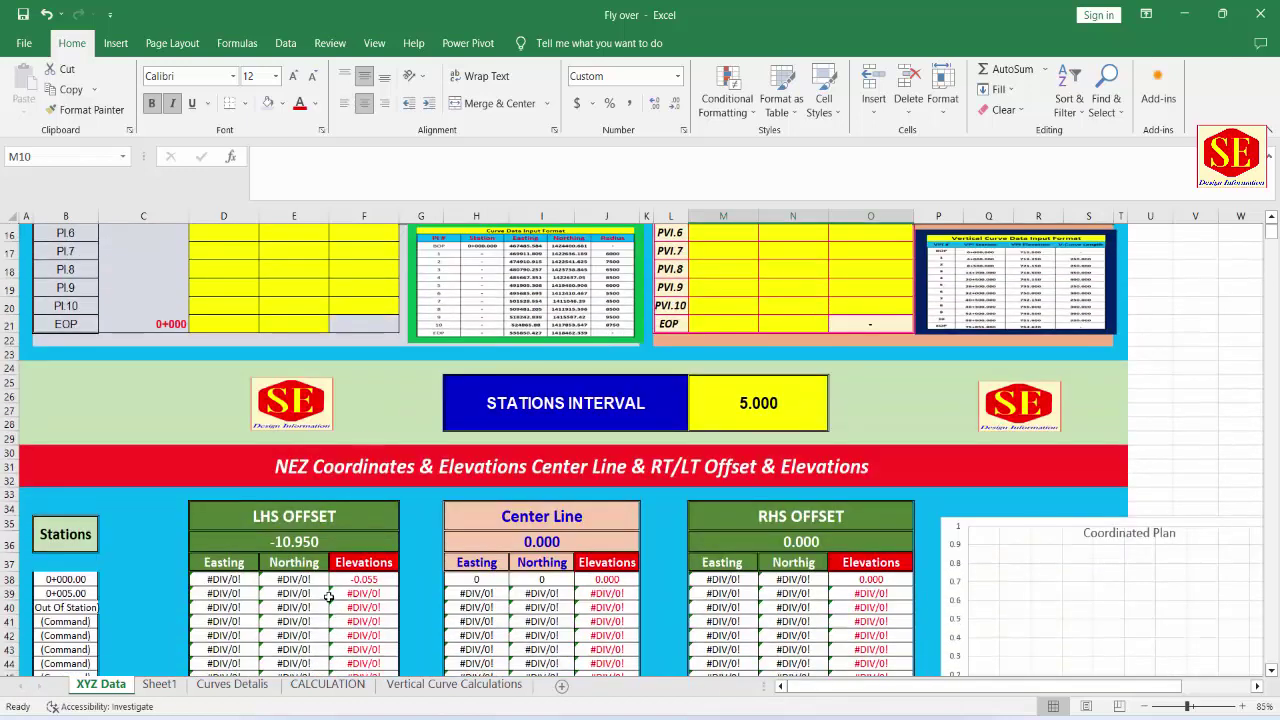
pyautogui.scroll(2, 630, 538)
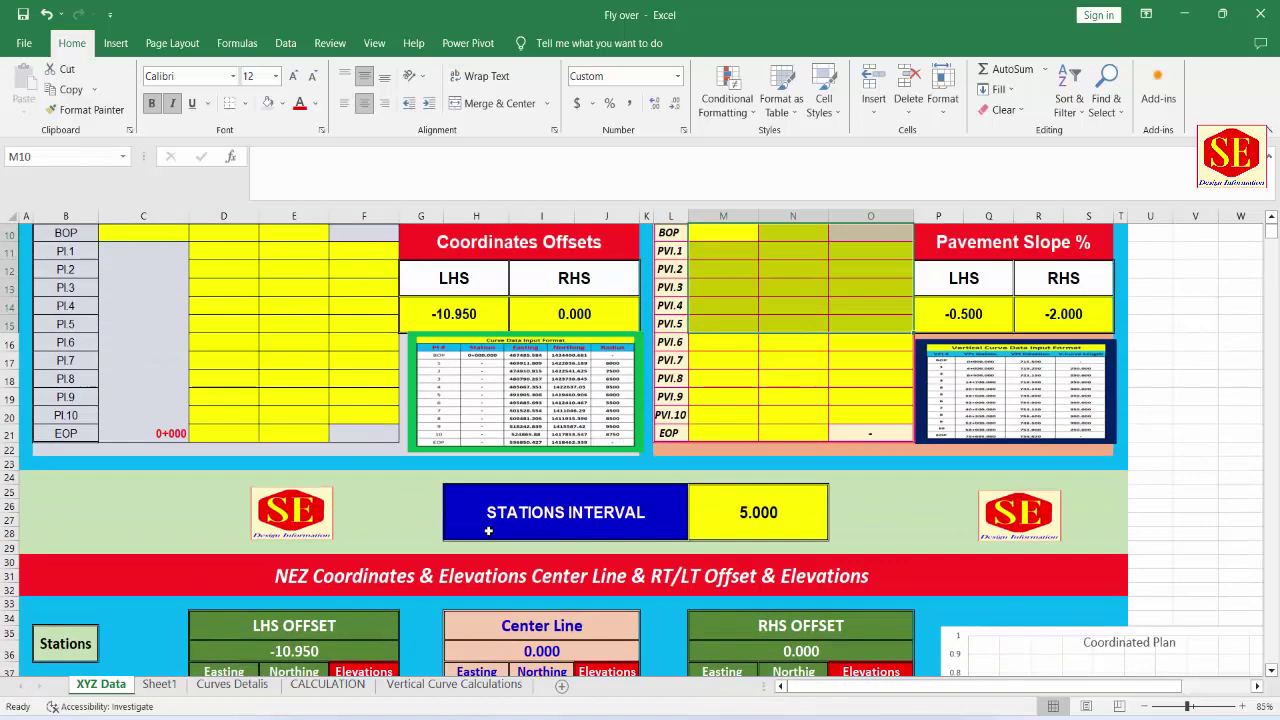
pyautogui.scroll(2, 577, 529)
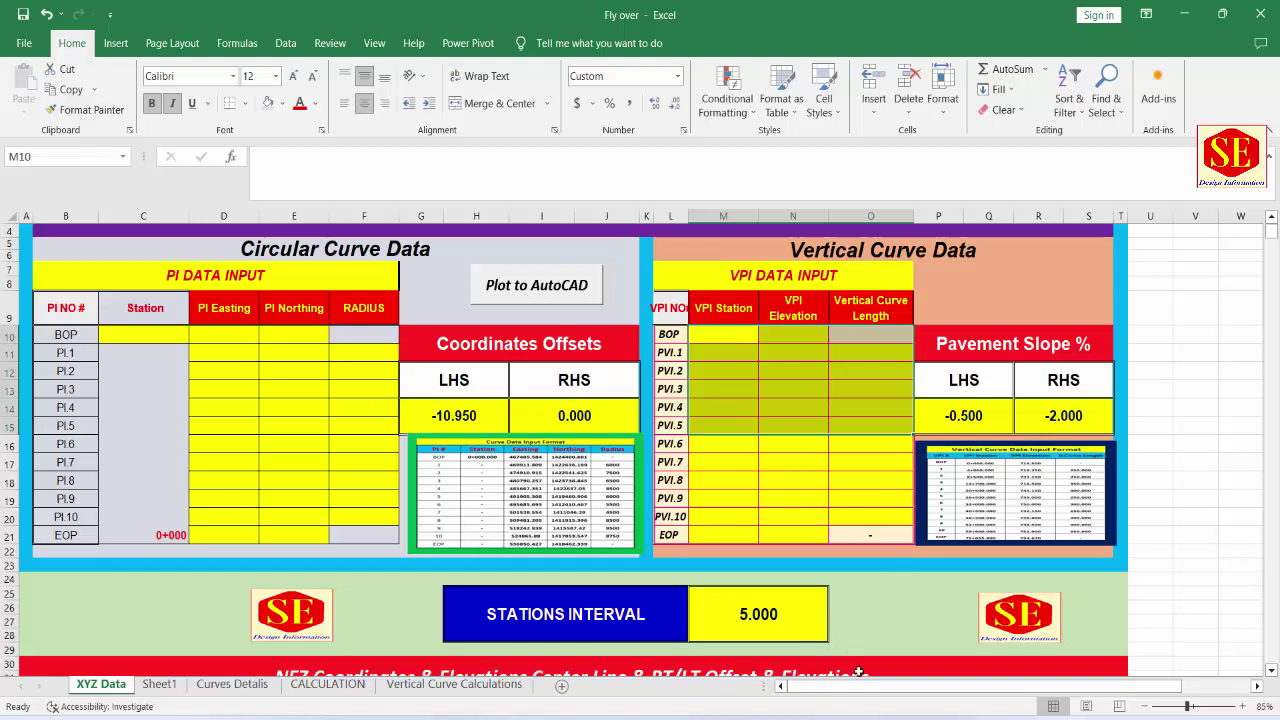
pyautogui.click(900, 700)
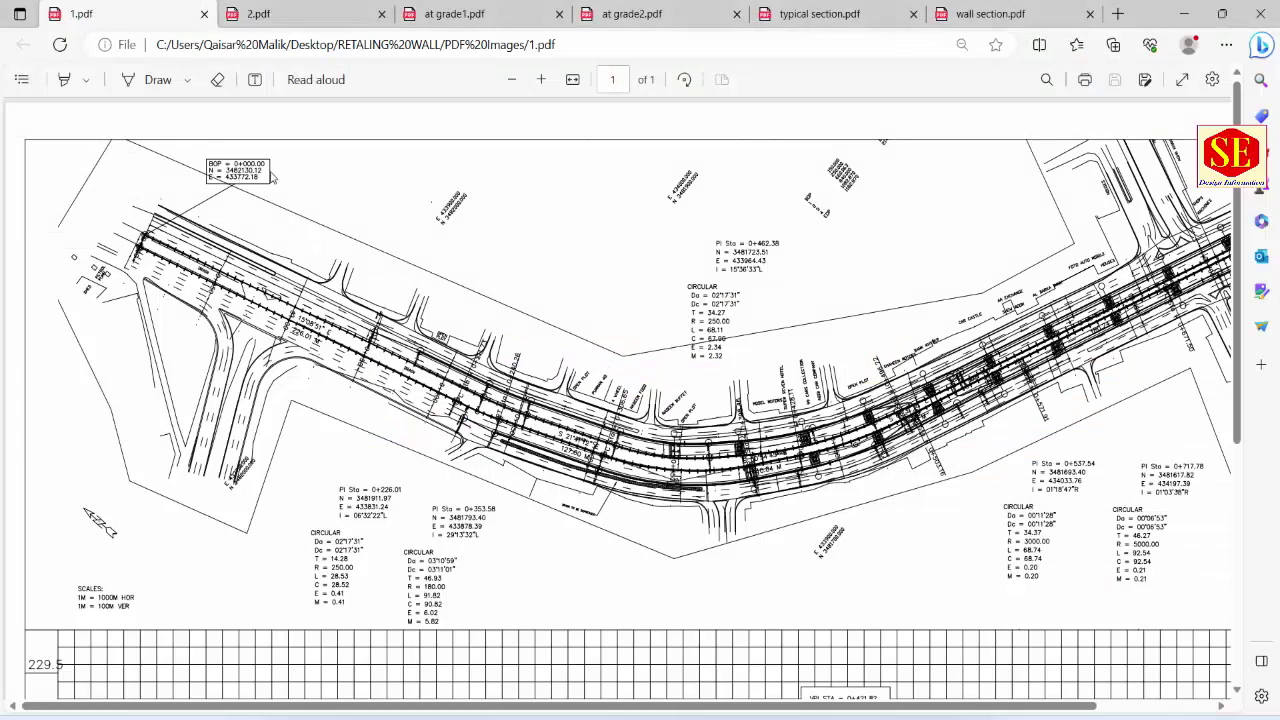
pyautogui.keyDown('ctrl'); pyautogui.scroll(1, 247, 177); pyautogui.keyUp('ctrl')
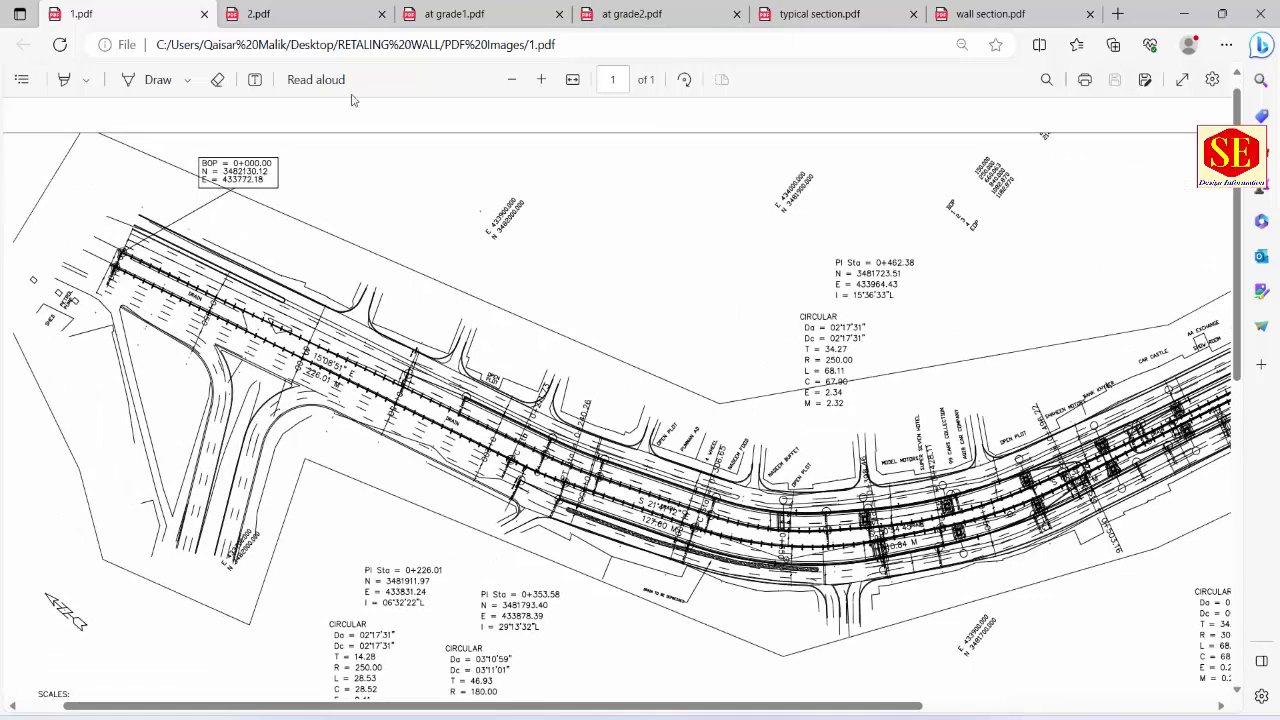
pyautogui.click(470, 14)
pyautogui.keyDown('ctrl'); pyautogui.scroll(3, 253, 211); pyautogui.keyUp('ctrl')
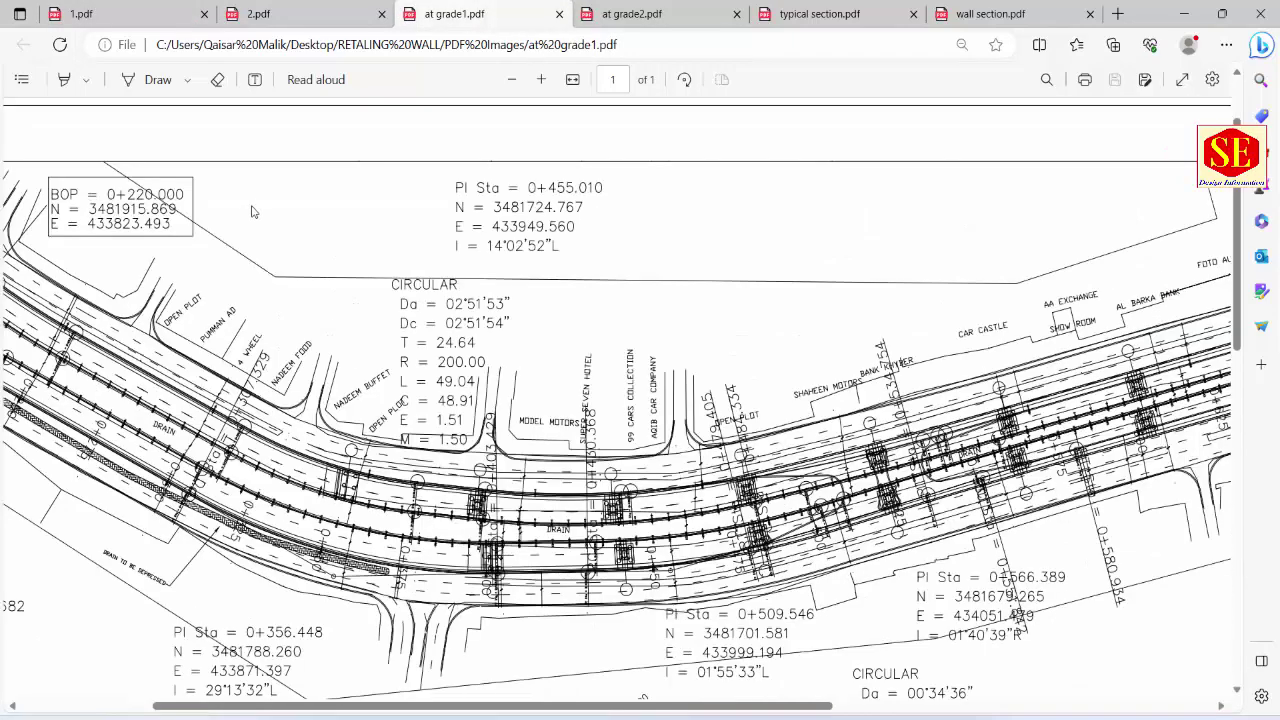
pyautogui.keyDown('ctrl'); pyautogui.scroll(-2, 200, 228); pyautogui.keyUp('ctrl')
pyautogui.keyDown('ctrl'); pyautogui.scroll(-1, 200, 228); pyautogui.keyUp('ctrl')
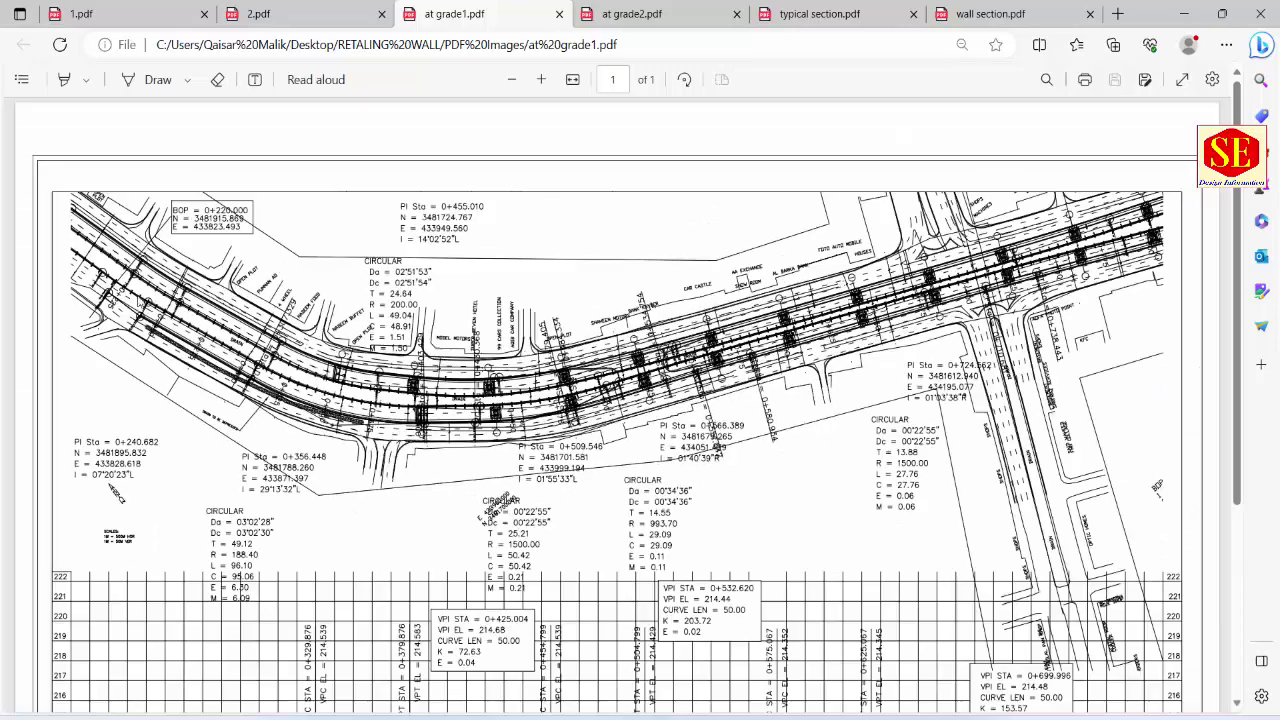
pyautogui.click(370, 16)
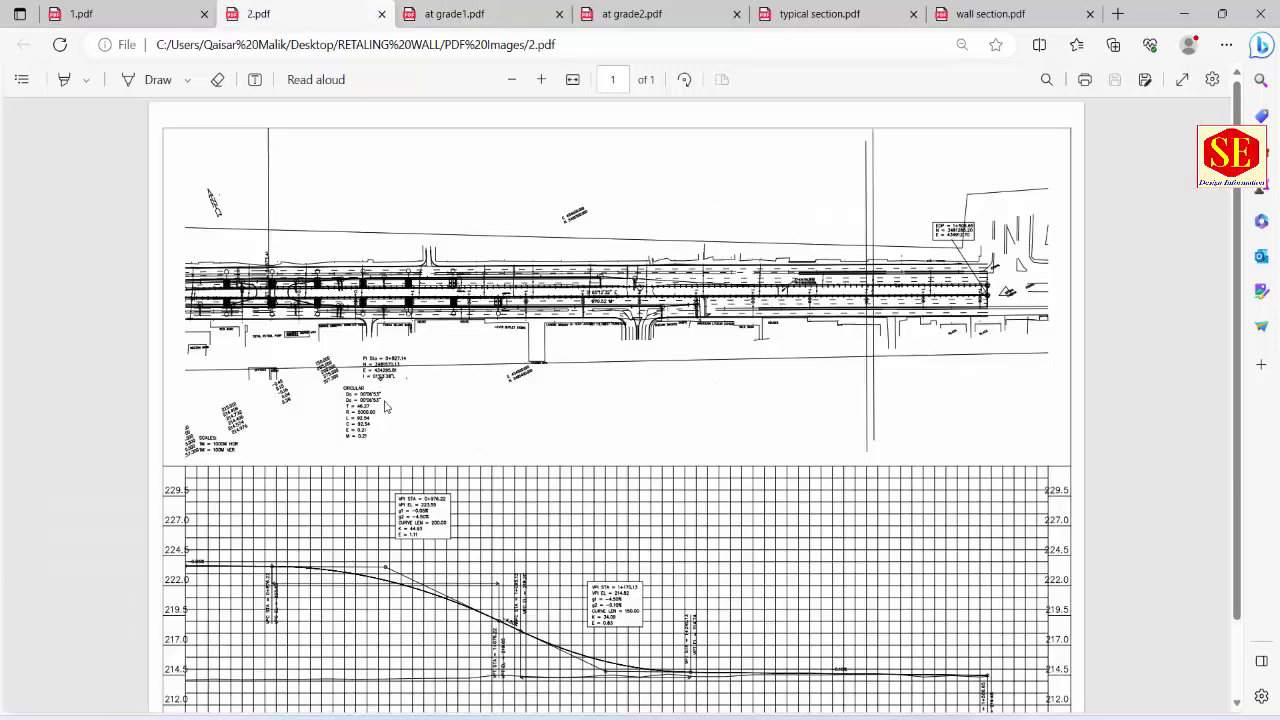
pyautogui.click(112, 18)
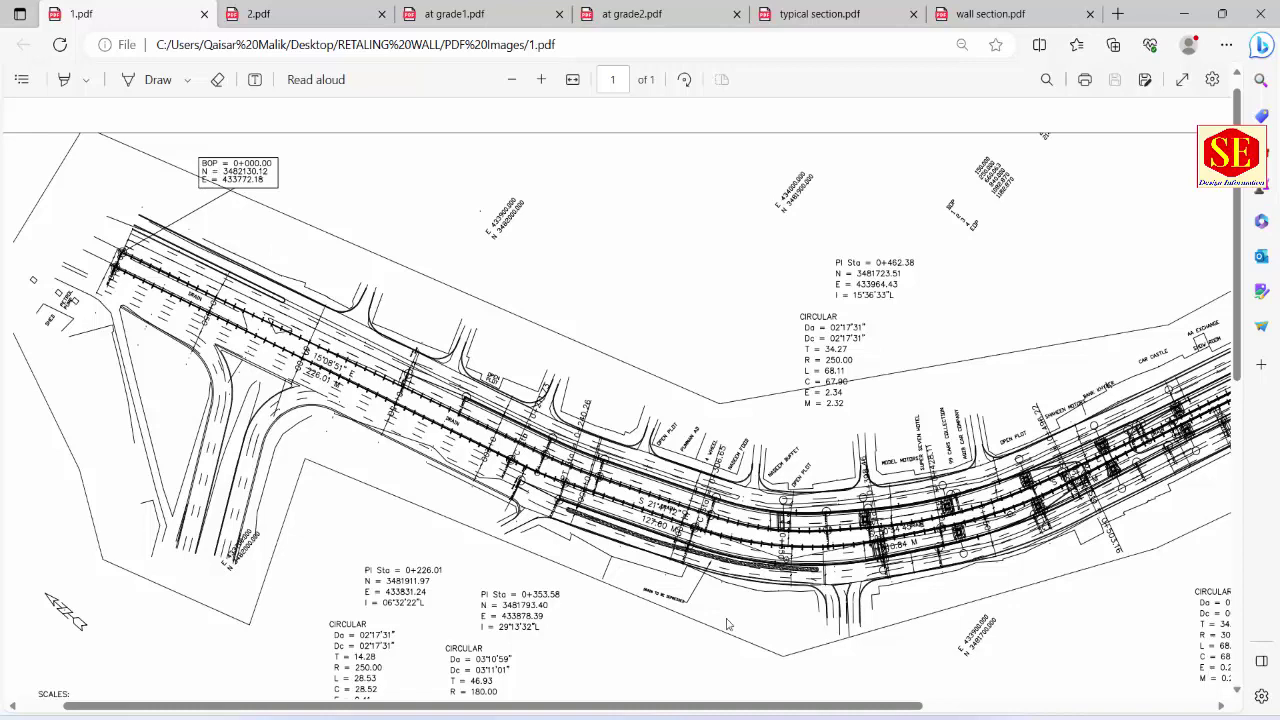
# Step: Bring the Fly over workbook forward and move it aside to uncover the alignment PDF
pyautogui.moveTo(790, 715)
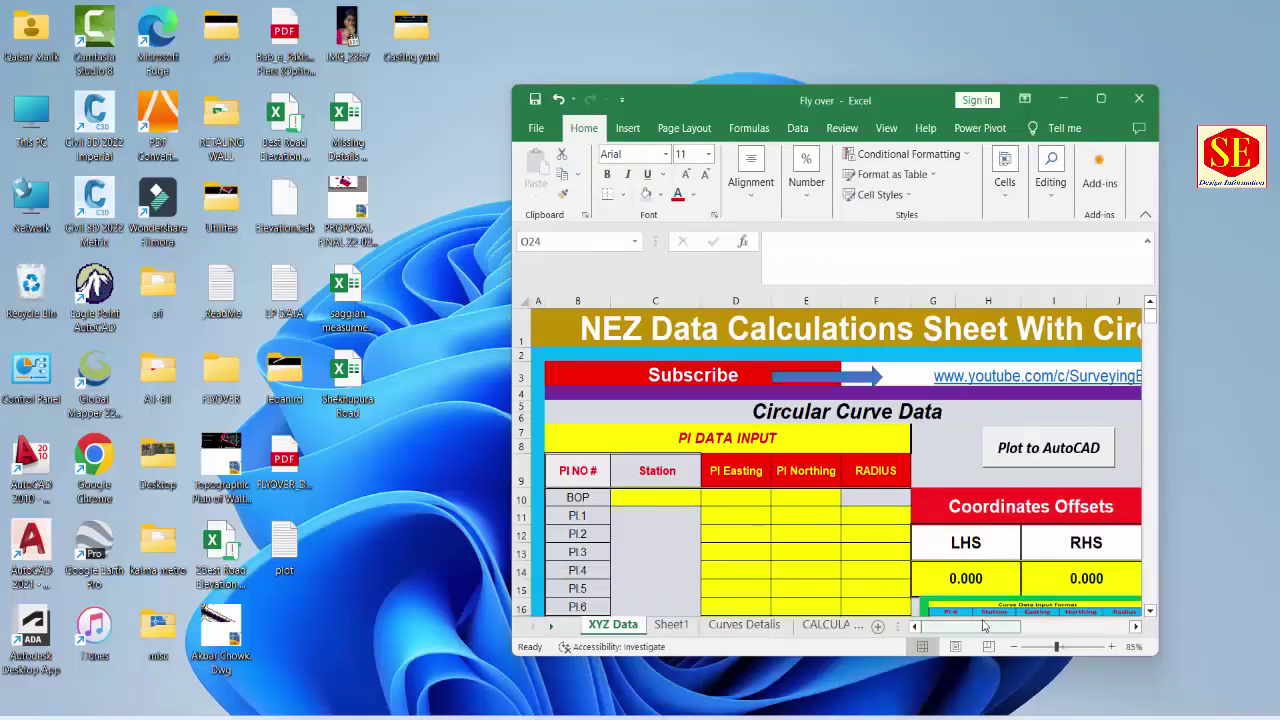
pyautogui.click(986, 650)
pyautogui.moveTo(720, 98); pyautogui.dragTo(876, 108)
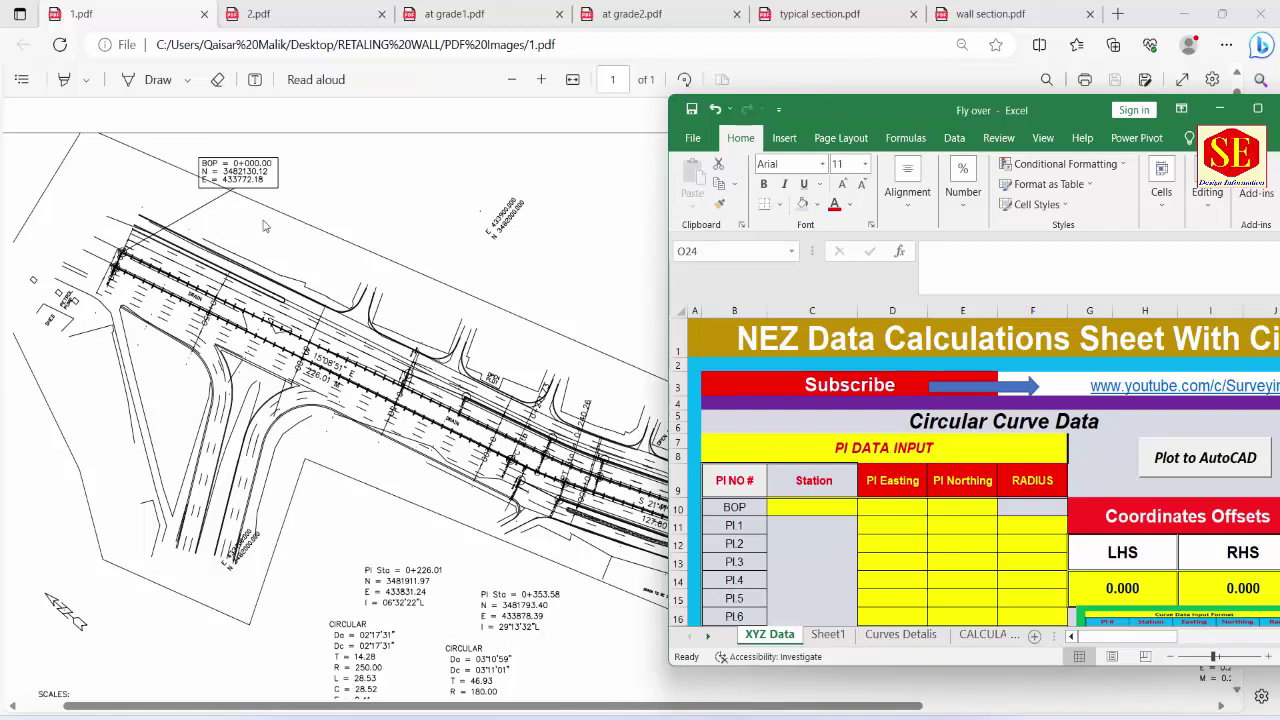
# Step: Enter station 0 in the BOP row so it reads 0+000
pyautogui.click(840, 514)
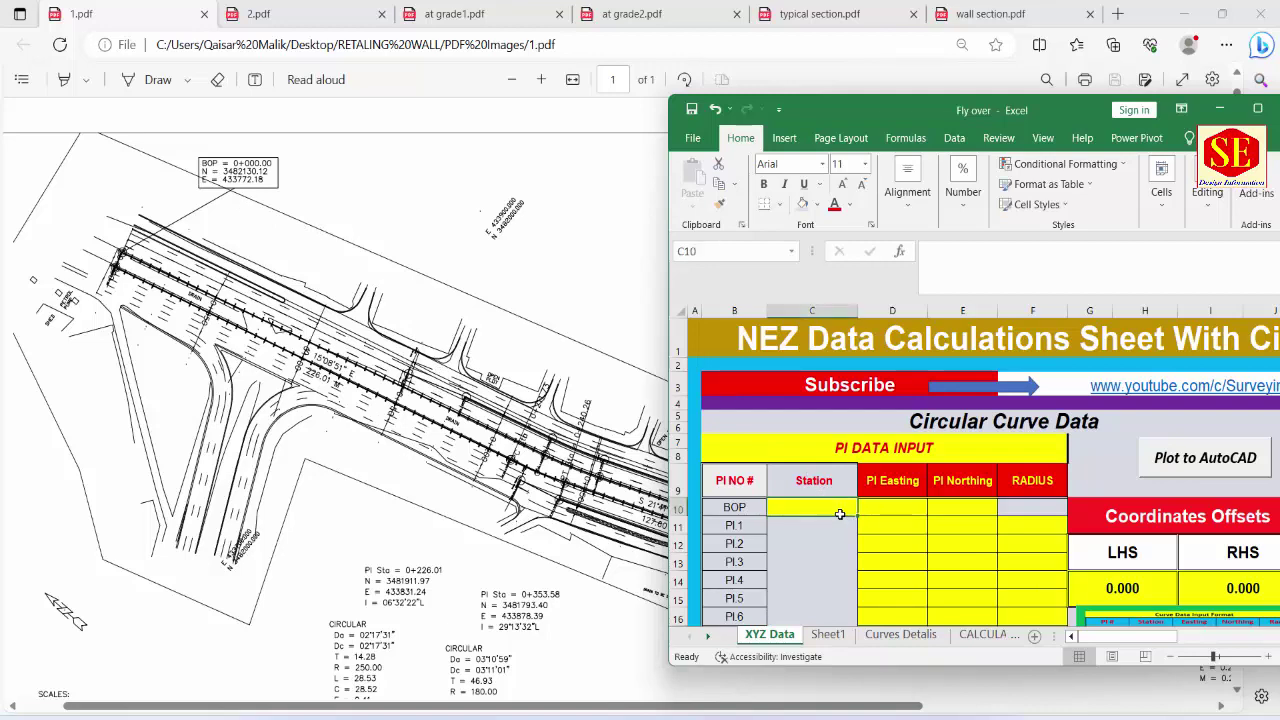
pyautogui.moveTo(892, 115); pyautogui.dragTo(809, 66)
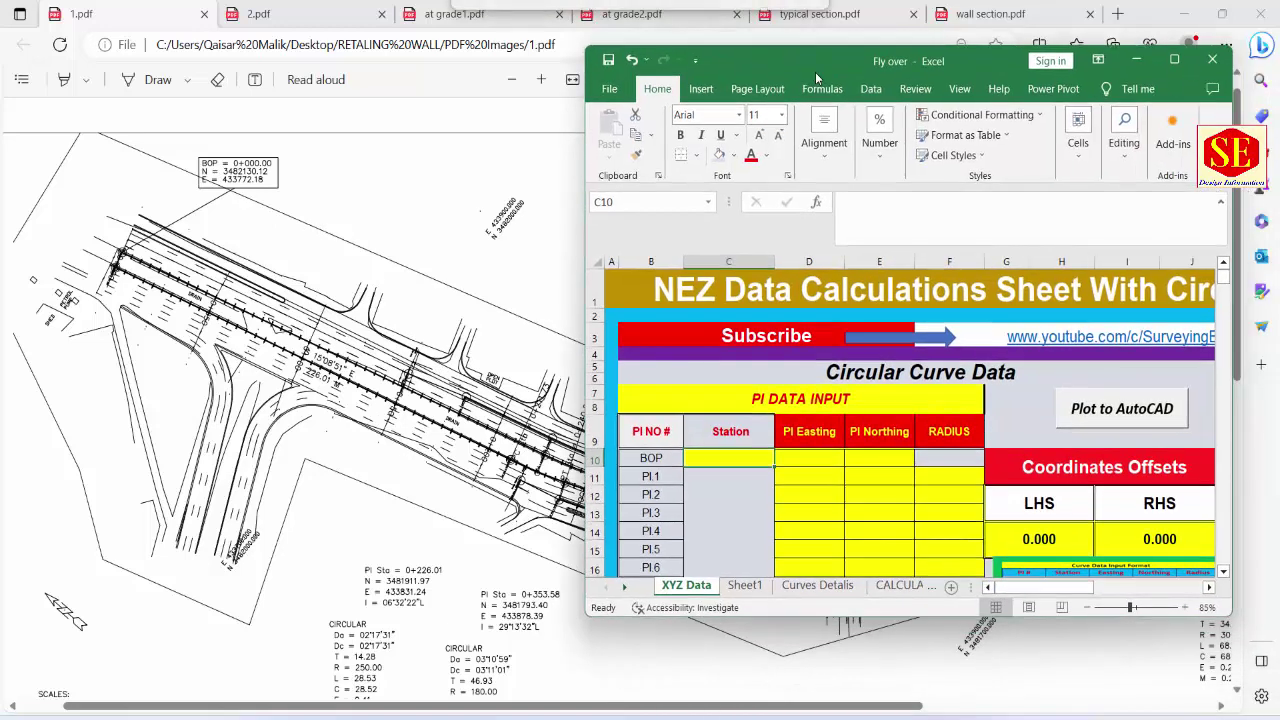
pyautogui.write('0')
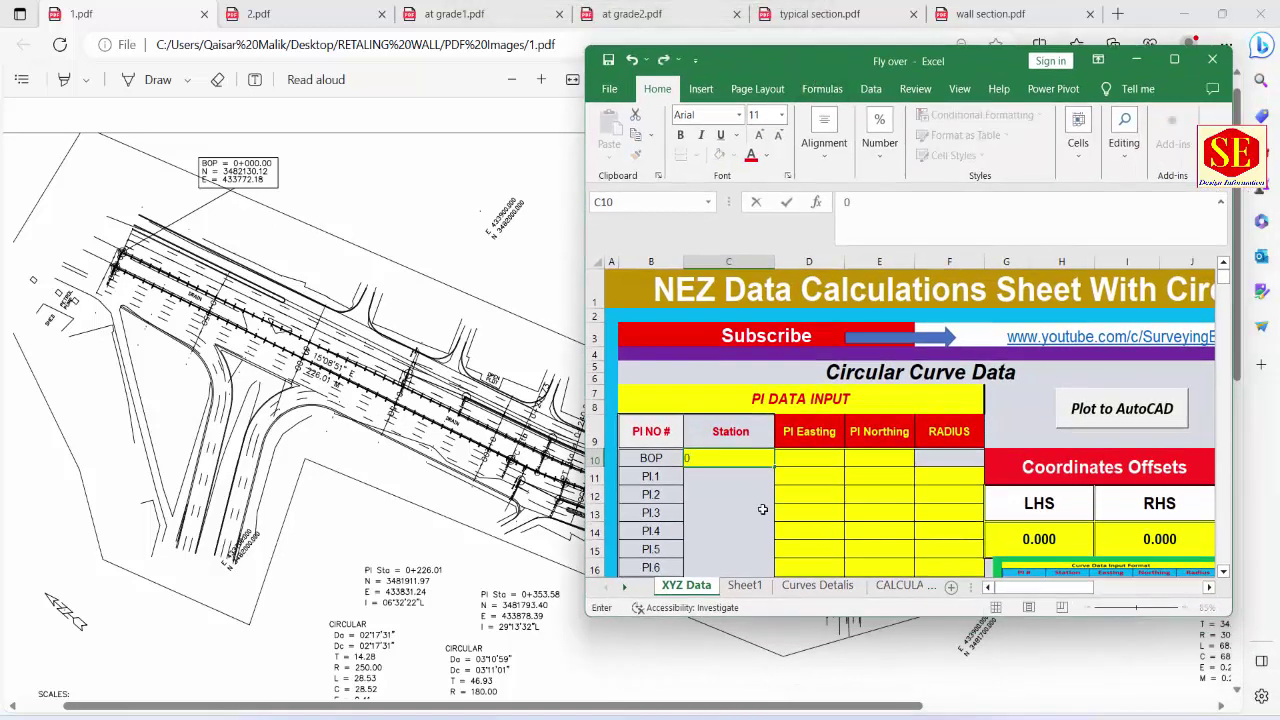
pyautogui.click(716, 512)
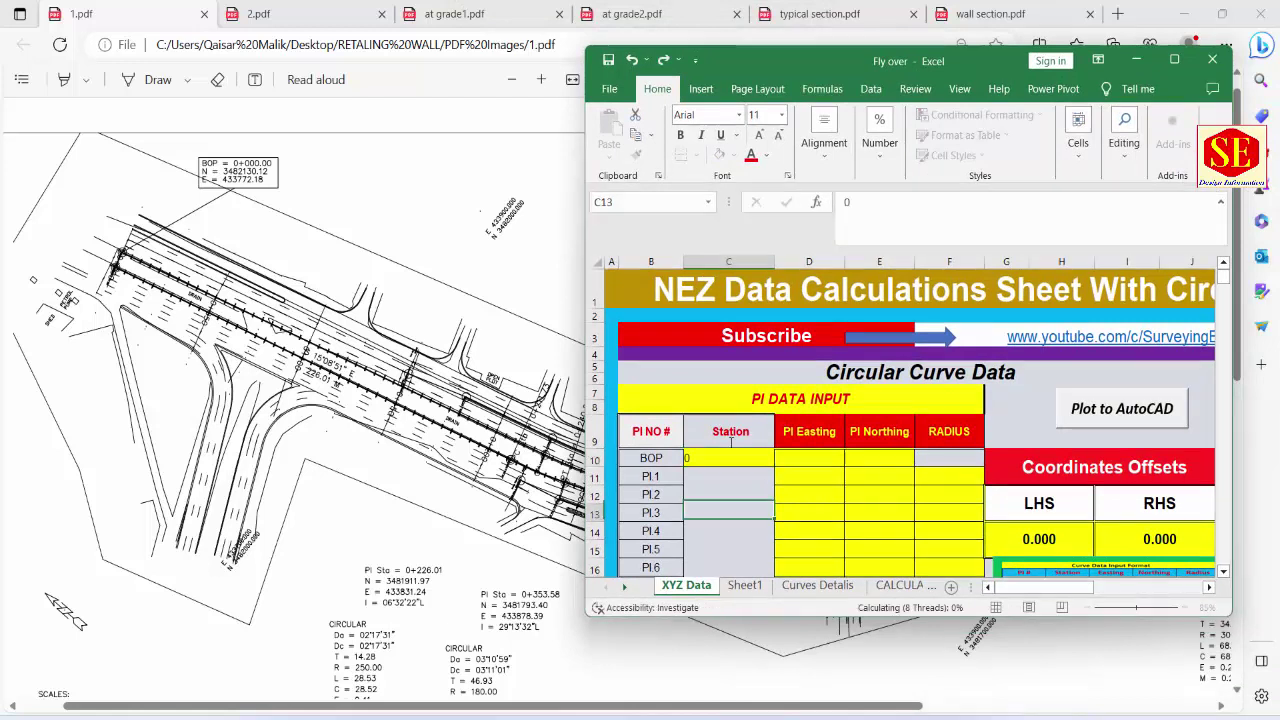
# Step: Enter the BOP row's PI Easting as 433772.180
pyautogui.click(808, 459)
pyautogui.click(879, 456)
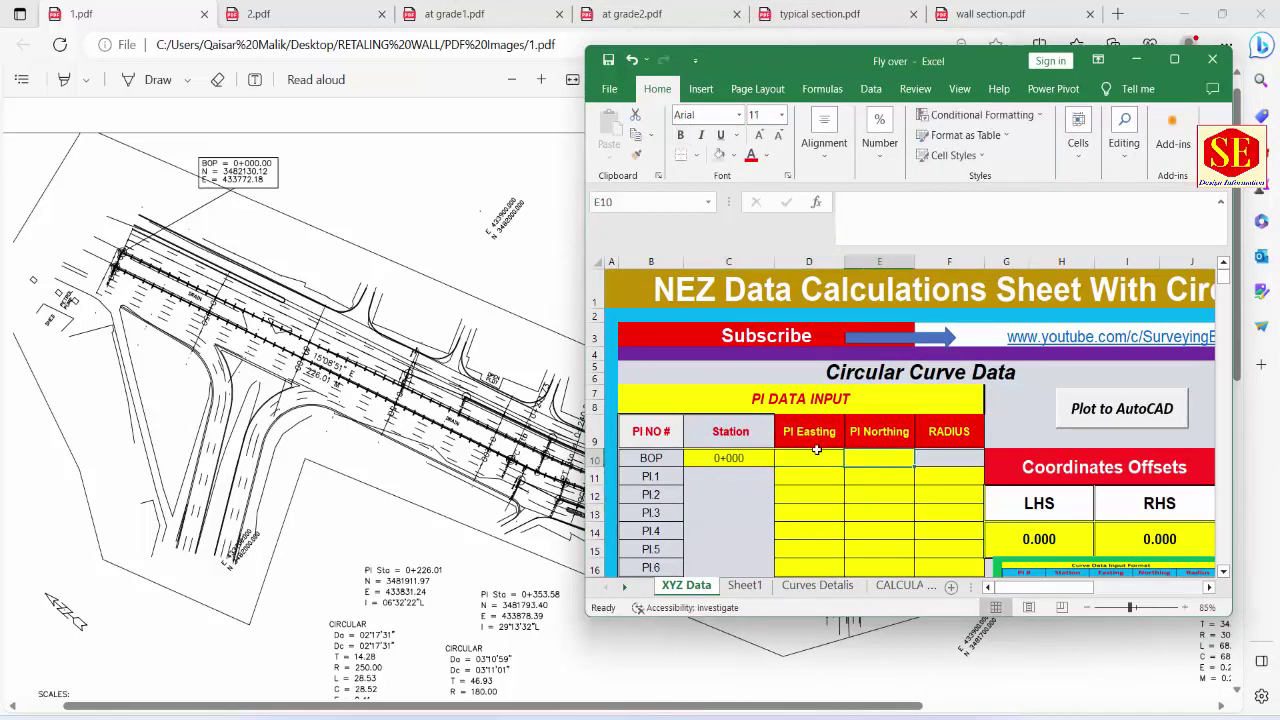
pyautogui.click(817, 456)
pyautogui.click(877, 455)
pyautogui.click(651, 459)
pyautogui.click(804, 455)
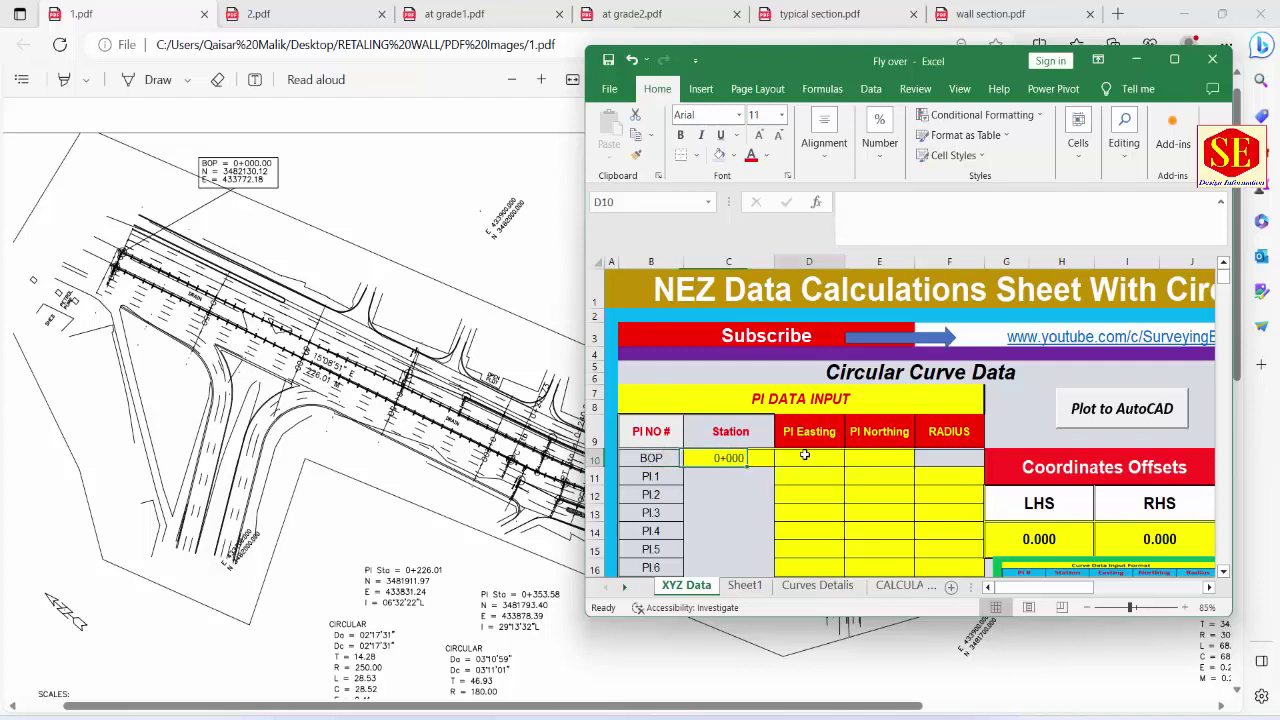
pyautogui.click(880, 457)
pyautogui.click(808, 457)
pyautogui.keyDown('ctrl'); pyautogui.scroll(3, 232, 158); pyautogui.keyUp('ctrl')
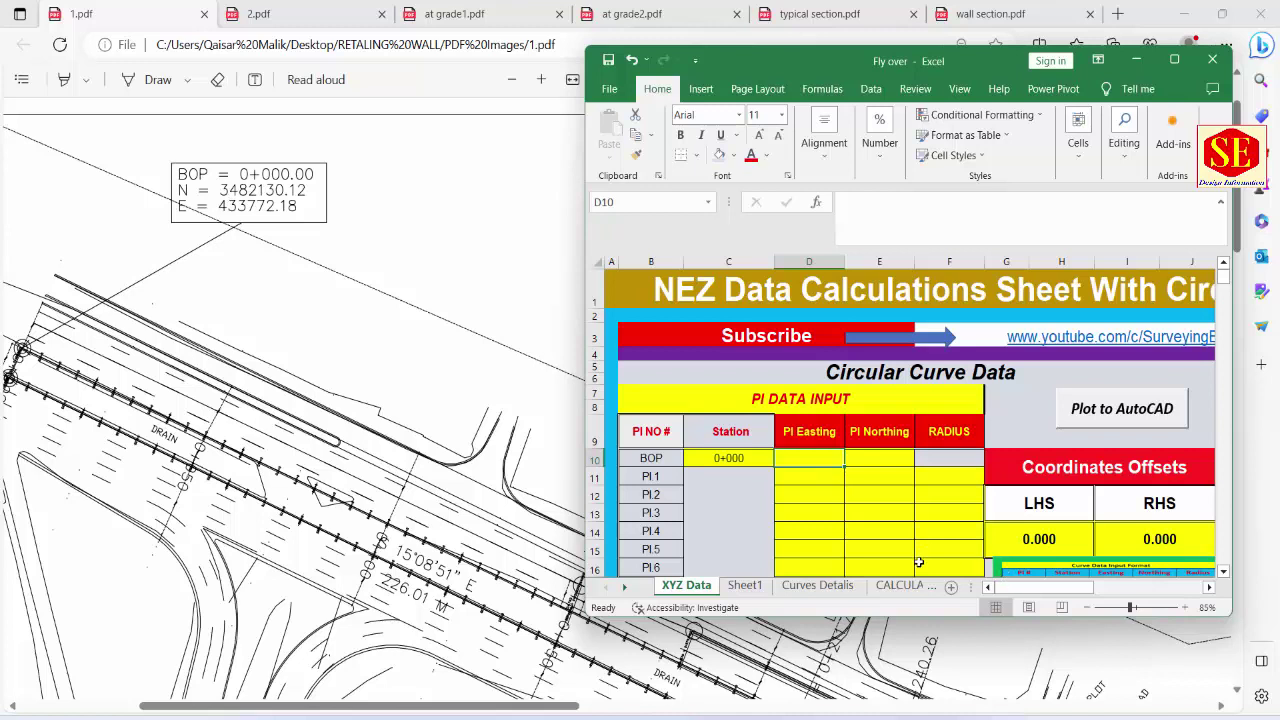
pyautogui.write('433')
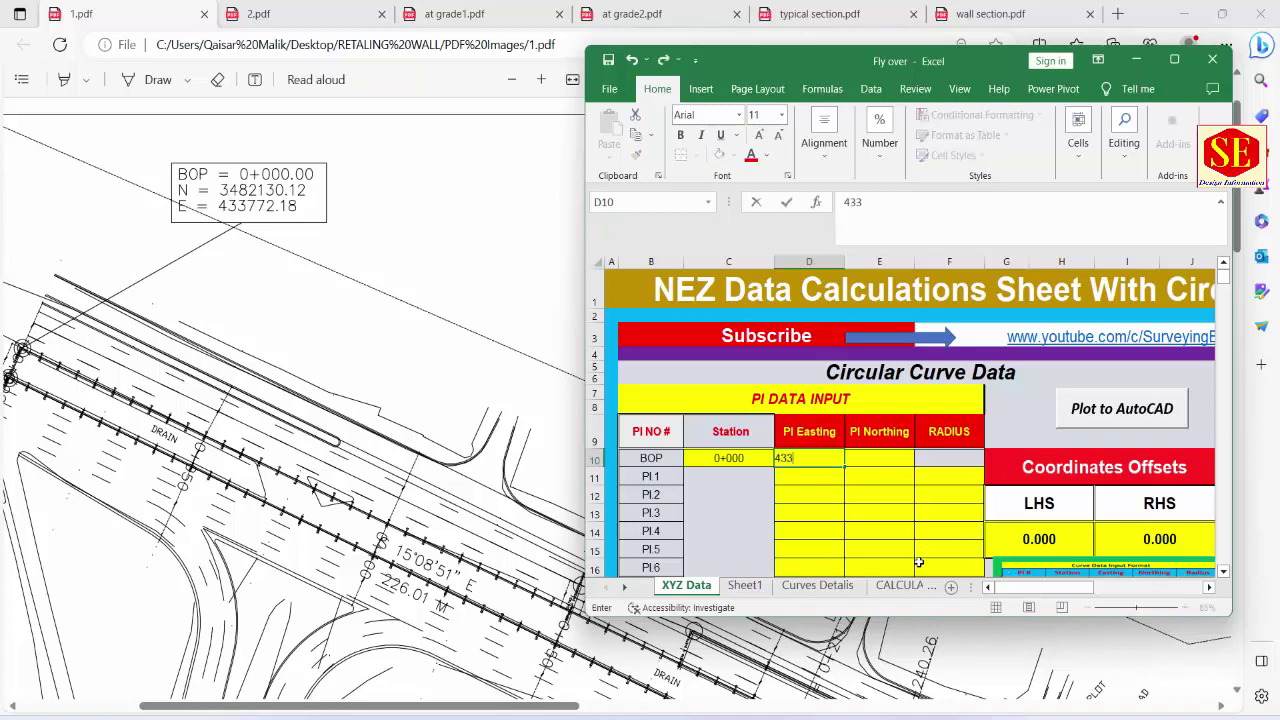
pyautogui.write('772.18')
pyautogui.click(883, 457)
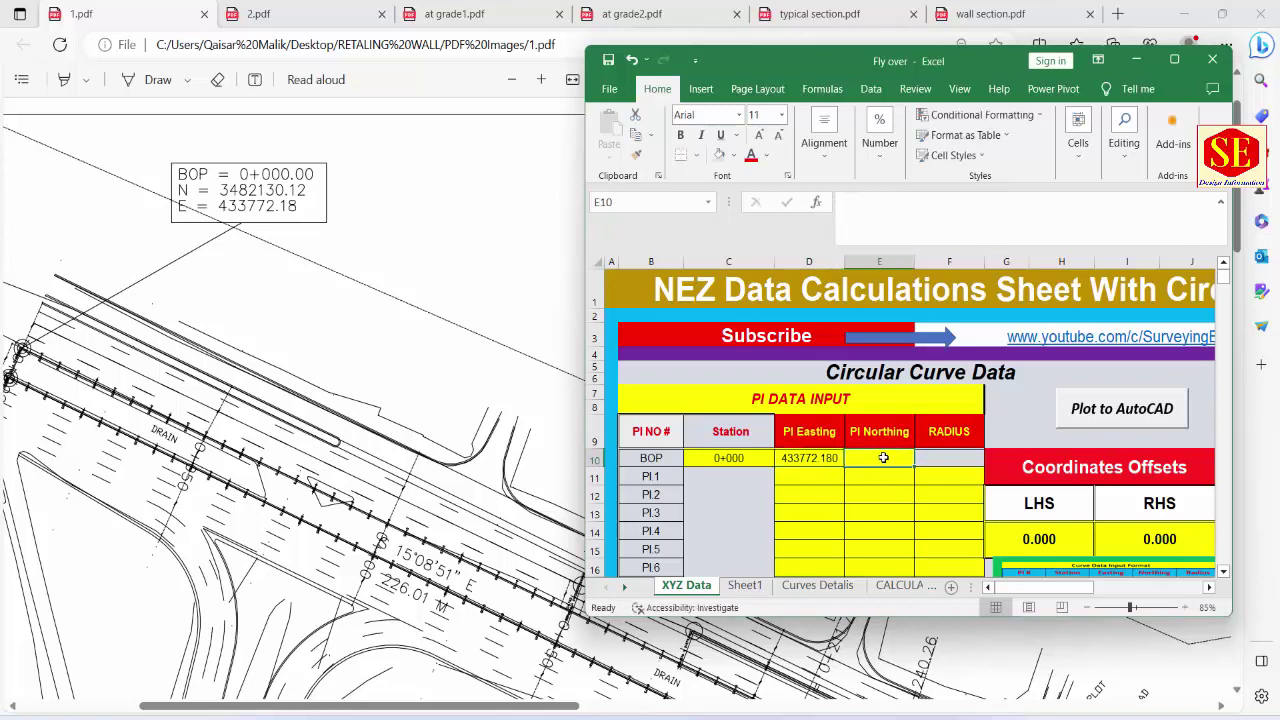
# Step: Enter the BOP row's PI Northing as 3482130.120
pyautogui.write('3482130')
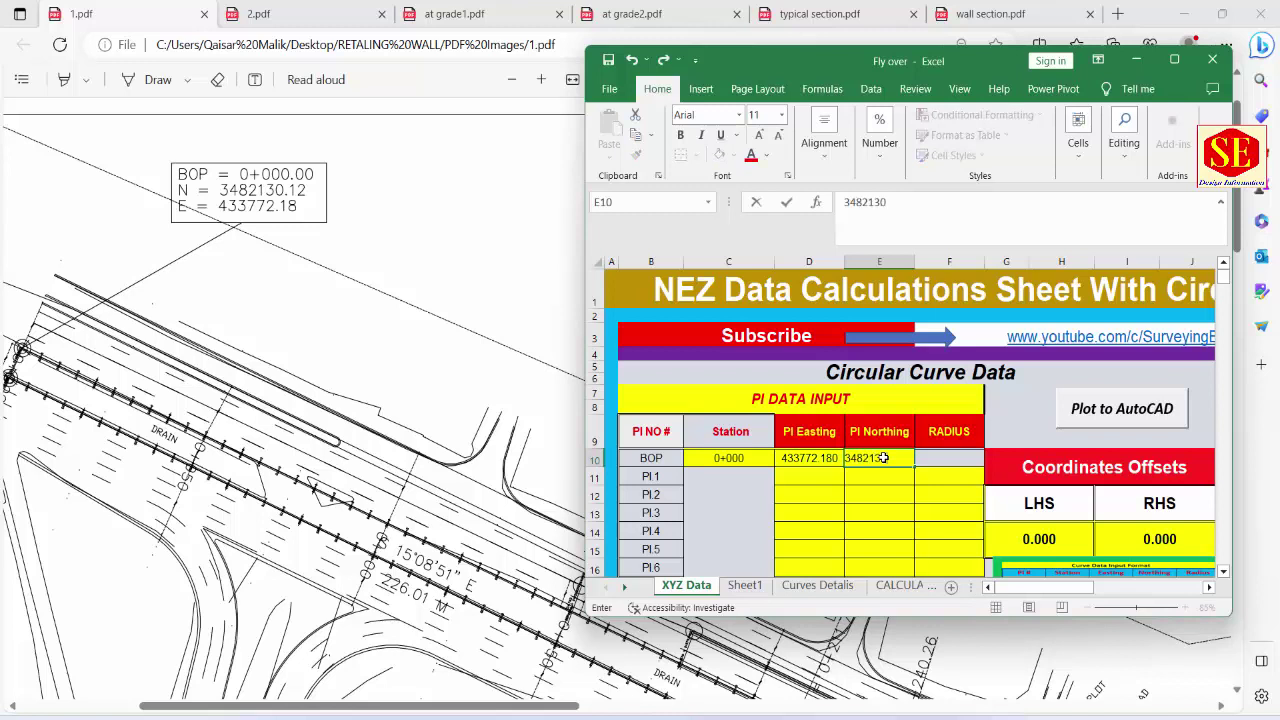
pyautogui.write('.12')
pyautogui.click(876, 487)
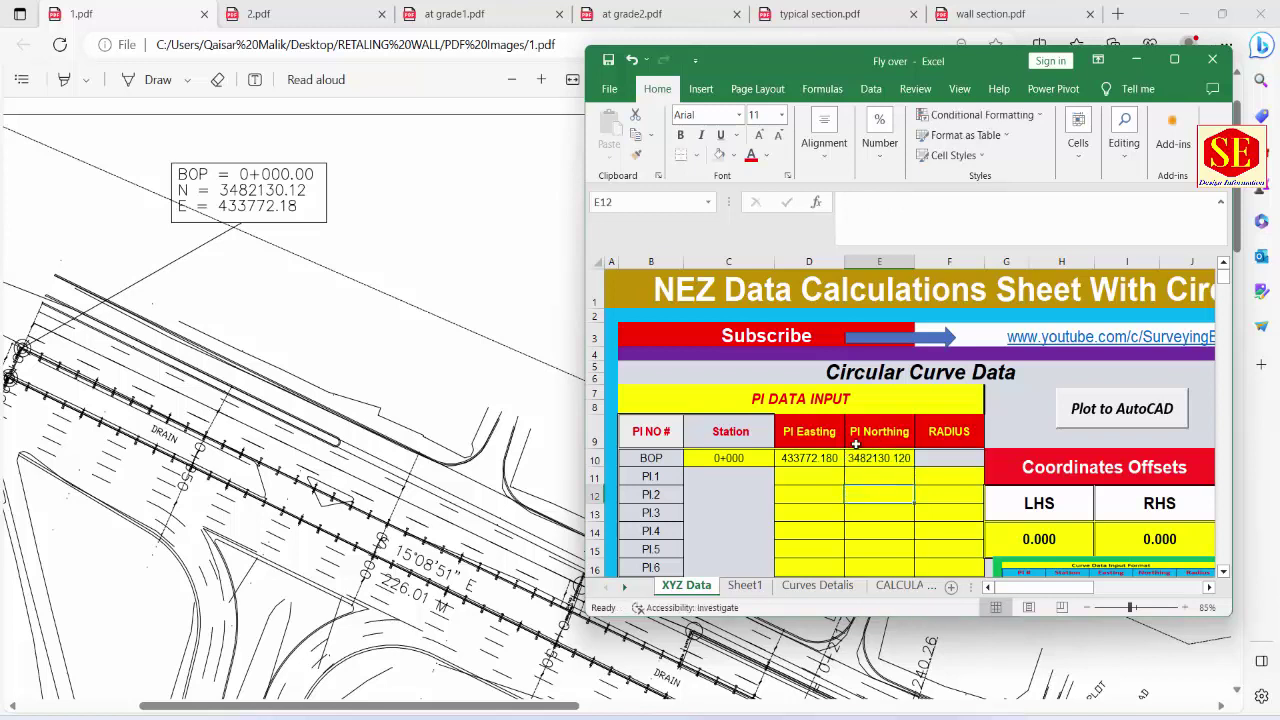
pyautogui.click(819, 433)
pyautogui.click(879, 432)
pyautogui.click(945, 433)
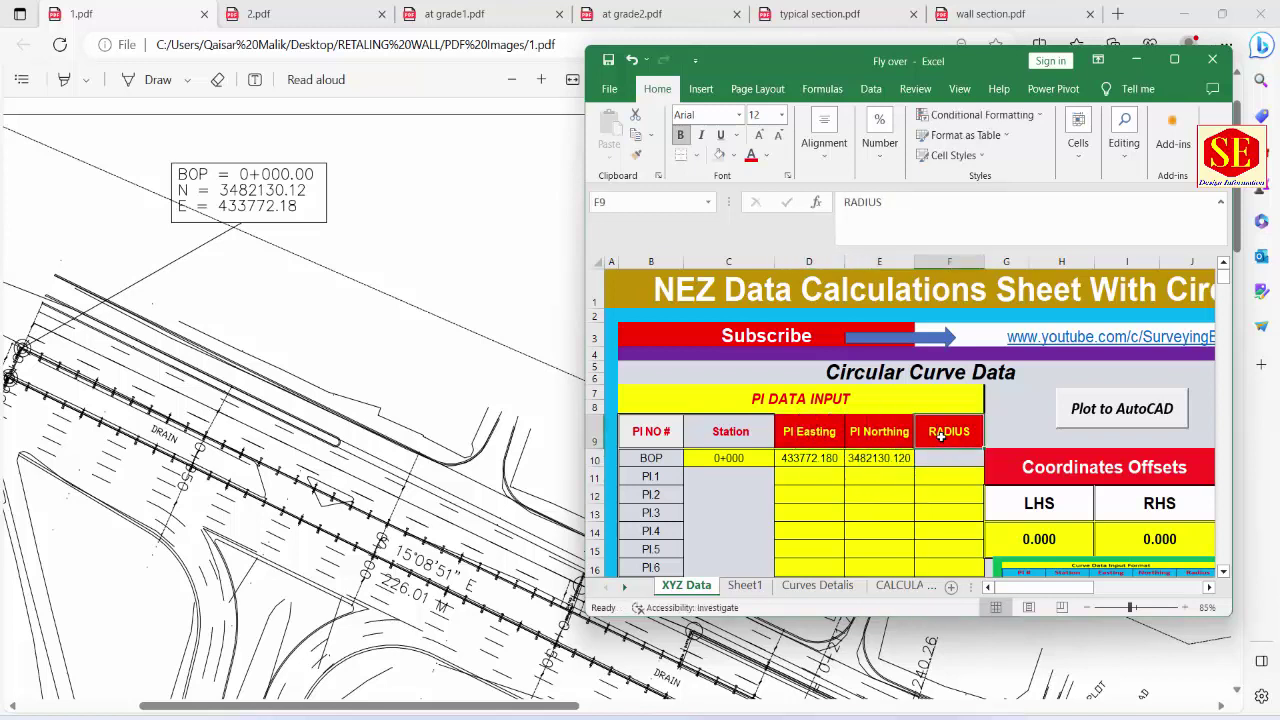
pyautogui.click(935, 457)
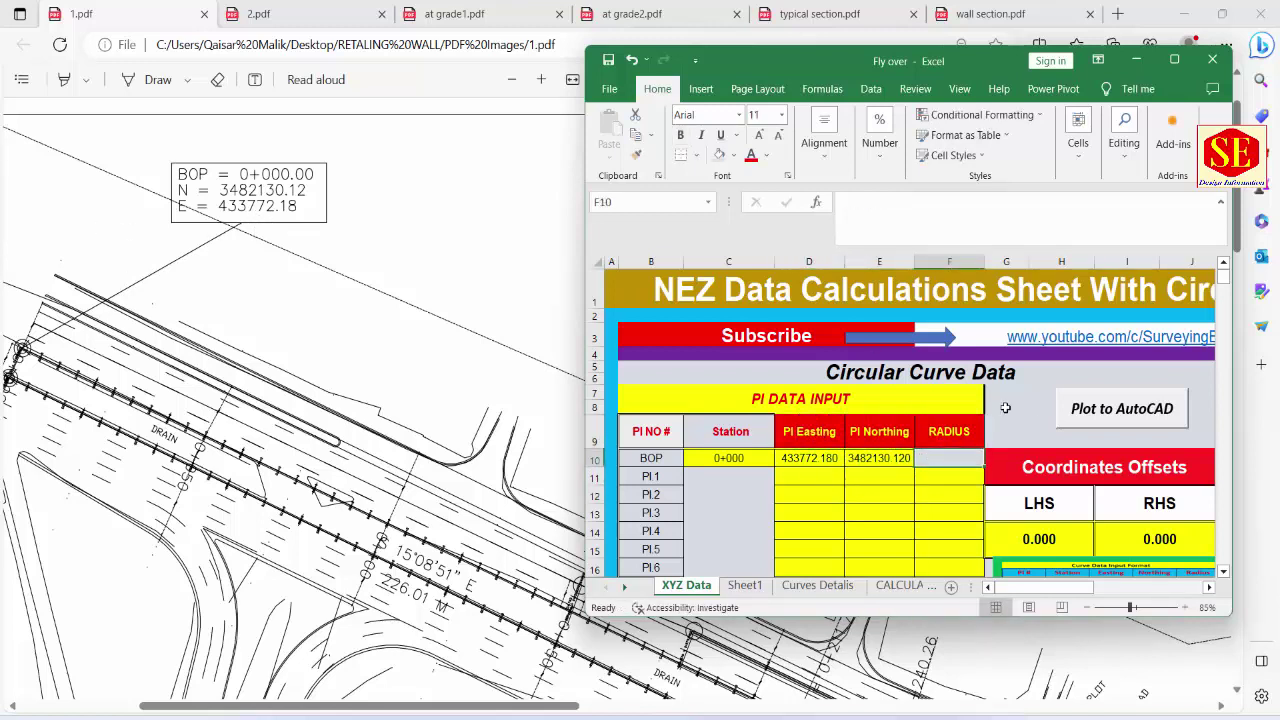
pyautogui.click(816, 476)
# Step: Fill the PI.1 row with easting 433831.240, northing 3481911.970 and radius 250
pyautogui.scroll(-2, 358, 352)
pyautogui.scroll(-5, 358, 352)
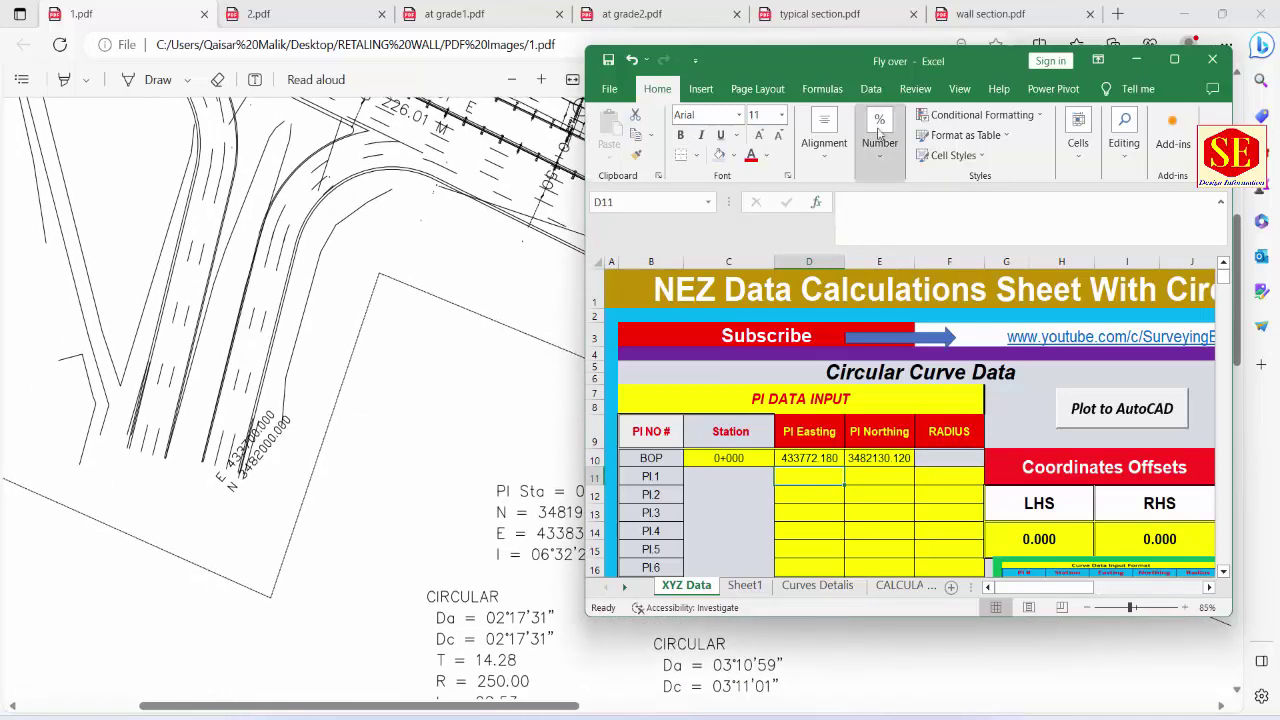
pyautogui.moveTo(796, 66); pyautogui.dragTo(910, 182)
pyautogui.hscroll(-2, 612, 338)
pyautogui.scroll(-3, 612, 338)
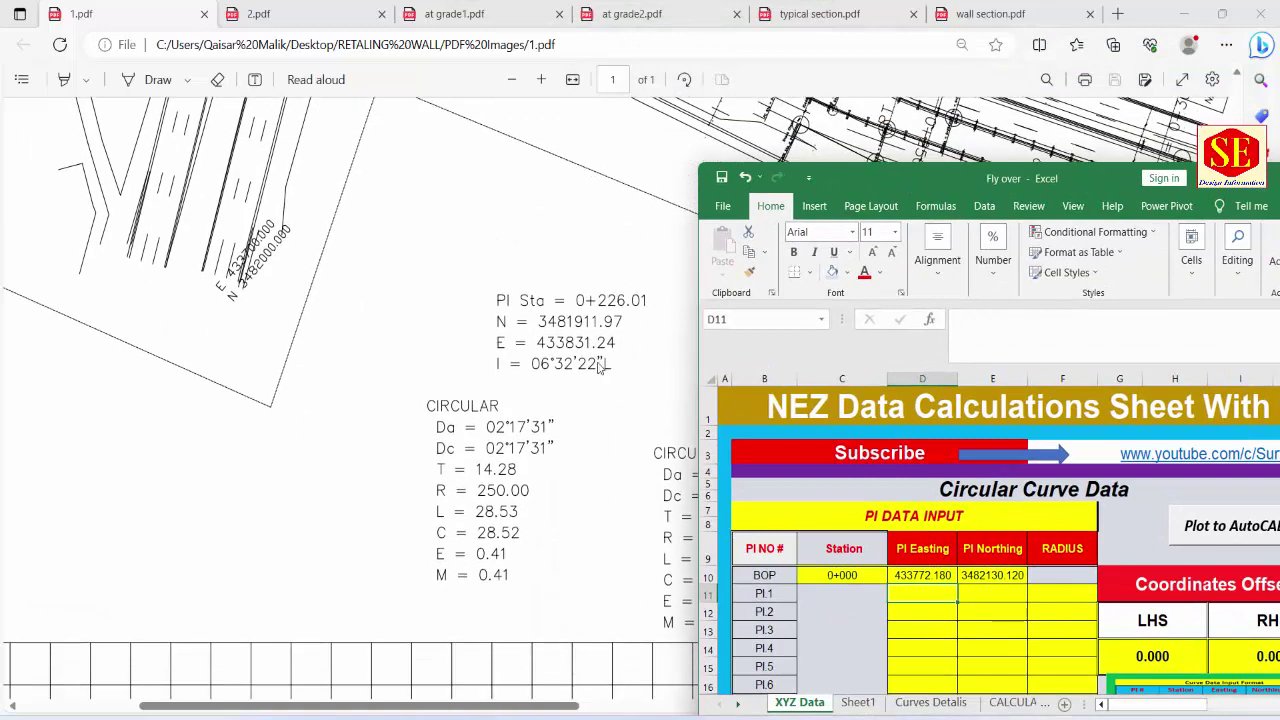
pyautogui.scroll(1, 612, 338)
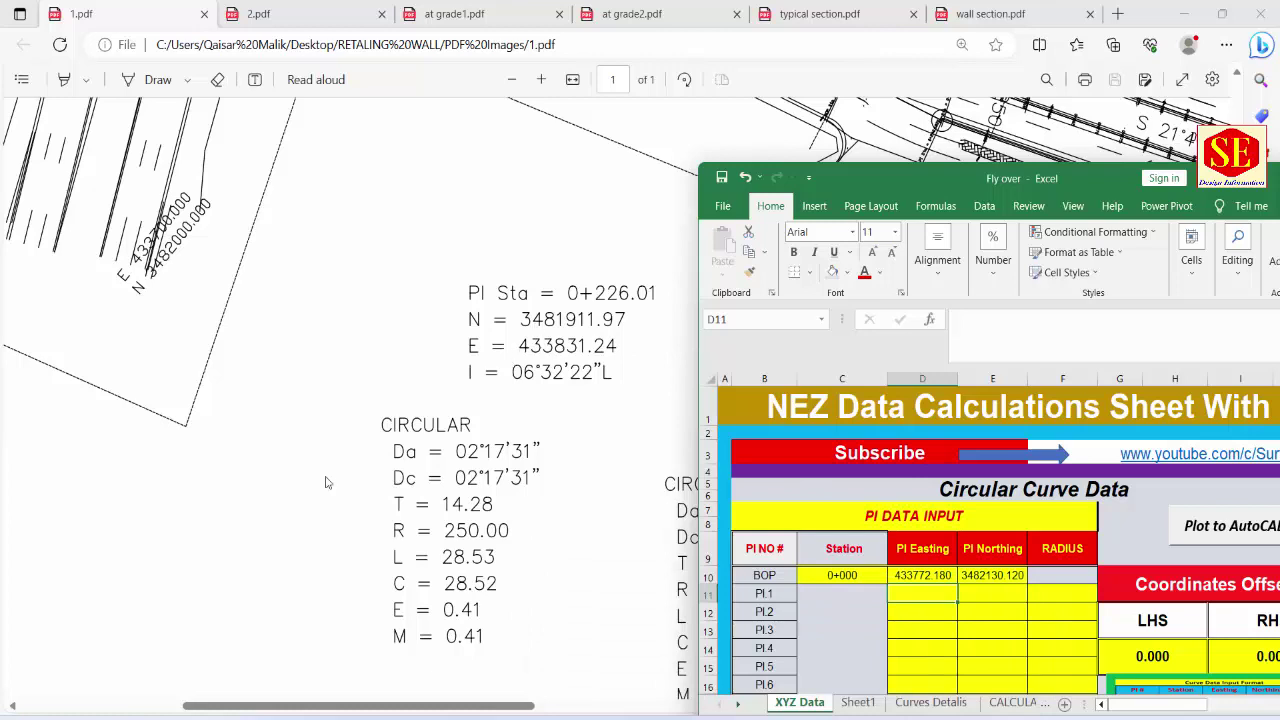
pyautogui.write('4')
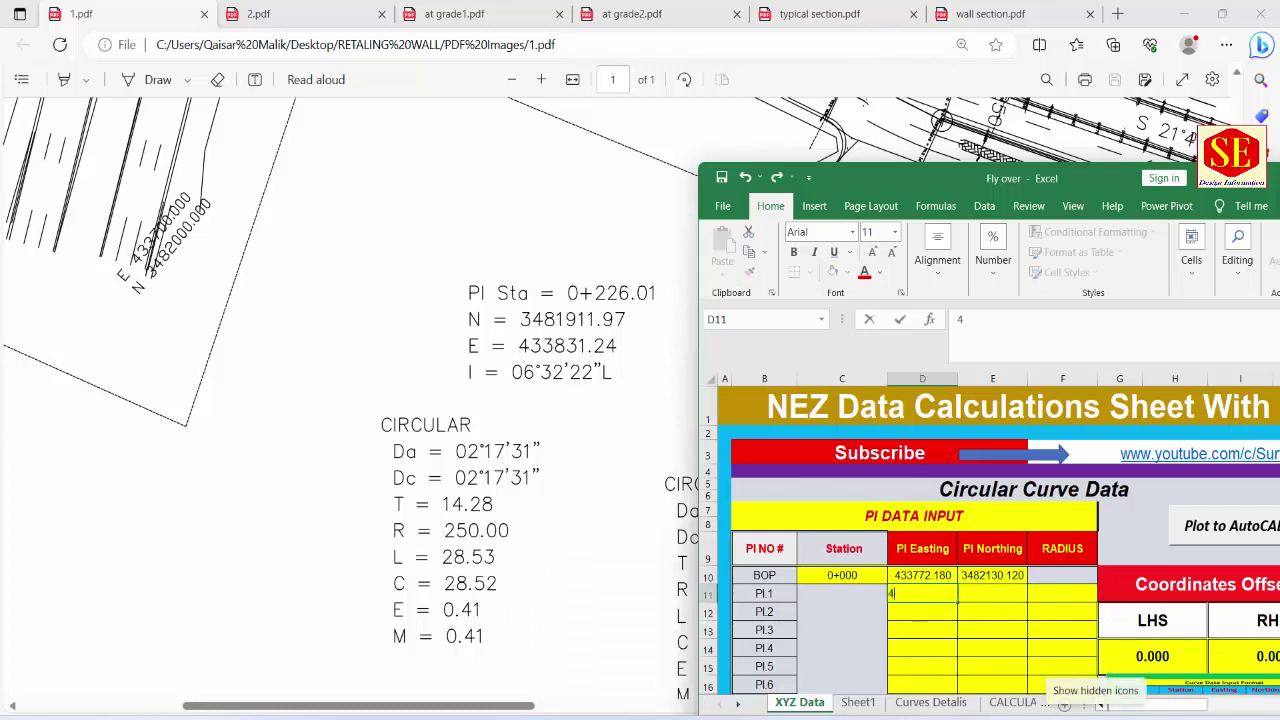
pyautogui.write('33831.24')
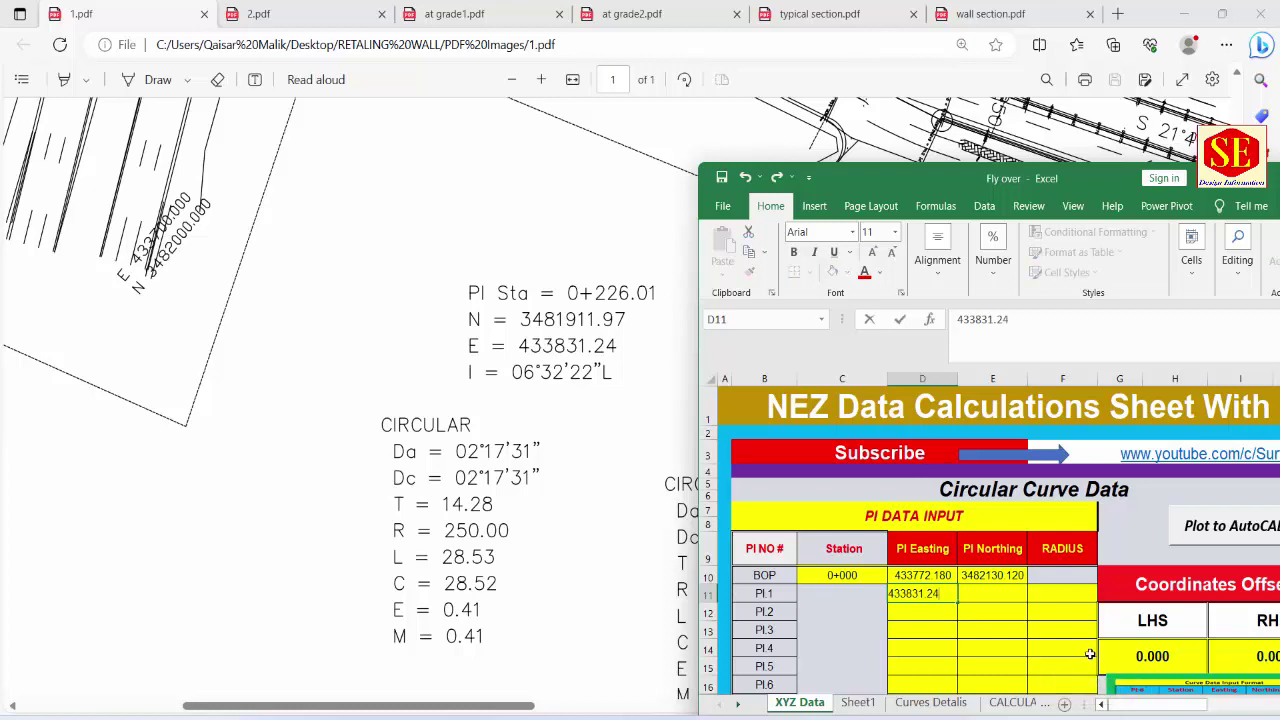
pyautogui.click(1017, 590)
pyautogui.write('34')
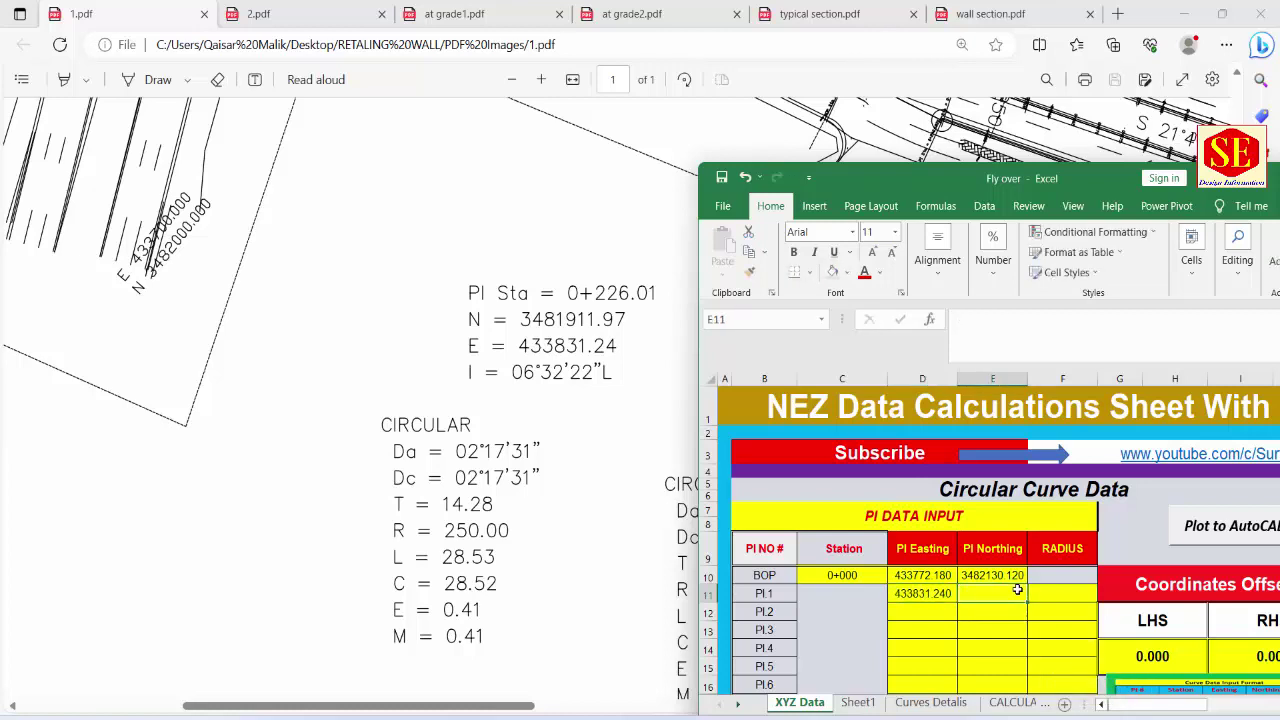
pyautogui.write('81')
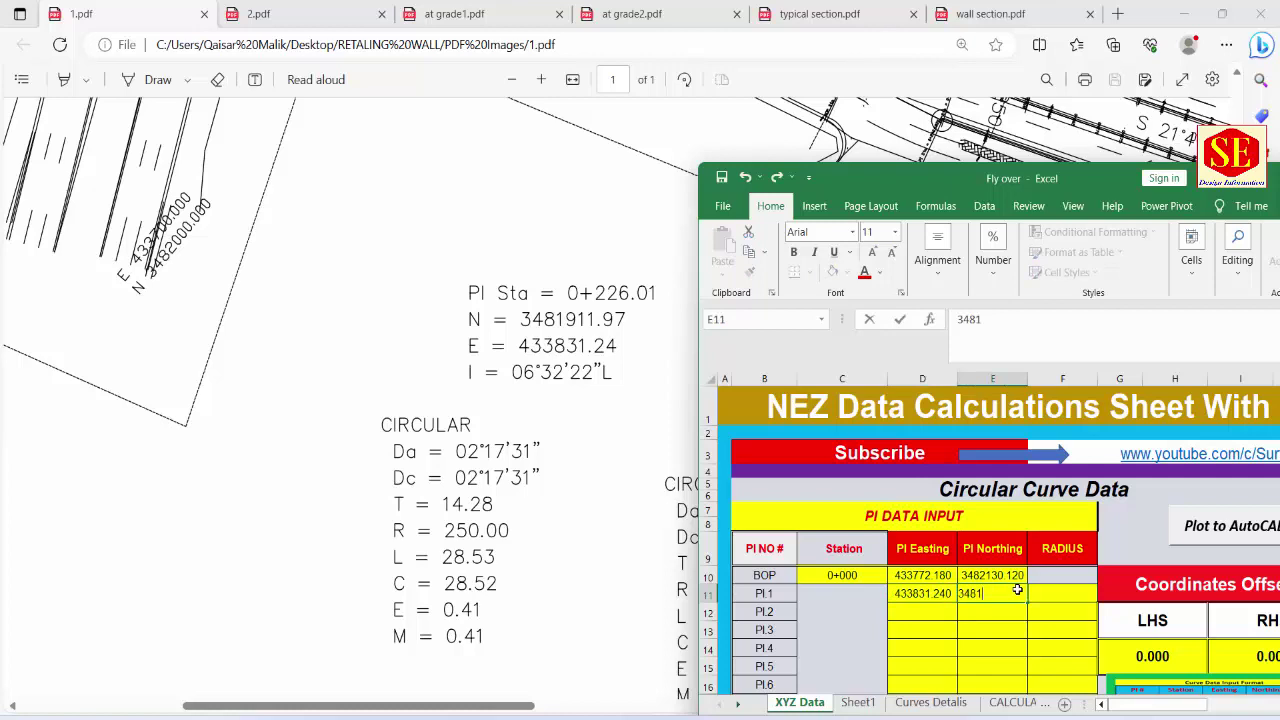
pyautogui.write('911.97')
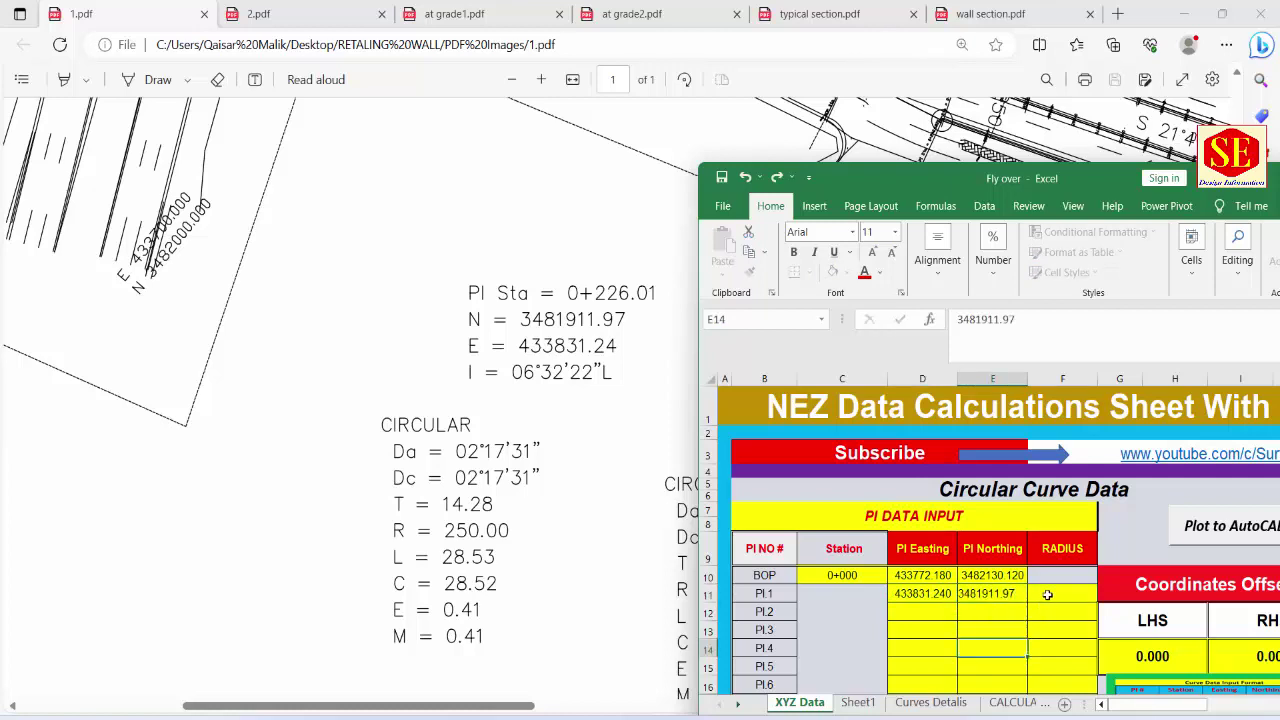
pyautogui.press('Tab')
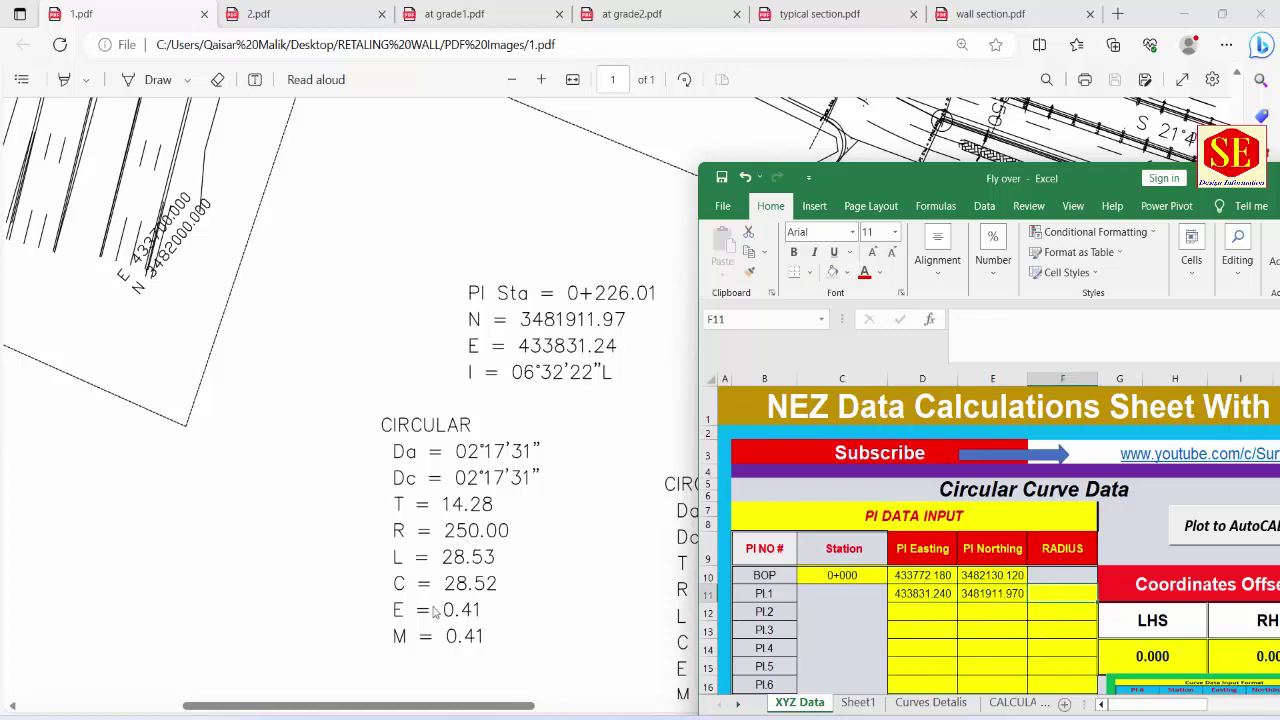
pyautogui.write('250')
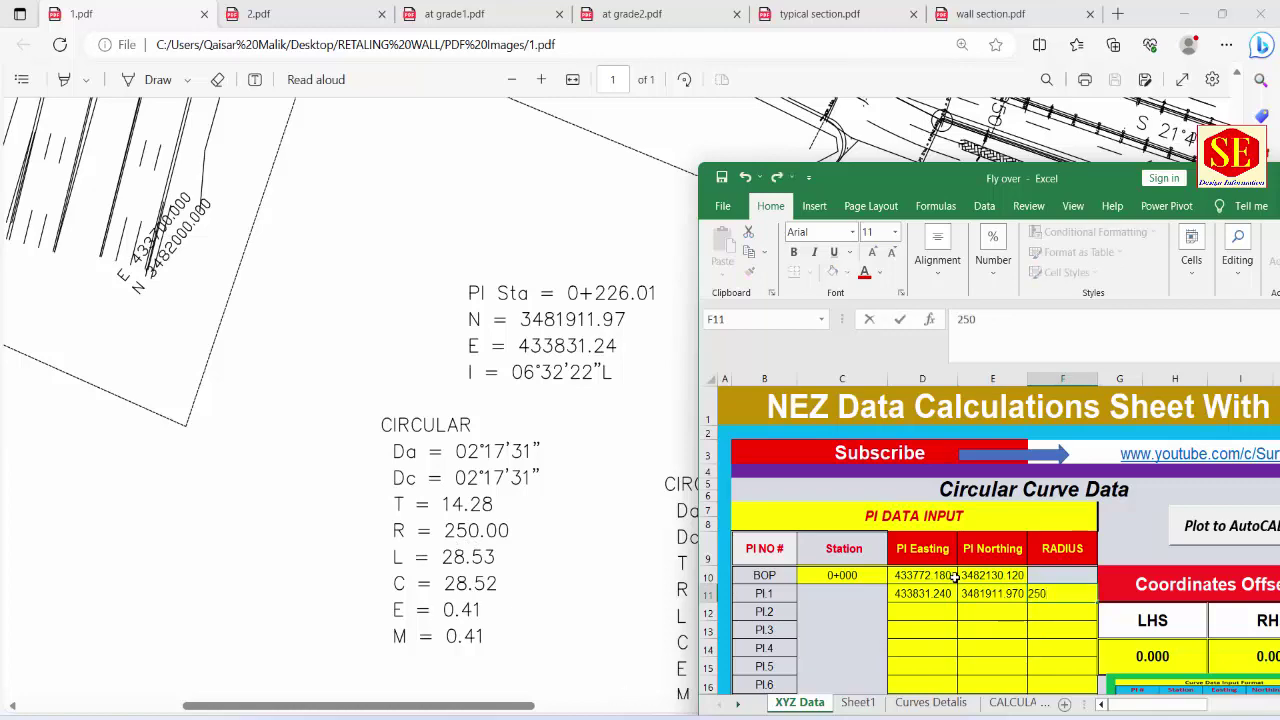
pyautogui.click(945, 616)
# Step: Fill the PI.2 row with easting 433878.390, northing 3481793.400 and radius 180
pyautogui.moveTo(885, 176)
pyautogui.mouseDown()
pyautogui.moveTo(197, 152)
pyautogui.moveTo(238, 117)
pyautogui.mouseUp()
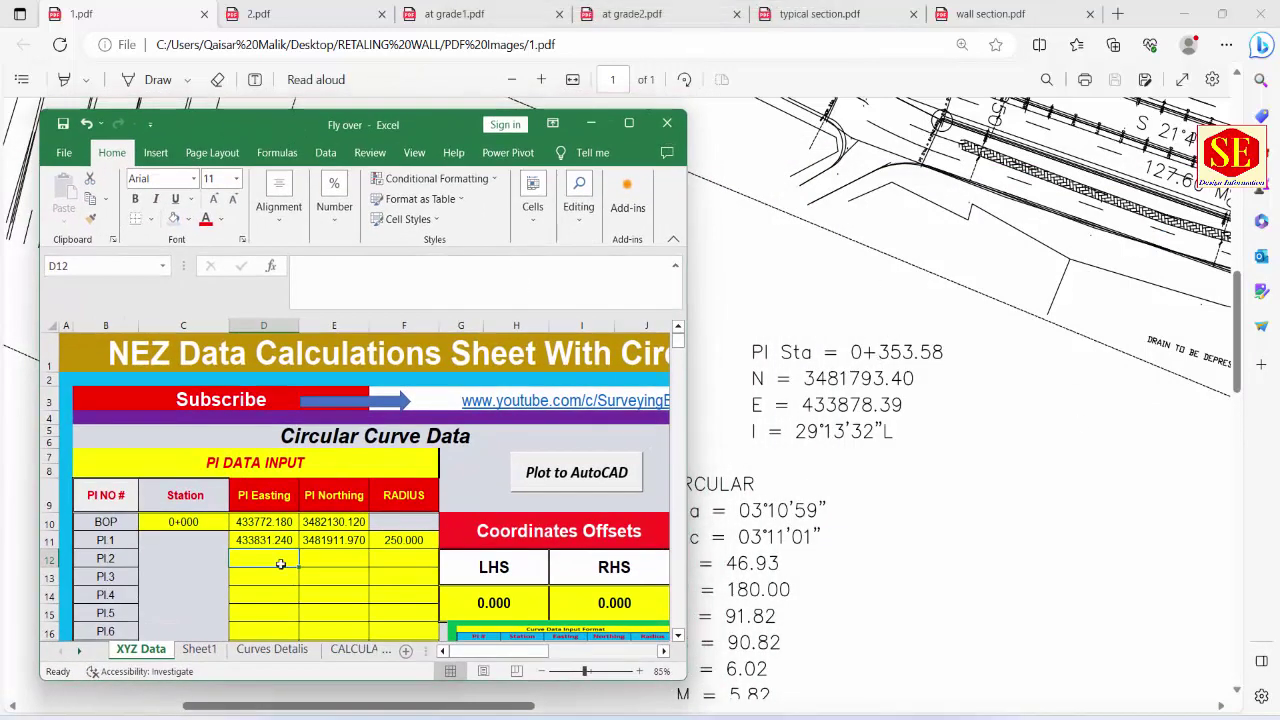
pyautogui.write('433')
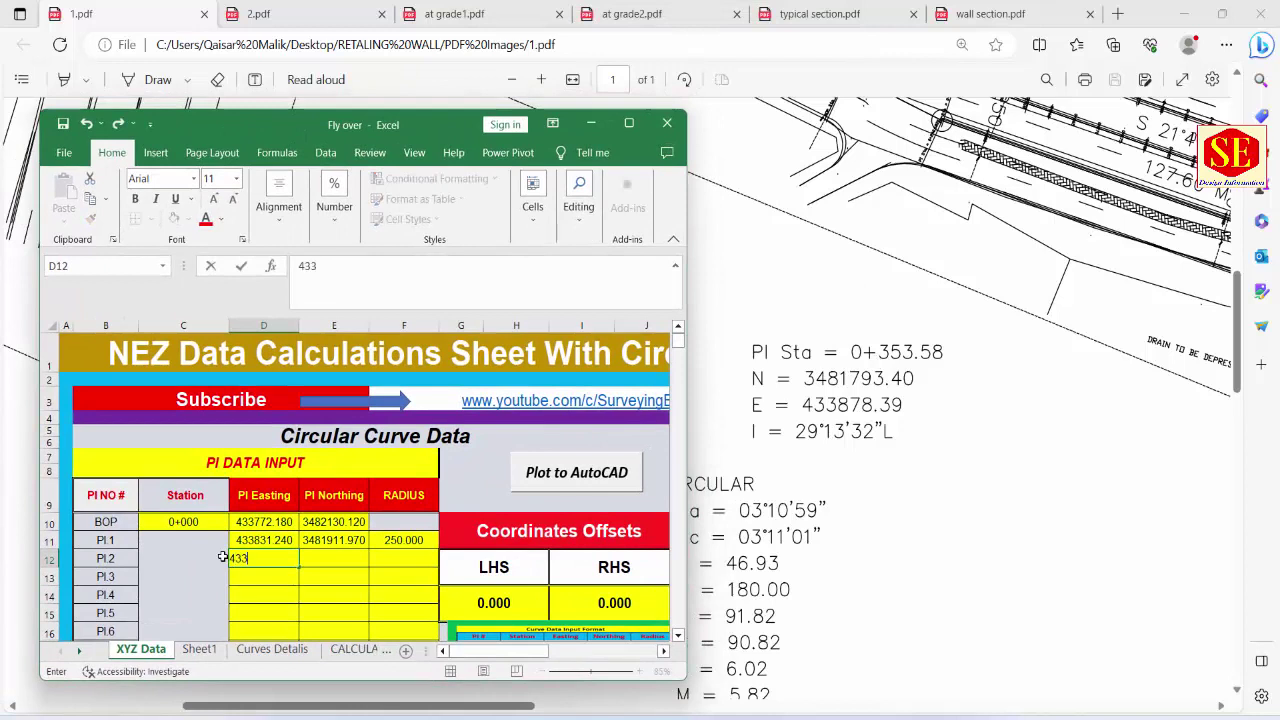
pyautogui.write('878')
pyautogui.write('.39')
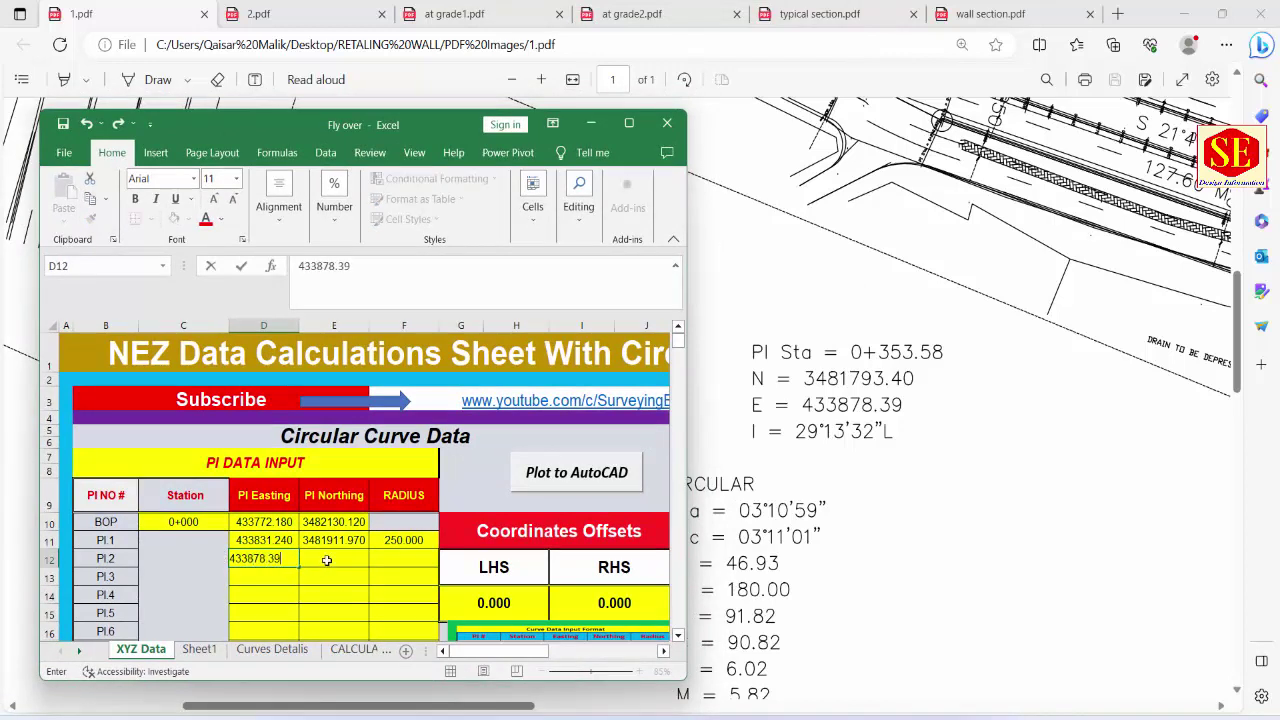
pyautogui.click(326, 560)
pyautogui.write('3481793.4')
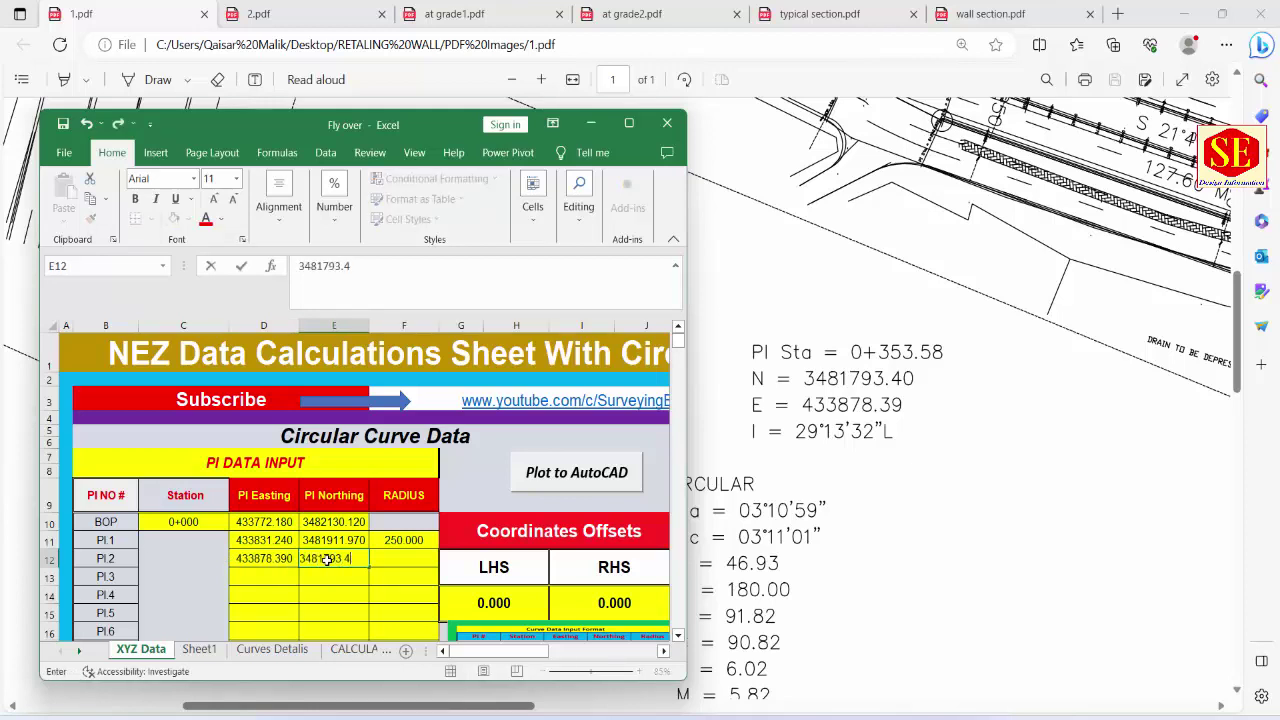
pyautogui.press('Tab')
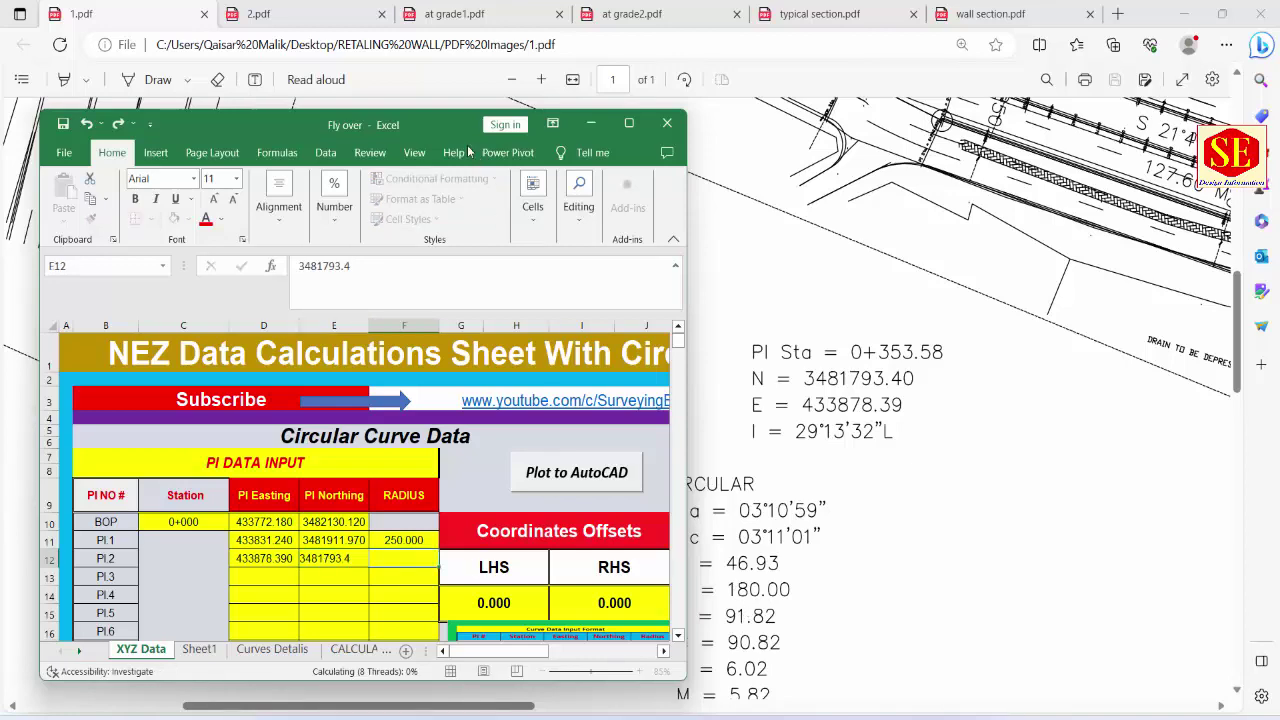
pyautogui.moveTo(455, 121); pyautogui.dragTo(405, 139)
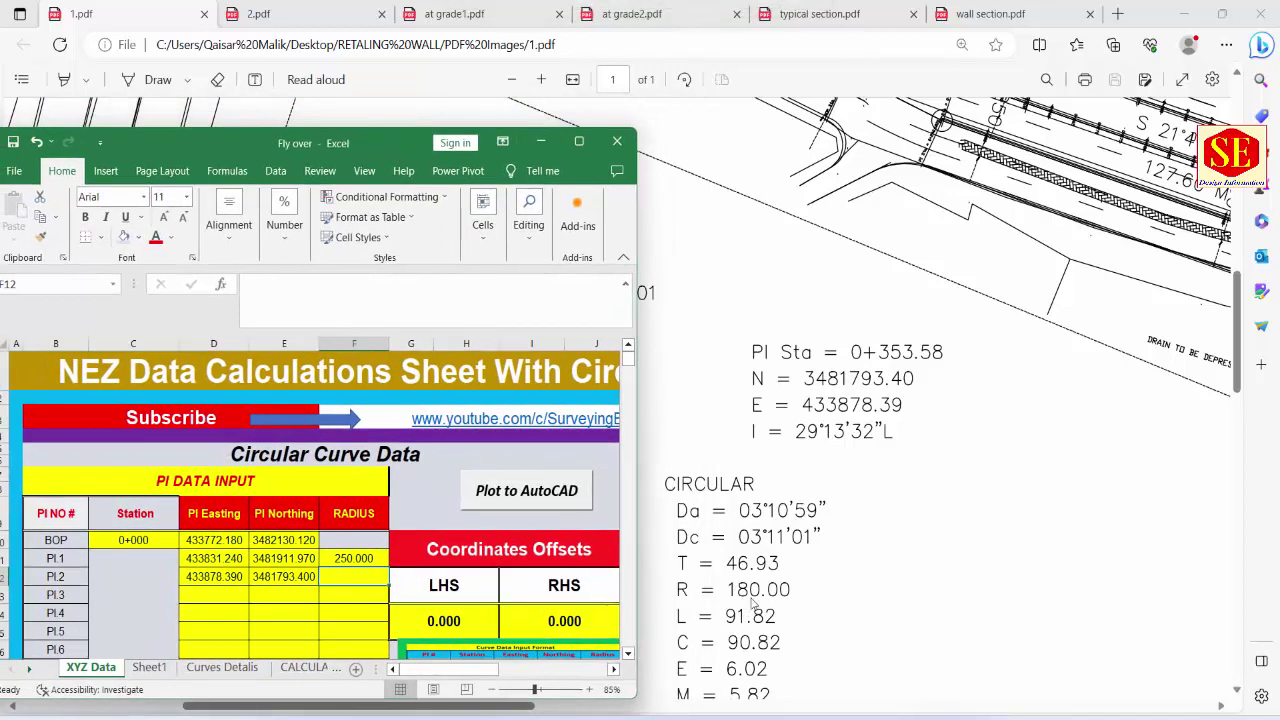
pyautogui.write('180')
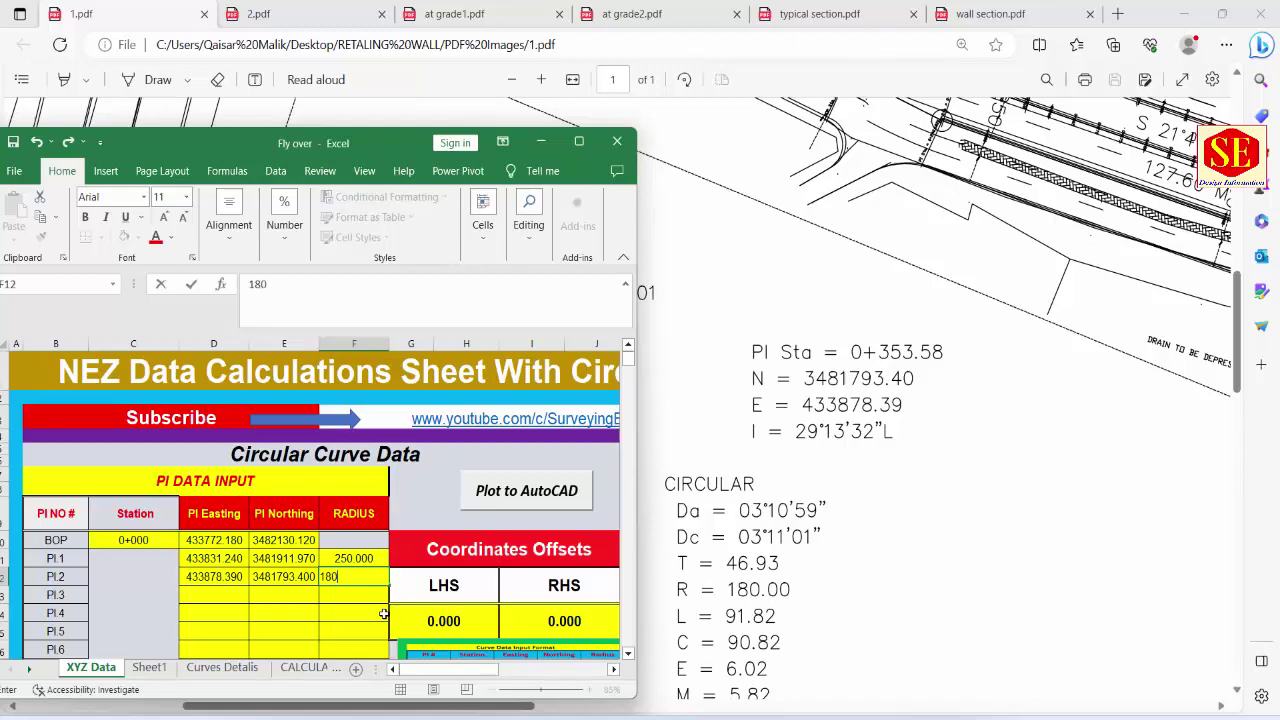
pyautogui.click(383, 614)
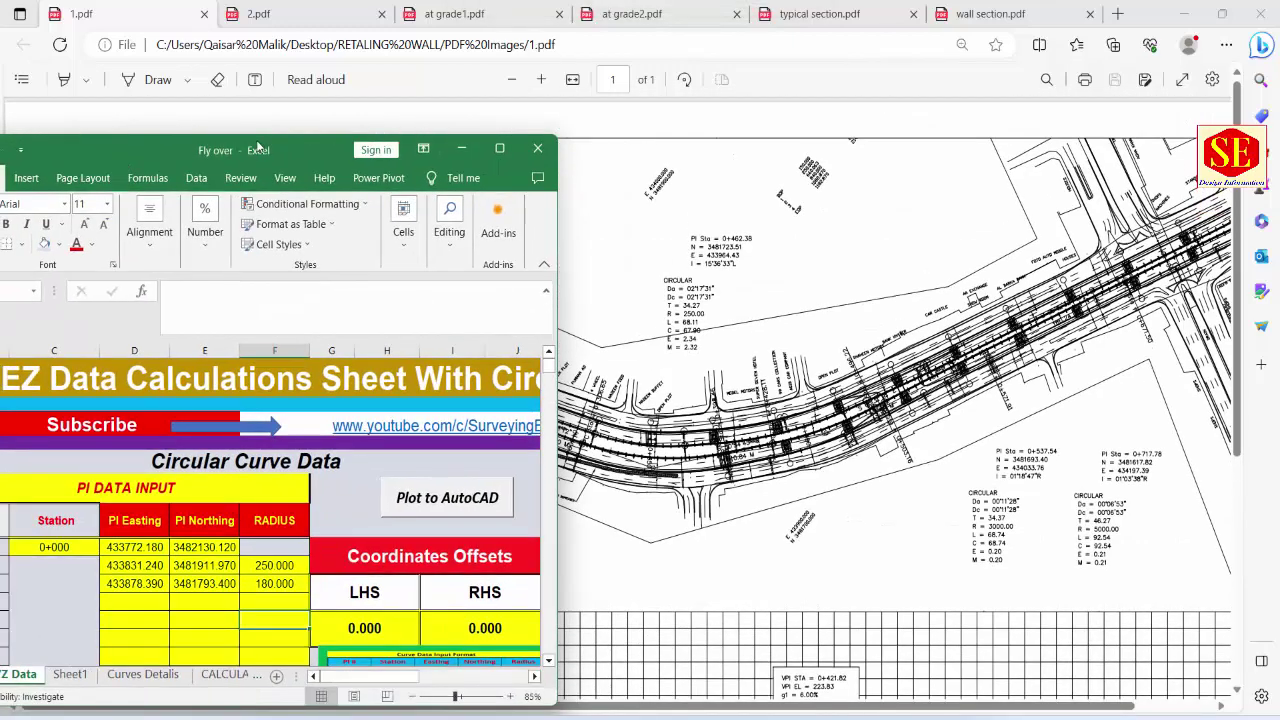
# Step: Fill the PI.3 row with easting 433964.43, northing 3481723 and radius 250
pyautogui.moveTo(363, 150); pyautogui.dragTo(382, 98)
pyautogui.click(228, 542)
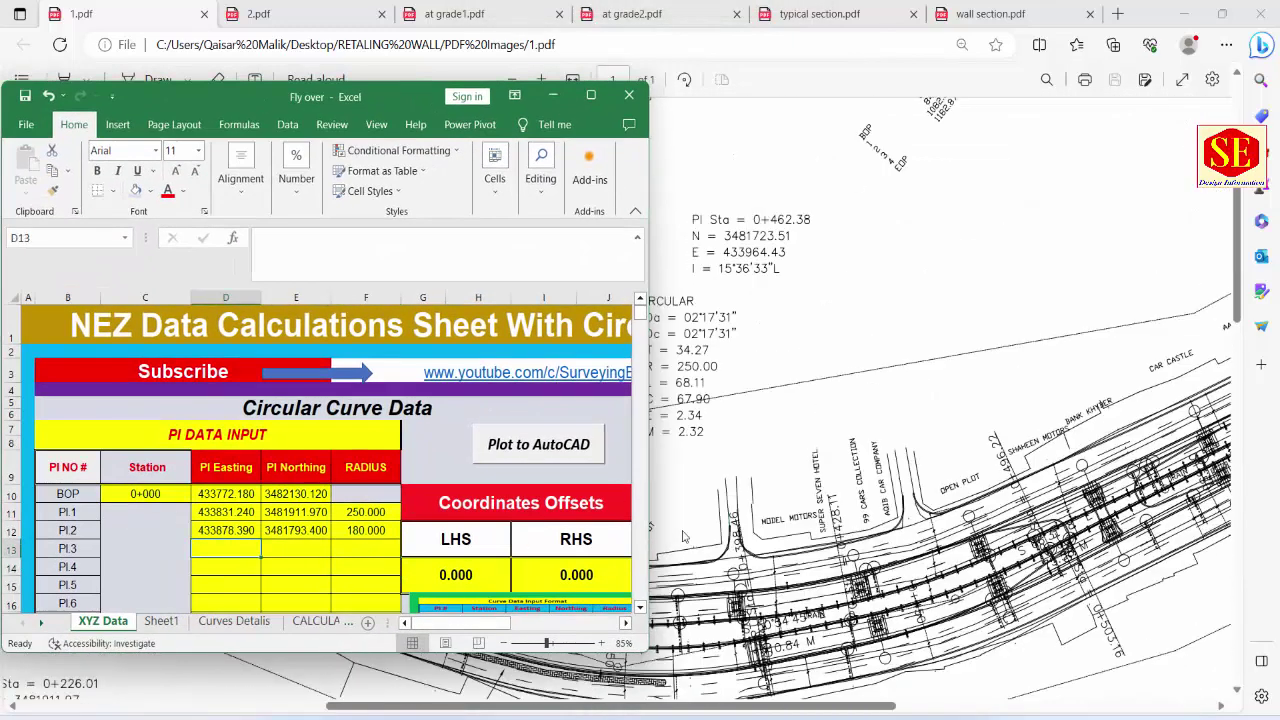
pyautogui.keyDown('ctrl'); pyautogui.scroll(3, 691, 258); pyautogui.keyUp('ctrl')
pyautogui.write('433964.')
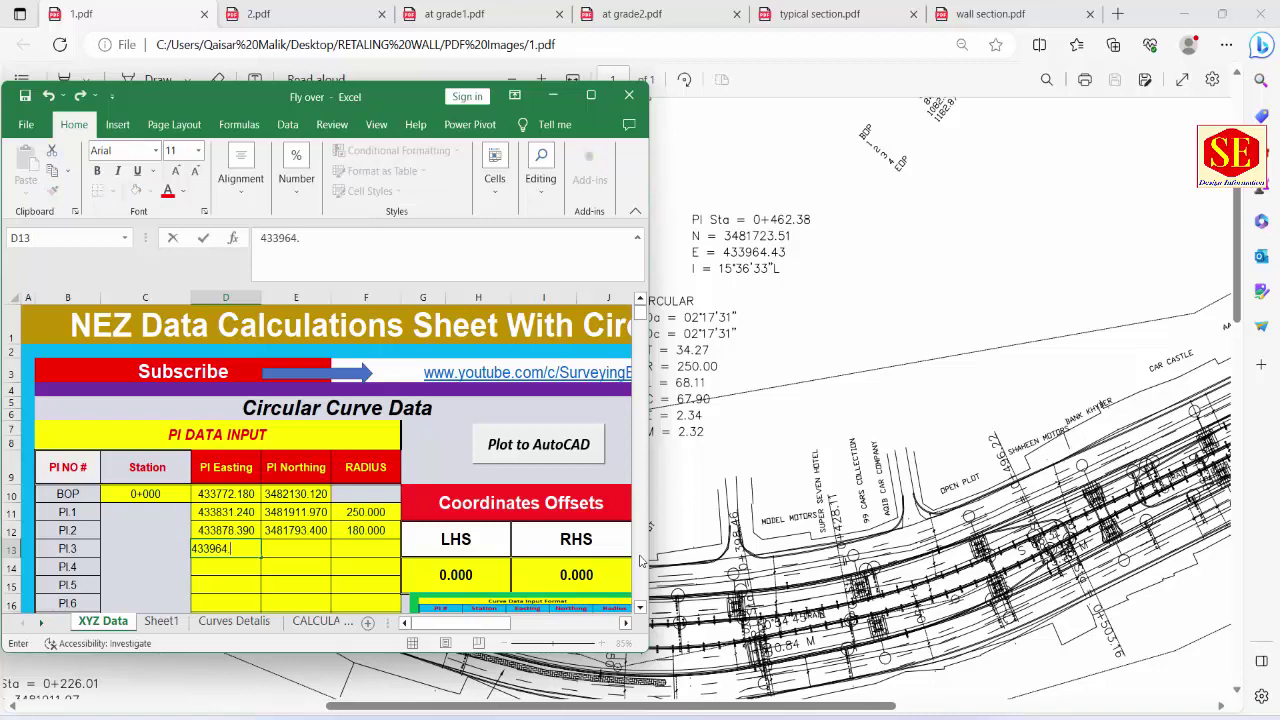
pyautogui.write('43')
pyautogui.click(296, 550)
pyautogui.write('3481')
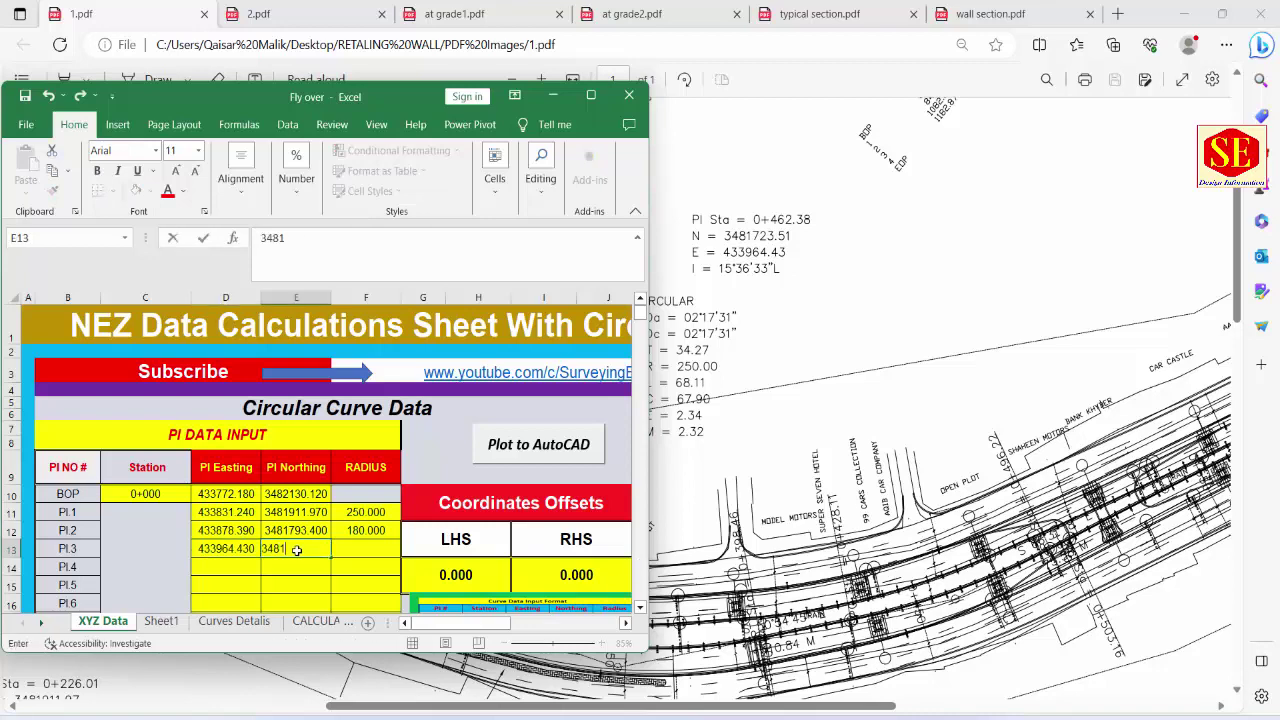
pyautogui.write('723.51')
pyautogui.press('Tab')
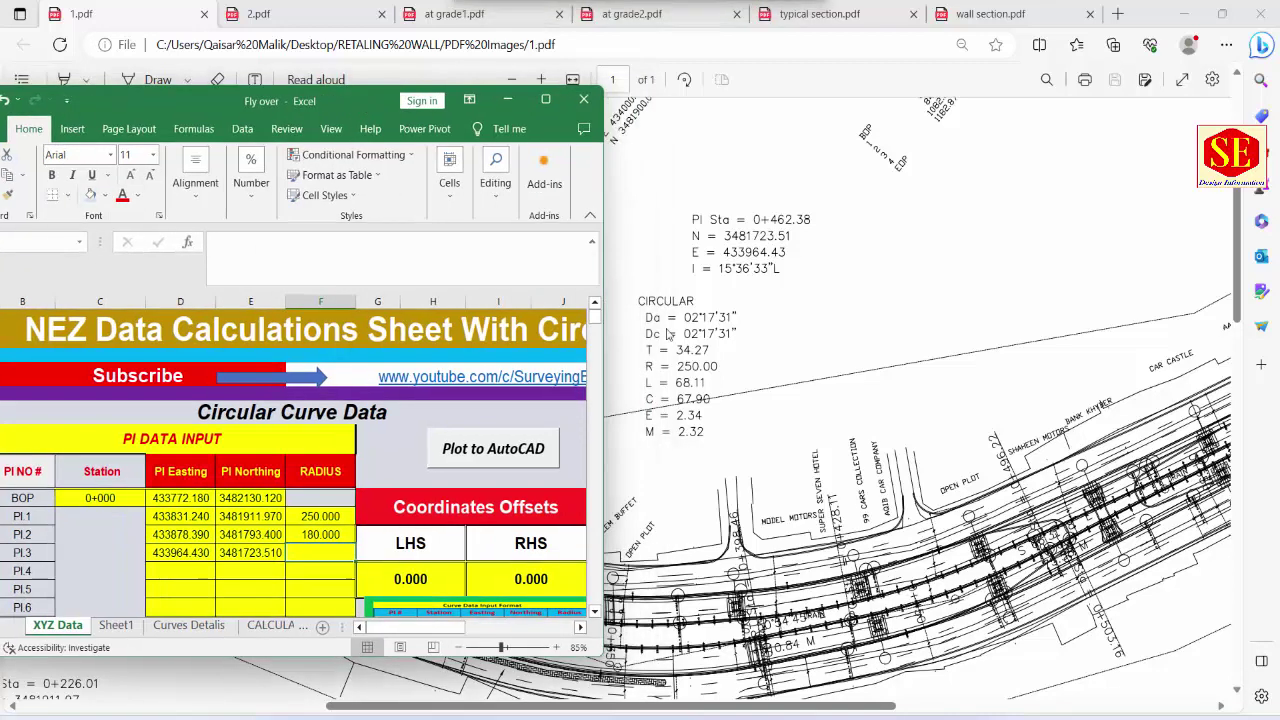
pyautogui.write('250')
pyautogui.press('Return')
# Step: Read PI.4 from the drawing and enter easting 434033, northing 3481693.4, radius 3000
pyautogui.scroll(-2, 1101, 636)
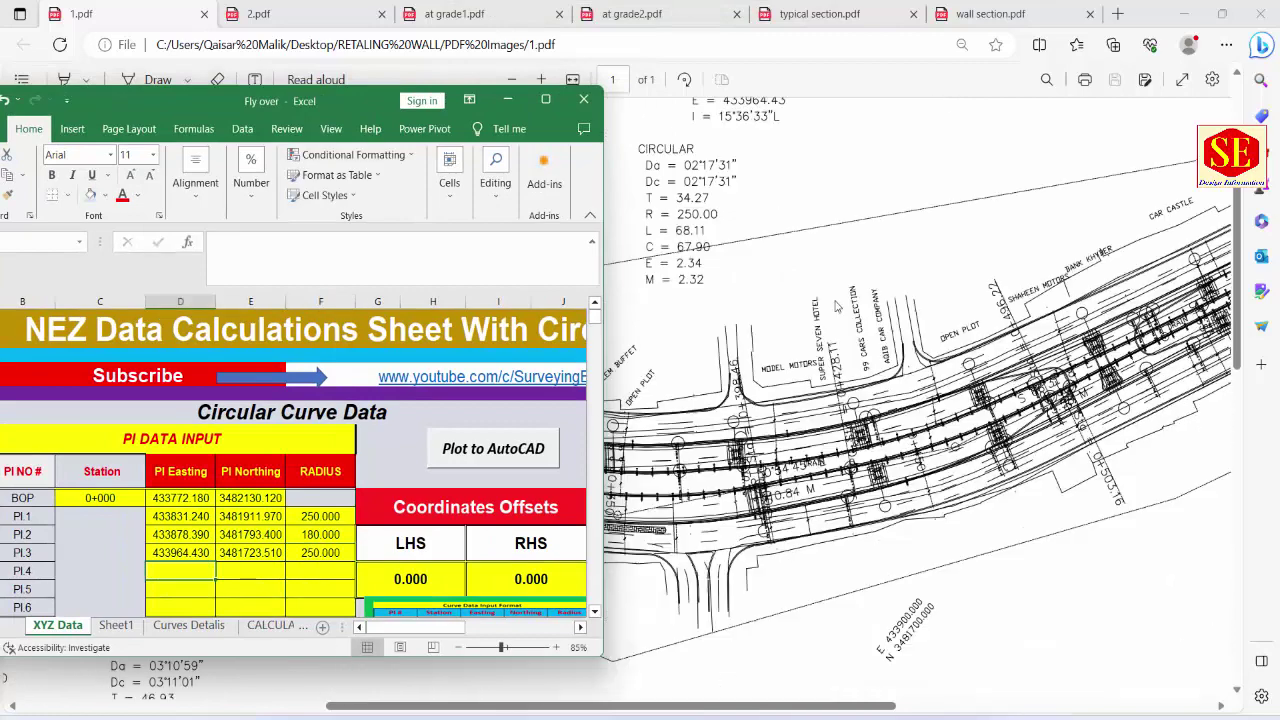
pyautogui.click(1101, 636)
pyautogui.hscroll(5, 1101, 636)
pyautogui.scroll(-1, 1101, 636)
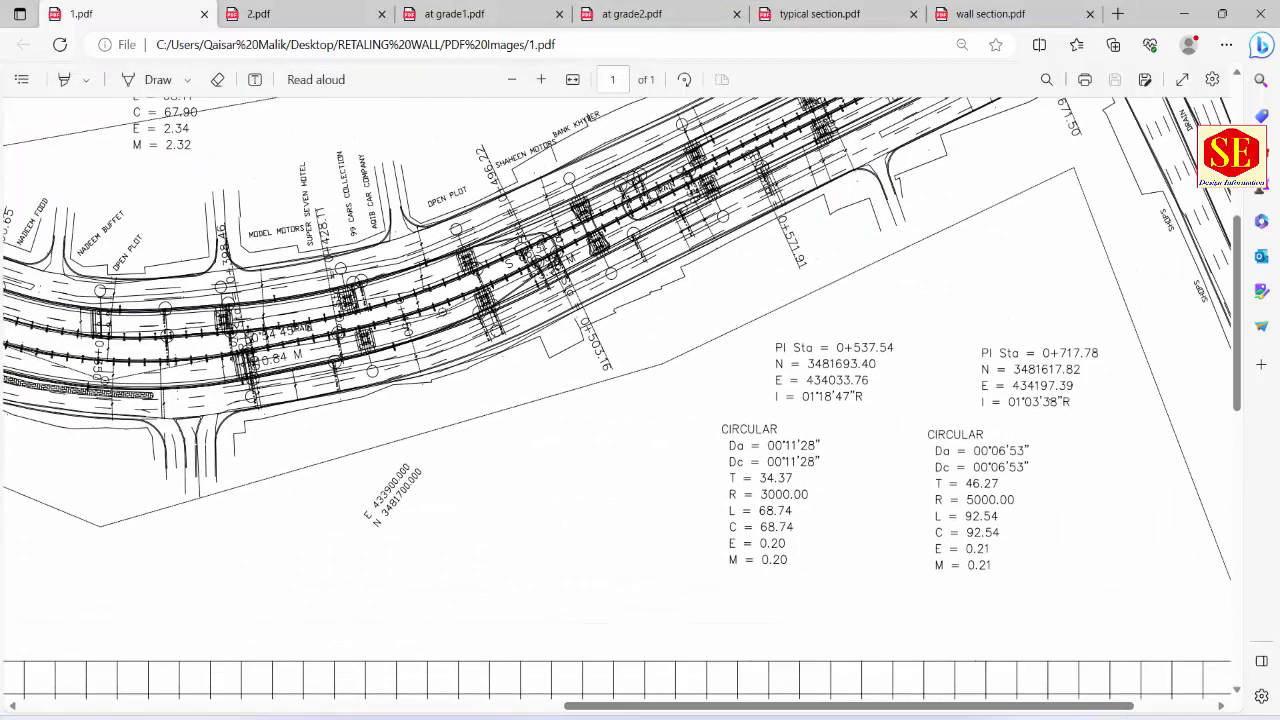
pyautogui.hotkey('alt', 'Tab')
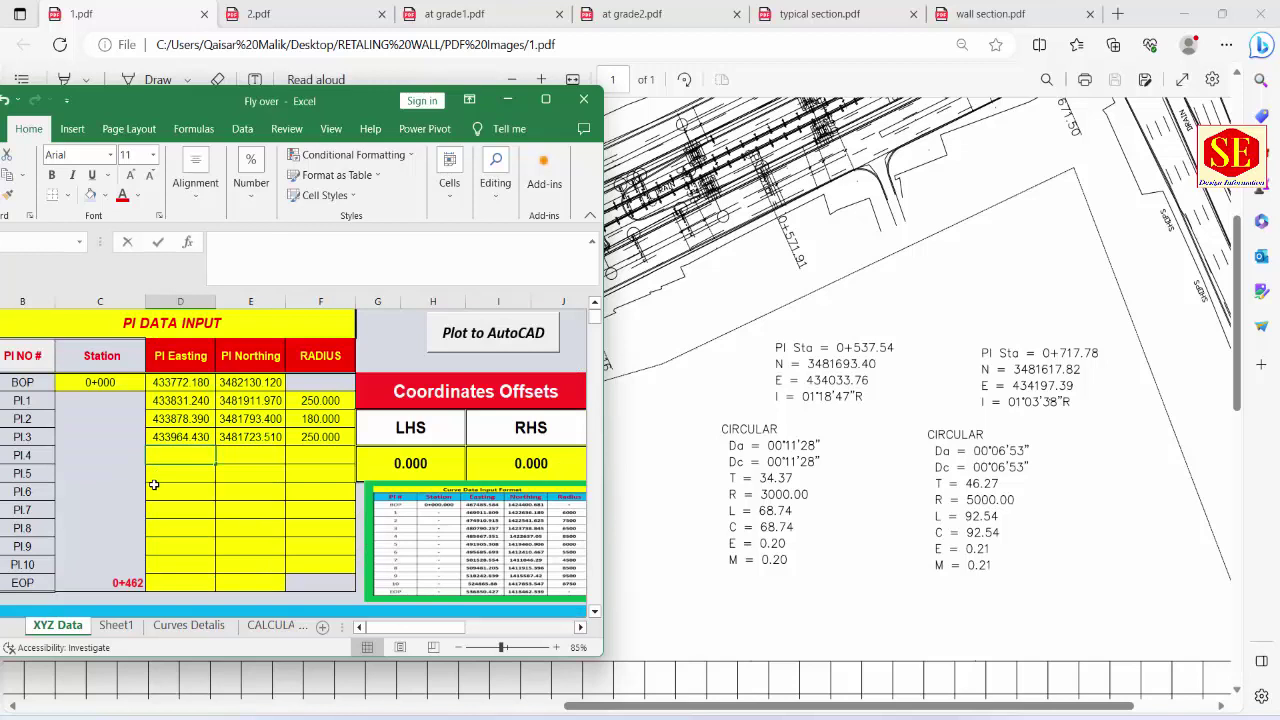
pyautogui.write('434033.76')
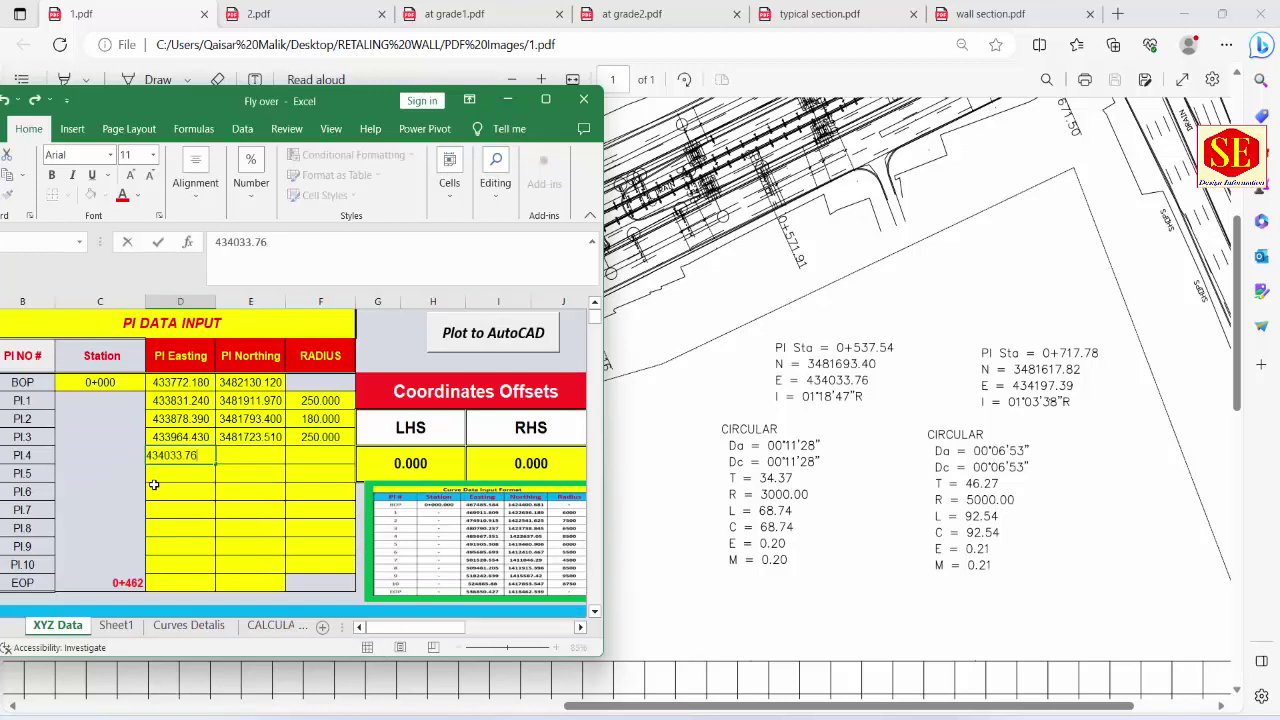
pyautogui.click(250, 455)
pyautogui.write('3481693.')
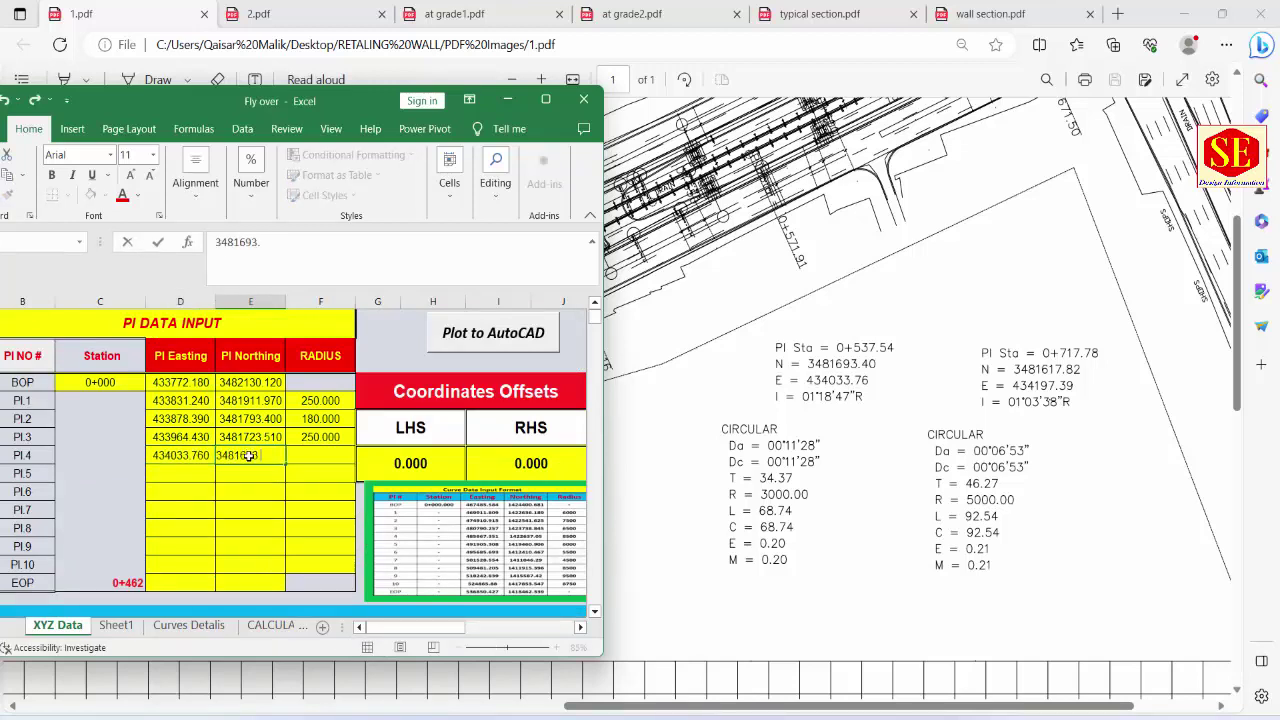
pyautogui.write('4')
pyautogui.click(300, 455)
pyautogui.write('3000')
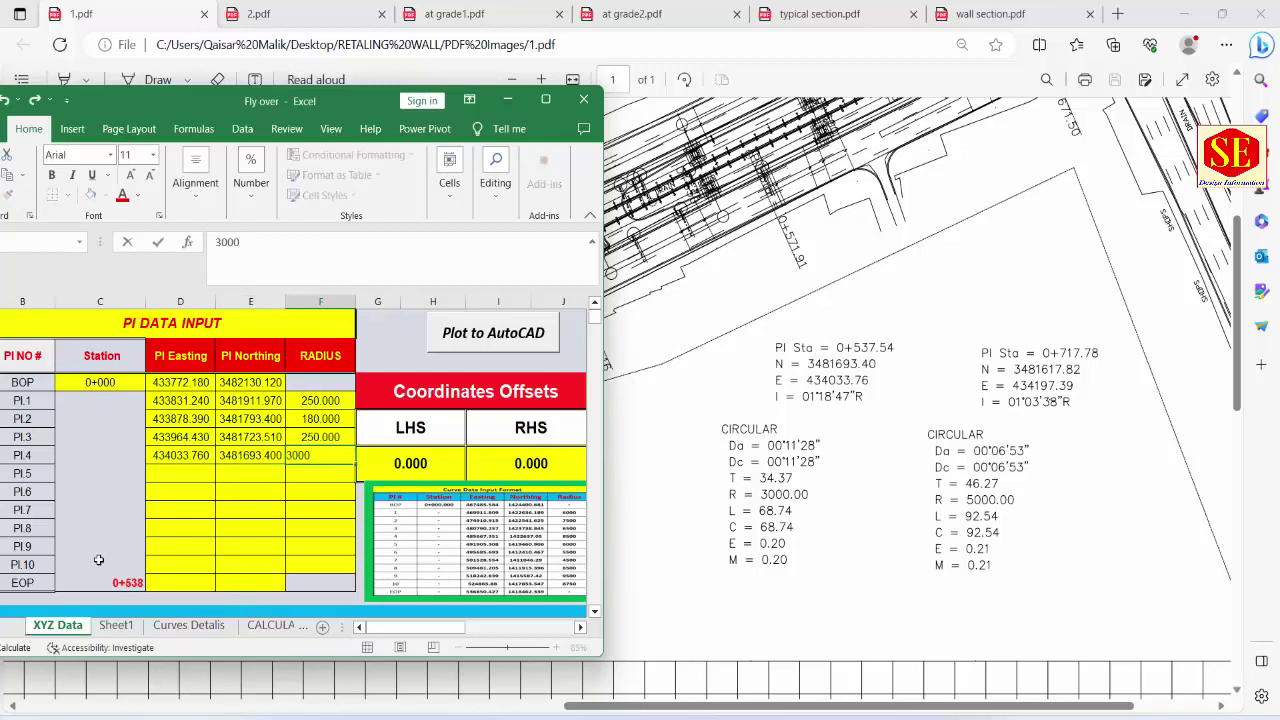
pyautogui.click(181, 473)
# Step: Fill the PI.5 row with easting 434197, northing 3481617.82 and radius 5000
pyautogui.write('43')
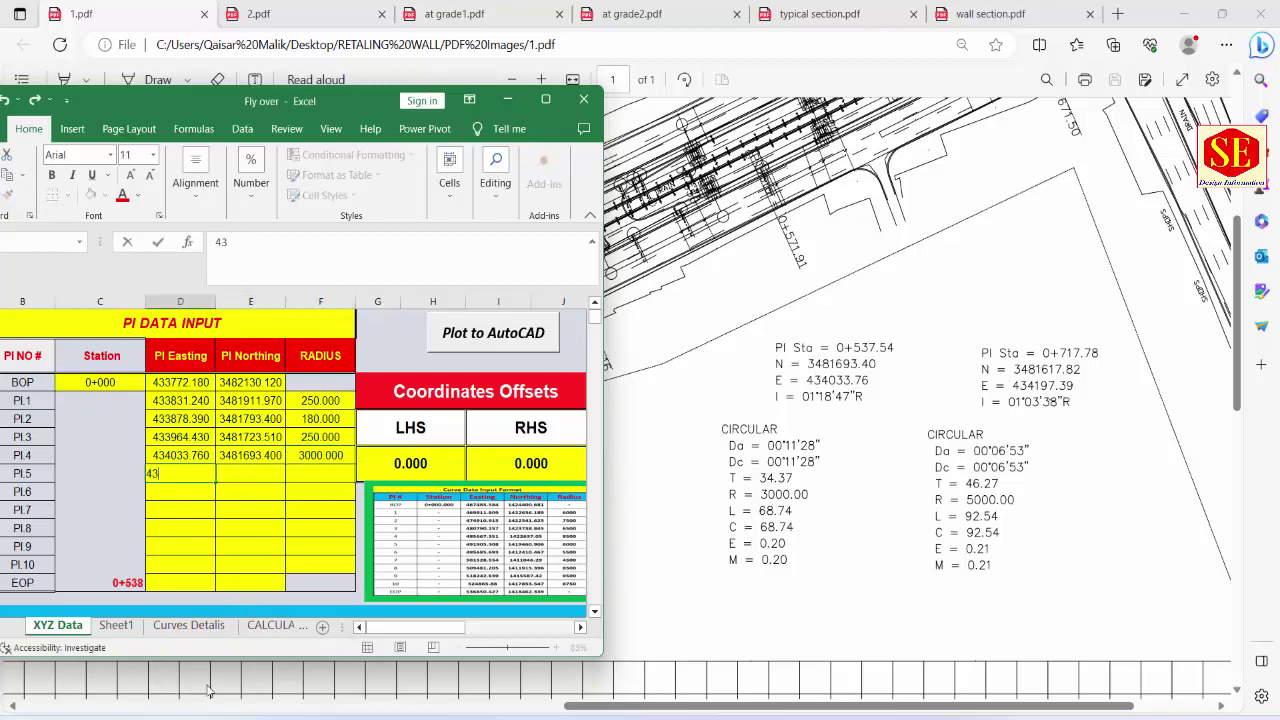
pyautogui.write('4197.39')
pyautogui.click(280, 476)
pyautogui.write('3481')
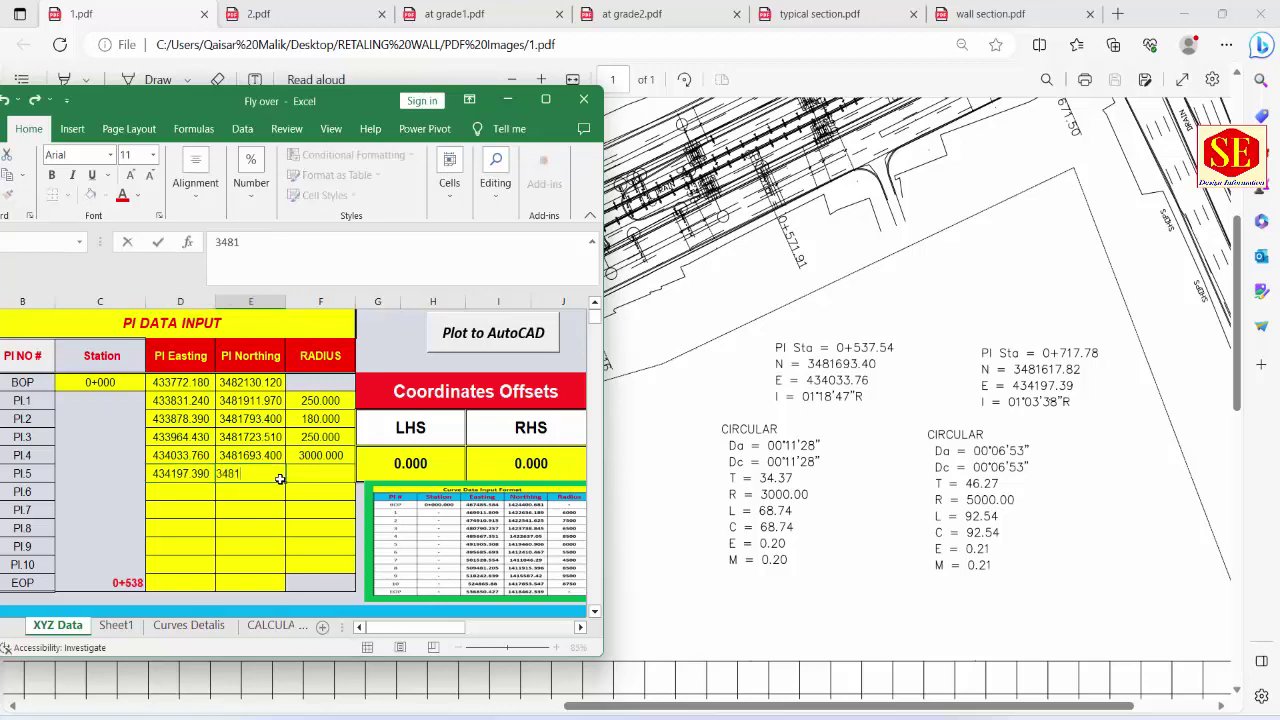
pyautogui.write('617.82')
pyautogui.click(308, 476)
pyautogui.write('5000')
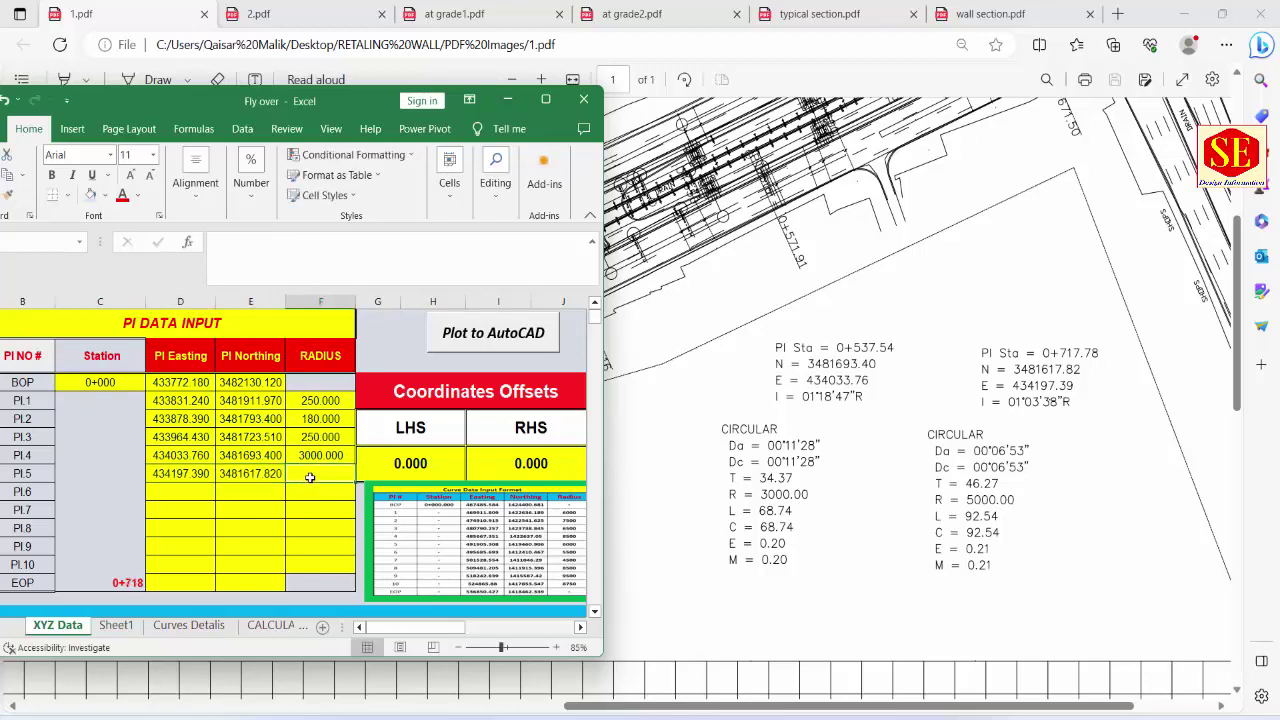
pyautogui.press('Return')
# Step: From 2.pdf, enter PI.6 easting 434295.810, northing 3481570.130 and radius 5000
pyautogui.click(511, 79)
pyautogui.scroll(3, 808, 660)
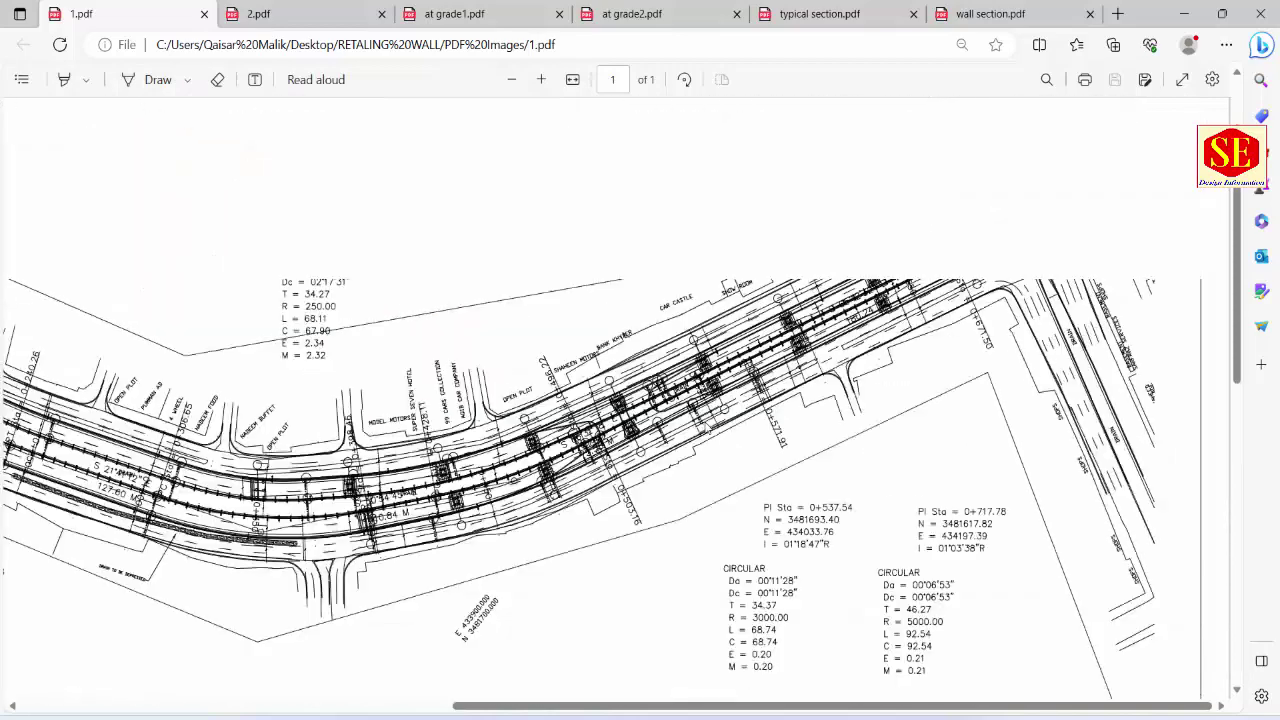
pyautogui.click(258, 14)
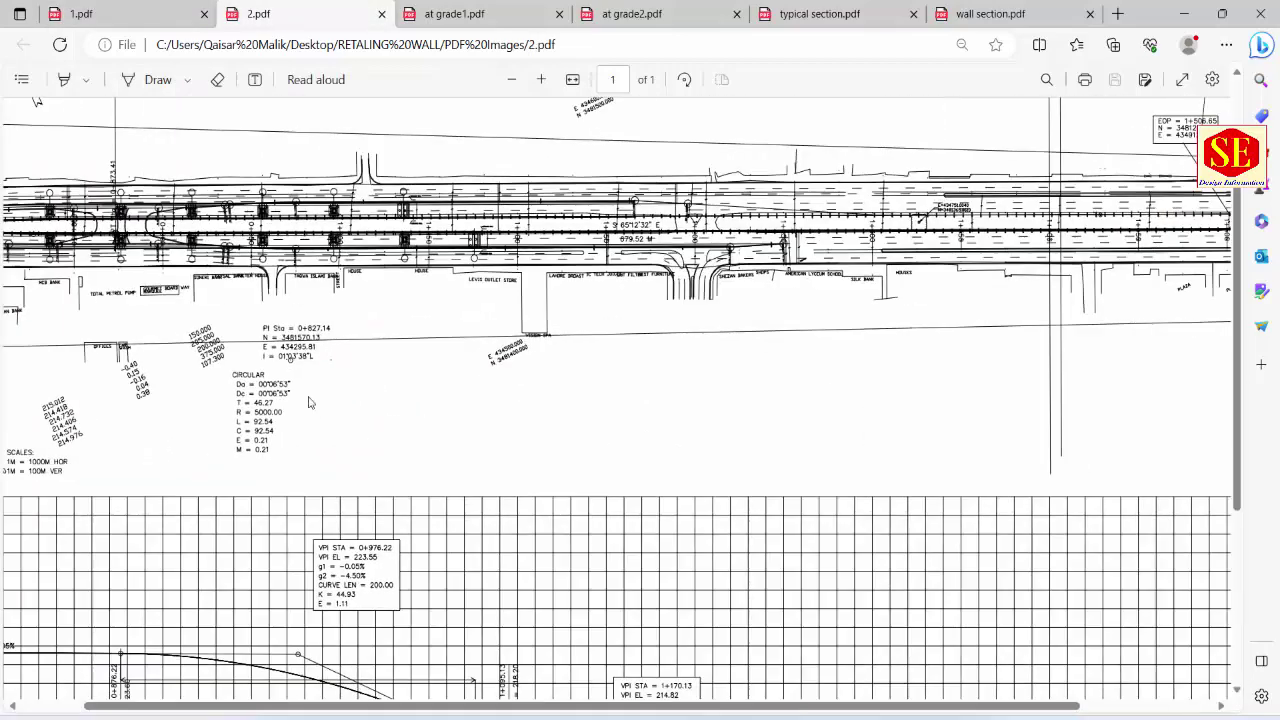
pyautogui.scroll(4, 456, 358)
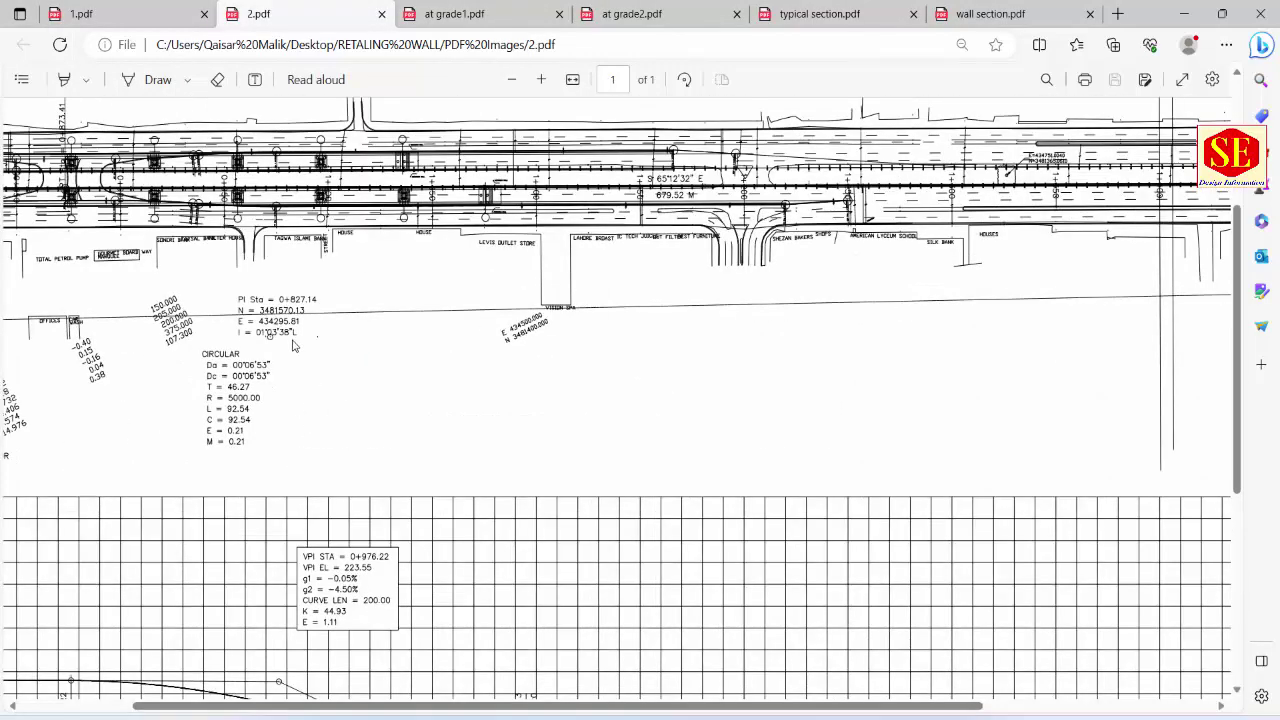
pyautogui.hotkey('alt', 'Tab')
pyautogui.moveTo(422, 97); pyautogui.dragTo(770, 127)
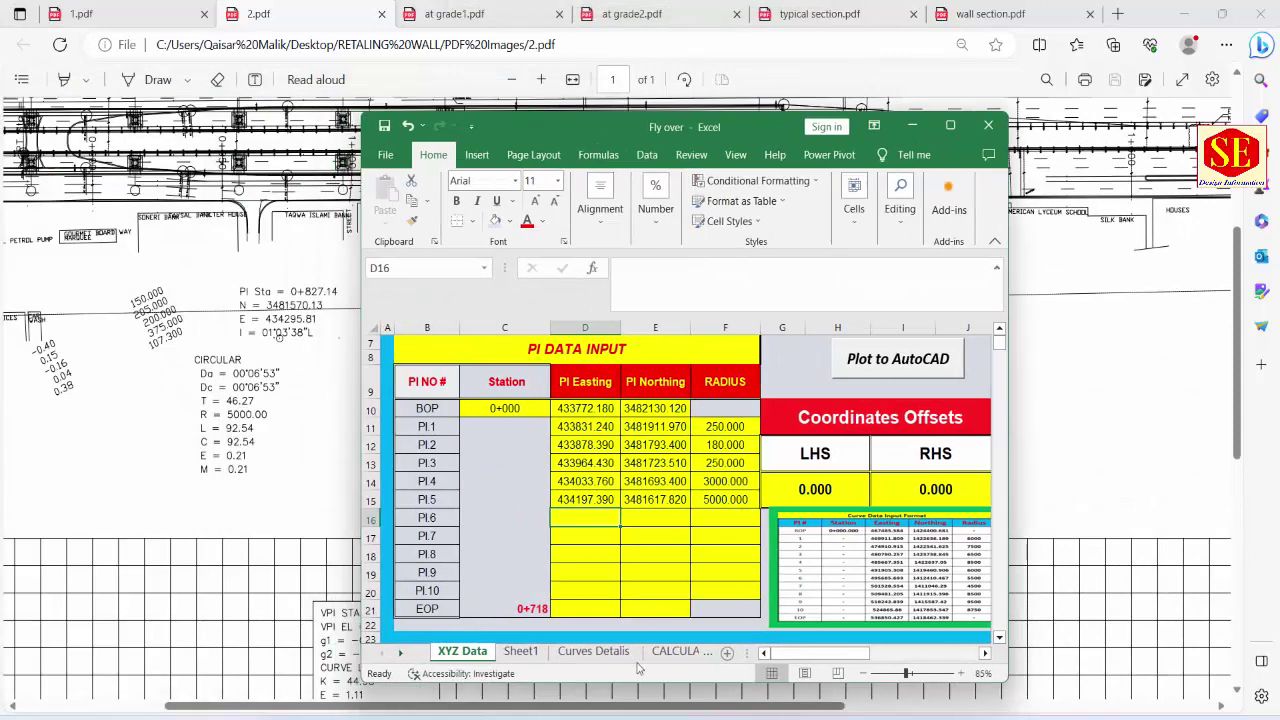
pyautogui.write('4342')
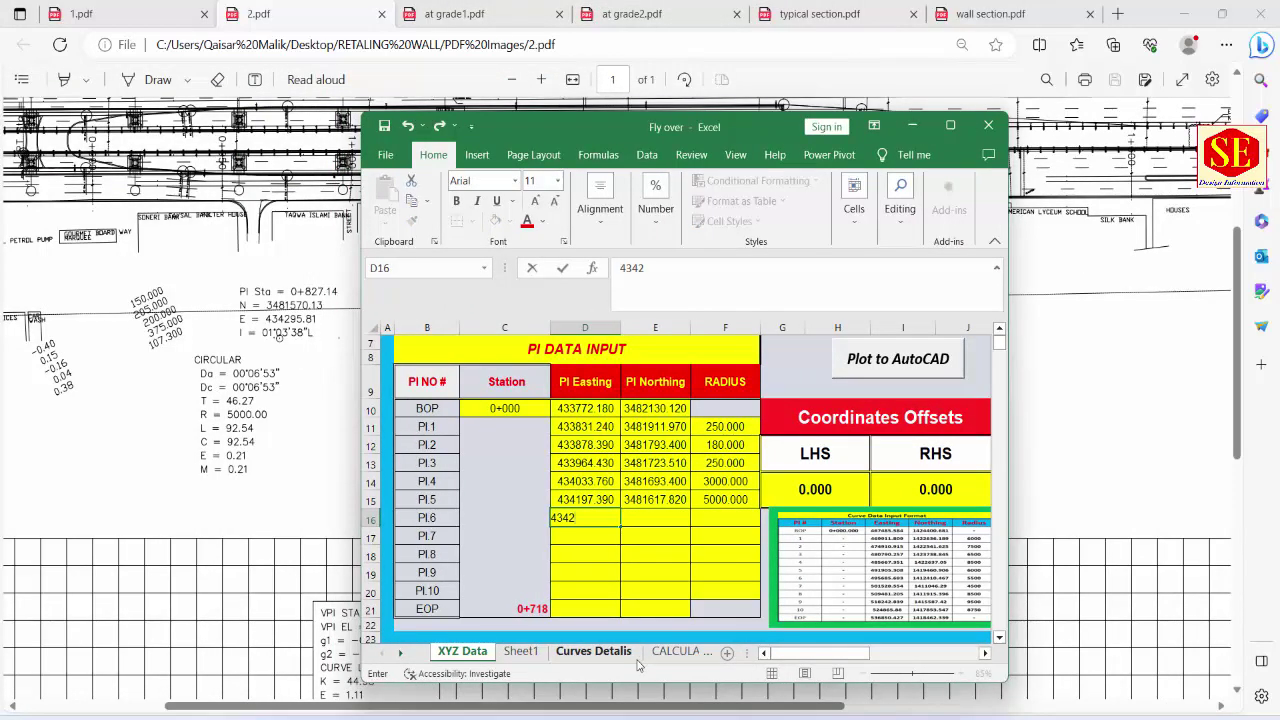
pyautogui.write('95.81')
pyautogui.click(681, 521)
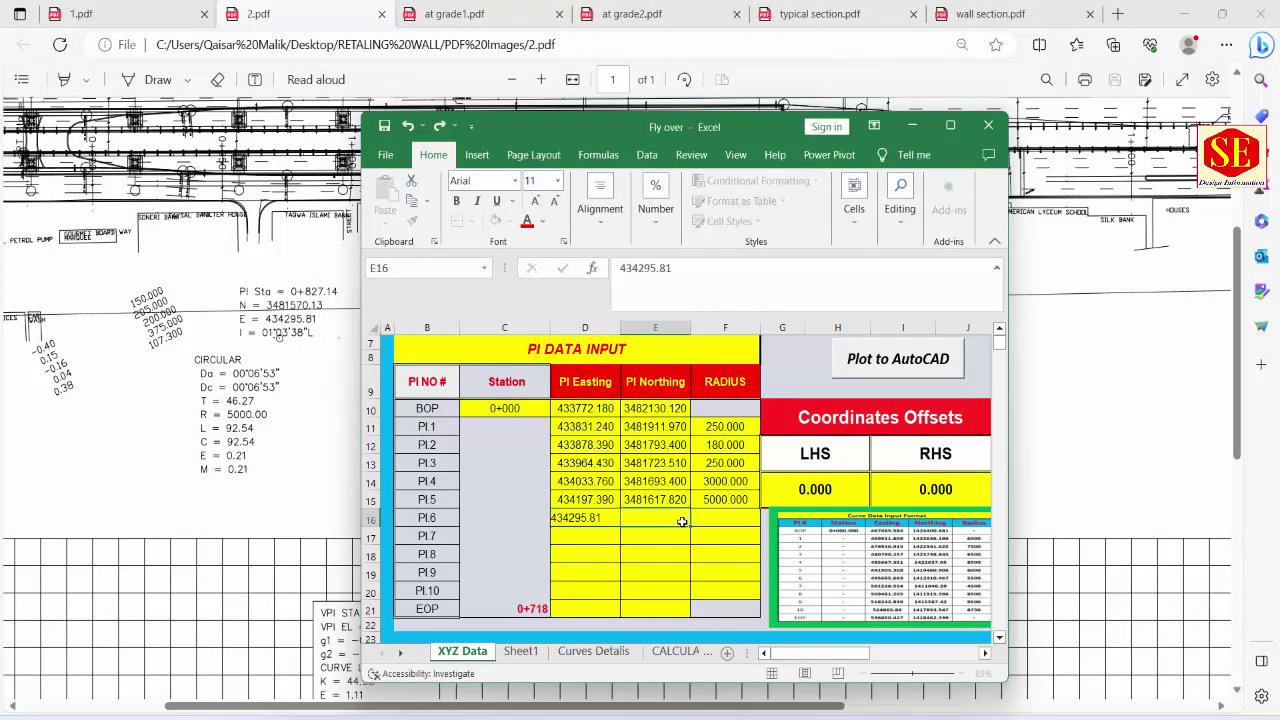
pyautogui.write('3481570.13')
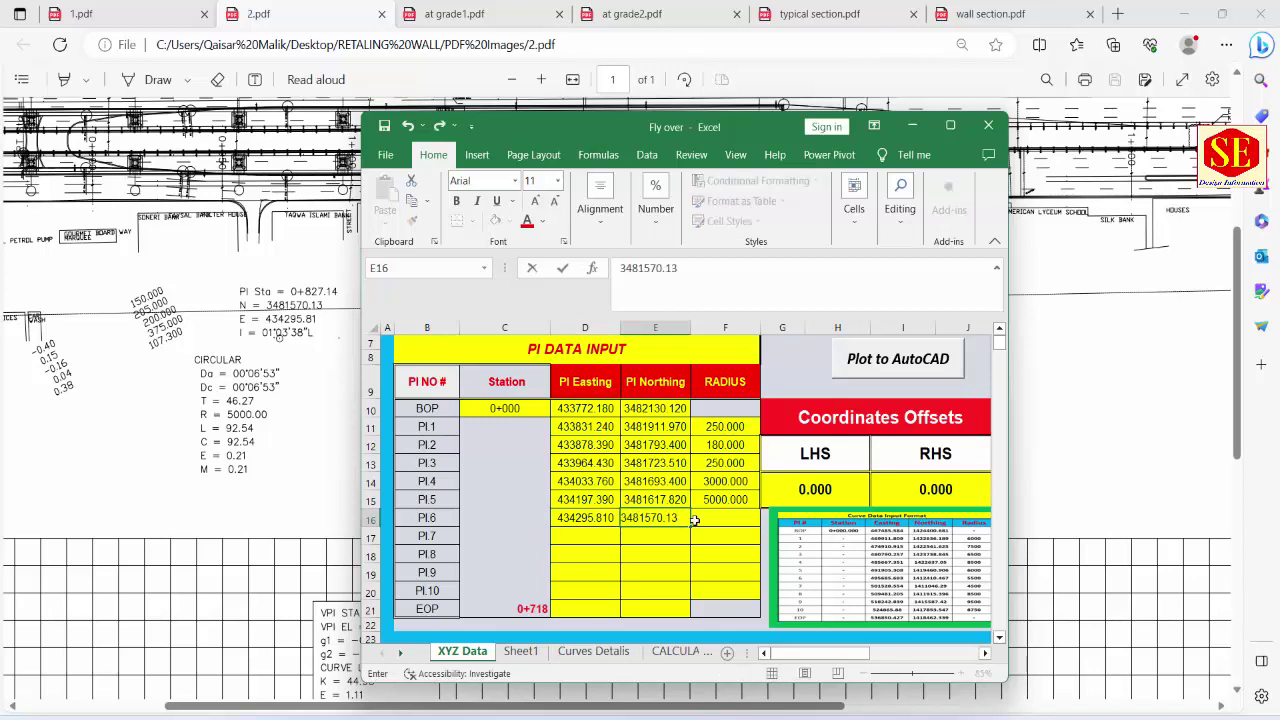
pyautogui.click(694, 521)
pyautogui.write('5000')
pyautogui.click(591, 568)
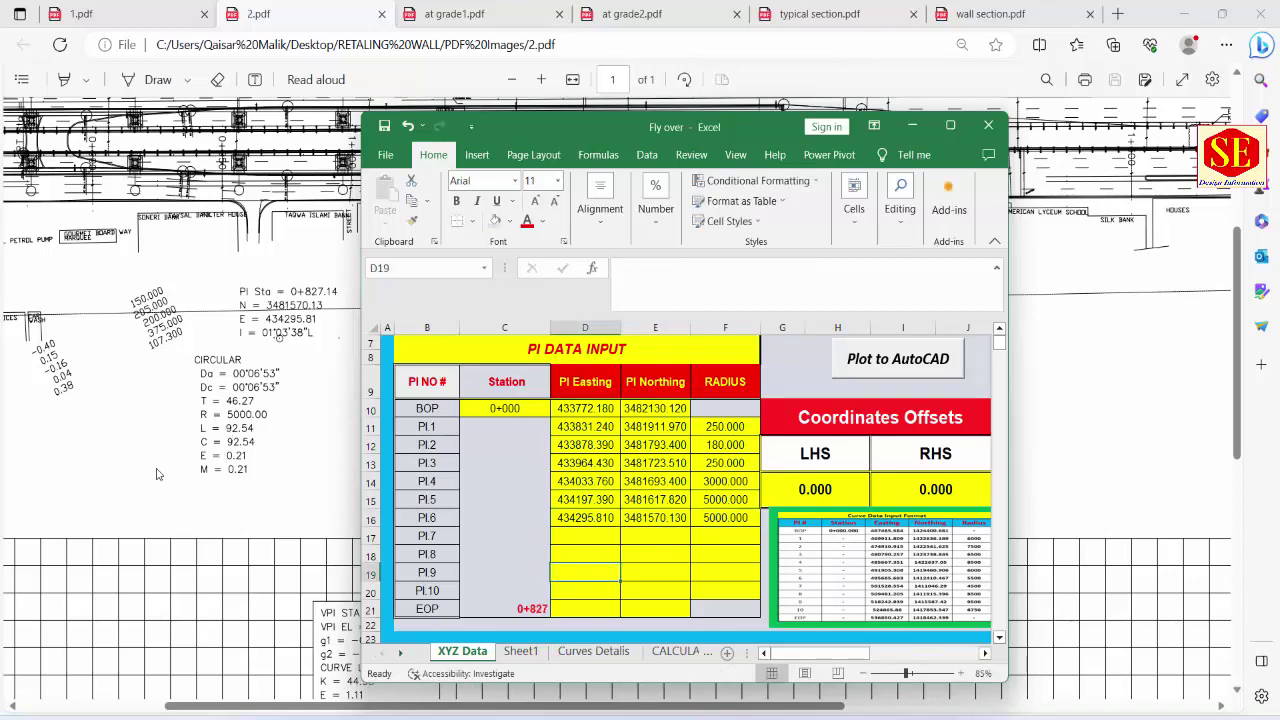
pyautogui.hotkey('alt', 'Tab')
pyautogui.scroll(-3, 571, 428)
pyautogui.scroll(5, 837, 225)
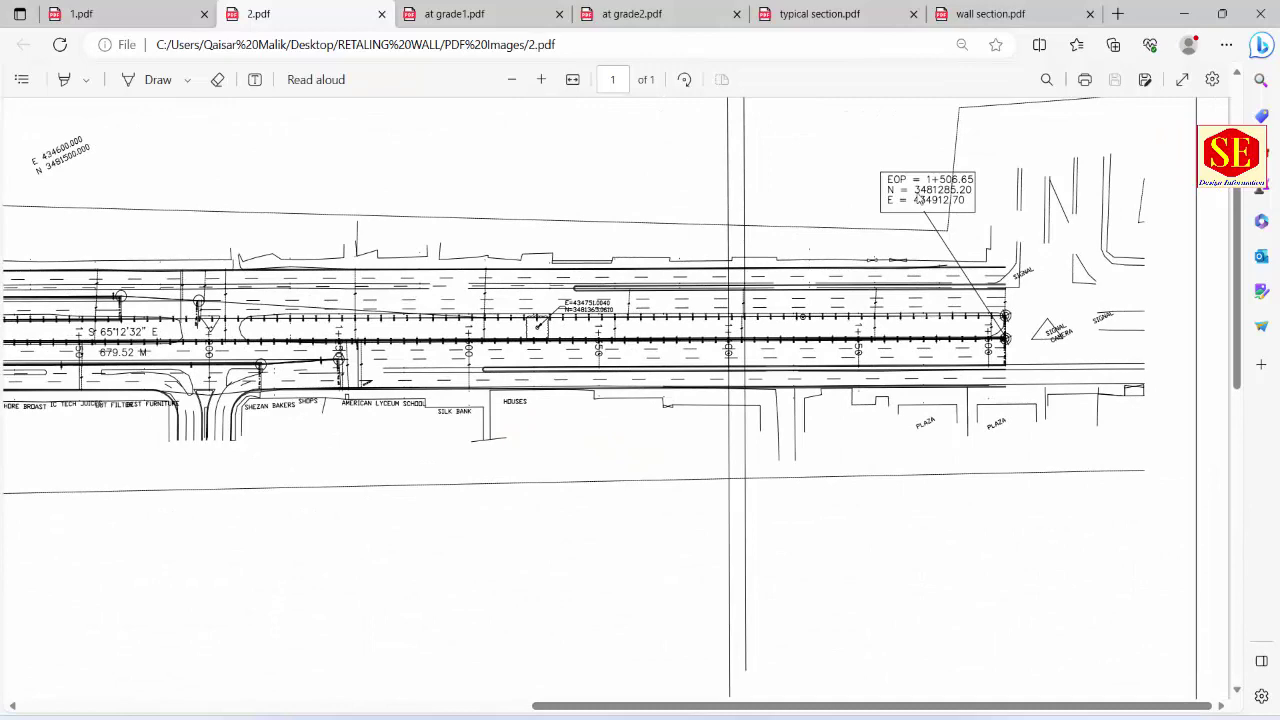
# Step: Enter PI.7 easting 434912.700 and northing 3481285.200
pyautogui.hotkey('alt', 'Tab')
pyautogui.moveTo(545, 123)
pyautogui.mouseDown()
pyautogui.moveTo(283, 130)
pyautogui.moveTo(411, 93)
pyautogui.mouseUp()
pyautogui.write('434912.7')
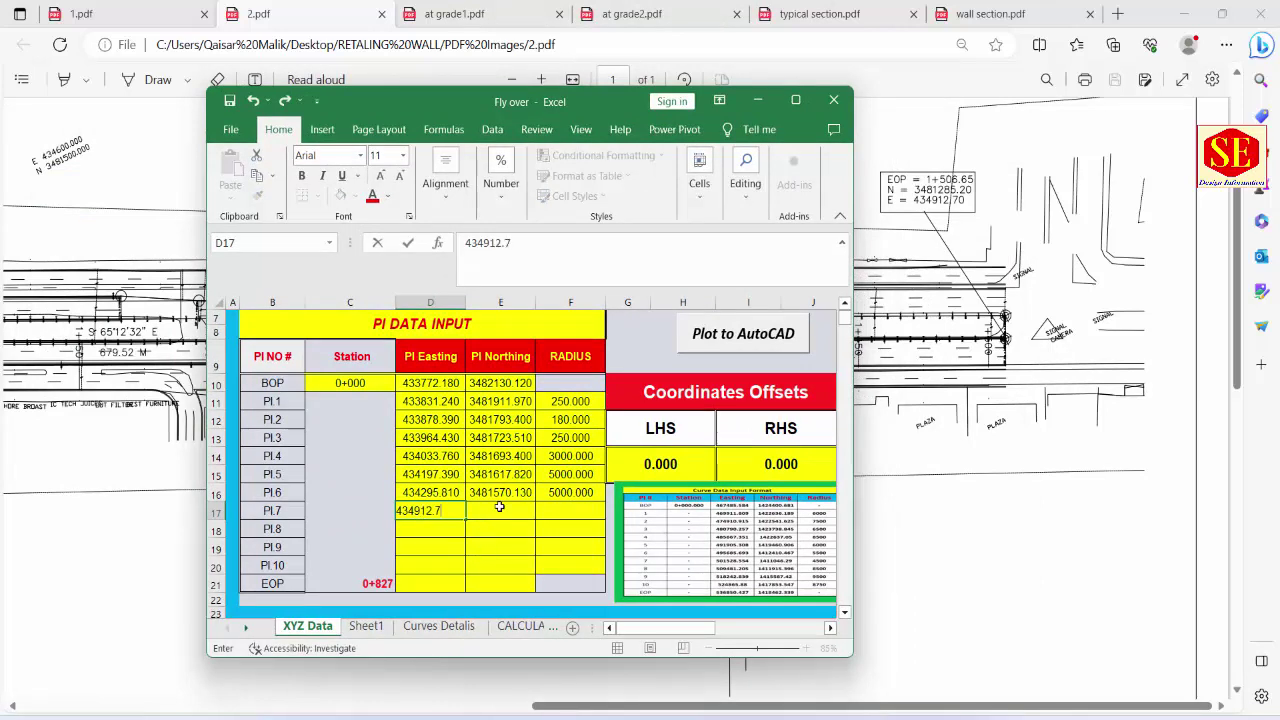
pyautogui.click(499, 507)
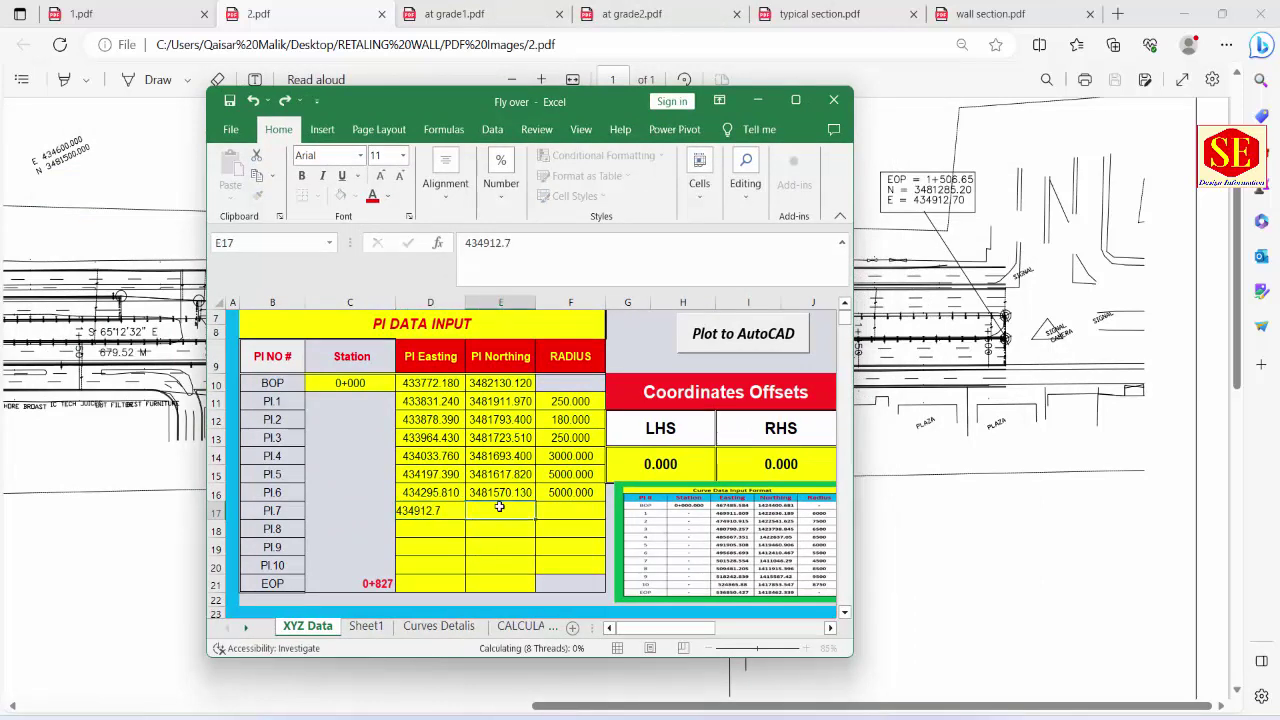
pyautogui.write('15')
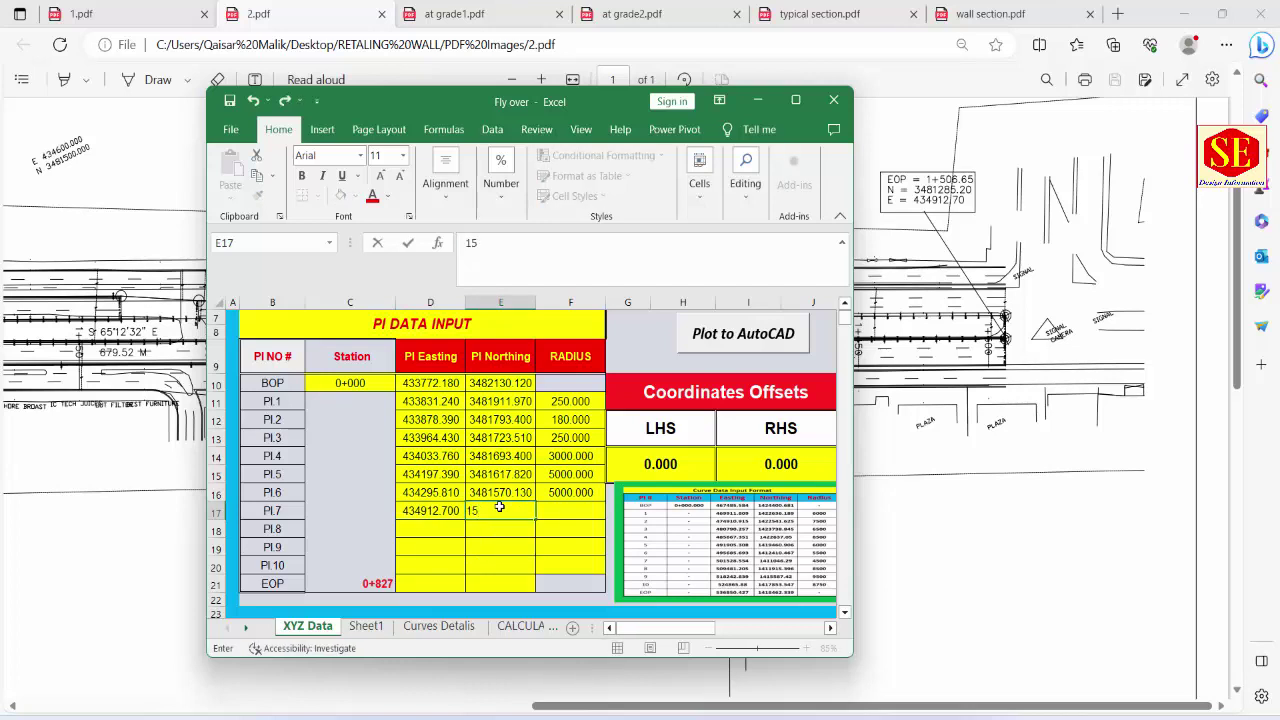
pyautogui.press('BackSpace')
pyautogui.press('BackSpace')
pyautogui.write('85')
pyautogui.click(586, 507)
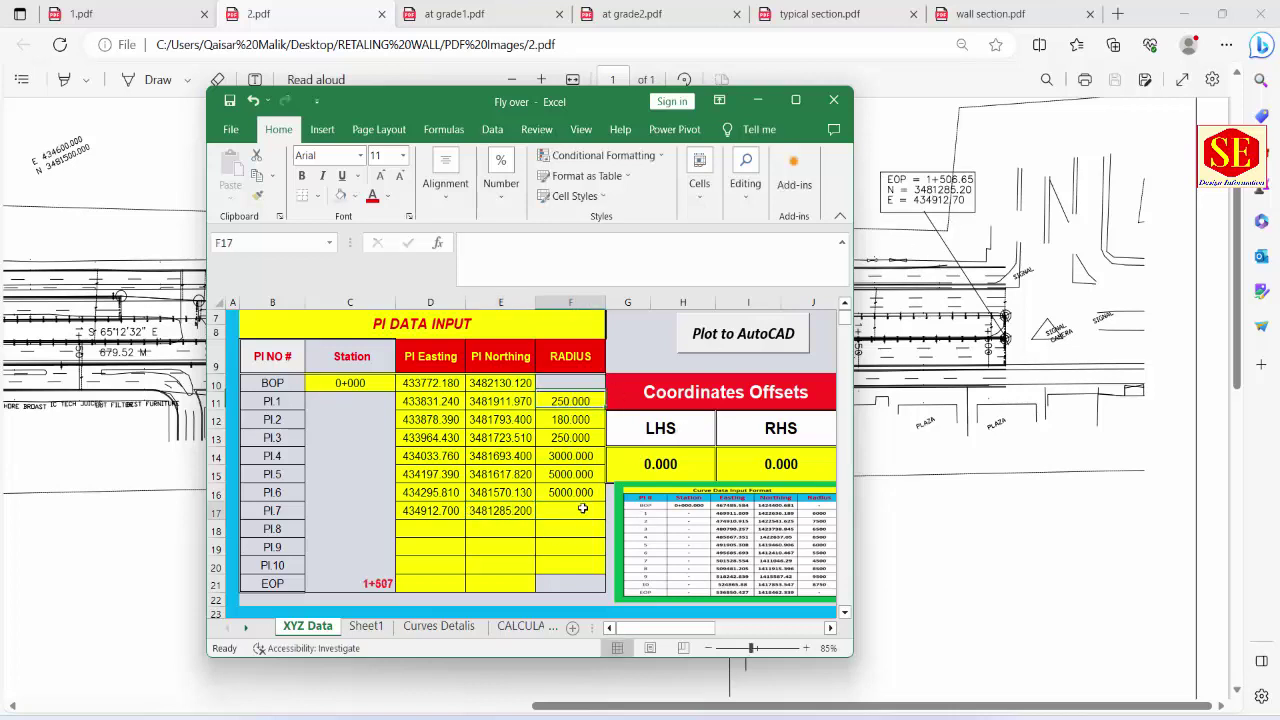
# Step: Check the EOP station reads 1+507, maximize the workbook and inspect the Coordinates Offsets cells
pyautogui.click(372, 584)
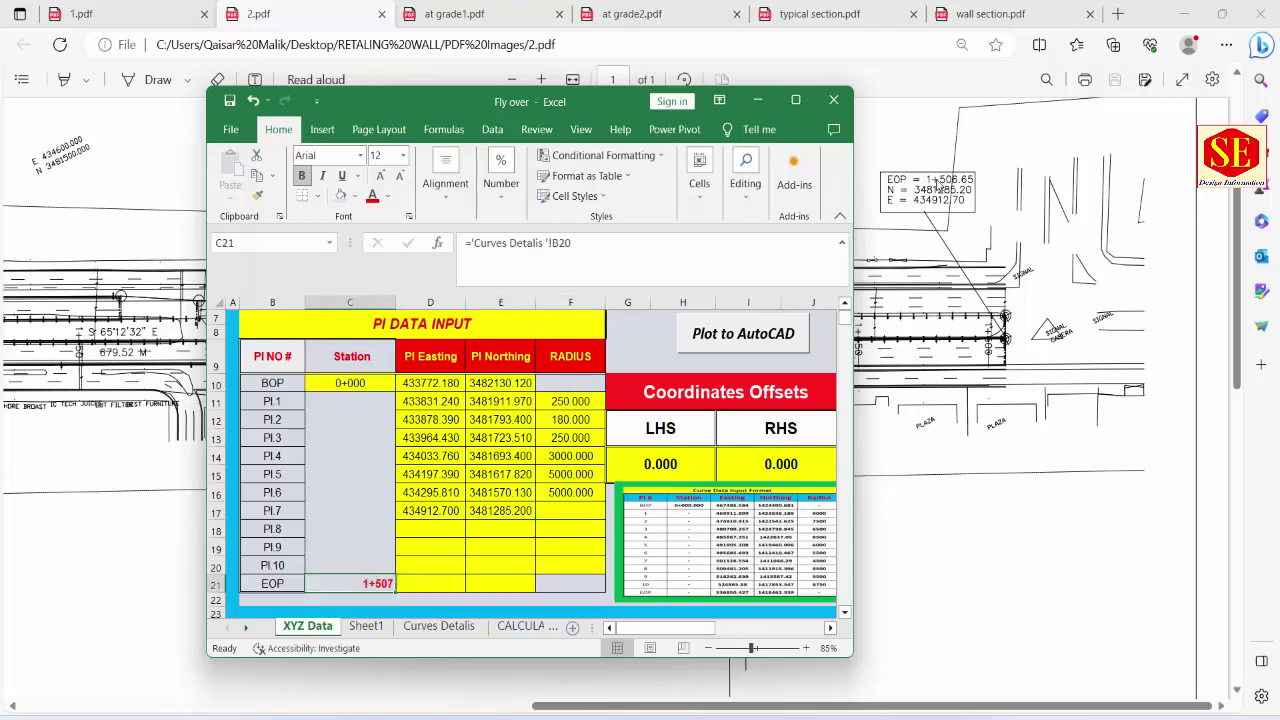
pyautogui.press('super+Up')
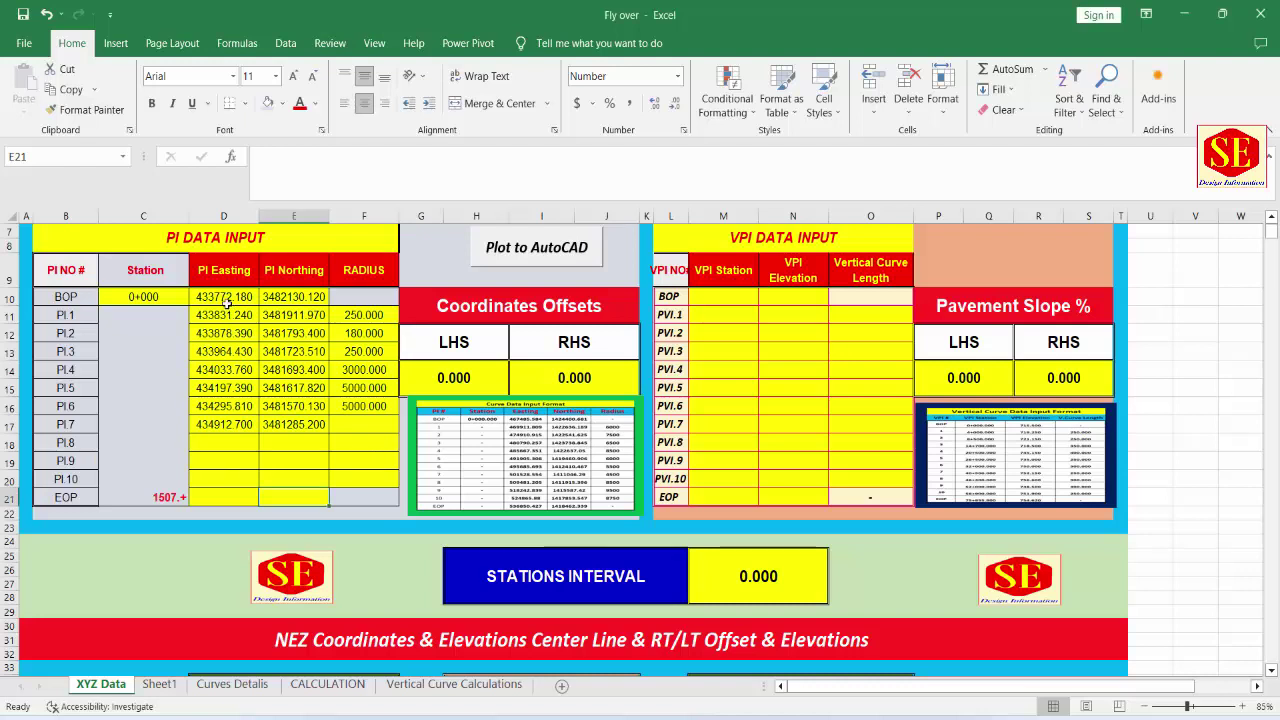
pyautogui.click(447, 380)
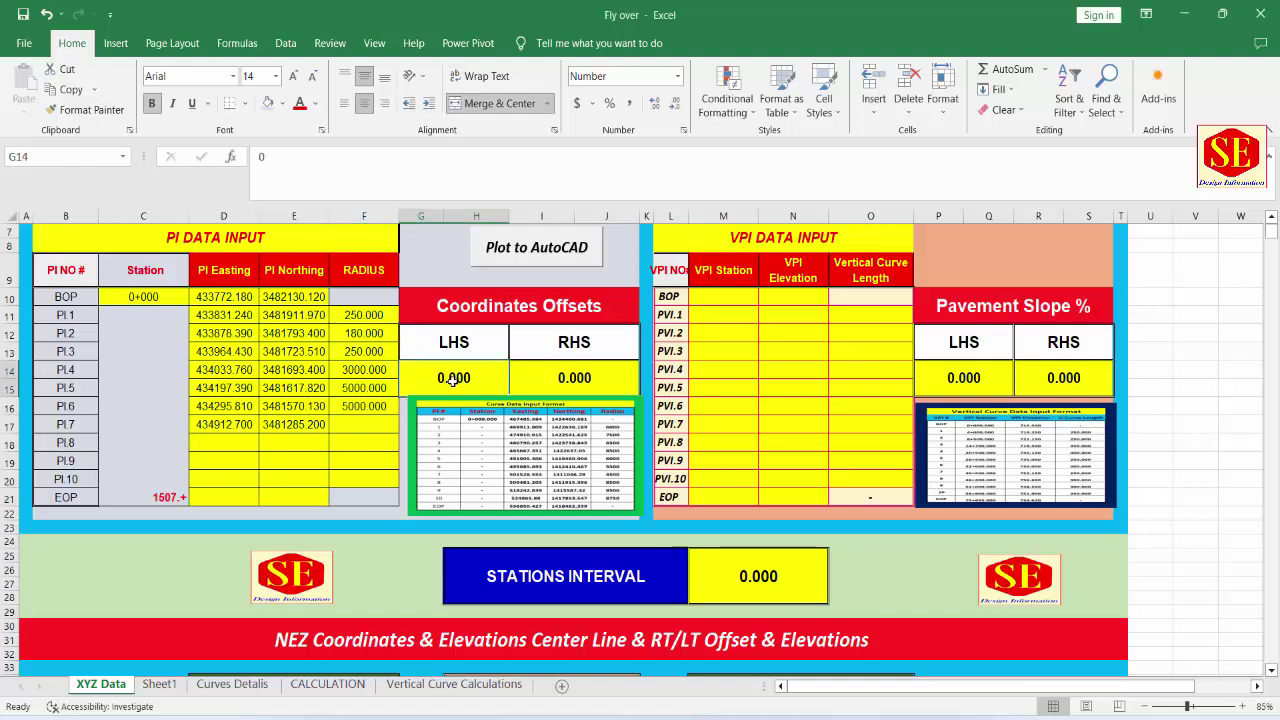
pyautogui.click(501, 302)
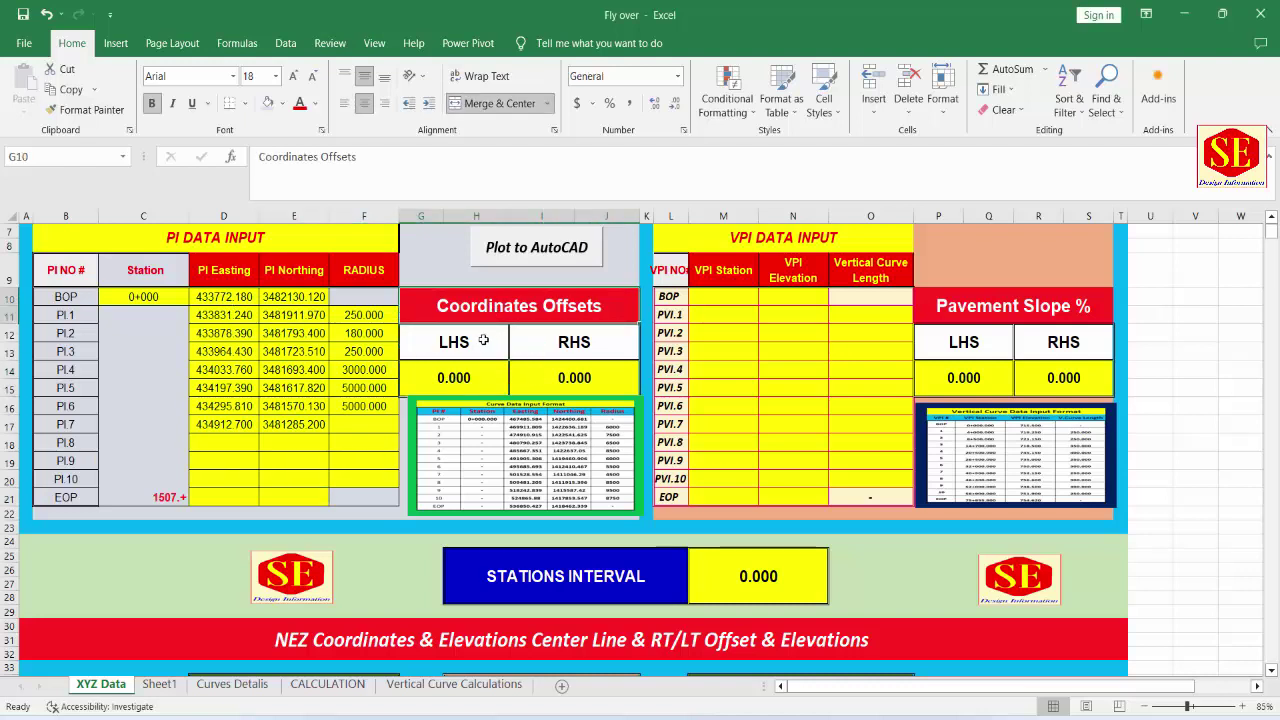
pyautogui.click(523, 343)
pyautogui.click(455, 378)
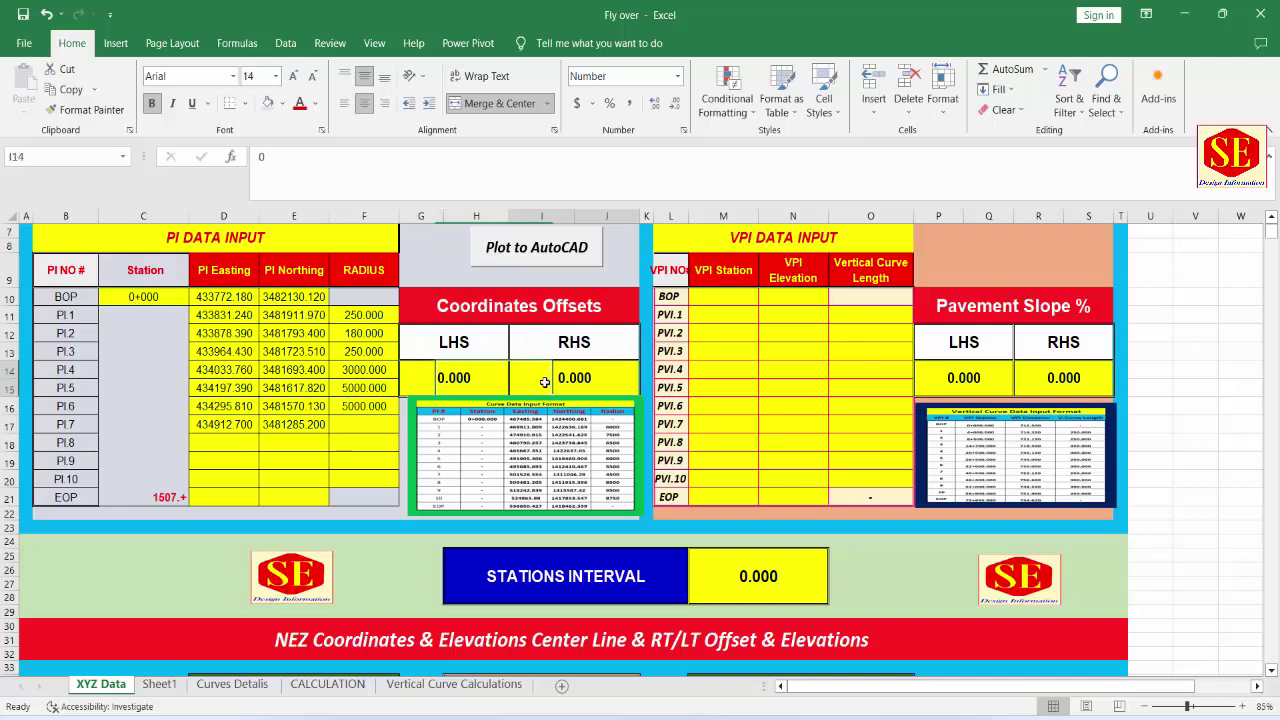
pyautogui.click(510, 380)
pyautogui.click(505, 381)
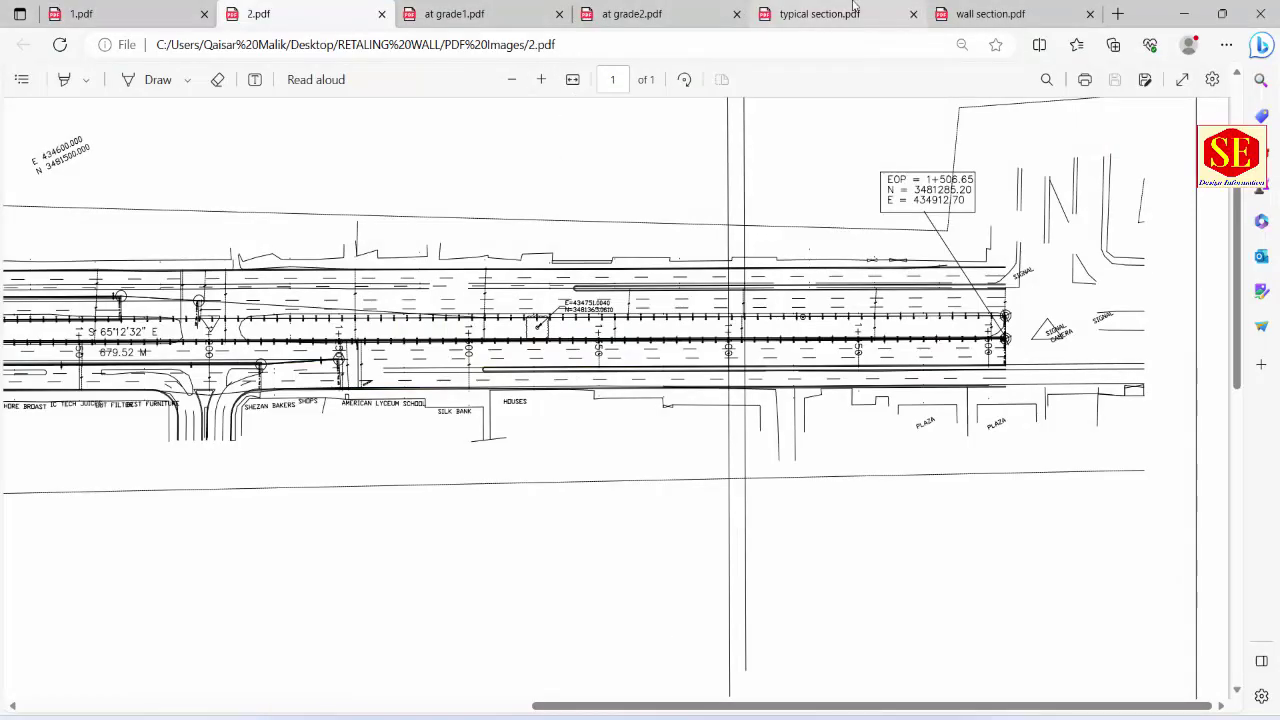
# Step: Check the 7850 carriageway on the typical section drawing, then return to the workbook's RHS offset cell
pyautogui.click(845, 10)
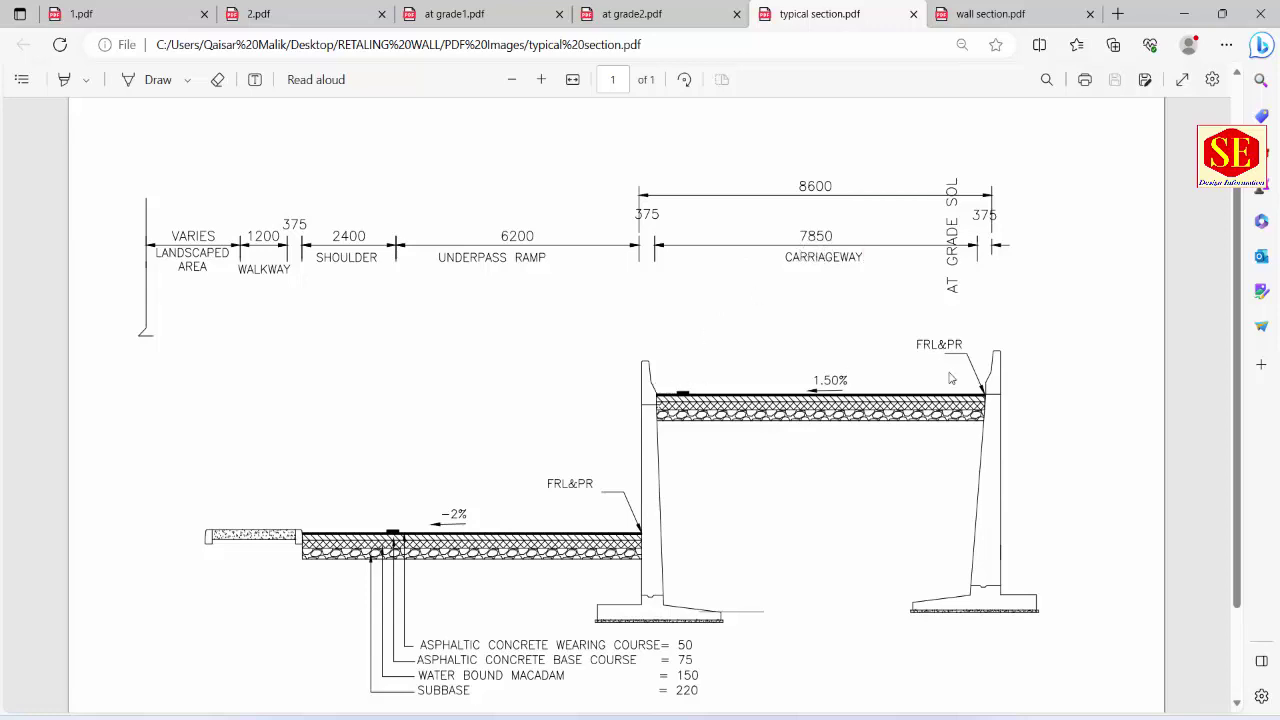
pyautogui.click(191, 13)
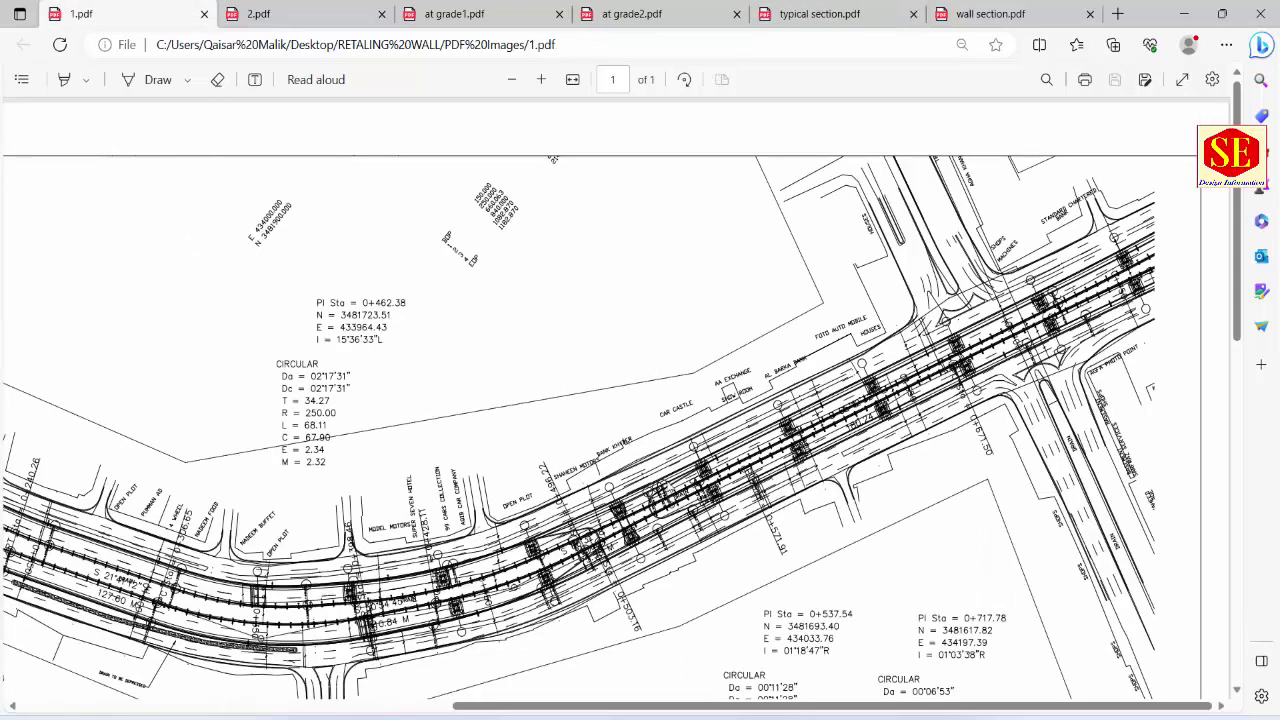
pyautogui.scroll(-3, 600, 400)
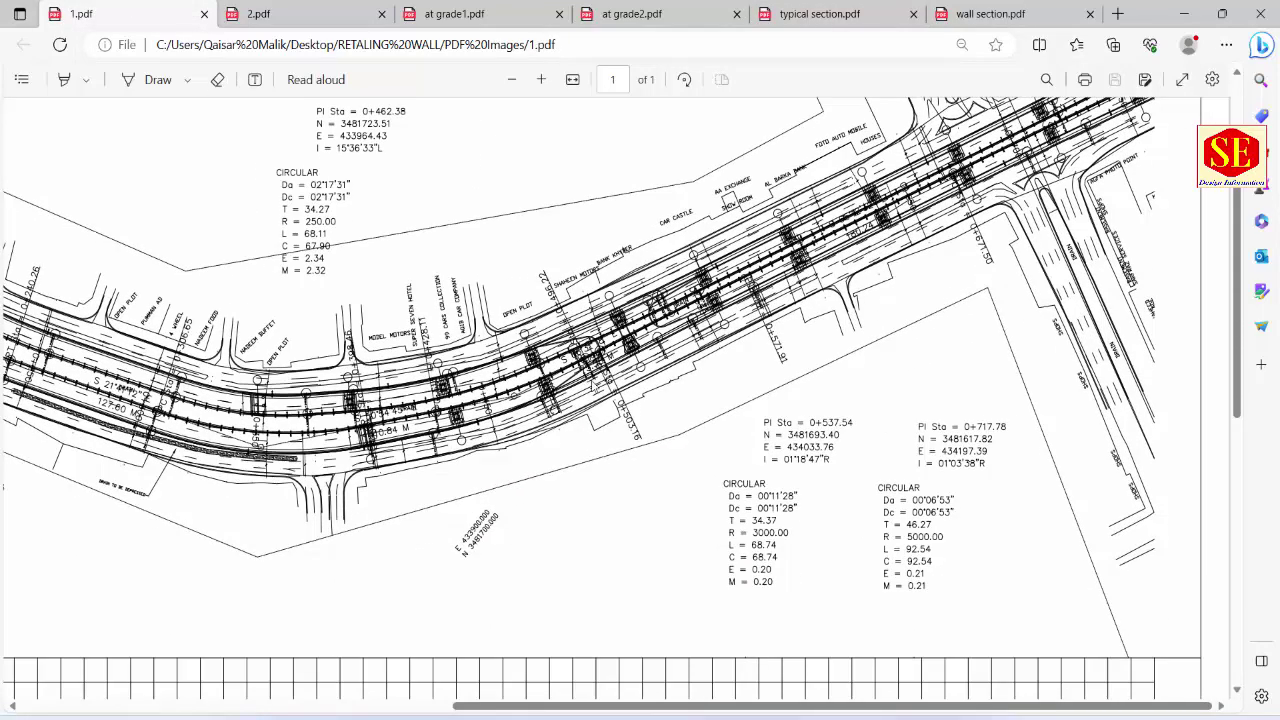
pyautogui.click(820, 14)
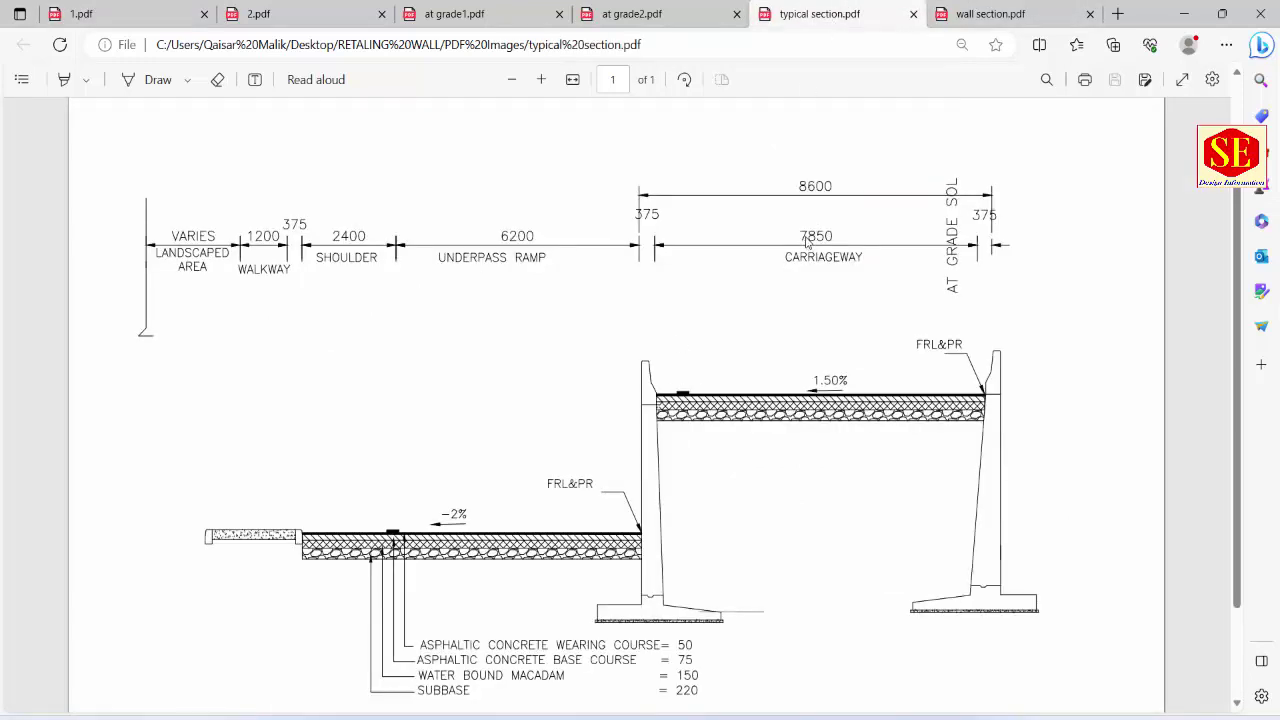
pyautogui.moveTo(798, 709)
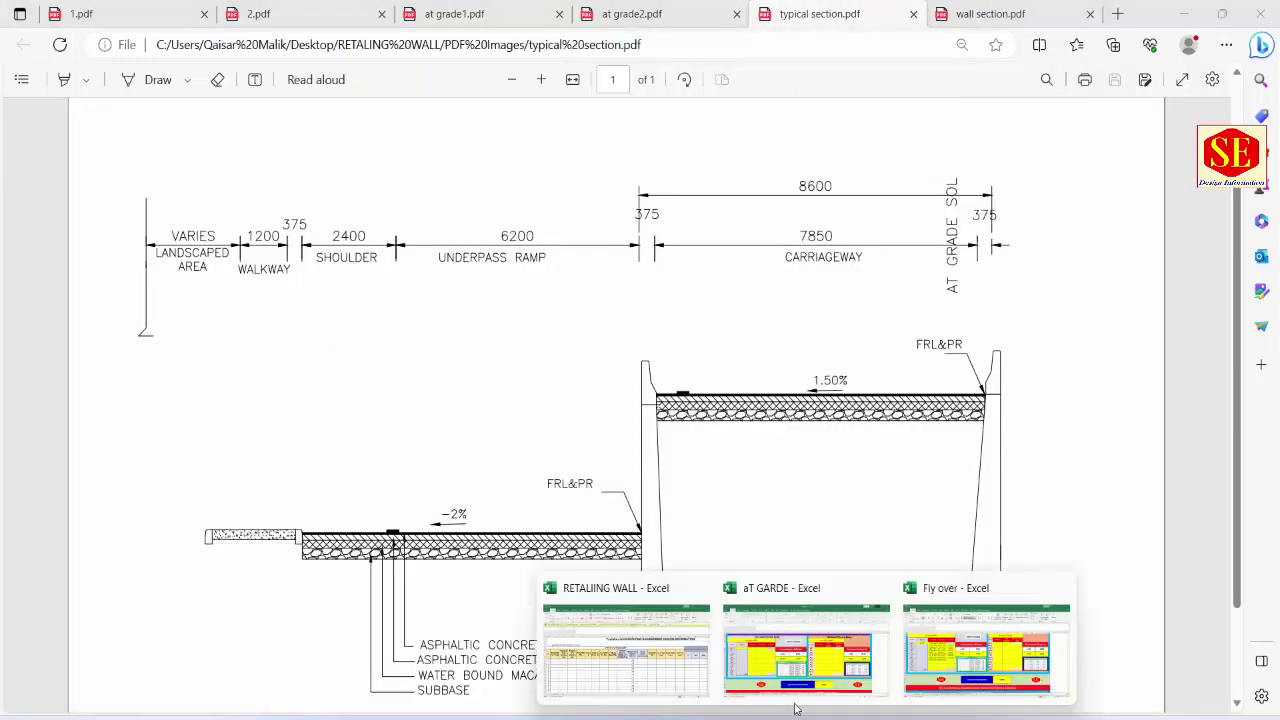
pyautogui.click(944, 663)
pyautogui.click(582, 381)
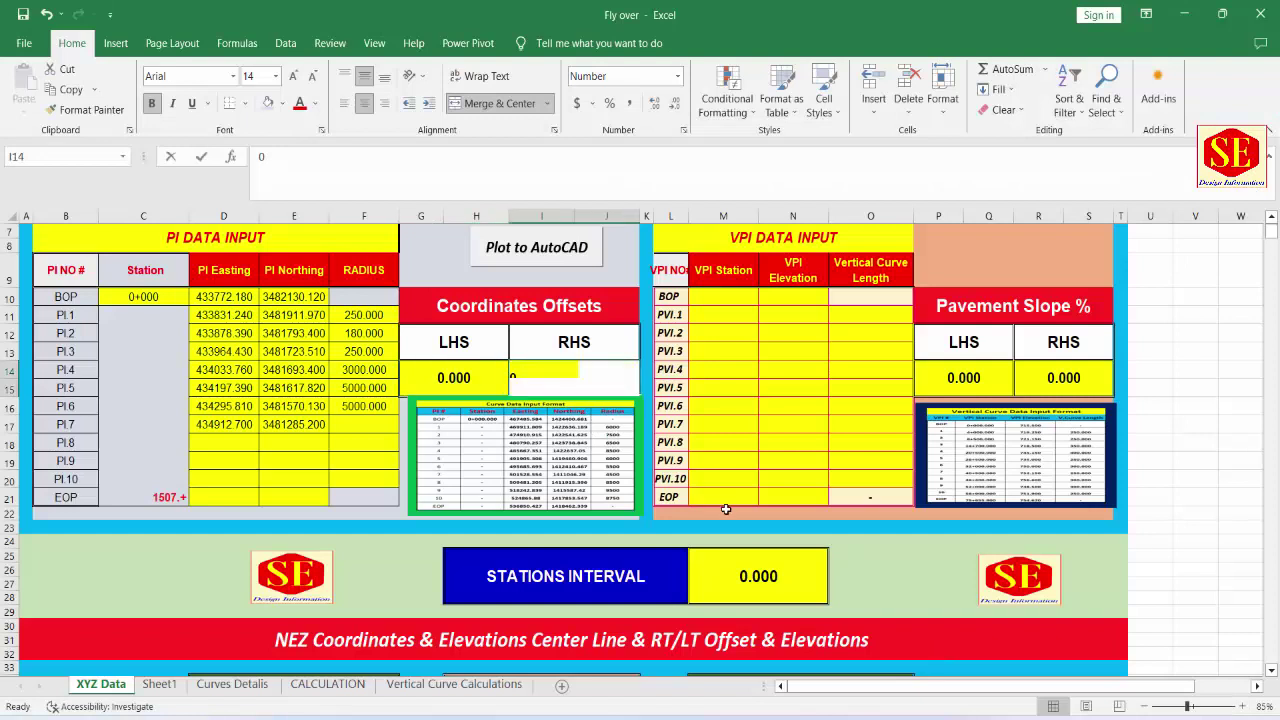
# Step: Set the RHS offset to 7.85, briefly try -7.85 for LHS, then reset LHS to 0
pyautogui.write('7.85')
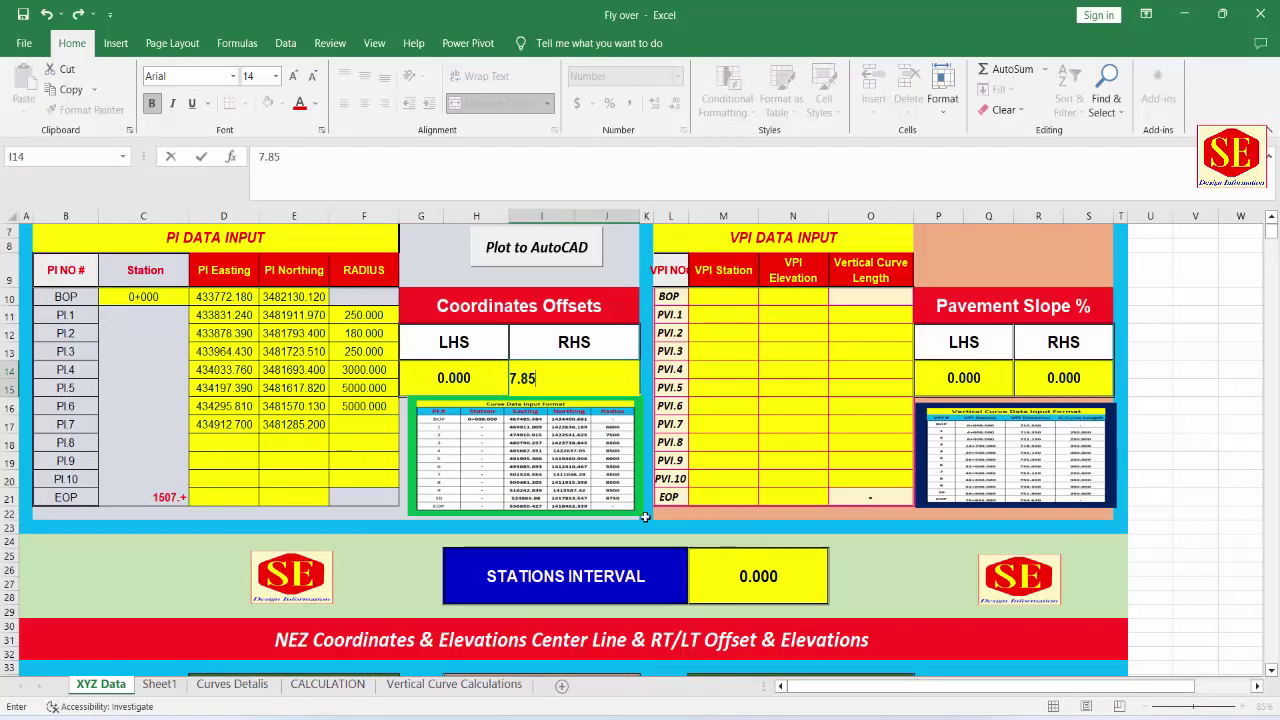
pyautogui.click(457, 376)
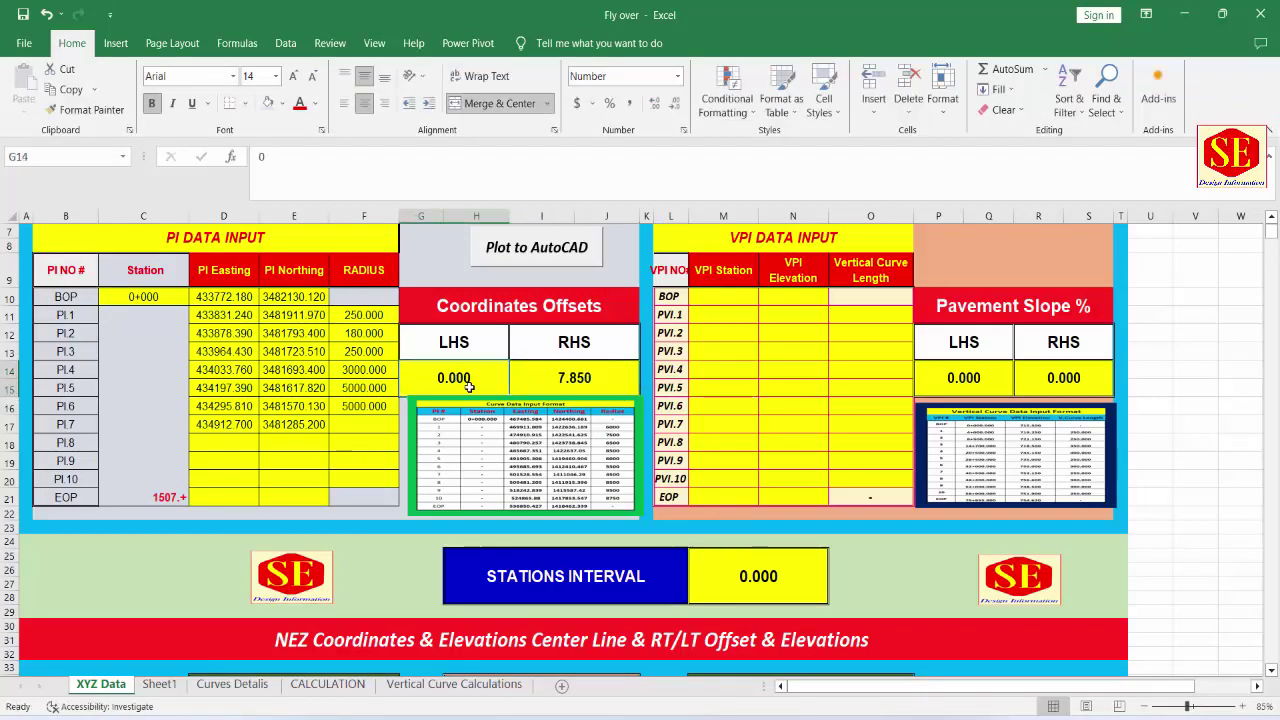
pyautogui.write('-7')
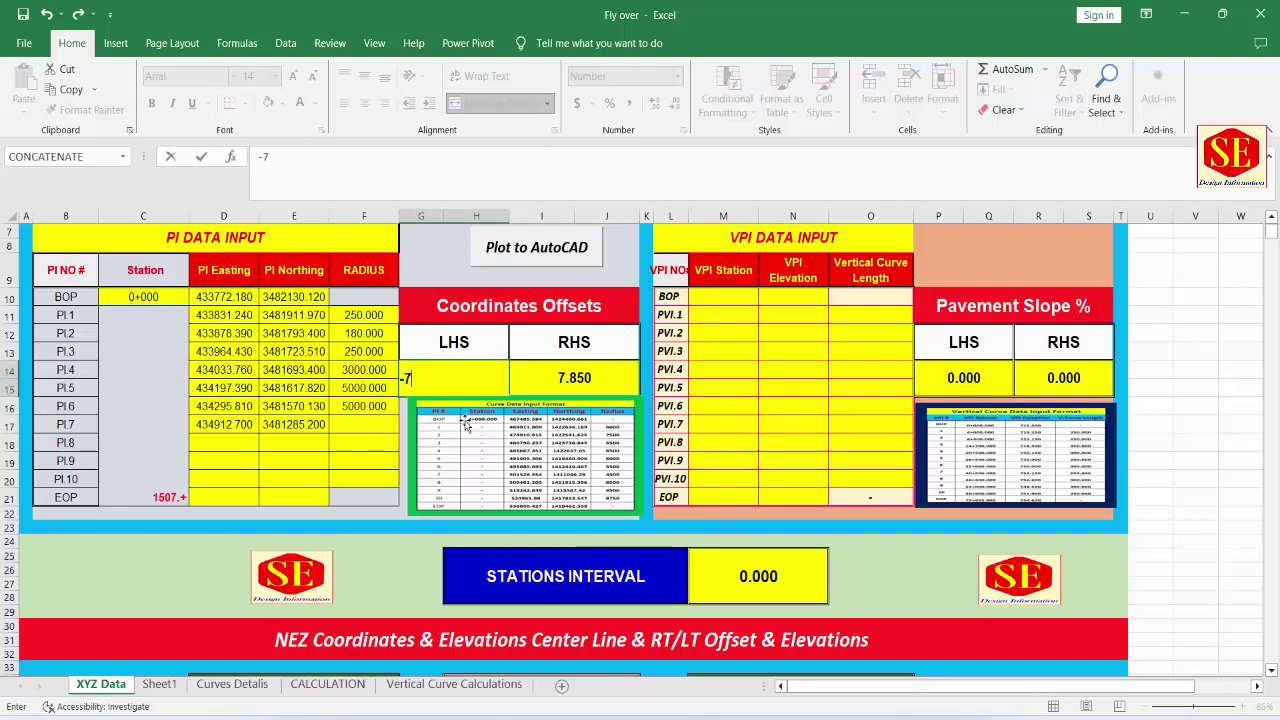
pyautogui.write('.850')
pyautogui.moveTo(530, 405); pyautogui.dragTo(534, 413)
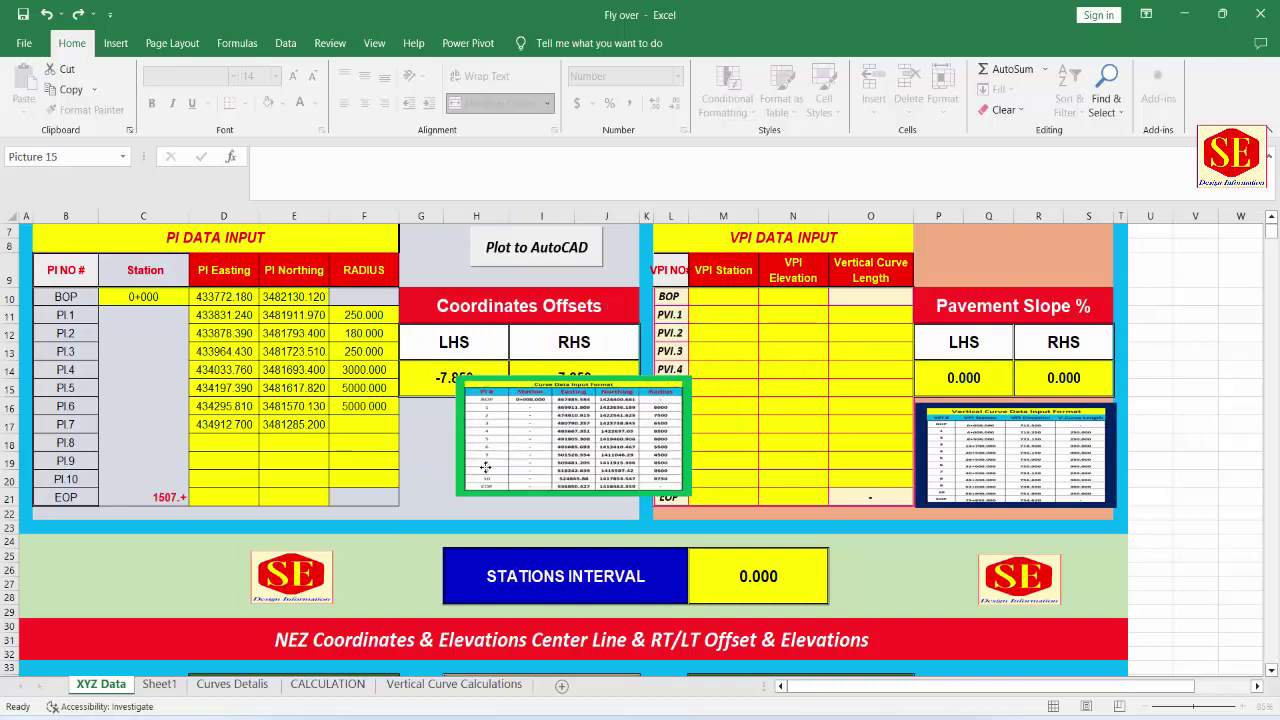
pyautogui.click(466, 376)
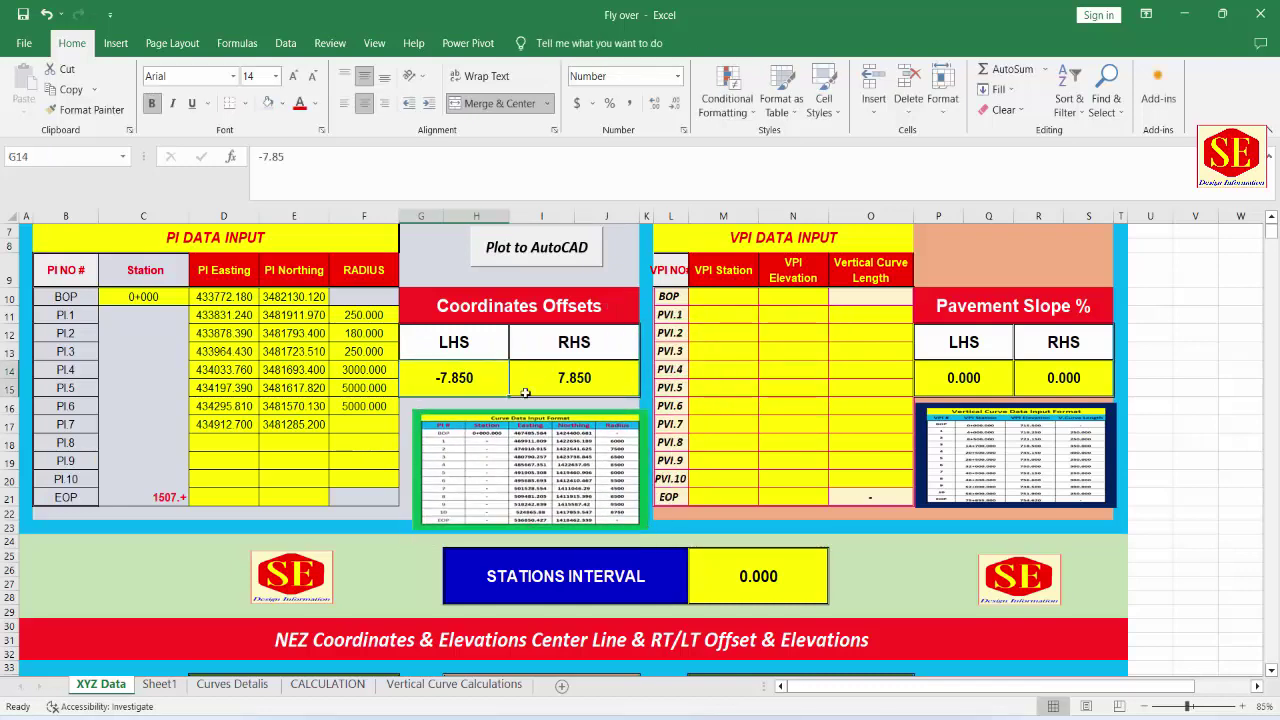
pyautogui.write('0')
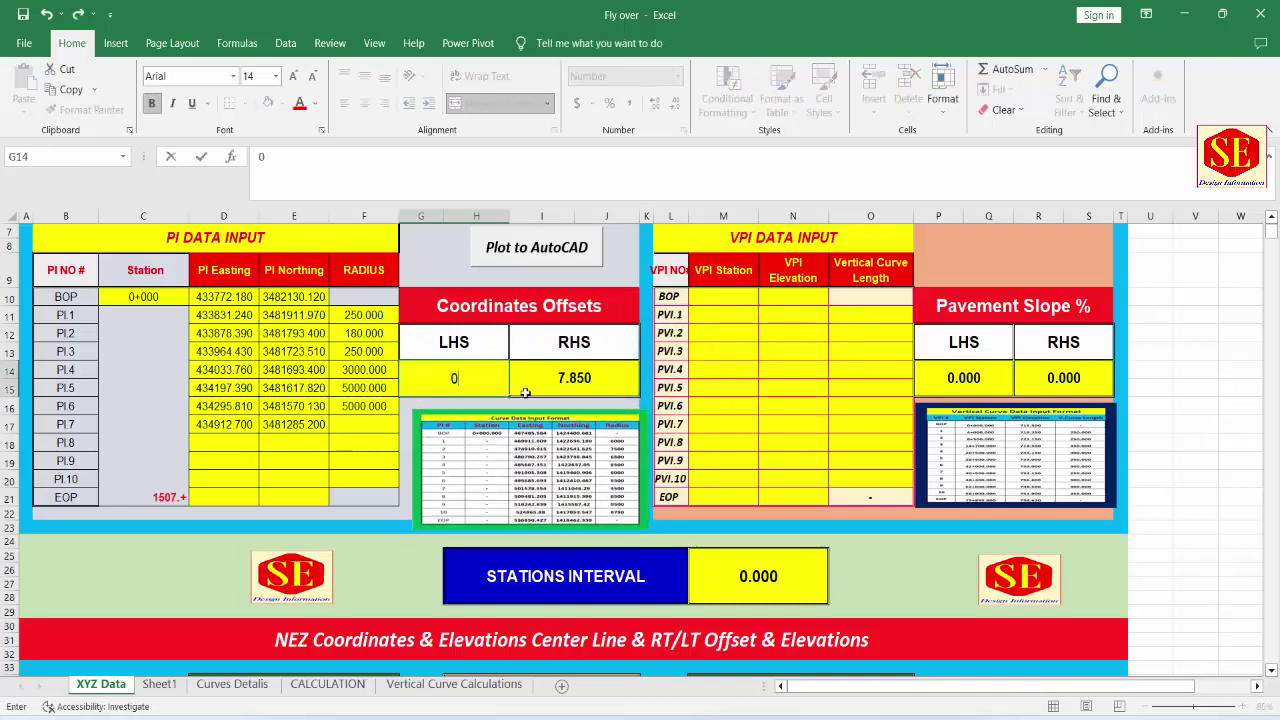
pyautogui.click(524, 392)
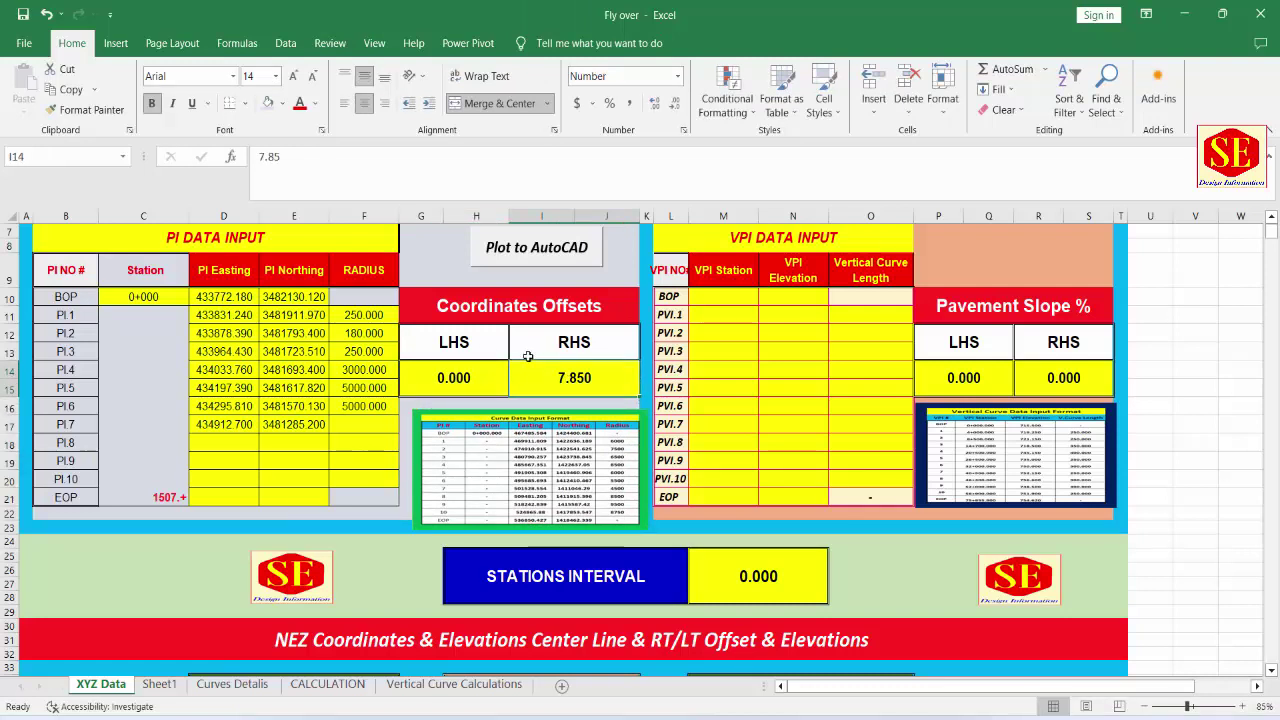
# Step: Set the stations interval to 5 and review the generated station chainages
pyautogui.click(765, 586)
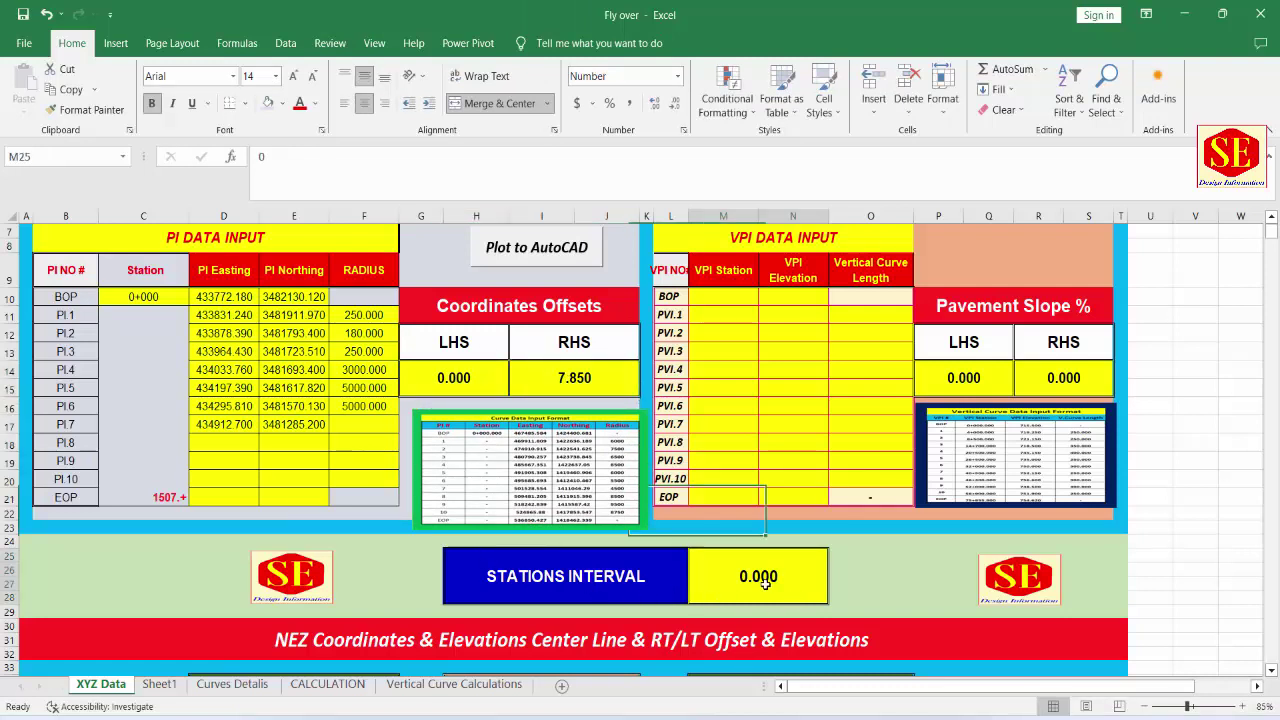
pyautogui.write('5')
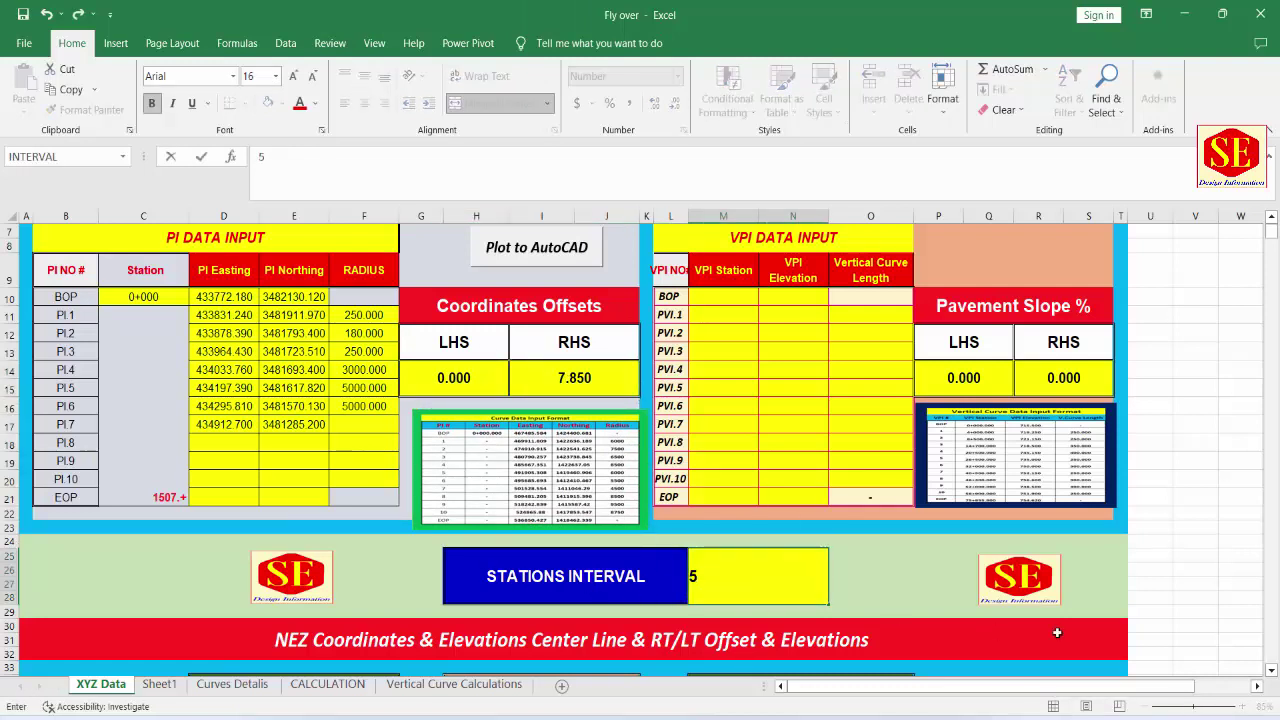
pyautogui.press('Return')
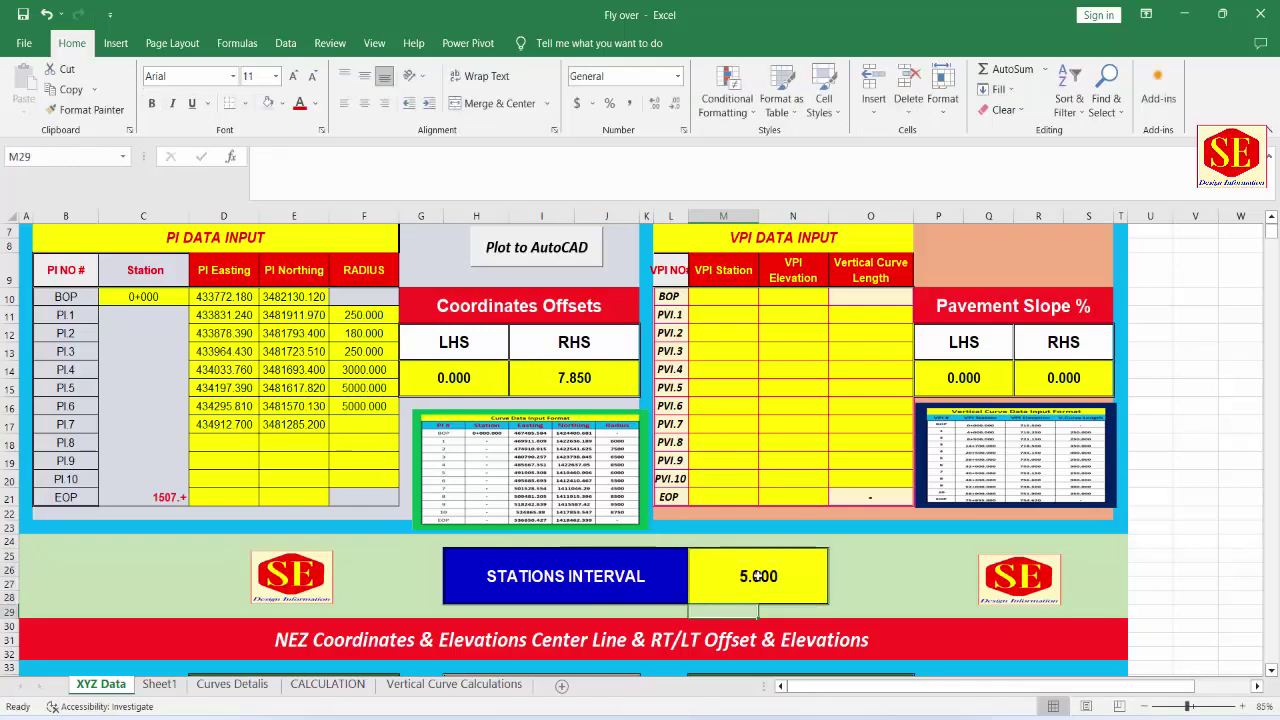
pyautogui.scroll(-1, 585, 494)
pyautogui.scroll(-2, 585, 494)
pyautogui.scroll(-2, 585, 494)
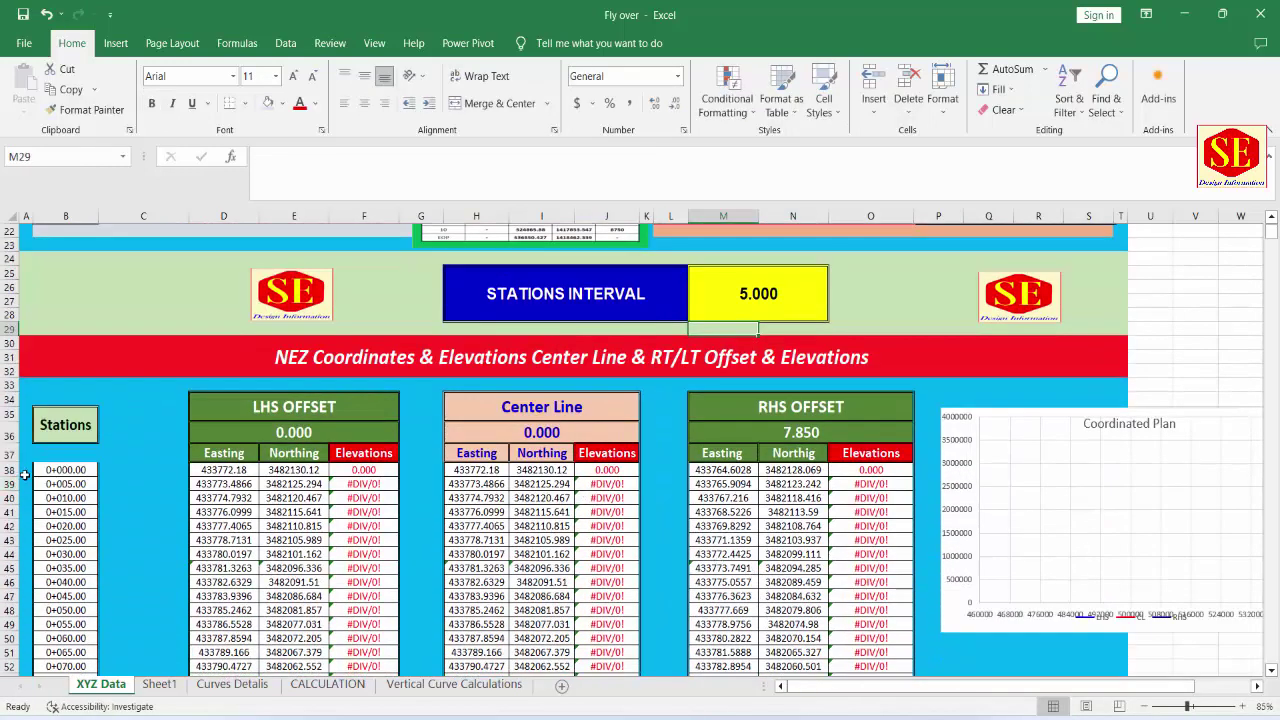
pyautogui.moveTo(83, 470); pyautogui.dragTo(75, 596)
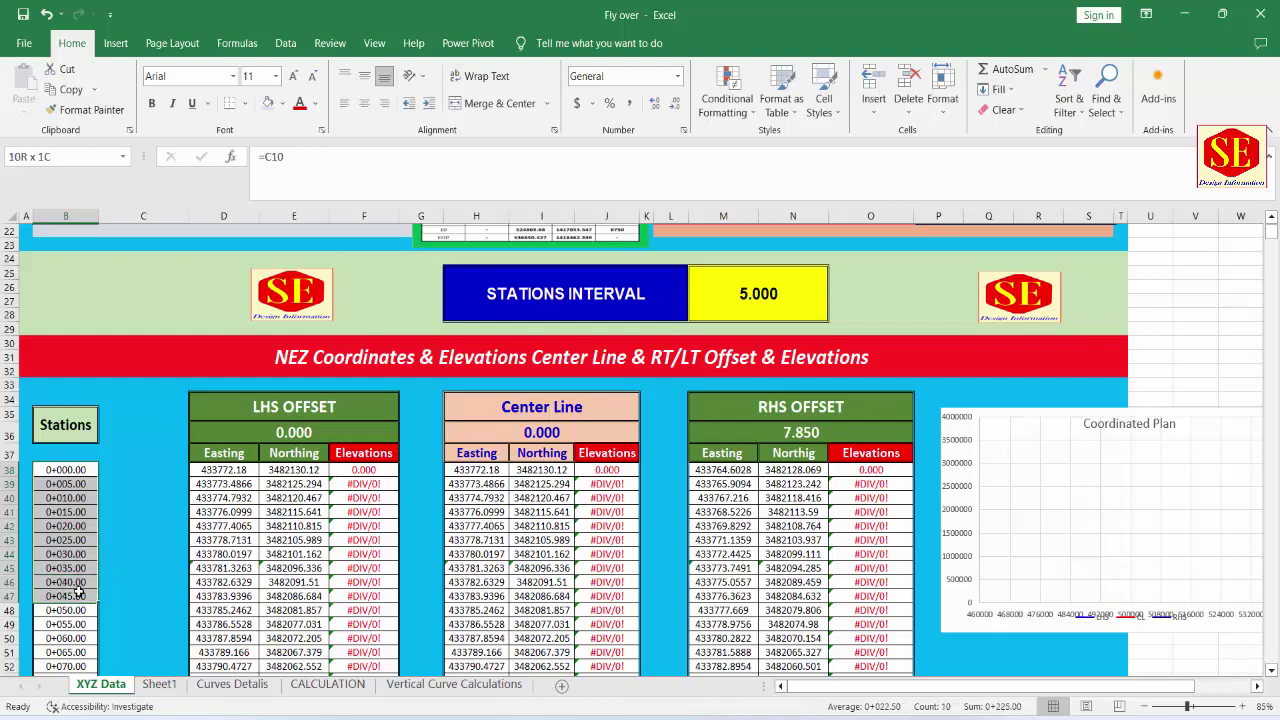
# Step: Inspect the LHS, Center Line and RHS easting, northing and elevation formulas
pyautogui.moveTo(226, 484); pyautogui.dragTo(286, 412)
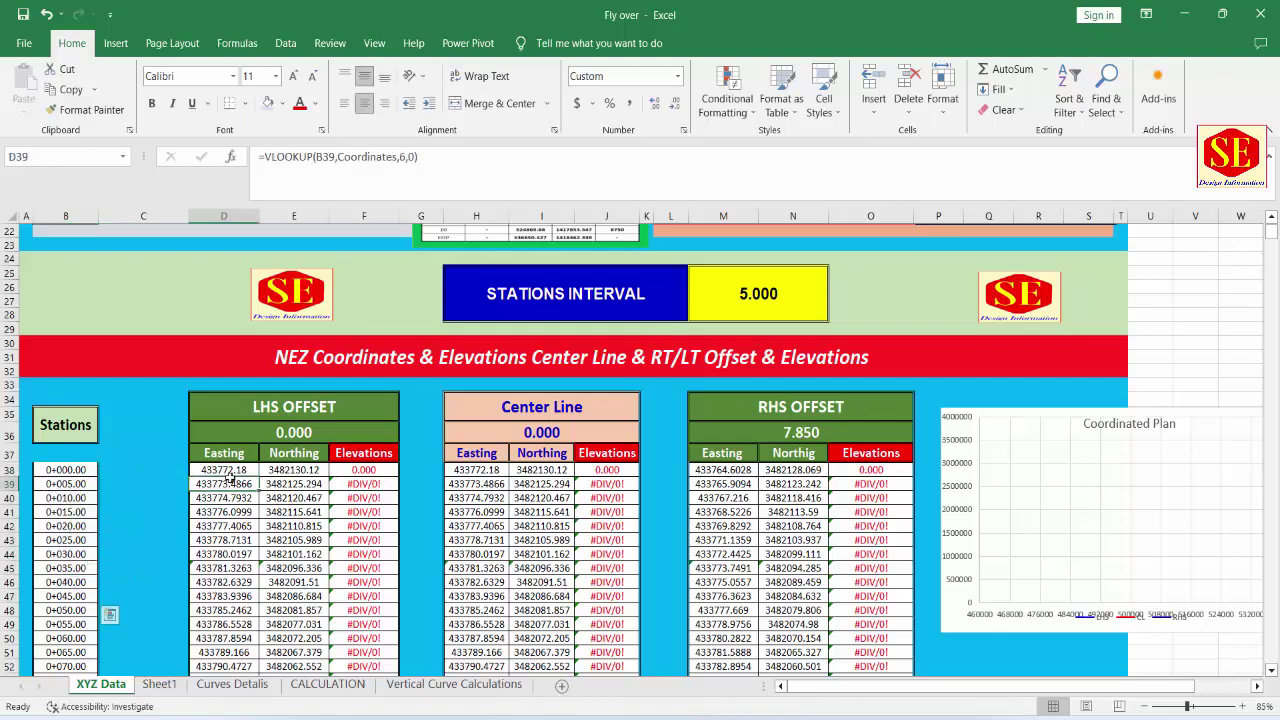
pyautogui.click(310, 431)
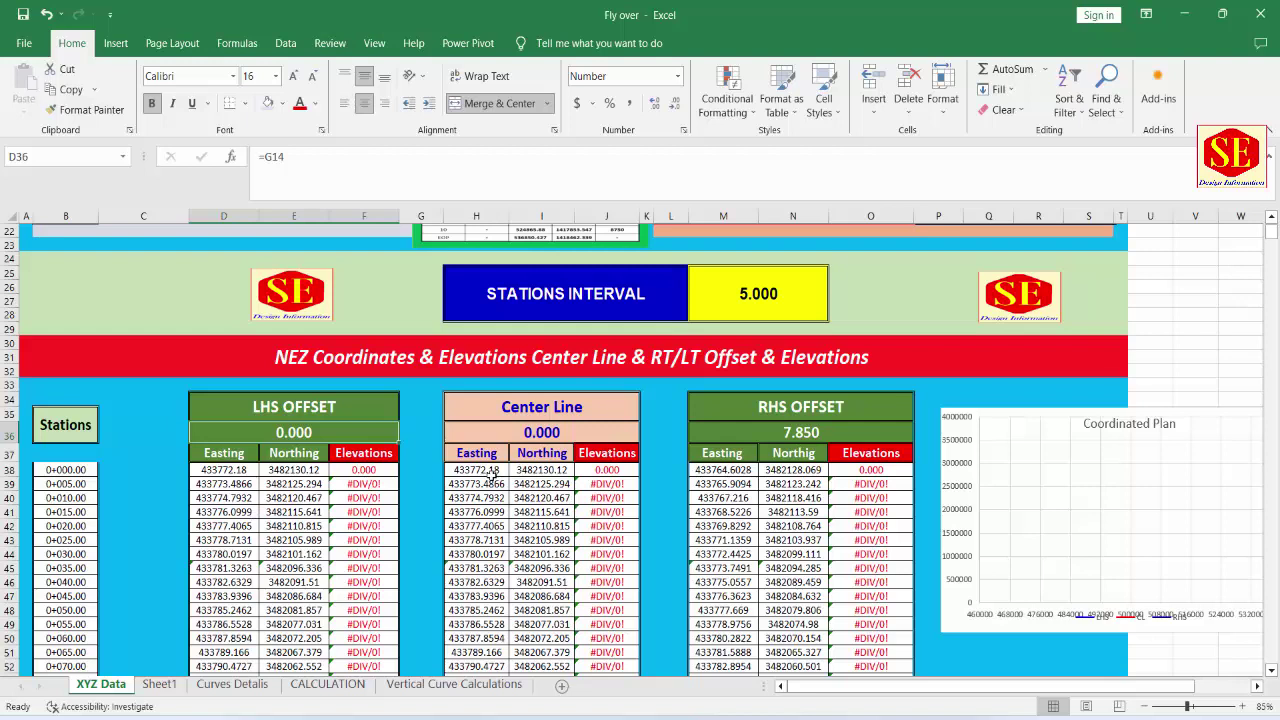
pyautogui.moveTo(465, 470); pyautogui.dragTo(530, 637)
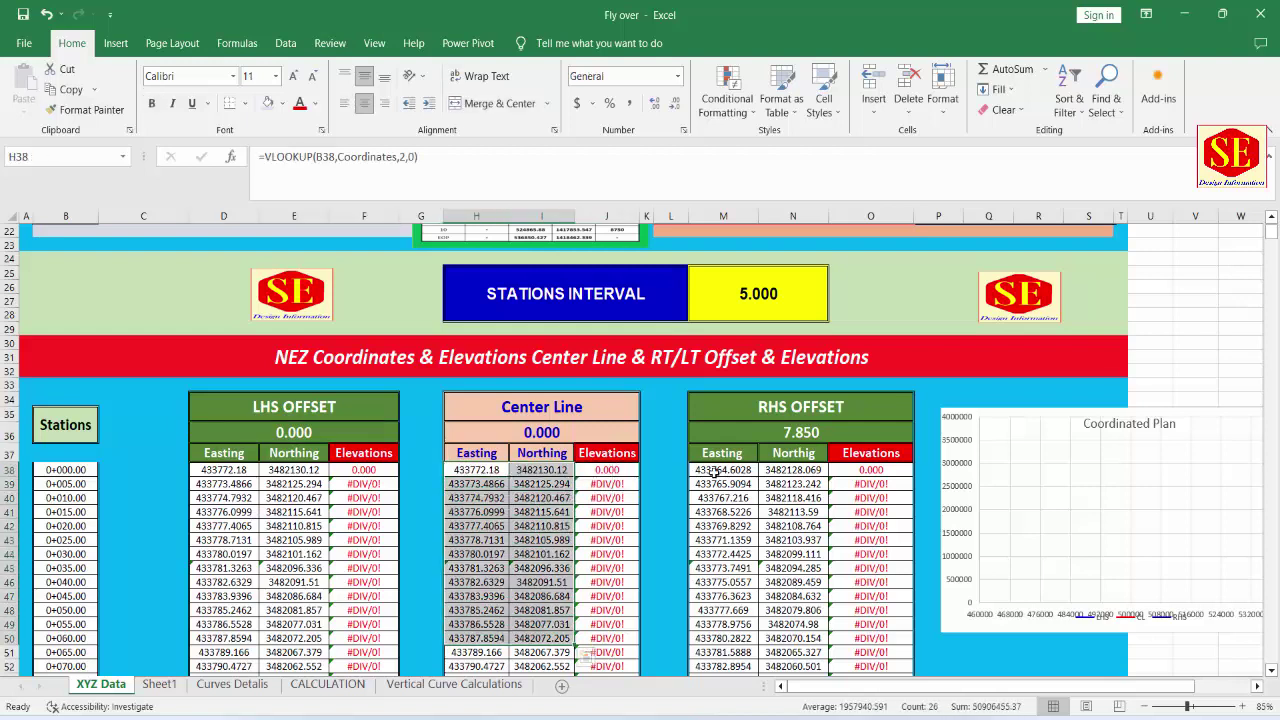
pyautogui.moveTo(712, 470); pyautogui.dragTo(793, 624)
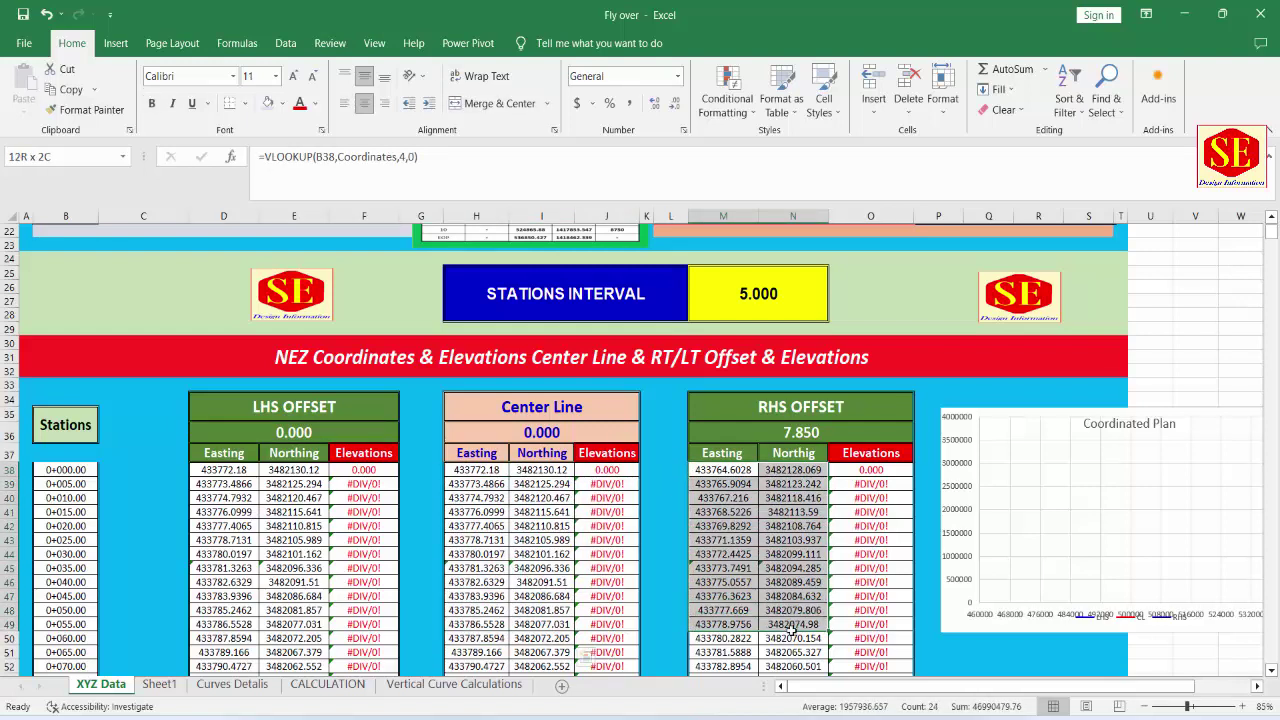
pyautogui.click(607, 469)
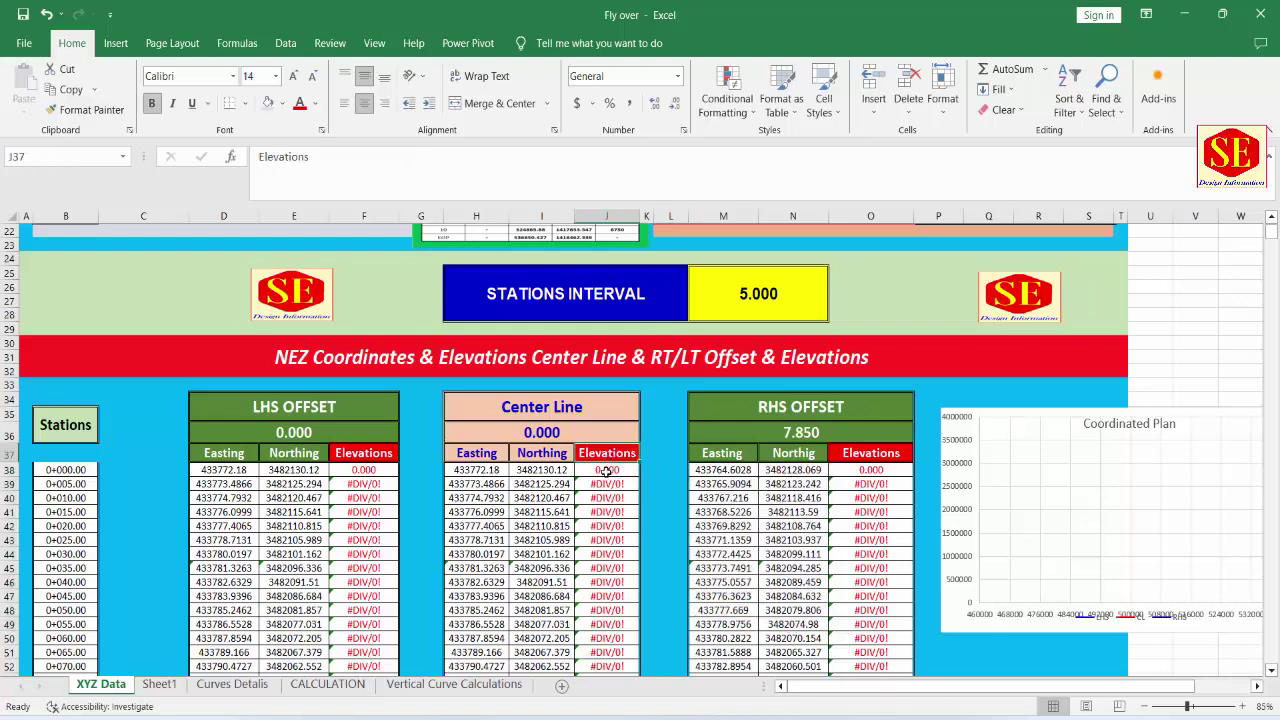
pyautogui.click(877, 484)
pyautogui.click(870, 525)
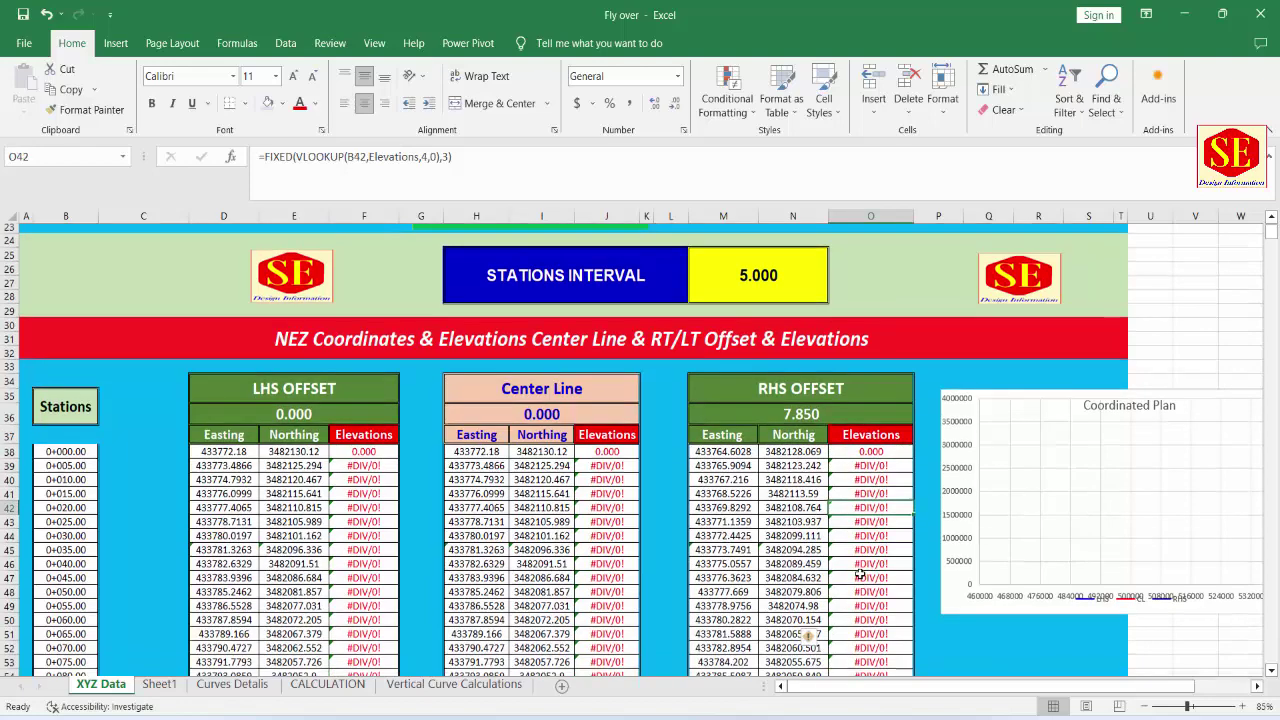
# Step: Scroll up to the VPI data input table and select the PVI.1 curve length entry
pyautogui.scroll(6, 785, 282)
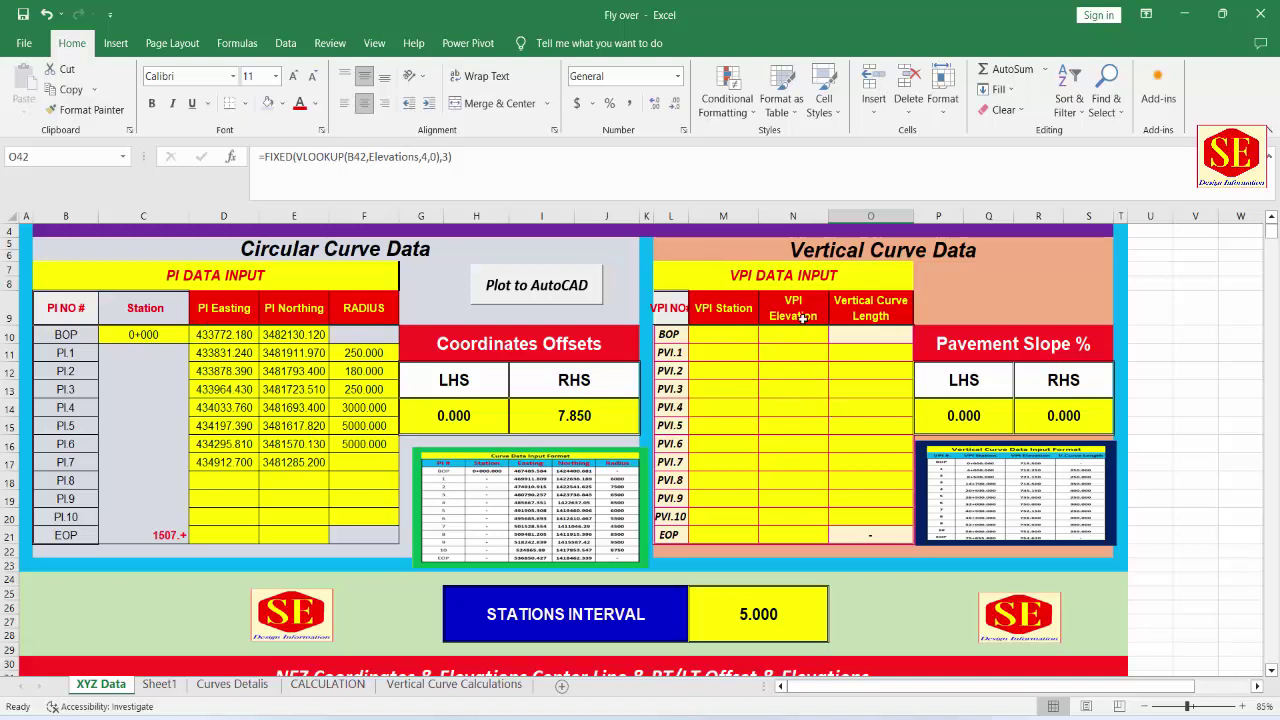
pyautogui.click(870, 350)
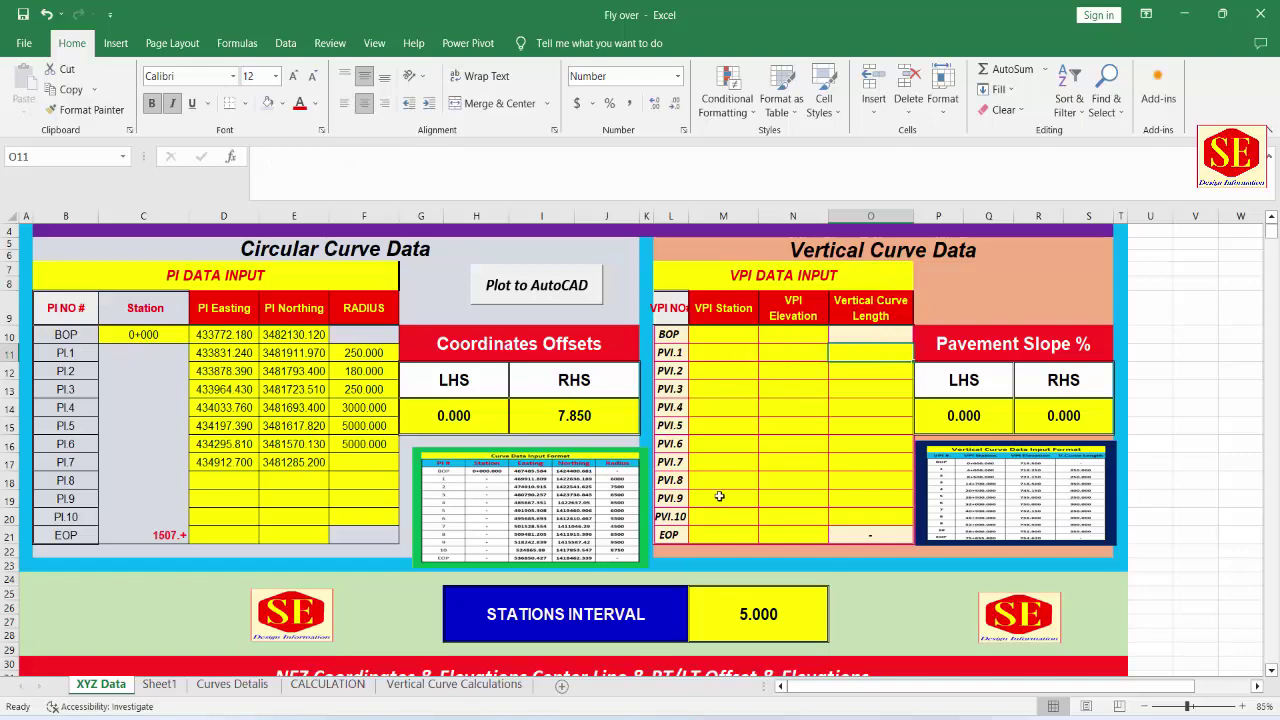
pyautogui.scroll(-4, 720, 496)
pyautogui.scroll(3, 801, 426)
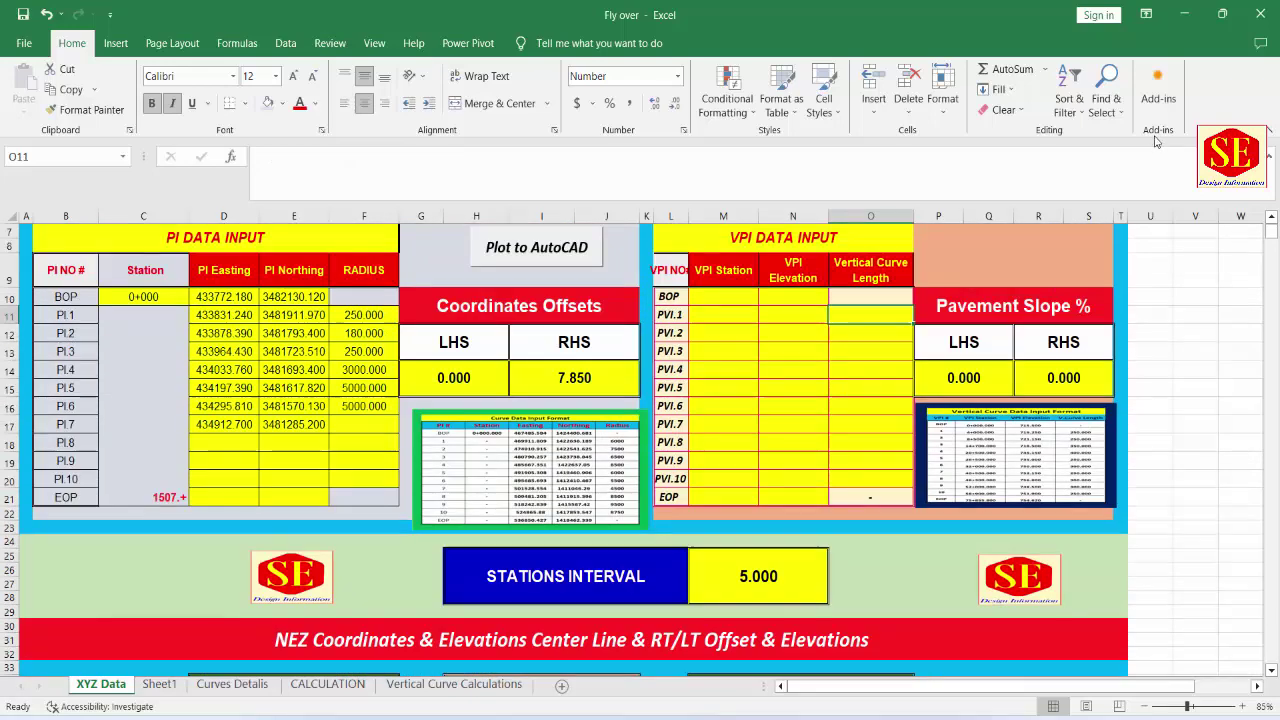
# Step: Show 1.pdf's vertical profile close-up with BOP elevation 214.67 and VPI 0+270.42 labels beside Excel
pyautogui.click(1222, 14)
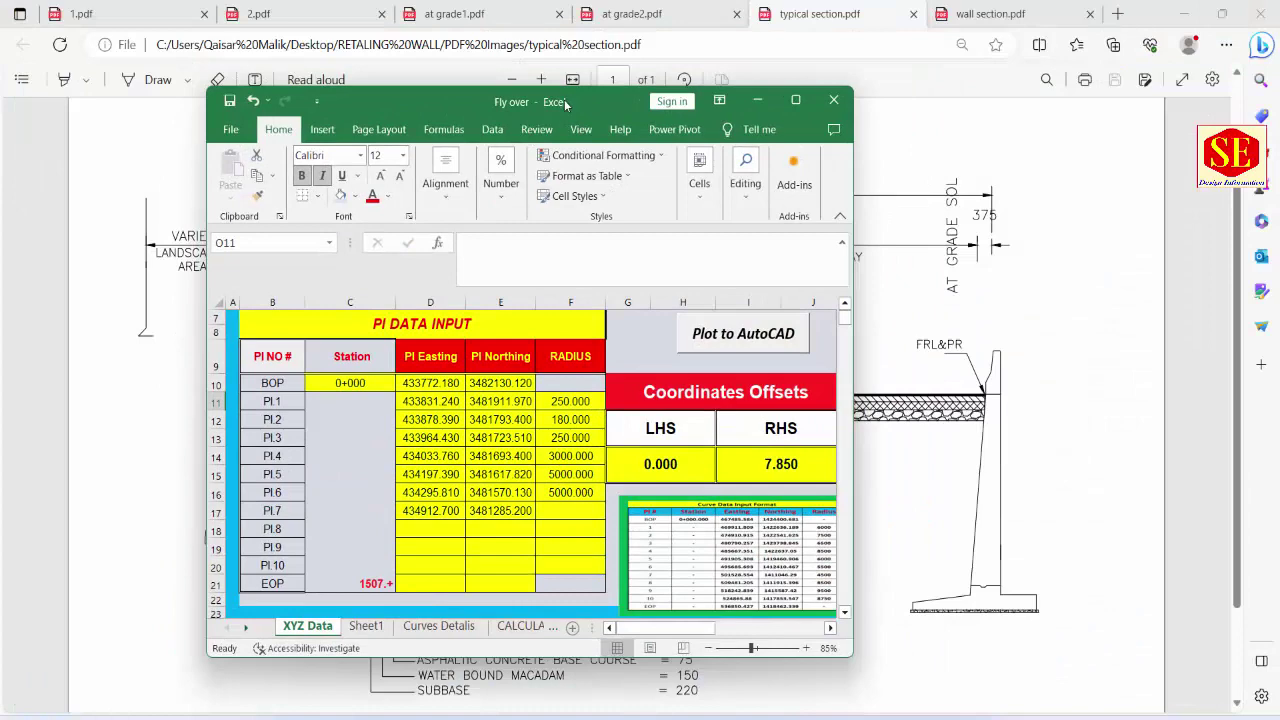
pyautogui.moveTo(566, 104); pyautogui.dragTo(393, 107)
pyautogui.moveTo(475, 632); pyautogui.dragTo(518, 636)
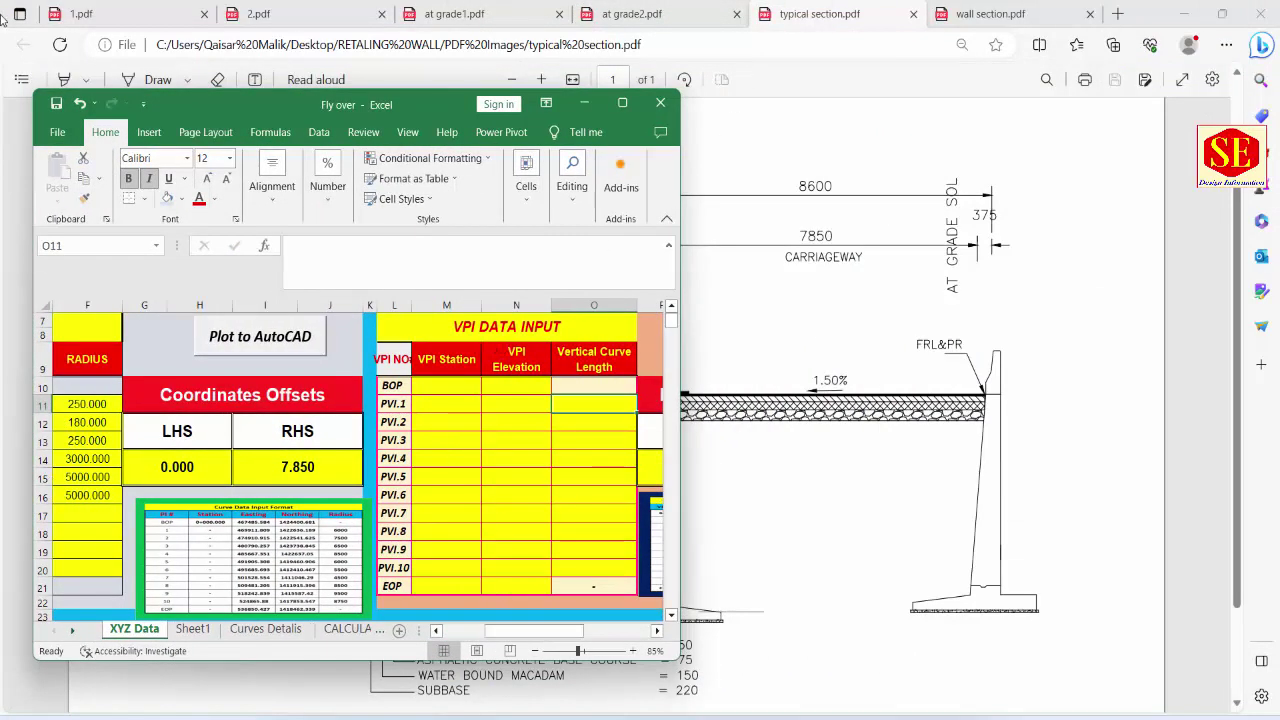
pyautogui.click(86, 12)
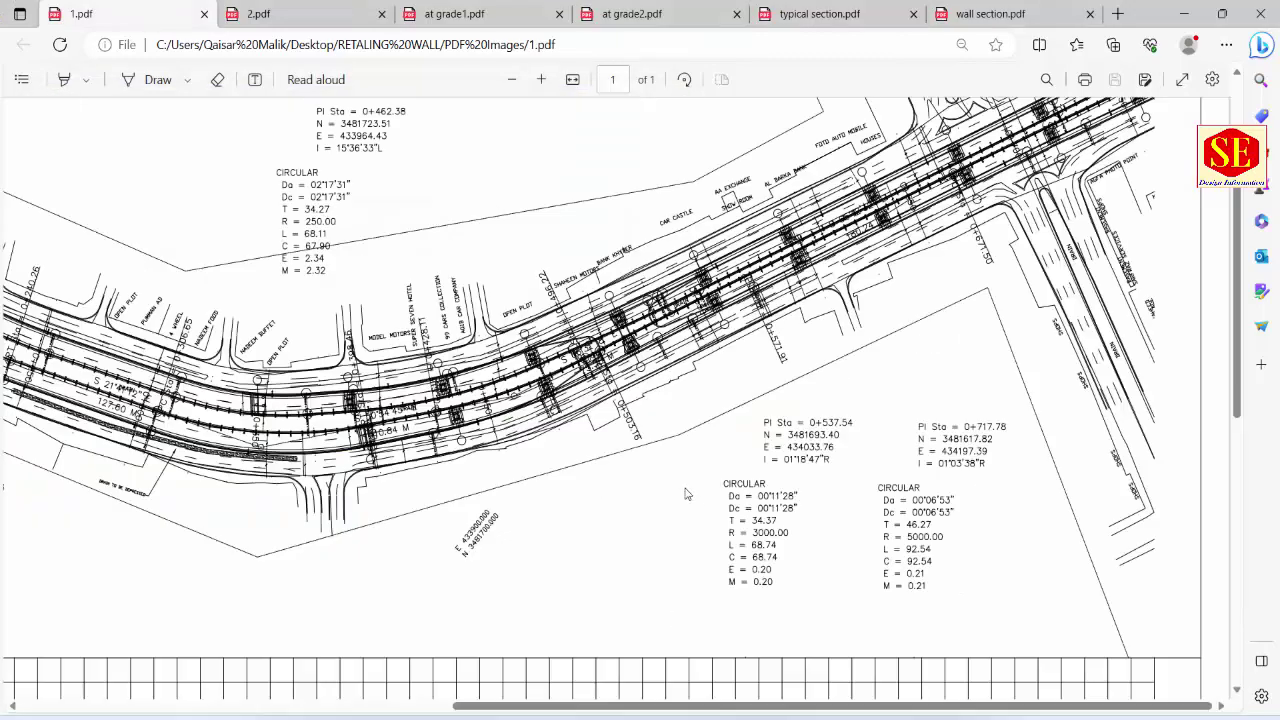
pyautogui.scroll(-5, 688, 378)
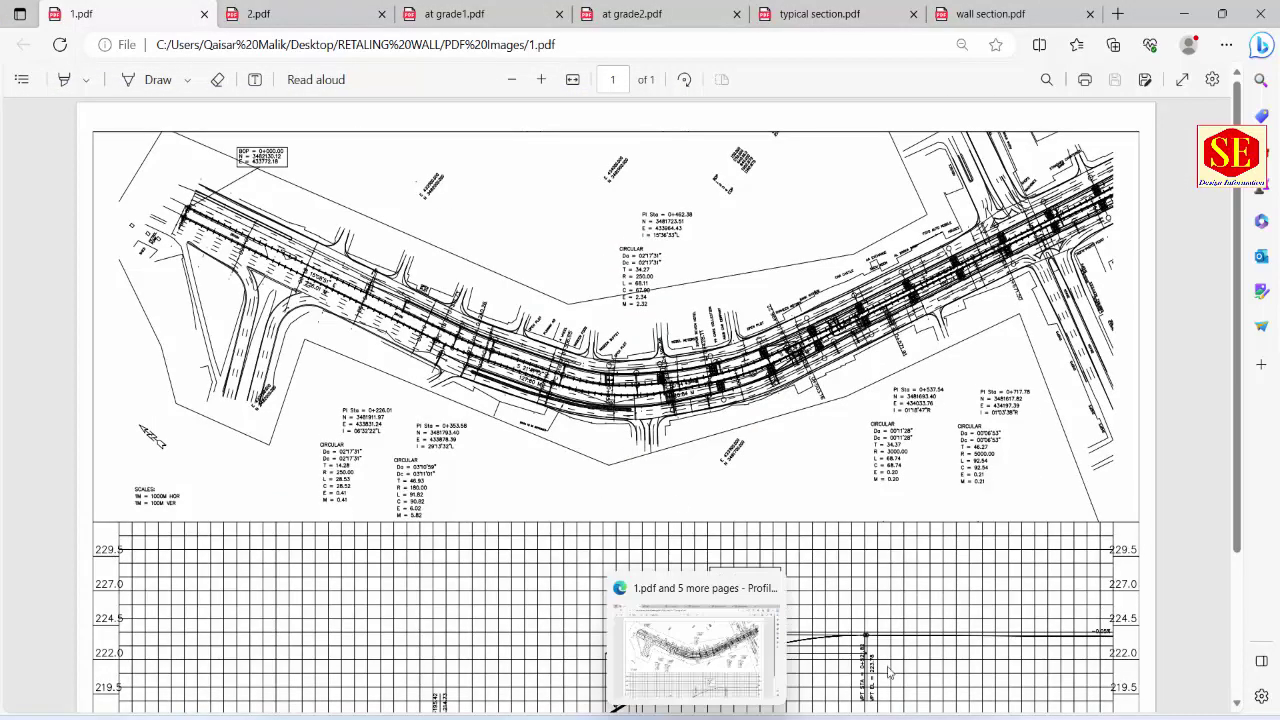
pyautogui.scroll(-2, 968, 563)
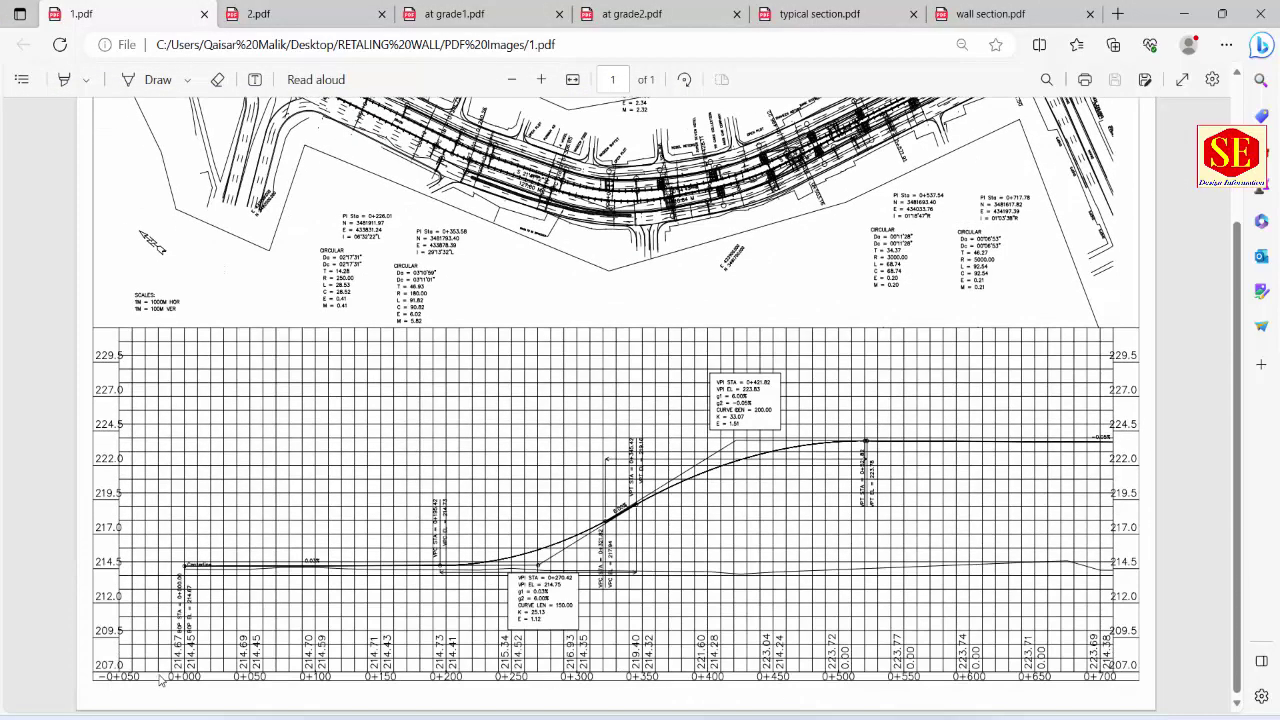
pyautogui.keyDown('ctrl'); pyautogui.scroll(3, 212, 605); pyautogui.keyUp('ctrl')
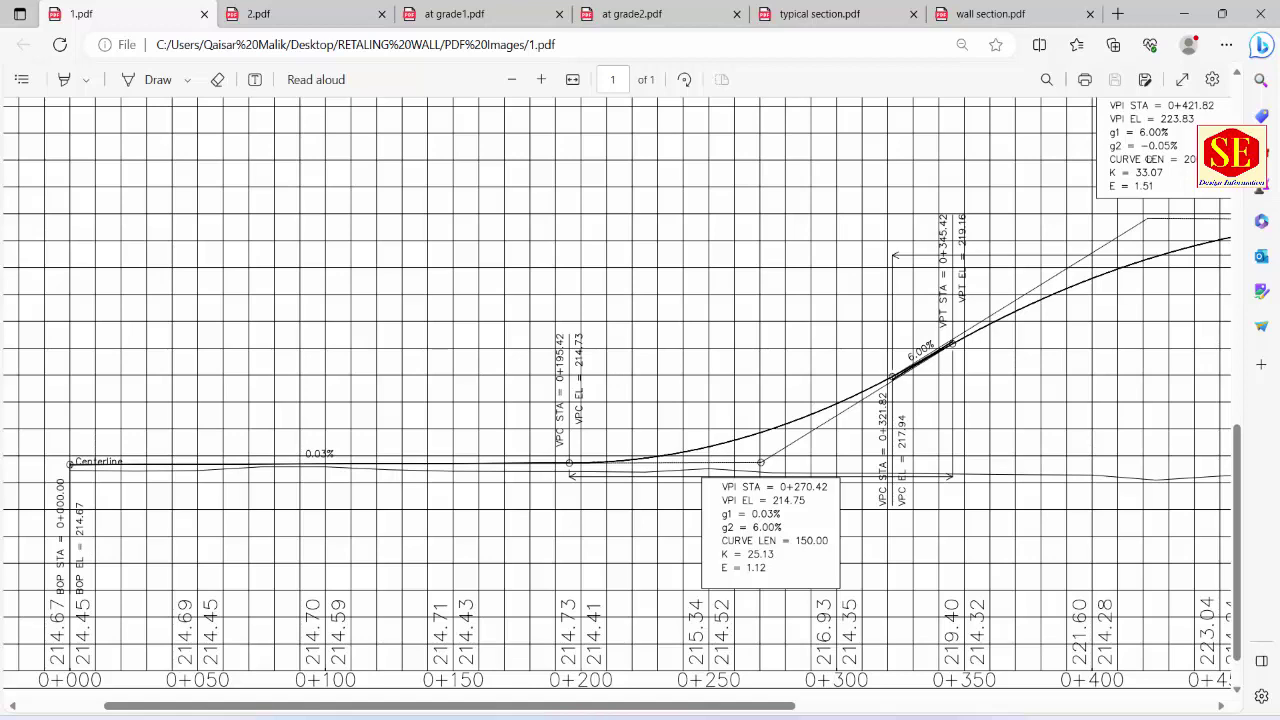
# Step: Enter the BOP row: station 0 and elevation 214.67, then move the workbook clear of the drawing
pyautogui.click(955, 680)
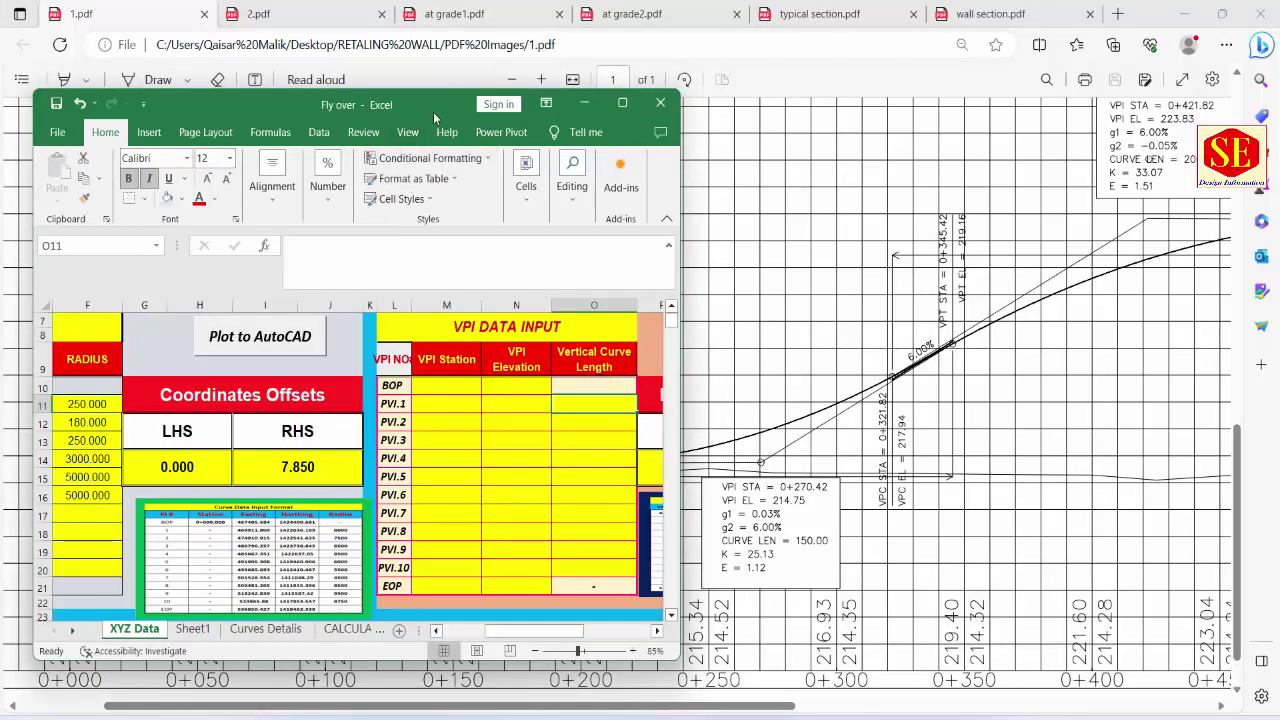
pyautogui.moveTo(433, 112); pyautogui.dragTo(679, 99)
pyautogui.click(693, 375)
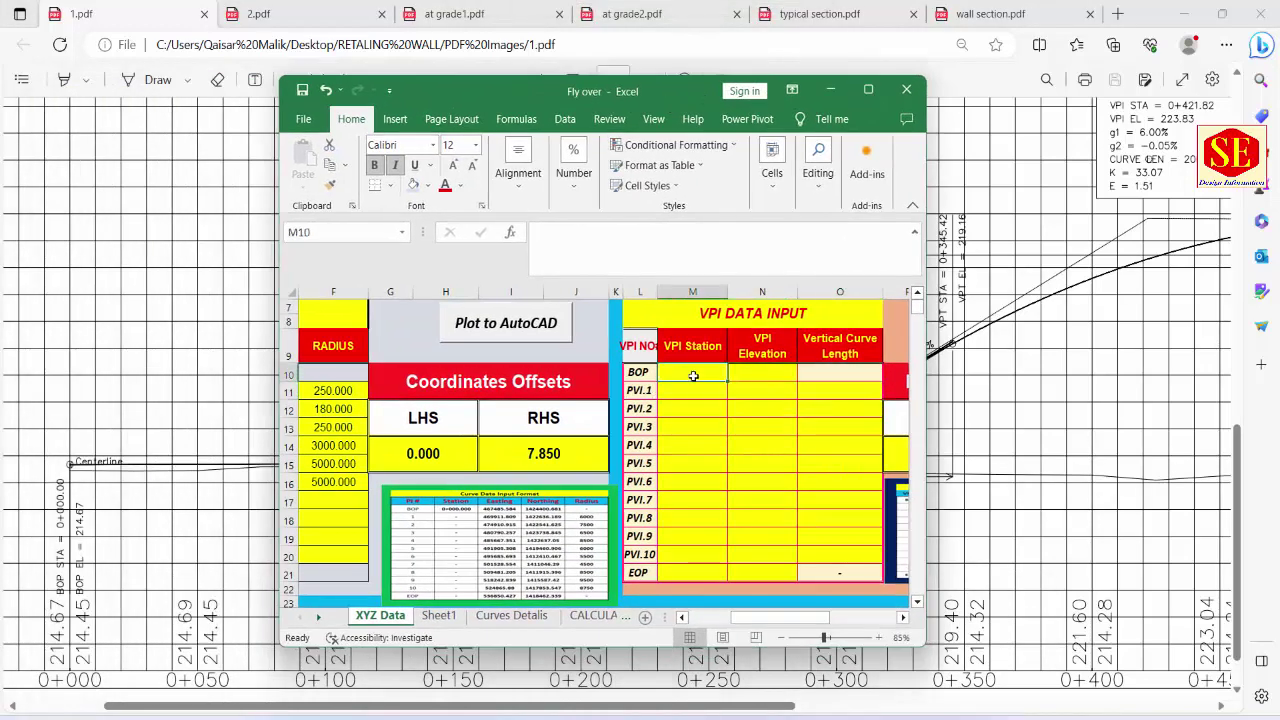
pyautogui.write('0')
pyautogui.click(763, 375)
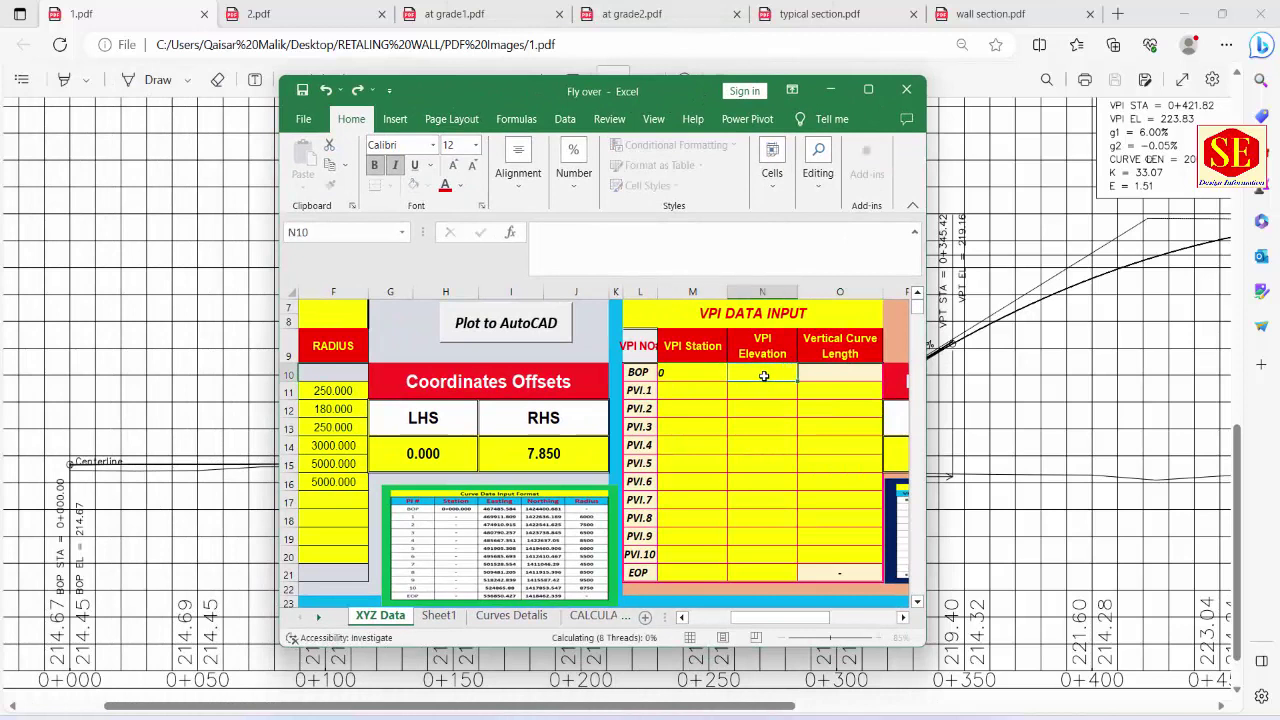
pyautogui.write('214.67')
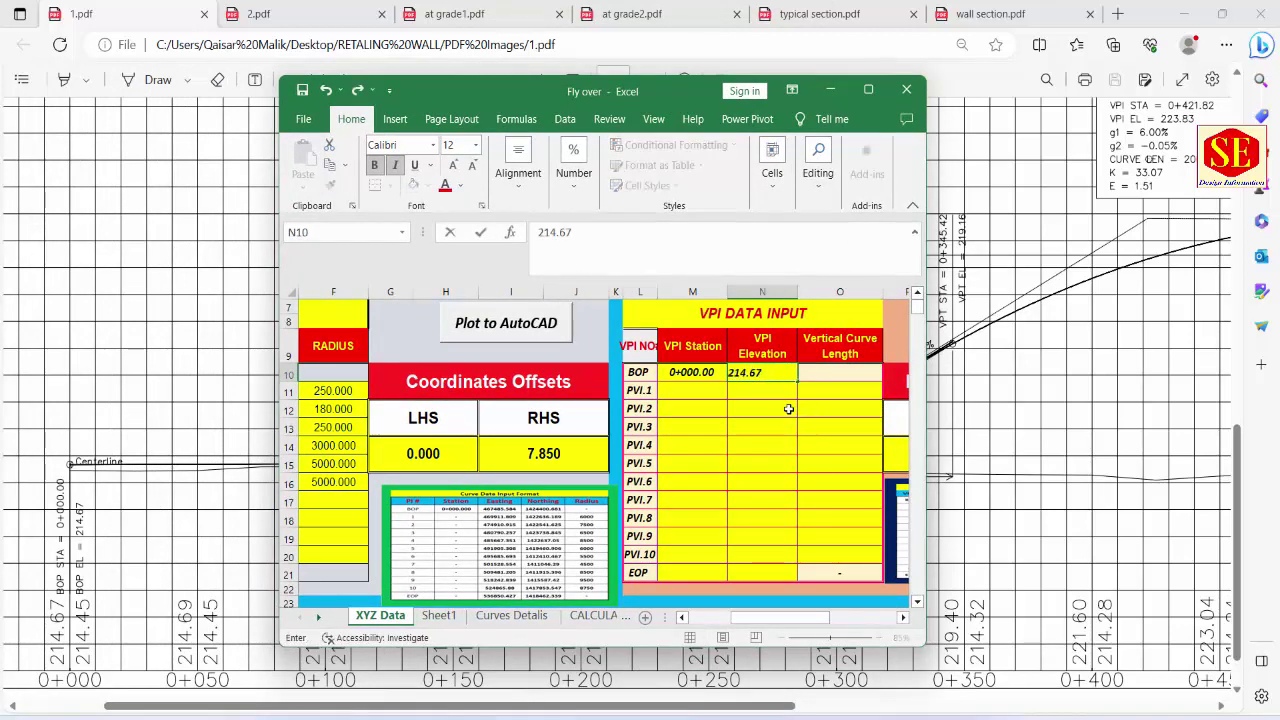
pyautogui.click(826, 370)
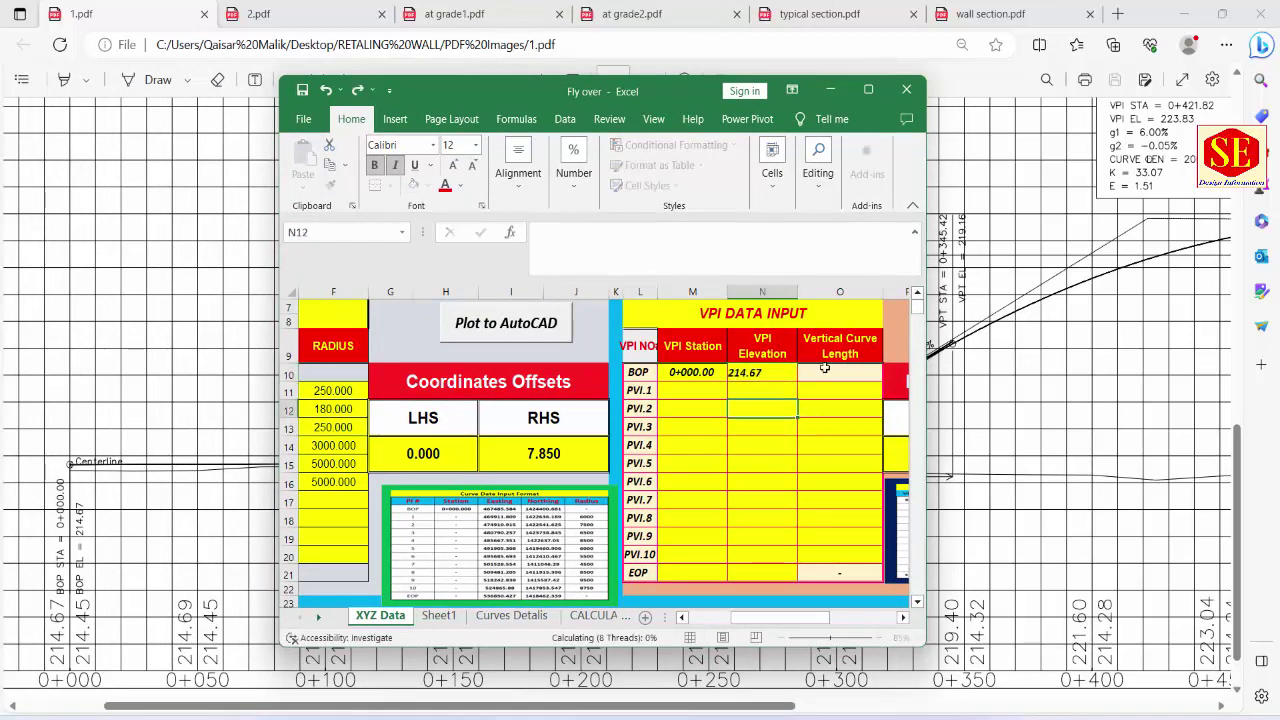
pyautogui.moveTo(608, 96); pyautogui.dragTo(363, 163)
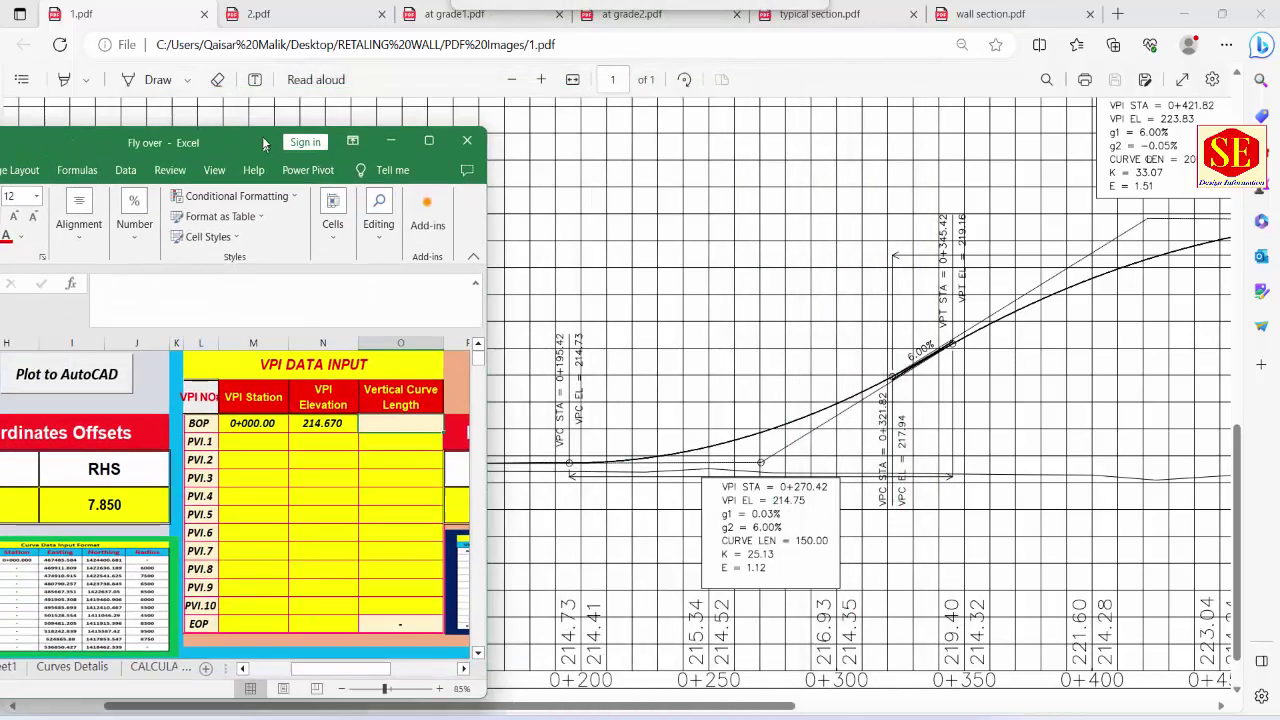
pyautogui.keyDown('ctrl'); pyautogui.scroll(-2, 1033, 379); pyautogui.keyUp('ctrl')
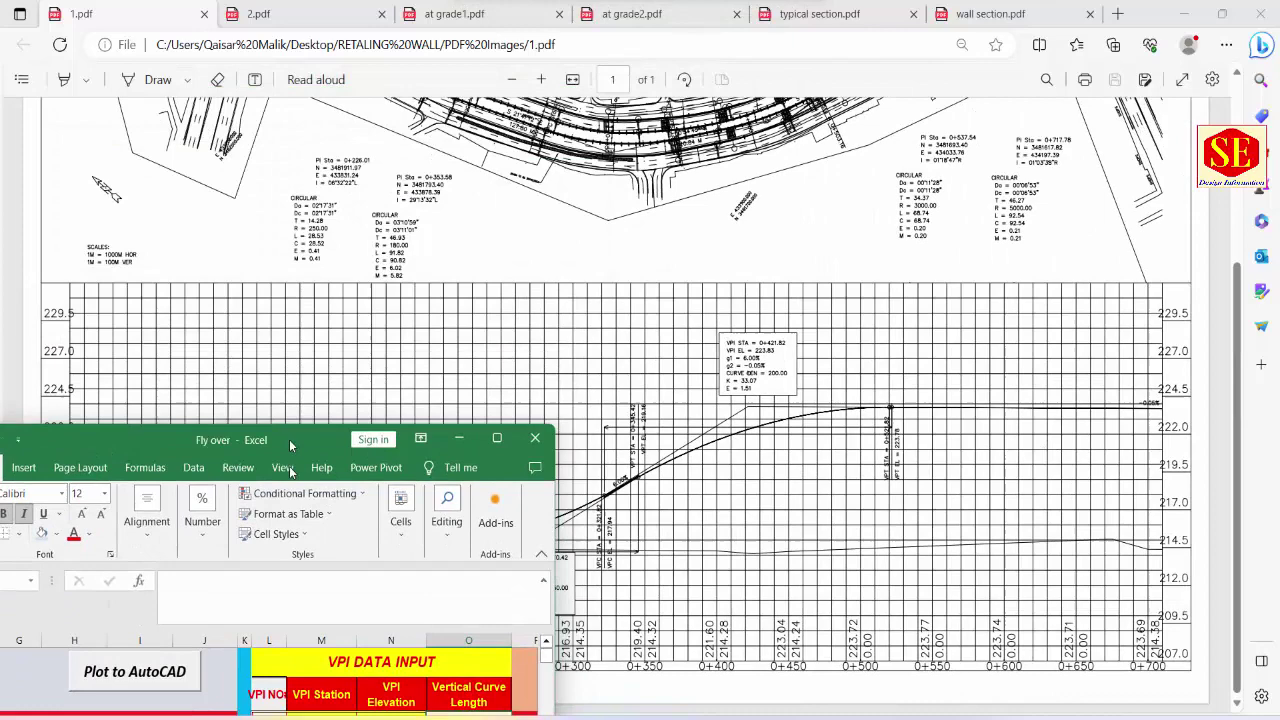
pyautogui.keyDown('ctrl'); pyautogui.scroll(5, 570, 615); pyautogui.keyUp('ctrl')
pyautogui.moveTo(320, 164)
pyautogui.mouseDown()
pyautogui.moveTo(192, 317)
pyautogui.moveTo(197, 208)
pyautogui.mouseUp()
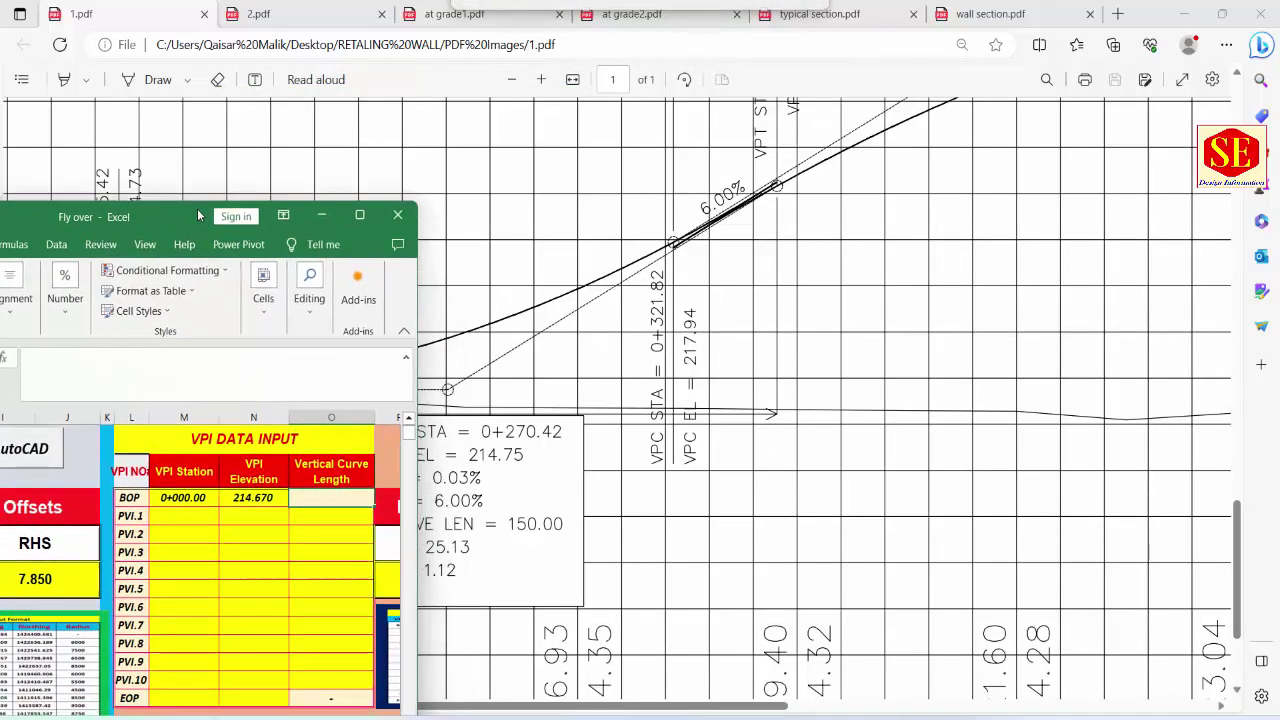
# Step: Fill PVI.1 with station 270.42, elevation 214.75 and curve length 150
pyautogui.click(210, 514)
pyautogui.write('270.42')
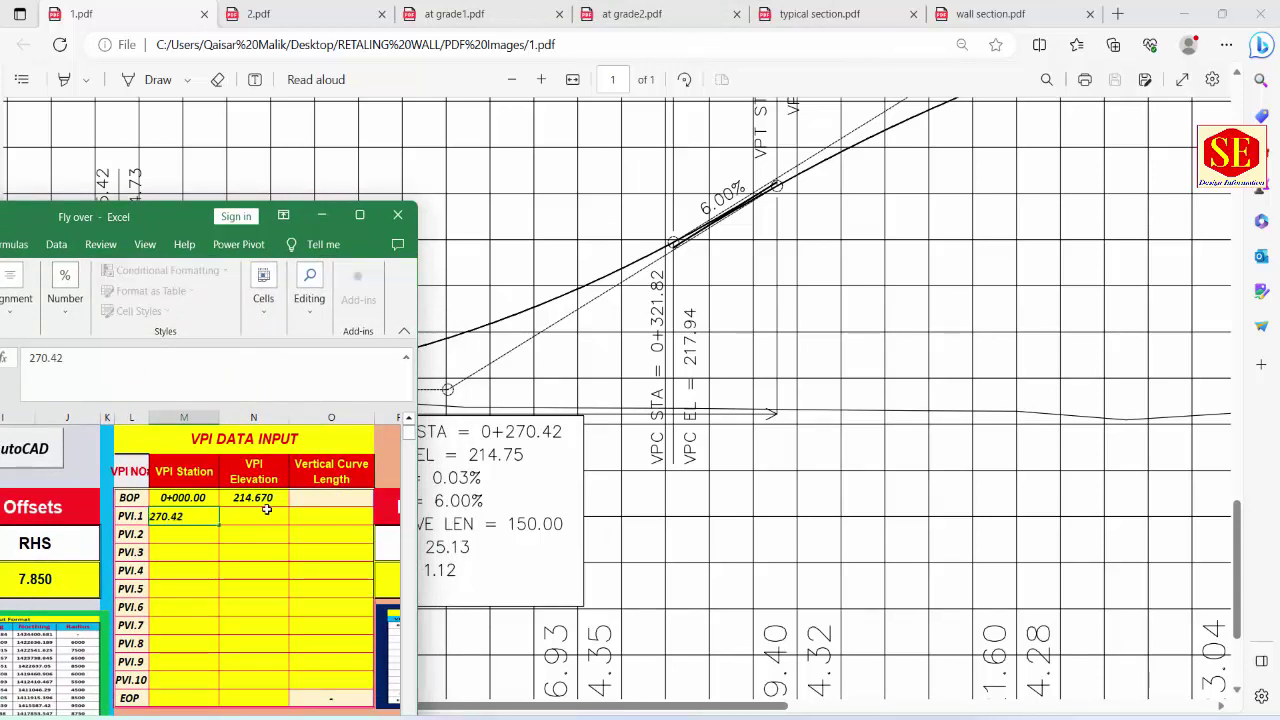
pyautogui.click(268, 515)
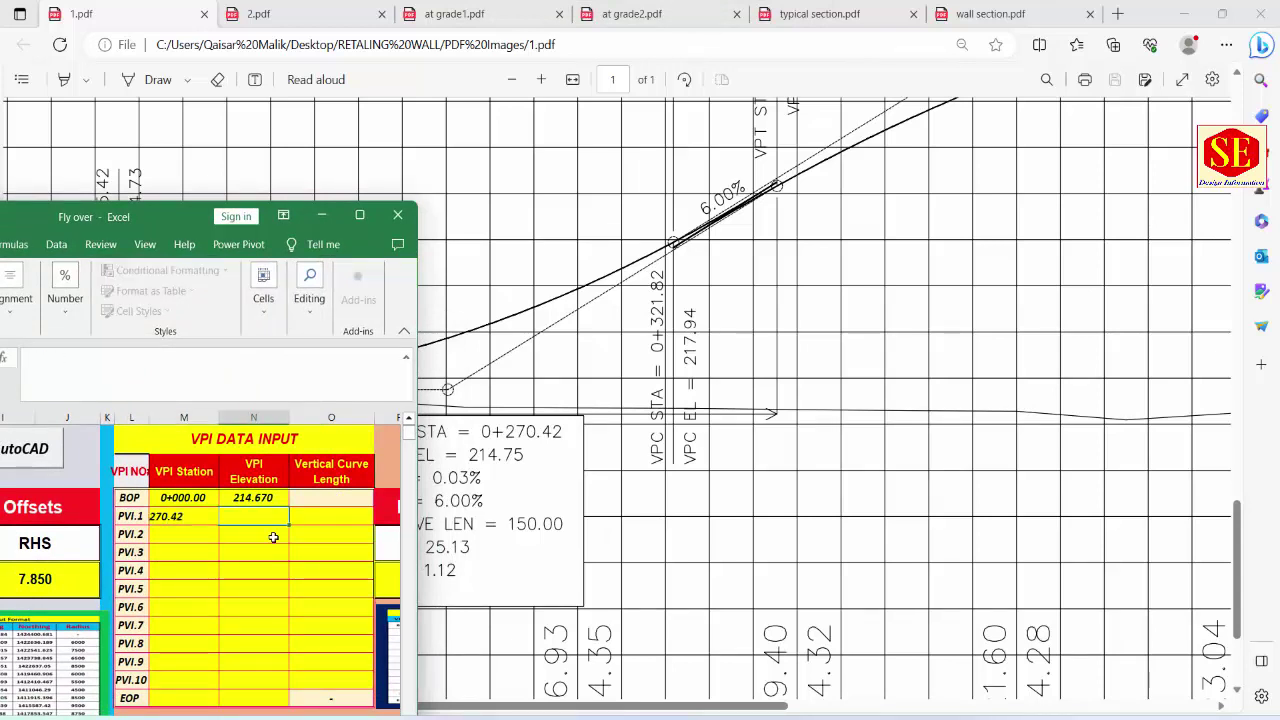
pyautogui.write('214.75')
pyautogui.click(319, 515)
pyautogui.write('150')
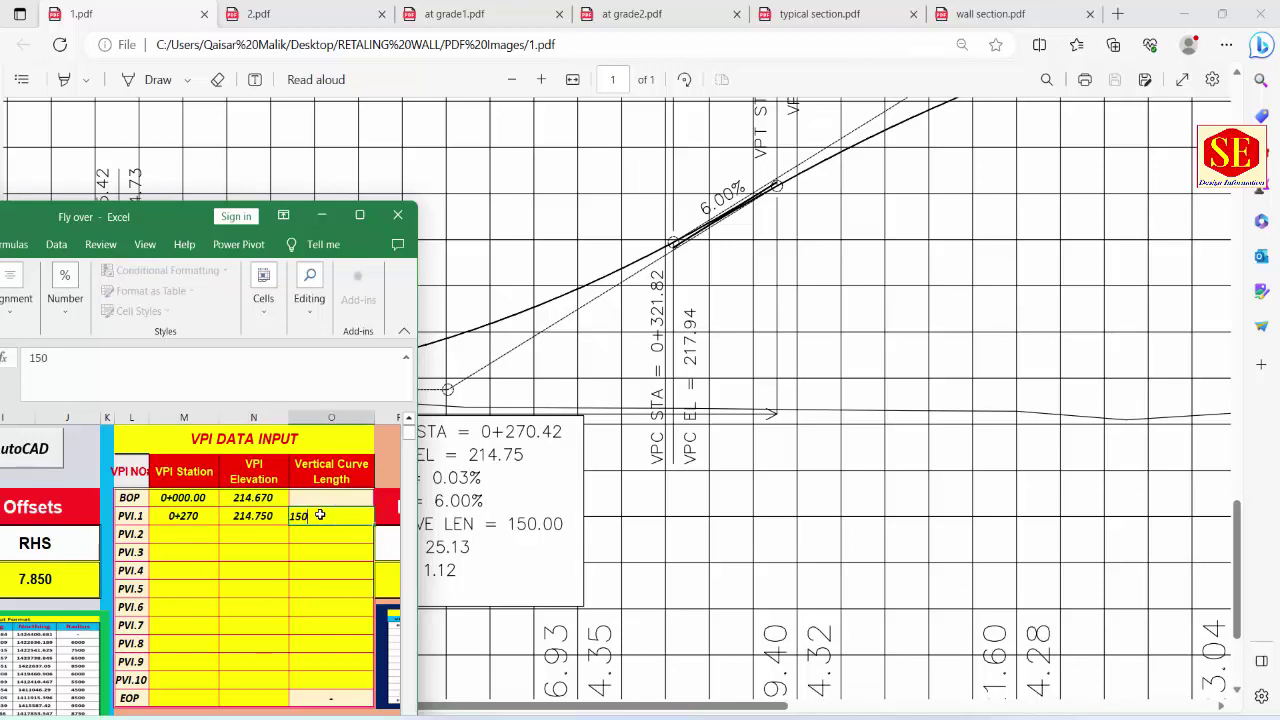
# Step: Read the next VPI label on the profile drawing, then return to the Fly over workbook
pyautogui.click(497, 488)
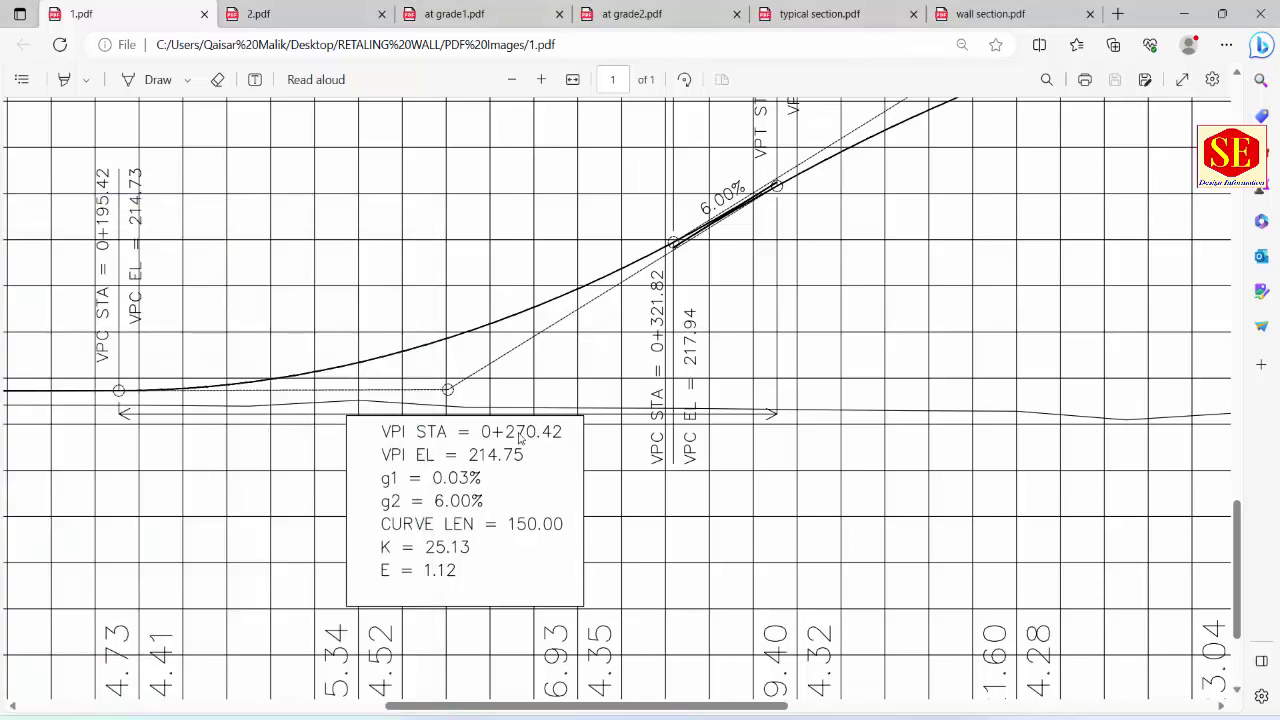
pyautogui.moveTo(857, 712)
pyautogui.click(968, 660)
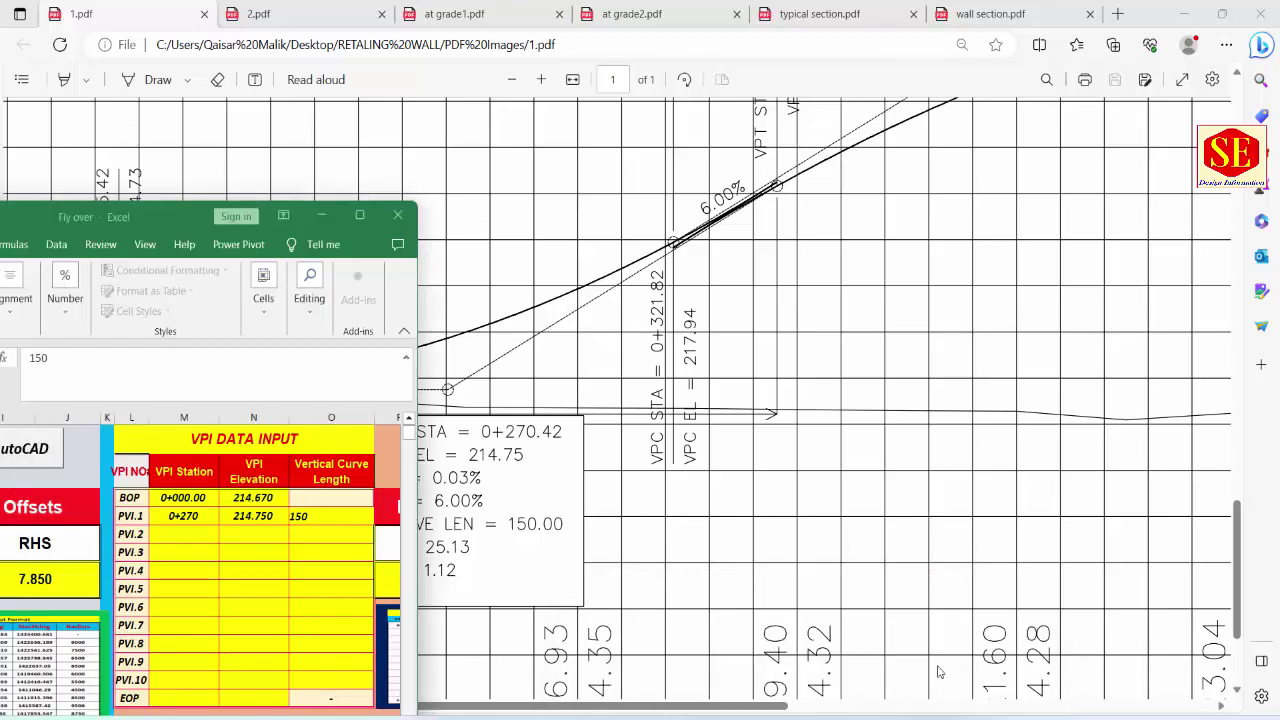
pyautogui.scroll(5, 898, 491)
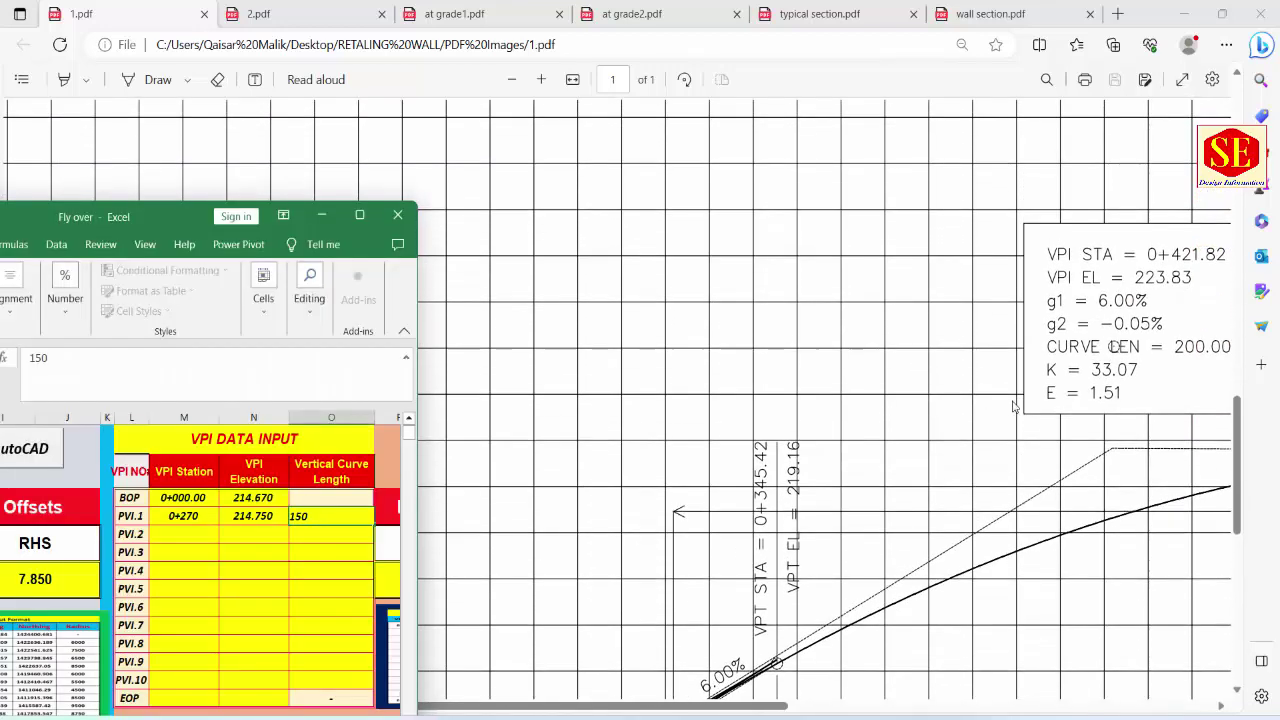
pyautogui.moveTo(756, 708); pyautogui.dragTo(870, 708)
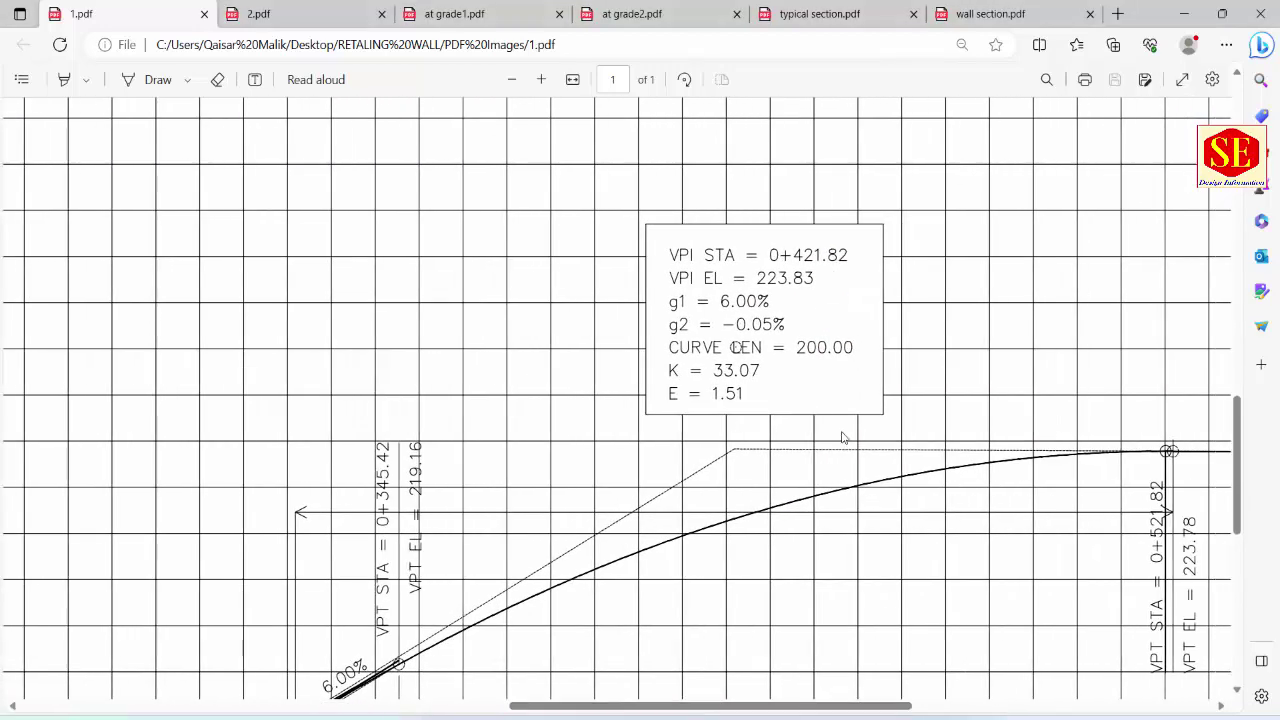
pyautogui.moveTo(857, 712)
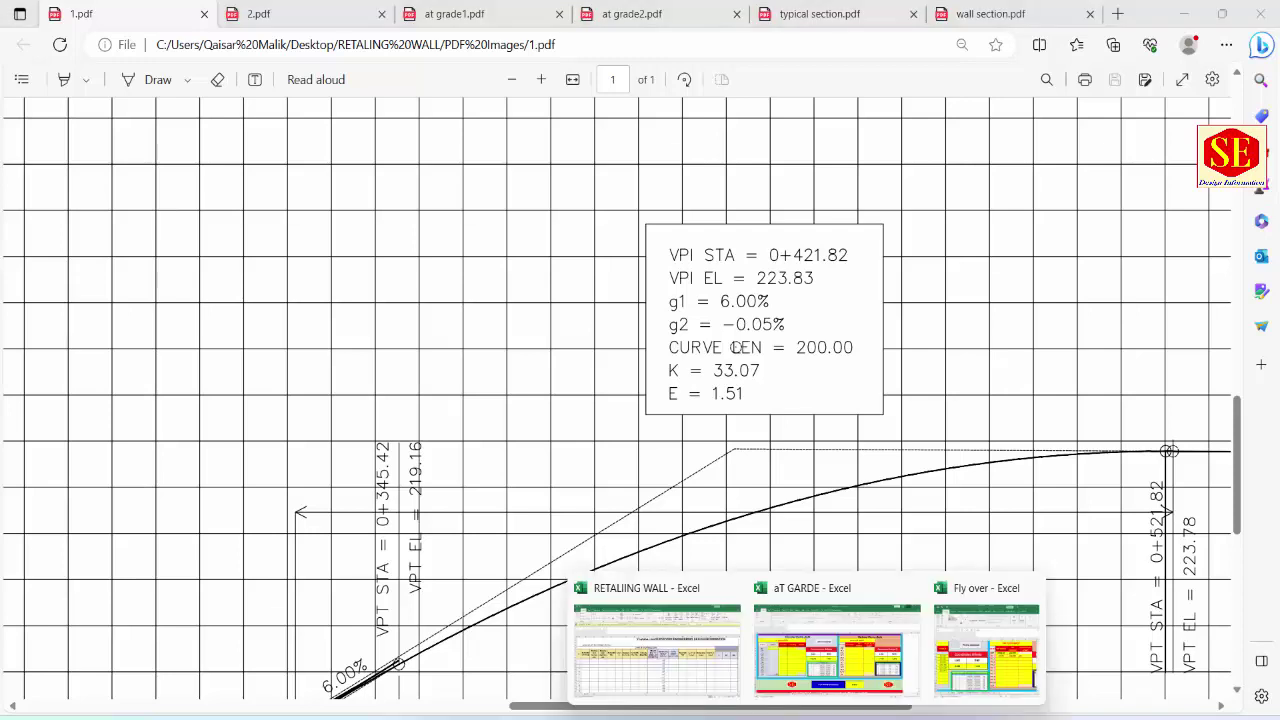
pyautogui.click(994, 651)
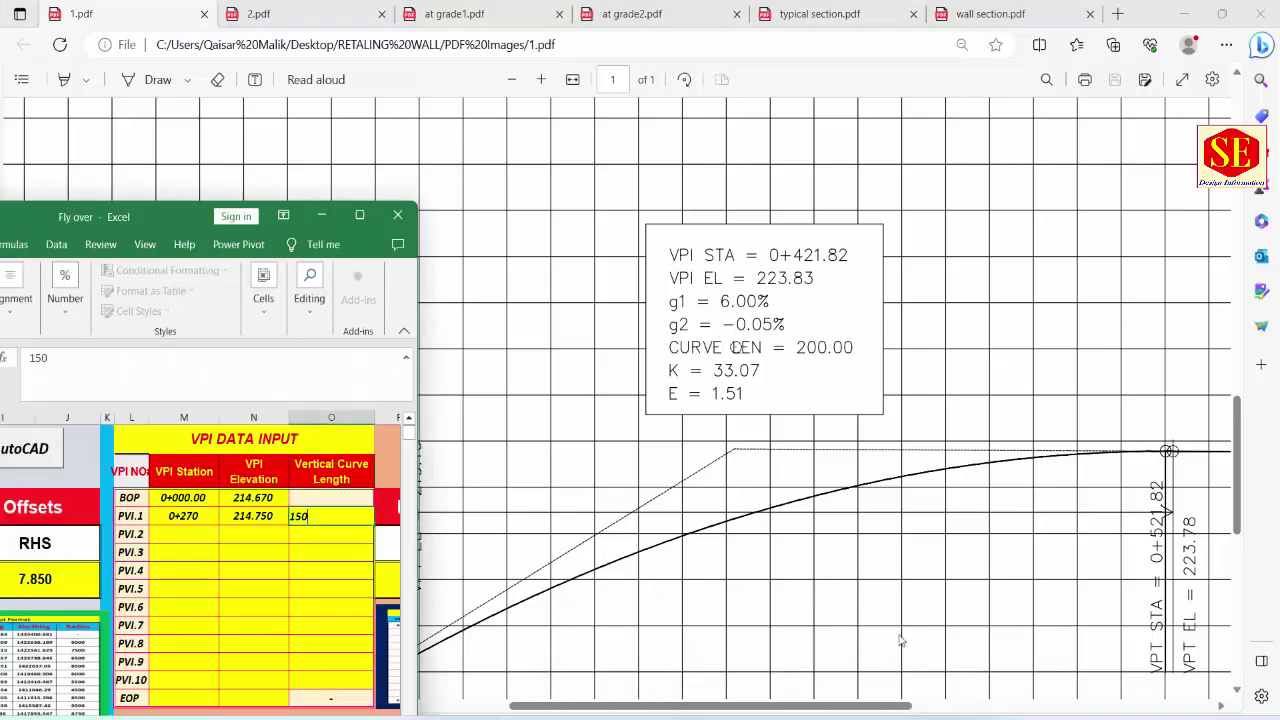
# Step: Fill PVI.2 with station 421.8, elevation 223.83 and curve length 200
pyautogui.click(206, 536)
pyautogui.write('421.')
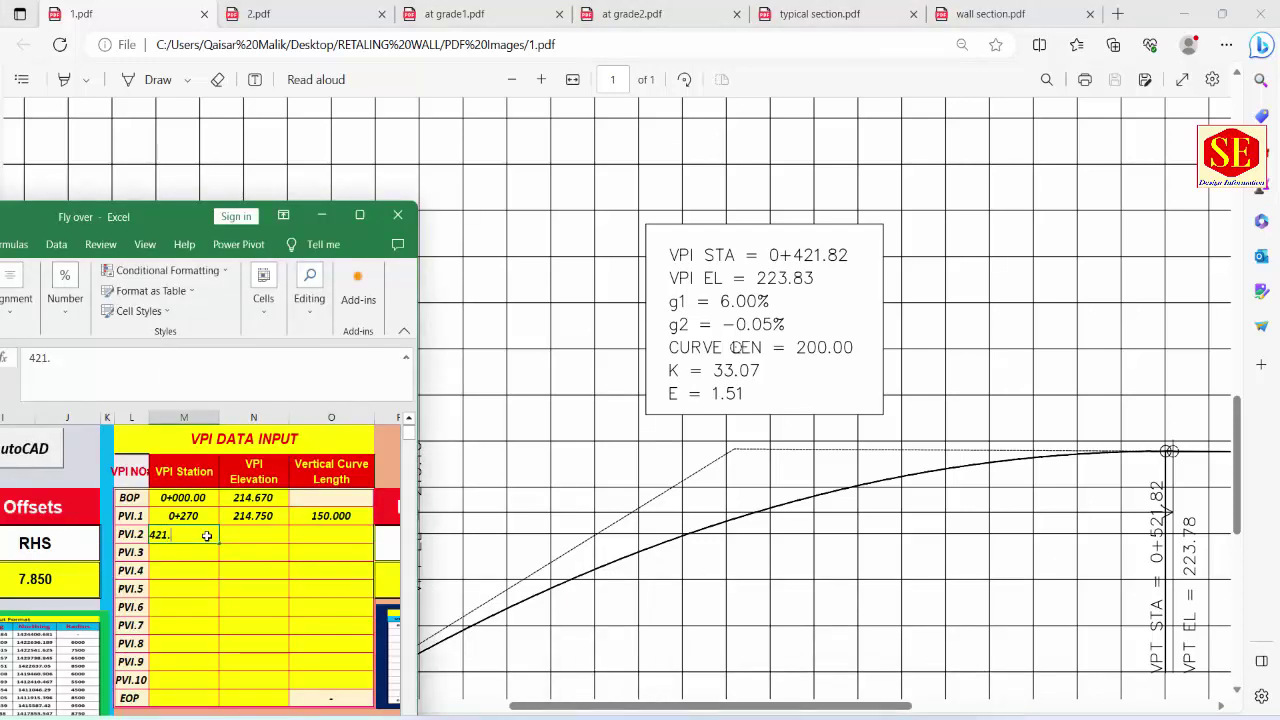
pyautogui.write('82')
pyautogui.click(262, 537)
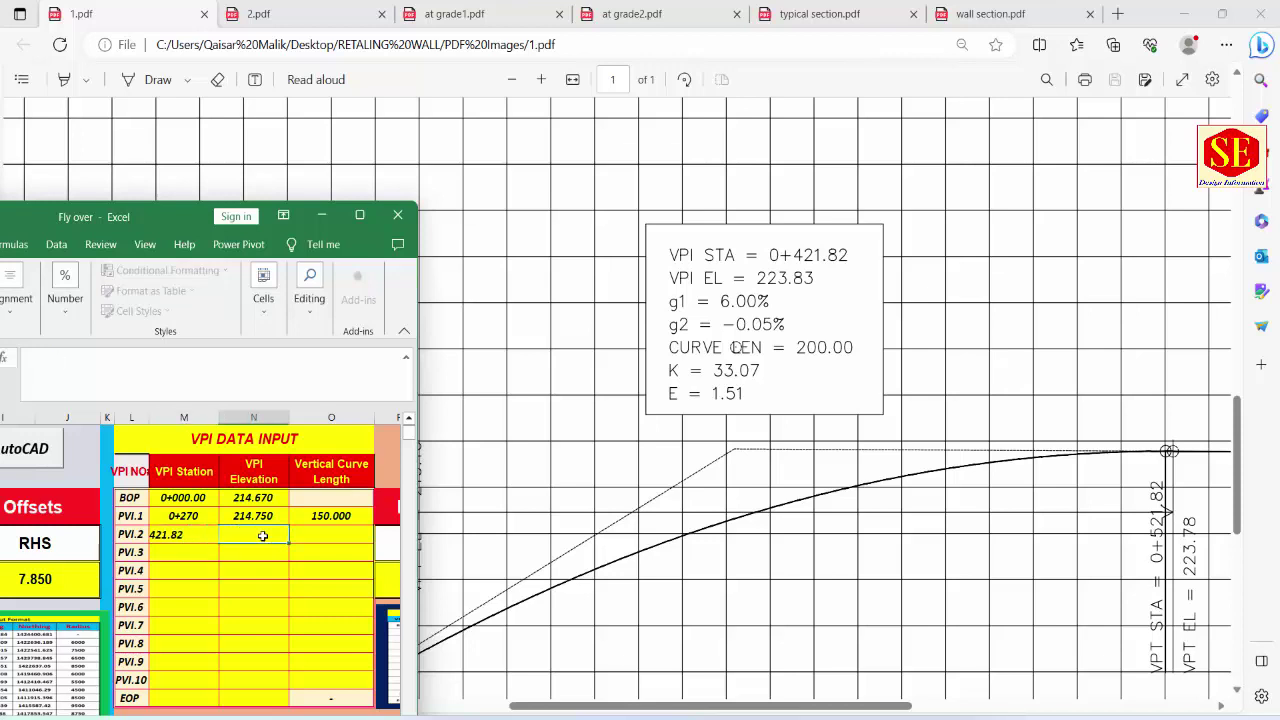
pyautogui.write('223.83')
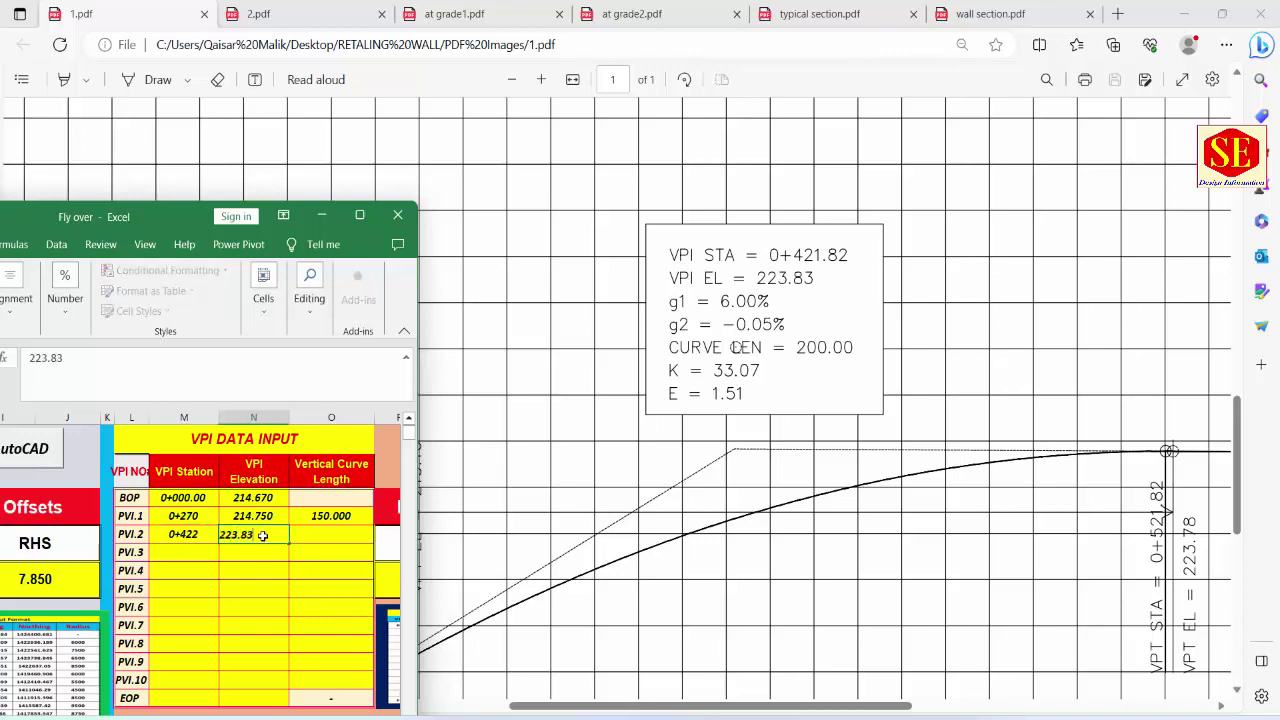
pyautogui.click(322, 536)
pyautogui.write('2')
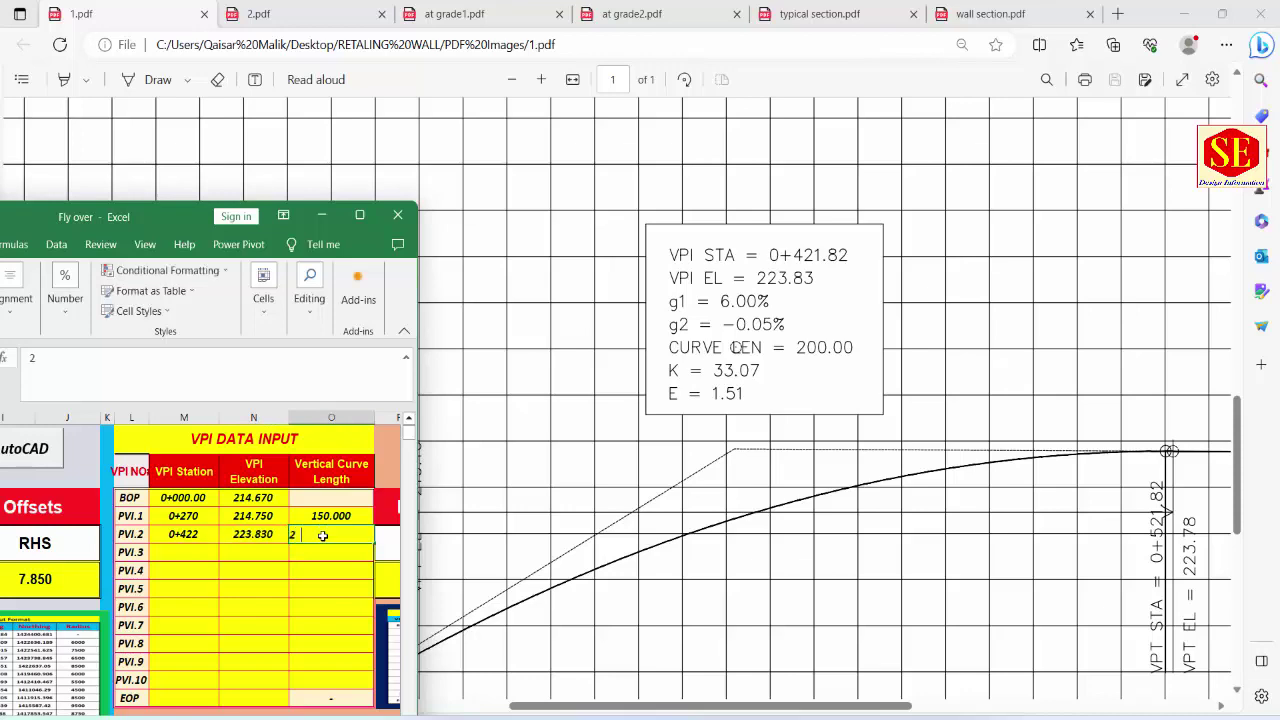
pyautogui.write('00')
pyautogui.click(316, 588)
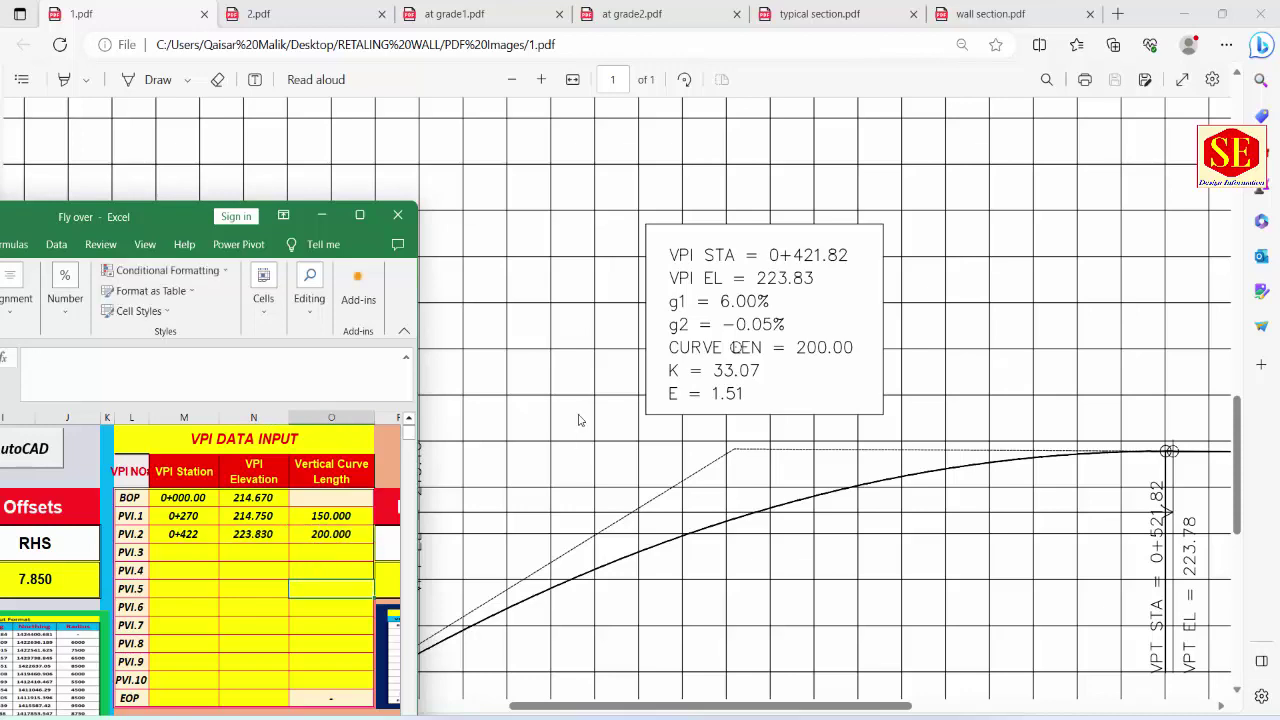
pyautogui.scroll(-5, 615, 381)
pyautogui.scroll(-2, 615, 381)
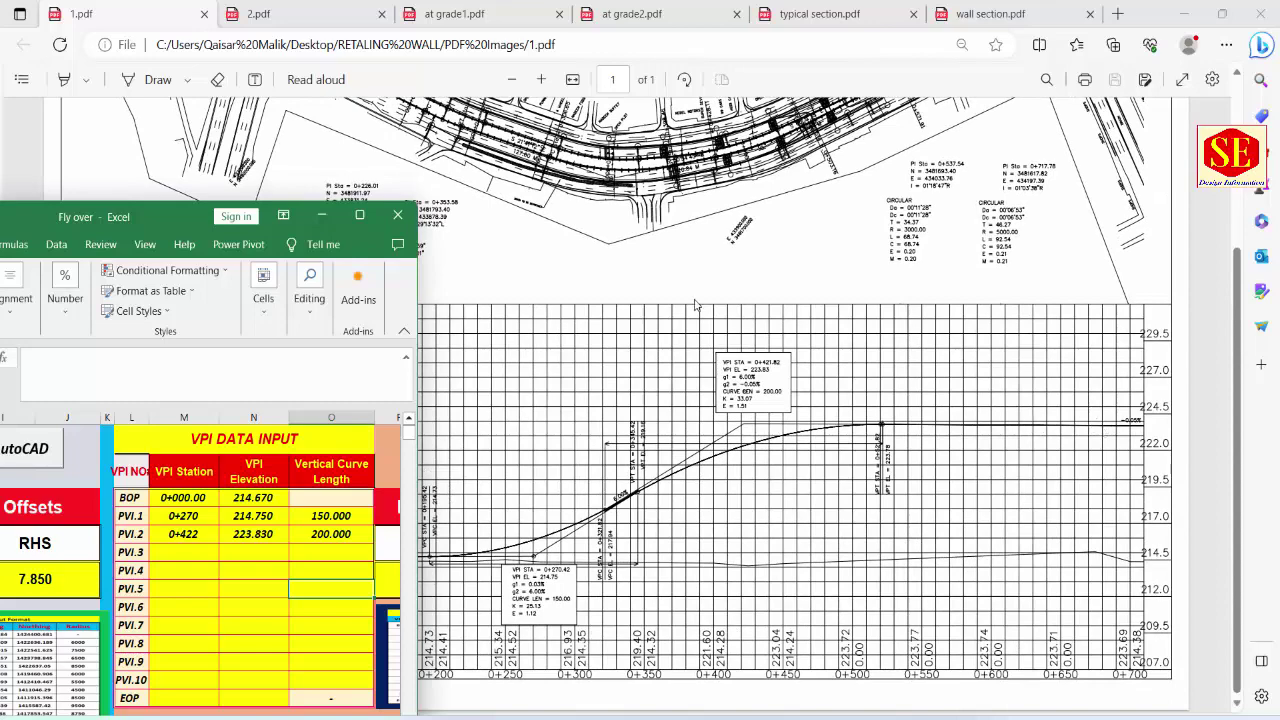
# Step: Switch to 2.pdf and fill PVI.3 with station 976.22, elevation 223.55, curve length 200
pyautogui.click(285, 16)
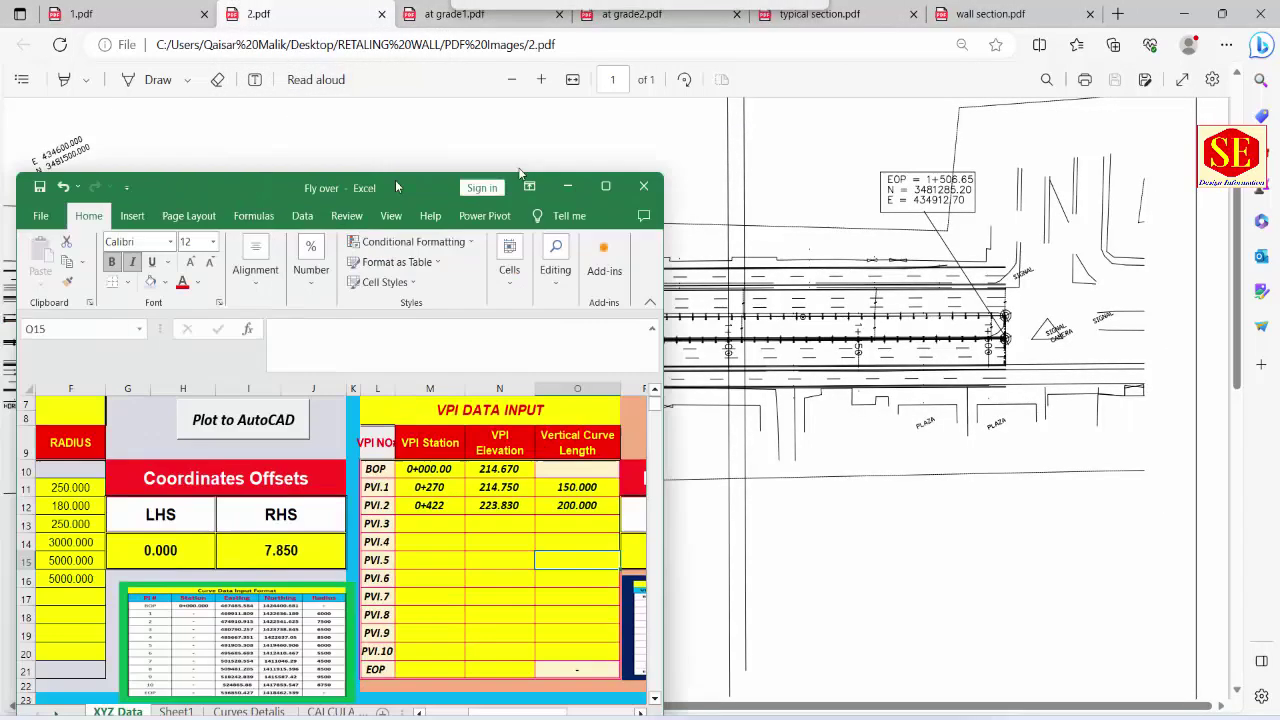
pyautogui.moveTo(155, 213); pyautogui.dragTo(1027, 115)
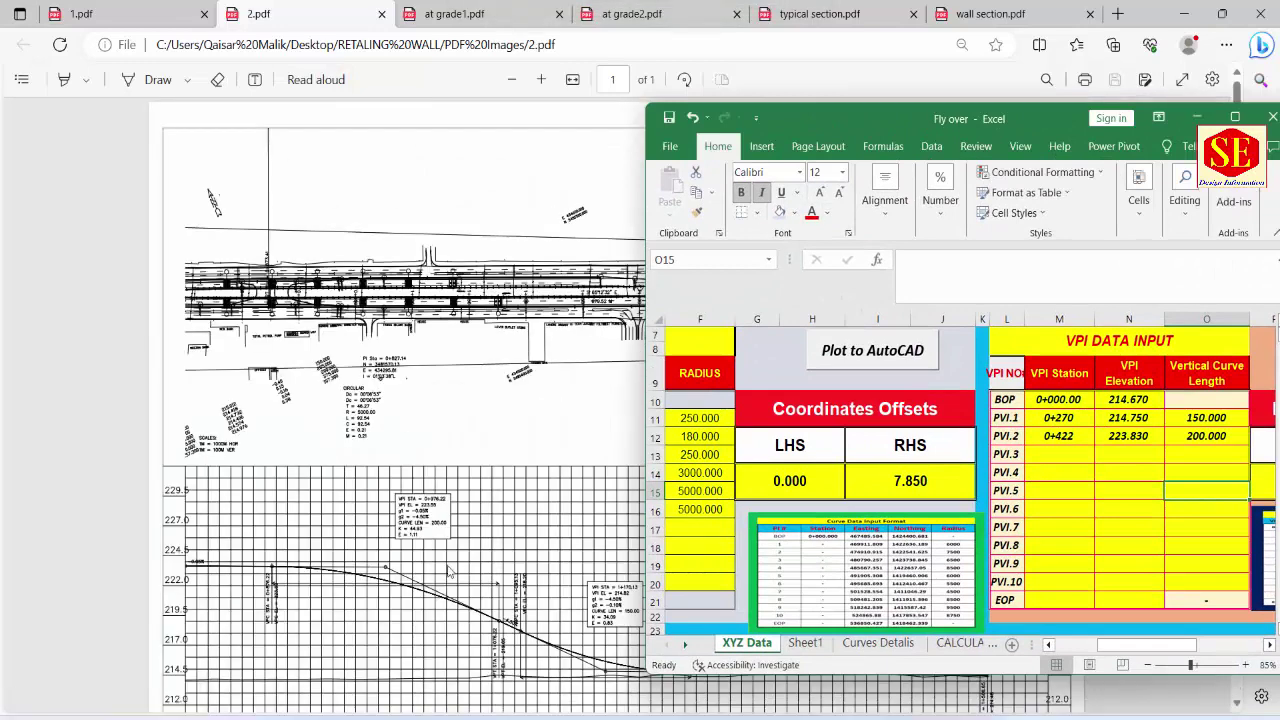
pyautogui.scroll(3, 449, 571)
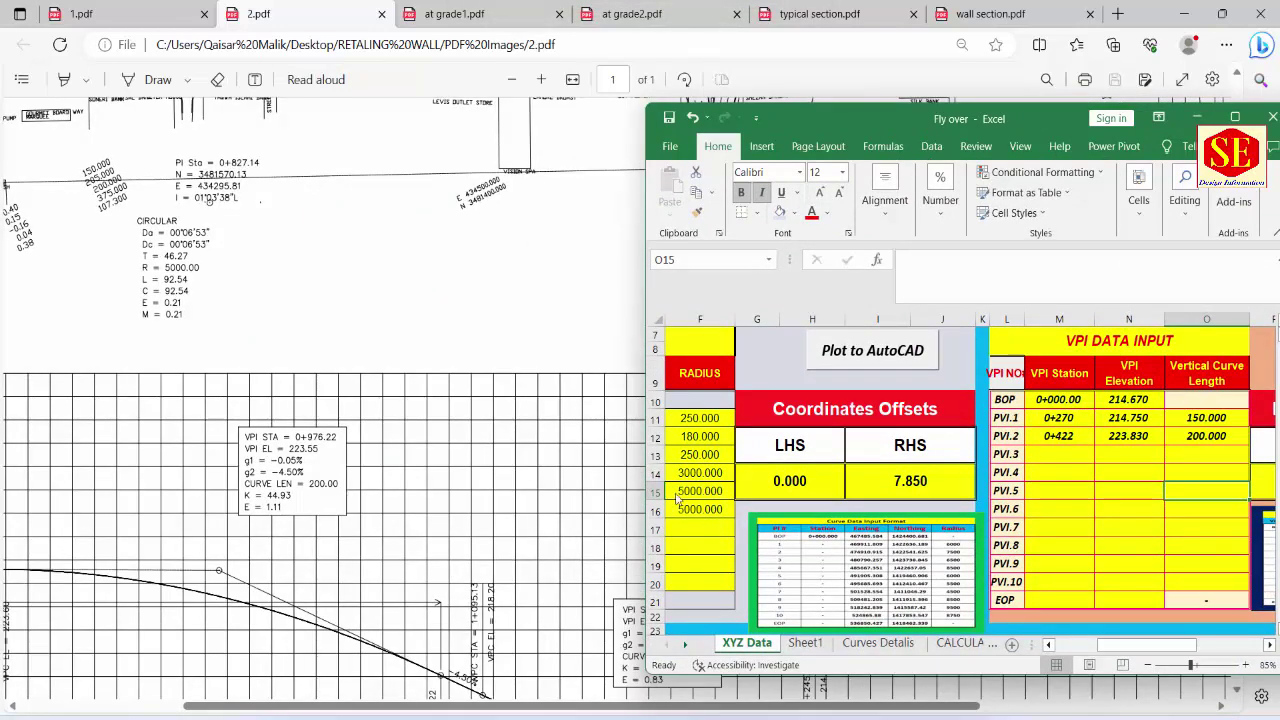
pyautogui.click(1066, 454)
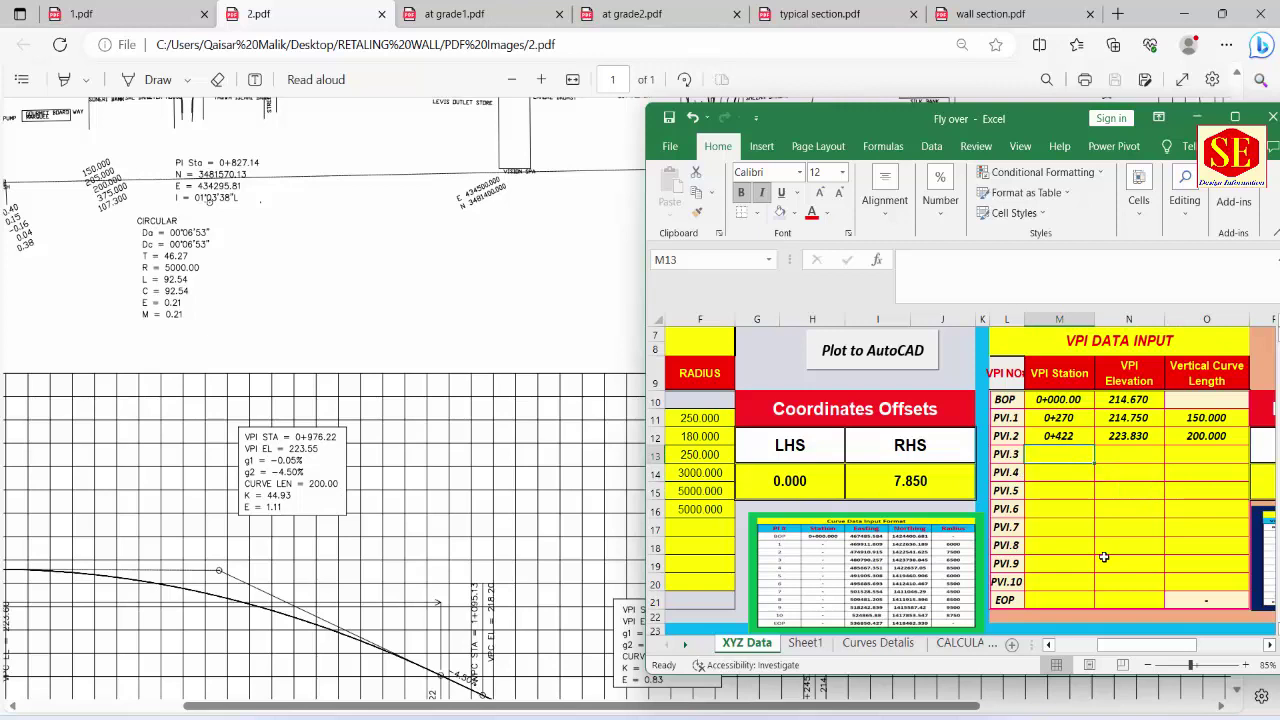
pyautogui.write('976.')
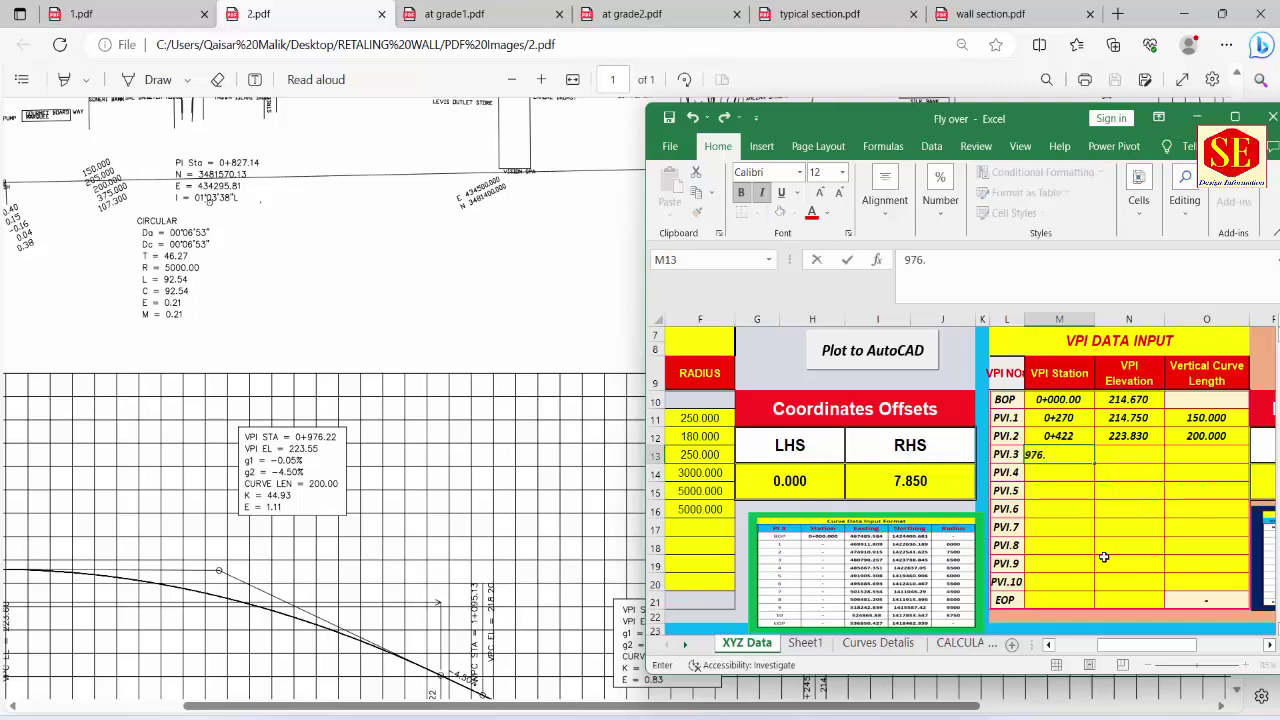
pyautogui.write('22')
pyautogui.click(1133, 454)
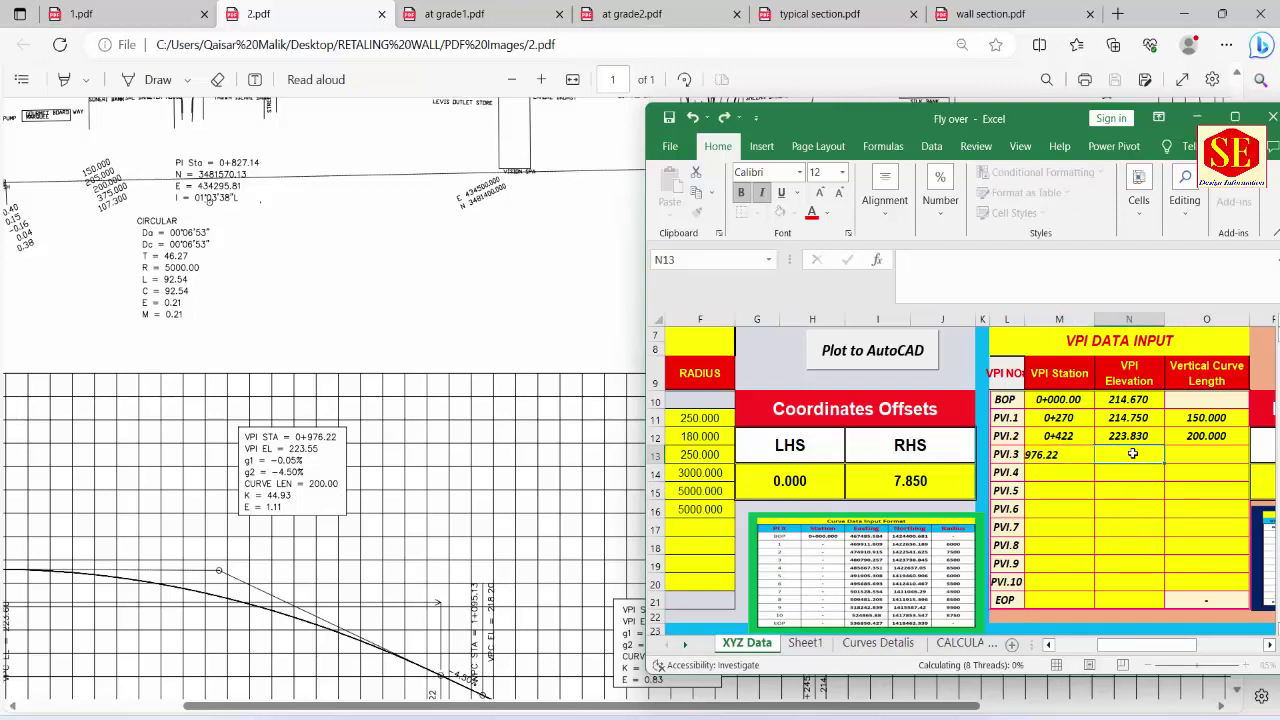
pyautogui.write('223.55')
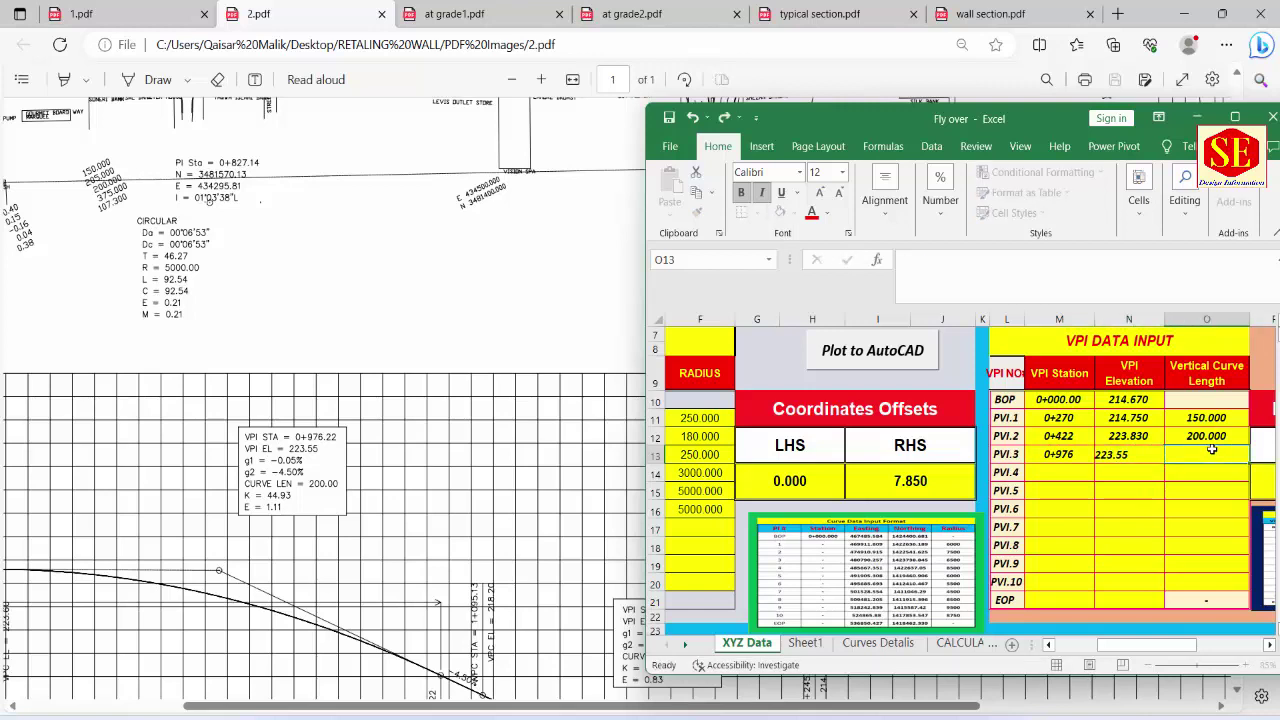
pyautogui.write('200')
pyautogui.click(1077, 470)
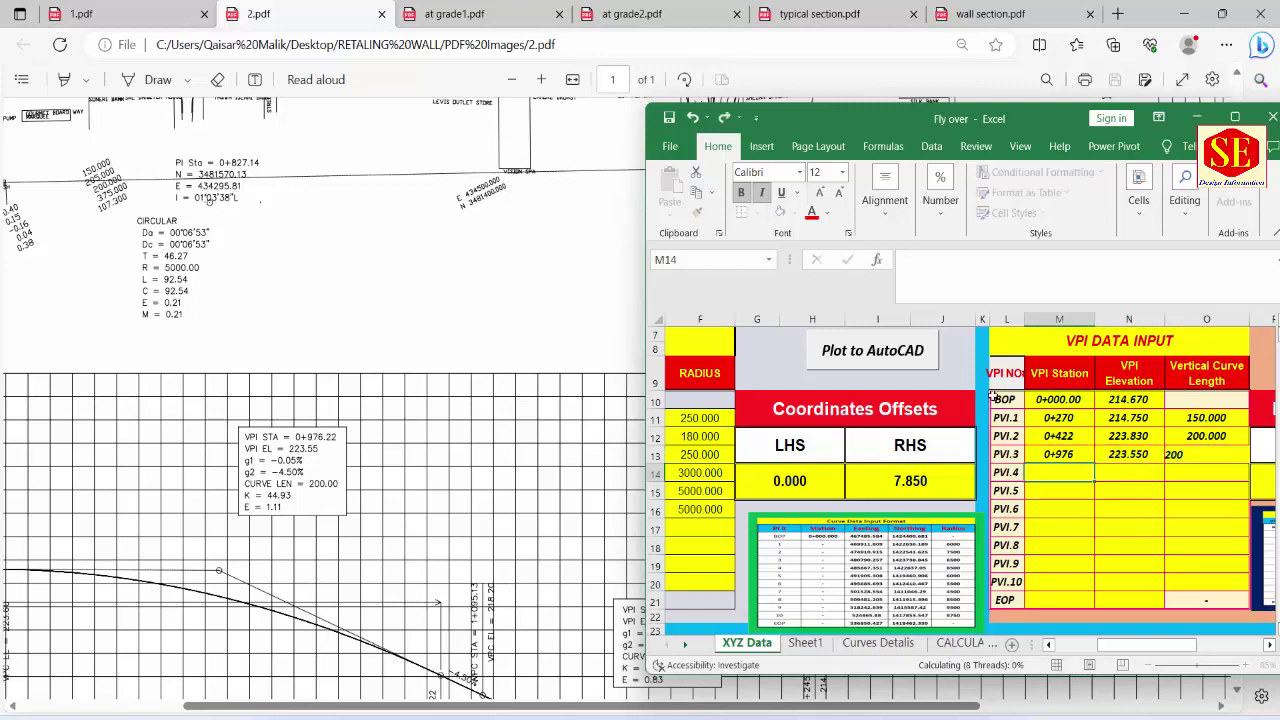
# Step: Fill PVI.4 with station 1170.13, elevation 214.82 and curve length 150
pyautogui.moveTo(895, 133); pyautogui.dragTo(578, 47)
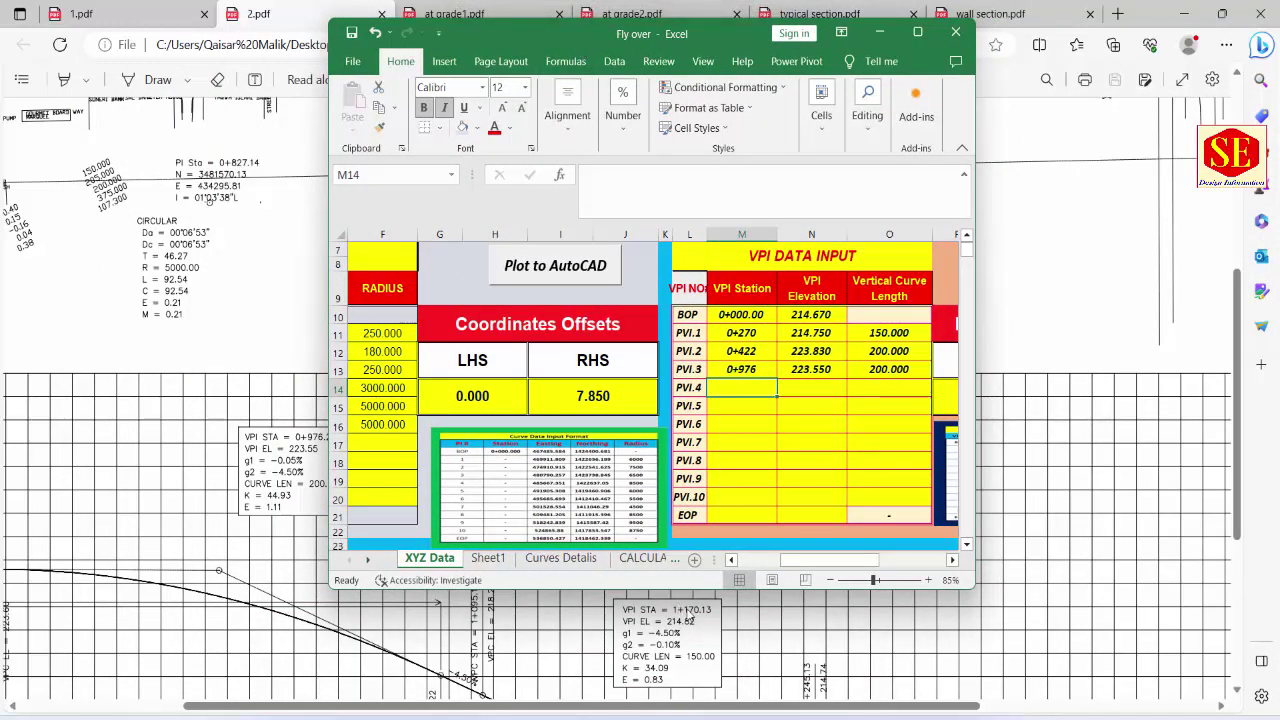
pyautogui.write('117')
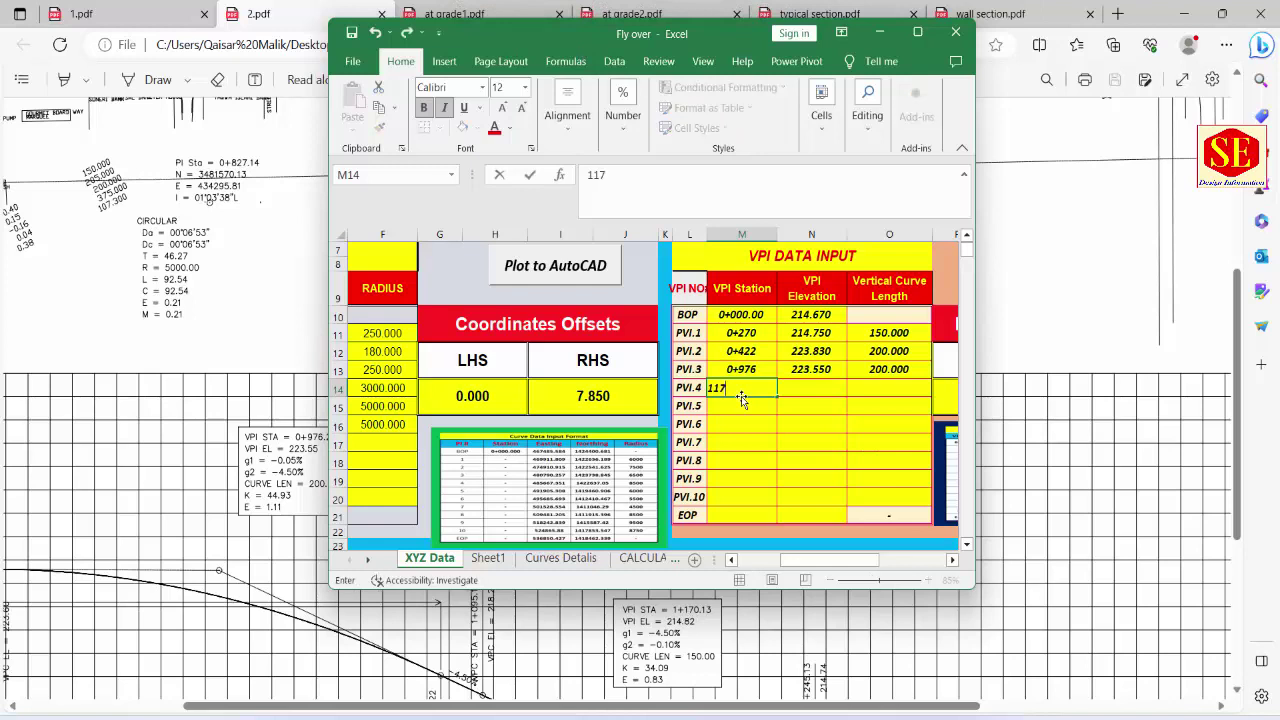
pyautogui.write('0.13')
pyautogui.click(802, 387)
pyautogui.write('214.82')
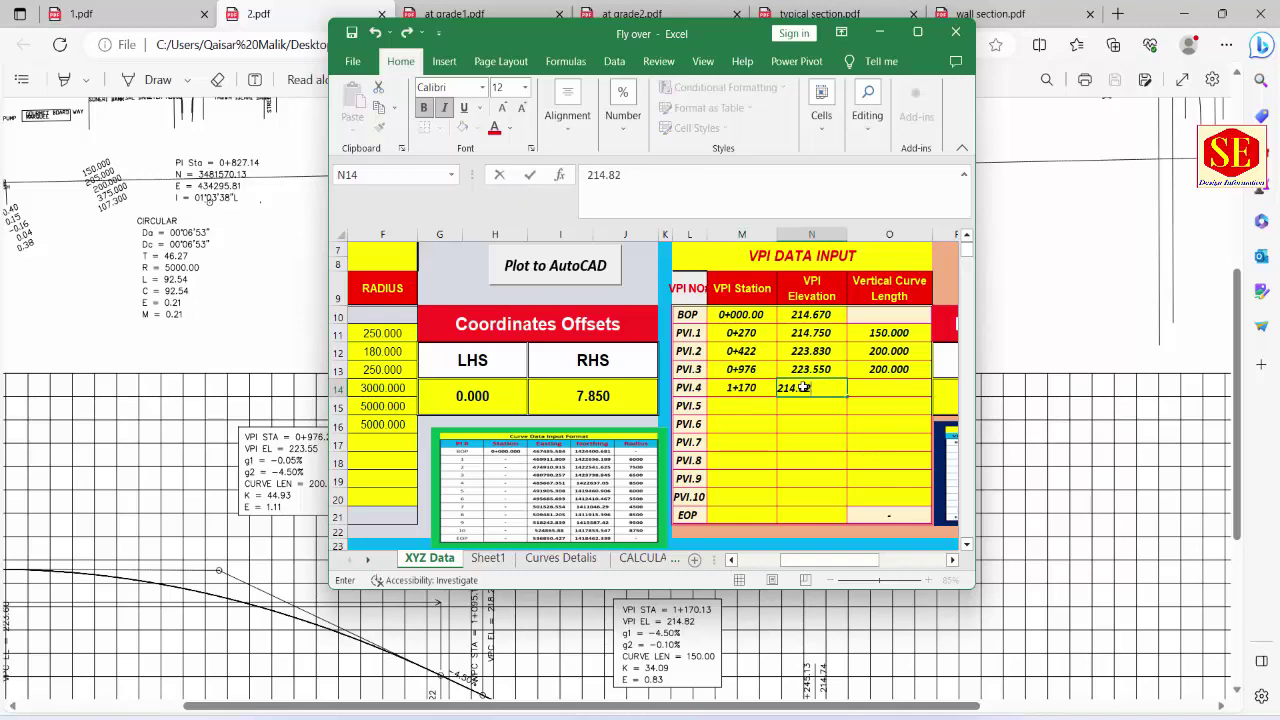
pyautogui.click(877, 389)
pyautogui.write('150')
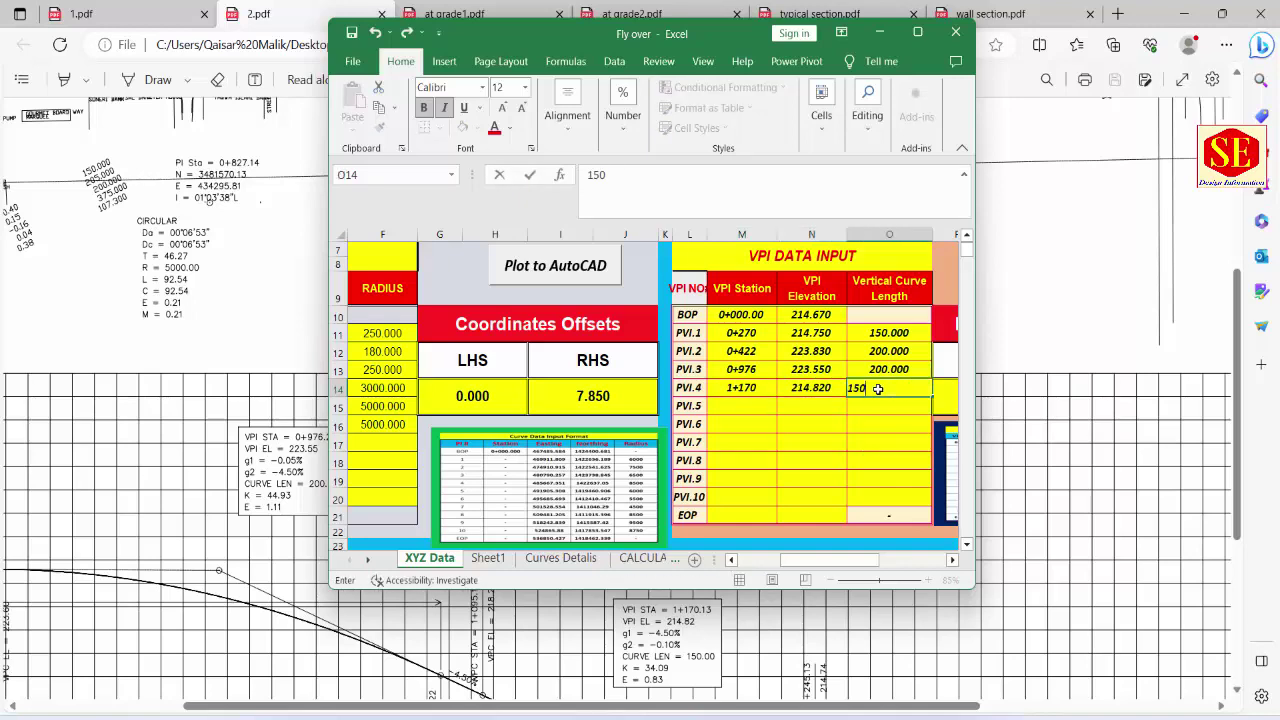
pyautogui.click(832, 474)
# Step: Locate the EOP/PVI.5 label on the profile drawing, then return to the workbook
pyautogui.scroll(-2, 832, 474)
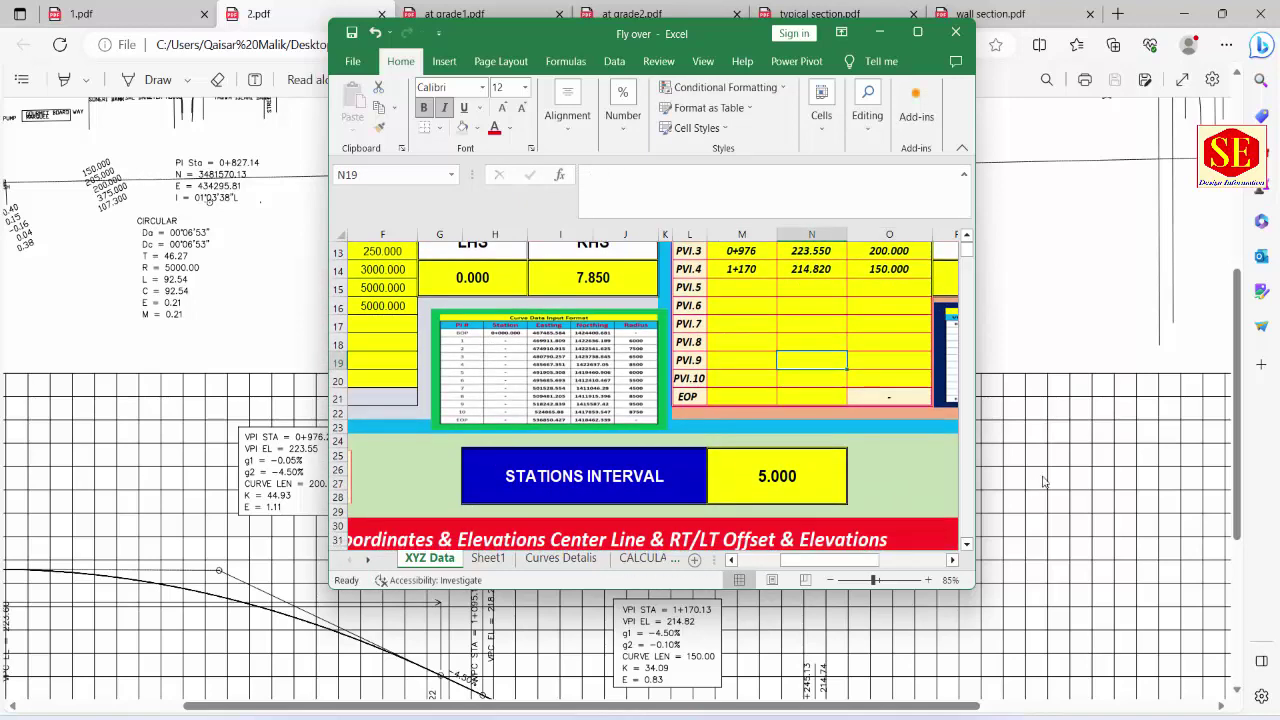
pyautogui.click(1043, 482)
pyautogui.scroll(-3, 862, 409)
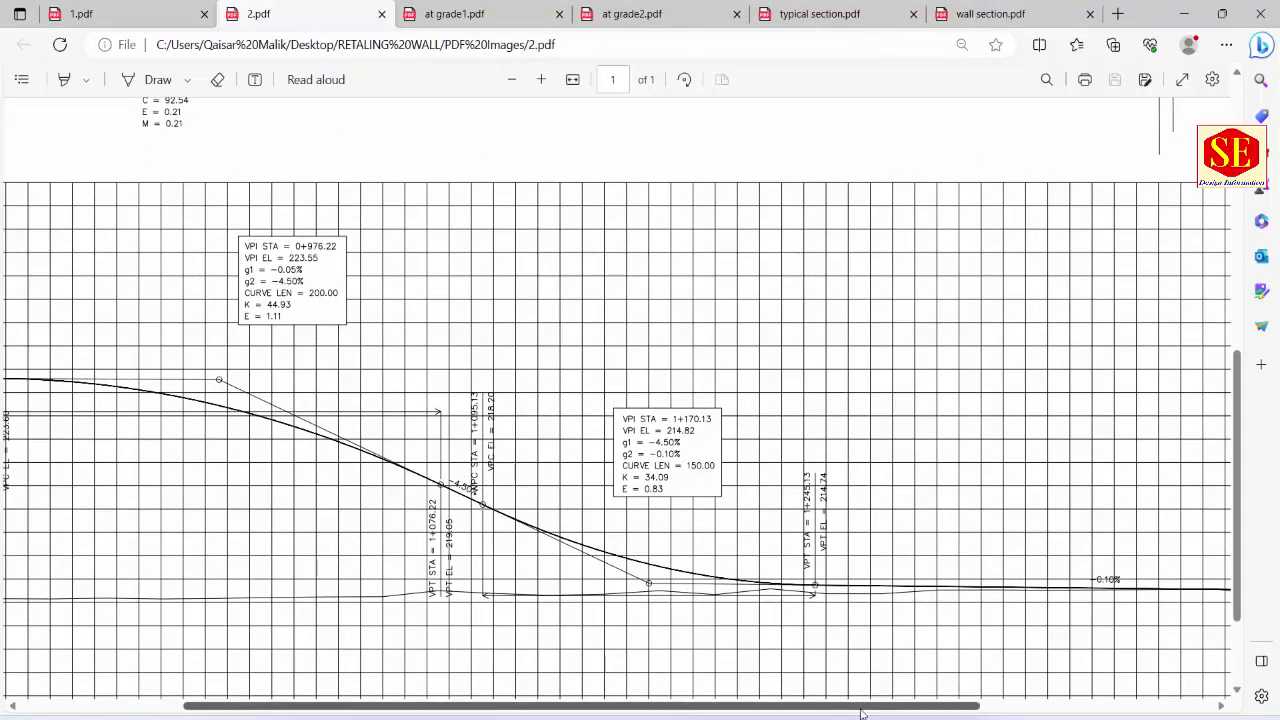
pyautogui.moveTo(862, 712); pyautogui.dragTo(1100, 712)
pyautogui.scroll(-2, 1097, 443)
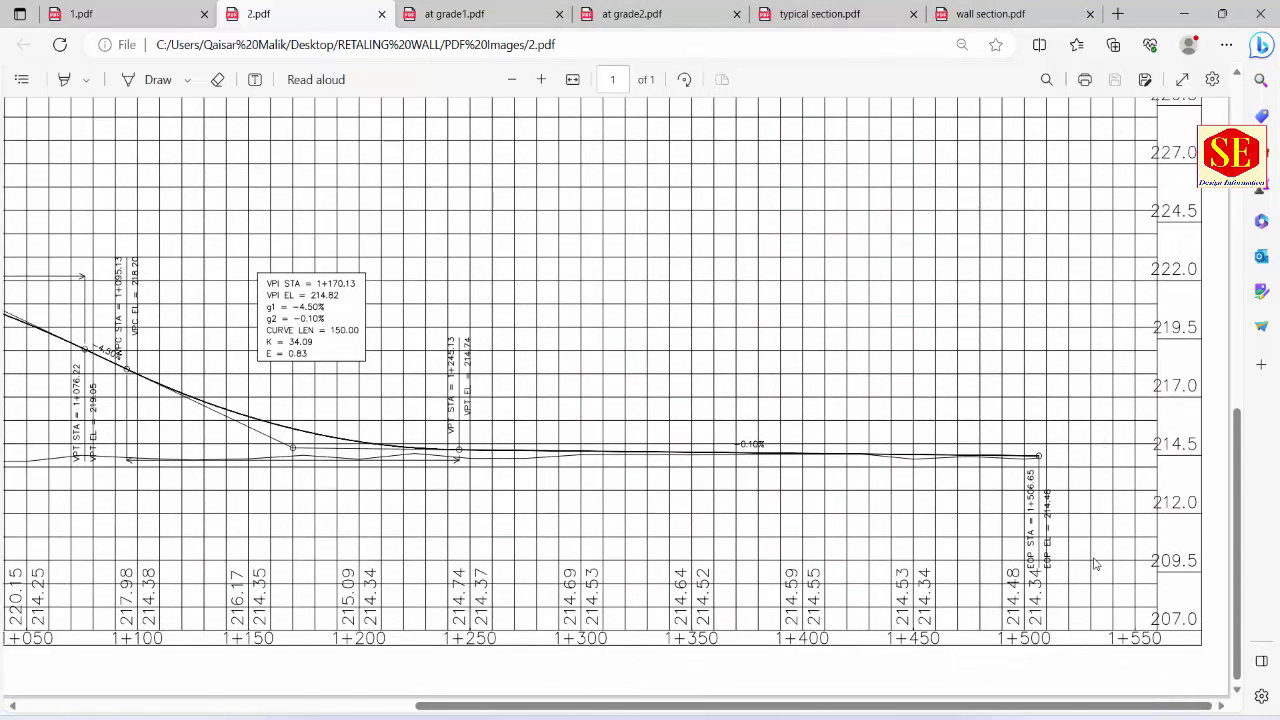
pyautogui.keyDown('ctrl'); pyautogui.scroll(3, 1097, 565); pyautogui.keyUp('ctrl')
pyautogui.keyDown('ctrl'); pyautogui.scroll(1, 1043, 568); pyautogui.keyUp('ctrl')
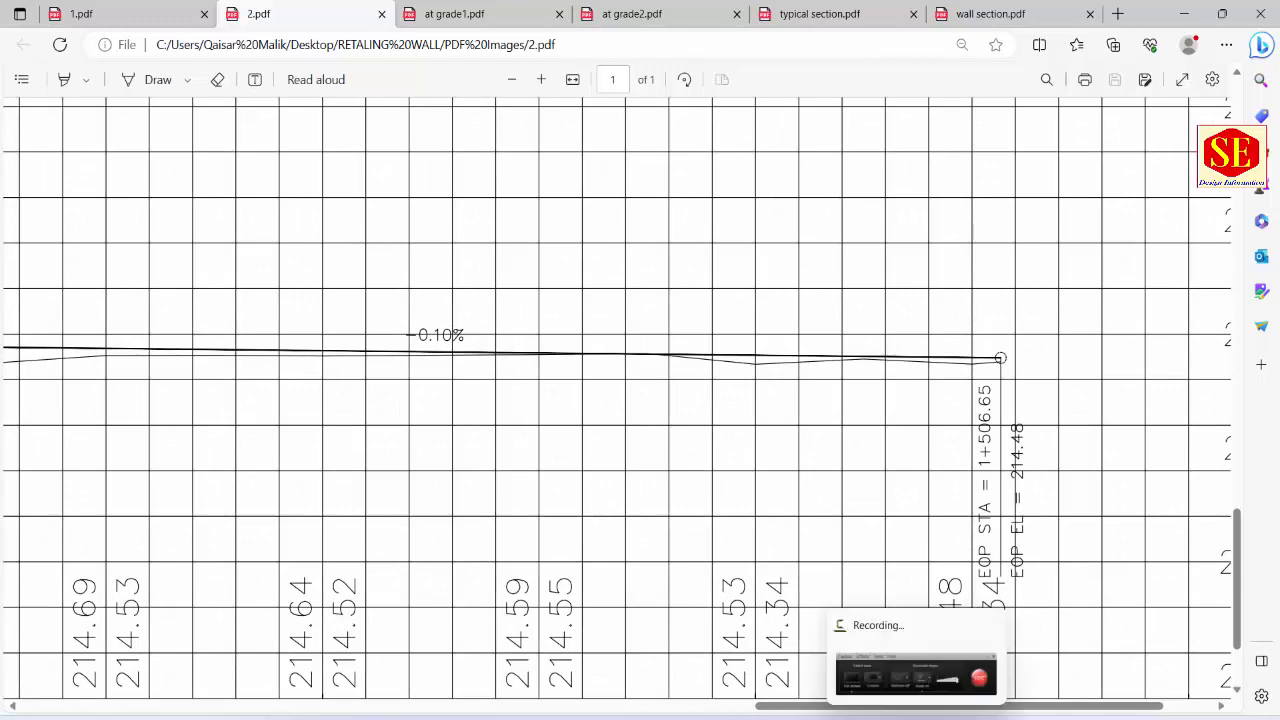
pyautogui.moveTo(807, 716)
pyautogui.click(1030, 658)
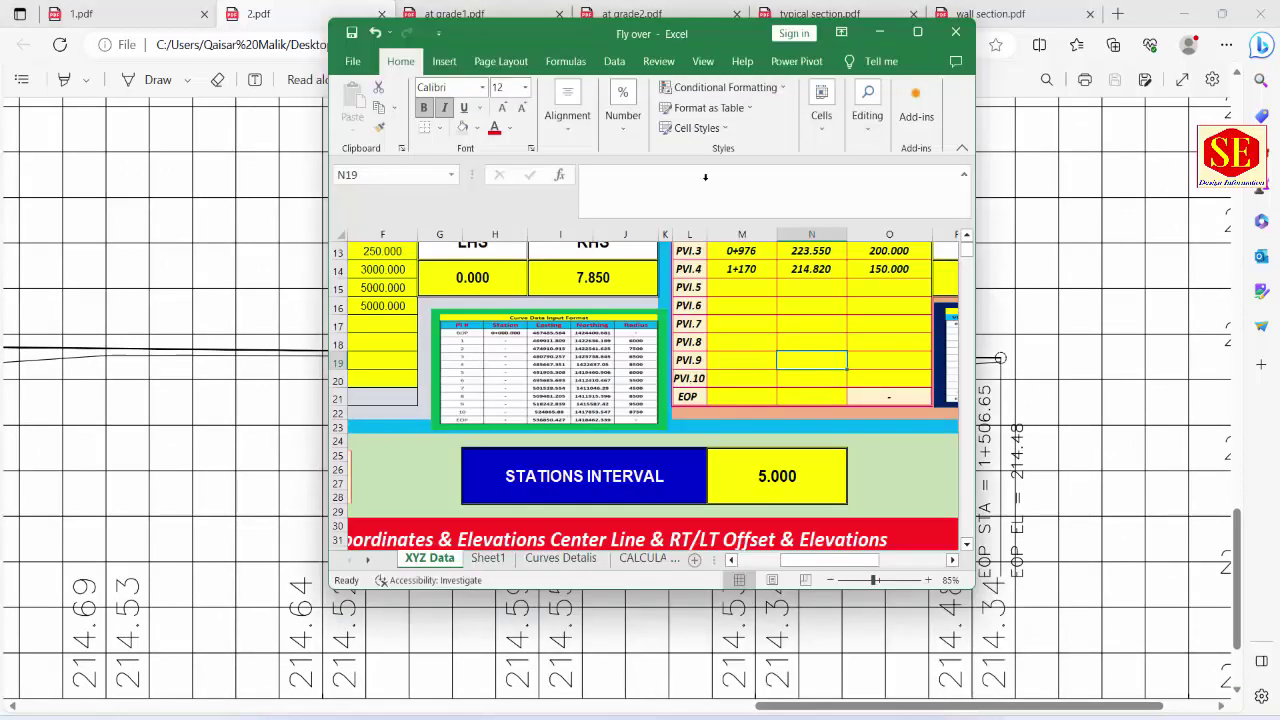
# Step: Fill PVI.5 with station 1506.65 and elevation 214.48, then maximise the workbook
pyautogui.moveTo(740, 35); pyautogui.dragTo(624, 35)
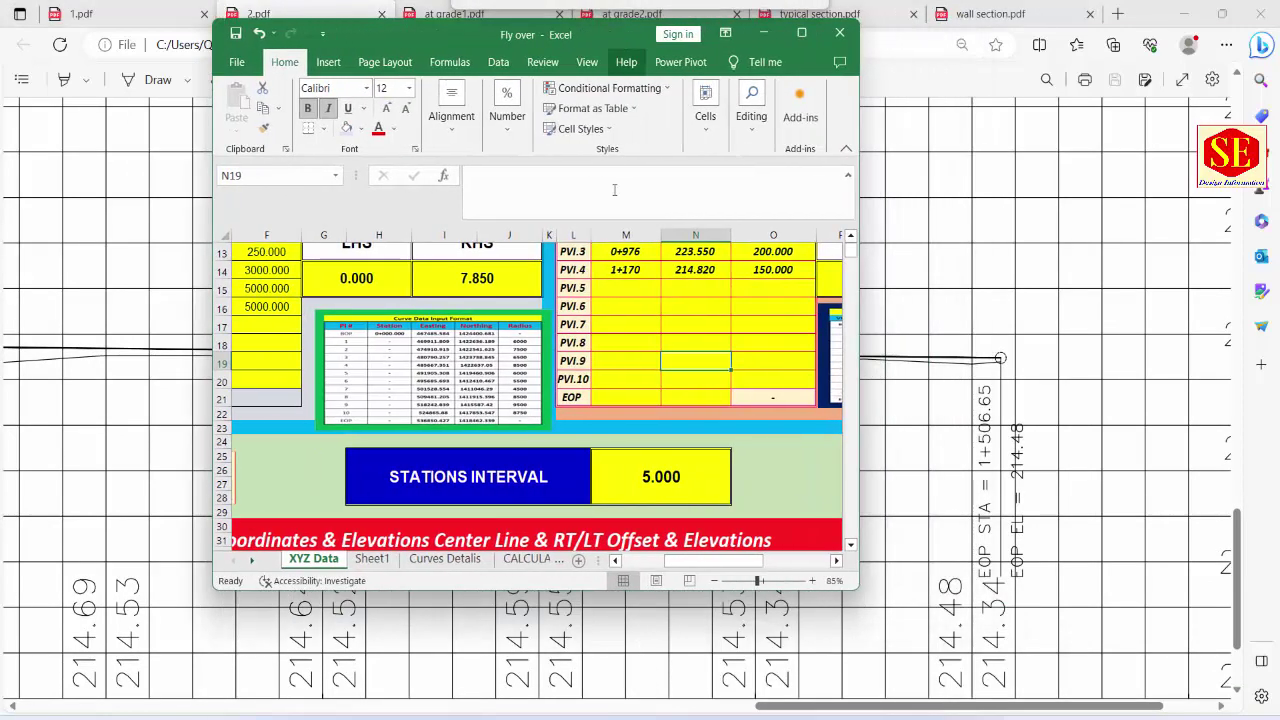
pyautogui.click(617, 288)
pyautogui.write('1506.')
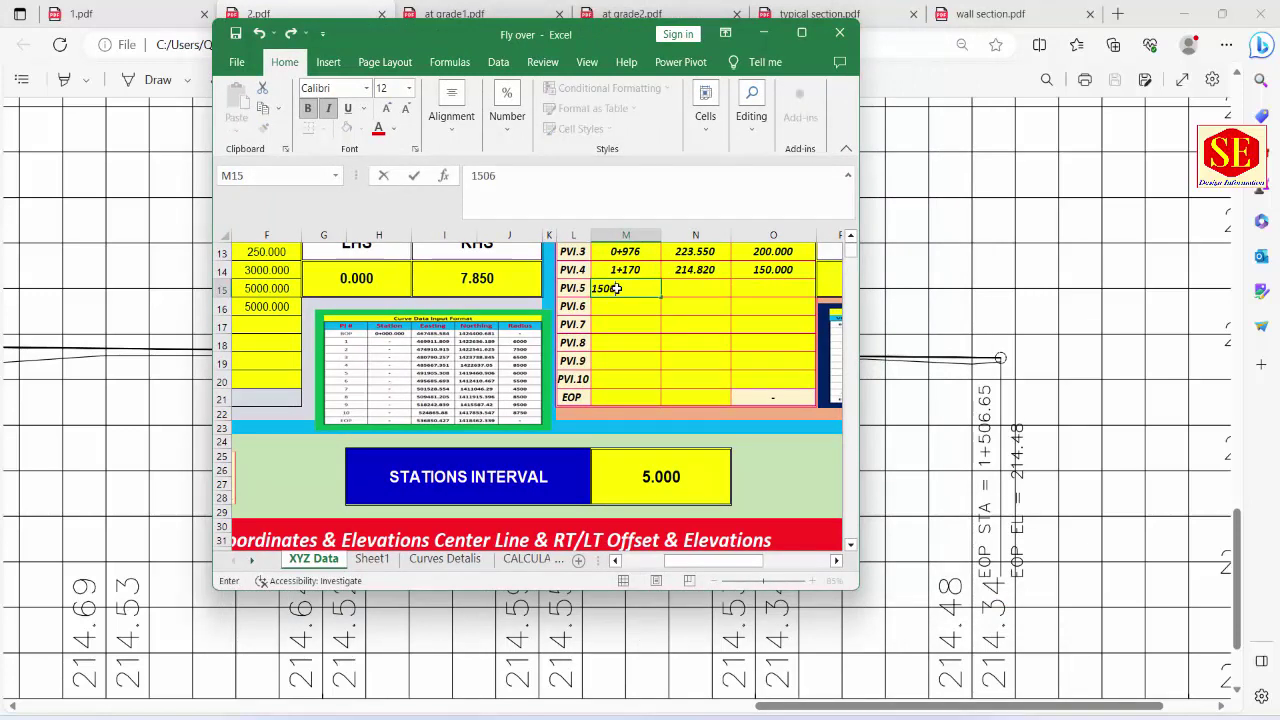
pyautogui.write('65')
pyautogui.click(708, 290)
pyautogui.write('214.')
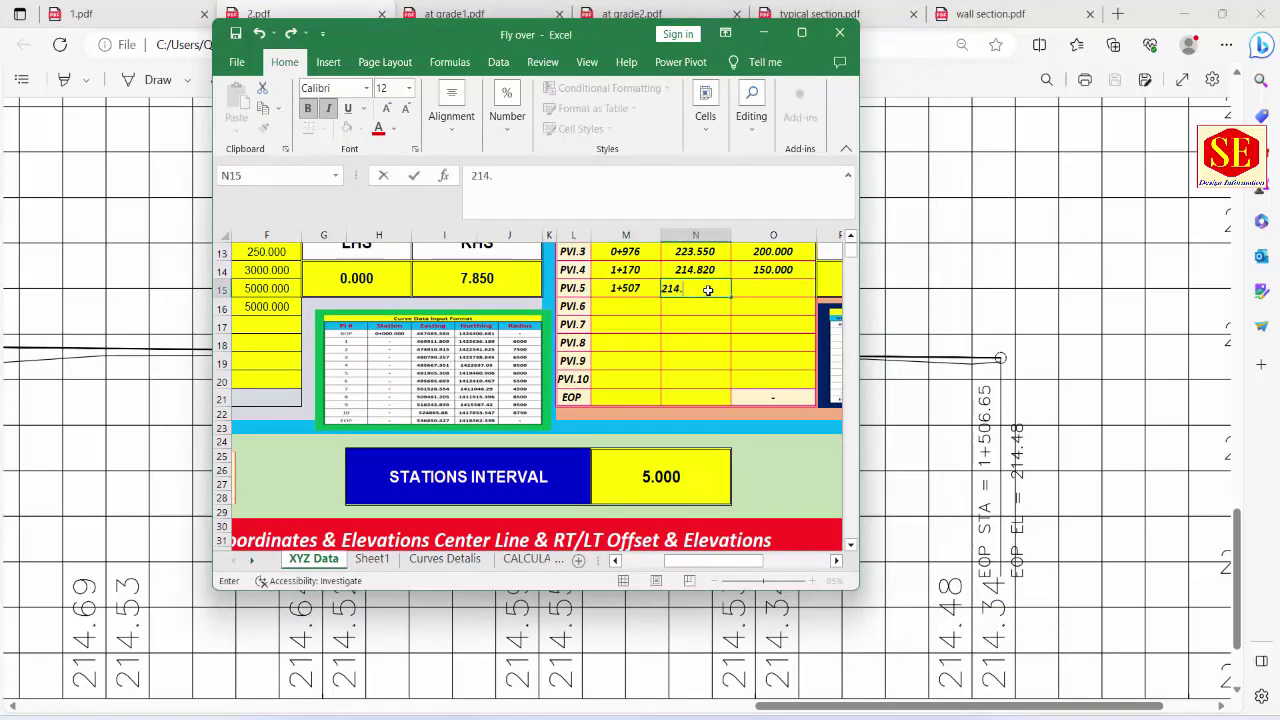
pyautogui.write('48')
pyautogui.click(757, 355)
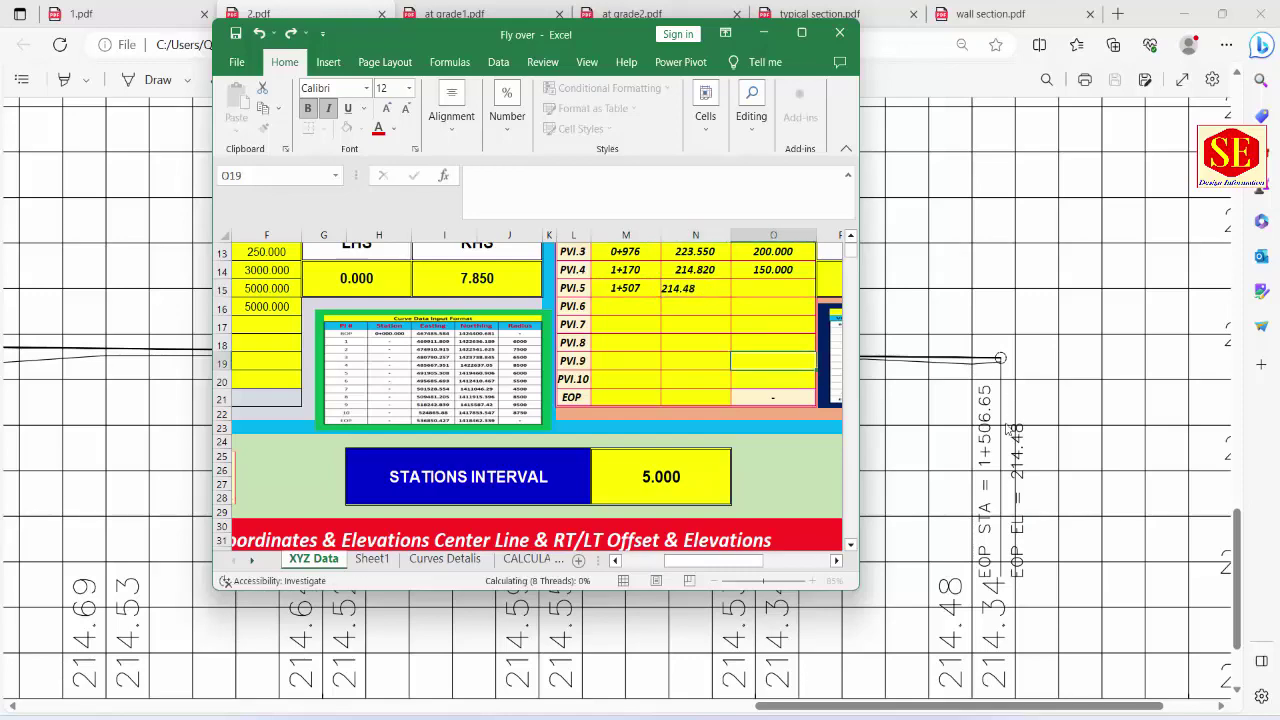
pyautogui.click(801, 35)
pyautogui.scroll(4, 656, 552)
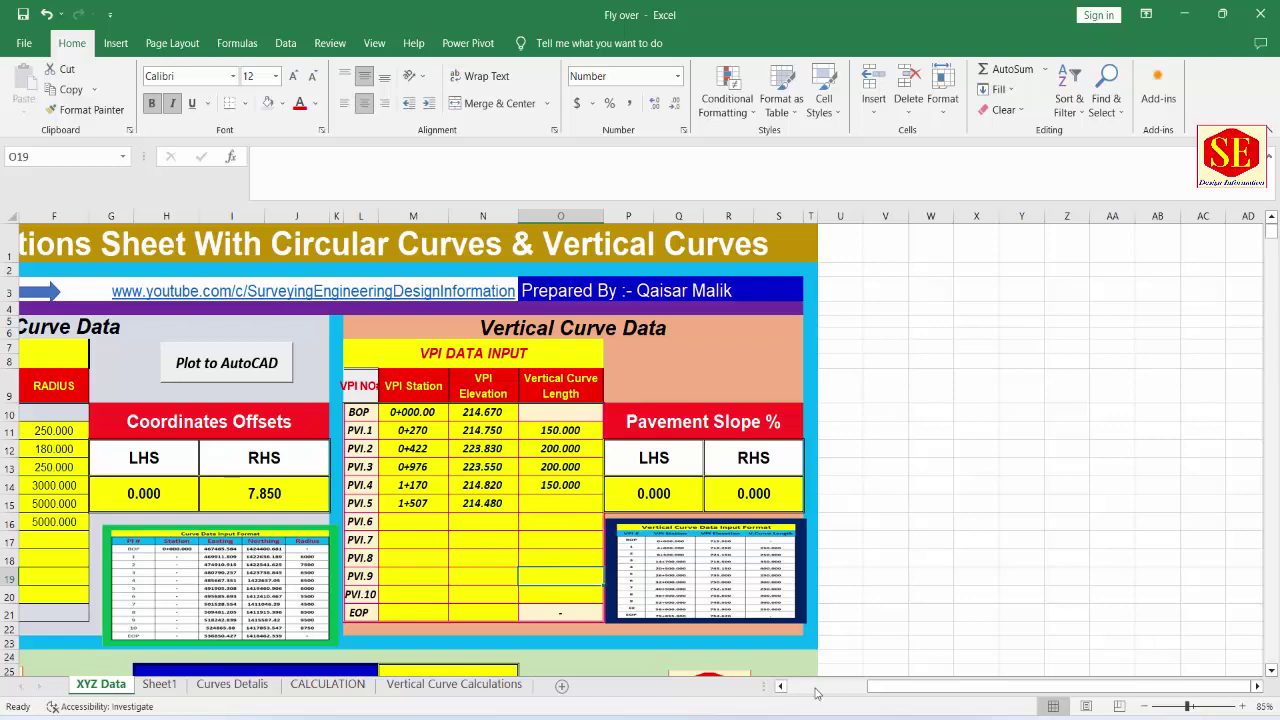
pyautogui.moveTo(870, 686); pyautogui.dragTo(790, 686)
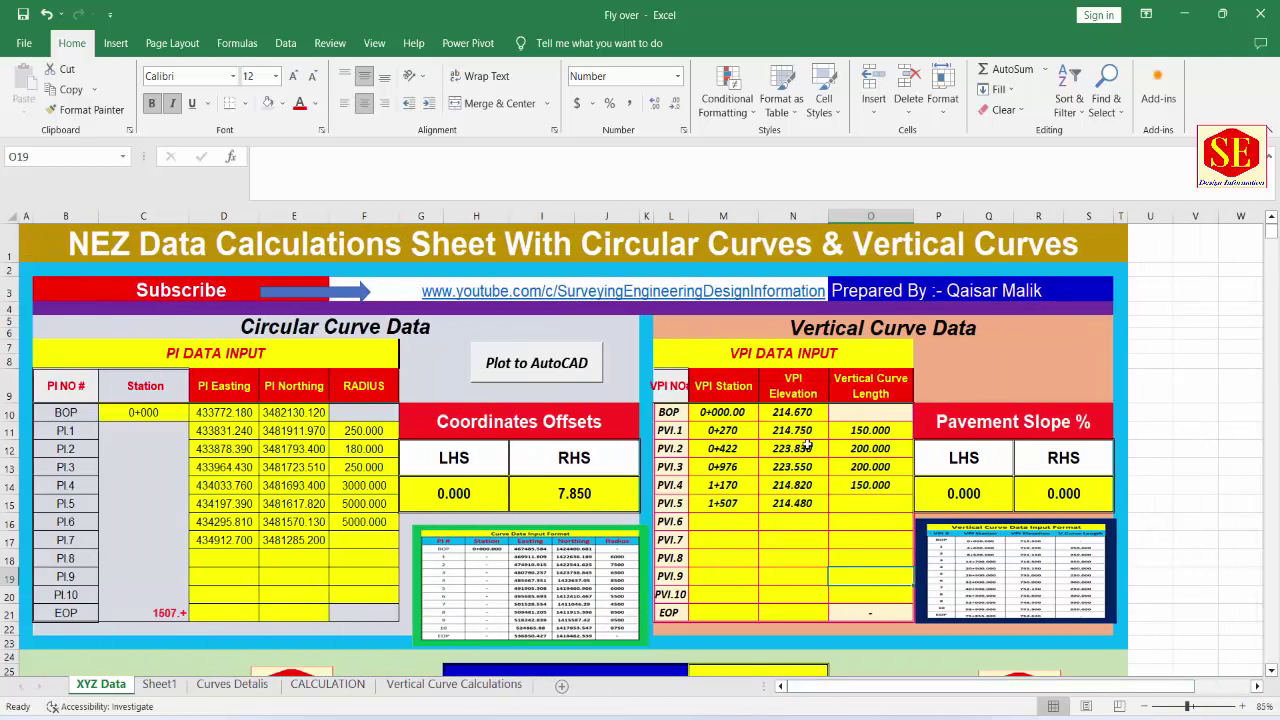
pyautogui.moveTo(212, 414); pyautogui.dragTo(370, 525)
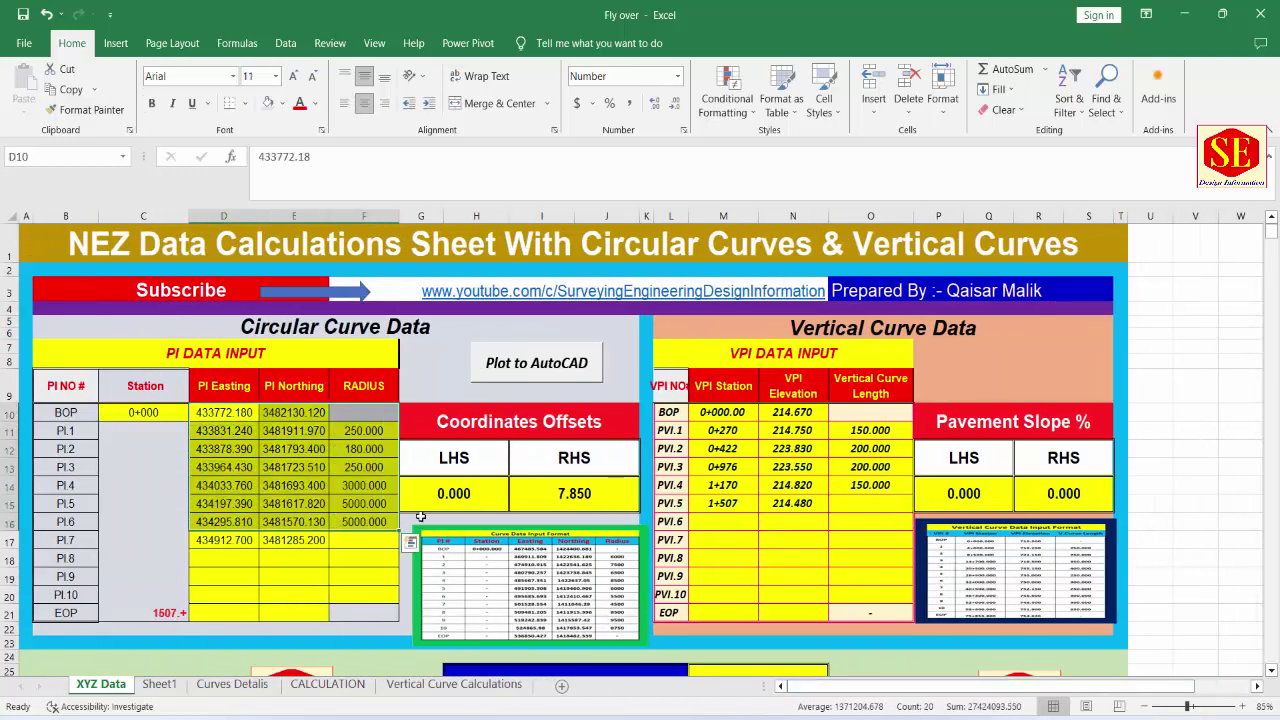
pyautogui.moveTo(720, 412); pyautogui.dragTo(868, 470)
pyautogui.scroll(-3, 868, 473)
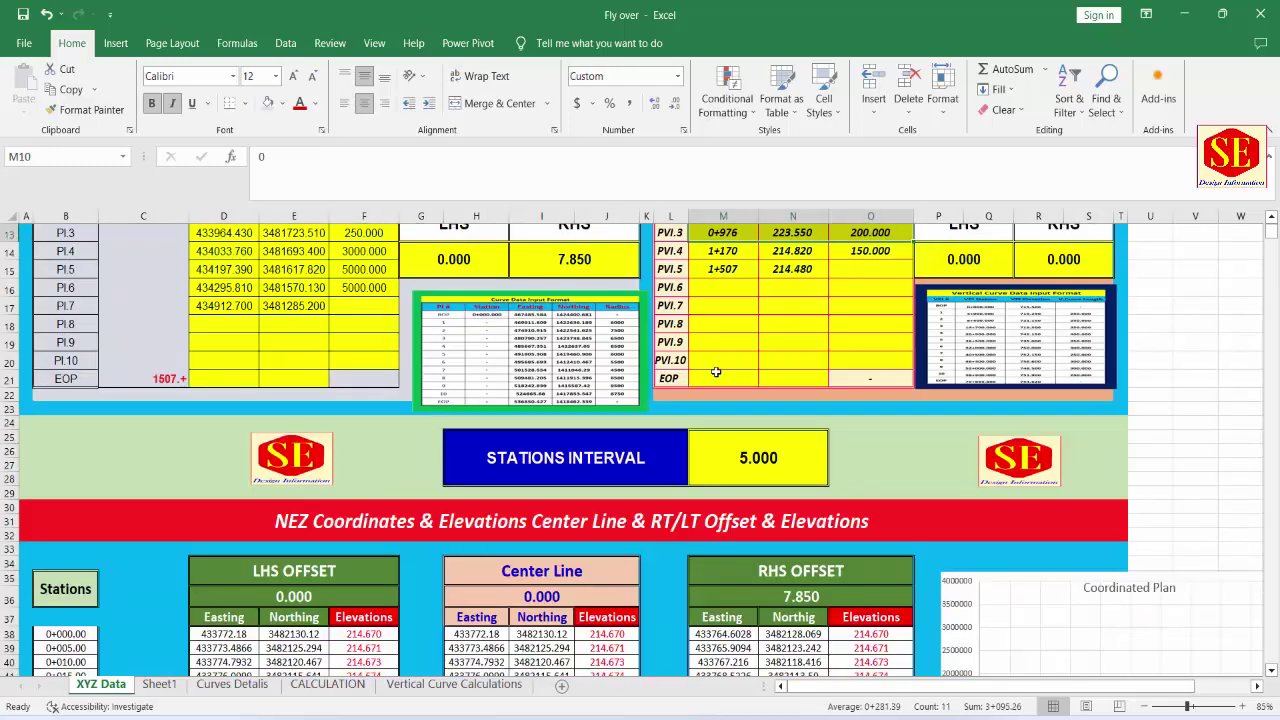
pyautogui.scroll(-4, 667, 520)
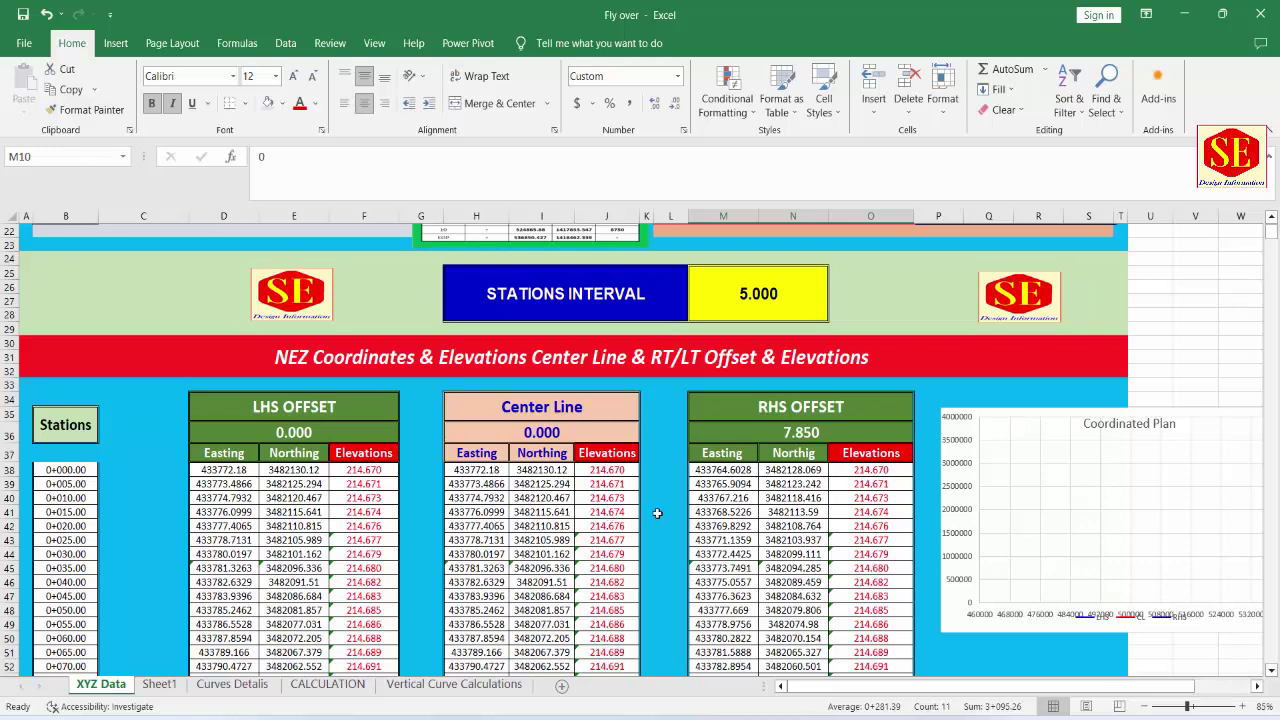
pyautogui.scroll(5, 895, 500)
pyautogui.scroll(1, 895, 500)
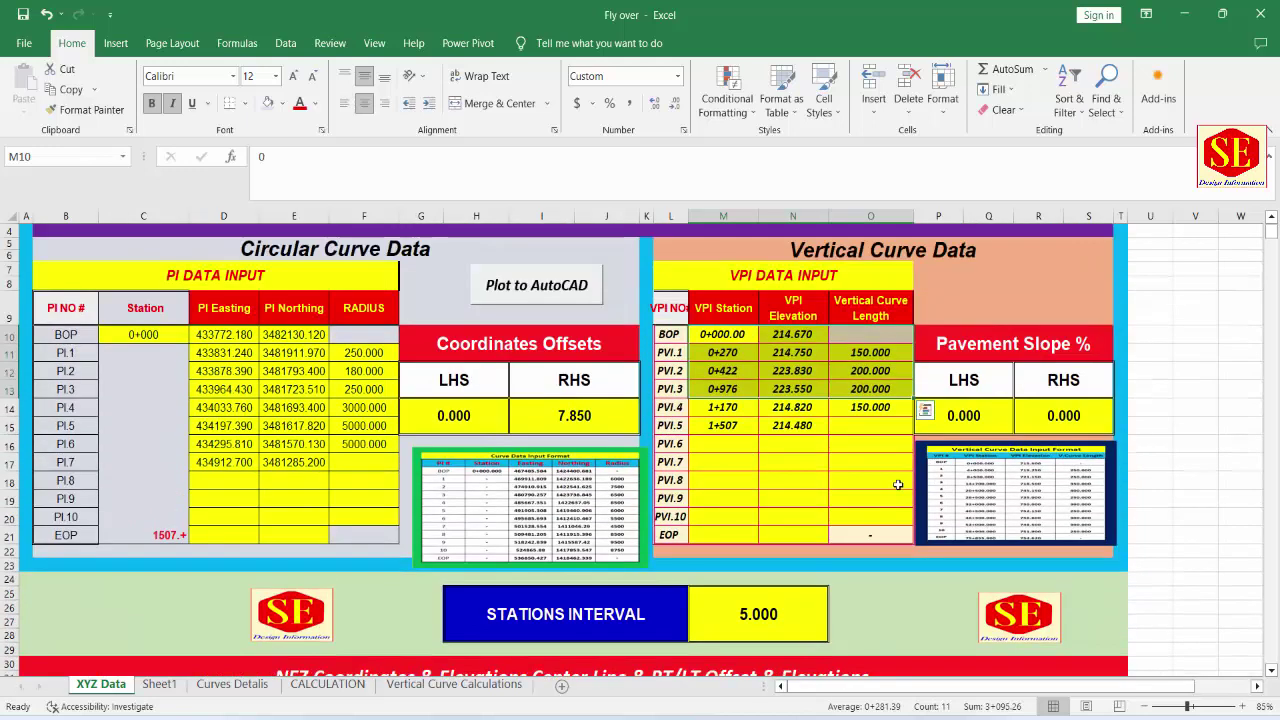
pyautogui.click(980, 413)
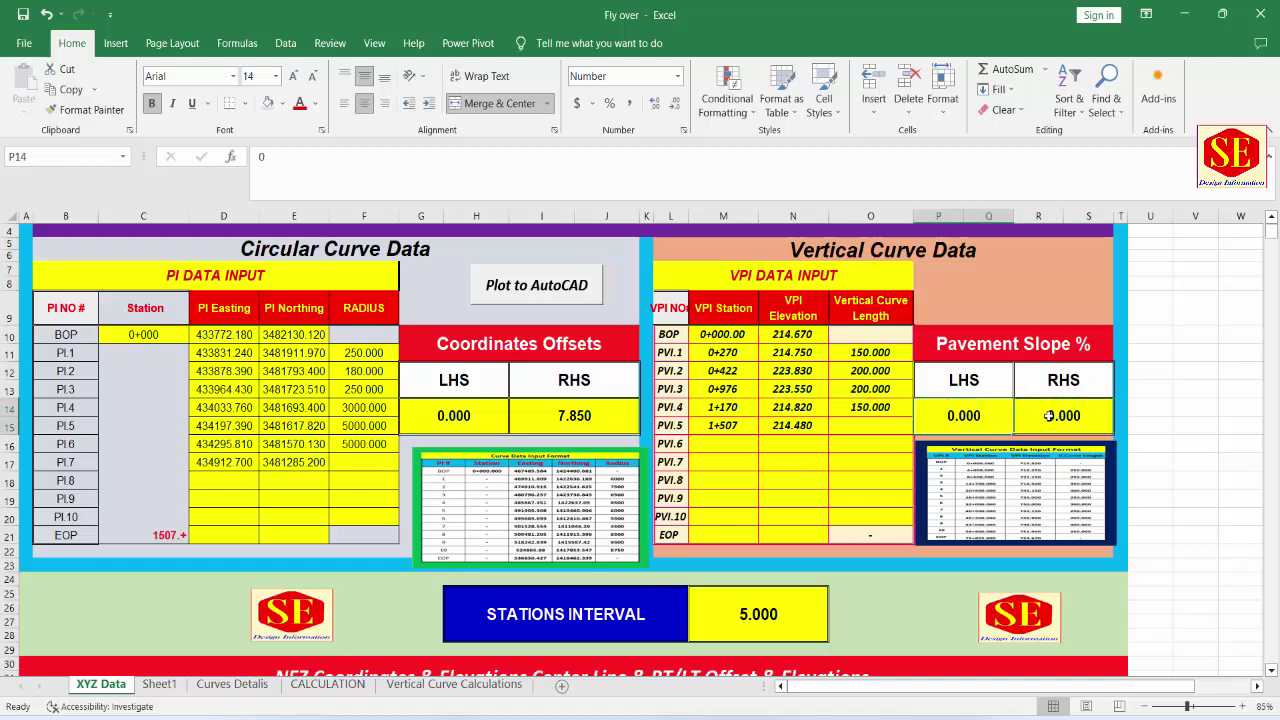
pyautogui.click(1048, 415)
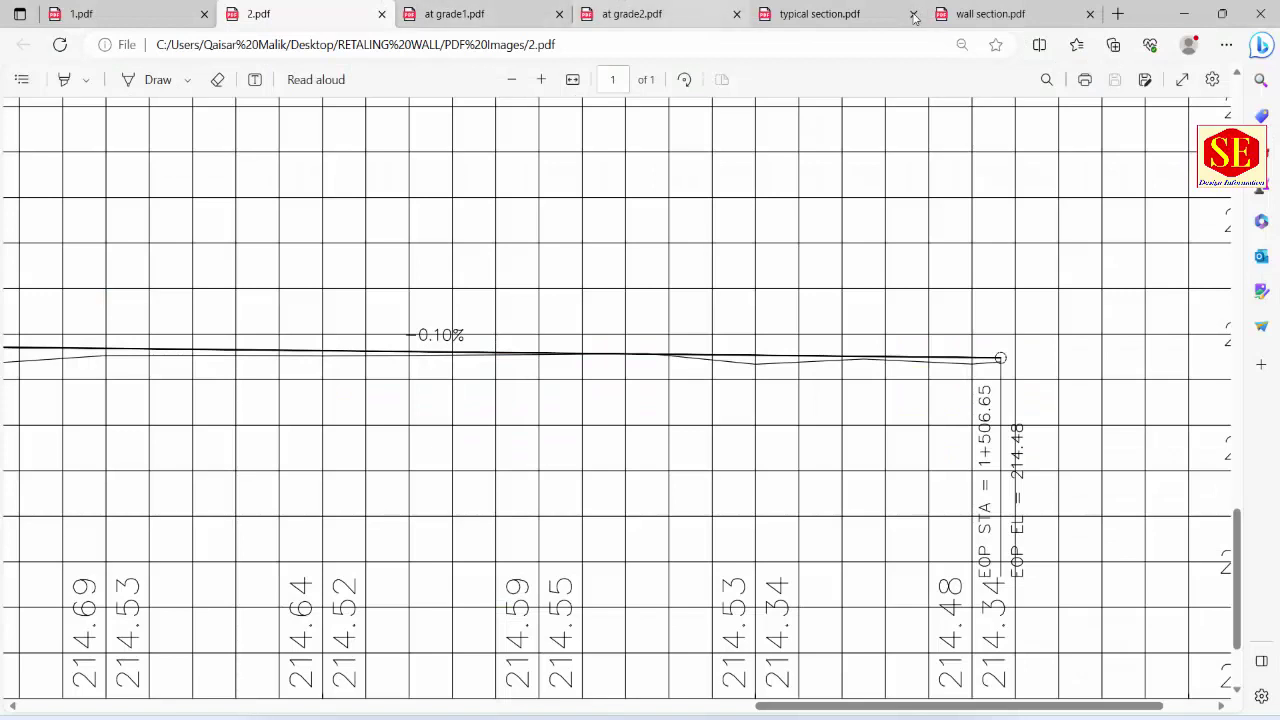
# Step: Zoom into the typical section drawing's 1.50% crossfall label, then return to the Fly over workbook
pyautogui.click(820, 13)
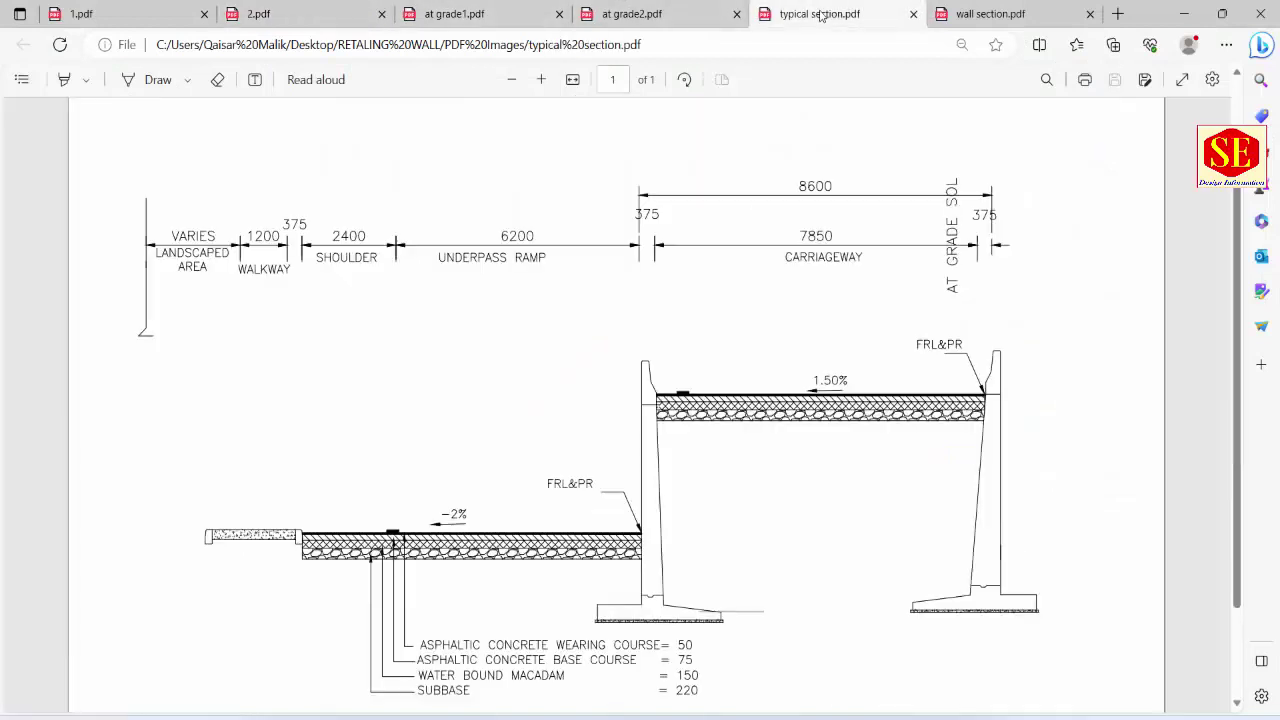
pyautogui.scroll(2, 845, 410)
pyautogui.scroll(1, 840, 409)
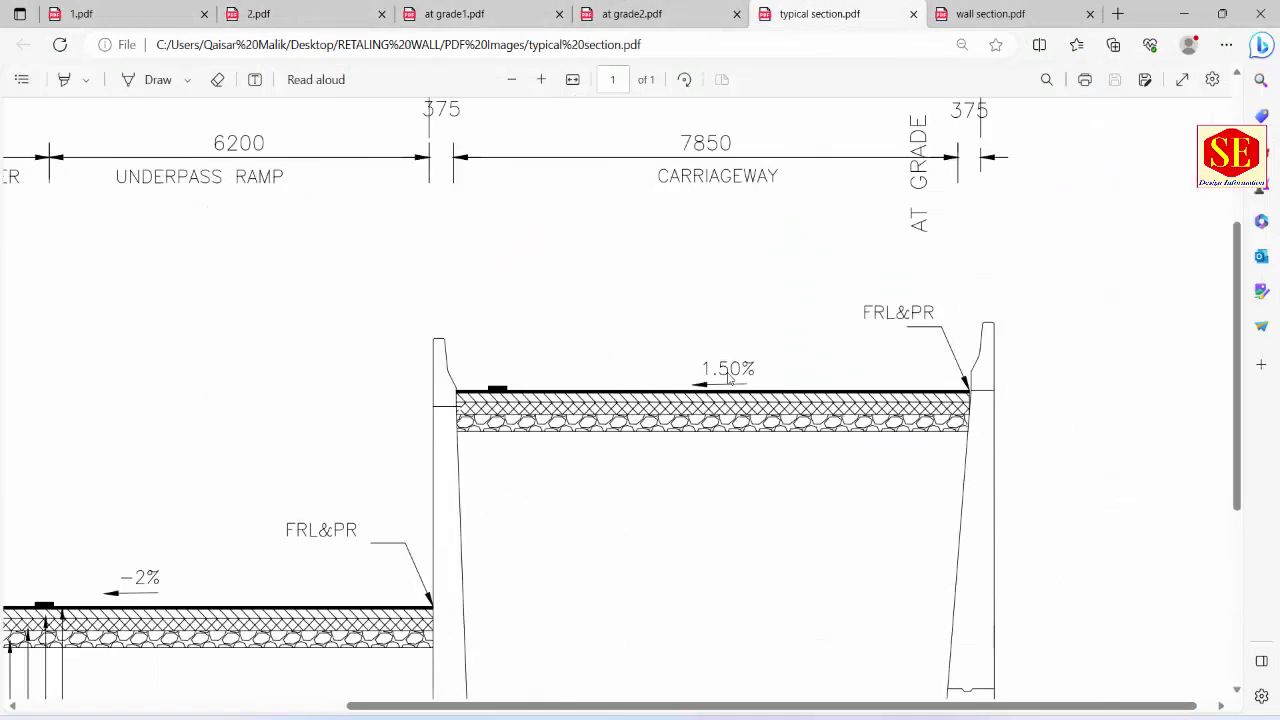
pyautogui.moveTo(727, 377)
pyautogui.click(965, 670)
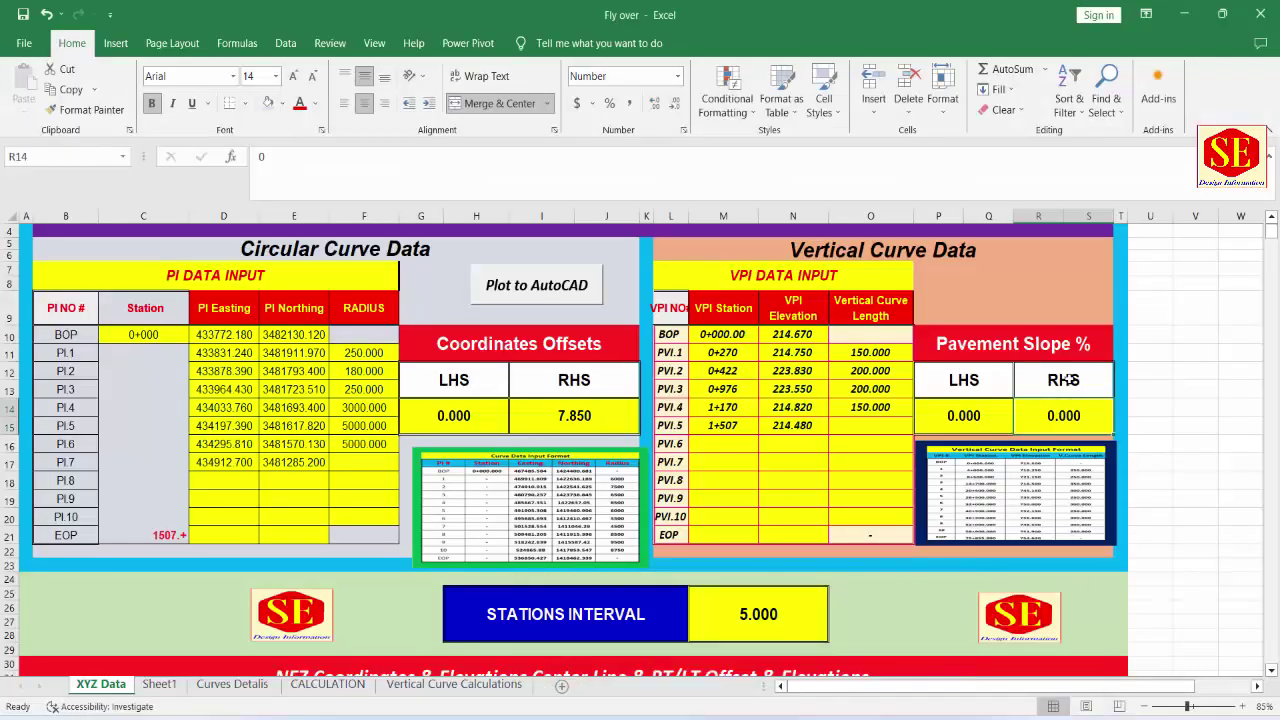
# Step: Change the RHS and LHS pavement slopes from 0 to -1.5
pyautogui.write('1.5')
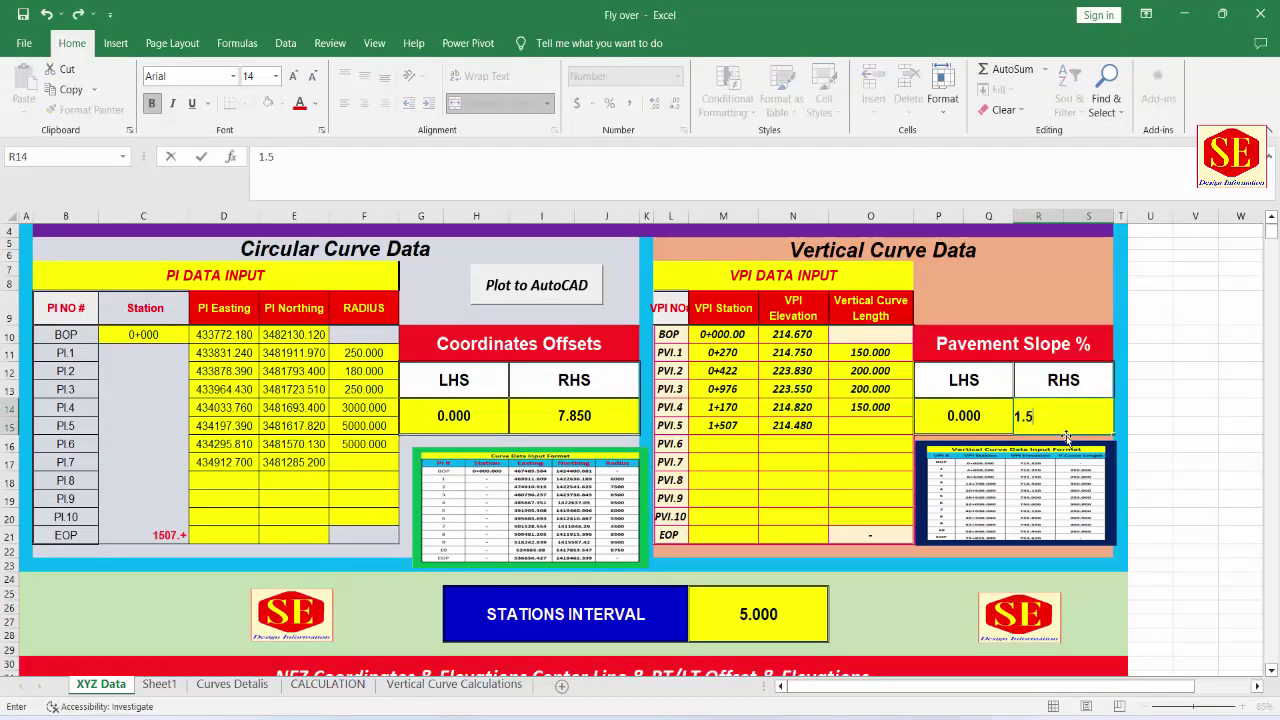
pyautogui.write('-1.')
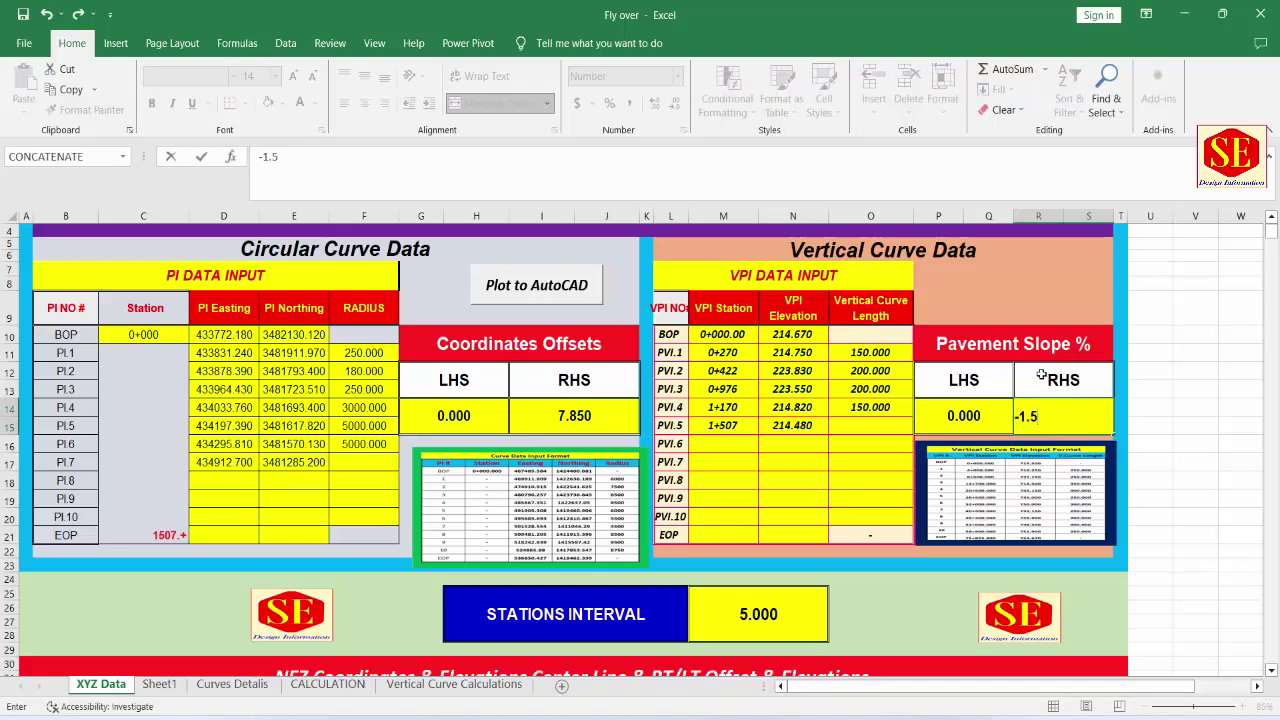
pyautogui.click(962, 418)
pyautogui.write('0')
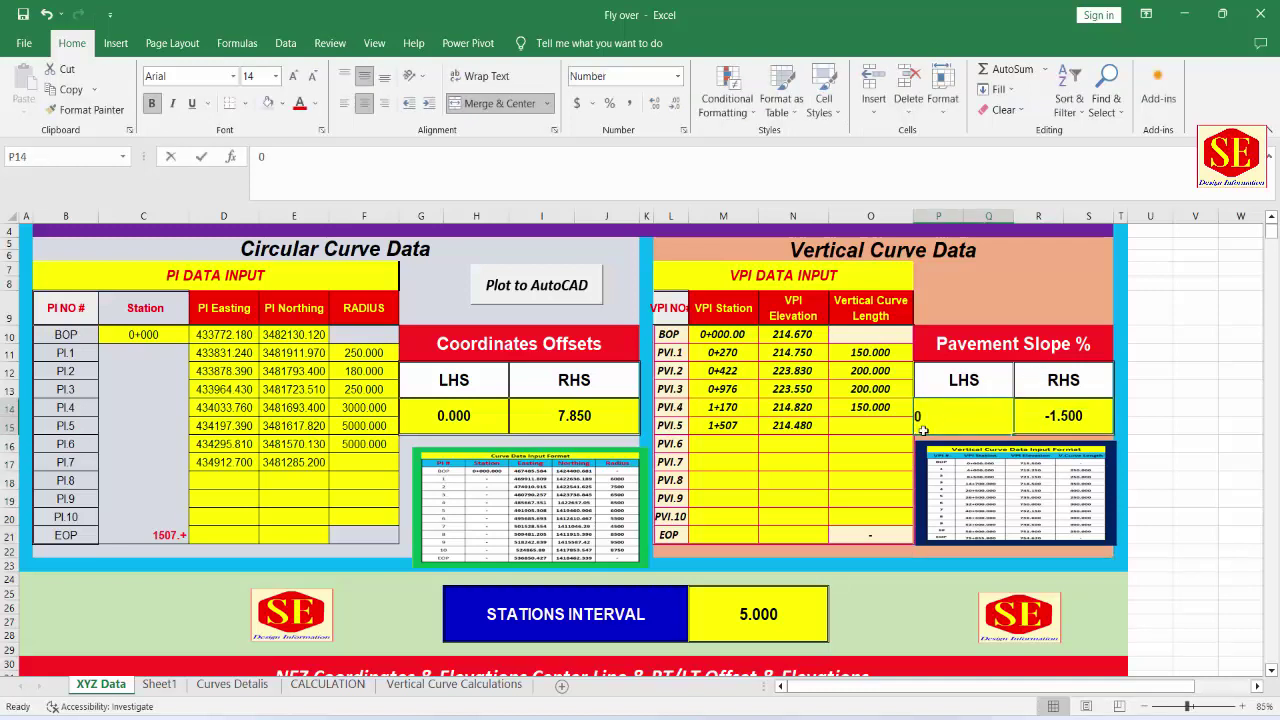
pyautogui.write('-1.5')
pyautogui.click(899, 604)
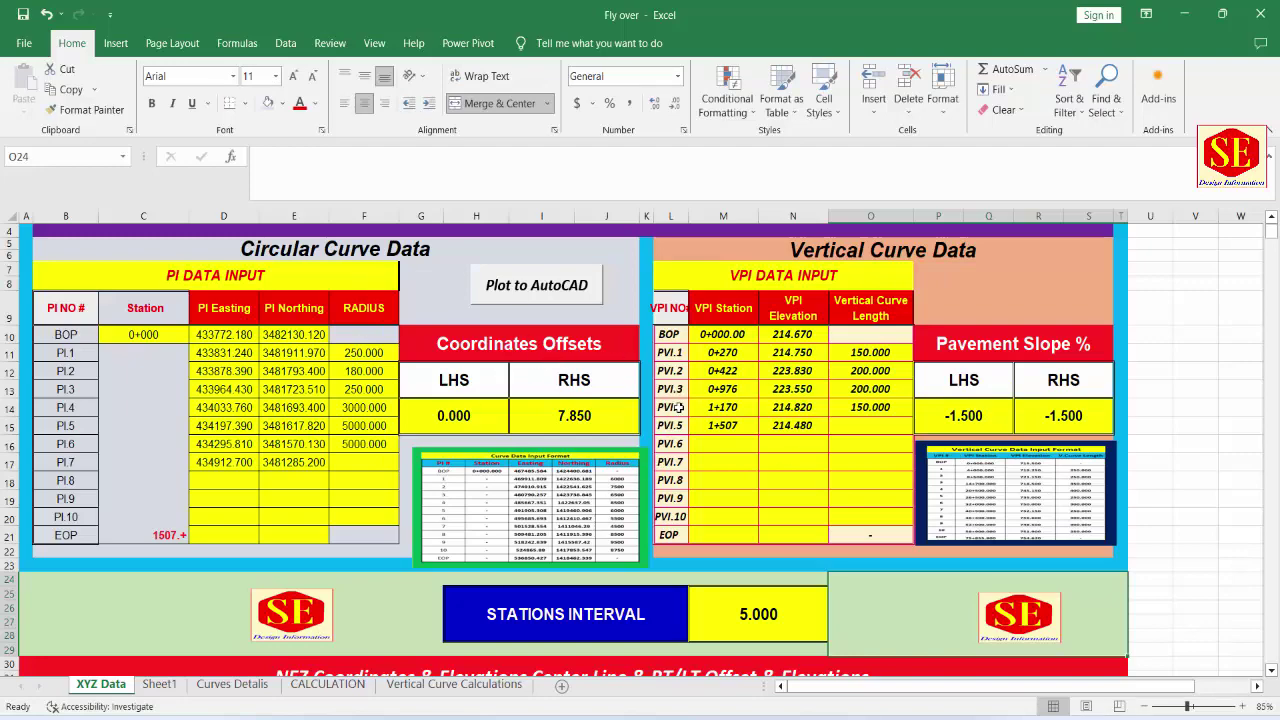
pyautogui.scroll(-7, 678, 407)
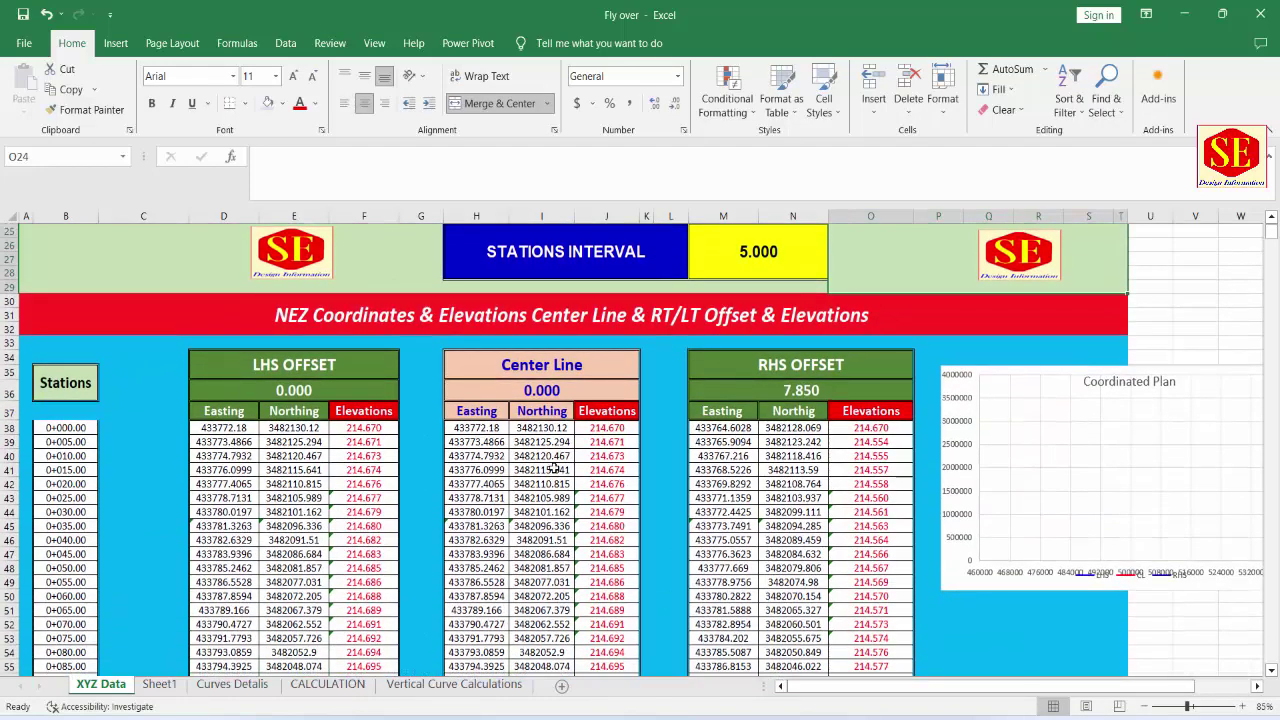
pyautogui.moveTo(490, 440)
pyautogui.mouseDown()
pyautogui.moveTo(601, 593)
pyautogui.moveTo(607, 667)
pyautogui.mouseUp()
pyautogui.moveTo(727, 425); pyautogui.dragTo(870, 610)
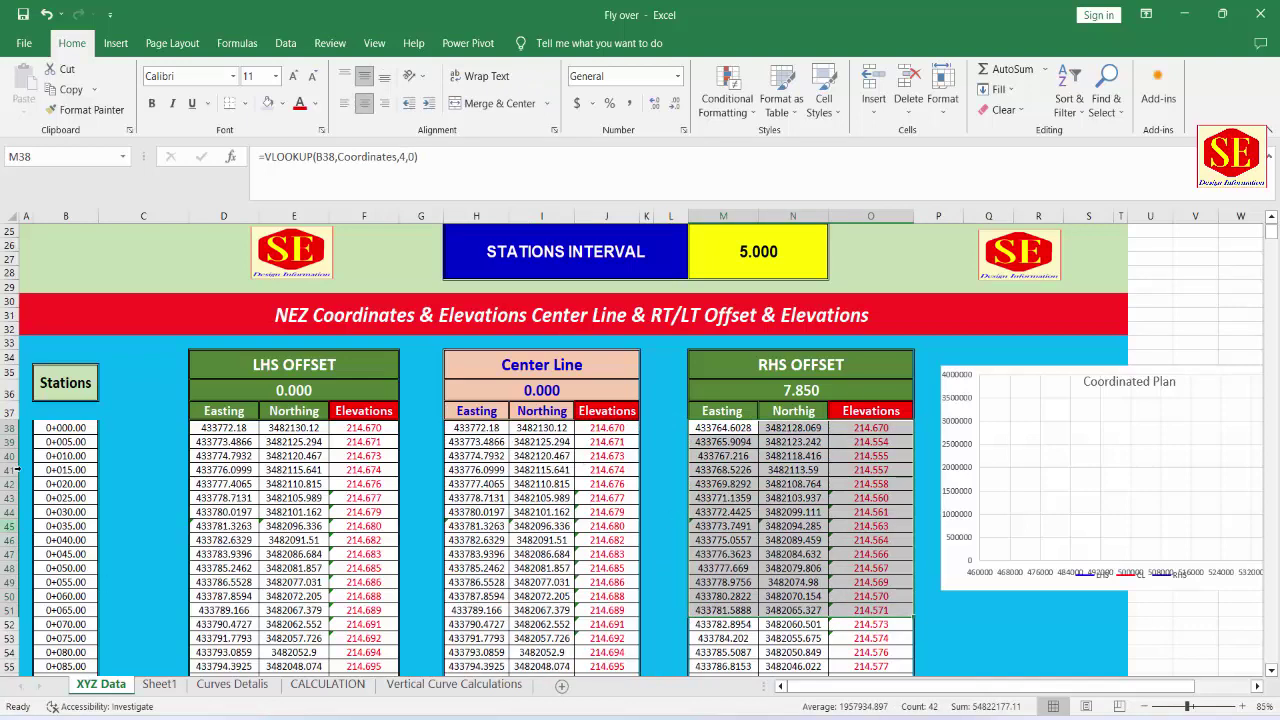
pyautogui.click(73, 442)
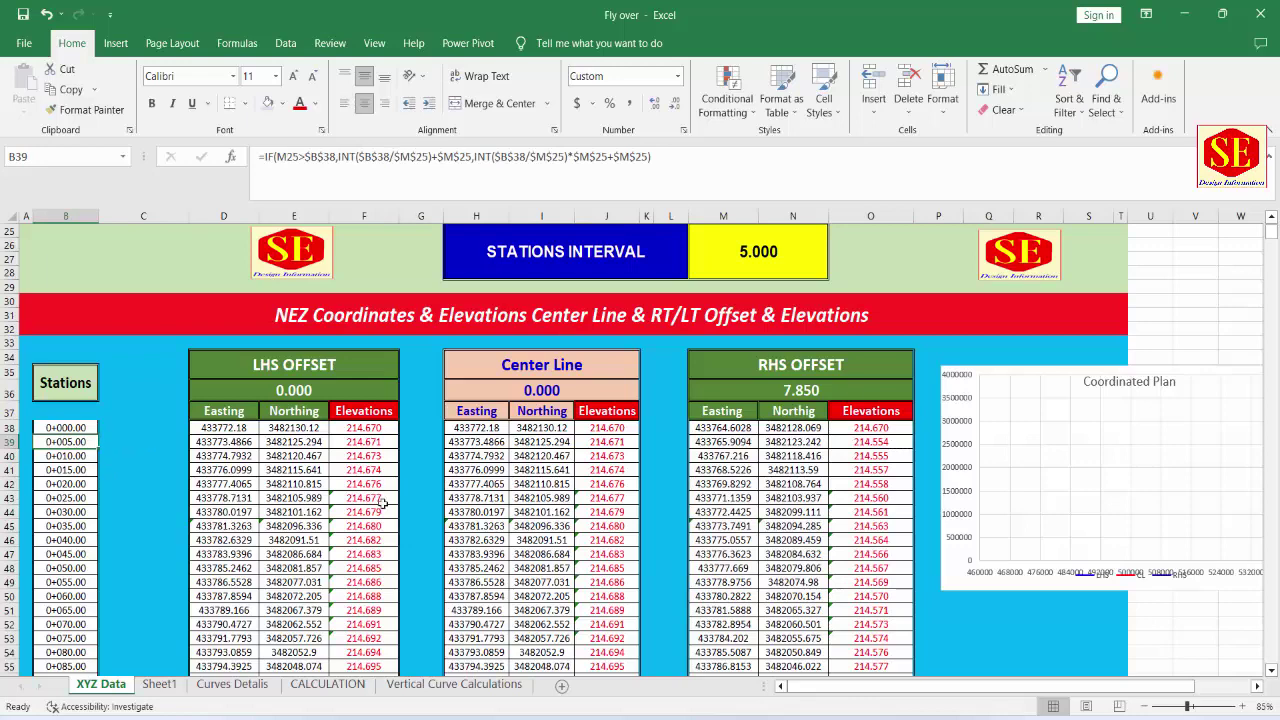
pyautogui.scroll(1, 620, 390)
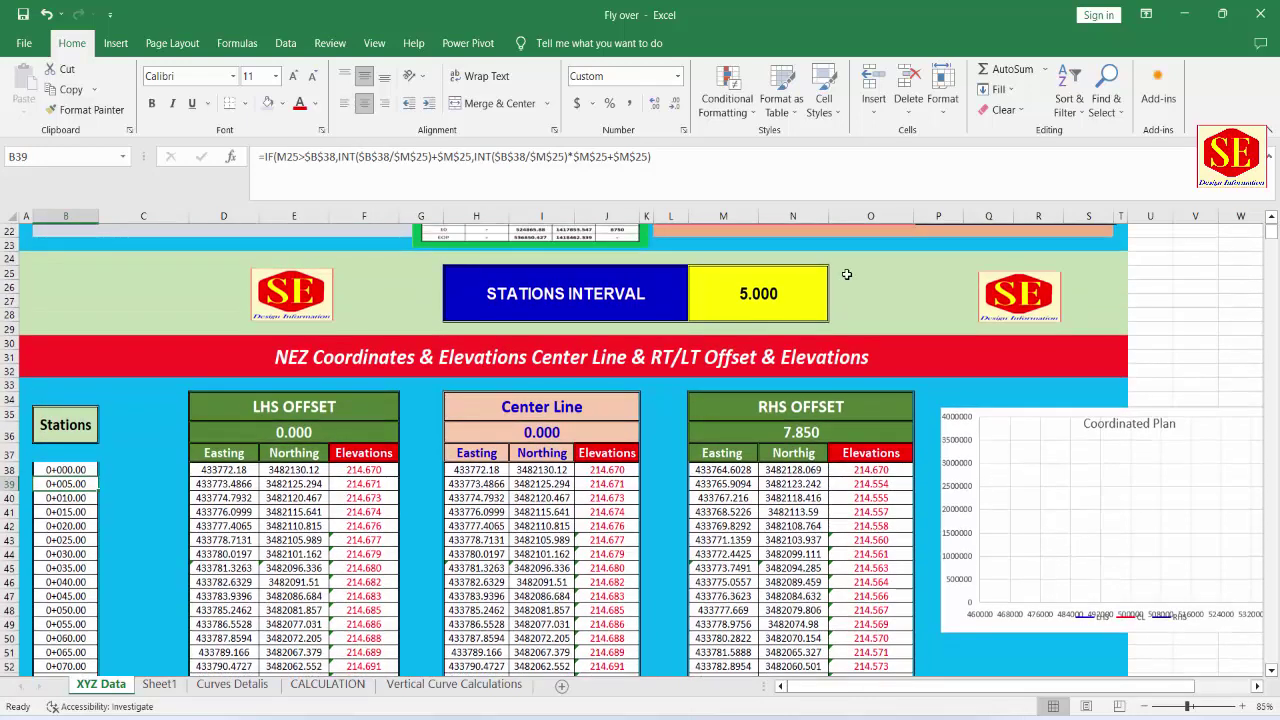
pyautogui.click(744, 294)
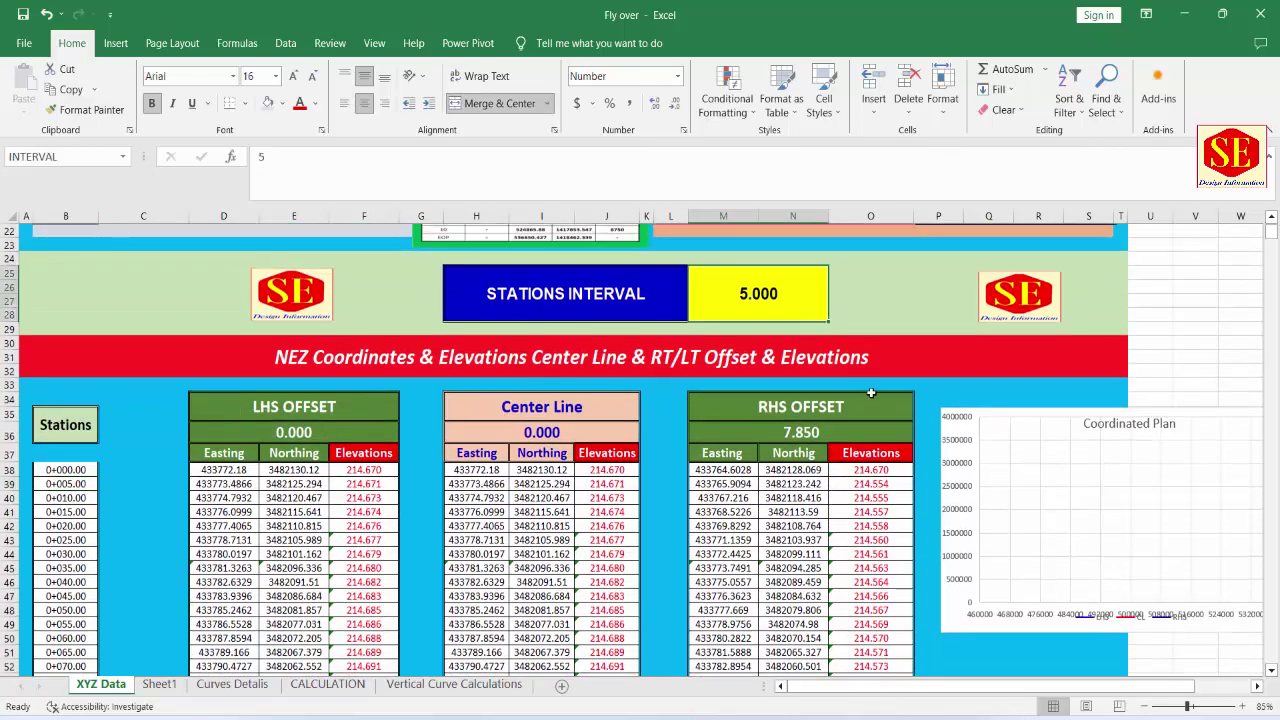
pyautogui.write('2')
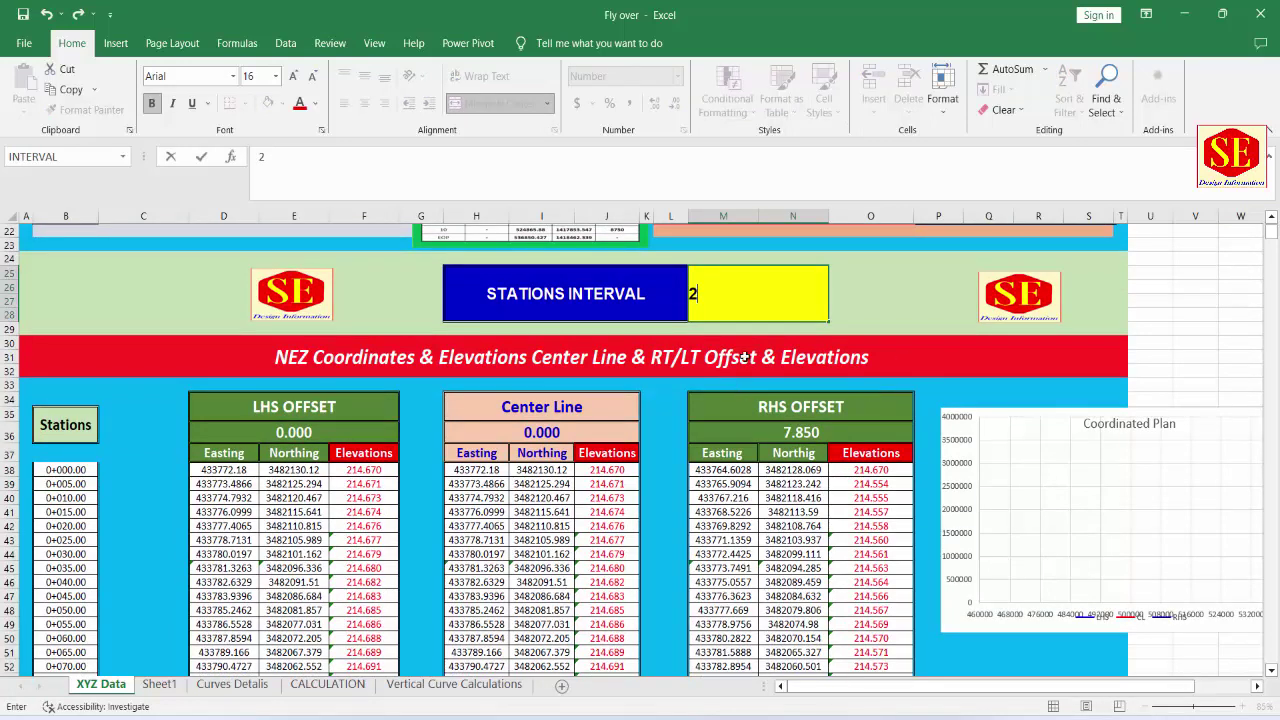
pyautogui.press('Return')
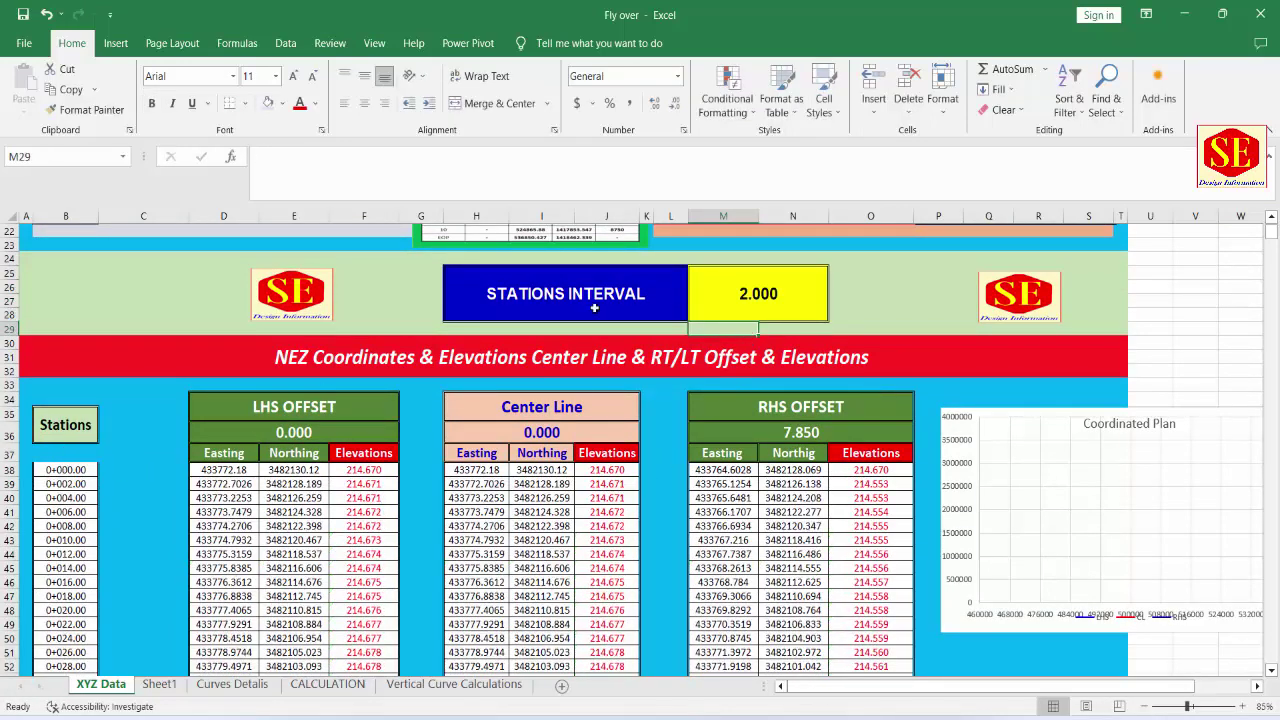
pyautogui.click(709, 285)
pyautogui.write('3')
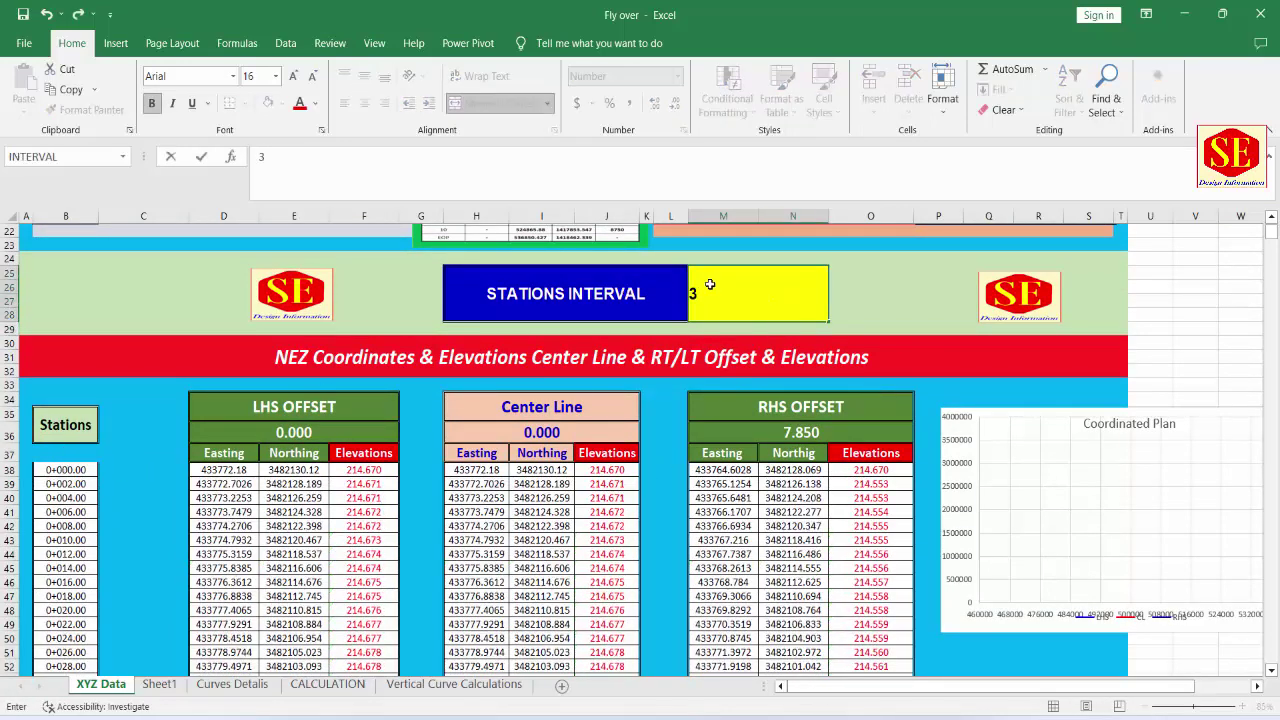
pyautogui.hotkey('ctrl', 'Return')
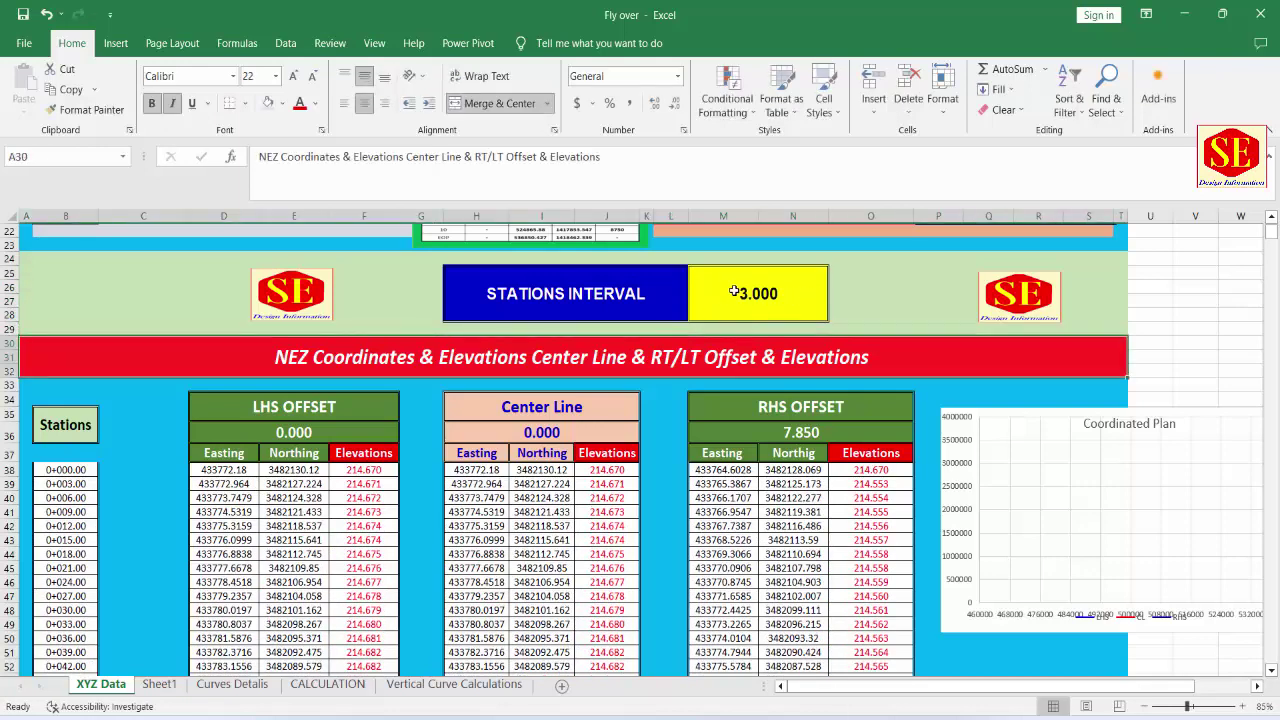
pyautogui.write('5')
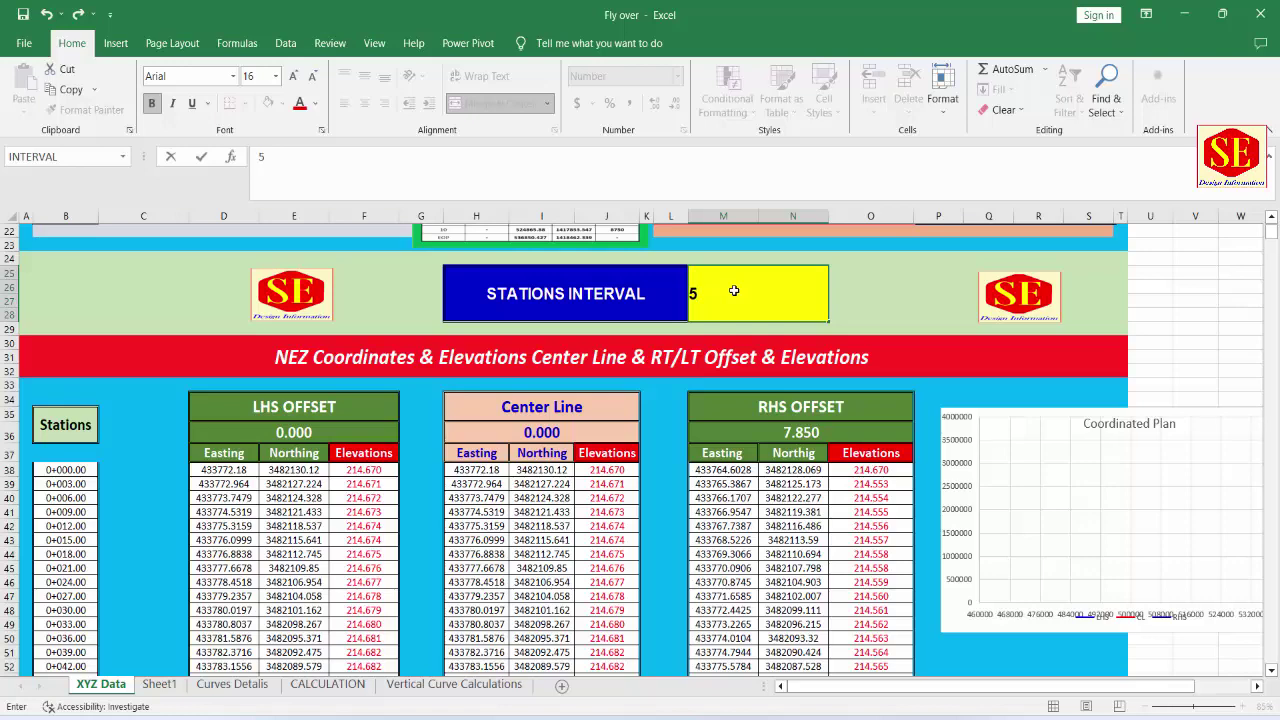
pyautogui.press('Return')
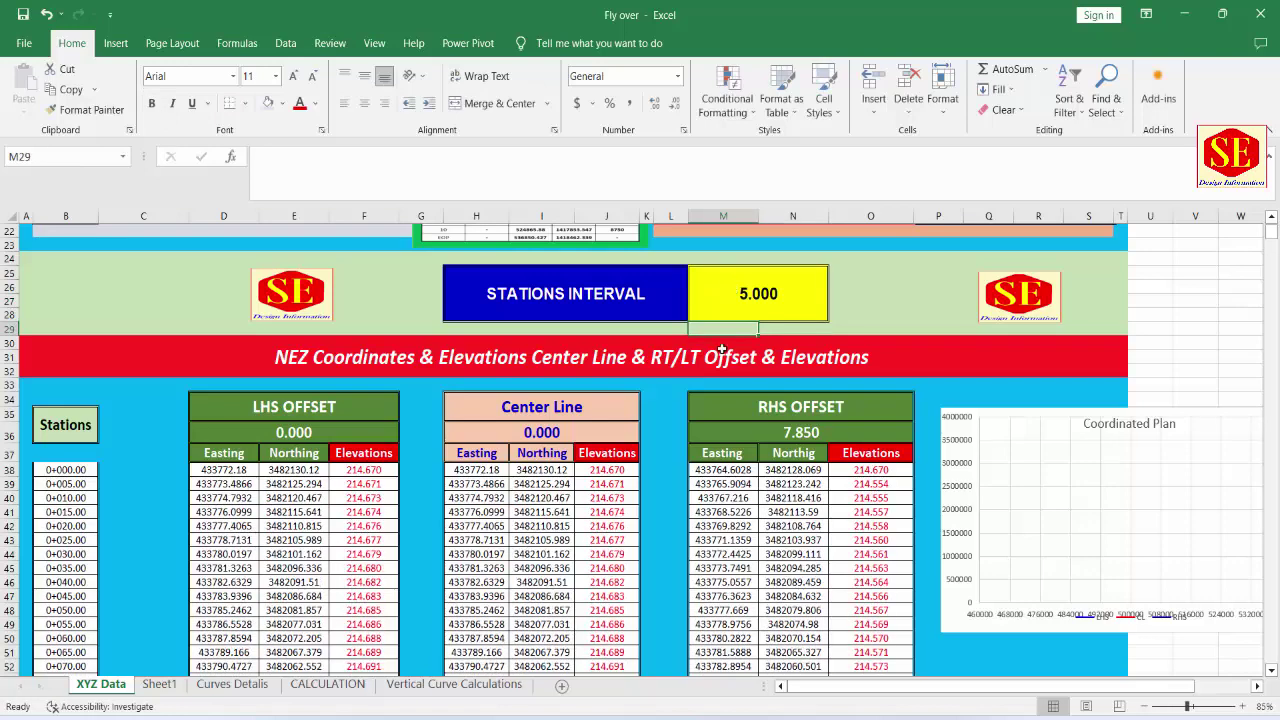
pyautogui.scroll(-1, 547, 462)
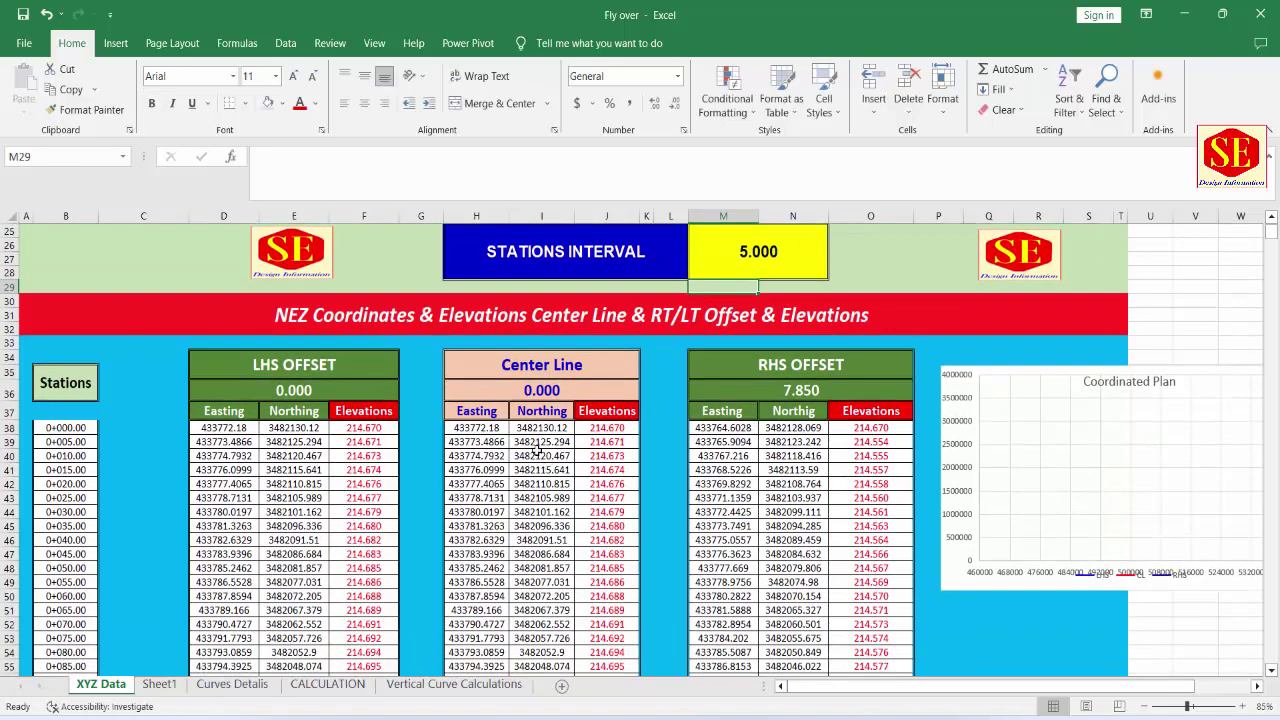
# Step: Copy the computed station rows from 0+000.00 across all coordinate tables, then switch to RETALIING WALL
pyautogui.click(59, 428)
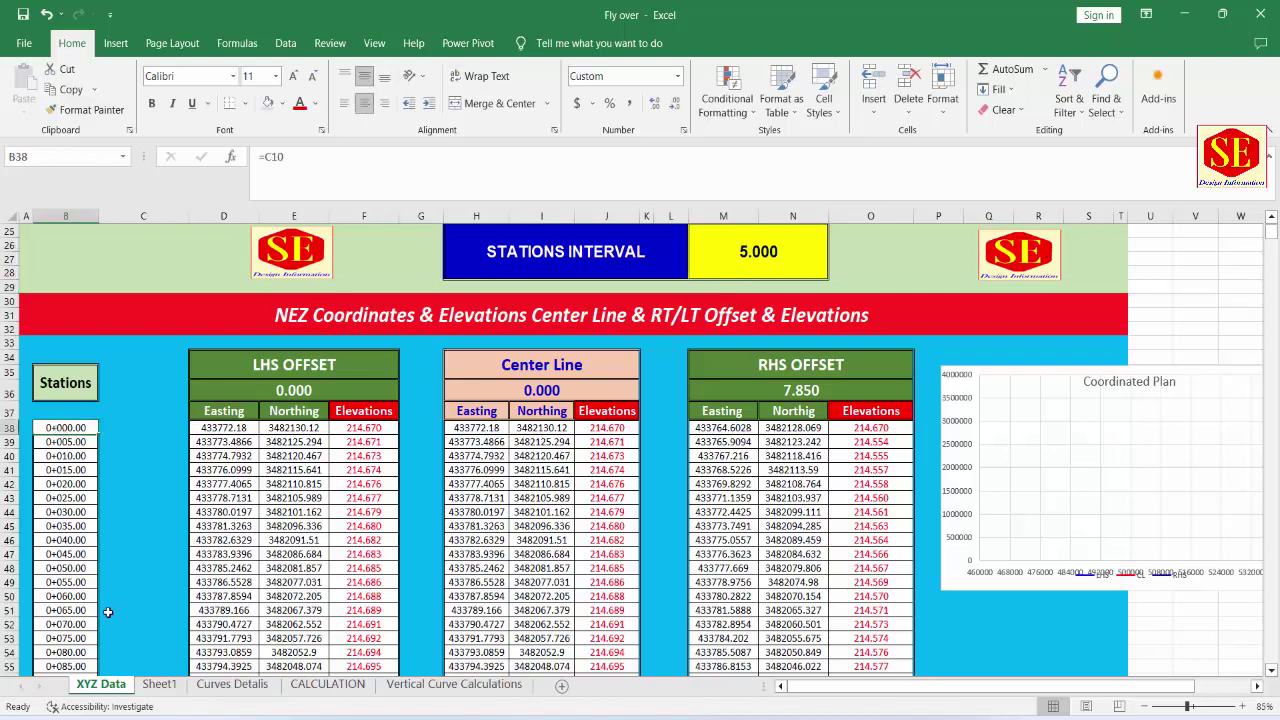
pyautogui.moveTo(94, 428); pyautogui.dragTo(842, 455)
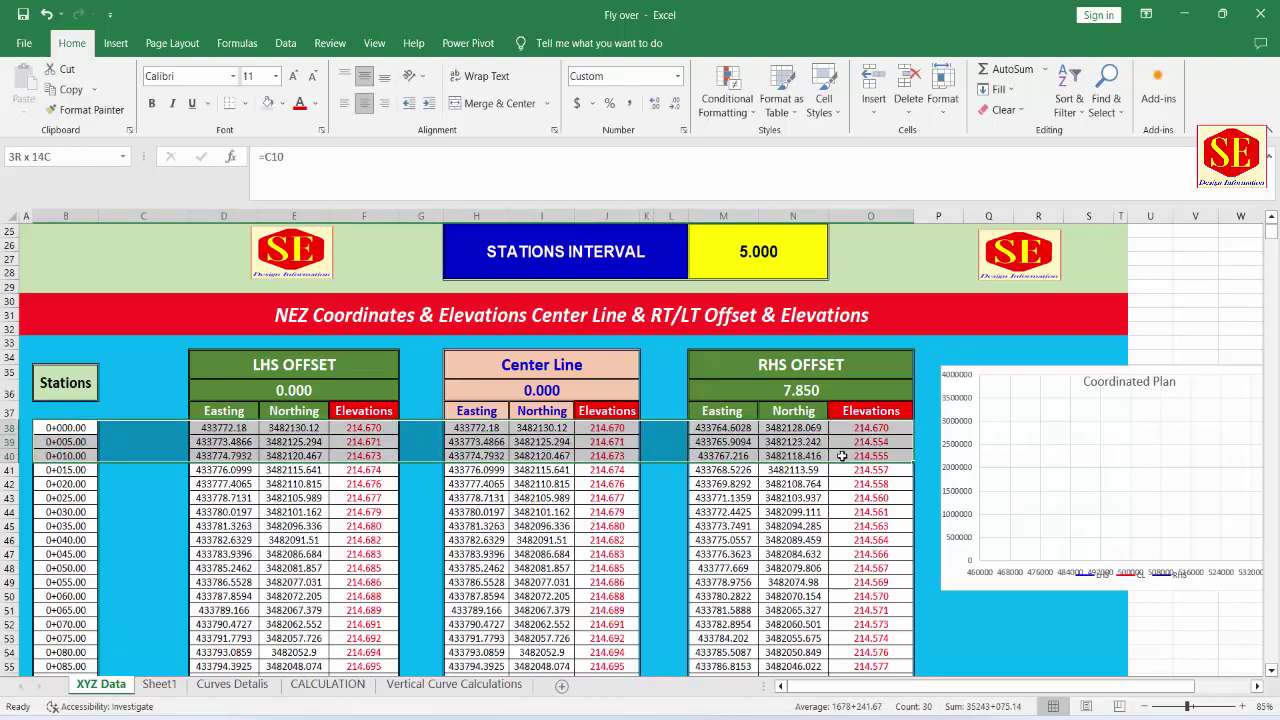
pyautogui.moveTo(842, 455); pyautogui.dragTo(880, 667)
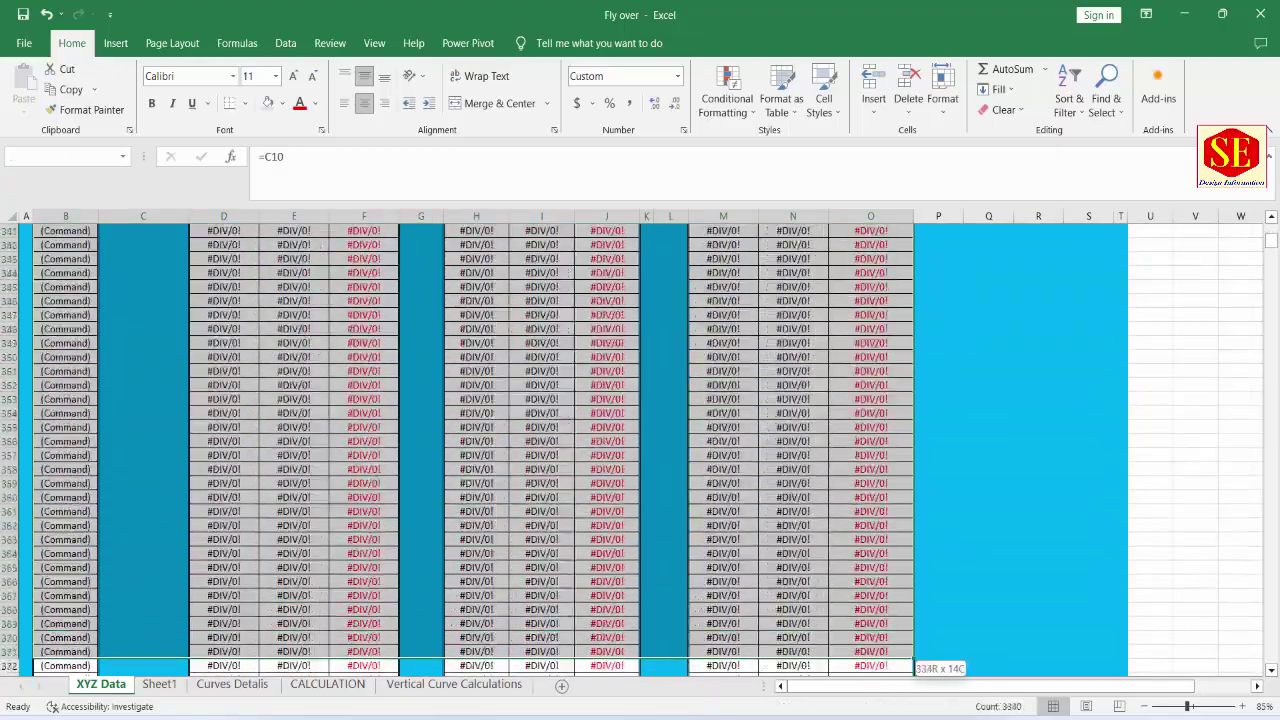
pyautogui.moveTo(880, 667); pyautogui.dragTo(850, 154)
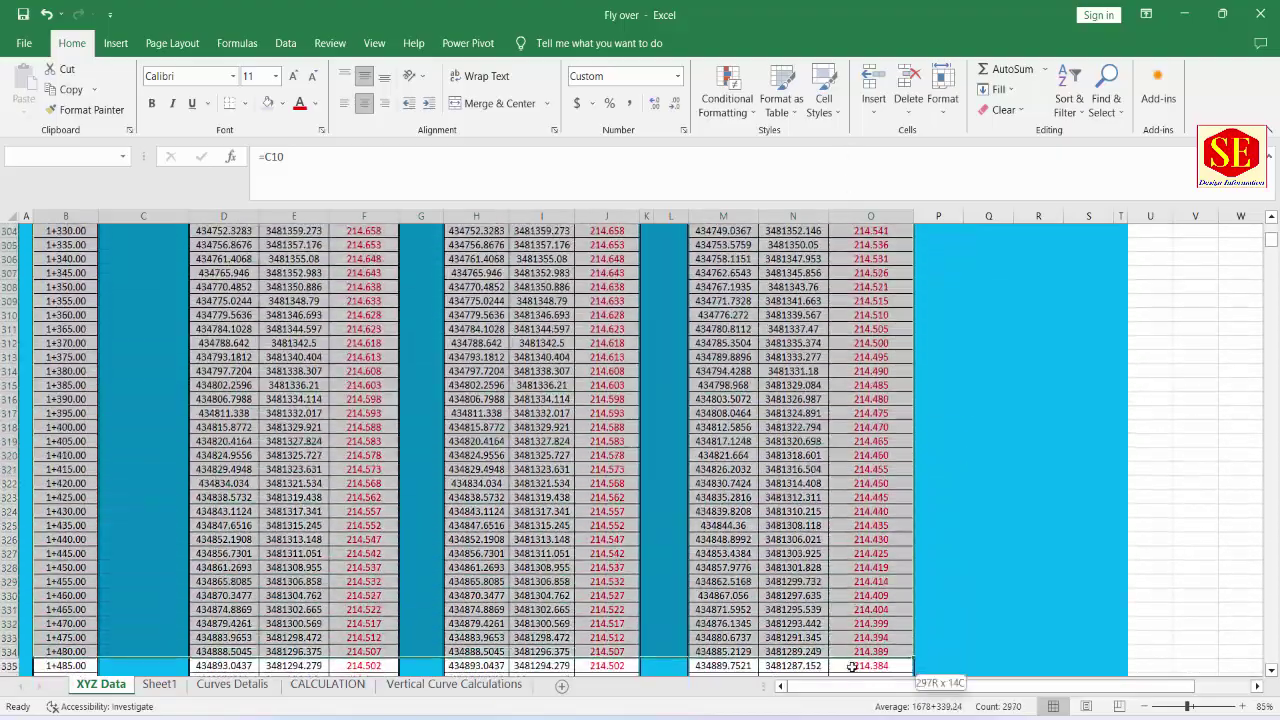
pyautogui.moveTo(850, 154)
pyautogui.mouseDown()
pyautogui.moveTo(853, 700)
pyautogui.moveTo(857, 513)
pyautogui.mouseUp()
pyautogui.scroll(4, 608, 485)
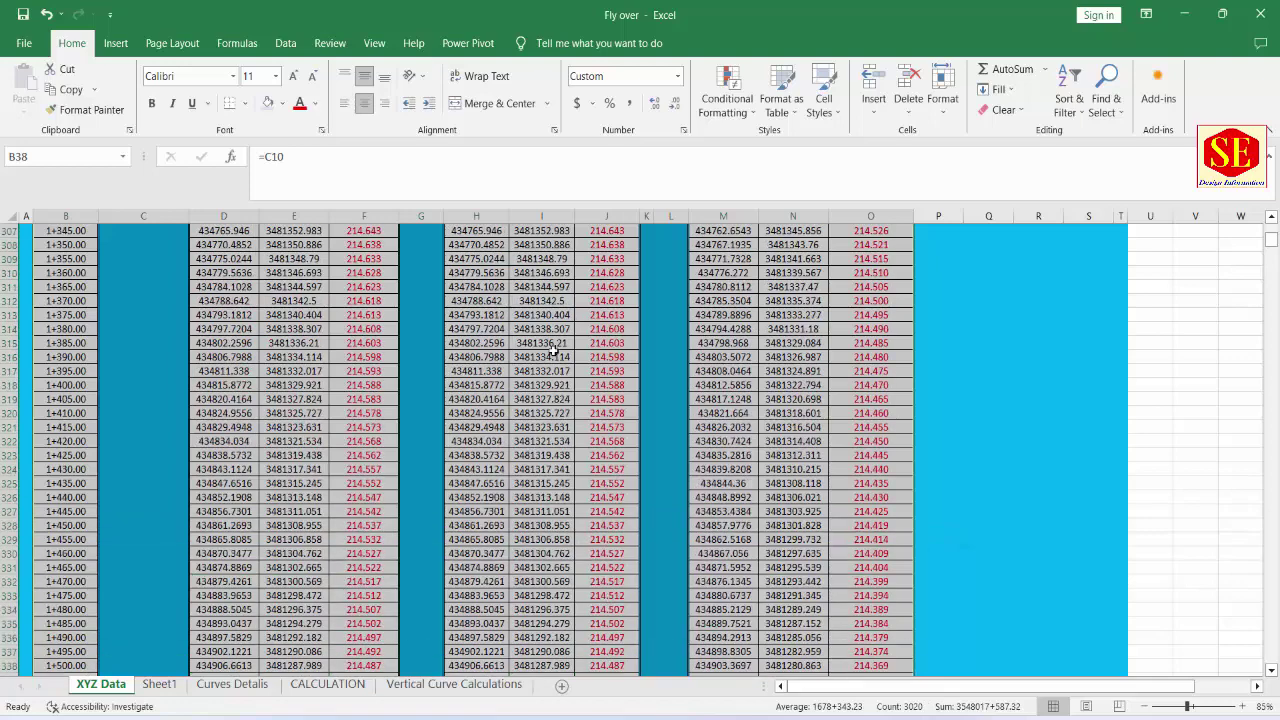
pyautogui.rightClick(553, 347)
pyautogui.click(589, 346)
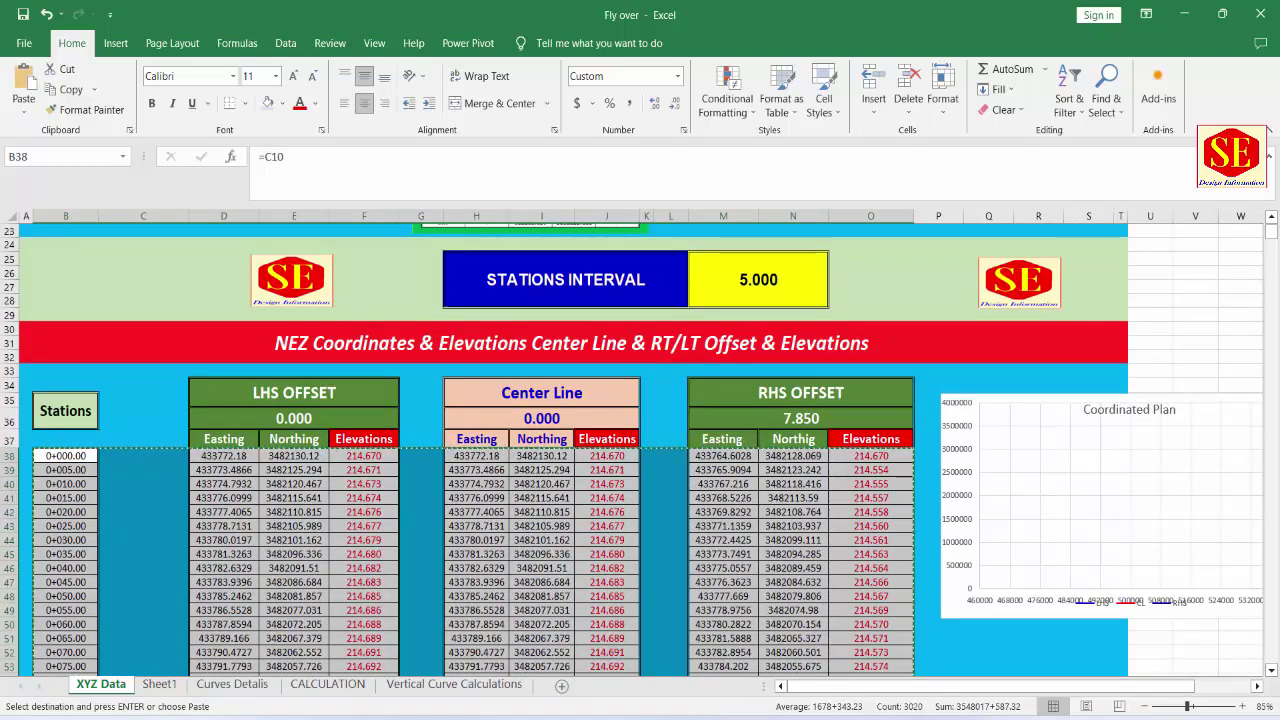
pyautogui.hotkey('ctrl', 'Tab')
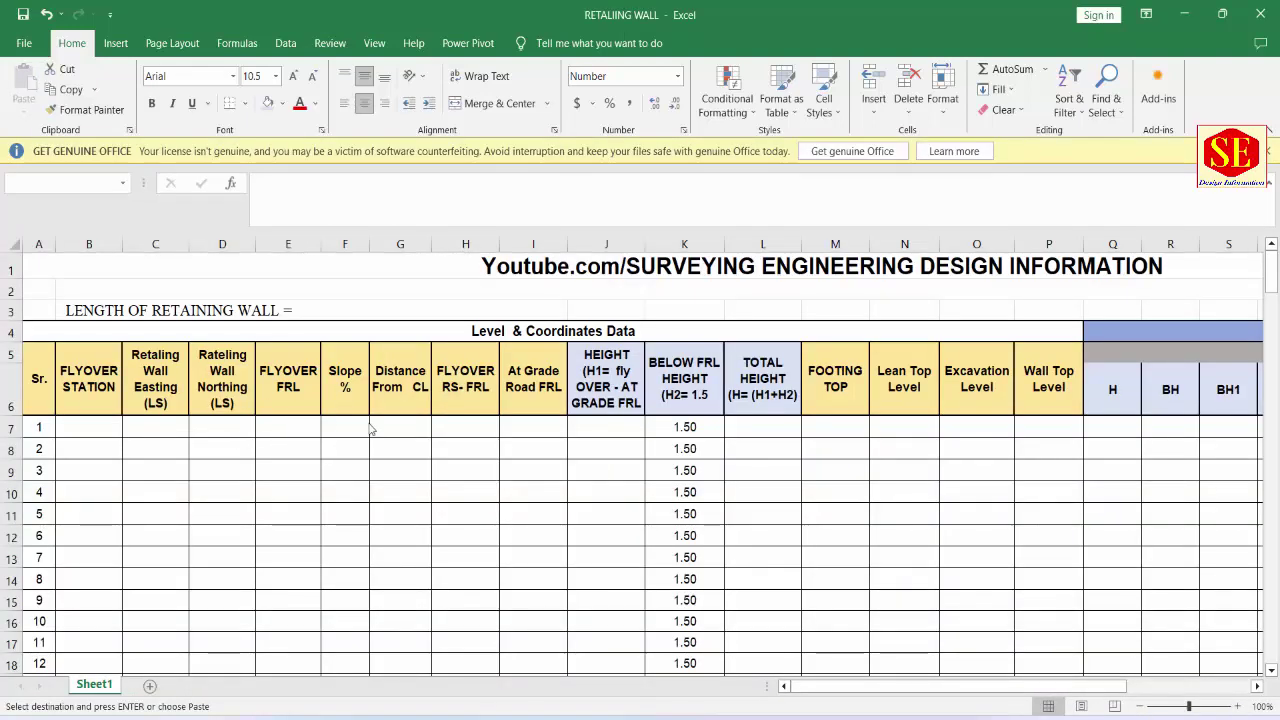
# Step: Add Sheet2 and paste the copied Fly over data as values at A1
pyautogui.click(387, 486)
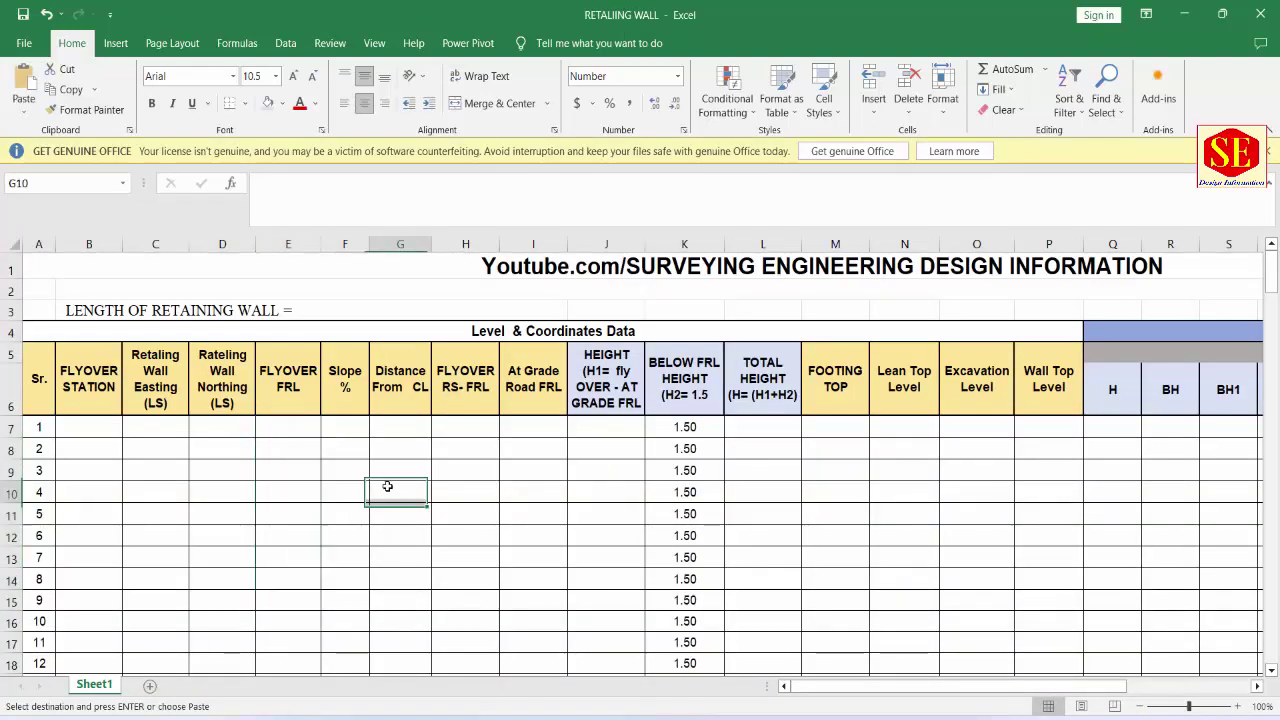
pyautogui.click(149, 687)
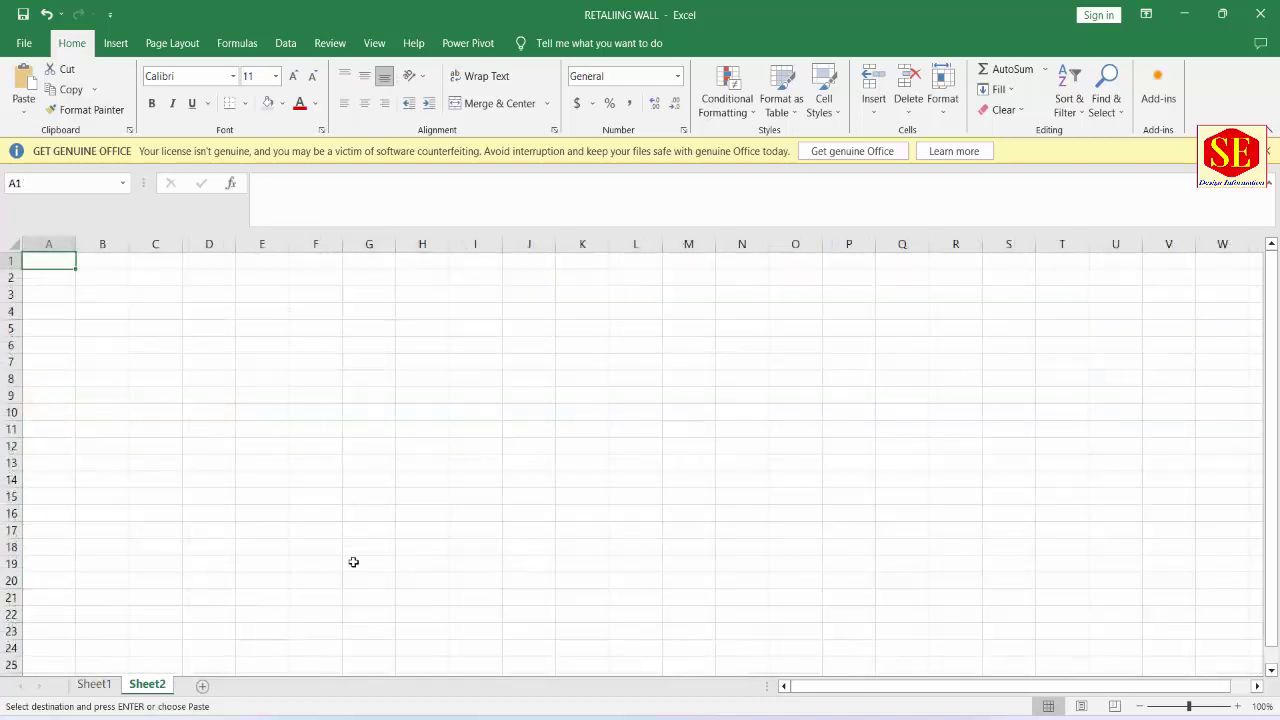
pyautogui.rightClick(54, 259)
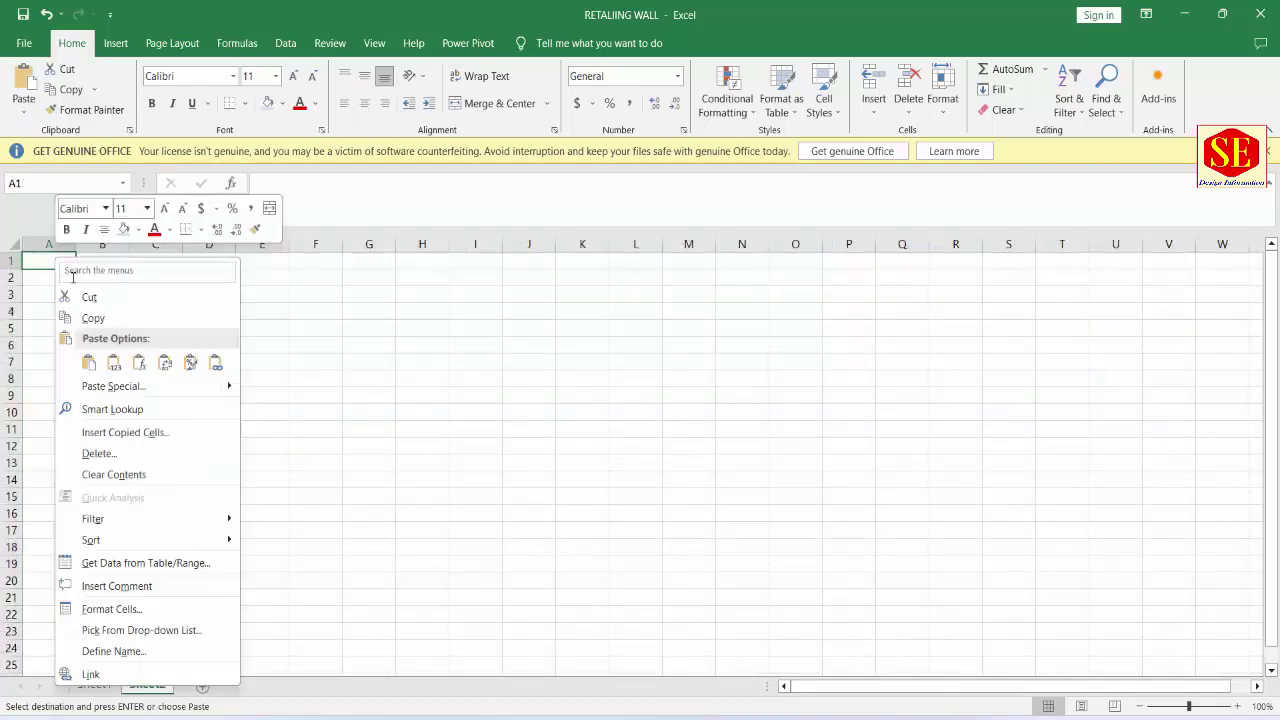
pyautogui.click(114, 364)
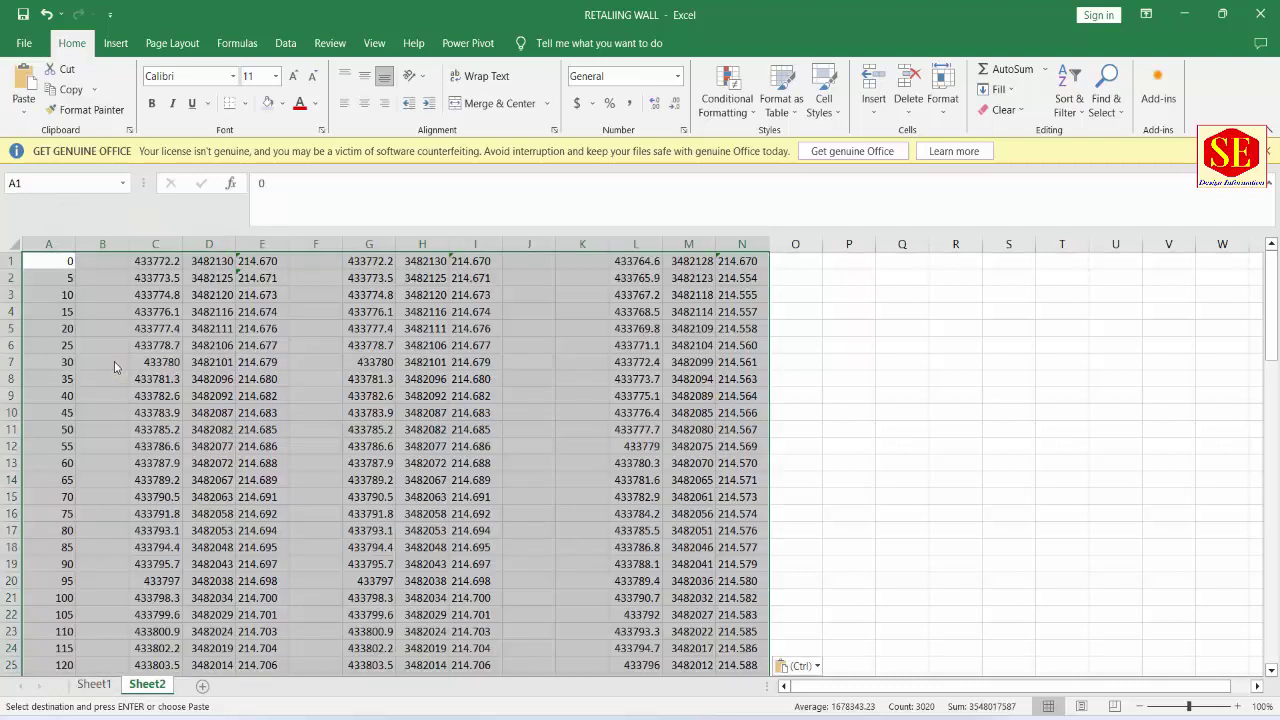
pyautogui.click(320, 383)
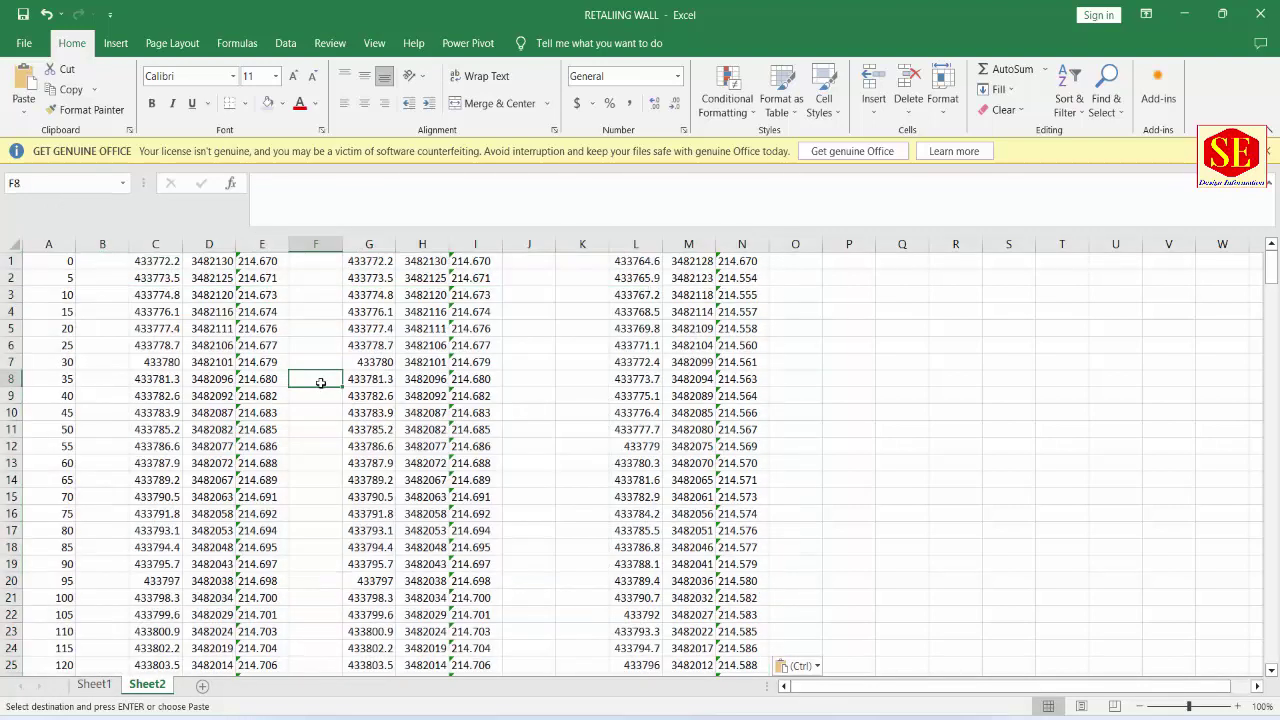
# Step: Delete columns C through E from the pasted data
pyautogui.click(163, 245)
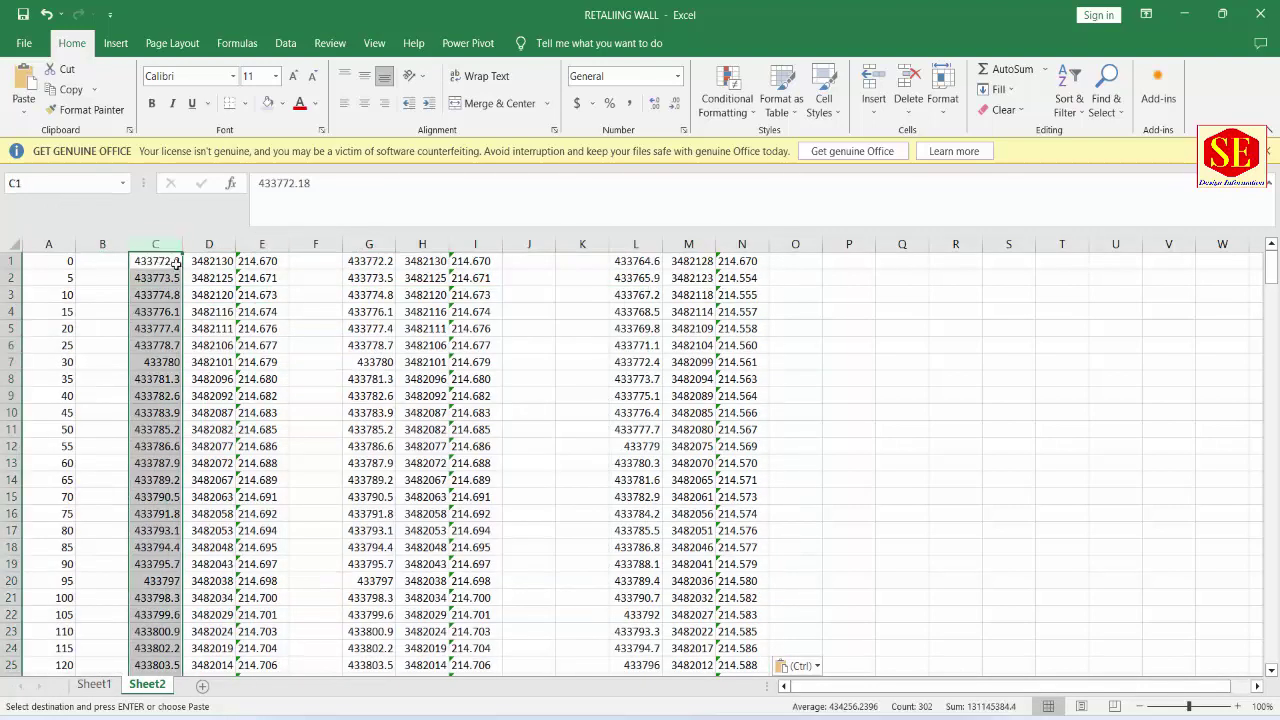
pyautogui.click(205, 245)
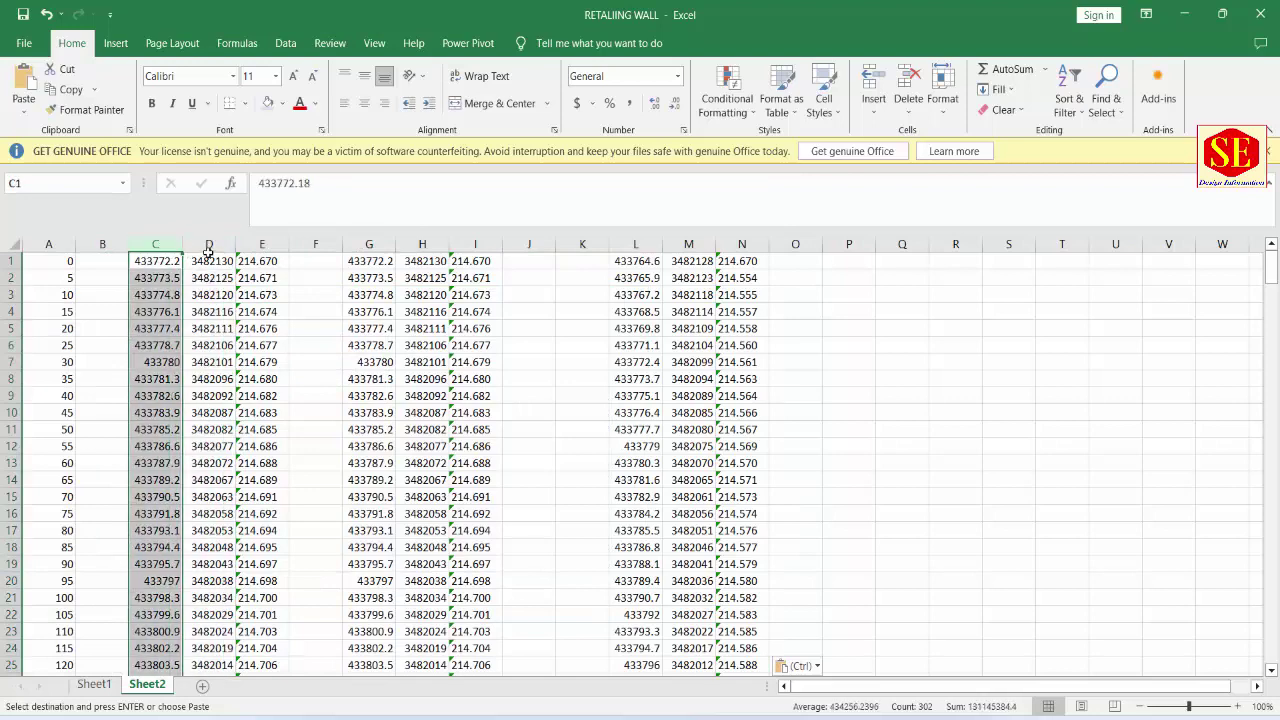
pyautogui.click(262, 245)
pyautogui.moveTo(155, 245); pyautogui.dragTo(262, 245)
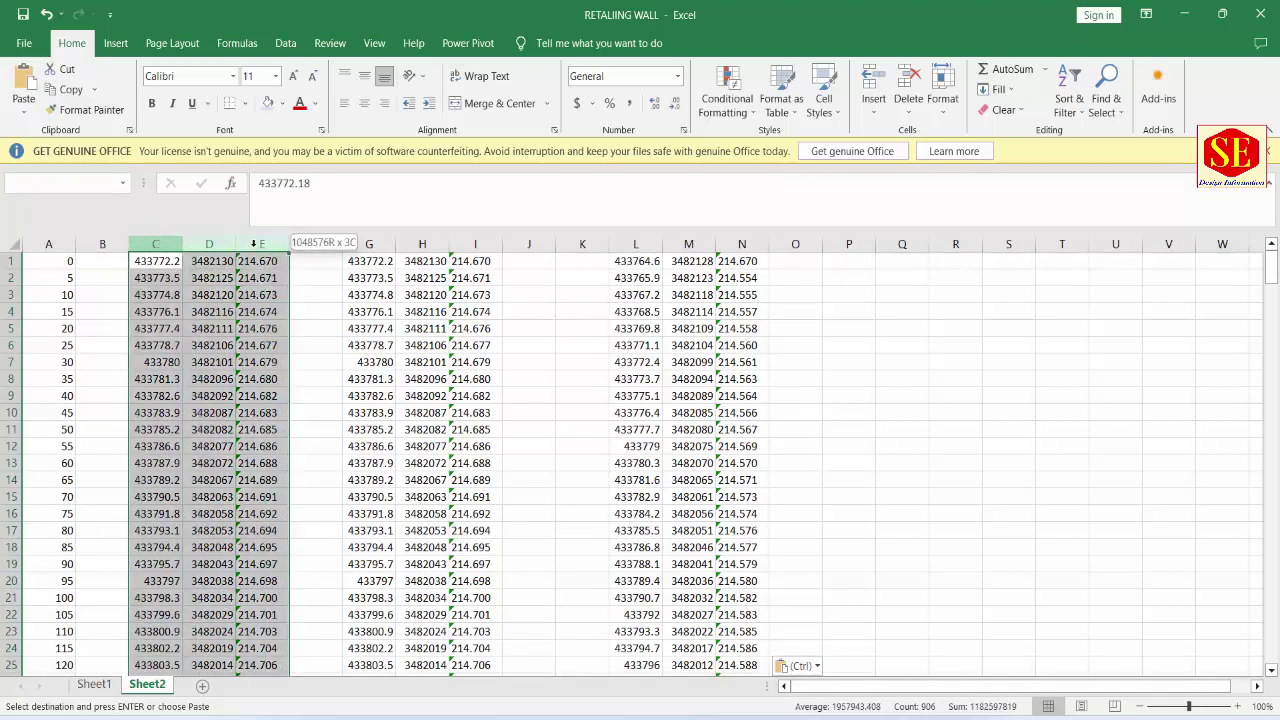
pyautogui.rightClick(256, 250)
pyautogui.click(296, 420)
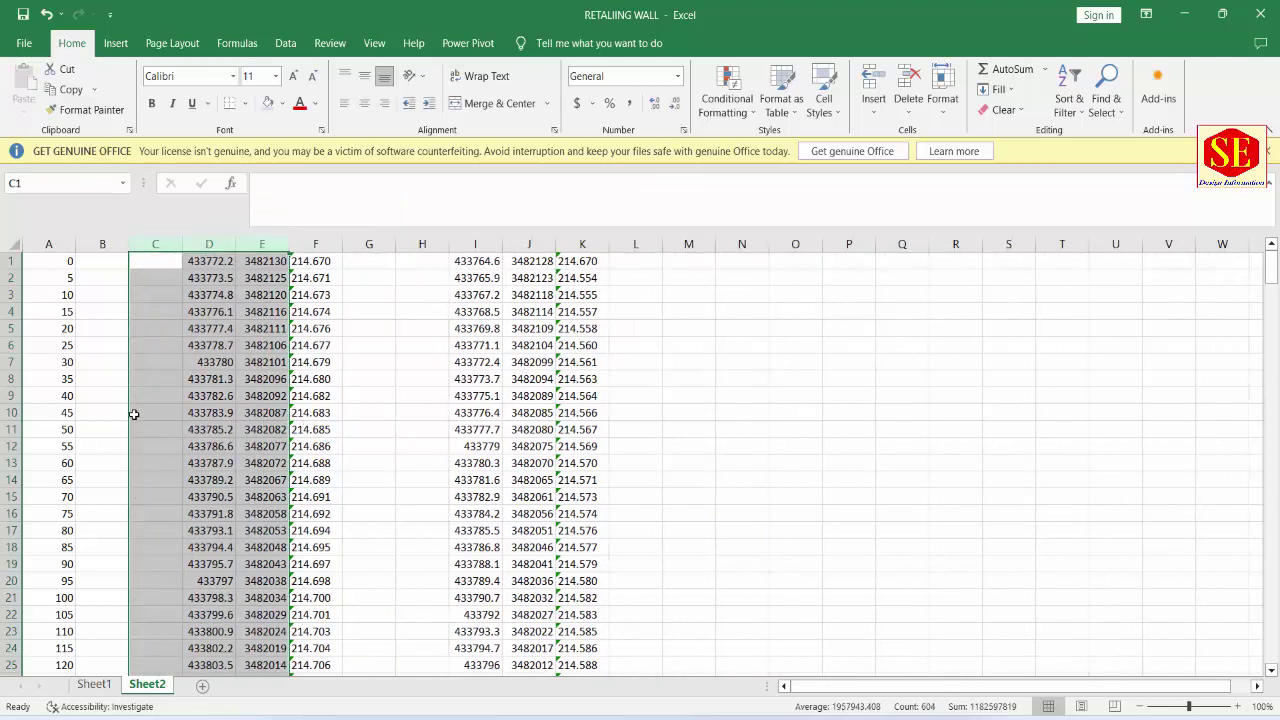
# Step: Insert four blank rows above the data
pyautogui.click(164, 245)
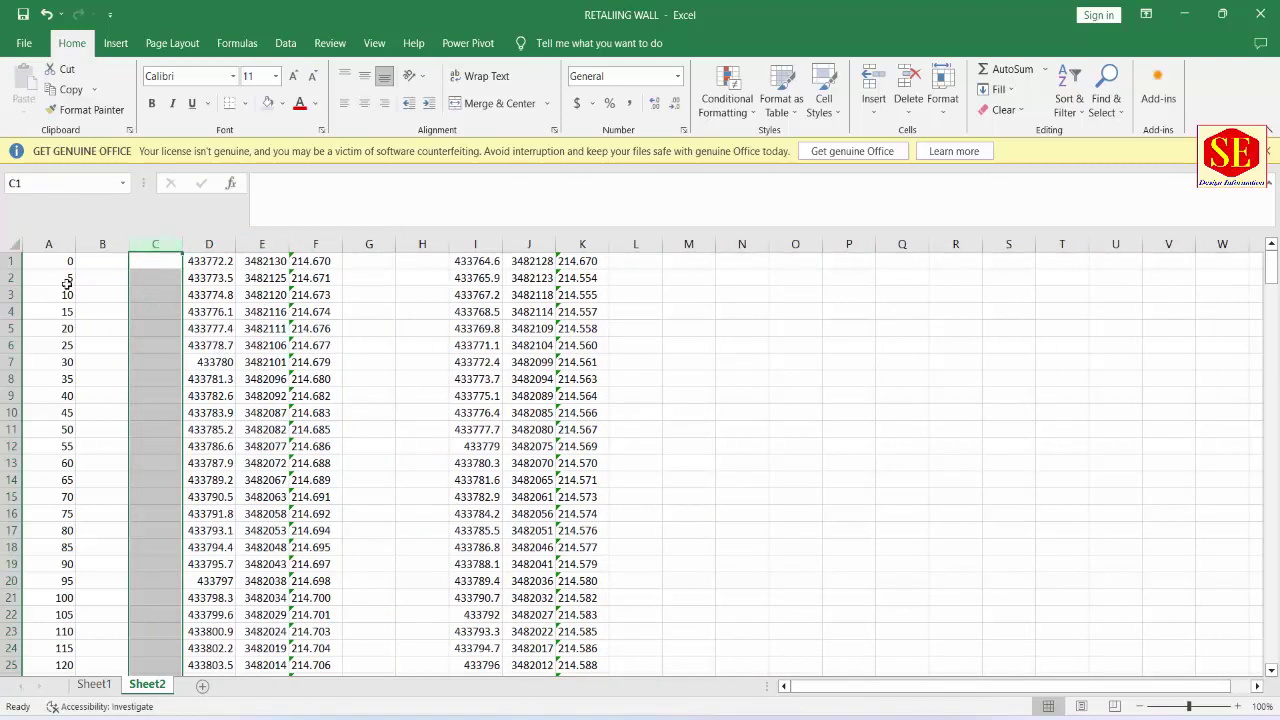
pyautogui.moveTo(5, 261); pyautogui.dragTo(8, 311)
pyautogui.rightClick(8, 311)
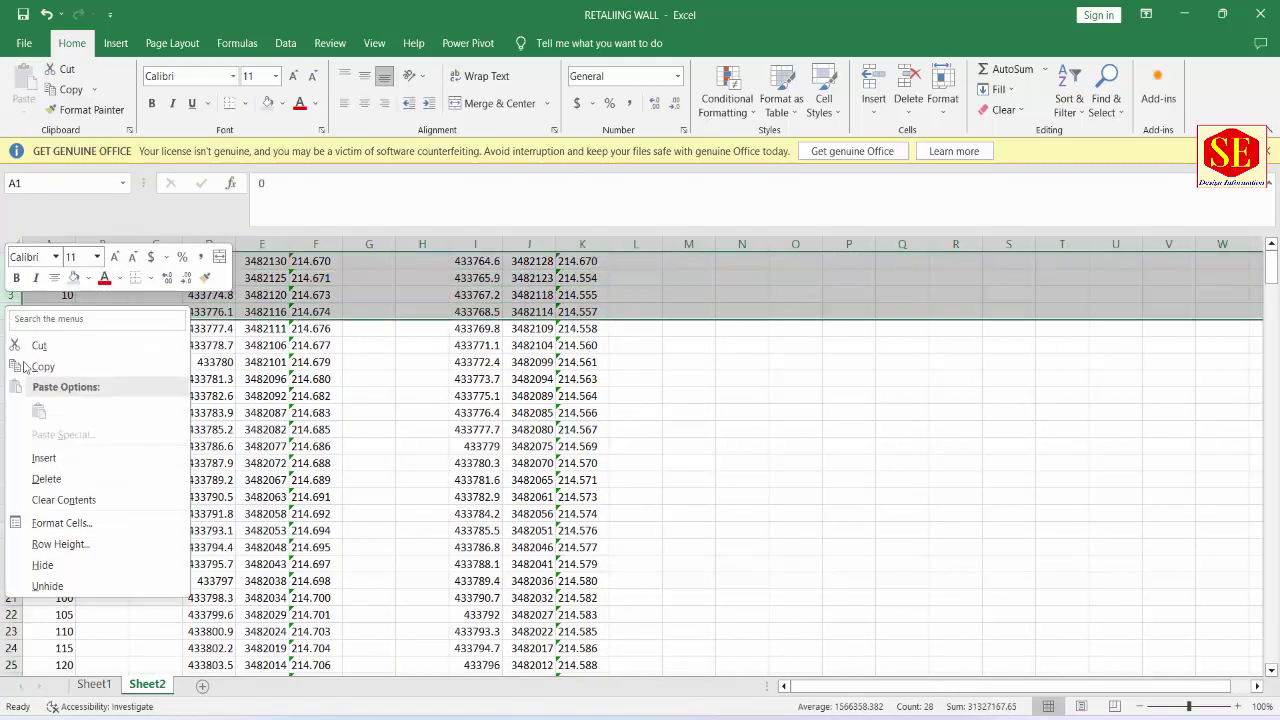
pyautogui.click(44, 460)
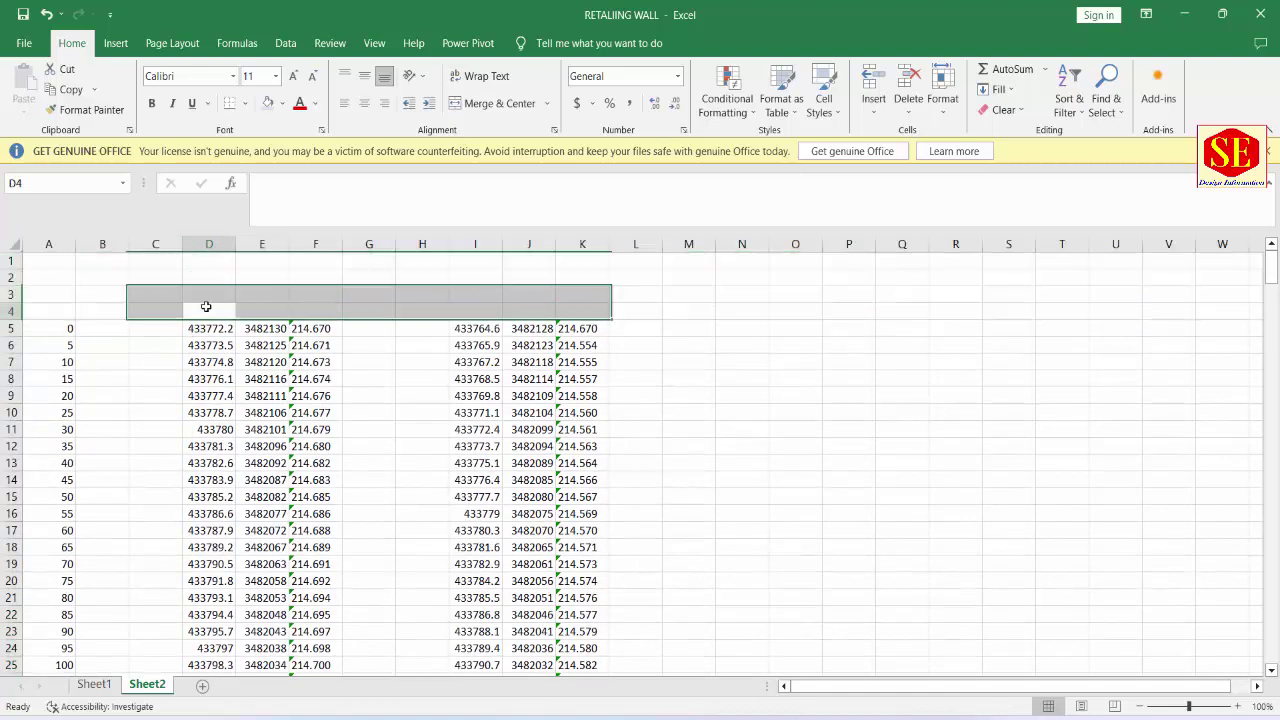
# Step: Type E, N, Z column headings in D4:F4 and again in I4:K4
pyautogui.click(219, 311)
pyautogui.write('E')
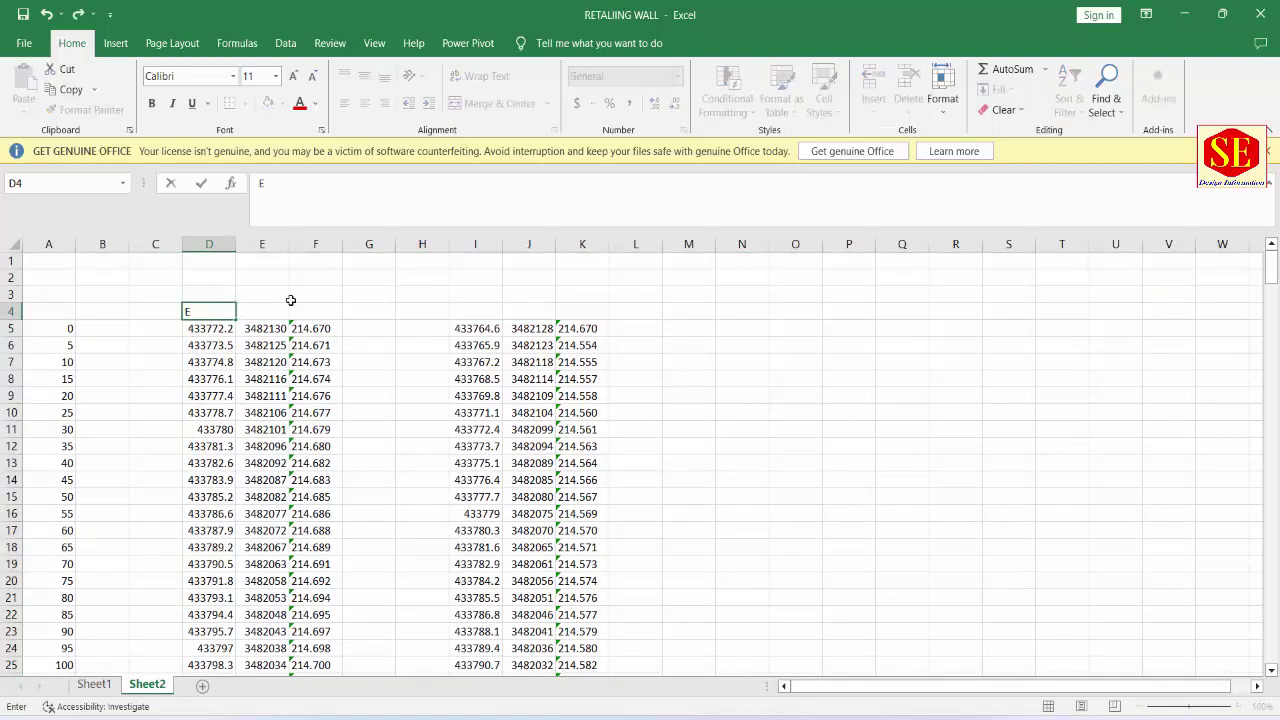
pyautogui.click(267, 316)
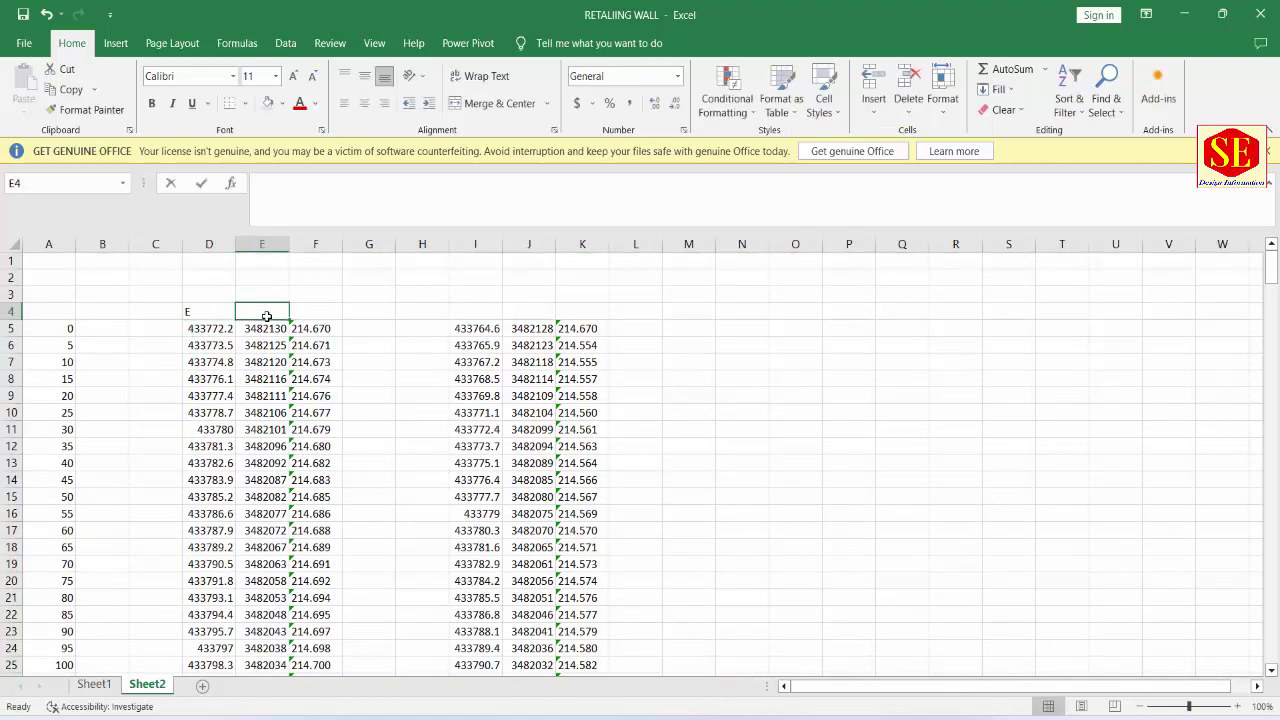
pyautogui.write('N')
pyautogui.click(332, 312)
pyautogui.write('Z')
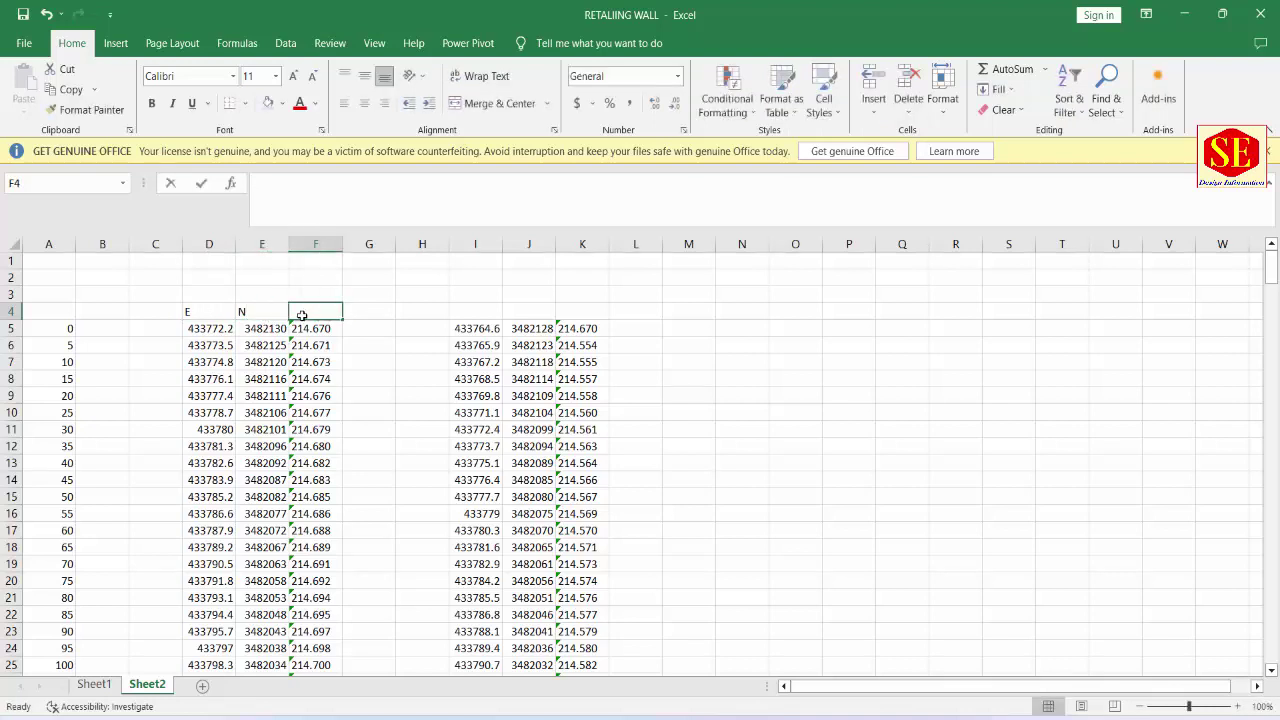
pyautogui.click(494, 313)
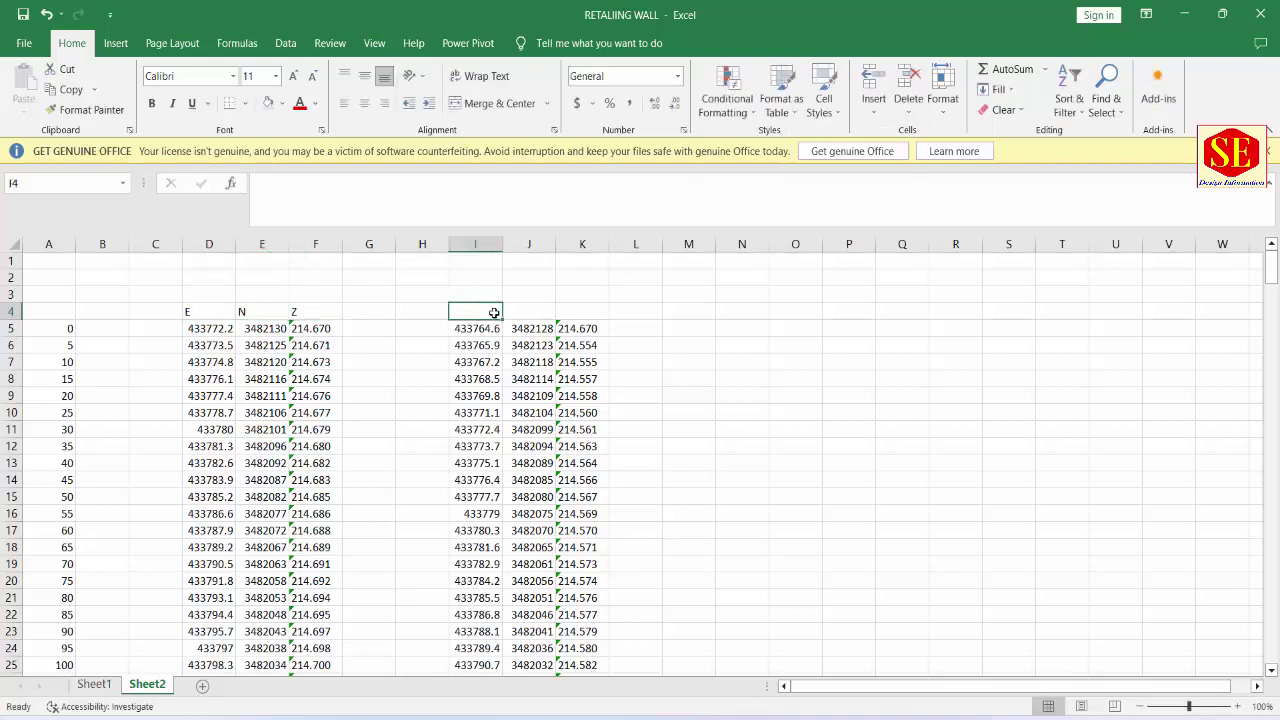
pyautogui.write('E')
pyautogui.click(549, 316)
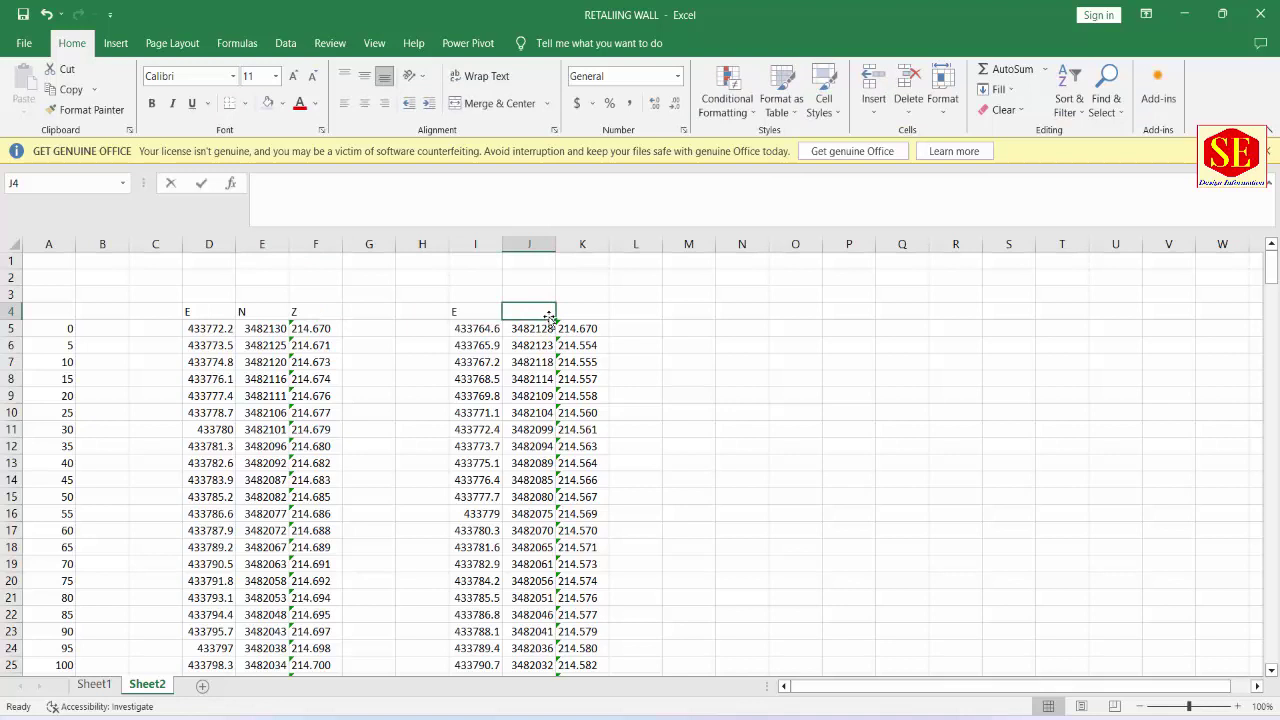
pyautogui.write('N')
pyautogui.click(572, 312)
pyautogui.write('Z')
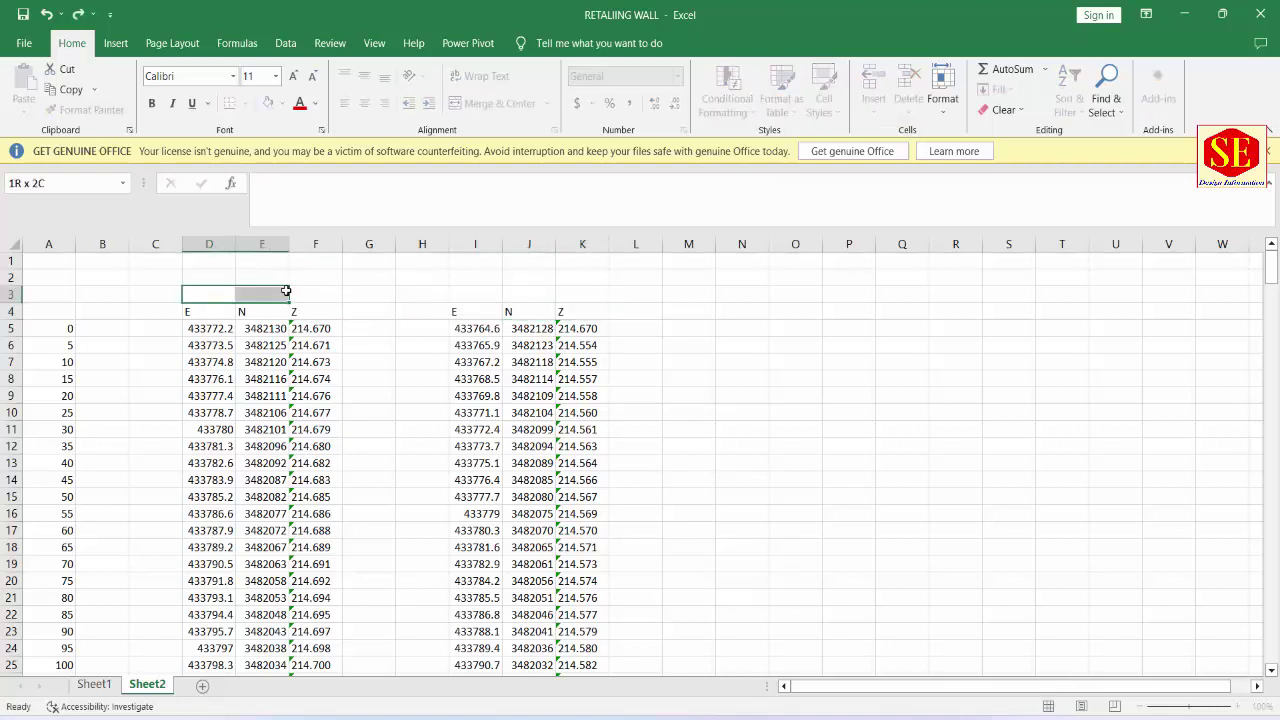
# Step: Merge and centre D3:F3 titled 'CL' and I3:K3 titled 'RHS'
pyautogui.moveTo(237, 291); pyautogui.dragTo(322, 293)
pyautogui.click(485, 103)
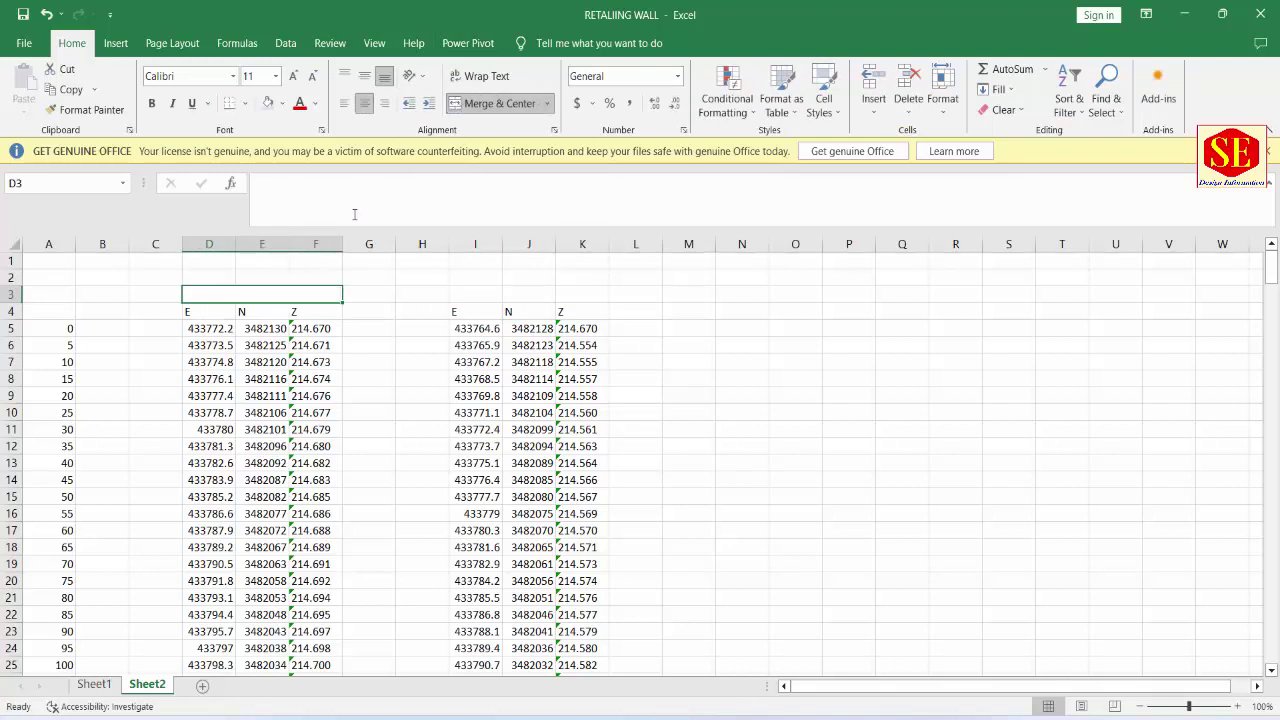
pyautogui.write('CL')
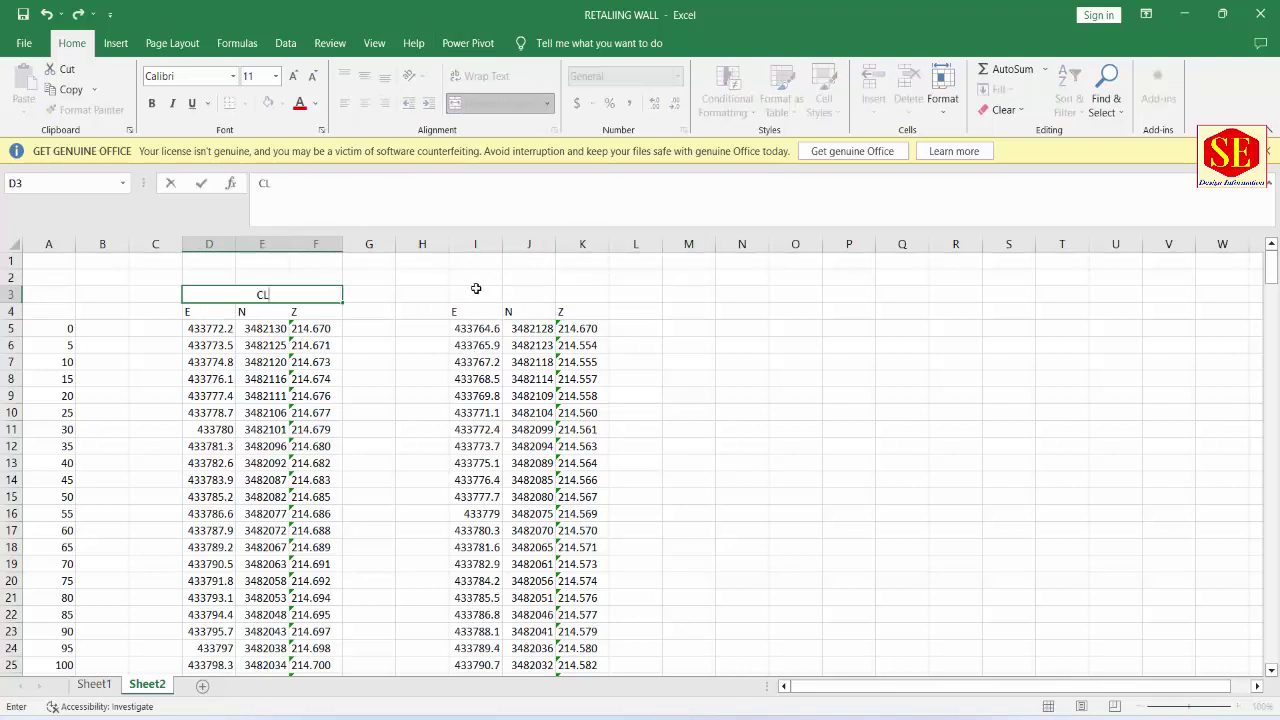
pyautogui.moveTo(475, 291); pyautogui.dragTo(573, 293)
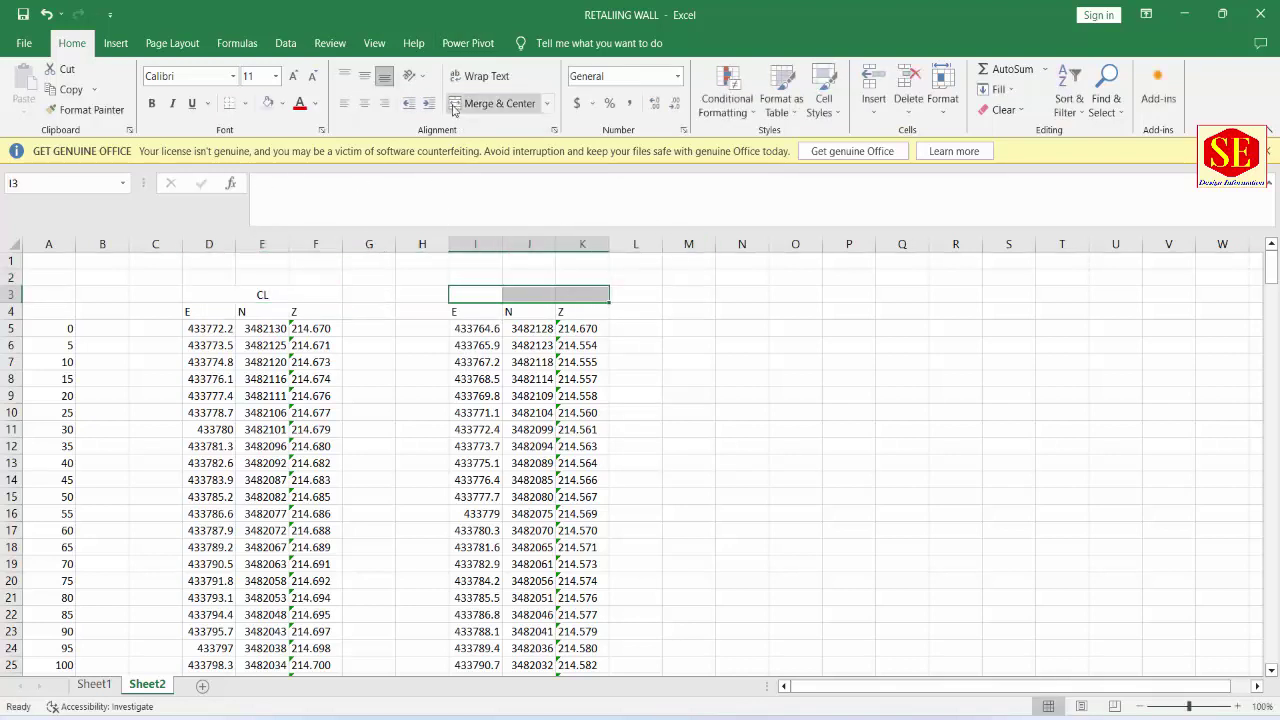
pyautogui.click(455, 105)
pyautogui.write('R')
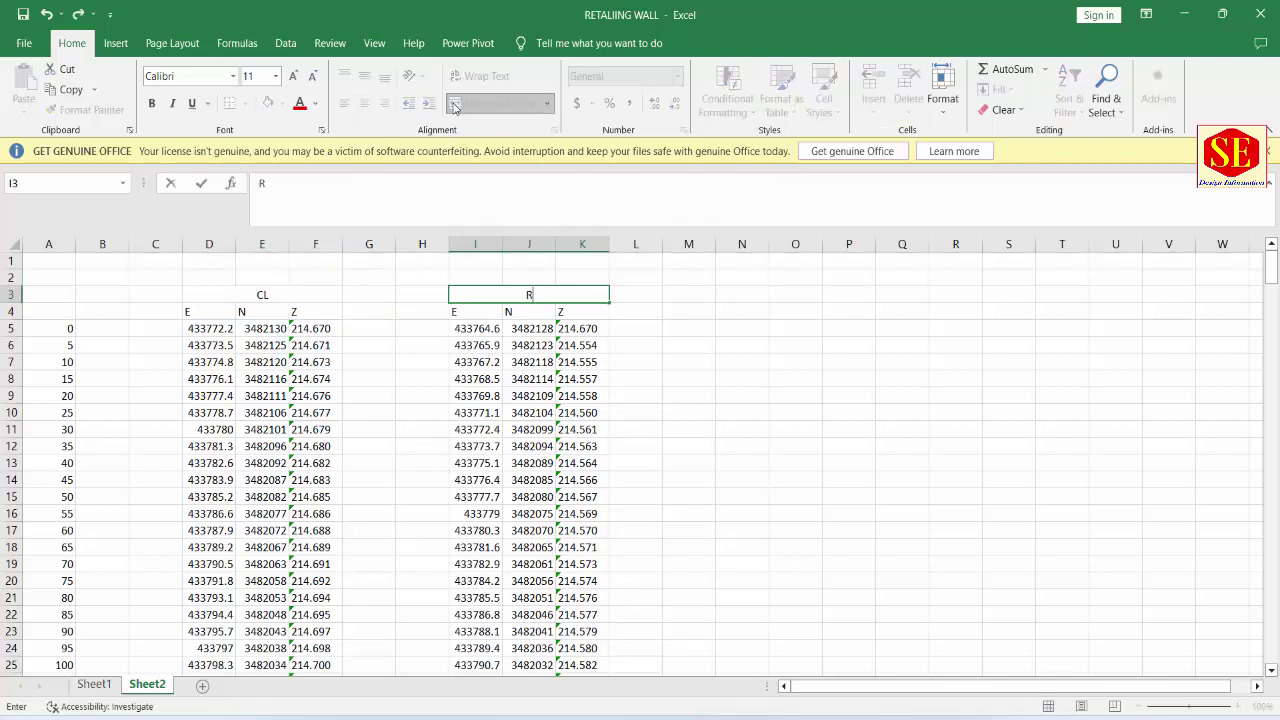
pyautogui.write('GHS')
pyautogui.click(585, 350)
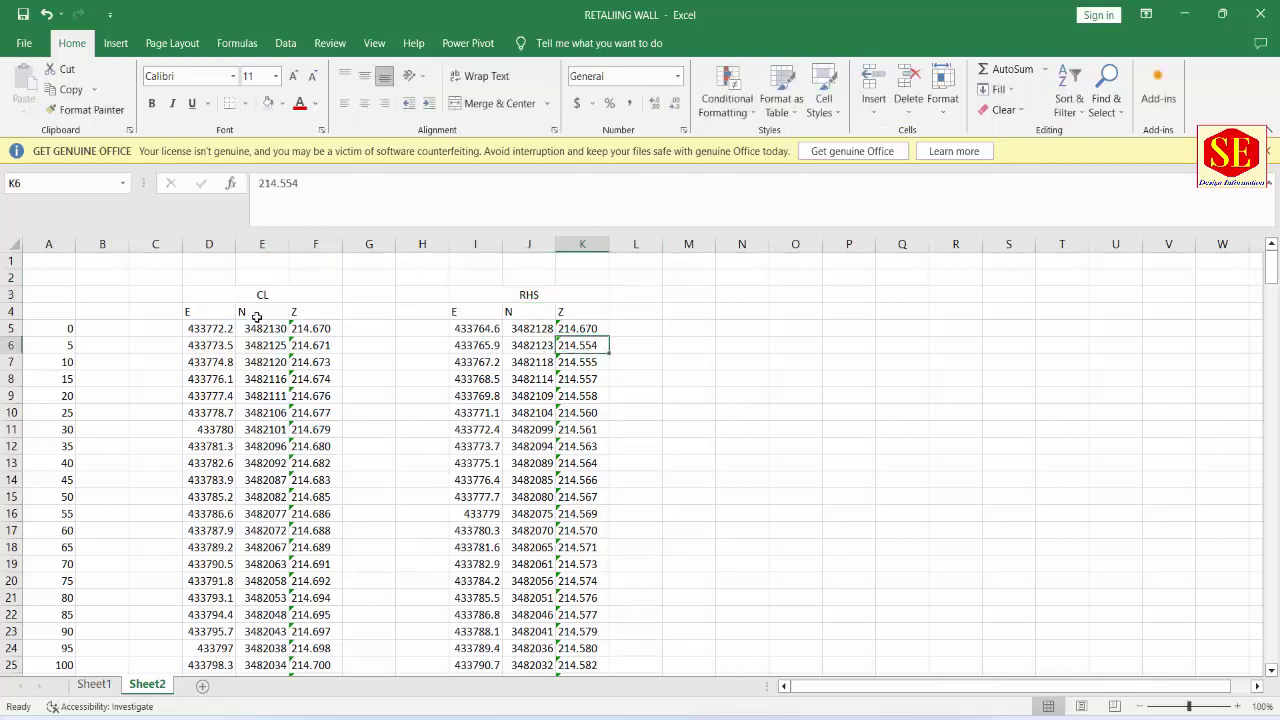
# Step: Delete the empty columns B and C on Sheet2
pyautogui.click(92, 686)
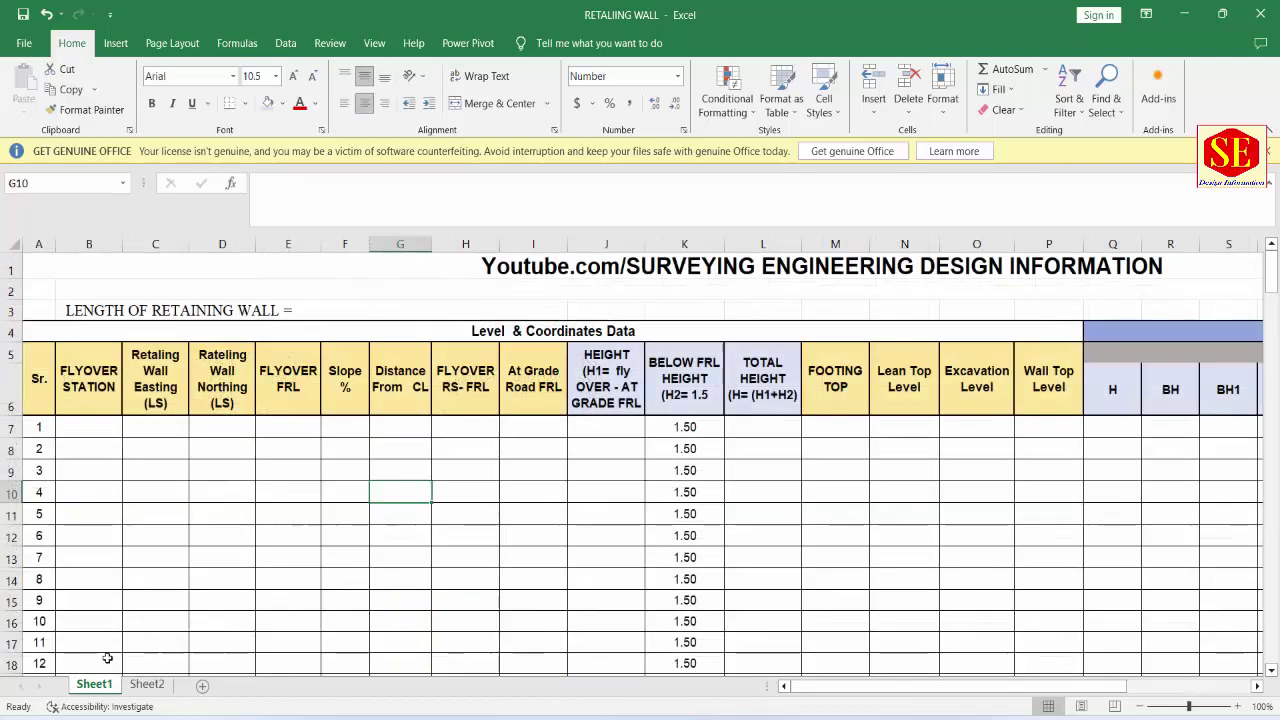
pyautogui.click(147, 685)
pyautogui.click(156, 244)
pyautogui.moveTo(158, 248); pyautogui.dragTo(104, 248)
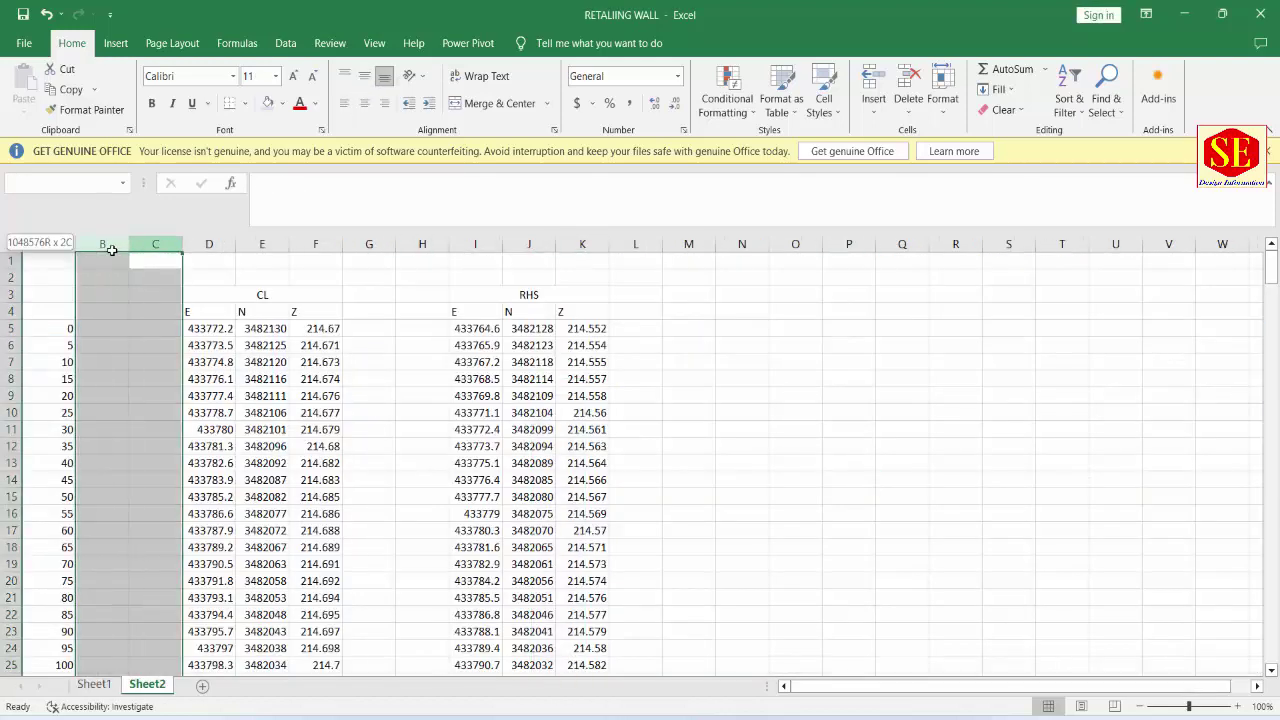
pyautogui.rightClick(110, 250)
pyautogui.click(140, 423)
# Step: Review the Sheet1 retaining wall table headings up to FLYOVER FRL (CL)
pyautogui.click(195, 412)
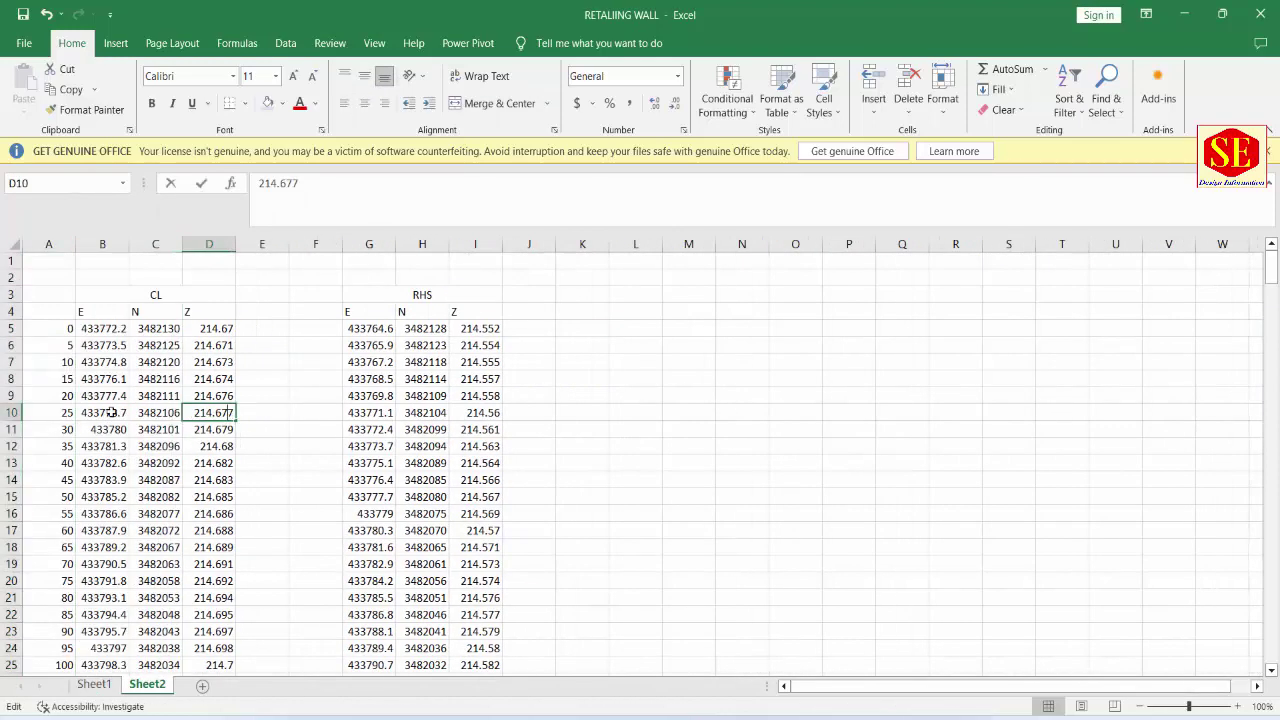
pyautogui.click(94, 685)
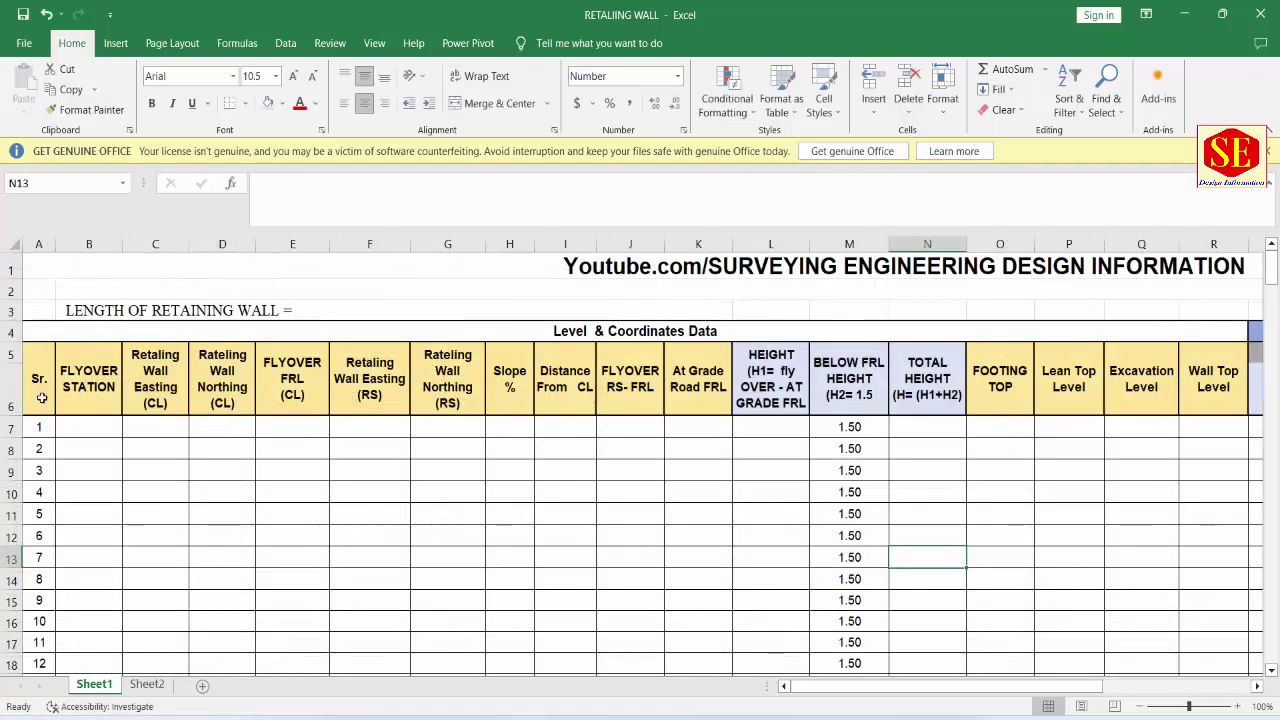
pyautogui.click(88, 380)
pyautogui.press('Right')
pyautogui.press('Right')
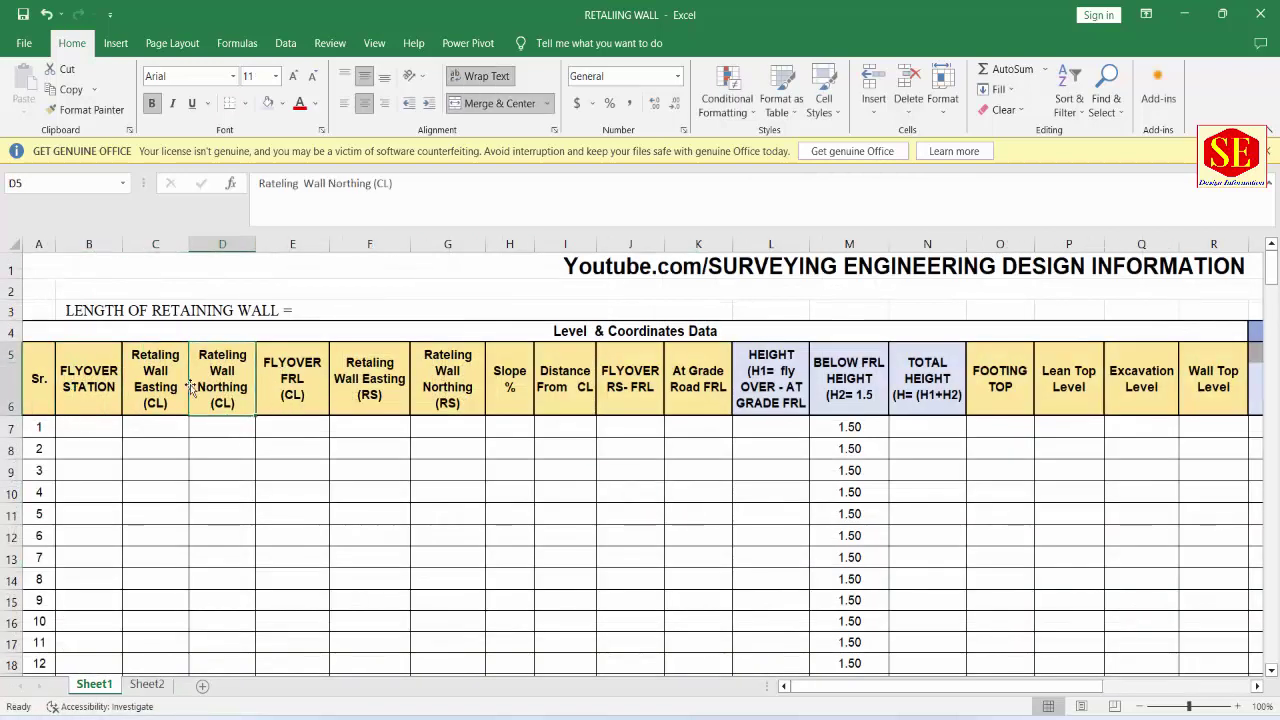
pyautogui.click(290, 388)
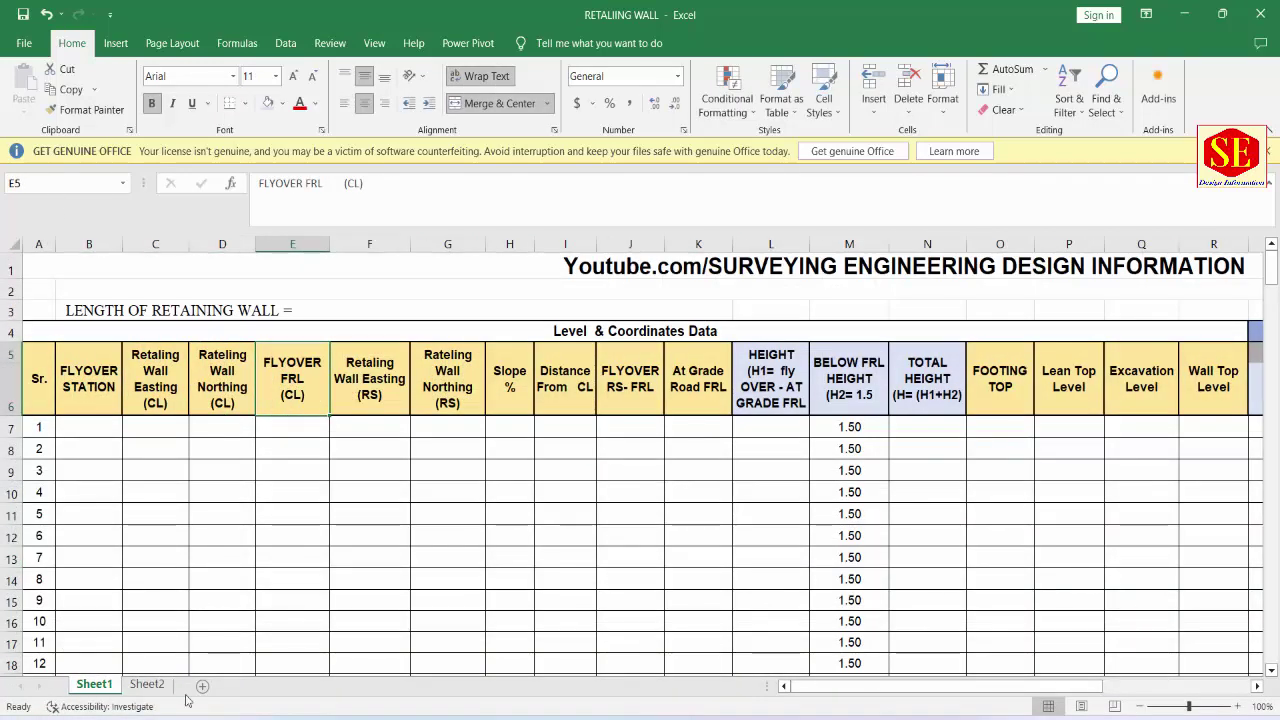
# Step: Copy the centreline data A5:D306 from Sheet2
pyautogui.click(147, 684)
pyautogui.moveTo(66, 328)
pyautogui.mouseDown()
pyautogui.moveTo(174, 713)
pyautogui.moveTo(185, 652)
pyautogui.moveTo(178, 676)
pyautogui.moveTo(193, 699)
pyautogui.mouseUp()
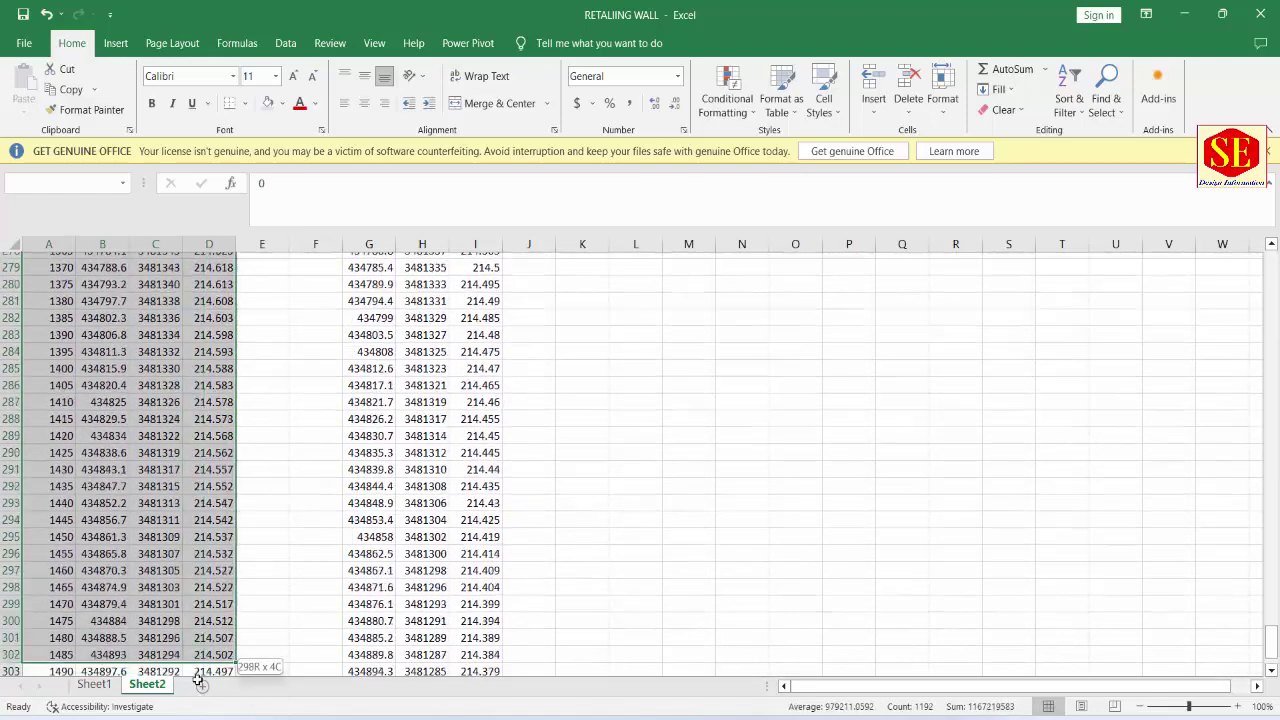
pyautogui.rightClick(190, 645)
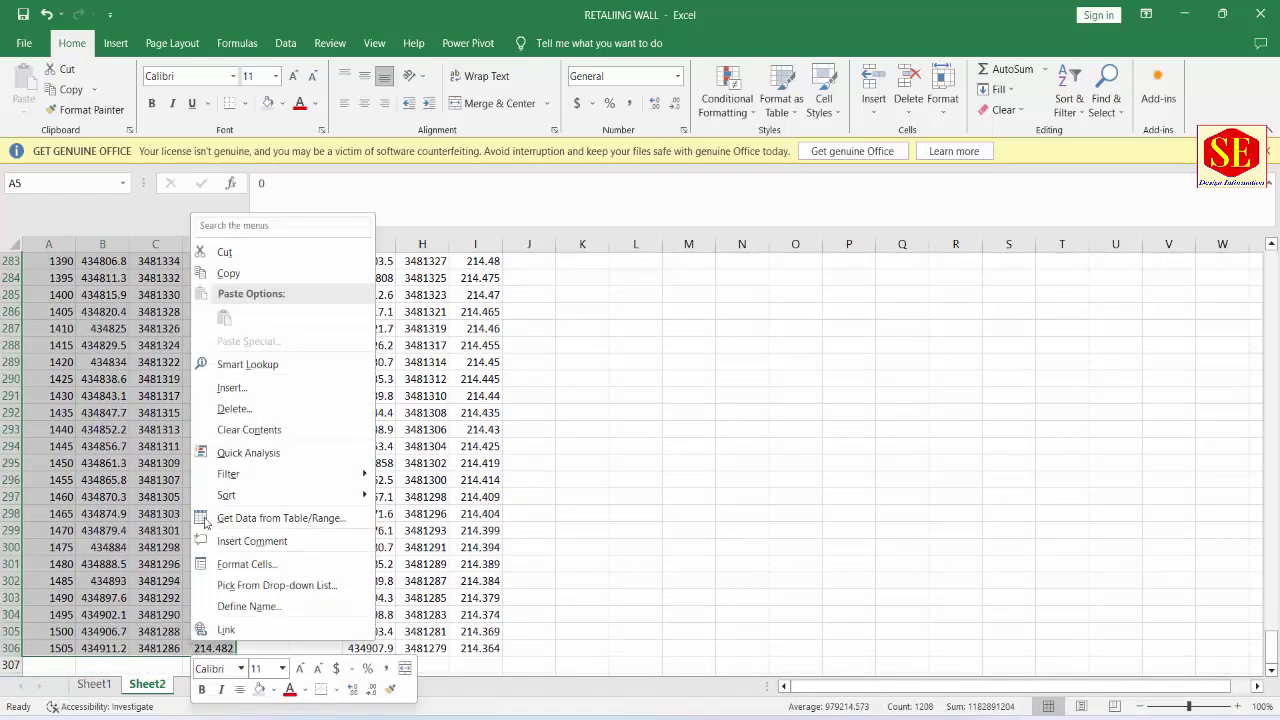
pyautogui.click(229, 273)
pyautogui.hotkey('ctrl', 'Home')
# Step: Paste the centreline data into Sheet1 starting at cell B7
pyautogui.click(94, 684)
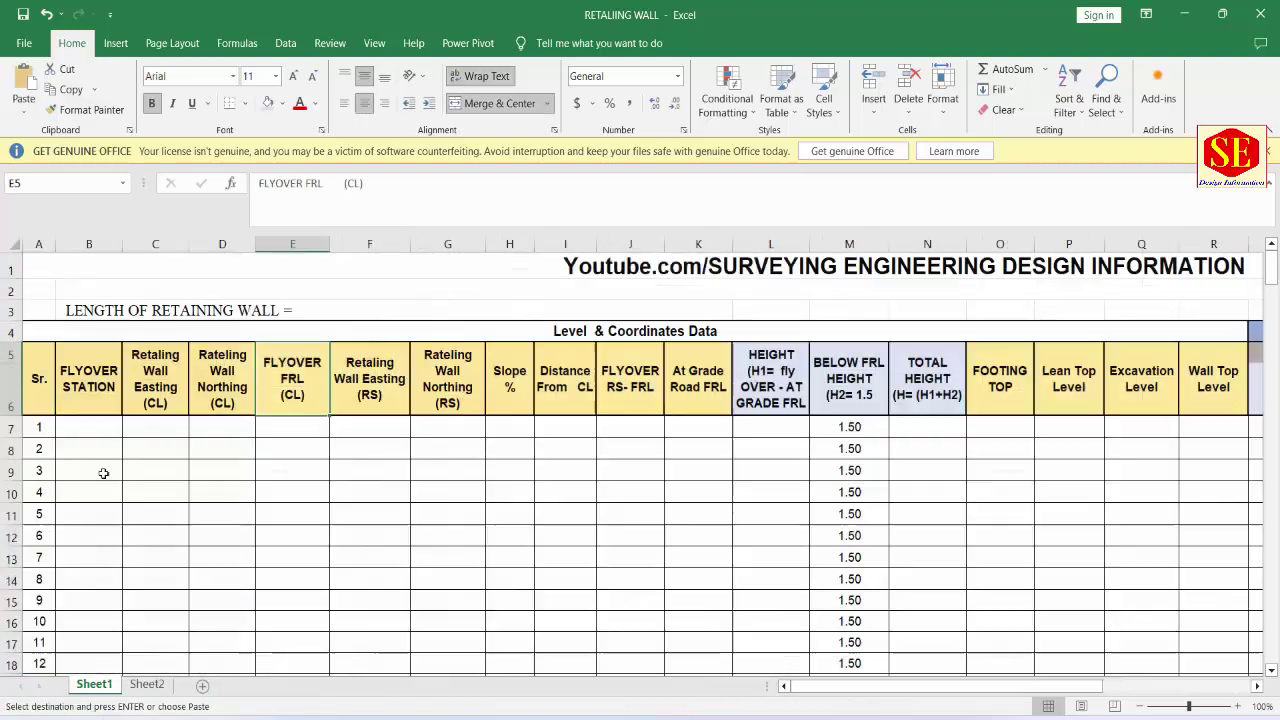
pyautogui.click(67, 423)
pyautogui.rightClick(67, 423)
pyautogui.click(110, 306)
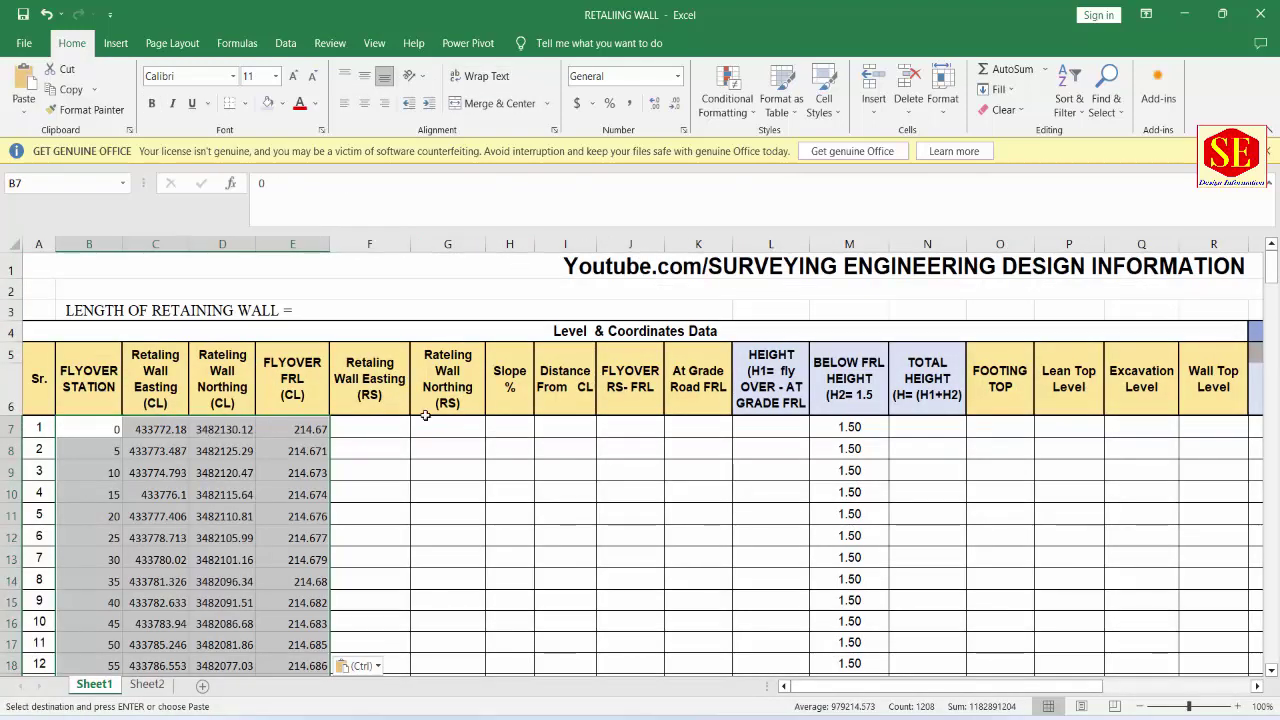
# Step: Check the pasted CL easting, northing and FRL values, starting at 214.67
pyautogui.scroll(-2, 211, 459)
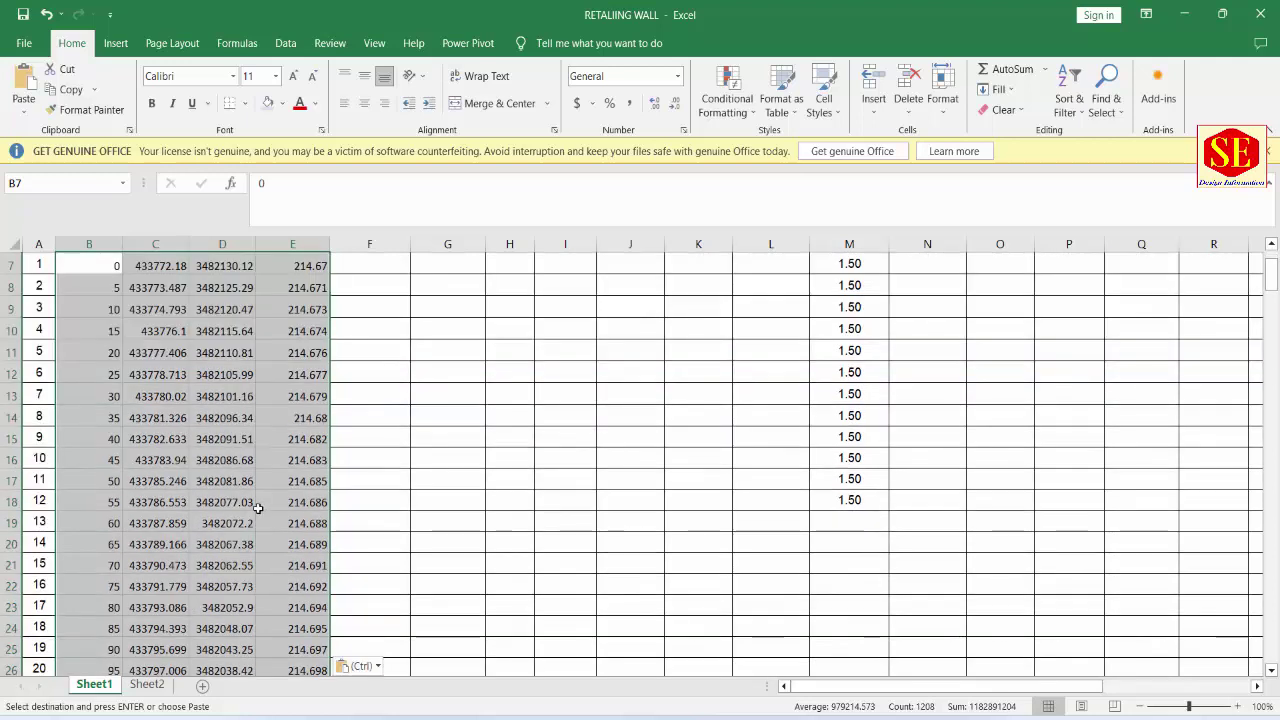
pyautogui.scroll(2, 186, 429)
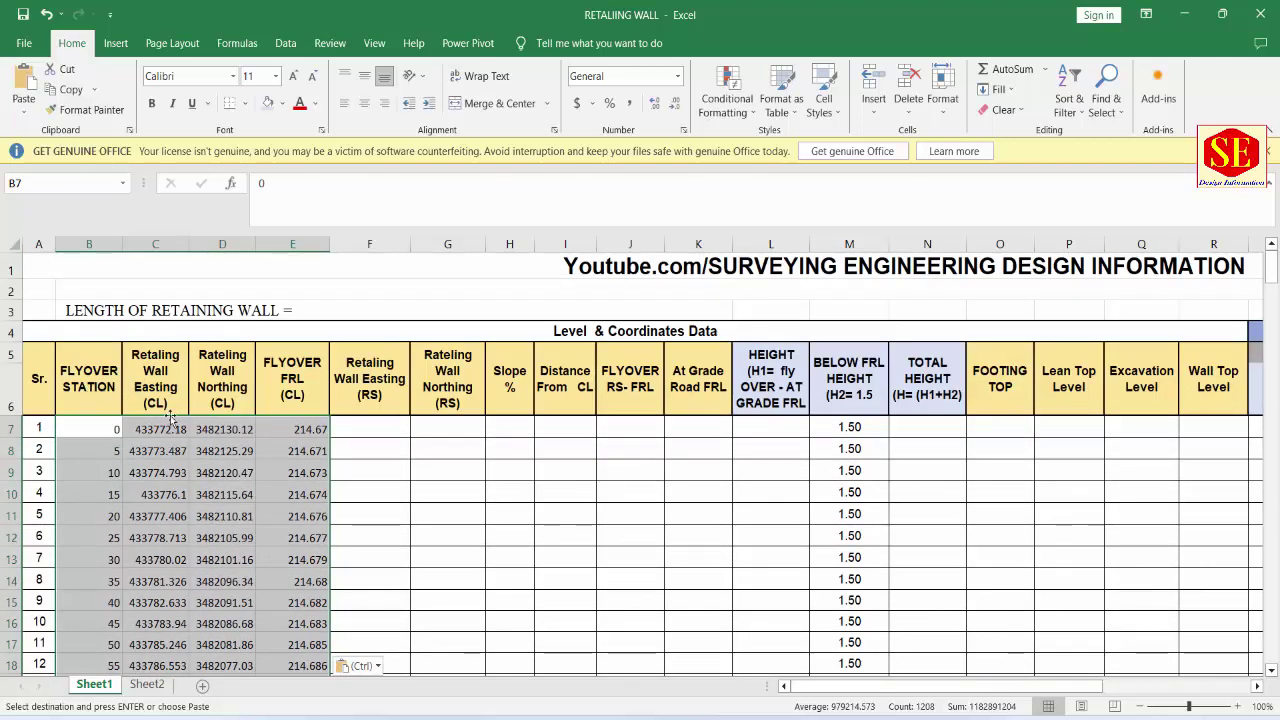
pyautogui.click(161, 393)
pyautogui.click(221, 395)
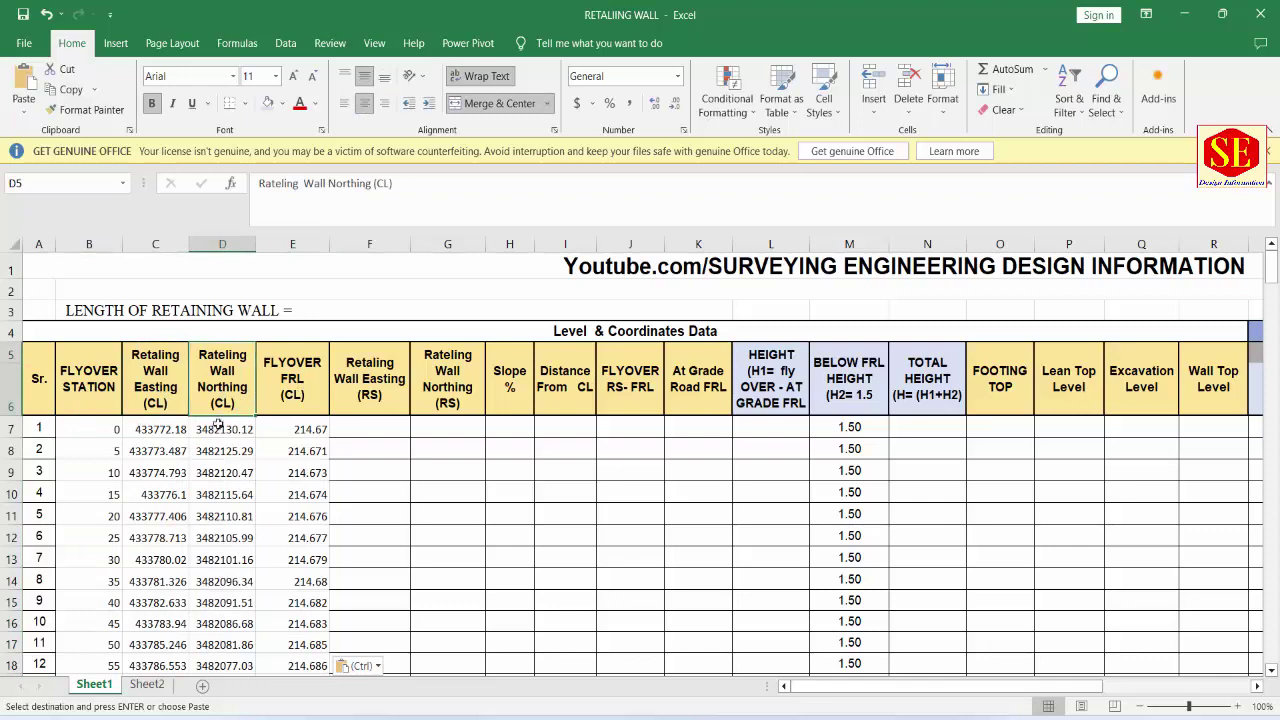
pyautogui.moveTo(297, 378); pyautogui.dragTo(298, 516)
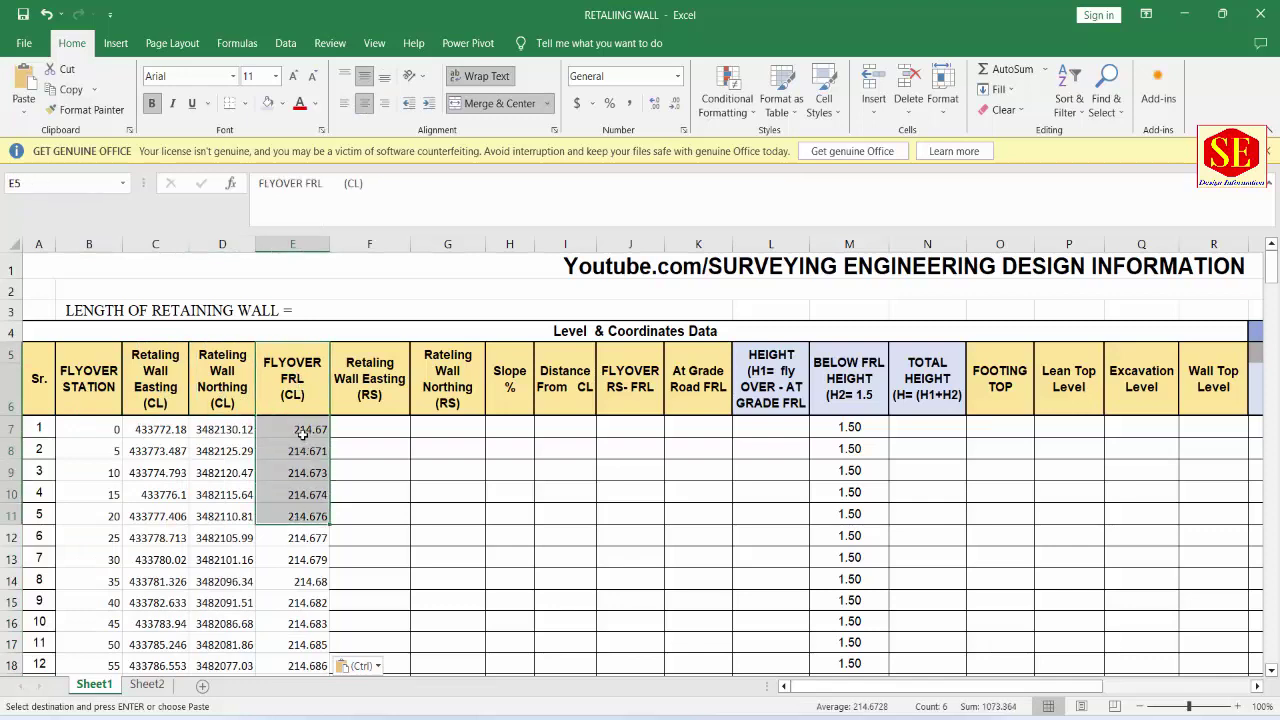
pyautogui.click(302, 433)
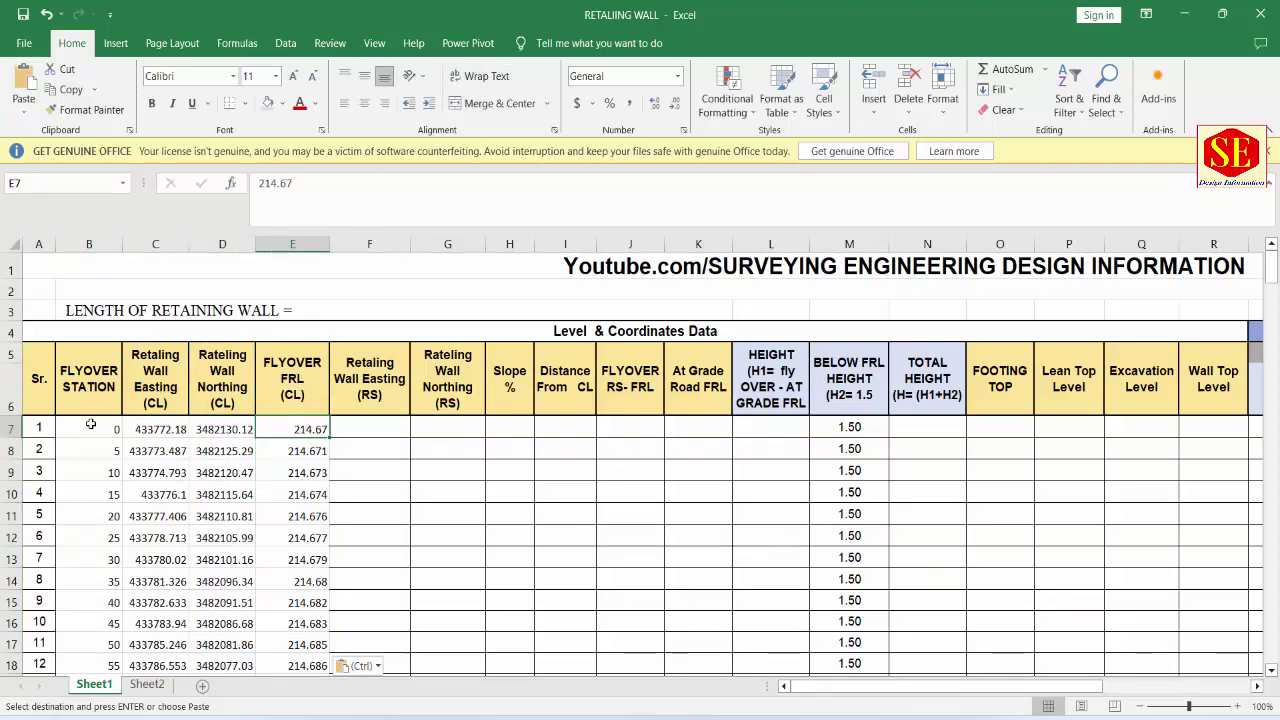
pyautogui.moveTo(90, 424); pyautogui.dragTo(97, 652)
# Step: Give the station values a custom 0+000.000 chainage number format
pyautogui.rightClick(97, 641)
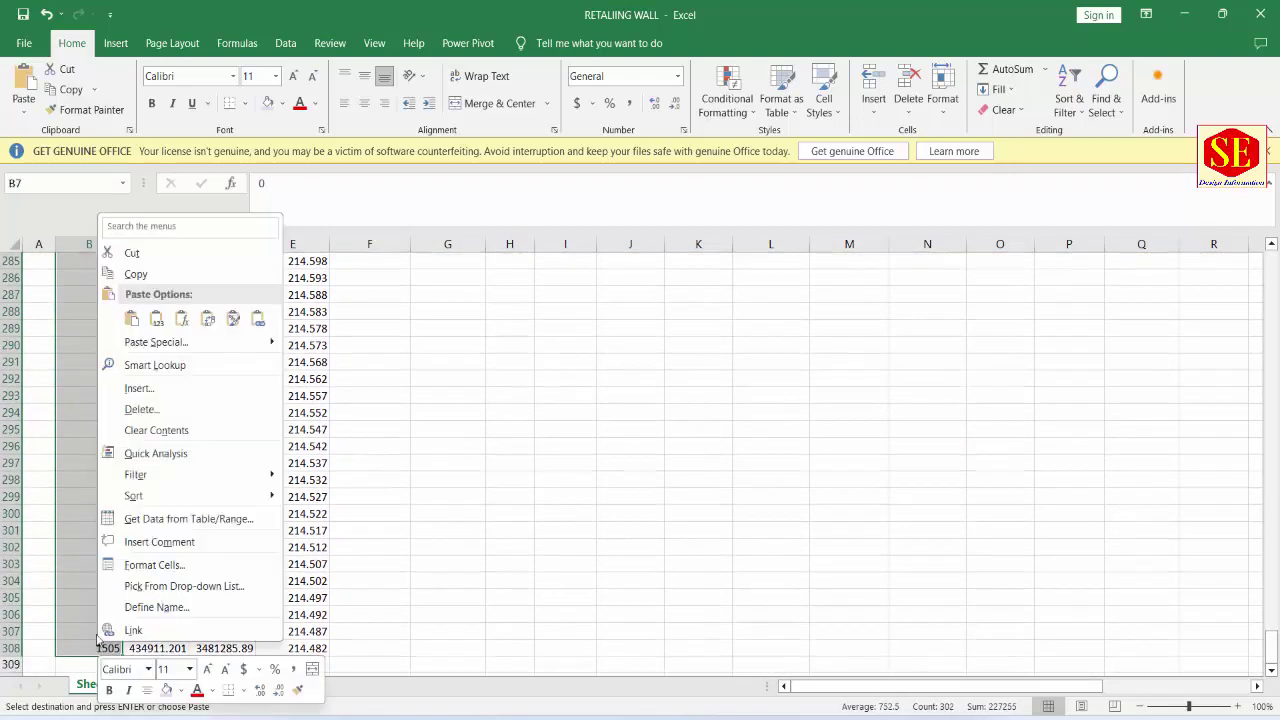
pyautogui.click(145, 563)
pyautogui.click(38, 484)
pyautogui.write('0')
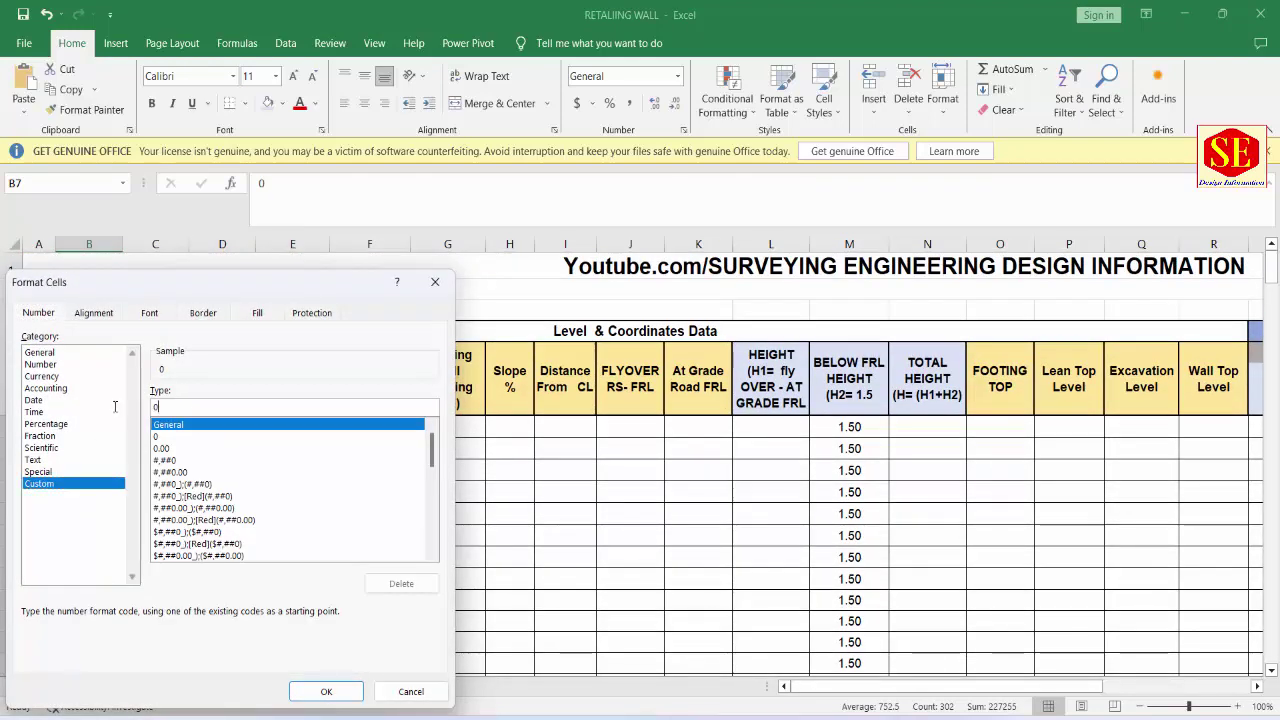
pyautogui.write('+000')
pyautogui.write('.')
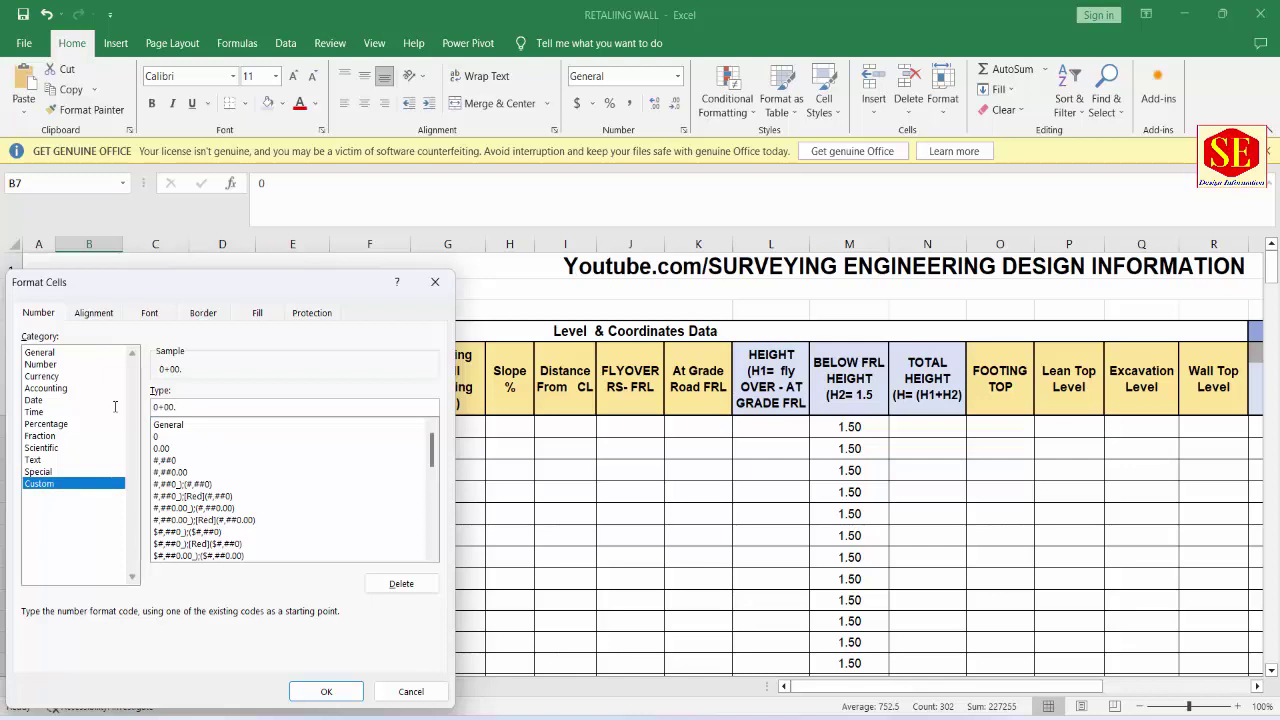
pyautogui.write('000')
pyautogui.click(338, 690)
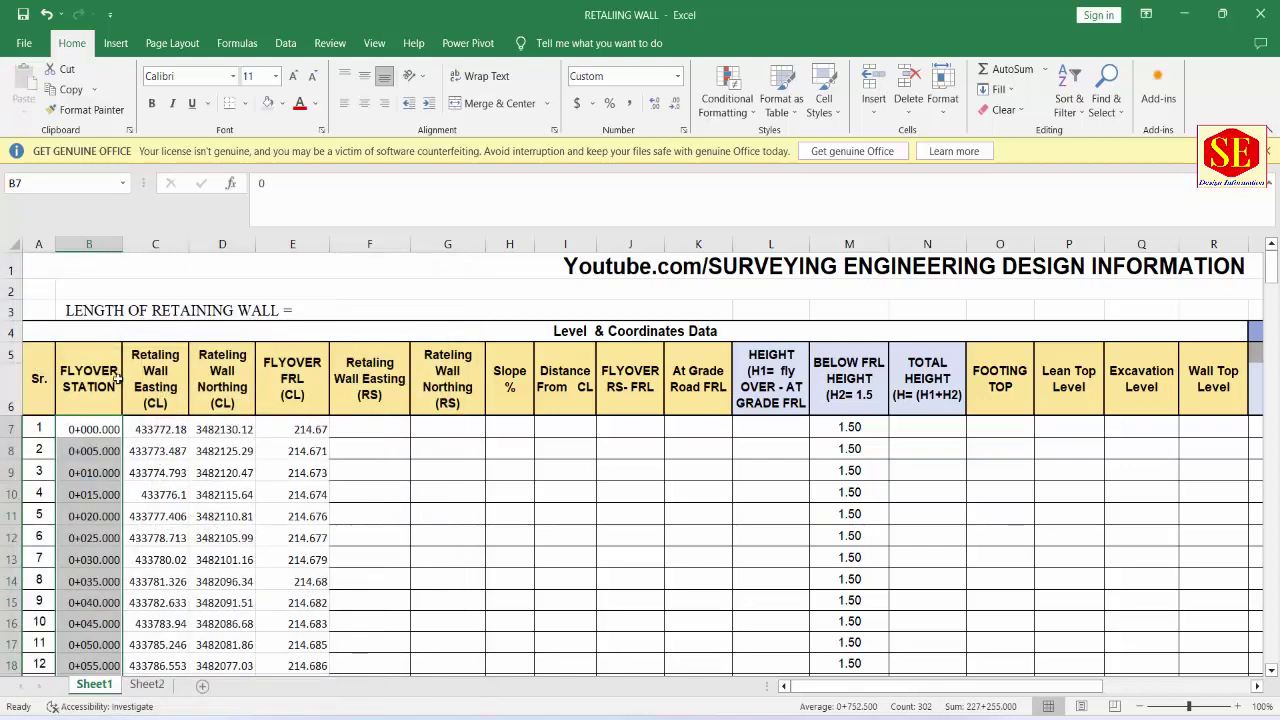
pyautogui.click(172, 427)
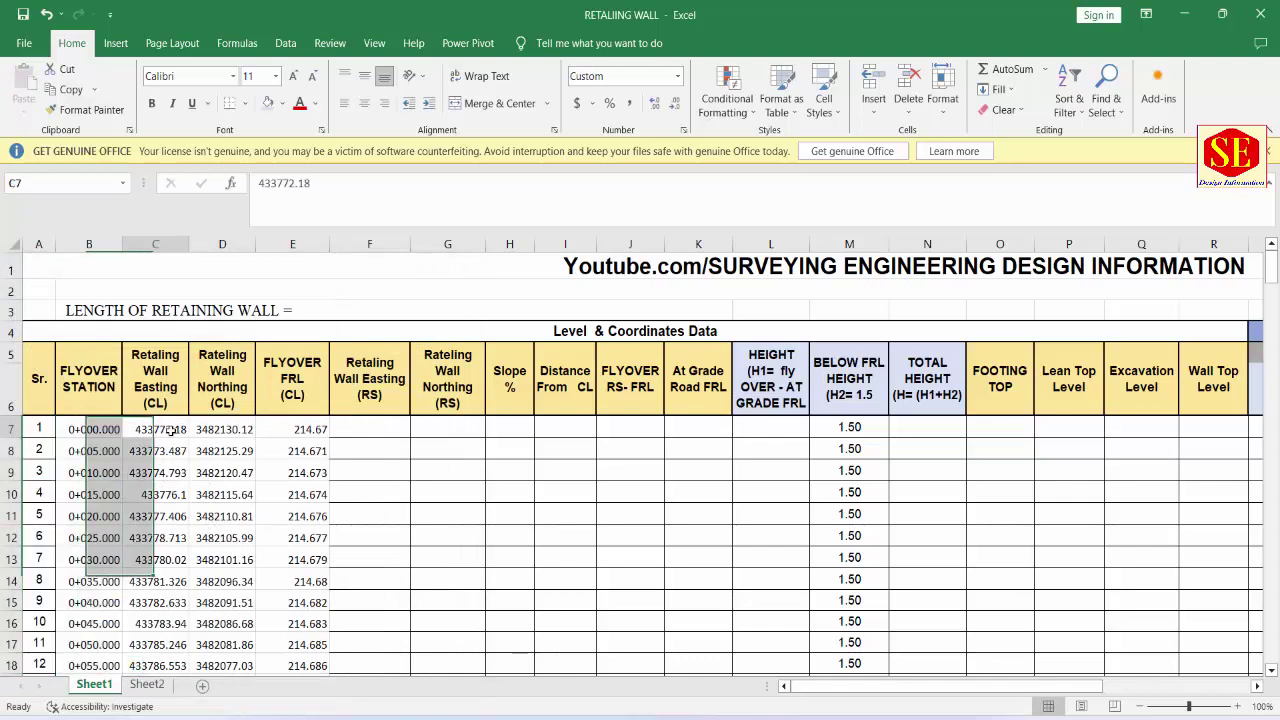
pyautogui.click(290, 429)
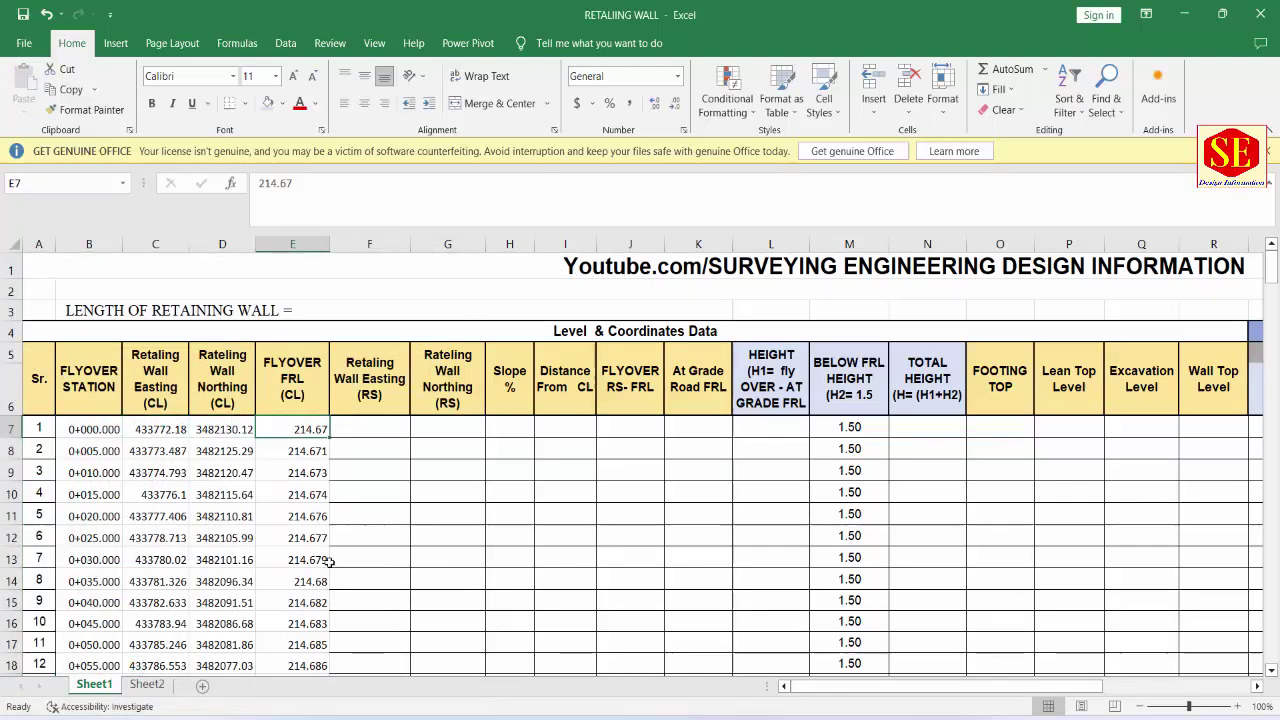
# Step: Copy the RHS easting and northing values G5:H306 from Sheet2
pyautogui.click(165, 688)
pyautogui.click(366, 334)
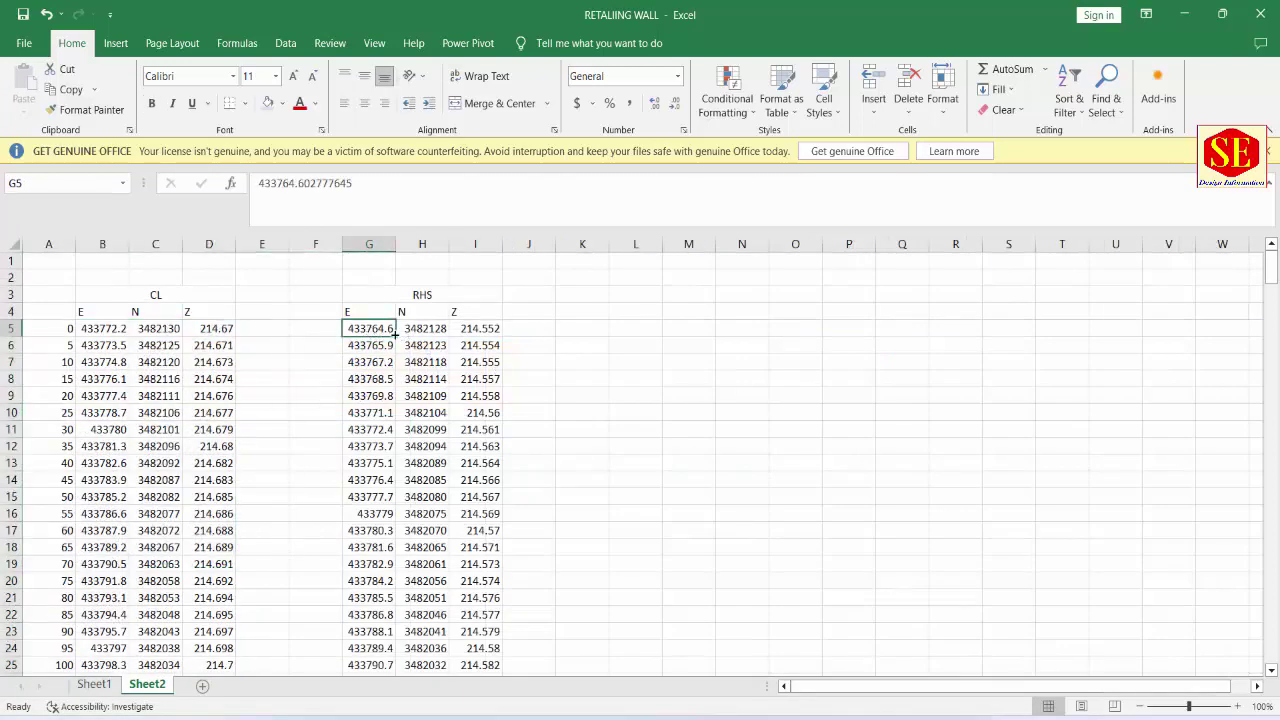
pyautogui.click(408, 332)
pyautogui.hotkey('ctrl', 'c')
pyautogui.moveTo(383, 328)
pyautogui.mouseDown()
pyautogui.moveTo(460, 660)
pyautogui.moveTo(416, 694)
pyautogui.moveTo(416, 650)
pyautogui.mouseUp()
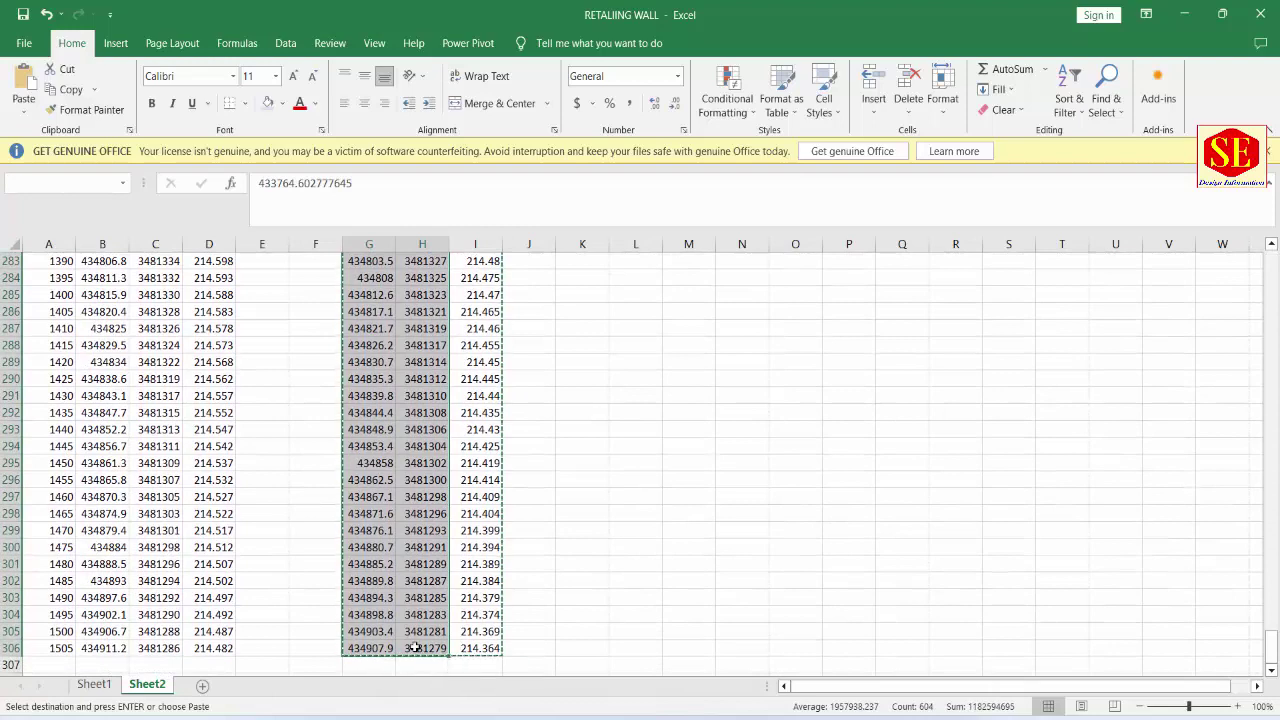
pyautogui.rightClick(416, 650)
pyautogui.click(453, 275)
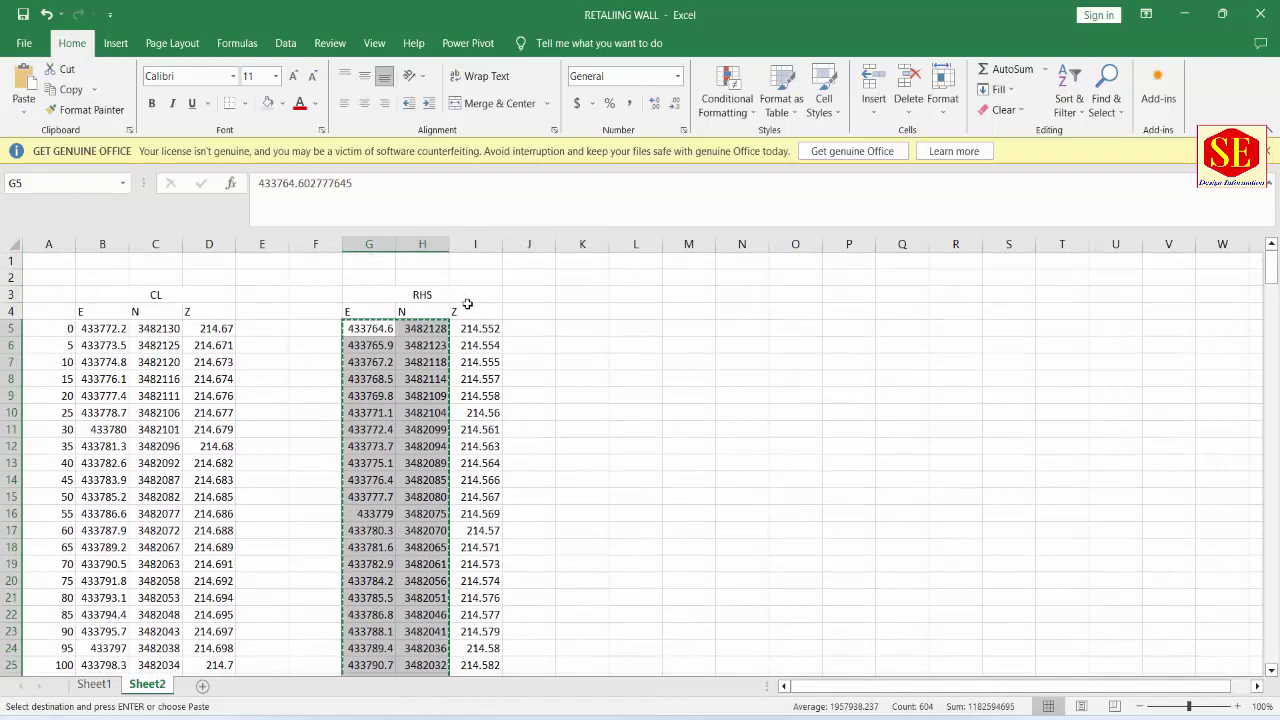
# Step: Paste the RHS coordinates as values into Sheet1 starting at F7
pyautogui.click(92, 684)
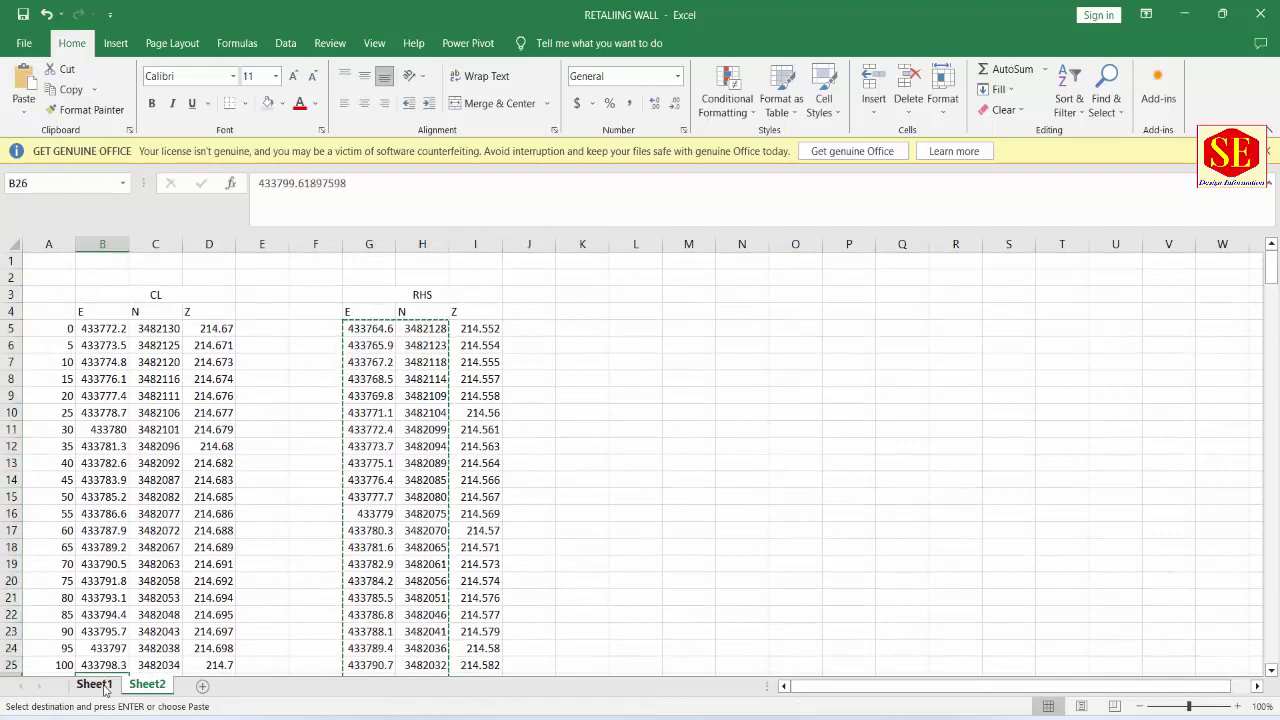
pyautogui.click(360, 429)
pyautogui.rightClick(360, 429)
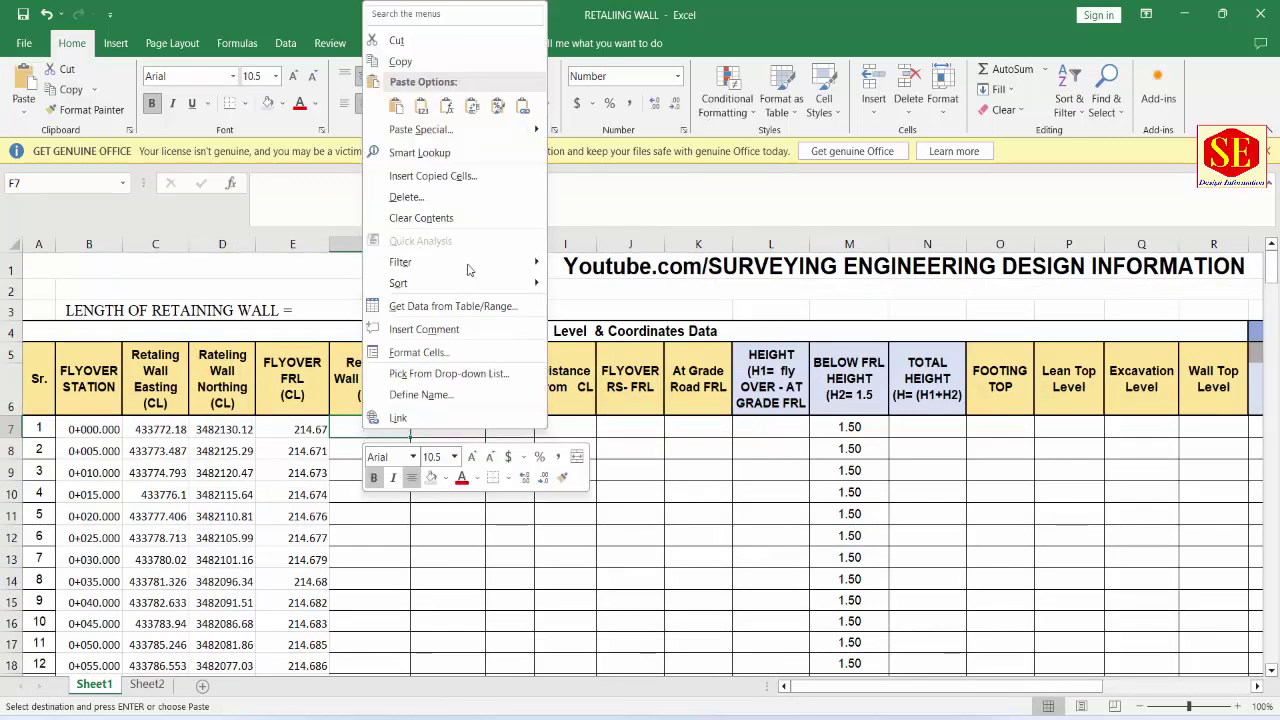
pyautogui.click(422, 110)
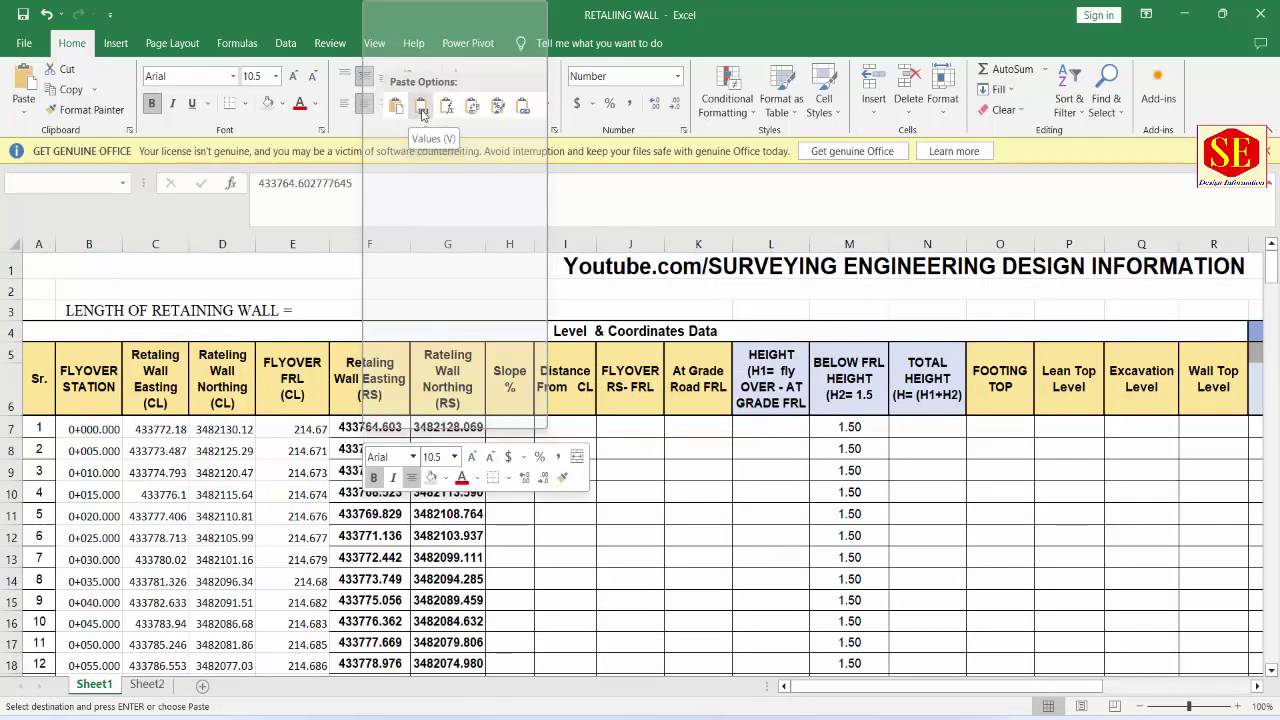
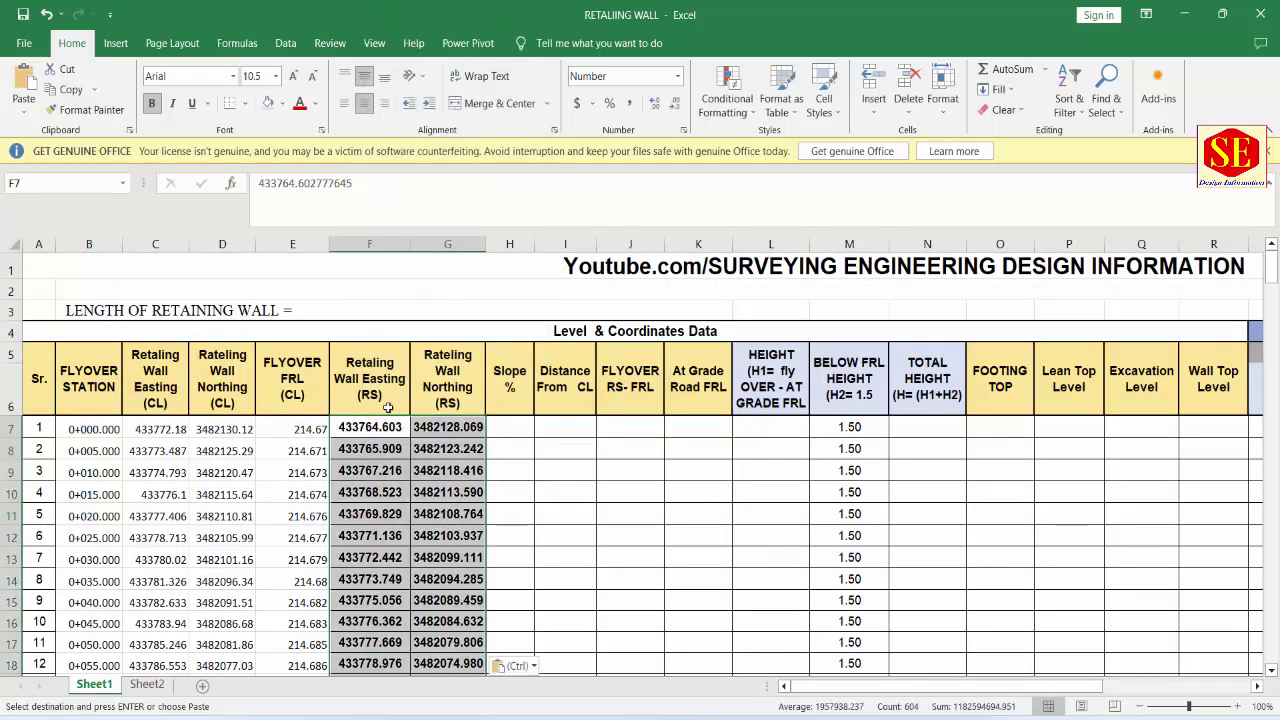
# Step: Enter a slope of -1.50 in H7 and fill it down the whole Slope % column
pyautogui.click(508, 428)
pyautogui.write('-1.5')
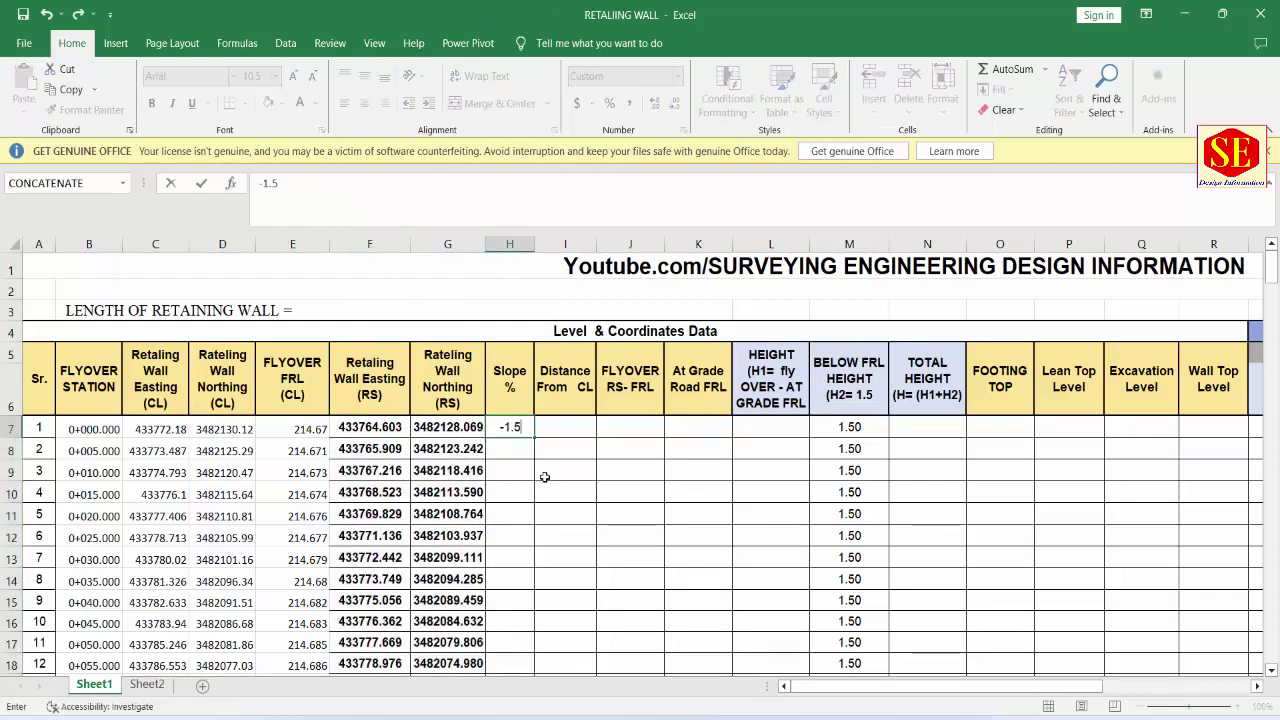
pyautogui.press('Return')
pyautogui.click(523, 427)
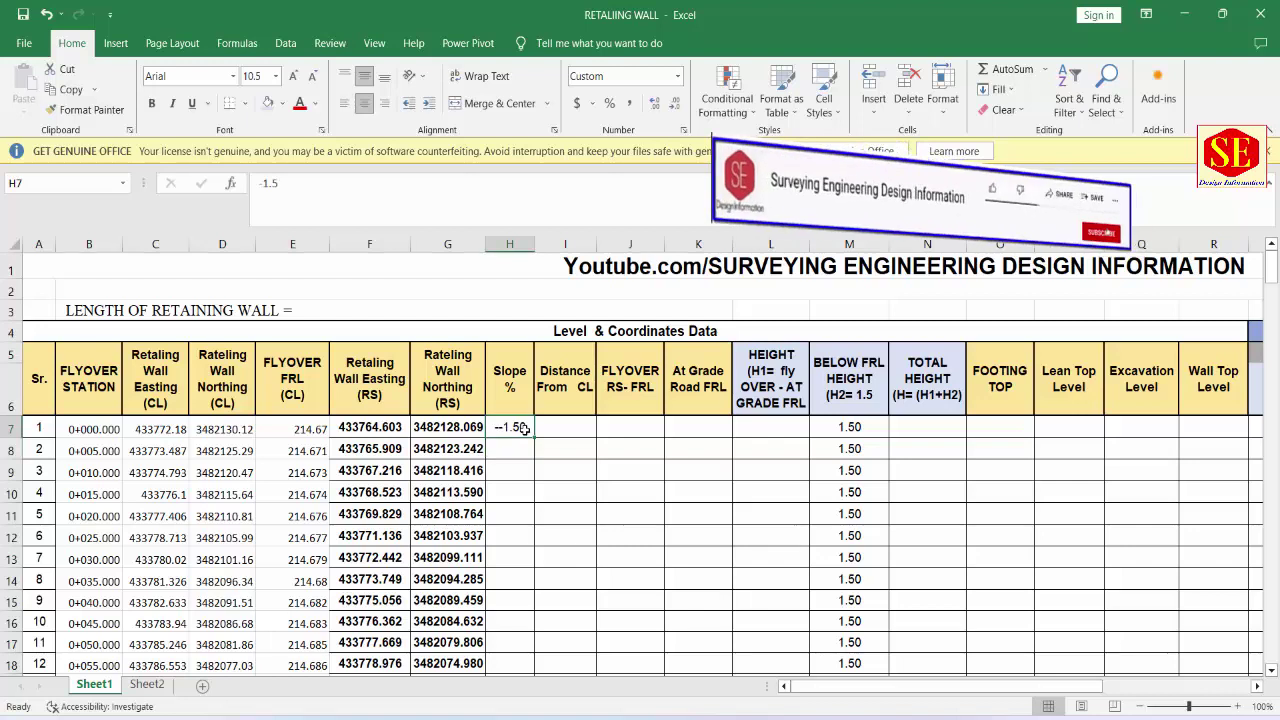
pyautogui.press('Return')
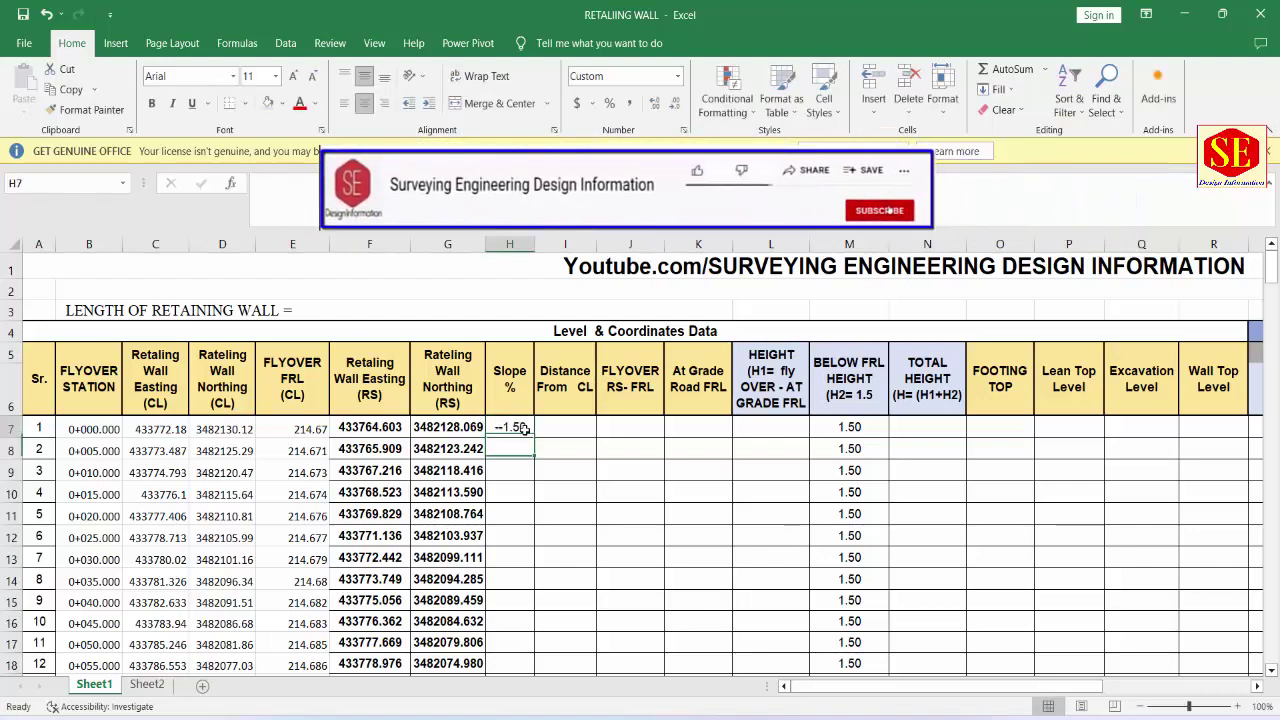
pyautogui.click(523, 428)
pyautogui.doubleClick(535, 437)
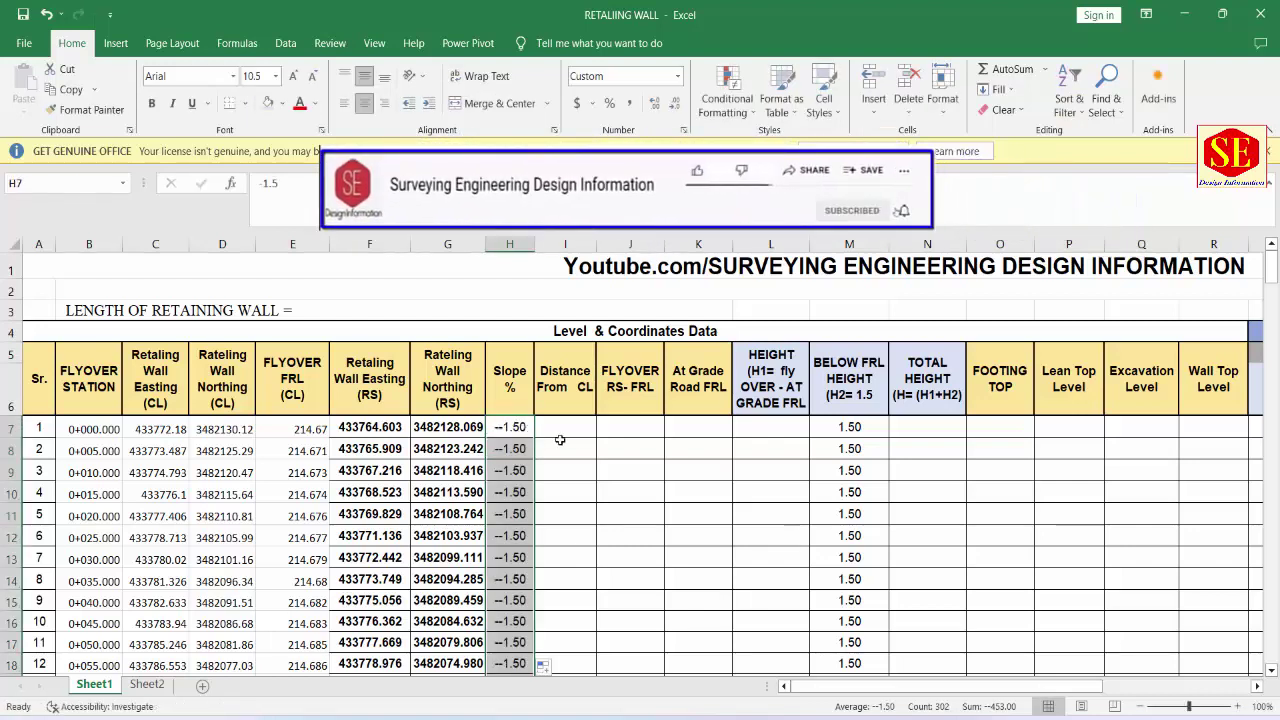
# Step: Check the typical section drawing, then enter 7.85 in I7 and fill it down the Distance From CL column
pyautogui.click(568, 427)
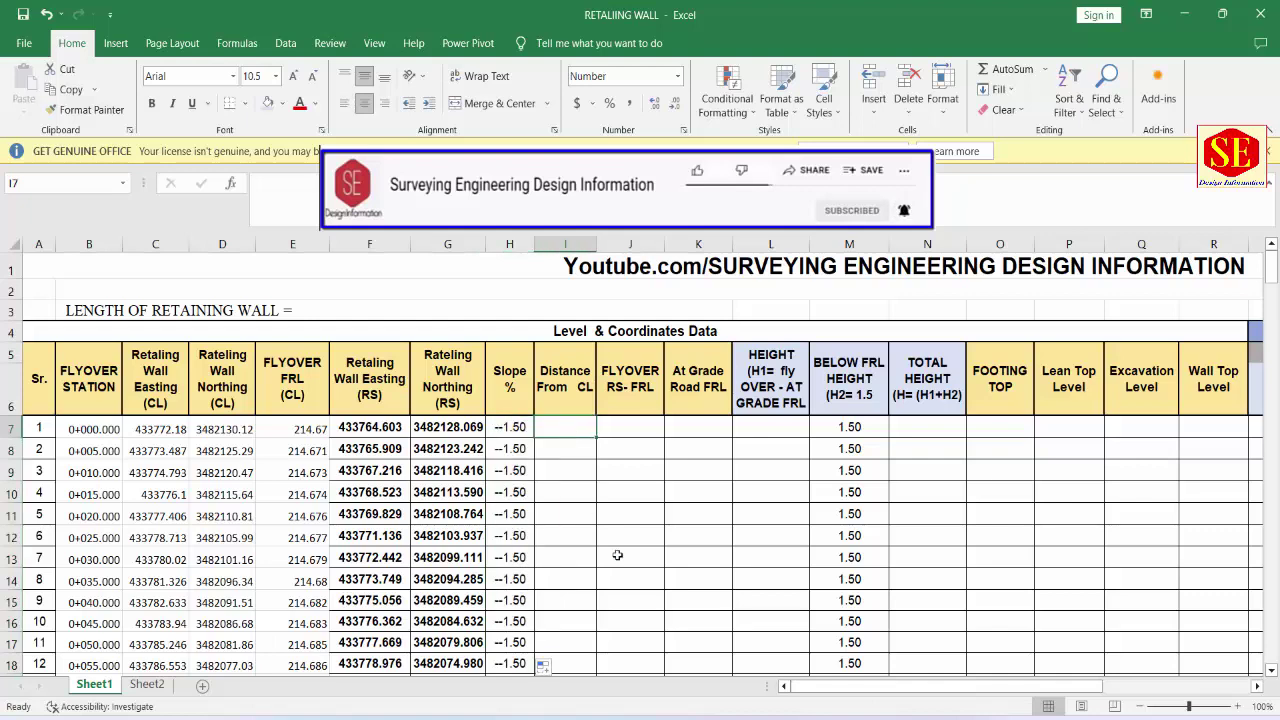
pyautogui.moveTo(806, 718)
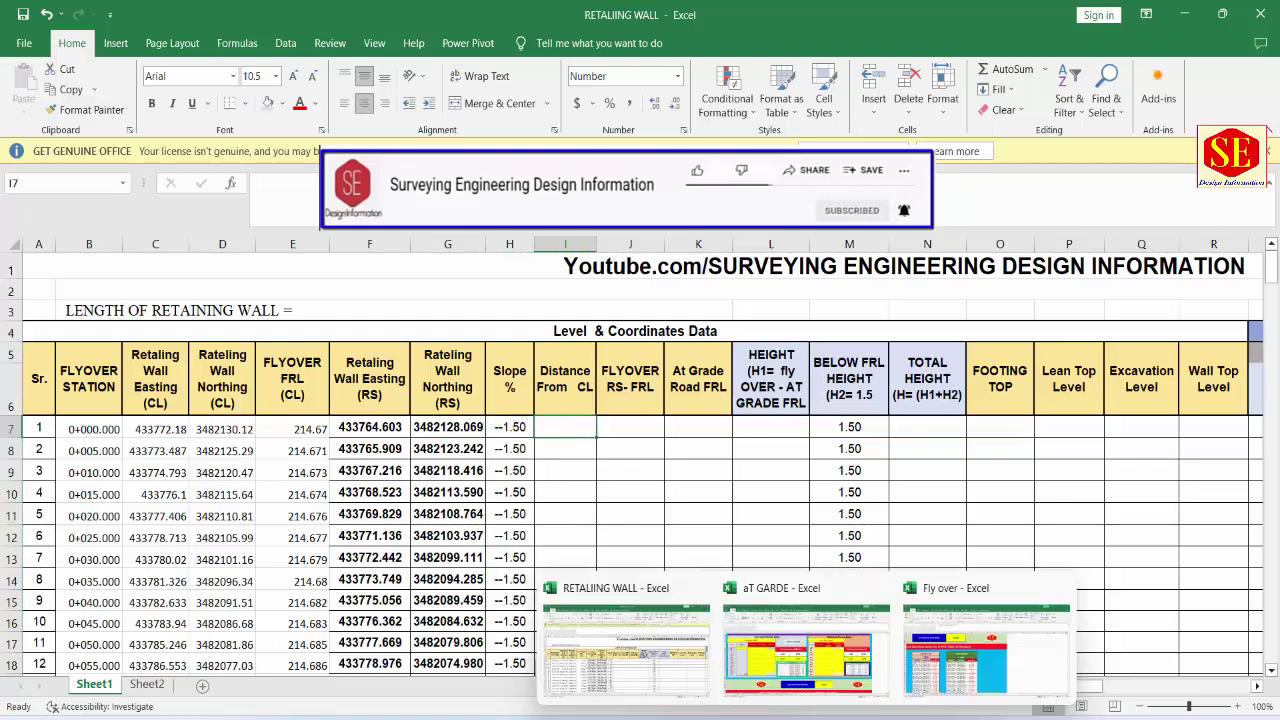
pyautogui.hotkey('alt', 'Tab')
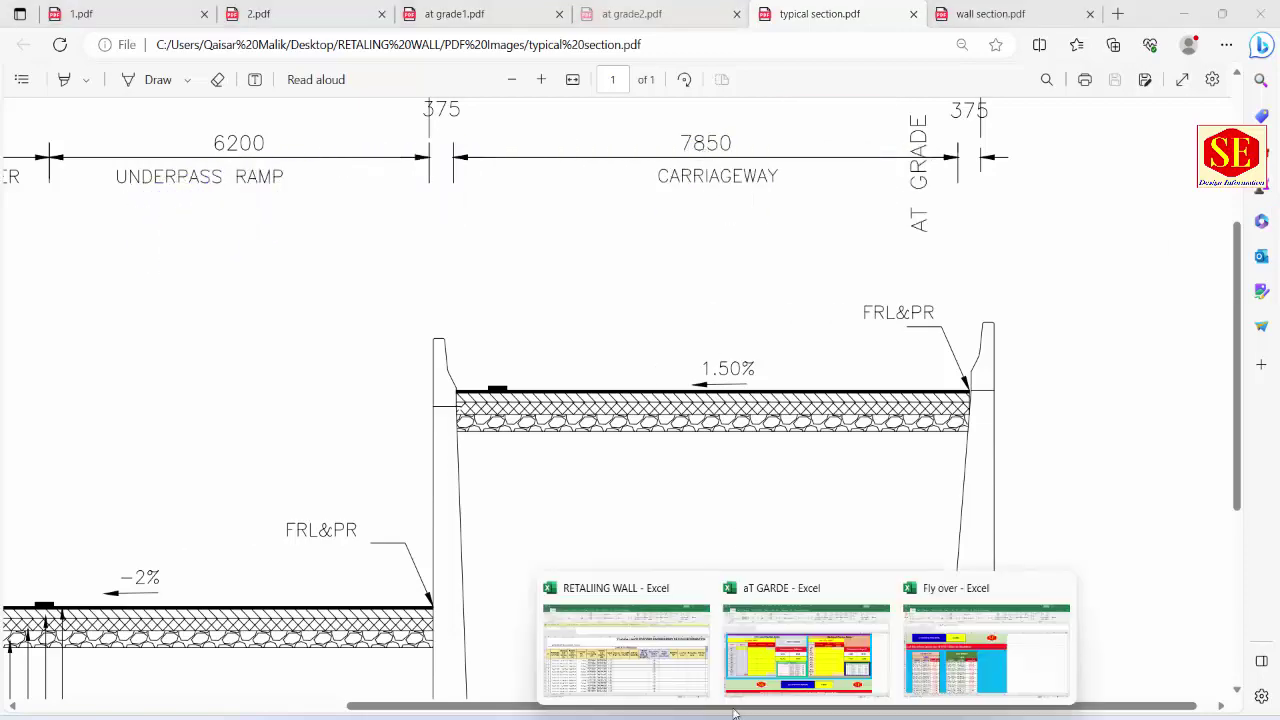
pyautogui.click(591, 595)
pyautogui.write('7.85')
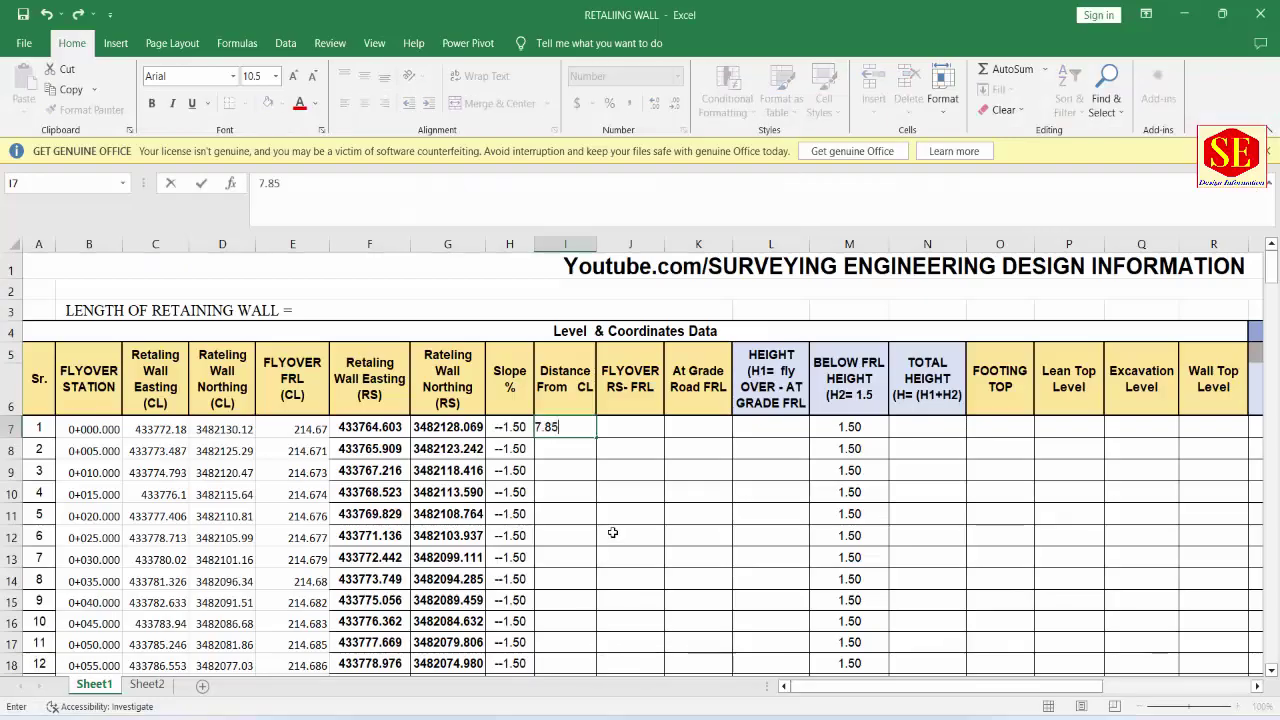
pyautogui.click(577, 427)
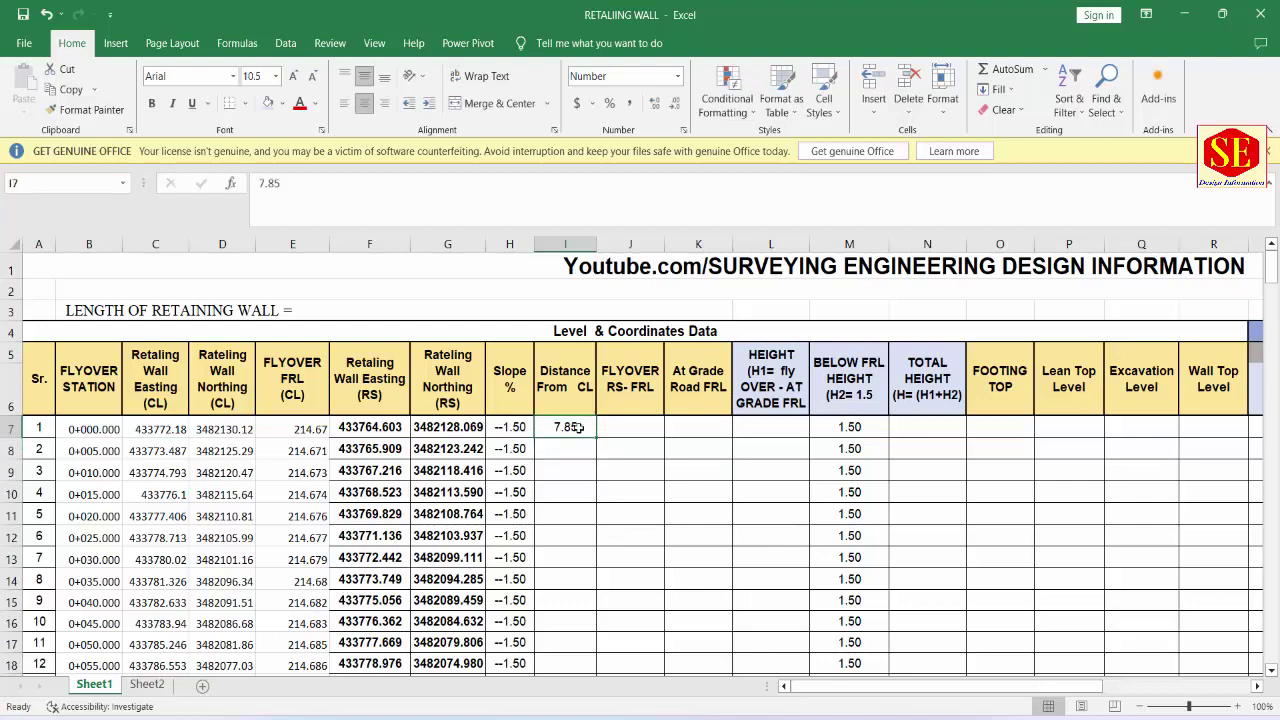
pyautogui.doubleClick(595, 437)
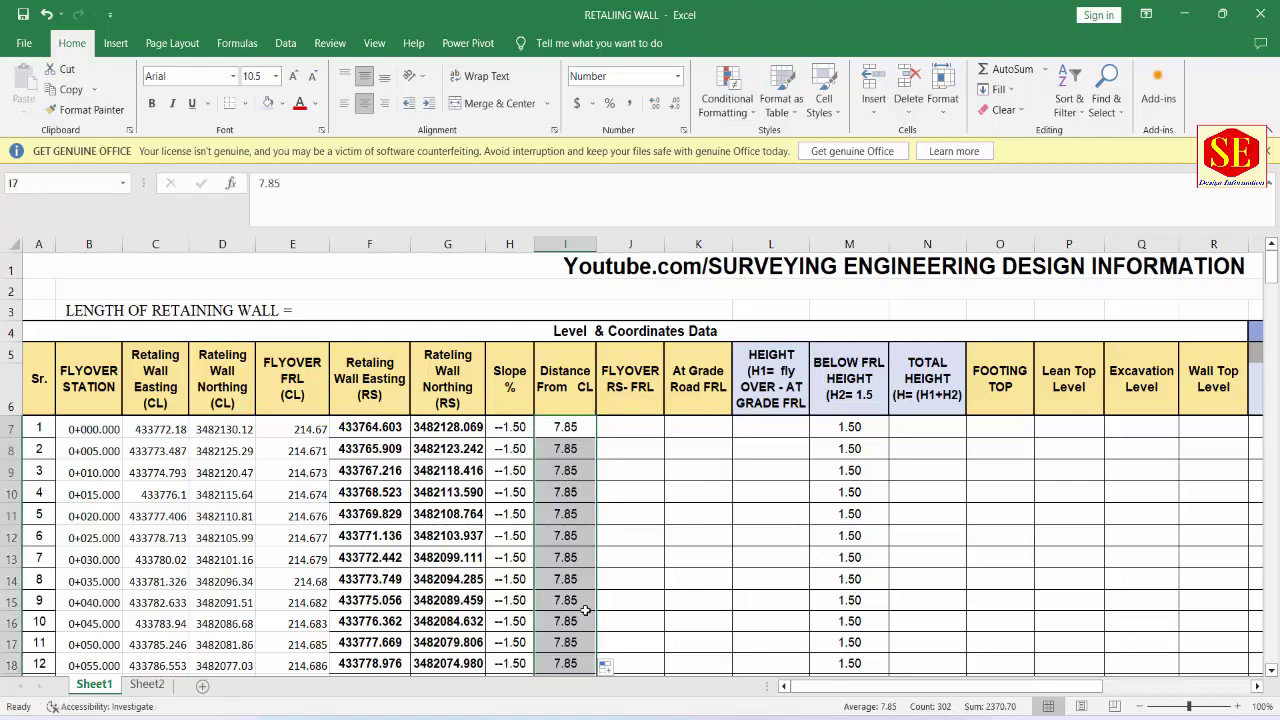
pyautogui.click(651, 424)
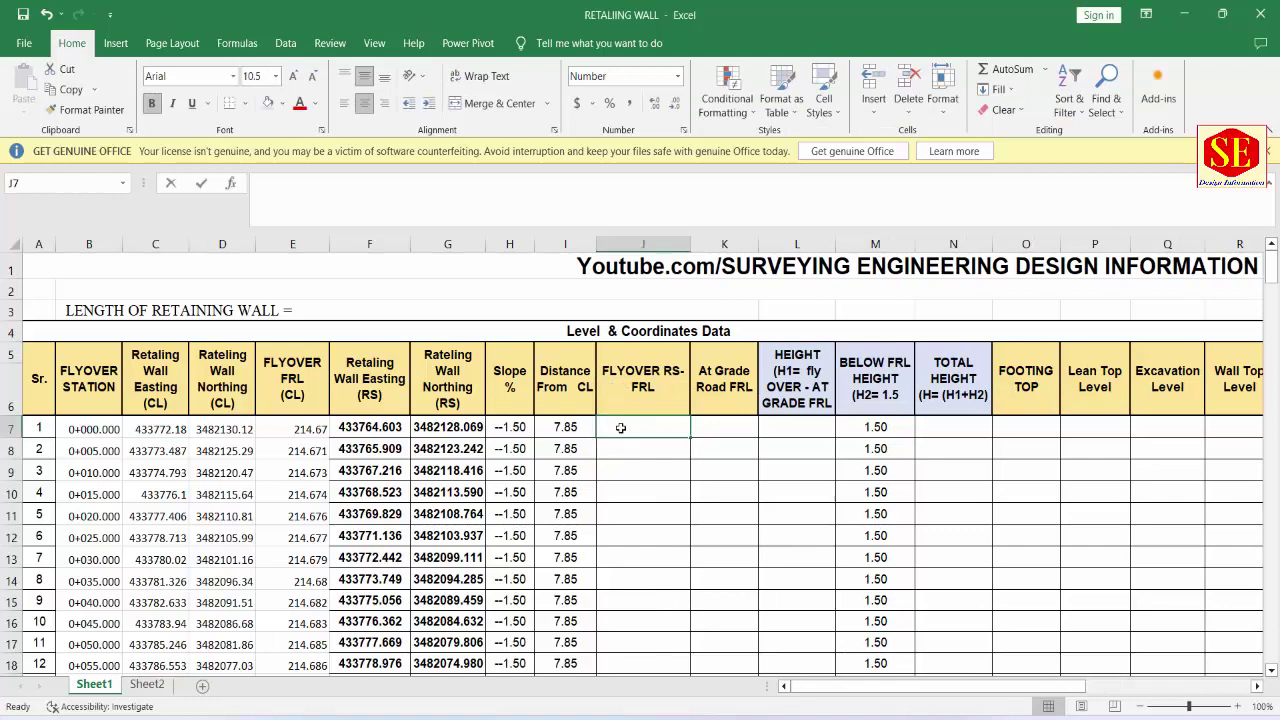
# Step: Enter =E7+((H7%*I7)) in J7, giving 214.552, and copy it down the FLYOVER RS-FRL column
pyautogui.write('=')
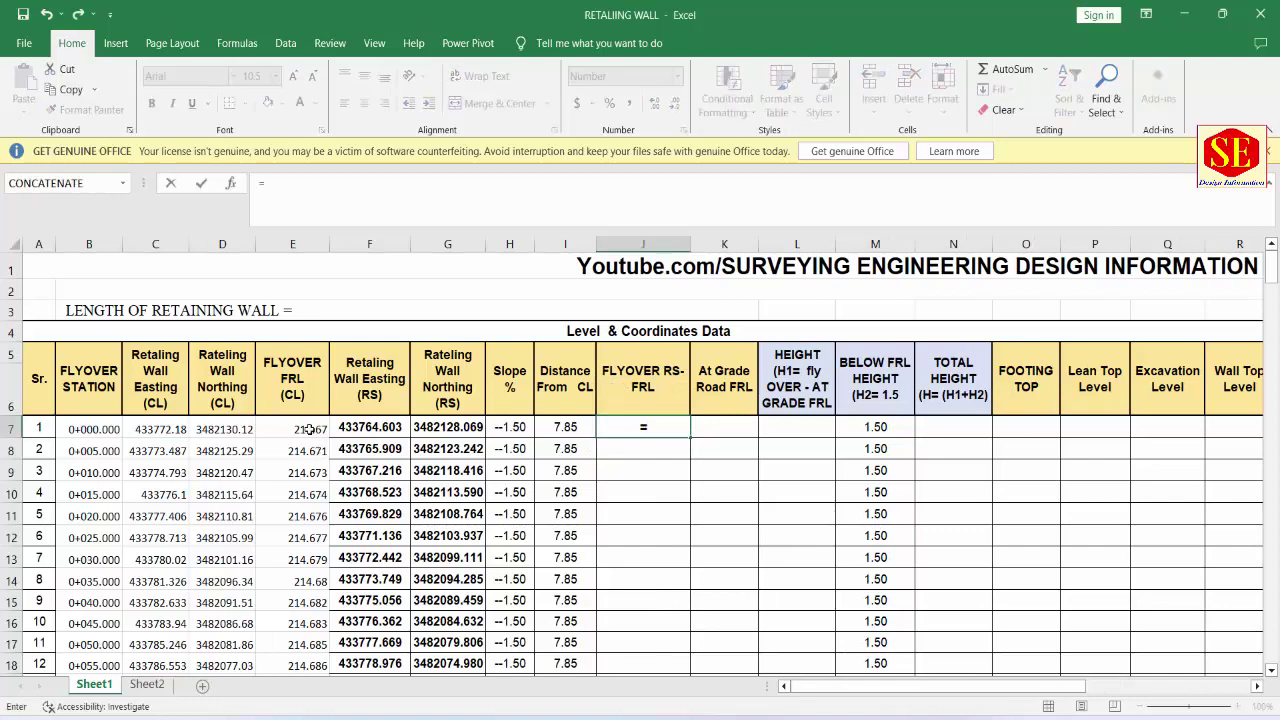
pyautogui.click(310, 429)
pyautogui.write('+((')
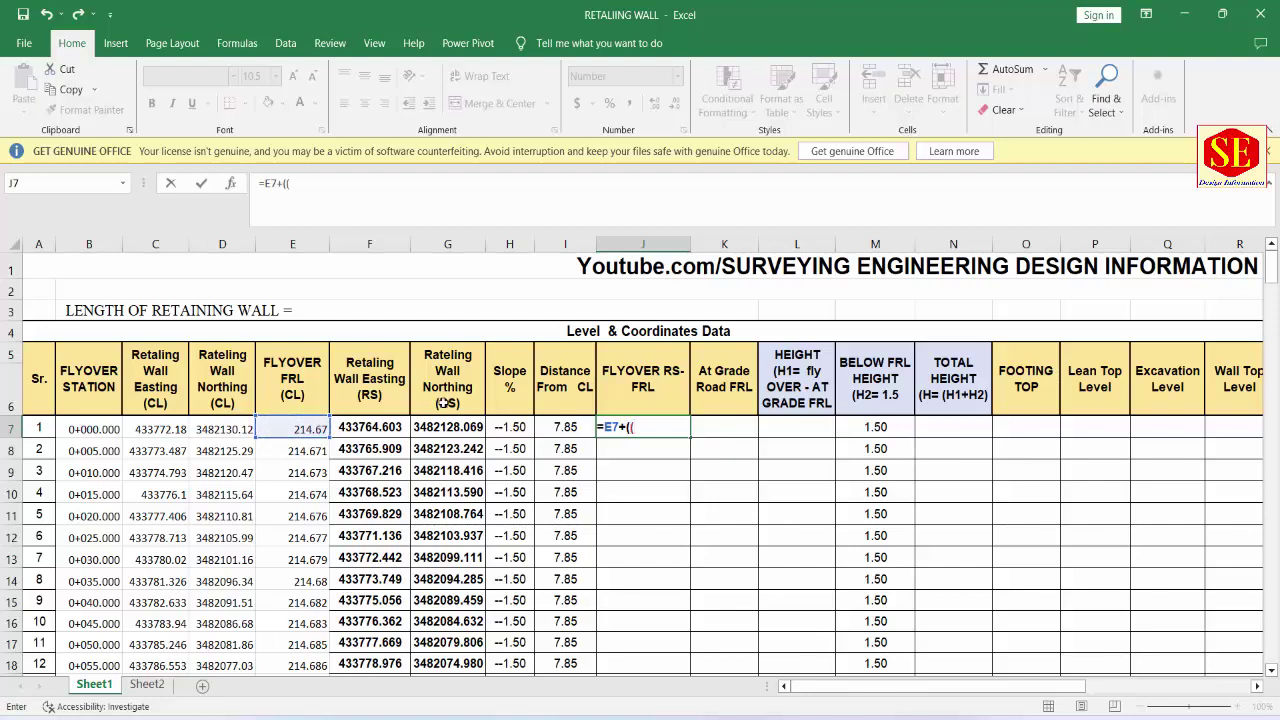
pyautogui.click(513, 425)
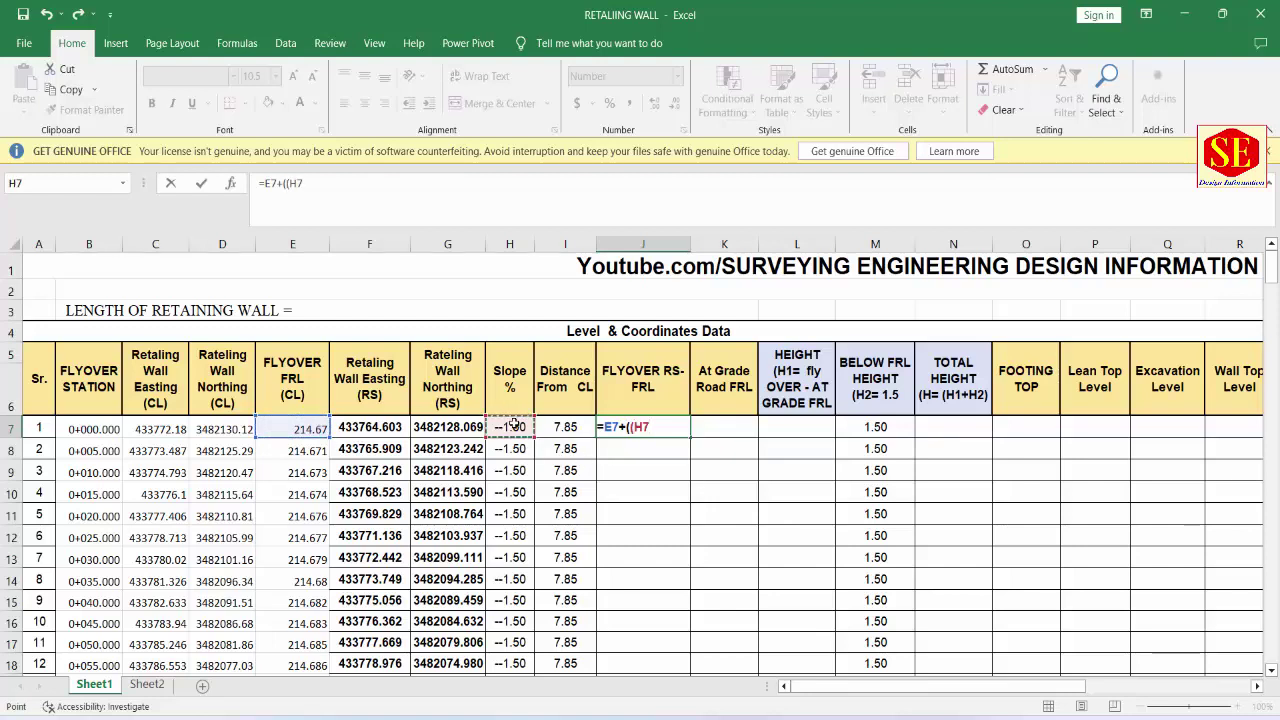
pyautogui.write('%*')
pyautogui.click(569, 427)
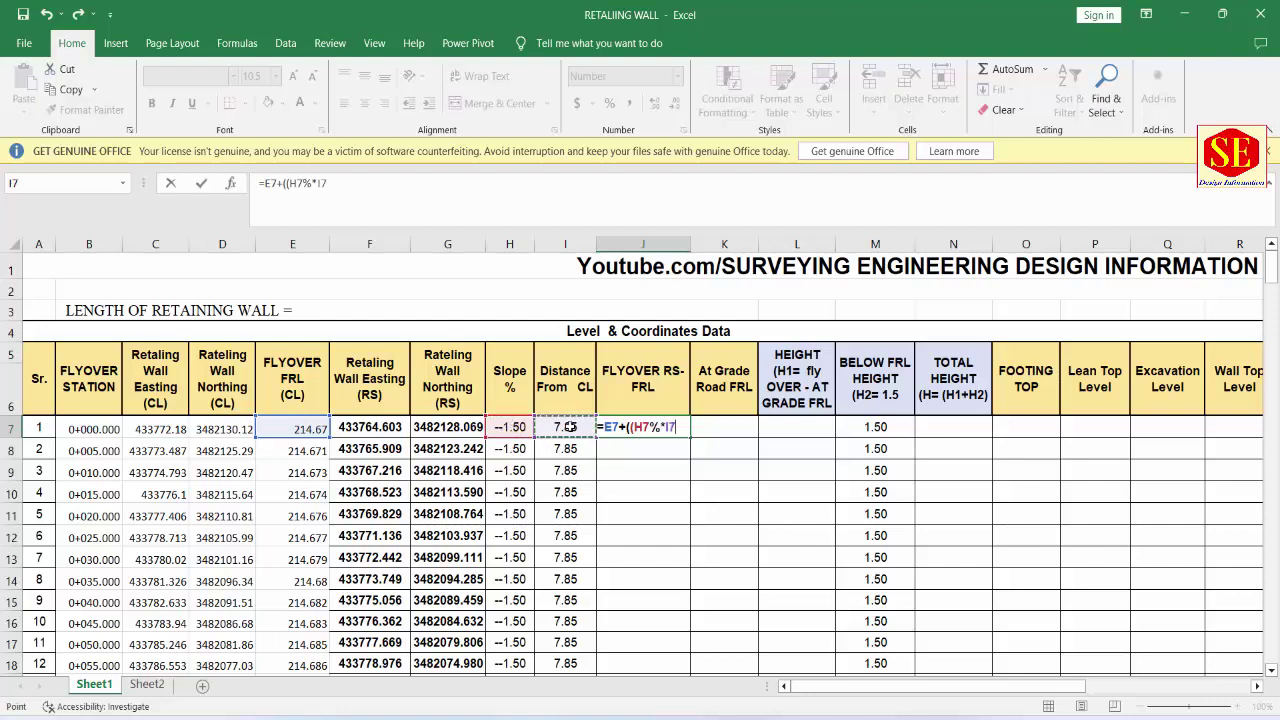
pyautogui.write(')')
pyautogui.hotkey('ctrl', 'Return')
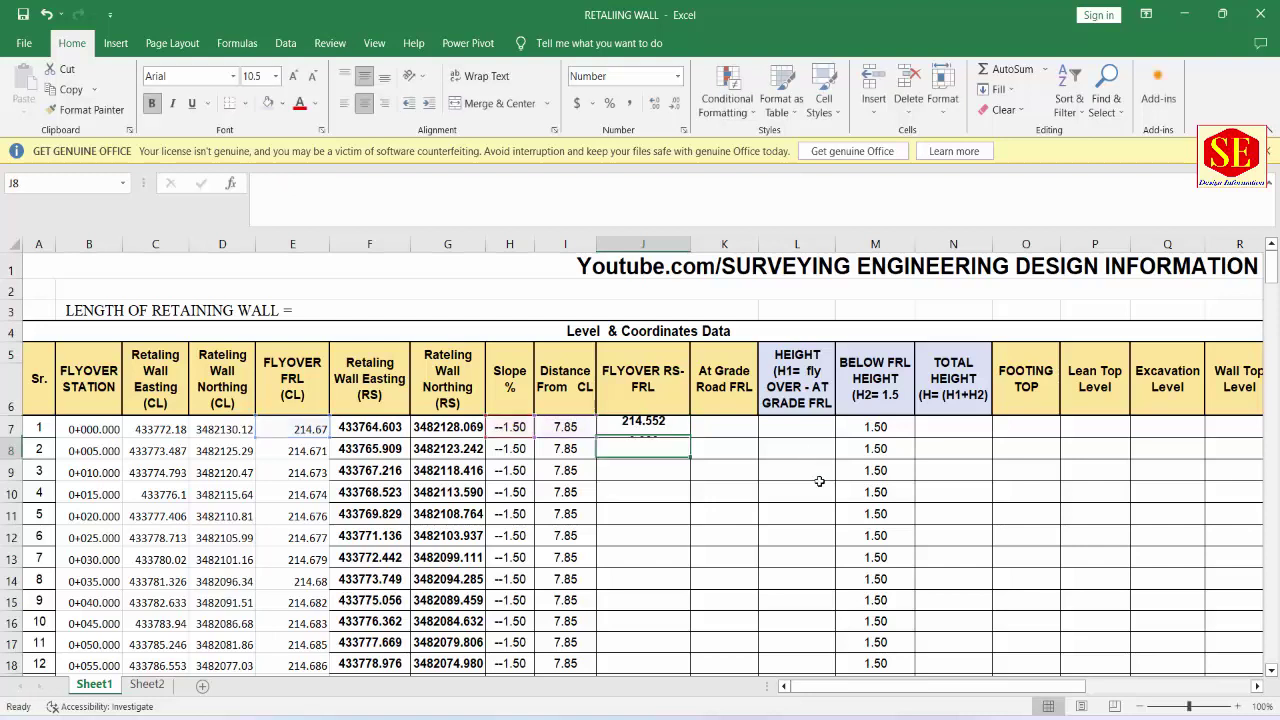
pyautogui.doubleClick(689, 438)
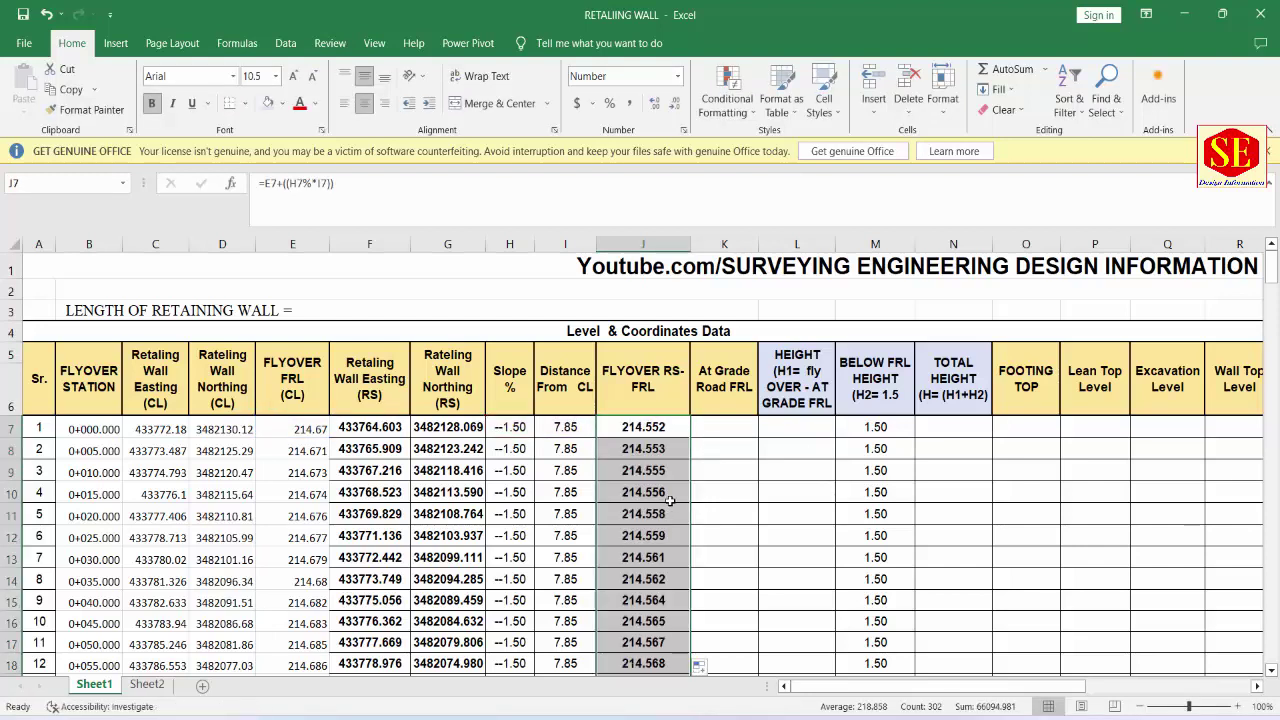
pyautogui.click(145, 687)
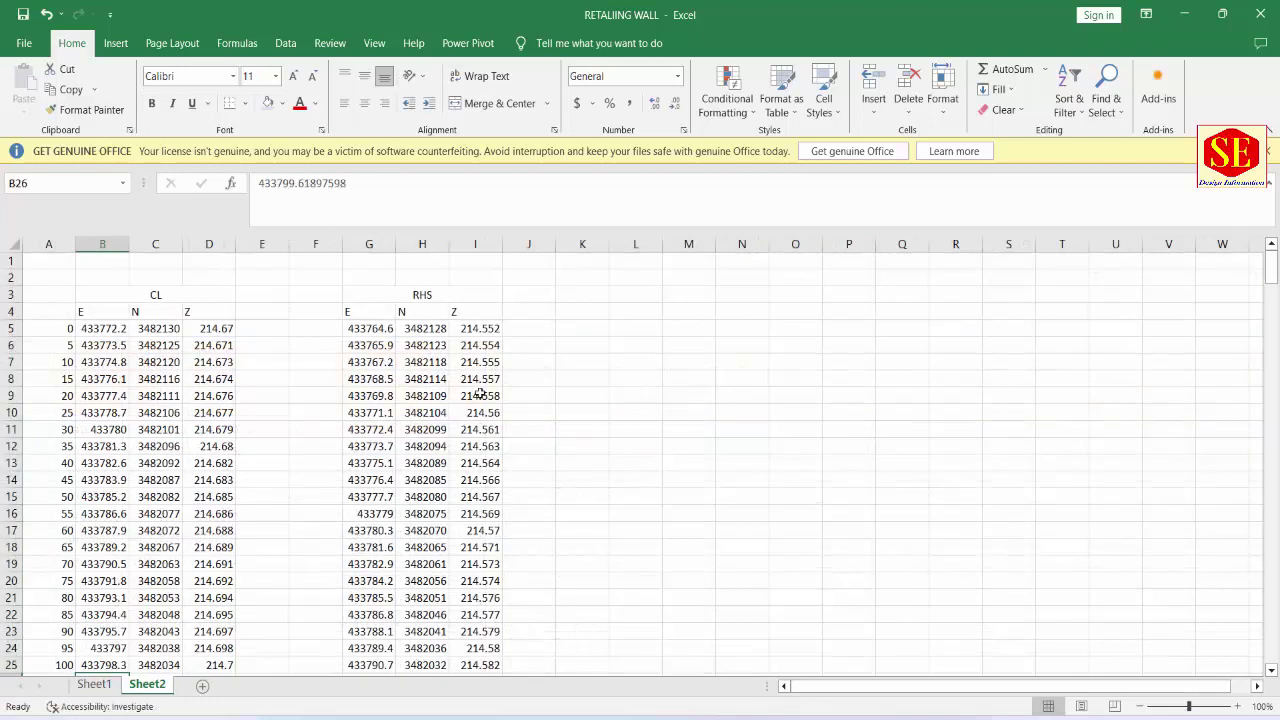
pyautogui.click(490, 328)
pyautogui.moveTo(490, 328)
pyautogui.mouseDown()
pyautogui.moveTo(502, 662)
pyautogui.moveTo(478, 675)
pyautogui.moveTo(478, 710)
pyautogui.moveTo(482, 636)
pyautogui.mouseUp()
pyautogui.rightClick(488, 596)
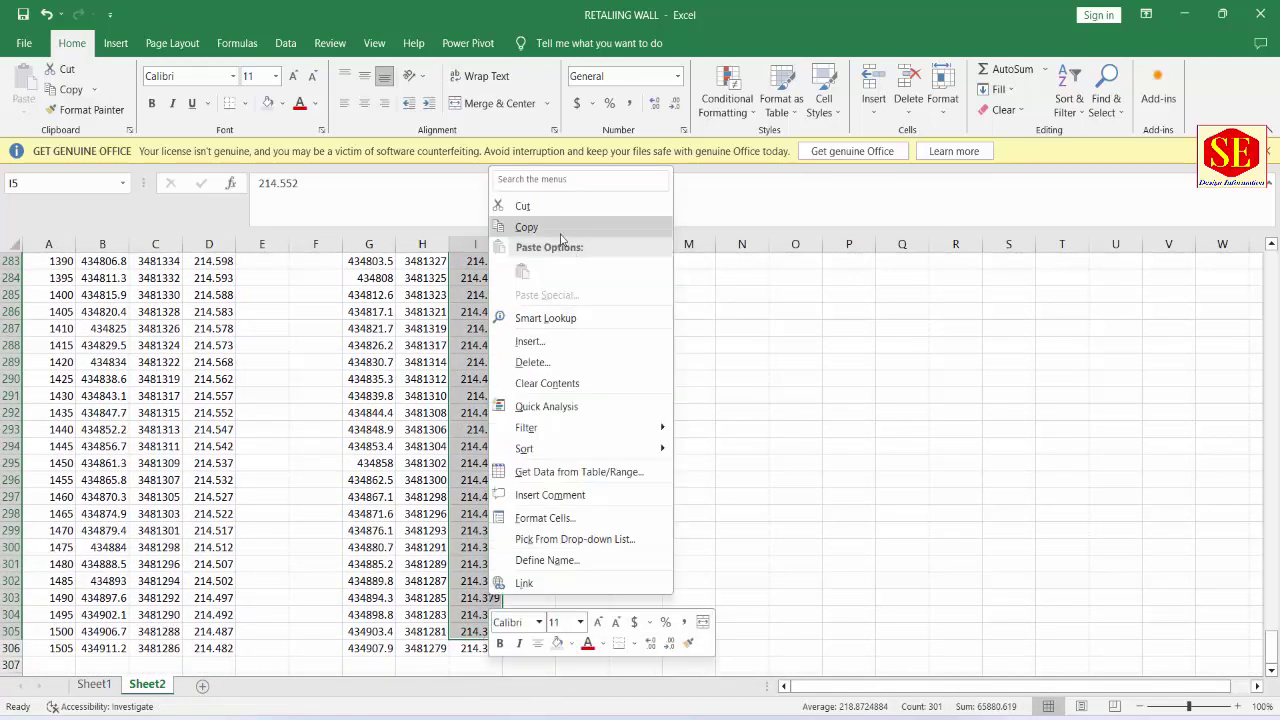
pyautogui.click(526, 227)
pyautogui.click(94, 684)
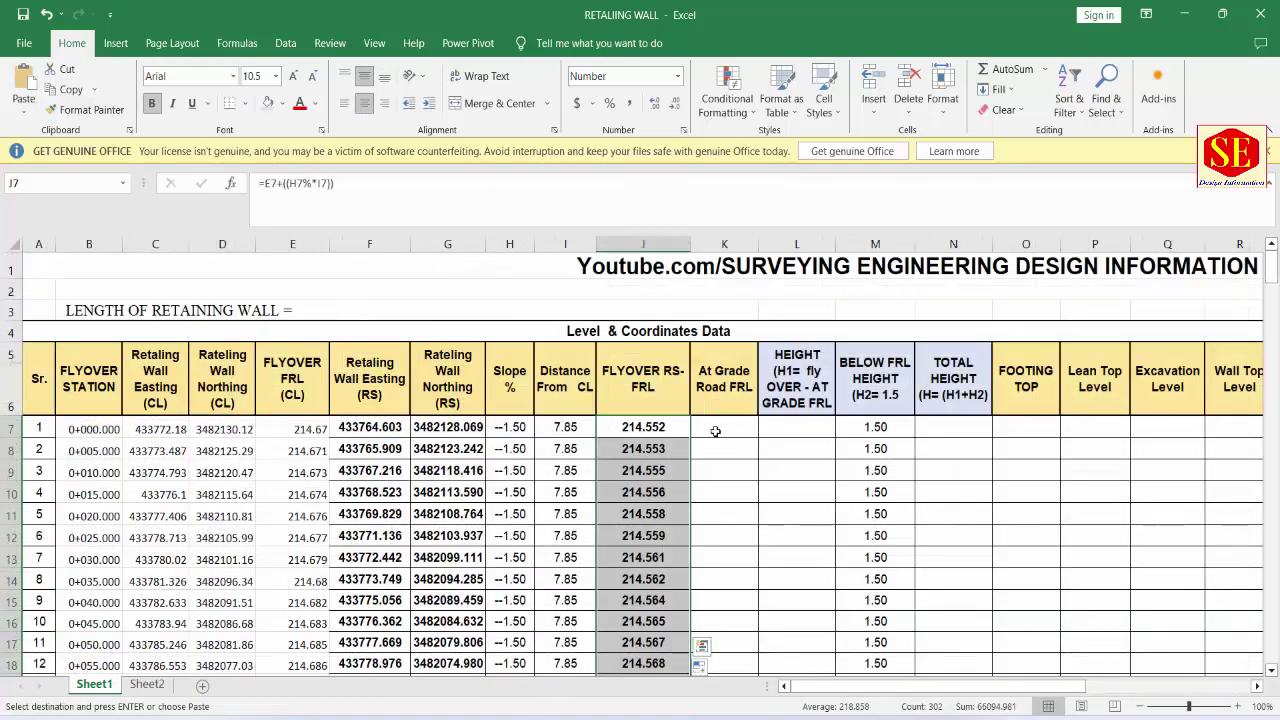
pyautogui.rightClick(716, 428)
pyautogui.click(779, 391)
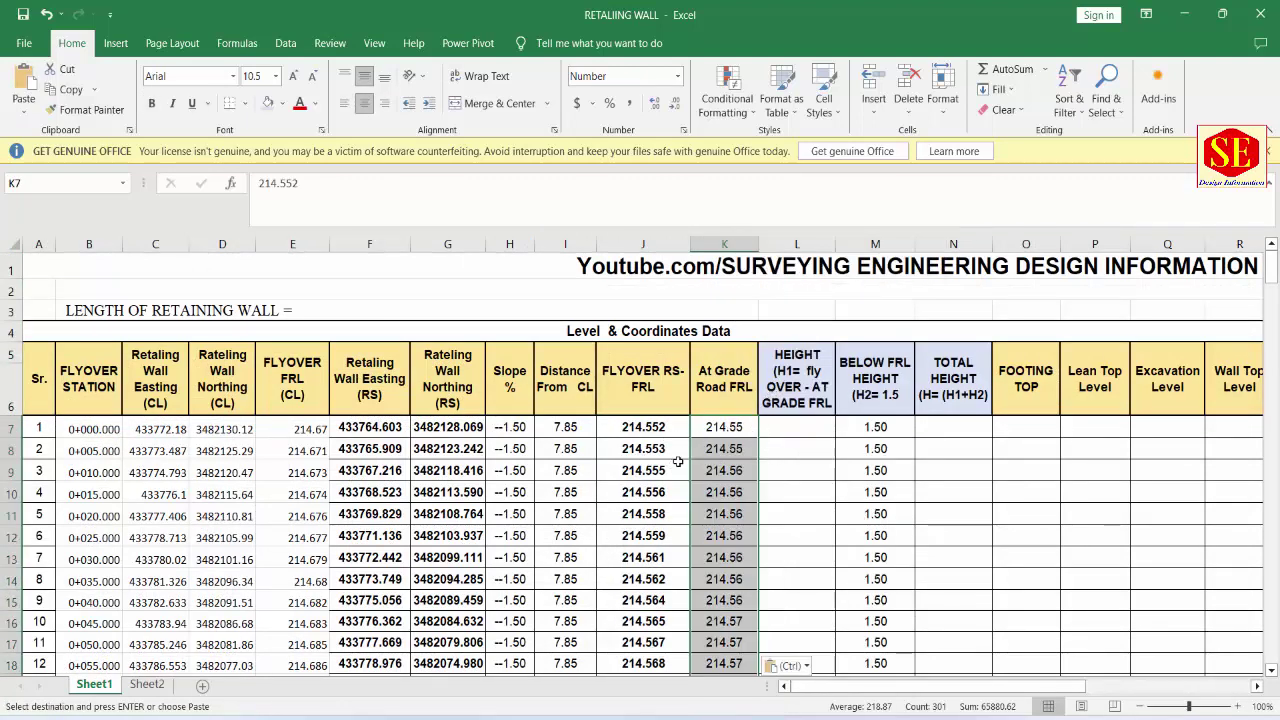
pyautogui.click(654, 103)
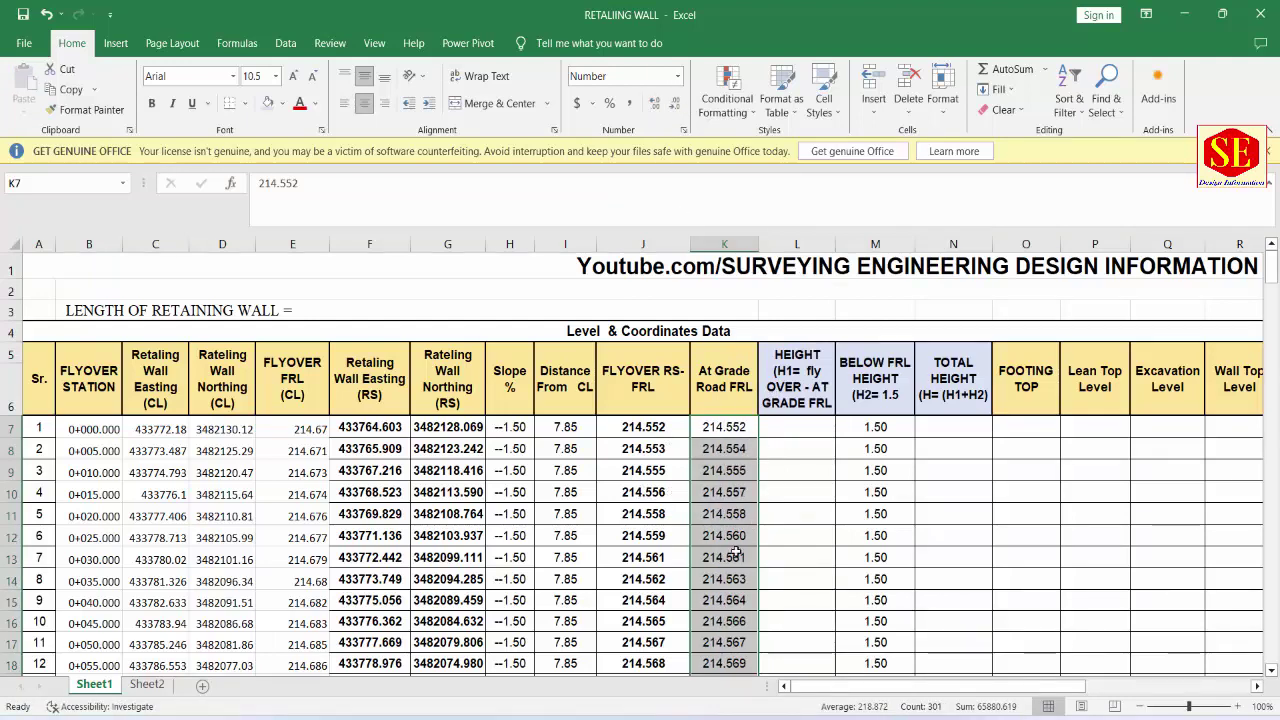
pyautogui.scroll(-2, 745, 660)
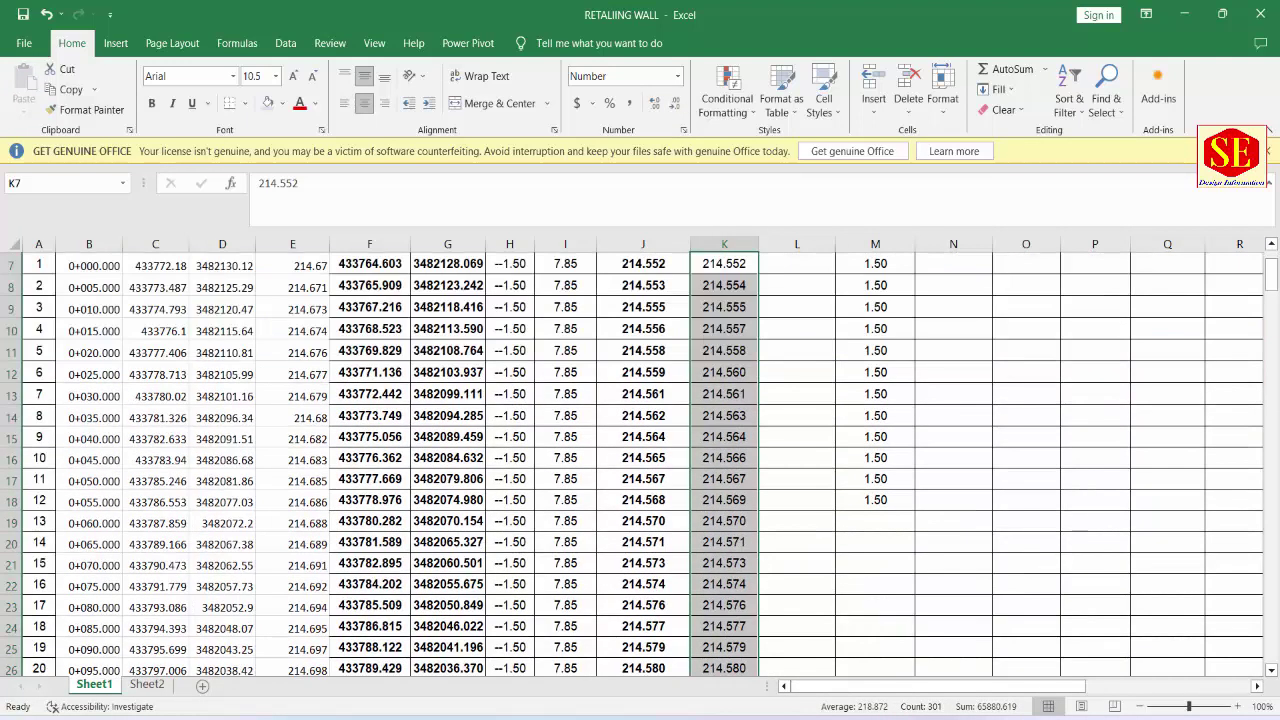
pyautogui.moveTo(910, 665)
pyautogui.click(843, 680)
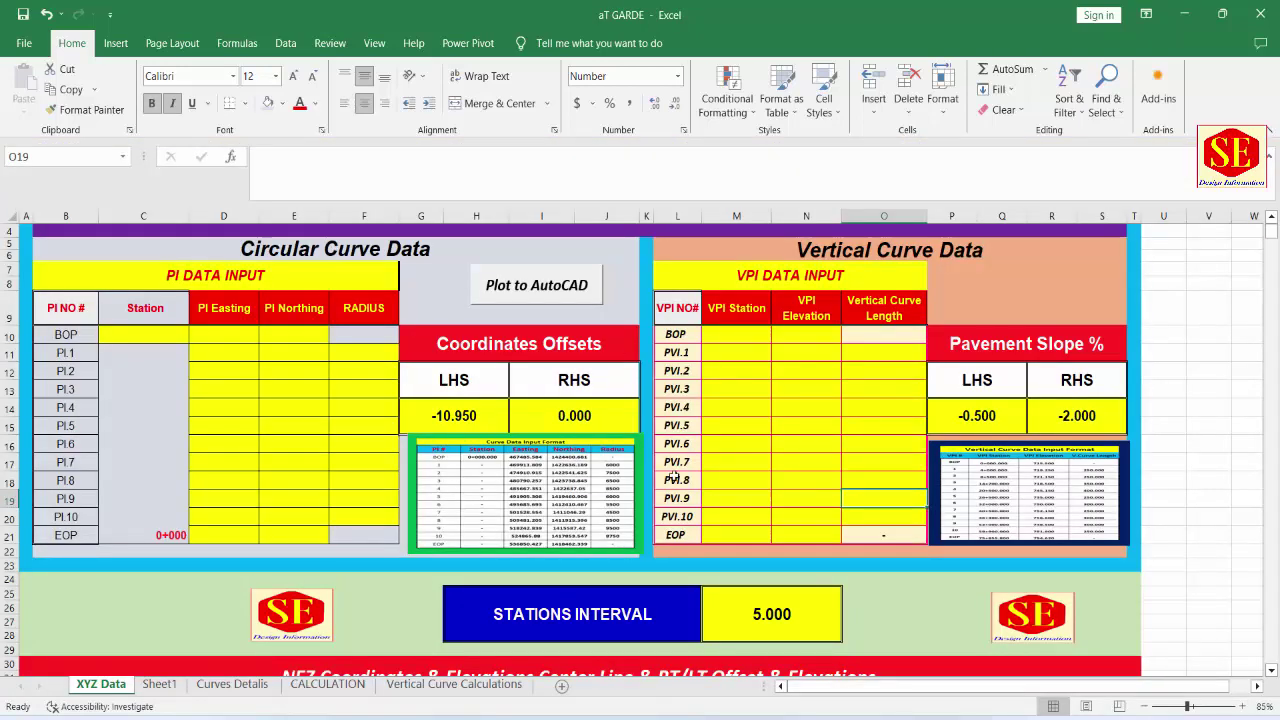
pyautogui.click(1184, 14)
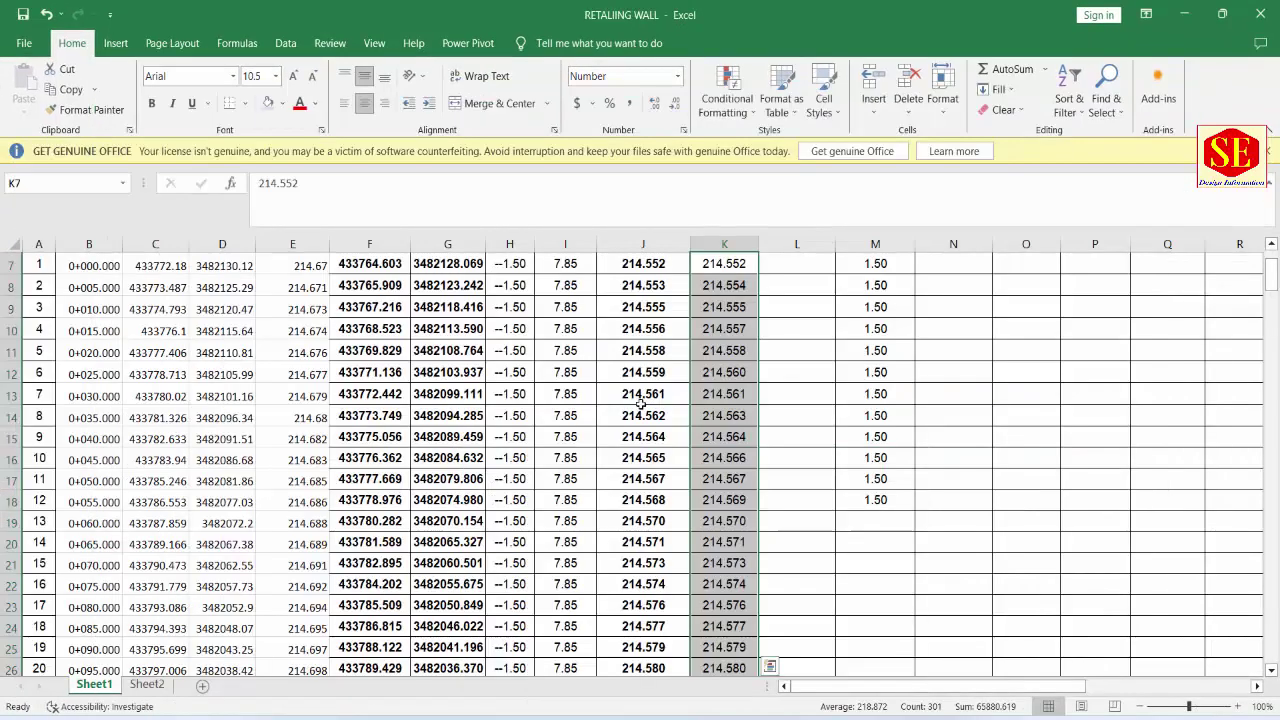
pyautogui.scroll(2, 740, 346)
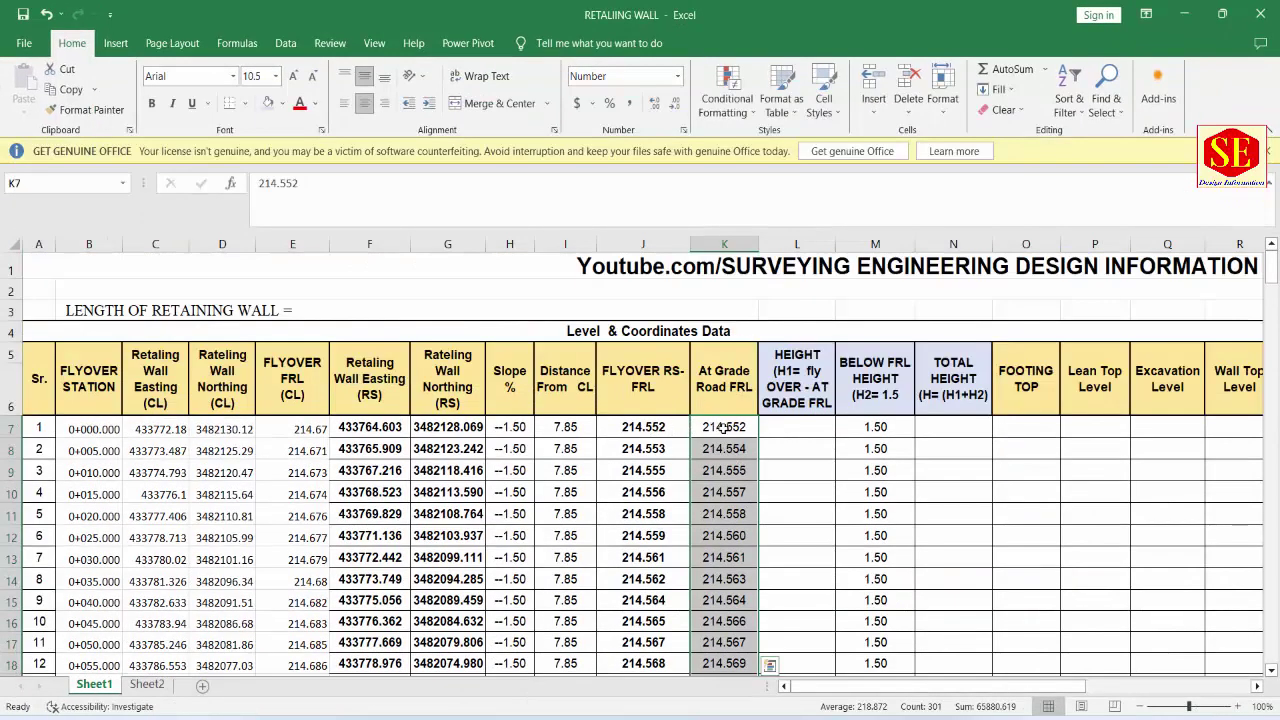
pyautogui.press('Delete')
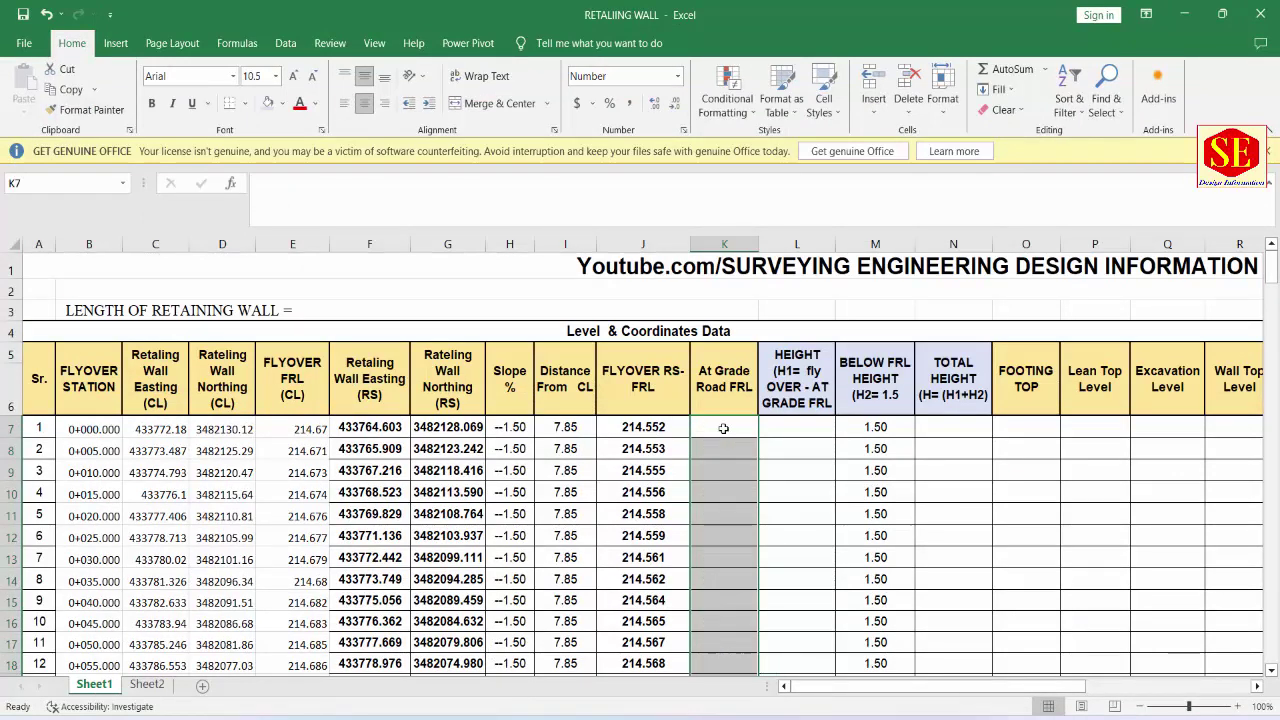
# Step: Review the J7 formula, the C7 easting and the At Grade column cells K7:K17
pyautogui.moveTo(726, 374); pyautogui.dragTo(712, 642)
pyautogui.click(741, 428)
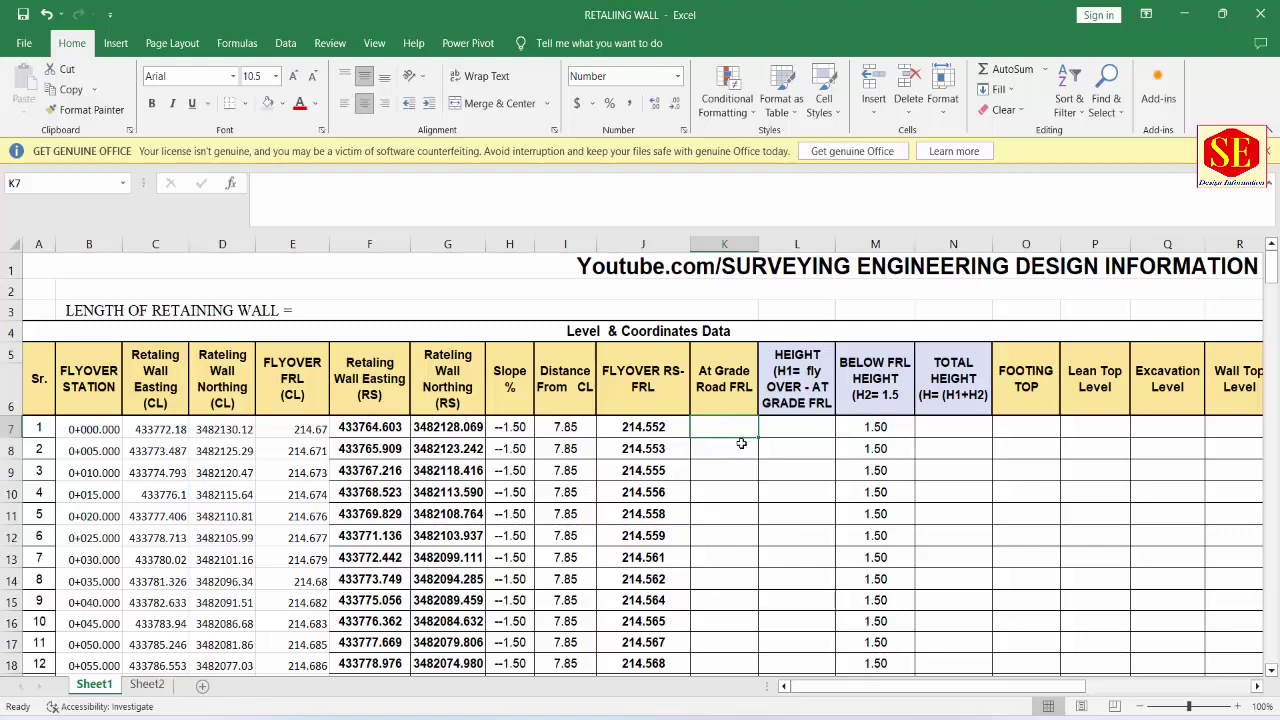
pyautogui.click(643, 428)
pyautogui.click(797, 378)
pyautogui.click(694, 430)
pyautogui.click(157, 430)
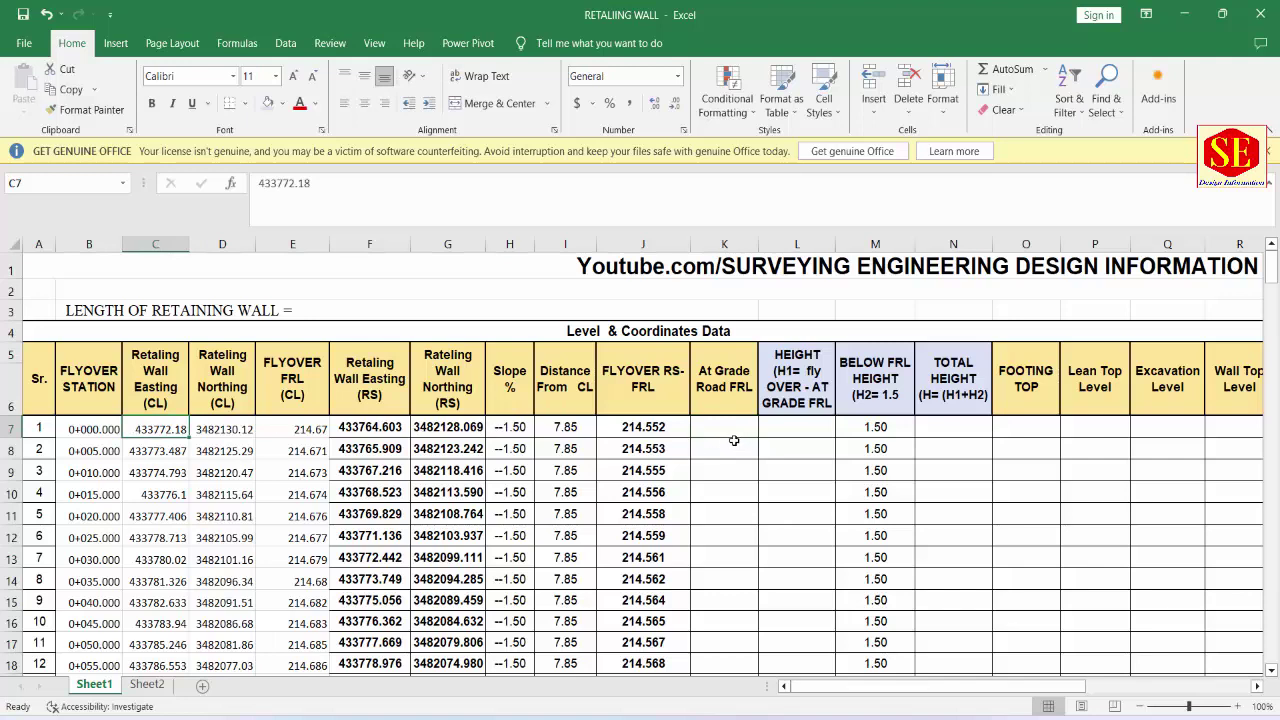
pyautogui.moveTo(733, 428); pyautogui.dragTo(733, 642)
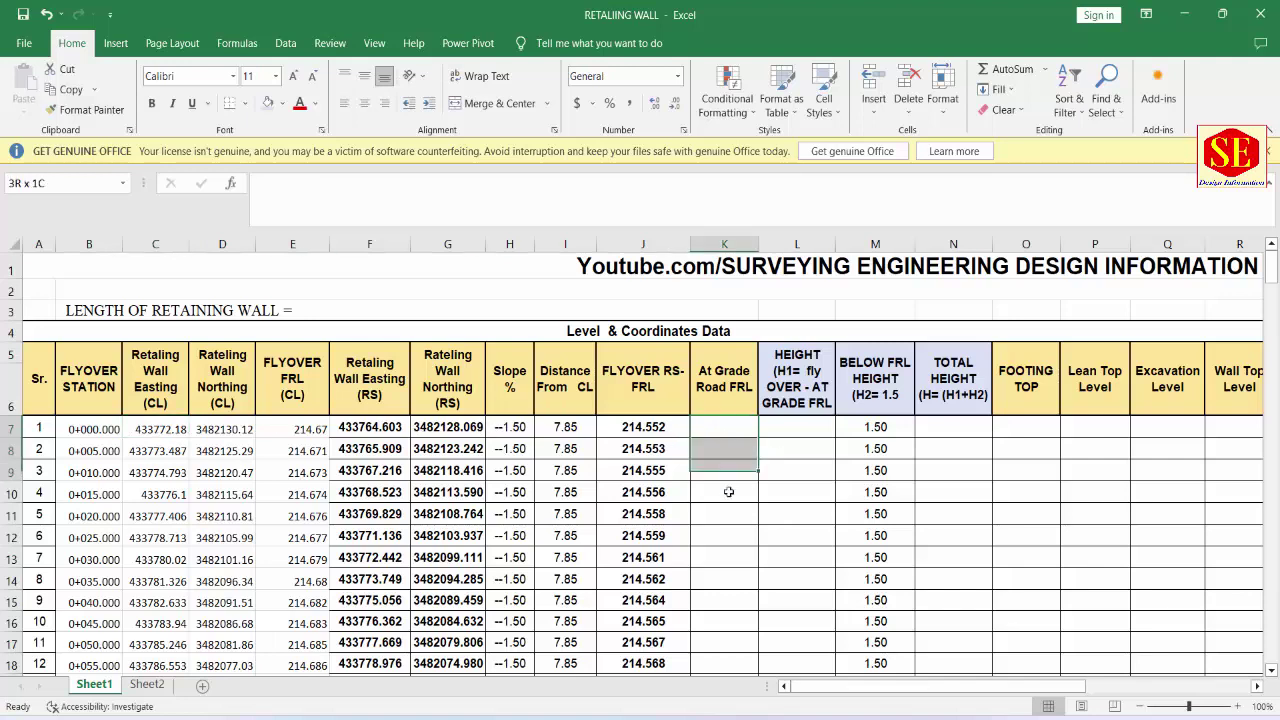
pyautogui.scroll(-2, 93, 510)
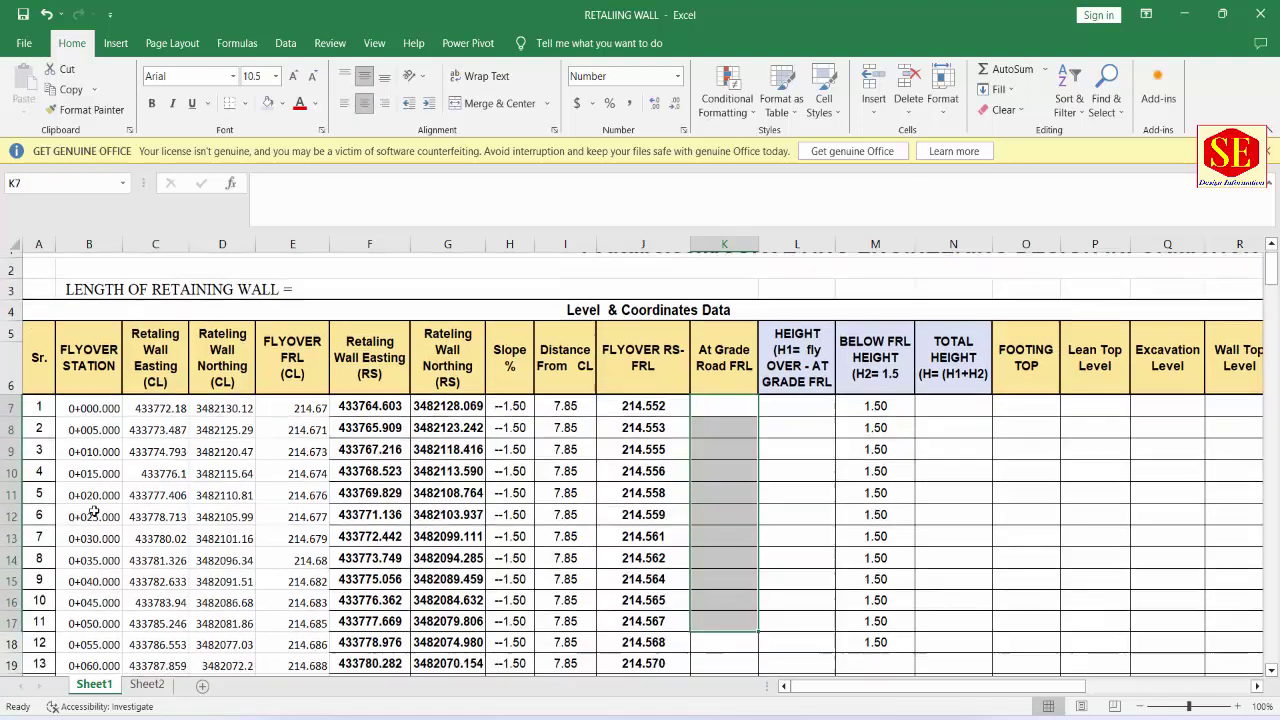
pyautogui.scroll(2, 797, 492)
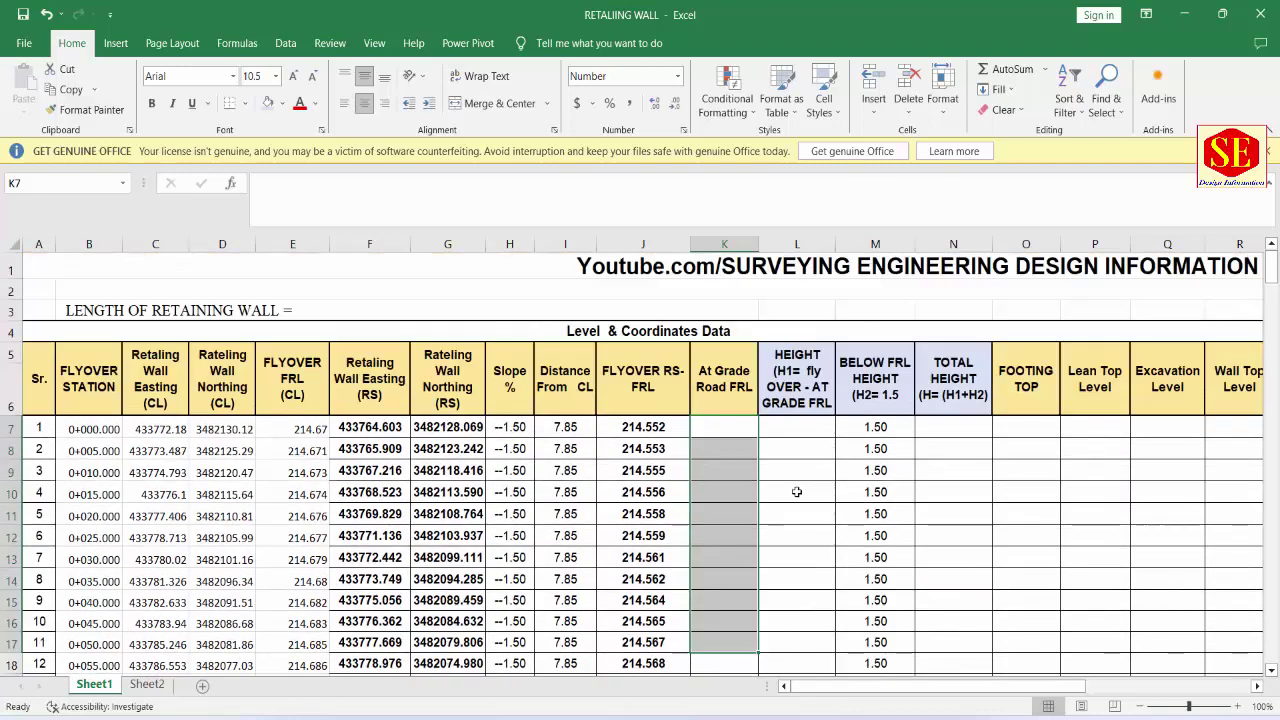
# Step: Compare the aT GARDE and Fly over workbooks, selecting the PI Easting/Northing and filled VPI values
pyautogui.moveTo(832, 714)
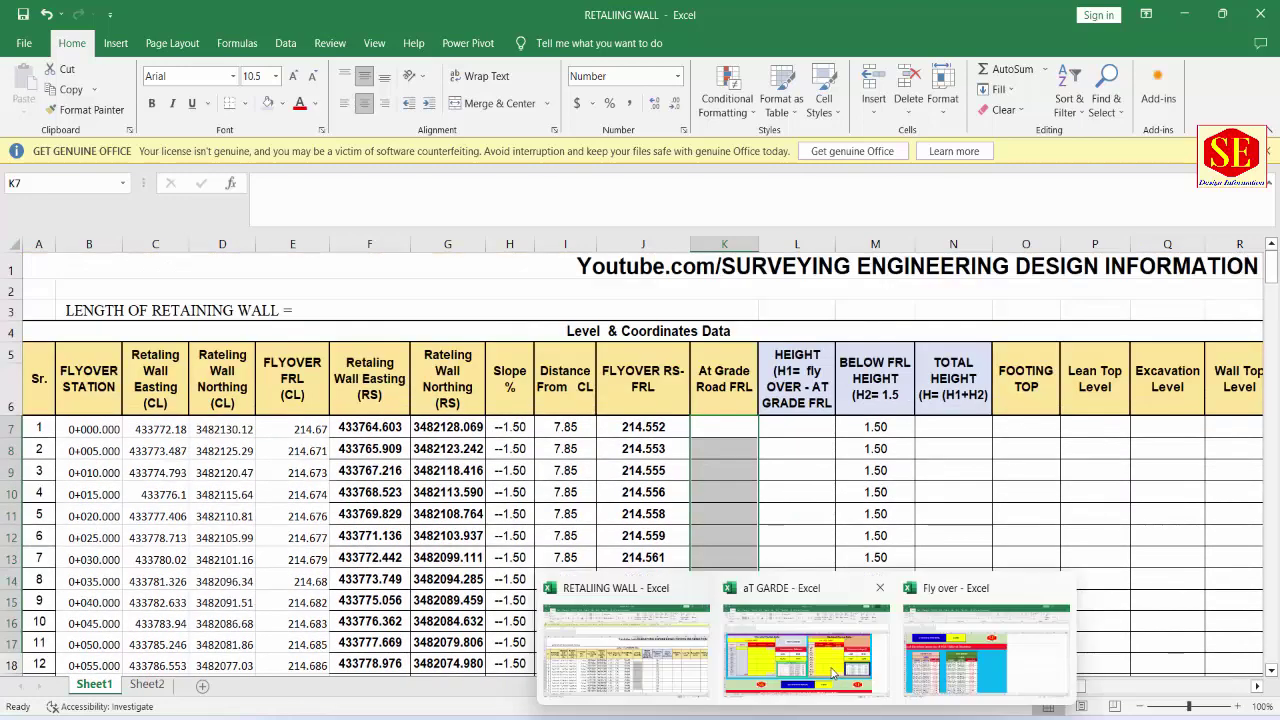
pyautogui.click(832, 673)
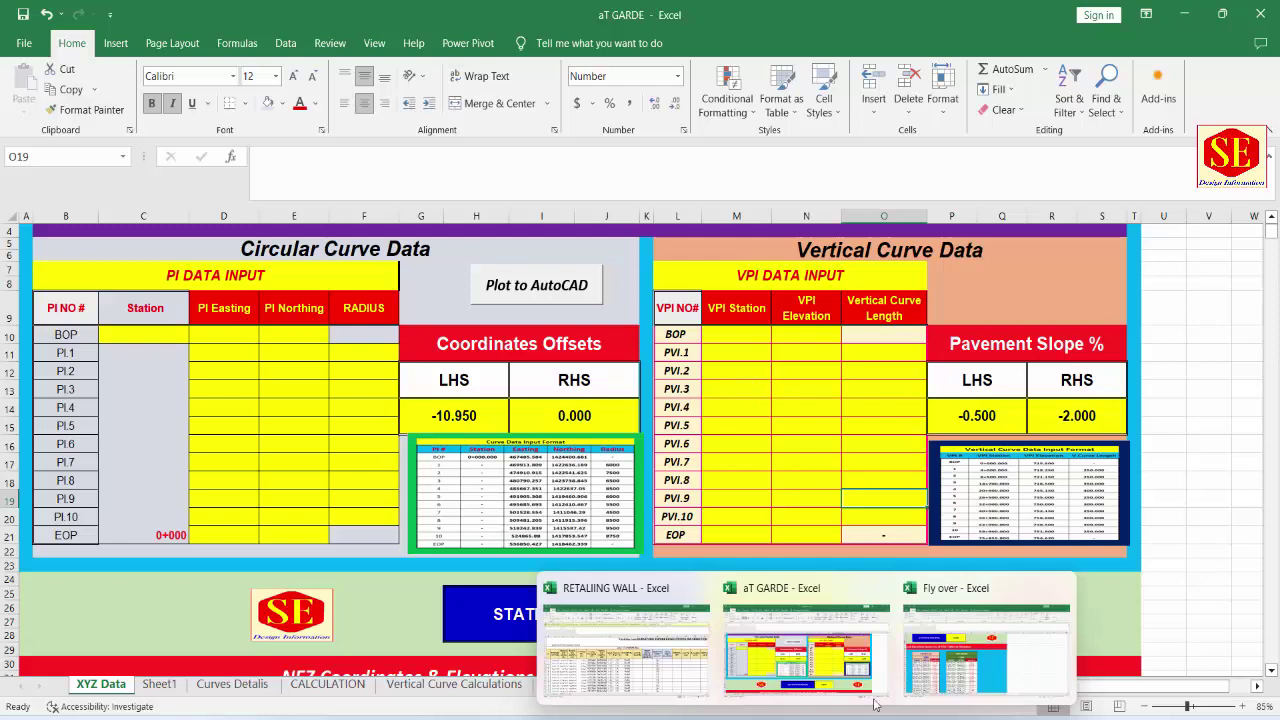
pyautogui.click(953, 663)
pyautogui.scroll(3, 949, 488)
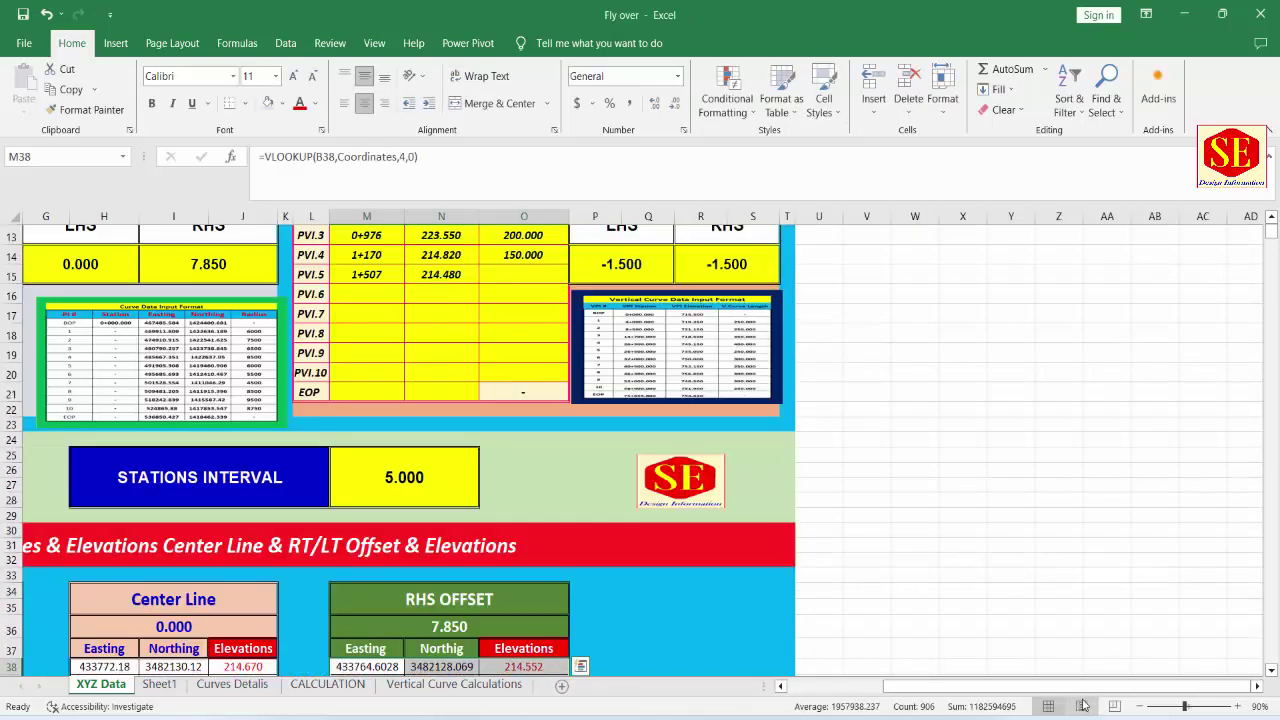
pyautogui.moveTo(900, 686); pyautogui.dragTo(781, 706)
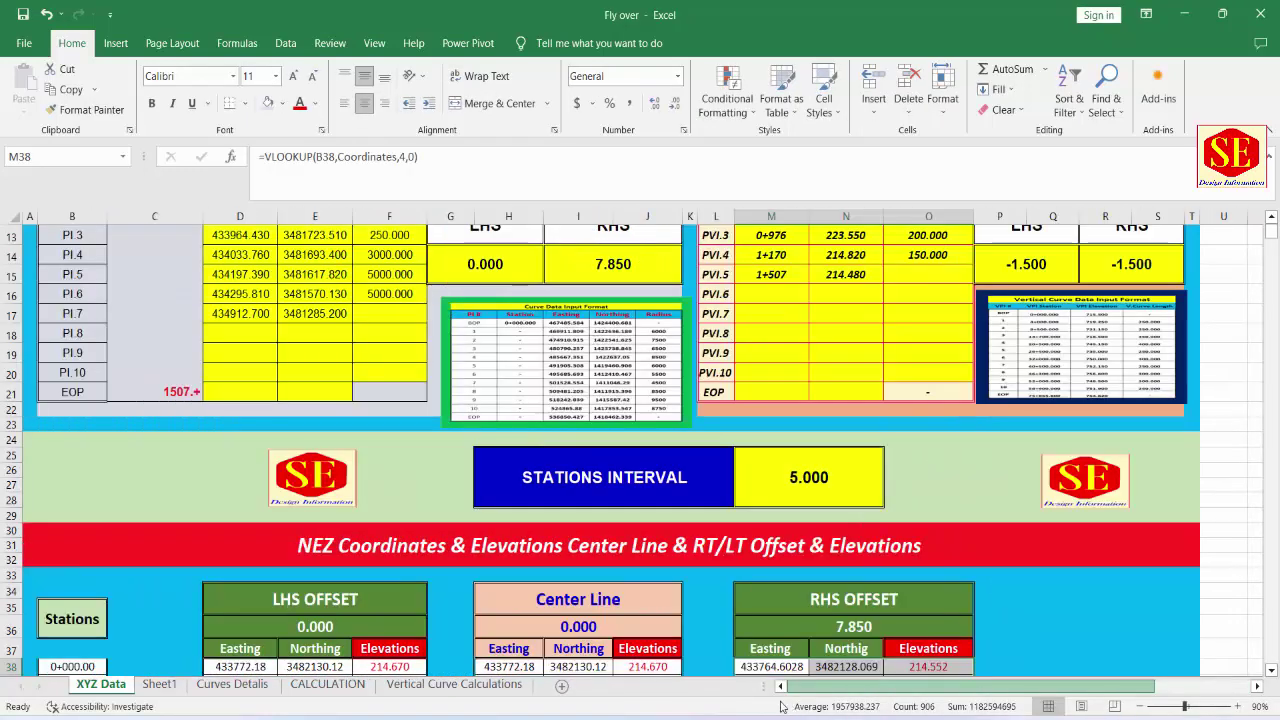
pyautogui.scroll(4, 620, 475)
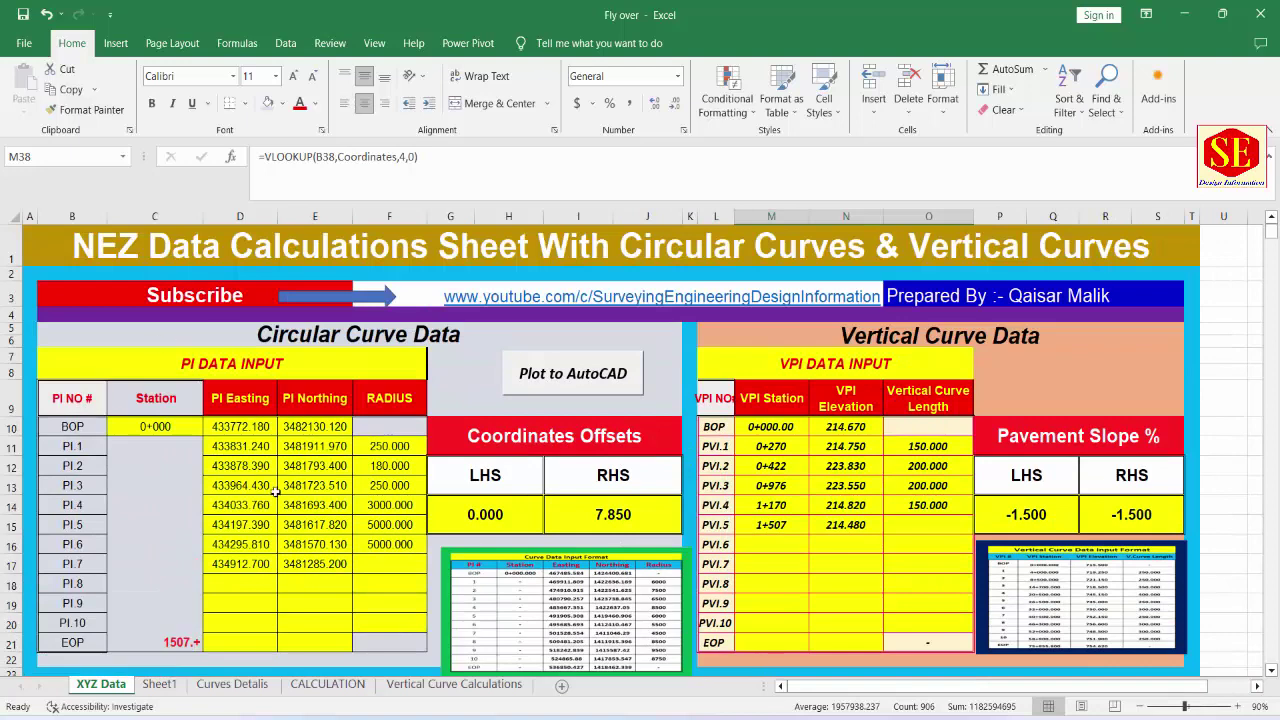
pyautogui.moveTo(272, 447); pyautogui.dragTo(318, 545)
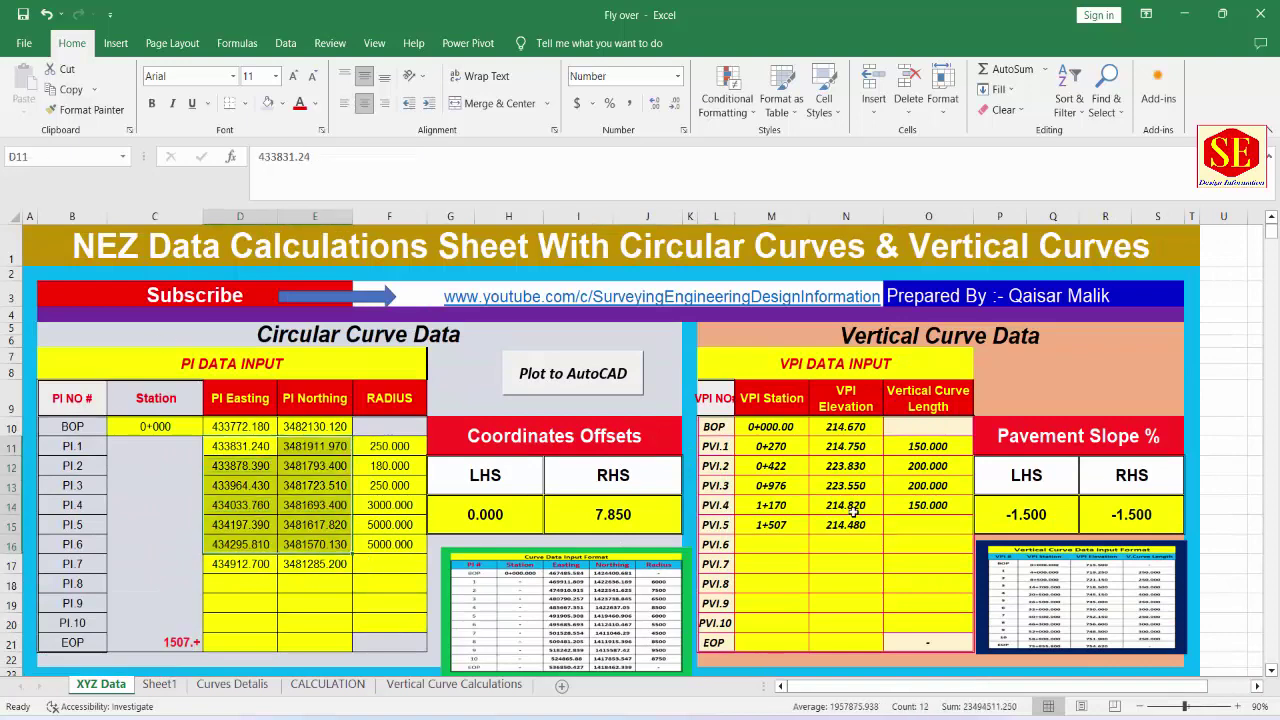
pyautogui.moveTo(771, 430); pyautogui.dragTo(822, 541)
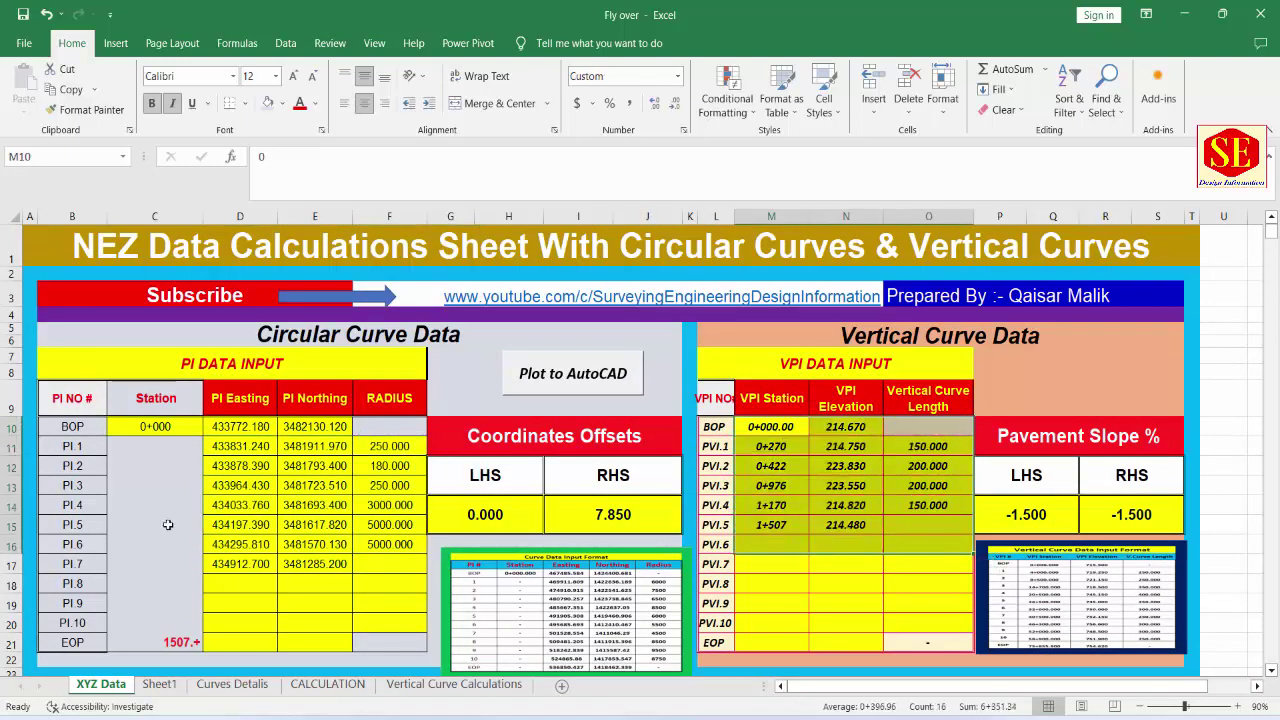
# Step: Minimize the Fly over workbook, select the empty VPI cells M10:O20, and switch to the PDF
pyautogui.click(1183, 14)
pyautogui.click(737, 351)
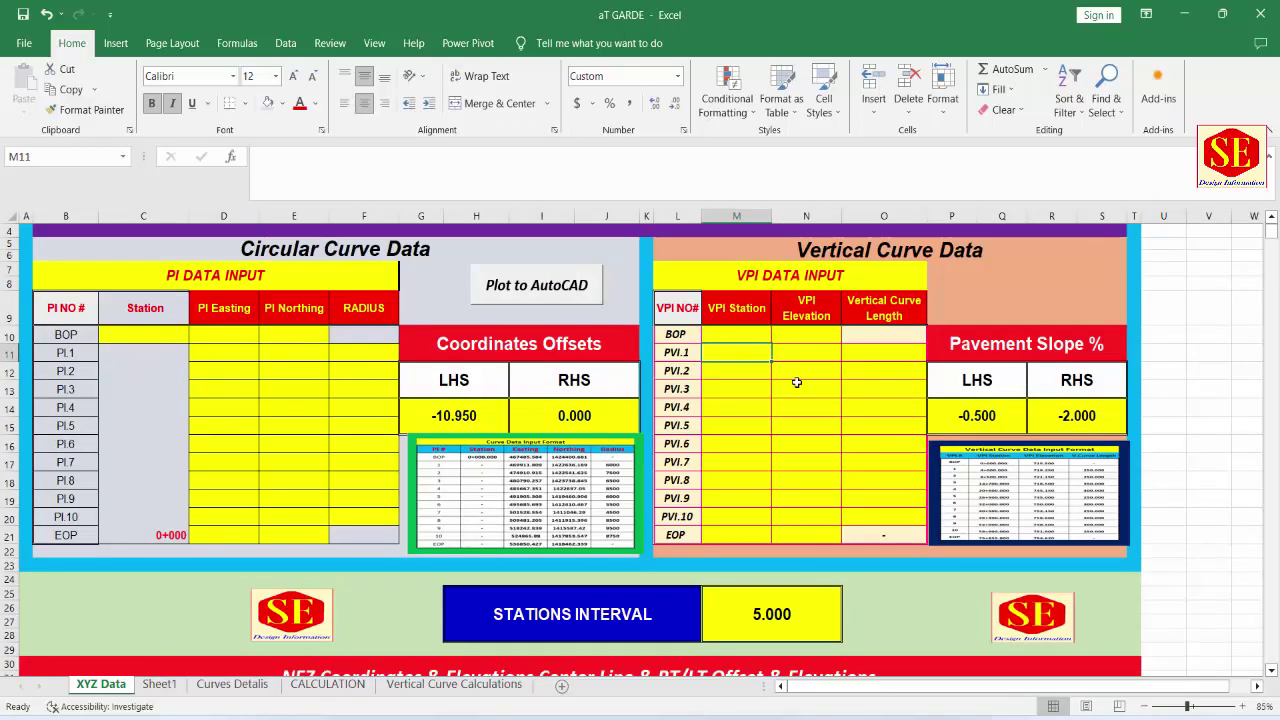
pyautogui.moveTo(742, 337); pyautogui.dragTo(888, 520)
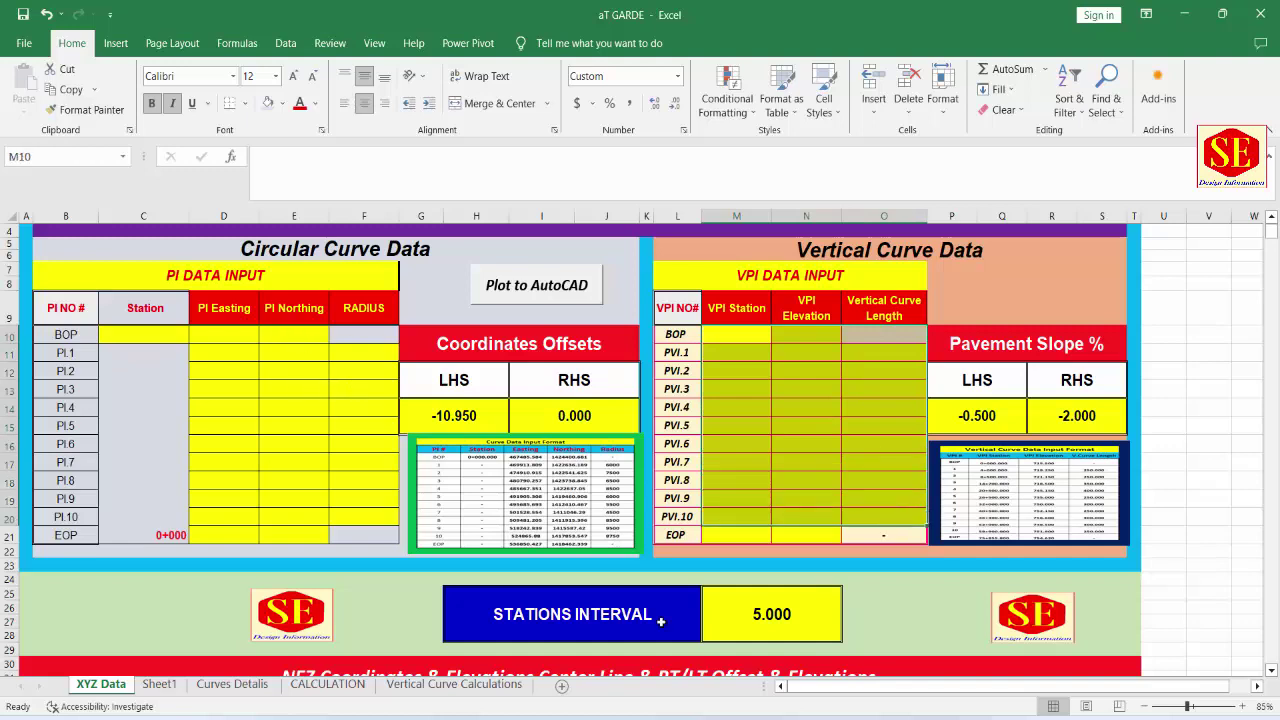
pyautogui.hotkey('alt', 'Tab')
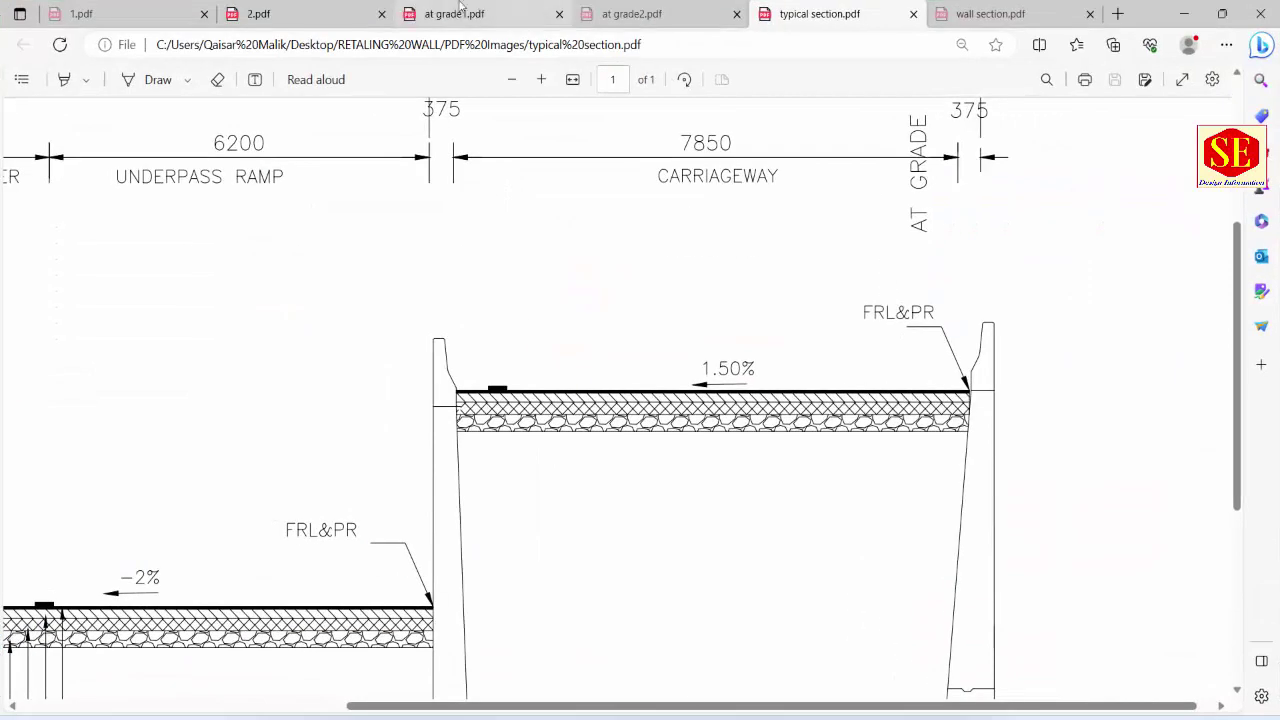
# Step: Show the at grade1.pdf drawing scrolled down to its VPI stations and elevations grid
pyautogui.click(460, 8)
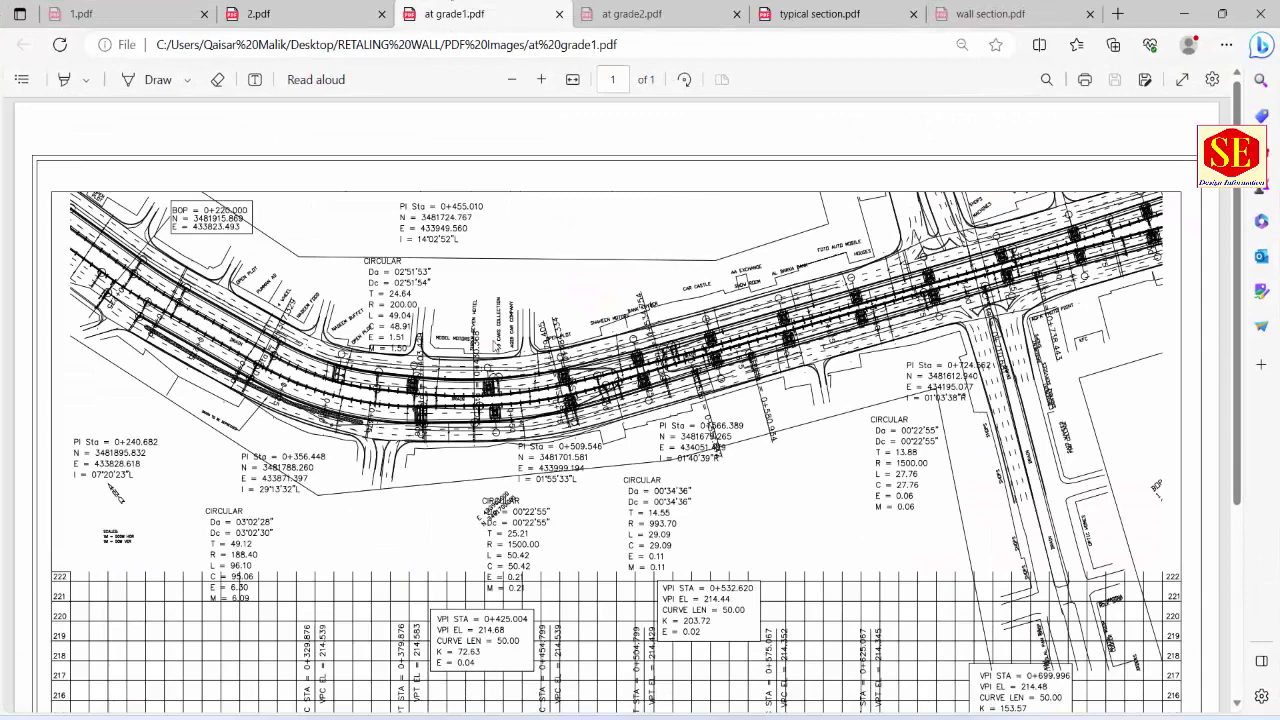
pyautogui.scroll(-1, 492, 365)
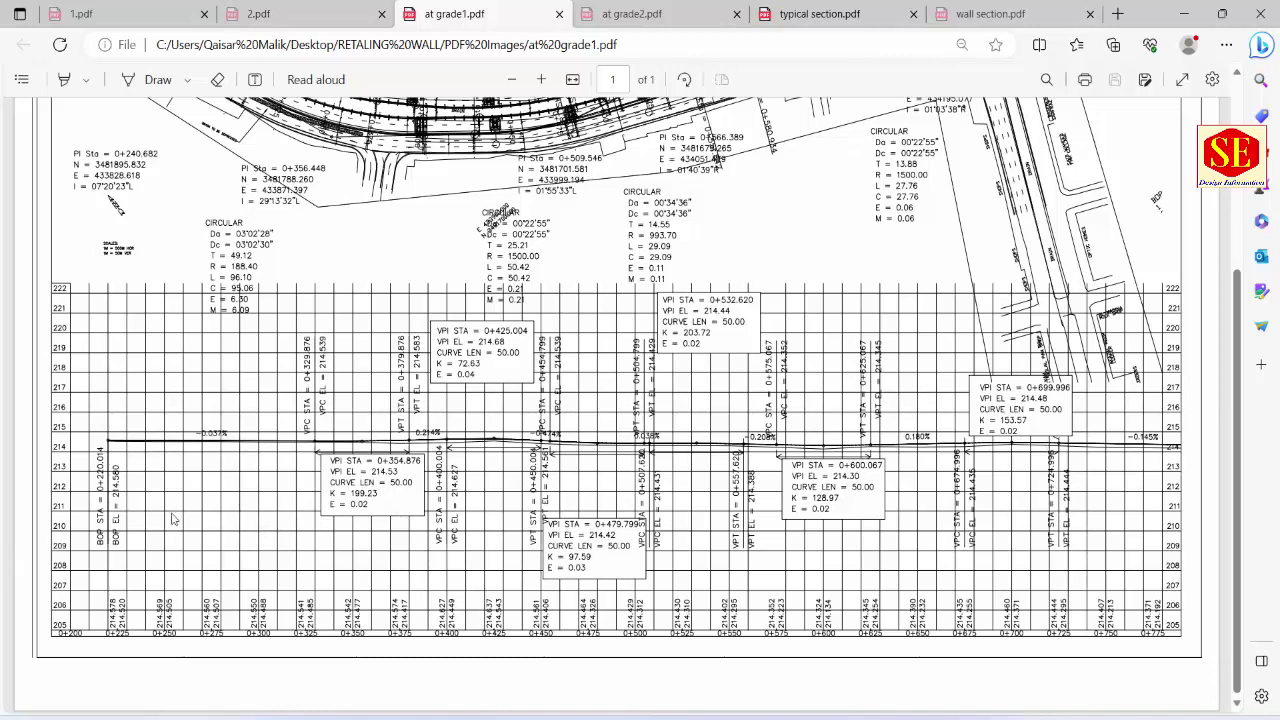
# Step: Restore the aT GARDE workbook down and position it beside the profile drawing
pyautogui.click(1040, 714)
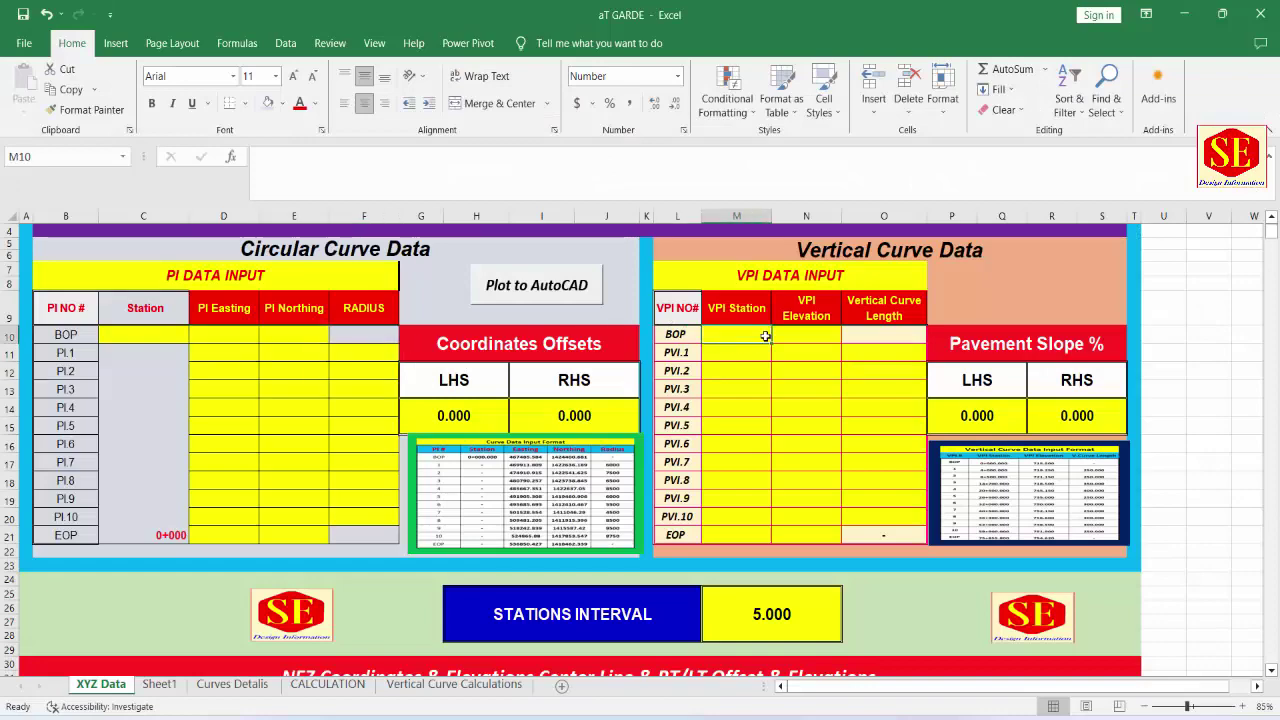
pyautogui.click(1222, 14)
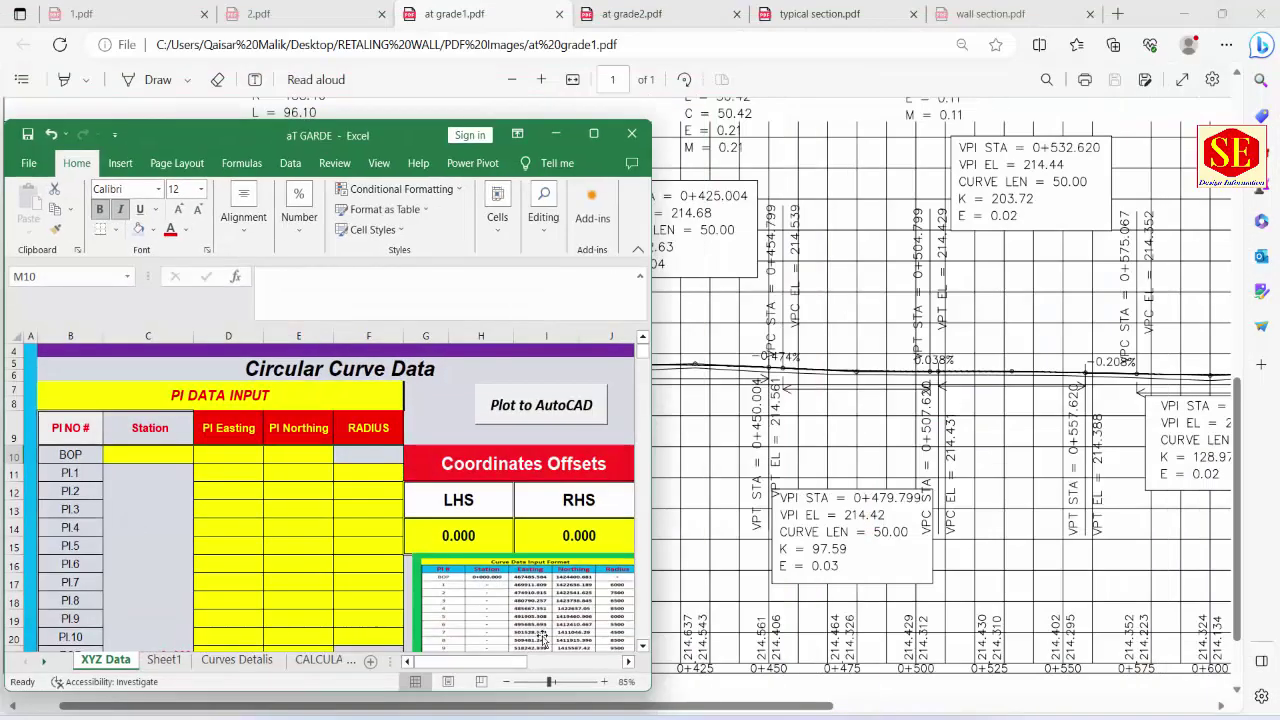
pyautogui.moveTo(465, 661); pyautogui.dragTo(535, 661)
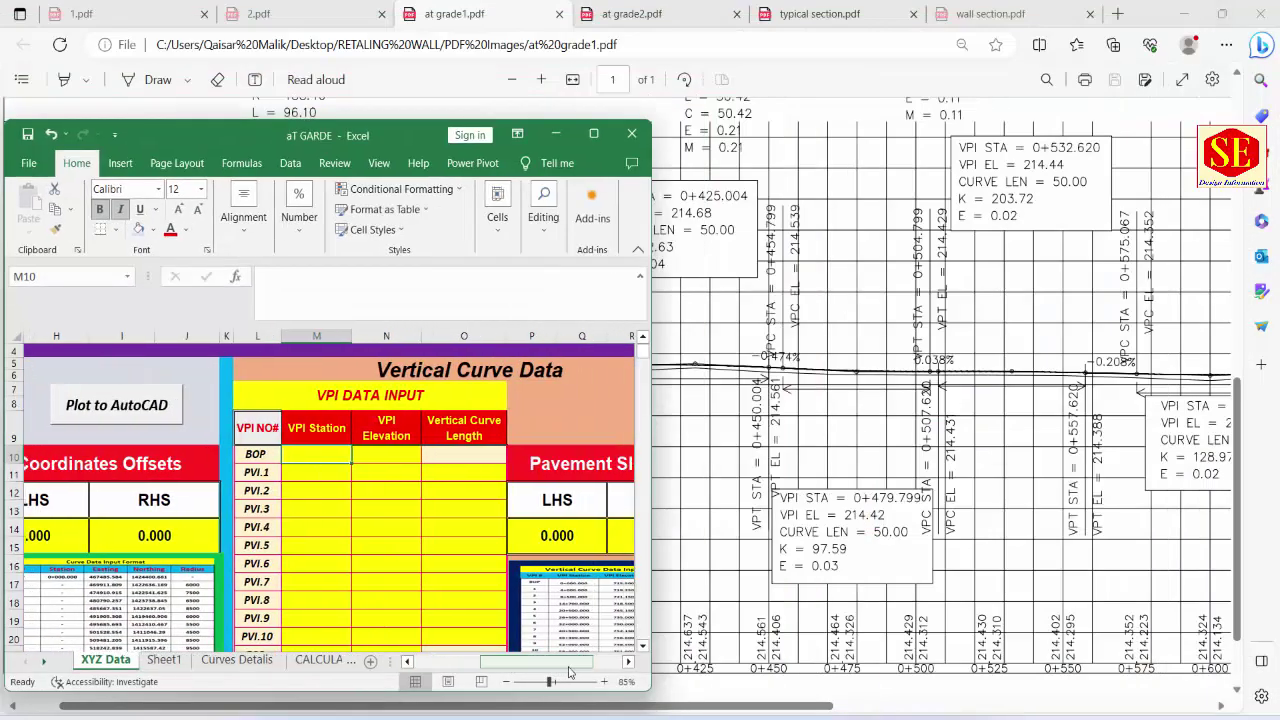
pyautogui.scroll(-1, 259, 414)
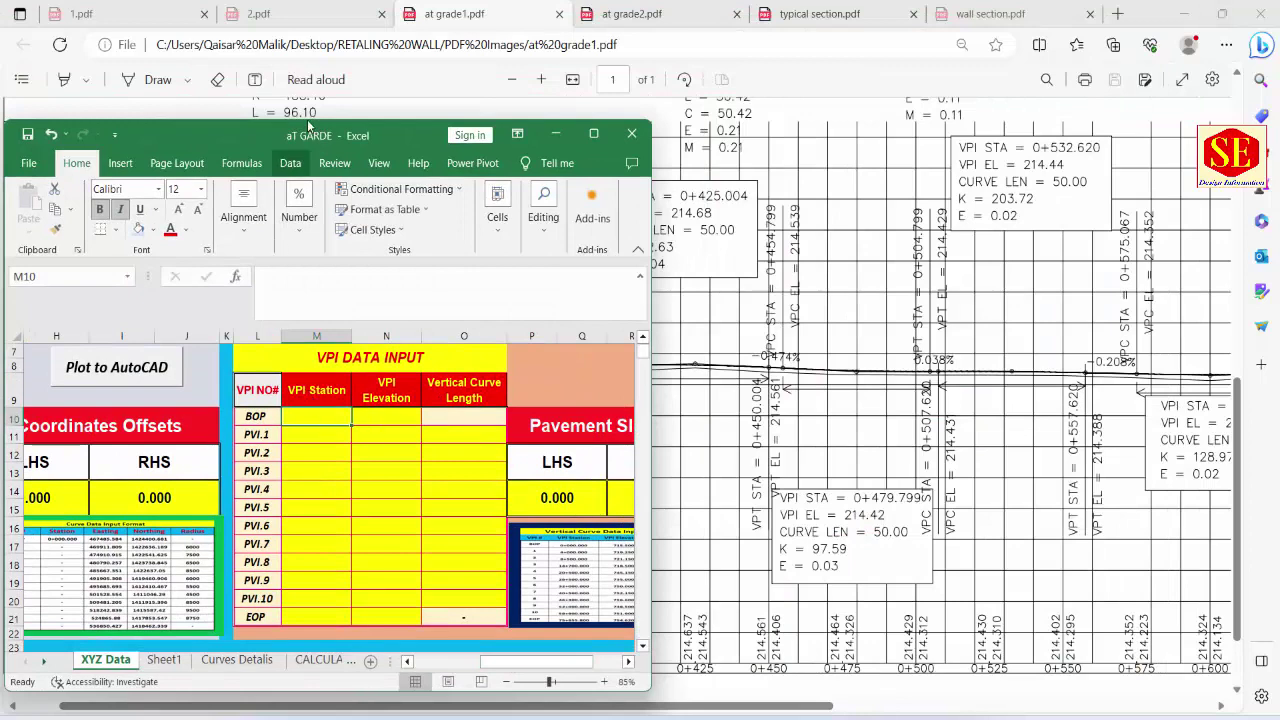
pyautogui.moveTo(260, 130); pyautogui.dragTo(563, 131)
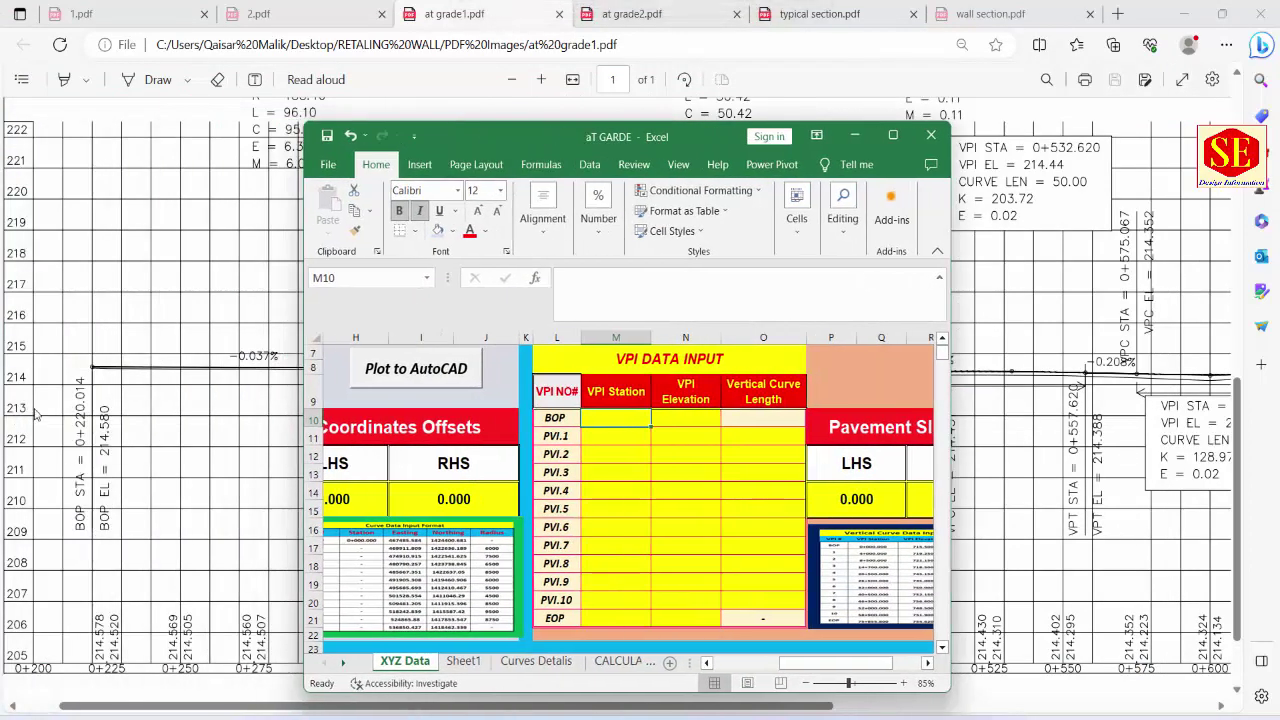
# Step: Enter the BOP station 0+220.01 and elevation 214.580 in the VPI table
pyautogui.write('2')
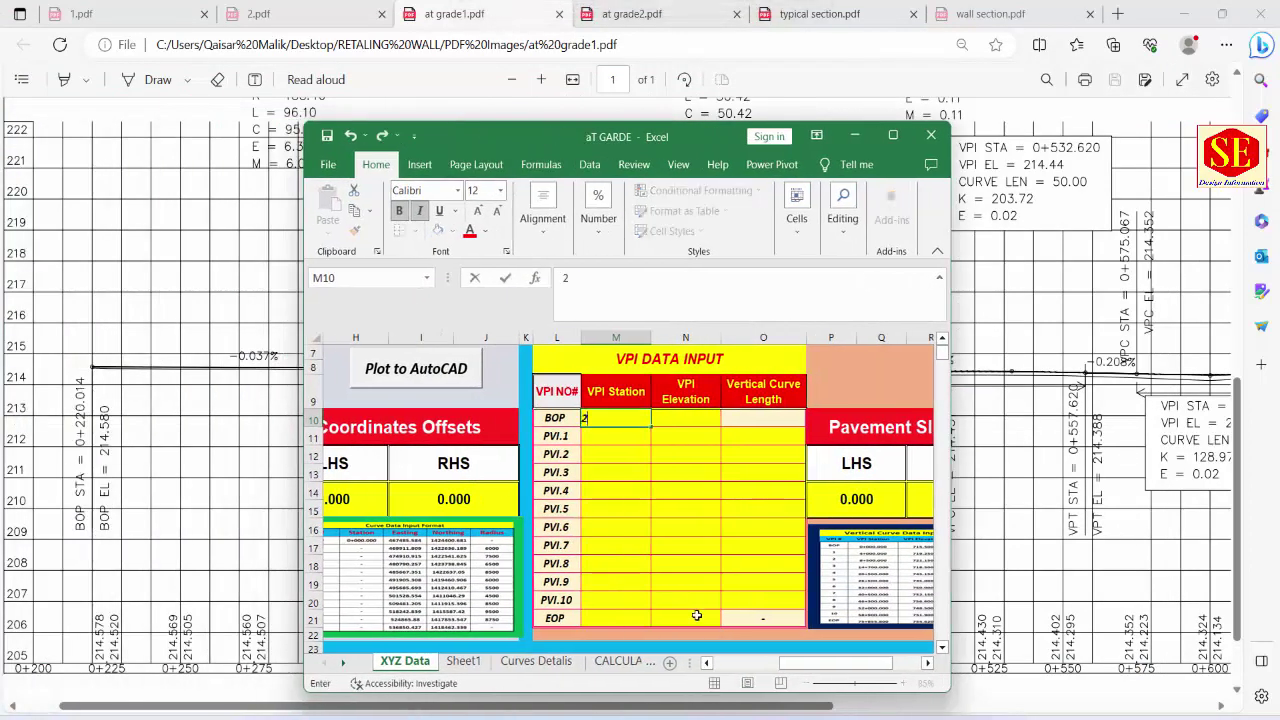
pyautogui.write('20.01')
pyautogui.click(688, 419)
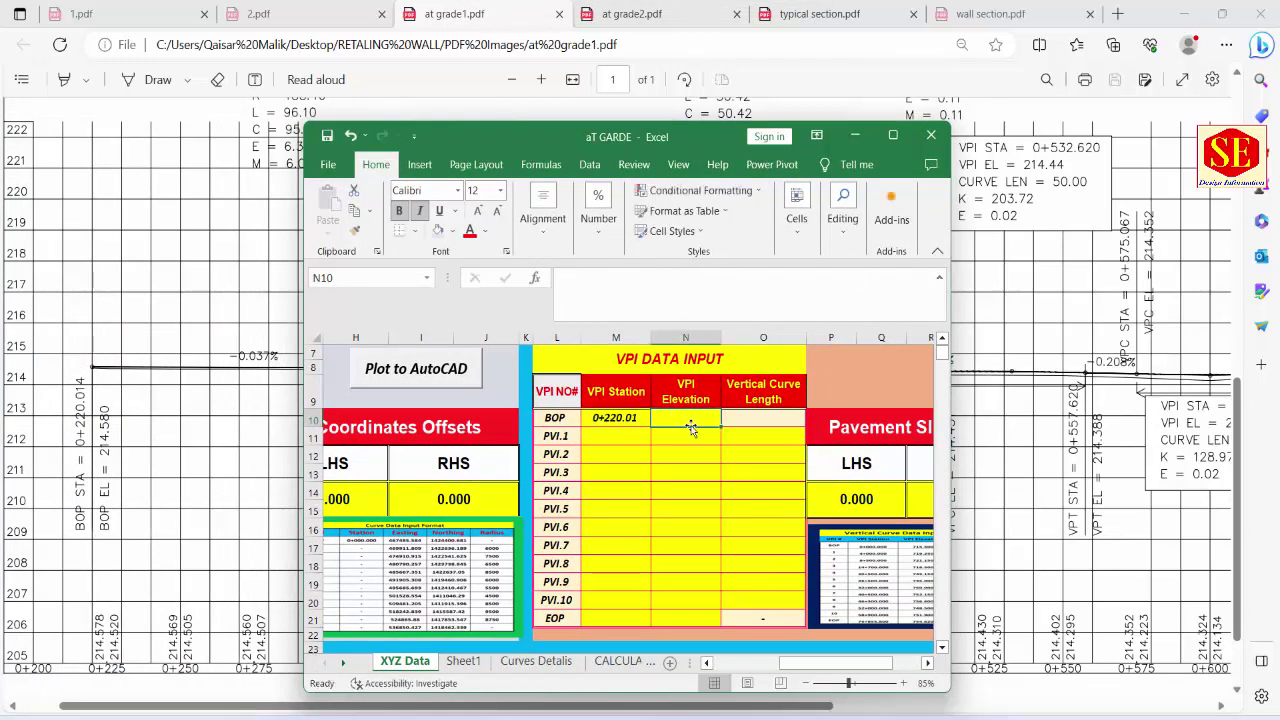
pyautogui.write('214.')
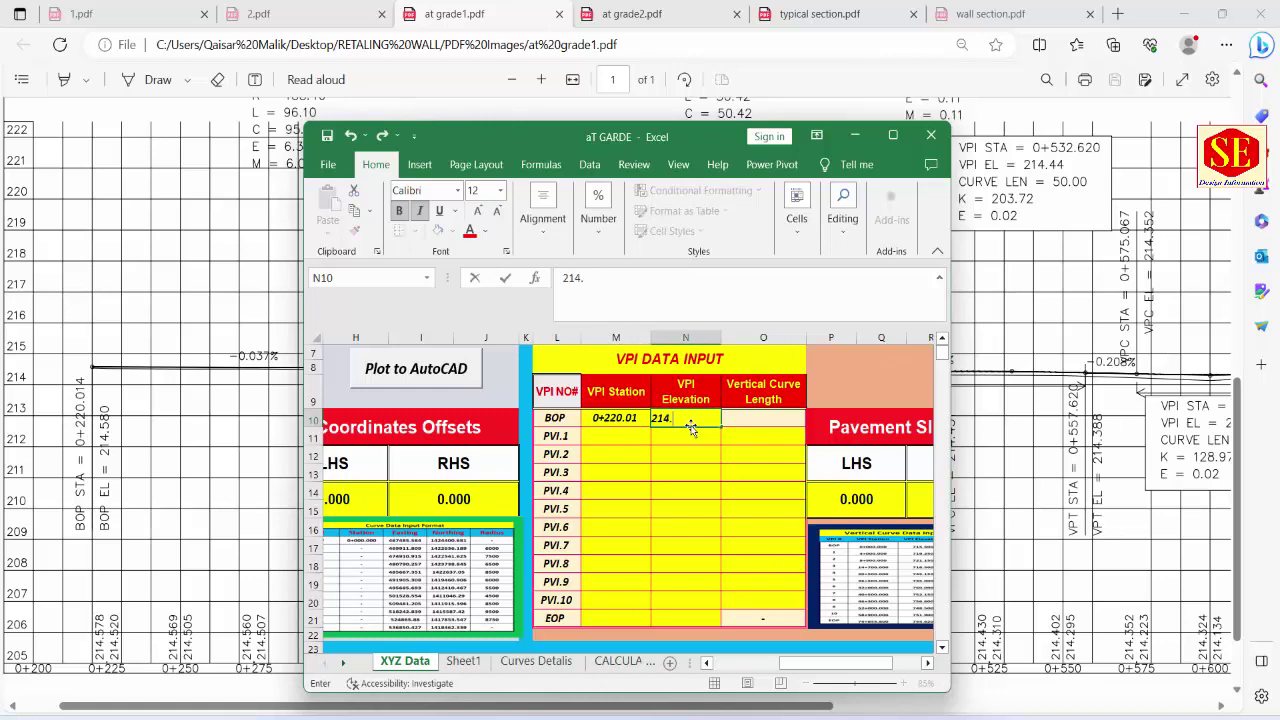
pyautogui.write('58')
pyautogui.click(620, 437)
# Step: Enter PVI.1 as station 0+355, elevation 214.530, curve length 50
pyautogui.moveTo(527, 140); pyautogui.dragTo(838, 128)
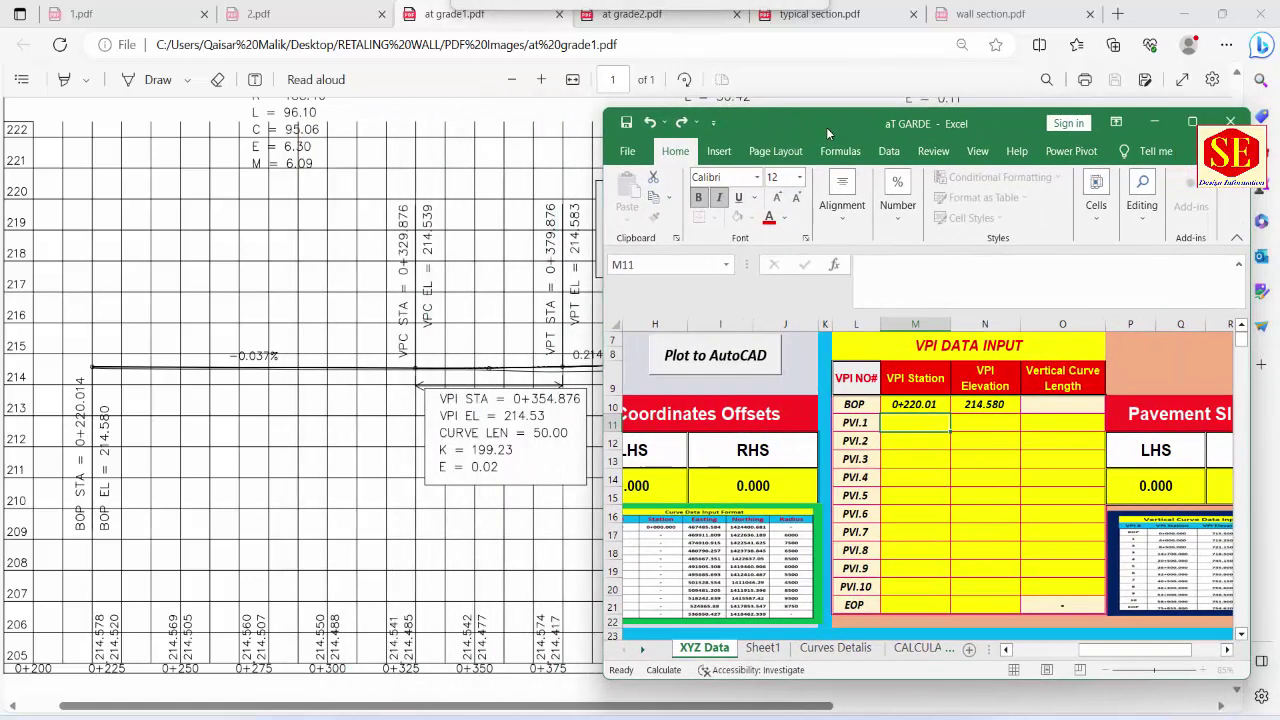
pyautogui.write('354.876')
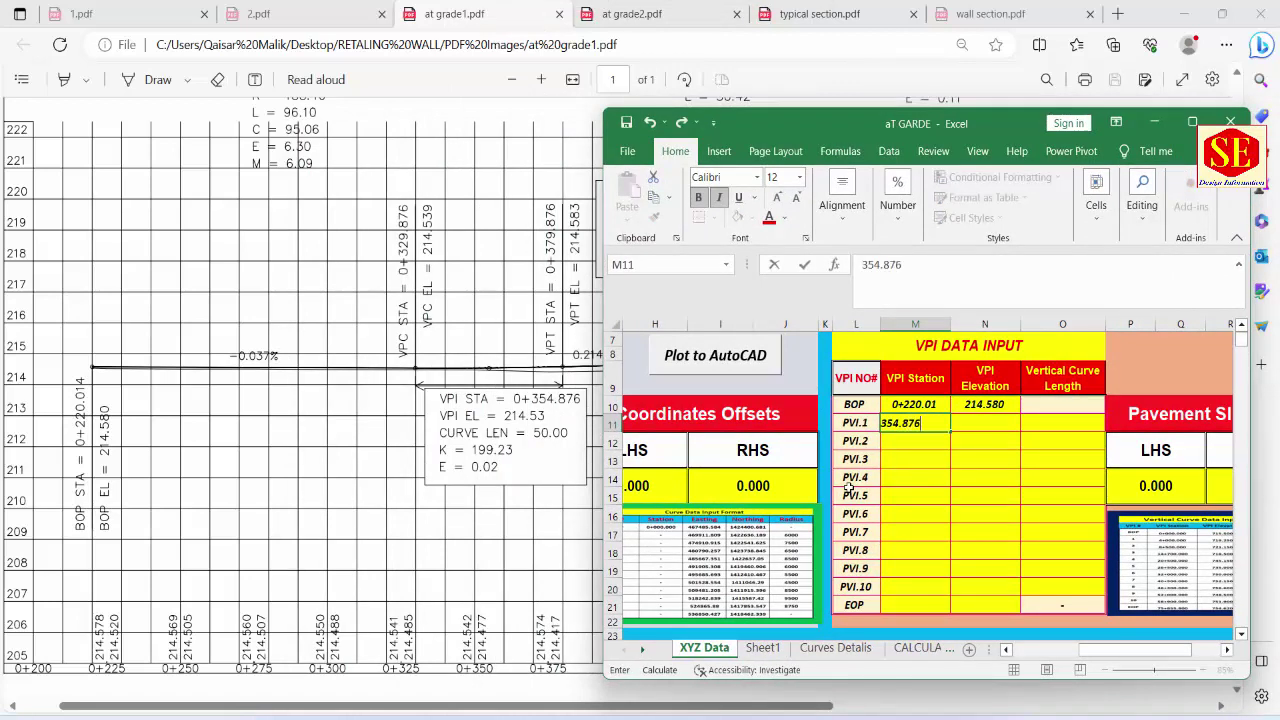
pyautogui.click(975, 420)
pyautogui.write('2')
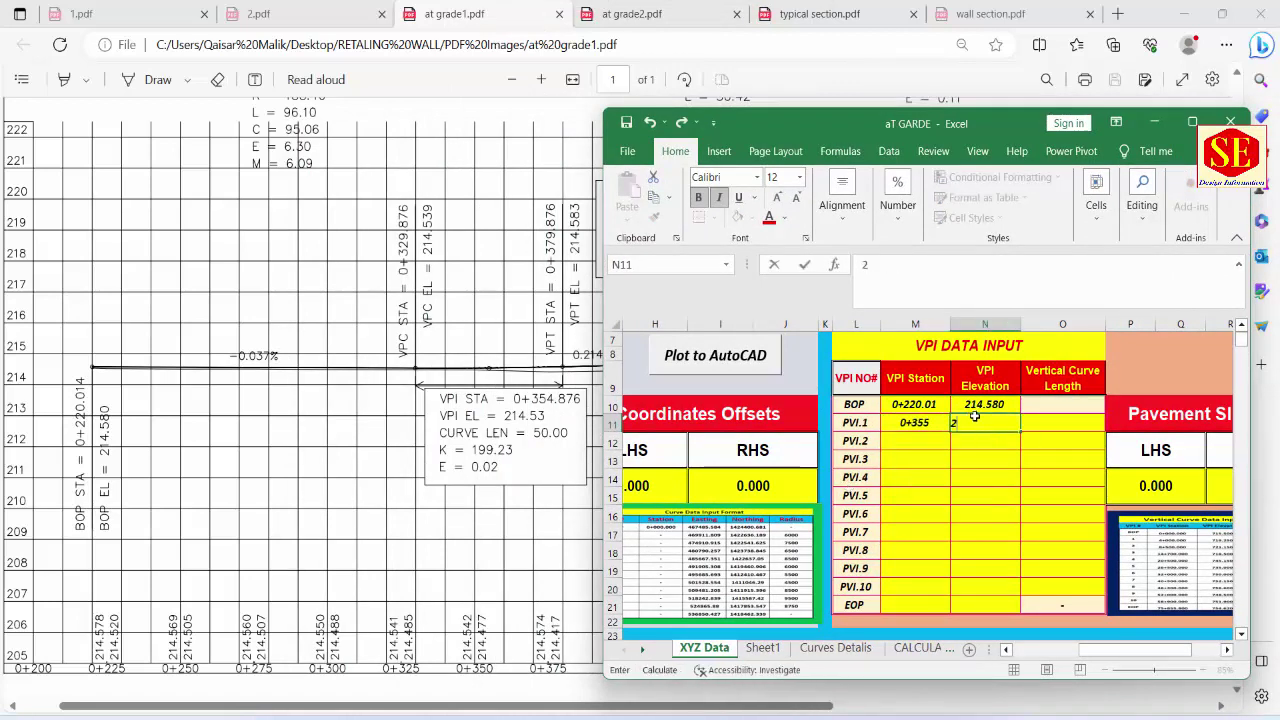
pyautogui.write('14.53')
pyautogui.click(1041, 423)
pyautogui.write('50')
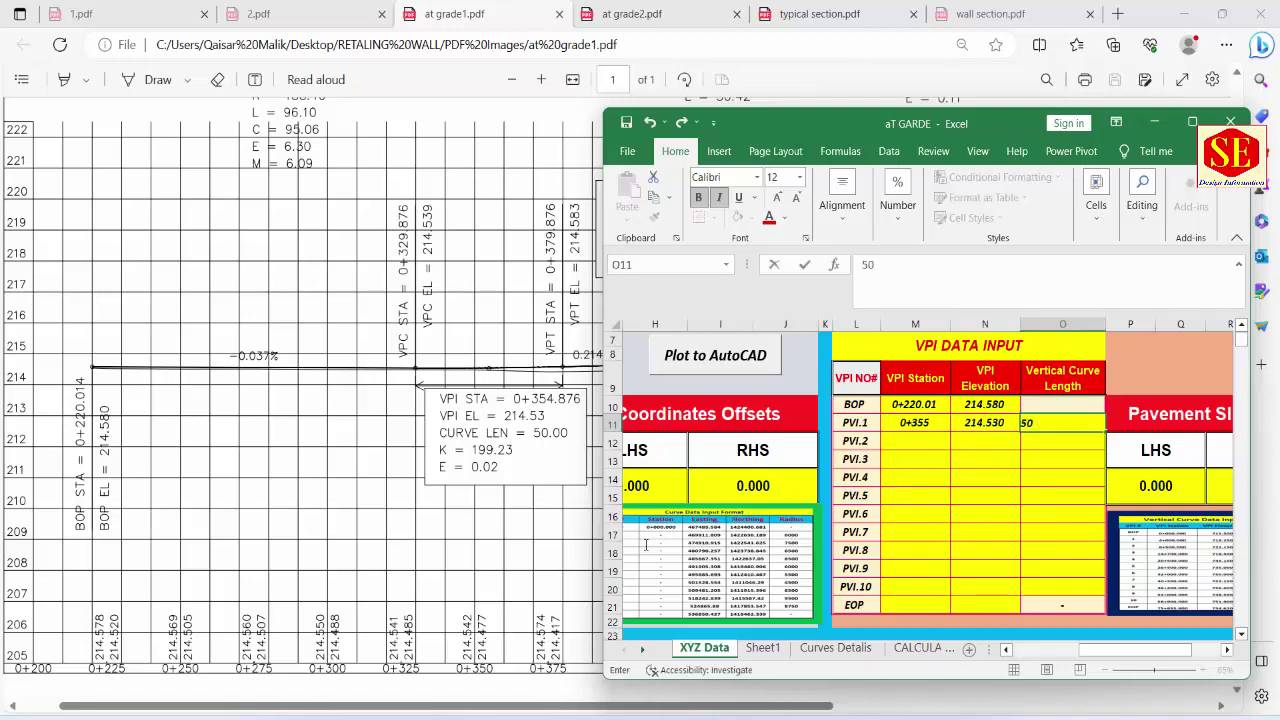
pyautogui.press('Return')
pyautogui.moveTo(777, 122)
pyautogui.mouseDown()
pyautogui.moveTo(159, 181)
pyautogui.moveTo(189, 160)
pyautogui.moveTo(167, 132)
pyautogui.mouseUp()
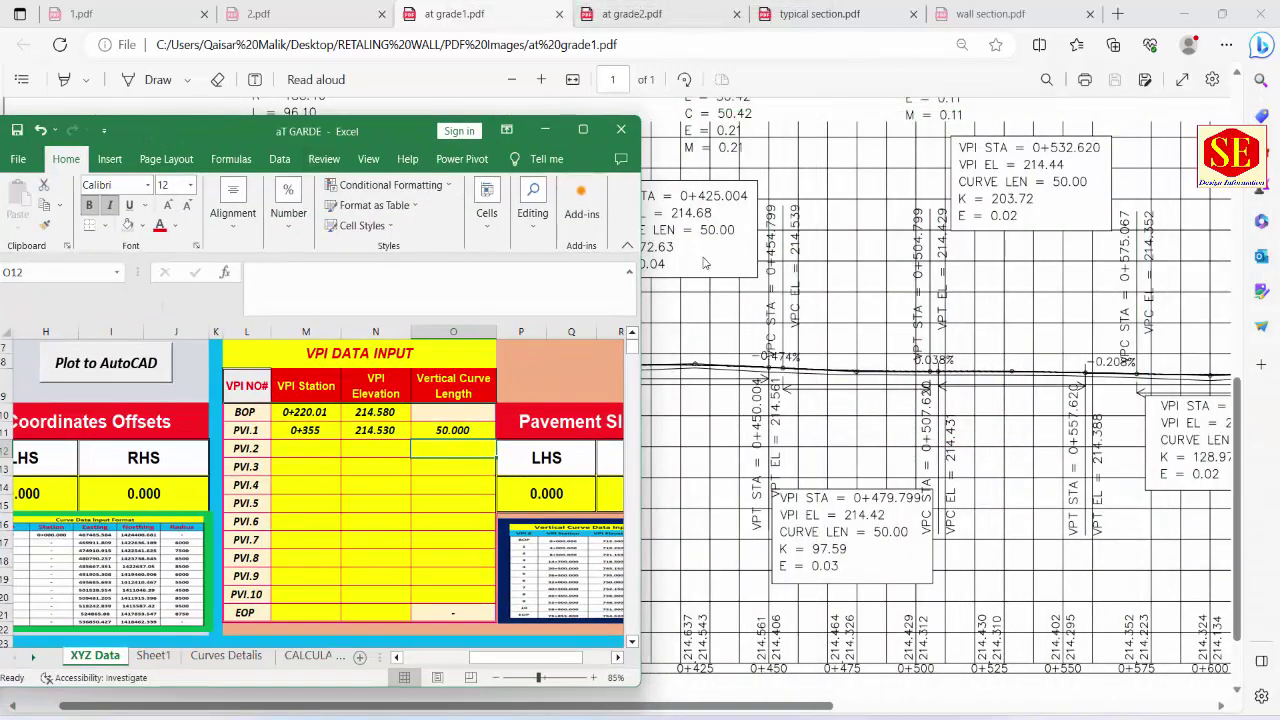
# Step: Enter PVI.2 (0+425, 214.680, 50) and PVI.3 (0+480, 214.42, 50) in the VPI table
pyautogui.click(327, 452)
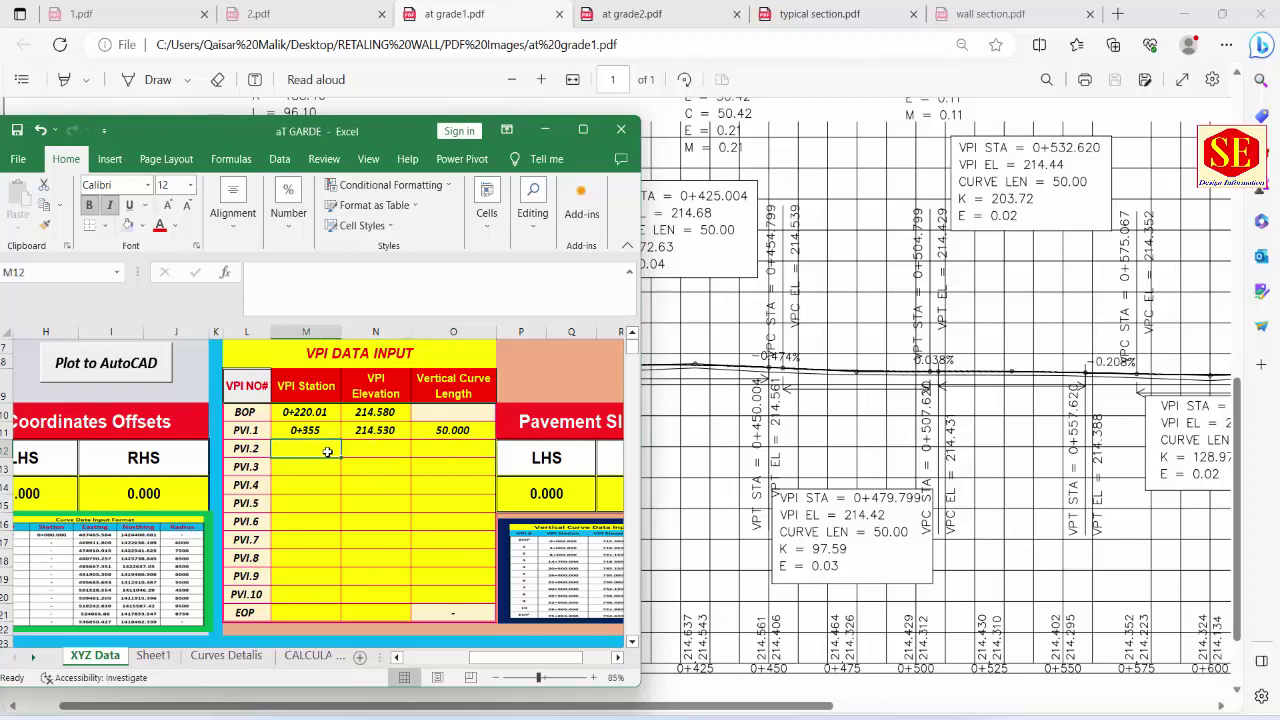
pyautogui.write('425.004')
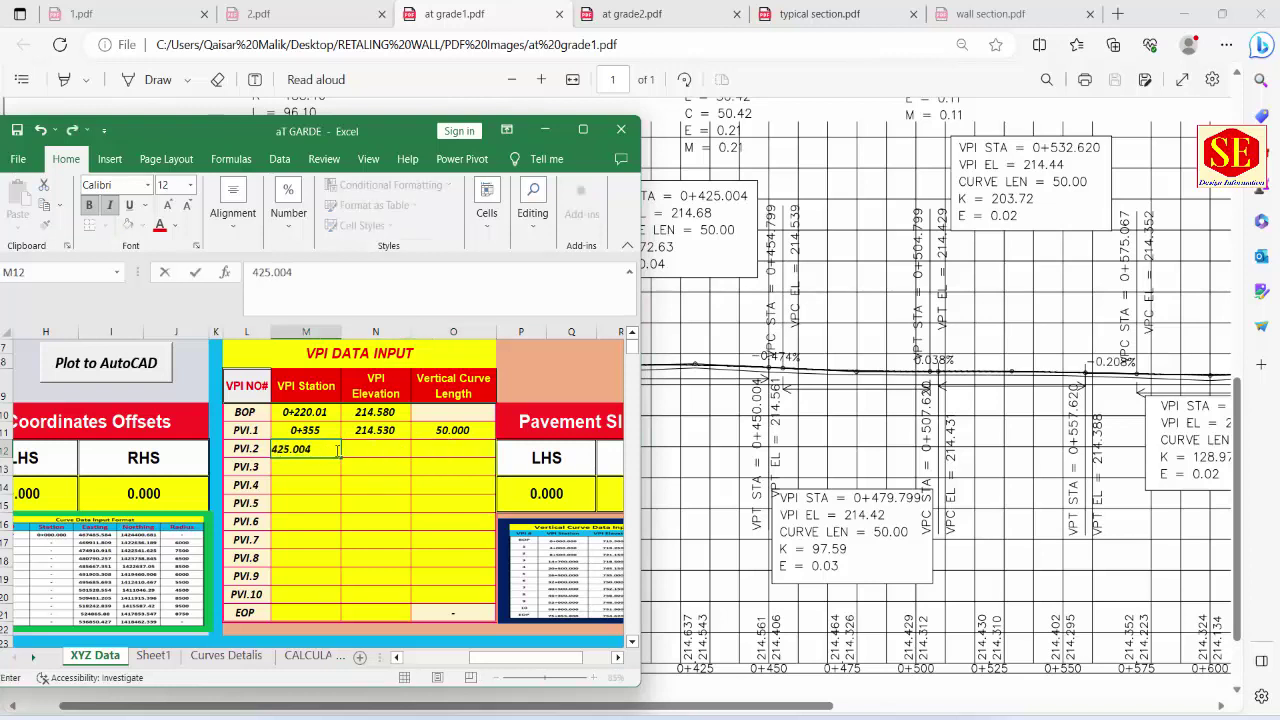
pyautogui.click(373, 447)
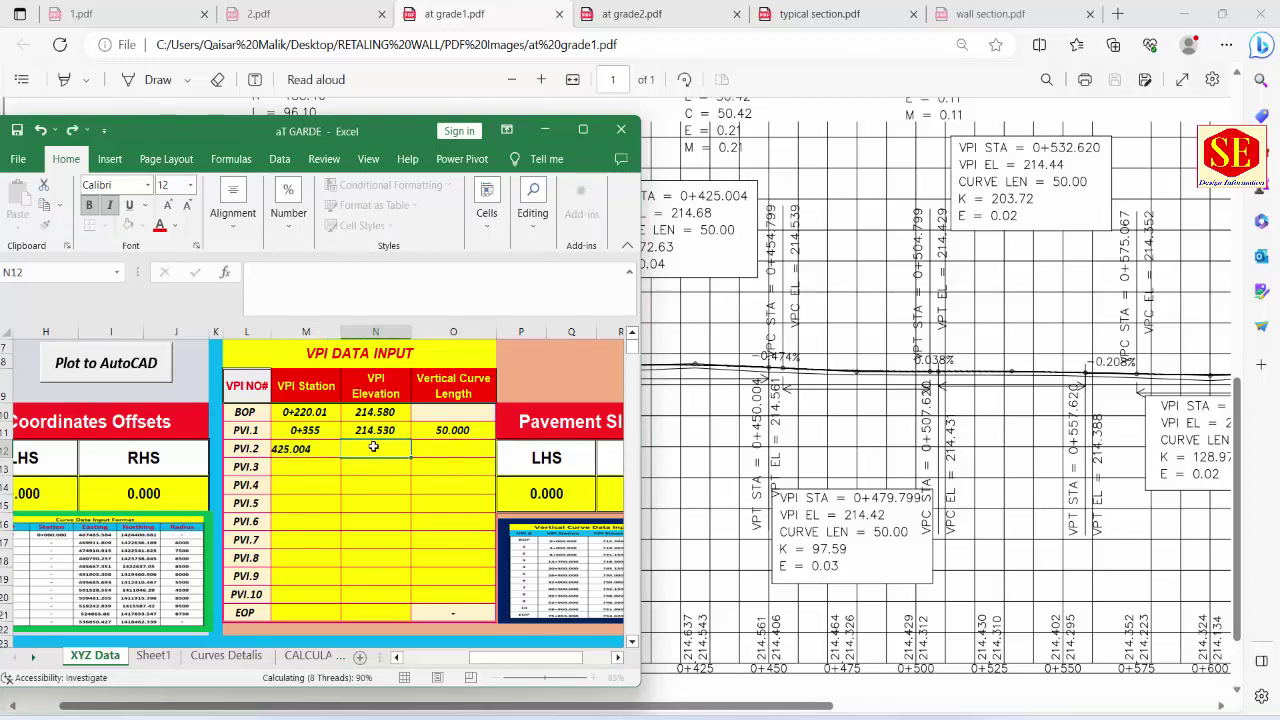
pyautogui.write('214.68')
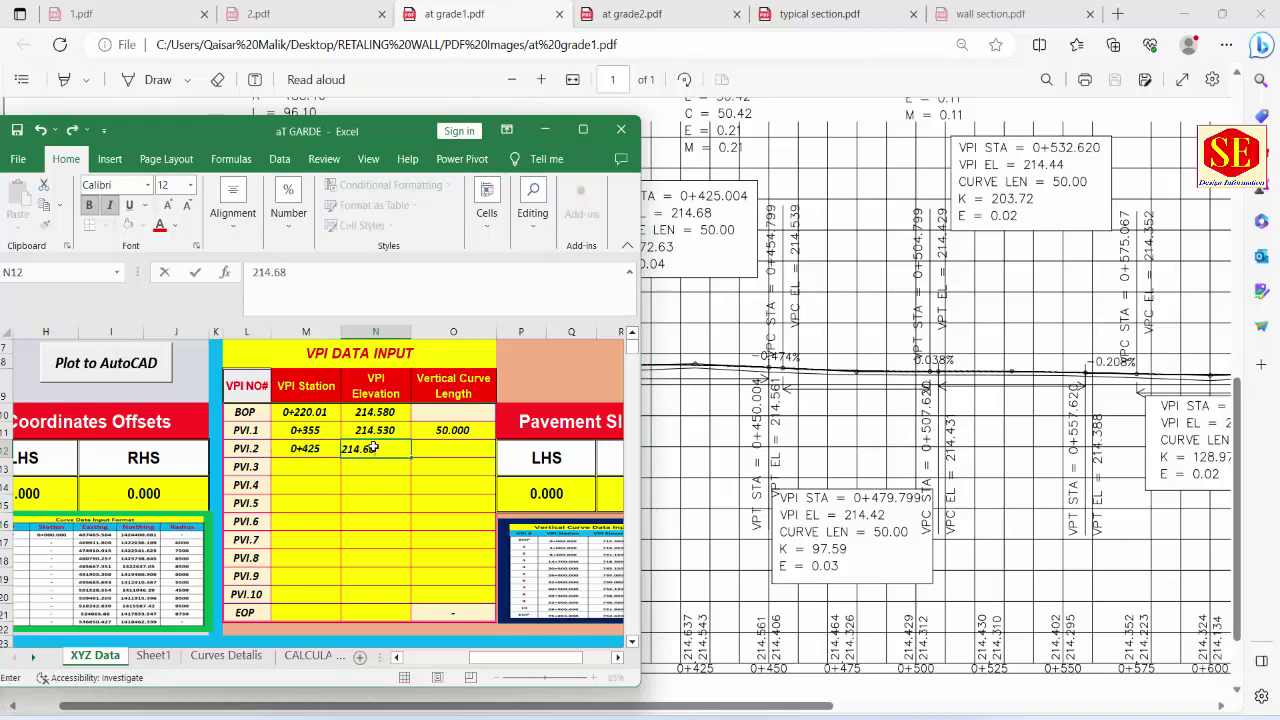
pyautogui.click(449, 452)
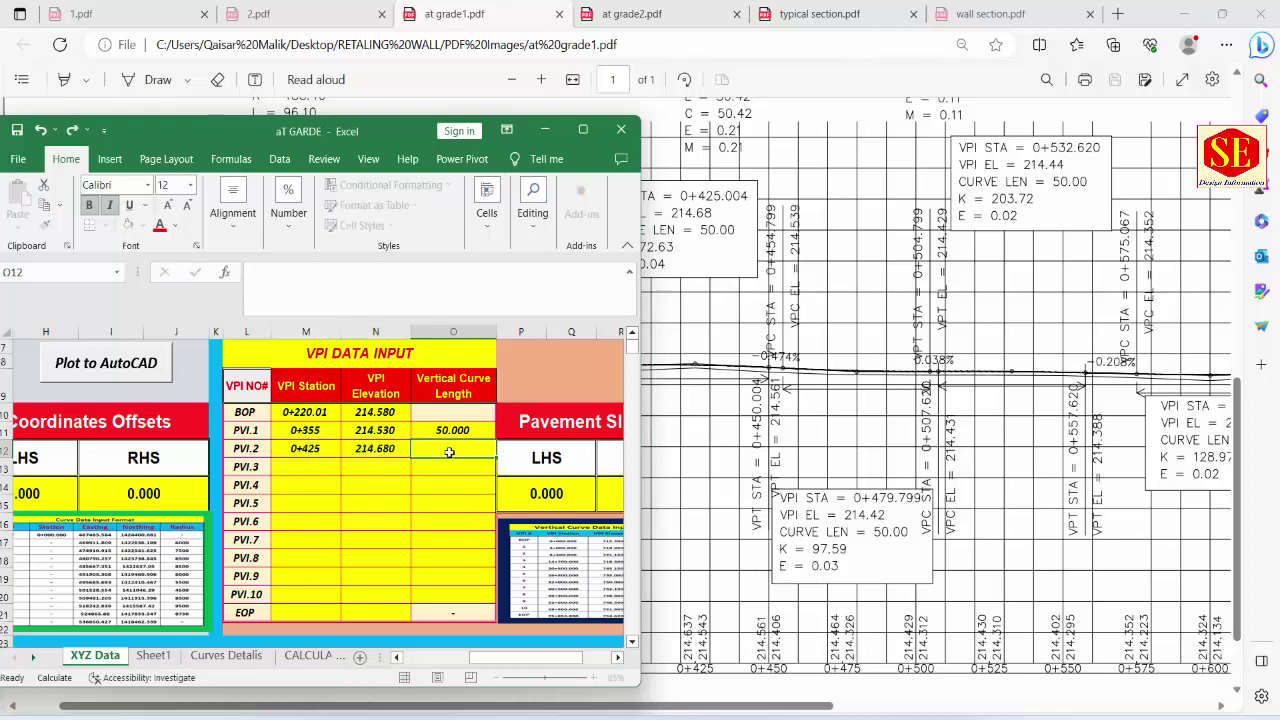
pyautogui.write('50.')
pyautogui.press('Return')
pyautogui.click(300, 466)
pyautogui.write('0+480')
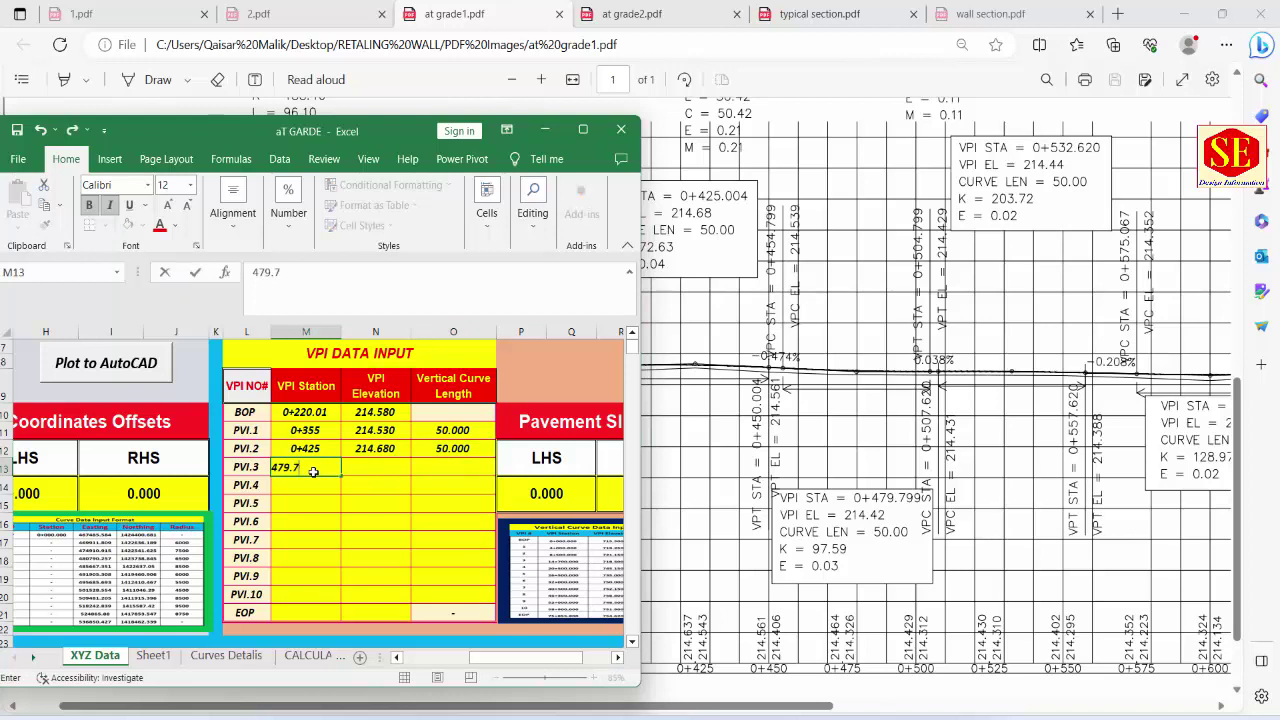
pyautogui.click(371, 466)
pyautogui.write('214.42')
pyautogui.click(449, 467)
pyautogui.write('50')
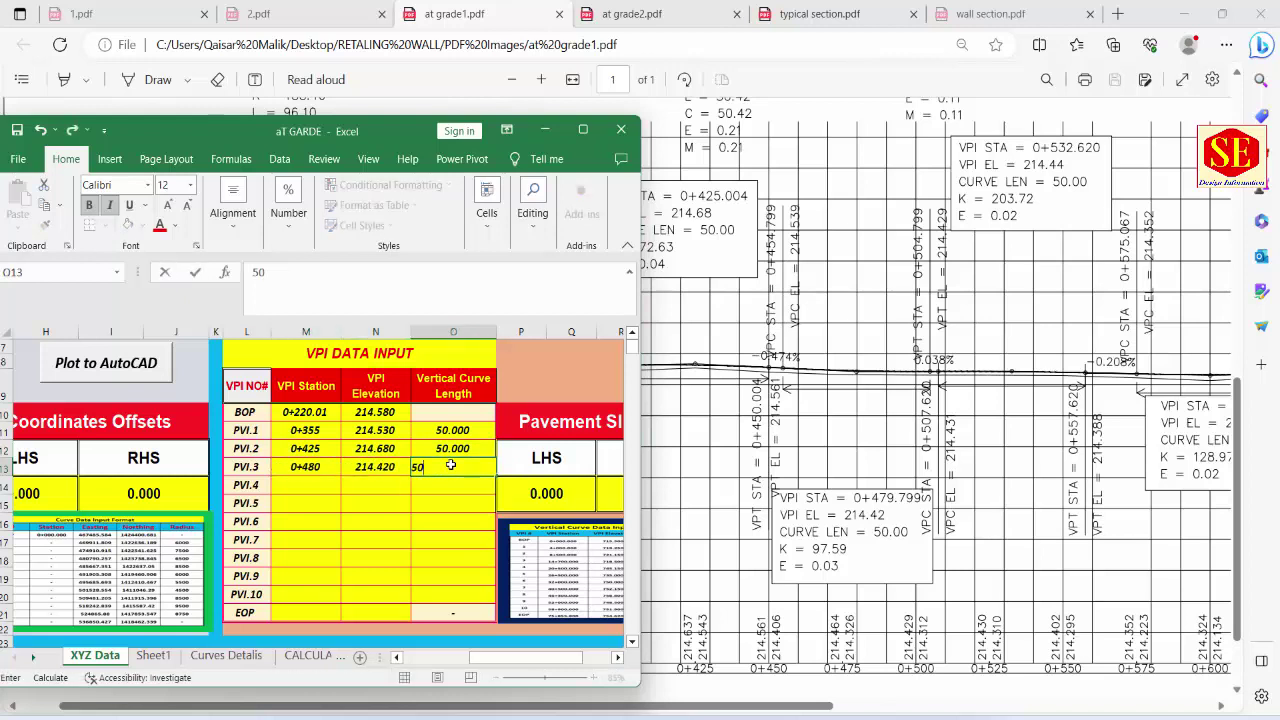
pyautogui.press('Return')
# Step: Enter PVI.4 as station 532.62, elevation 214.44, curve length 50
pyautogui.click(305, 485)
pyautogui.write('532..62')
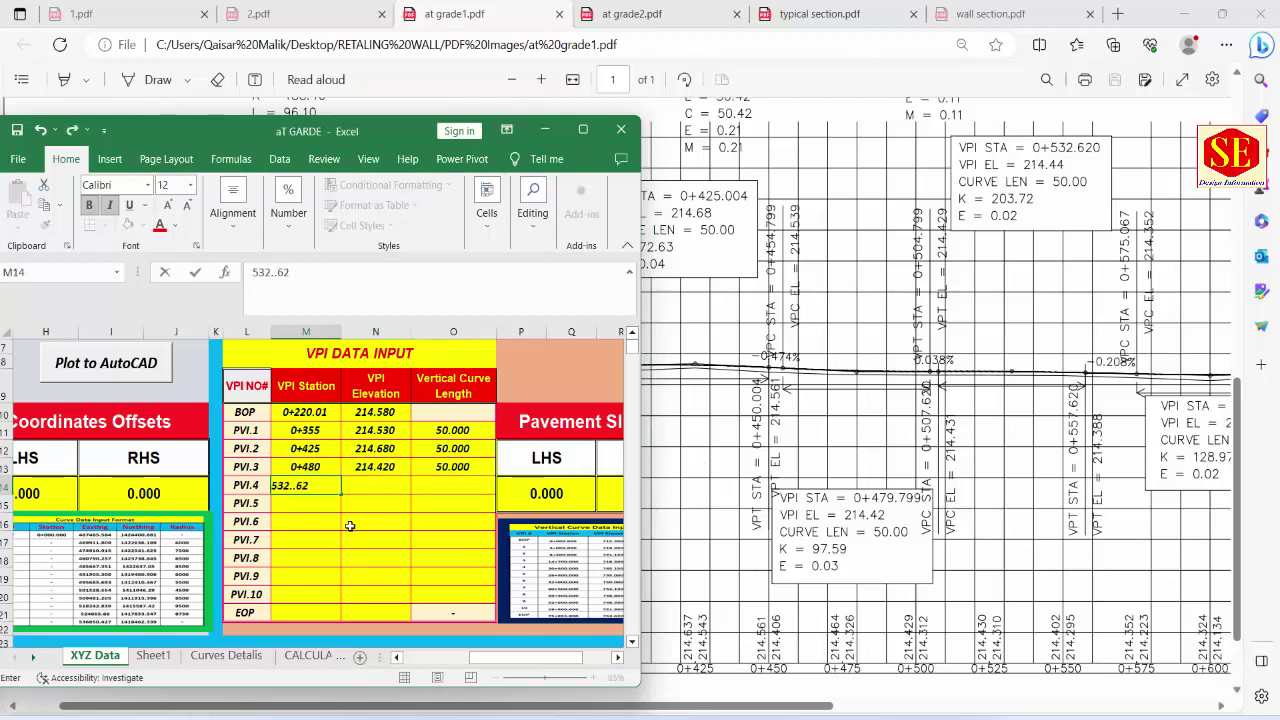
pyautogui.press('Left')
pyautogui.press('Left')
pyautogui.press('BackSpace')
pyautogui.click(357, 486)
pyautogui.write('214.')
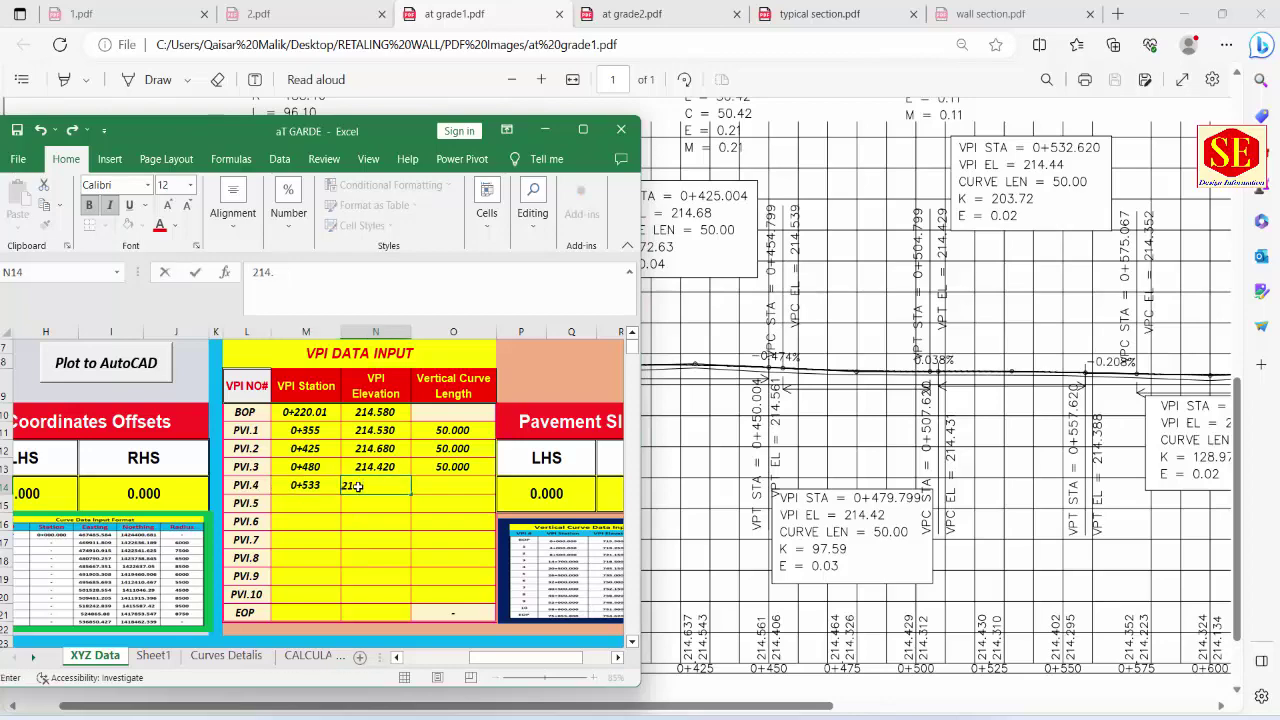
pyautogui.write('44')
pyautogui.press('Tab')
pyautogui.write('50')
pyautogui.press('Return')
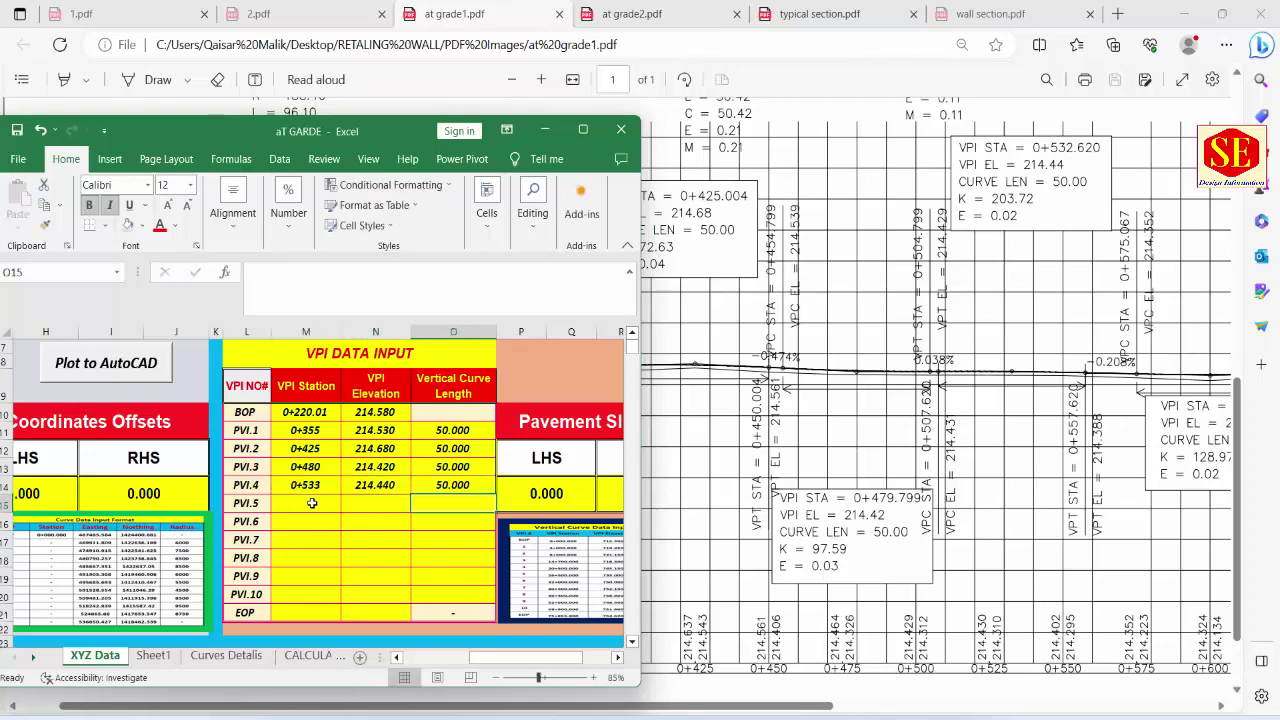
# Step: Check the grade drawing, then enter PVI.5 as station 600.067, elevation 214.3, curve length 50
pyautogui.click(815, 708)
pyautogui.moveTo(815, 708); pyautogui.dragTo(1185, 708)
pyautogui.moveTo(920, 716)
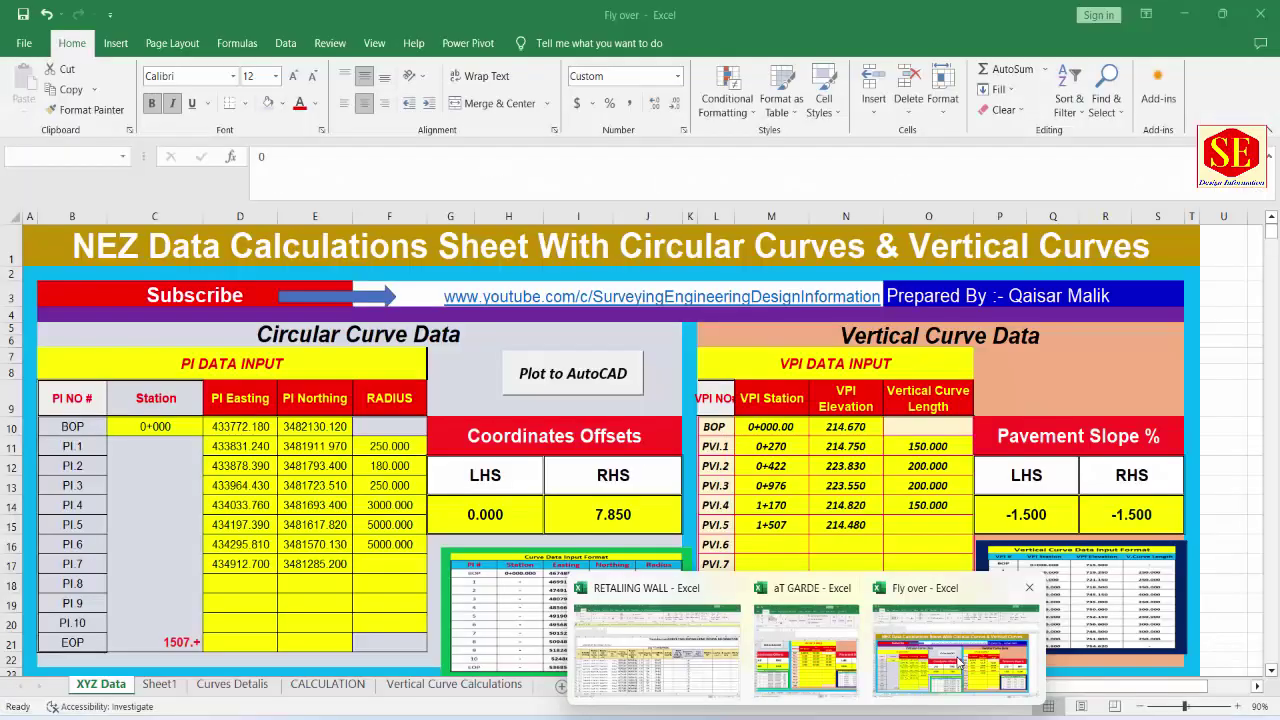
pyautogui.click(795, 655)
pyautogui.write('600')
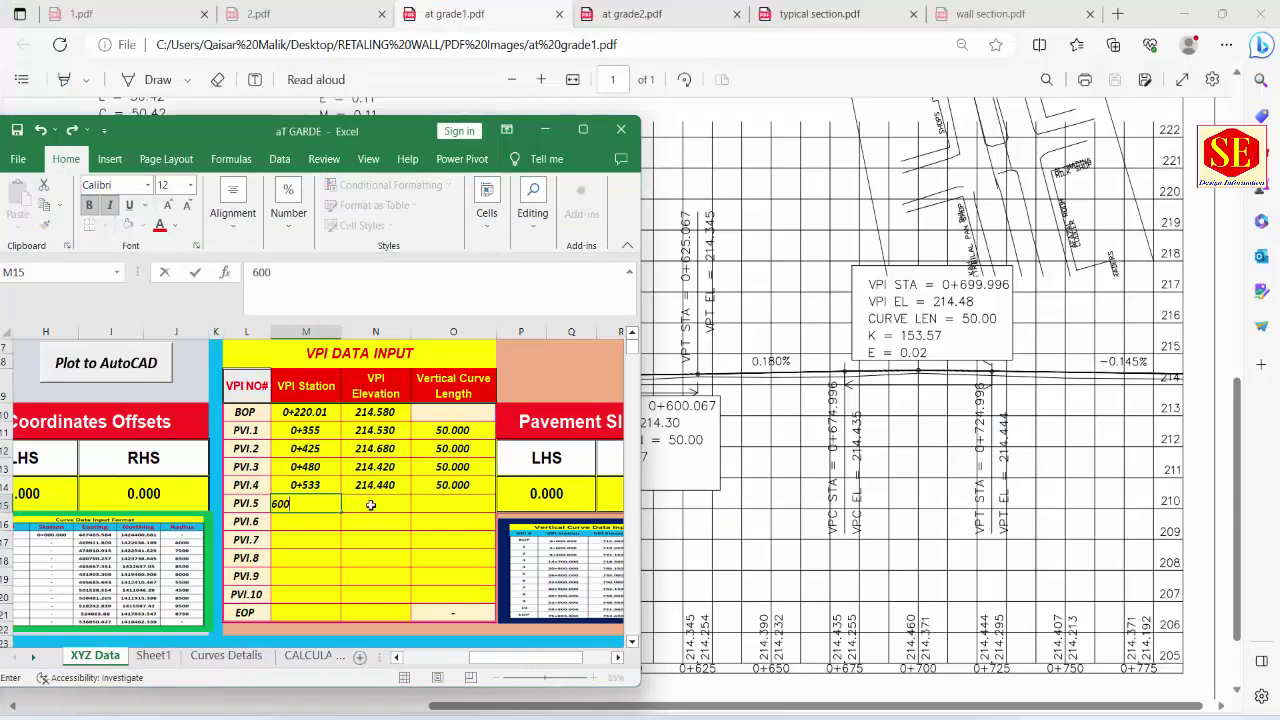
pyautogui.write('.067')
pyautogui.press('Tab')
pyautogui.write('214.3')
pyautogui.press('Tab')
pyautogui.write('50')
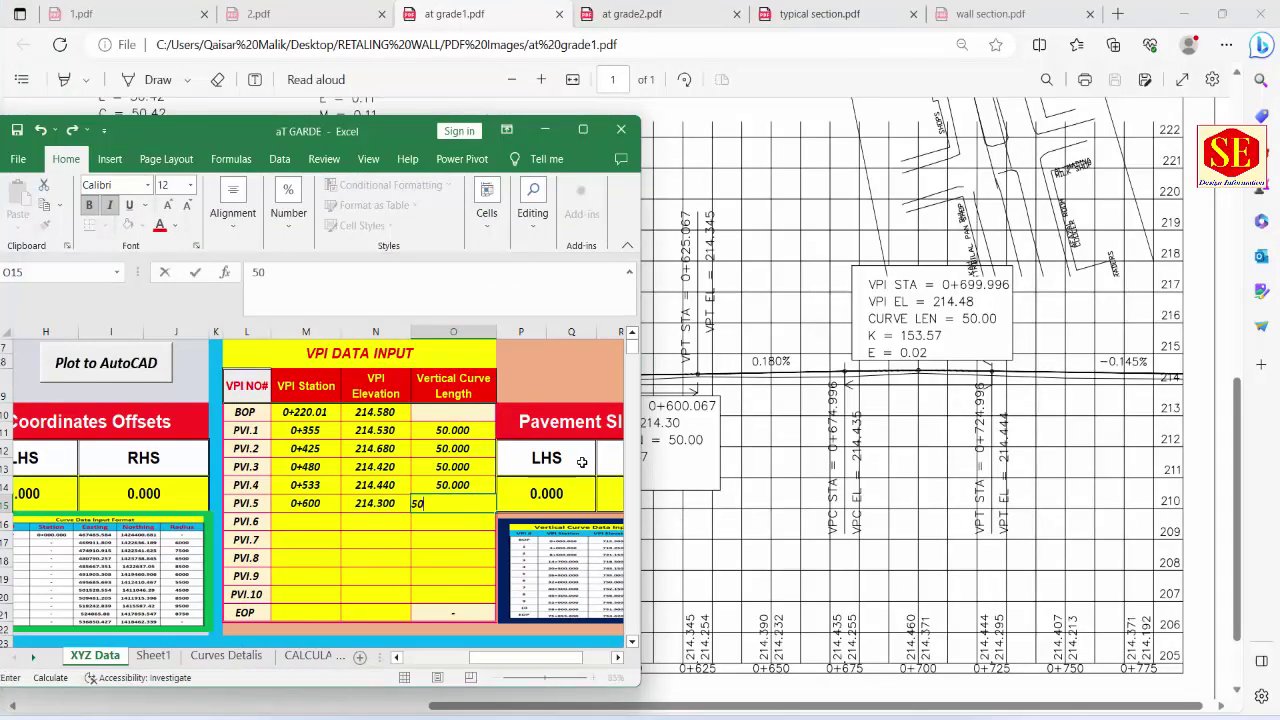
pyautogui.press('Return')
# Step: Enter PVI.6 as station 699.996, elevation 214.48, curve length 50
pyautogui.click(322, 520)
pyautogui.write('699.996')
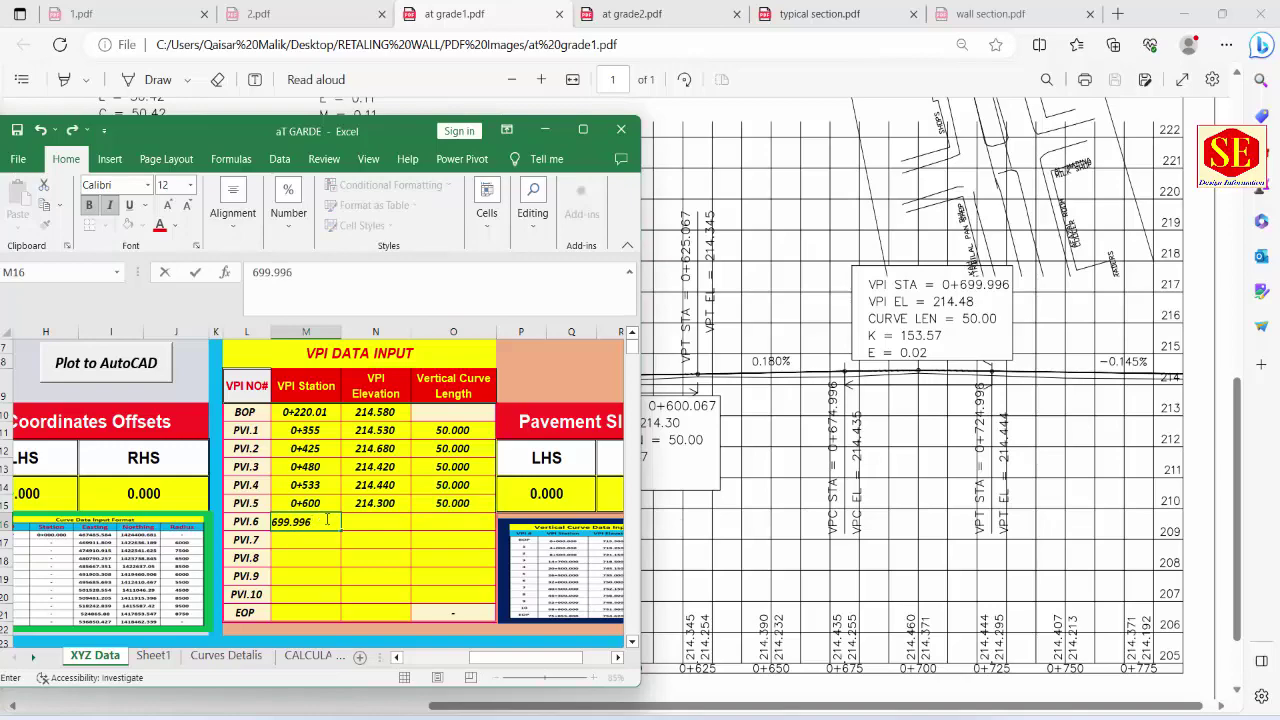
pyautogui.press('Tab')
pyautogui.write('214.48')
pyautogui.press('Tab')
pyautogui.write('50')
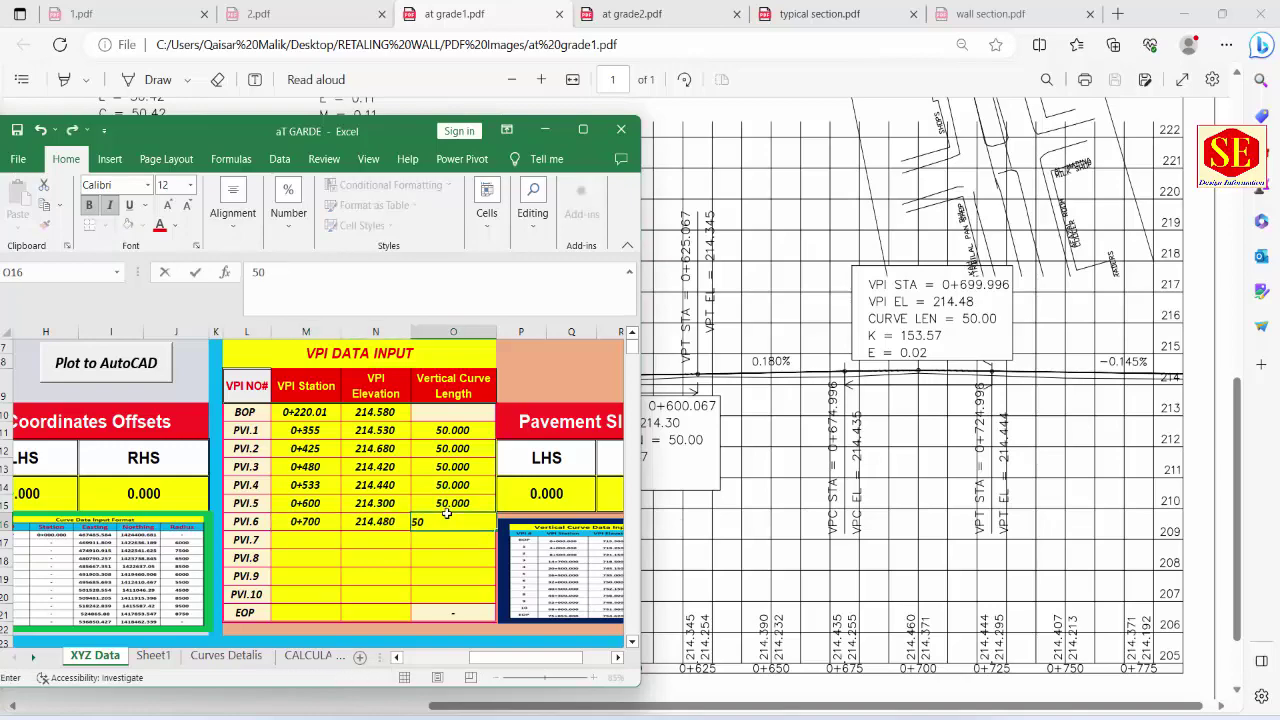
pyautogui.press('Return')
pyautogui.hotkey('ctrl', 'Tab')
pyautogui.scroll(-5, 810, 675)
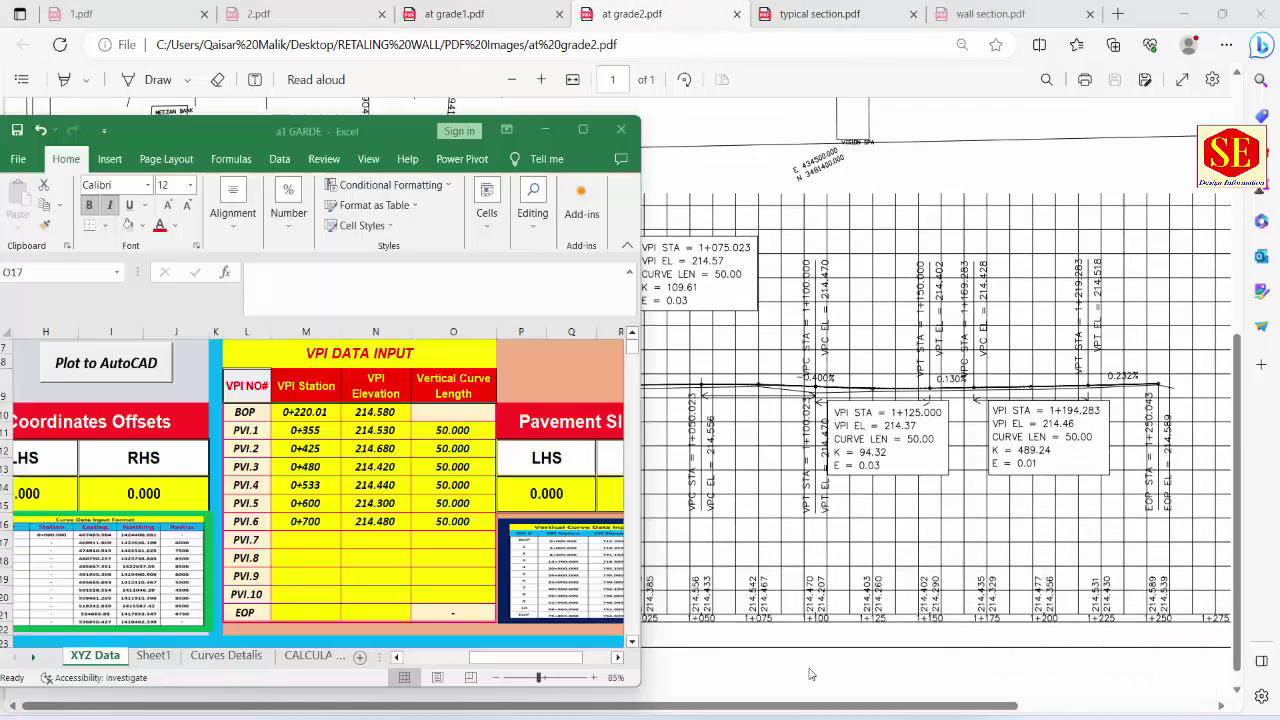
# Step: Enter PVI.7 (837.4, elevation 214.28) and PVI.8 (950), each with a curve length of 50
pyautogui.moveTo(250, 130); pyautogui.dragTo(598, 119)
pyautogui.click(662, 528)
pyautogui.write('837.4')
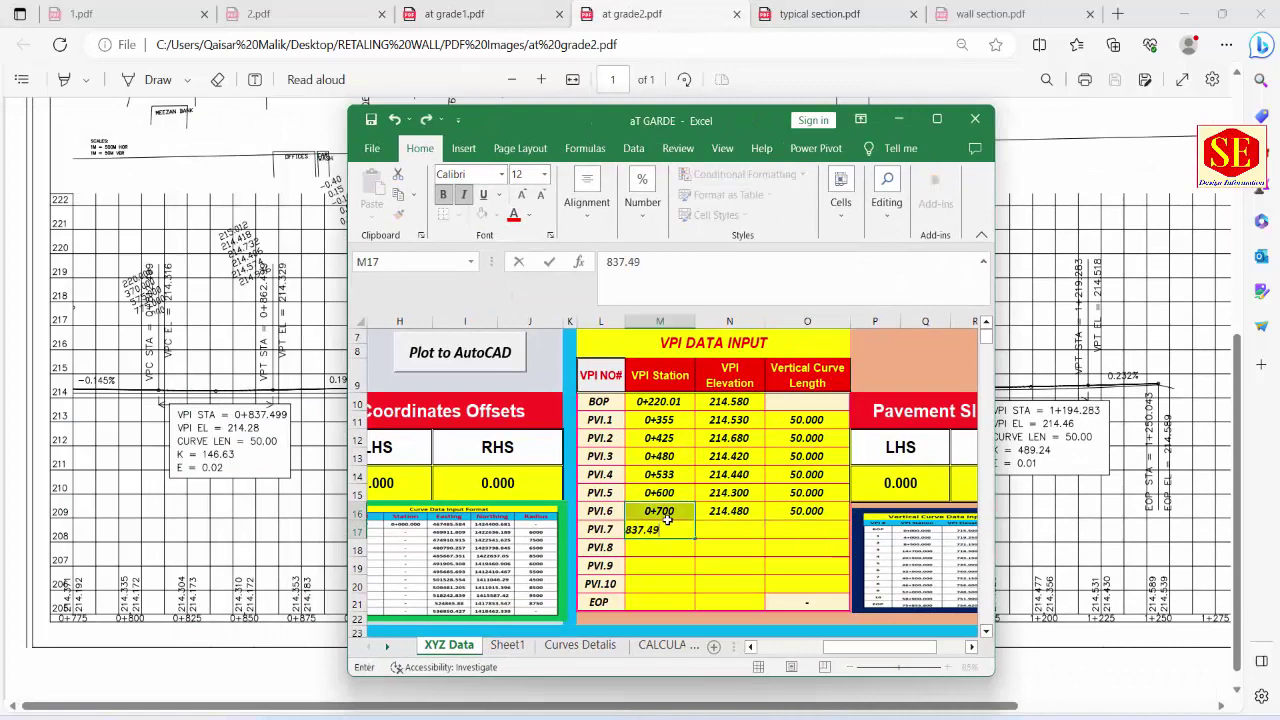
pyautogui.write('9')
pyautogui.press('Tab')
pyautogui.write('214.28')
pyautogui.press('Tab')
pyautogui.write('50')
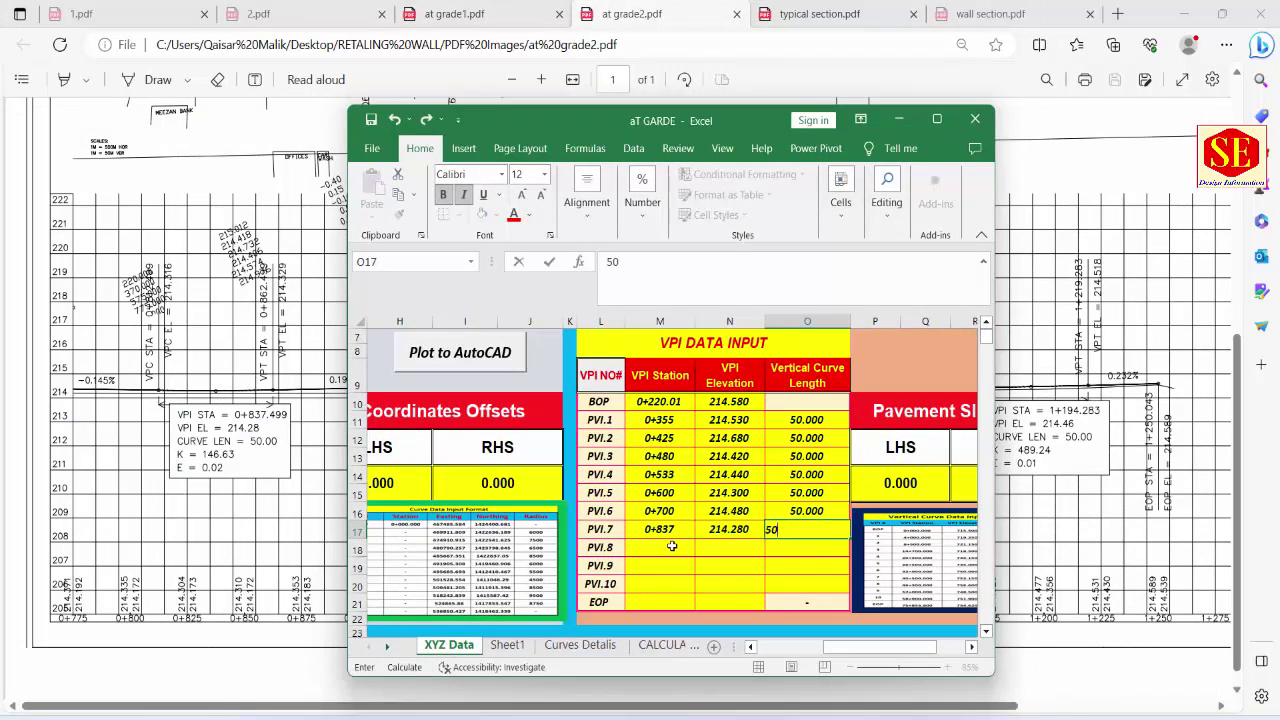
pyautogui.moveTo(560, 120); pyautogui.dragTo(761, 112)
pyautogui.click(881, 532)
pyautogui.write('950')
pyautogui.click(931, 535)
pyautogui.write('214.5')
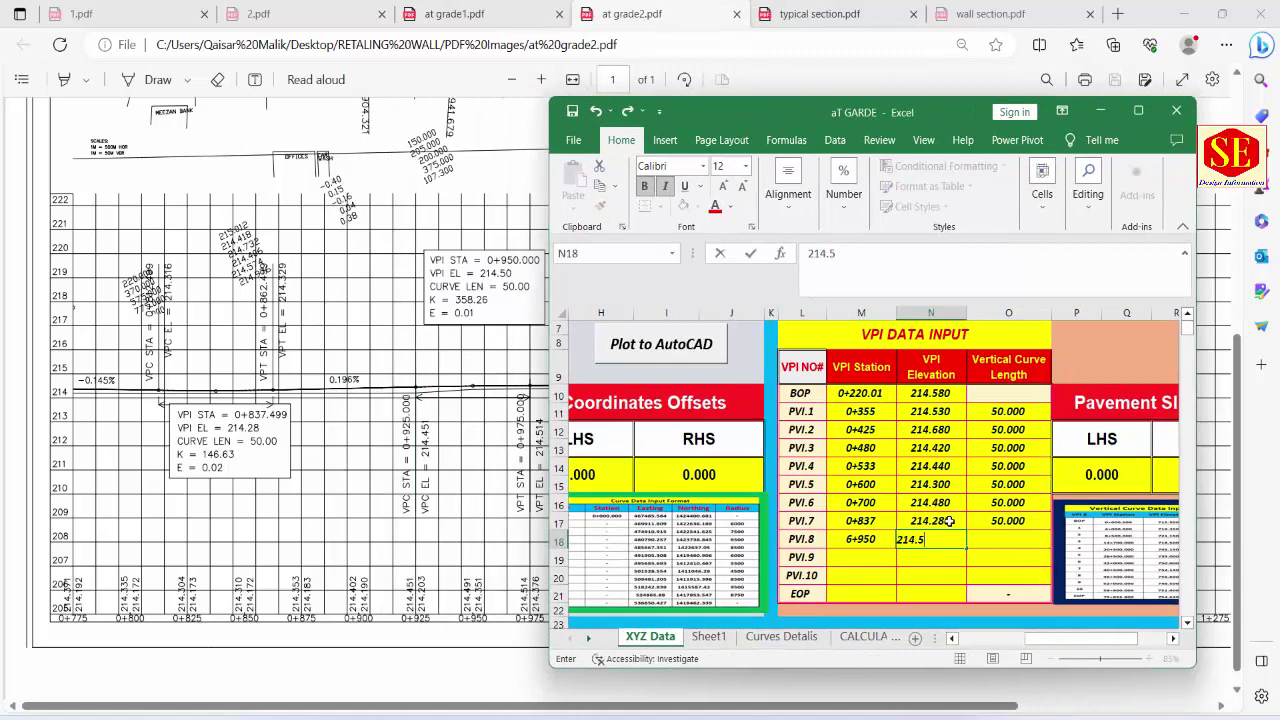
pyautogui.press('Tab')
pyautogui.write('50')
pyautogui.press('Return')
# Step: Enter PVI.9 (1+075, elevation 214.57) and PVI.10 (1125, elevation 214.37), each with length 50
pyautogui.moveTo(870, 113); pyautogui.dragTo(271, 102)
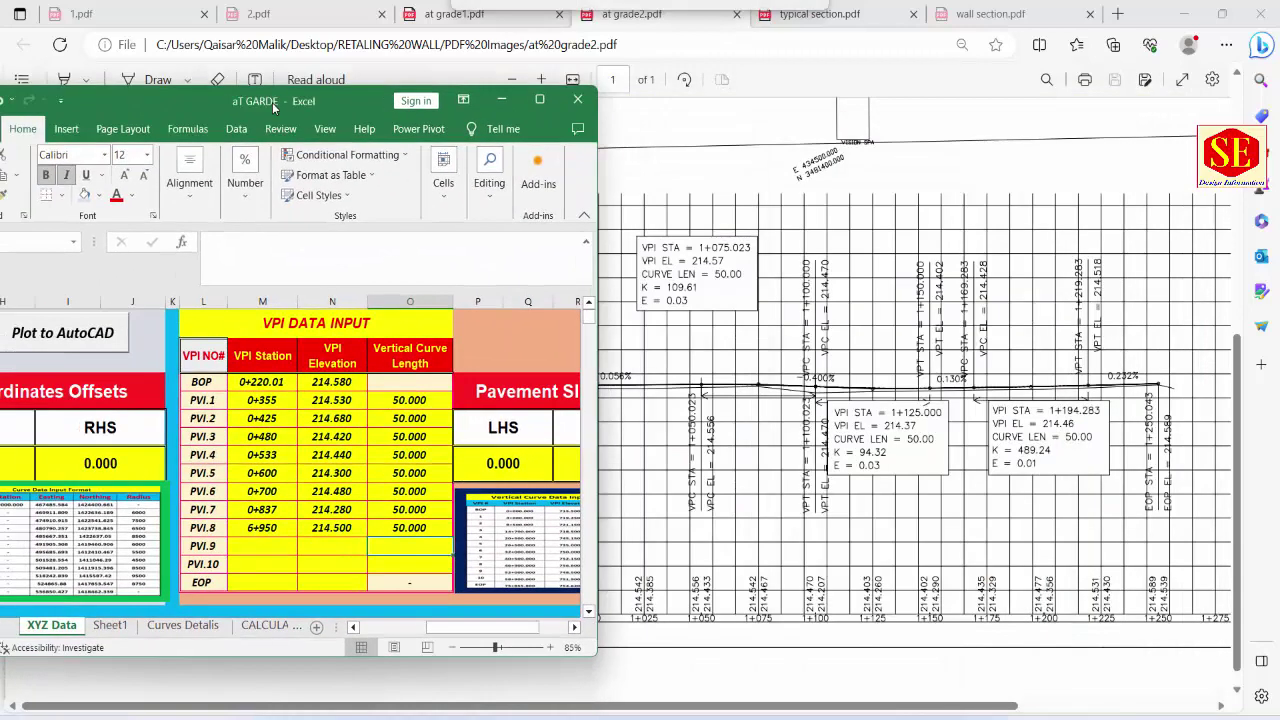
pyautogui.click(258, 549)
pyautogui.write('1+075')
pyautogui.press('Tab')
pyautogui.write('214.57')
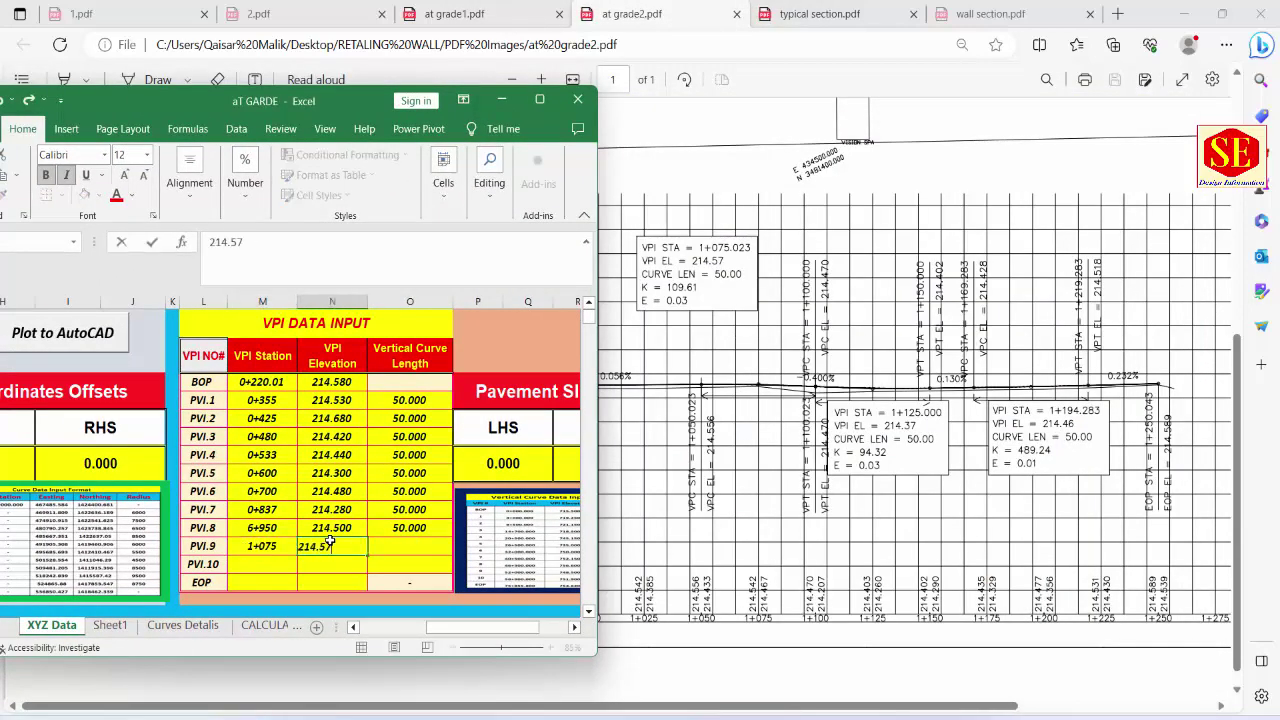
pyautogui.click(419, 546)
pyautogui.write('50')
pyautogui.press('Return')
pyautogui.click(262, 564)
pyautogui.write('1125')
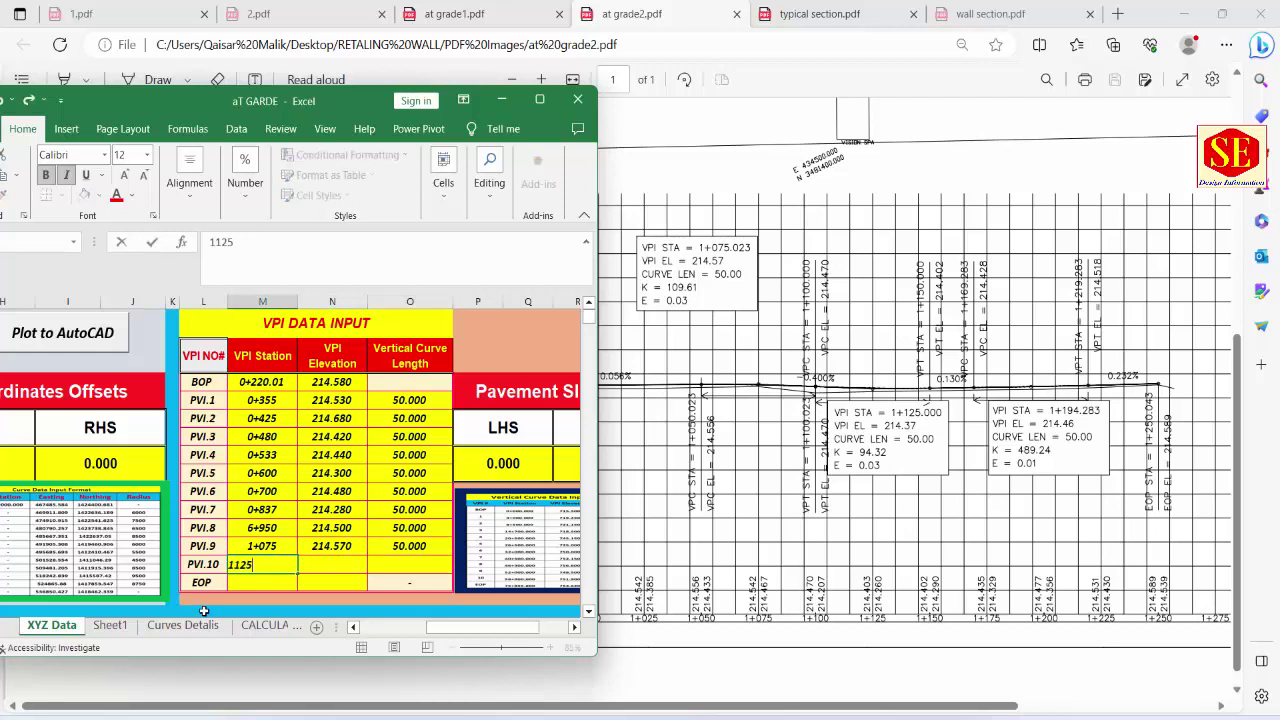
pyautogui.click(357, 564)
pyautogui.write('214.37')
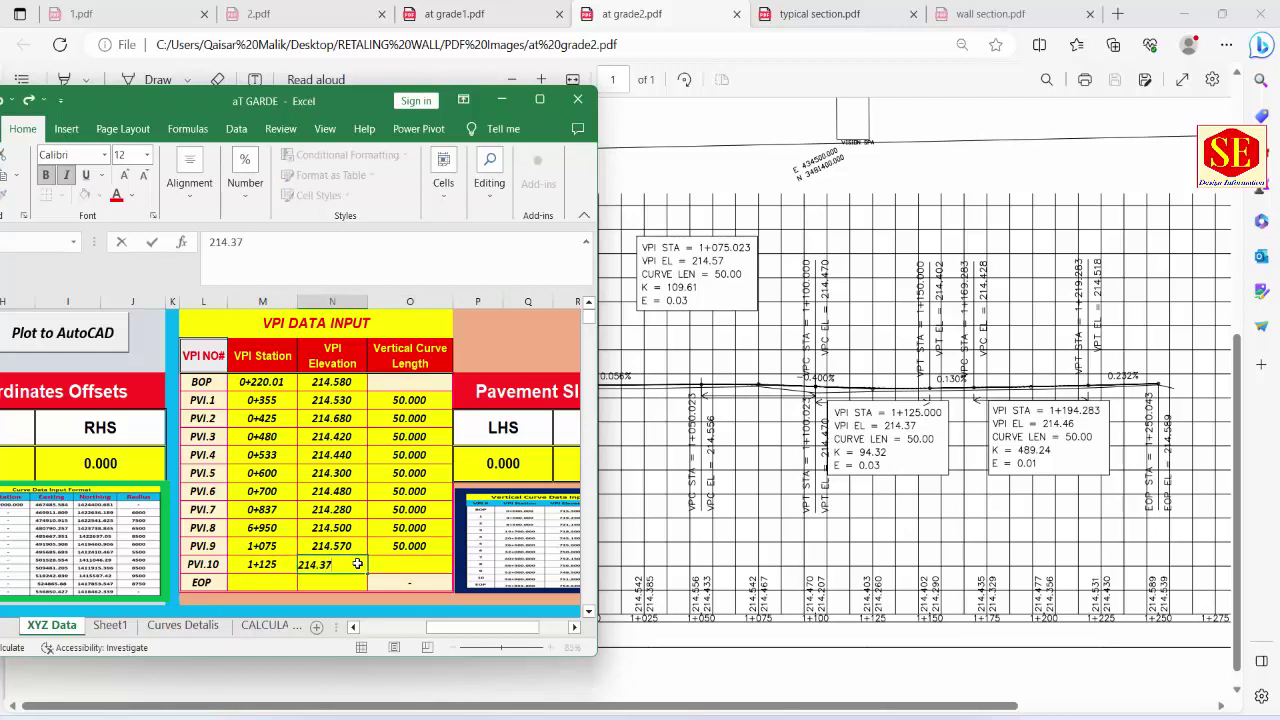
pyautogui.press('Tab')
pyautogui.write('50')
pyautogui.press('Return')
# Step: Enter the EOP station 1+194.28 with elevation 214.46, then maximize the Excel window
pyautogui.click(272, 581)
pyautogui.write('1+194.2')
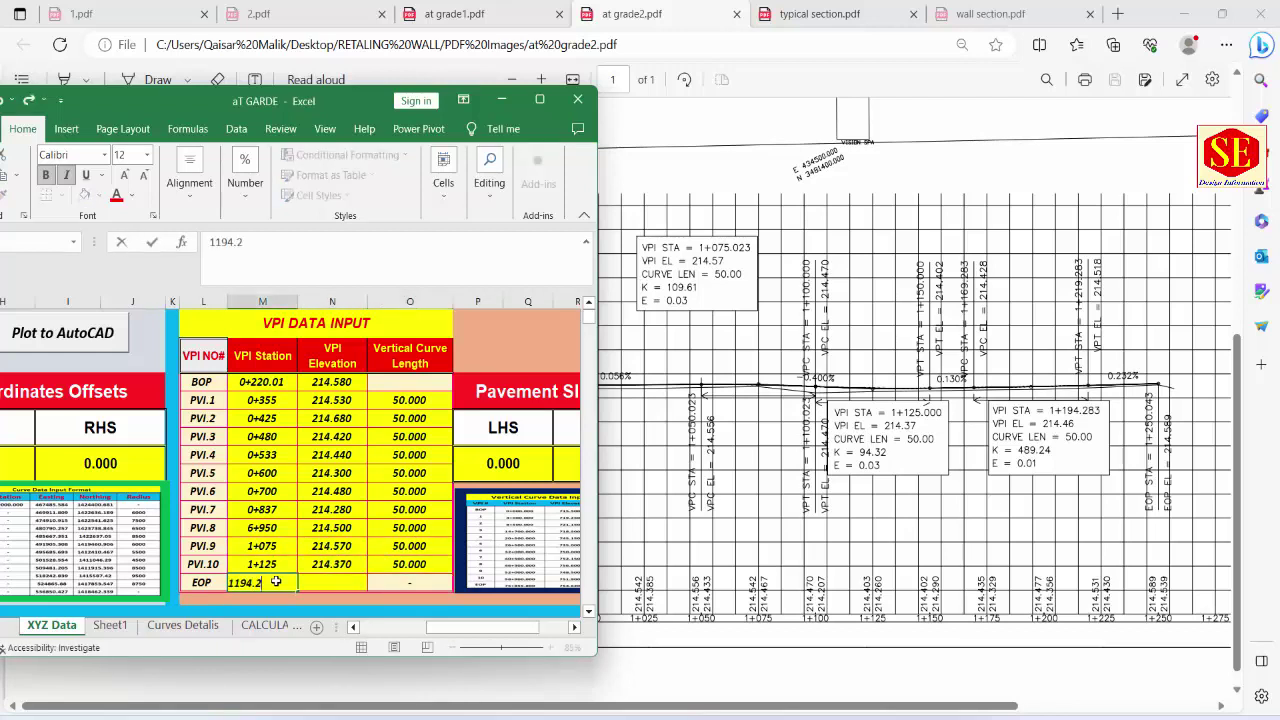
pyautogui.write('8')
pyautogui.click(317, 583)
pyautogui.write('214.46')
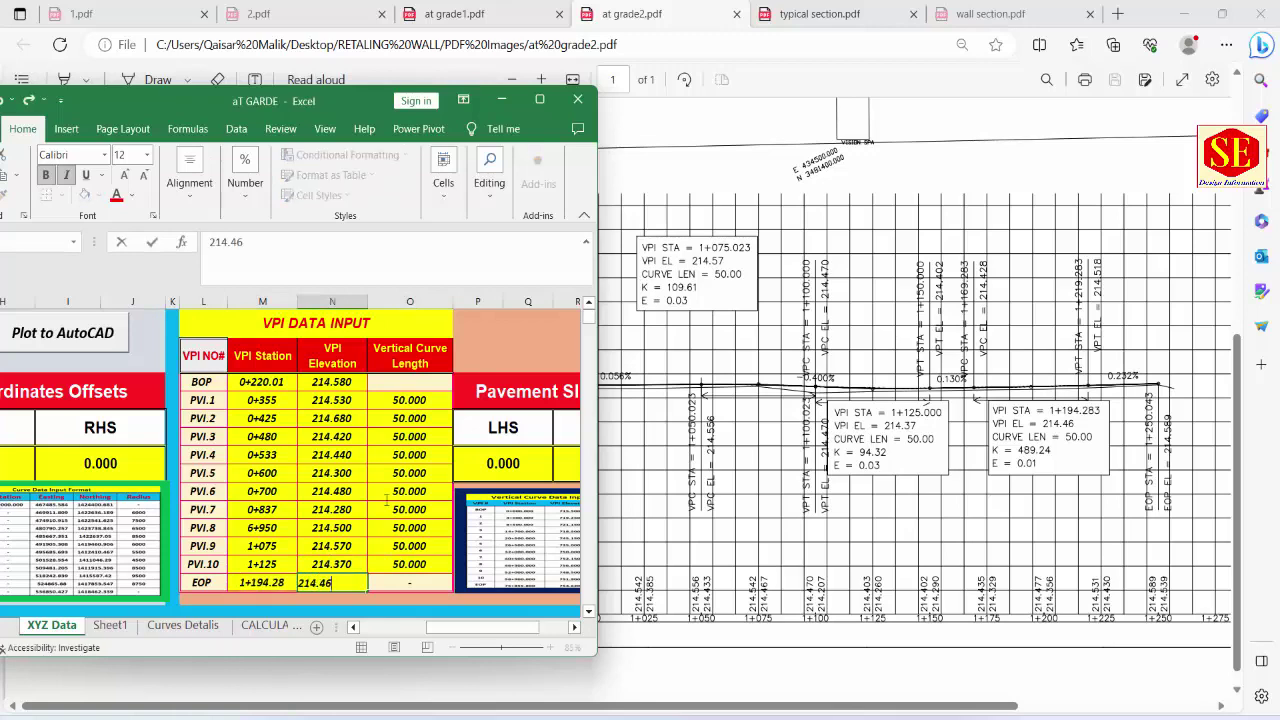
pyautogui.press('Return')
pyautogui.press('super+Up')
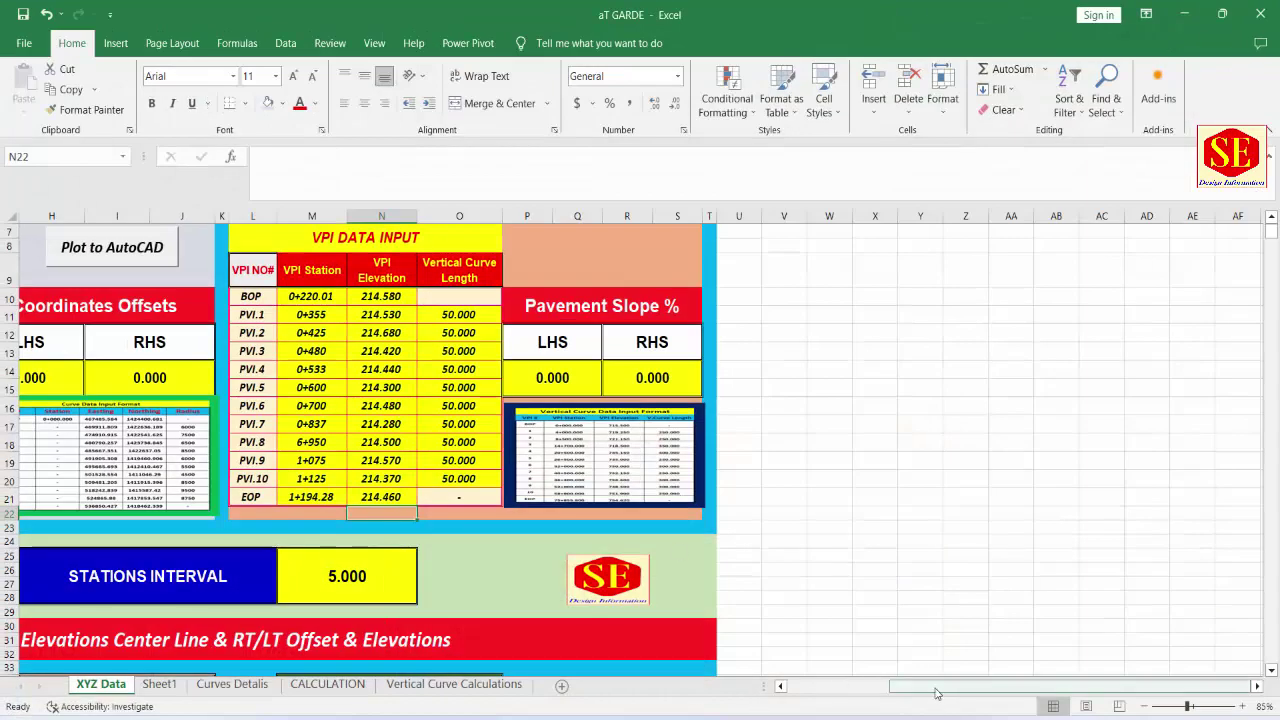
pyautogui.moveTo(937, 687); pyautogui.dragTo(787, 690)
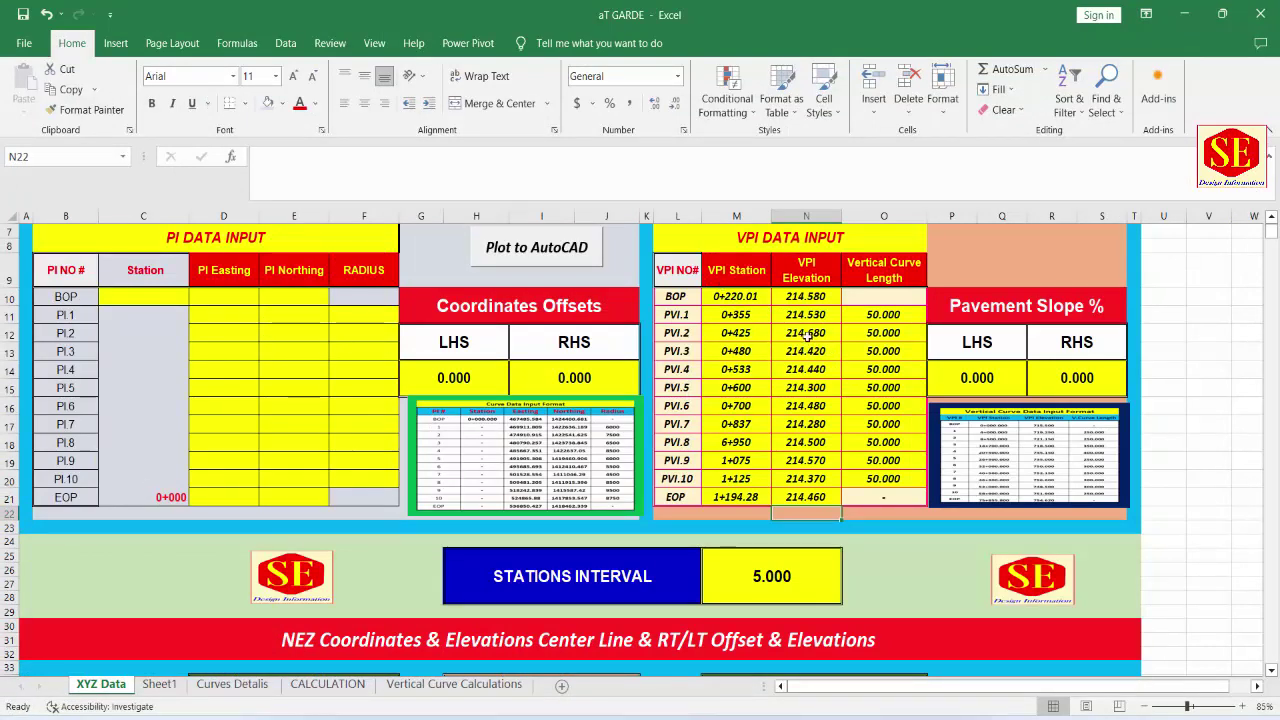
pyautogui.scroll(-5, 805, 340)
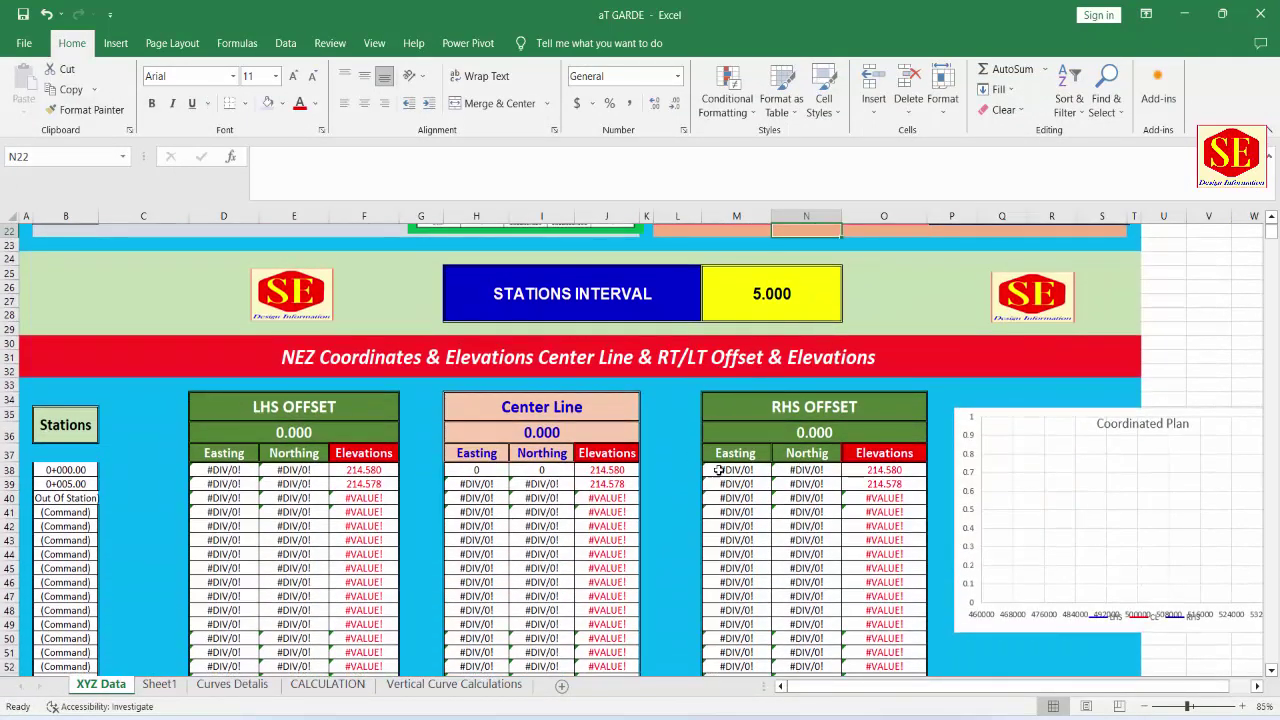
pyautogui.scroll(5, 778, 394)
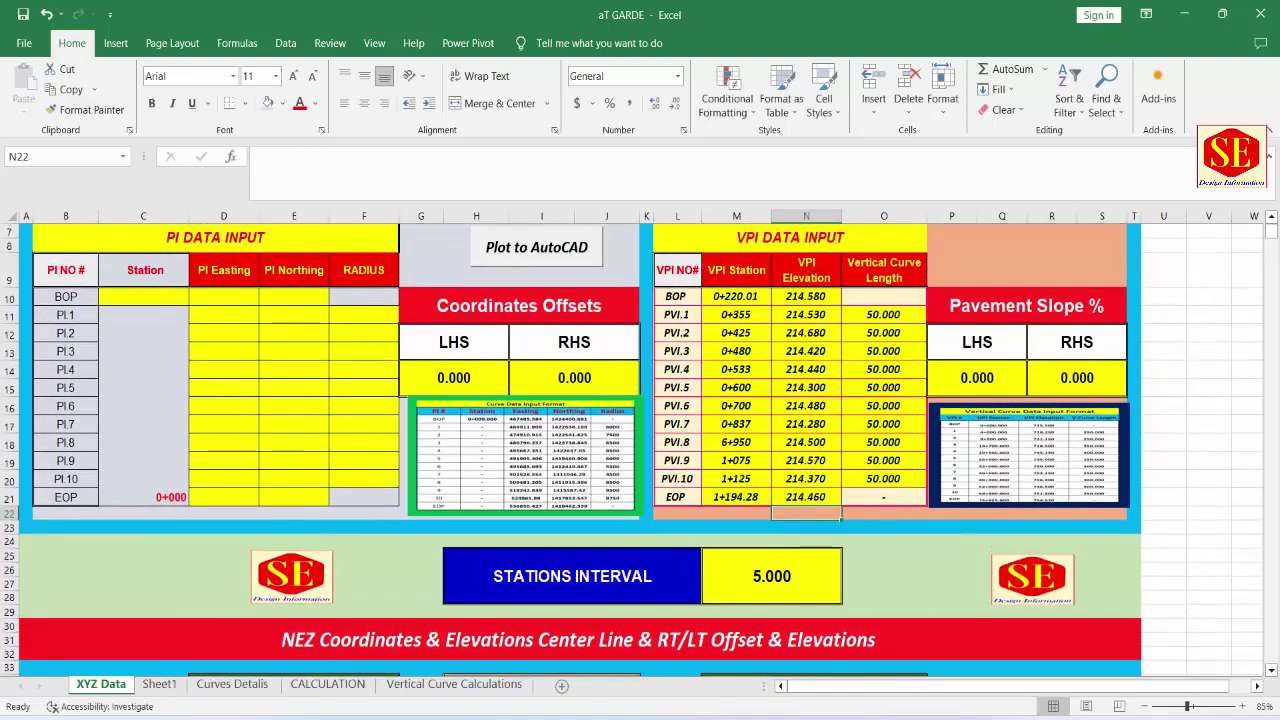
pyautogui.click(143, 296)
pyautogui.write('0+000')
pyautogui.click(977, 345)
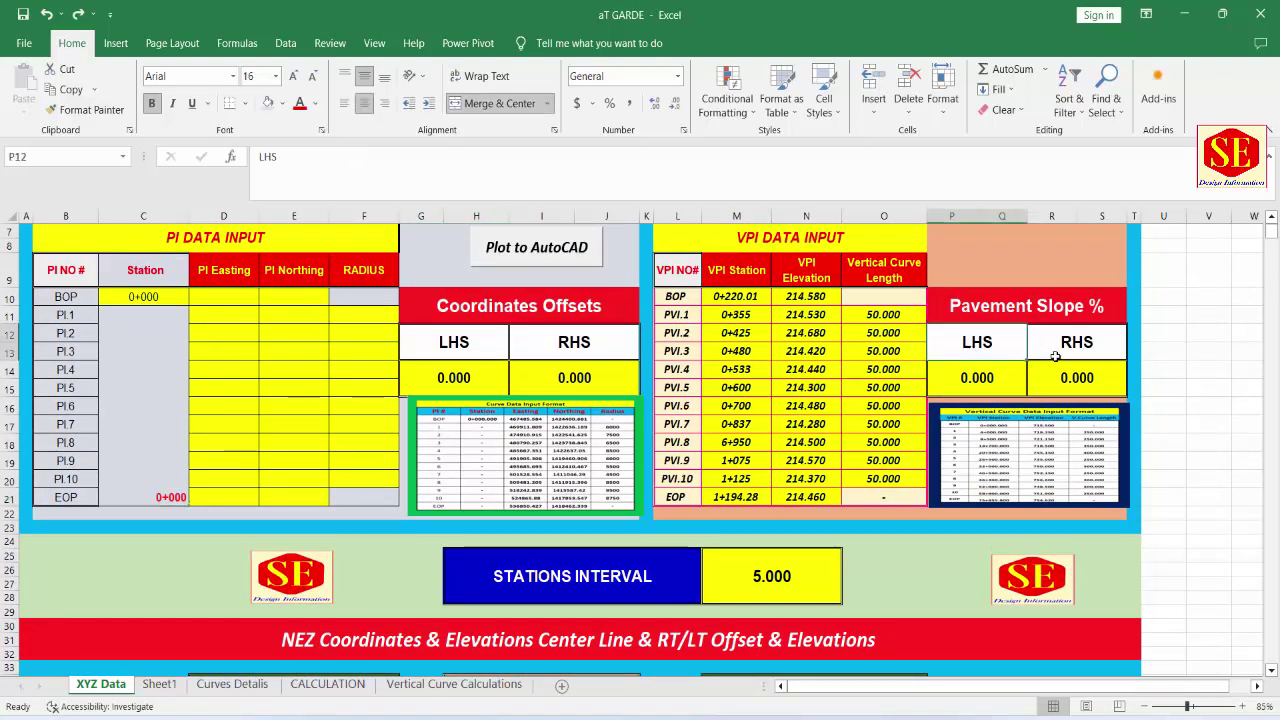
pyautogui.click(1055, 356)
pyautogui.click(977, 345)
pyautogui.click(1000, 378)
pyautogui.click(1078, 374)
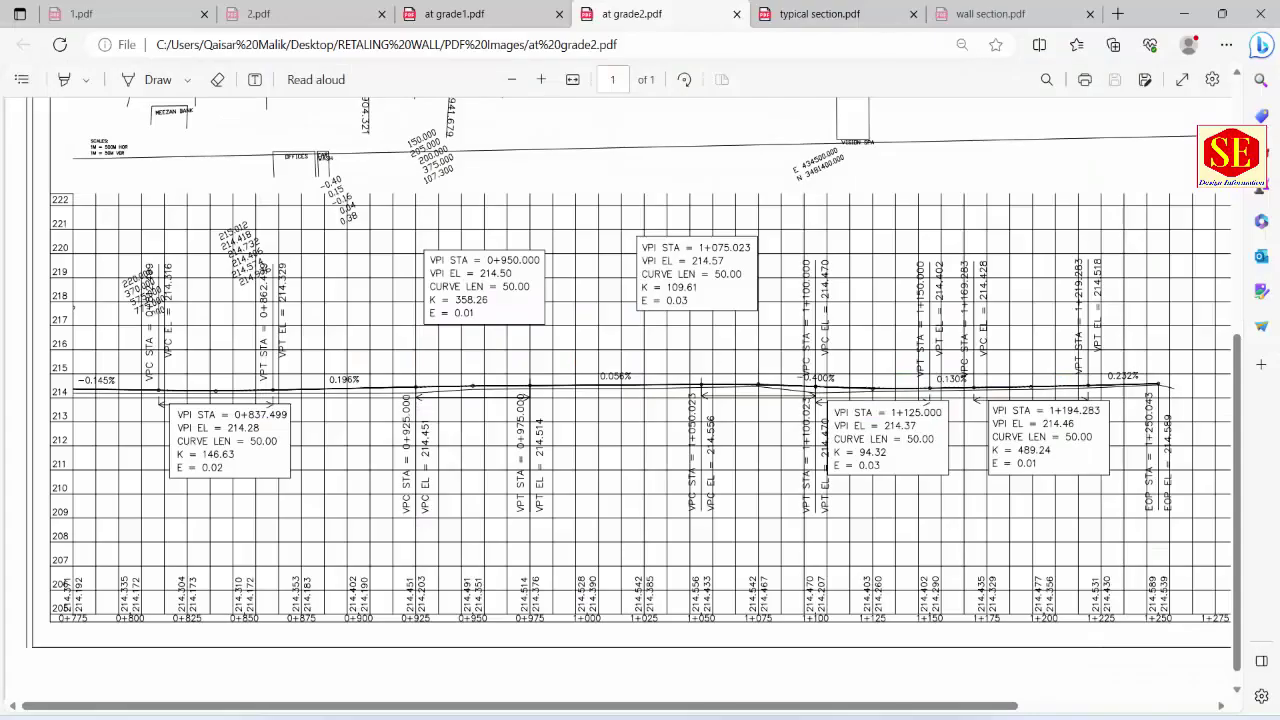
# Step: Open the typical section PDF and scroll down to the cross-section showing 1.50% and -2% slopes
pyautogui.click(820, 14)
pyautogui.scroll(-2, 534, 449)
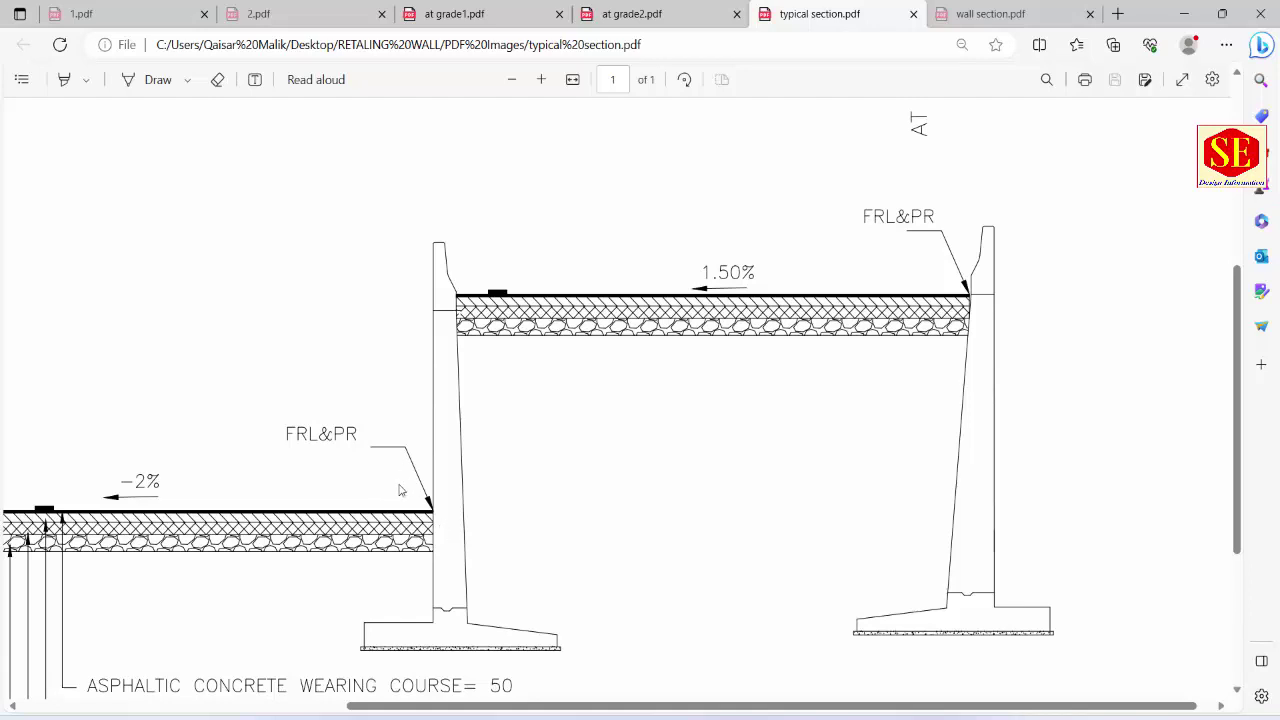
pyautogui.moveTo(324, 442)
# Step: Bring the aT GARDE workbook forward and scroll through its XYZ Data curve tables, checking the stations interval
pyautogui.click(806, 712)
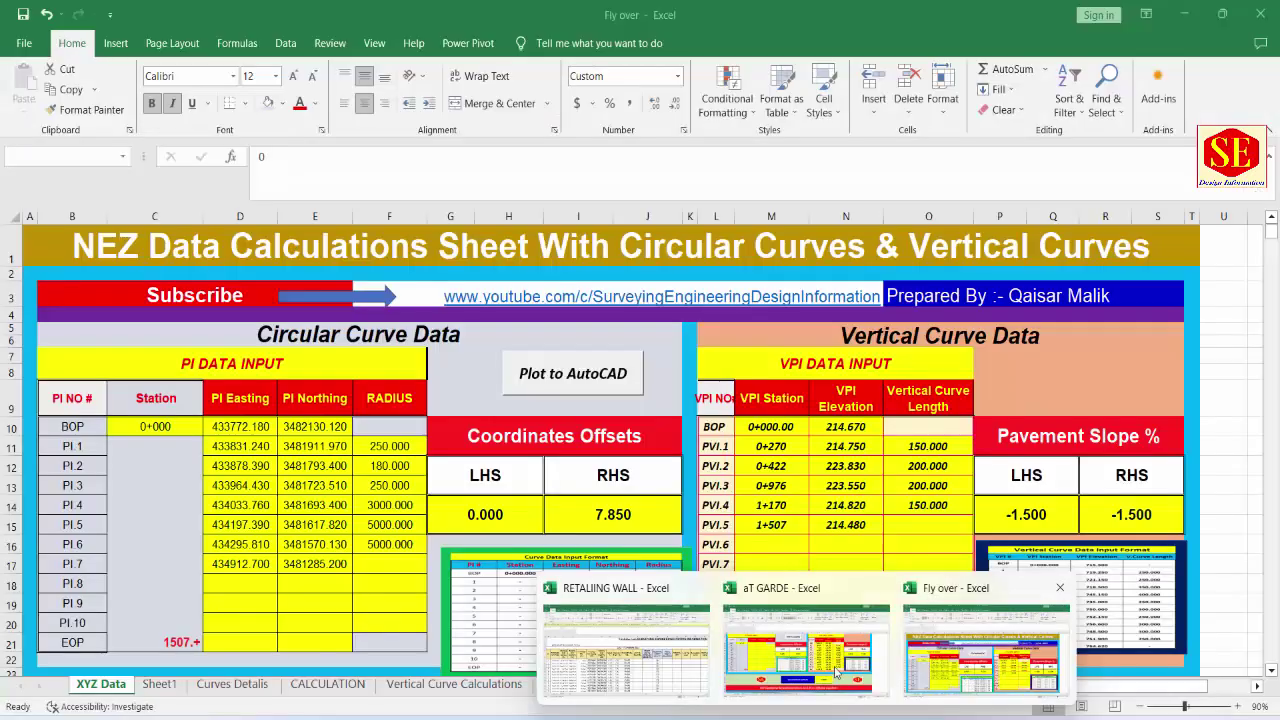
pyautogui.click(806, 650)
pyautogui.scroll(-1, 836, 357)
pyautogui.scroll(-2, 836, 357)
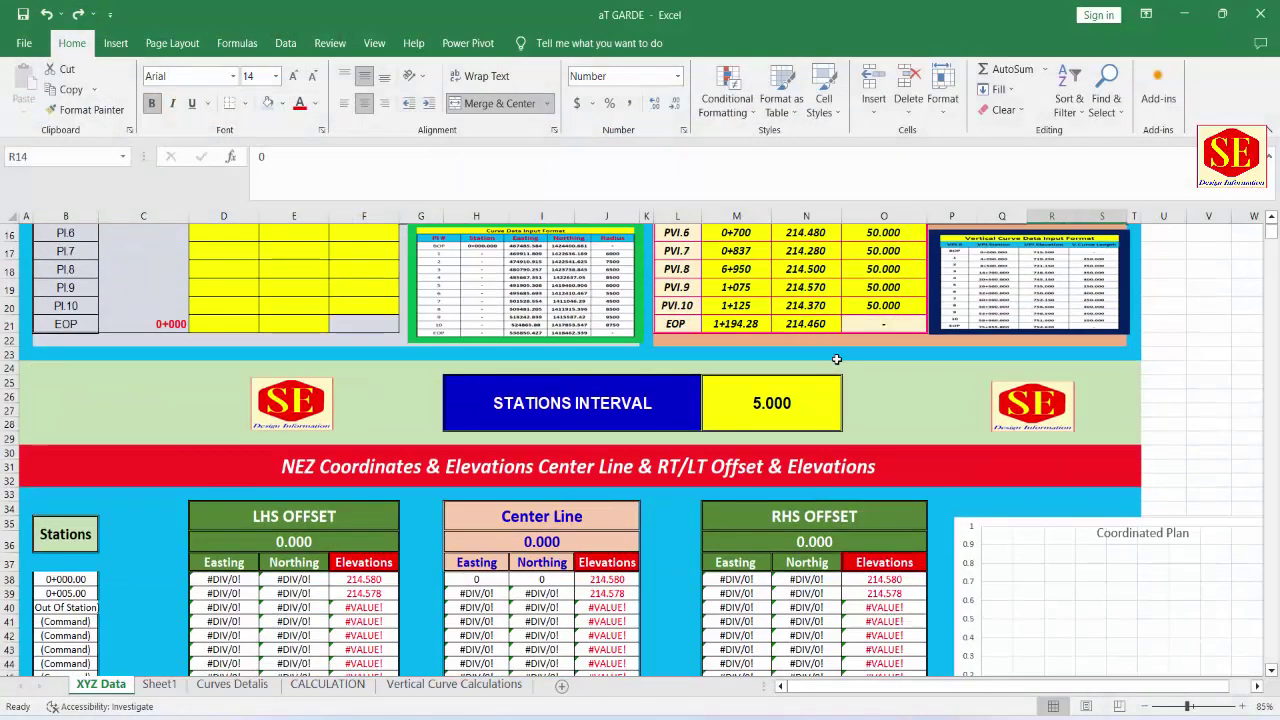
pyautogui.click(772, 403)
pyautogui.scroll(-2, 773, 430)
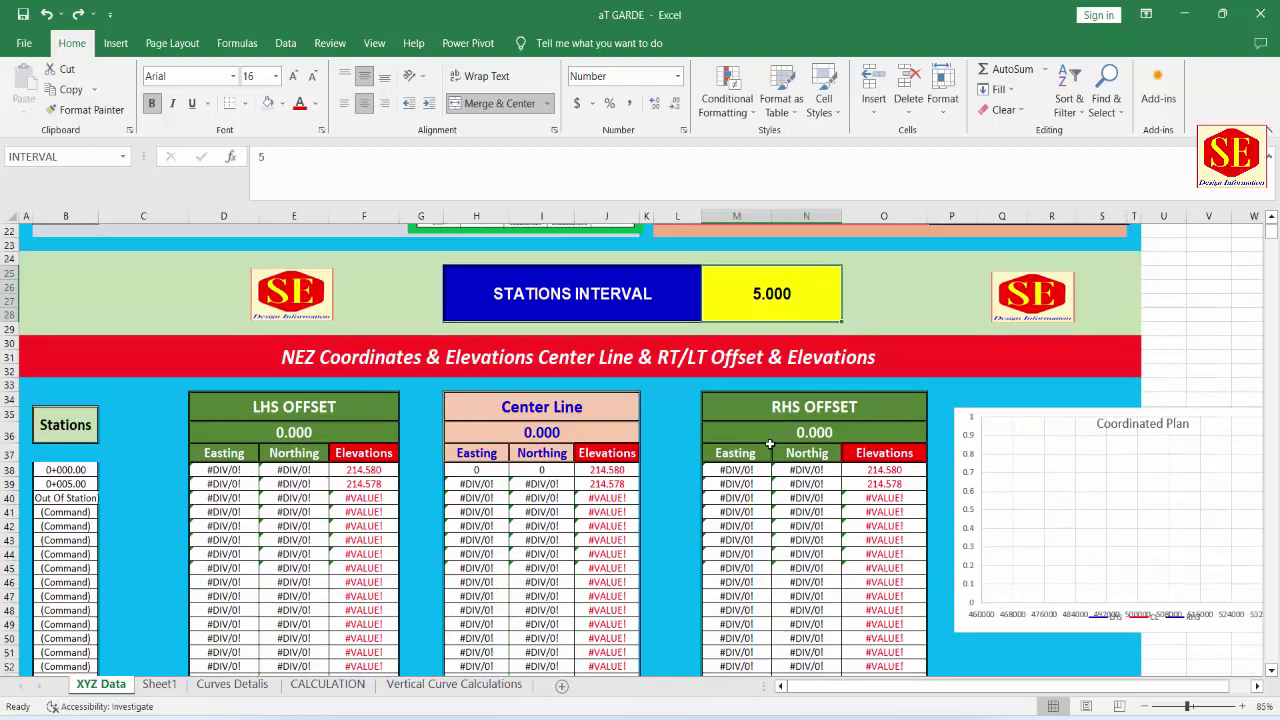
pyautogui.scroll(-1, 773, 430)
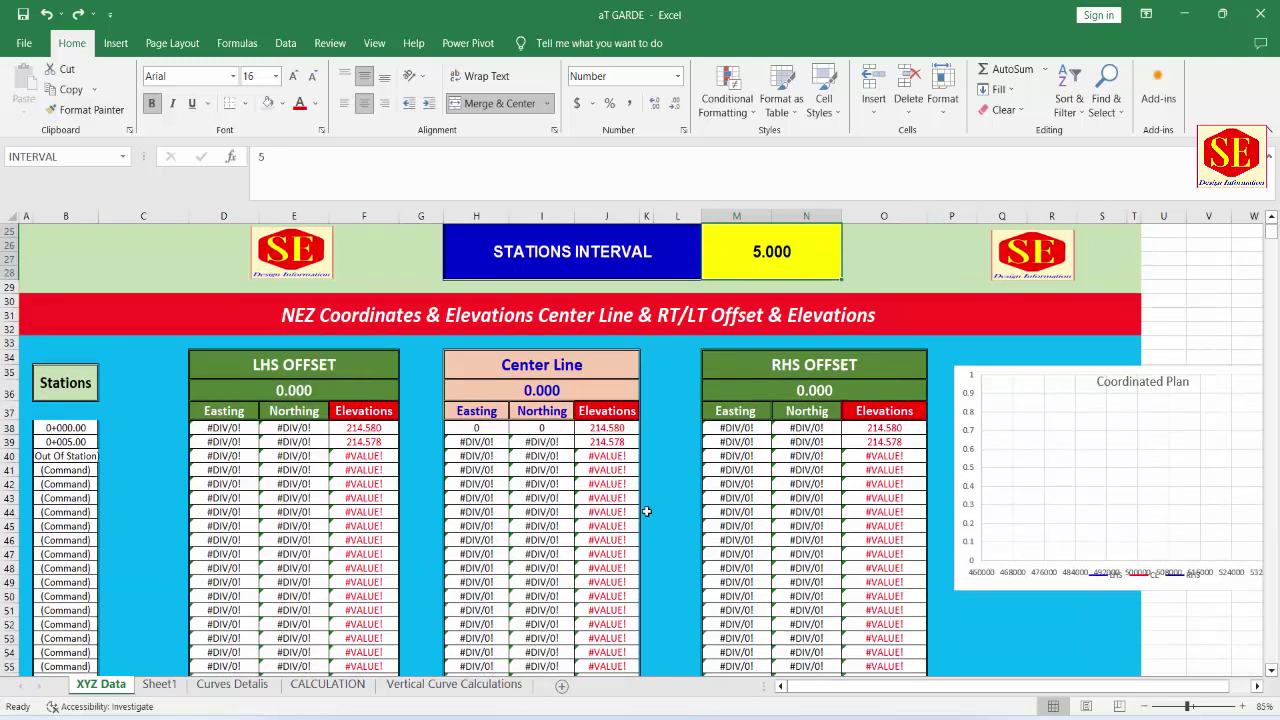
pyautogui.scroll(1, 548, 532)
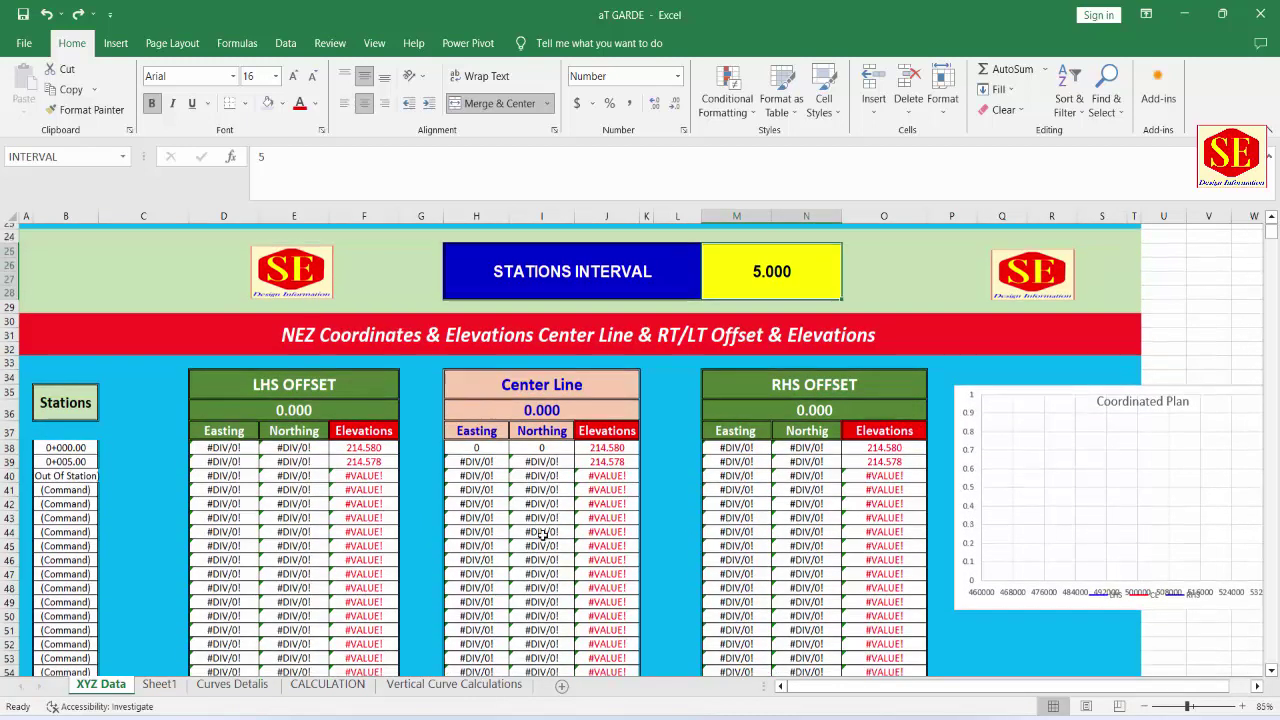
pyautogui.scroll(6, 548, 532)
# Step: Set the BOP station C10 to the formula =M10, so it shows 0+220
pyautogui.click(131, 319)
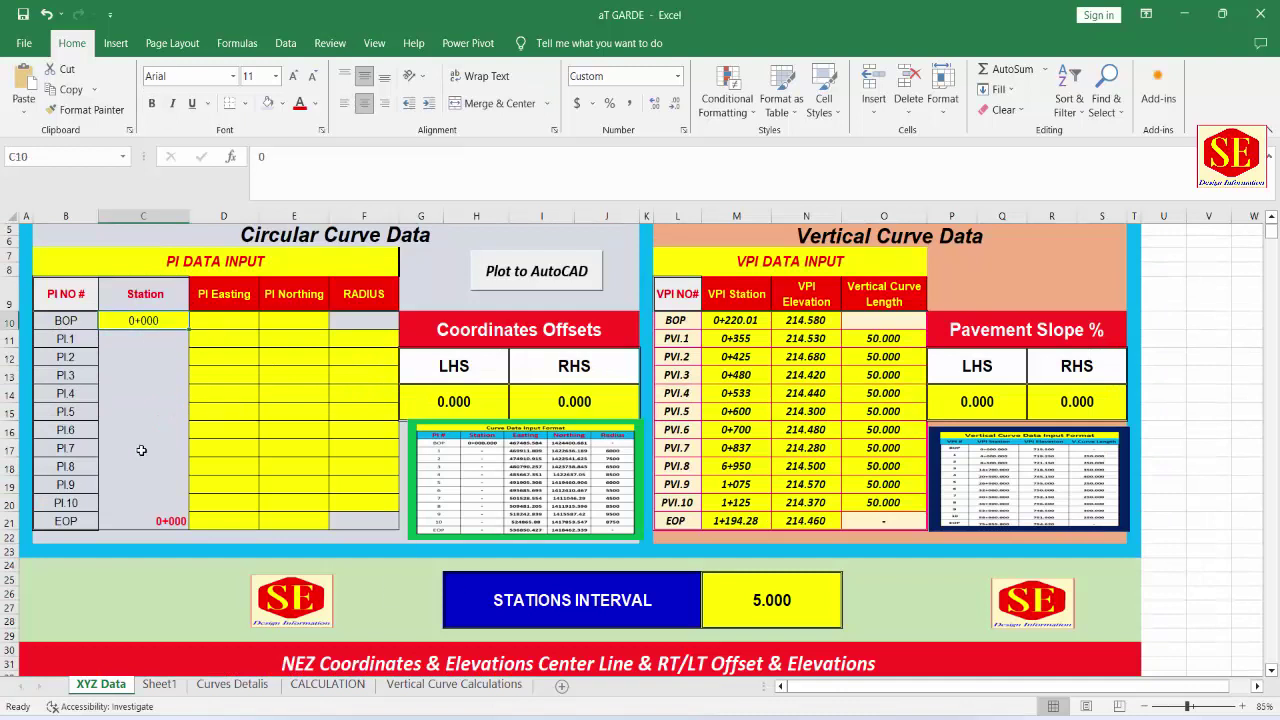
pyautogui.click(157, 523)
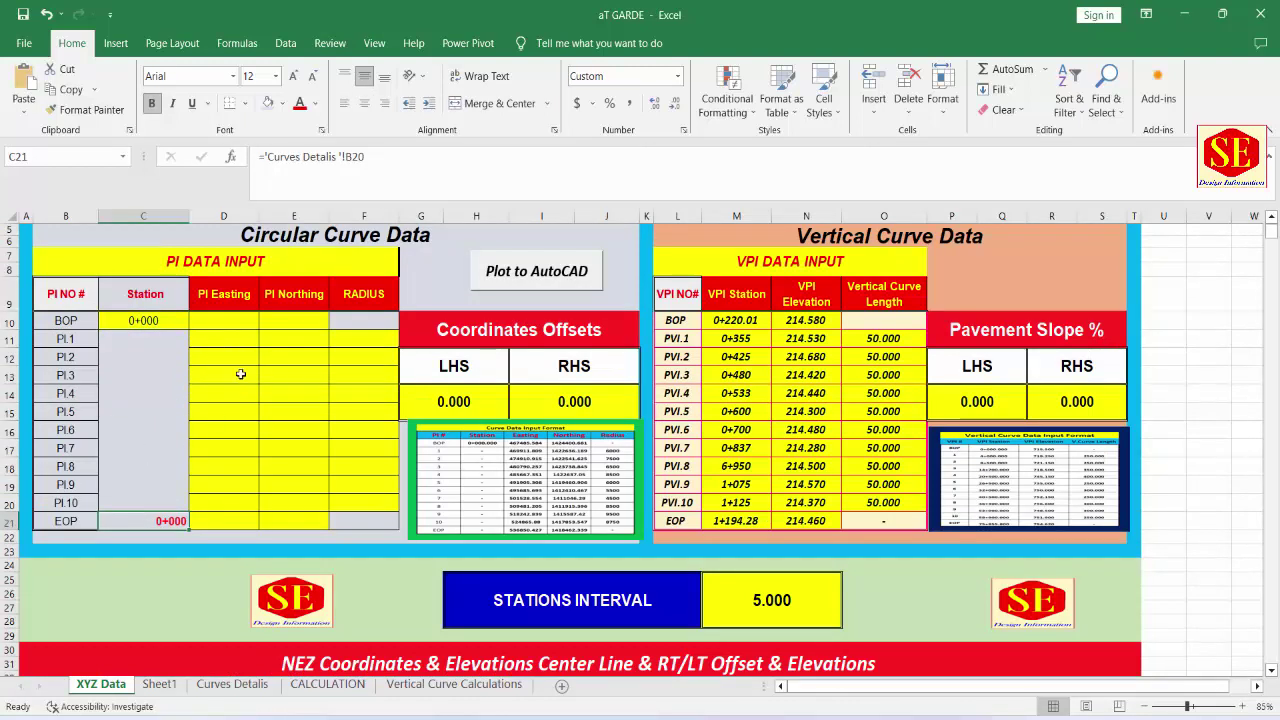
pyautogui.click(152, 319)
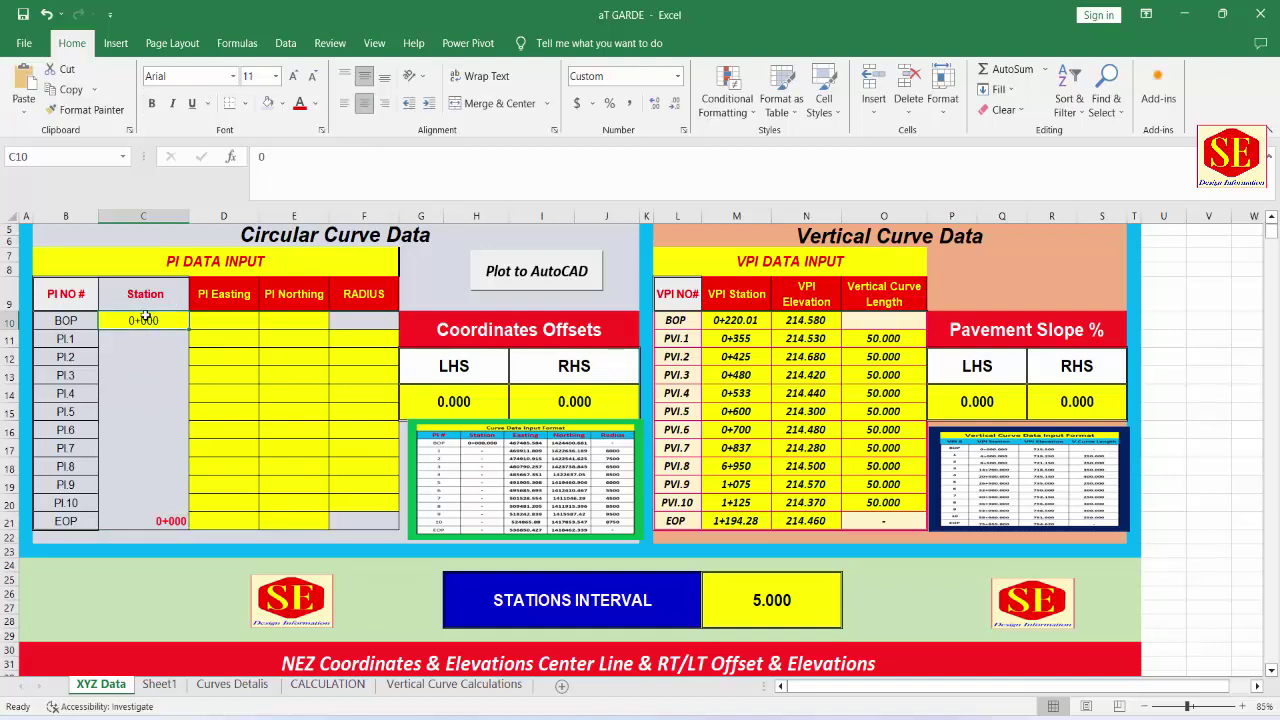
pyautogui.write('=')
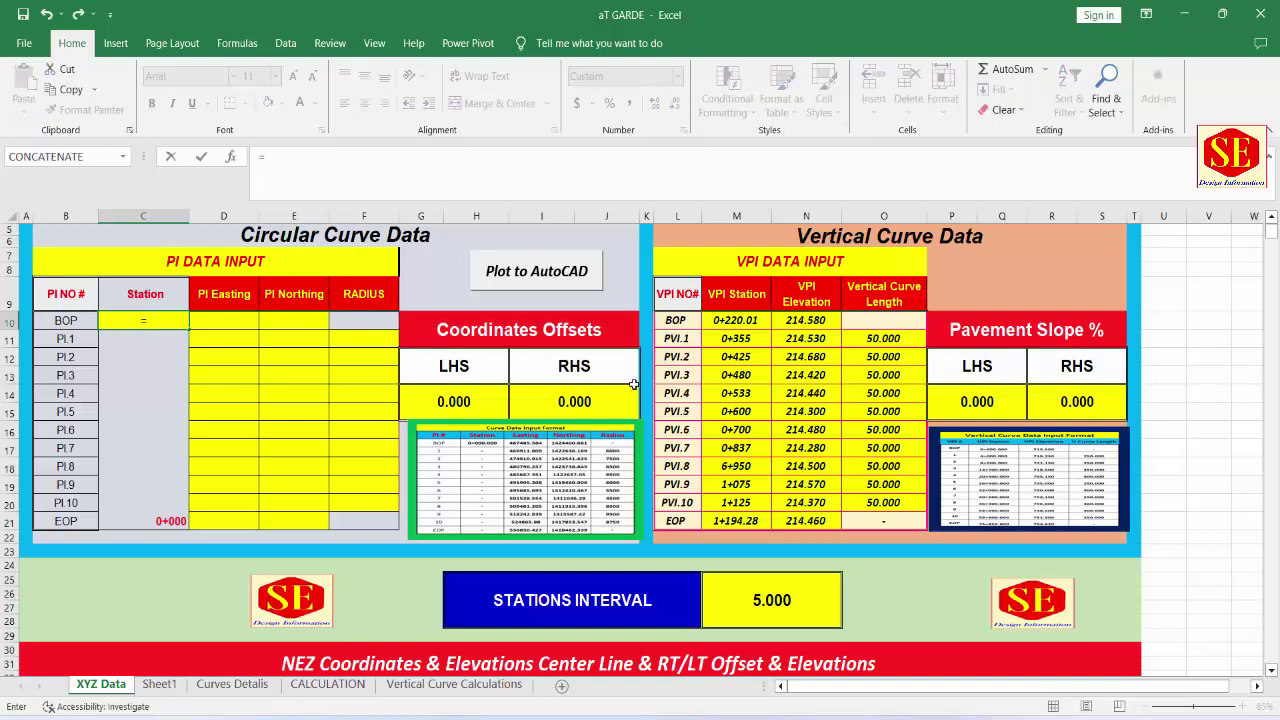
pyautogui.click(735, 321)
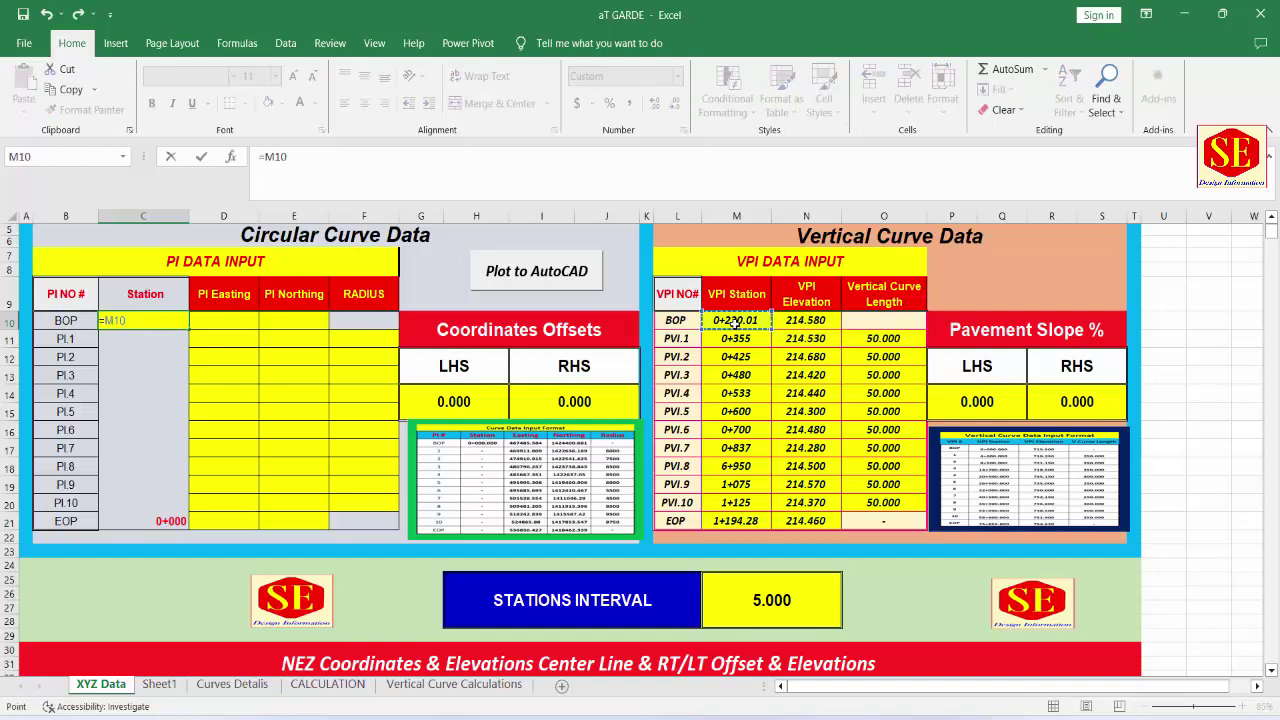
pyautogui.press('Return')
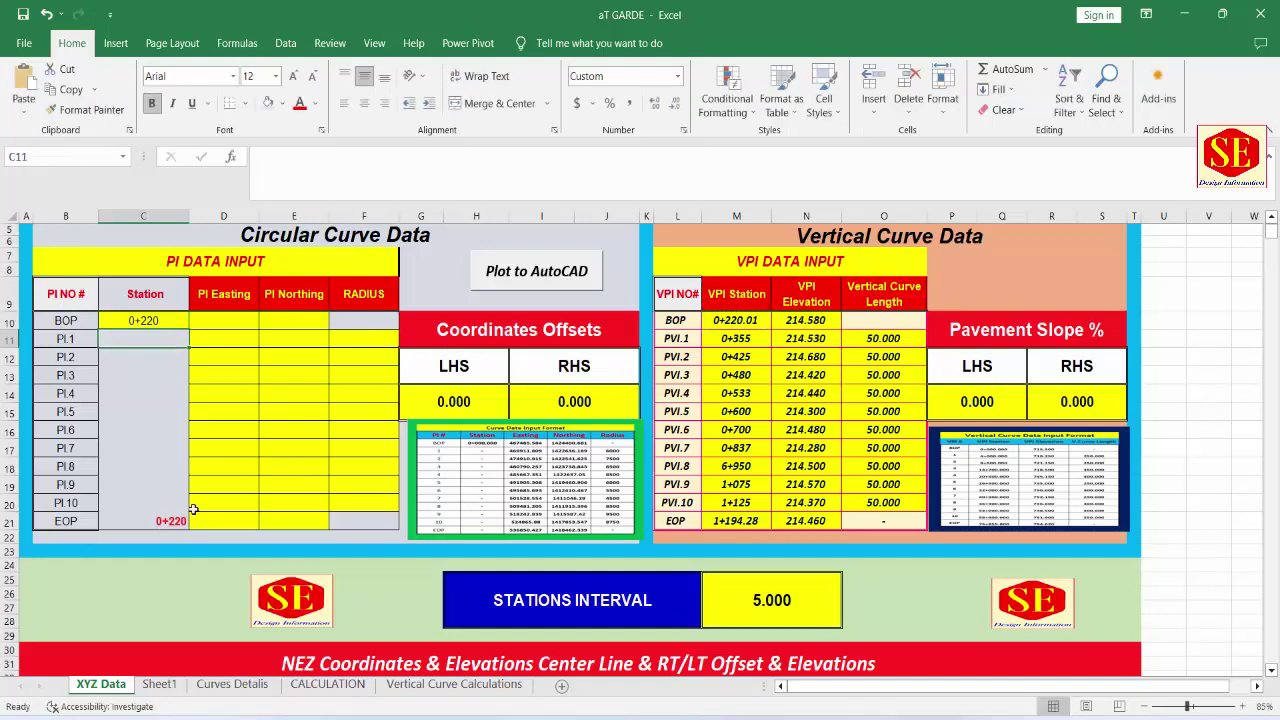
# Step: Set the EOP station C21 to the formula =M21, so it shows 1+194
pyautogui.click(176, 521)
pyautogui.write('=')
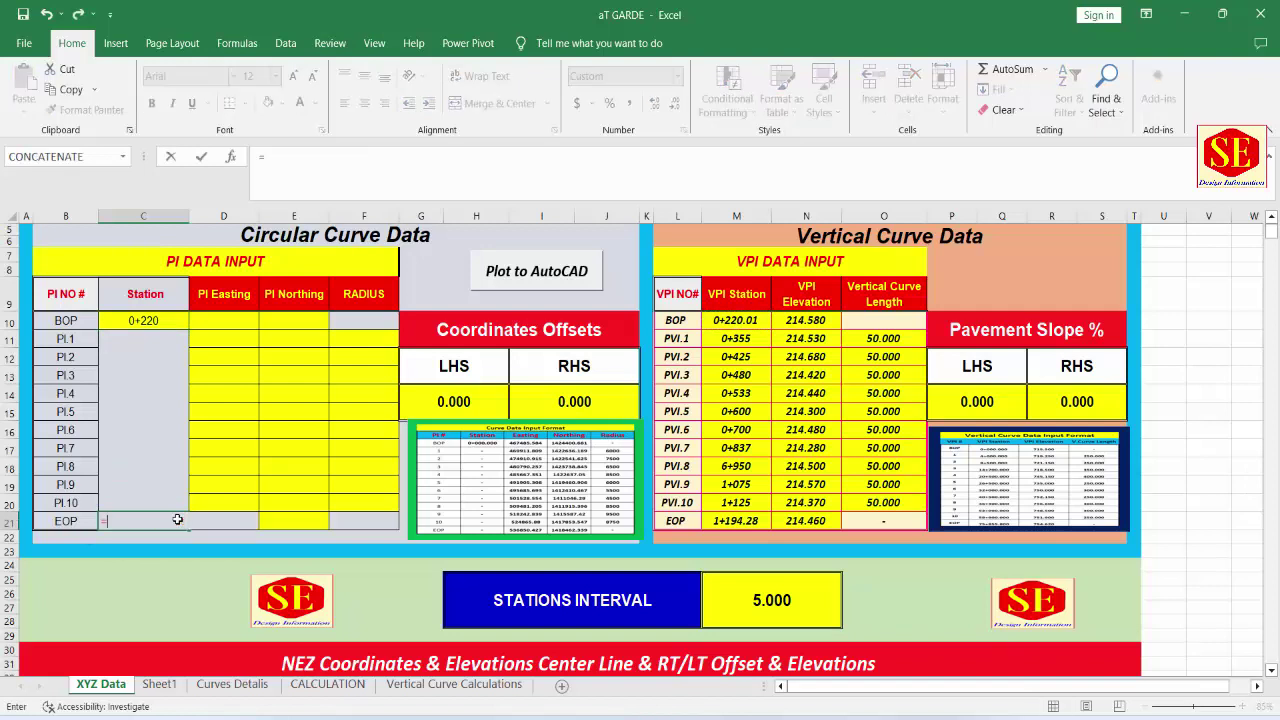
pyautogui.click(748, 521)
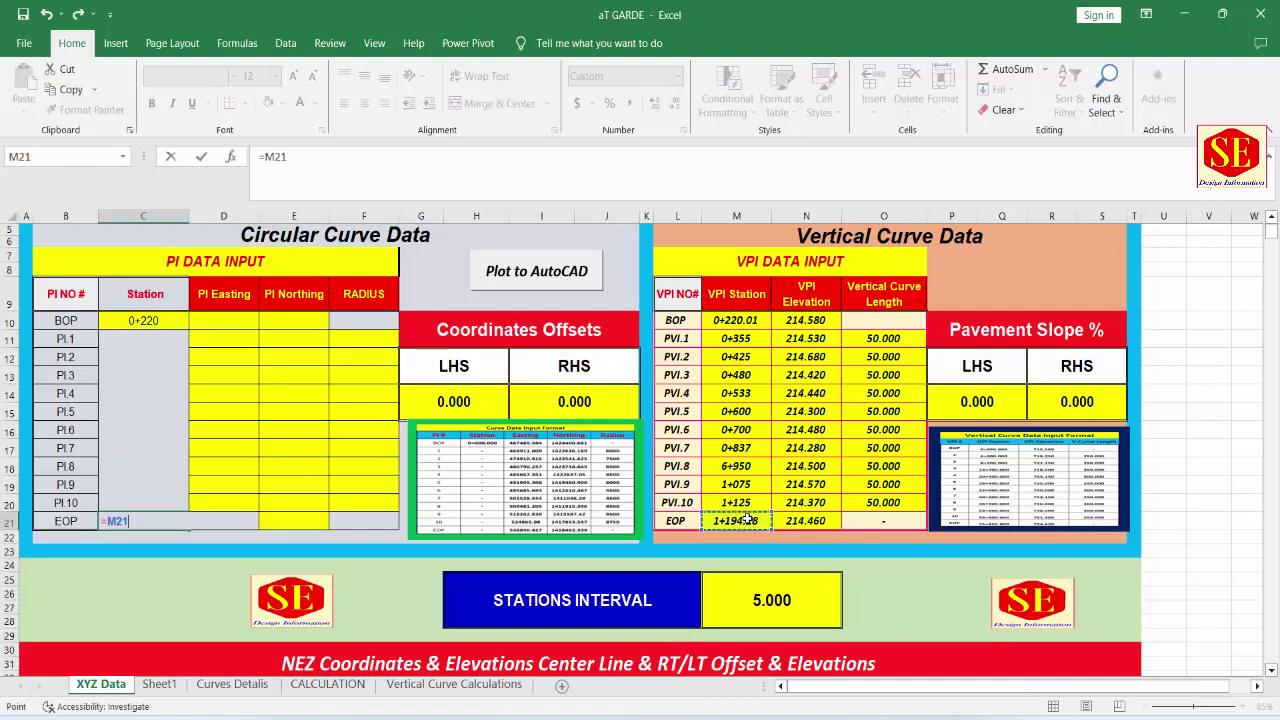
pyautogui.press('Return')
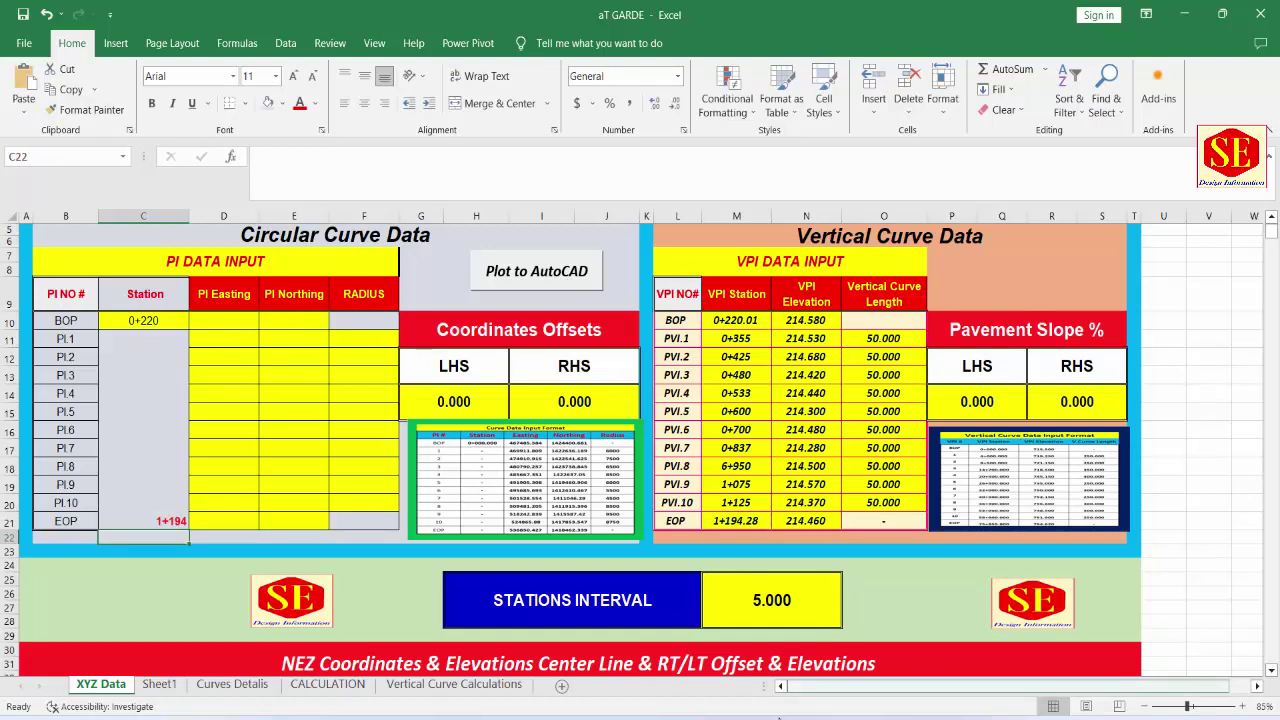
# Step: Glance at the Fly over workbook, then return to the aT GARDE workbook
pyautogui.moveTo(788, 715)
pyautogui.click(951, 670)
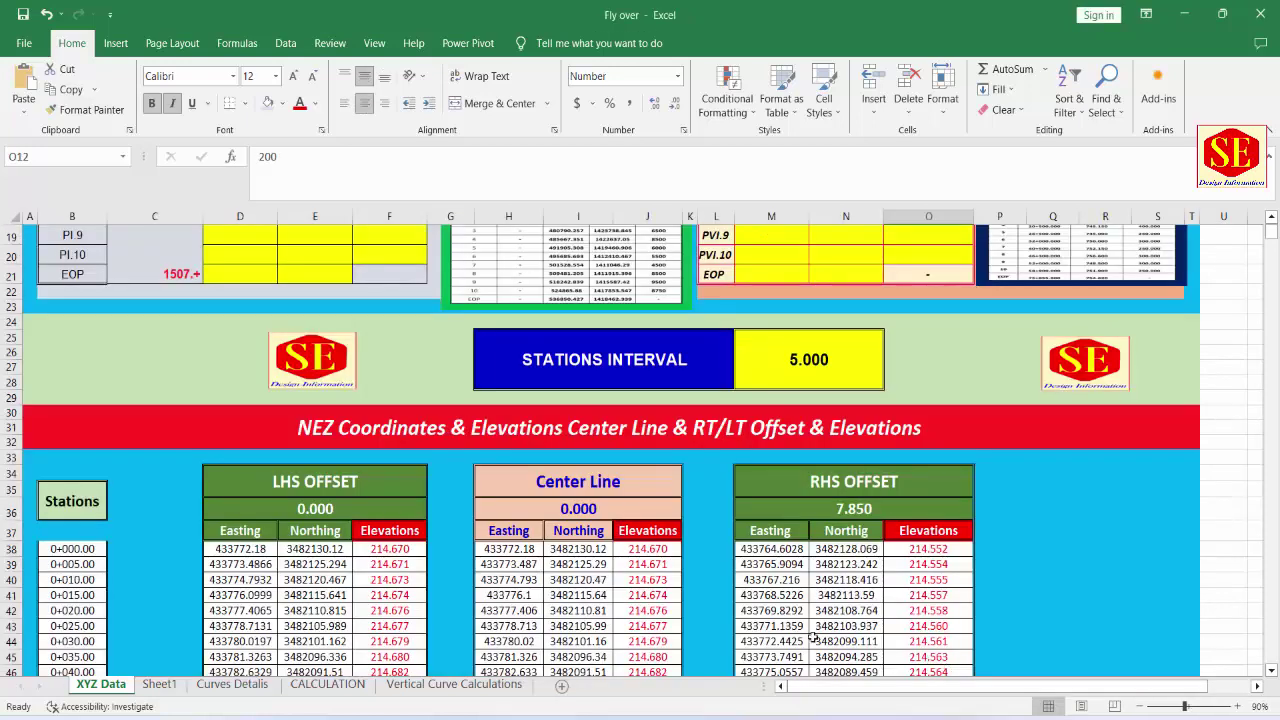
pyautogui.scroll(4, 510, 572)
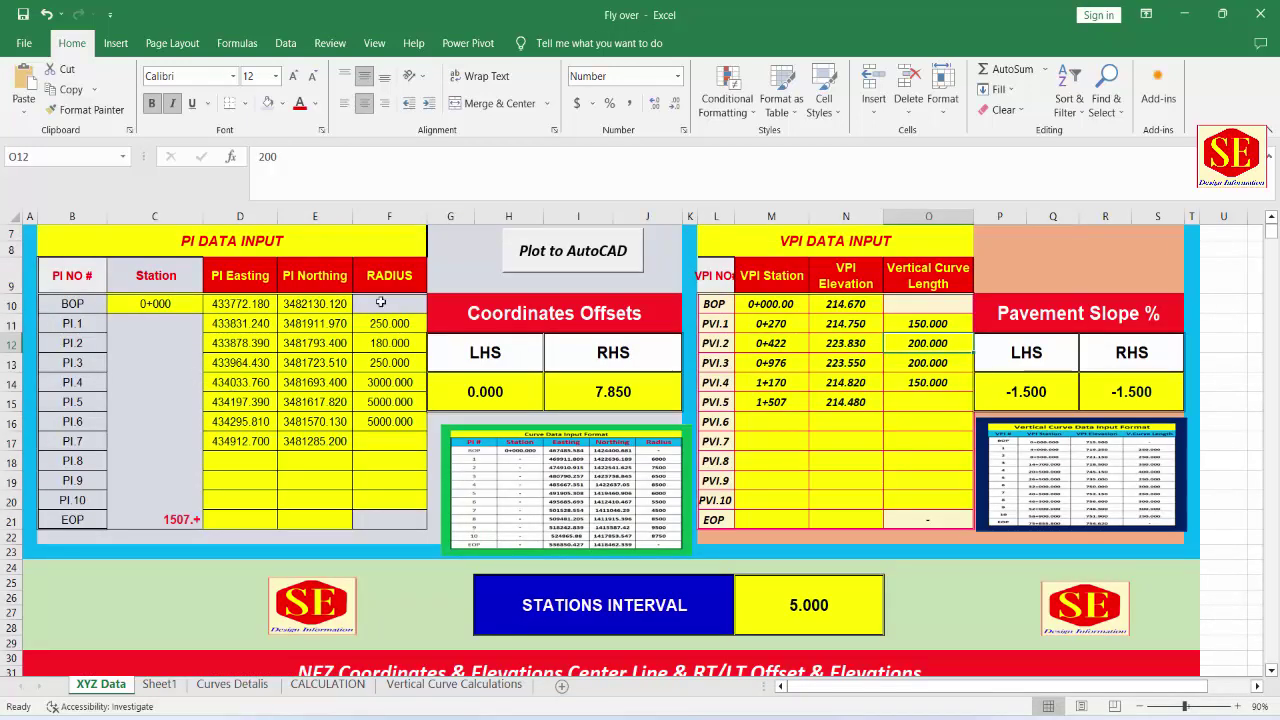
pyautogui.moveTo(715, 719)
pyautogui.moveTo(803, 718)
pyautogui.click(798, 660)
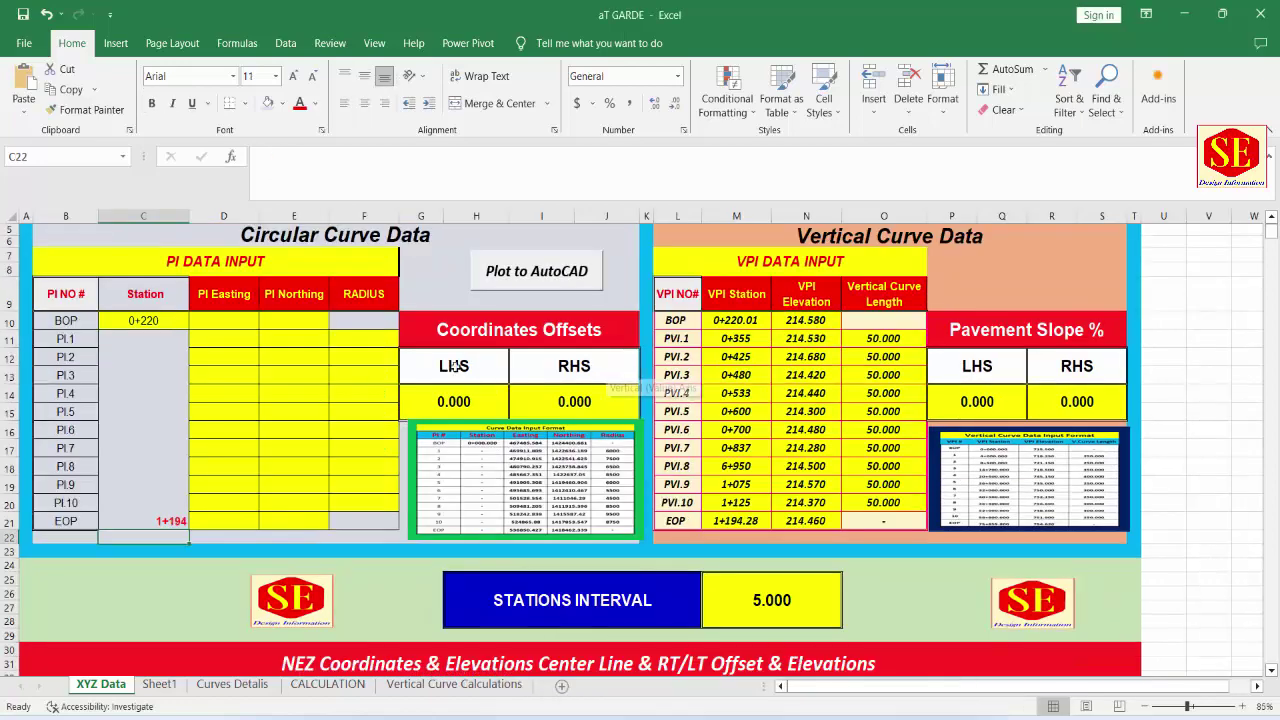
# Step: Select column J center-line elevations from J38 (214.580) down to station 1+195.00 (214.461)
pyautogui.scroll(-1, 790, 386)
pyautogui.scroll(-4, 357, 400)
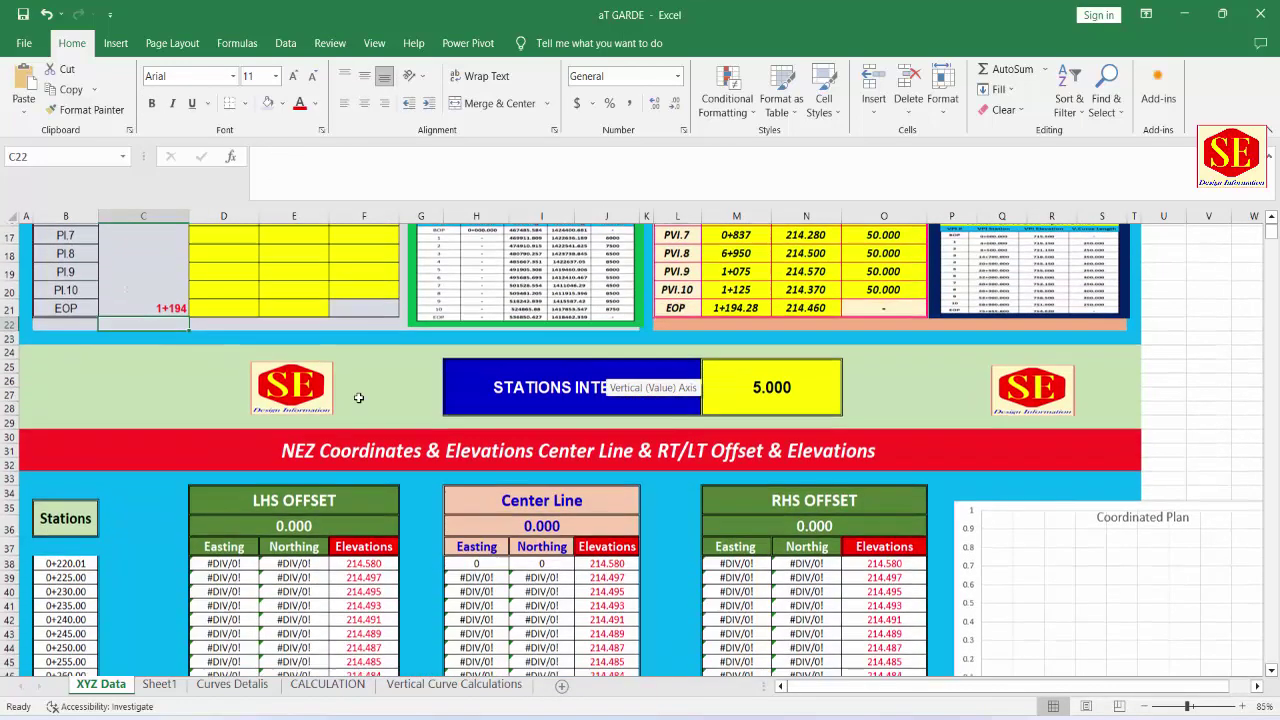
pyautogui.scroll(3, 228, 329)
pyautogui.scroll(-5, 310, 425)
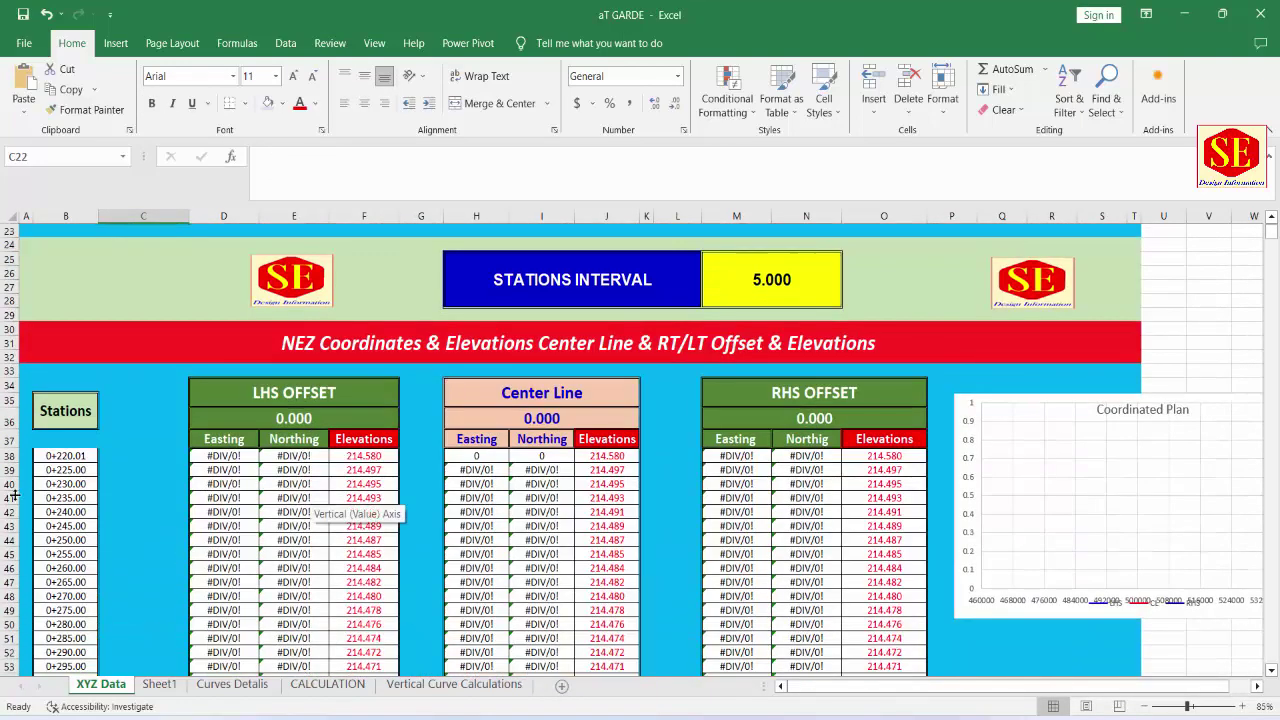
pyautogui.click(86, 456)
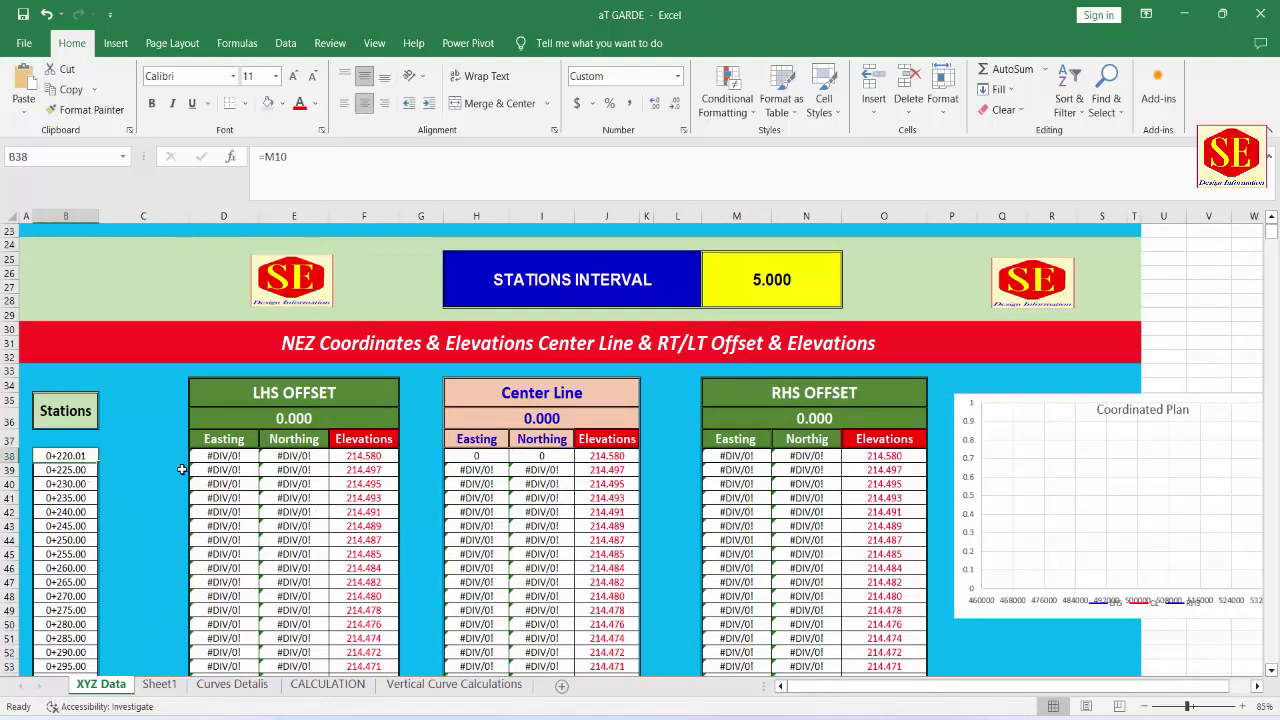
pyautogui.moveTo(624, 458)
pyautogui.mouseDown()
pyautogui.moveTo(615, 711)
pyautogui.moveTo(604, 398)
pyautogui.mouseUp()
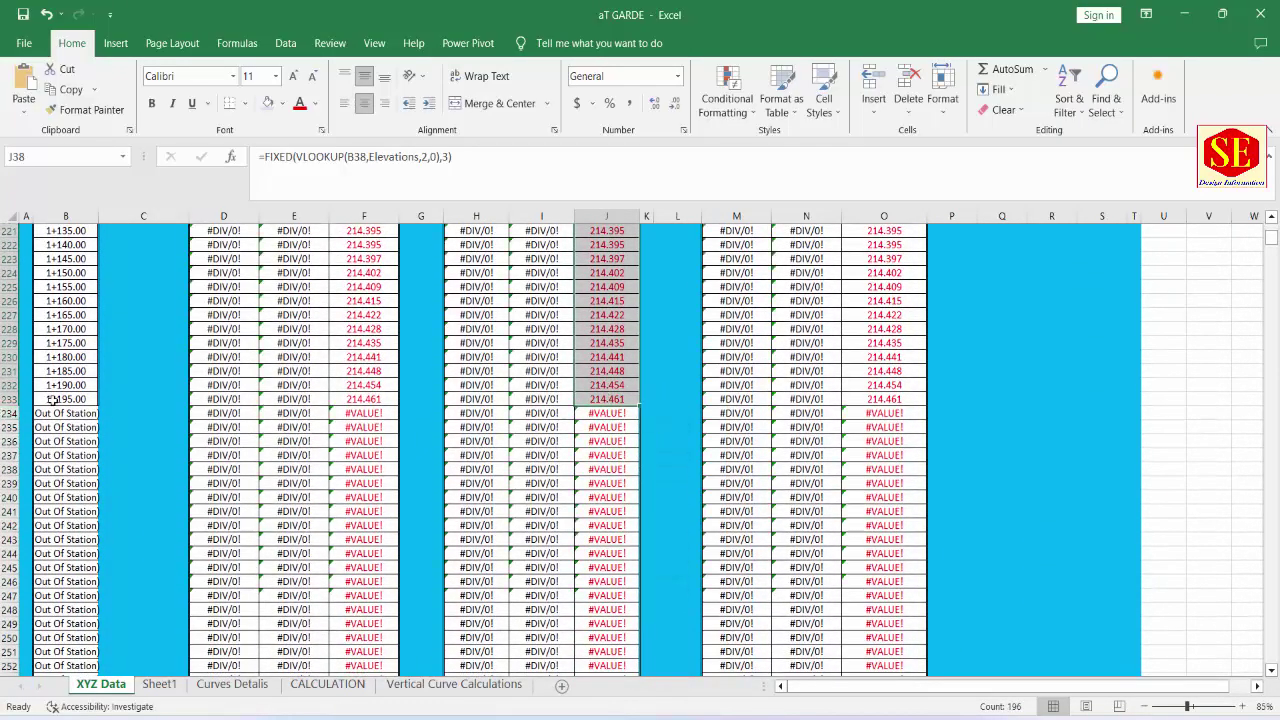
# Step: Copy the selected center-line elevations and go to Sheet2 of the RETALIING WALL workbook
pyautogui.rightClick(618, 333)
pyautogui.click(660, 287)
pyautogui.scroll(20, 664, 351)
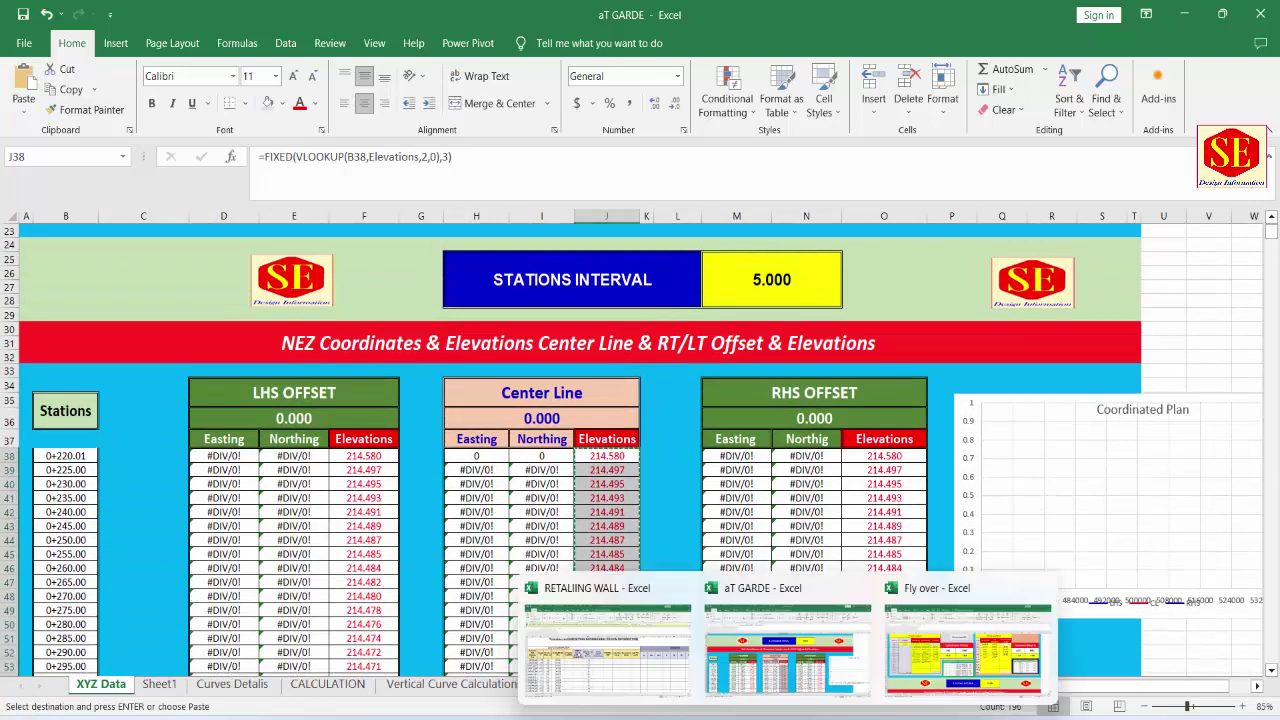
pyautogui.click(589, 669)
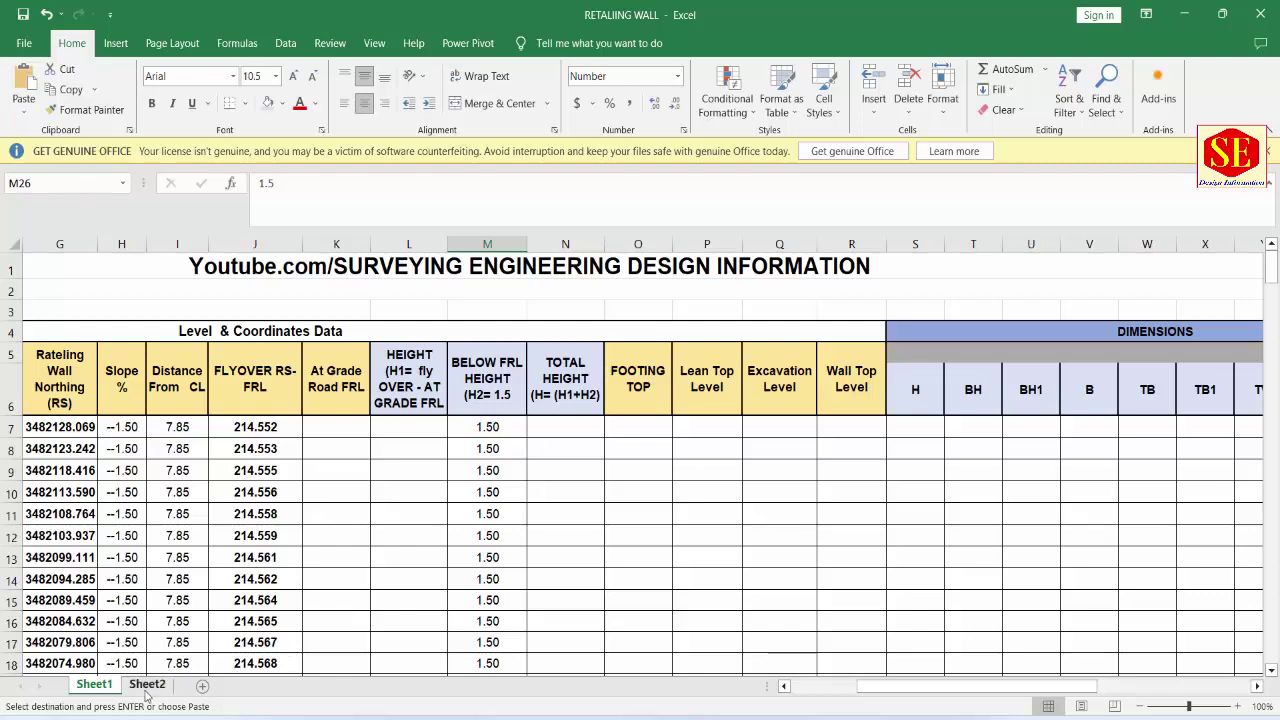
pyautogui.click(148, 685)
pyautogui.scroll(-4, 586, 490)
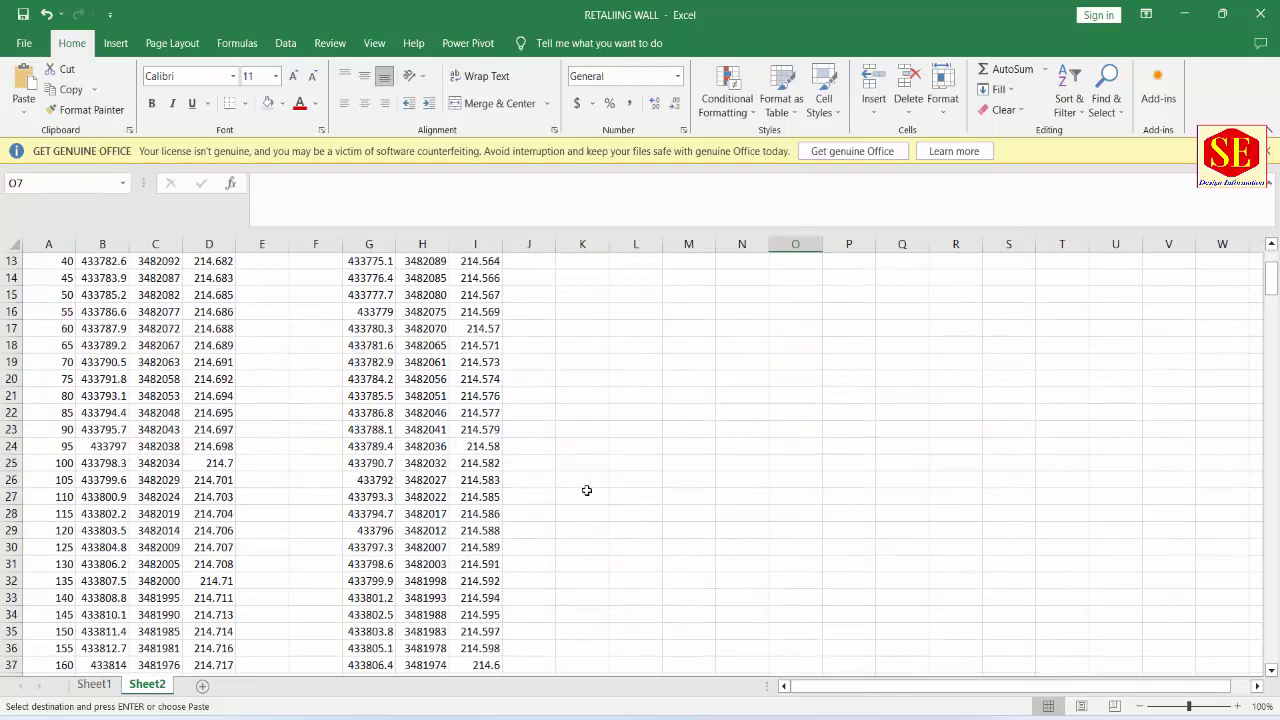
pyautogui.scroll(-6, 586, 490)
pyautogui.scroll(-4, 586, 490)
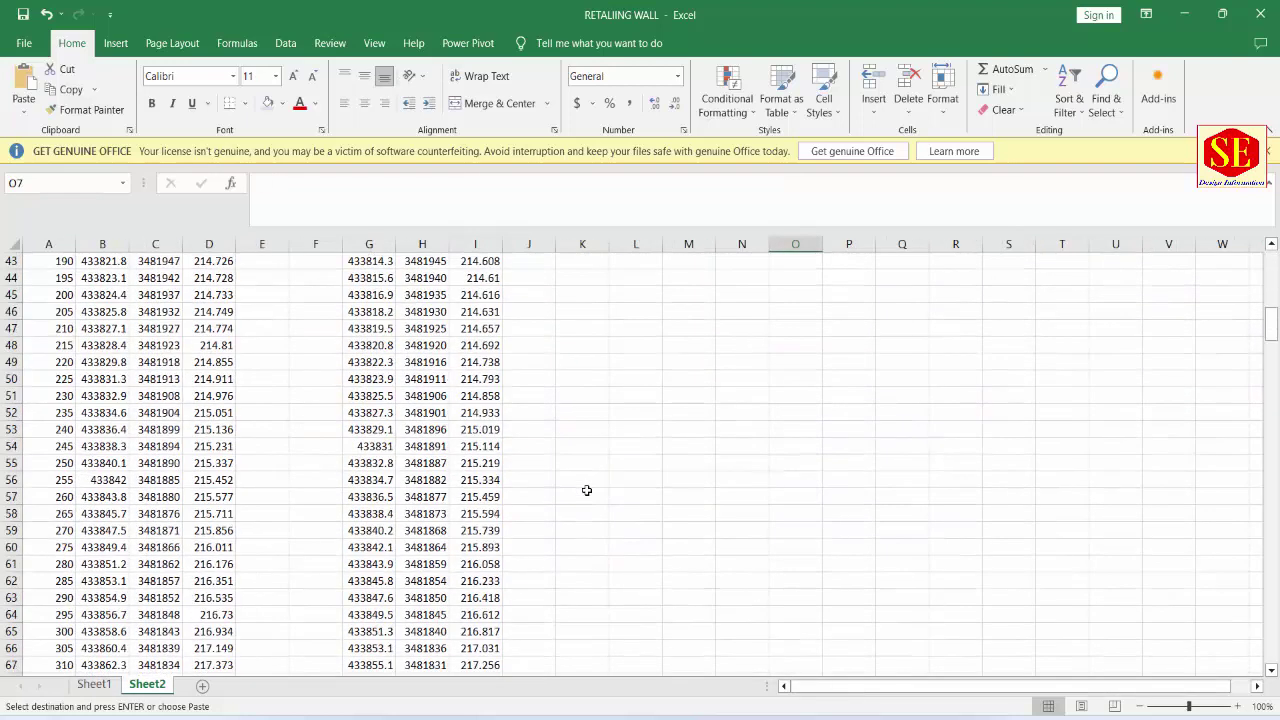
# Step: Paste the elevations as values at L49 beside station 220 and convert them to numbers
pyautogui.click(62, 361)
pyautogui.click(640, 362)
pyautogui.rightClick(641, 362)
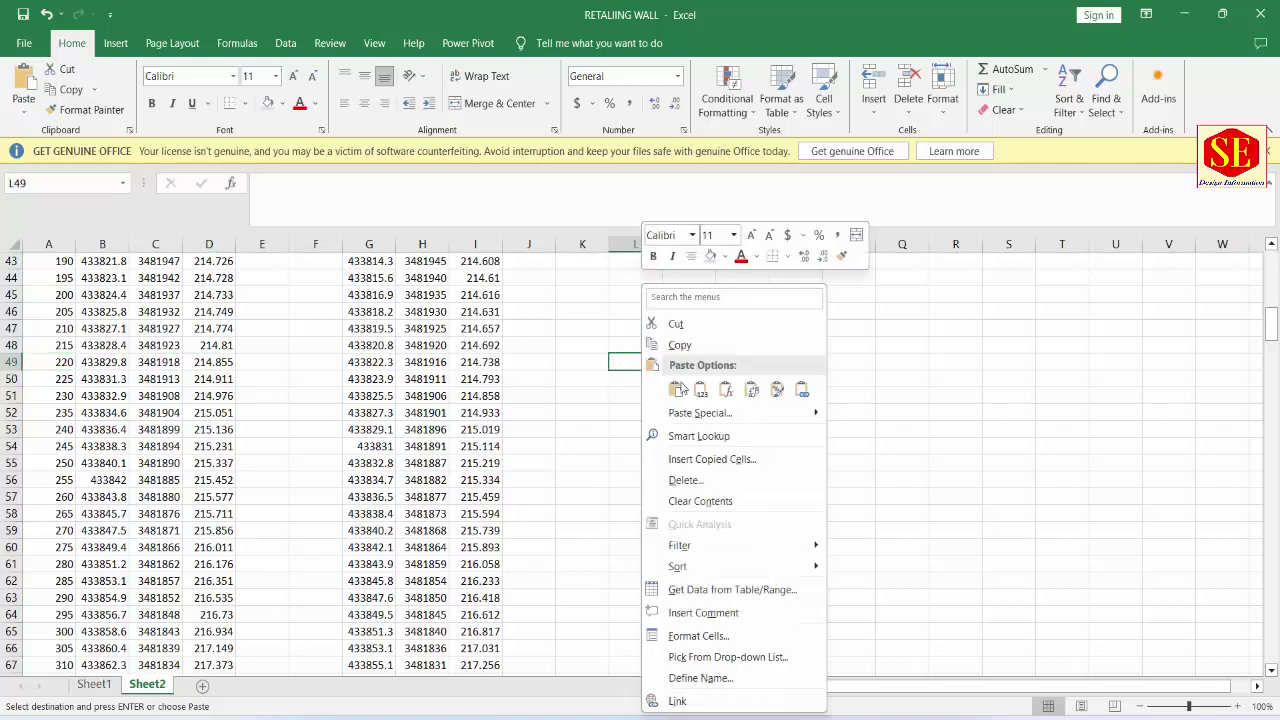
pyautogui.click(701, 393)
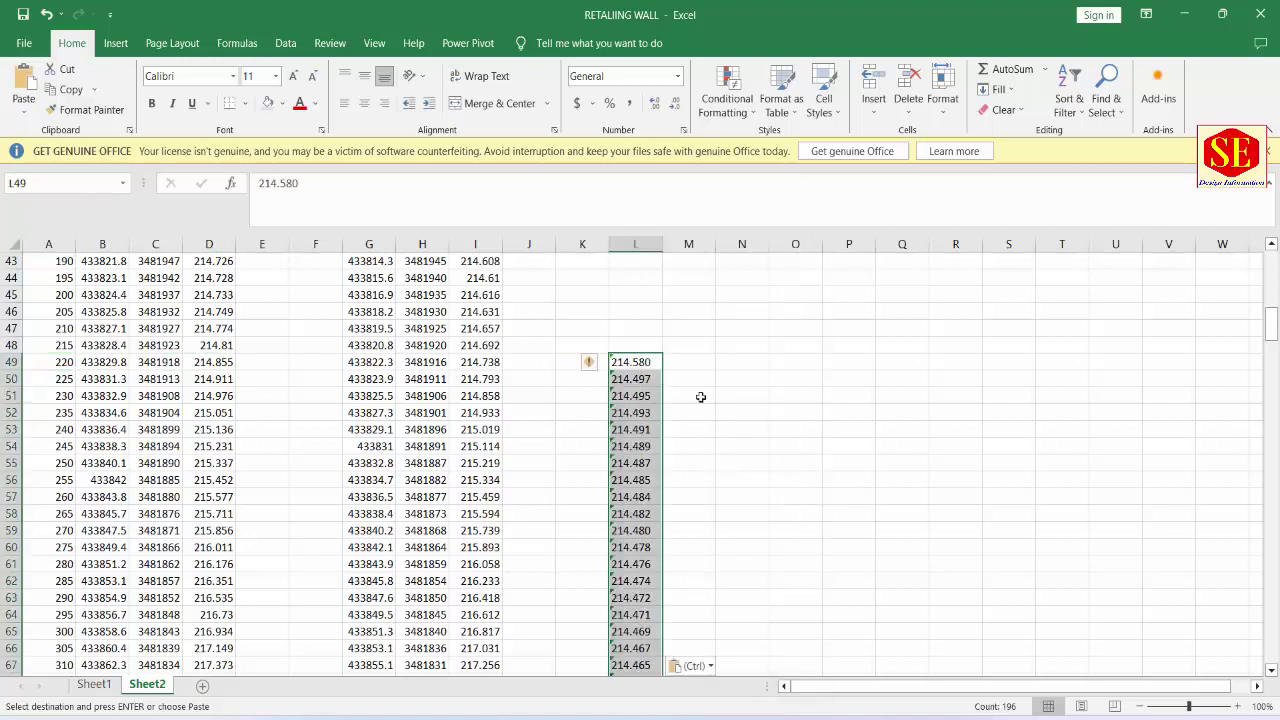
pyautogui.click(594, 363)
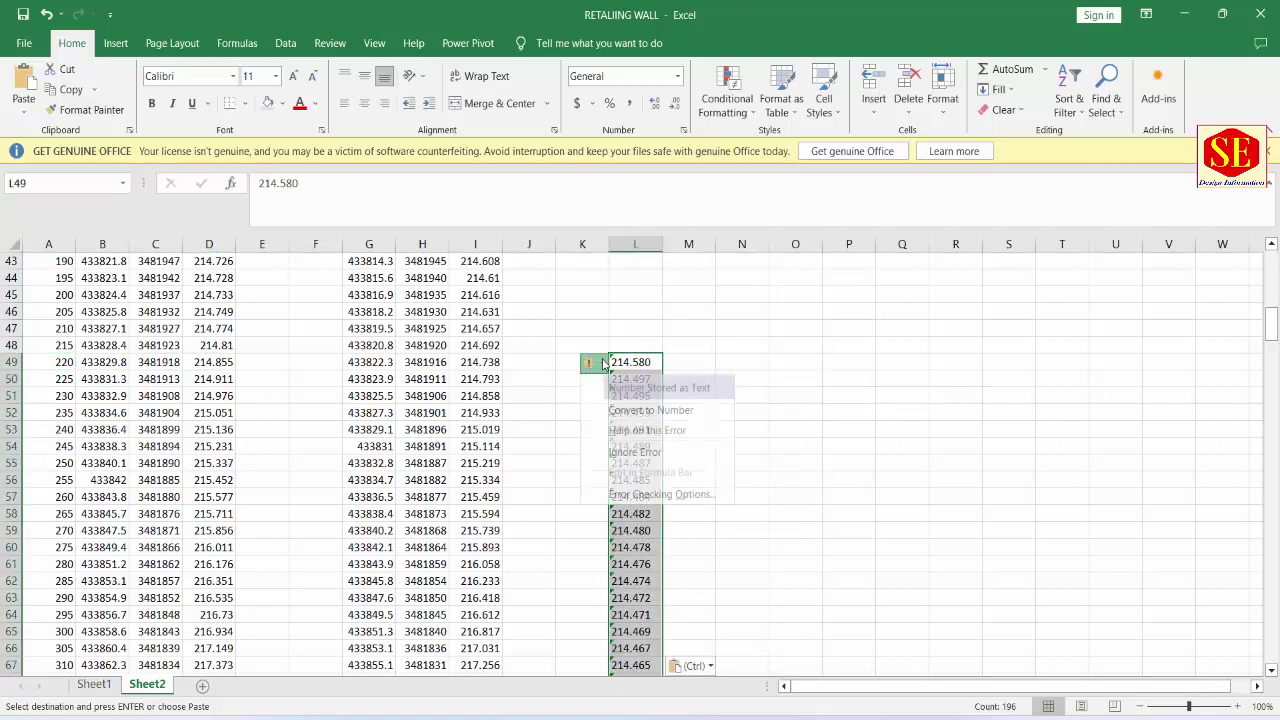
pyautogui.click(621, 416)
pyautogui.click(646, 368)
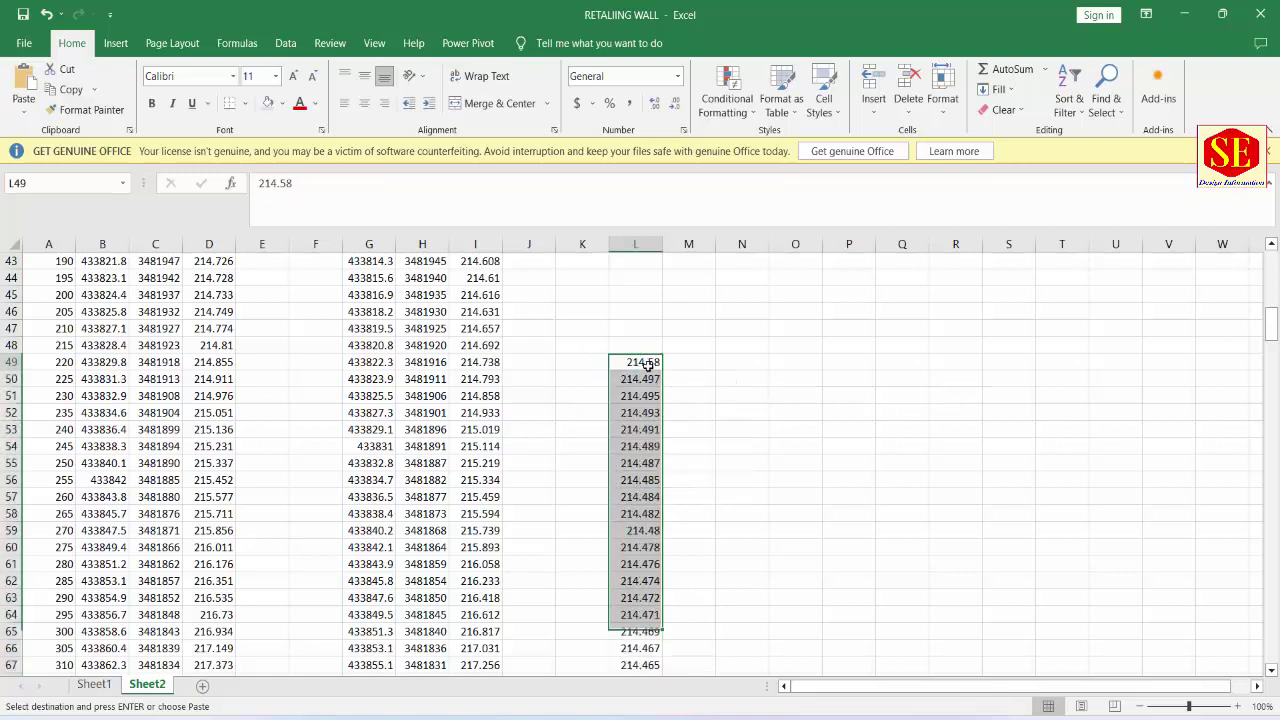
pyautogui.click(71, 364)
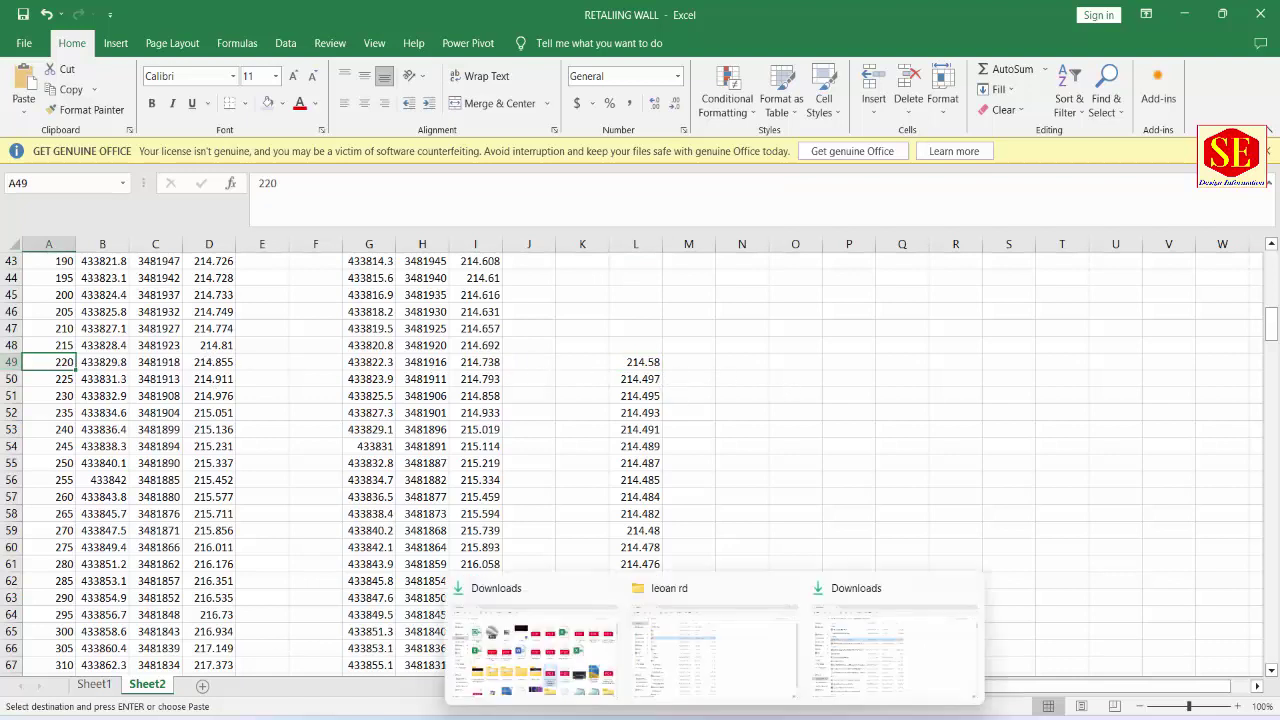
pyautogui.click(750, 590)
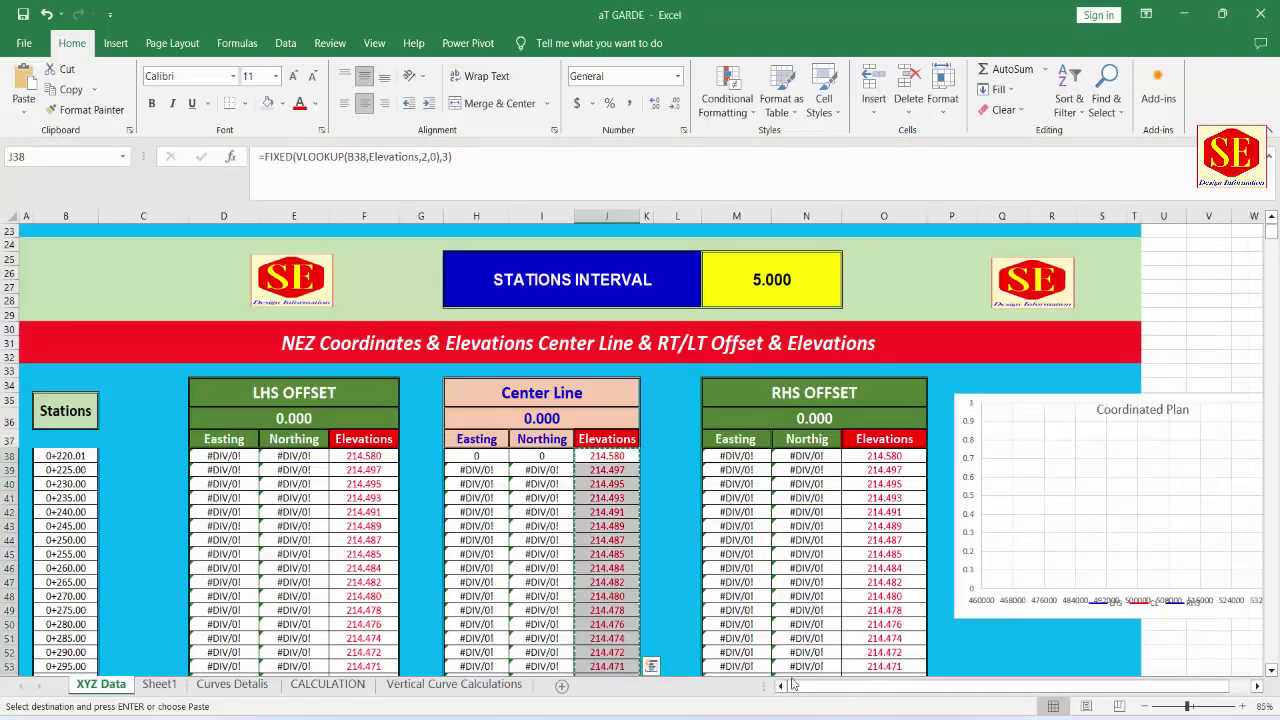
# Step: Copy the Sheet2 elevation column L49:L244 in the RETALIING WALL workbook
pyautogui.click(68, 456)
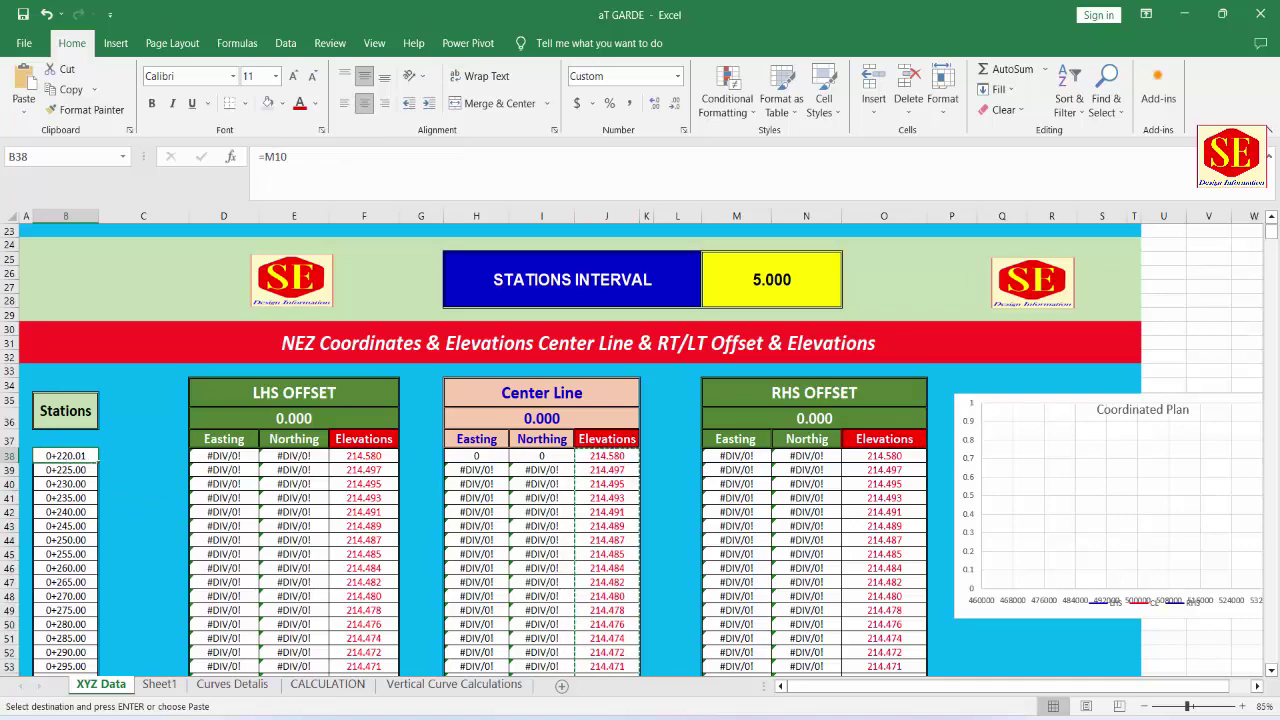
pyautogui.click(610, 668)
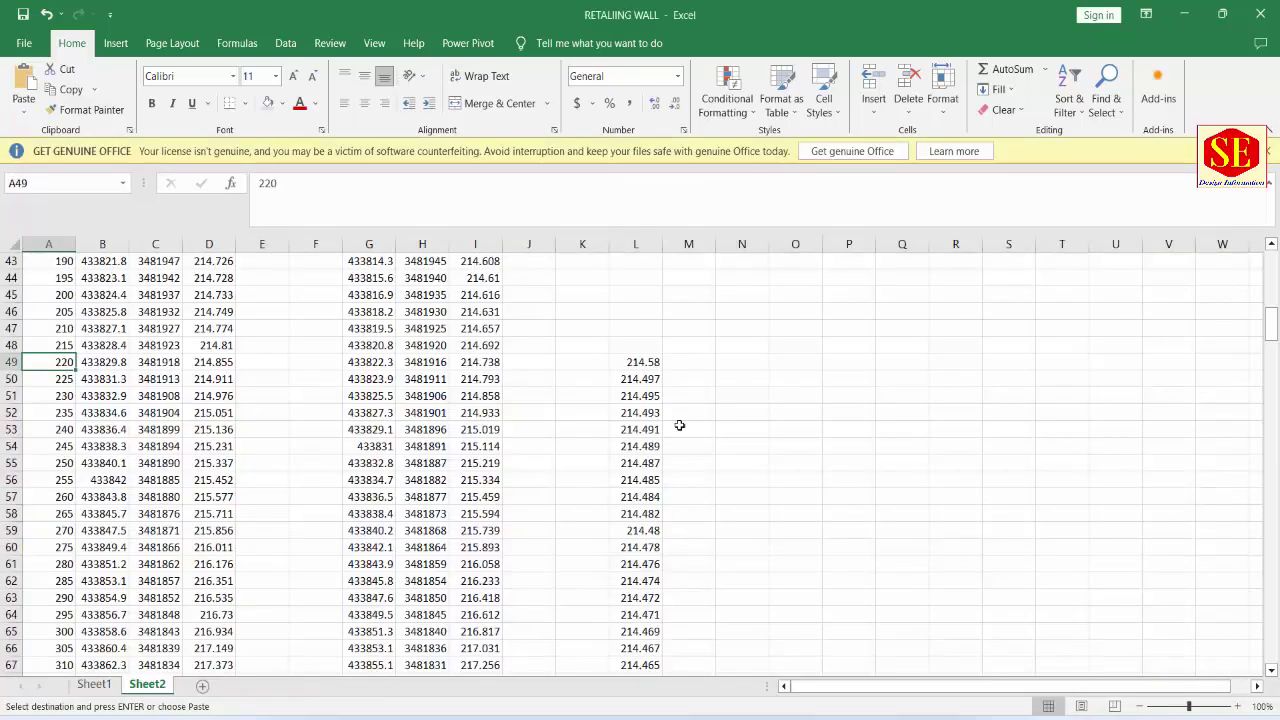
pyautogui.click(657, 362)
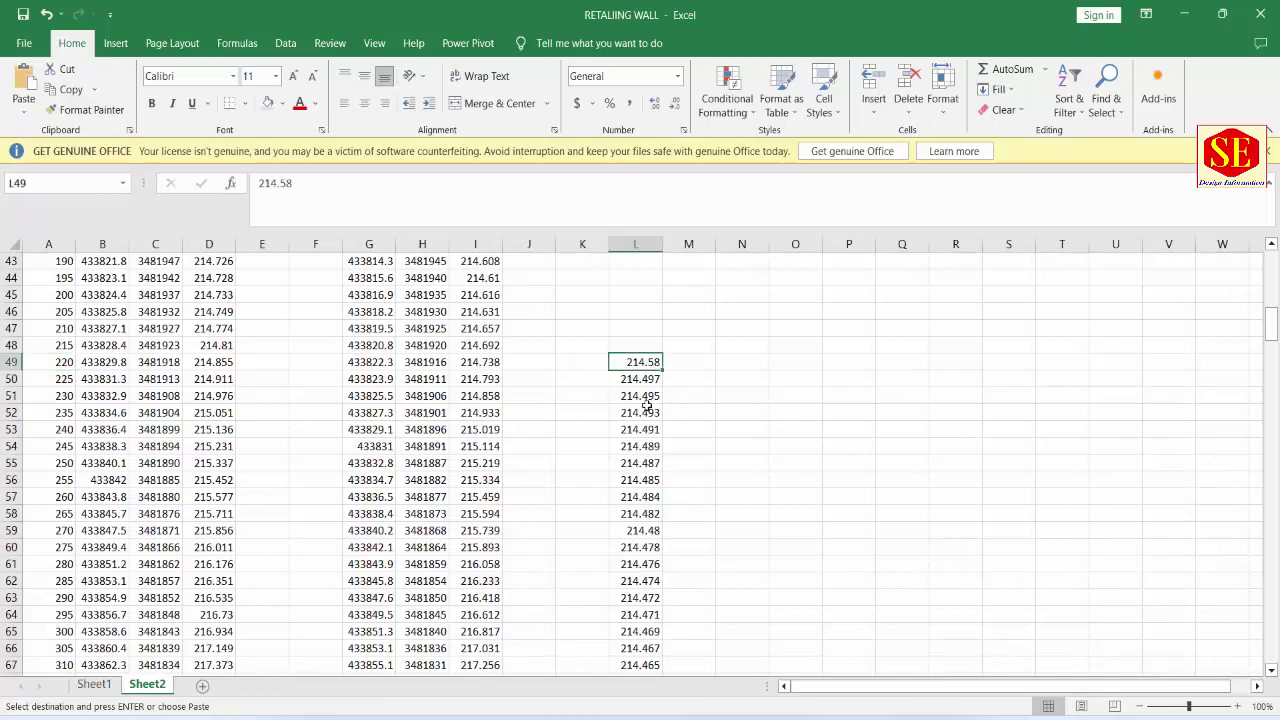
pyautogui.moveTo(647, 362)
pyautogui.mouseDown()
pyautogui.moveTo(660, 660)
pyautogui.moveTo(650, 650)
pyautogui.mouseUp()
pyautogui.rightClick(646, 650)
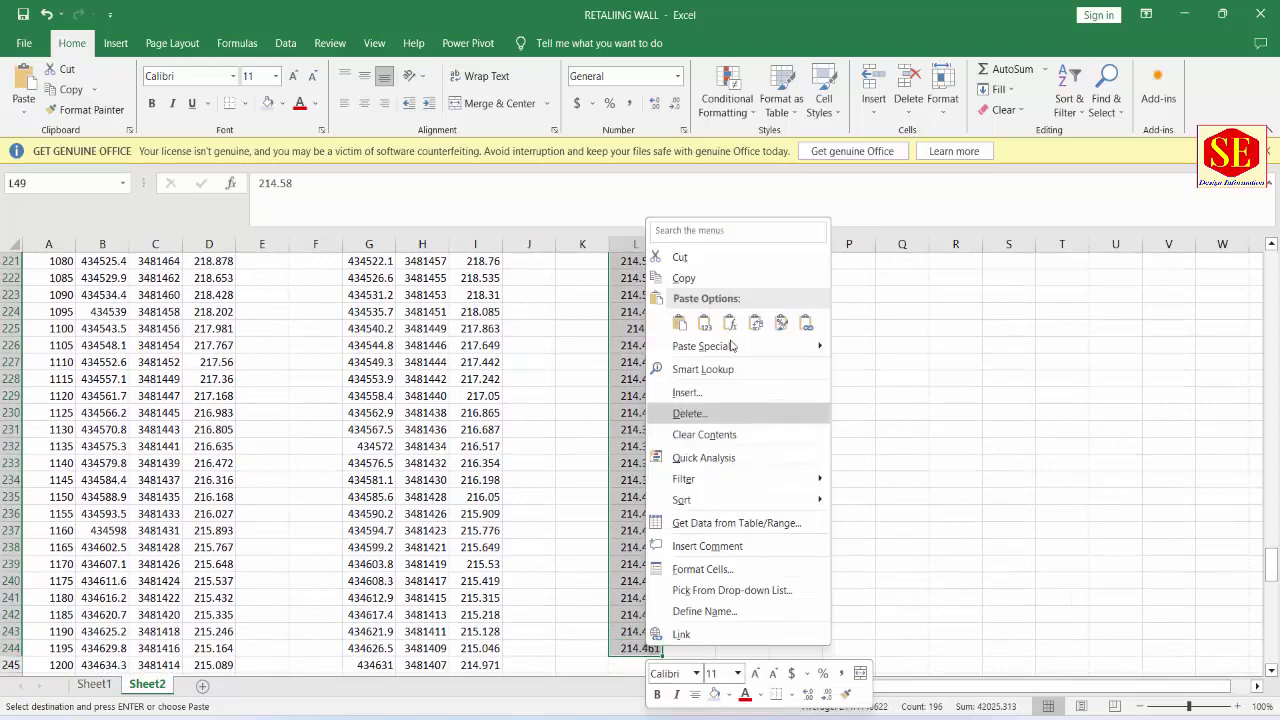
pyautogui.click(684, 278)
# Step: On Sheet1, select row 51 (station 0+220.000) across columns A to Q
pyautogui.click(94, 684)
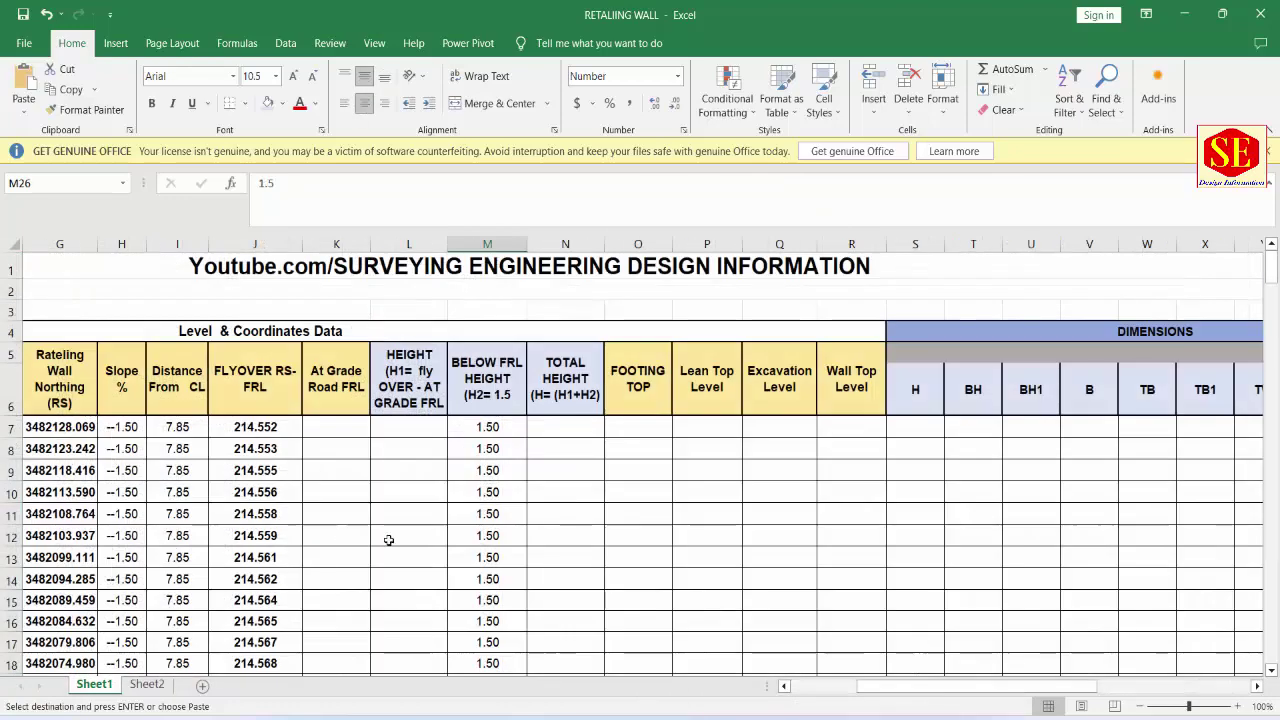
pyautogui.scroll(-3, 537, 517)
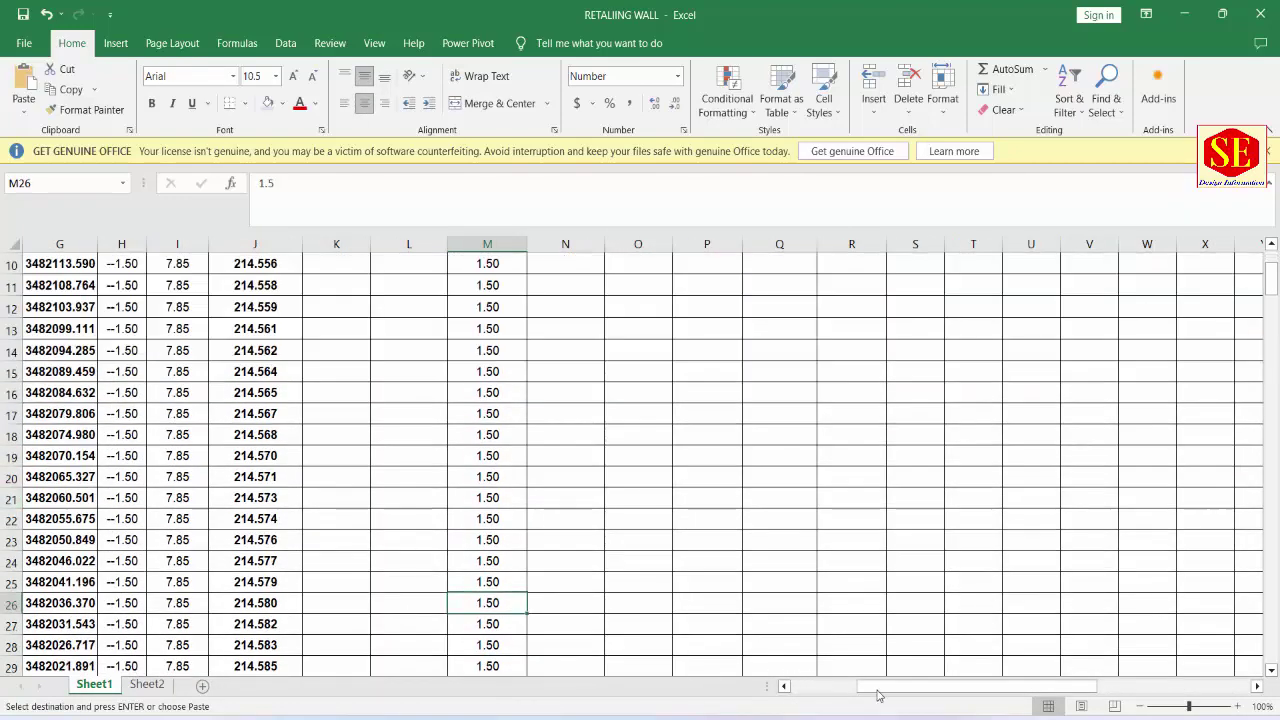
pyautogui.moveTo(878, 695); pyautogui.dragTo(811, 690)
pyautogui.scroll(-3, 140, 600)
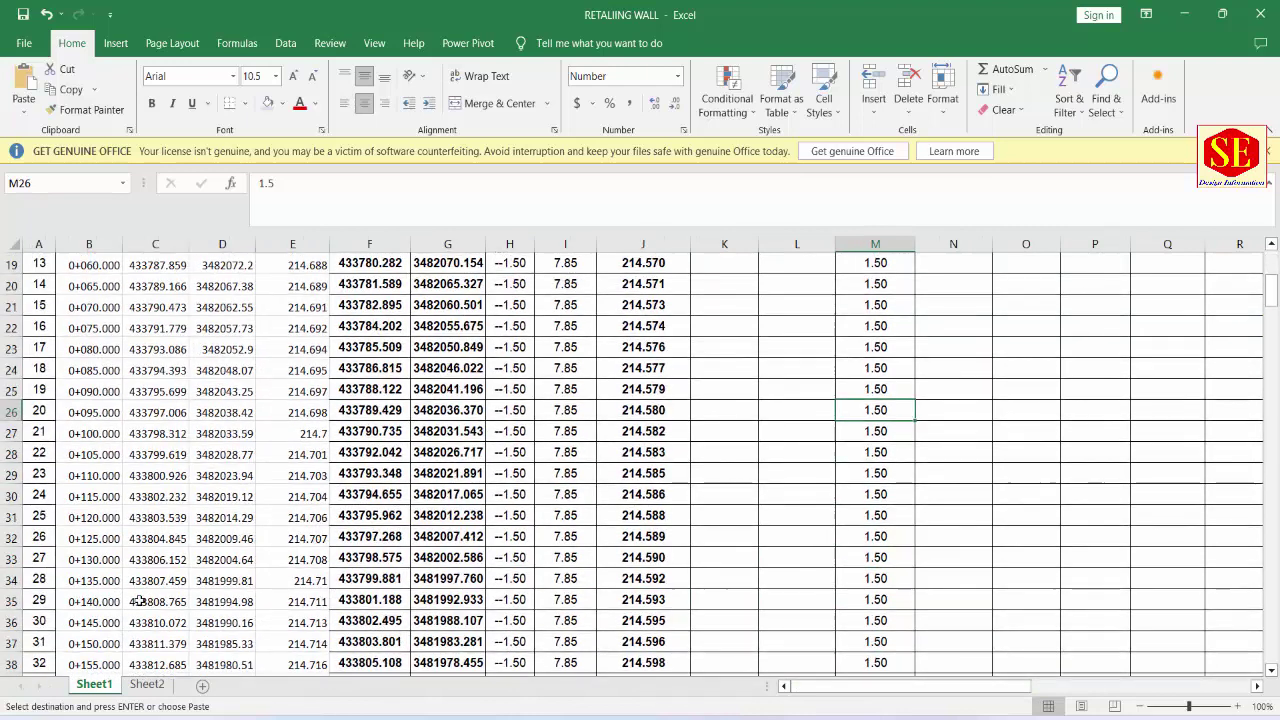
pyautogui.scroll(-5, 140, 600)
pyautogui.click(100, 622)
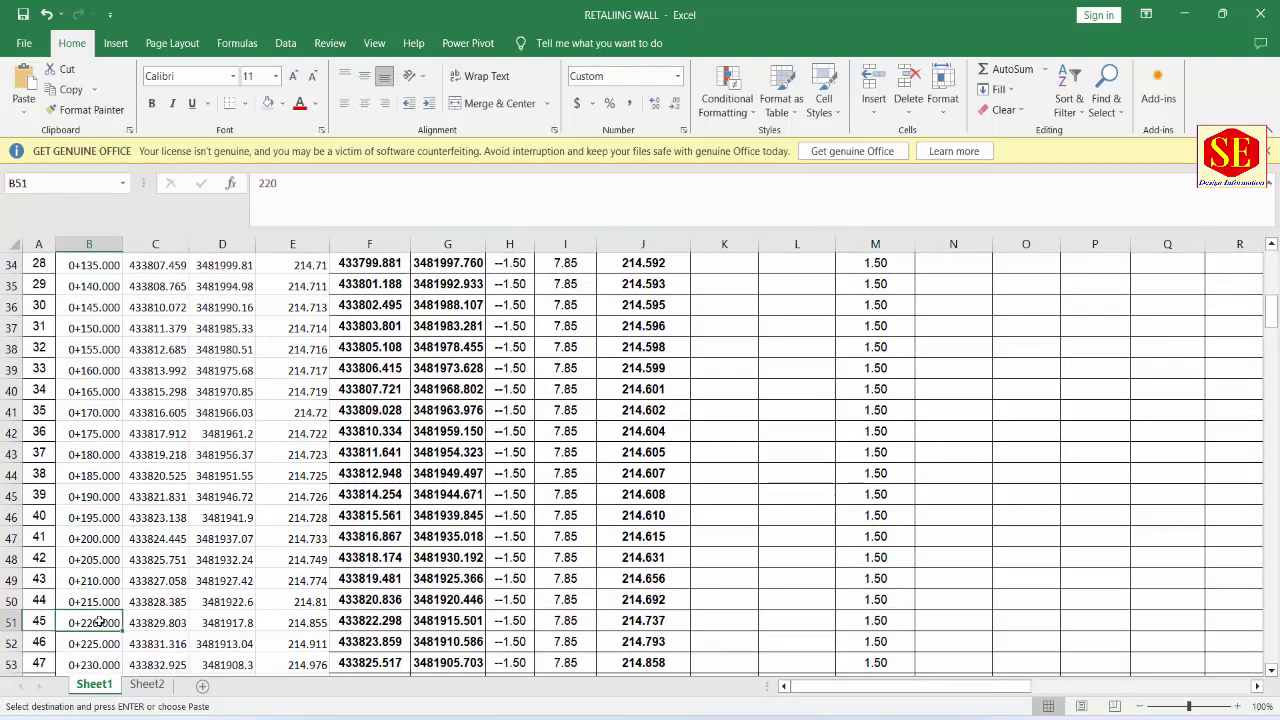
pyautogui.moveTo(40, 621); pyautogui.dragTo(1140, 616)
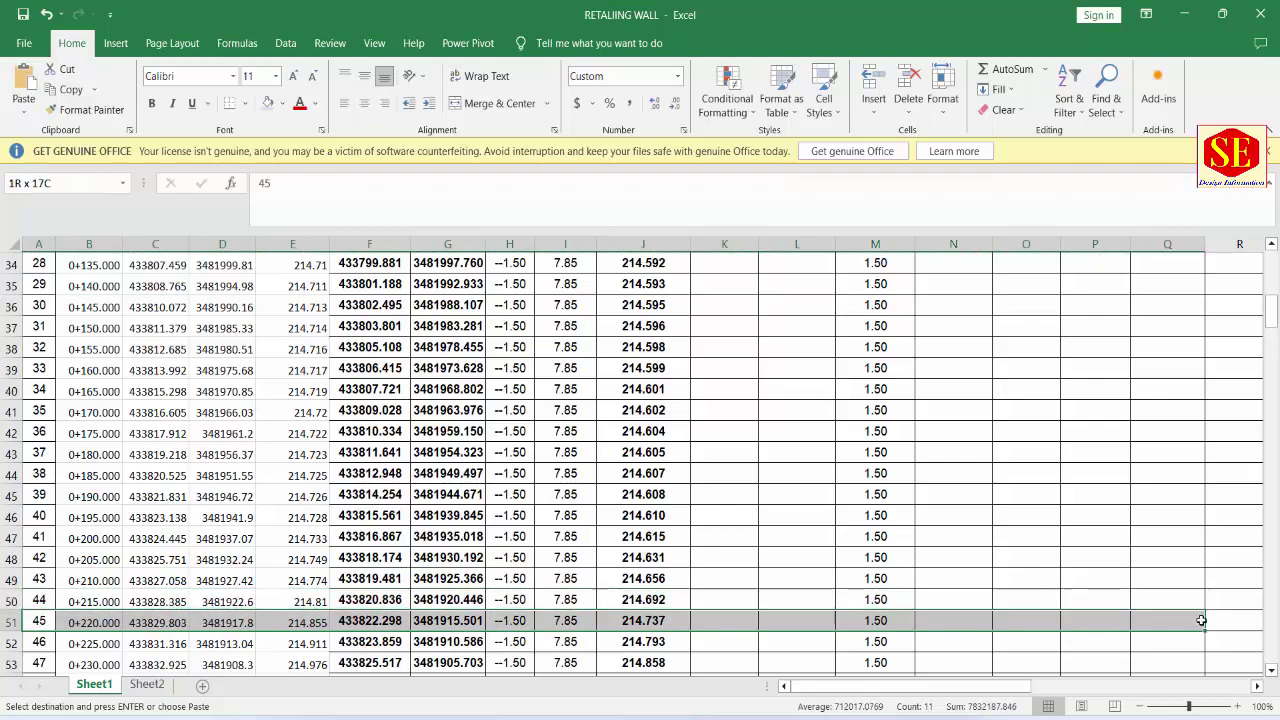
# Step: Fill row 51 (A51:Q51) with yellow highlight
pyautogui.click(281, 114)
pyautogui.click(300, 242)
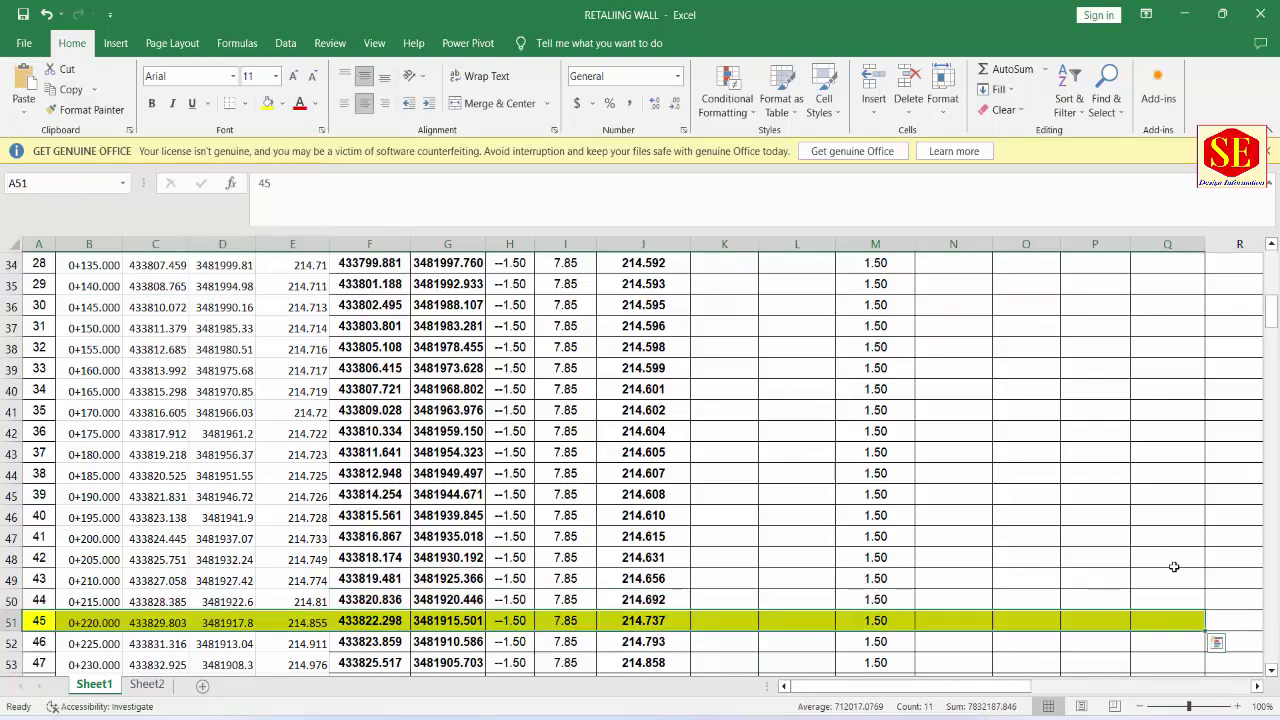
pyautogui.scroll(6, 1174, 567)
pyautogui.scroll(5, 1174, 567)
pyautogui.click(724, 374)
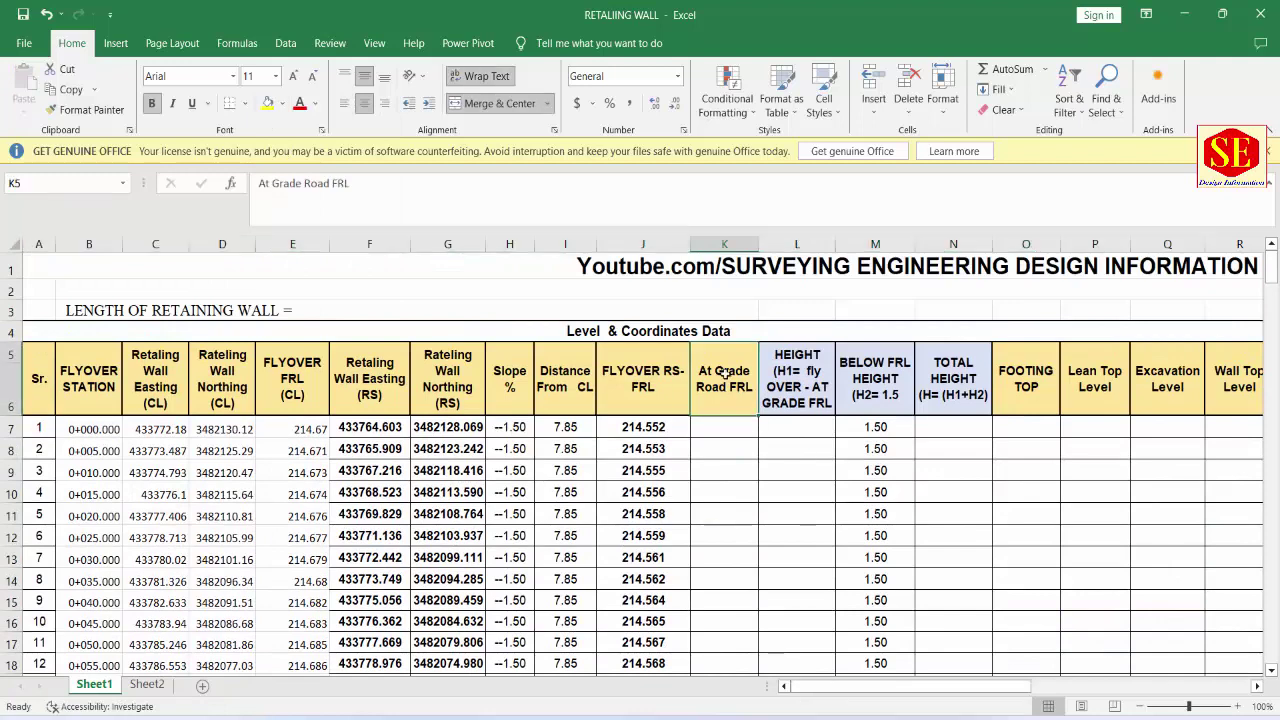
pyautogui.scroll(-4, 730, 400)
pyautogui.scroll(-9, 730, 420)
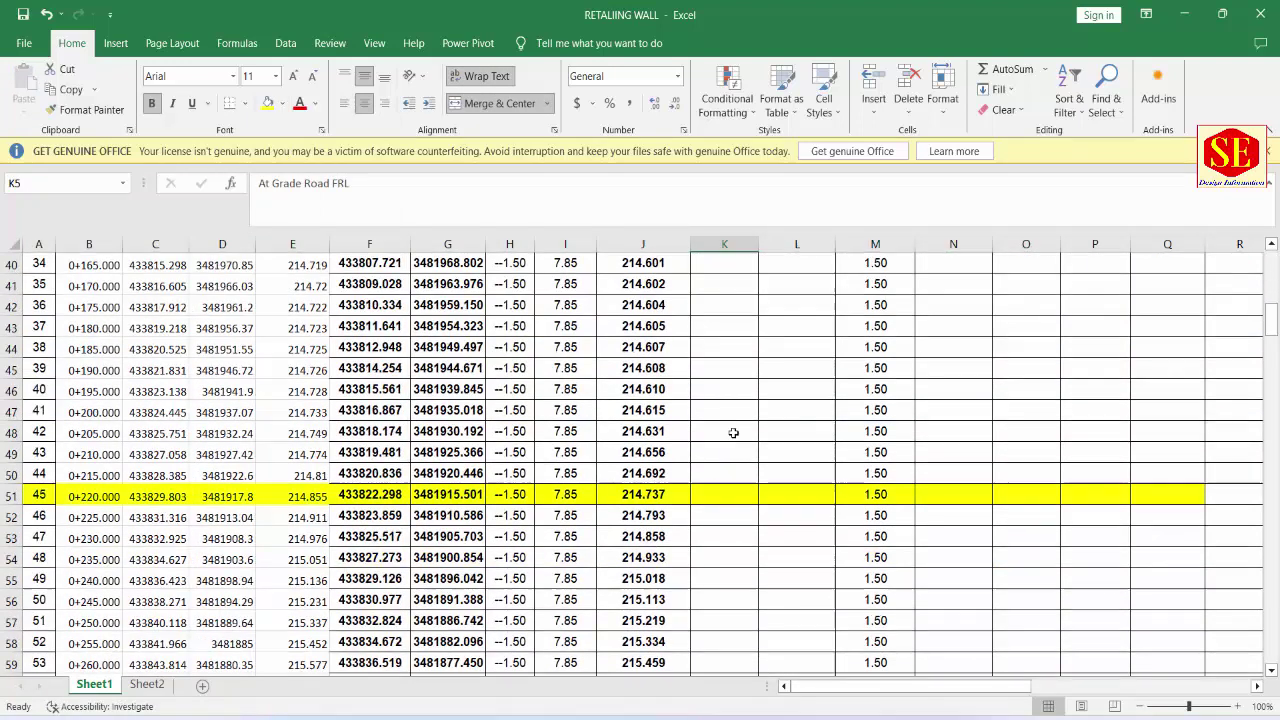
# Step: Copy the Sheet2 elevations and paste them as values into the At Grade Road FRL column from K51
pyautogui.click(720, 495)
pyautogui.rightClick(720, 496)
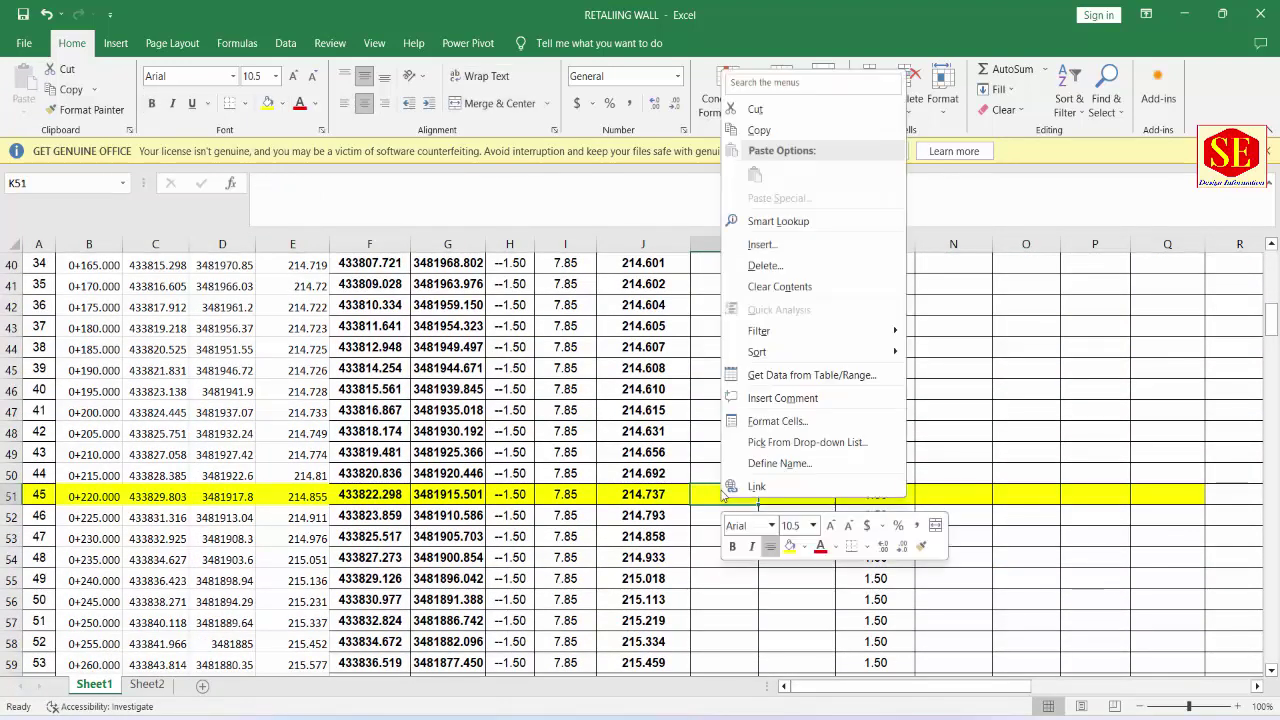
pyautogui.click(147, 686)
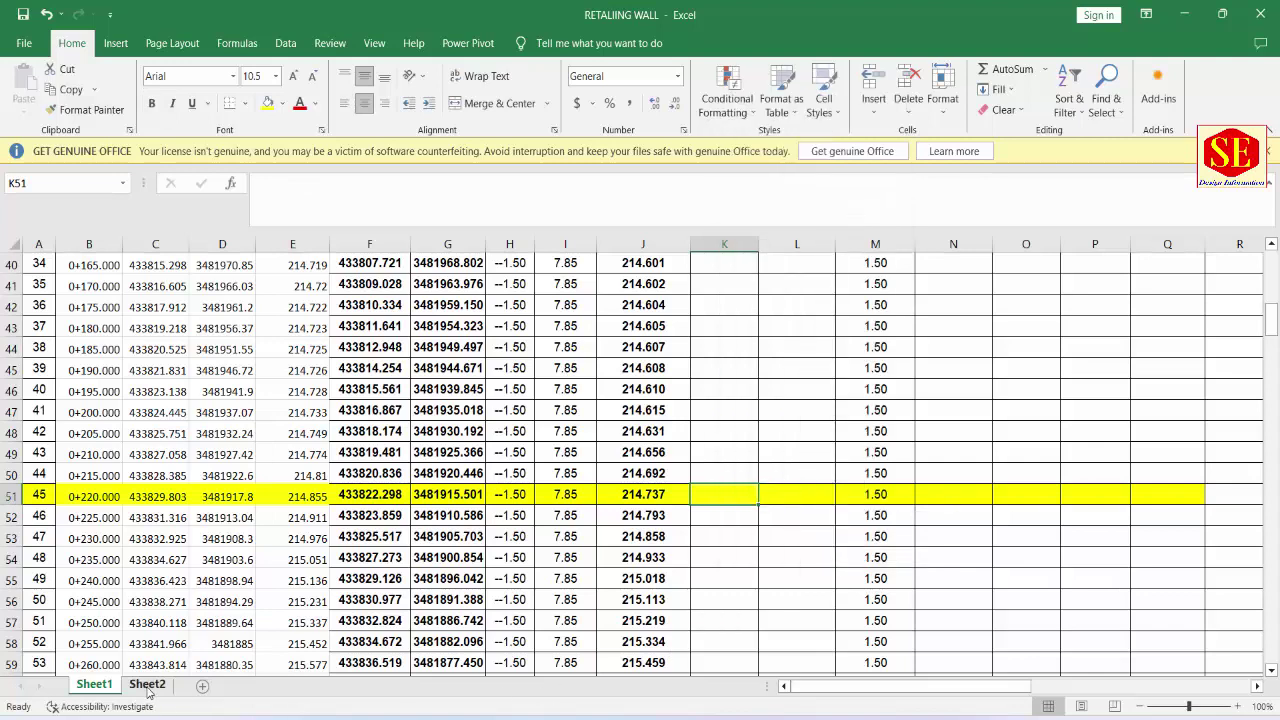
pyautogui.click(150, 688)
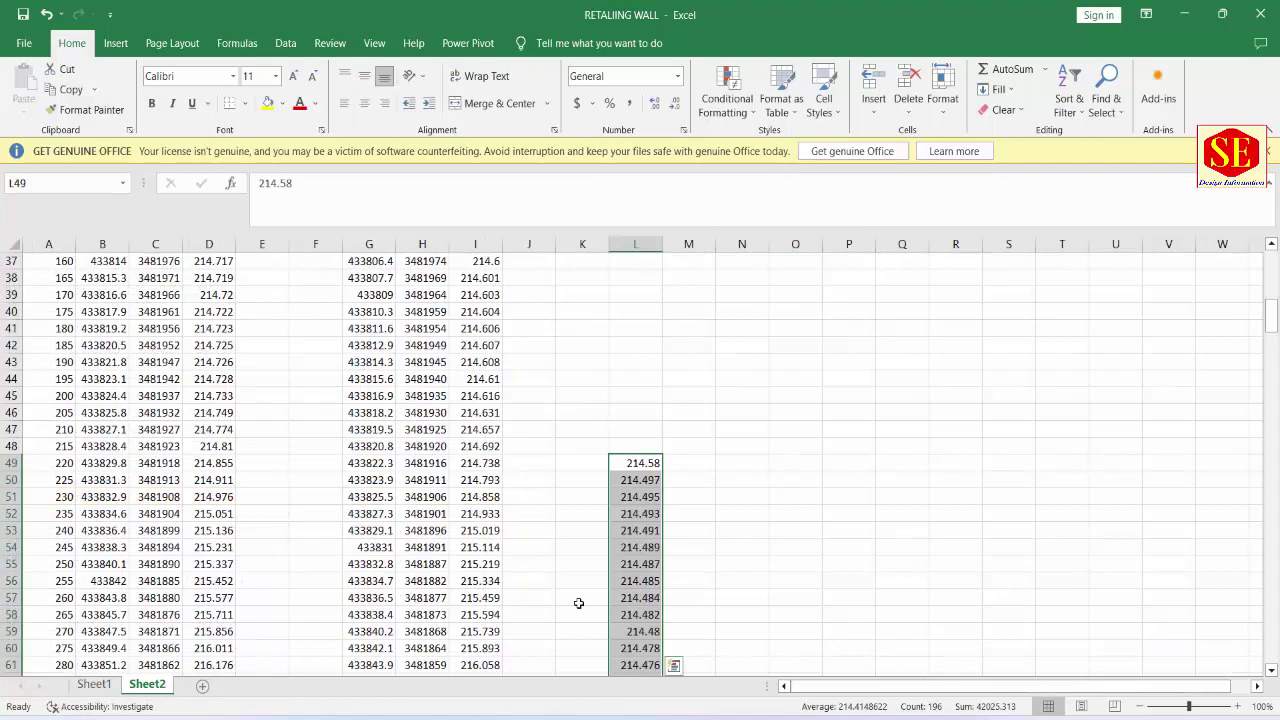
pyautogui.rightClick(634, 555)
pyautogui.click(660, 163)
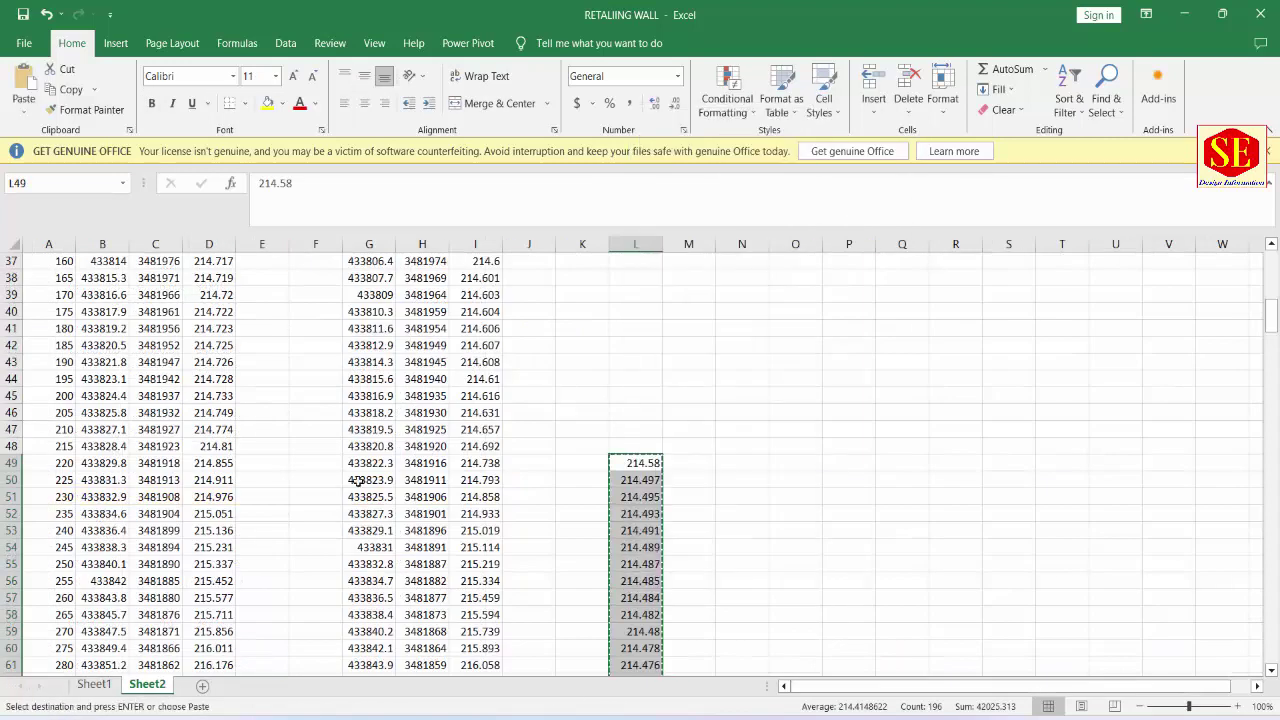
pyautogui.click(94, 685)
pyautogui.rightClick(710, 493)
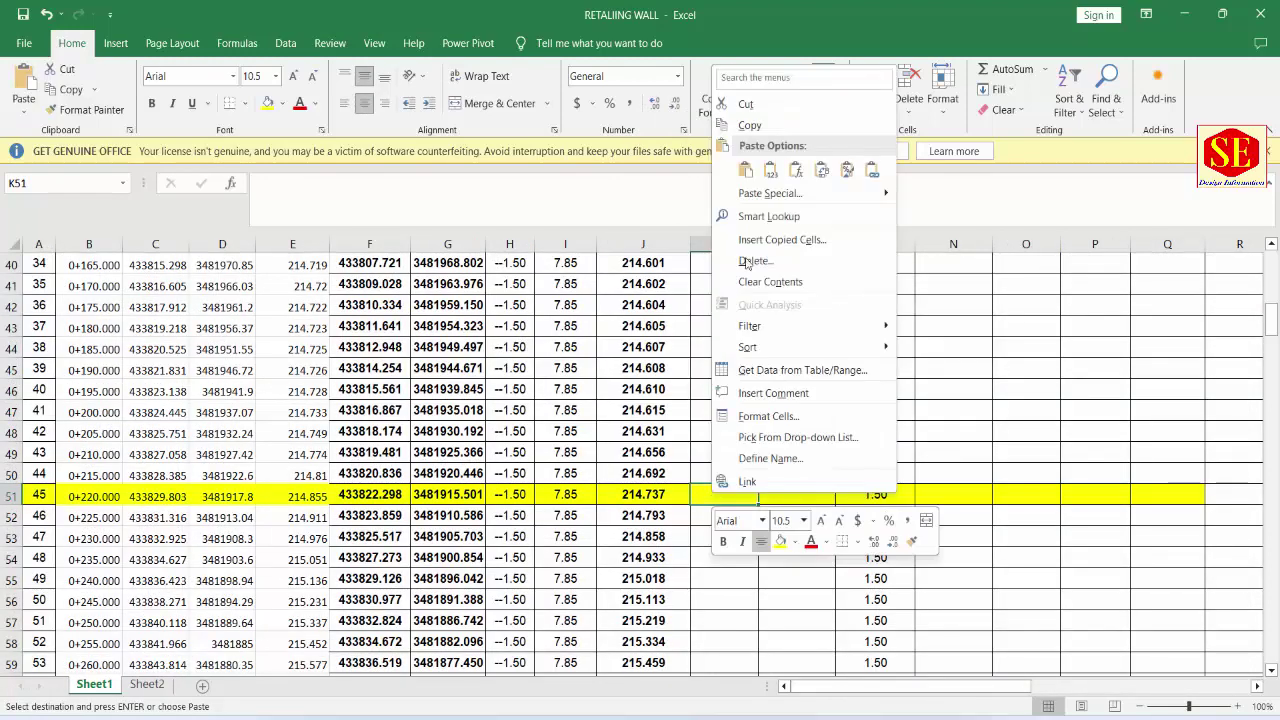
pyautogui.click(795, 171)
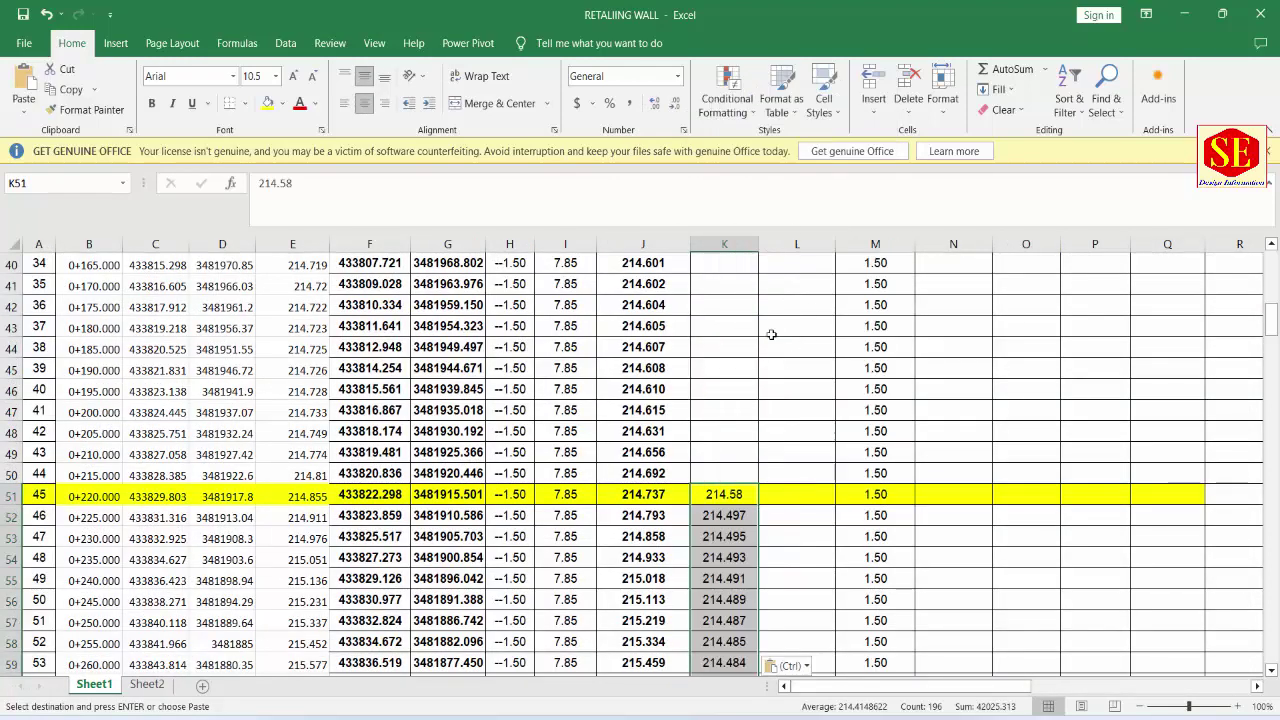
# Step: Review the pasted FRL values (214.58, 214.497, …) against the At Grade Road FRL and HEIGHT (H1) columns
pyautogui.scroll(1, 499, 447)
pyautogui.scroll(5, 177, 472)
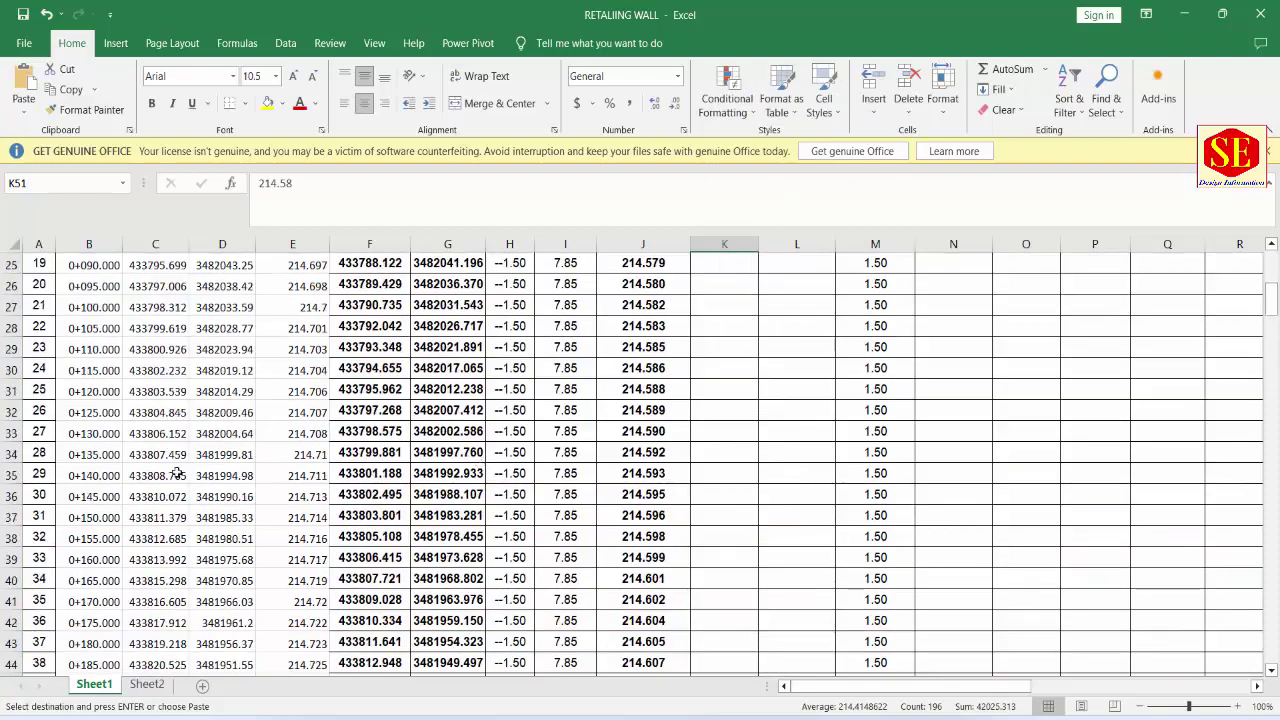
pyautogui.scroll(6, 238, 445)
pyautogui.scroll(2, 263, 332)
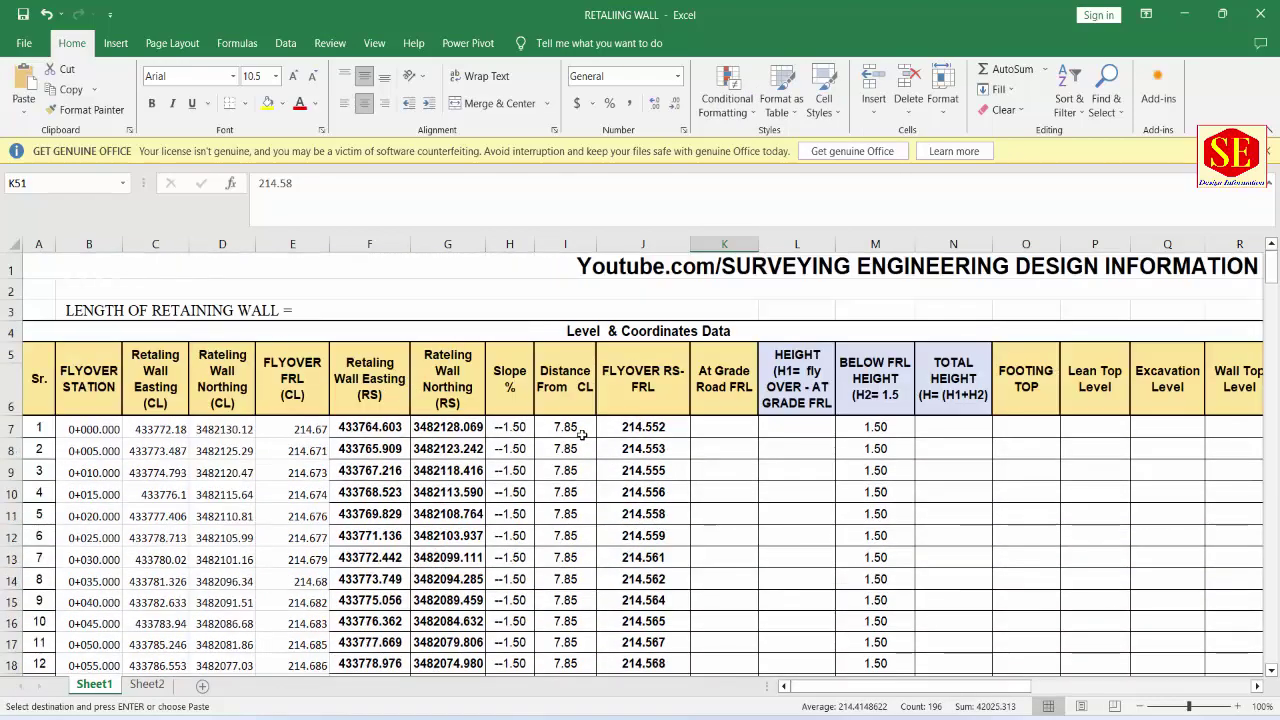
pyautogui.scroll(-5, 581, 433)
pyautogui.scroll(-3, 581, 433)
pyautogui.scroll(-5, 581, 433)
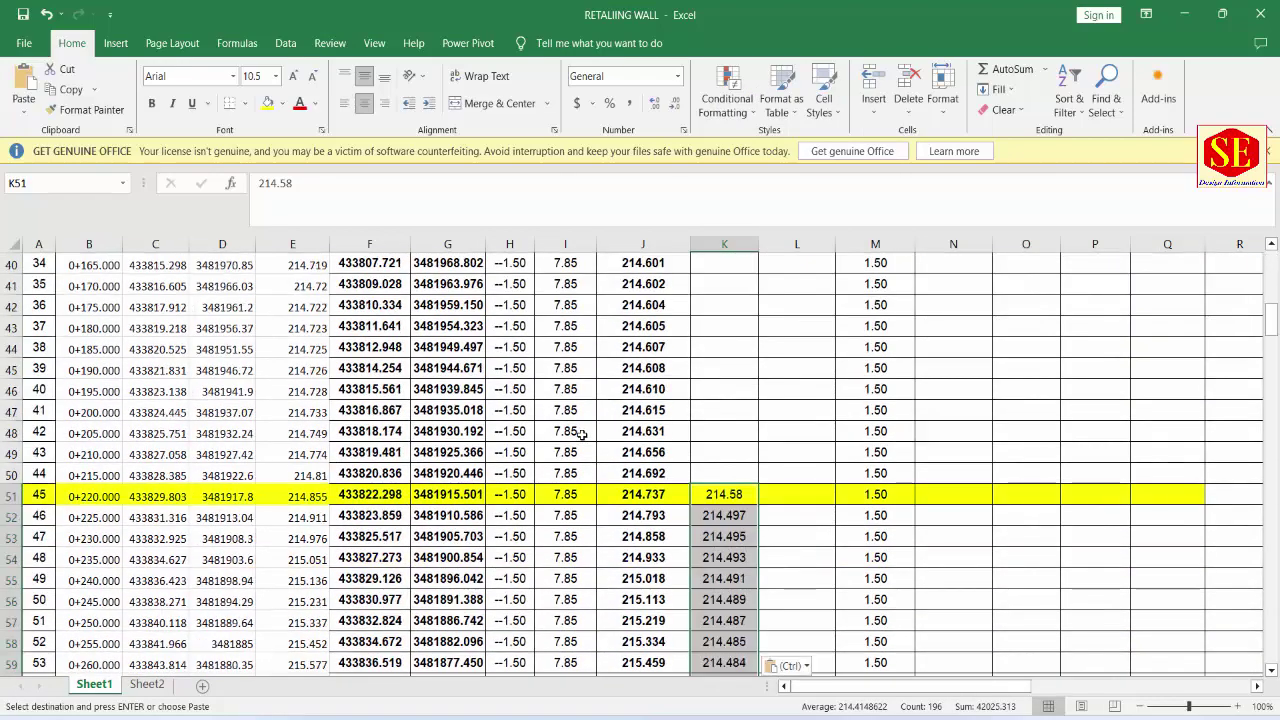
pyautogui.press('Right')
pyautogui.press('Down')
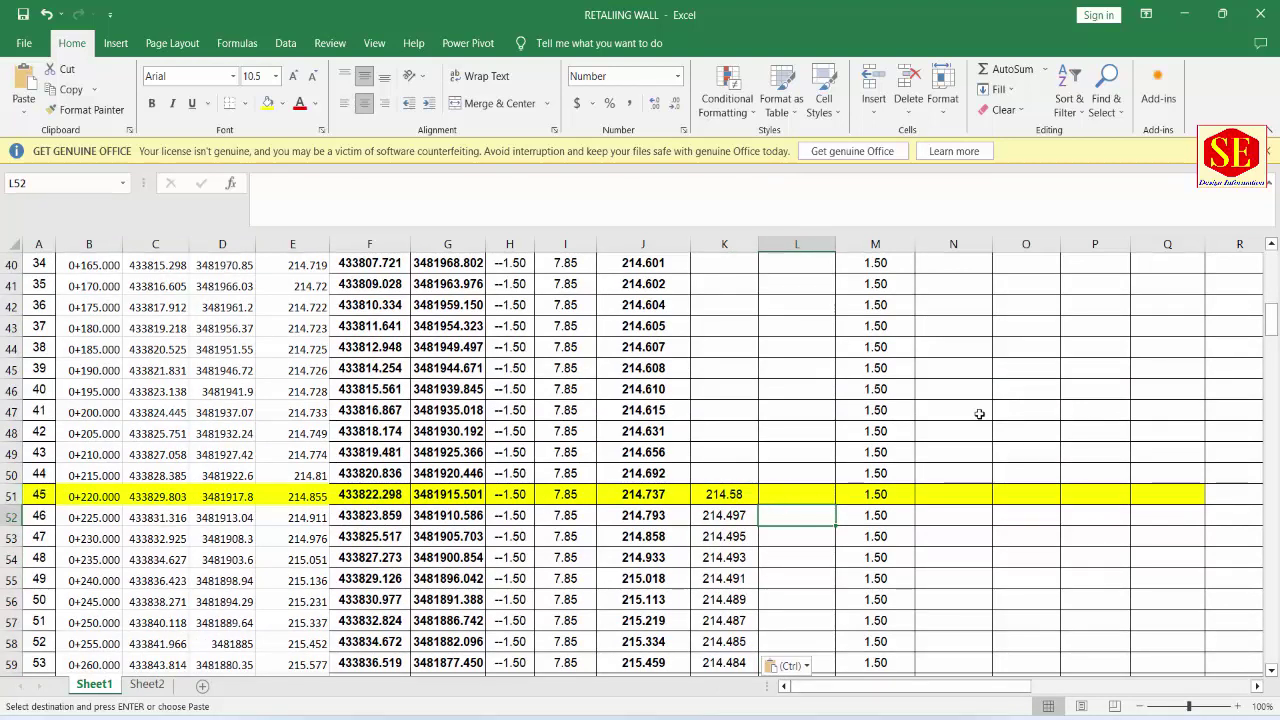
pyautogui.moveTo(1271, 320); pyautogui.dragTo(1271, 258)
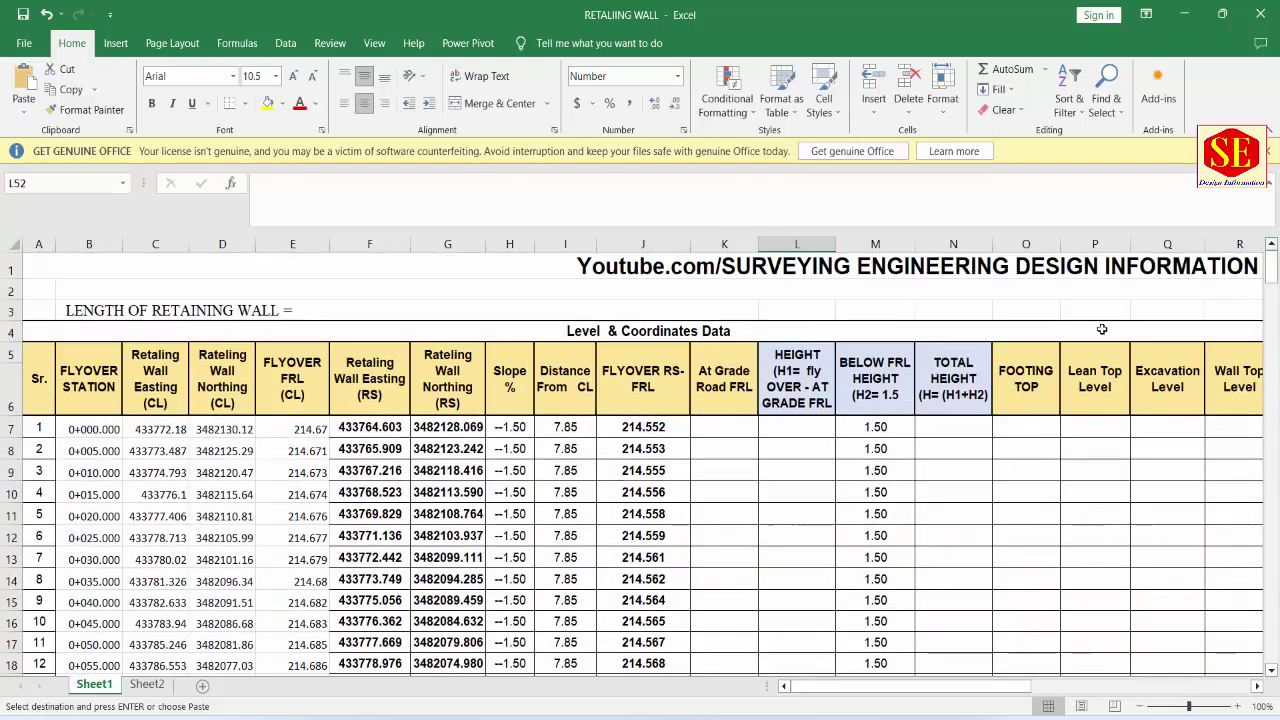
pyautogui.click(708, 380)
pyautogui.click(815, 370)
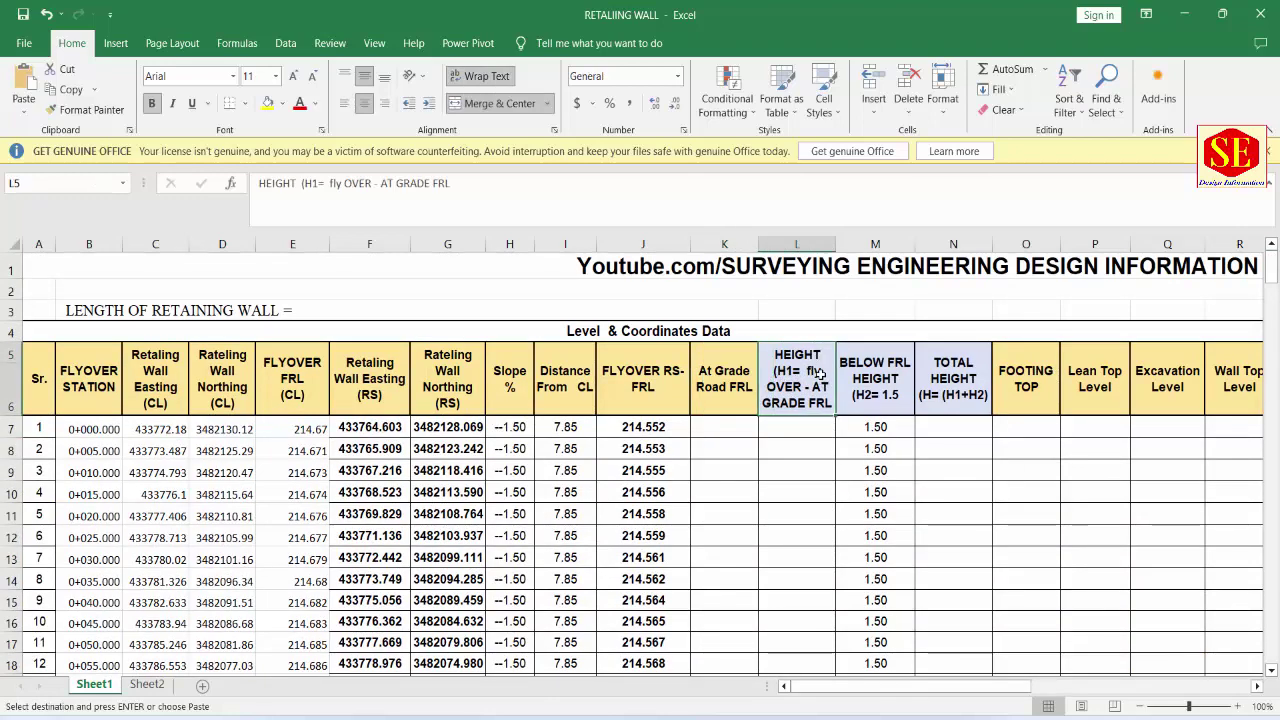
pyautogui.scroll(-5, 817, 372)
pyautogui.scroll(-4, 817, 372)
pyautogui.scroll(-5, 817, 372)
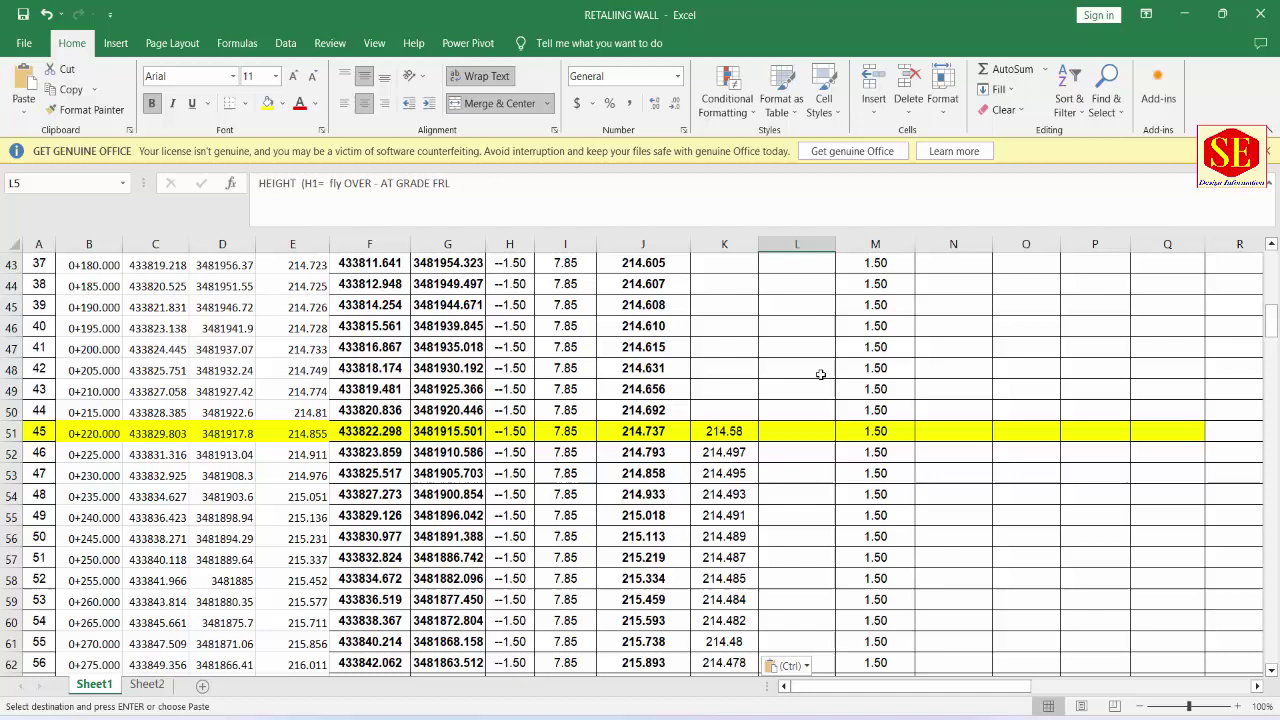
# Step: Enter the height formulas =J51-K51 in L51 and =J52-K52 in L52
pyautogui.click(793, 428)
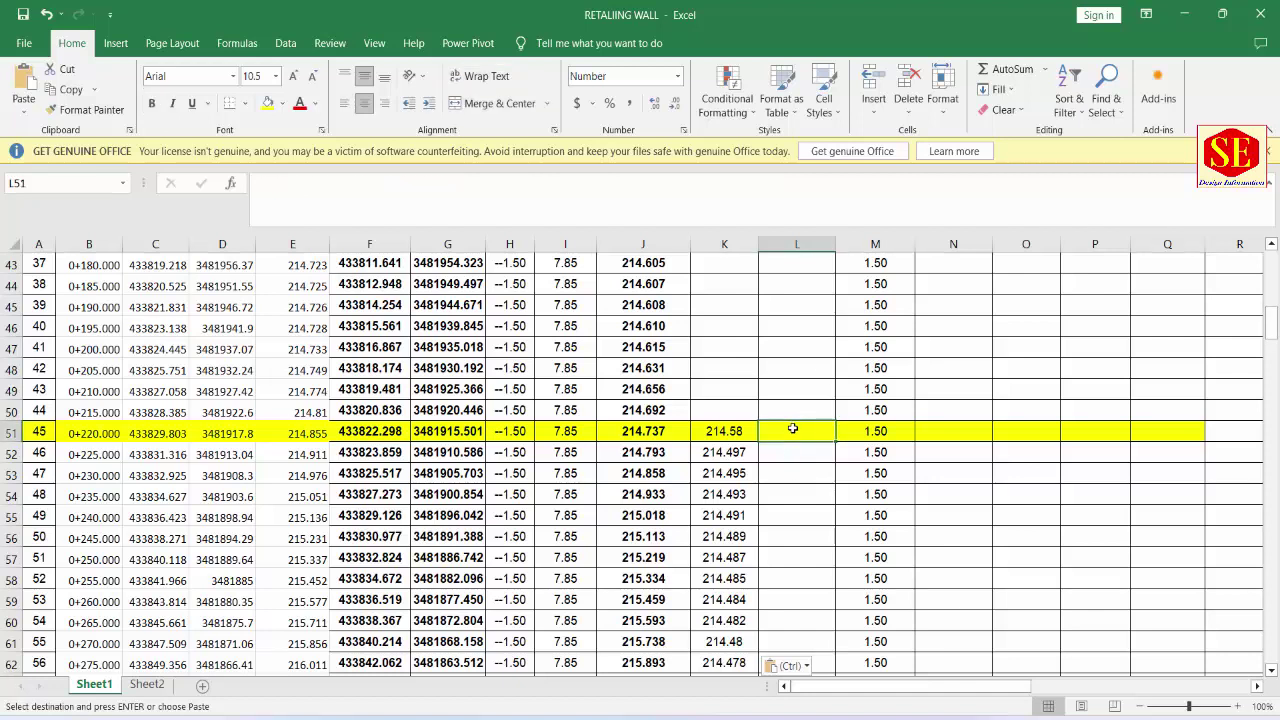
pyautogui.write('=')
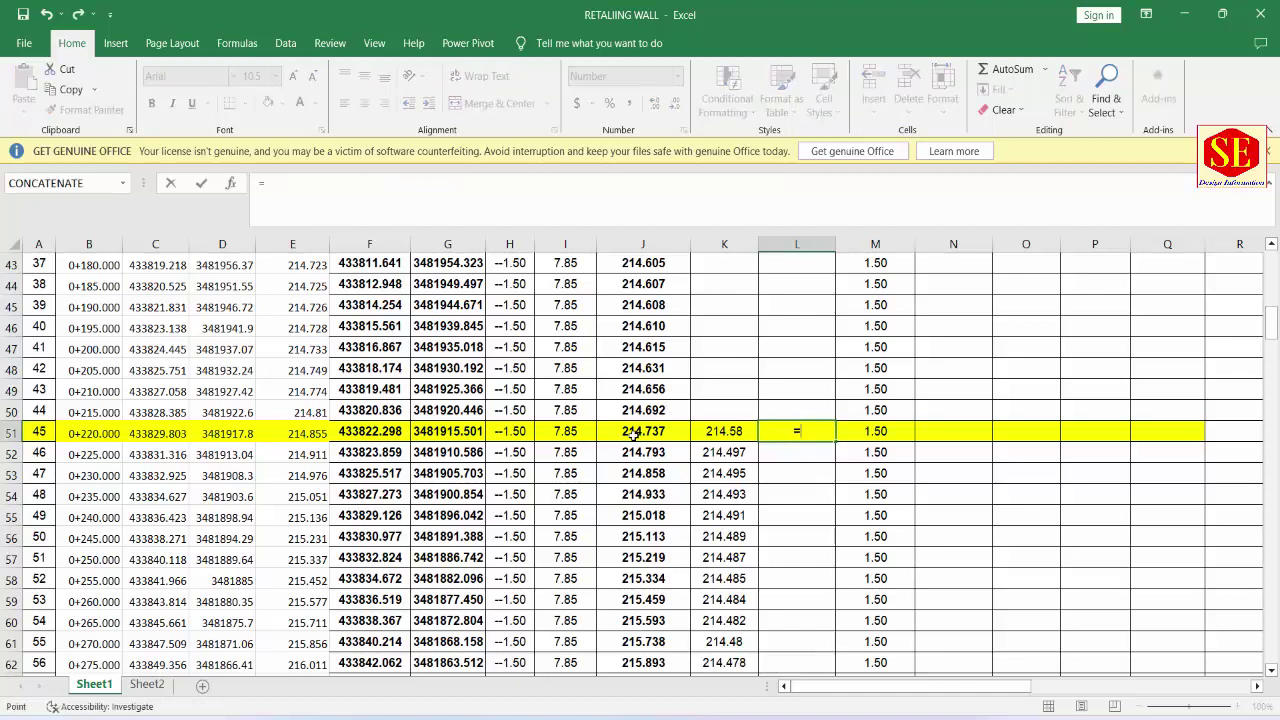
pyautogui.click(633, 435)
pyautogui.write('-')
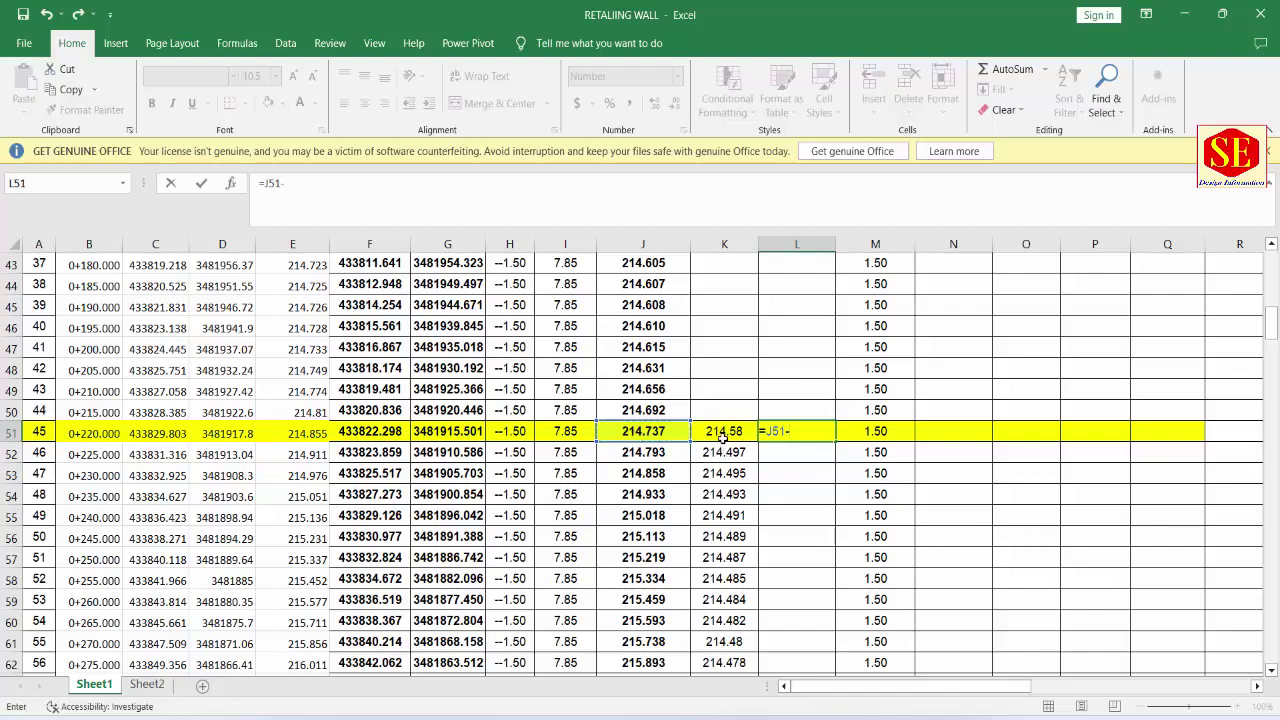
pyautogui.click(722, 430)
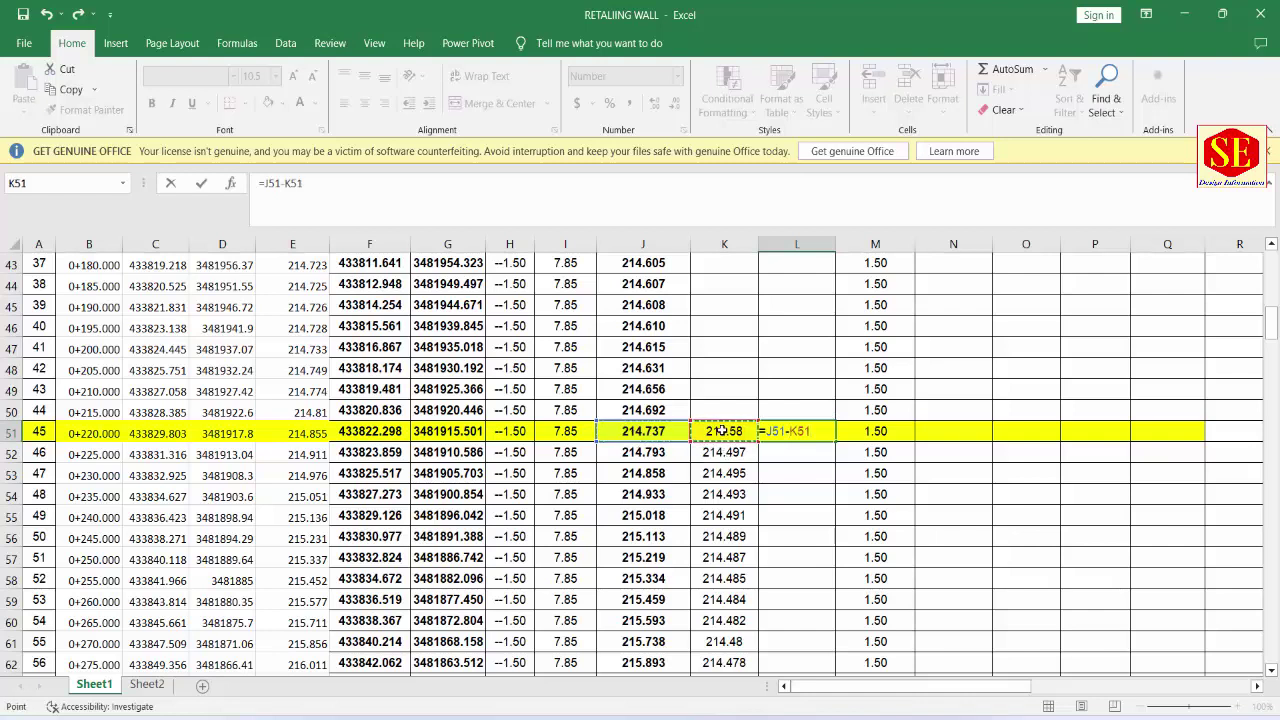
pyautogui.press('Return')
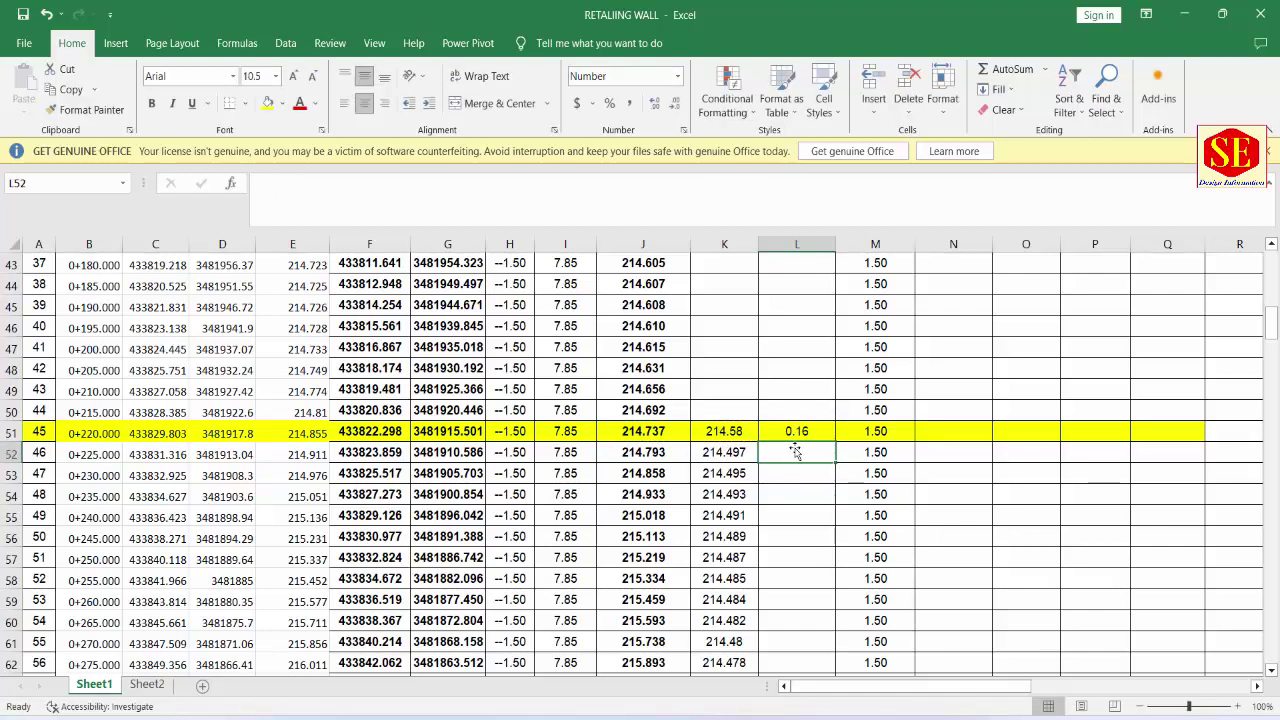
pyautogui.write('=')
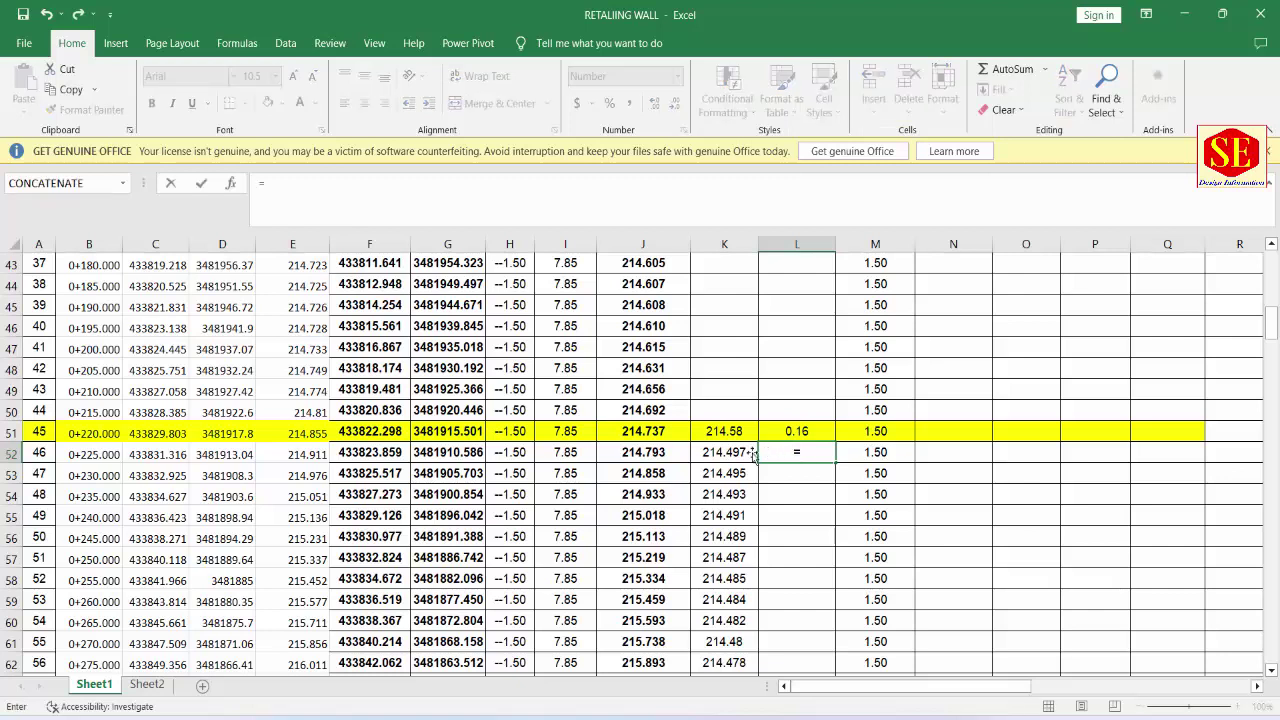
pyautogui.click(650, 452)
pyautogui.write('-')
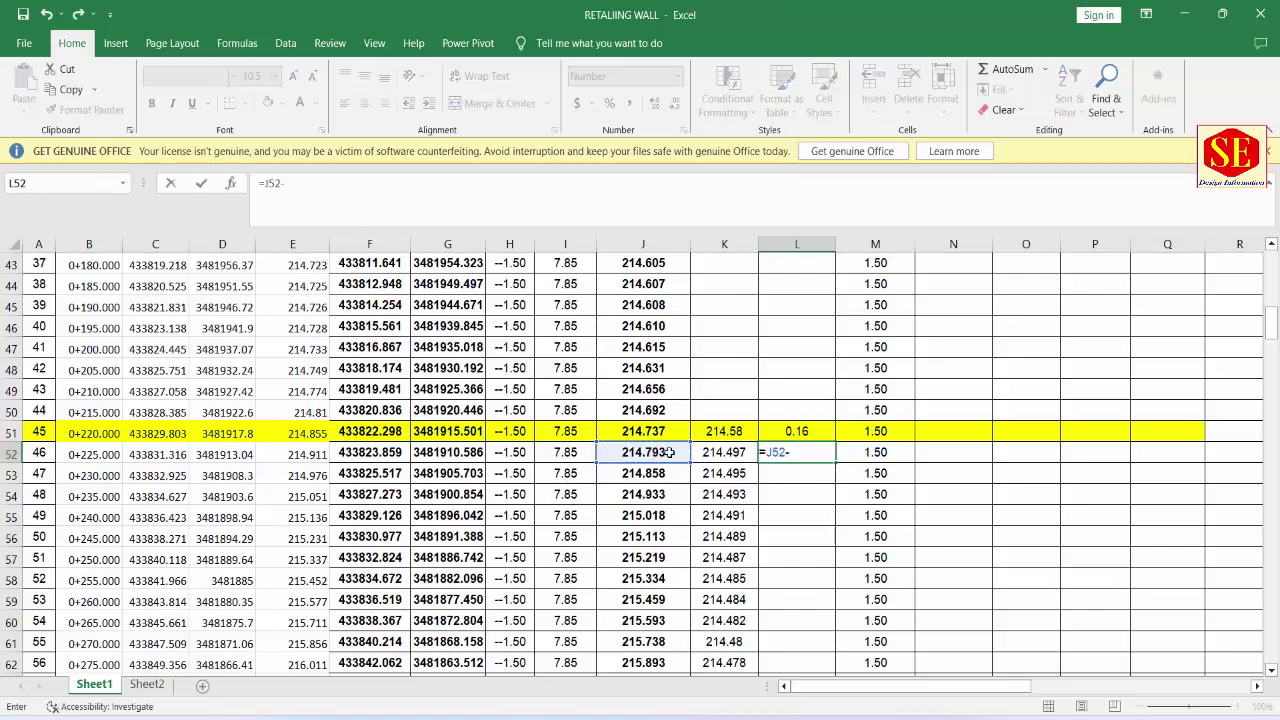
pyautogui.click(727, 452)
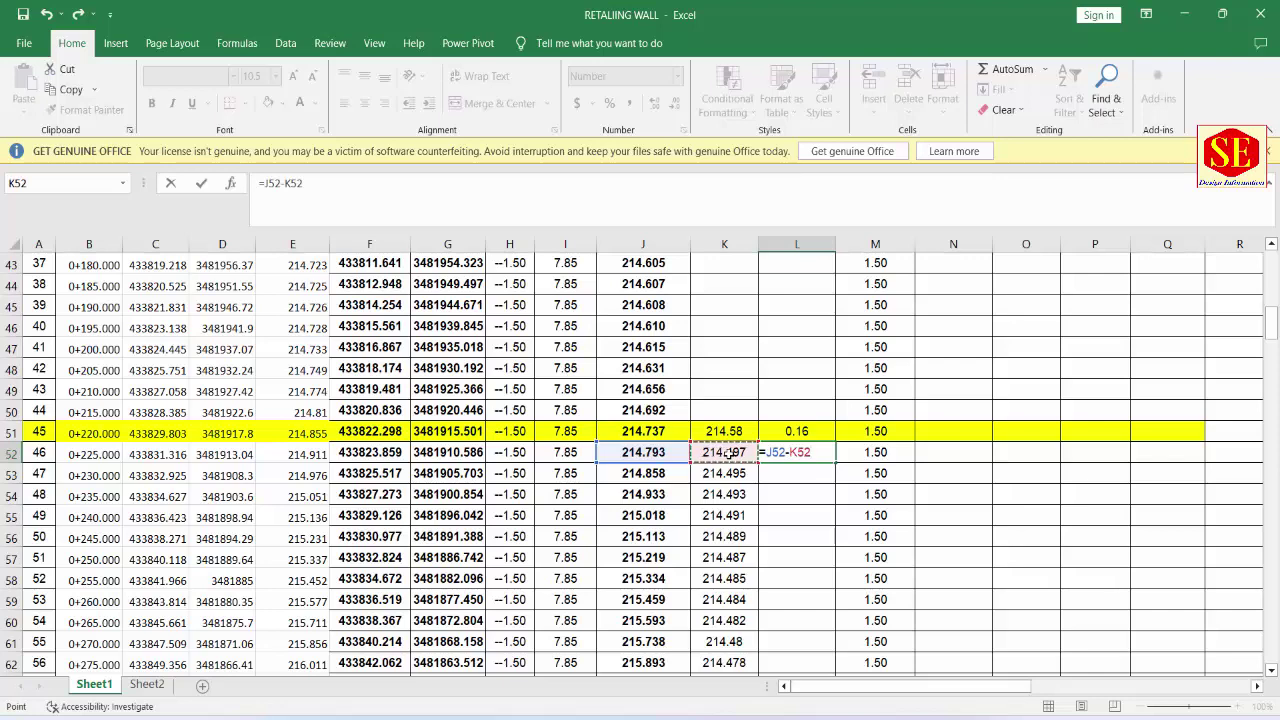
pyautogui.press('Return')
# Step: Fill the =J52-K52 formula down column L, check the headings, then switch to the PDF
pyautogui.click(817, 457)
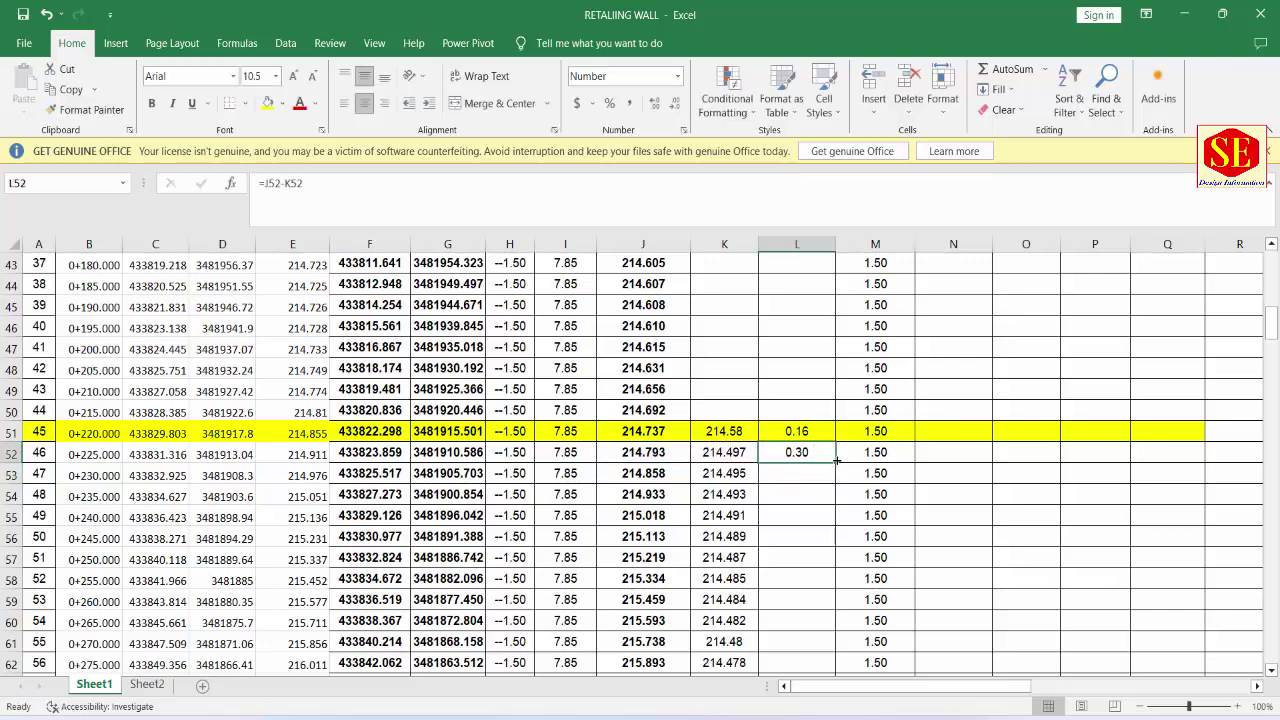
pyautogui.doubleClick(837, 459)
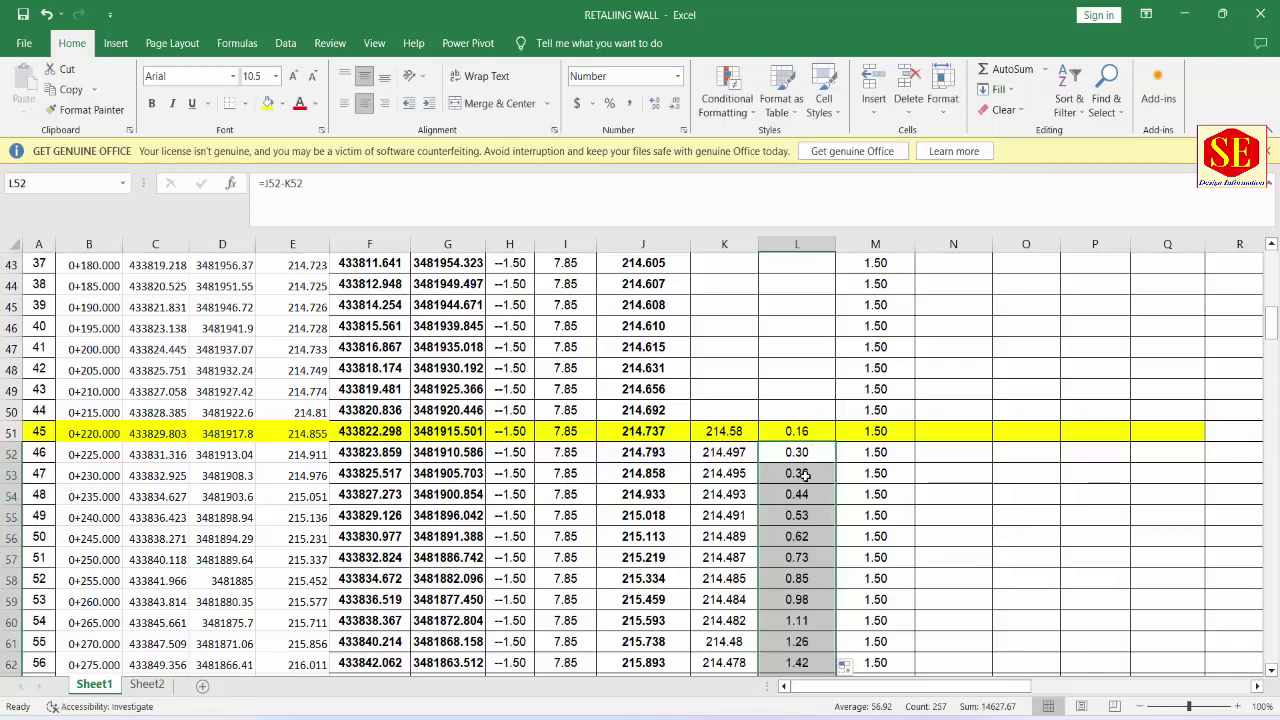
pyautogui.scroll(-2, 806, 476)
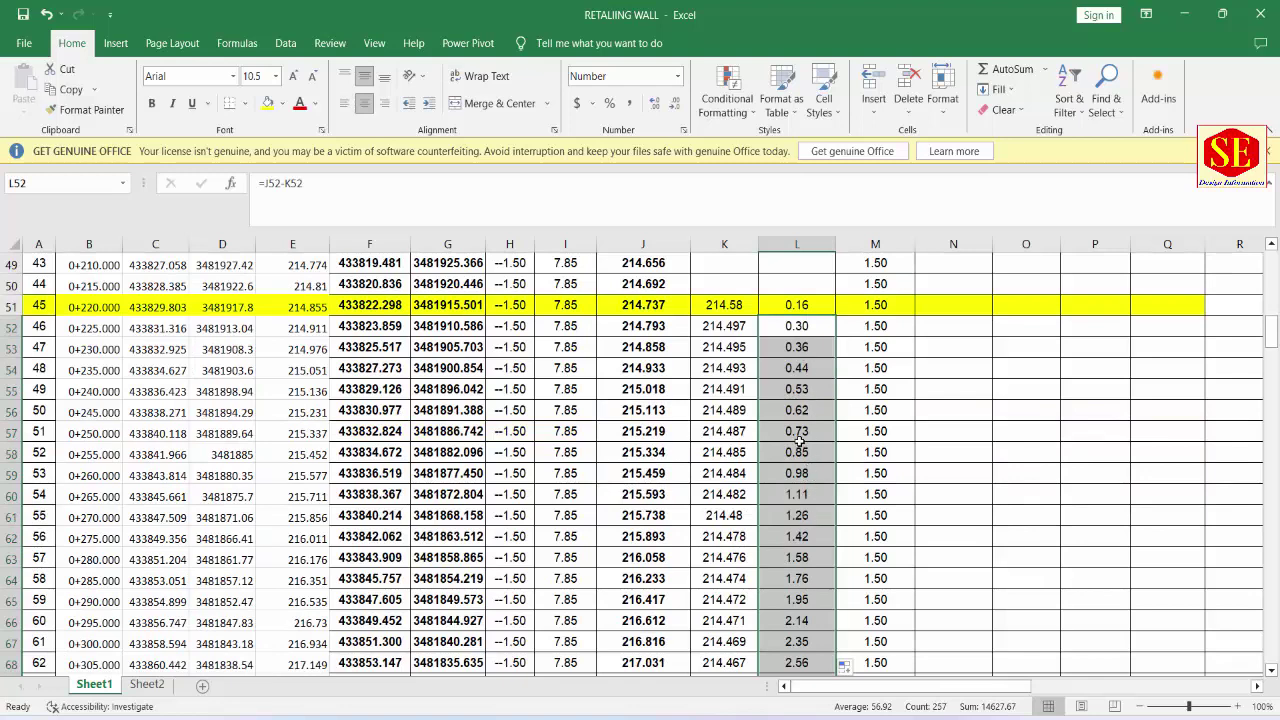
pyautogui.scroll(2, 842, 397)
pyautogui.click(889, 407)
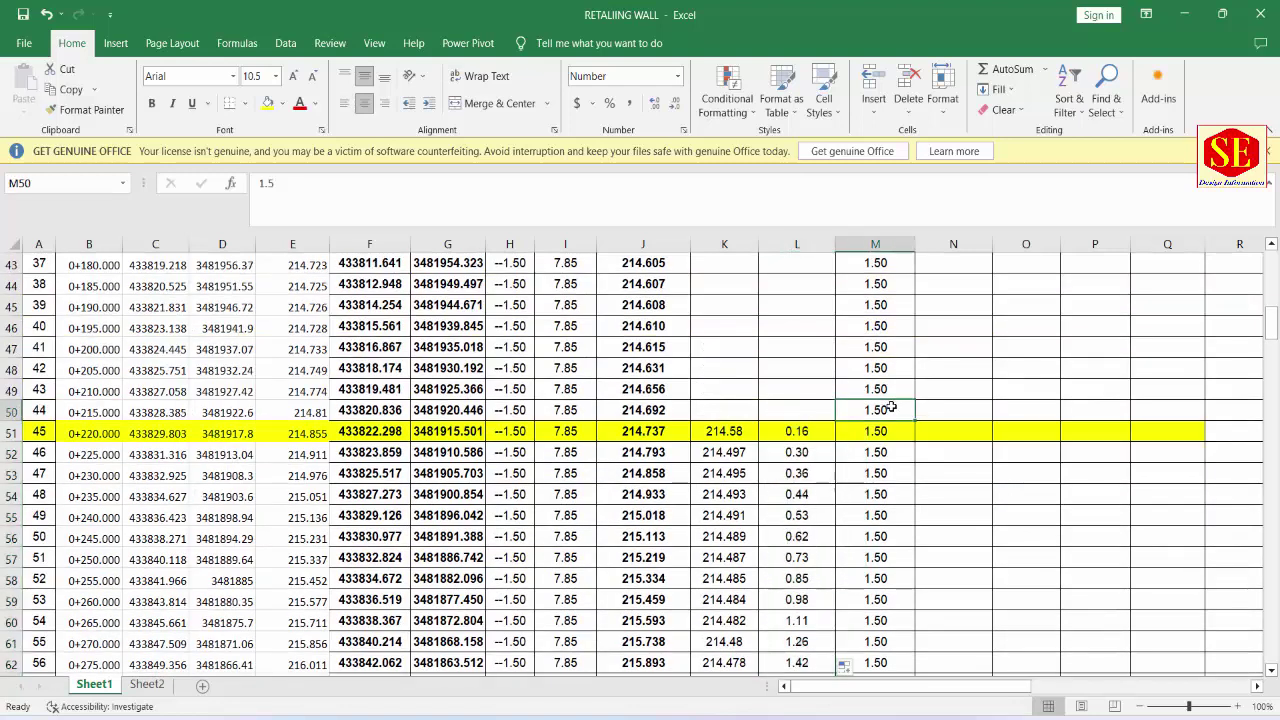
pyautogui.moveTo(1271, 340); pyautogui.dragTo(1271, 266)
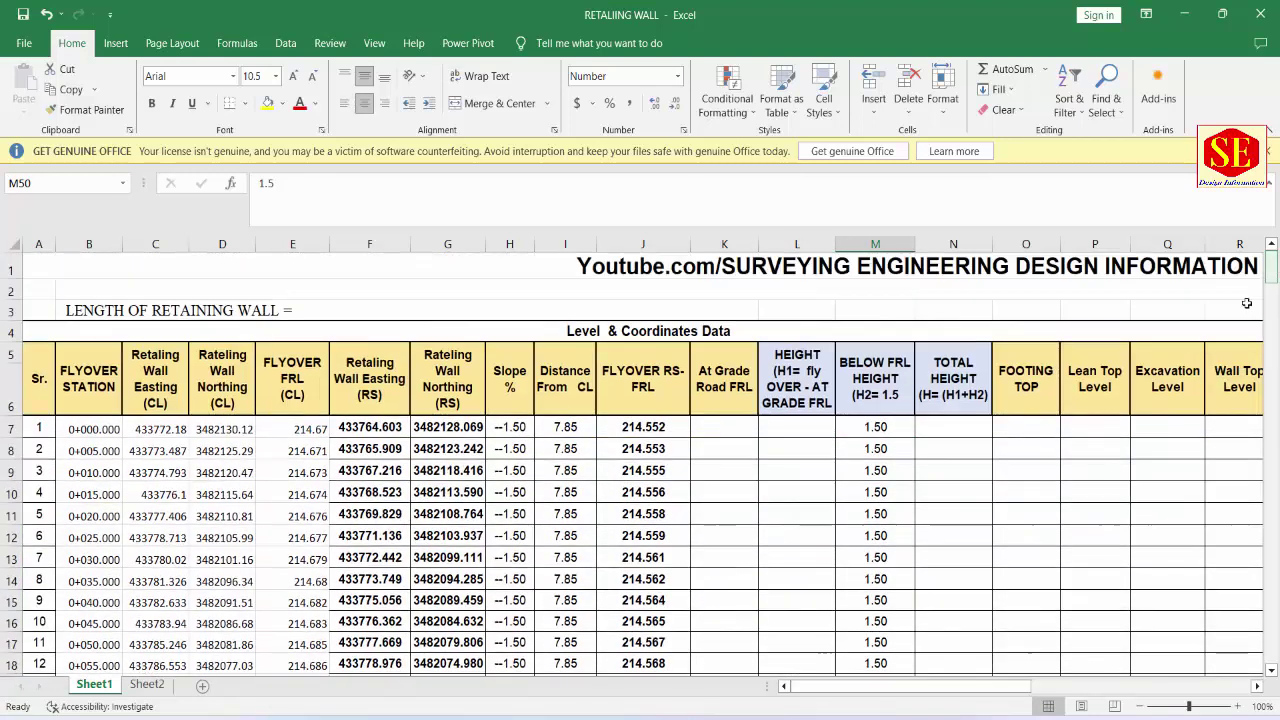
pyautogui.click(791, 396)
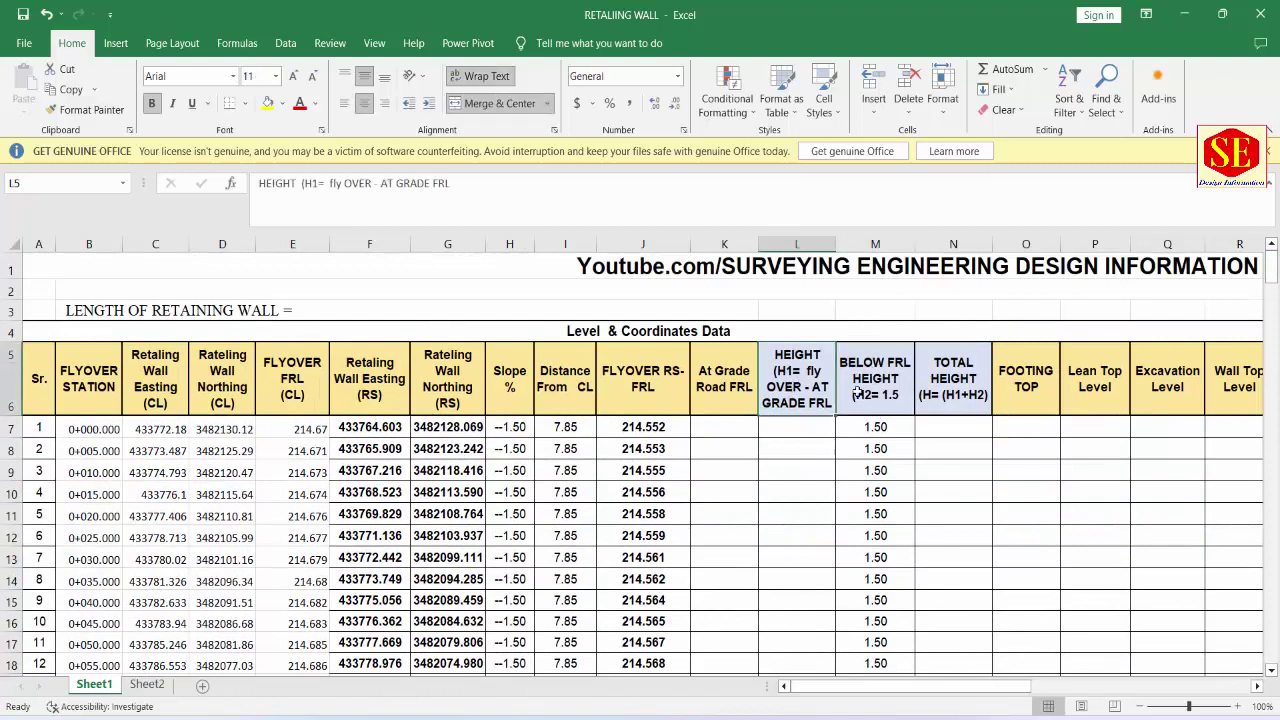
pyautogui.click(889, 382)
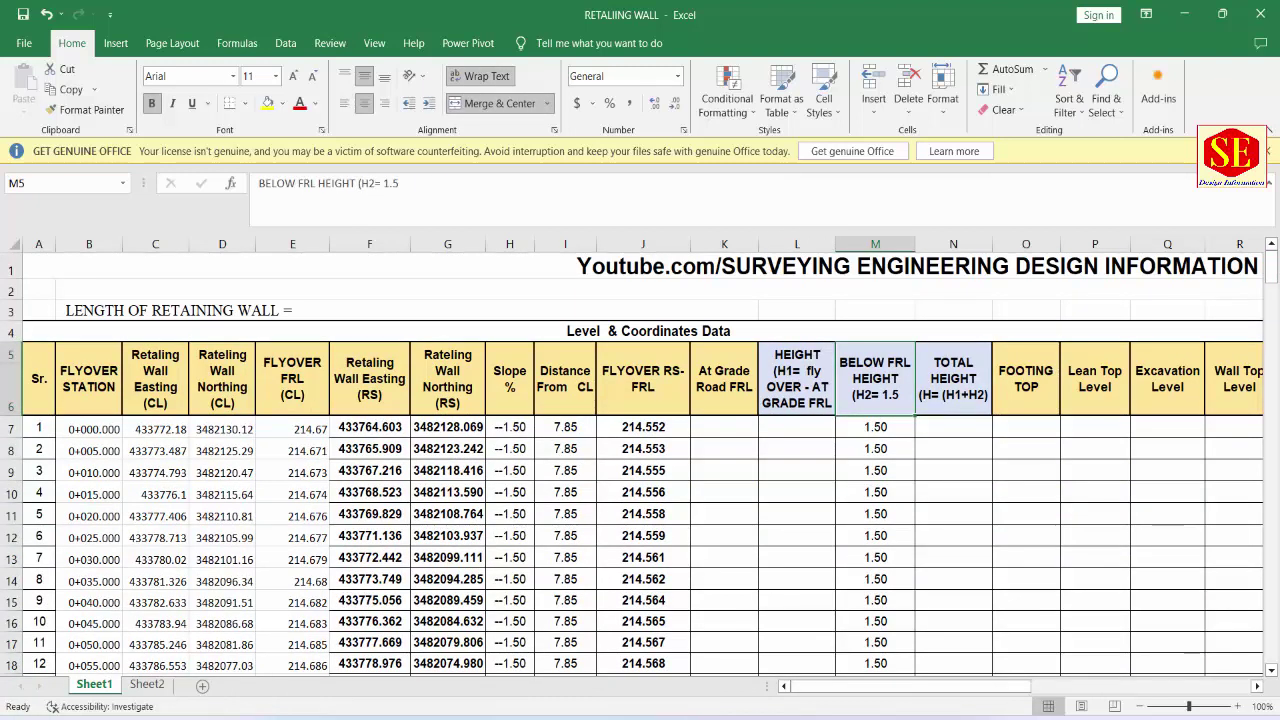
pyautogui.hotkey('alt', 'Tab')
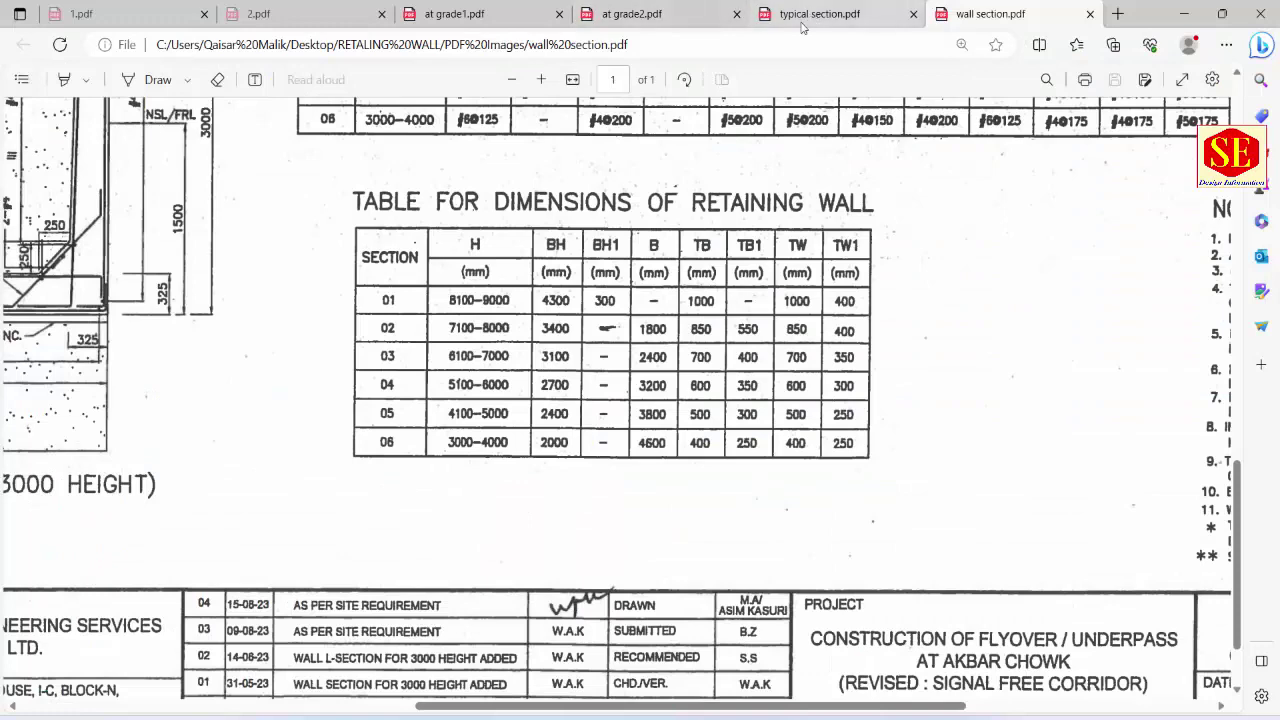
# Step: Scroll through the wall section PDF drawings, then return to the retaining wall workbook
pyautogui.scroll(3, 737, 677)
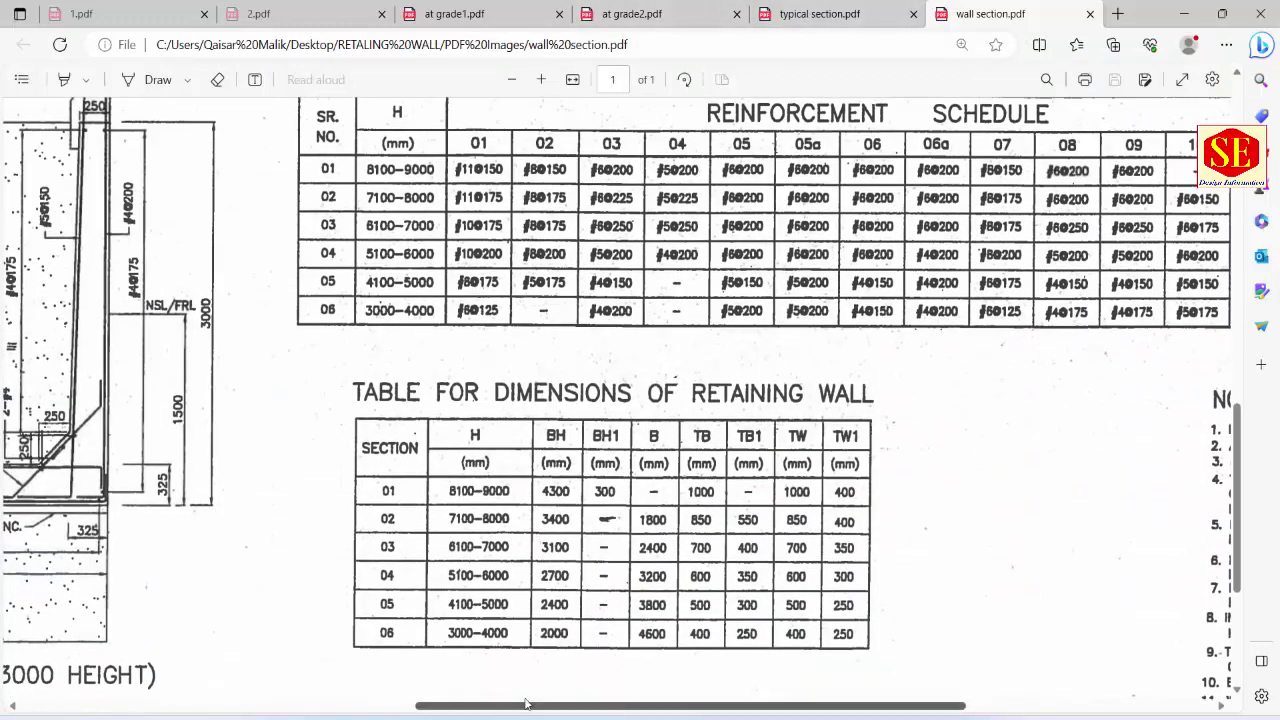
pyautogui.moveTo(607, 706); pyautogui.dragTo(352, 706)
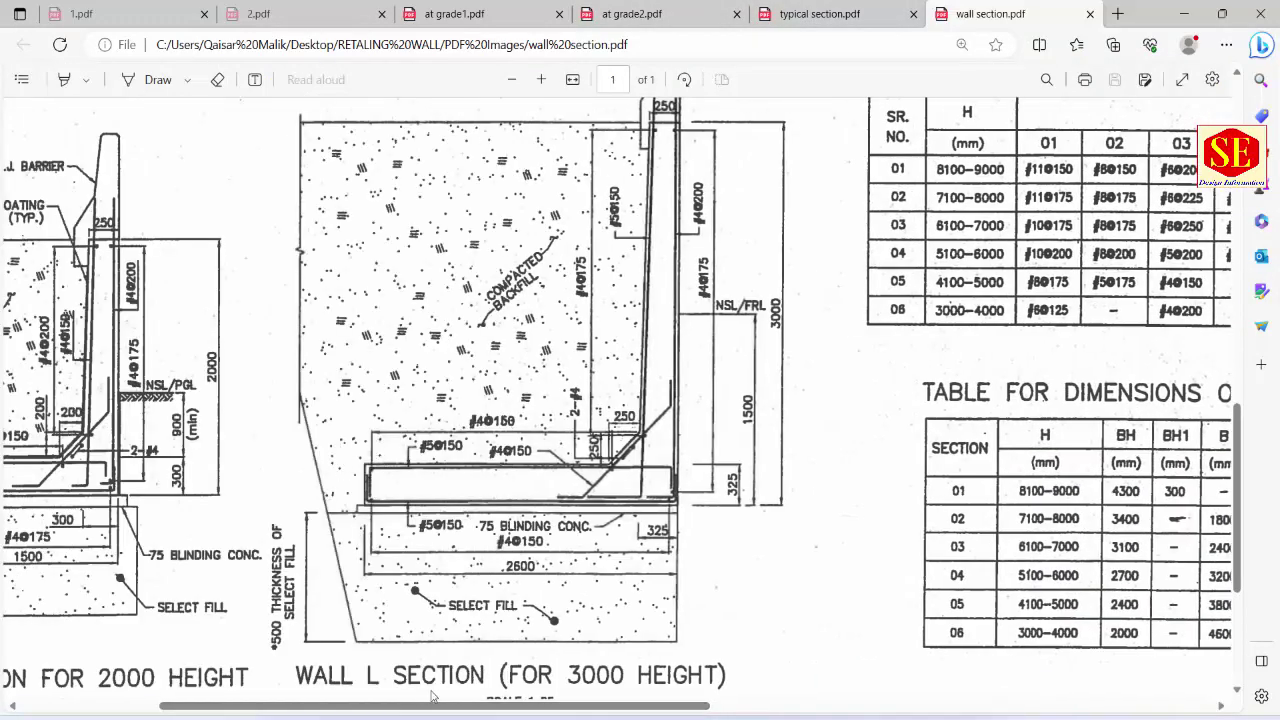
pyautogui.moveTo(432, 706); pyautogui.dragTo(294, 706)
pyautogui.scroll(6, 444, 467)
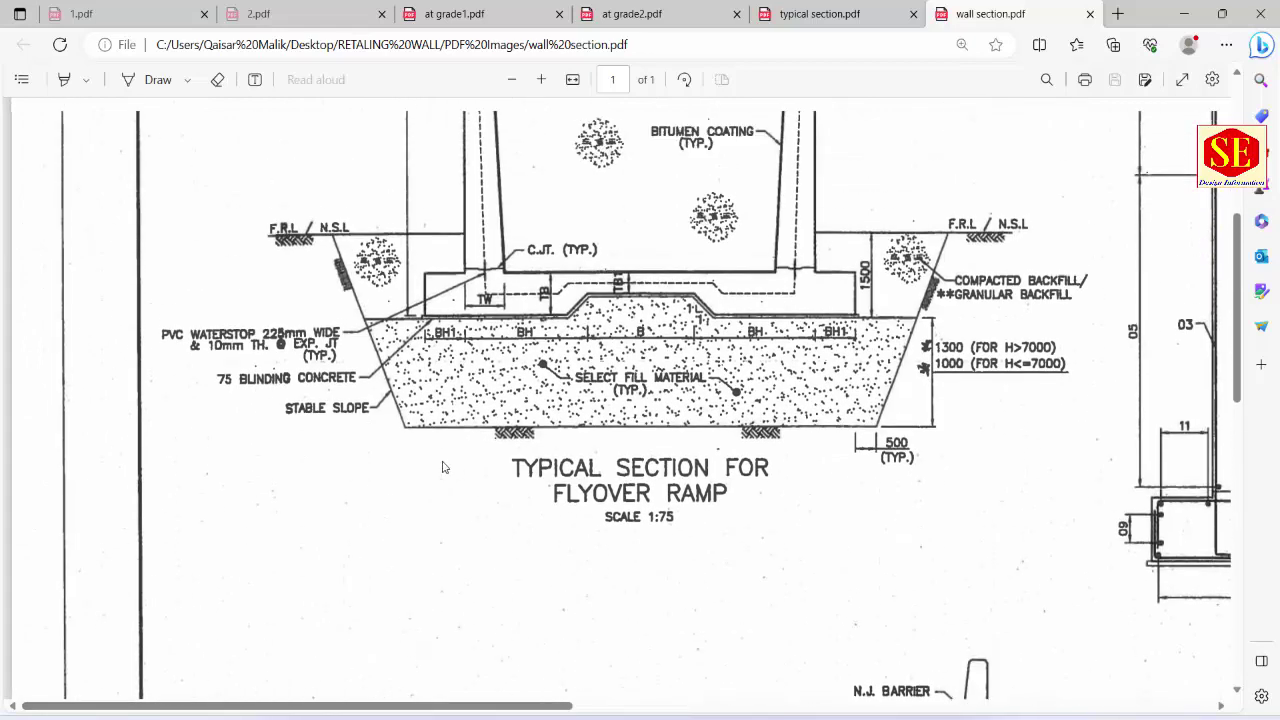
pyautogui.scroll(2, 444, 467)
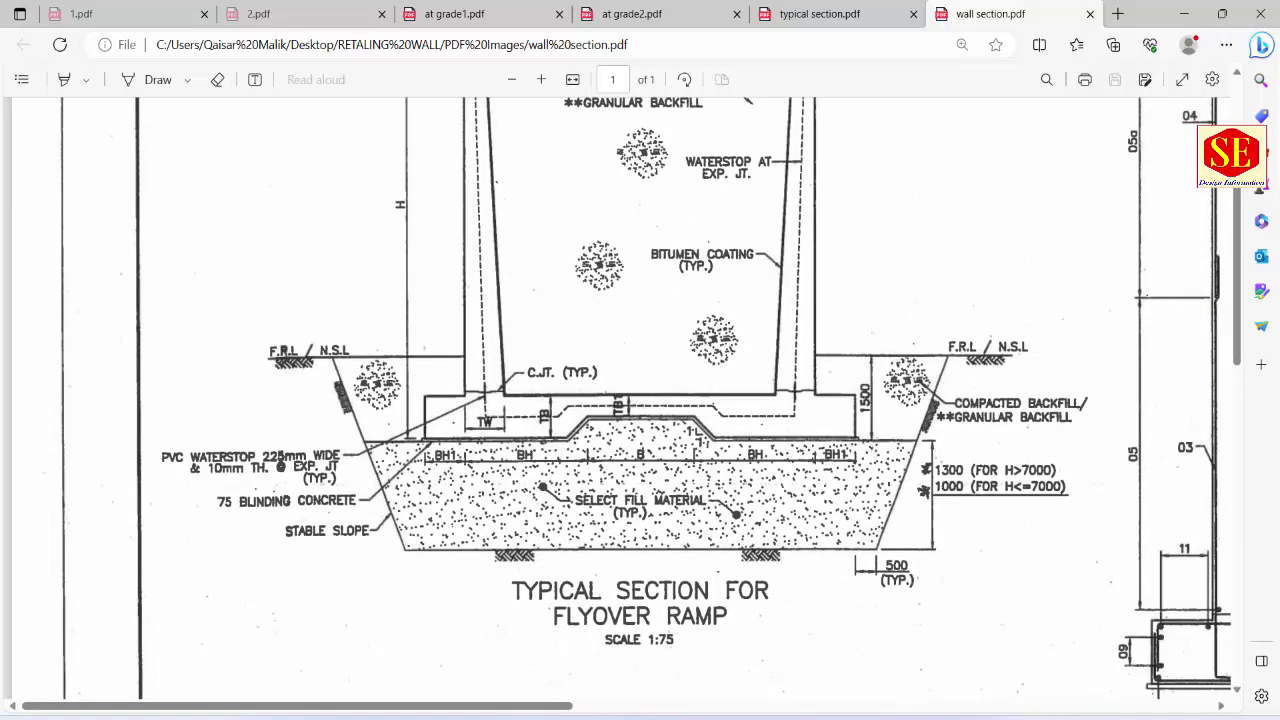
pyautogui.moveTo(672, 680)
pyautogui.click(628, 666)
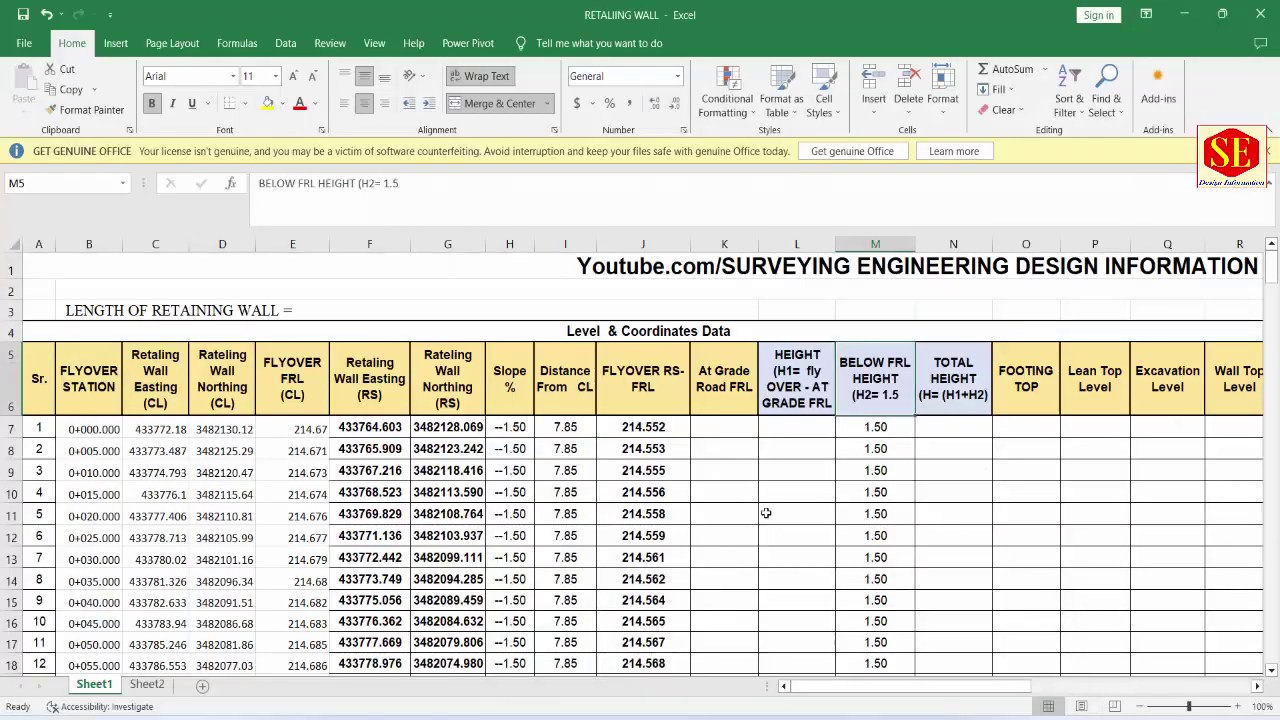
pyautogui.scroll(-6, 765, 513)
pyautogui.click(745, 622)
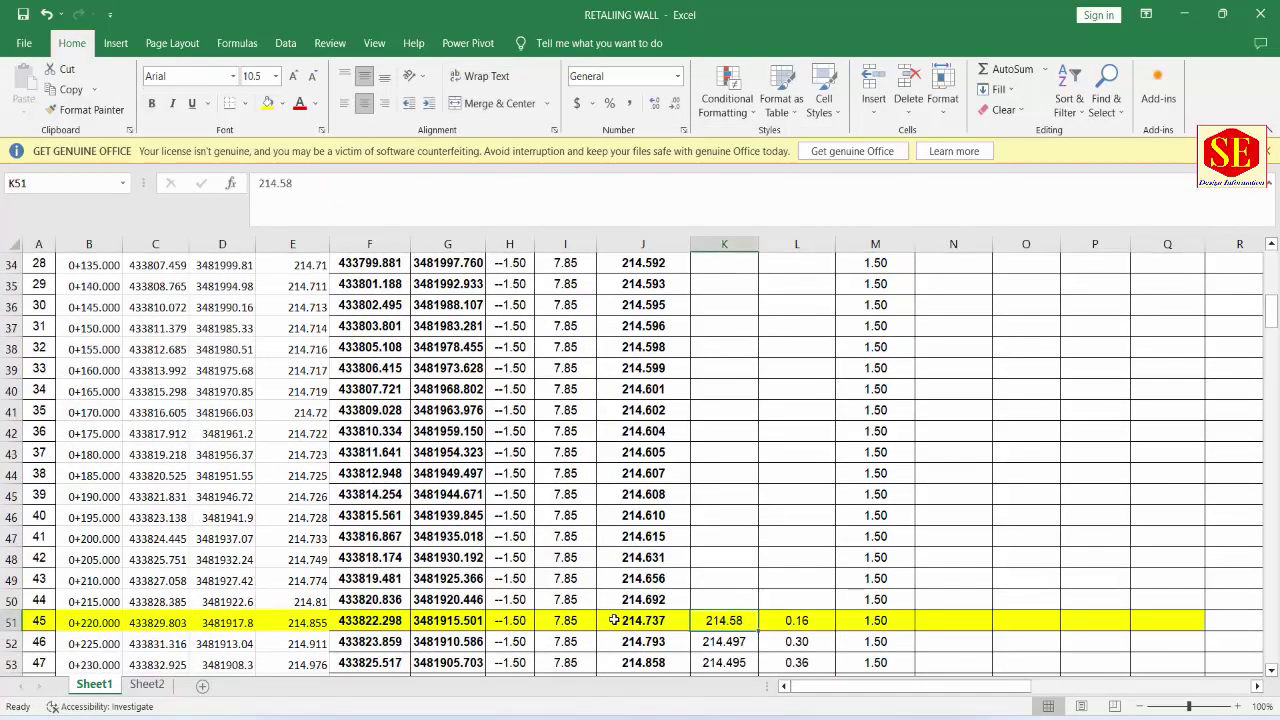
pyautogui.click(619, 622)
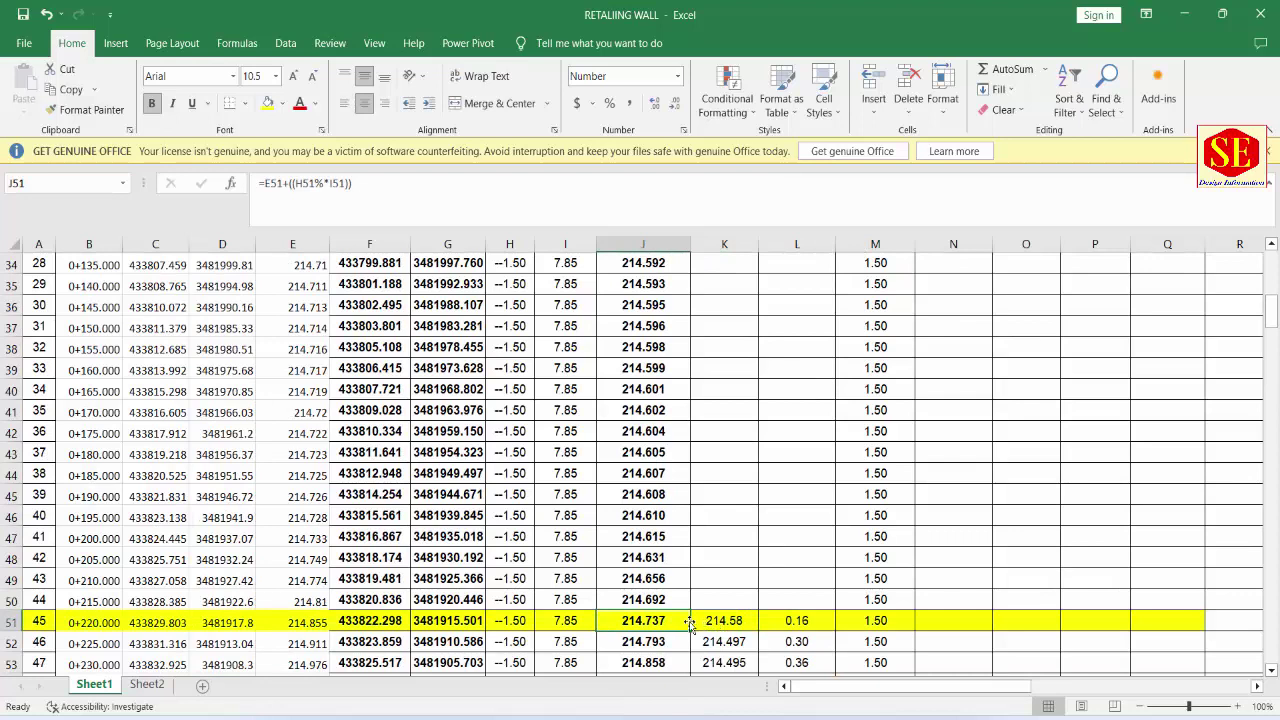
pyautogui.click(724, 622)
pyautogui.click(790, 621)
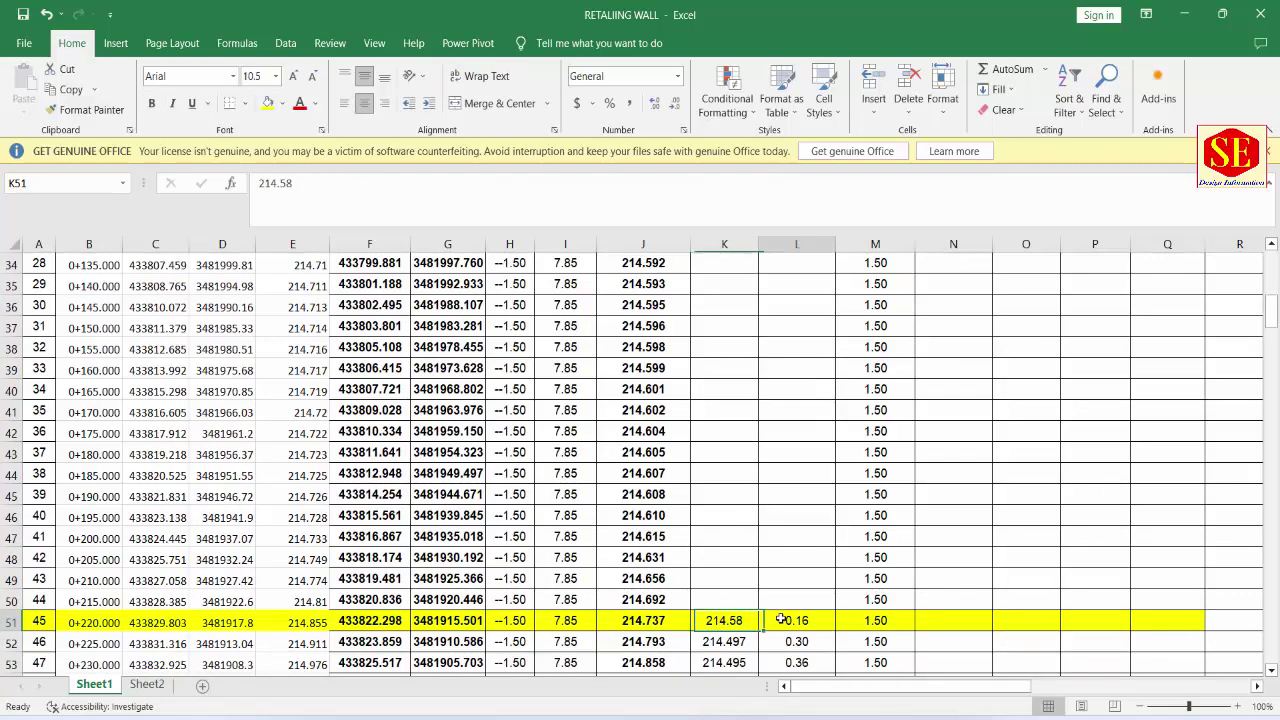
pyautogui.scroll(-2, 790, 610)
pyautogui.scroll(-1, 820, 466)
pyautogui.scroll(-2, 815, 583)
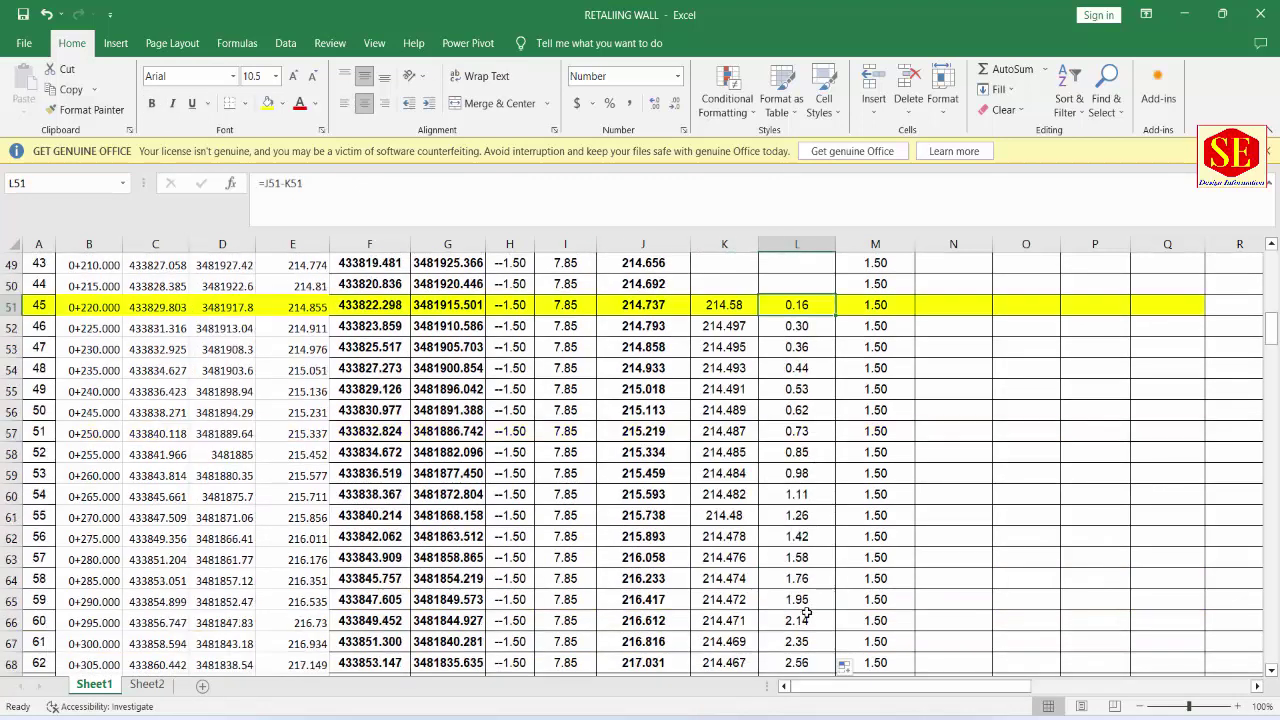
pyautogui.scroll(-3, 808, 622)
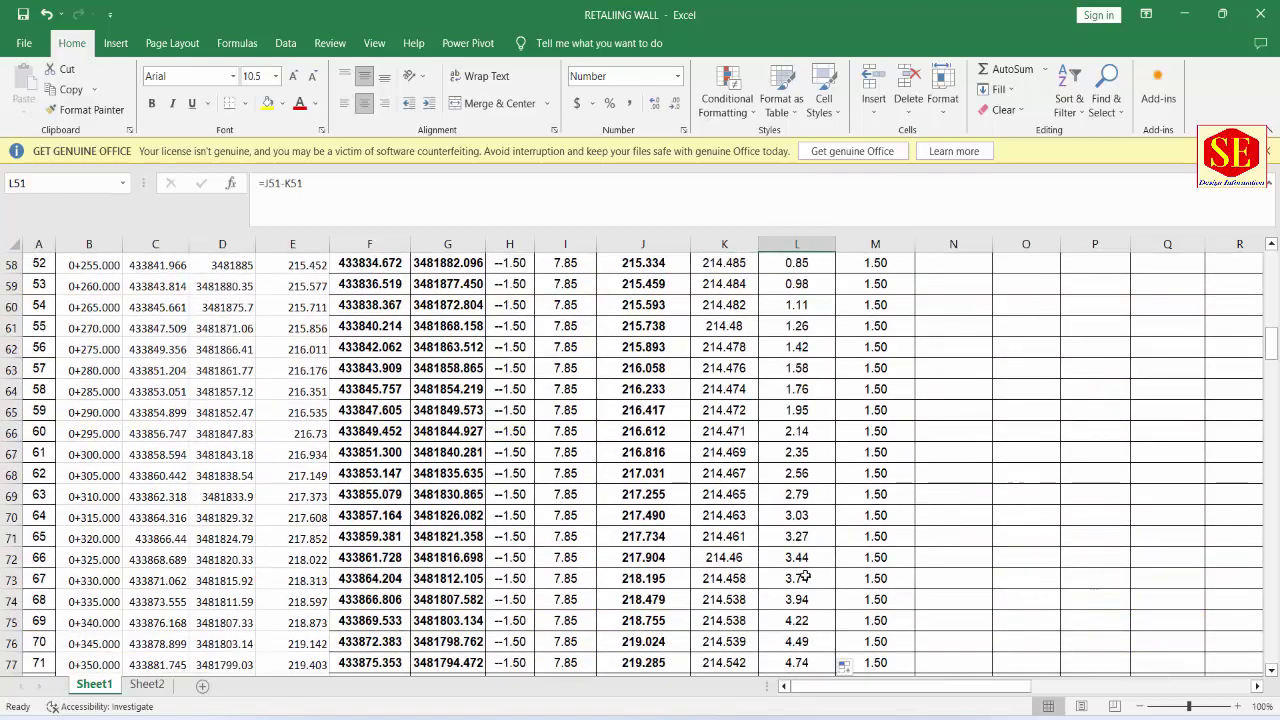
pyautogui.scroll(-3, 806, 514)
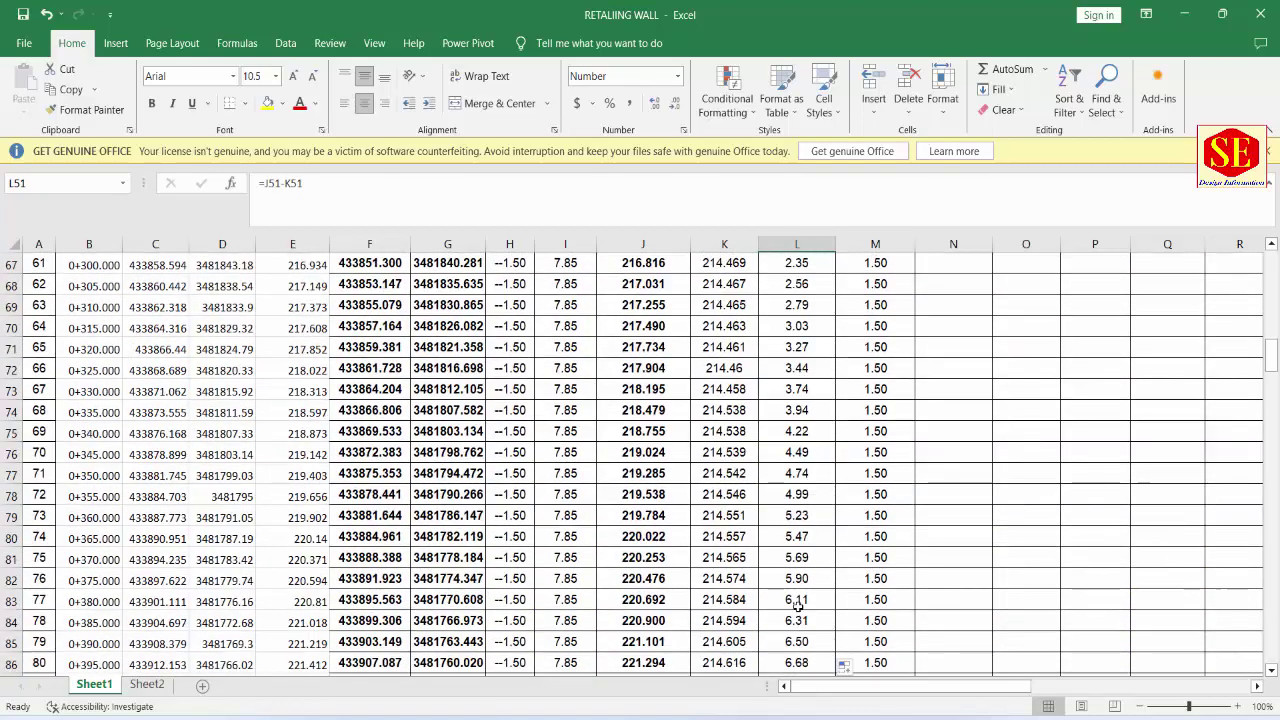
pyautogui.scroll(3, 797, 563)
pyautogui.scroll(3, 797, 563)
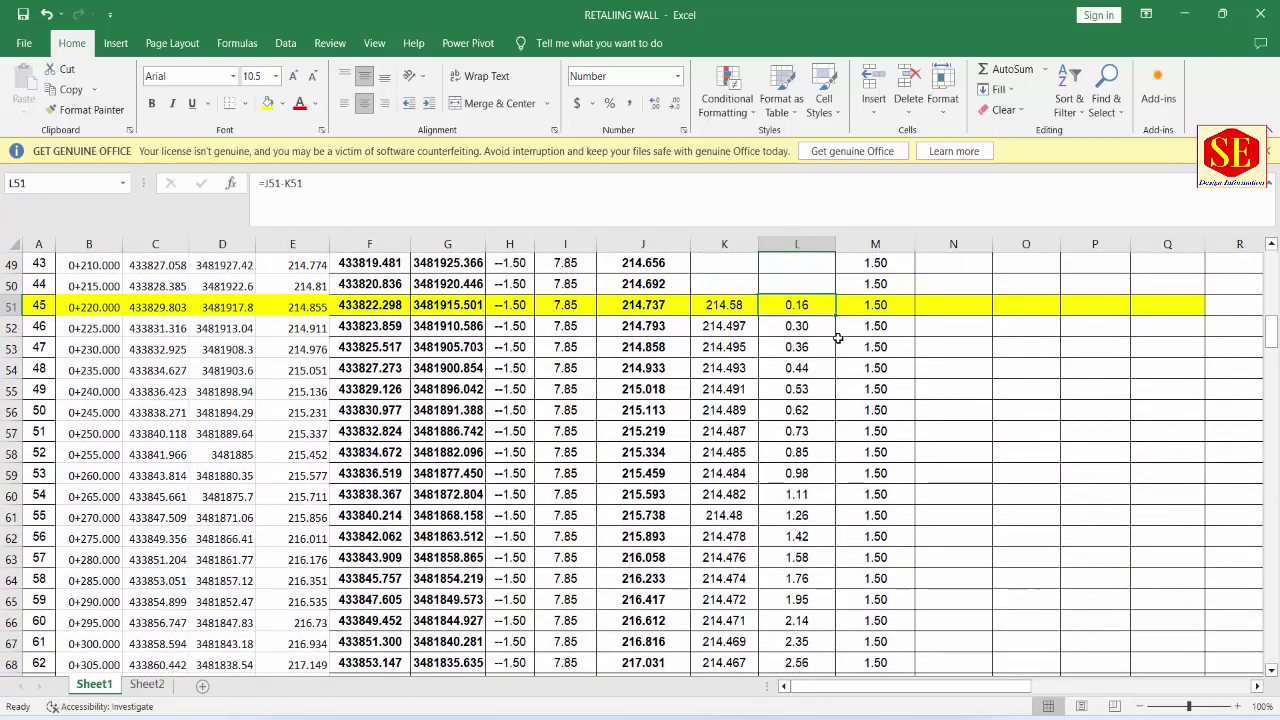
pyautogui.click(885, 304)
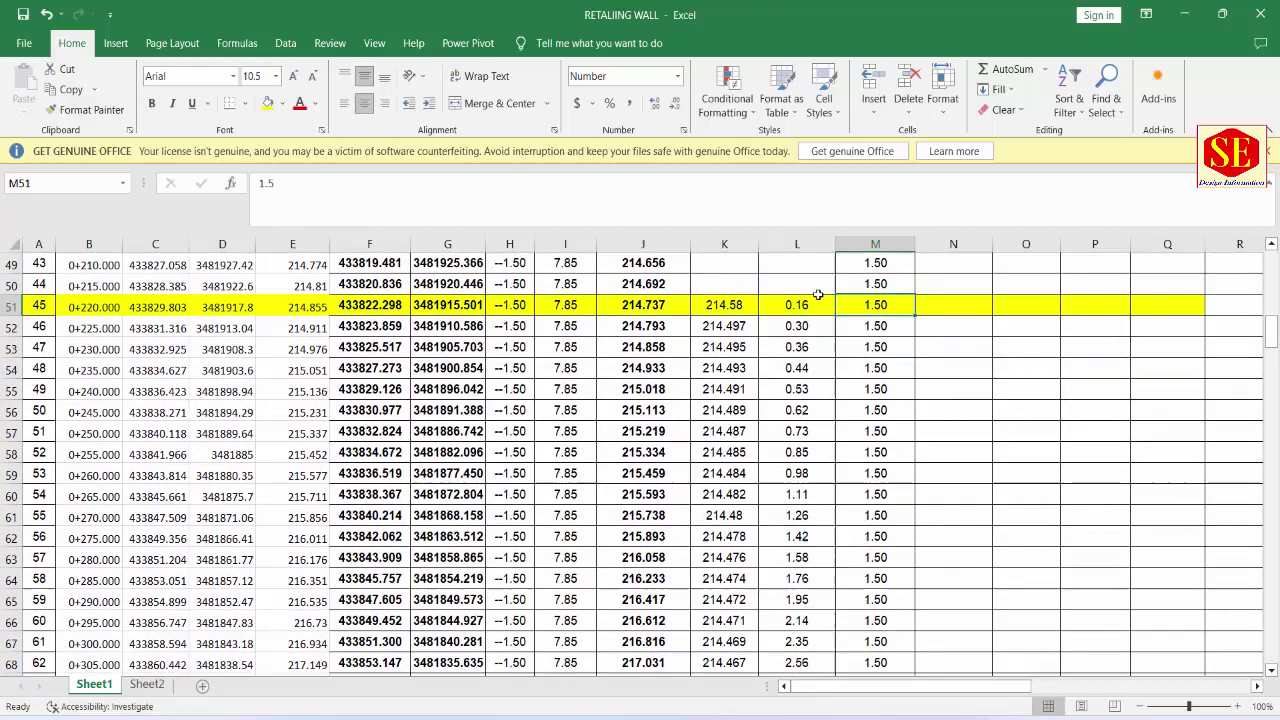
pyautogui.click(866, 325)
pyautogui.click(955, 309)
pyautogui.moveTo(825, 712)
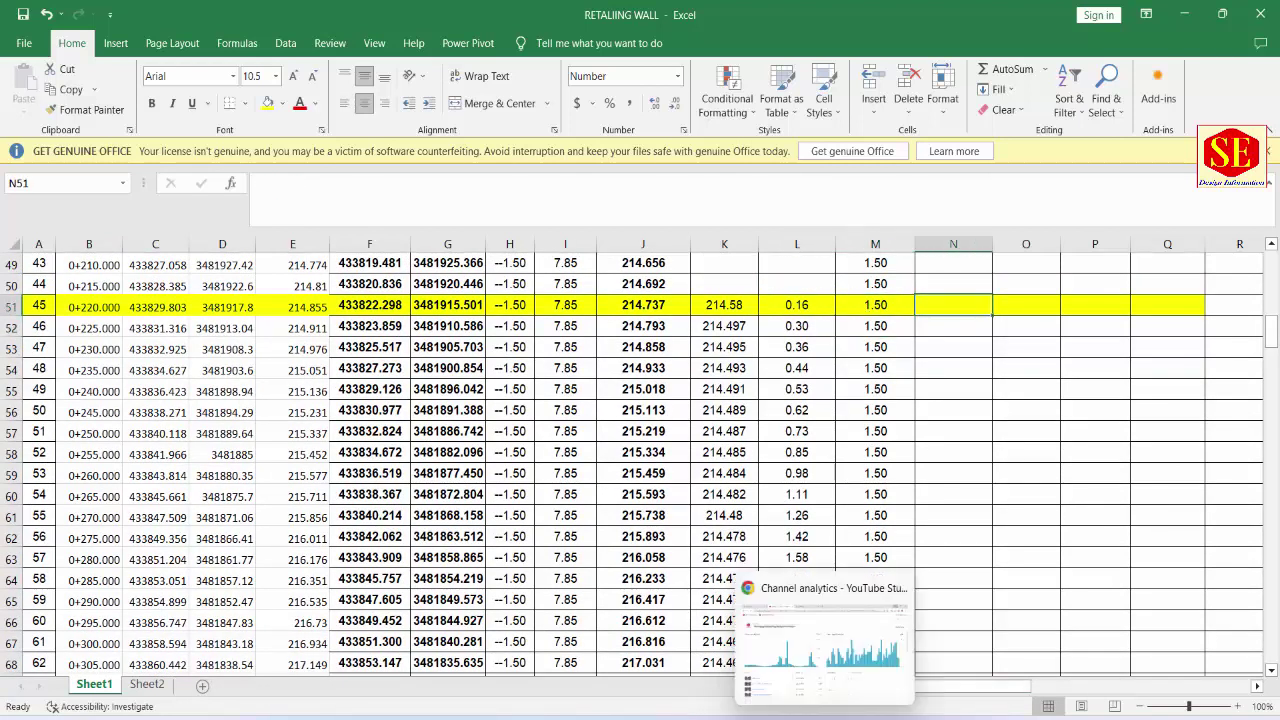
pyautogui.click(825, 640)
pyautogui.scroll(1, 519, 440)
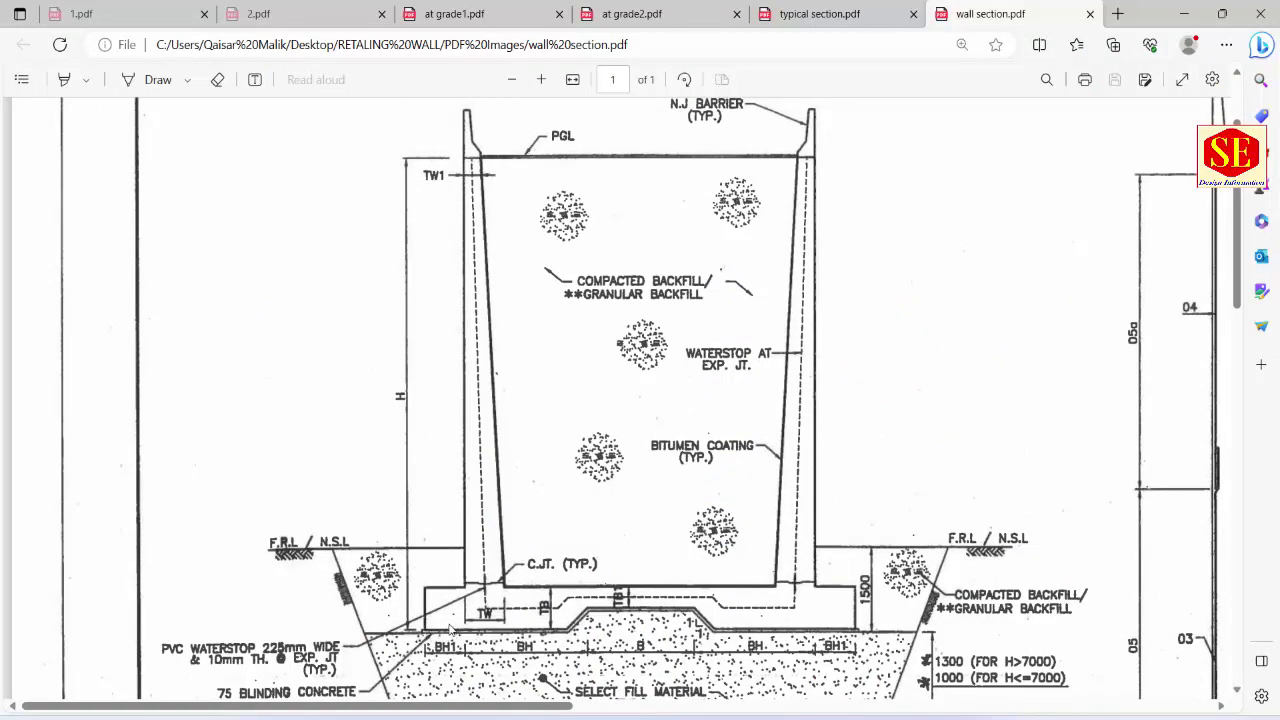
pyautogui.scroll(-3, 858, 648)
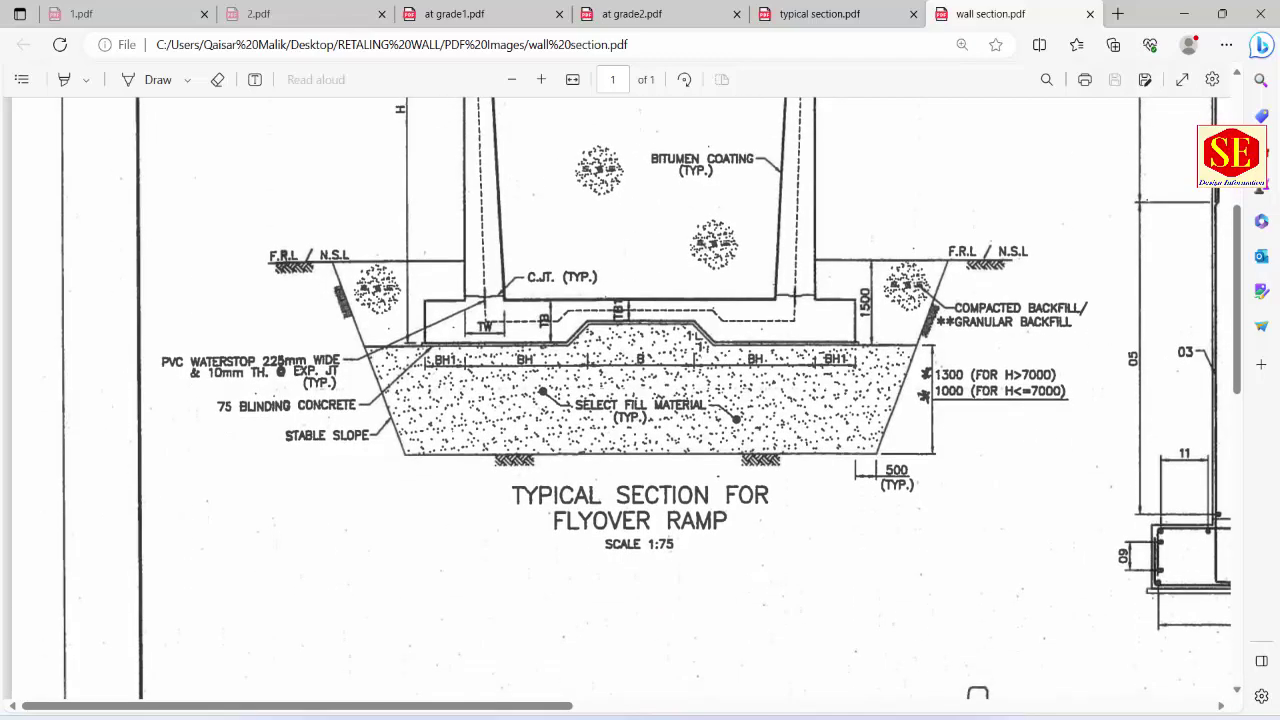
pyautogui.hscroll(3, 779, 716)
pyautogui.hscroll(5, 779, 716)
pyautogui.scroll(-5, 688, 188)
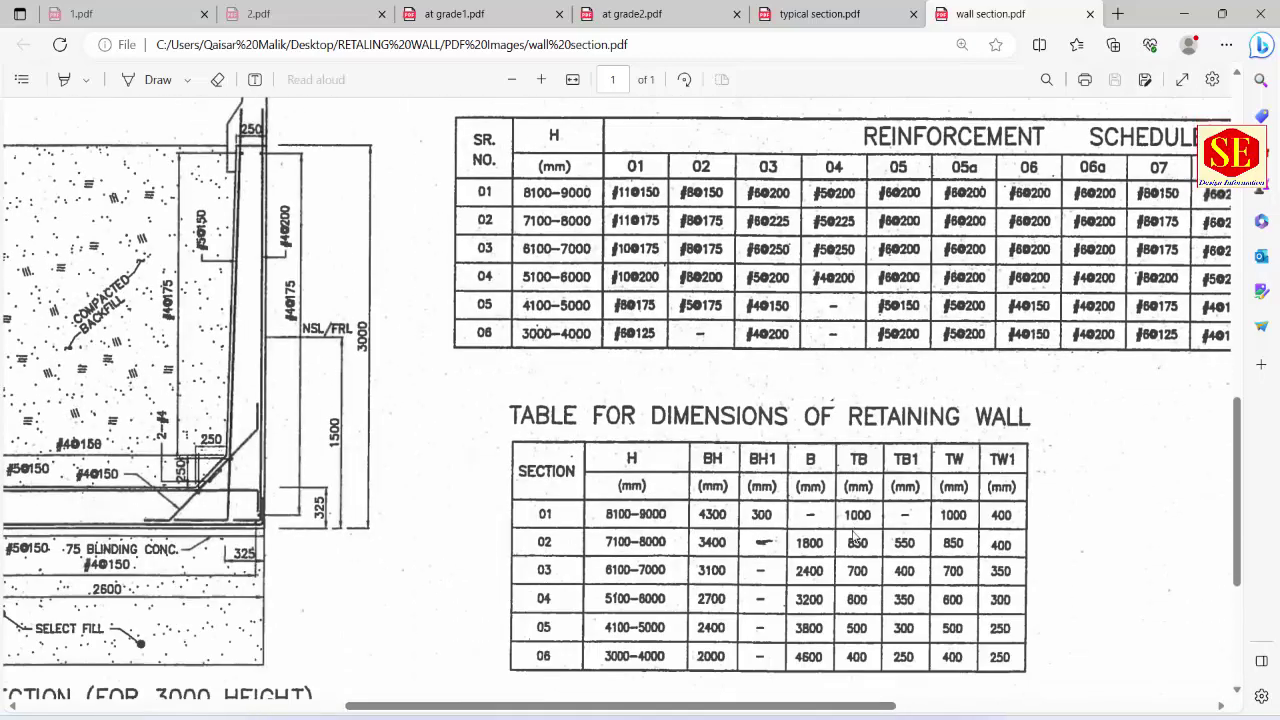
pyautogui.scroll(-3, 688, 188)
pyautogui.scroll(1, 688, 188)
pyautogui.scroll(1, 688, 188)
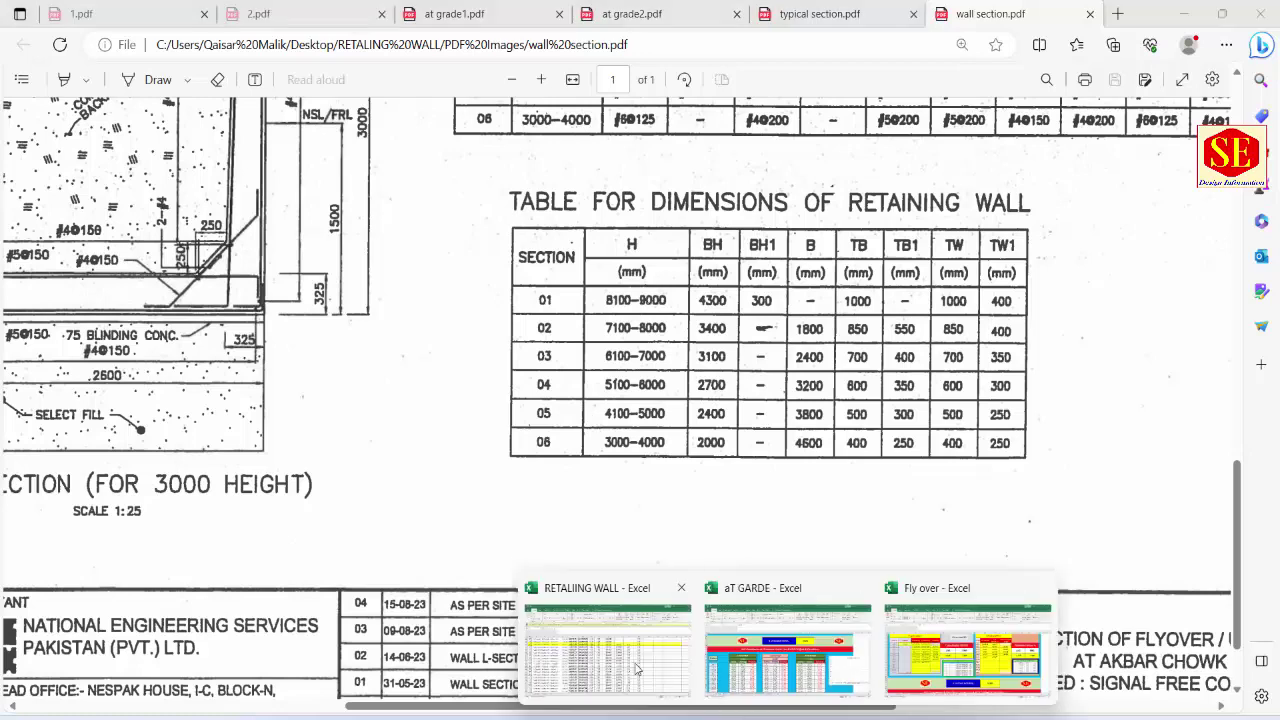
pyautogui.click(638, 670)
pyautogui.click(810, 304)
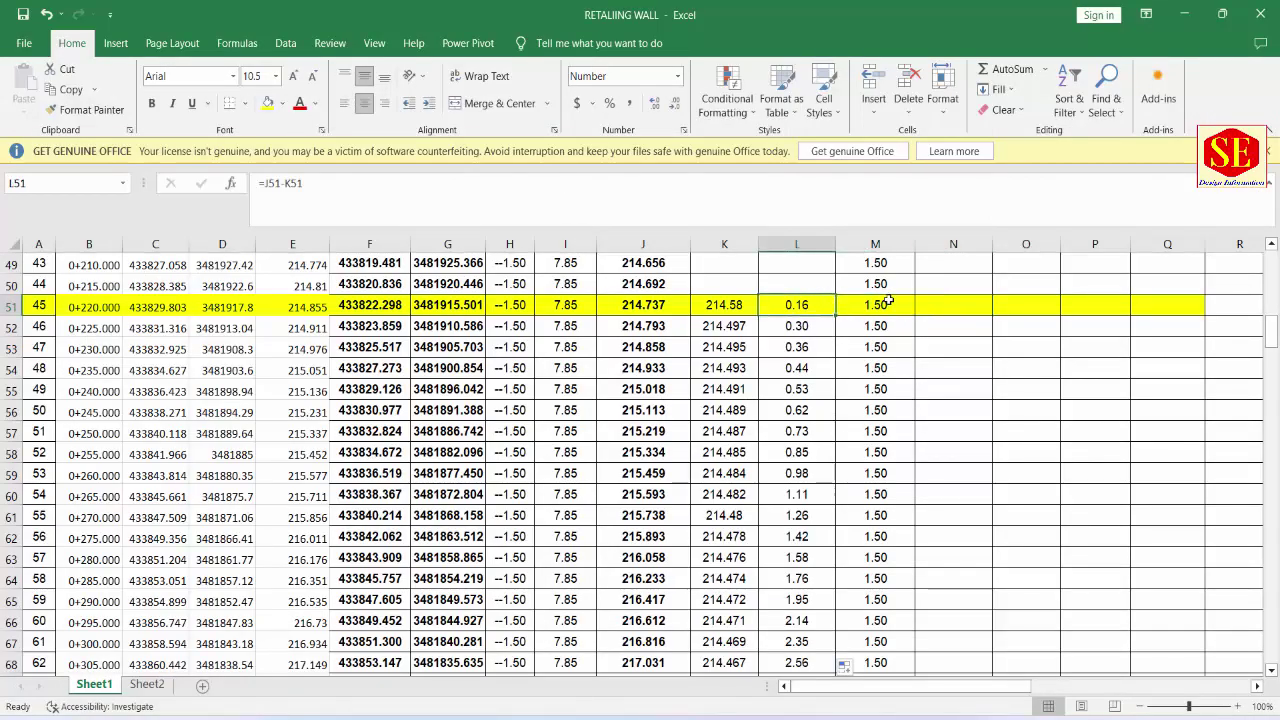
pyautogui.click(880, 304)
pyautogui.click(795, 324)
# Step: Enter =L52+M52 in N52 and fill it down column N, checking totals such as 3.08 in N63
pyautogui.click(940, 327)
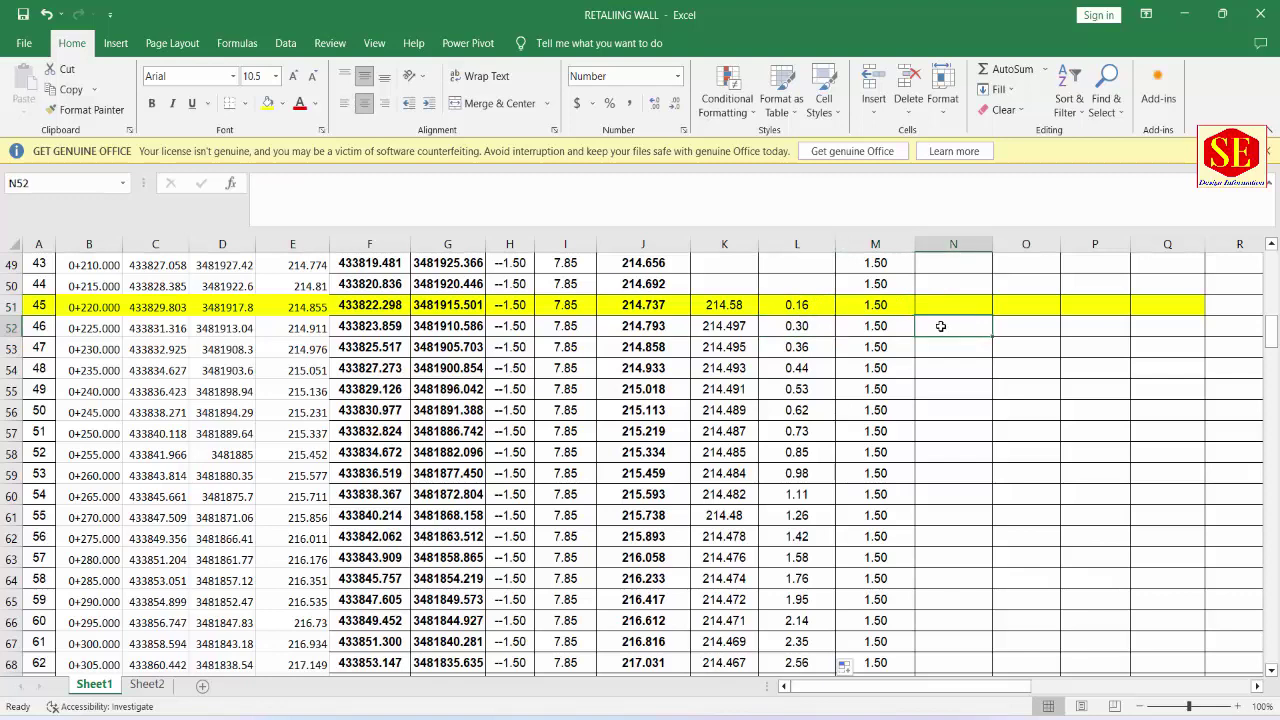
pyautogui.write('=')
pyautogui.click(798, 326)
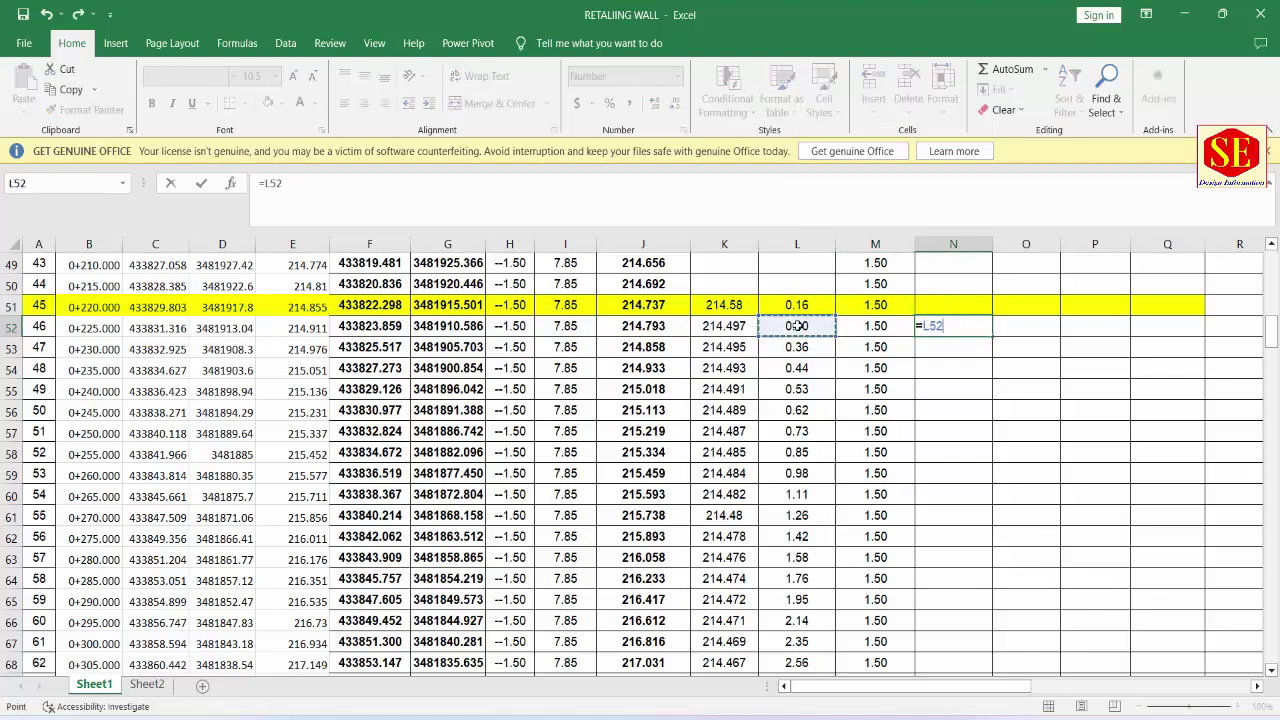
pyautogui.write('+')
pyautogui.click(900, 325)
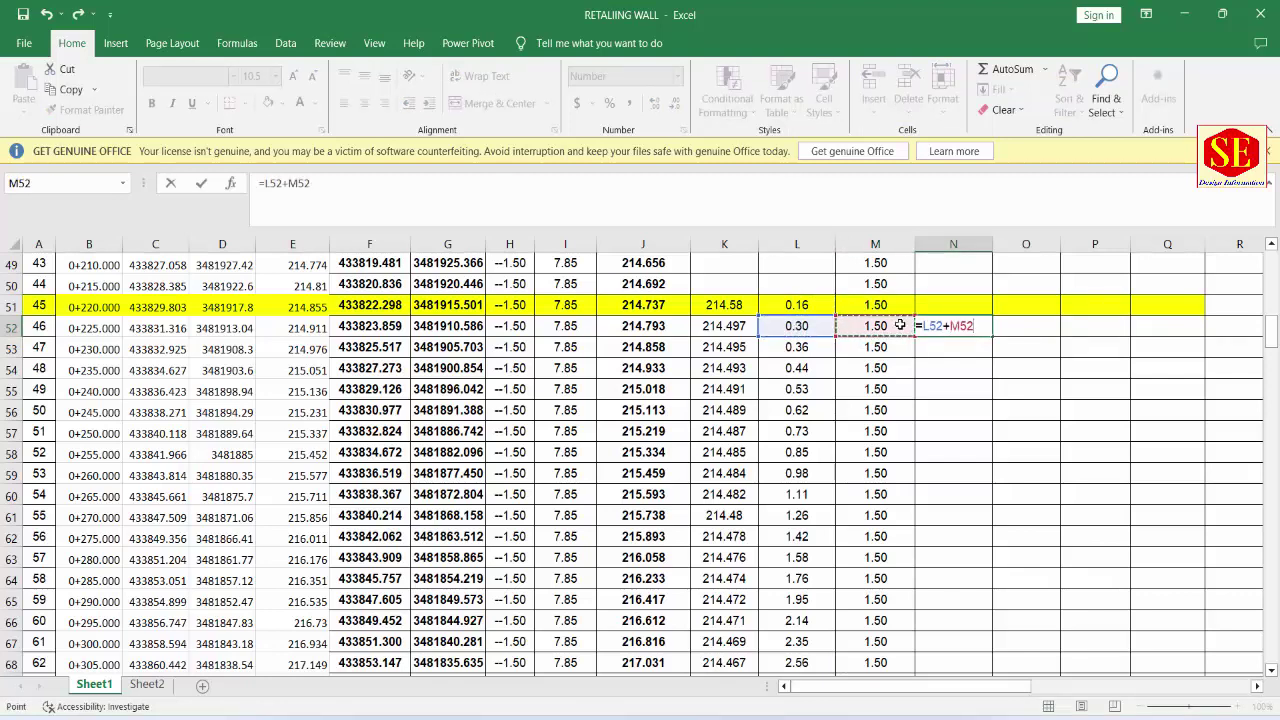
pyautogui.press('Return')
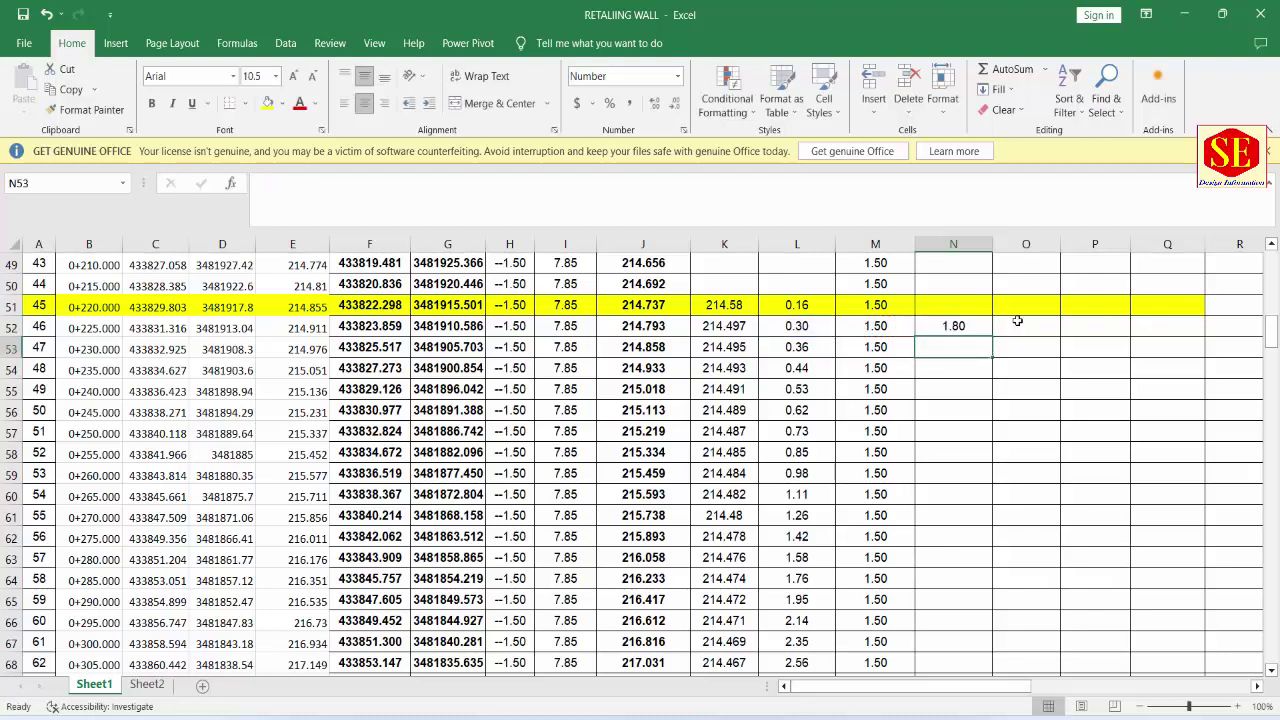
pyautogui.click(960, 322)
pyautogui.doubleClick(993, 337)
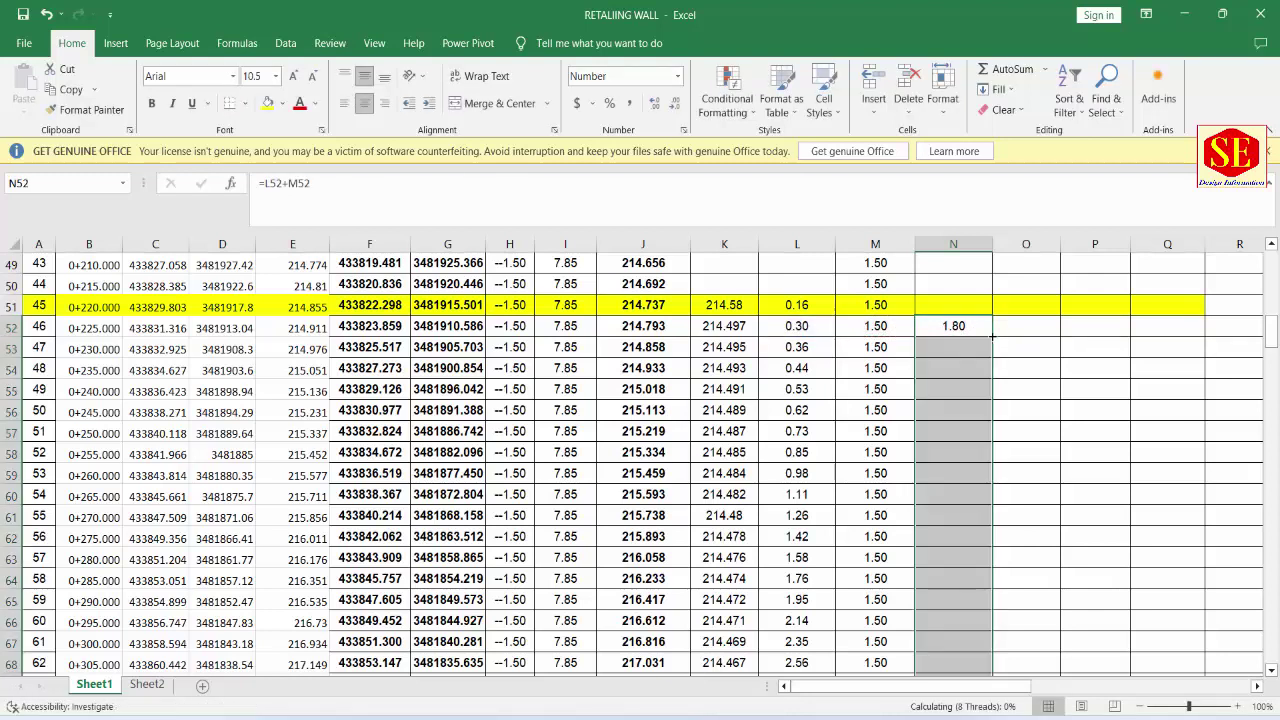
pyautogui.click(976, 498)
pyautogui.click(962, 540)
pyautogui.click(957, 561)
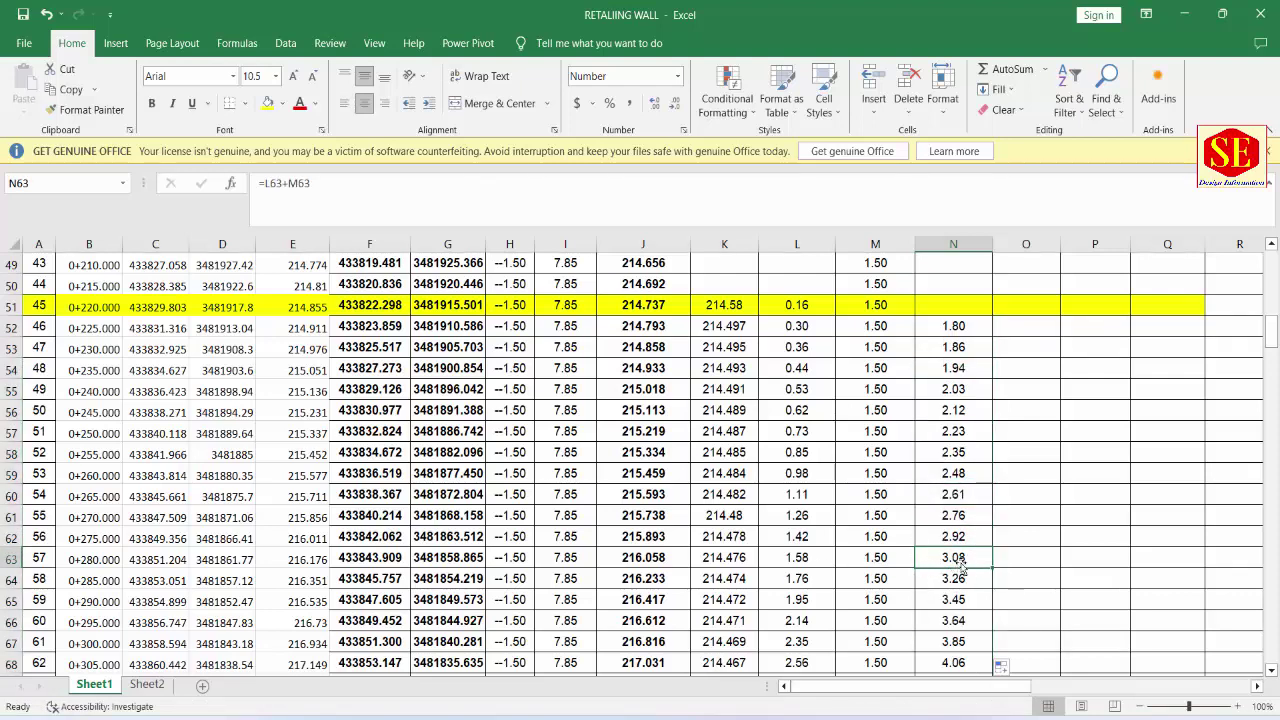
# Step: Highlight A63:N63 for station 0+280.000 in yellow and confirm its 3.08 total
pyautogui.click(107, 560)
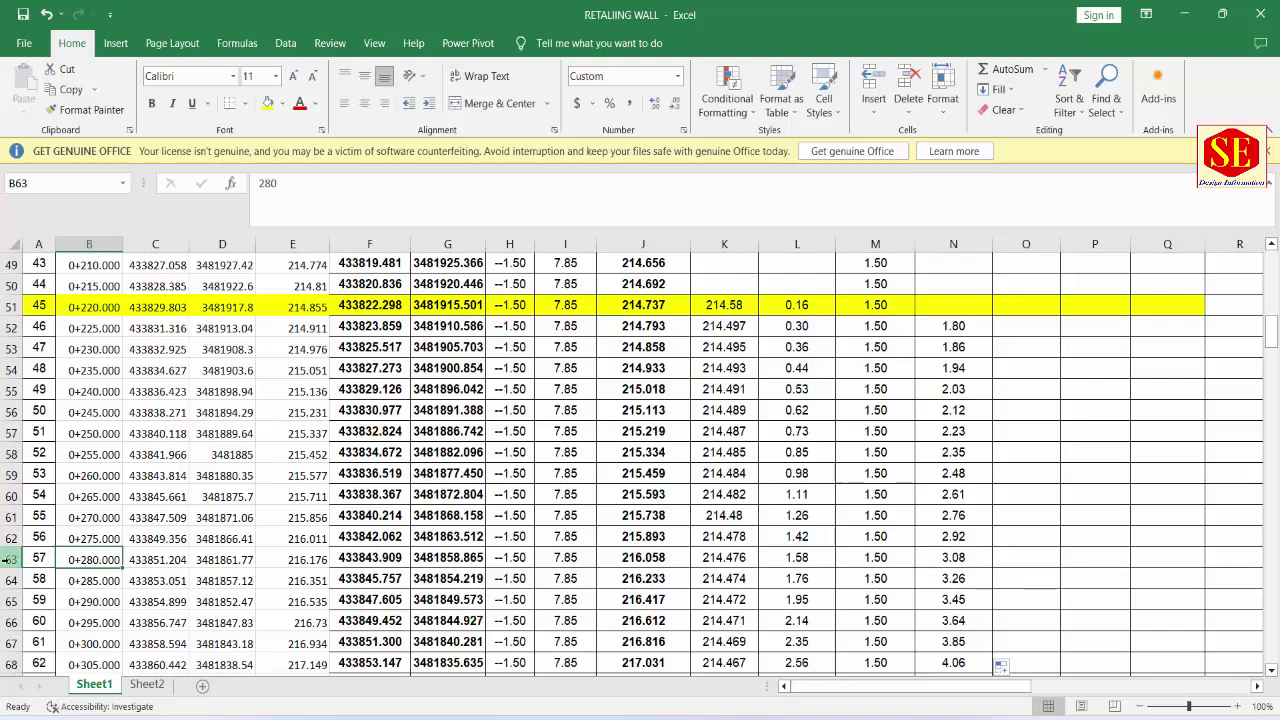
pyautogui.moveTo(46, 558); pyautogui.dragTo(944, 559)
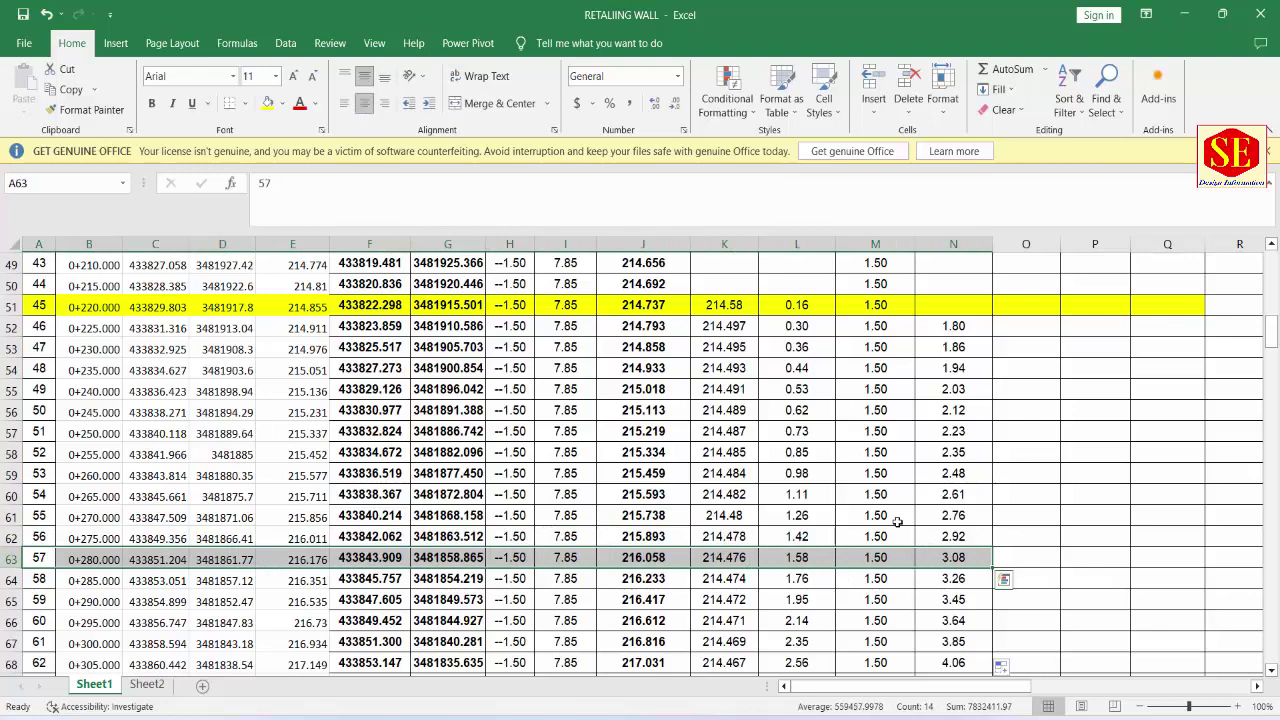
pyautogui.click(269, 106)
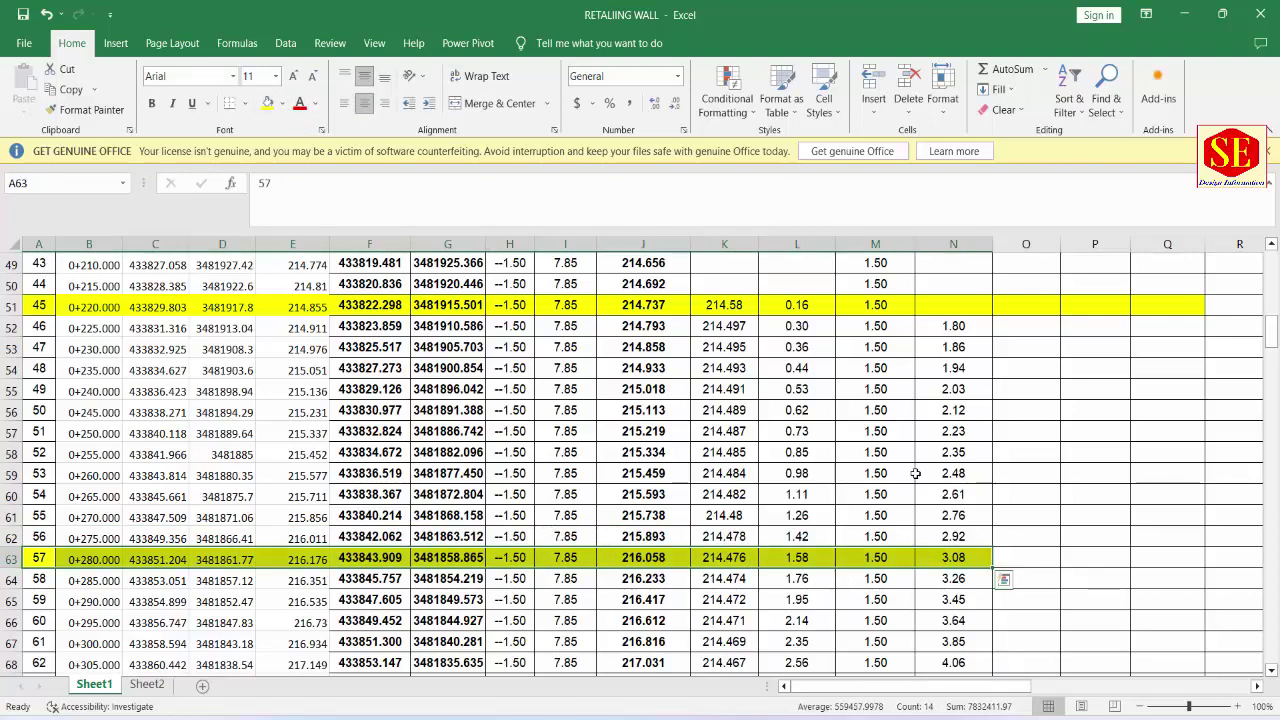
pyautogui.click(960, 557)
pyautogui.scroll(-1, 965, 557)
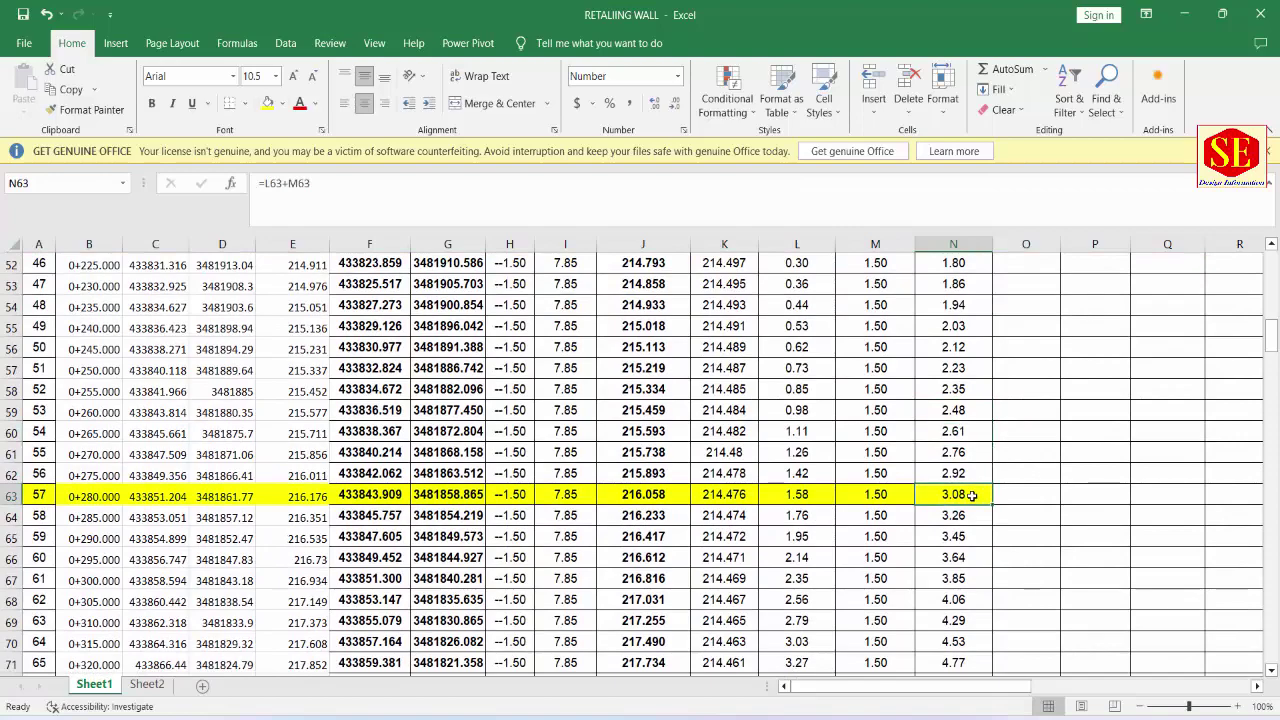
pyautogui.moveTo(707, 708)
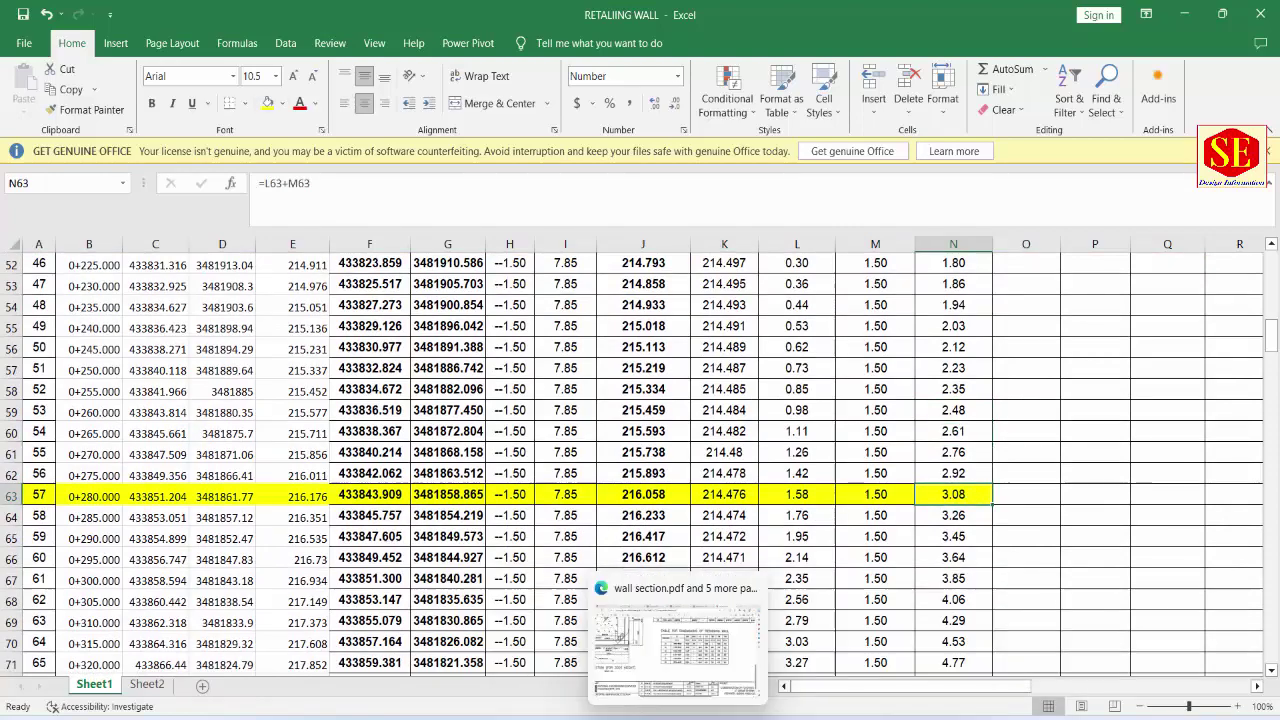
pyautogui.click(700, 650)
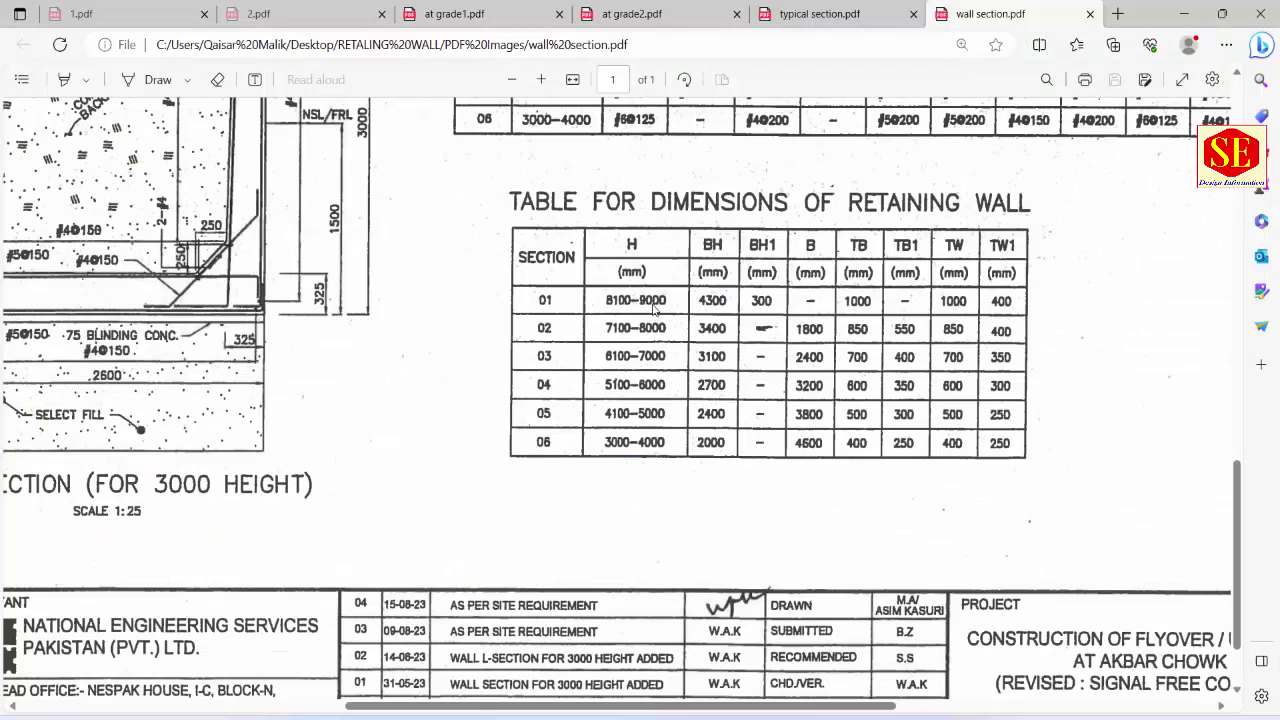
pyautogui.moveTo(557, 712)
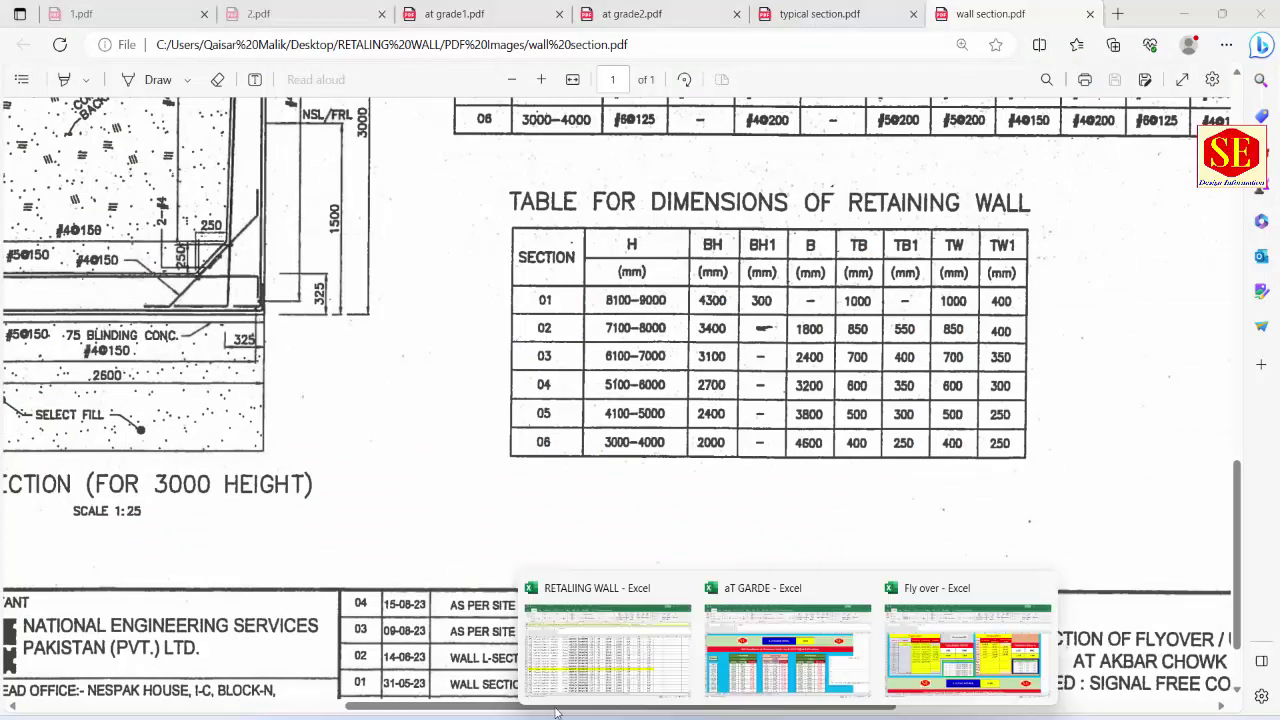
pyautogui.click(631, 627)
pyautogui.scroll(-6, 871, 500)
pyautogui.scroll(-5, 874, 505)
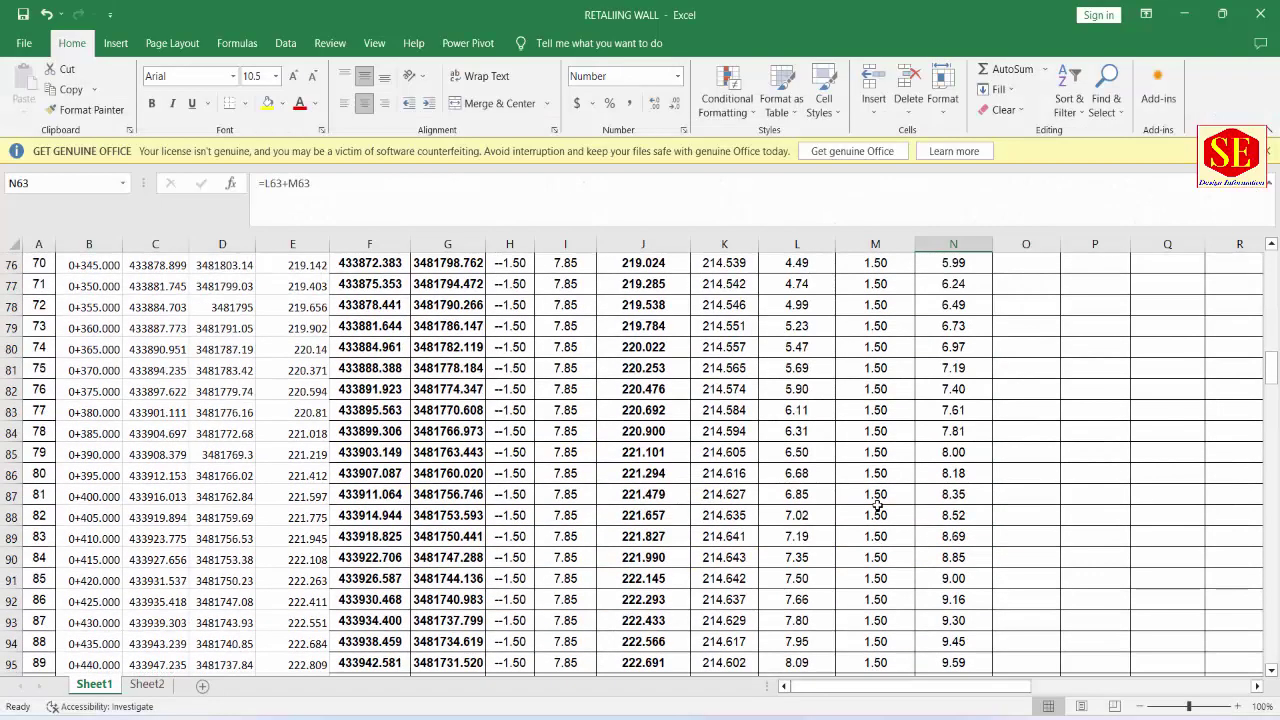
# Step: Check the 9.00 total in N91, then highlight A91:N91 for station 0+420.000 in yellow
pyautogui.click(946, 582)
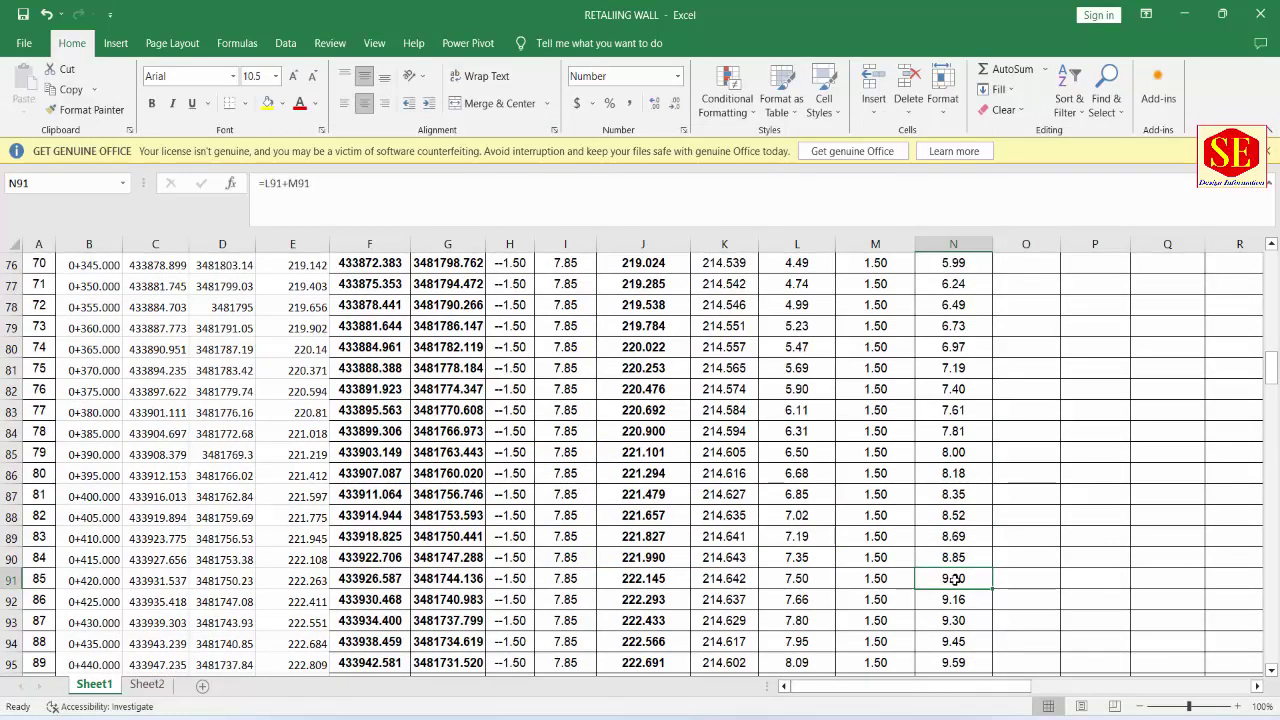
pyautogui.doubleClick(955, 580)
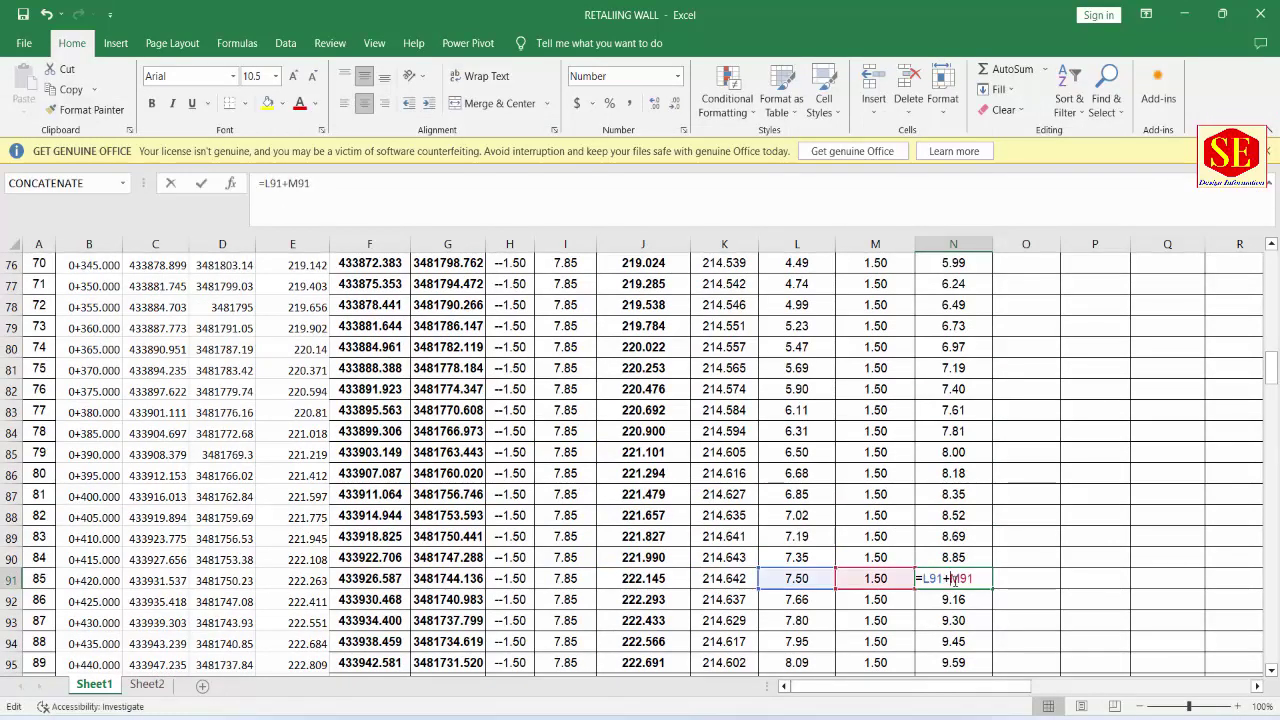
pyautogui.click(62, 585)
pyautogui.moveTo(22, 580); pyautogui.dragTo(960, 578)
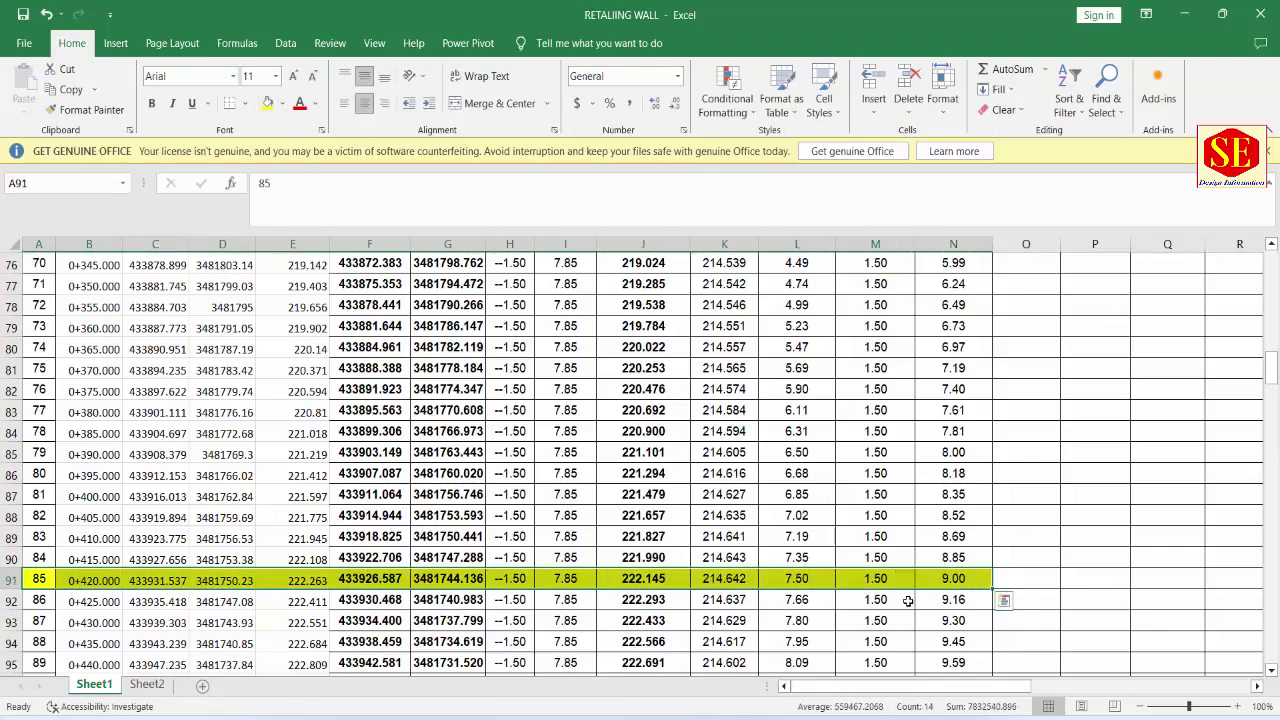
pyautogui.scroll(5, 908, 597)
pyautogui.scroll(2, 952, 440)
pyautogui.click(953, 430)
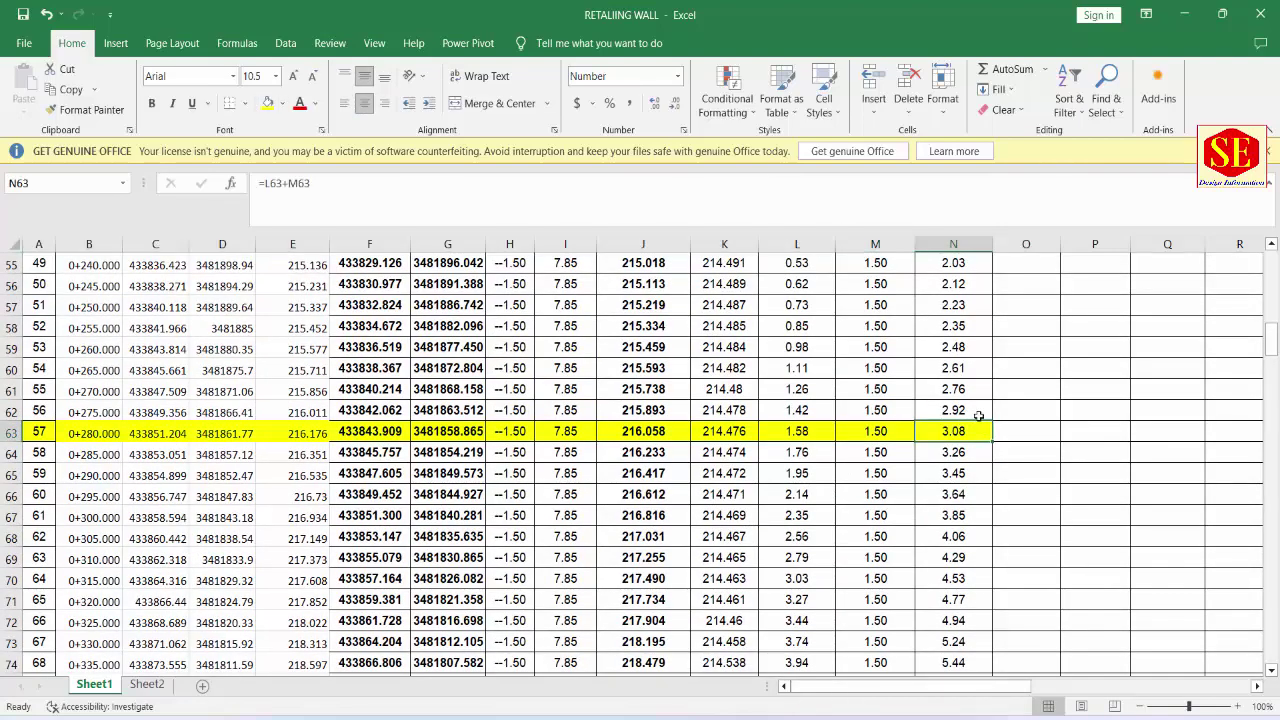
pyautogui.scroll(-5, 985, 404)
pyautogui.scroll(-3, 958, 537)
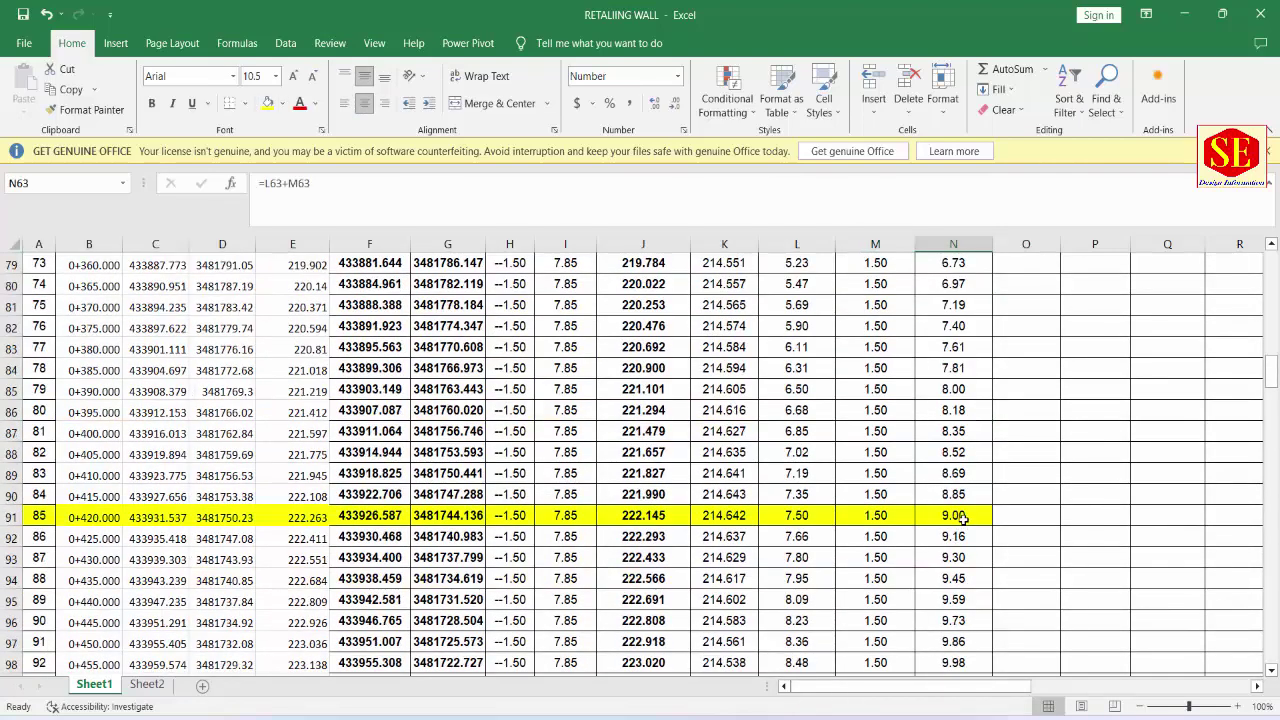
pyautogui.click(962, 517)
pyautogui.scroll(5, 953, 545)
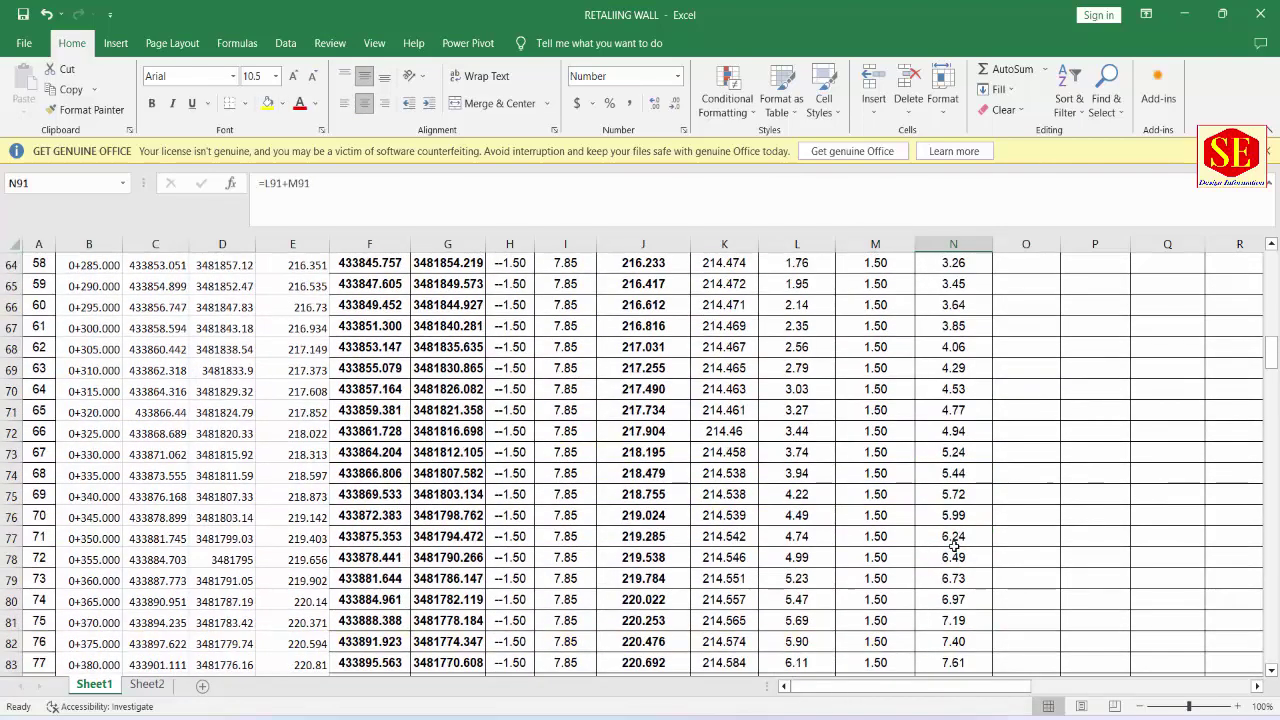
pyautogui.scroll(5, 950, 544)
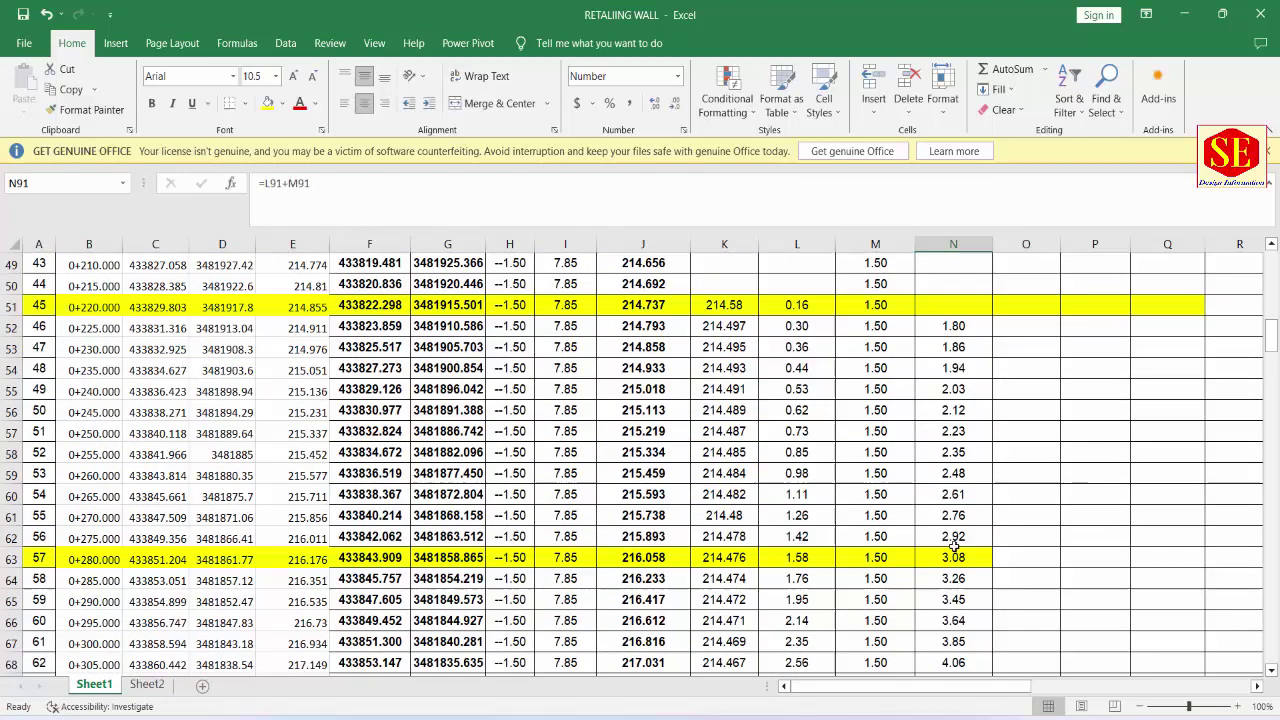
# Step: Delete rows 7 through 62 so the table starts at station 0+280.000
pyautogui.click(13, 539)
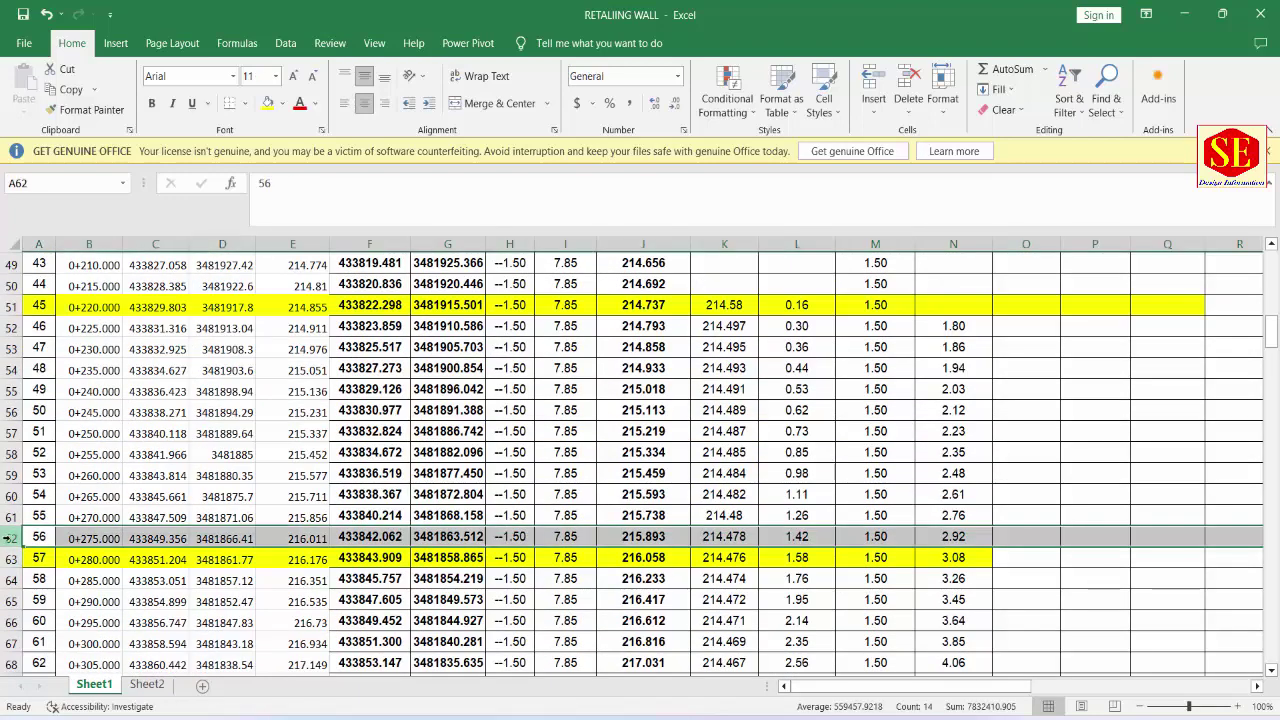
pyautogui.moveTo(8, 538); pyautogui.dragTo(5, 222)
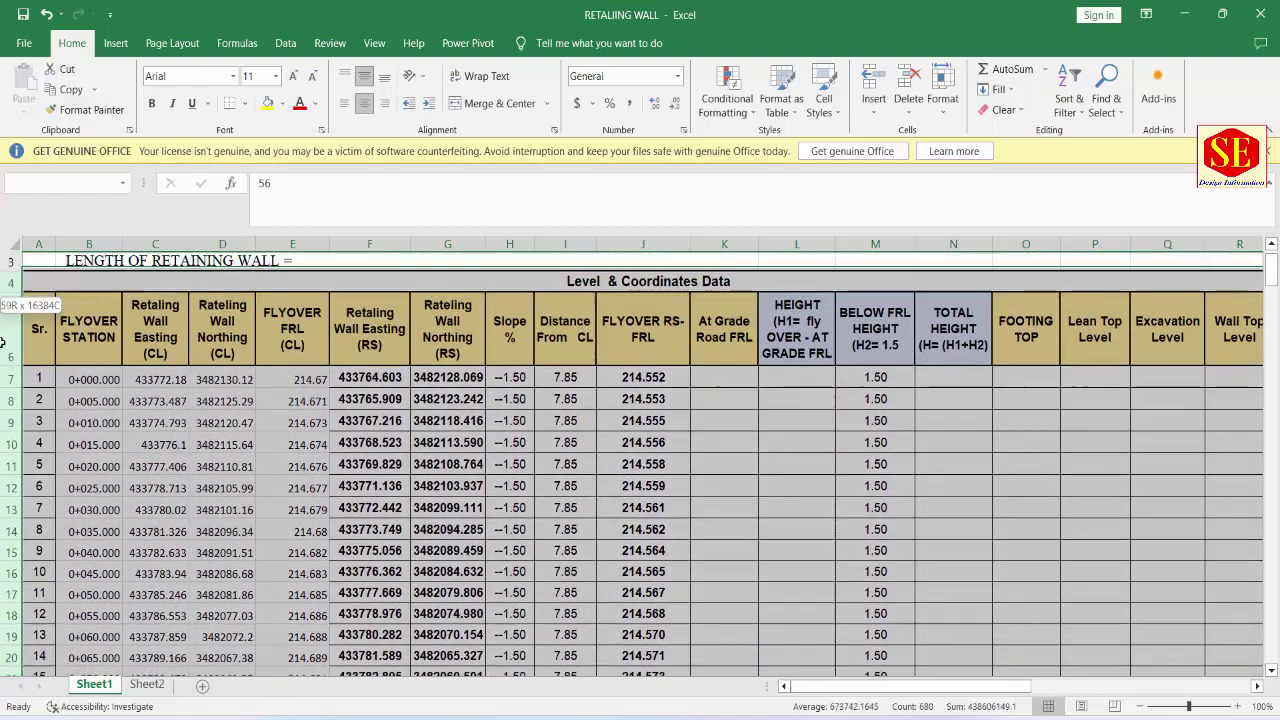
pyautogui.moveTo(5, 222)
pyautogui.mouseDown()
pyautogui.moveTo(4, 397)
pyautogui.moveTo(5, 380)
pyautogui.mouseUp()
pyautogui.rightClick(8, 398)
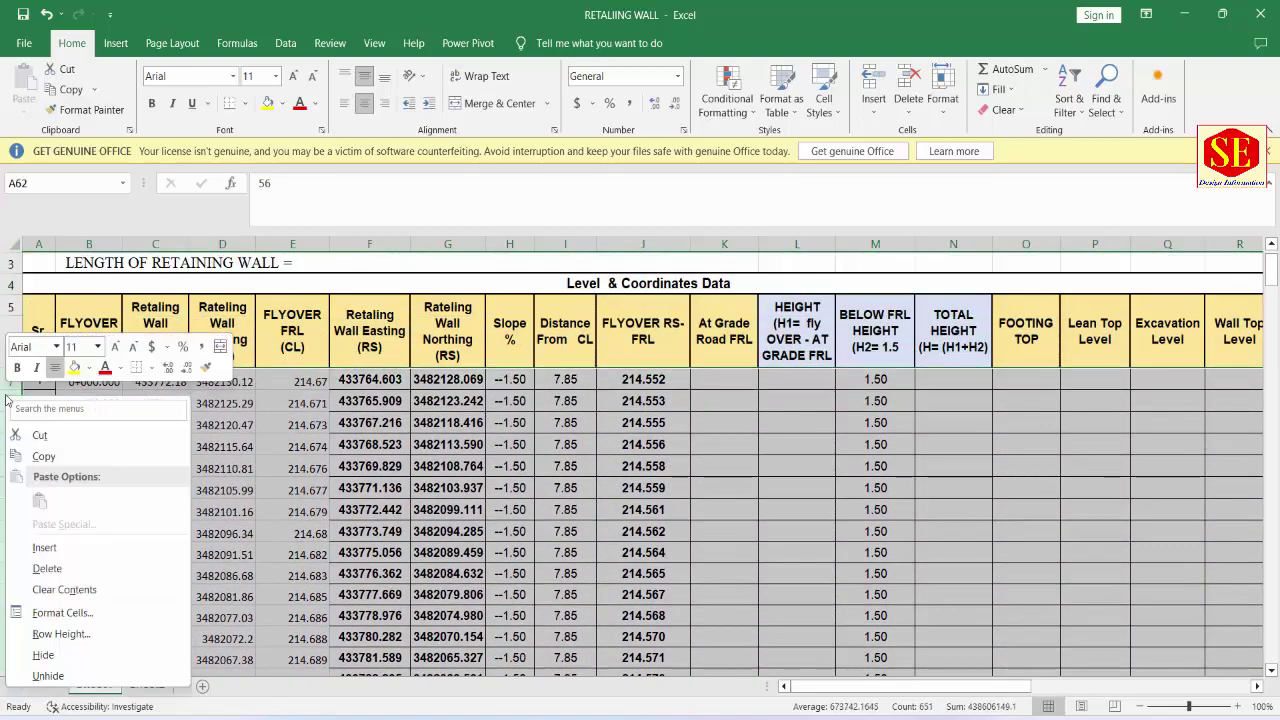
pyautogui.click(47, 568)
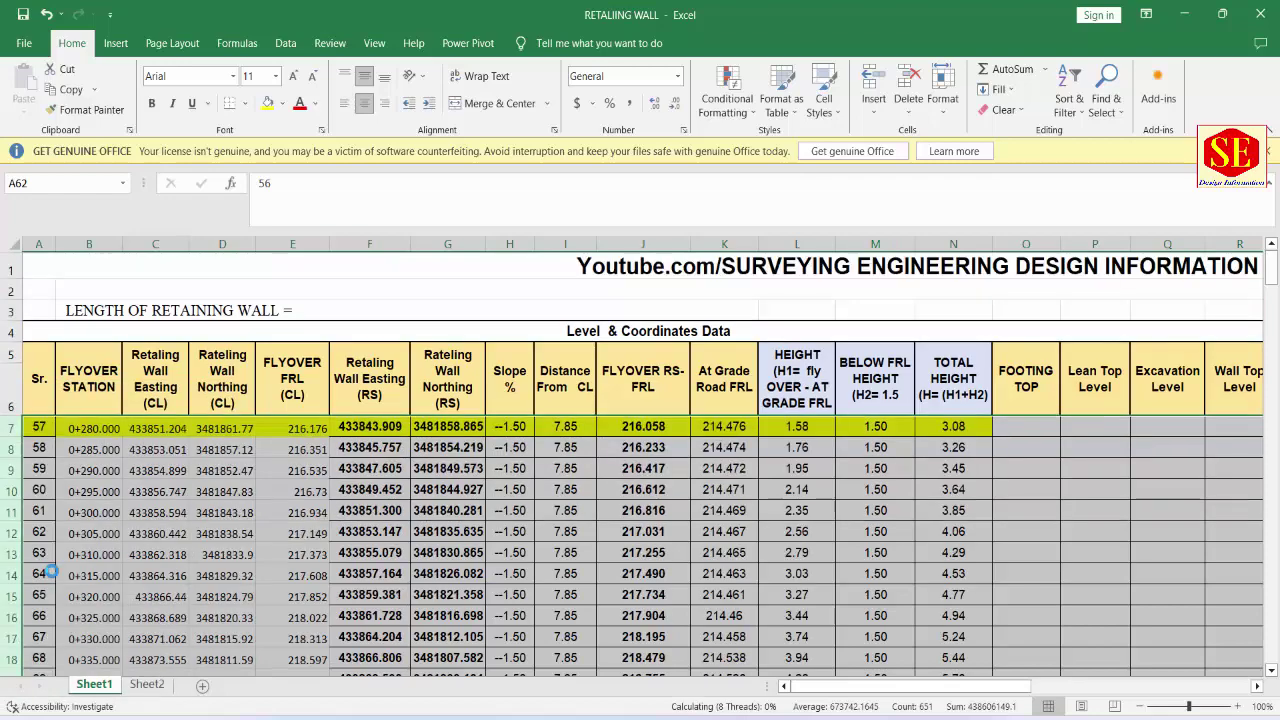
pyautogui.click(298, 552)
pyautogui.click(110, 428)
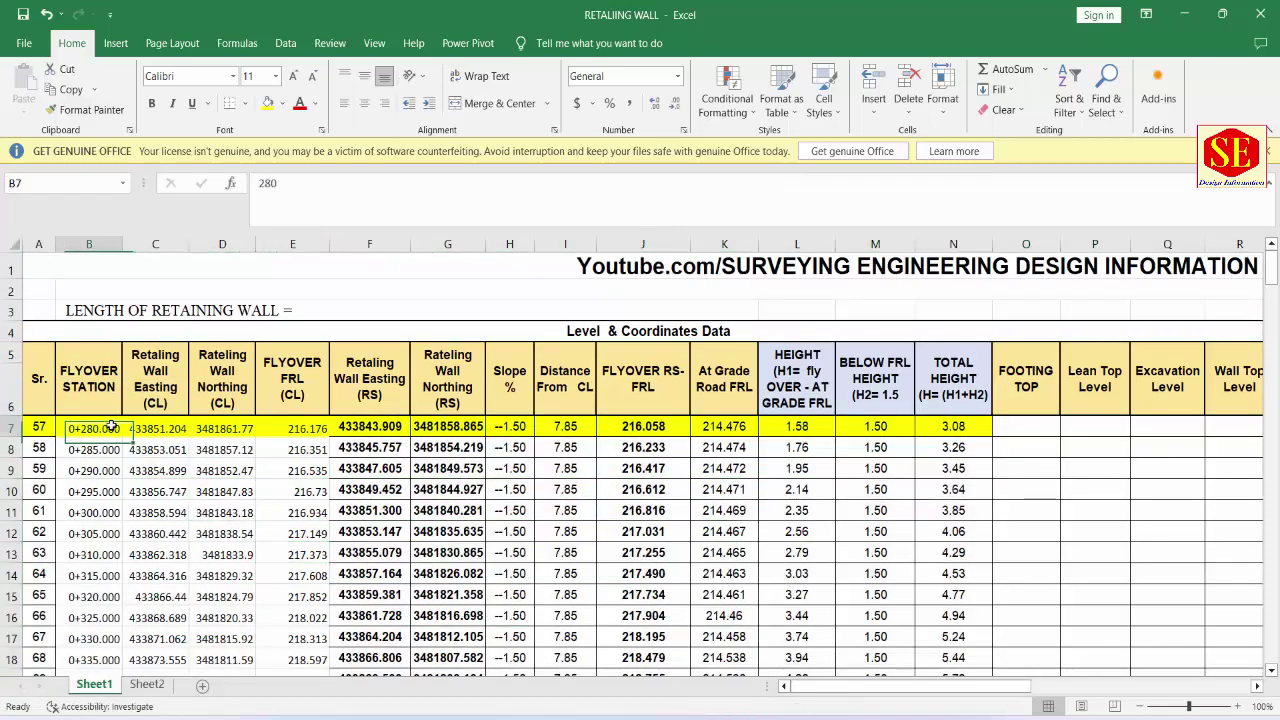
# Step: Make the station, easting, northing and FLYOVER FRL values in B7:E35 bold, size 12 and centred
pyautogui.click(932, 428)
pyautogui.scroll(-5, 932, 428)
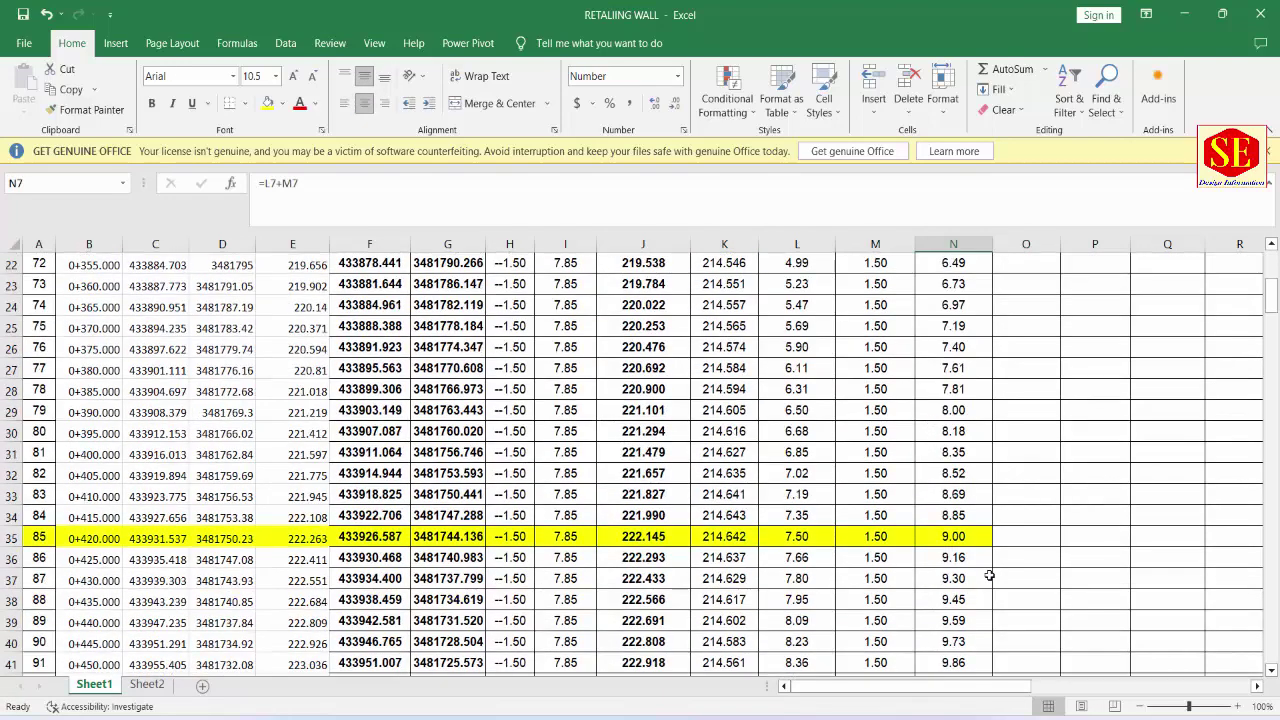
pyautogui.click(966, 537)
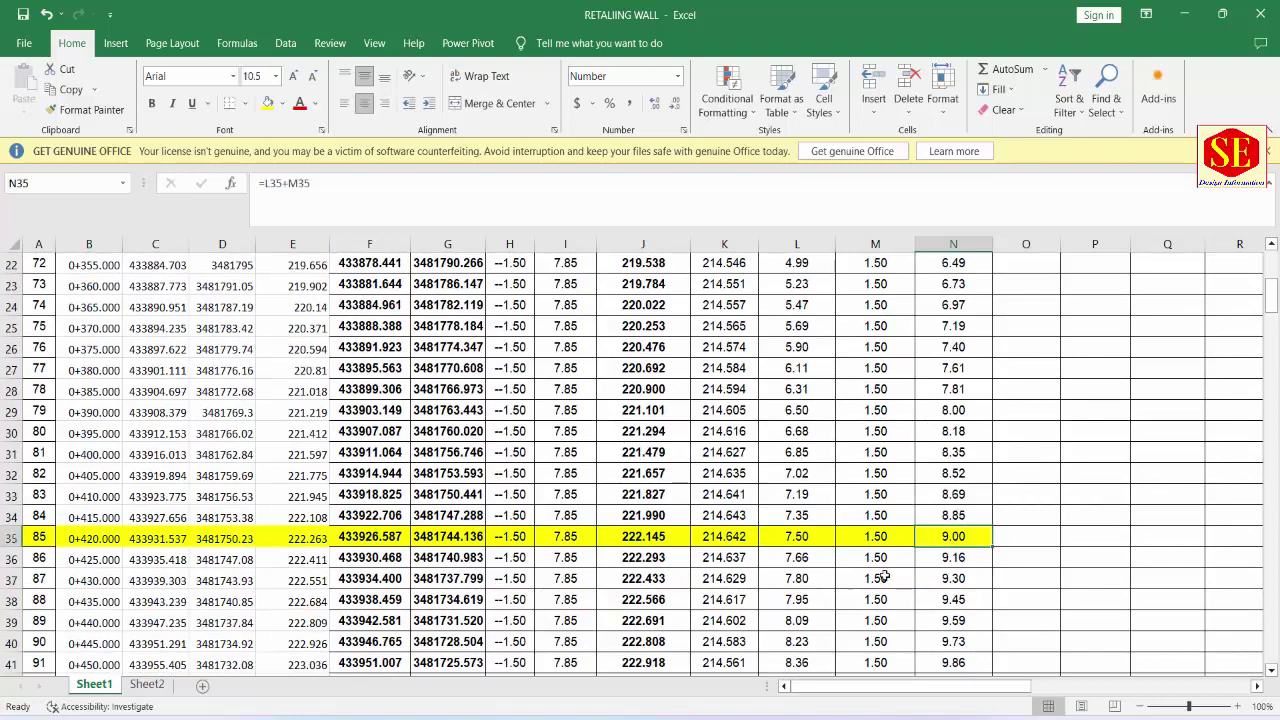
pyautogui.scroll(5, 135, 538)
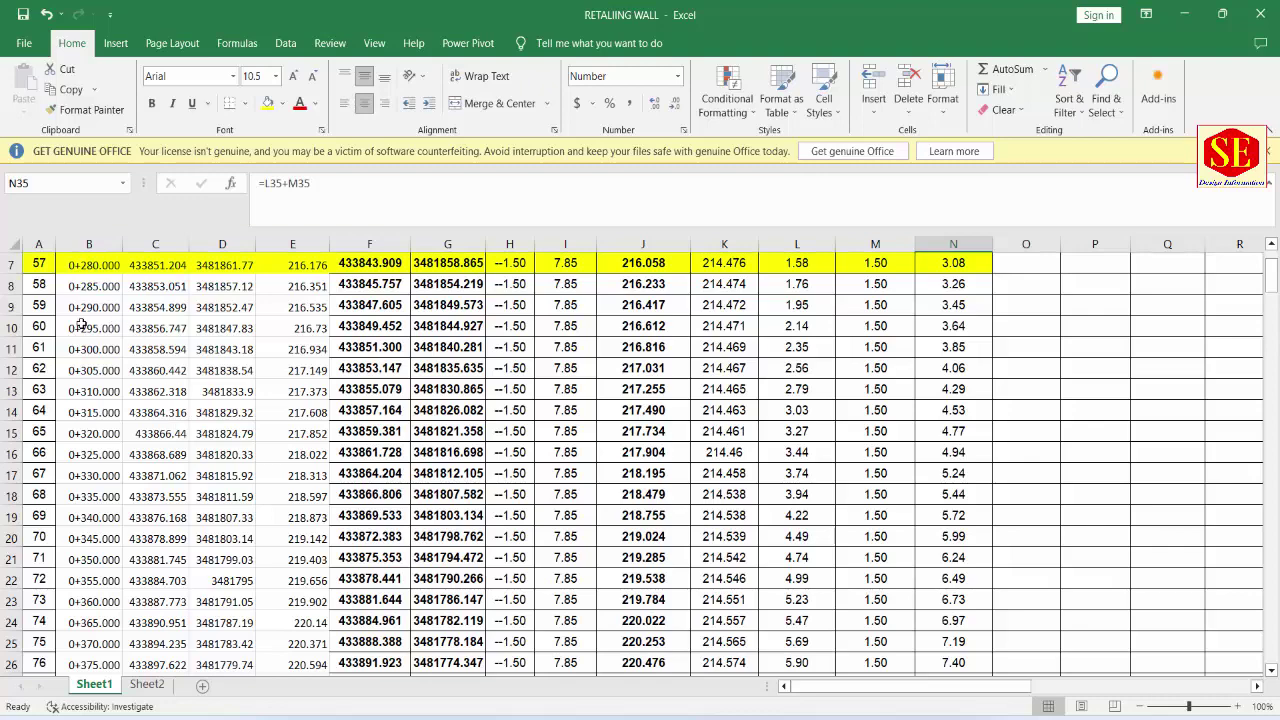
pyautogui.moveTo(80, 267); pyautogui.dragTo(305, 716)
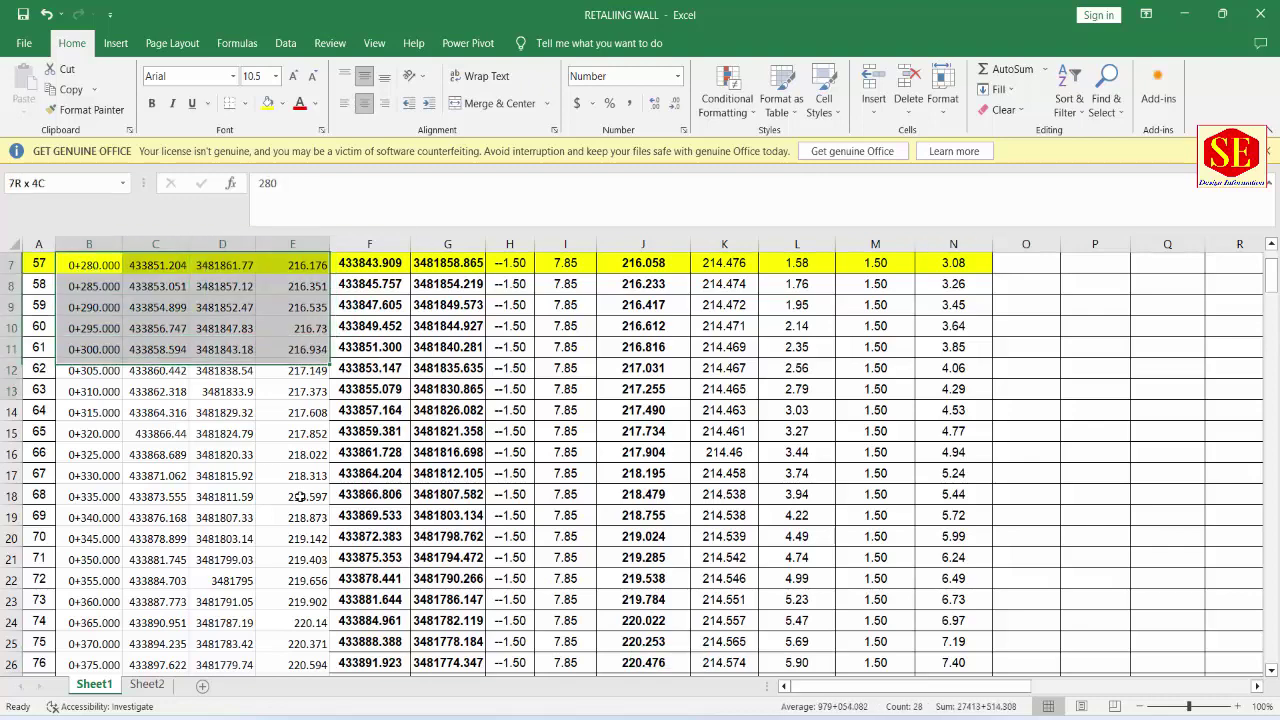
pyautogui.moveTo(305, 716); pyautogui.dragTo(305, 327)
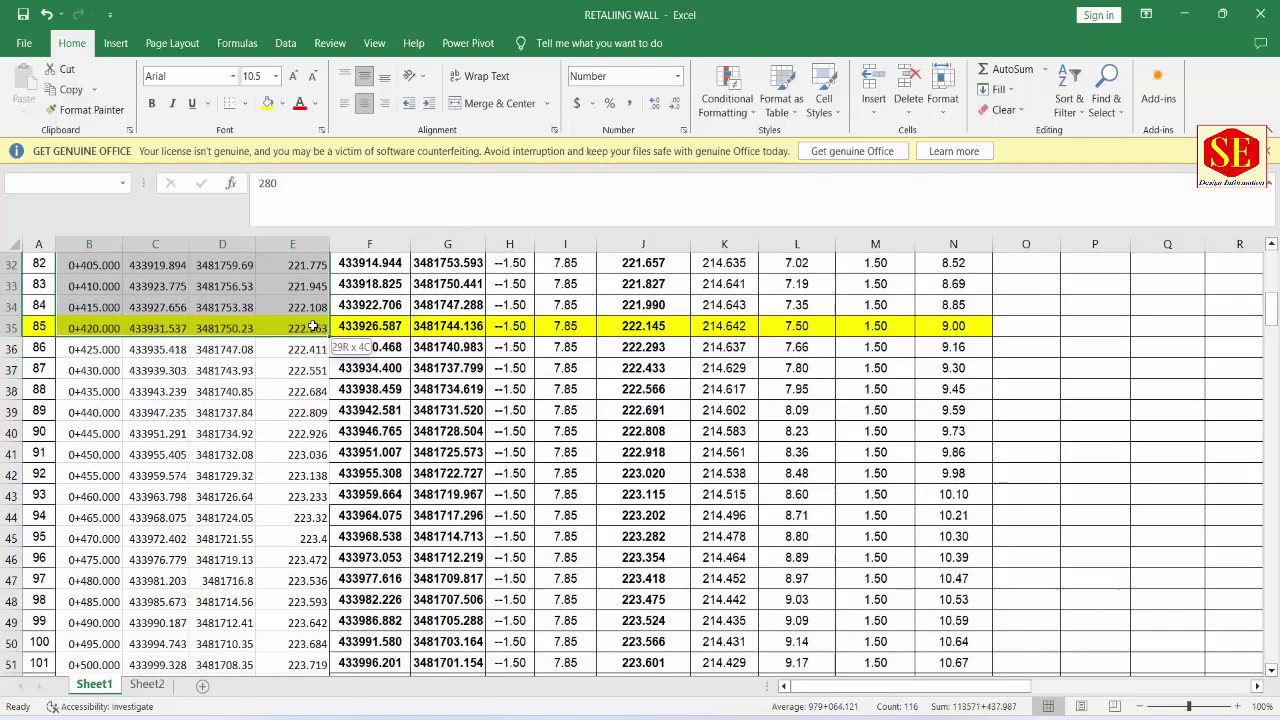
pyautogui.click(152, 103)
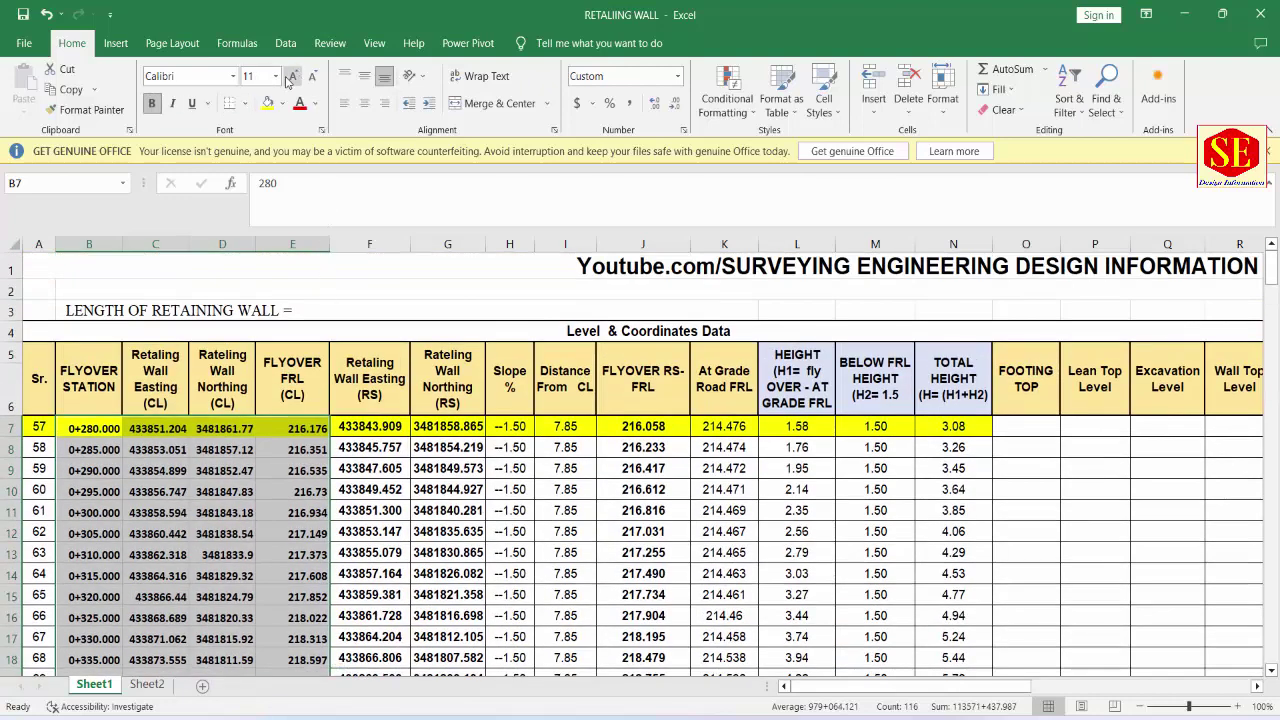
pyautogui.click(292, 78)
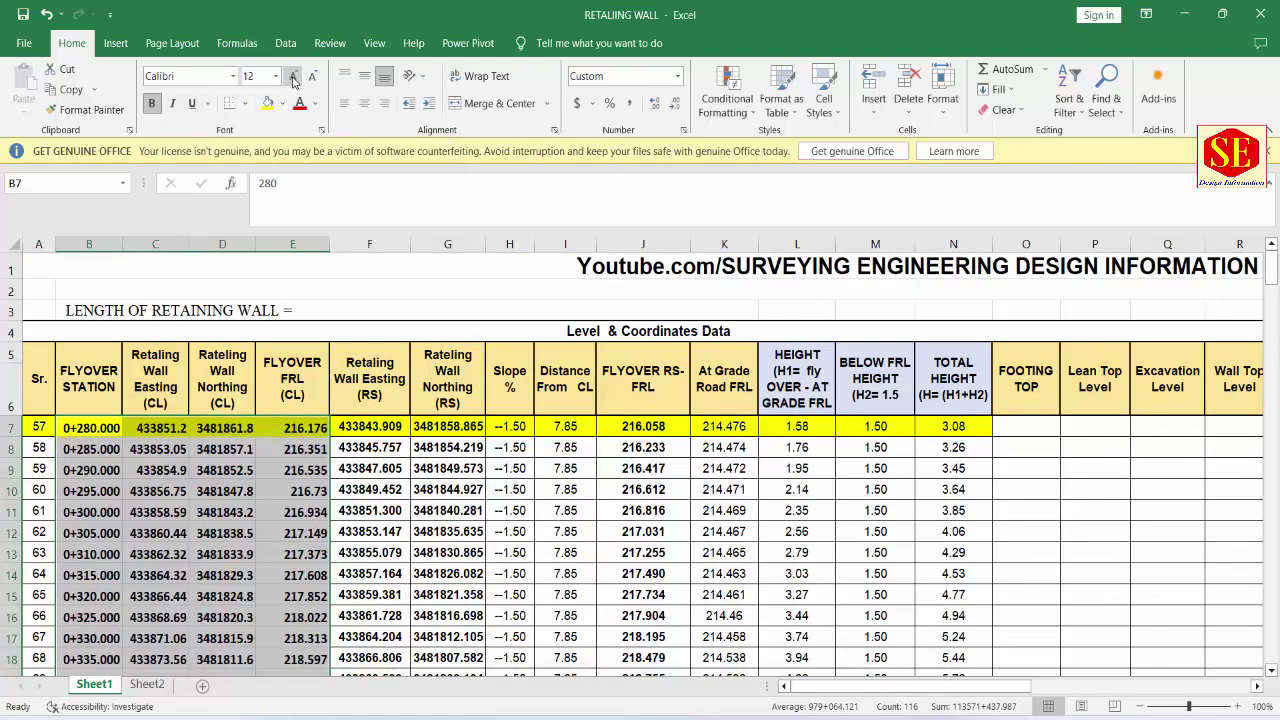
pyautogui.click(365, 103)
pyautogui.click(176, 477)
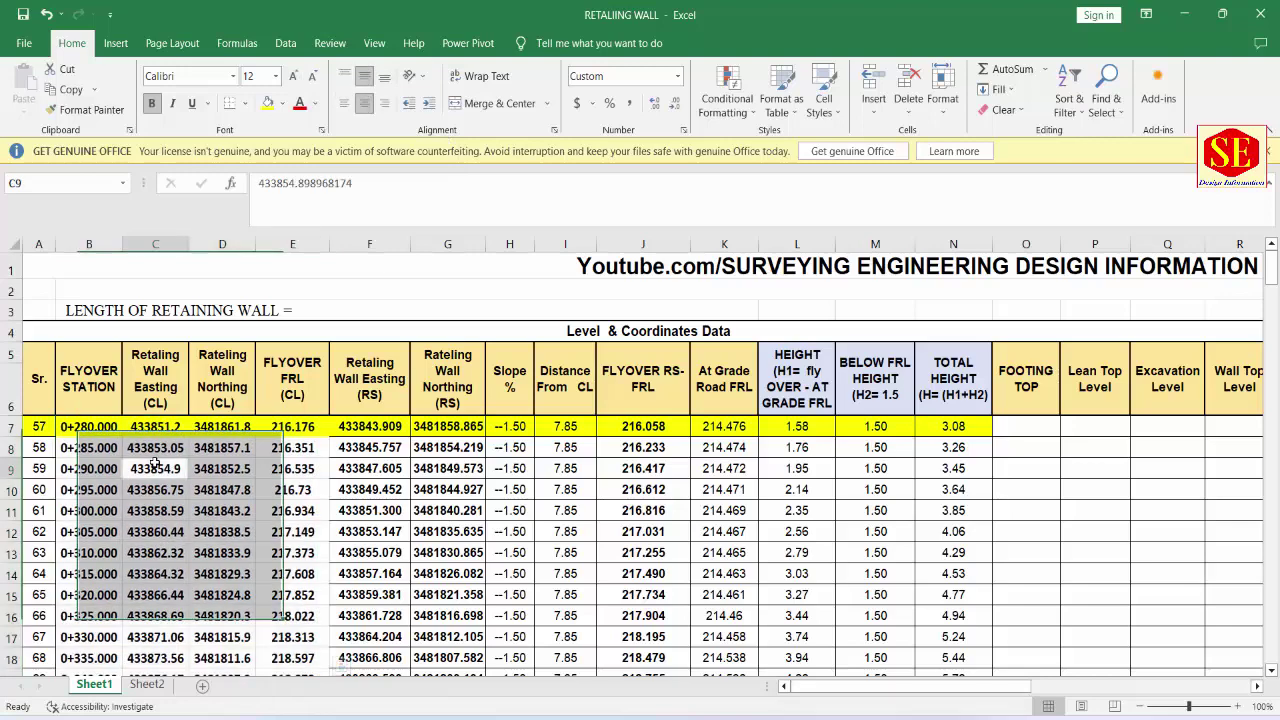
pyautogui.scroll(-2, 400, 420)
pyautogui.scroll(1, 1014, 359)
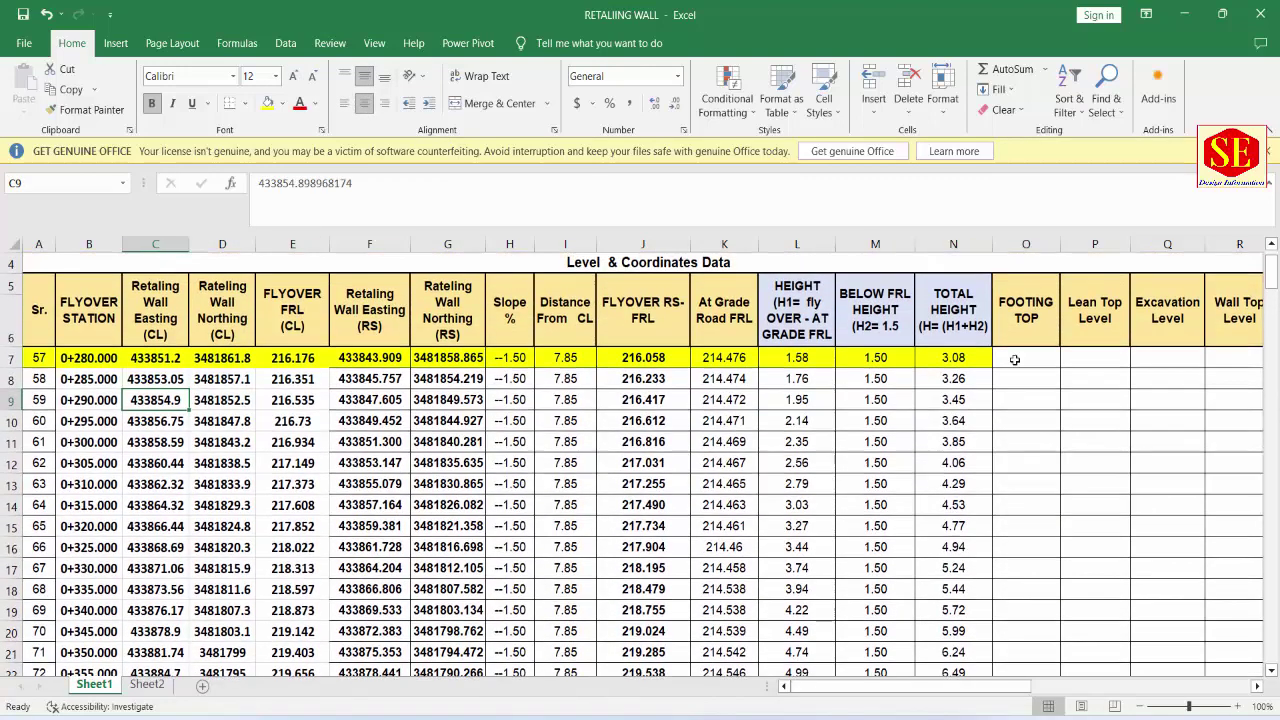
# Step: Scroll down to station 1+000.000 and highlight row 151 across columns A to N in yellow
pyautogui.moveTo(954, 357)
pyautogui.mouseDown()
pyautogui.moveTo(967, 689)
pyautogui.moveTo(959, 679)
pyautogui.mouseUp()
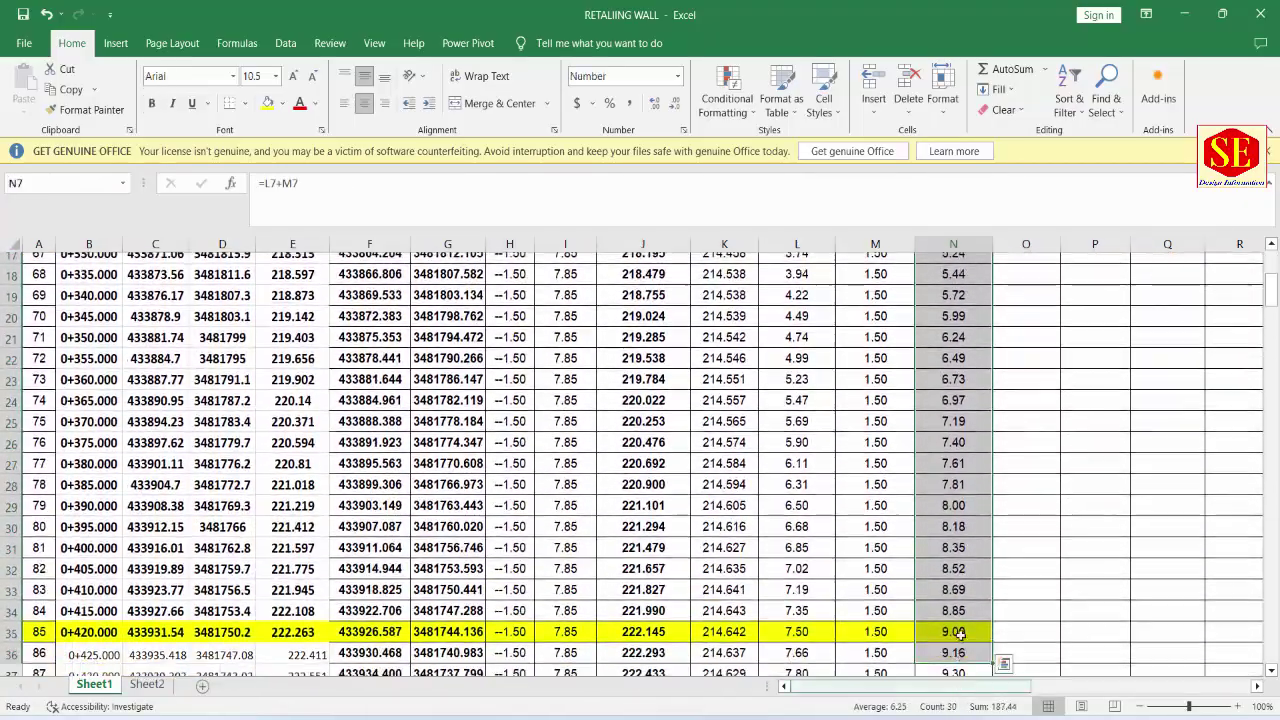
pyautogui.click(957, 531)
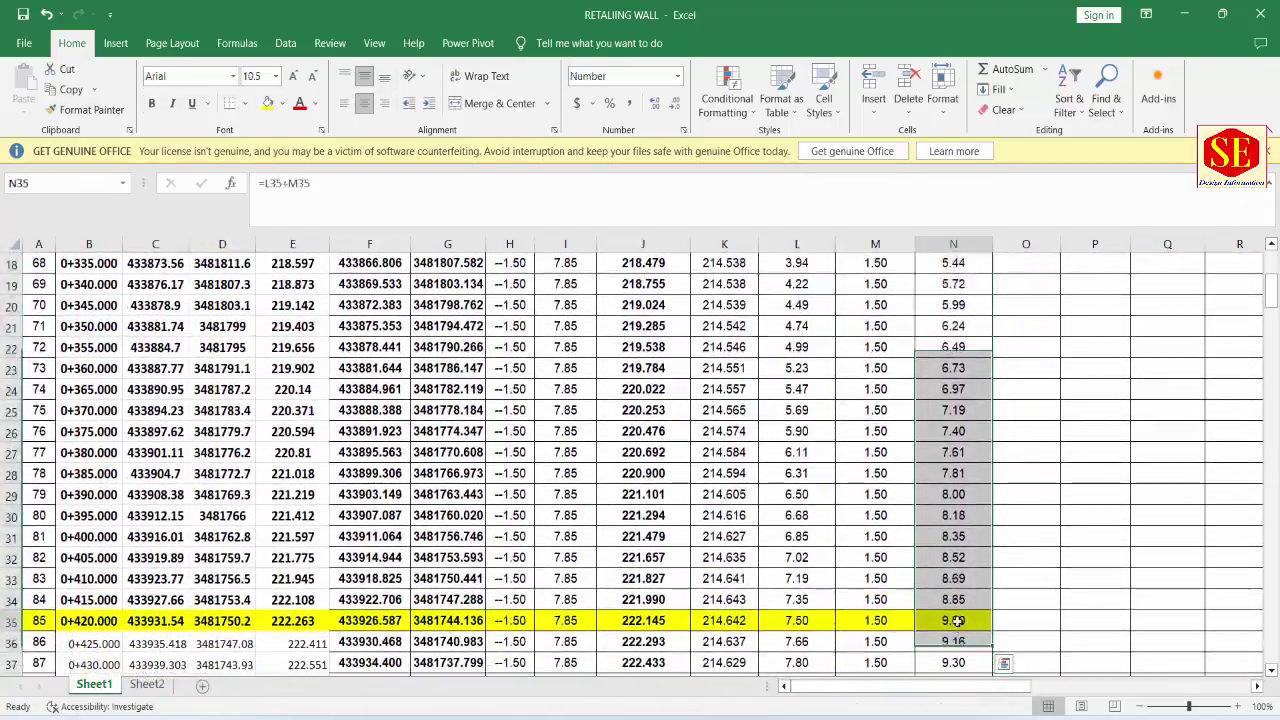
pyautogui.scroll(-2, 957, 600)
pyautogui.scroll(-3, 603, 525)
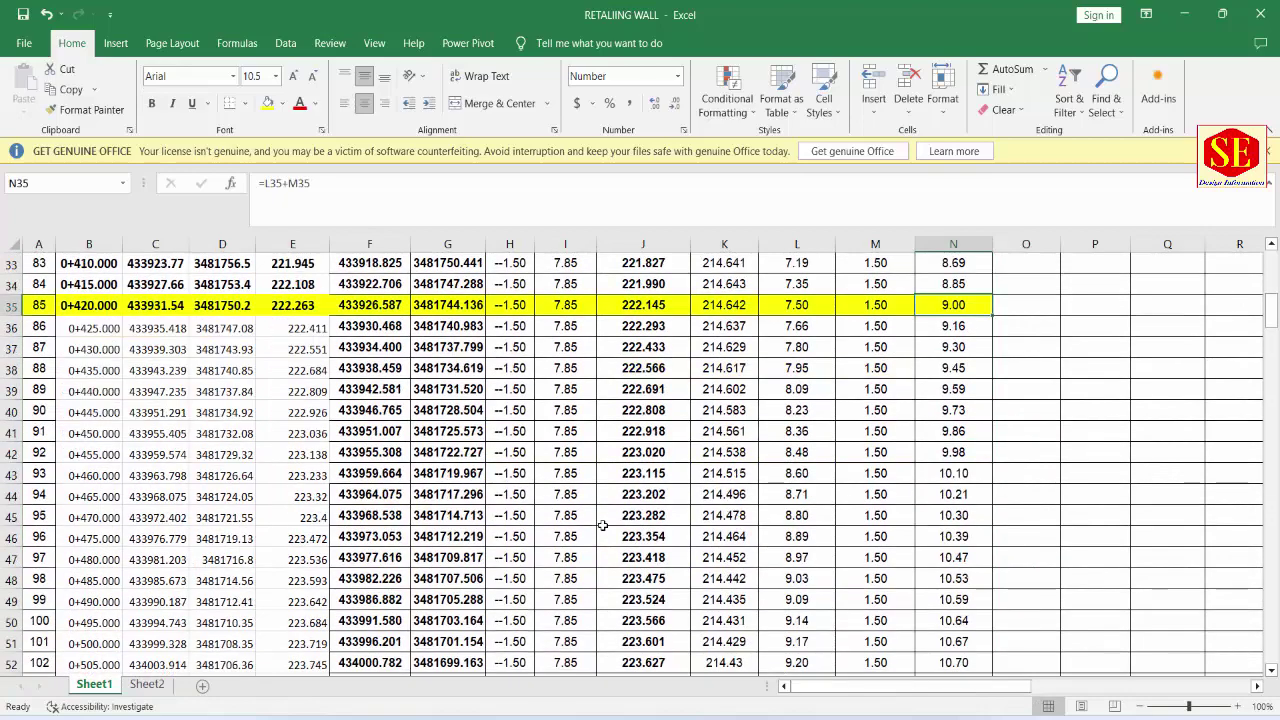
pyautogui.scroll(-5, 603, 525)
pyautogui.scroll(-5, 603, 525)
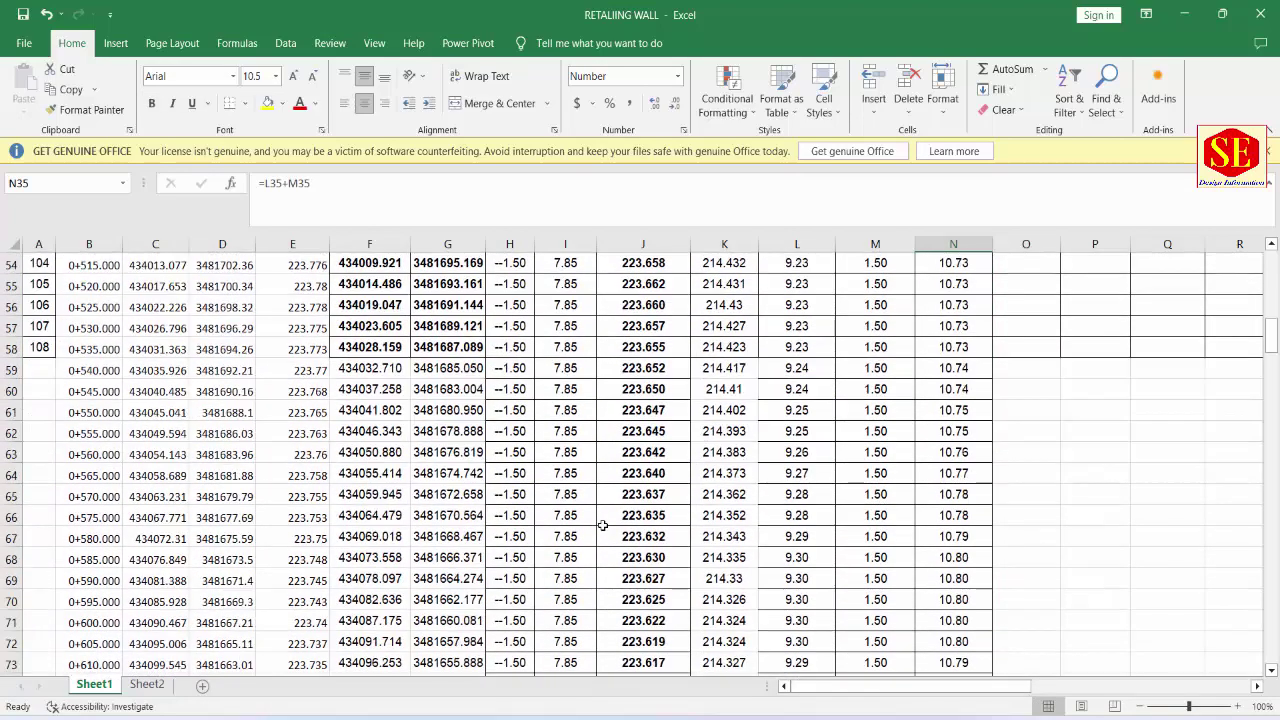
pyautogui.scroll(-3, 603, 525)
pyautogui.scroll(-4, 603, 525)
pyautogui.scroll(-3, 603, 525)
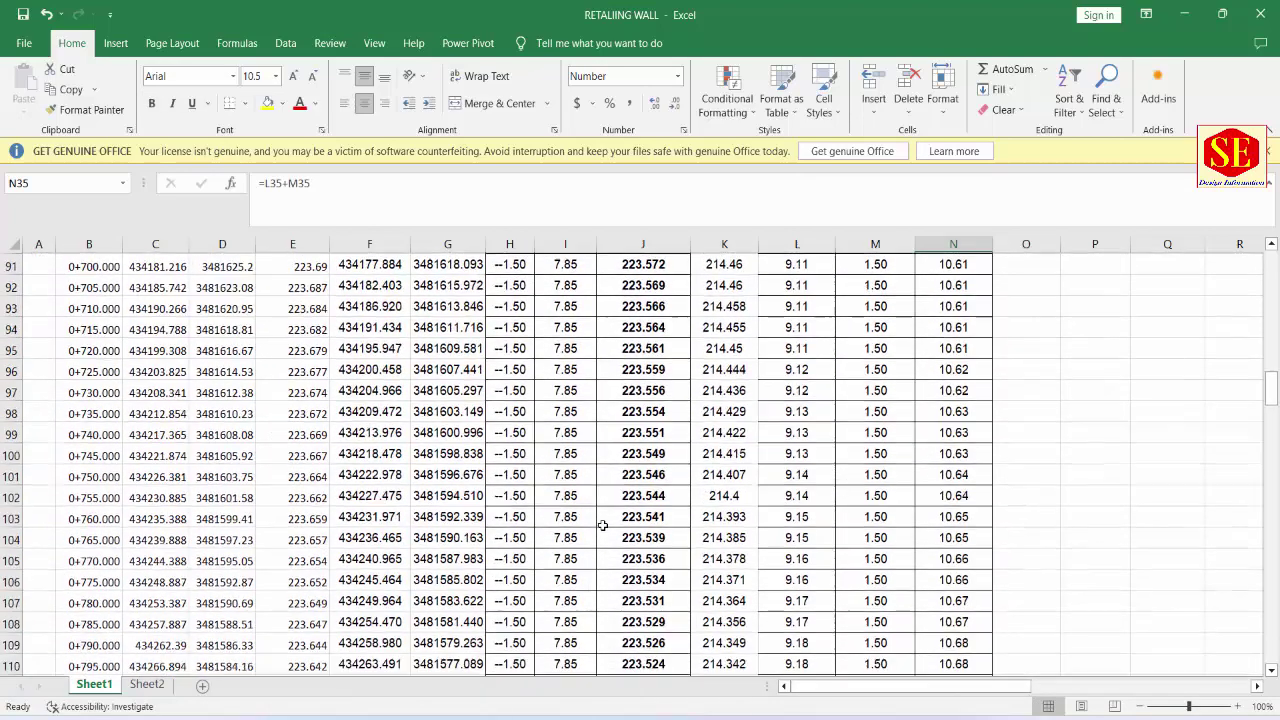
pyautogui.scroll(-4, 603, 525)
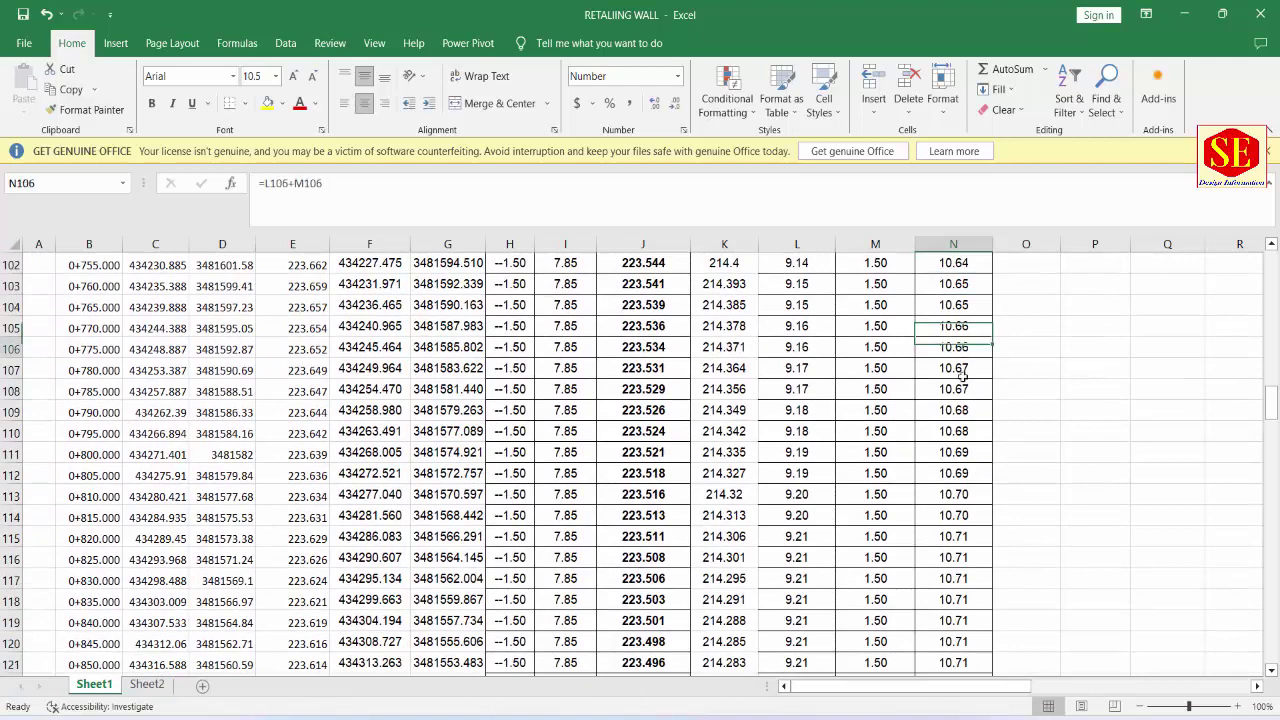
pyautogui.moveTo(953, 347); pyautogui.dragTo(976, 537)
pyautogui.scroll(-3, 976, 537)
pyautogui.scroll(-3, 976, 537)
pyautogui.scroll(-2, 976, 537)
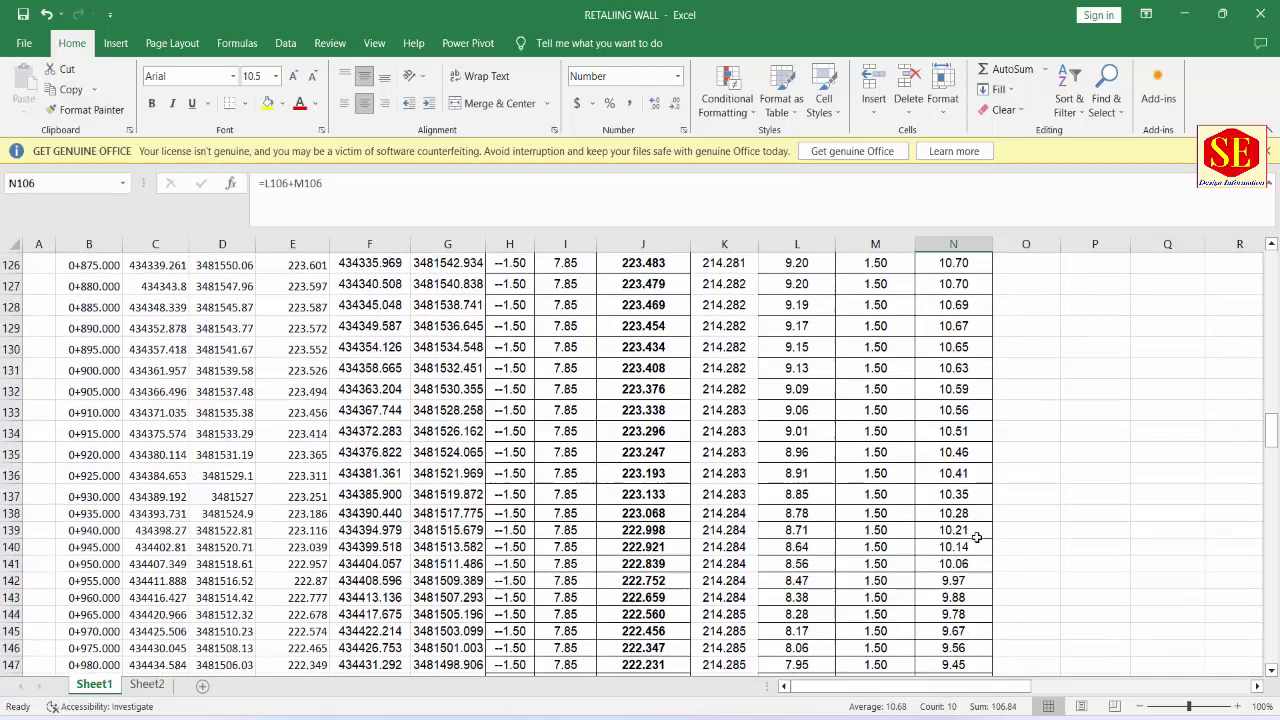
pyautogui.click(960, 600)
pyautogui.scroll(-1, 962, 599)
pyautogui.scroll(-1, 965, 598)
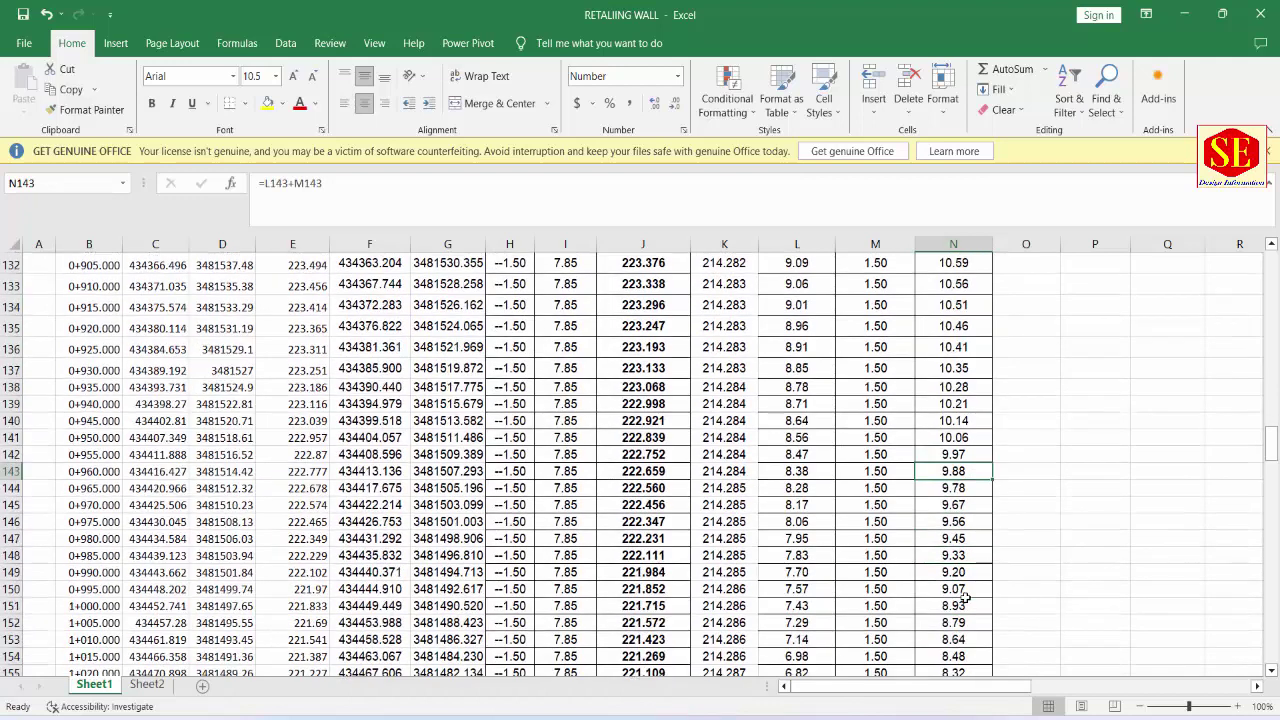
pyautogui.click(961, 589)
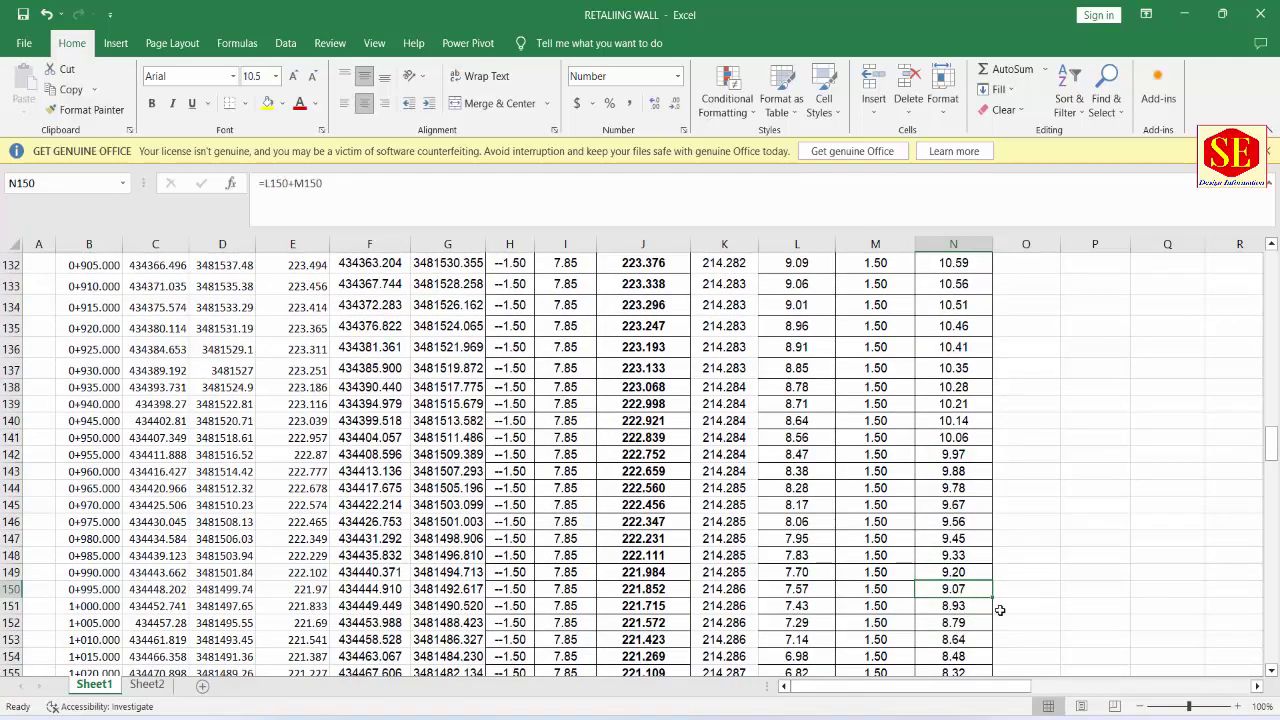
pyautogui.click(942, 607)
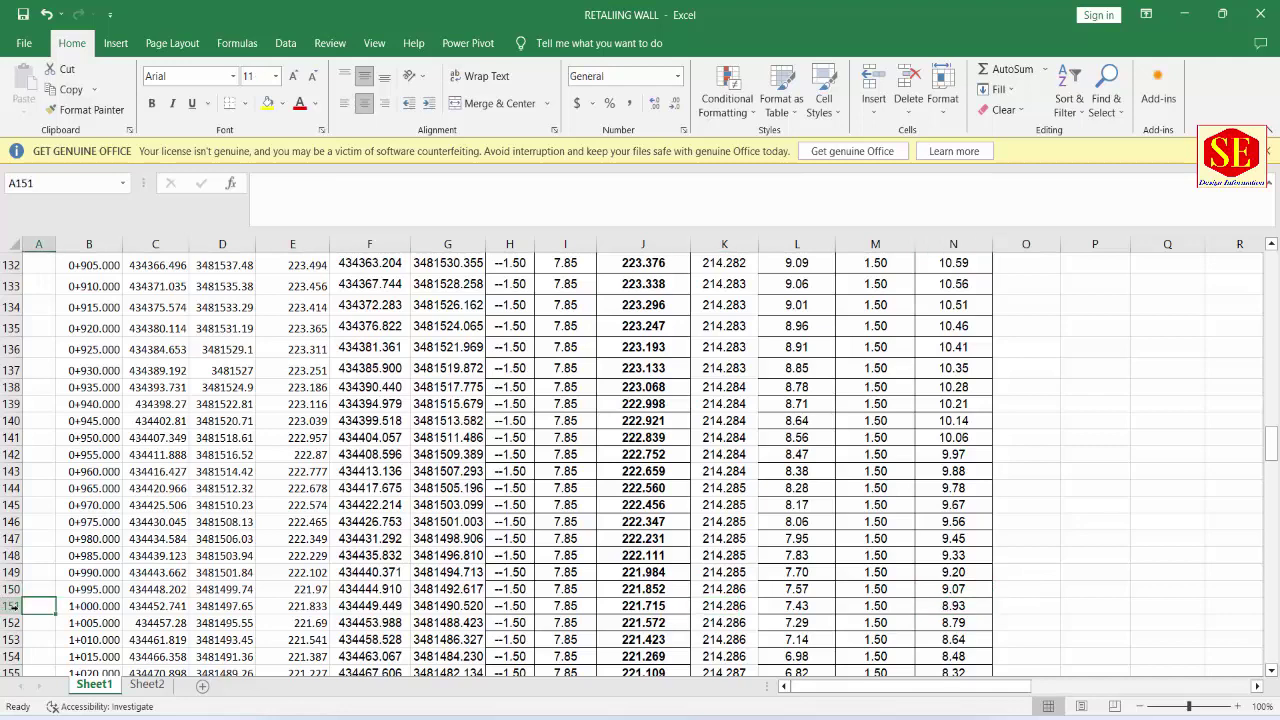
pyautogui.click(12, 606)
pyautogui.moveTo(40, 606); pyautogui.dragTo(946, 610)
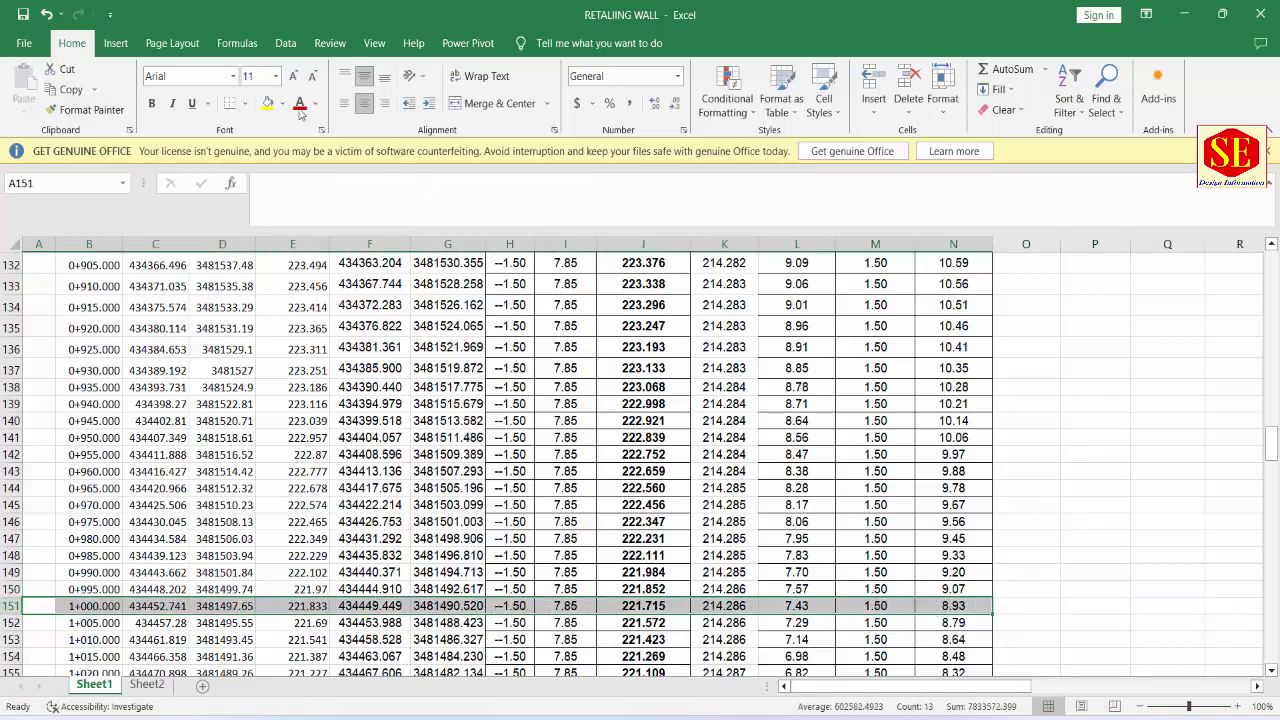
pyautogui.click(267, 103)
# Step: Highlight row 182 (station 1+155.000, total 3.00) across columns A to N in yellow
pyautogui.scroll(-15, 930, 522)
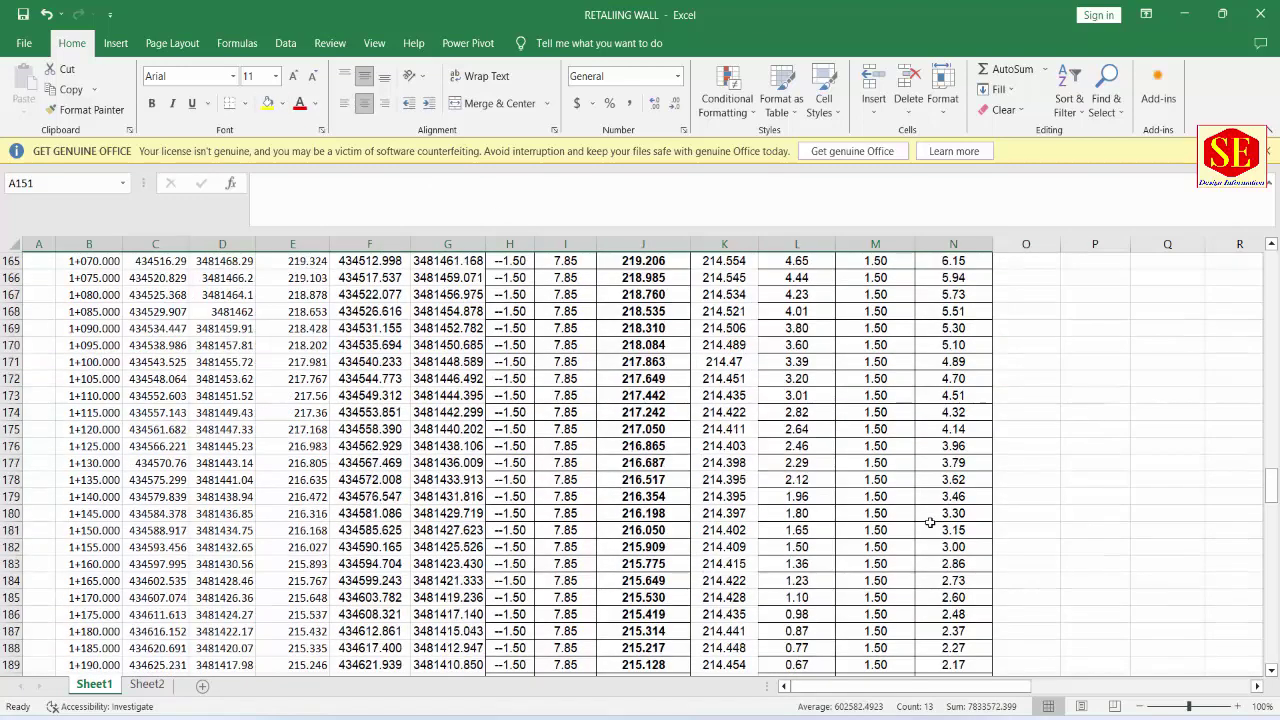
pyautogui.scroll(4, 960, 477)
pyautogui.click(958, 548)
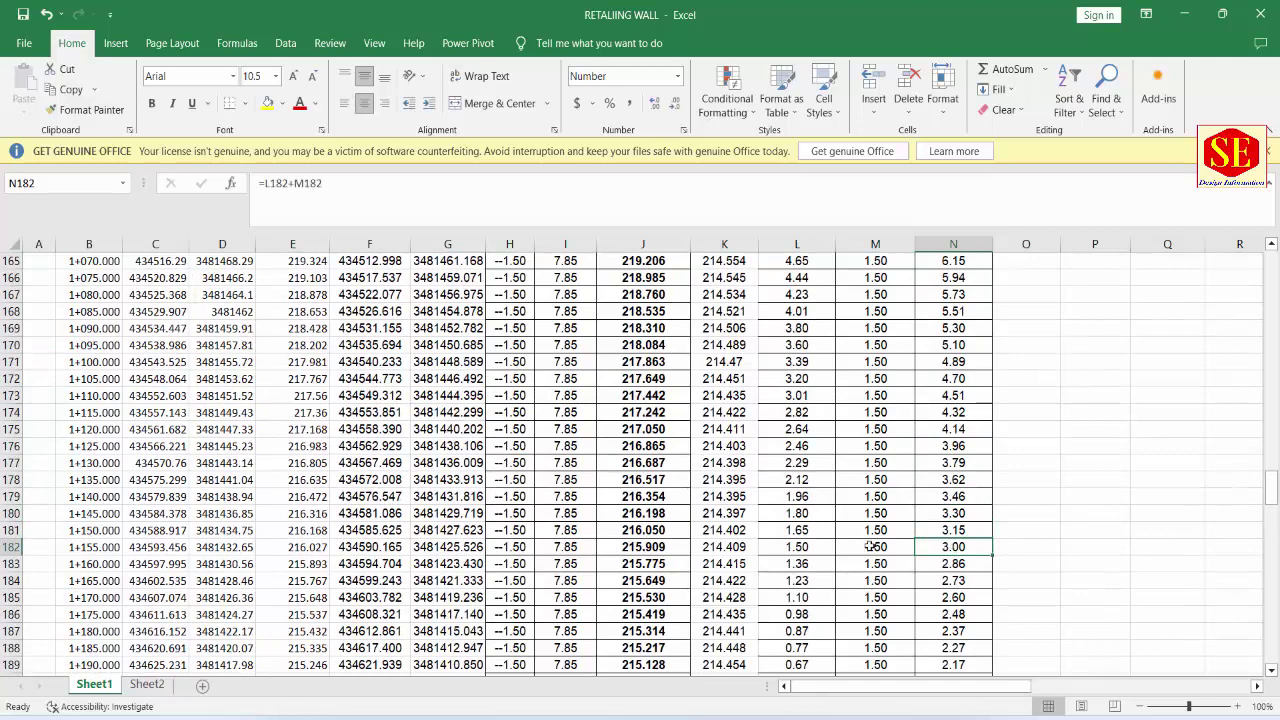
pyautogui.moveTo(39, 548); pyautogui.dragTo(955, 546)
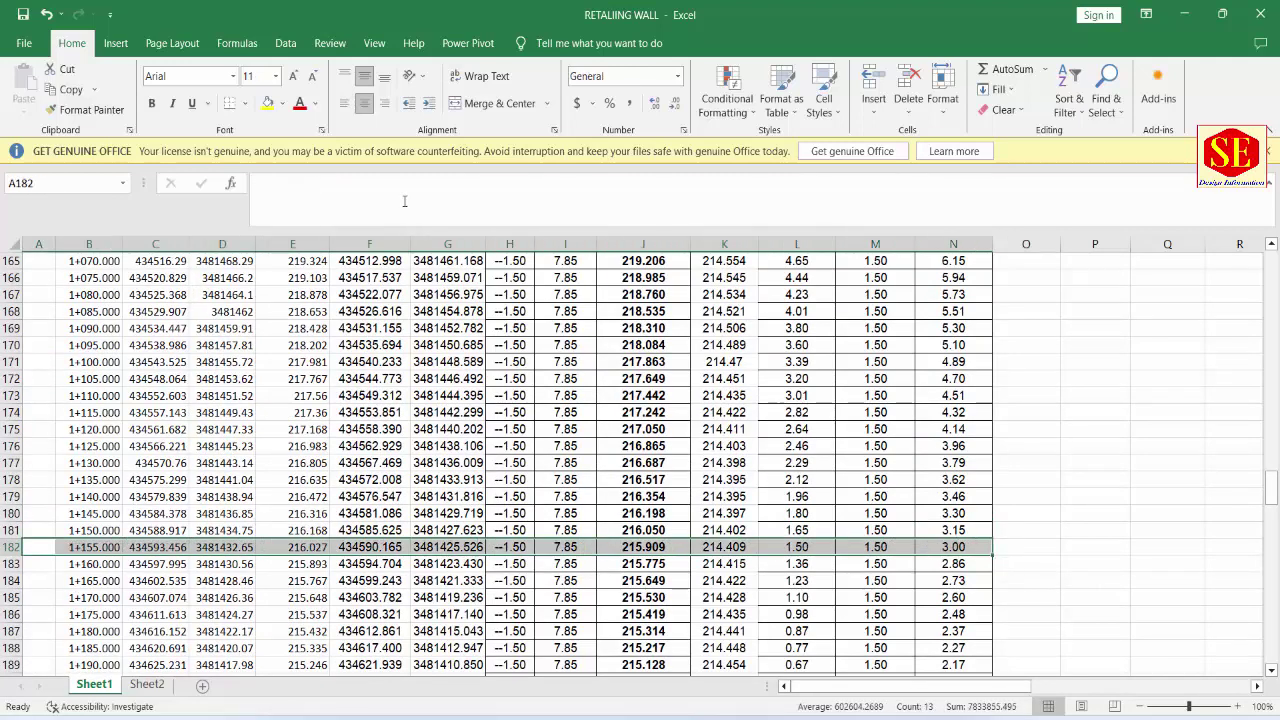
pyautogui.click(267, 103)
# Step: Review the station values of the highlighted rows 7, 35, 151 and 182
pyautogui.scroll(8, 773, 496)
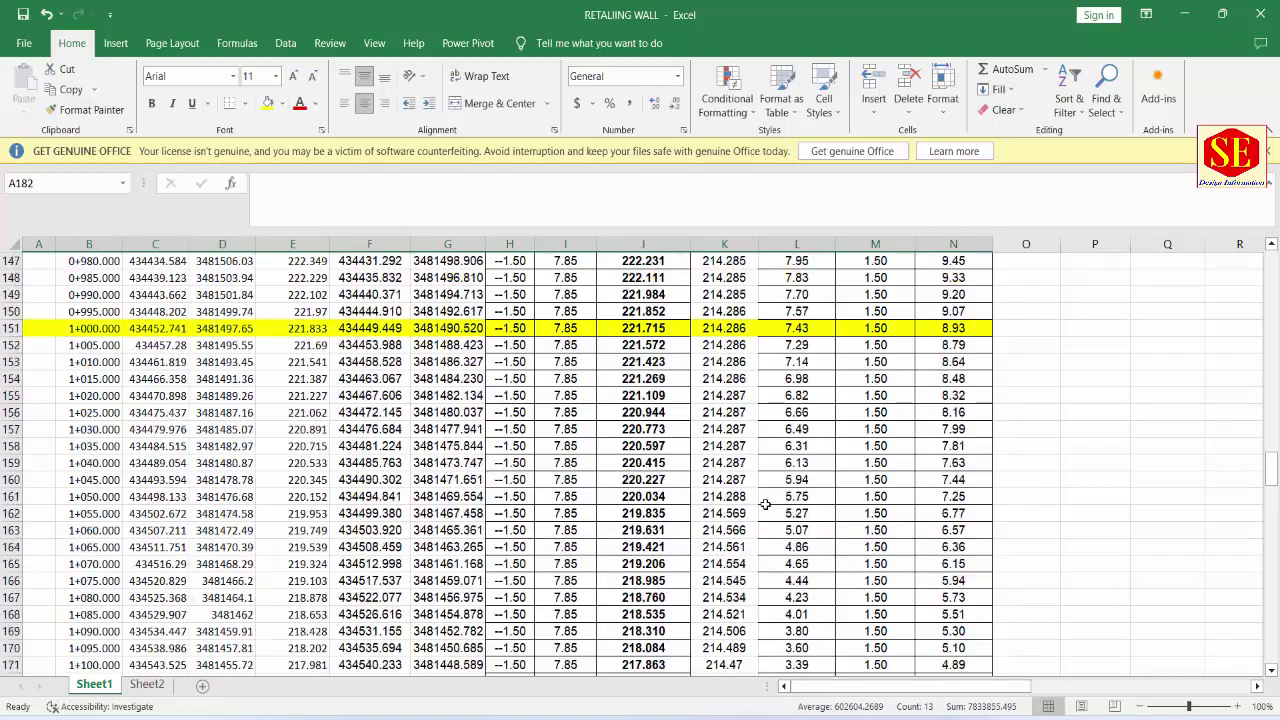
pyautogui.scroll(5, 770, 500)
pyautogui.scroll(10, 768, 502)
pyautogui.scroll(5, 765, 504)
pyautogui.scroll(14, 765, 504)
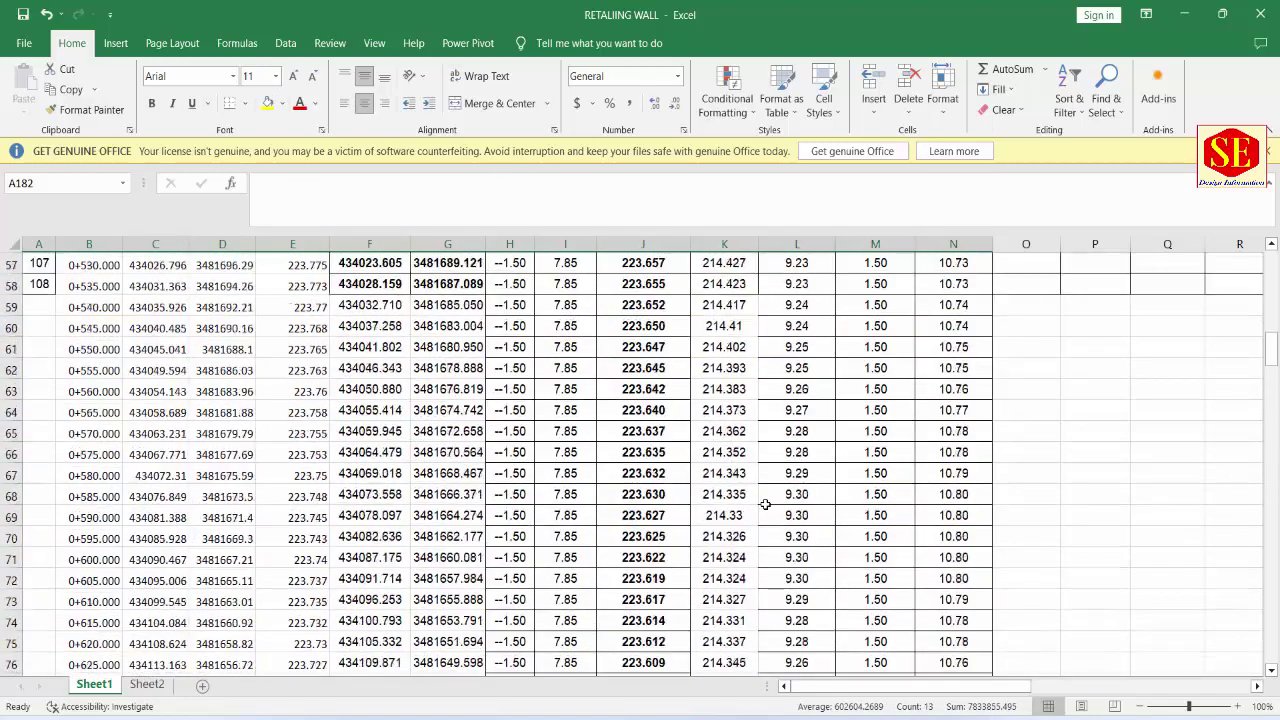
pyautogui.scroll(6, 765, 504)
pyautogui.scroll(4, 765, 504)
pyautogui.scroll(2, 765, 504)
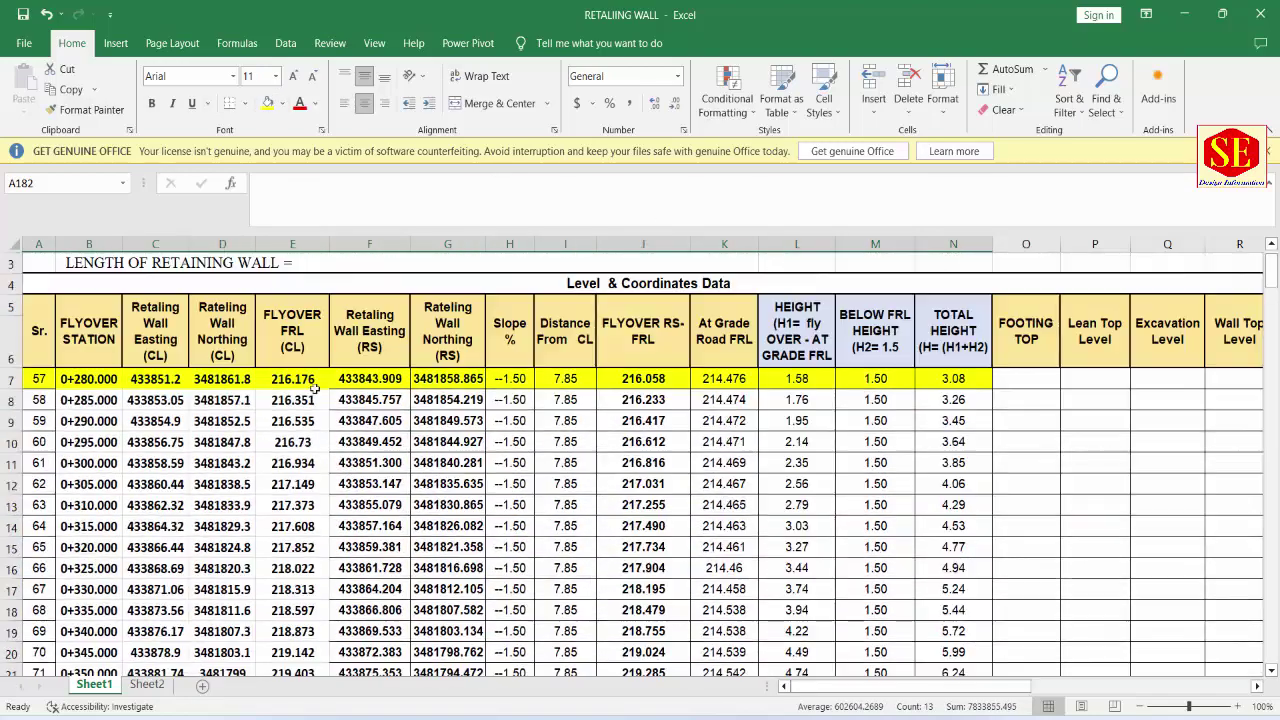
pyautogui.click(64, 379)
pyautogui.scroll(-5, 253, 413)
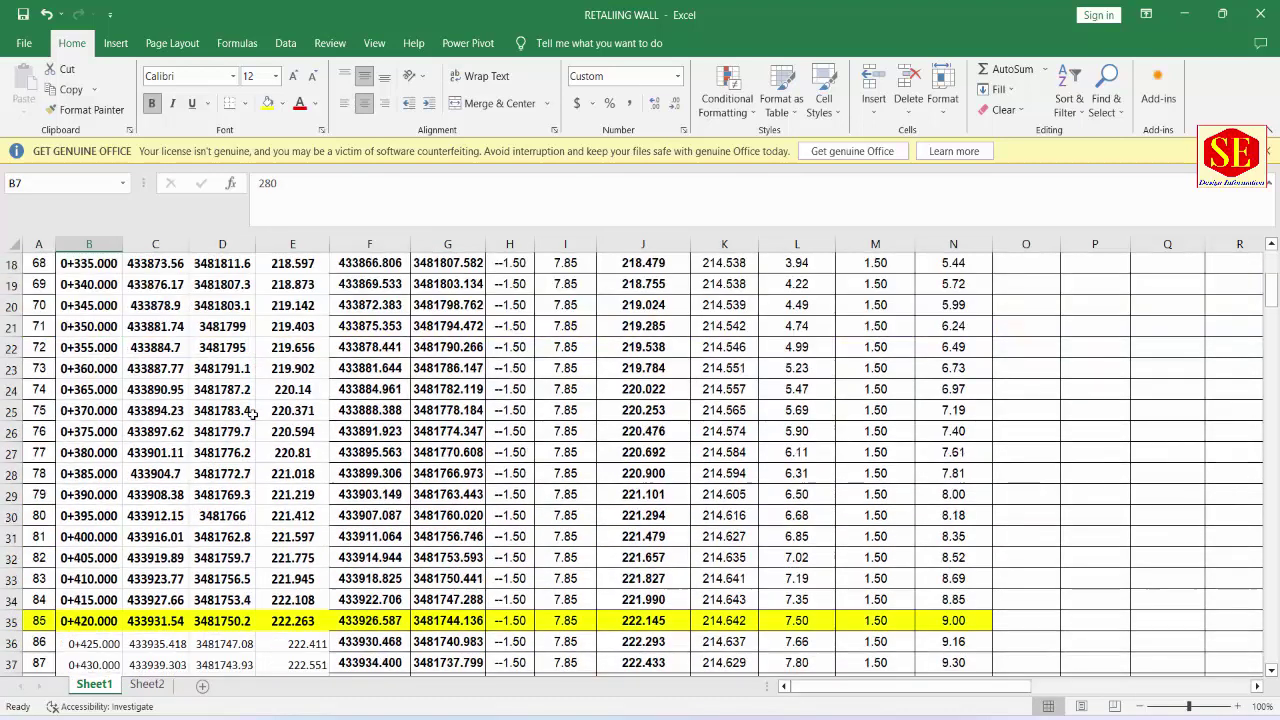
pyautogui.click(86, 621)
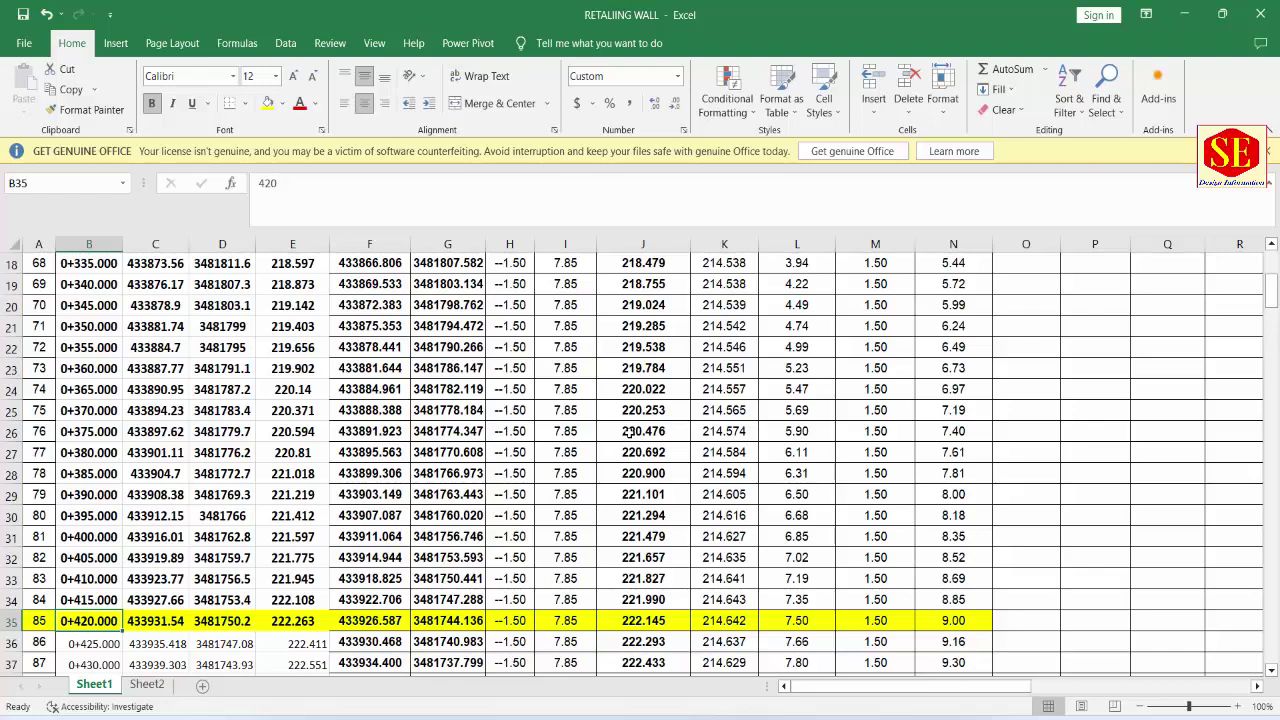
pyautogui.scroll(-10, 684, 410)
pyautogui.scroll(-7, 694, 452)
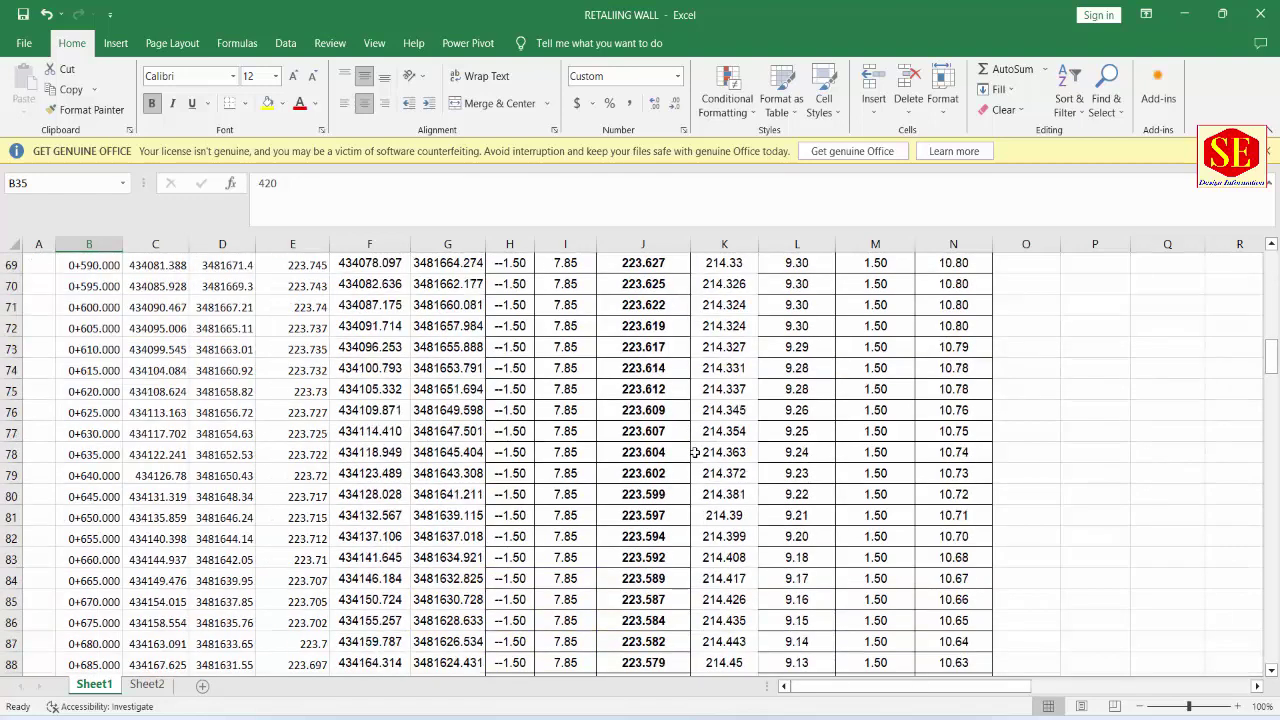
pyautogui.scroll(-10, 834, 434)
pyautogui.scroll(-9, 834, 434)
pyautogui.scroll(-6, 600, 480)
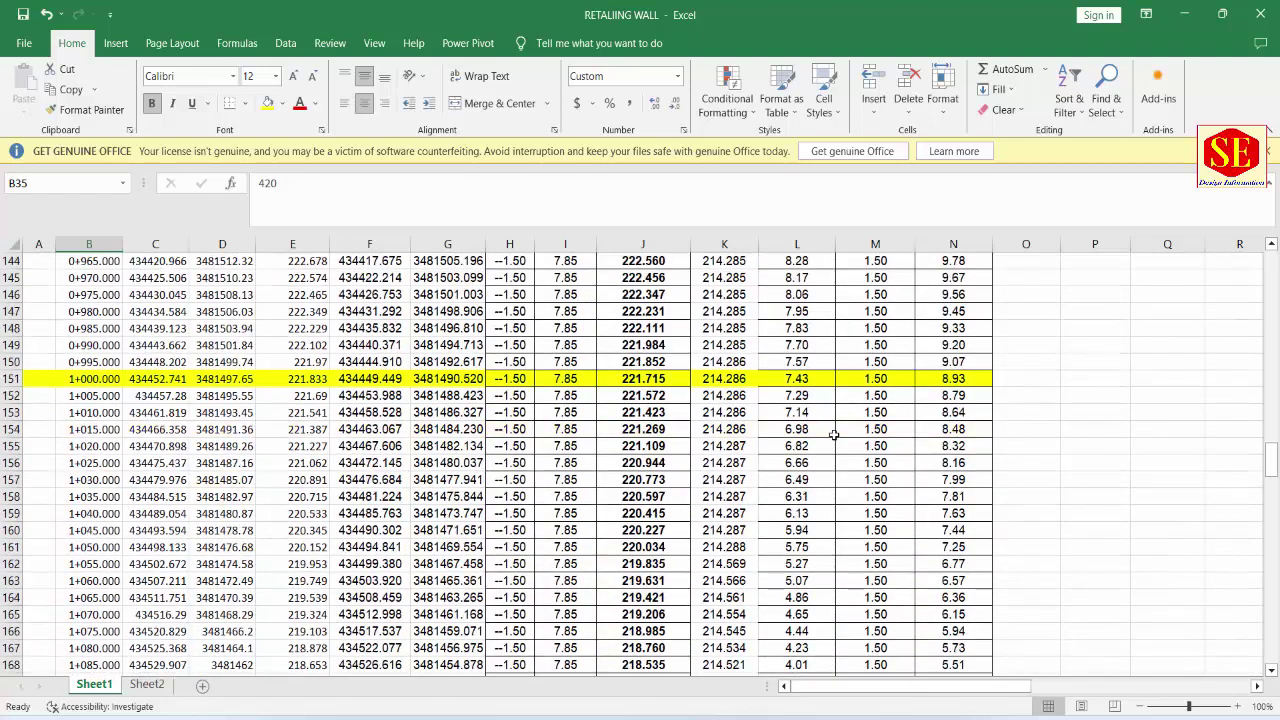
pyautogui.click(88, 380)
pyautogui.scroll(-3, 88, 380)
pyautogui.scroll(-2, 100, 460)
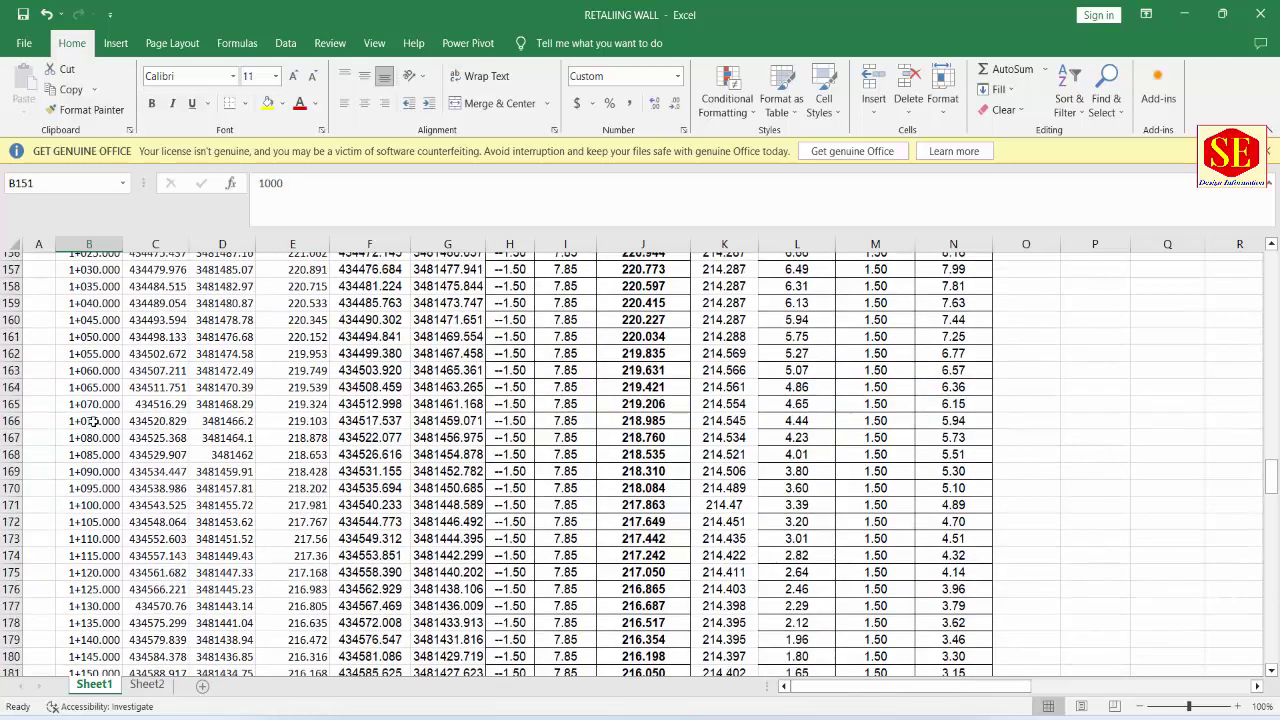
pyautogui.scroll(-2, 112, 537)
pyautogui.click(85, 548)
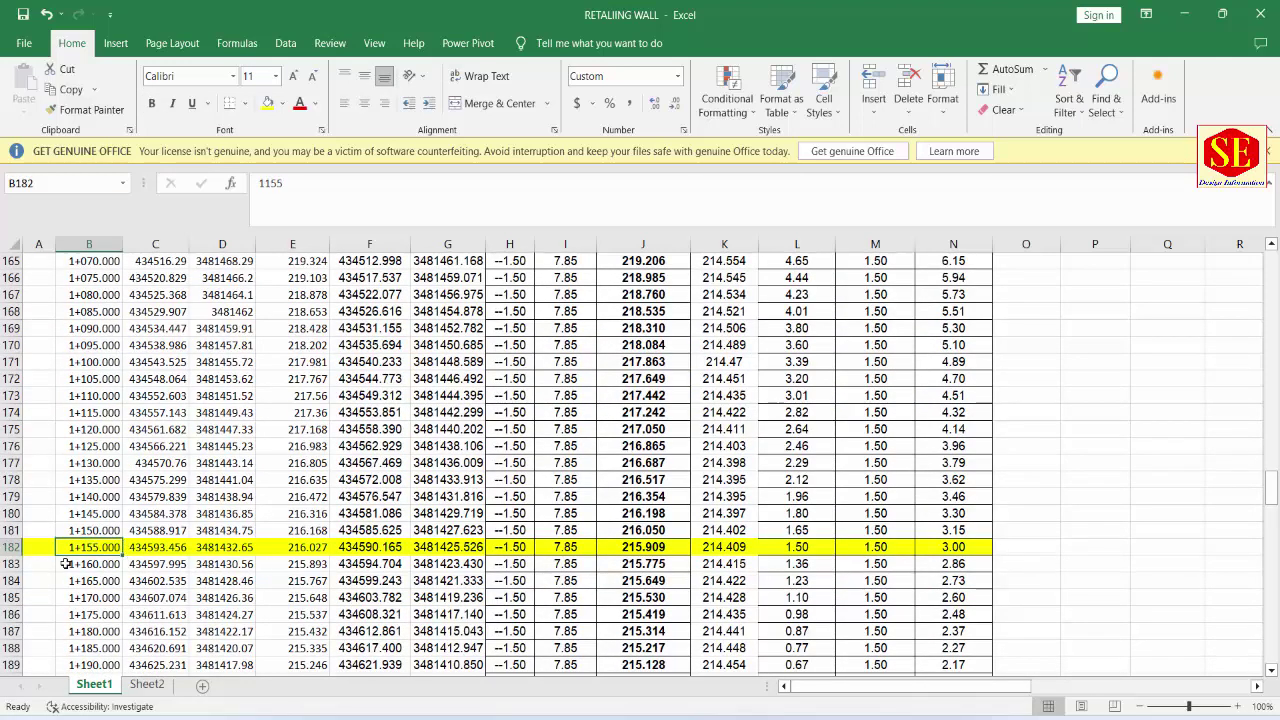
# Step: Confirm the 1+155.000 station in B182 and recheck the totals in rows 182, 151 and 150
pyautogui.scroll(-5, 97, 560)
pyautogui.scroll(-5, 97, 560)
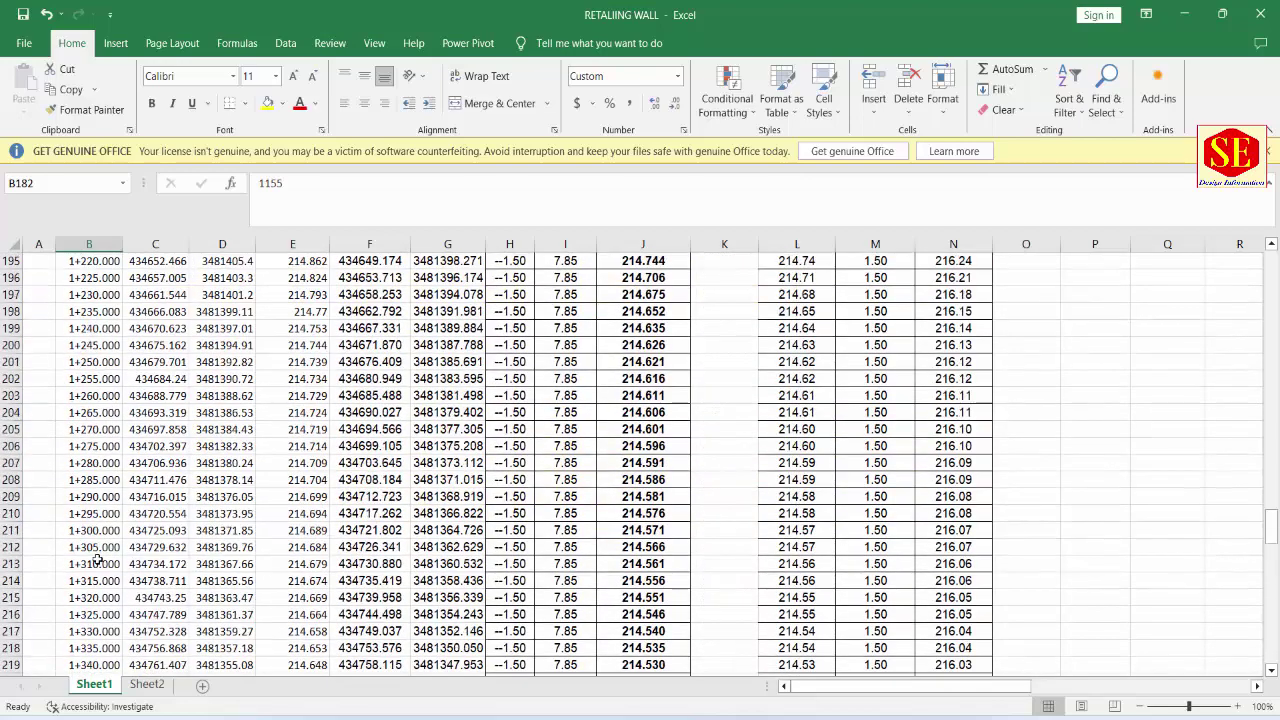
pyautogui.scroll(-4, 97, 560)
pyautogui.scroll(-5, 97, 560)
pyautogui.scroll(-5, 97, 561)
pyautogui.scroll(15, 97, 558)
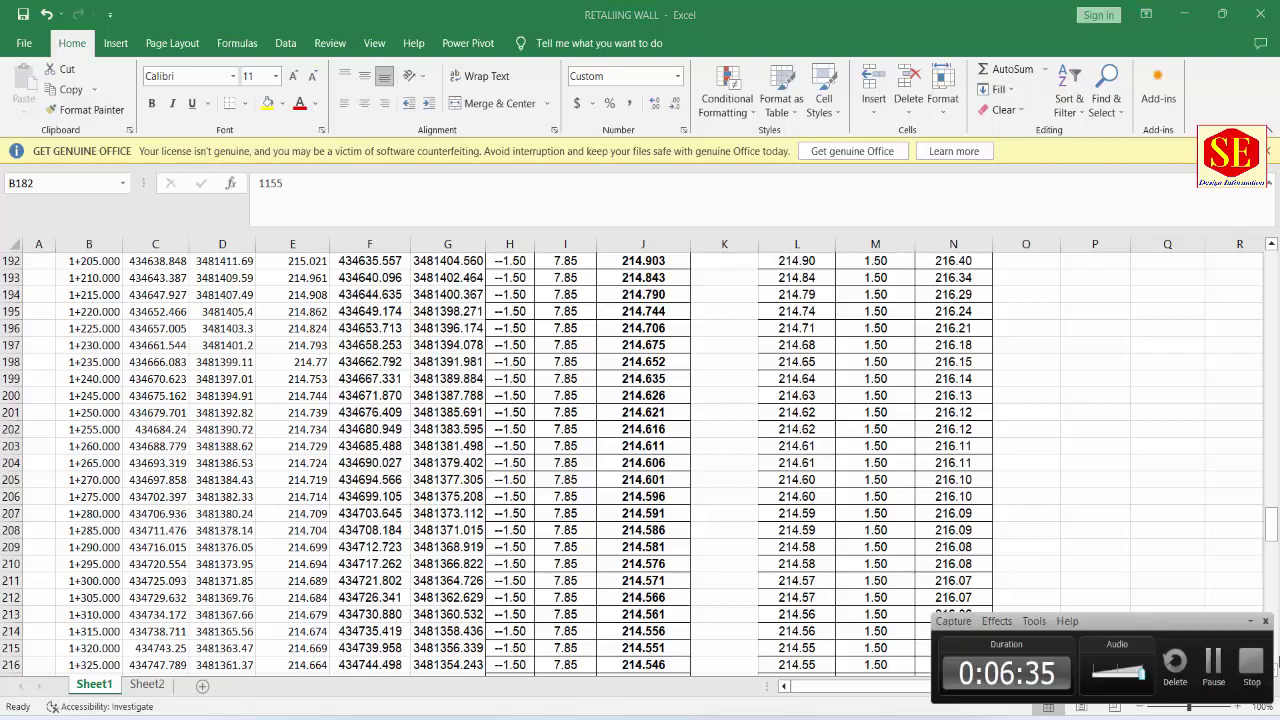
pyautogui.scroll(20, 97, 560)
pyautogui.scroll(-2, 100, 563)
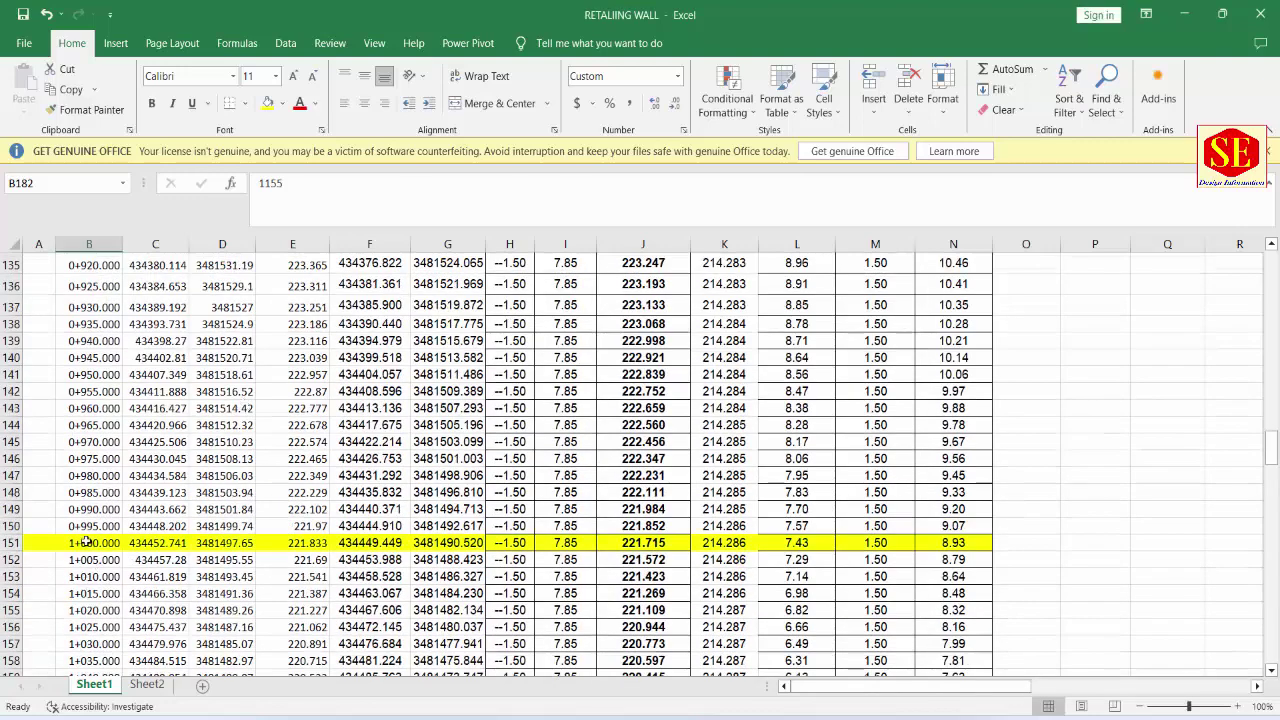
pyautogui.press('F2')
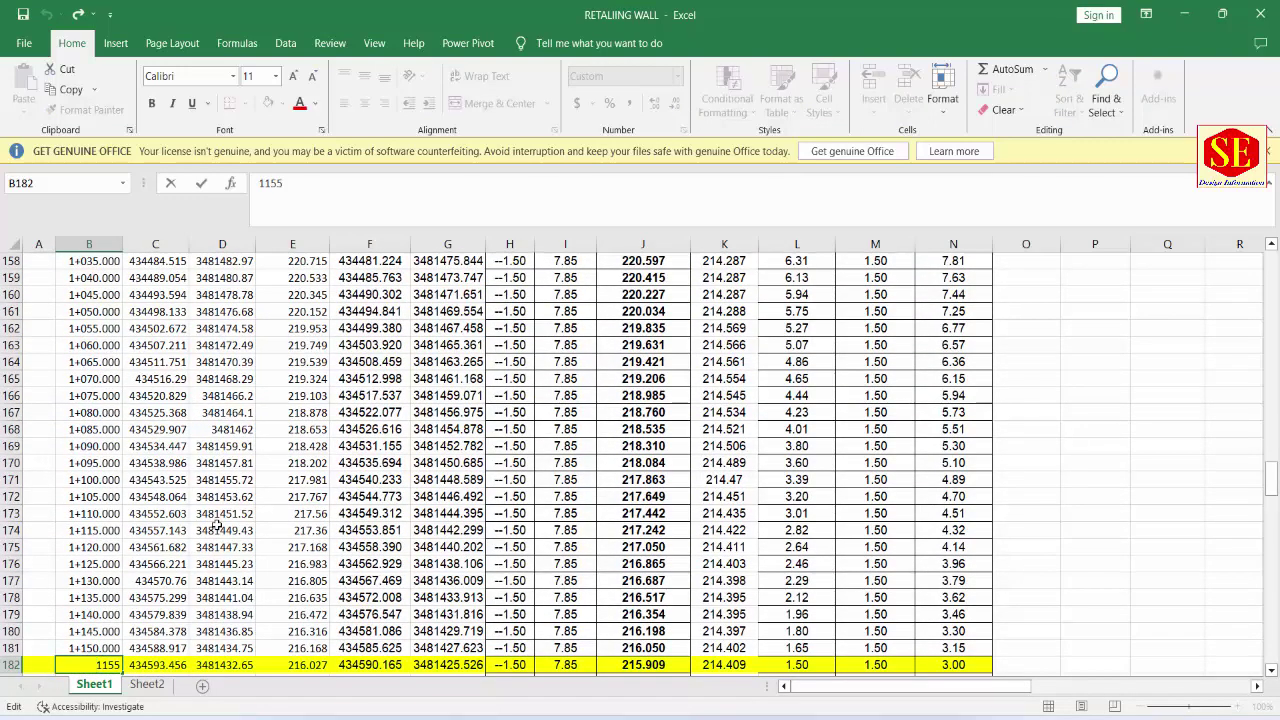
pyautogui.press('Escape')
pyautogui.scroll(-3, 216, 526)
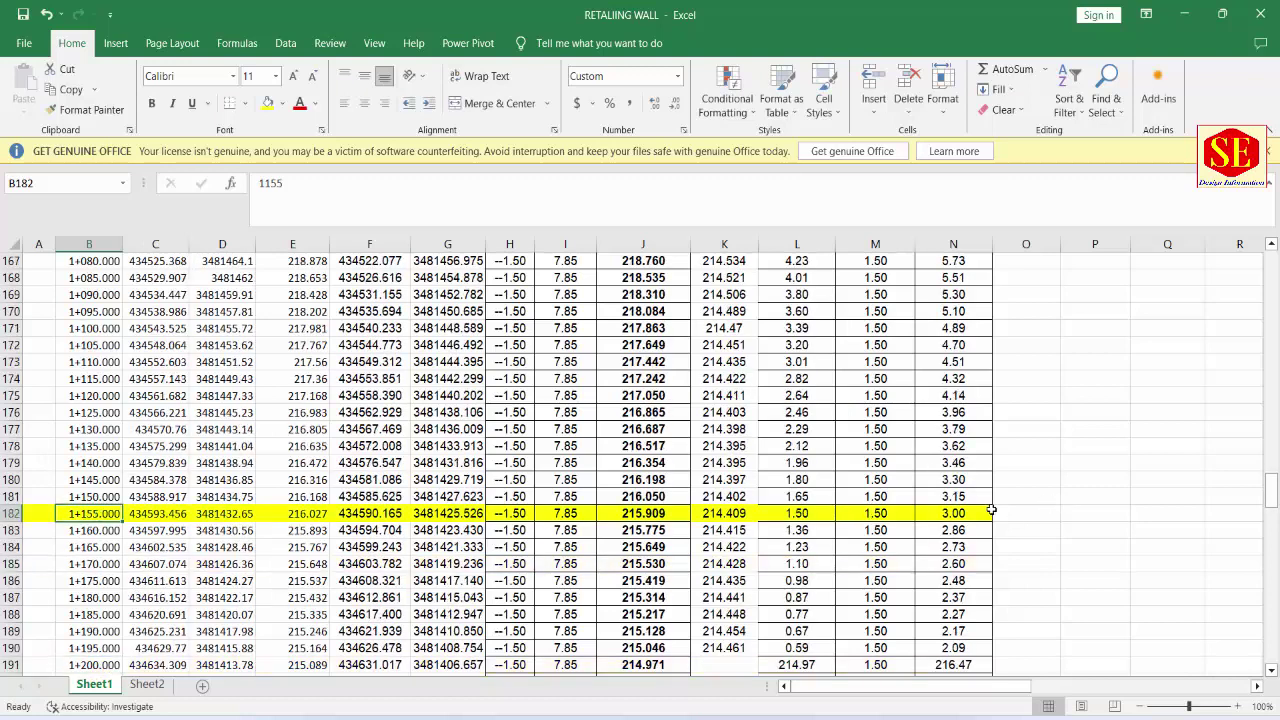
pyautogui.click(982, 511)
pyautogui.scroll(7, 1003, 514)
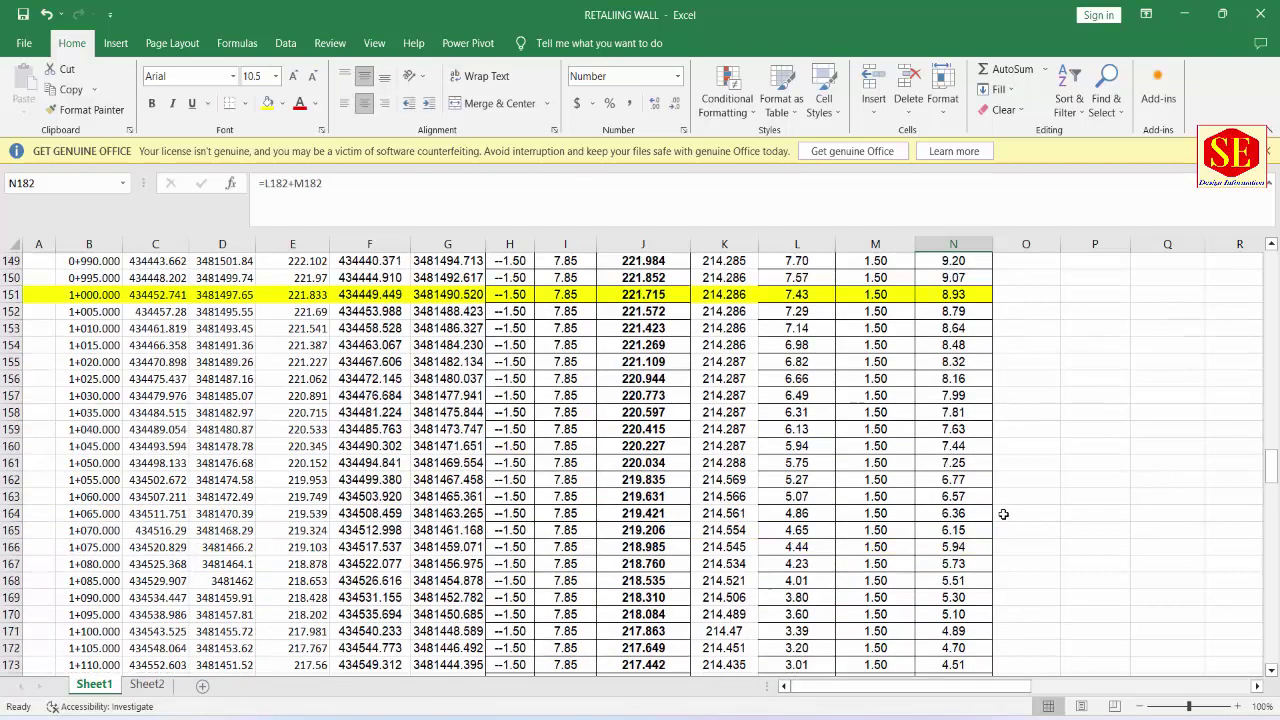
pyautogui.click(969, 344)
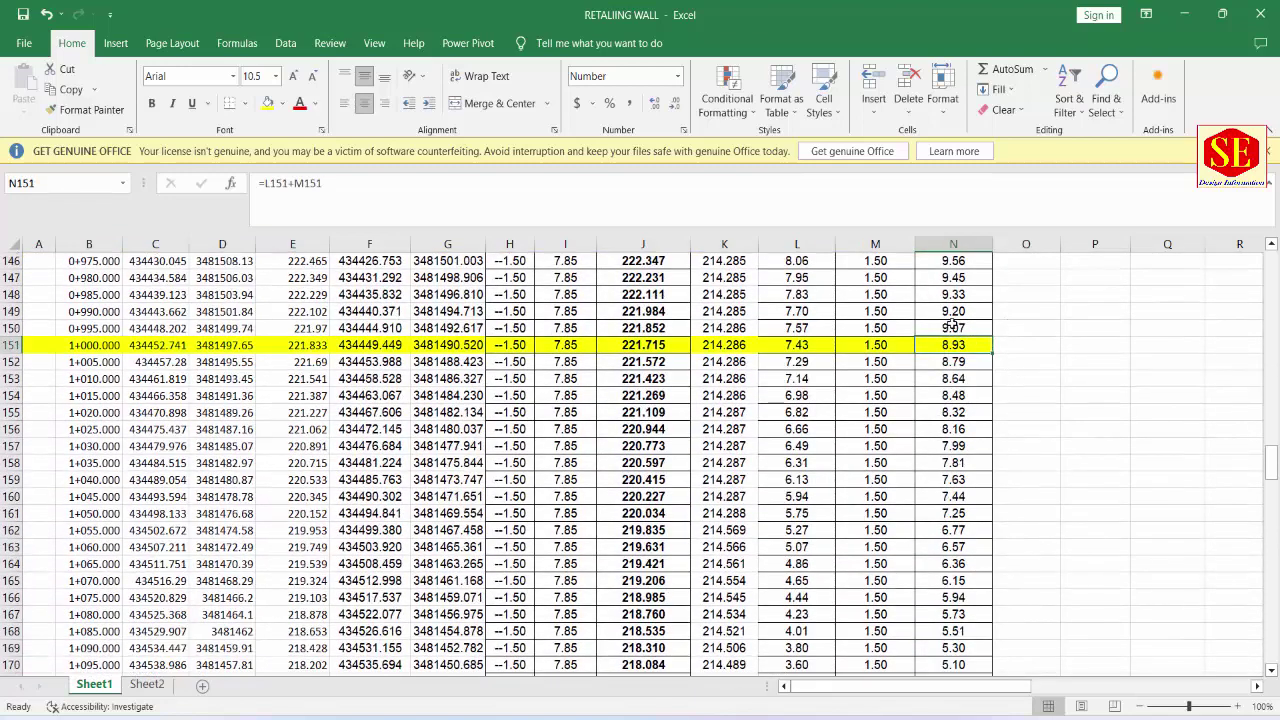
pyautogui.click(954, 326)
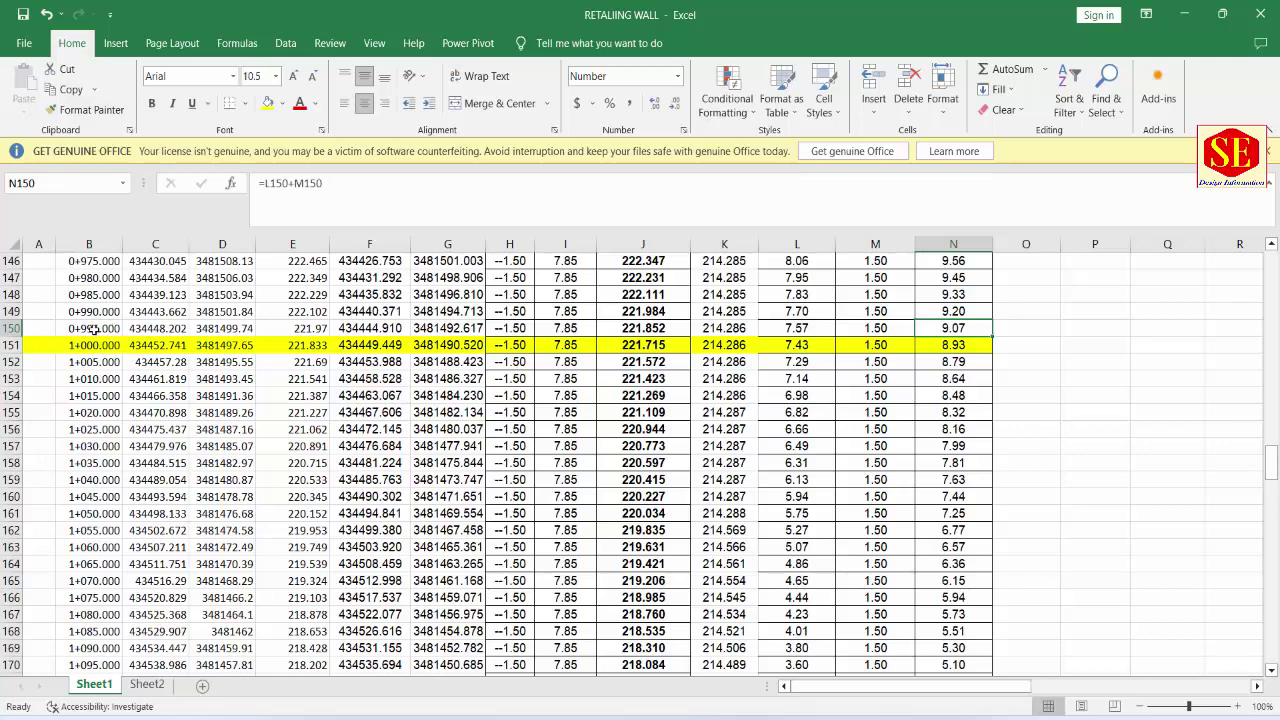
pyautogui.click(97, 345)
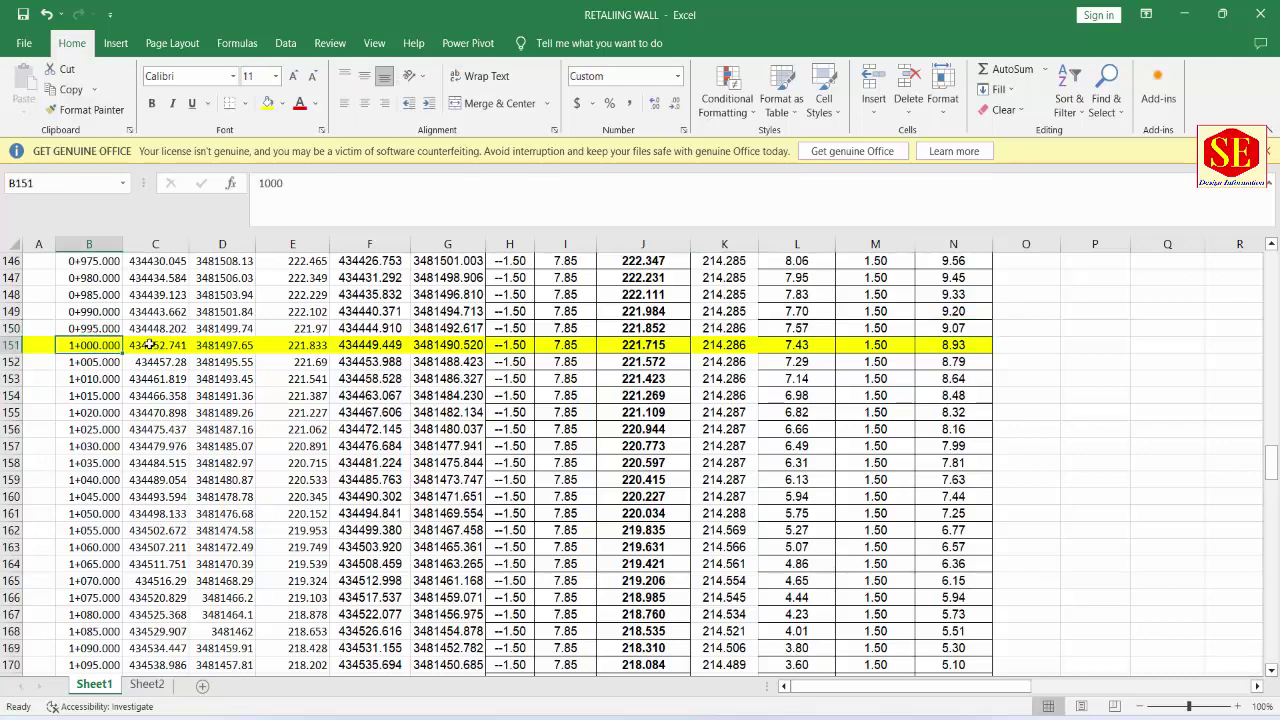
pyautogui.scroll(2, 117, 549)
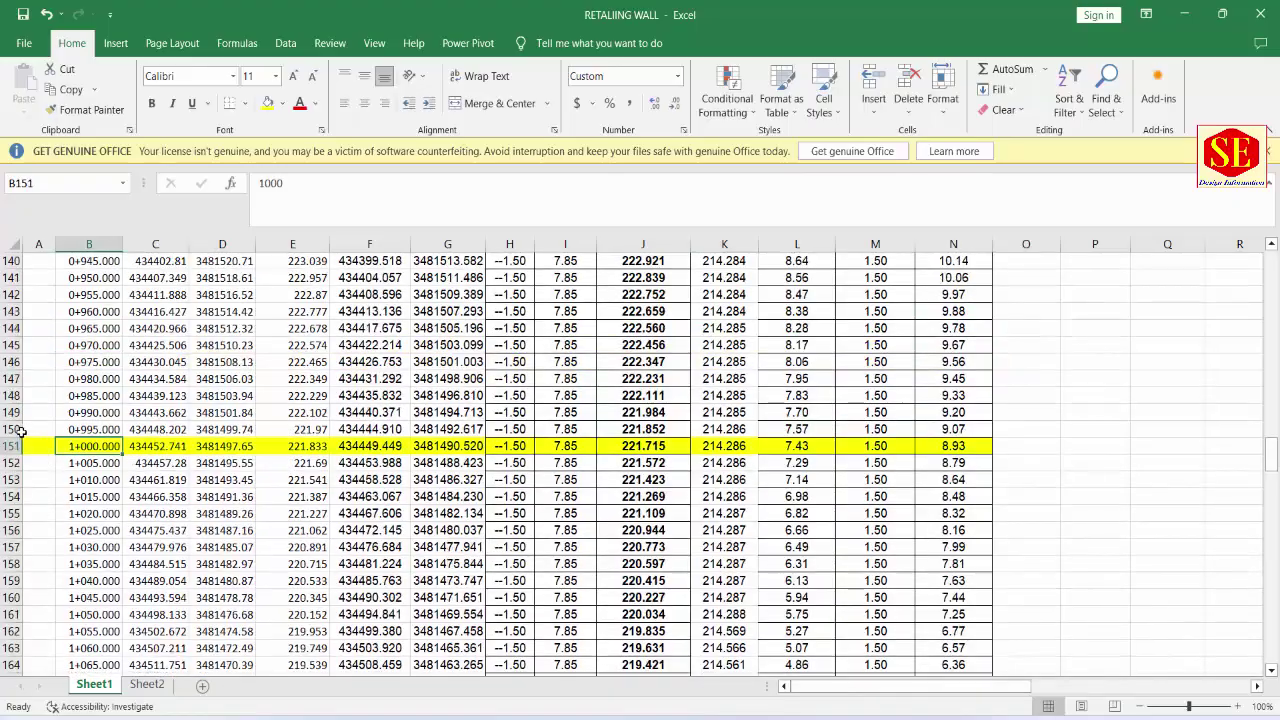
# Step: Delete rows 36–150, the stations between 0+420.000 and 1+000.000
pyautogui.moveTo(8, 427)
pyautogui.mouseDown()
pyautogui.moveTo(12, 173)
pyautogui.moveTo(5, 538)
pyautogui.mouseUp()
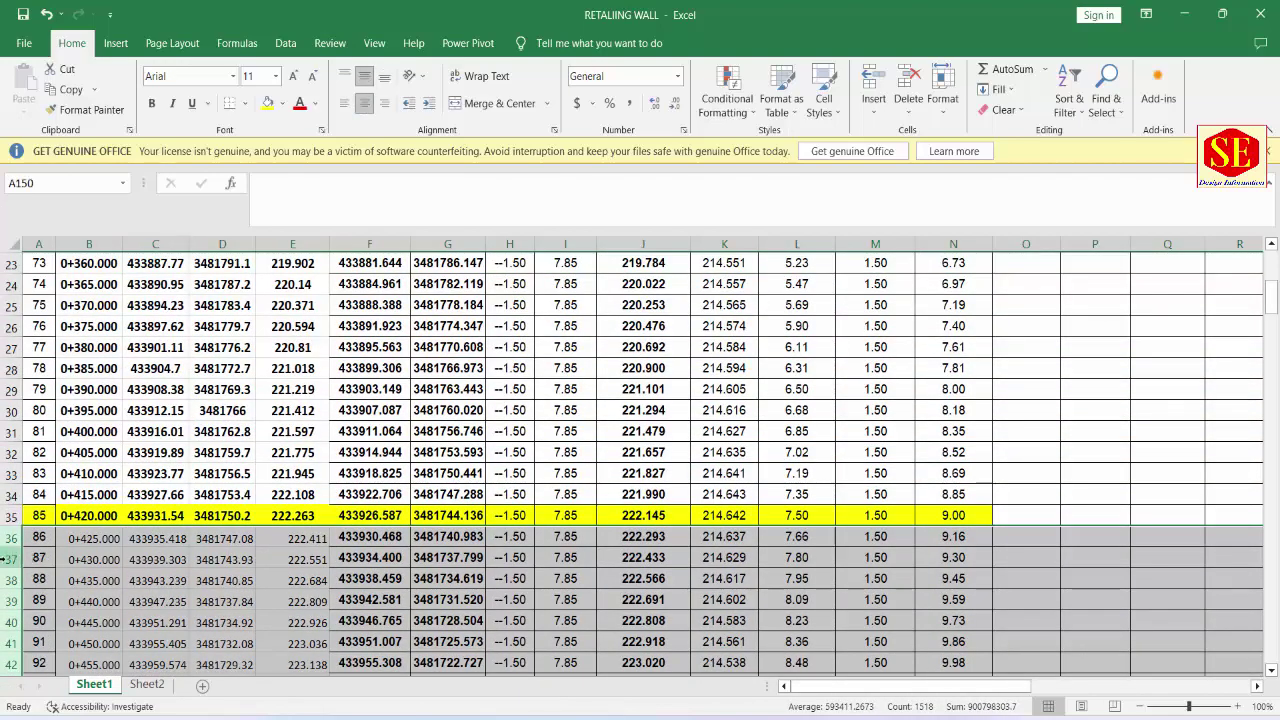
pyautogui.rightClick(5, 558)
pyautogui.click(150, 452)
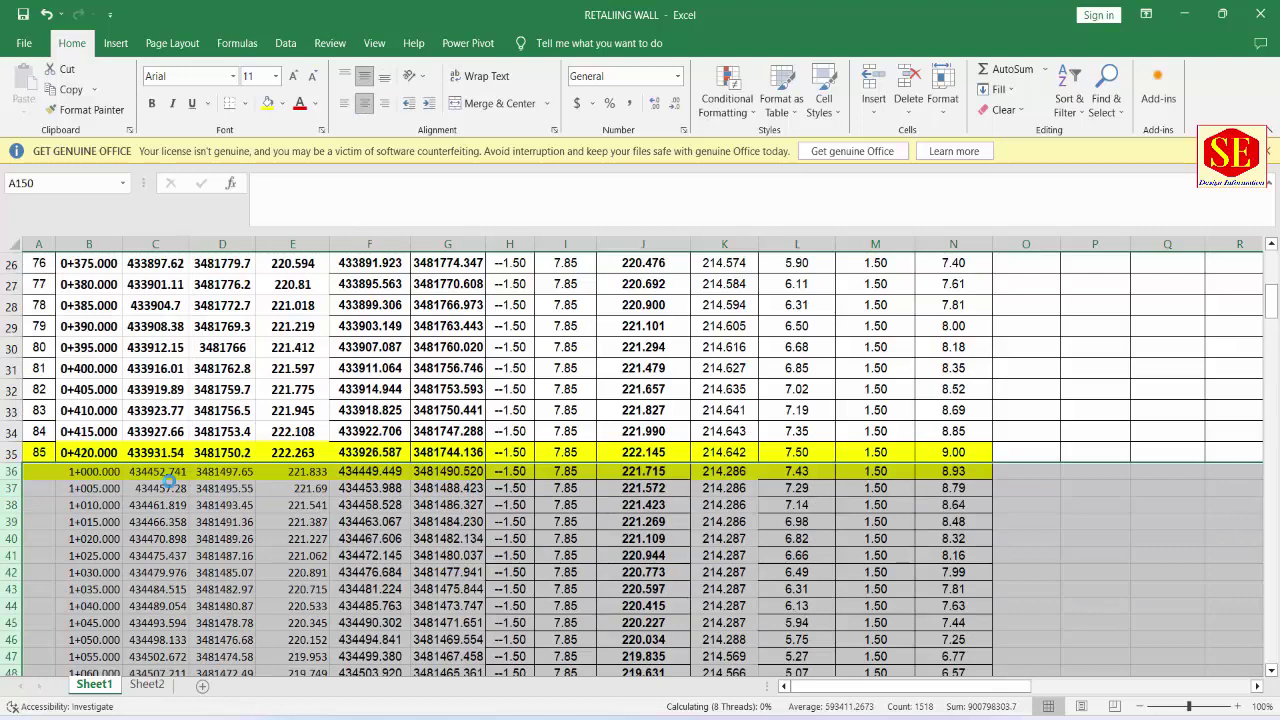
# Step: Insert two blank separator rows at row 36, above 1+000.000
pyautogui.click(8, 470)
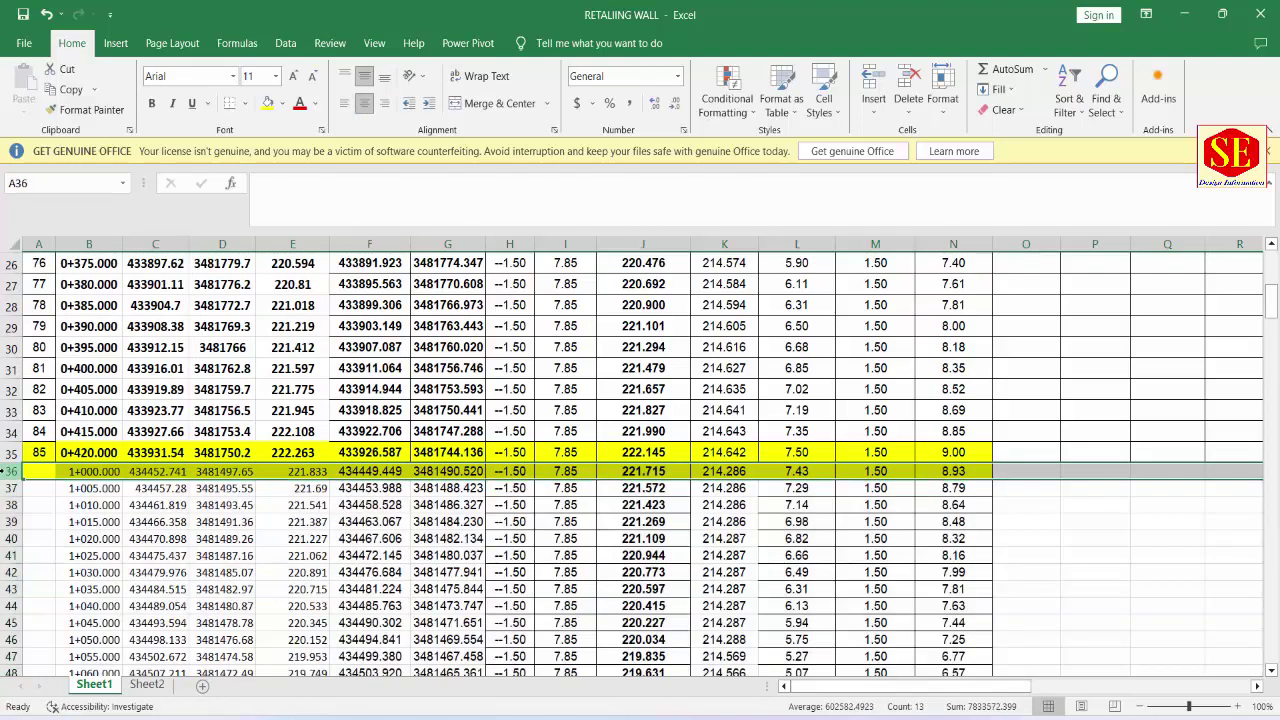
pyautogui.rightClick(8, 470)
pyautogui.click(44, 331)
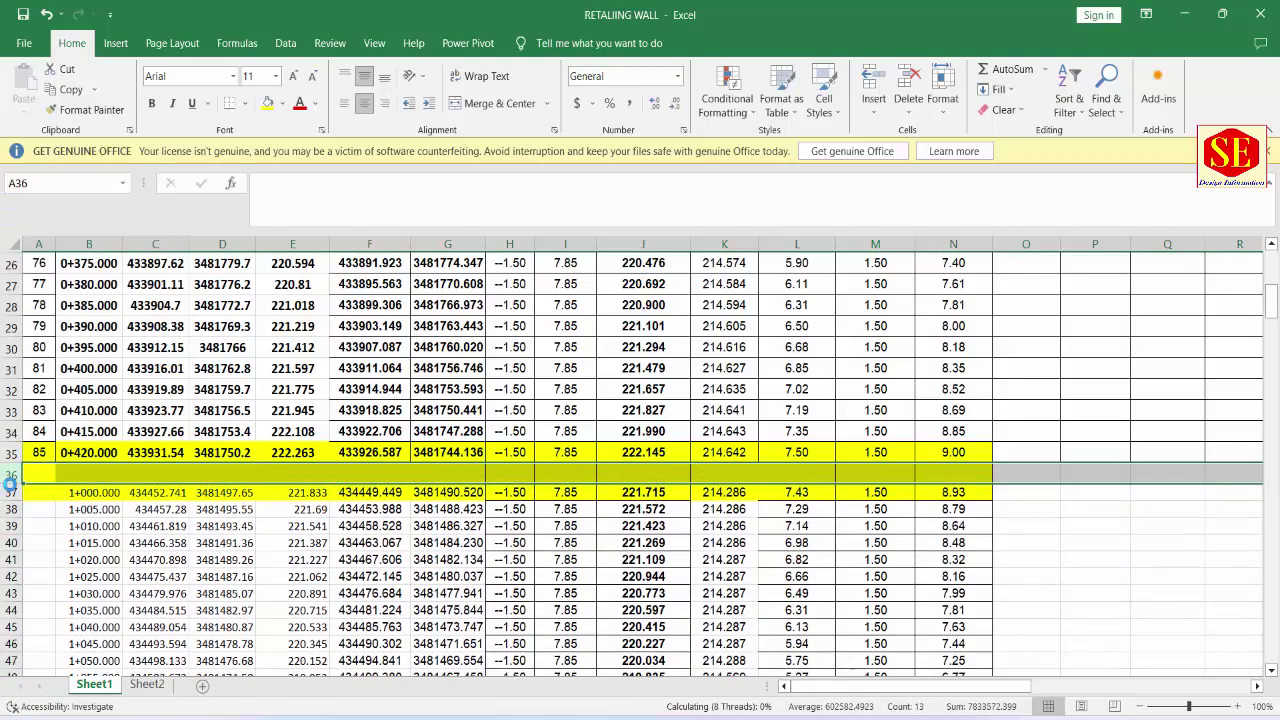
pyautogui.rightClick(8, 474)
pyautogui.press('Escape')
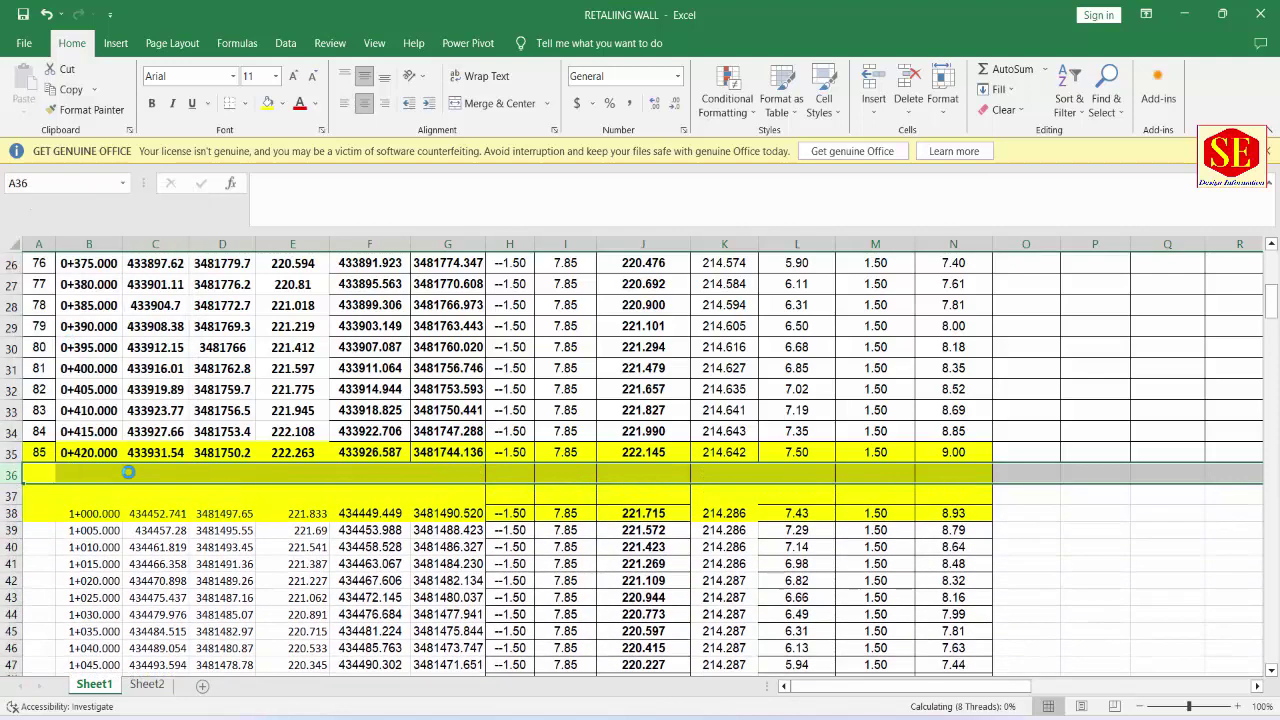
# Step: Set the fill of separator rows A36:N37 to No Fill
pyautogui.moveTo(40, 474); pyautogui.dragTo(951, 484)
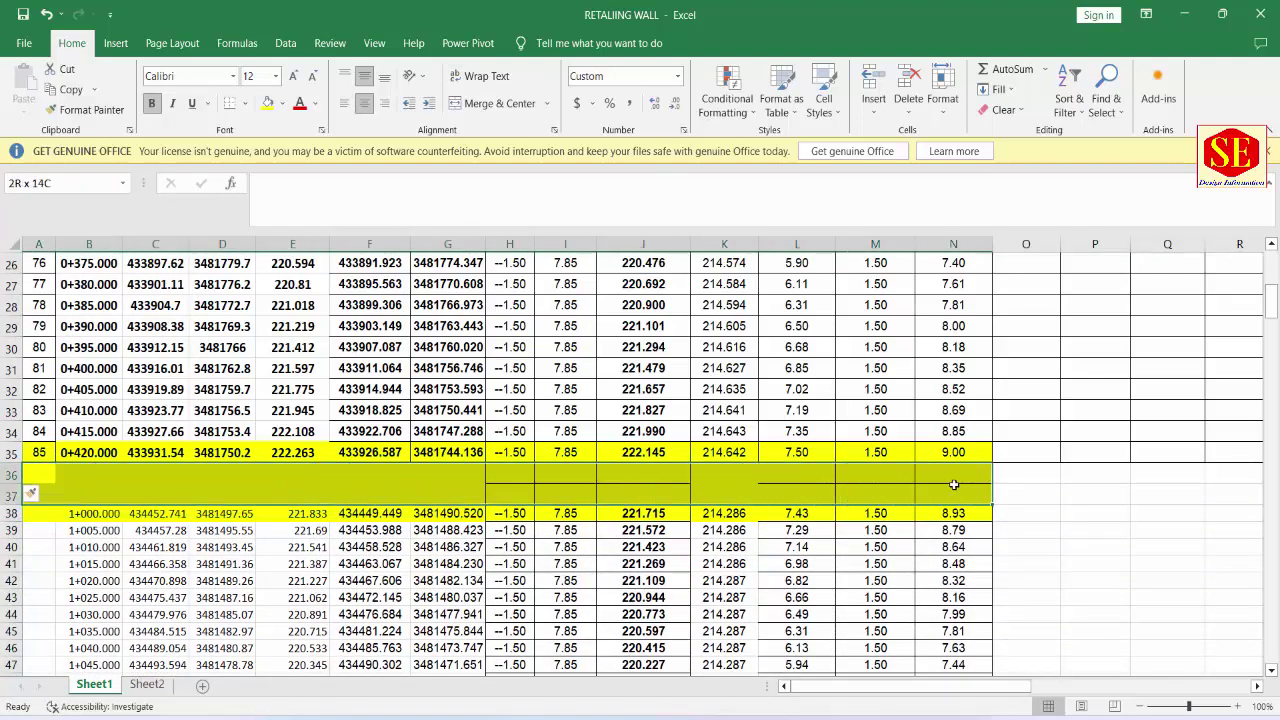
pyautogui.click(283, 104)
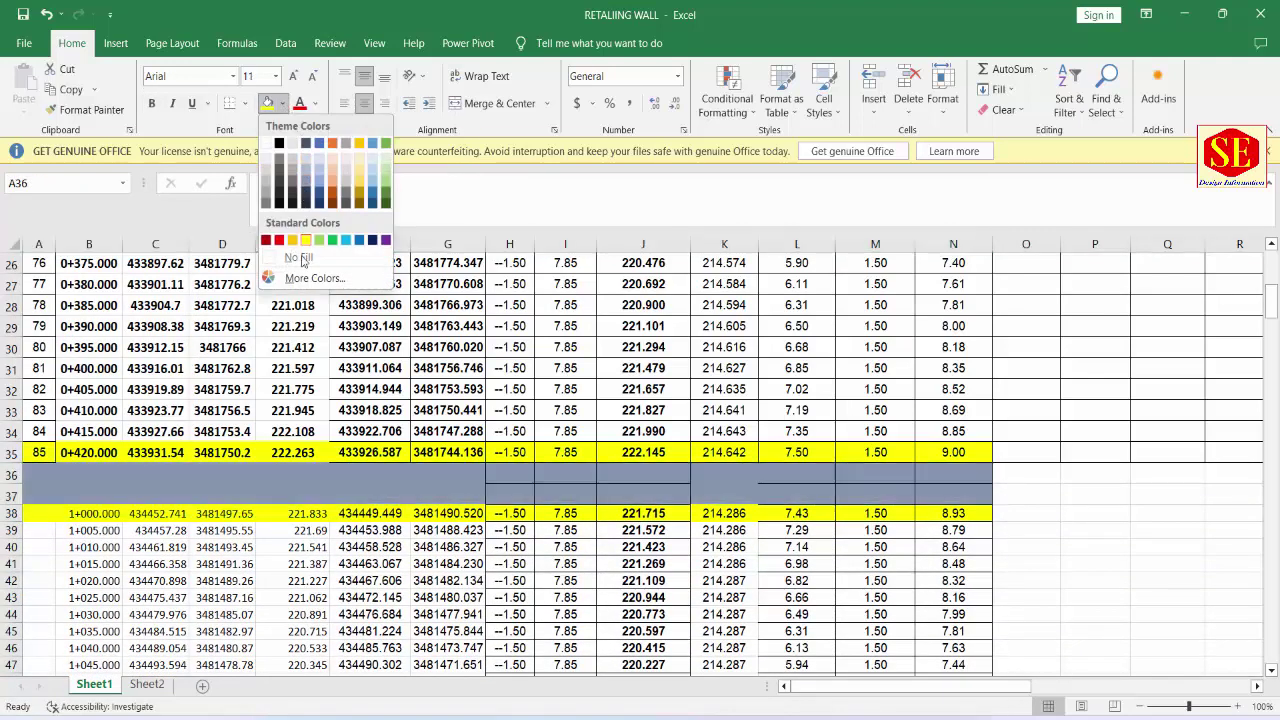
pyautogui.click(300, 253)
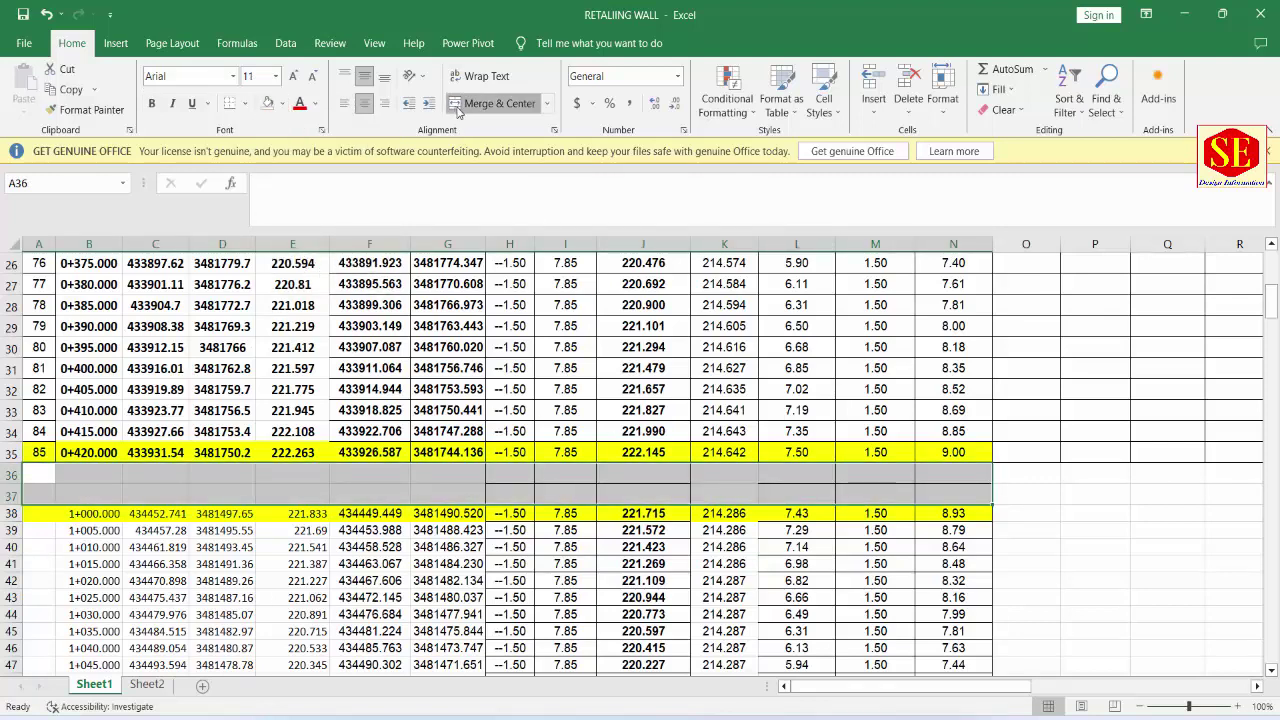
pyautogui.click(1025, 474)
# Step: Check the key stations 0+280.000 (B7), 0+420.000 (B35), 1+000.000 (B38) and 1+155.000 (B69)
pyautogui.scroll(5, 325, 494)
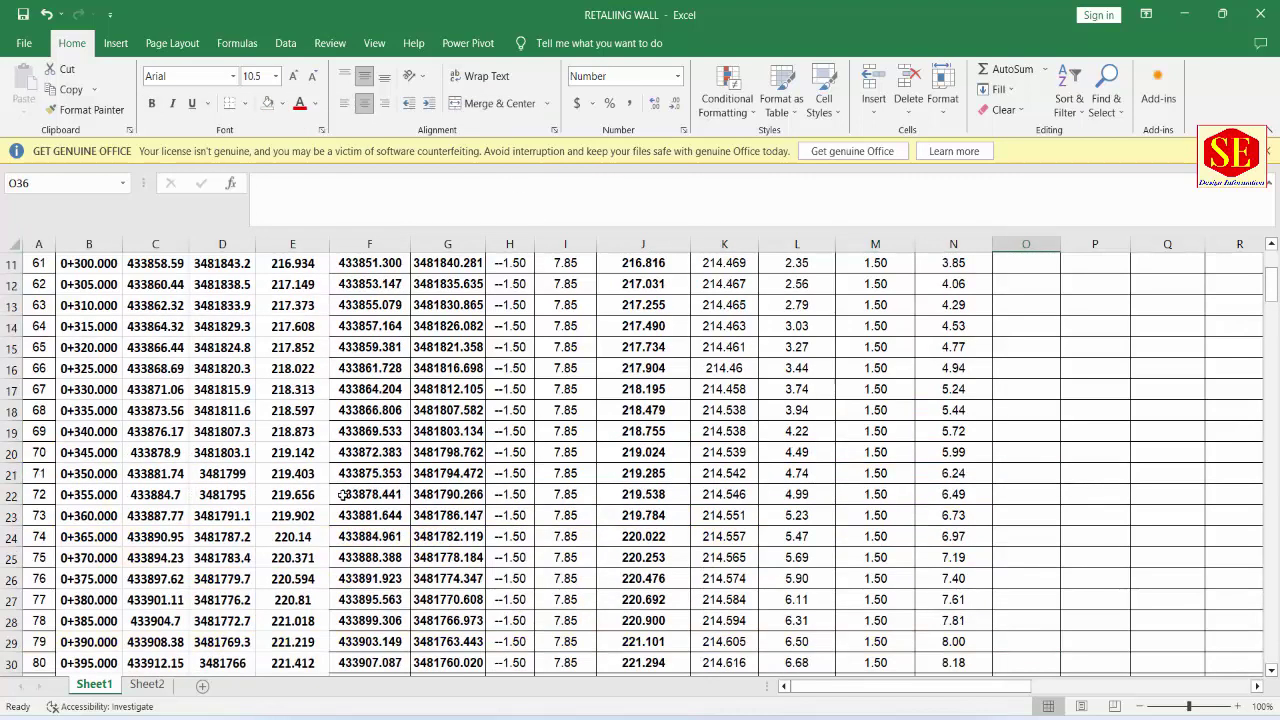
pyautogui.scroll(4, 343, 494)
pyautogui.click(86, 427)
pyautogui.scroll(-3, 88, 450)
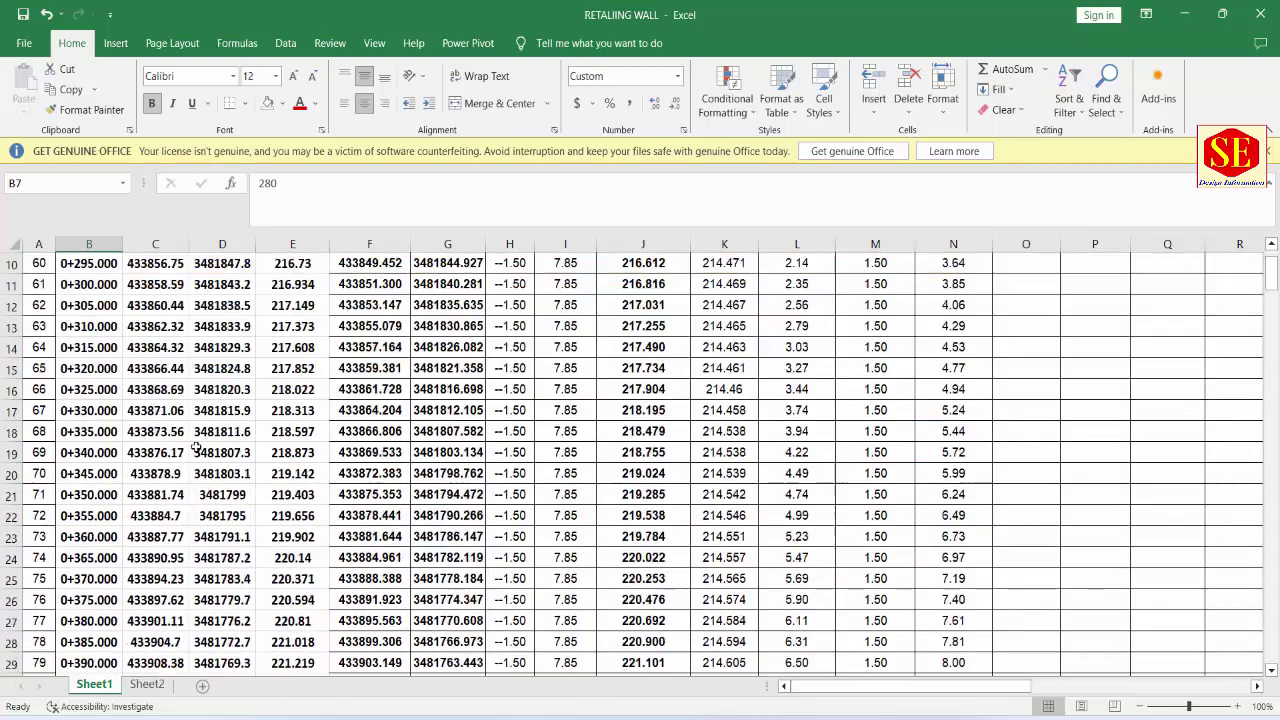
pyautogui.scroll(-2, 88, 450)
pyautogui.scroll(-3, 90, 452)
pyautogui.click(88, 473)
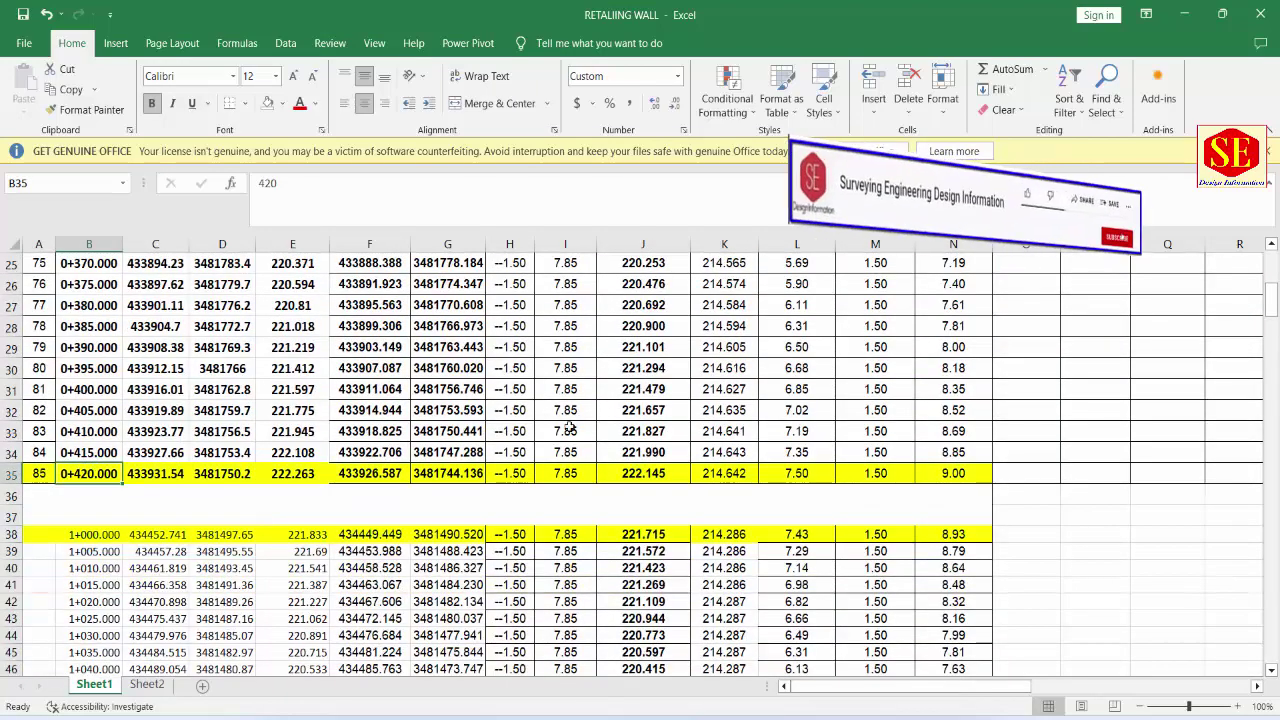
pyautogui.scroll(4, 612, 405)
pyautogui.scroll(-5, 612, 405)
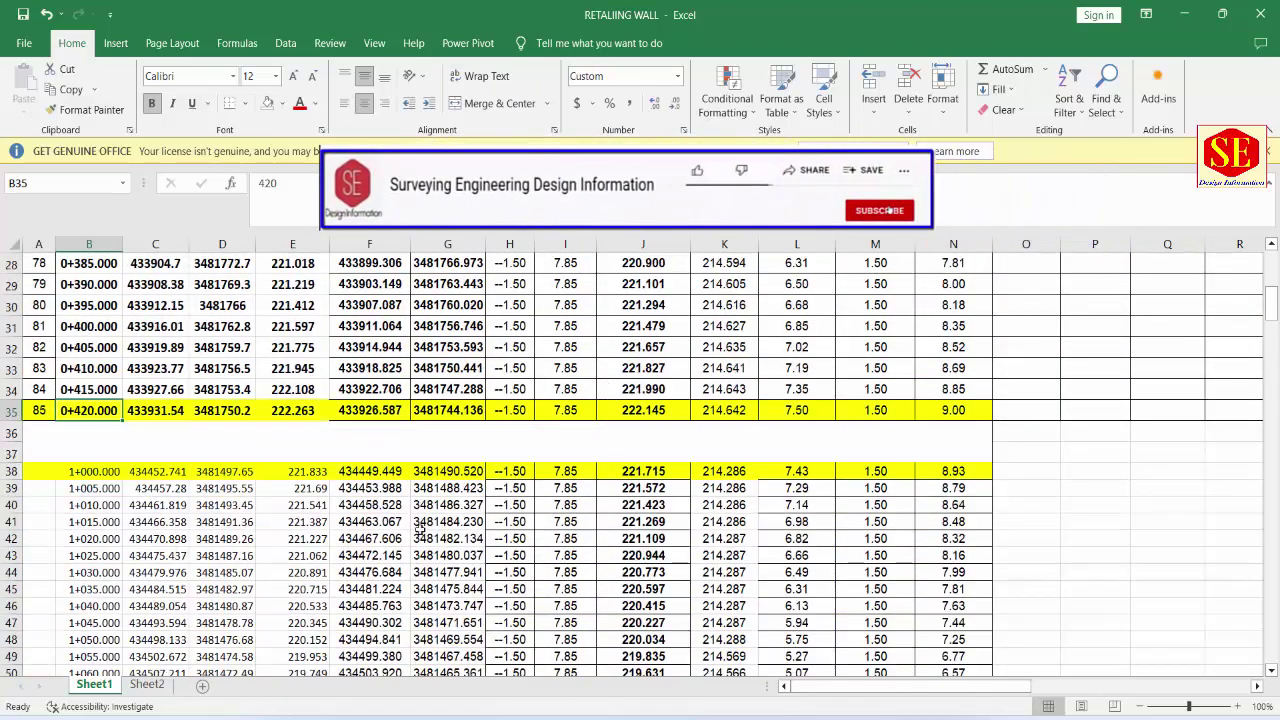
pyautogui.scroll(-2, 565, 508)
pyautogui.click(99, 346)
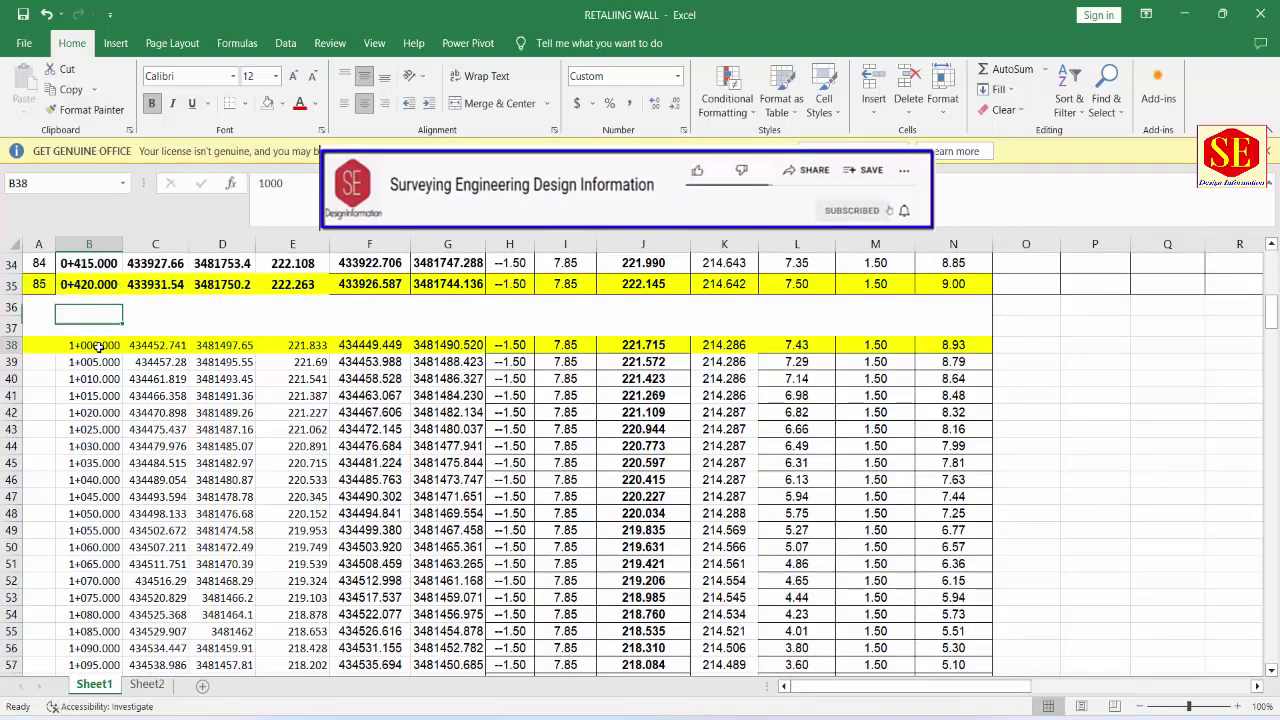
pyautogui.scroll(-4, 193, 467)
pyautogui.scroll(-1, 193, 467)
pyautogui.click(110, 596)
pyautogui.scroll(-2, 463, 430)
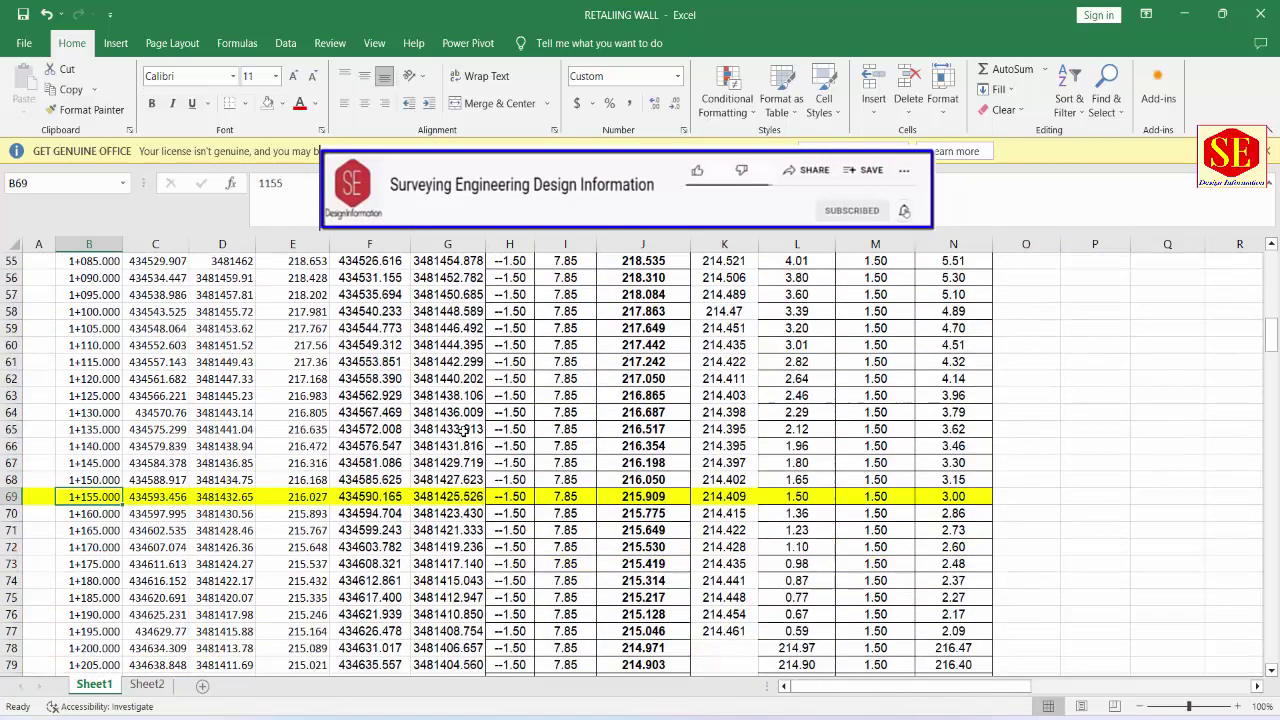
# Step: Delete all rows below station 1+155.000 in row 69
pyautogui.moveTo(10, 513)
pyautogui.mouseDown()
pyautogui.moveTo(3, 705)
pyautogui.moveTo(6, 660)
pyautogui.mouseUp()
pyautogui.rightClick(8, 655)
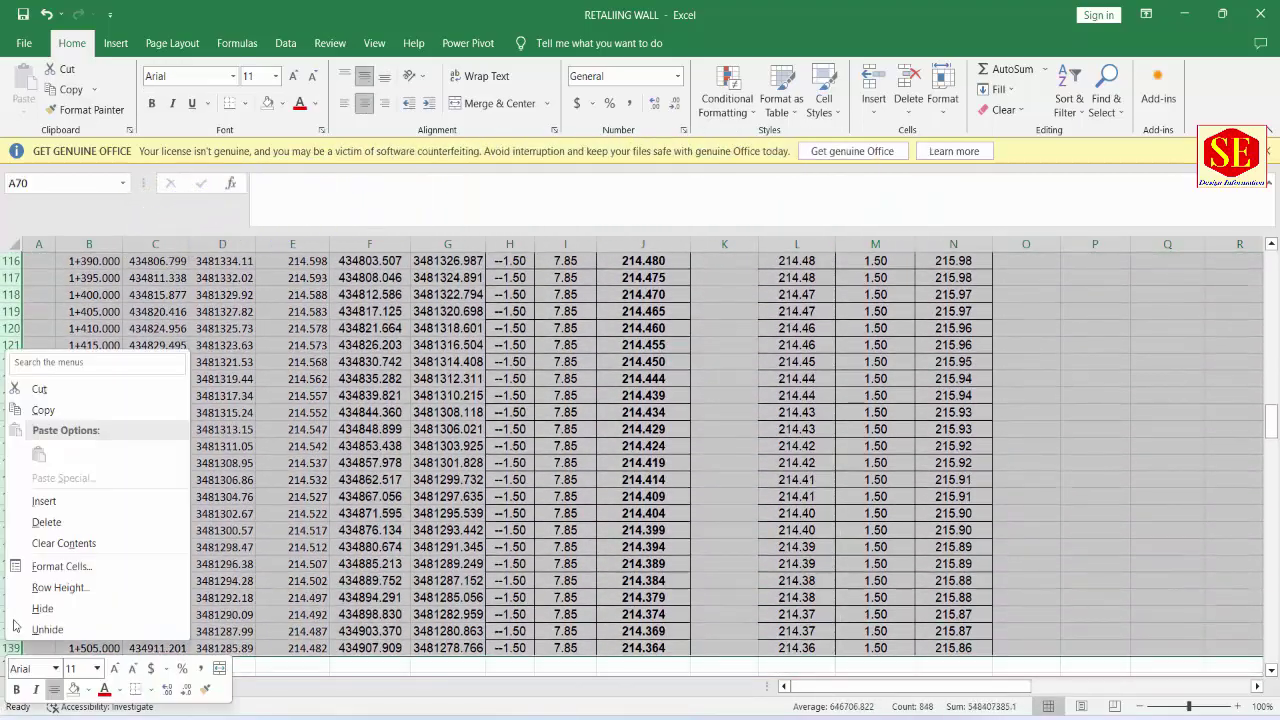
pyautogui.click(55, 520)
pyautogui.click(327, 510)
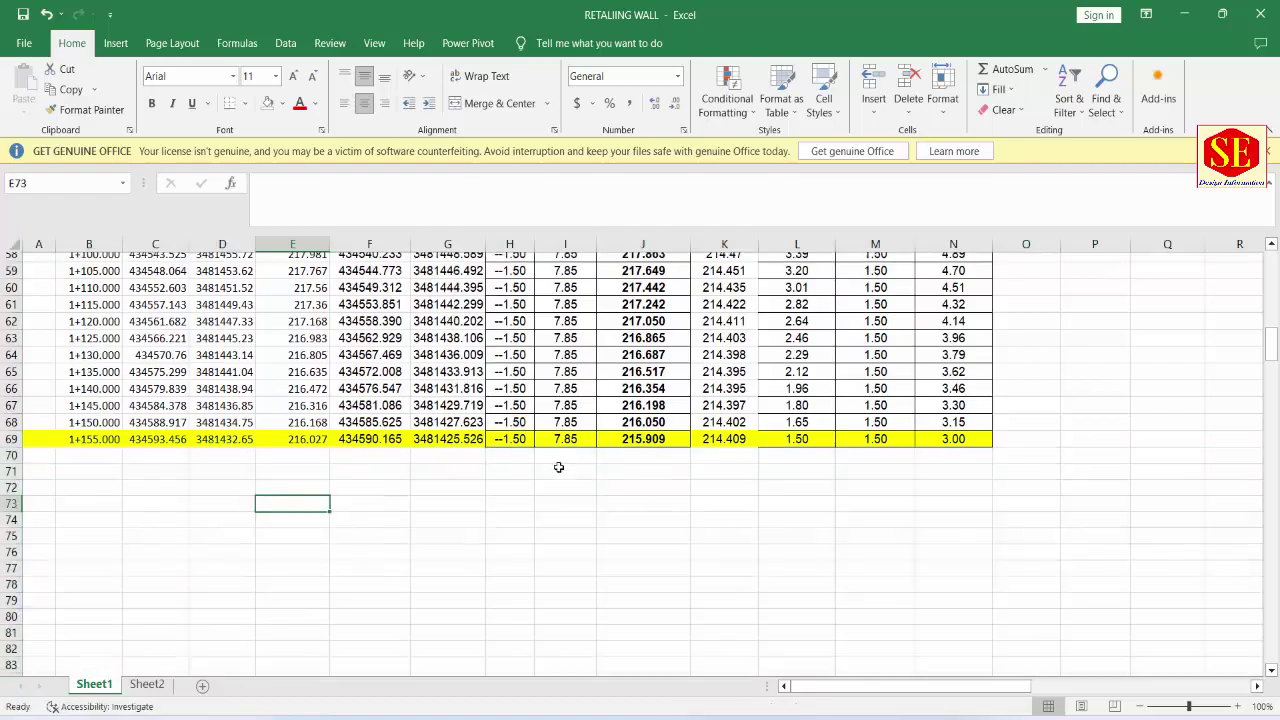
# Step: Return to the top of the sheet and switch to wall section.pdf in Edge
pyautogui.scroll(-5, 557, 466)
pyautogui.scroll(-5, 557, 466)
pyautogui.scroll(7, 561, 487)
pyautogui.scroll(7, 561, 487)
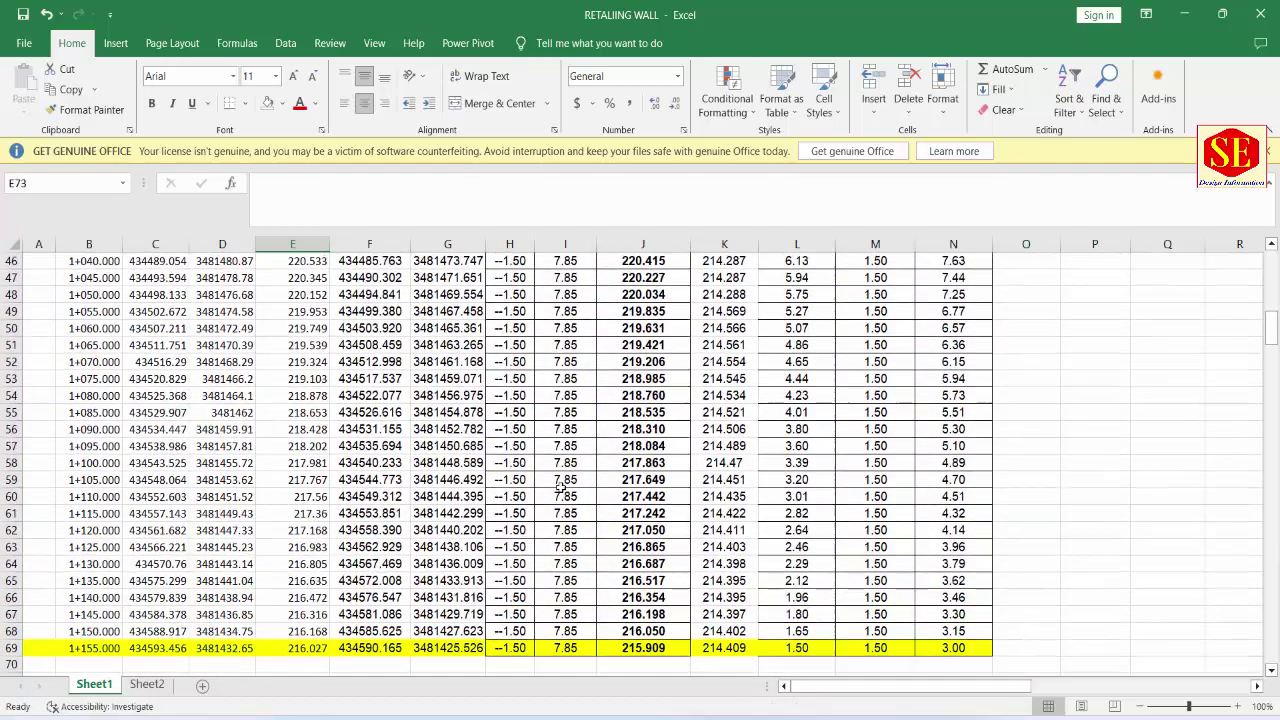
pyautogui.scroll(7, 561, 487)
pyautogui.scroll(4, 740, 410)
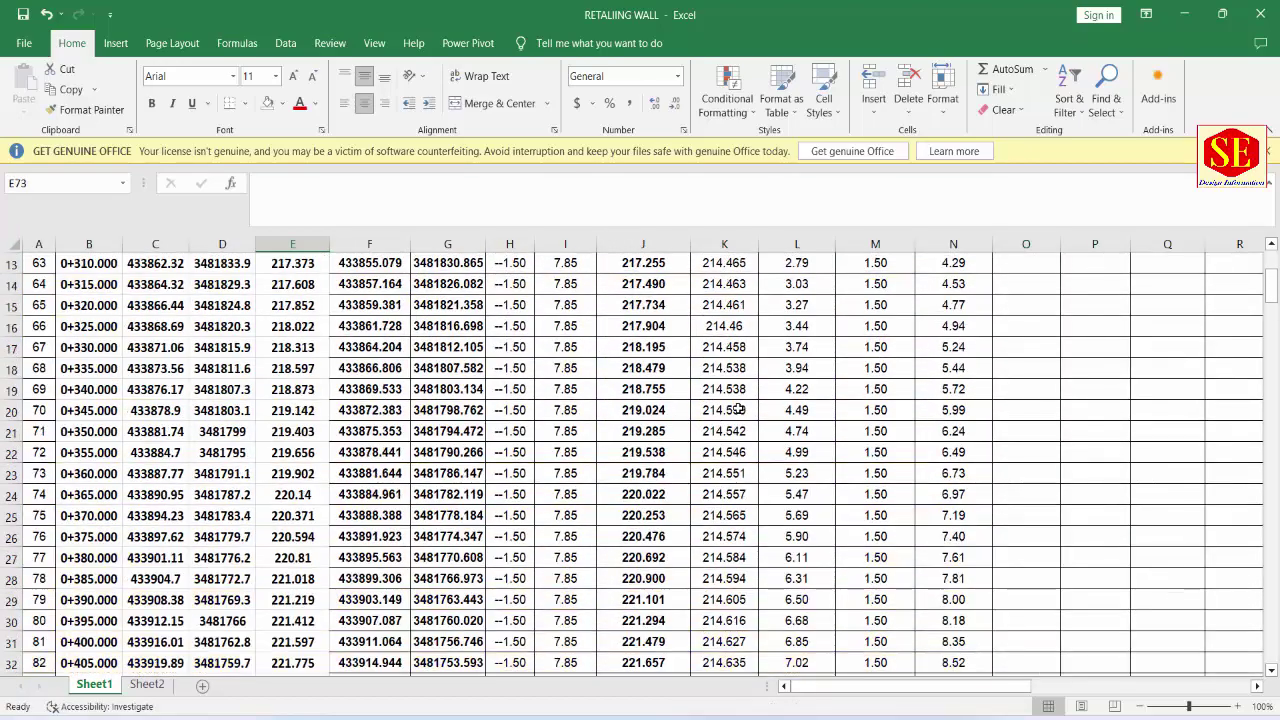
pyautogui.scroll(4, 740, 410)
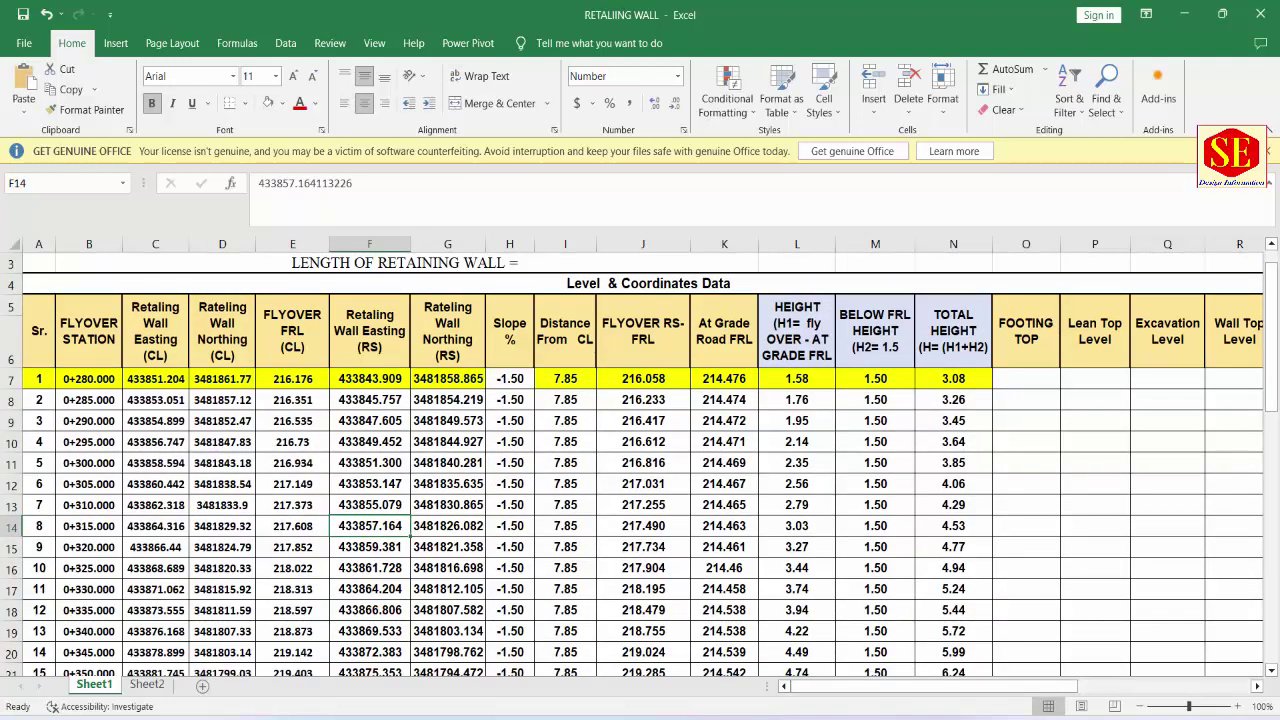
pyautogui.hotkey('alt', 'Tab')
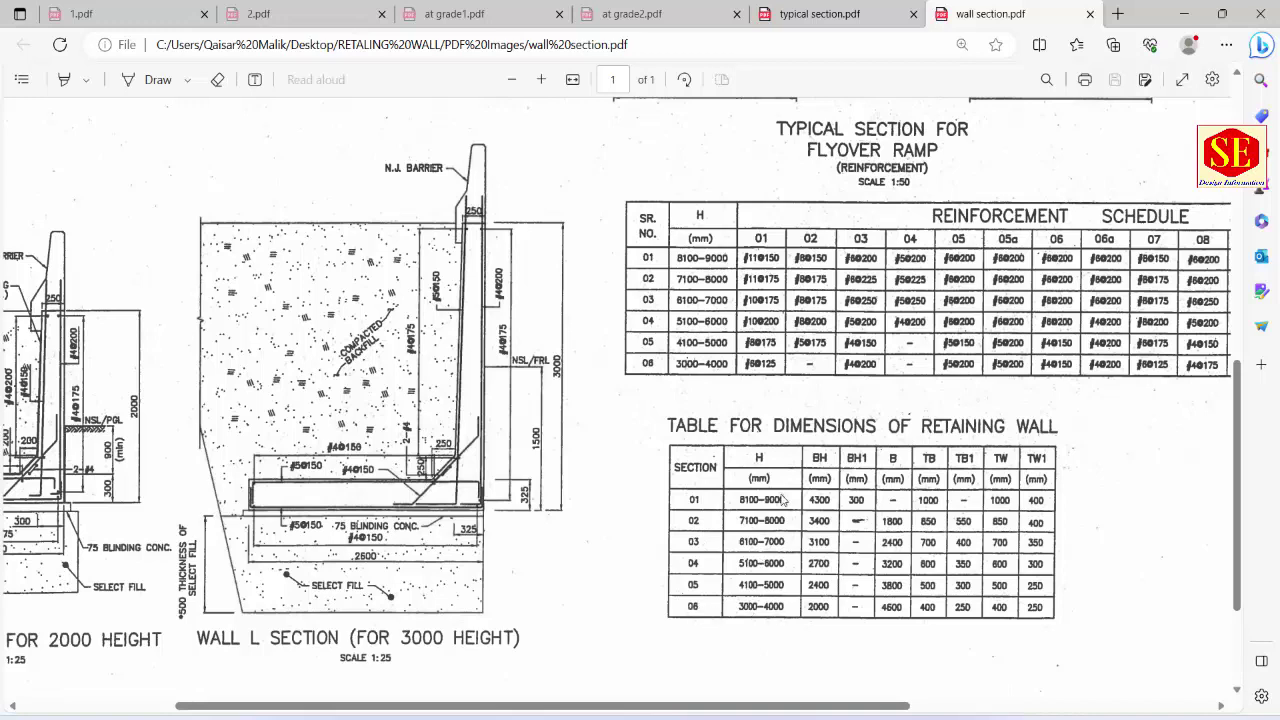
# Step: Leave the wall section PDF and switch back to the RETAILING WALL workbook in Excel
pyautogui.scroll(5, 363, 464)
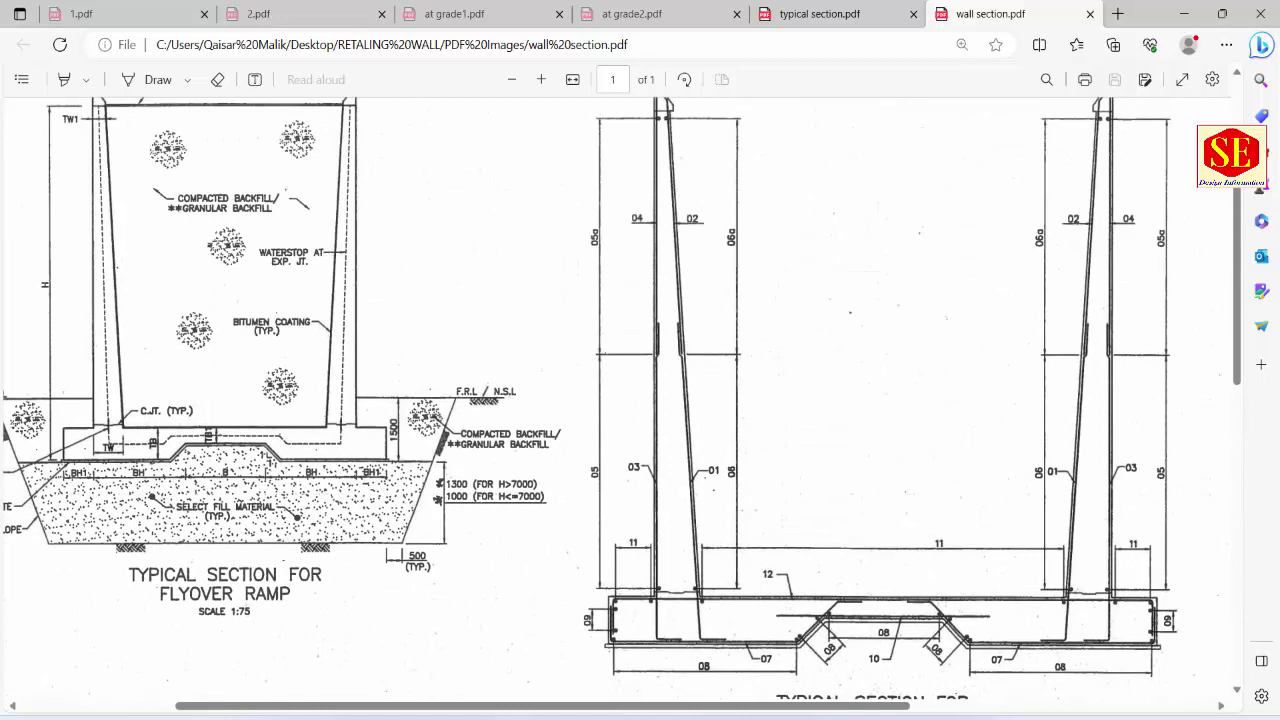
pyautogui.click(790, 718)
# Step: Move the dimensions-table picture over columns O–Y
pyautogui.click(677, 666)
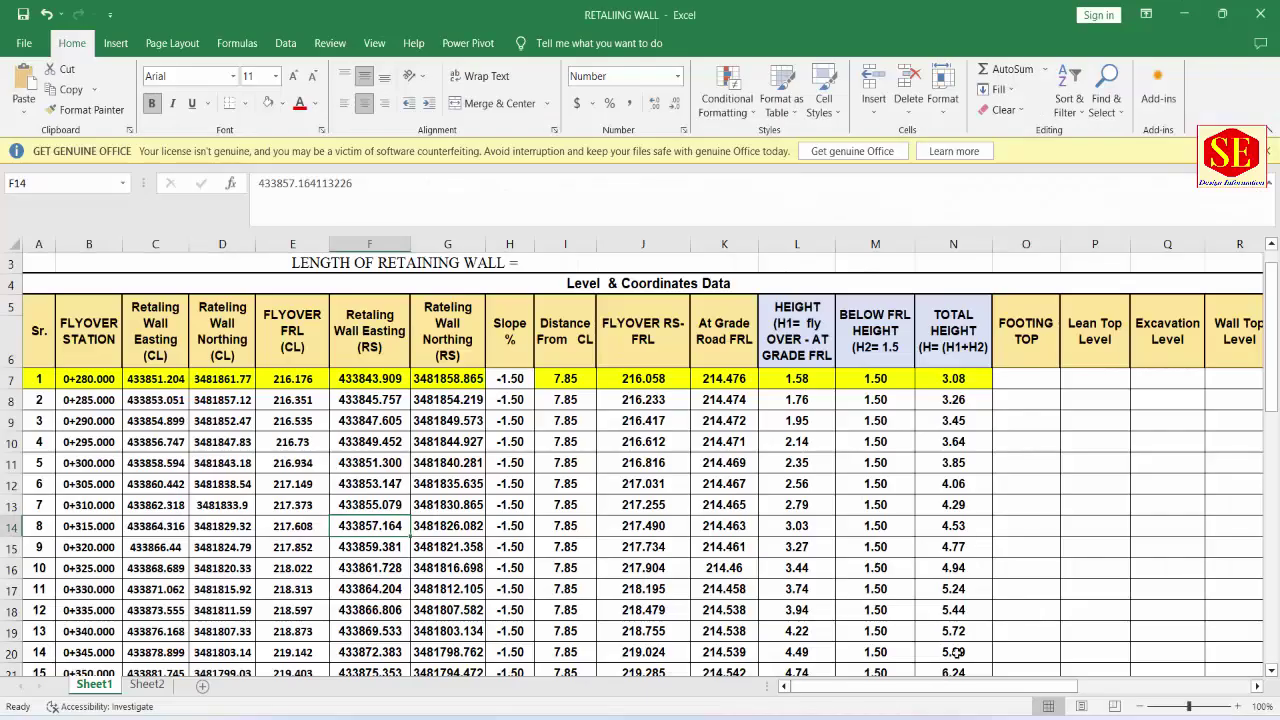
pyautogui.hscroll(5, 1030, 460)
pyautogui.click(1030, 460)
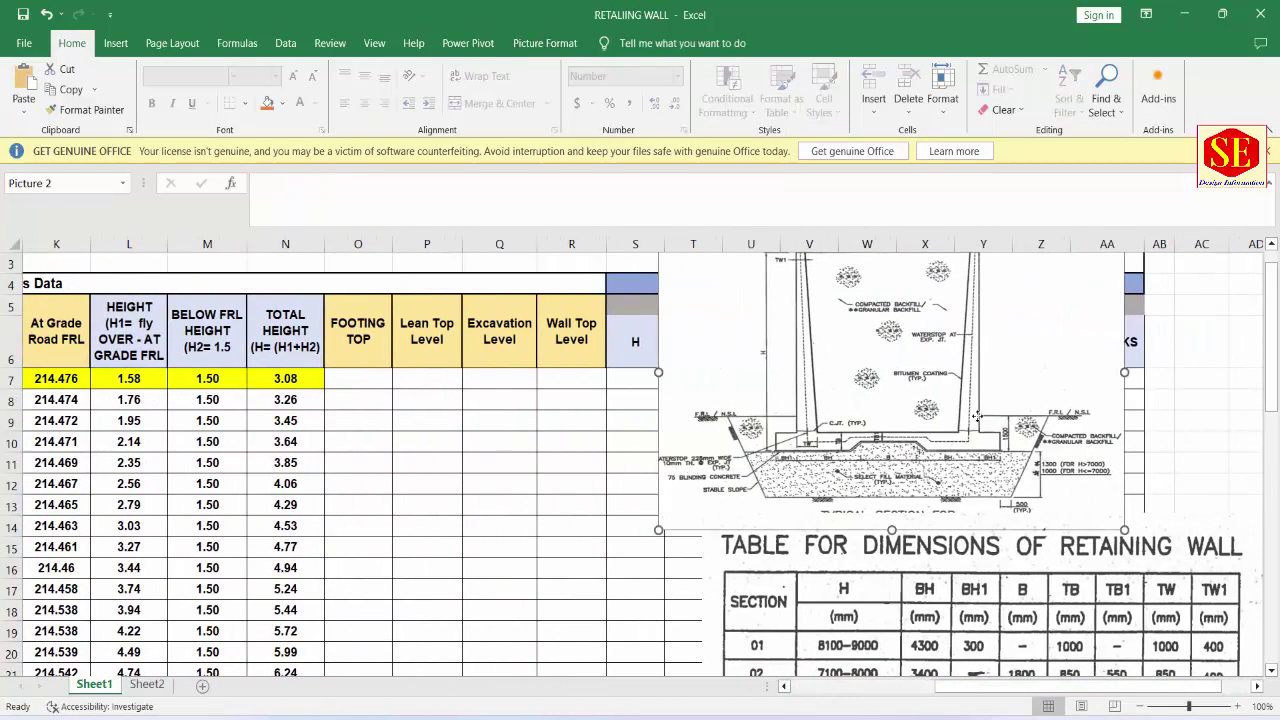
pyautogui.moveTo(959, 585); pyautogui.dragTo(493, 478)
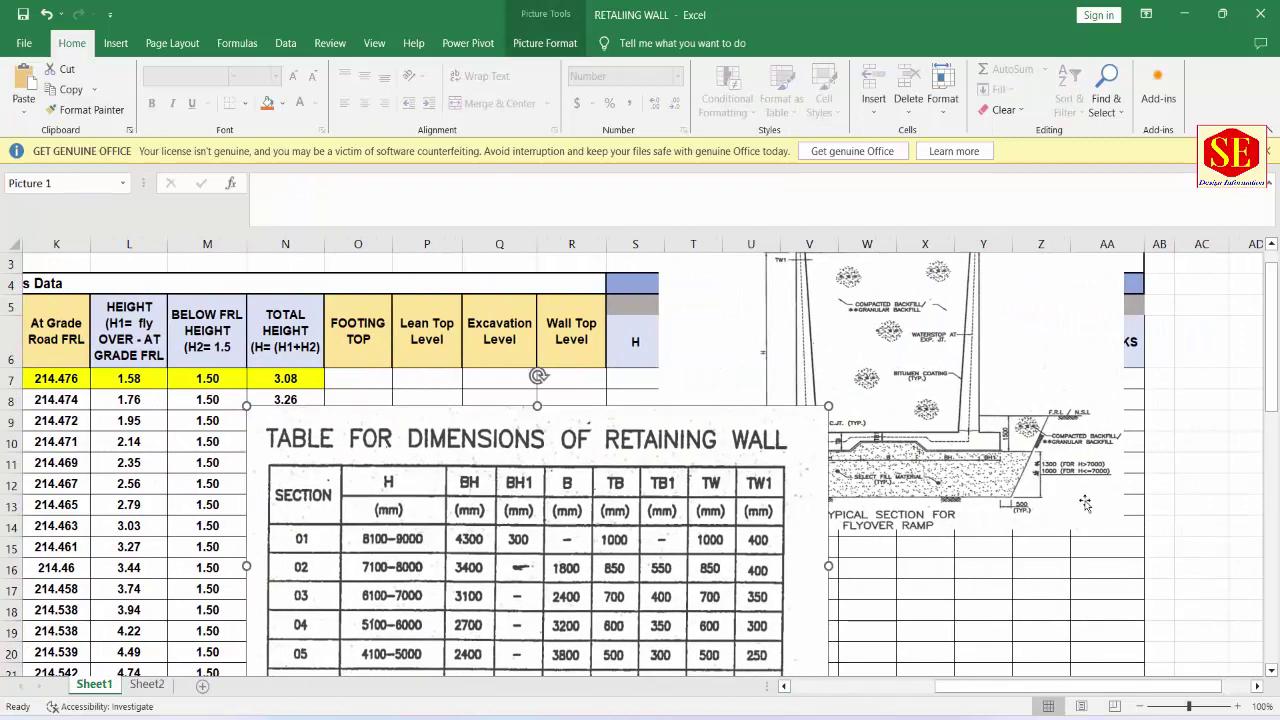
pyautogui.moveTo(562, 541); pyautogui.dragTo(750, 455)
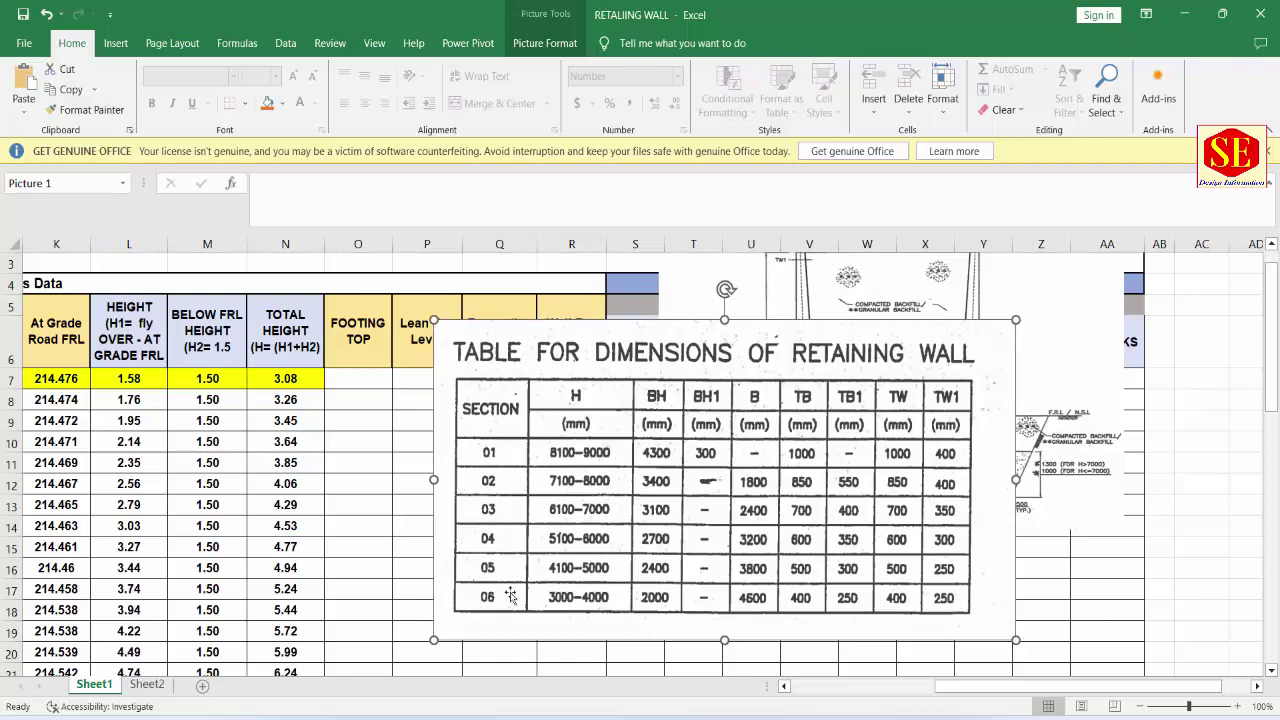
pyautogui.moveTo(935, 688); pyautogui.dragTo(880, 688)
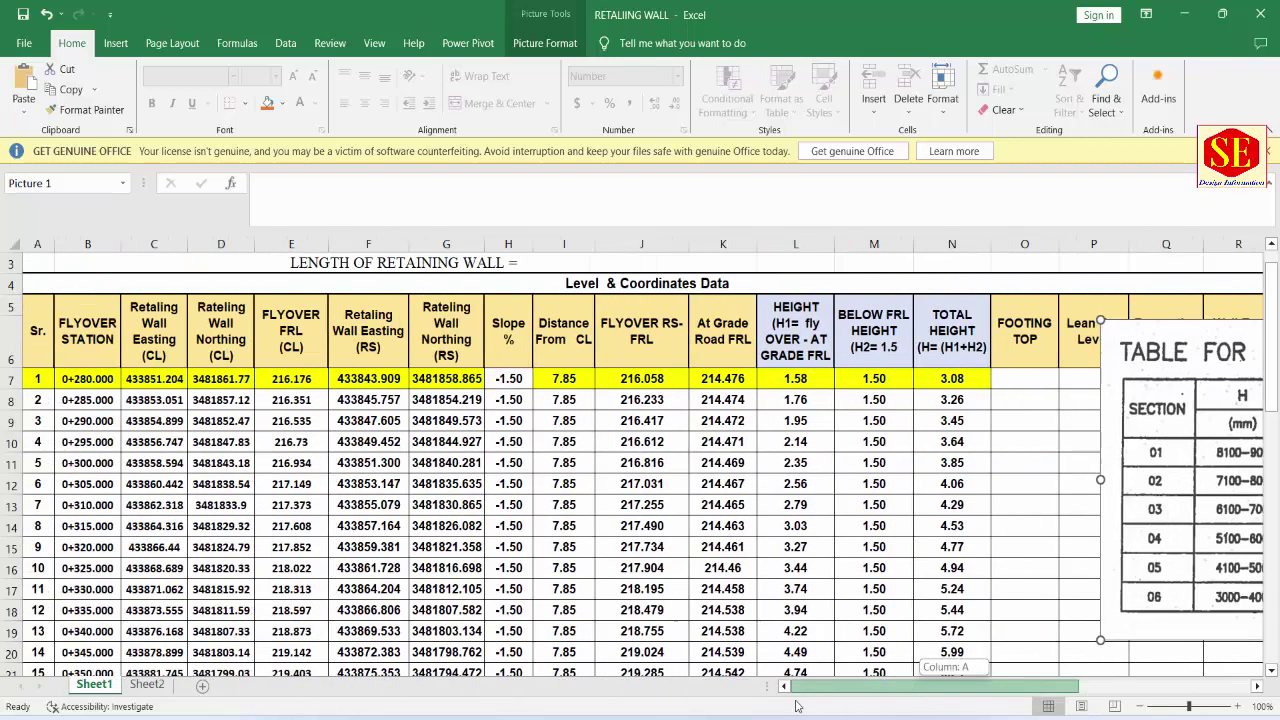
# Step: Insert a new column B before FLYOVER STATION with a column width of 10
pyautogui.rightClick(88, 245)
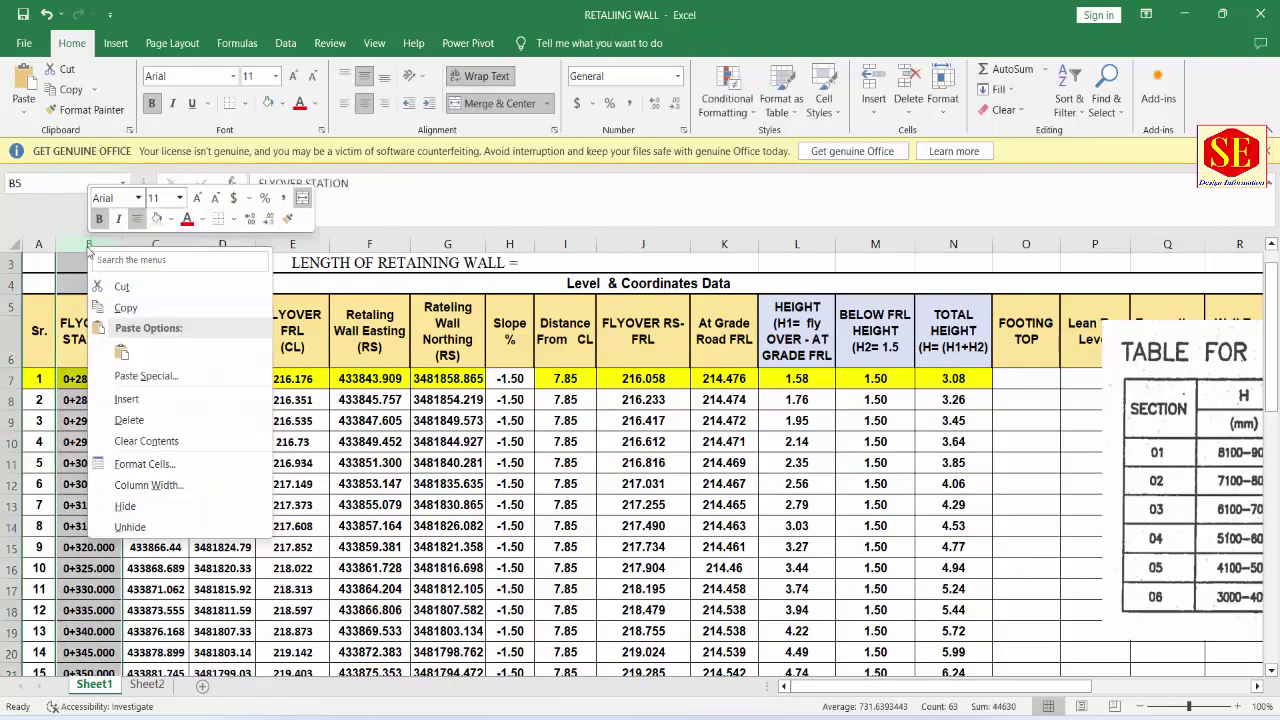
pyautogui.click(126, 400)
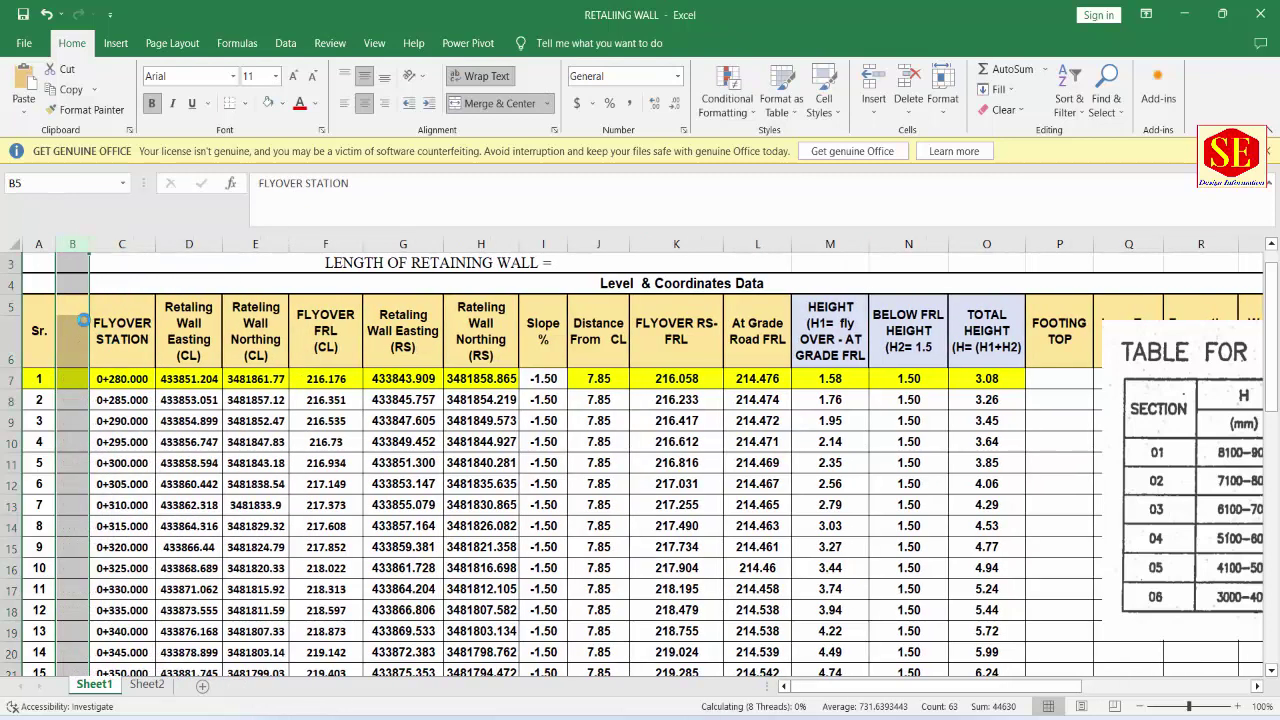
pyautogui.rightClick(78, 245)
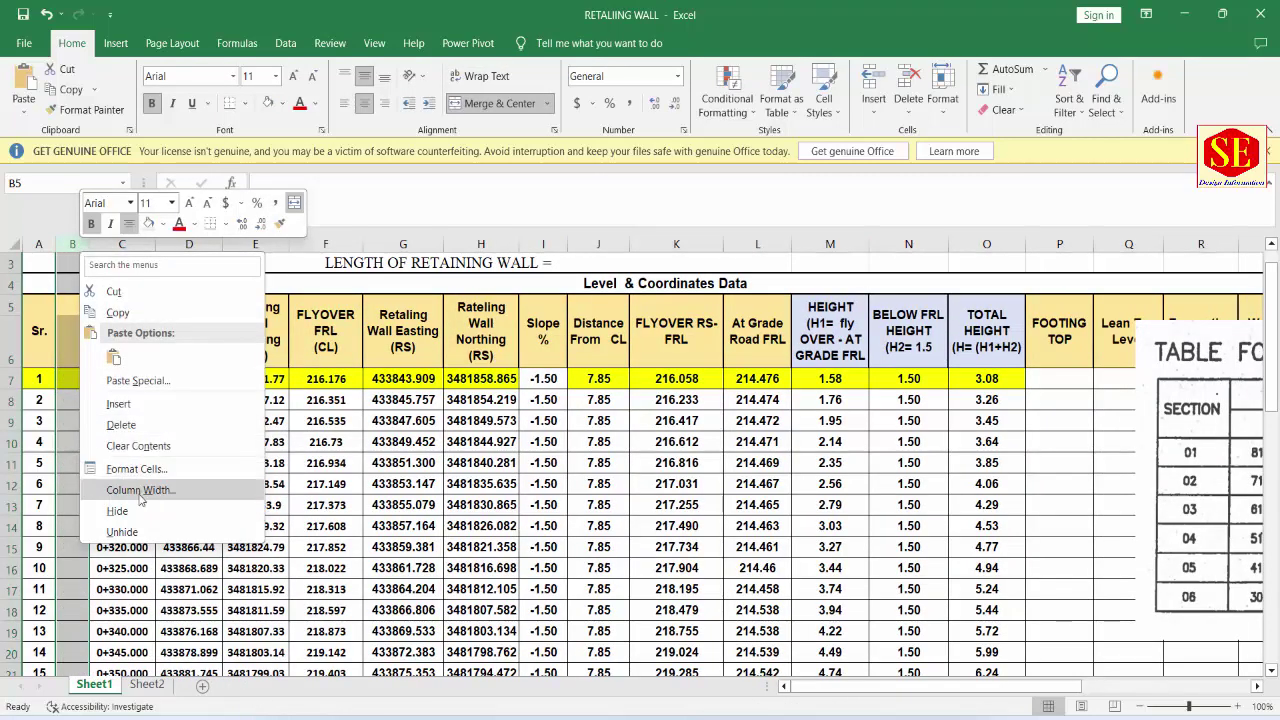
pyautogui.click(132, 489)
pyautogui.press('Return')
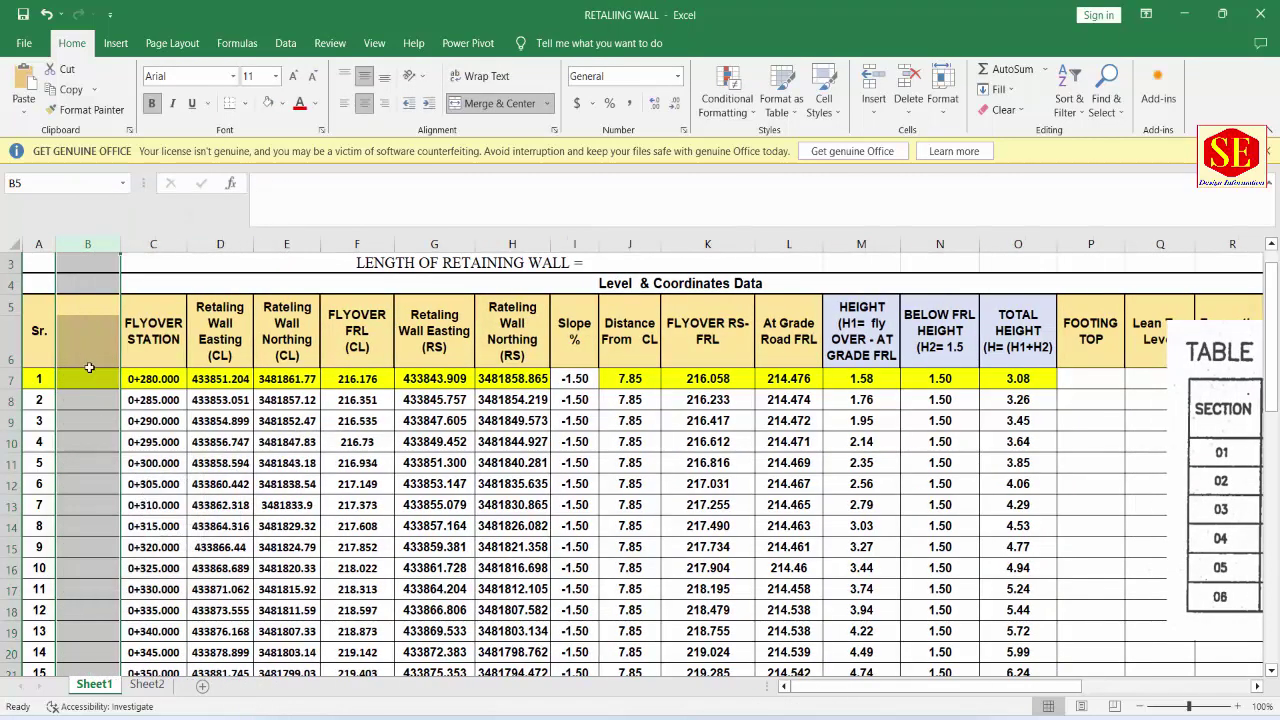
# Step: Merge B5:B6 into a 'Wall Section' header with wrapped text
pyautogui.moveTo(107, 304); pyautogui.dragTo(106, 342)
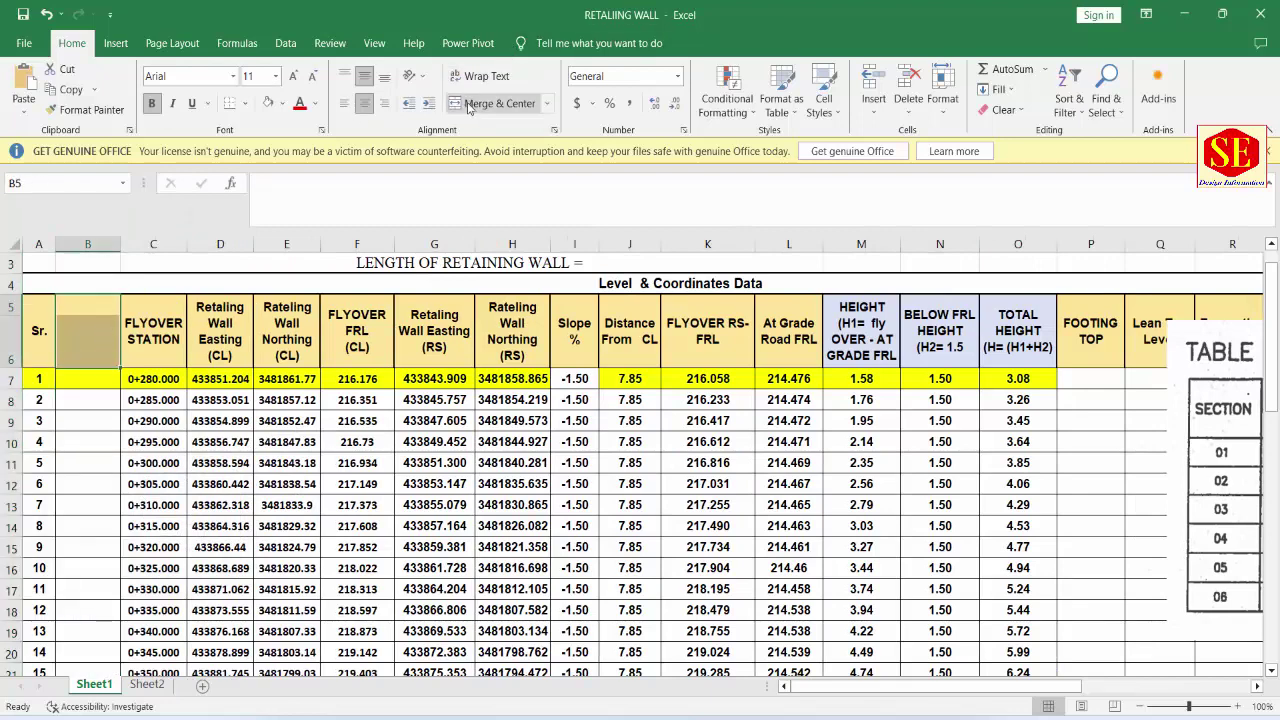
pyautogui.click(499, 103)
pyautogui.write('Wall')
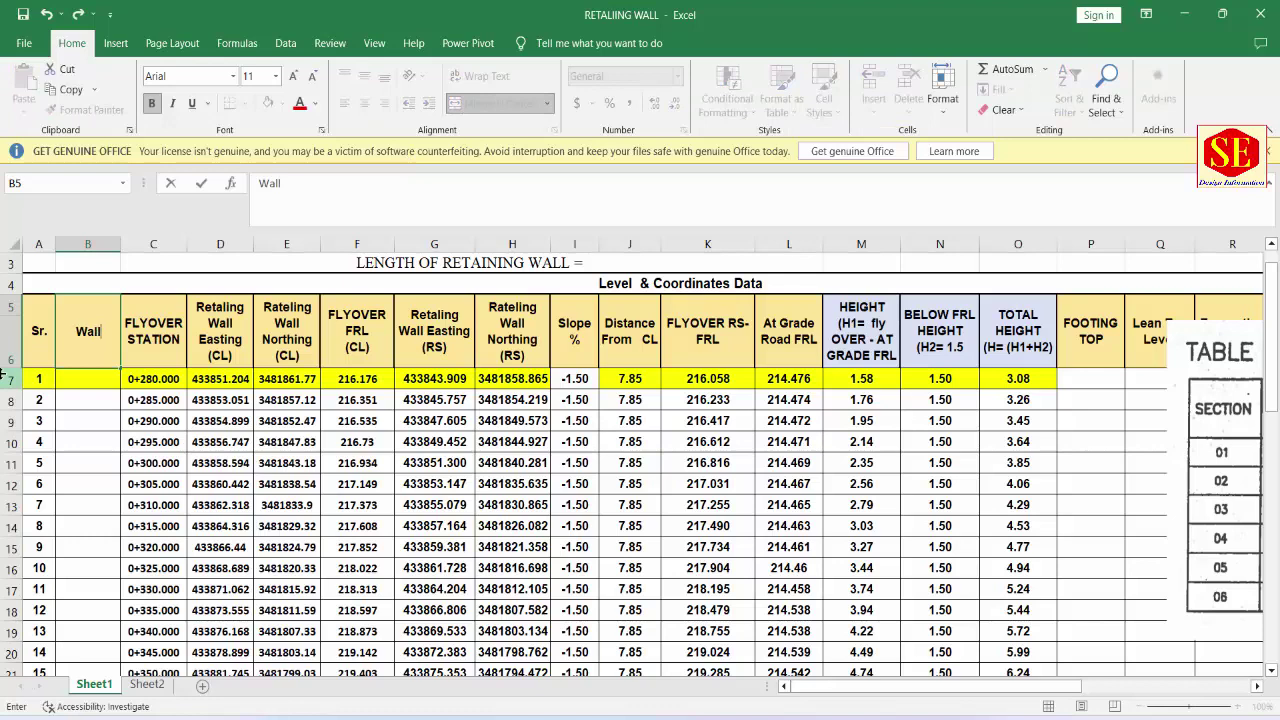
pyautogui.write(' Sec')
pyautogui.write('tion')
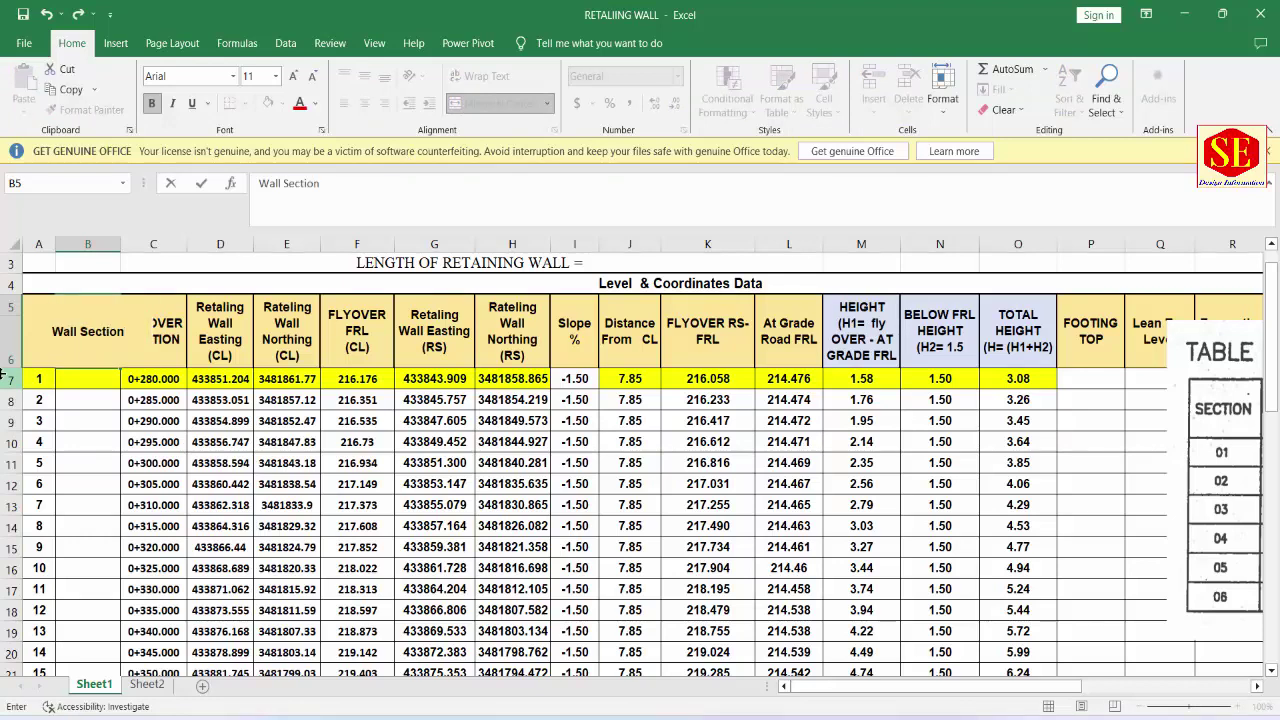
pyautogui.click(182, 456)
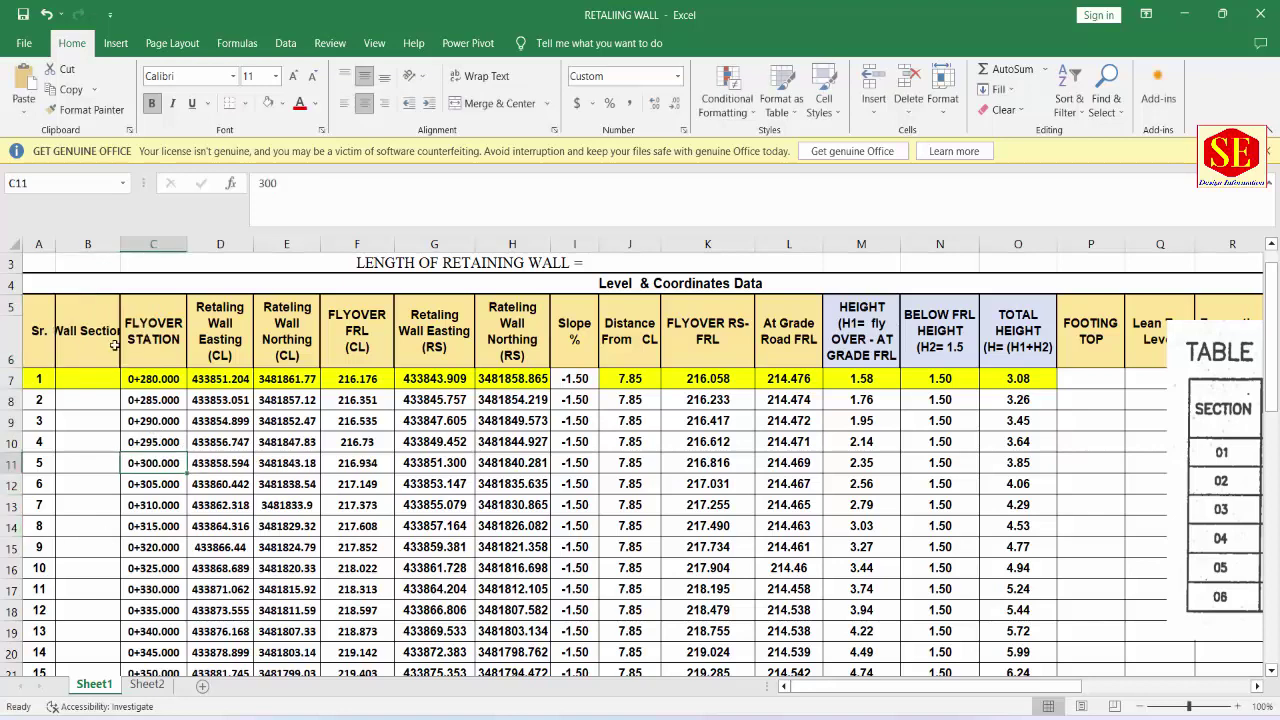
pyautogui.click(110, 343)
pyautogui.click(486, 76)
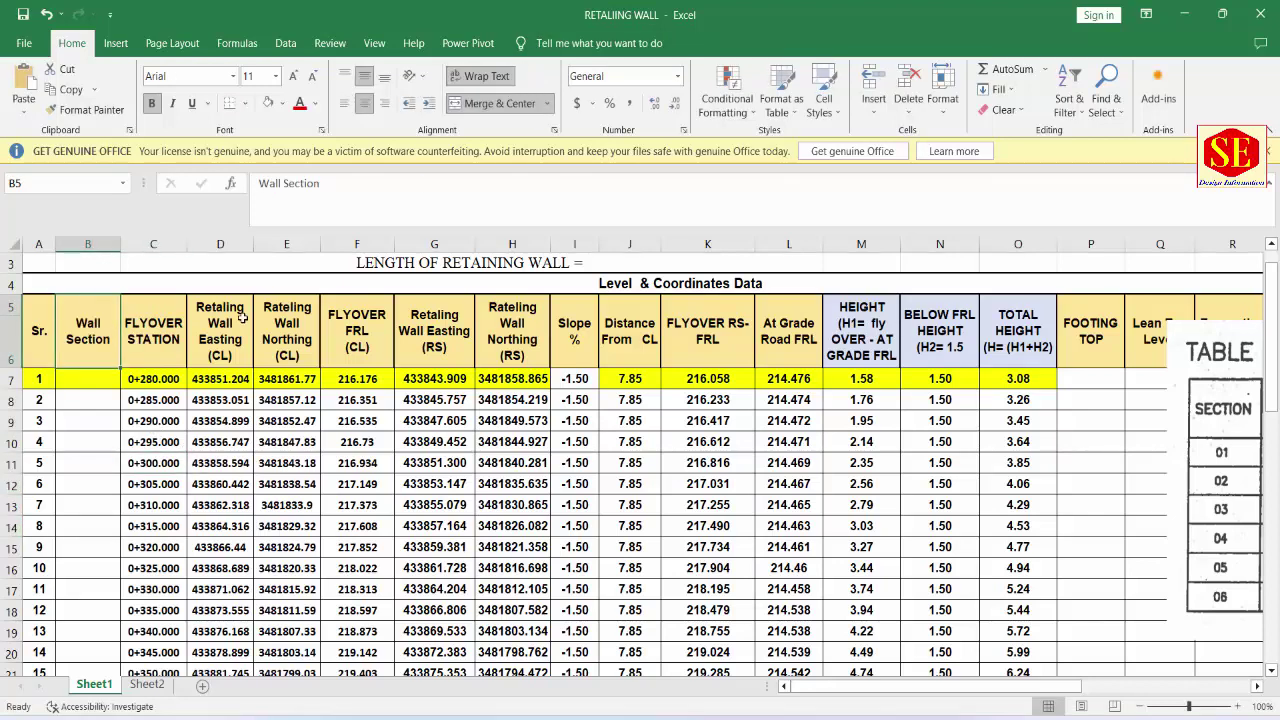
pyautogui.click(92, 379)
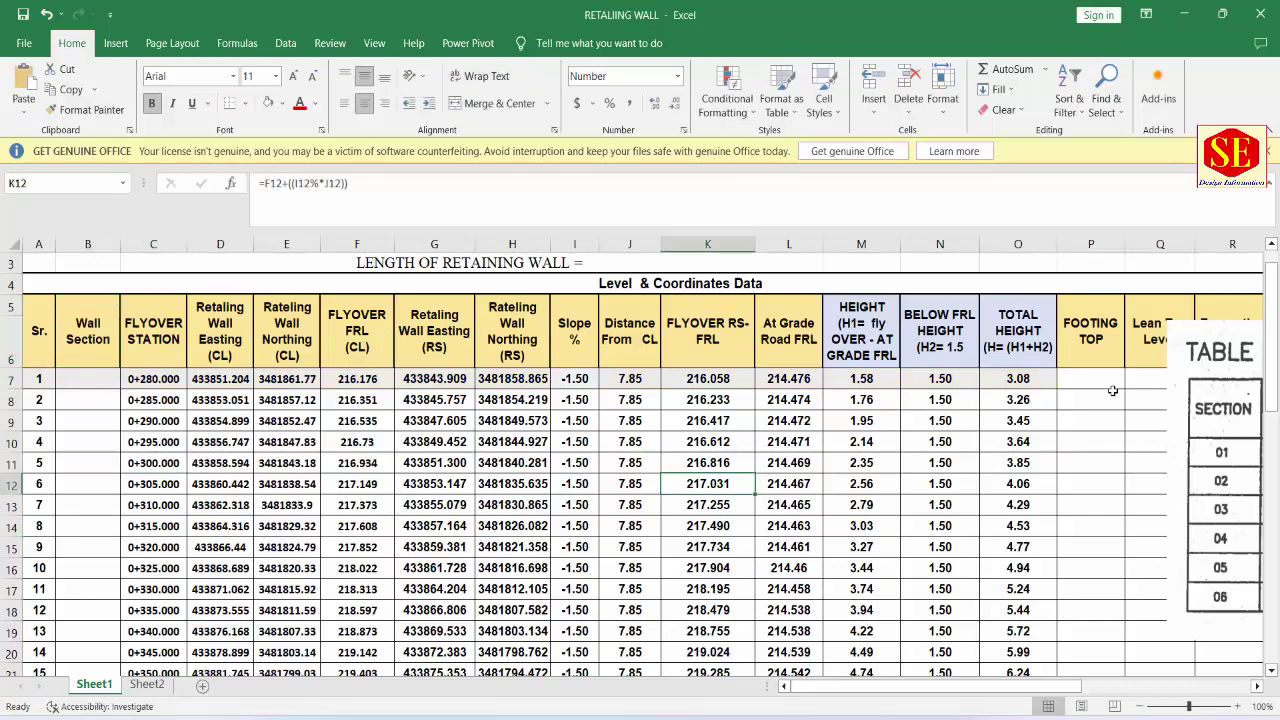
# Step: Reposition the dimensions-table picture over columns D–L
pyautogui.moveTo(1188, 411)
pyautogui.mouseDown()
pyautogui.moveTo(533, 528)
pyautogui.moveTo(611, 520)
pyautogui.mouseUp()
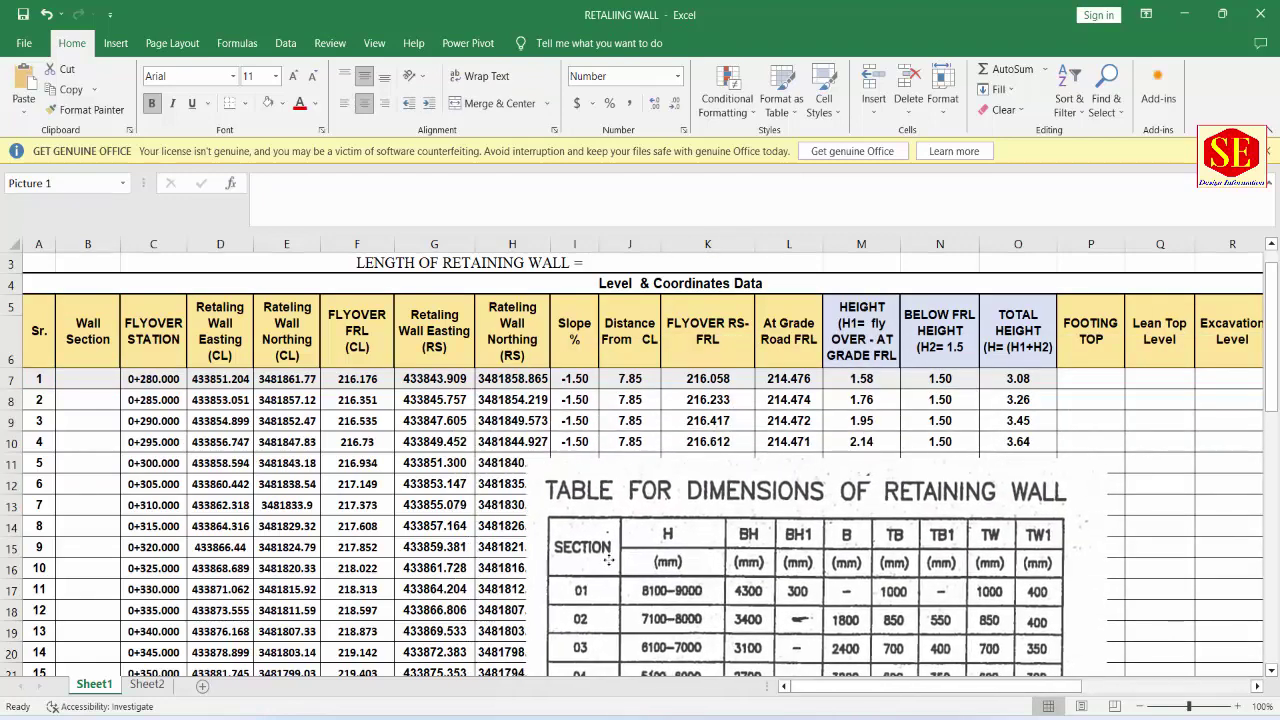
pyautogui.scroll(-1, 970, 396)
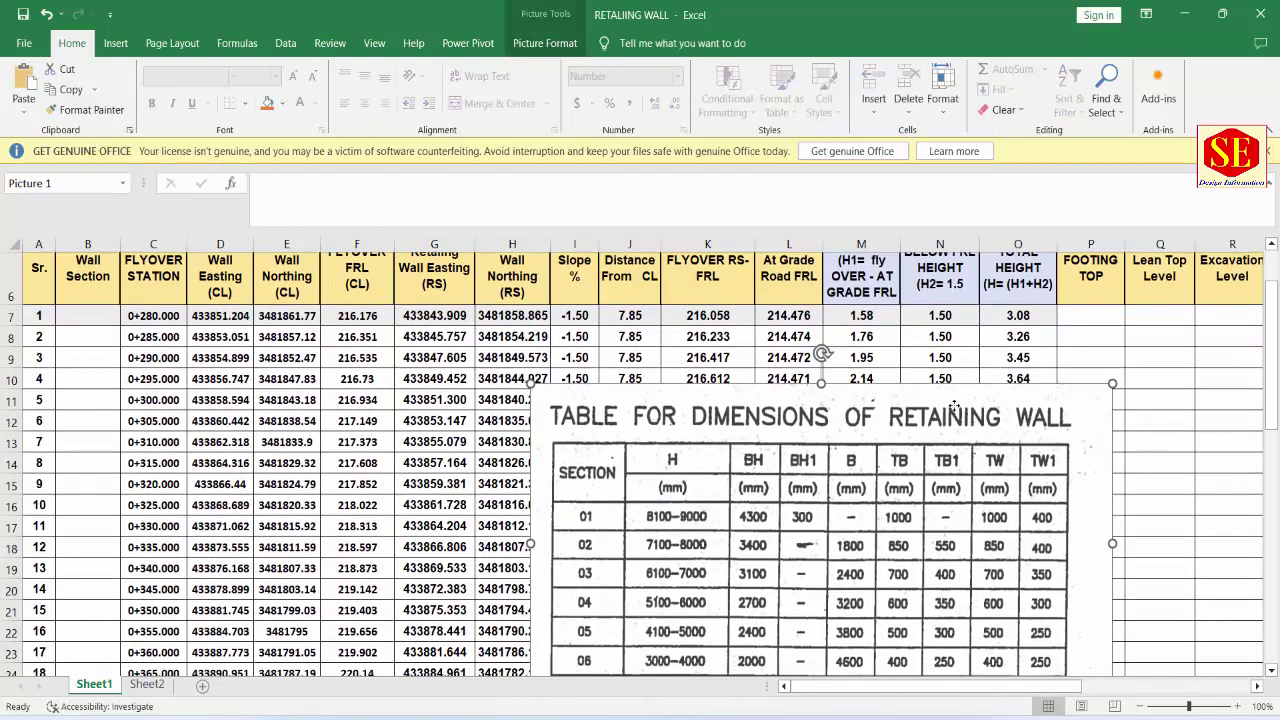
pyautogui.moveTo(955, 405); pyautogui.dragTo(937, 369)
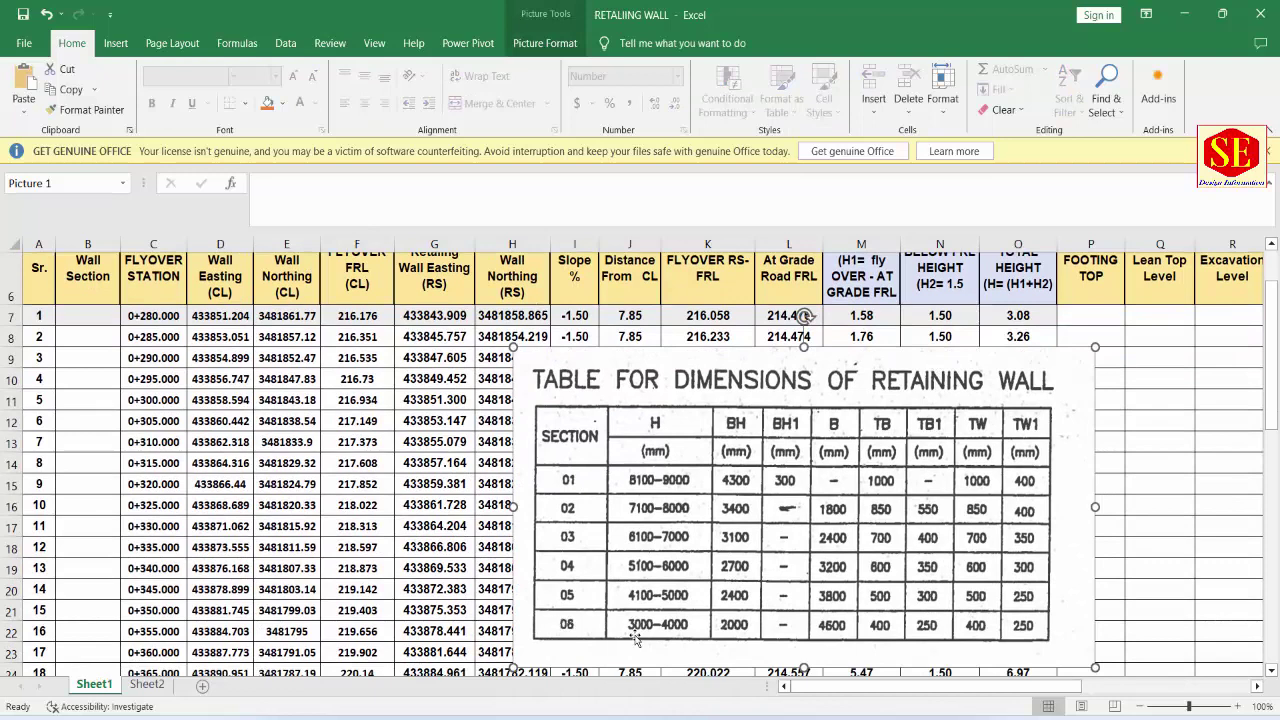
pyautogui.moveTo(783, 511); pyautogui.dragTo(487, 496)
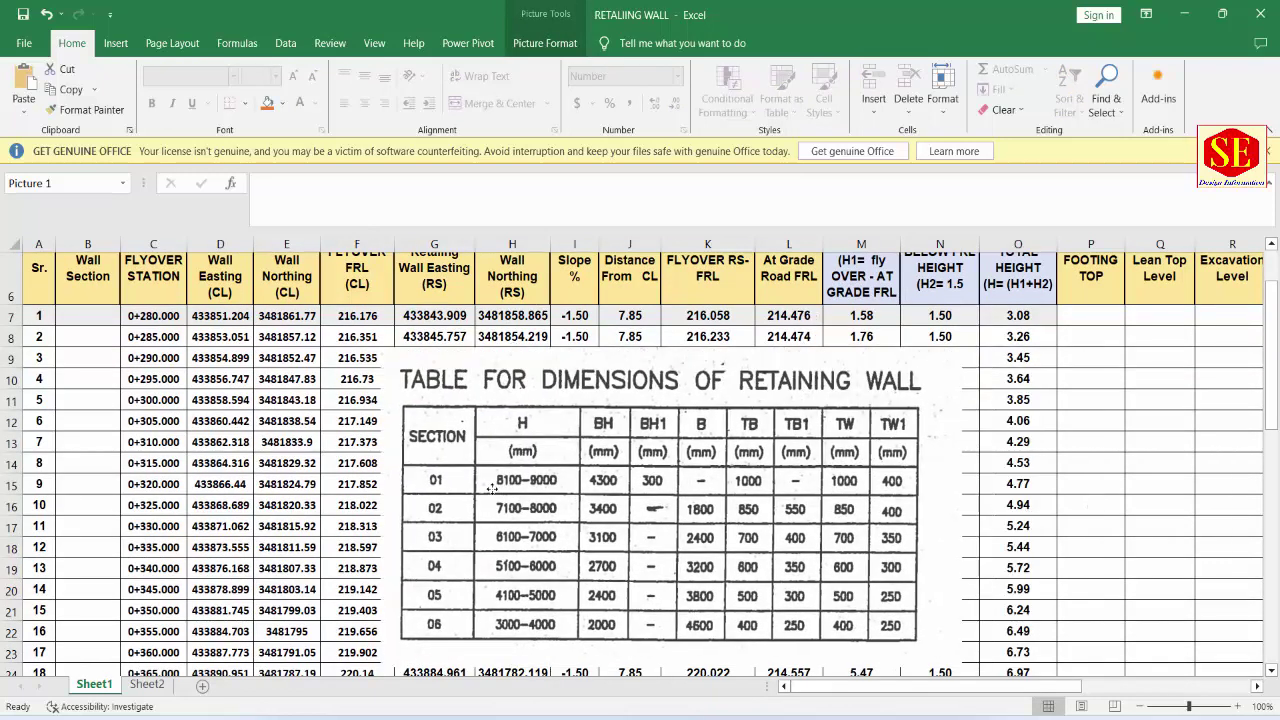
# Step: Shade cells C7:O12 with a peach fill colour
pyautogui.click(1027, 315)
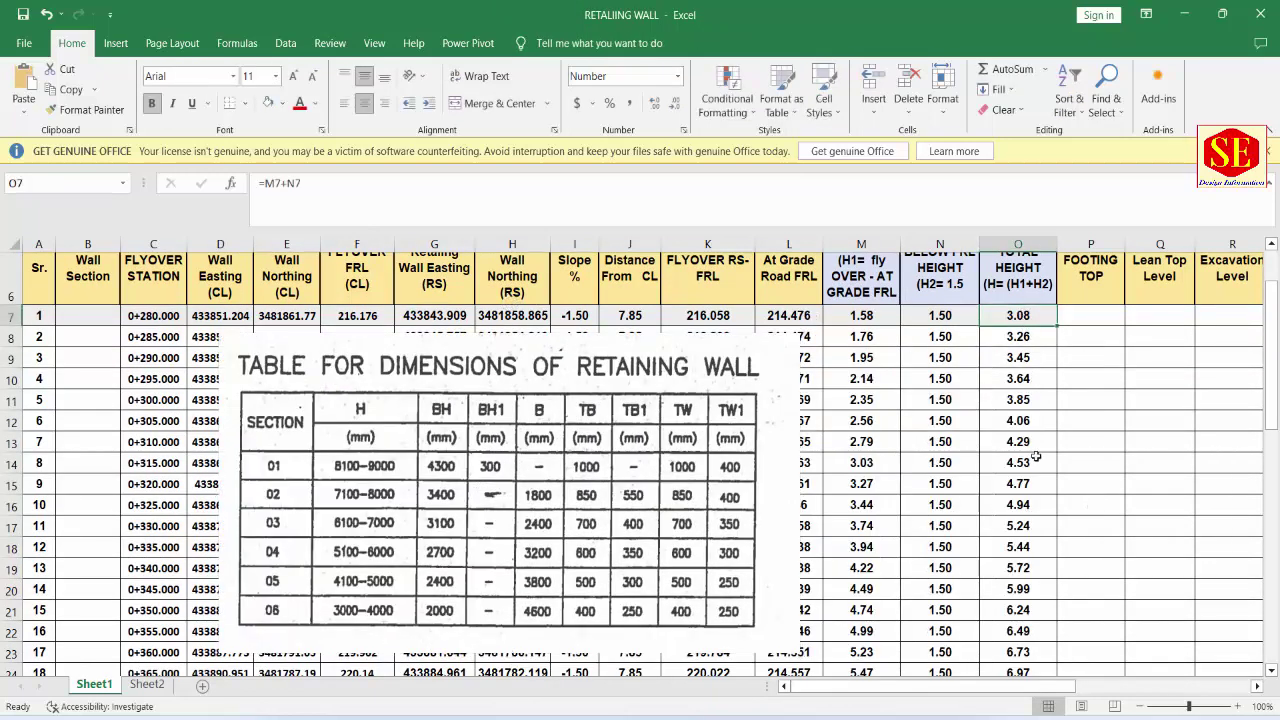
pyautogui.click(1023, 422)
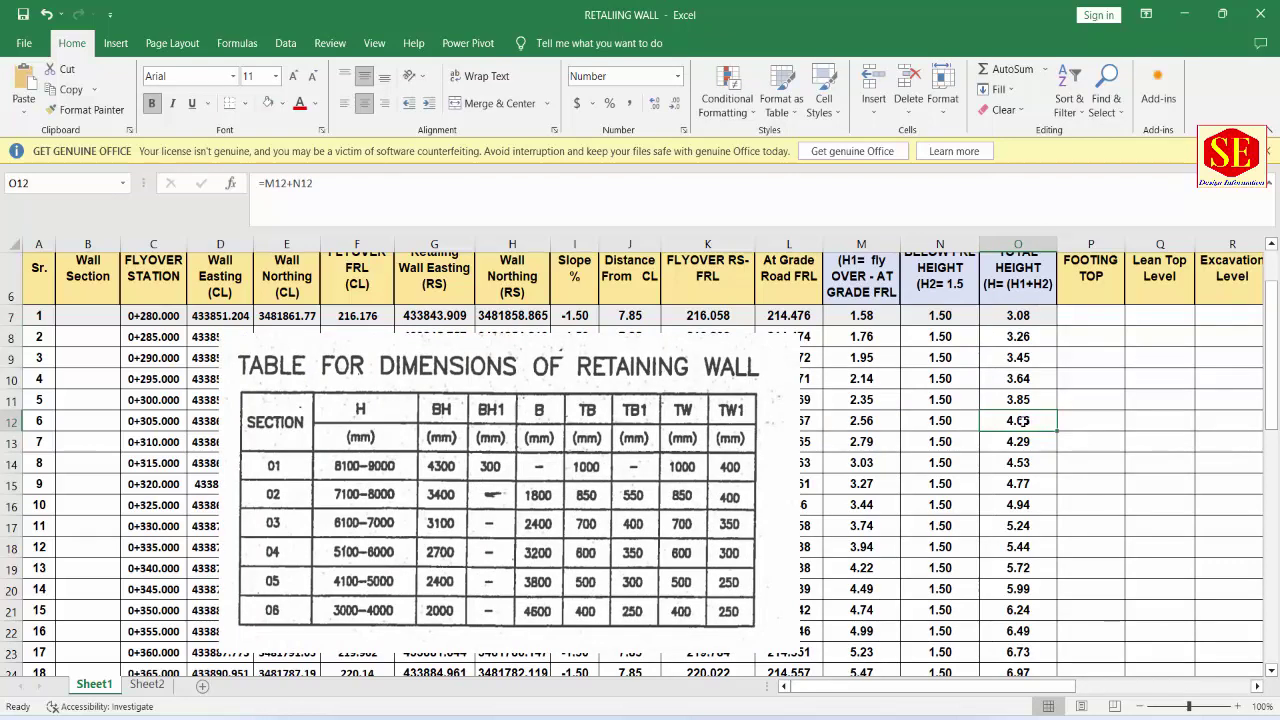
pyautogui.moveTo(1015, 318); pyautogui.dragTo(530, 416)
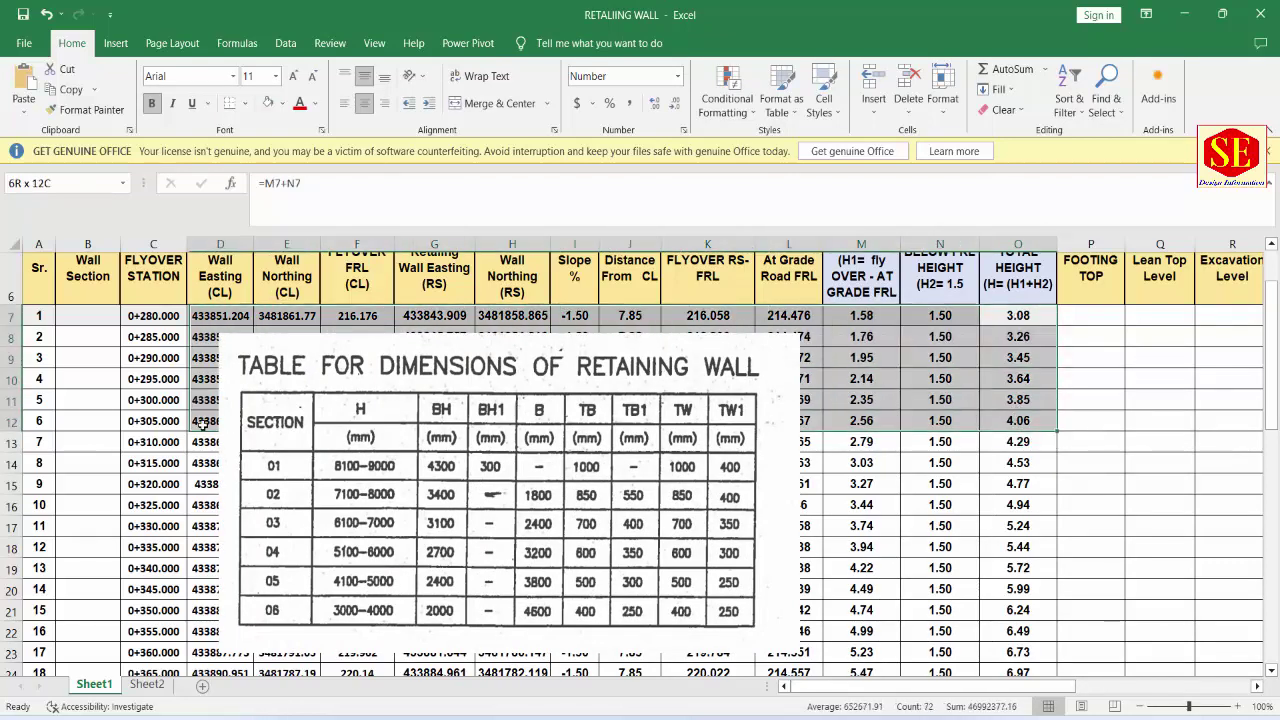
pyautogui.moveTo(530, 416)
pyautogui.mouseDown()
pyautogui.moveTo(394, 385)
pyautogui.moveTo(426, 588)
pyautogui.mouseUp()
pyautogui.moveTo(1025, 316)
pyautogui.mouseDown()
pyautogui.moveTo(1025, 383)
pyautogui.moveTo(163, 401)
pyautogui.mouseUp()
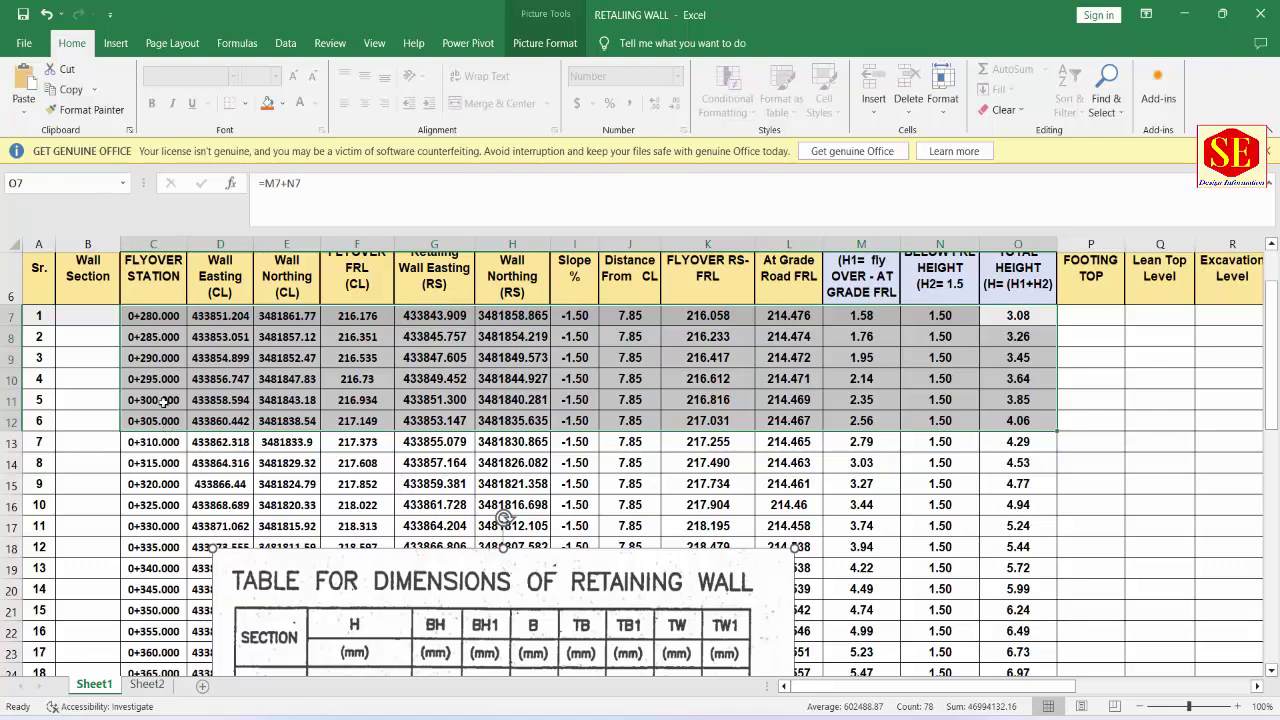
pyautogui.click(283, 103)
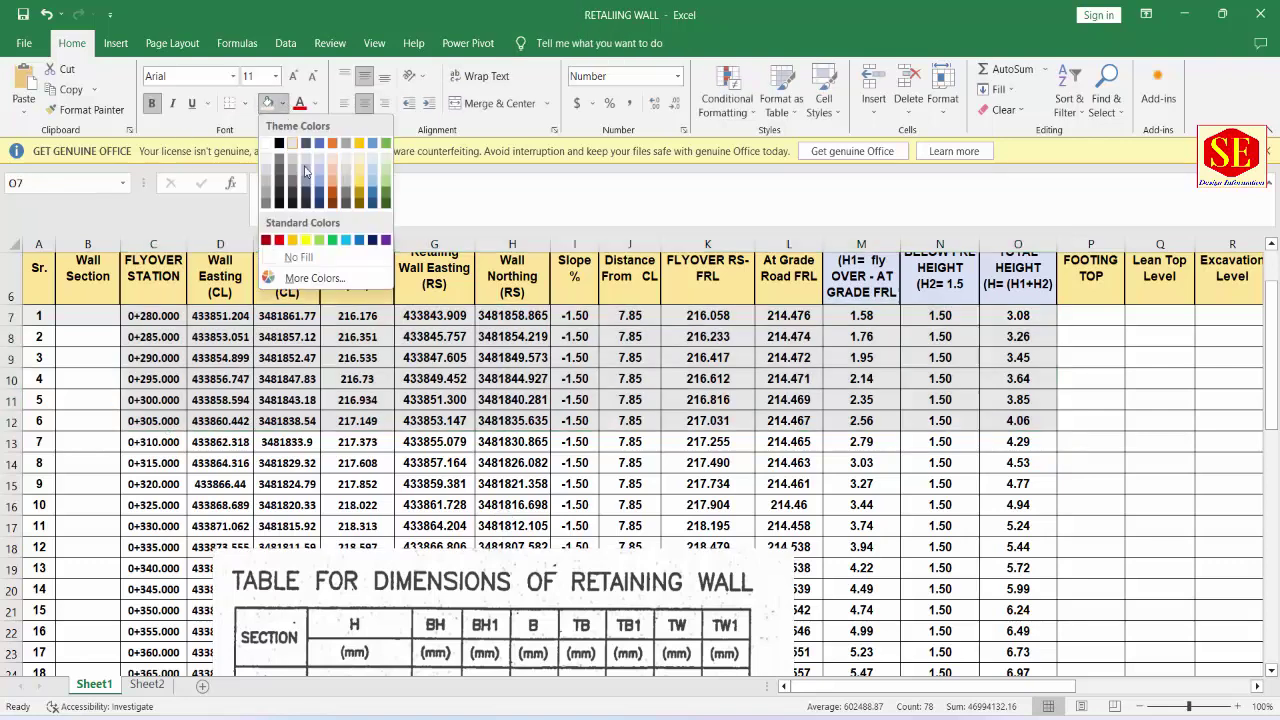
pyautogui.click(335, 158)
# Step: Merge B7:B12 and enter Wall Section number 6
pyautogui.moveTo(106, 322); pyautogui.dragTo(101, 417)
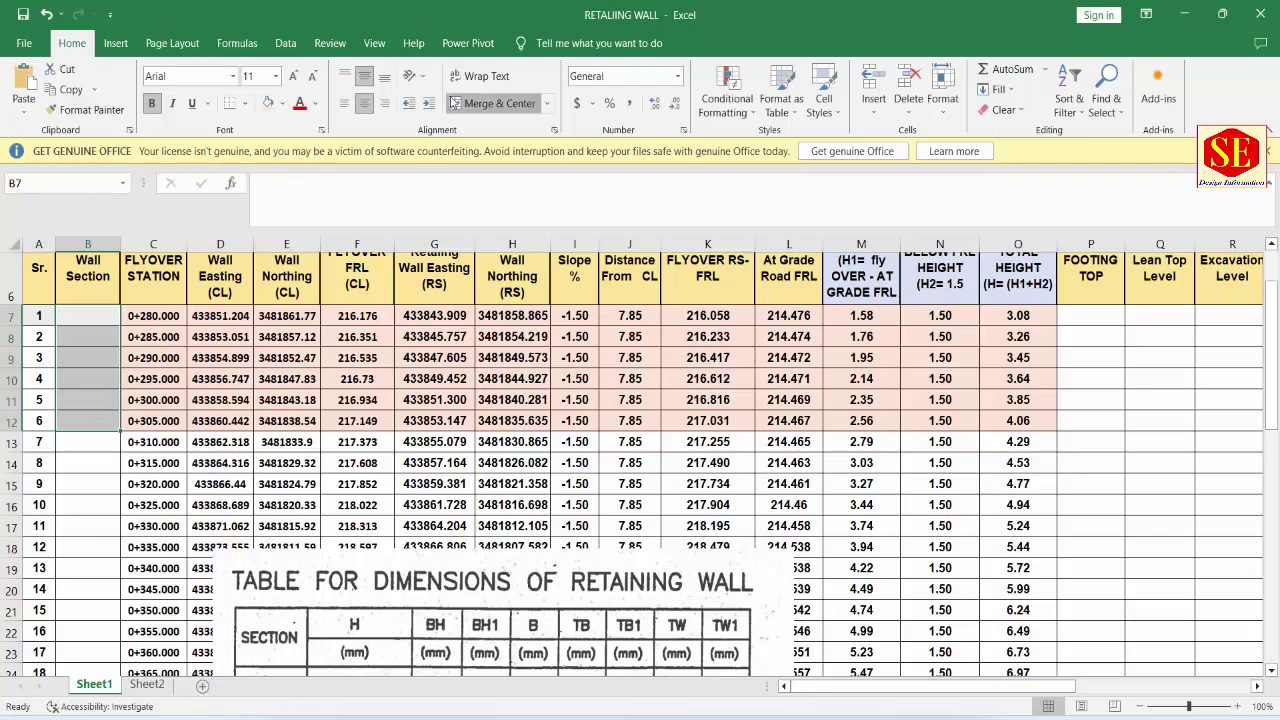
pyautogui.click(492, 103)
pyautogui.moveTo(425, 605); pyautogui.dragTo(621, 321)
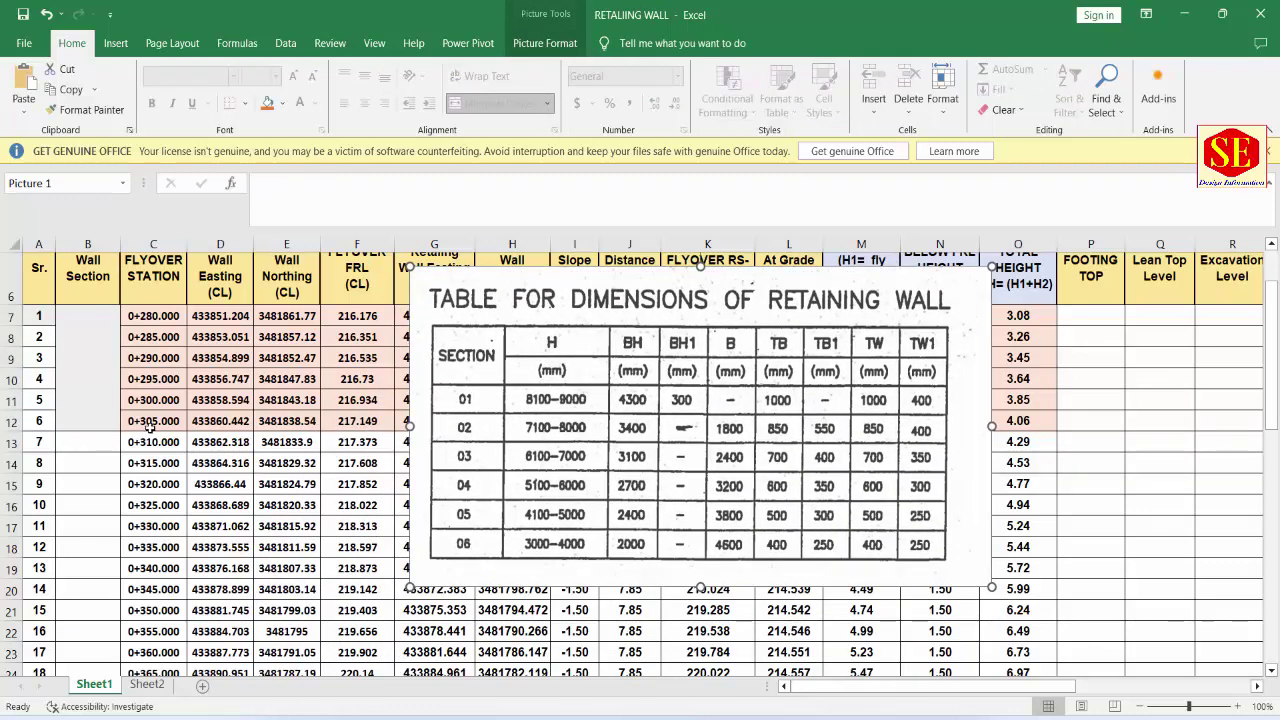
pyautogui.click(90, 355)
pyautogui.write('6')
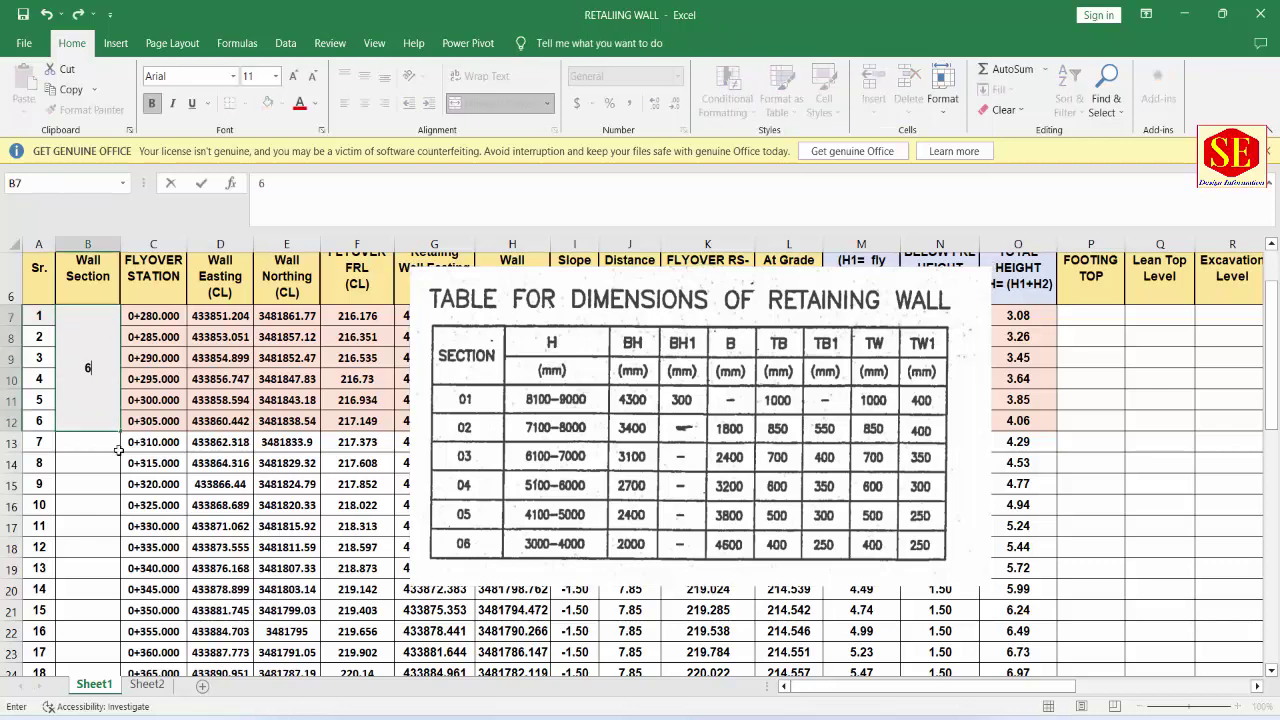
pyautogui.press('Return')
pyautogui.moveTo(481, 333); pyautogui.dragTo(468, 565)
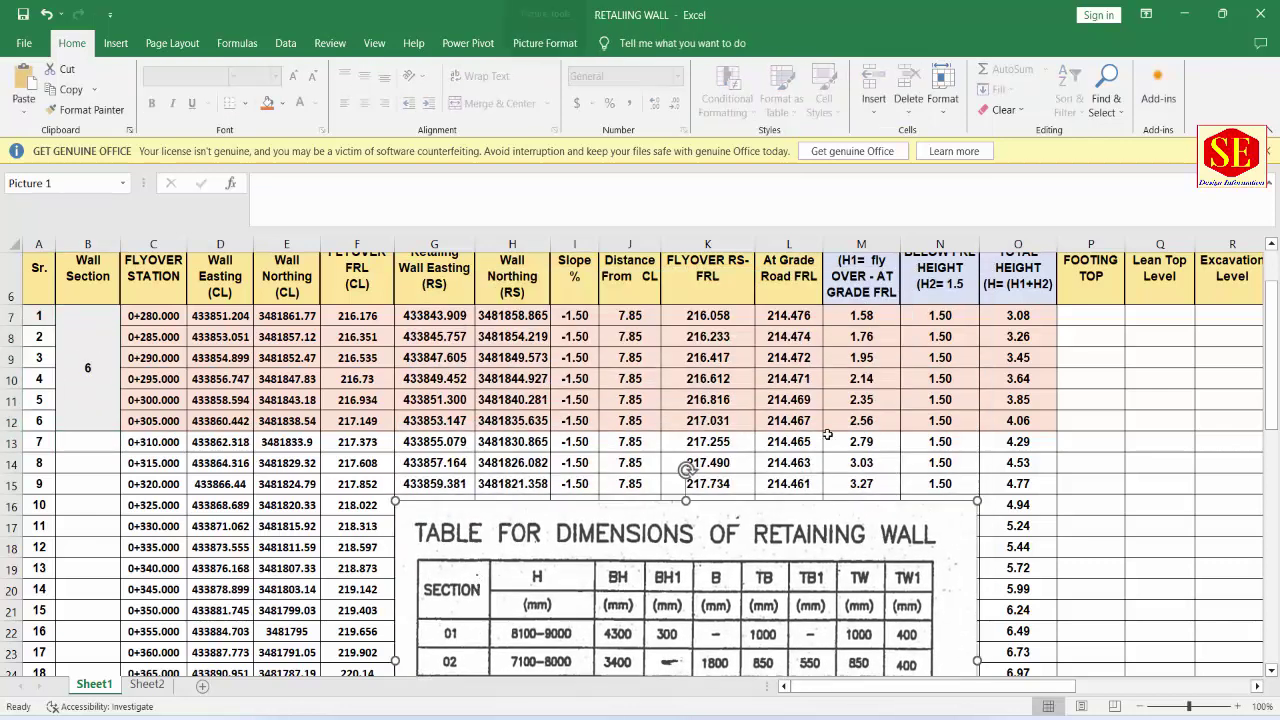
pyautogui.scroll(-1, 549, 617)
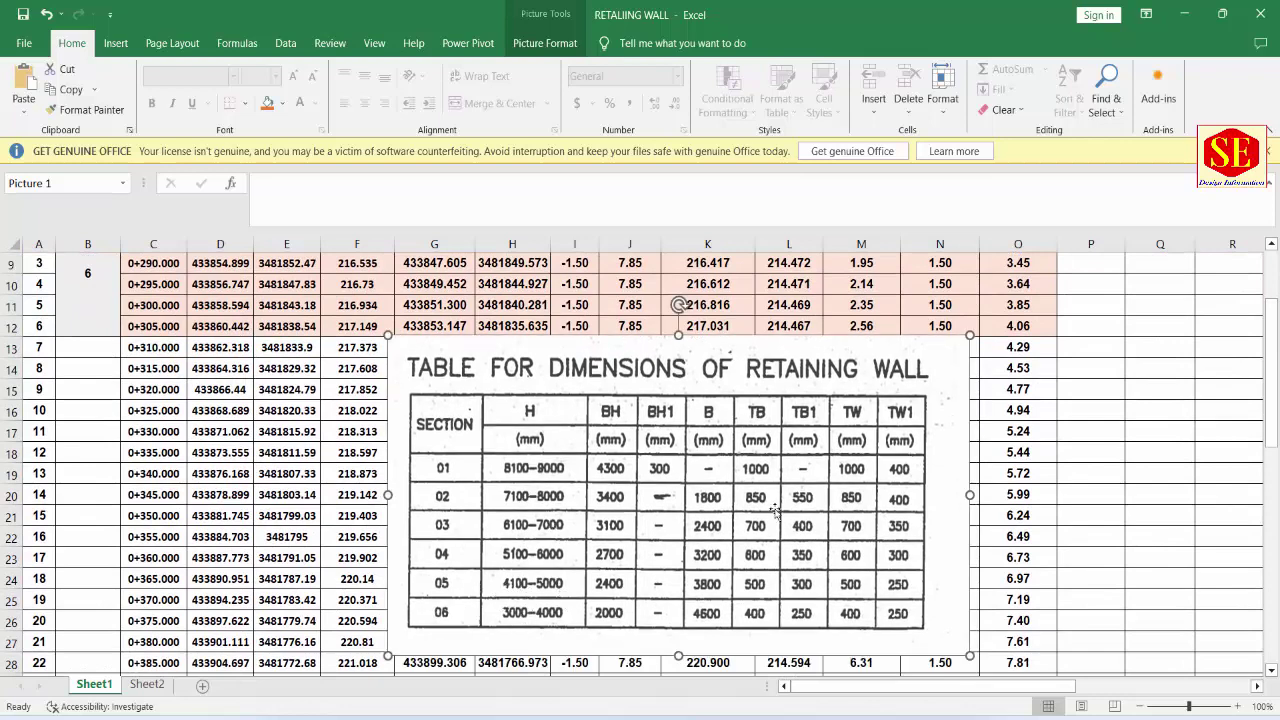
# Step: Shade rows 13–16 from column B to O light blue
pyautogui.moveTo(775, 510); pyautogui.dragTo(615, 512)
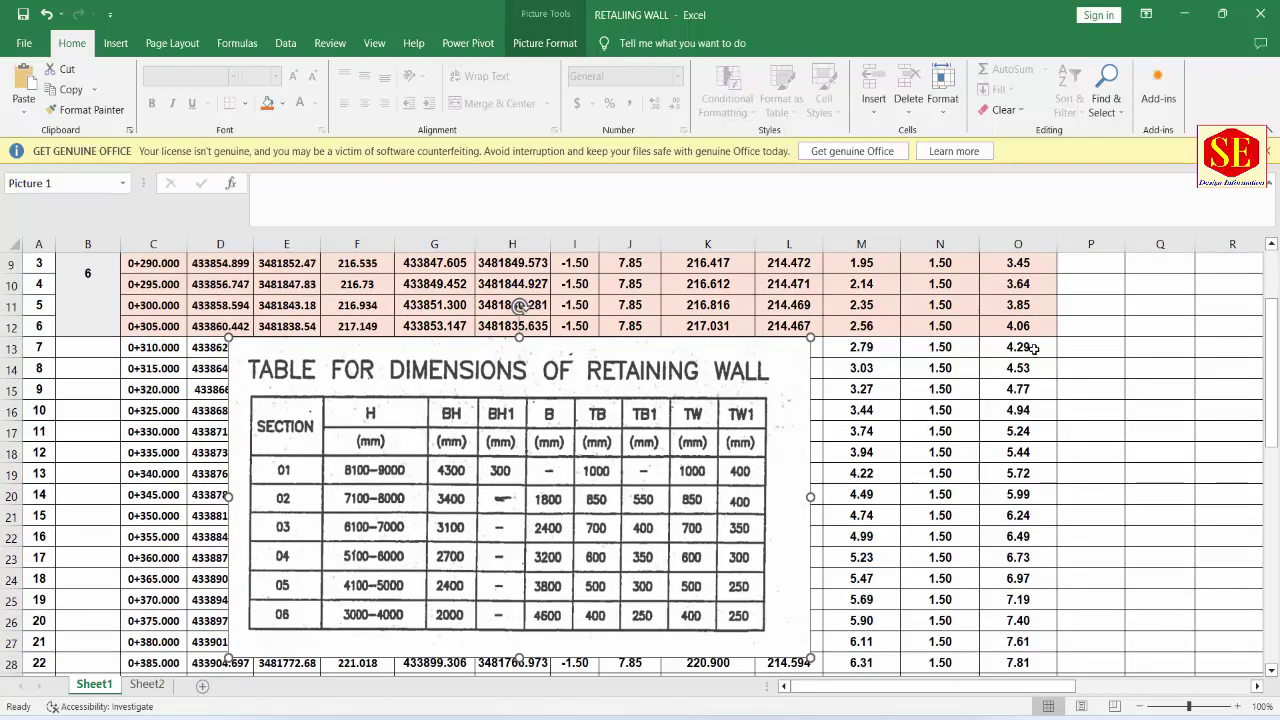
pyautogui.moveTo(1033, 347); pyautogui.dragTo(1018, 410)
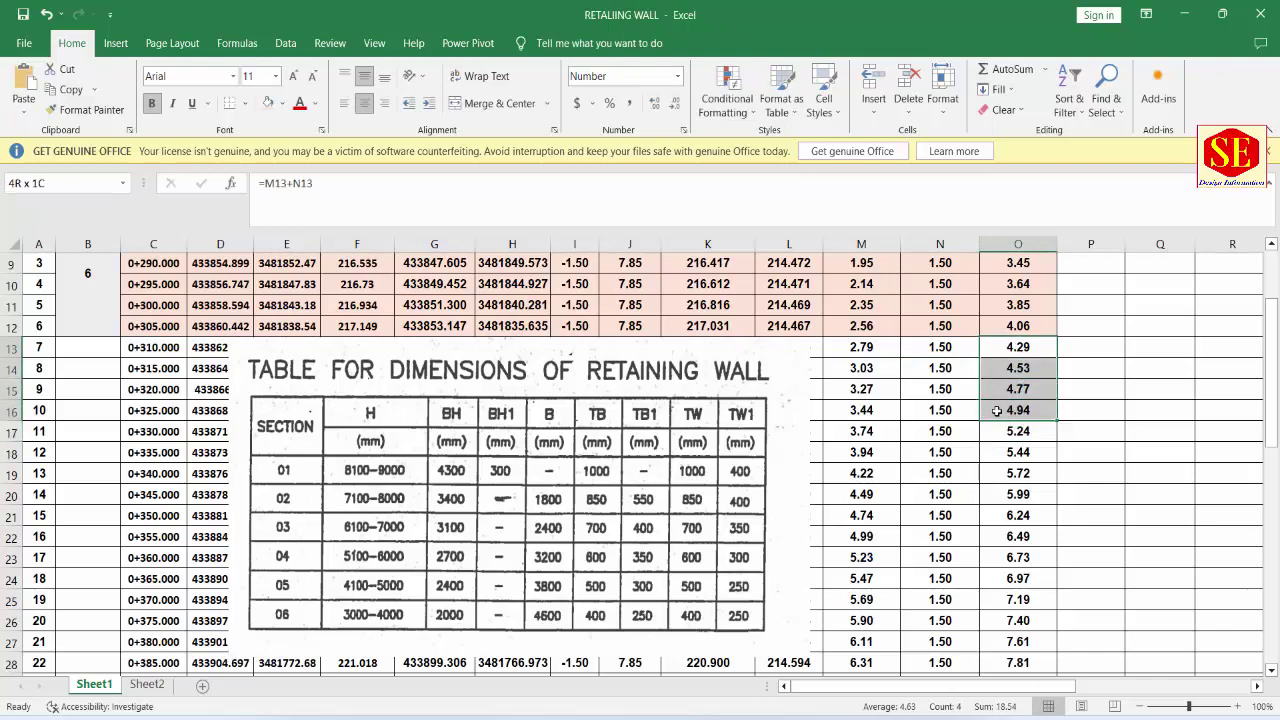
pyautogui.moveTo(997, 410); pyautogui.dragTo(98, 405)
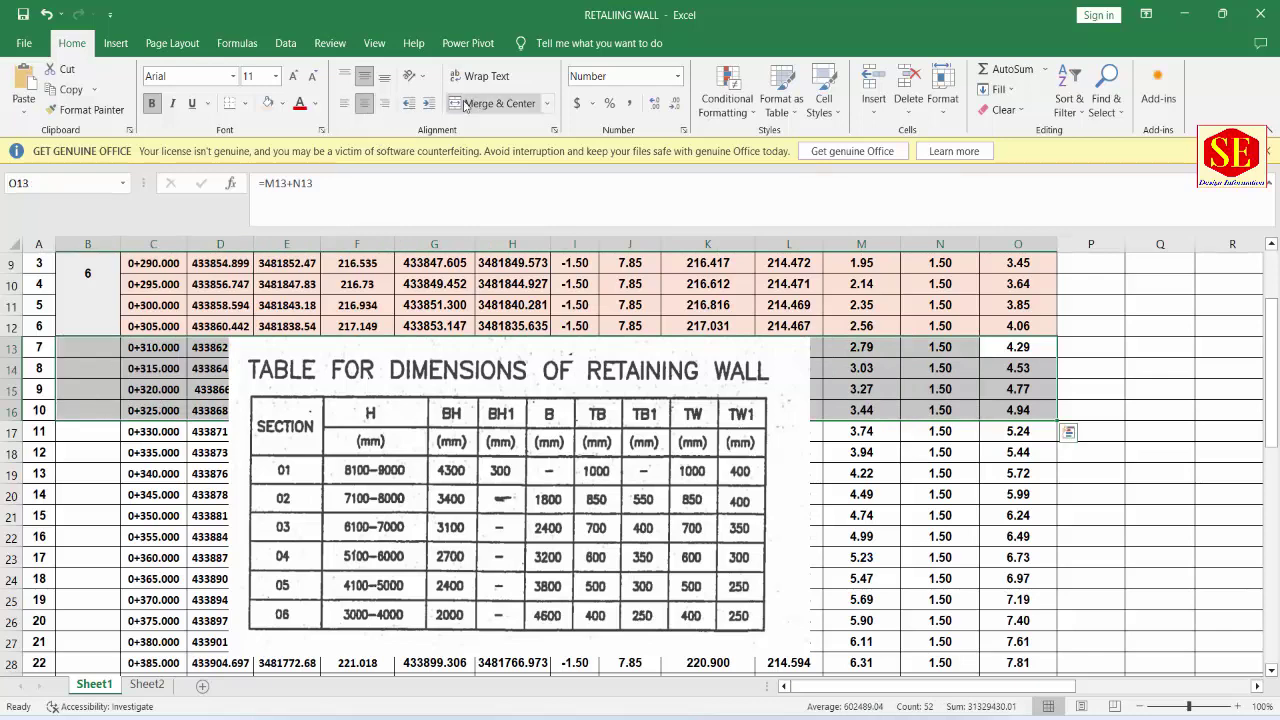
pyautogui.click(281, 103)
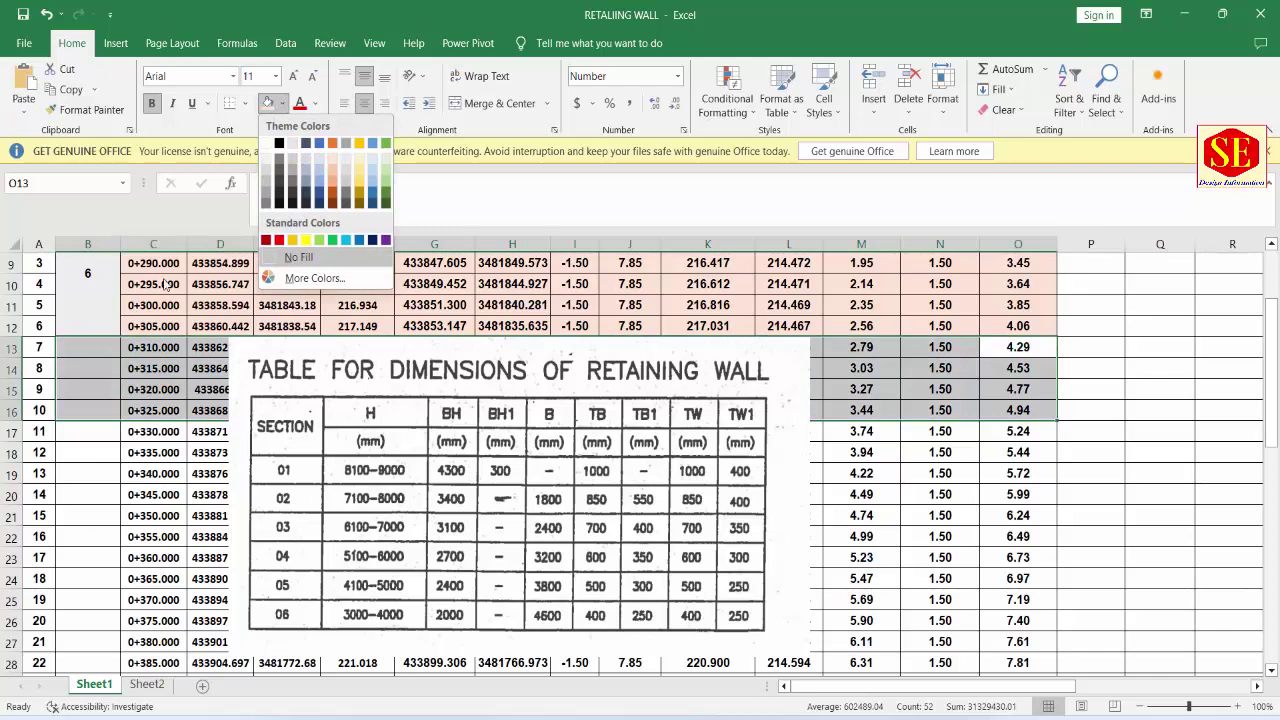
pyautogui.click(319, 155)
pyautogui.click(101, 348)
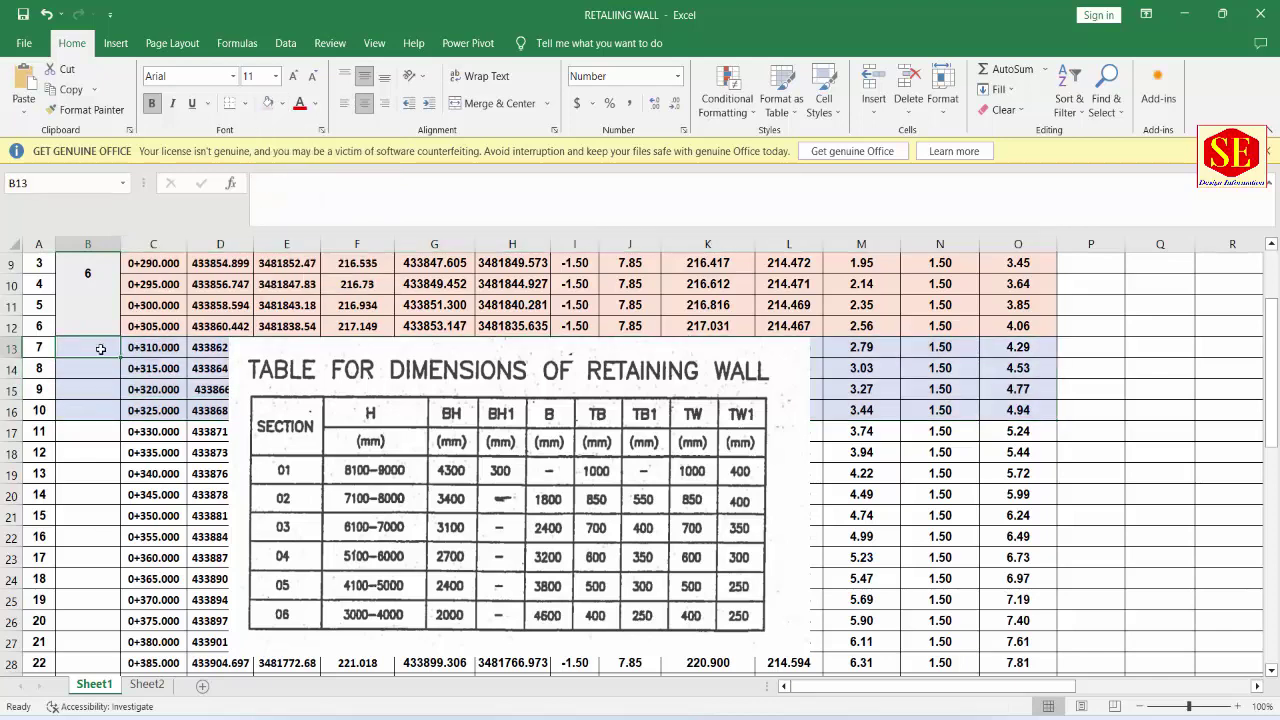
# Step: Merge B13:B16 and enter Wall Section number 5
pyautogui.moveTo(101, 348); pyautogui.dragTo(88, 410)
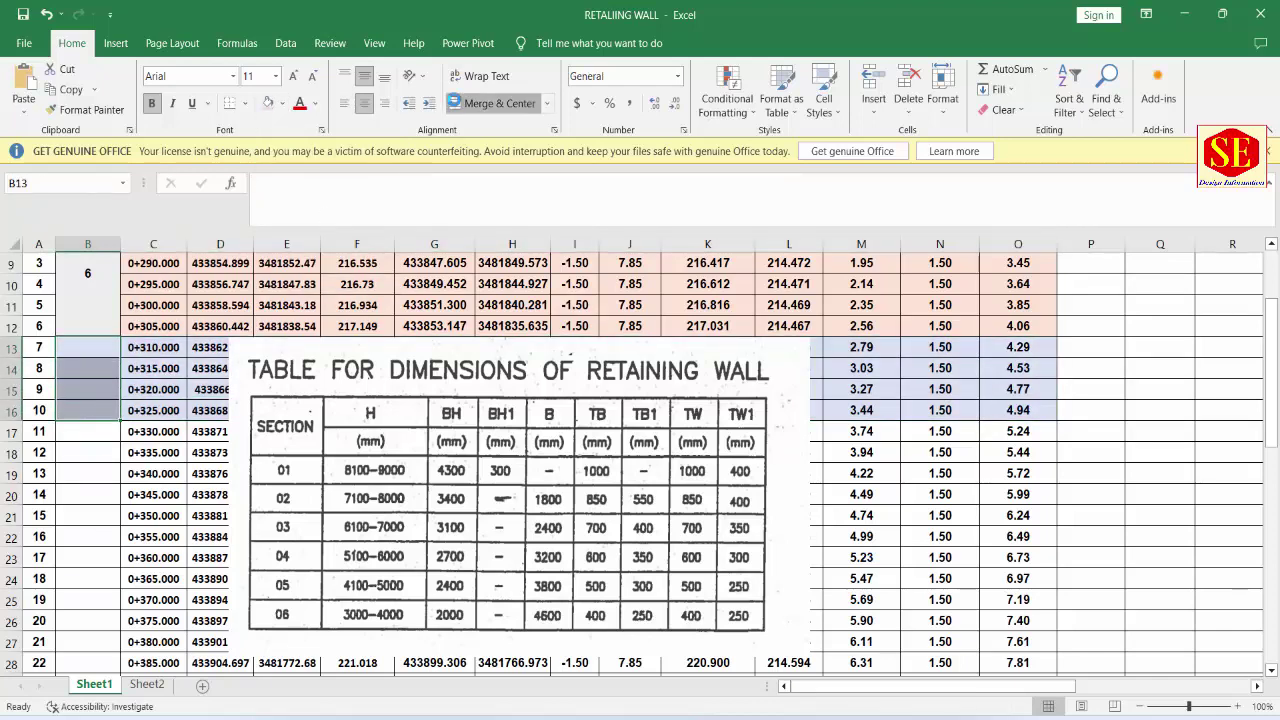
pyautogui.click(455, 103)
pyautogui.write('5')
pyautogui.press('Return')
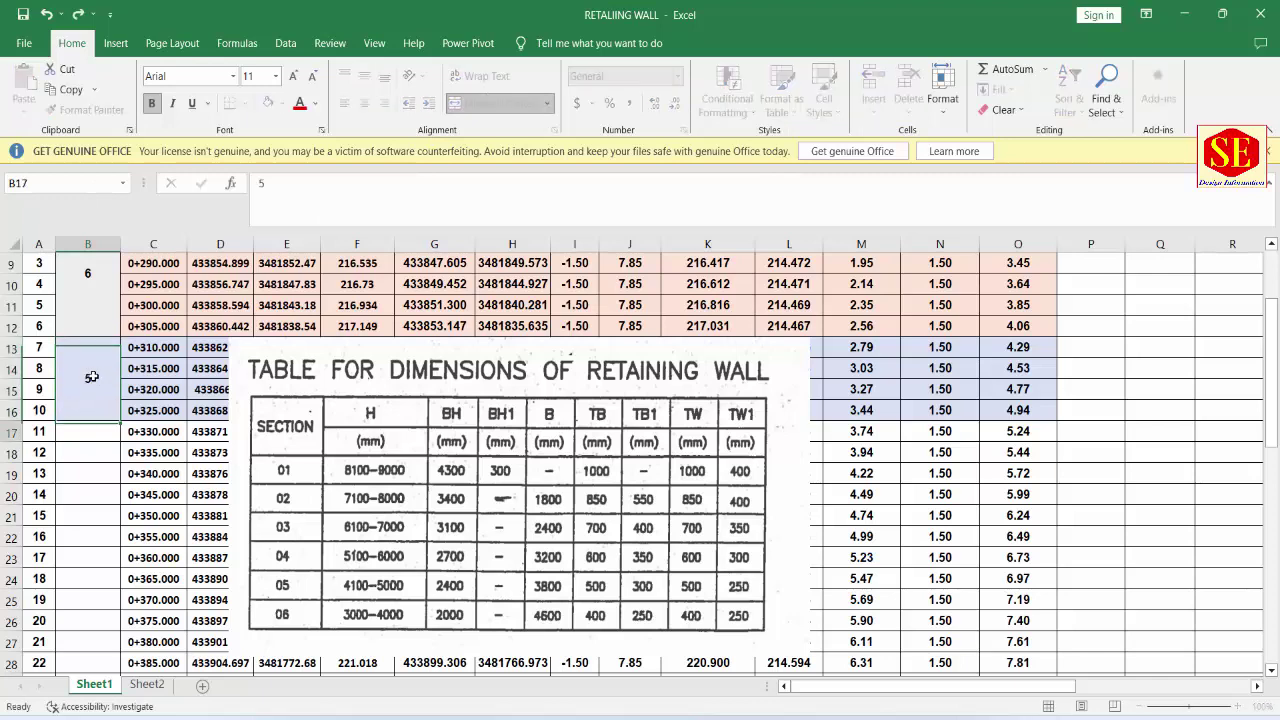
pyautogui.moveTo(285, 585); pyautogui.dragTo(269, 487)
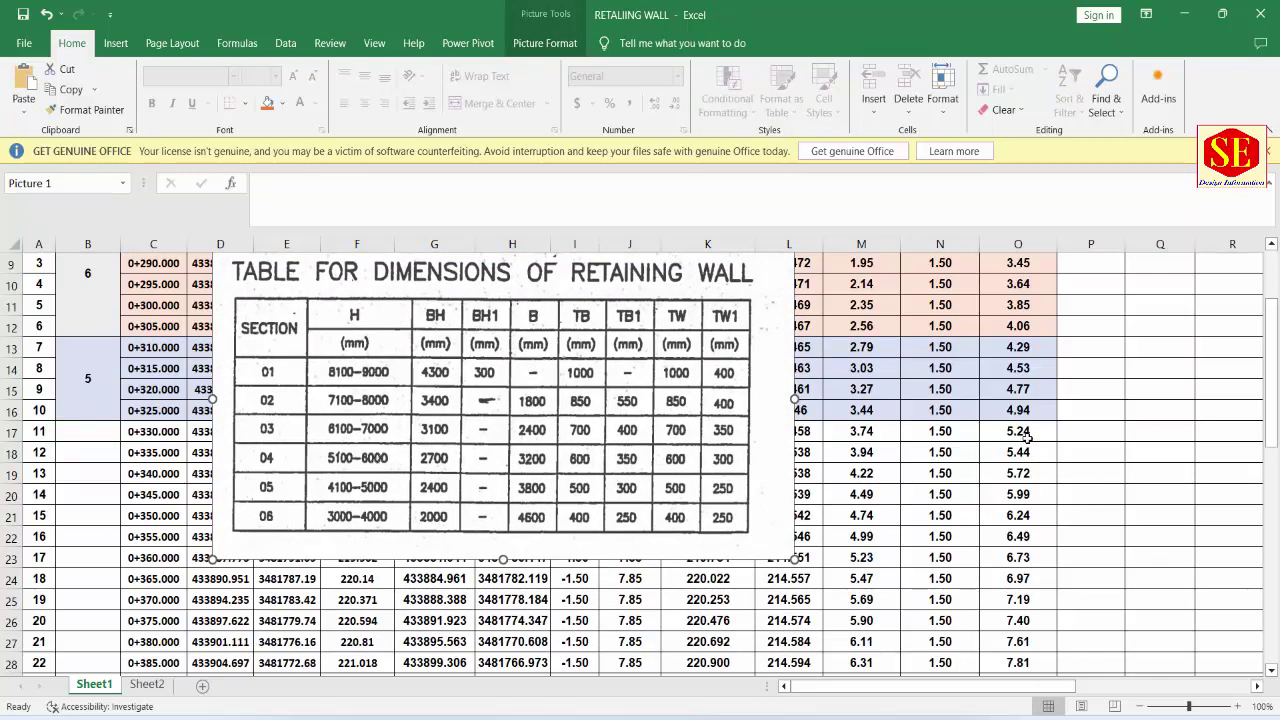
# Step: Merge B17:B20 without a fill and enter 3 in it
pyautogui.moveTo(1027, 437); pyautogui.dragTo(1022, 497)
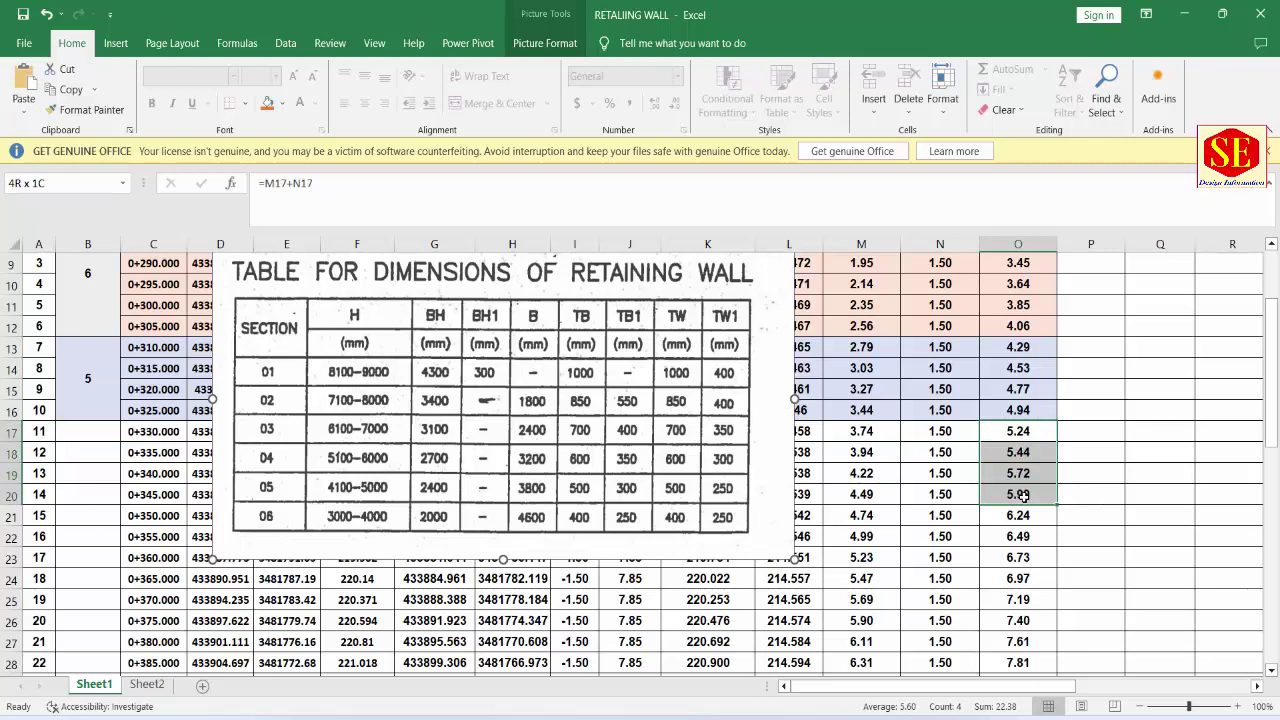
pyautogui.moveTo(985, 498)
pyautogui.mouseDown()
pyautogui.moveTo(104, 475)
pyautogui.moveTo(100, 489)
pyautogui.mouseUp()
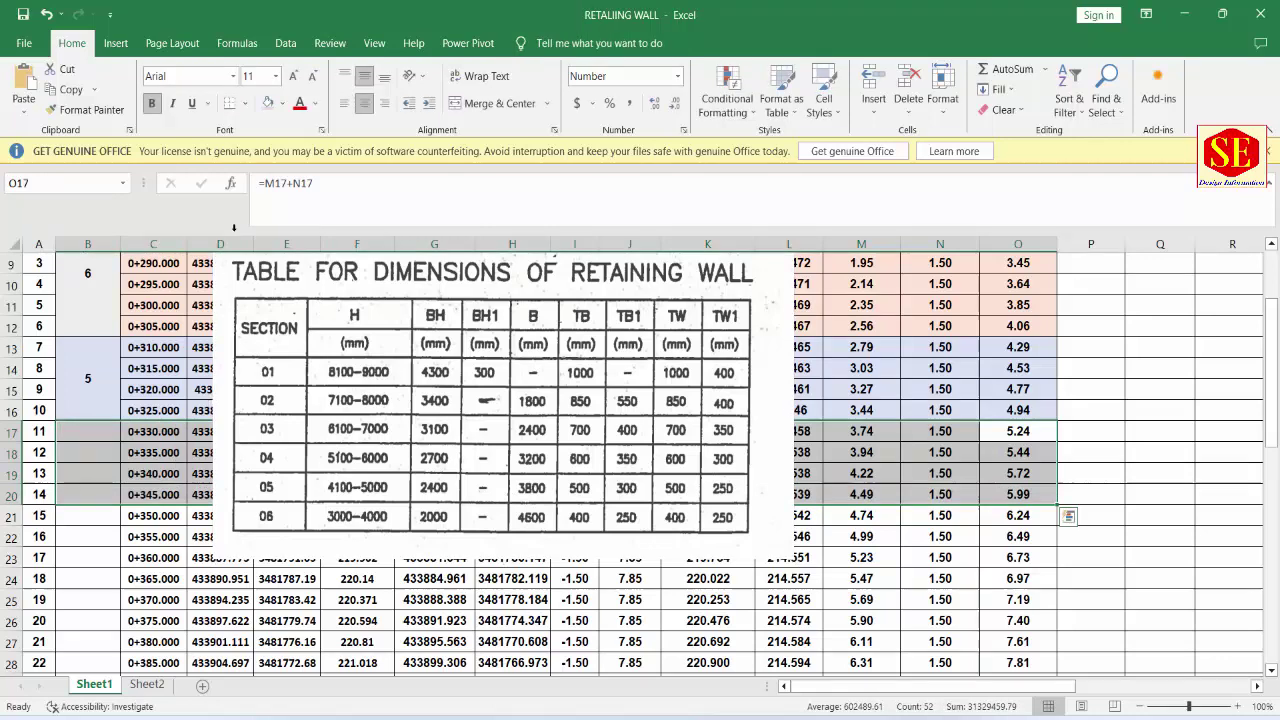
pyautogui.click(284, 106)
pyautogui.press('Escape')
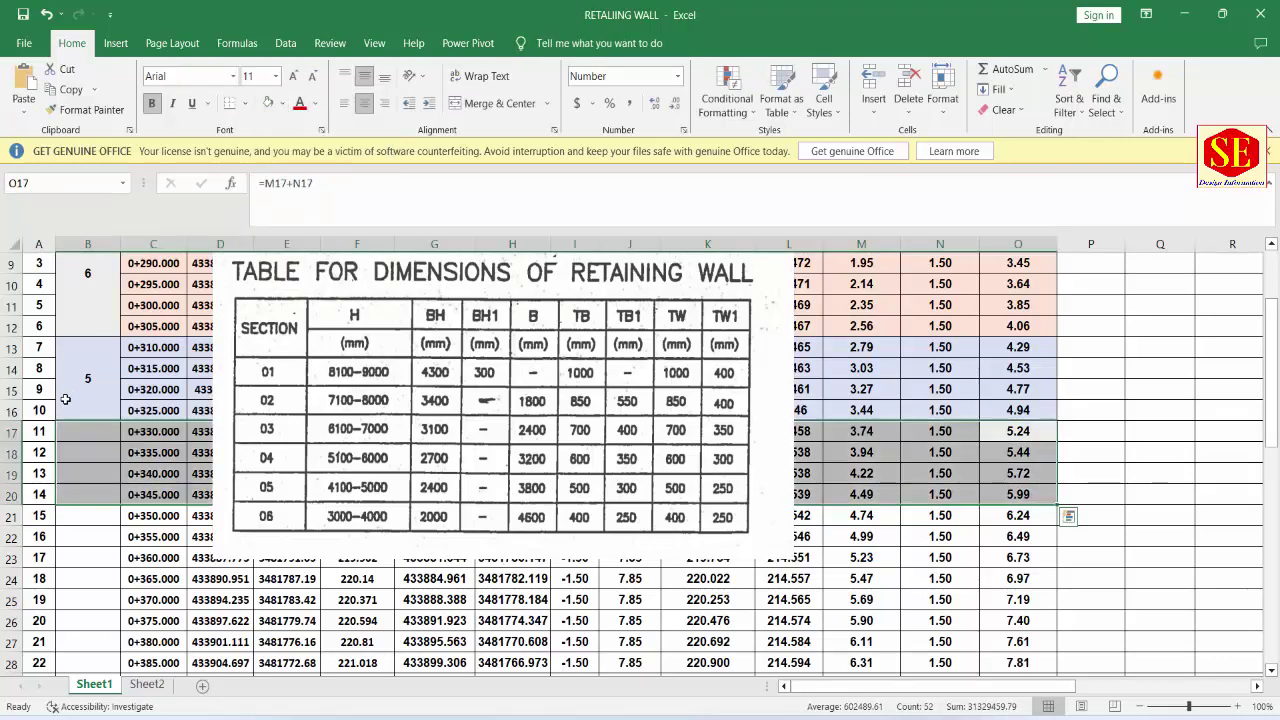
pyautogui.moveTo(93, 432); pyautogui.dragTo(94, 477)
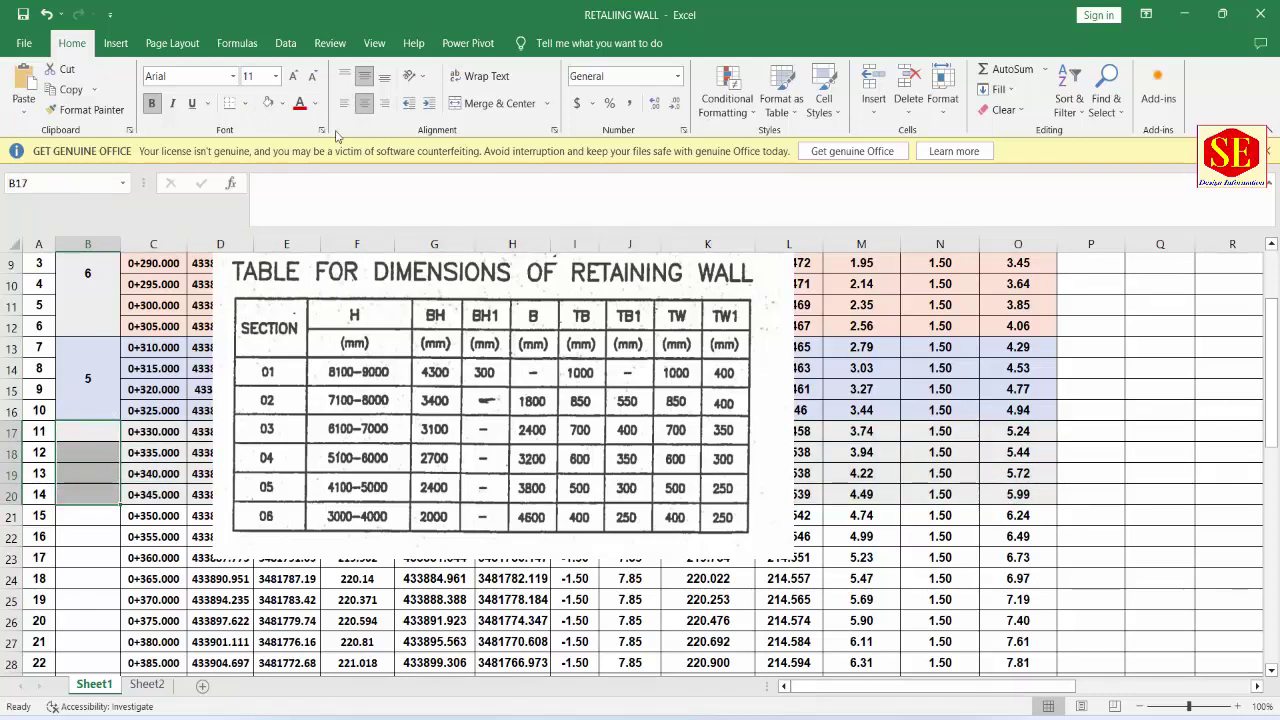
pyautogui.click(499, 103)
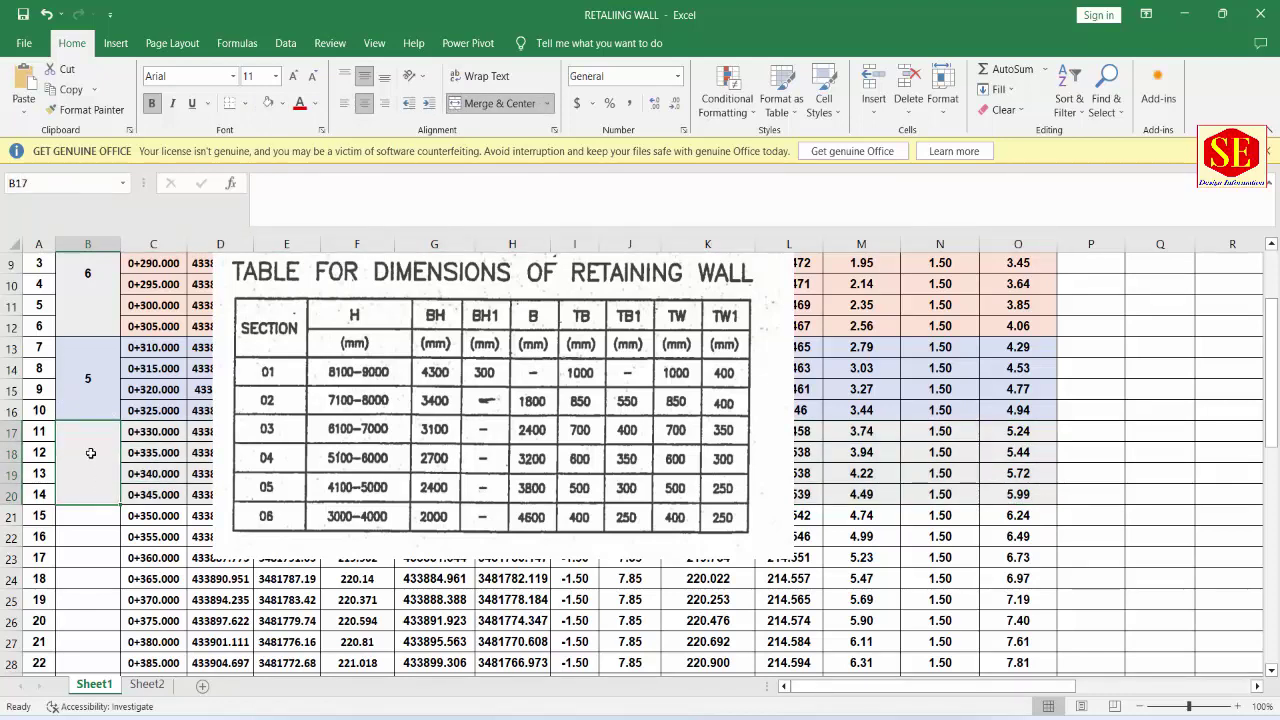
pyautogui.write('3')
pyautogui.press('Return')
# Step: Shade rows 21–24 bluish grey and merge B21:B24
pyautogui.scroll(-1, 983, 537)
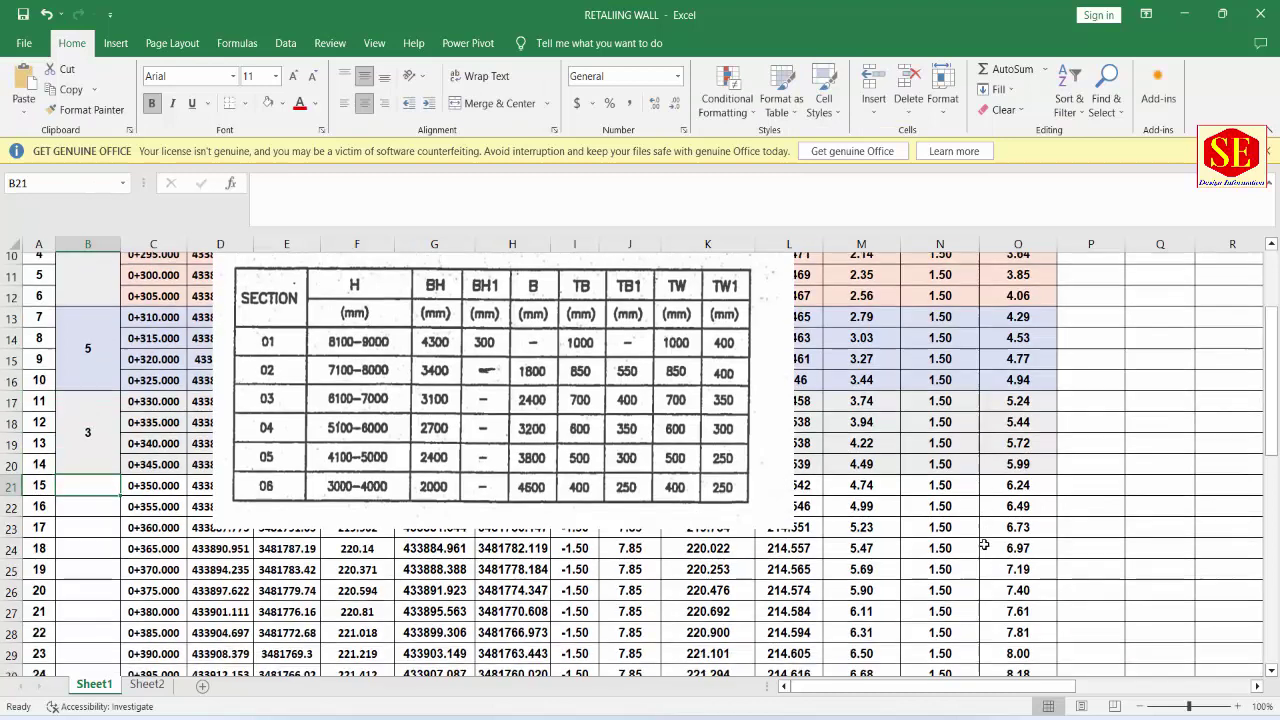
pyautogui.click(636, 355)
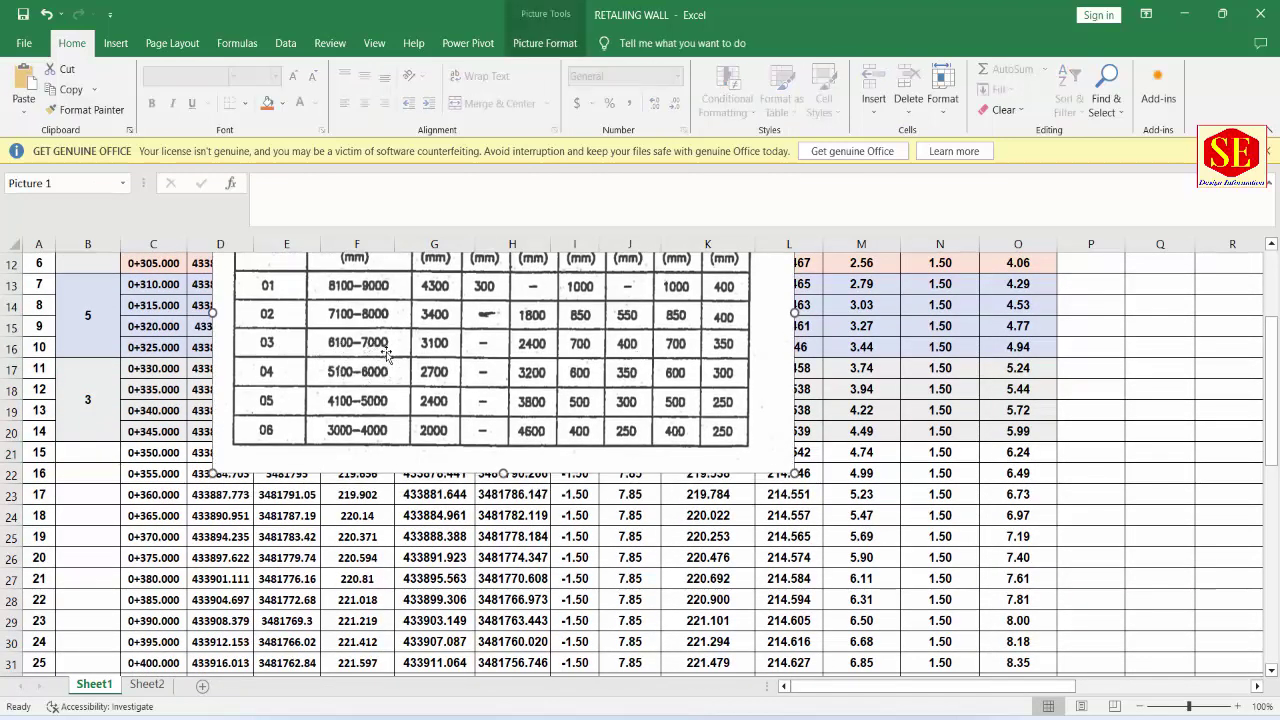
pyautogui.moveTo(1008, 455)
pyautogui.mouseDown()
pyautogui.moveTo(1017, 538)
pyautogui.moveTo(1017, 517)
pyautogui.moveTo(101, 516)
pyautogui.mouseUp()
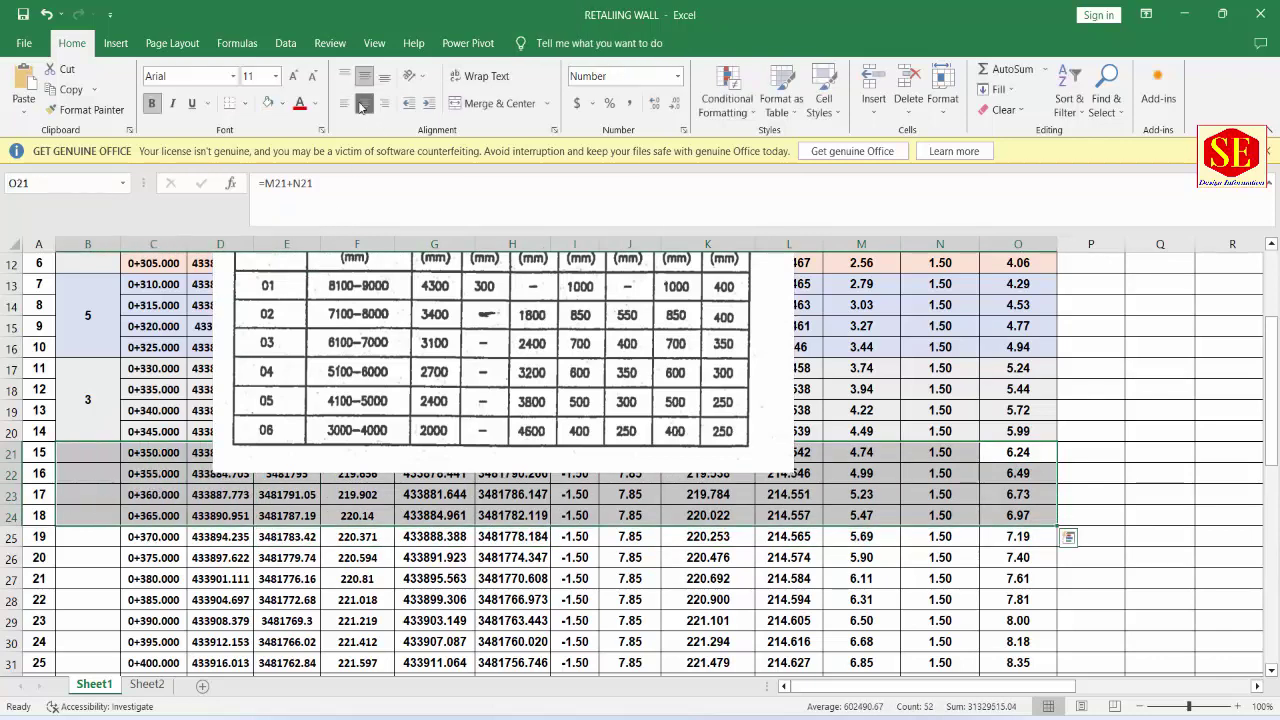
pyautogui.click(283, 103)
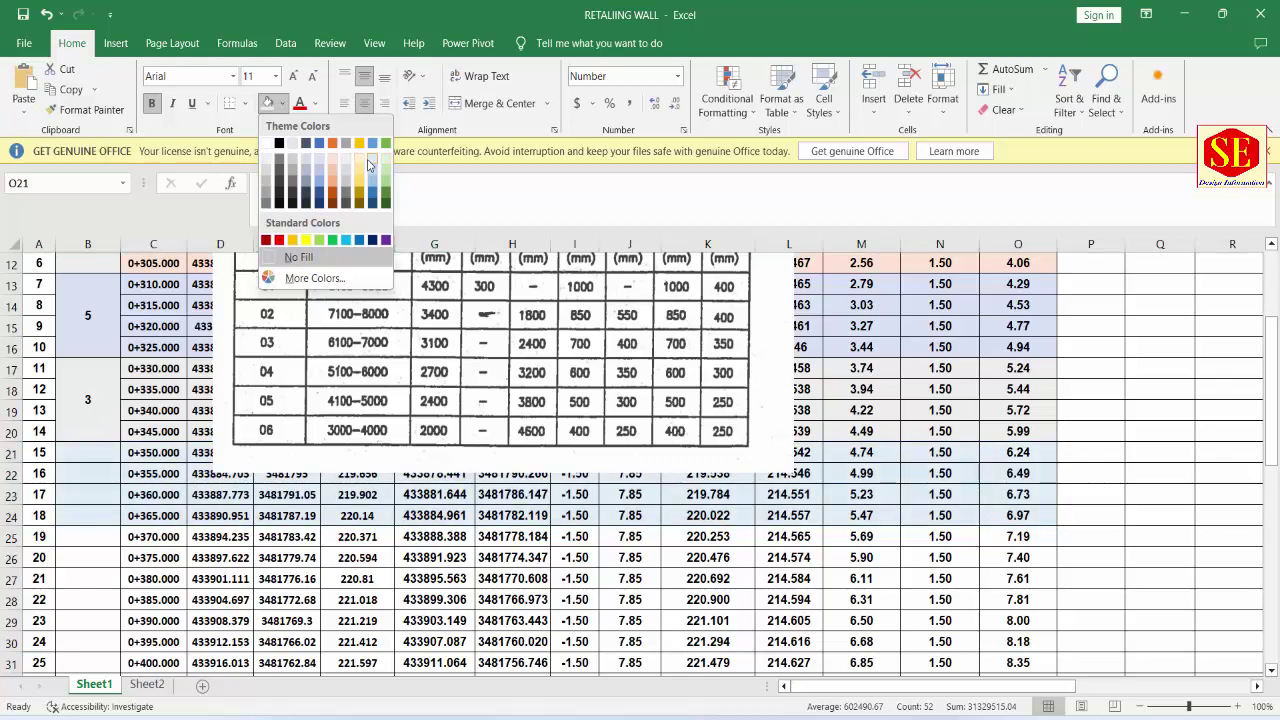
pyautogui.click(373, 170)
pyautogui.moveTo(90, 459); pyautogui.dragTo(100, 516)
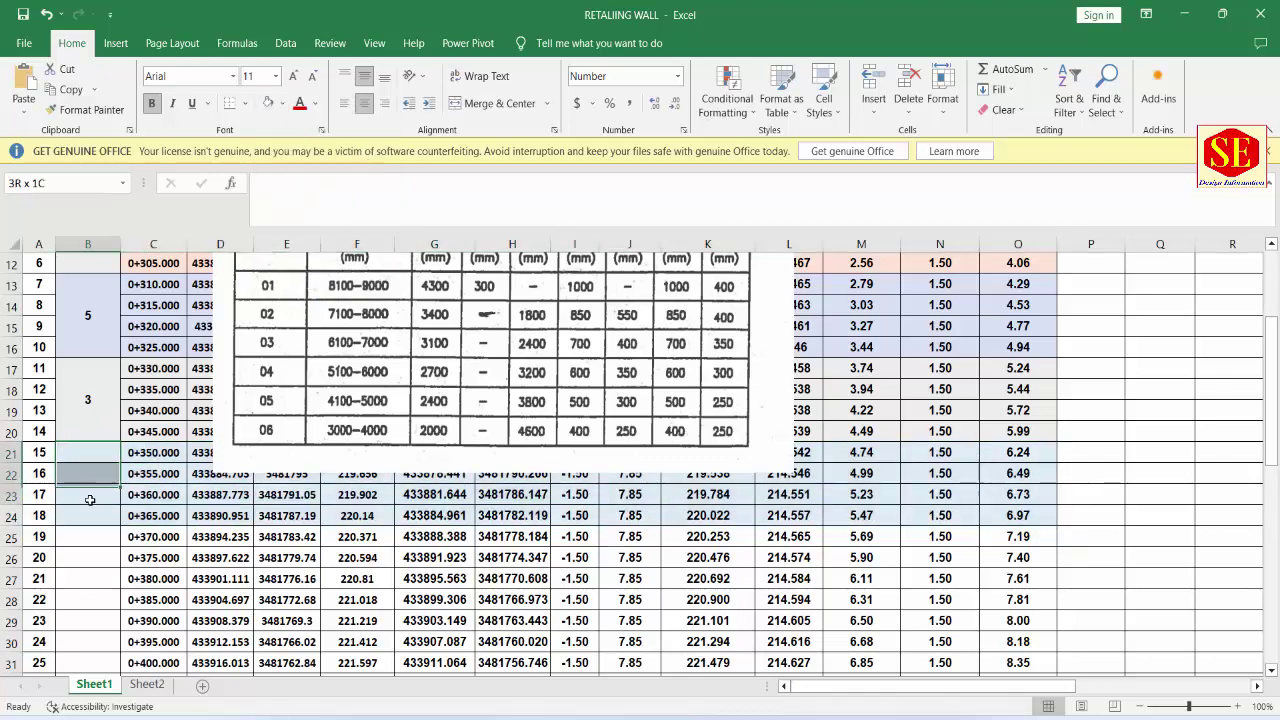
pyautogui.click(495, 103)
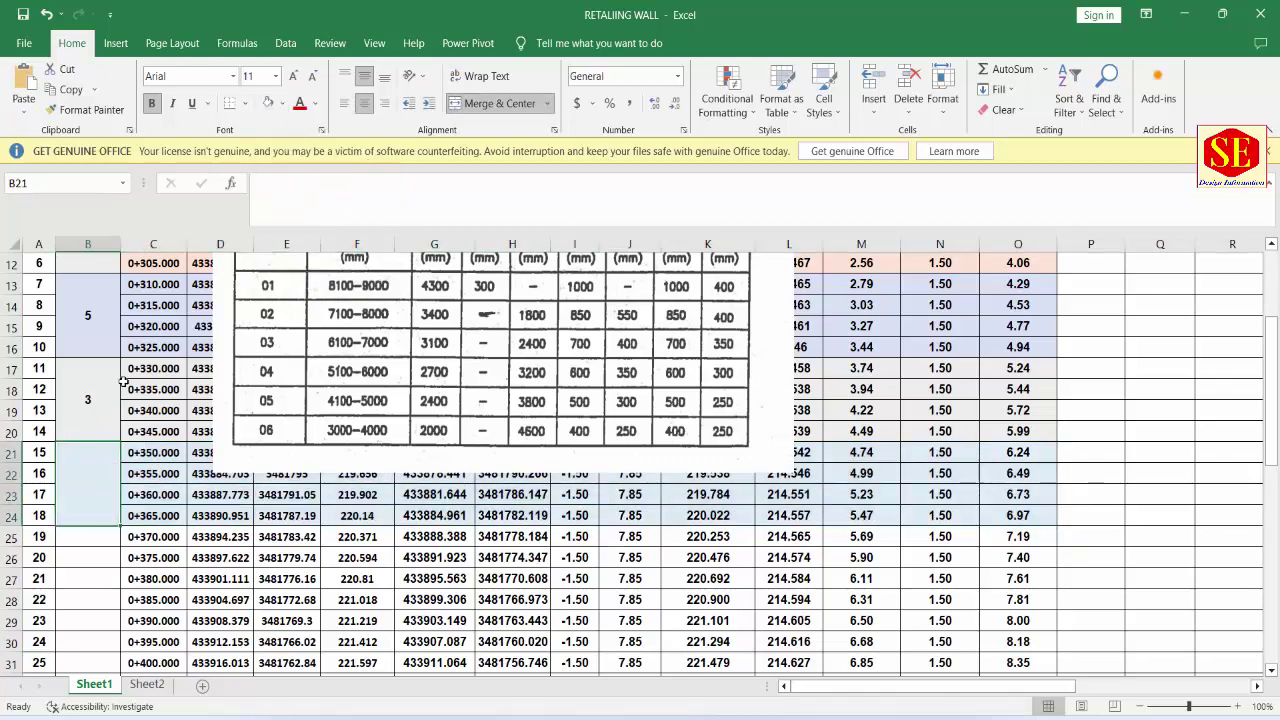
# Step: Set merged cell B17 to 4 and merged cell B21 to 3
pyautogui.scroll(1, 106, 291)
pyautogui.click(106, 291)
pyautogui.click(86, 370)
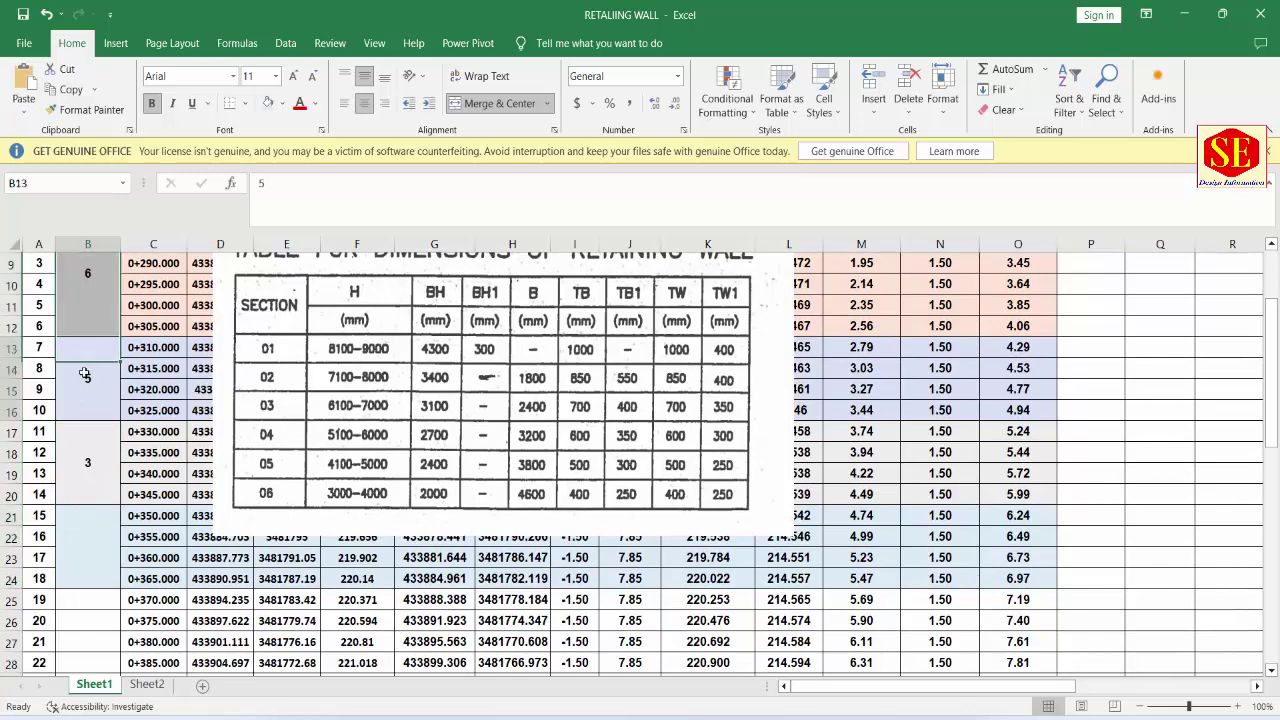
pyautogui.click(80, 465)
pyautogui.write('4')
pyautogui.press('Return')
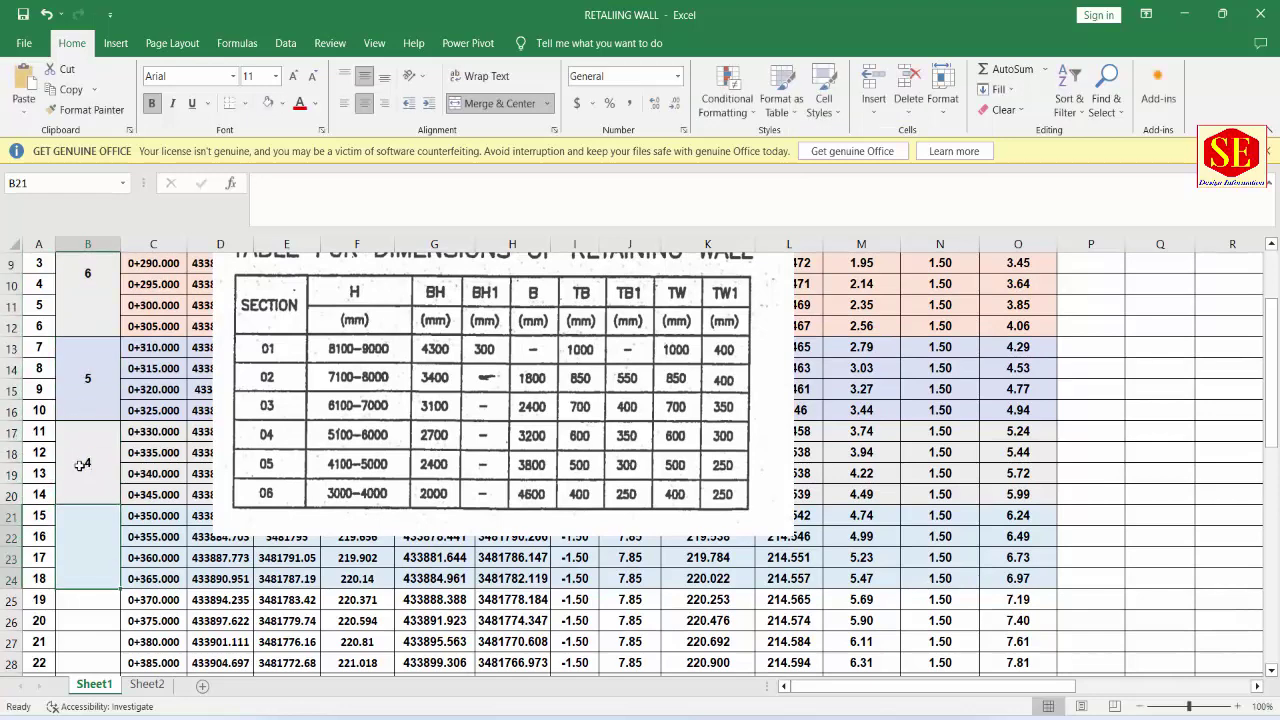
pyautogui.write('3')
pyautogui.press('Return')
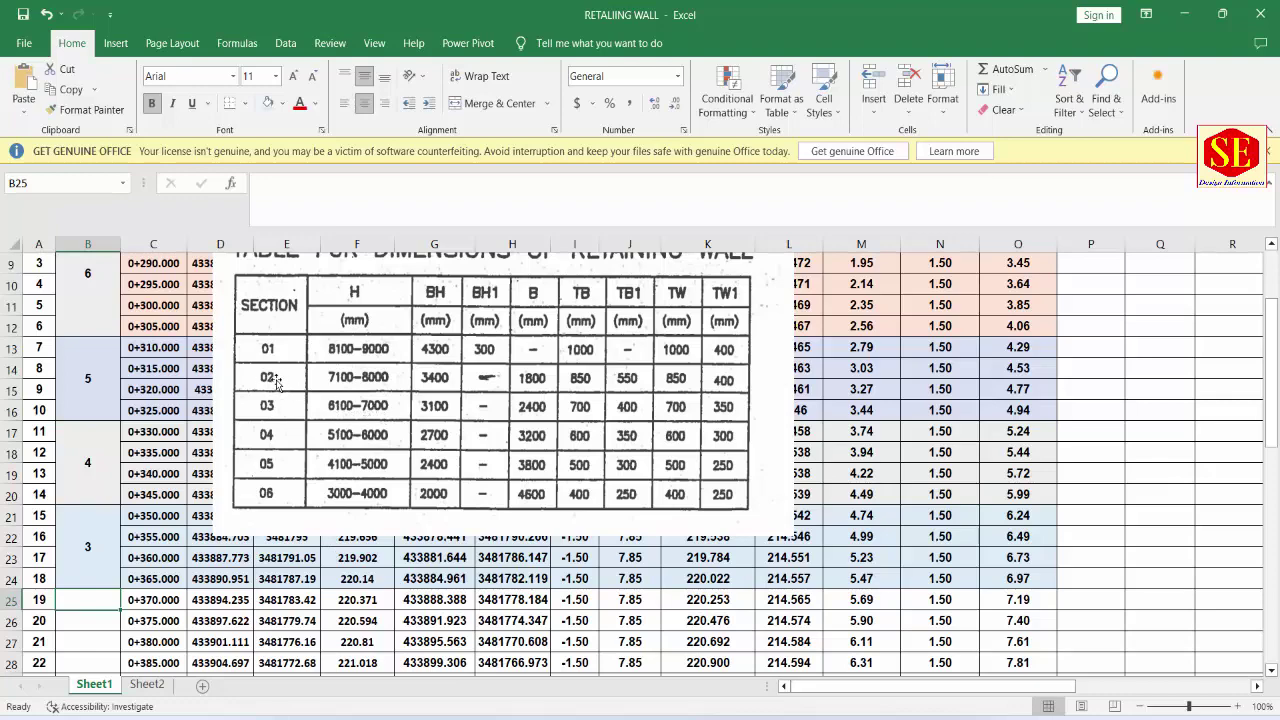
# Step: Shade rows 25–29 light orange, merge B25:B29 and enter 2
pyautogui.scroll(-2, 280, 382)
pyautogui.scroll(1, 290, 360)
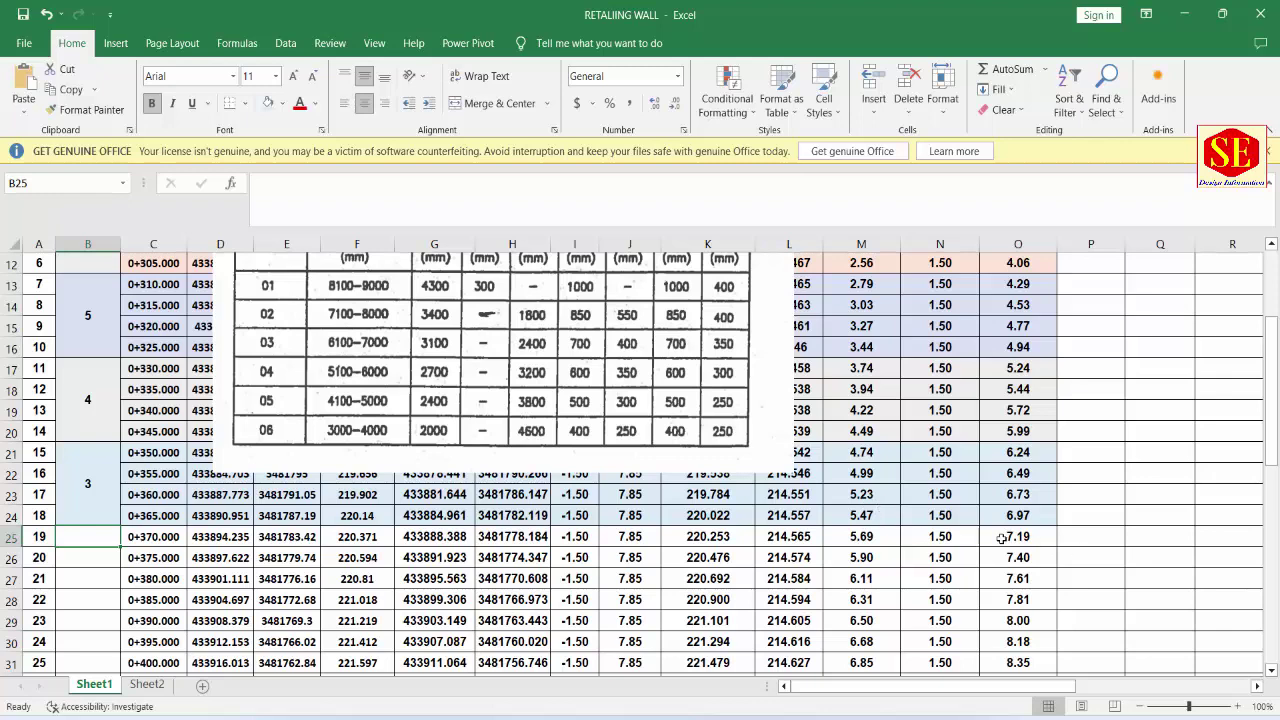
pyautogui.moveTo(1001, 537)
pyautogui.mouseDown()
pyautogui.moveTo(902, 622)
pyautogui.moveTo(105, 624)
pyautogui.mouseUp()
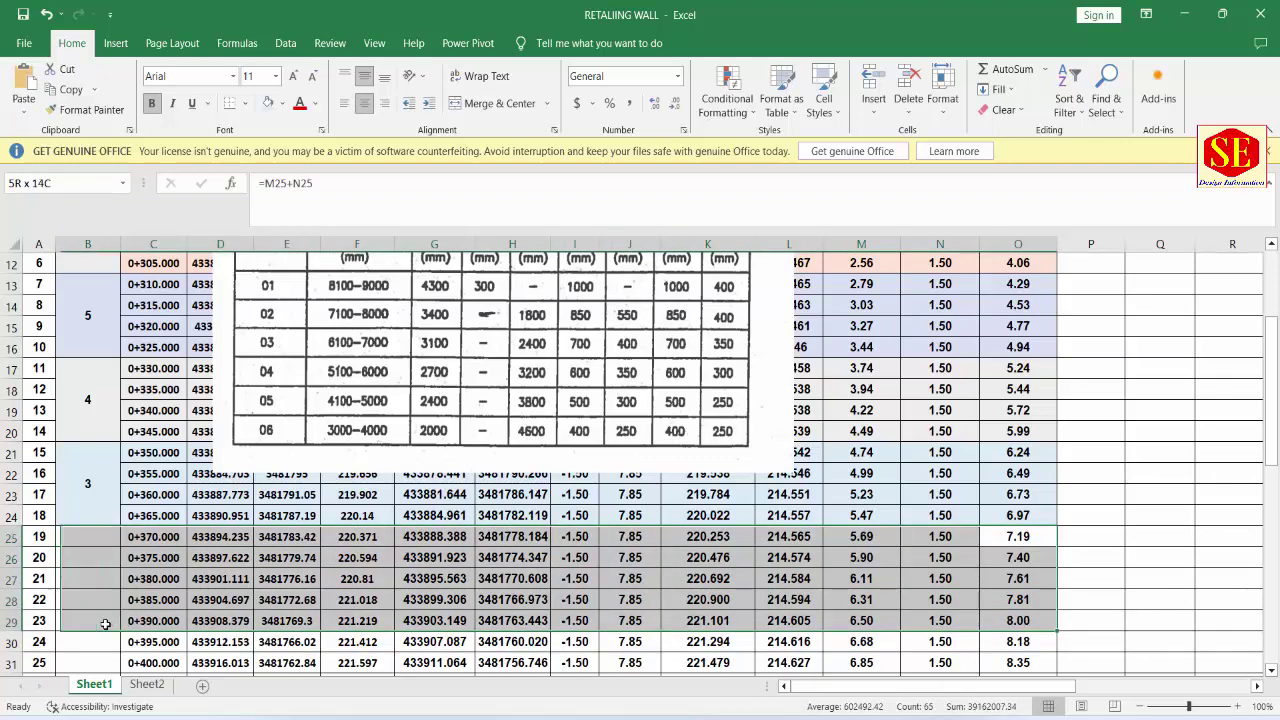
pyautogui.click(269, 104)
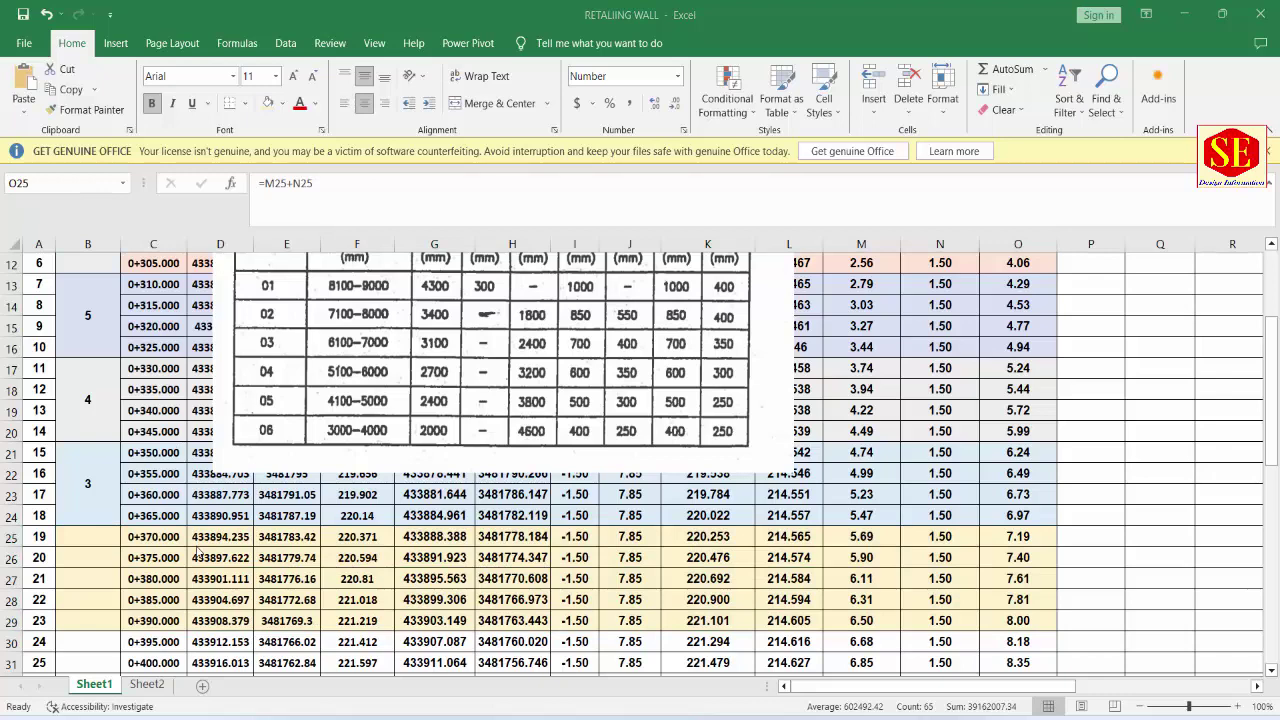
pyautogui.moveTo(86, 536); pyautogui.dragTo(86, 620)
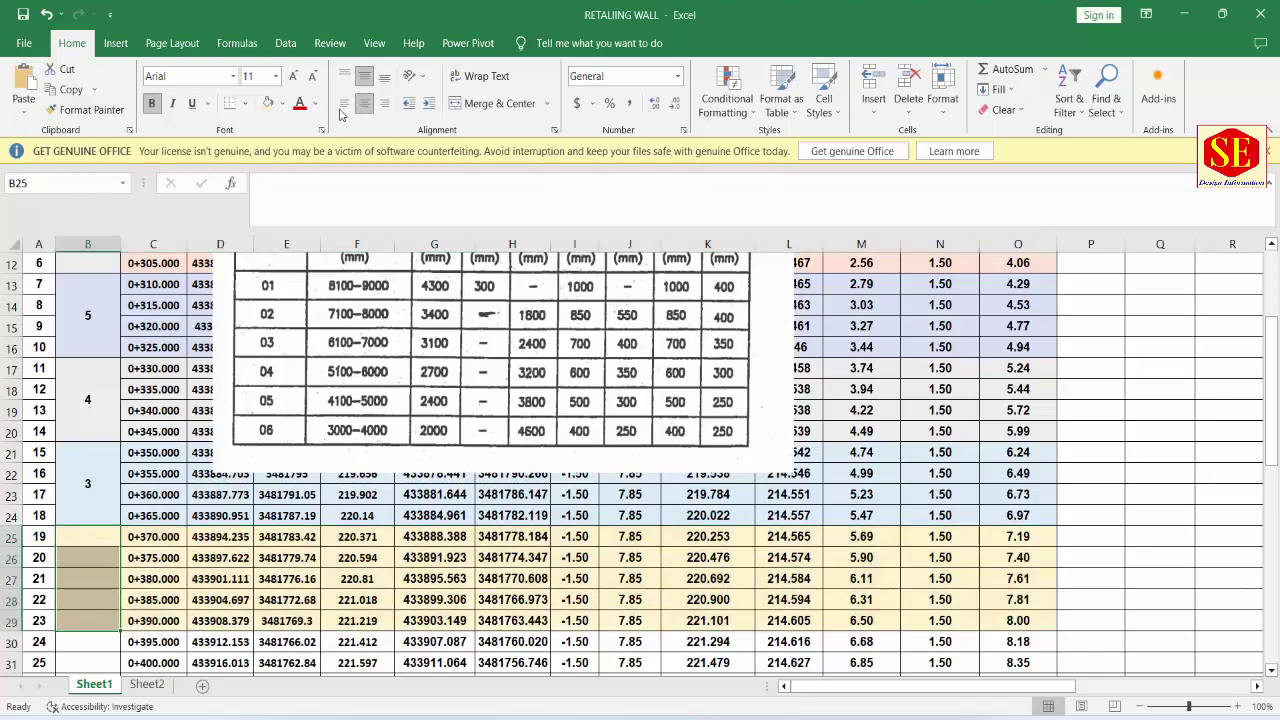
pyautogui.click(497, 103)
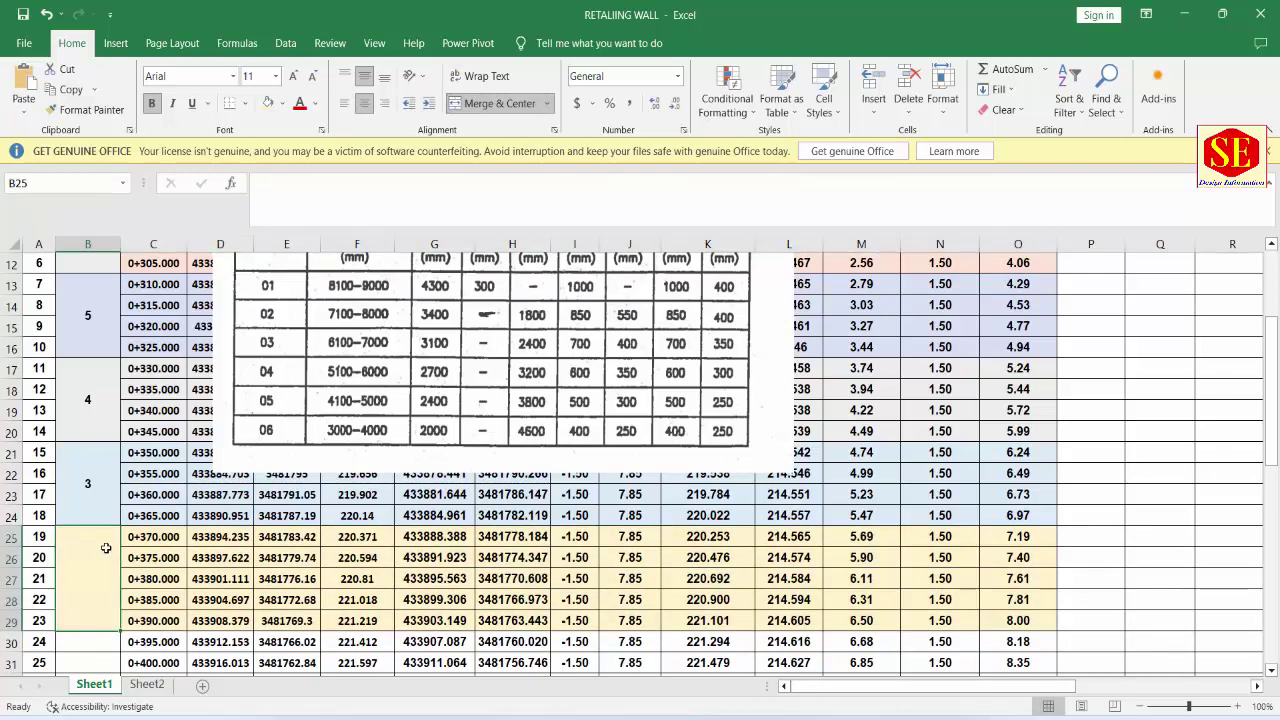
pyautogui.write('2')
pyautogui.press('Return')
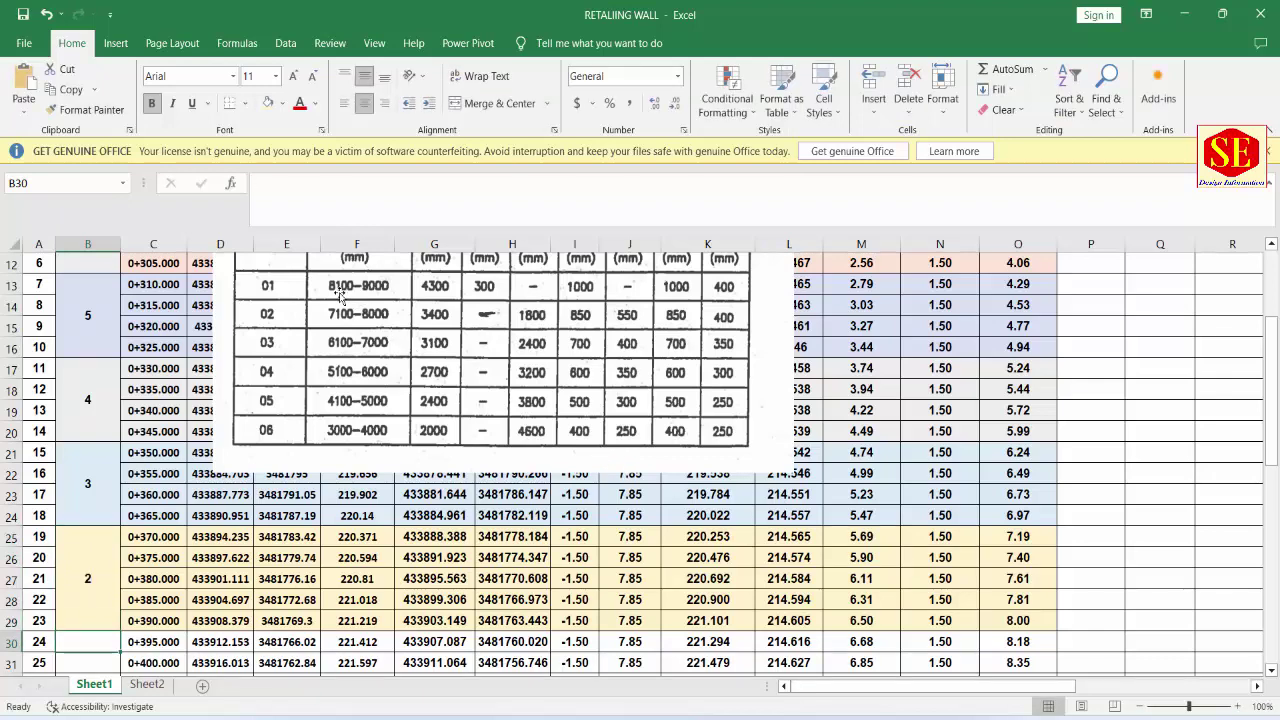
# Step: Shade rows 30–35 light green, merge B30:B35 and enter 1
pyautogui.scroll(-2, 988, 485)
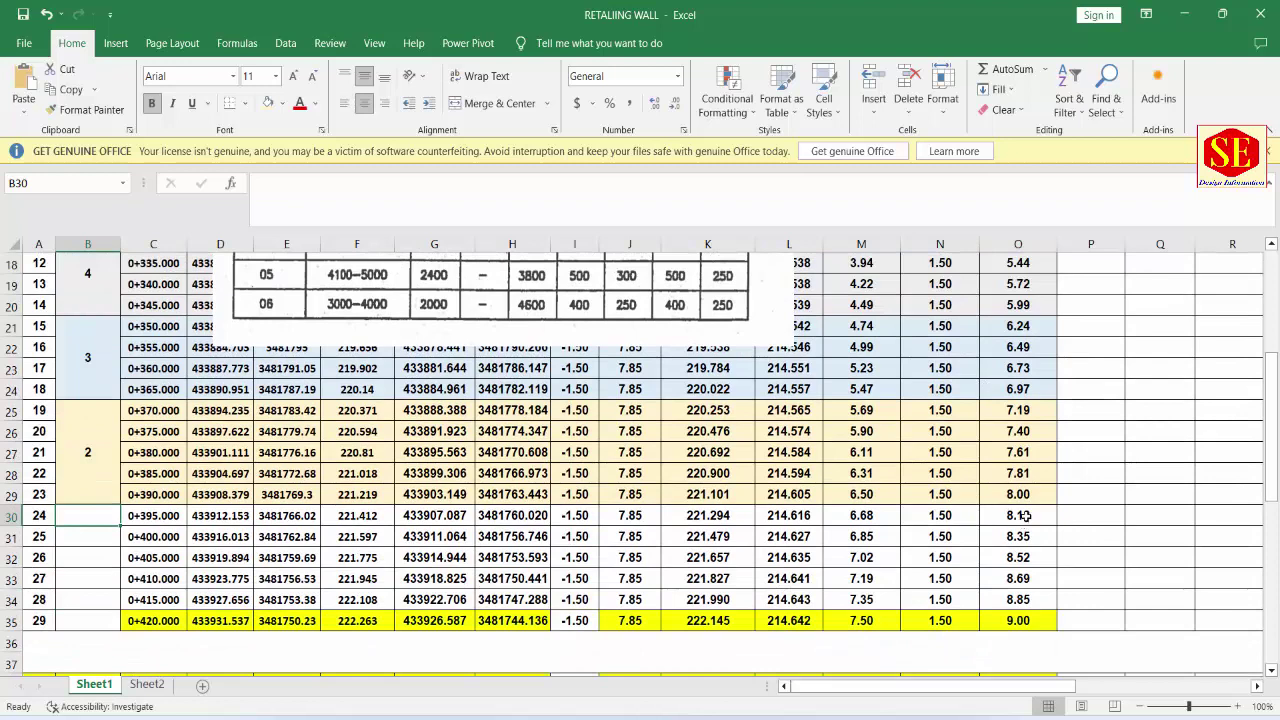
pyautogui.moveTo(1025, 515); pyautogui.dragTo(100, 617)
pyautogui.click(283, 104)
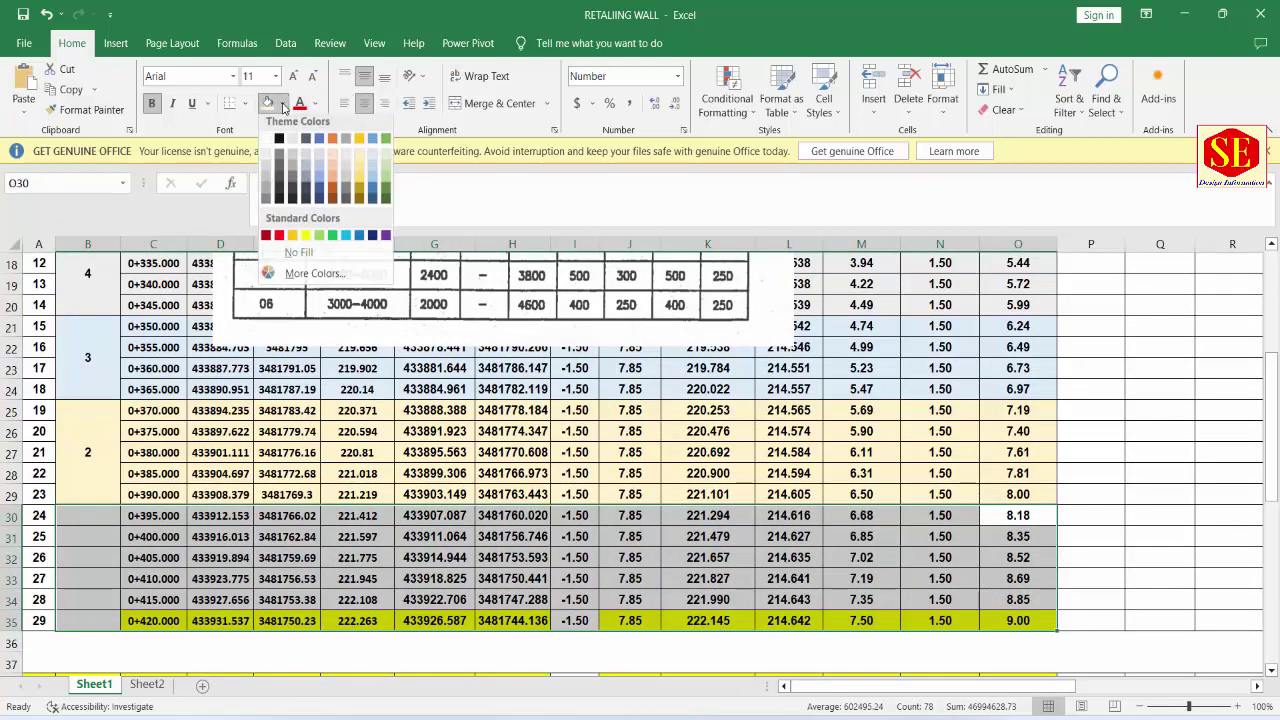
pyautogui.click(386, 170)
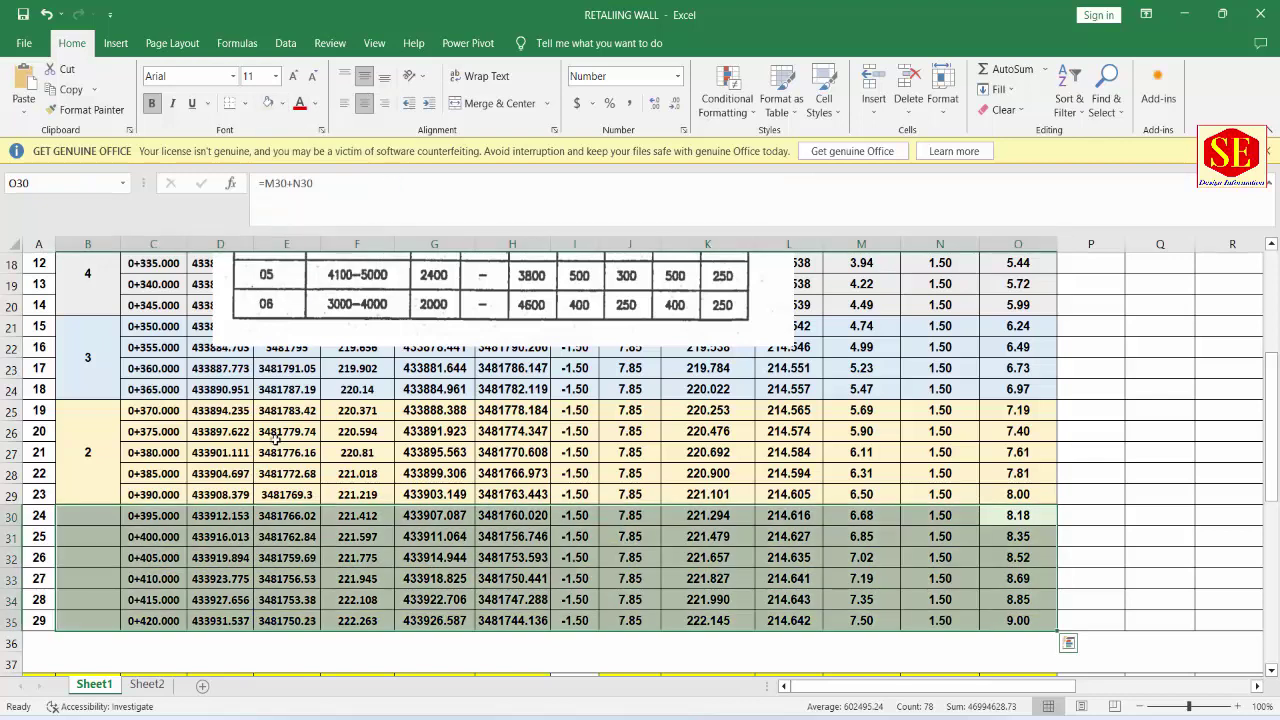
pyautogui.click(97, 522)
pyautogui.moveTo(93, 613); pyautogui.dragTo(93, 621)
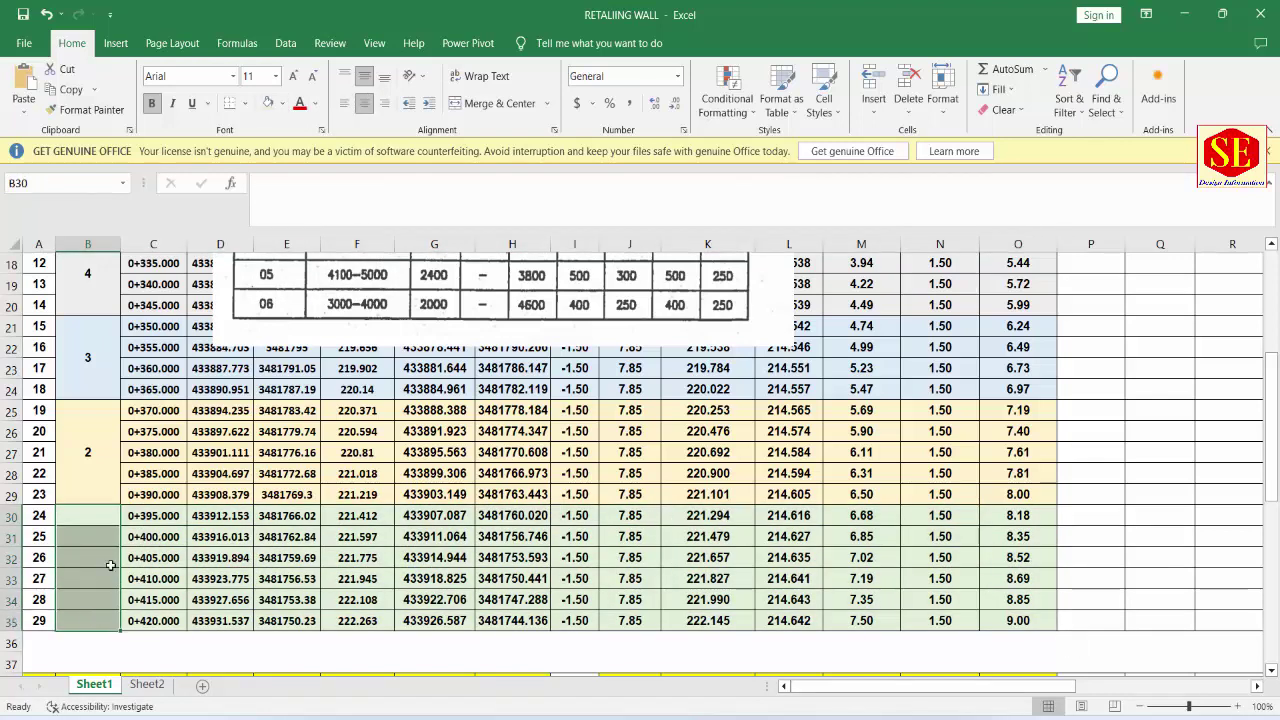
pyautogui.click(458, 104)
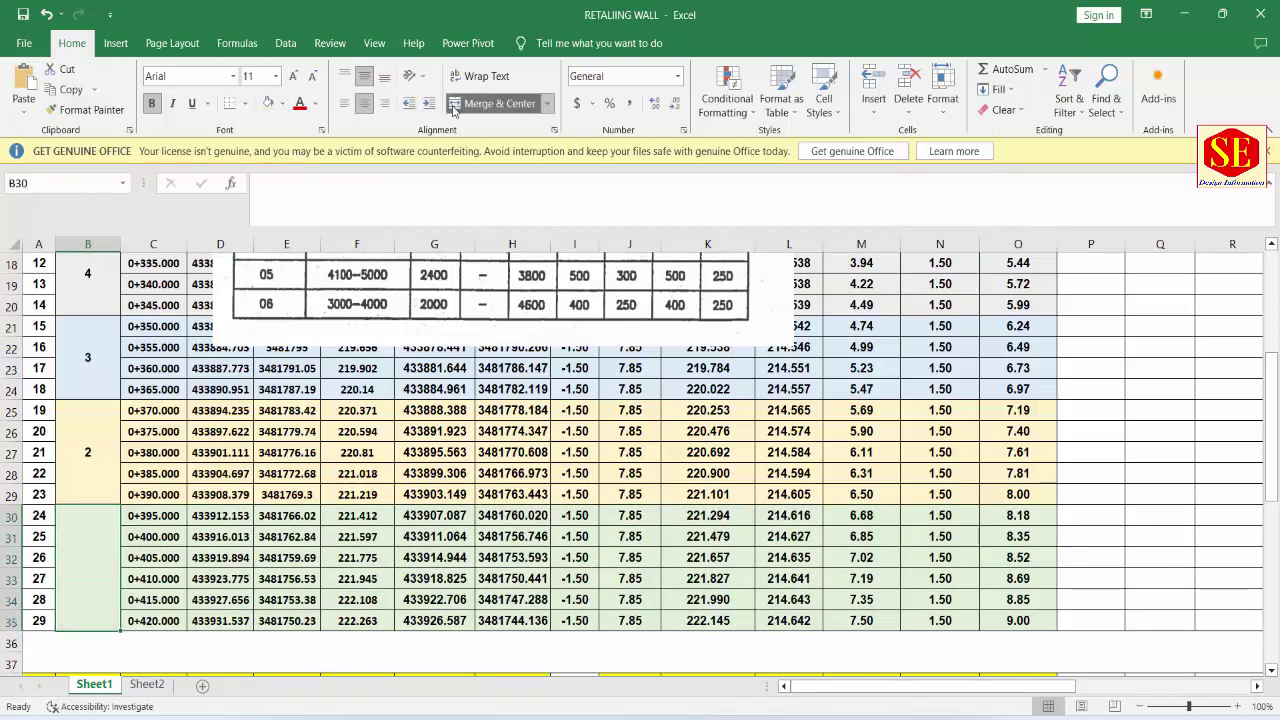
pyautogui.write('1')
pyautogui.press('Return')
pyautogui.scroll(4, 641, 241)
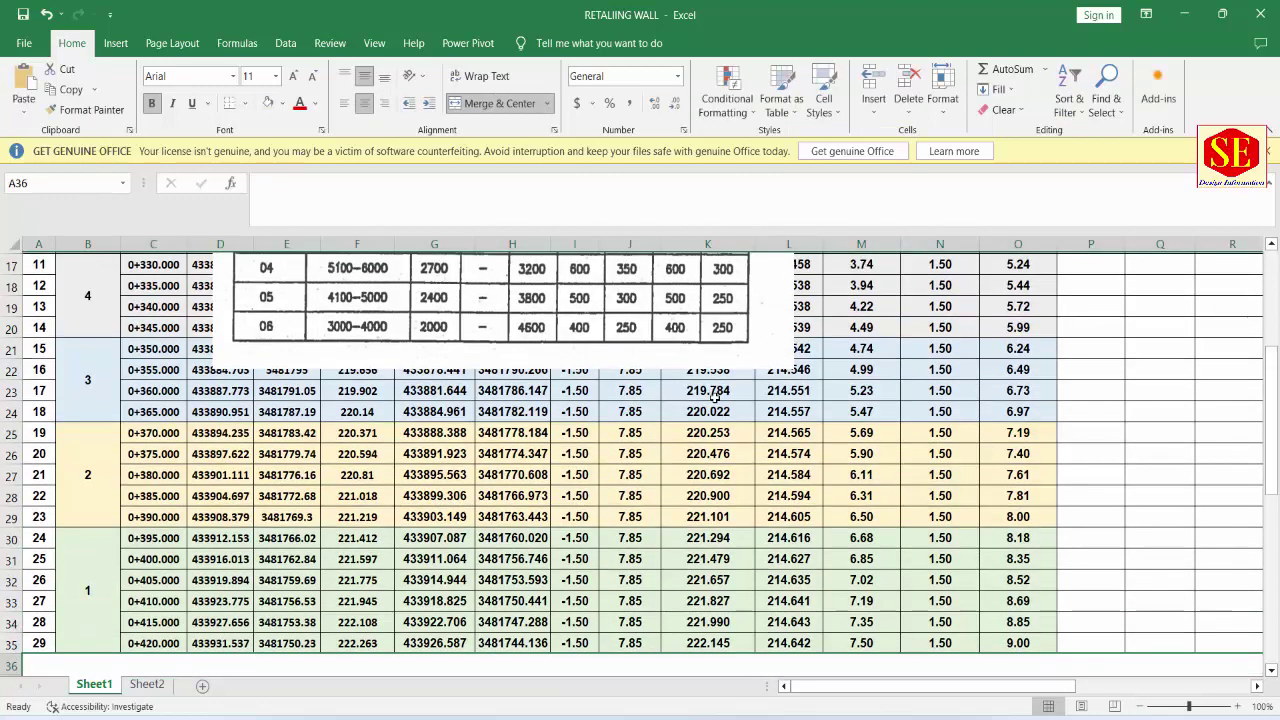
# Step: Move the dimension table picture up over rows 7–22
pyautogui.moveTo(380, 330); pyautogui.dragTo(437, 456)
pyautogui.scroll(1, 437, 456)
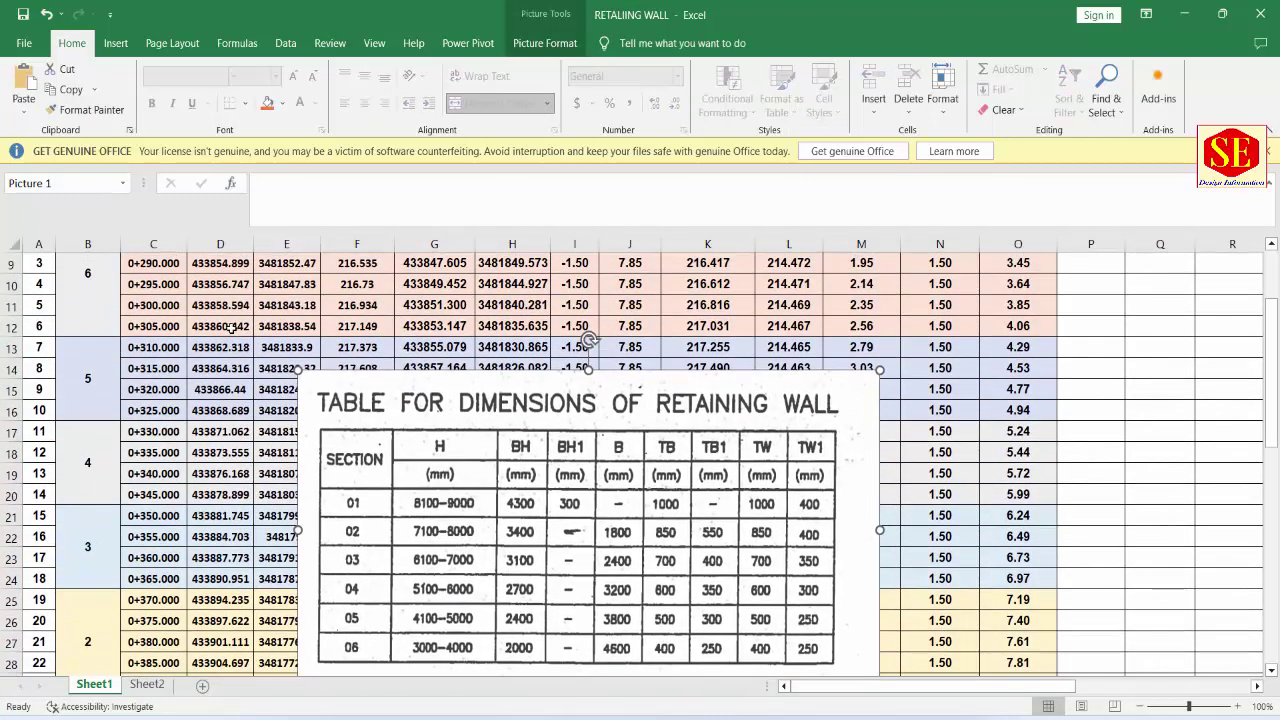
pyautogui.scroll(1, 437, 456)
pyautogui.moveTo(527, 537); pyautogui.dragTo(537, 389)
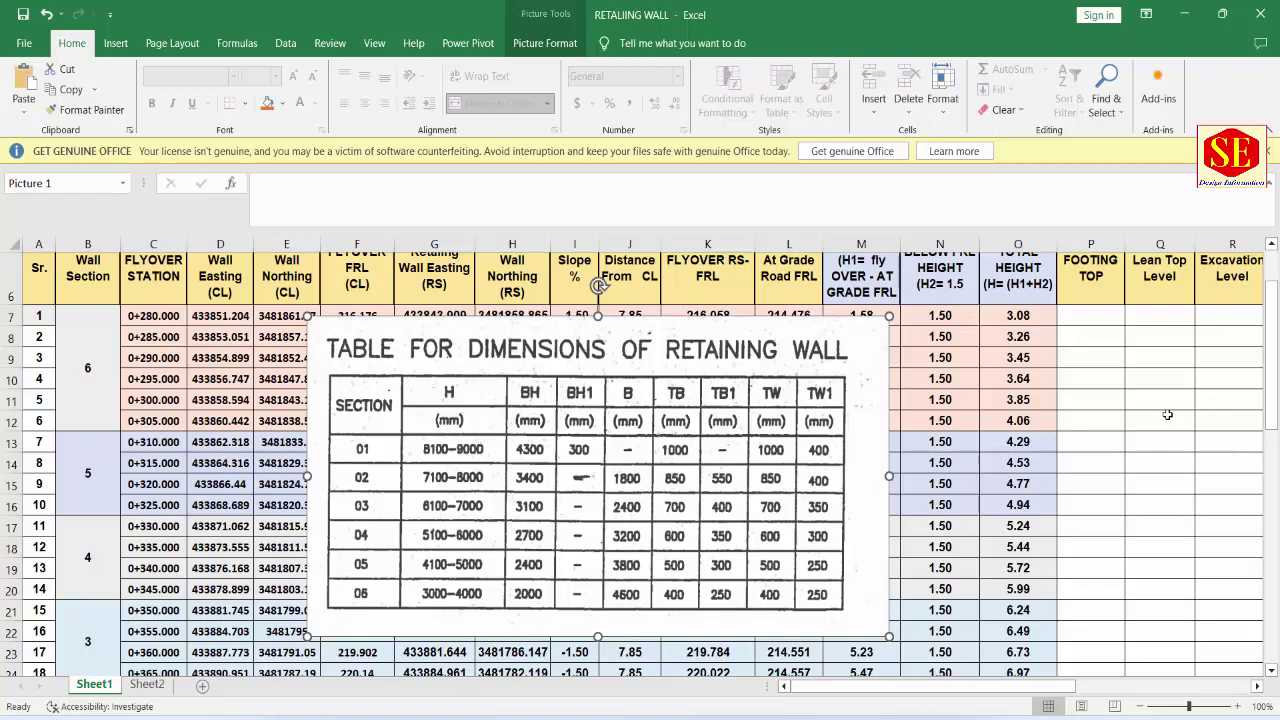
pyautogui.scroll(1, 1130, 520)
pyautogui.moveTo(998, 688); pyautogui.dragTo(1126, 688)
pyautogui.click(1157, 445)
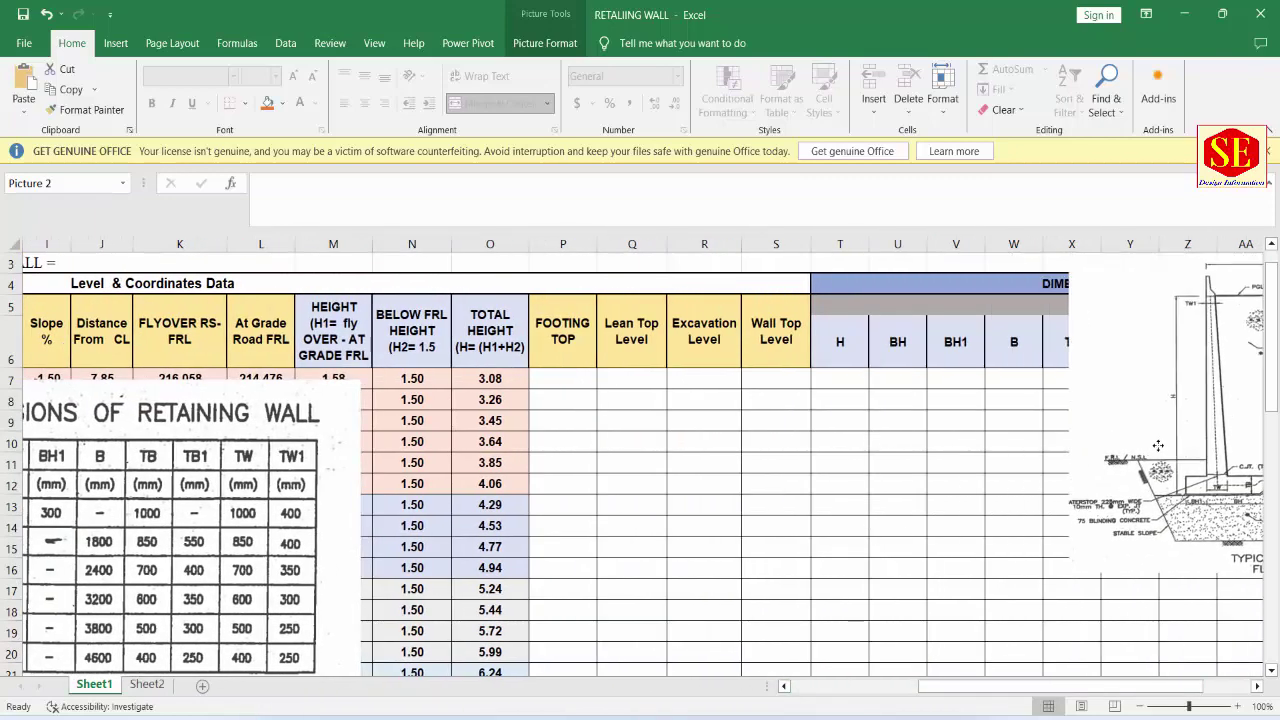
pyautogui.hotkey('ctrl', 'z')
pyautogui.click(1236, 492)
# Step: Shift the dimension table picture left over columns L–V
pyautogui.hscroll(3, 577, 548)
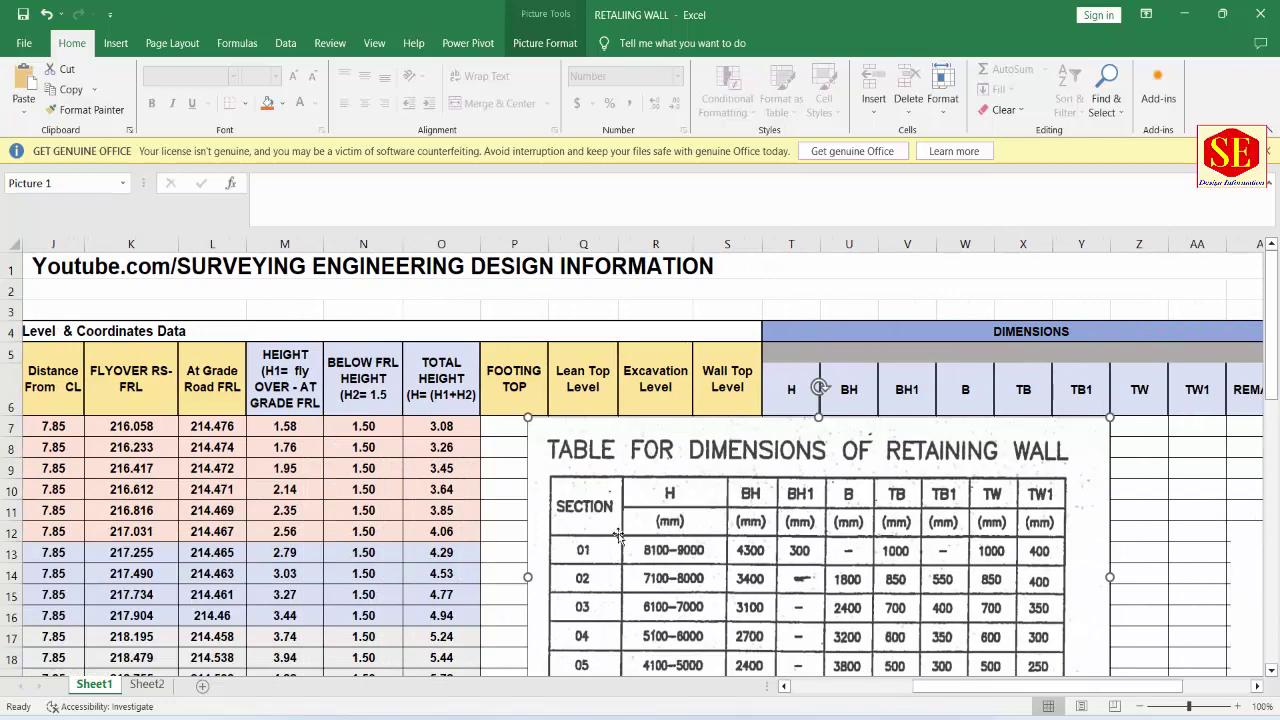
pyautogui.scroll(-2, 618, 535)
pyautogui.scroll(2, 618, 535)
pyautogui.moveTo(705, 512); pyautogui.dragTo(483, 509)
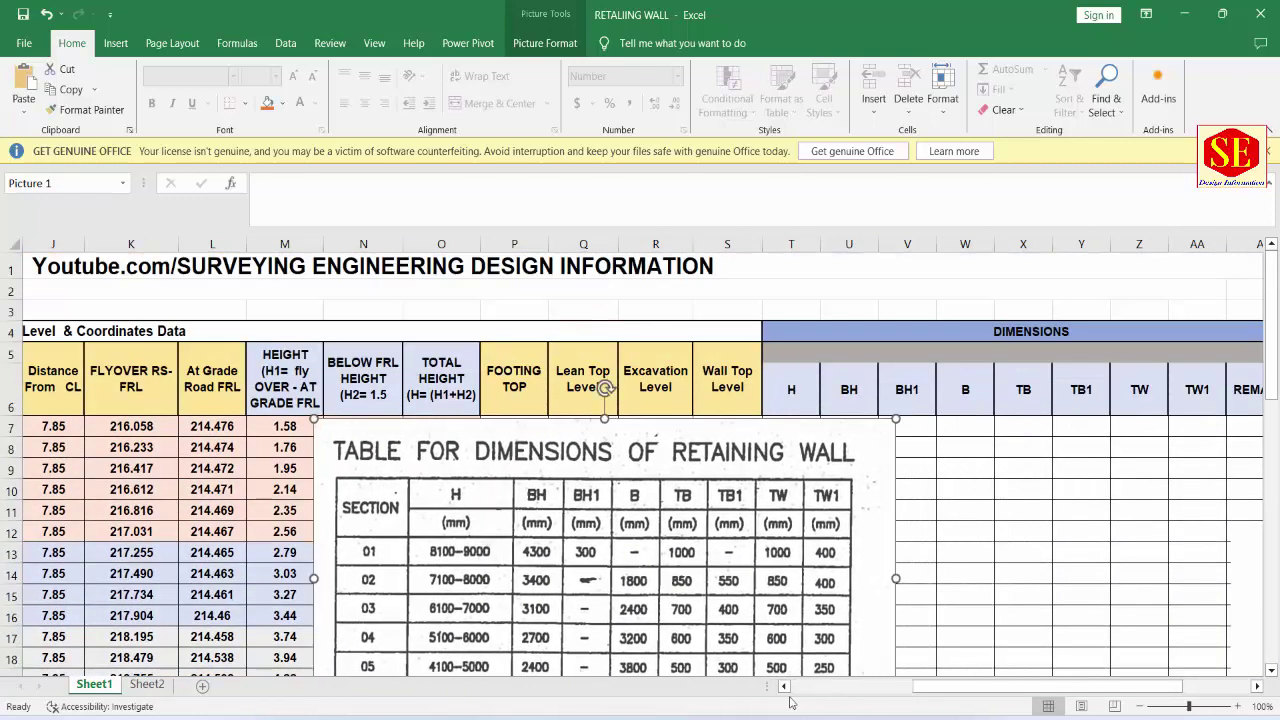
pyautogui.moveTo(972, 697); pyautogui.dragTo(850, 697)
pyautogui.click(86, 498)
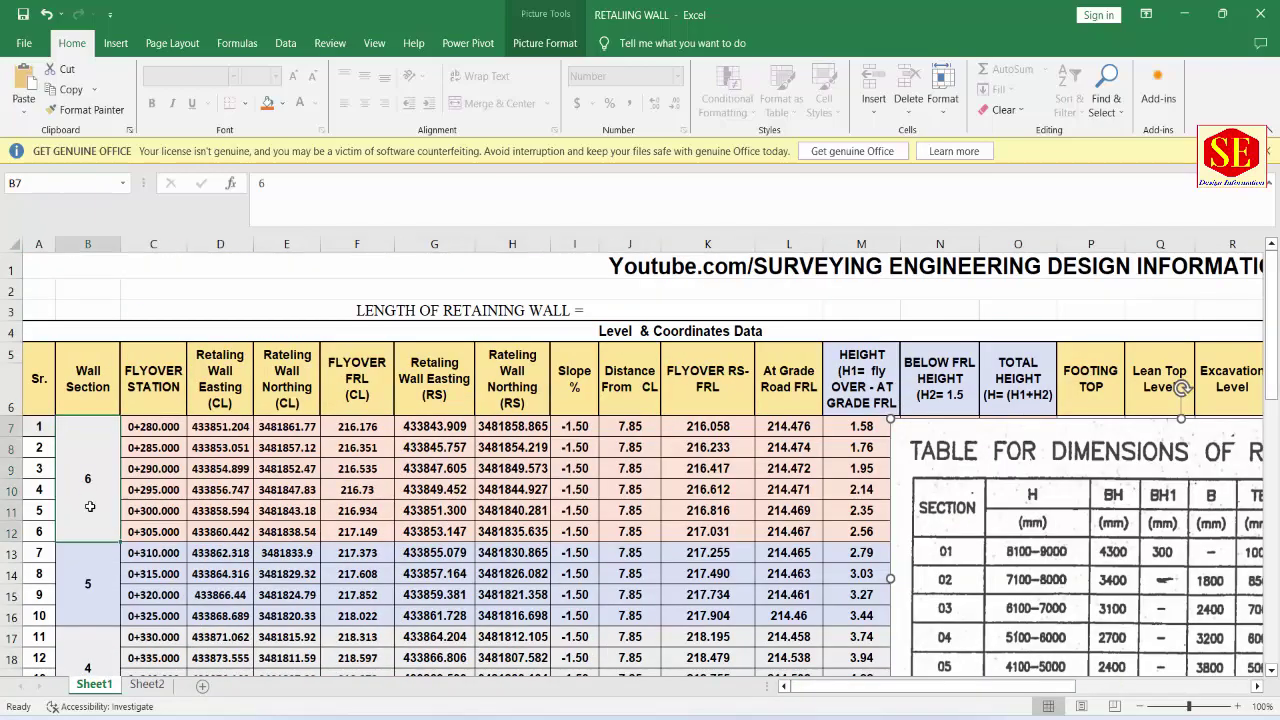
# Step: Drop the table picture below the header rows, clear of the Dimensions columns
pyautogui.click(91, 581)
pyautogui.scroll(-2, 91, 581)
pyautogui.scroll(-1, 90, 610)
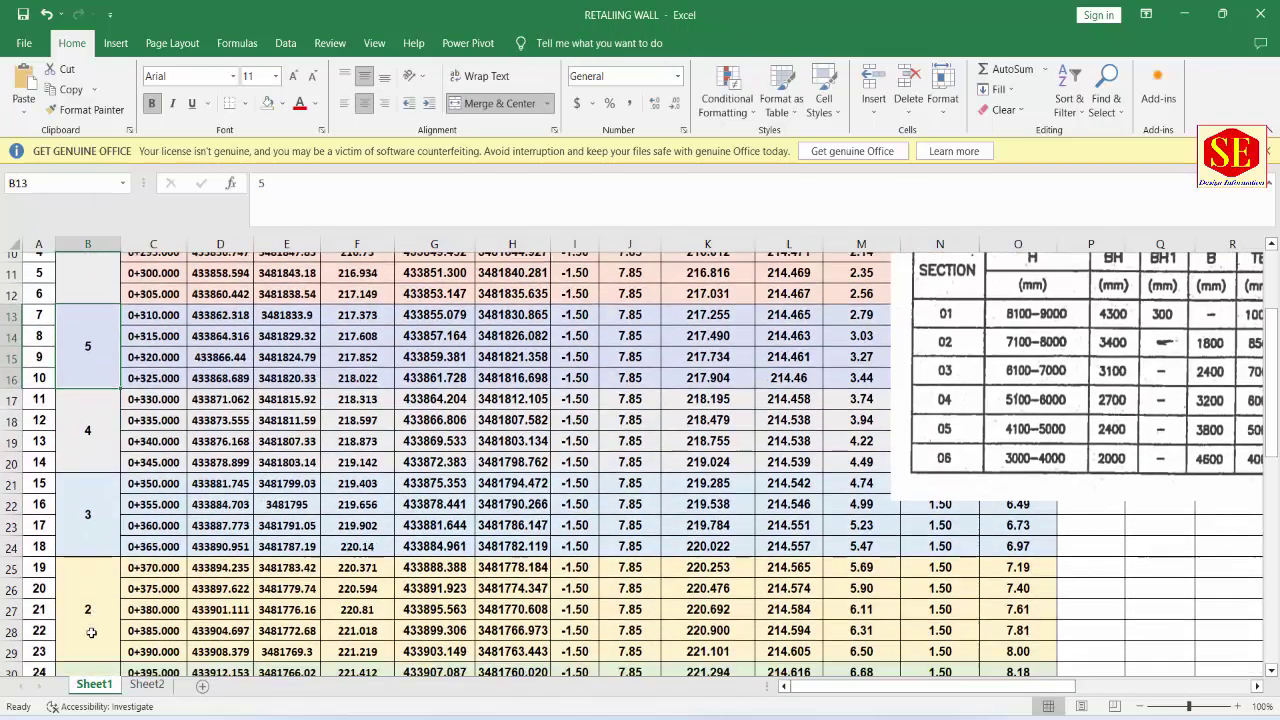
pyautogui.scroll(-2, 92, 632)
pyautogui.scroll(3, 92, 632)
pyautogui.scroll(1, 874, 566)
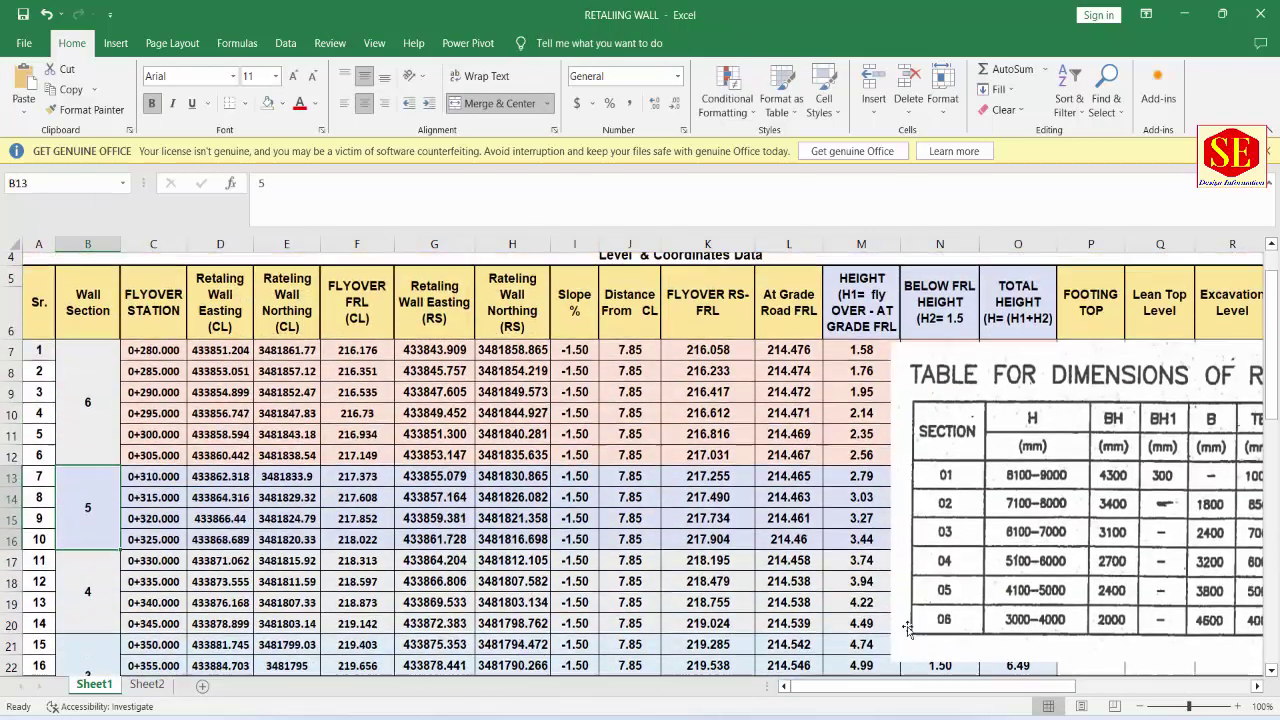
pyautogui.moveTo(906, 626)
pyautogui.mouseDown()
pyautogui.moveTo(663, 537)
pyautogui.moveTo(704, 255)
pyautogui.mouseUp()
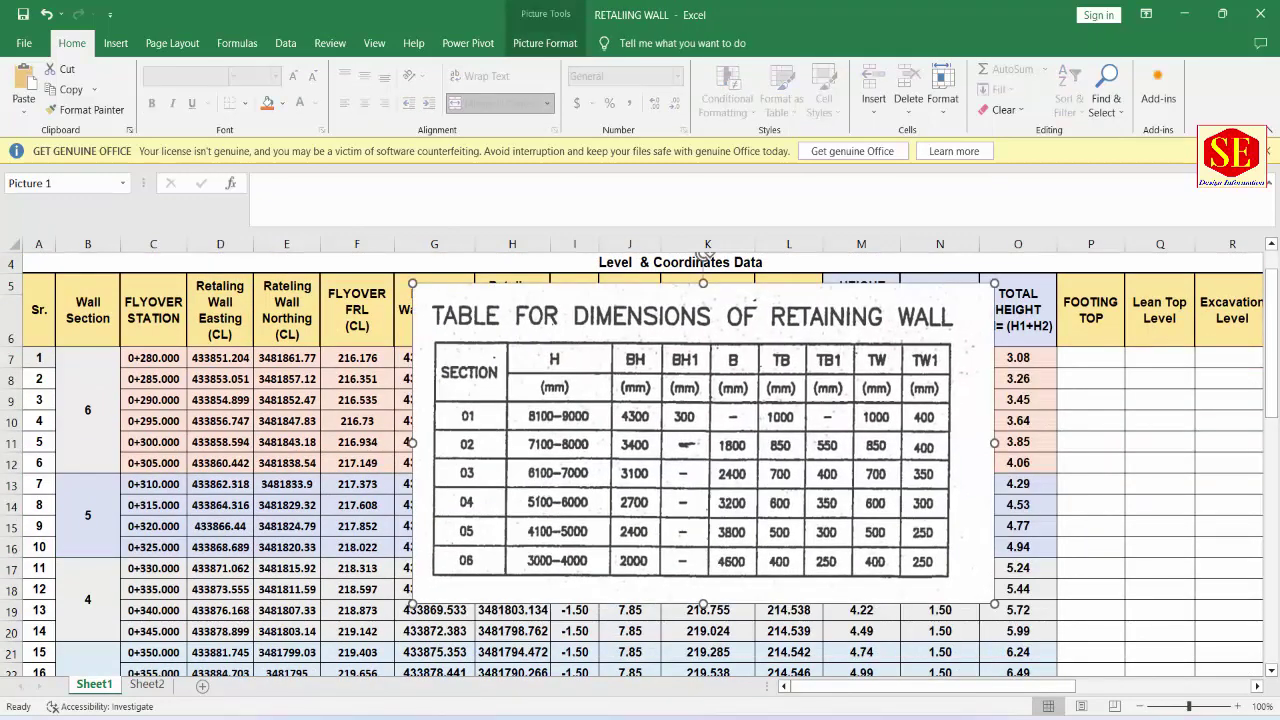
pyautogui.moveTo(946, 684); pyautogui.dragTo(1089, 684)
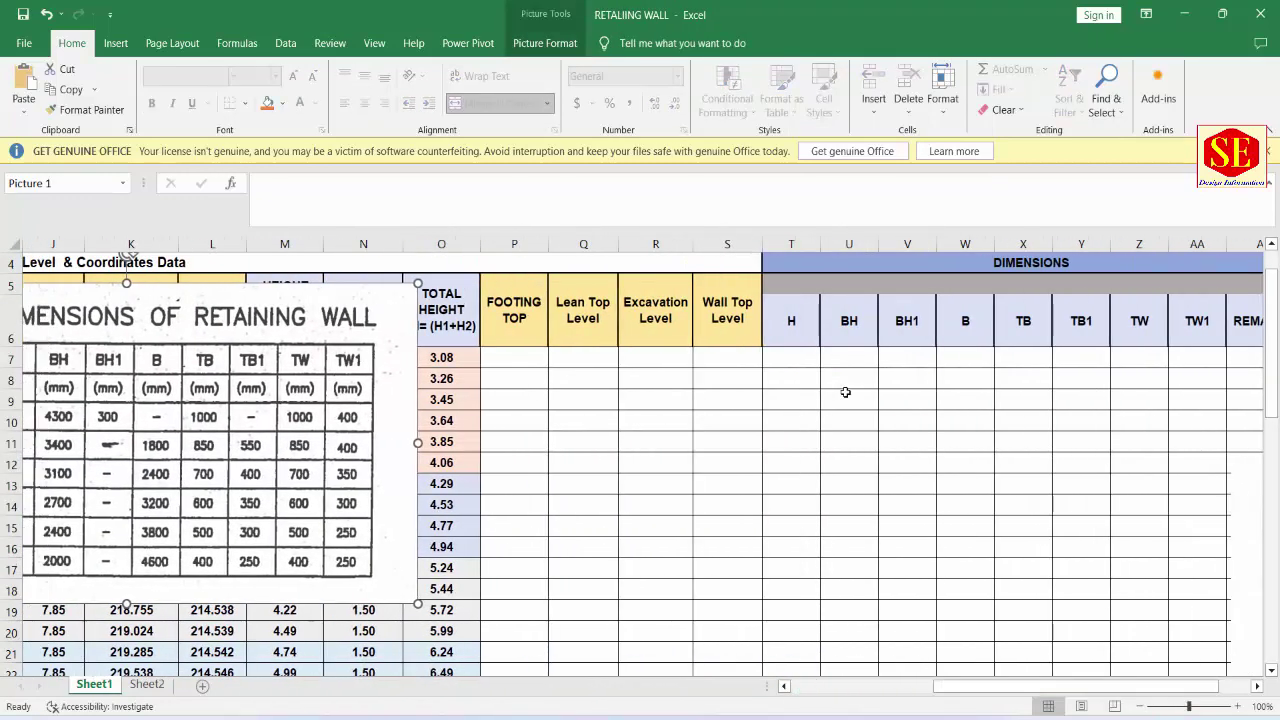
pyautogui.moveTo(316, 434); pyautogui.dragTo(662, 631)
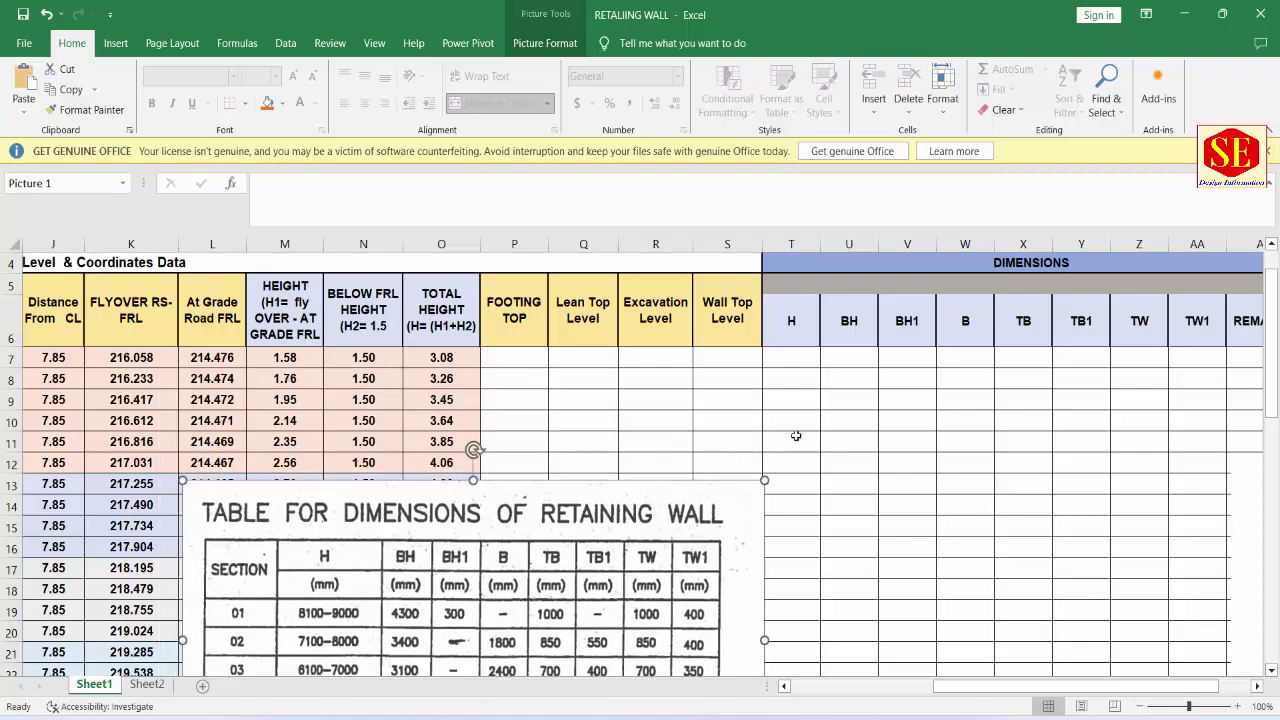
# Step: Enter =O7 in T7 and fill it down column H, showing 3.08 through 7.40
pyautogui.click(801, 357)
pyautogui.write('=')
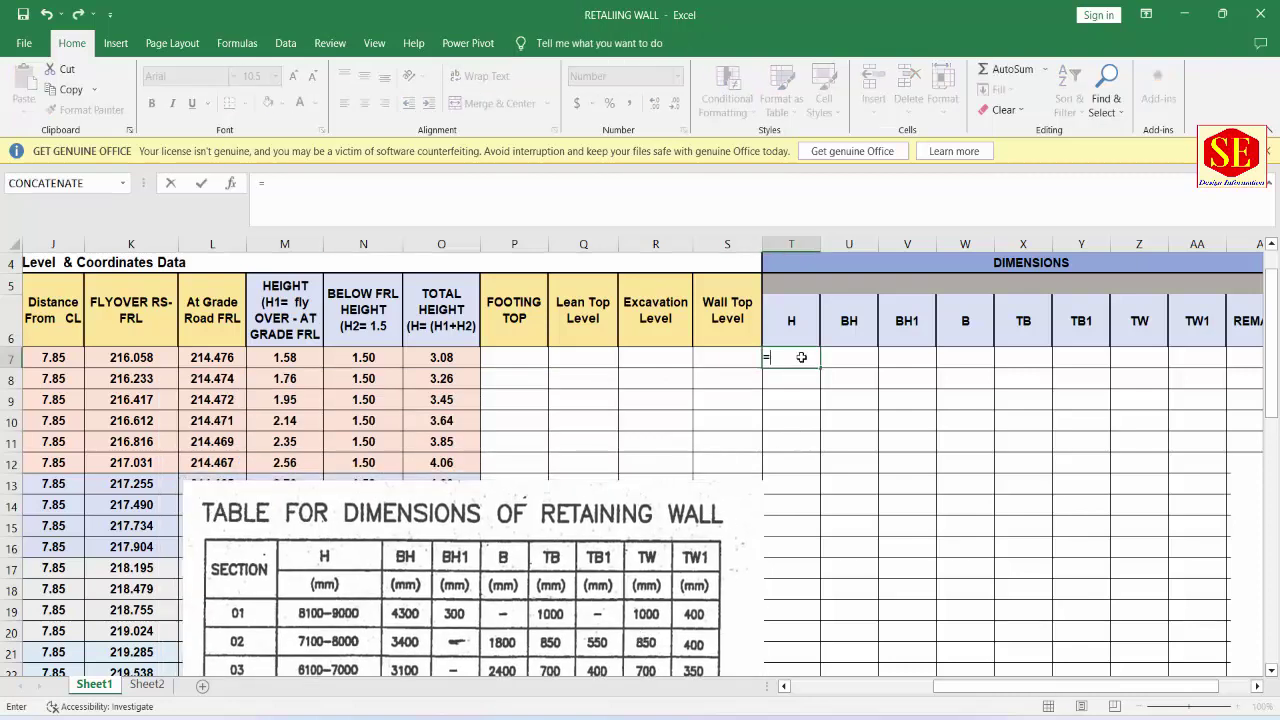
pyautogui.click(452, 358)
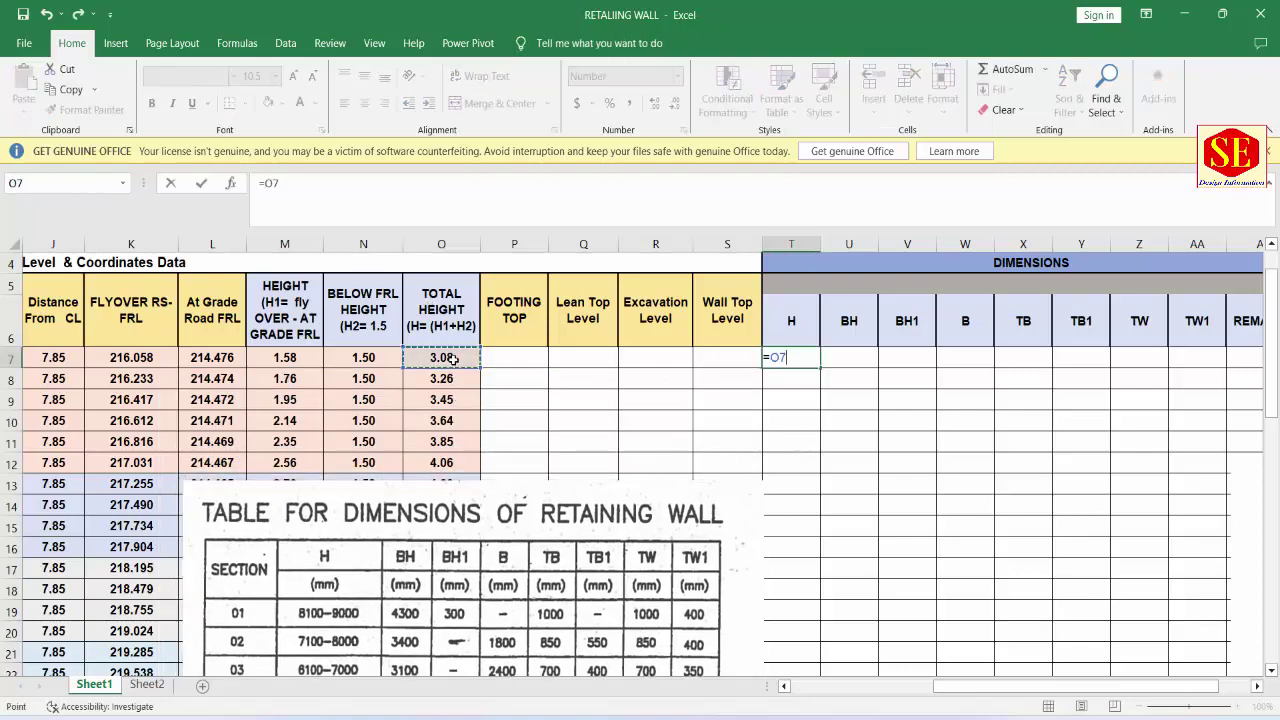
pyautogui.press('Return')
pyautogui.click(790, 362)
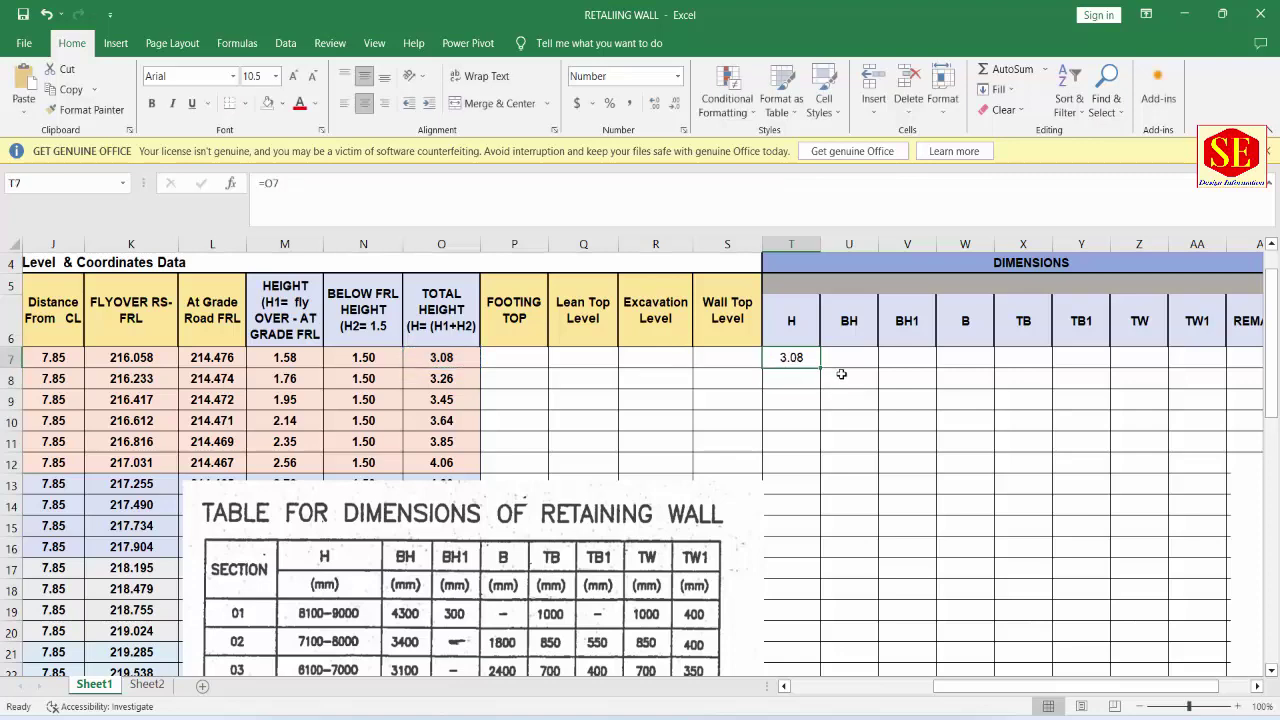
pyautogui.doubleClick(817, 369)
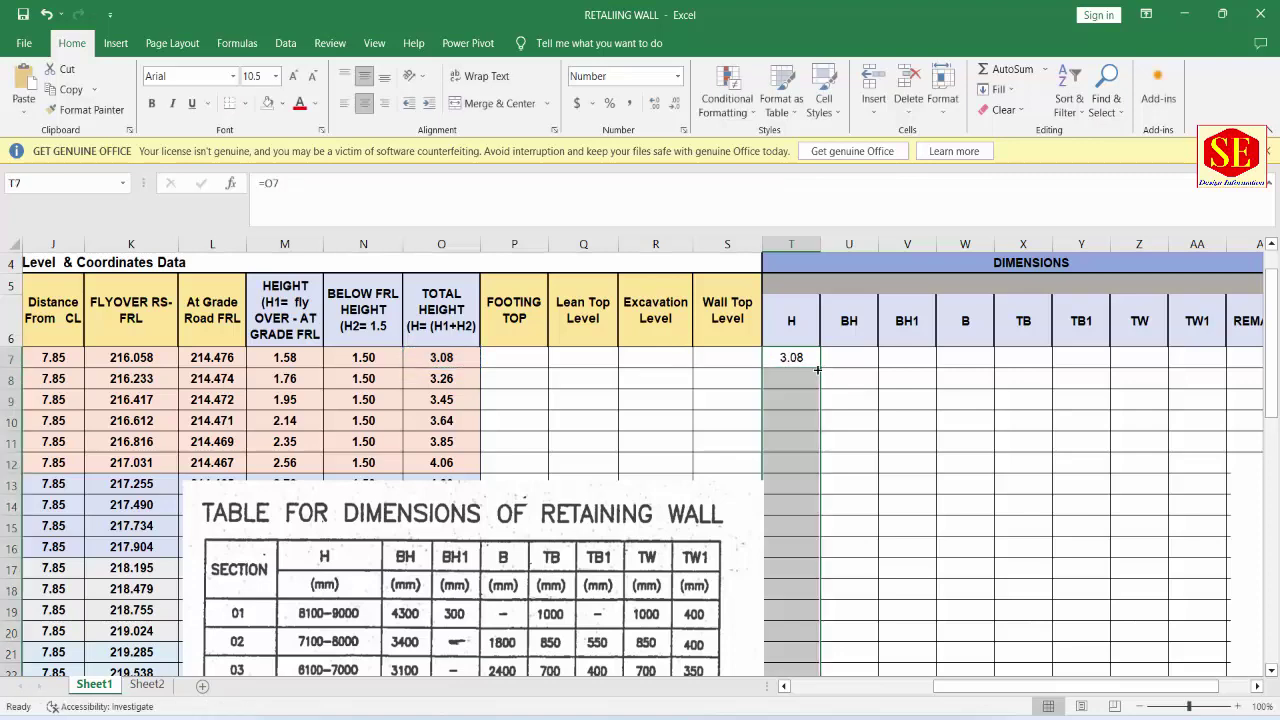
pyautogui.scroll(-1, 808, 624)
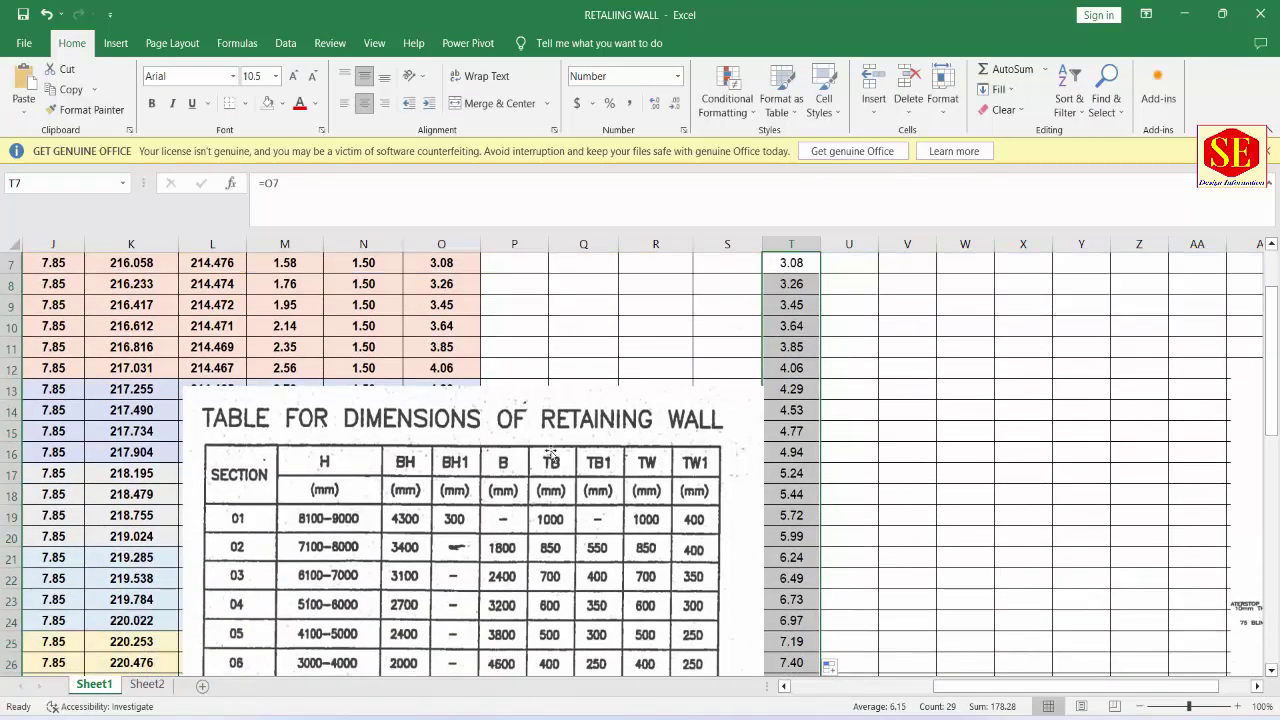
pyautogui.moveTo(550, 420); pyautogui.dragTo(323, 472)
# Step: Enter row 7's BH as 2.00 and BH1 as 0.30
pyautogui.scroll(2, 886, 490)
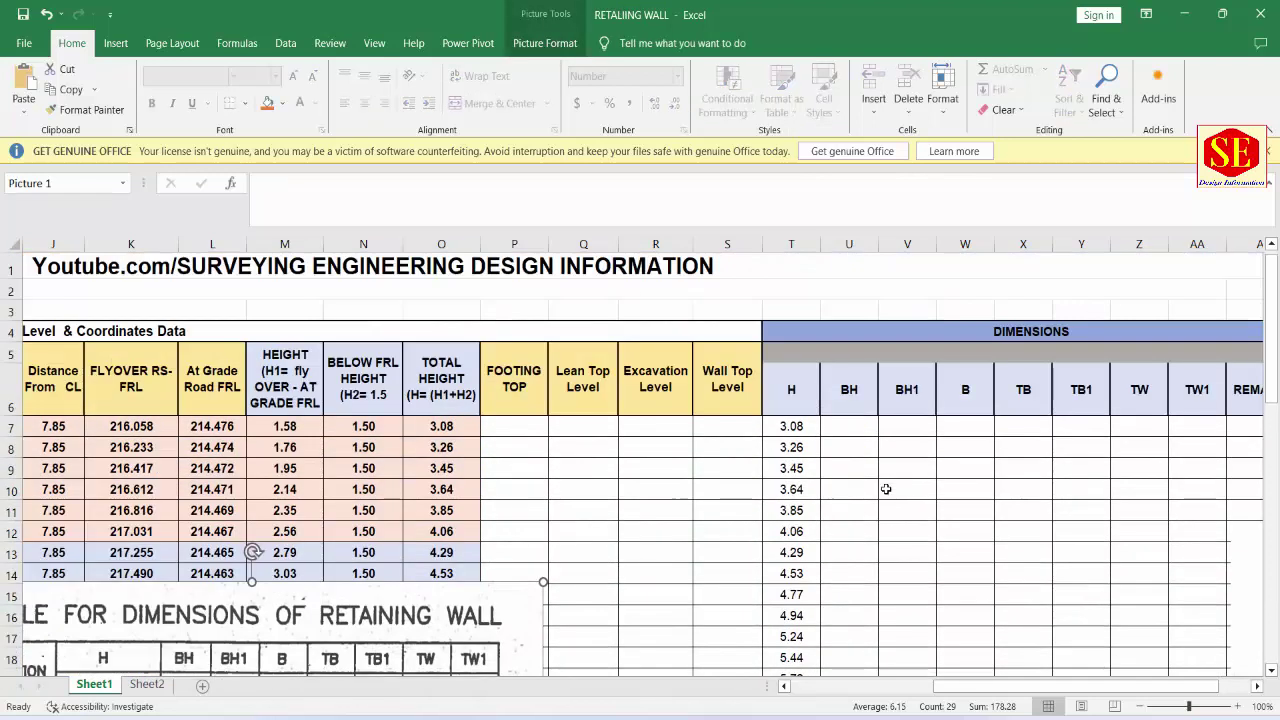
pyautogui.moveTo(495, 618)
pyautogui.mouseDown()
pyautogui.moveTo(583, 447)
pyautogui.moveTo(653, 379)
pyautogui.mouseUp()
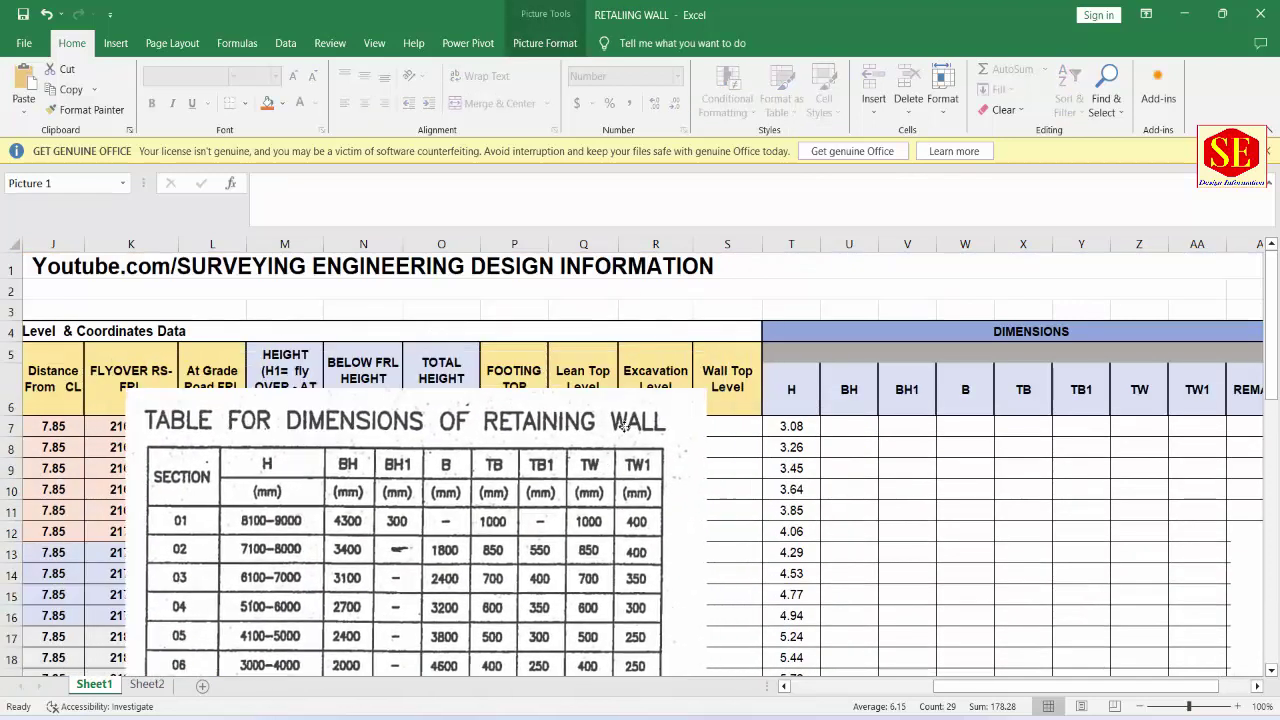
pyautogui.click(869, 424)
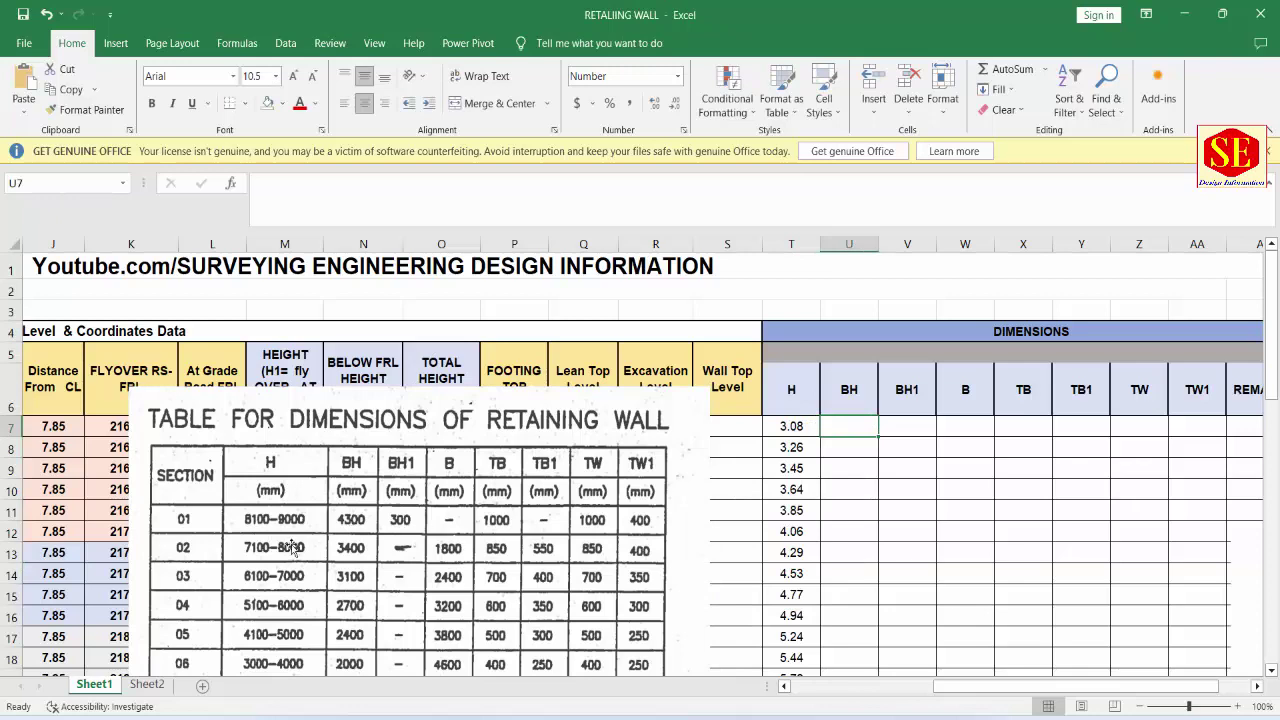
pyautogui.scroll(-1, 292, 549)
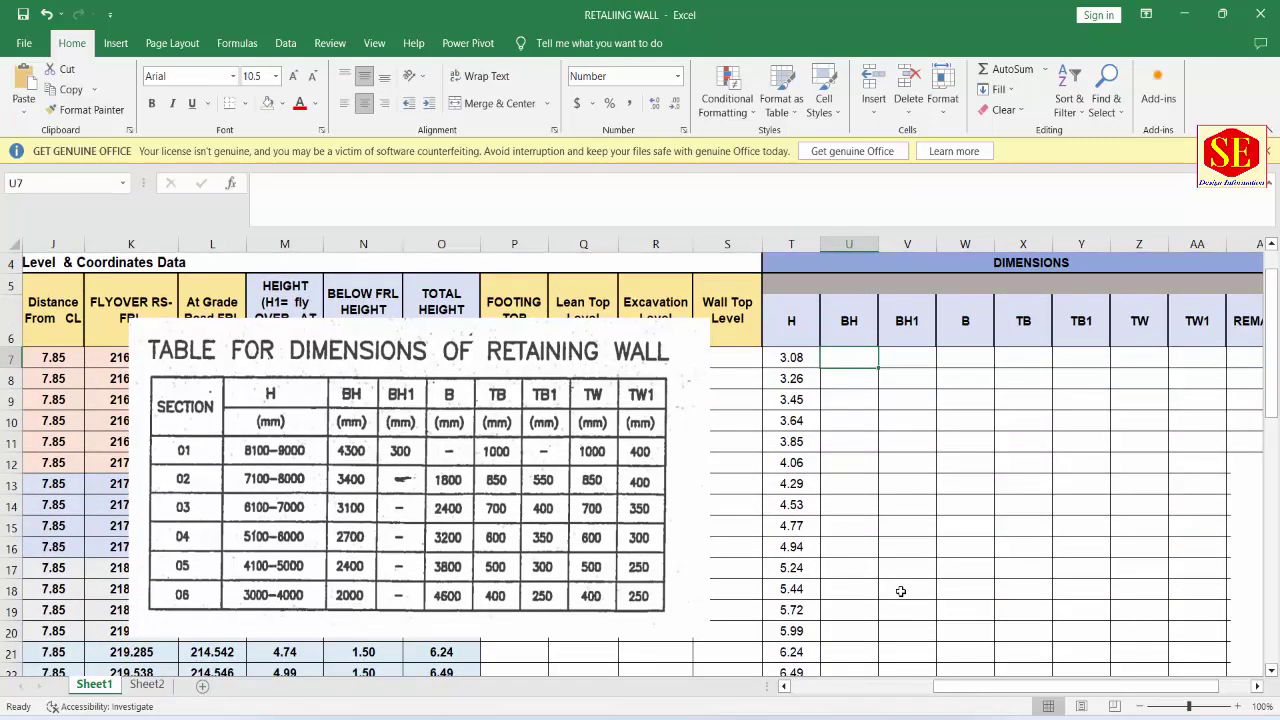
pyautogui.write('2.000')
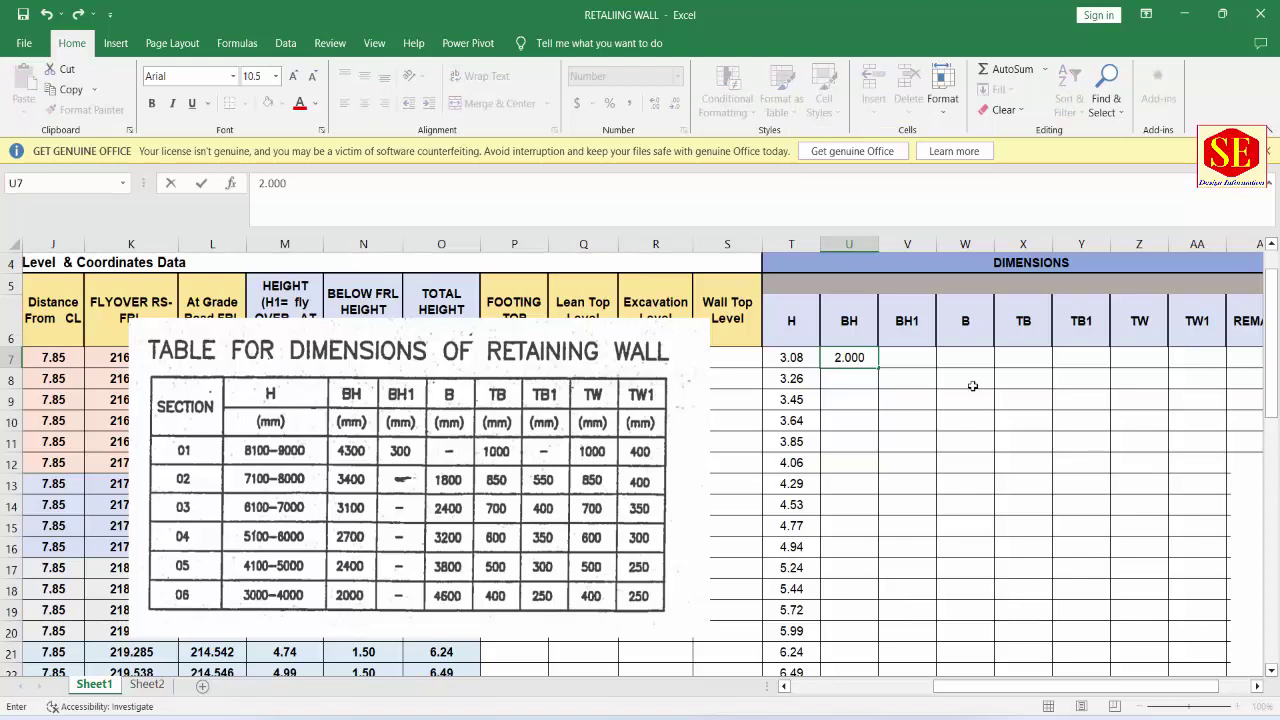
pyautogui.click(908, 356)
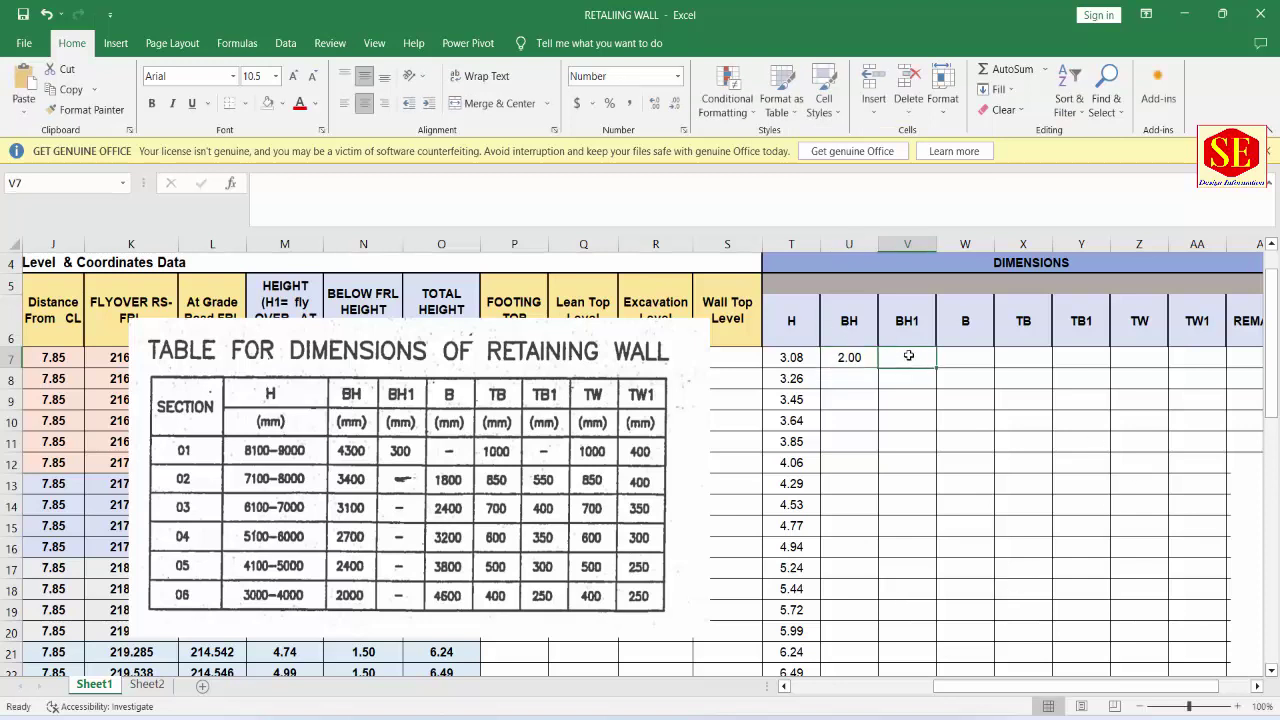
pyautogui.write('.3')
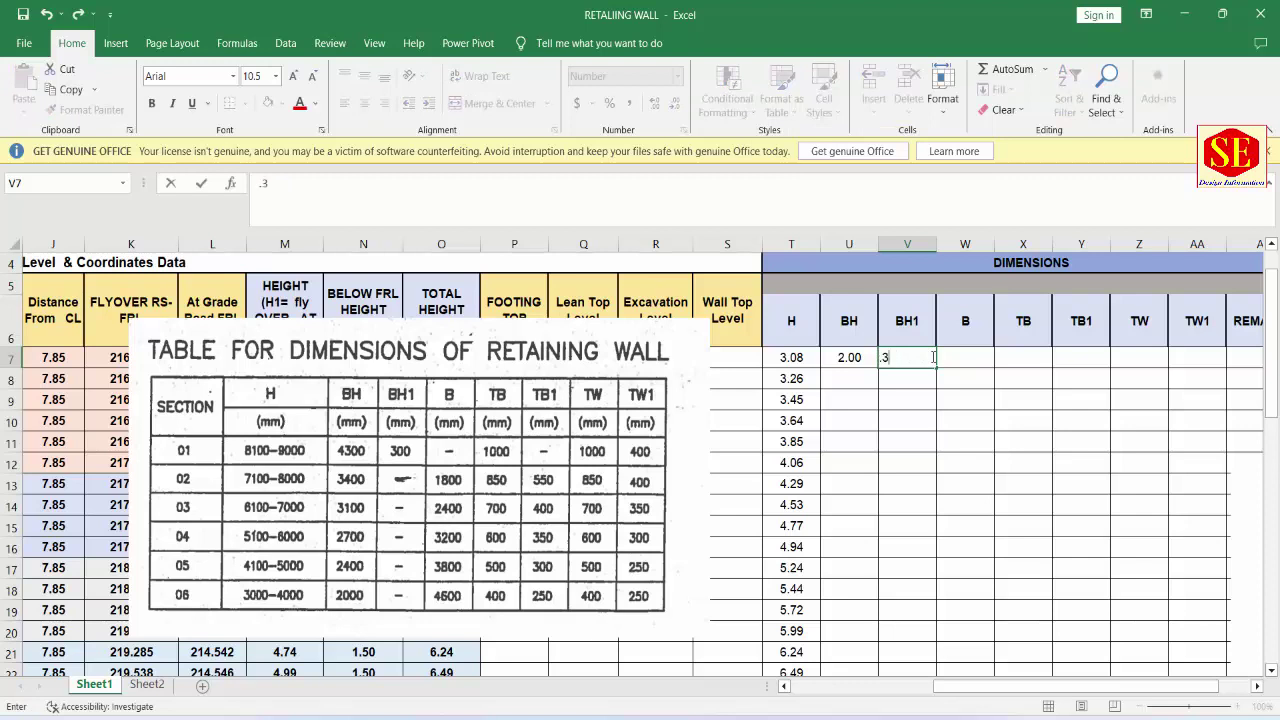
pyautogui.press('Return')
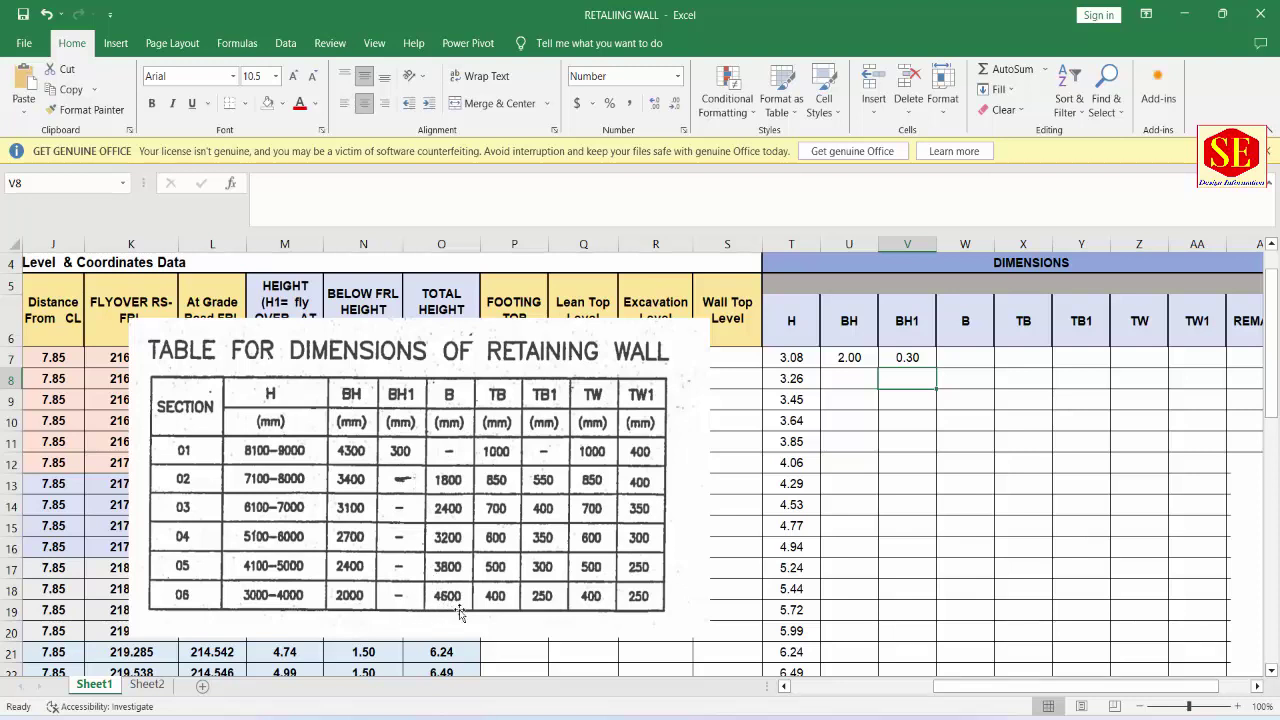
# Step: Enter row 7's B 4.60, TB 0.40, TB1 0.25, TW 0.40 and TW1 0.25, then select the row's values
pyautogui.click(971, 354)
pyautogui.write('4')
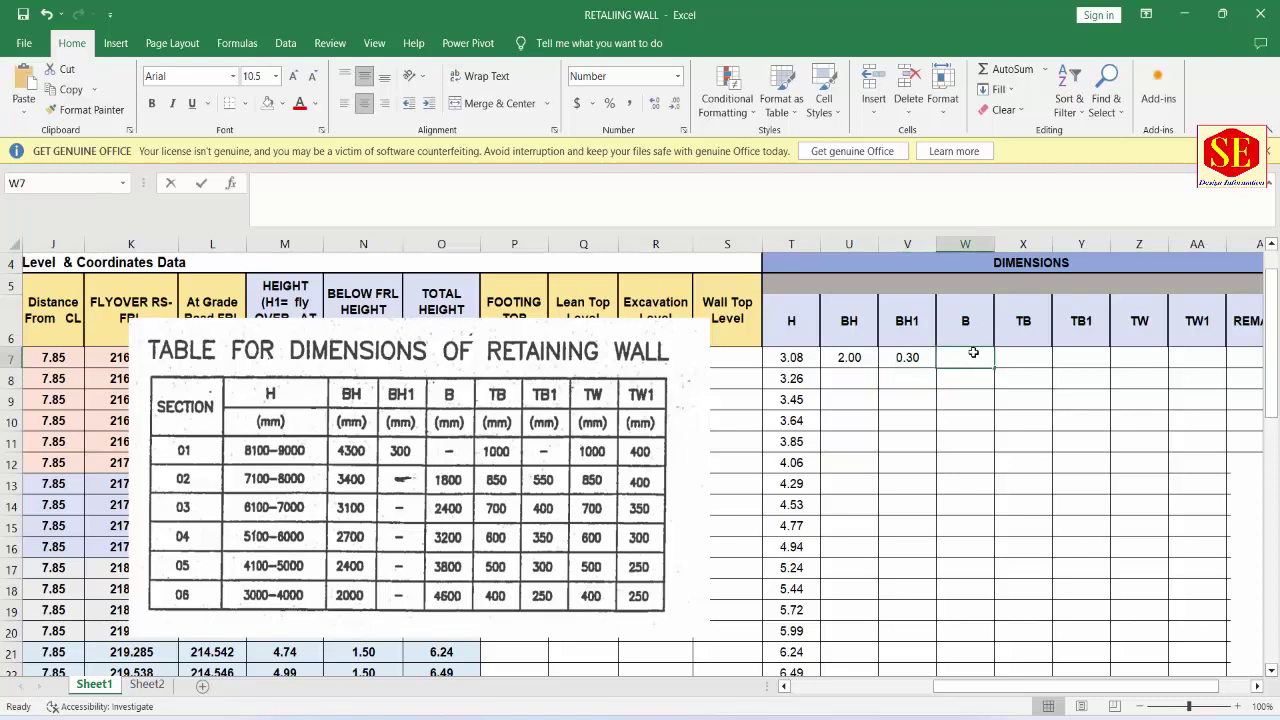
pyautogui.write('.6')
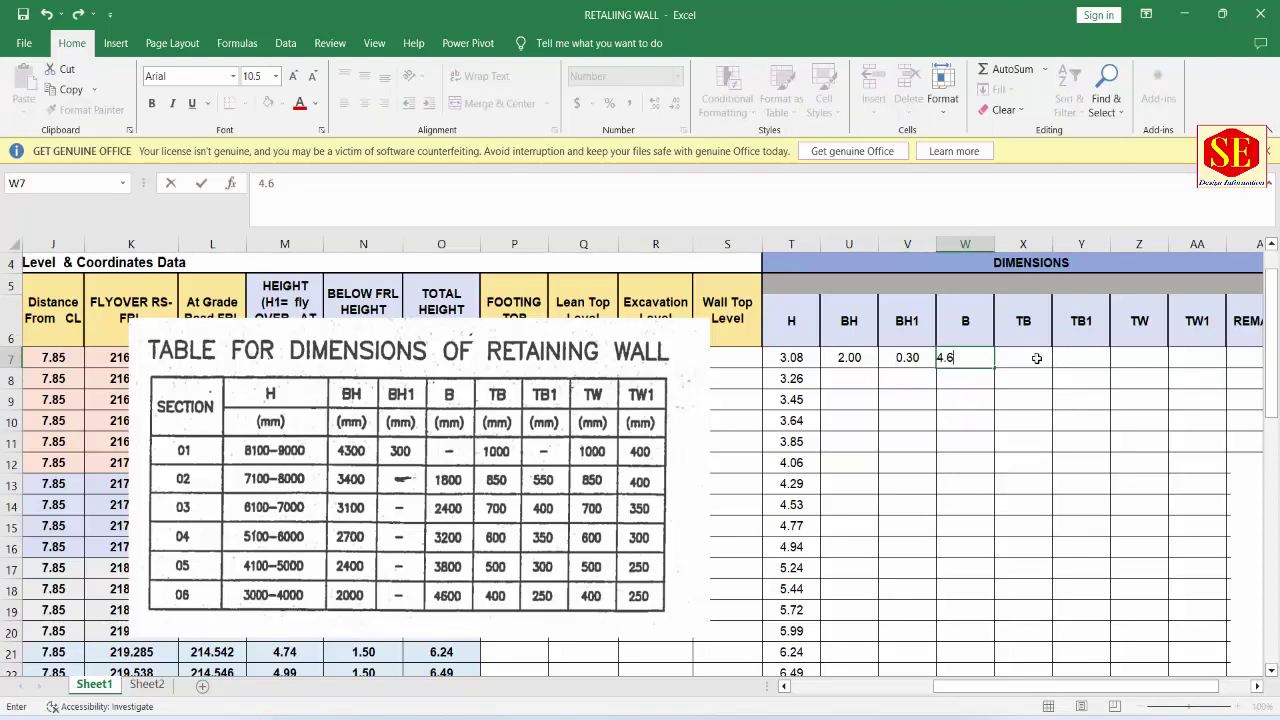
pyautogui.click(1037, 358)
pyautogui.write('.4')
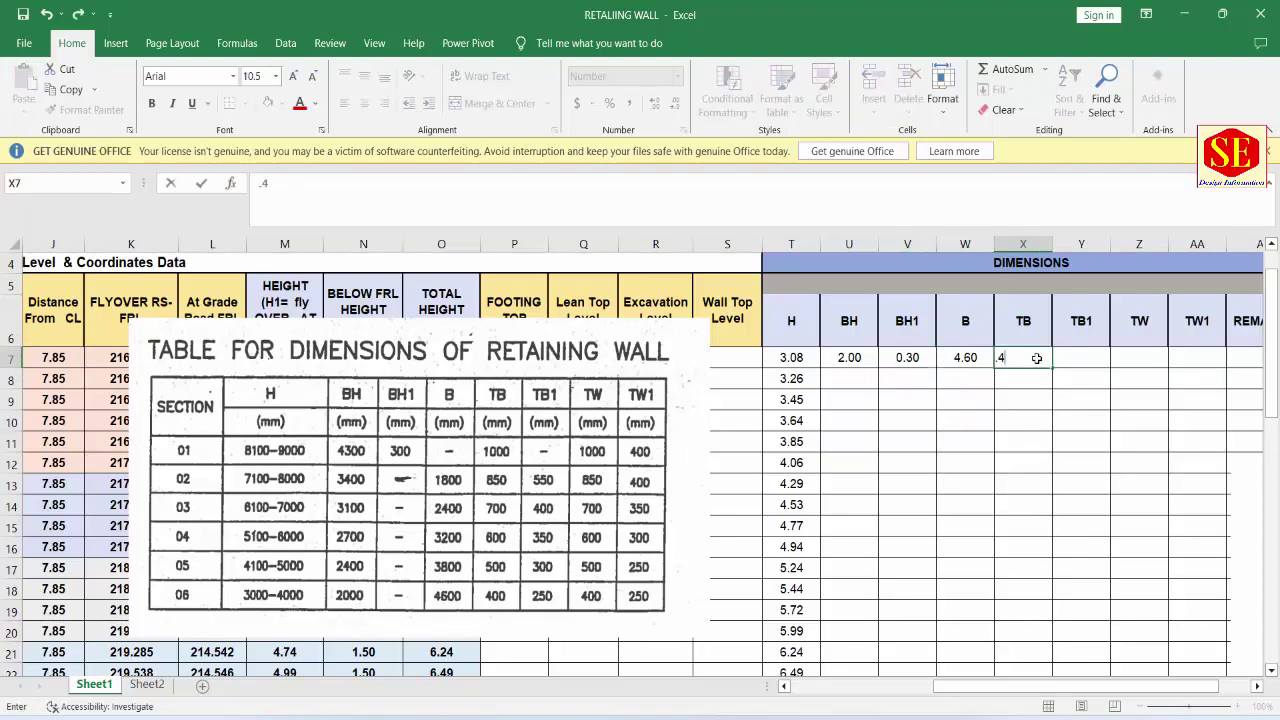
pyautogui.click(1091, 358)
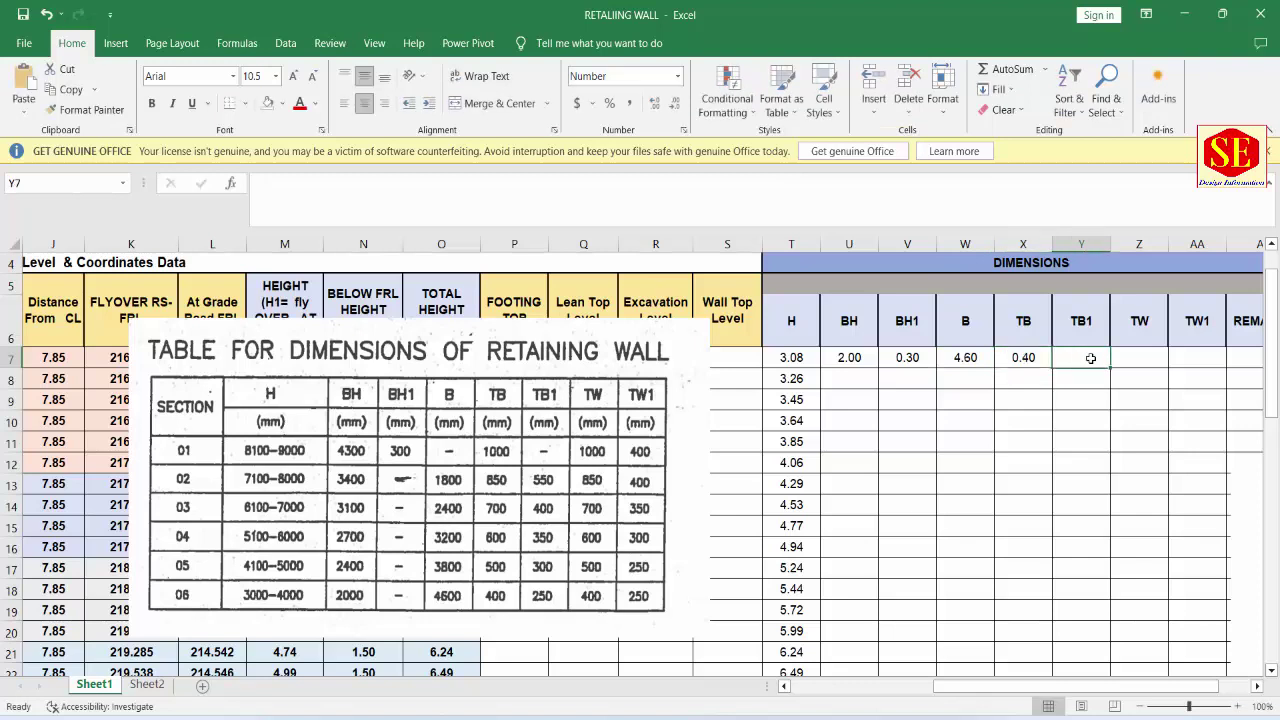
pyautogui.write('.250')
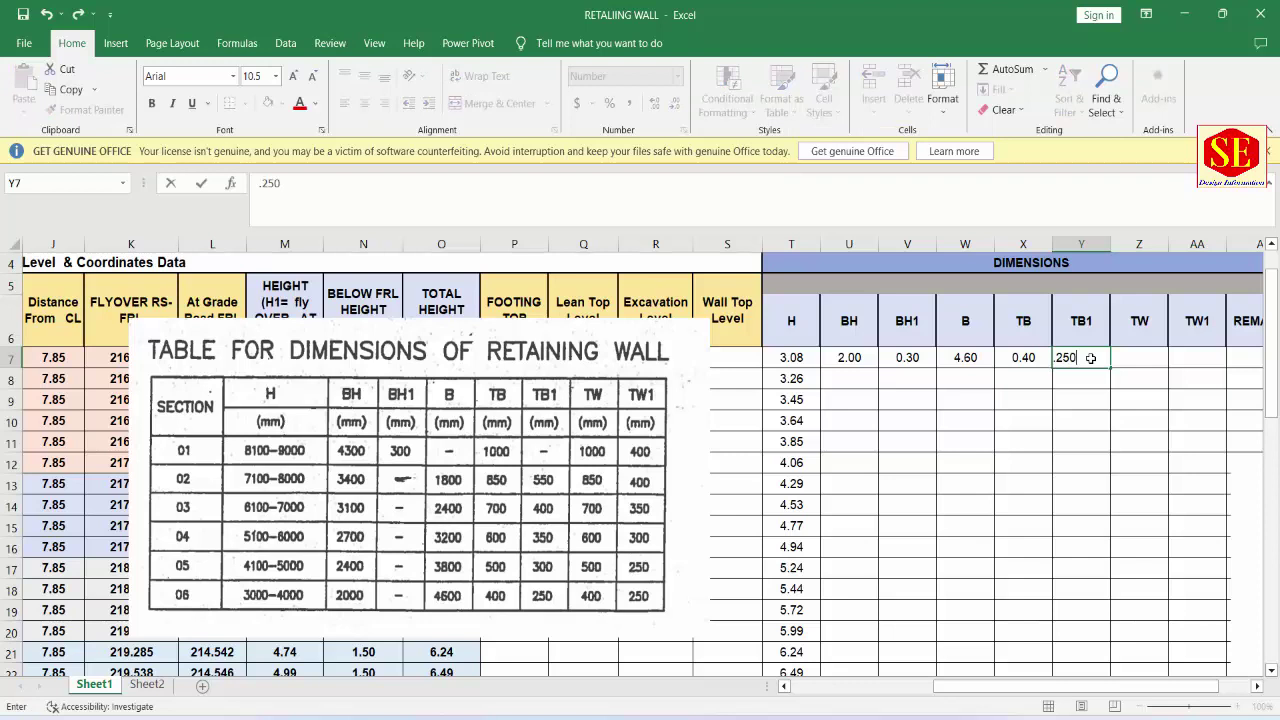
pyautogui.click(1151, 358)
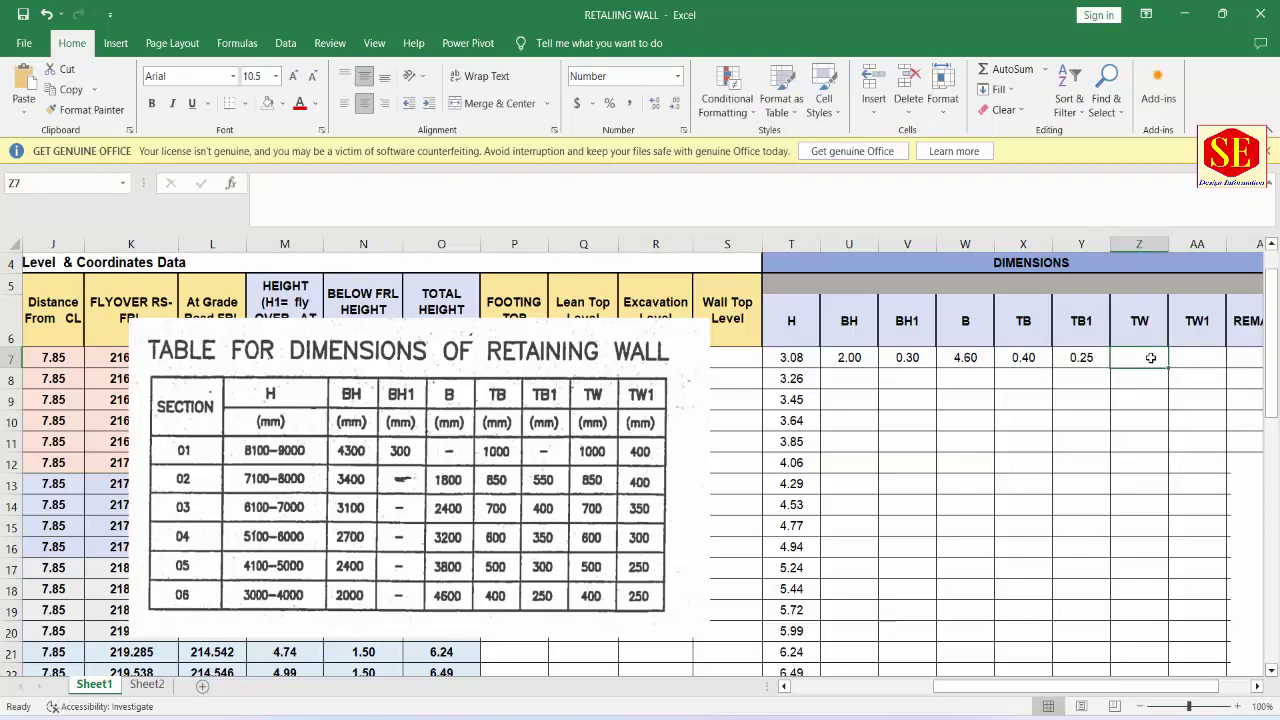
pyautogui.write('.4')
pyautogui.click(1205, 352)
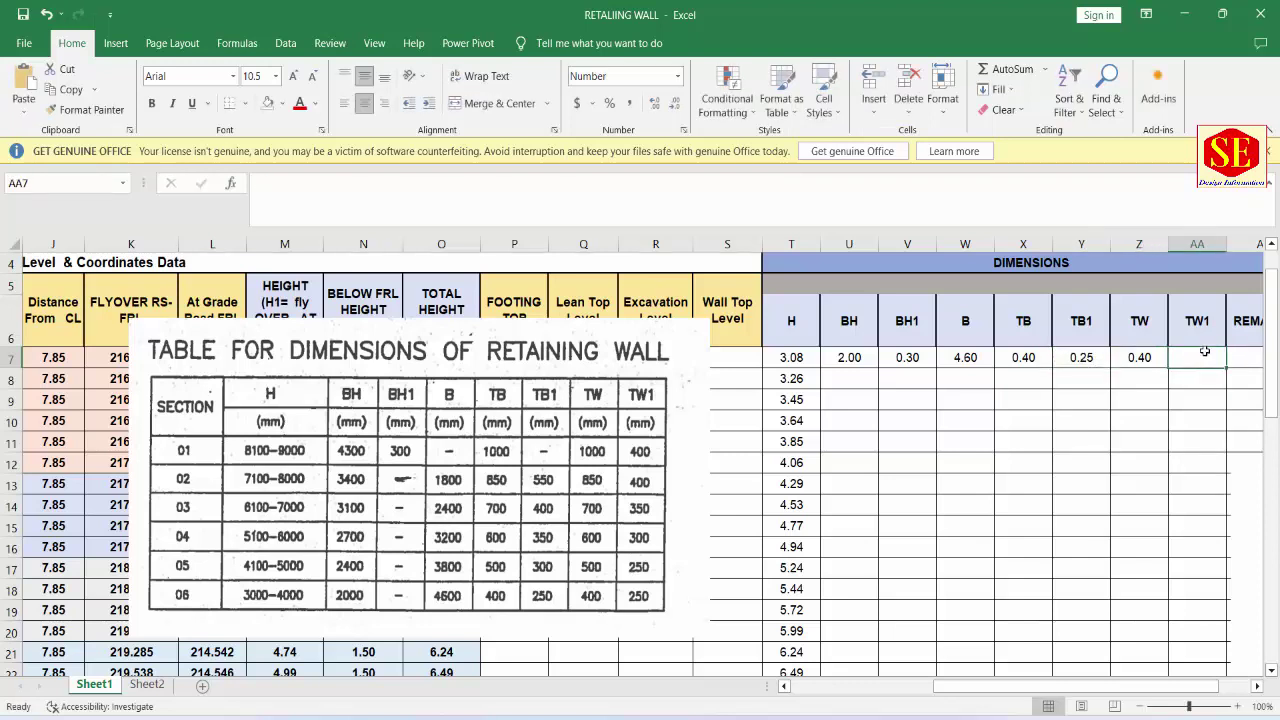
pyautogui.write('.25')
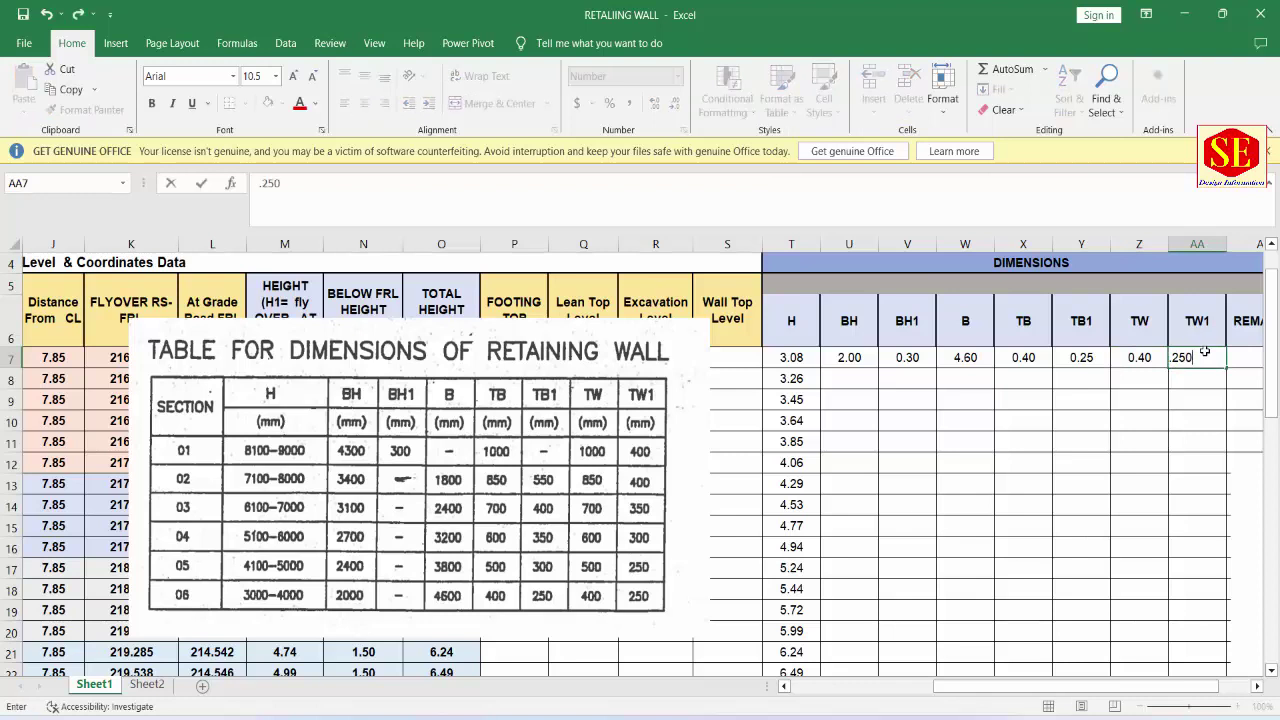
pyautogui.press('Return')
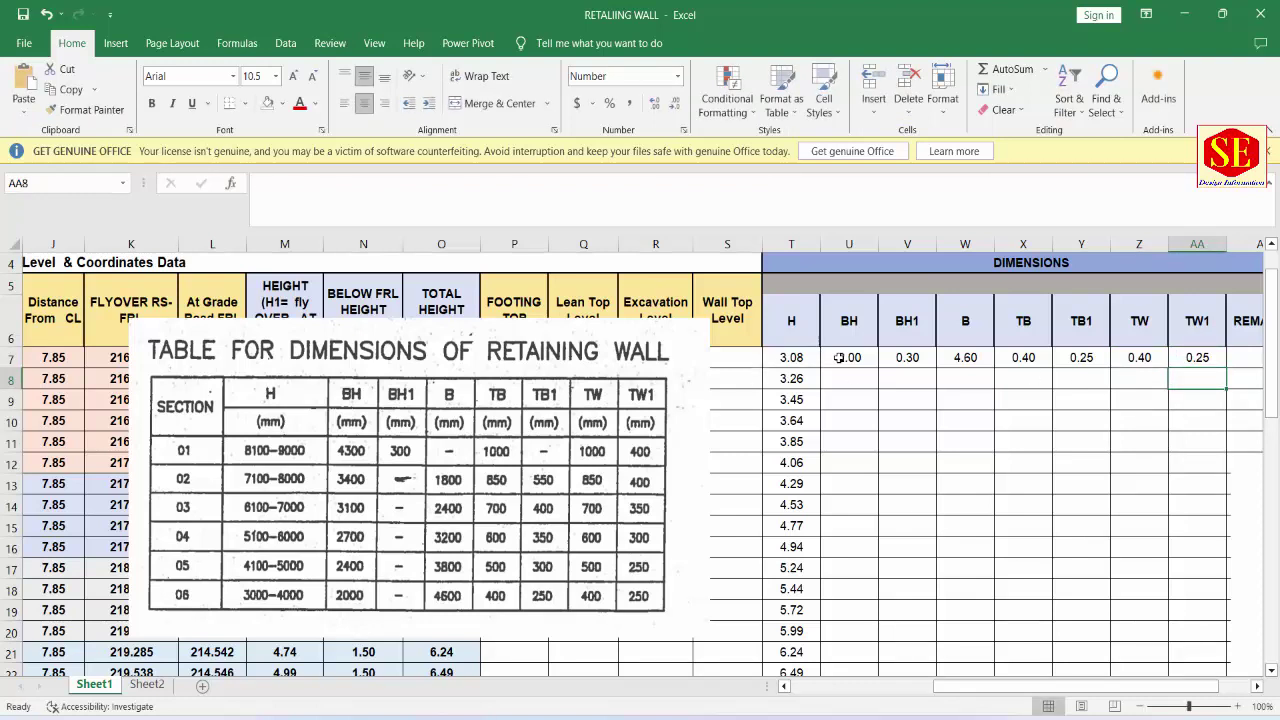
pyautogui.moveTo(840, 357); pyautogui.dragTo(1185, 357)
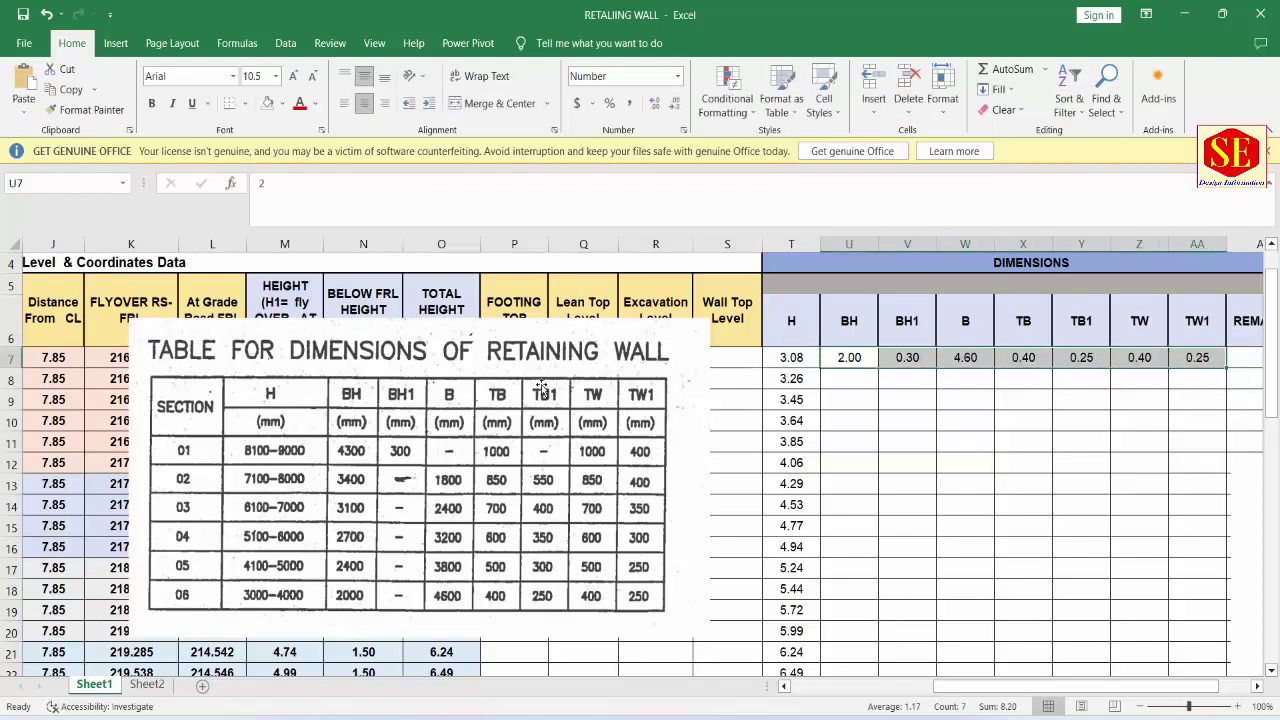
# Step: Copy row 7's dimension values down through row 12
pyautogui.moveTo(540, 387); pyautogui.dragTo(334, 601)
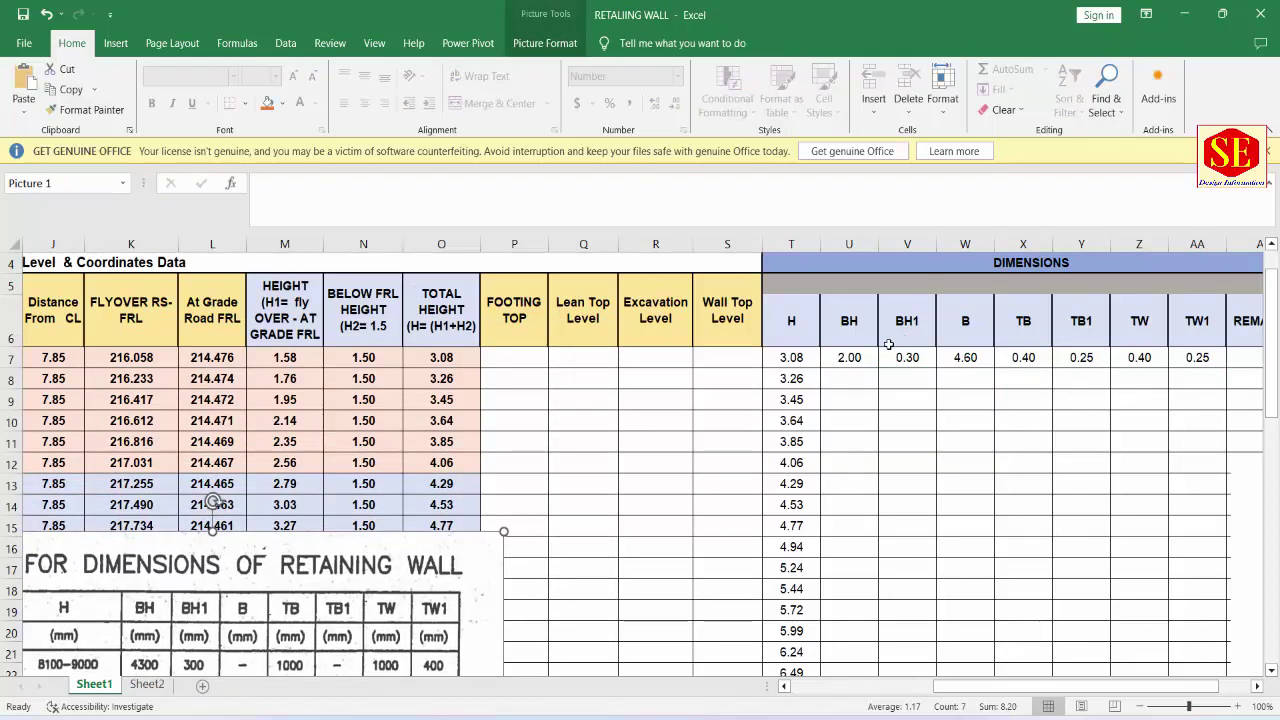
pyautogui.press('Escape')
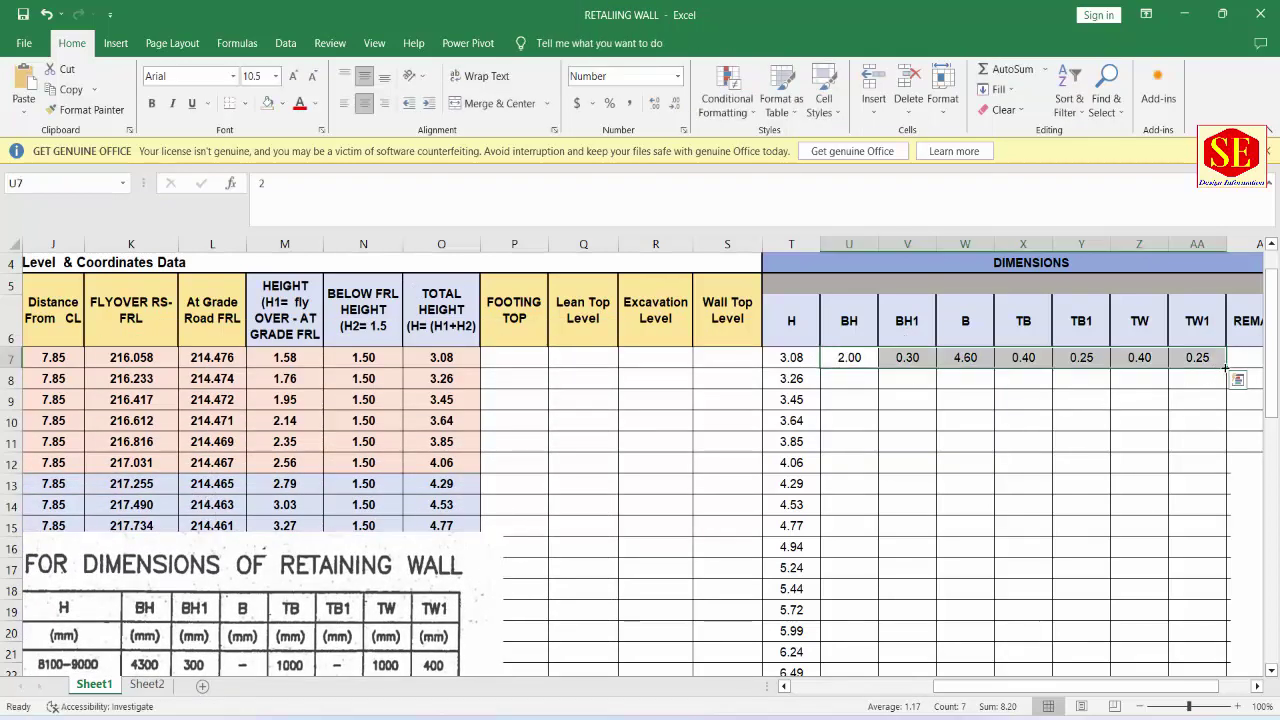
pyautogui.moveTo(1226, 368); pyautogui.dragTo(1229, 473)
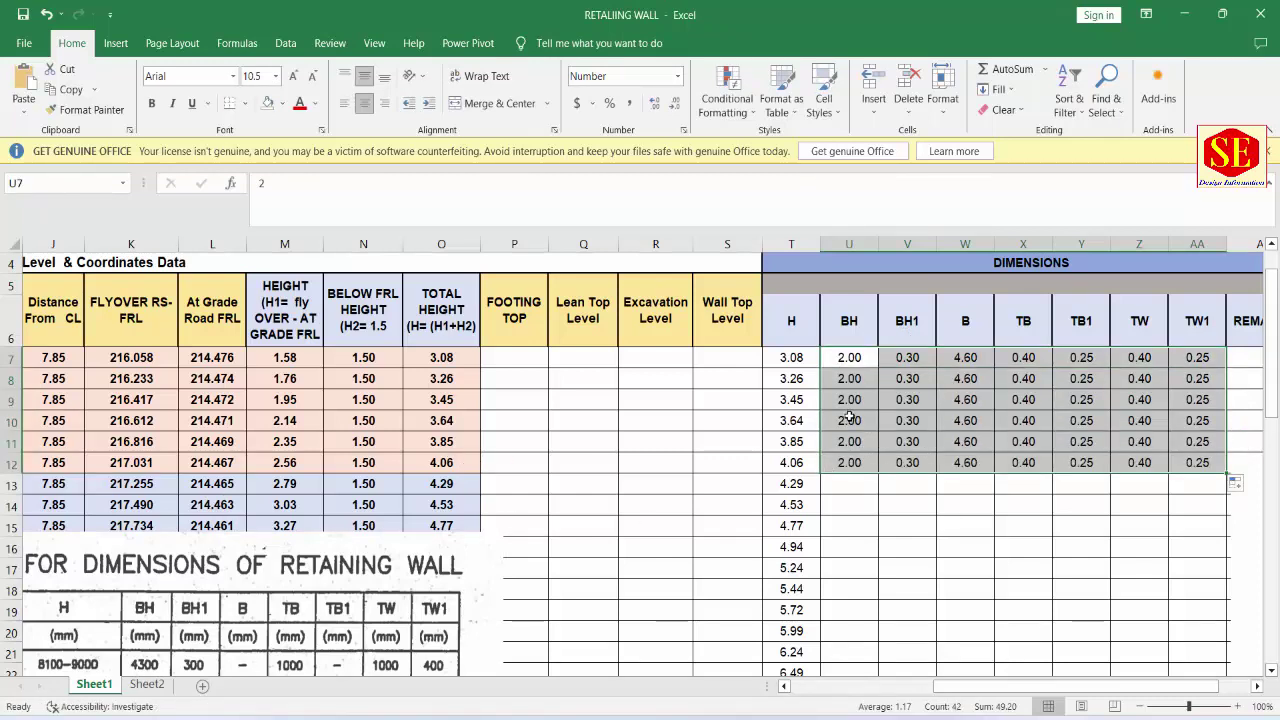
# Step: Check the section for rows 13–16 and move the table picture up over columns K to S
pyautogui.click(873, 485)
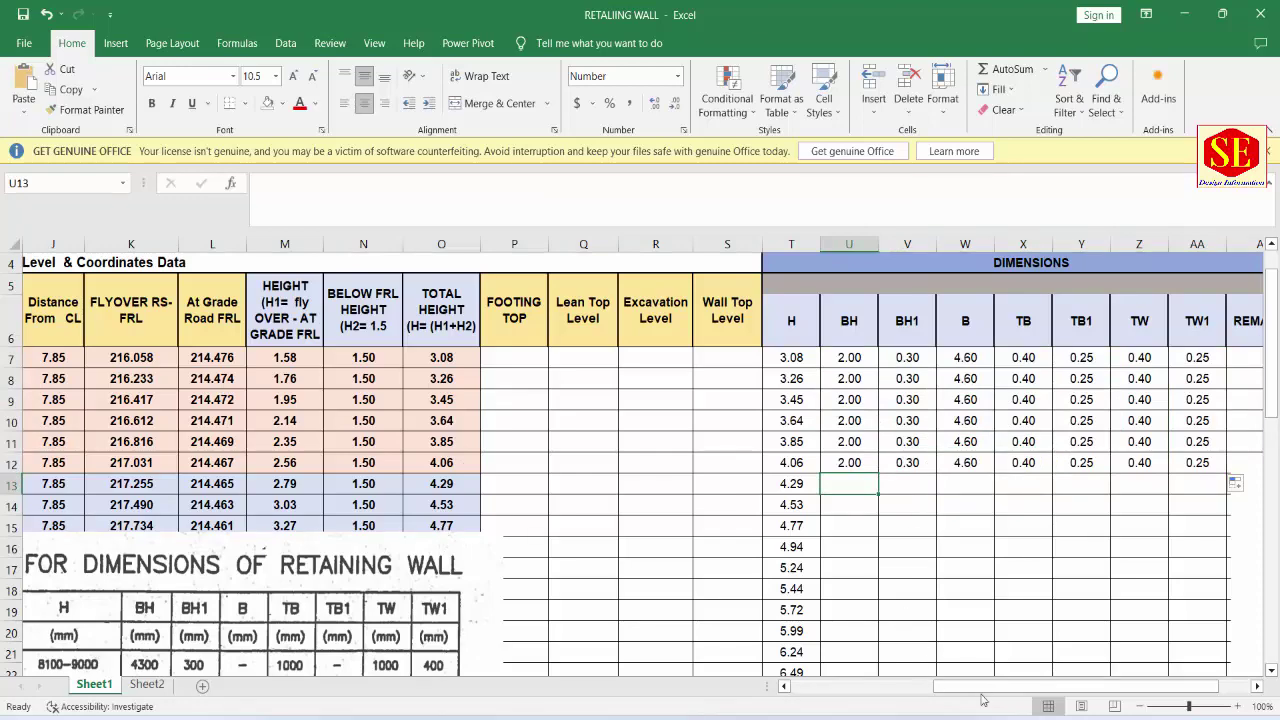
pyautogui.moveTo(982, 688); pyautogui.dragTo(705, 686)
pyautogui.click(63, 520)
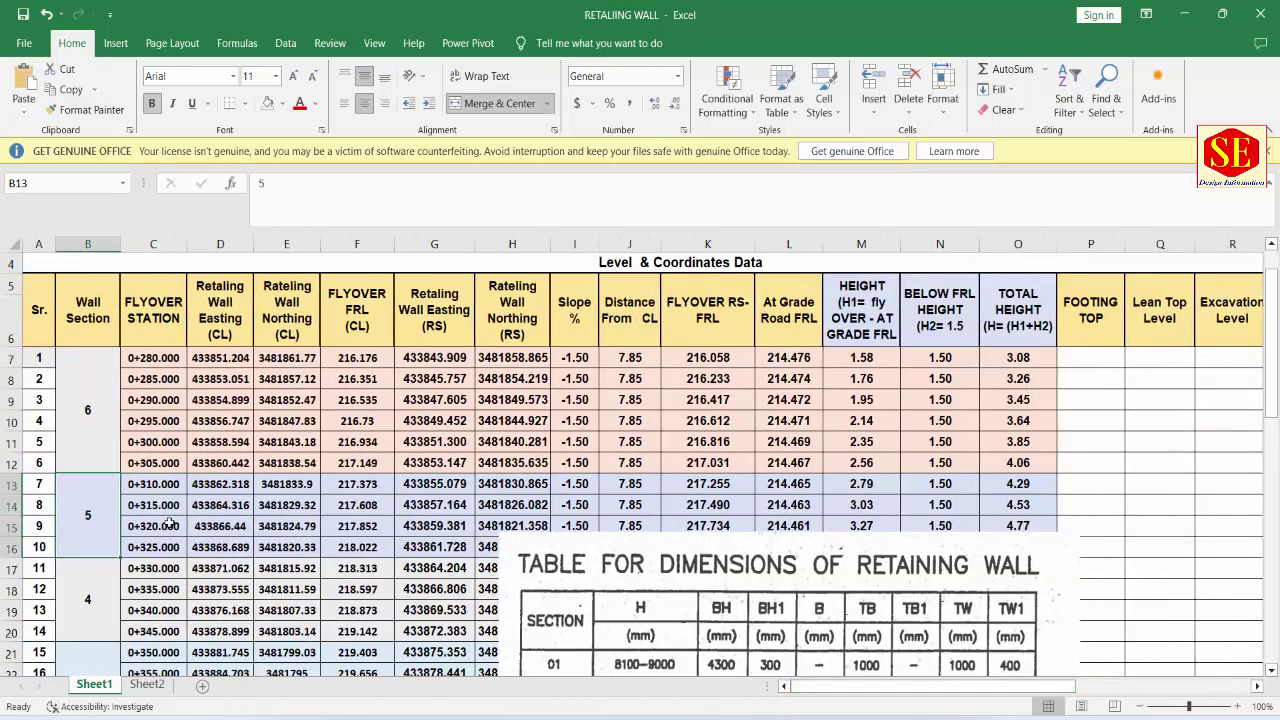
pyautogui.scroll(-1, 743, 458)
pyautogui.moveTo(1007, 686); pyautogui.dragTo(1164, 686)
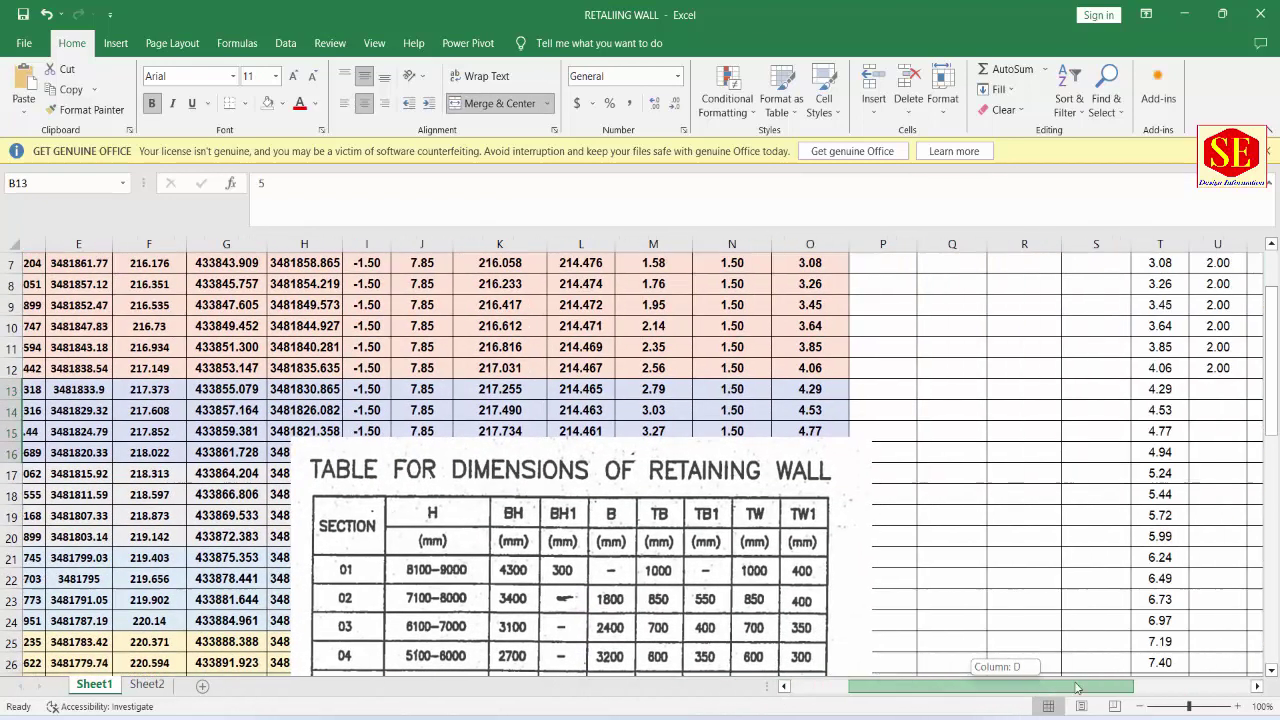
pyautogui.moveTo(70, 665); pyautogui.dragTo(285, 512)
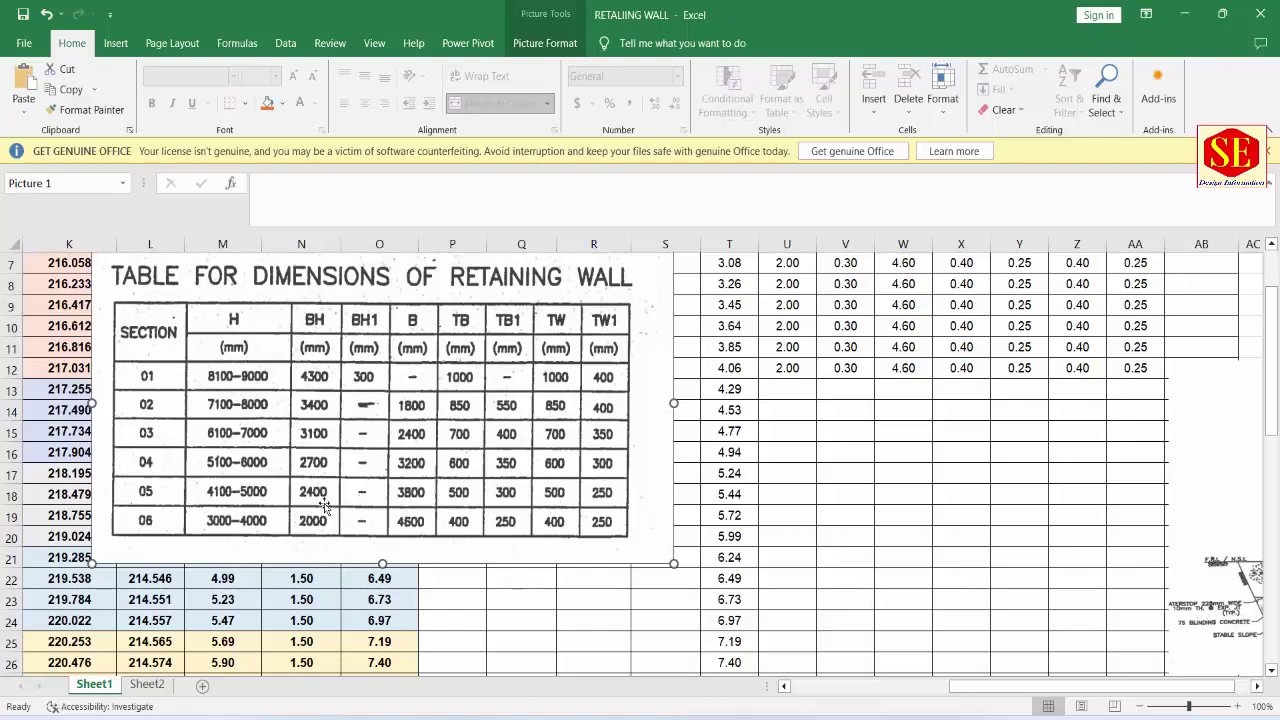
# Step: Enter row 13's BH as 2.40 and BH1 as 0.30
pyautogui.click(798, 399)
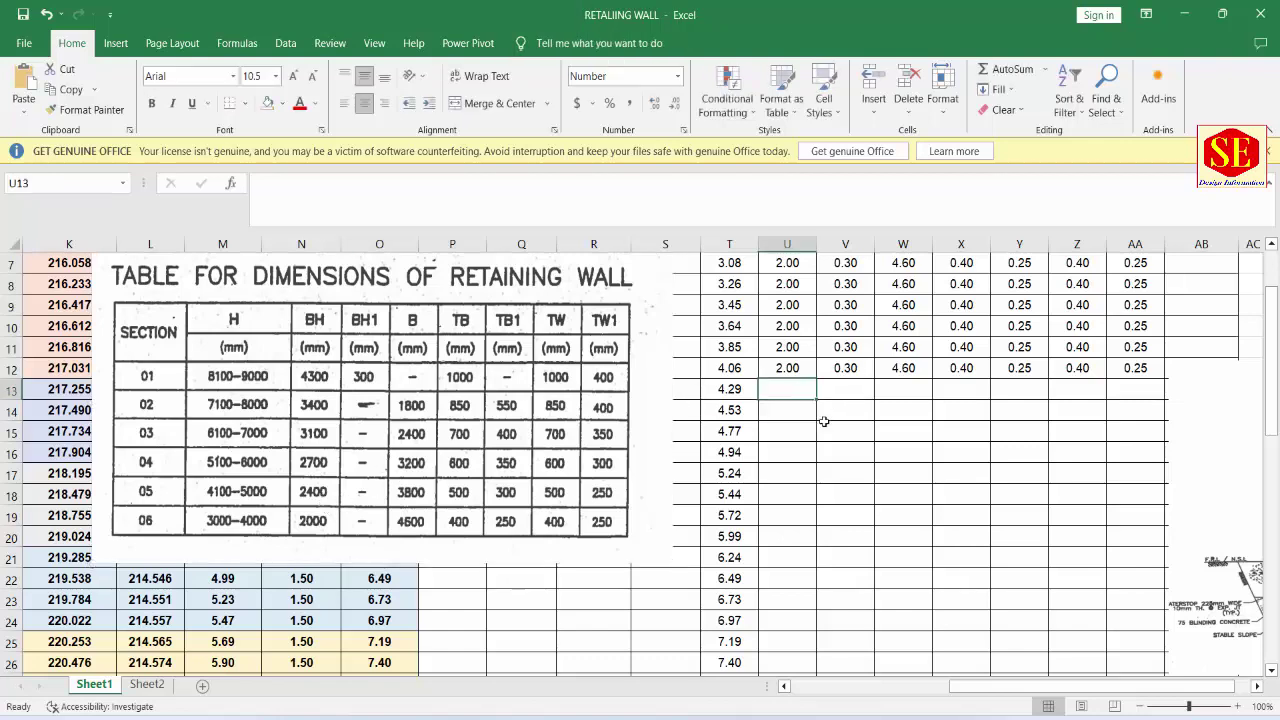
pyautogui.scroll(1, 823, 420)
pyautogui.write('2.4')
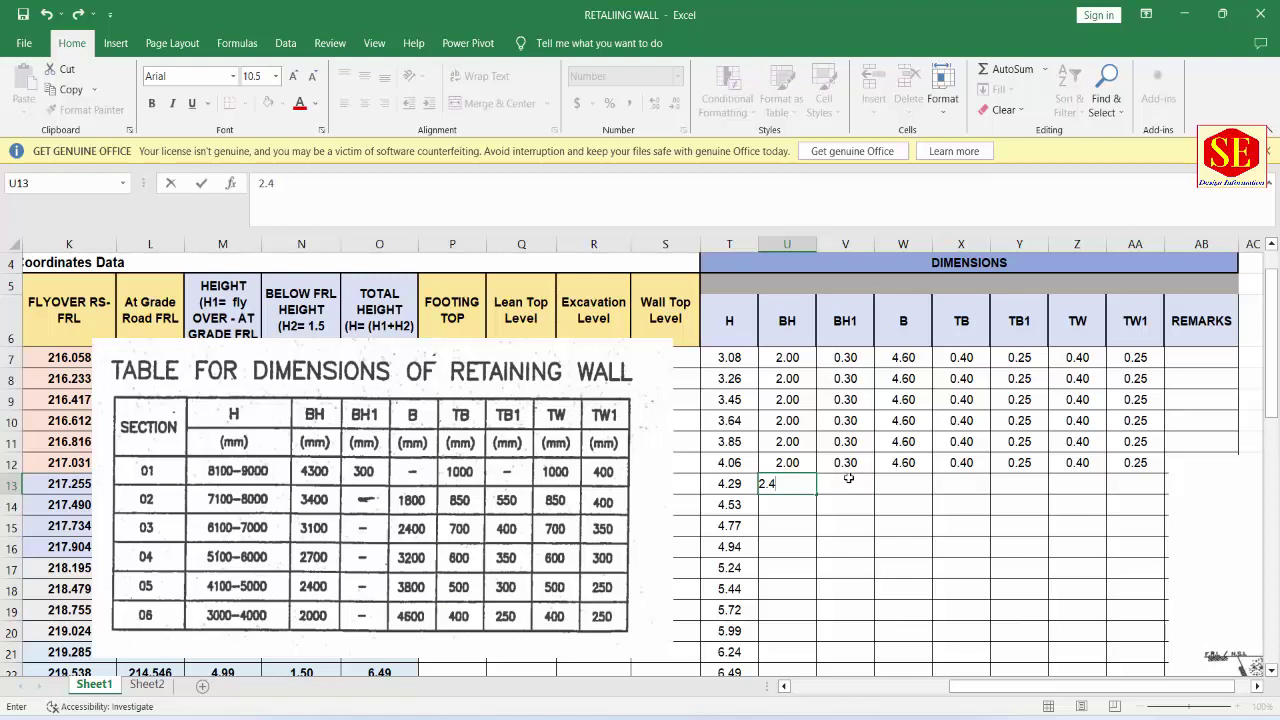
pyautogui.click(848, 480)
pyautogui.write('0.3')
pyautogui.press('Return')
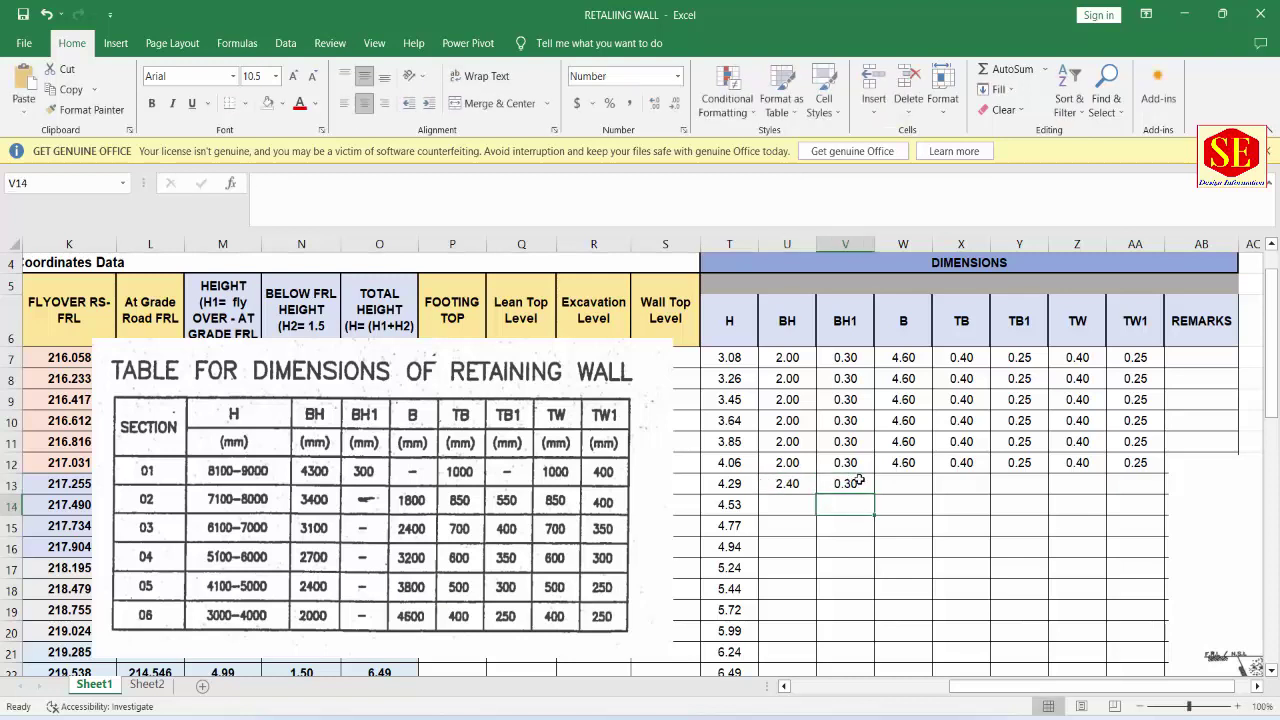
# Step: Enter row 13's B 3.80, TB 0.50, TB1 0.30, TW 0.50 and TW1 0.25
pyautogui.click(889, 483)
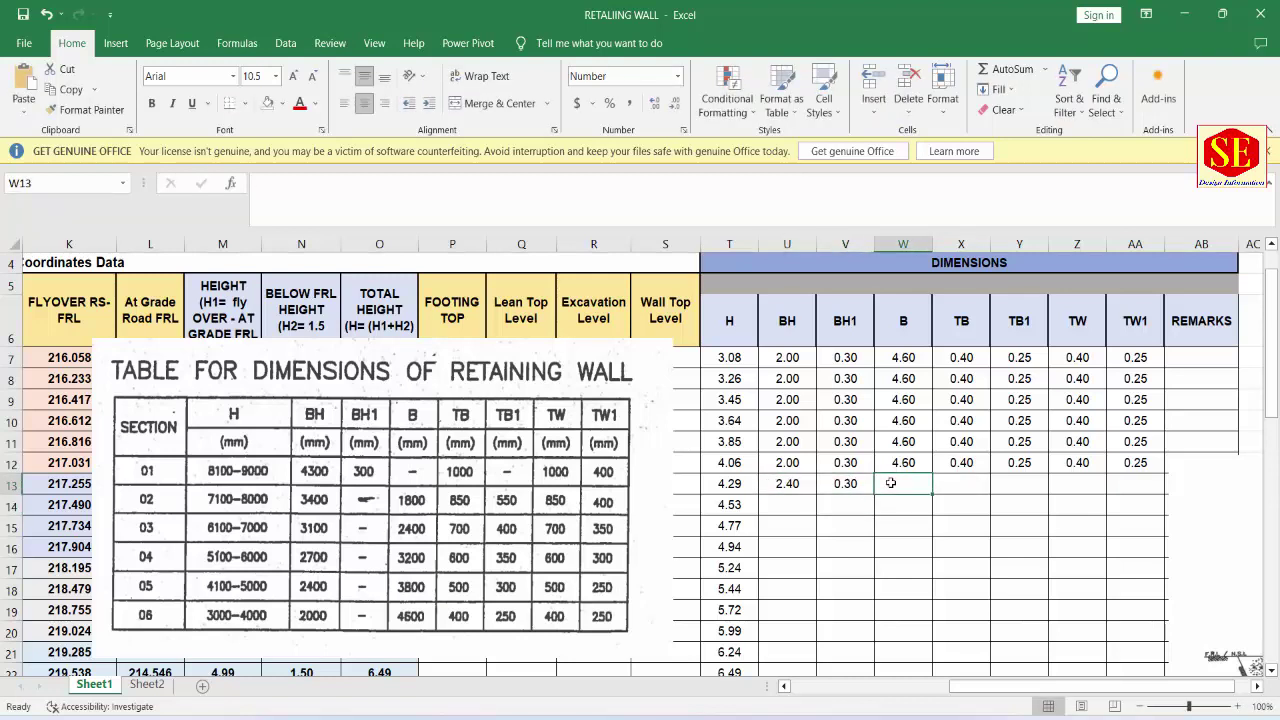
pyautogui.write('3.8')
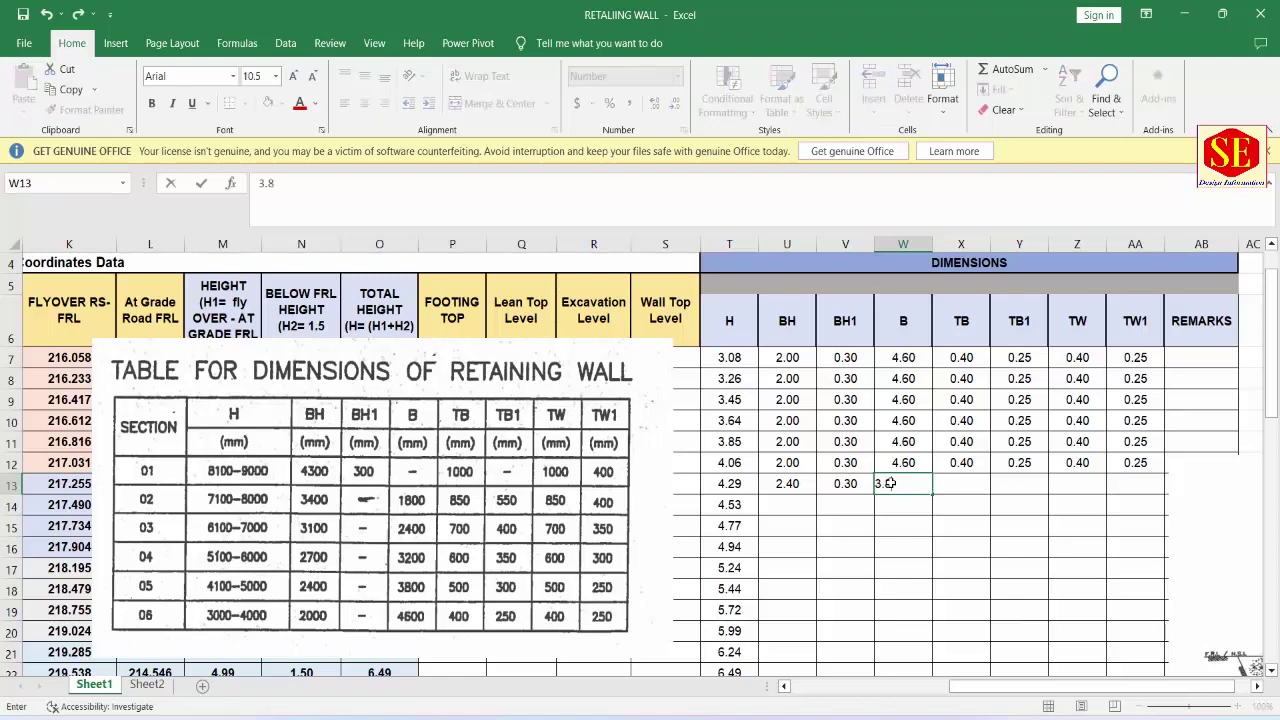
pyautogui.click(981, 479)
pyautogui.write('.5')
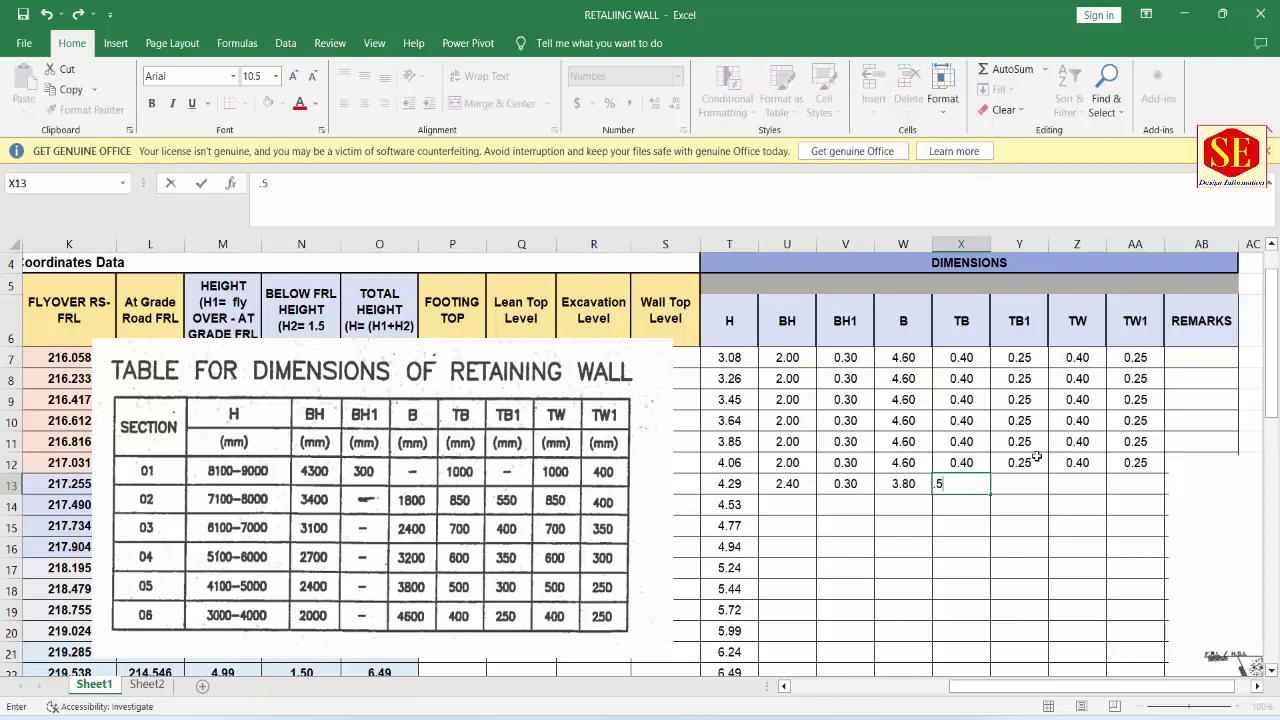
pyautogui.click(1026, 483)
pyautogui.write('.3')
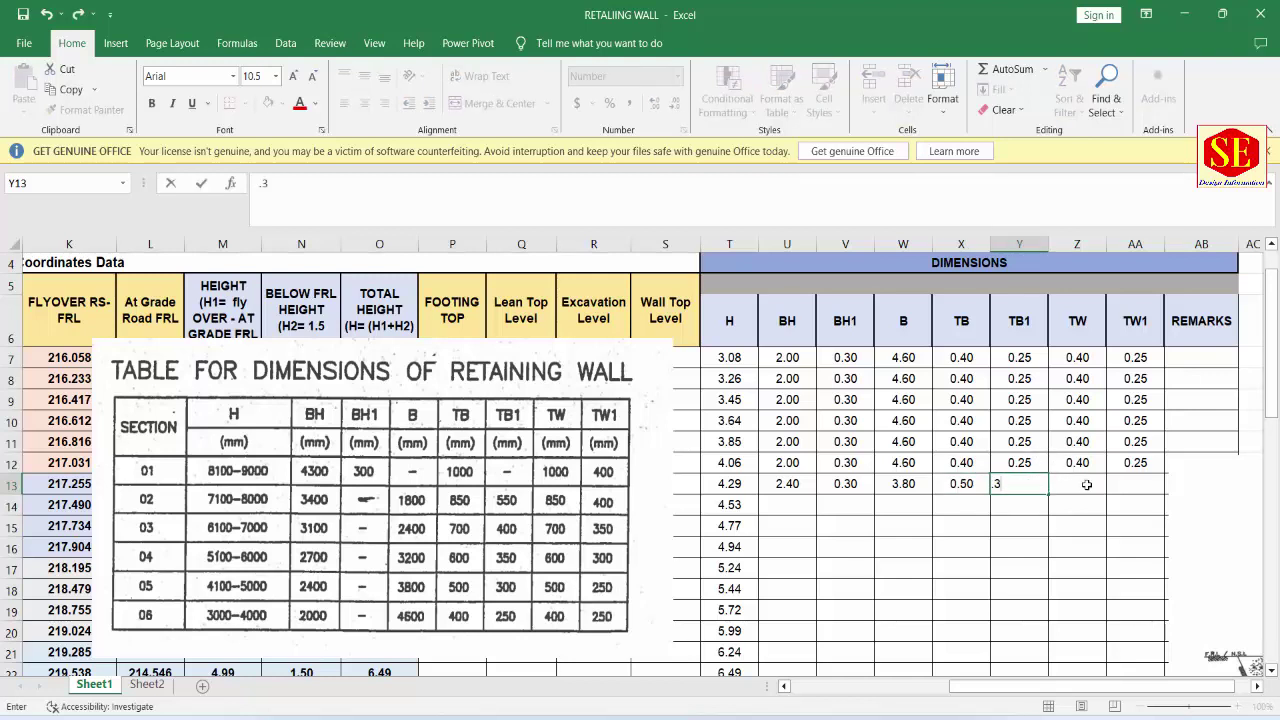
pyautogui.click(1086, 484)
pyautogui.write('.5')
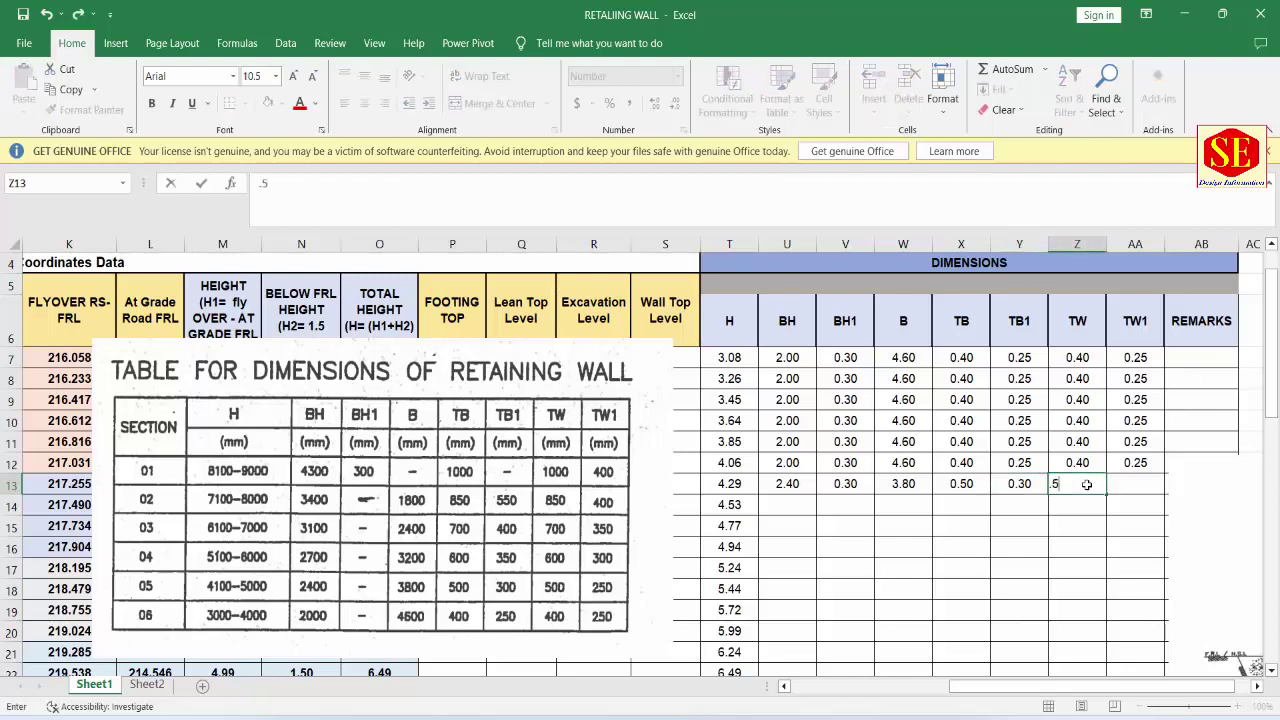
pyautogui.click(1152, 483)
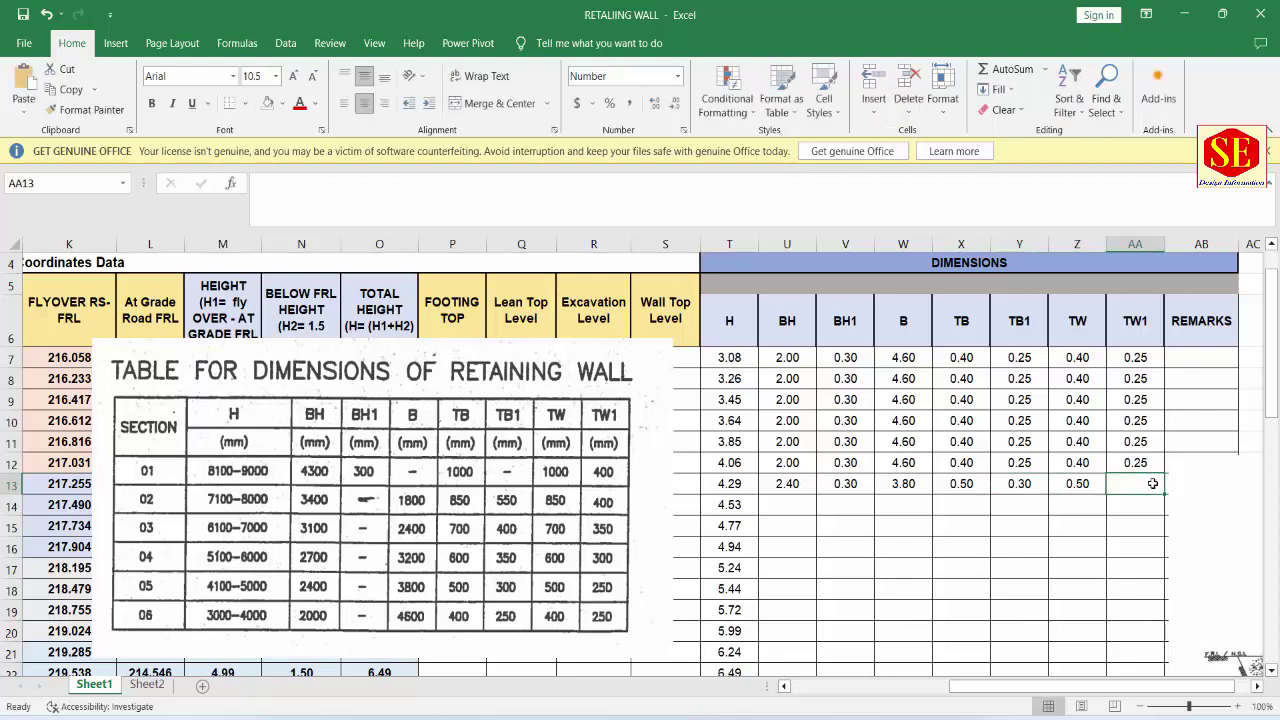
pyautogui.write('.25')
pyautogui.press('Return')
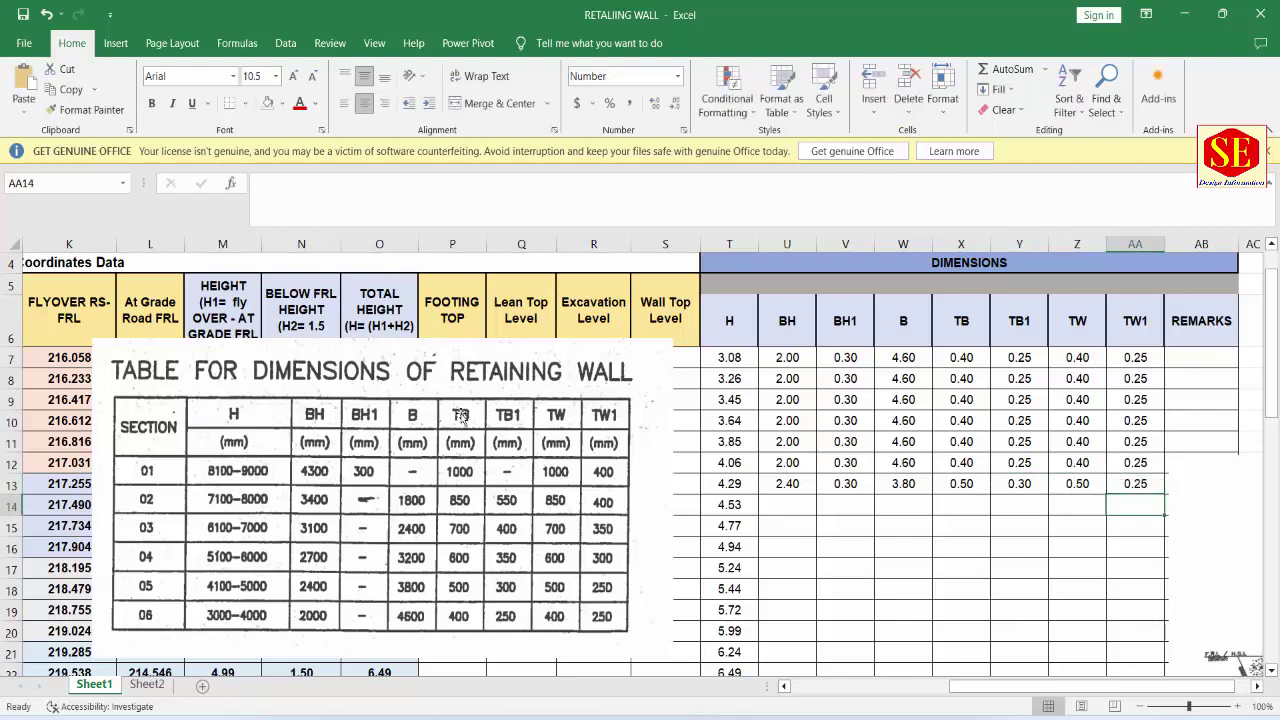
# Step: Fill row 13's dimension values down through row 16
pyautogui.moveTo(461, 416); pyautogui.dragTo(349, 643)
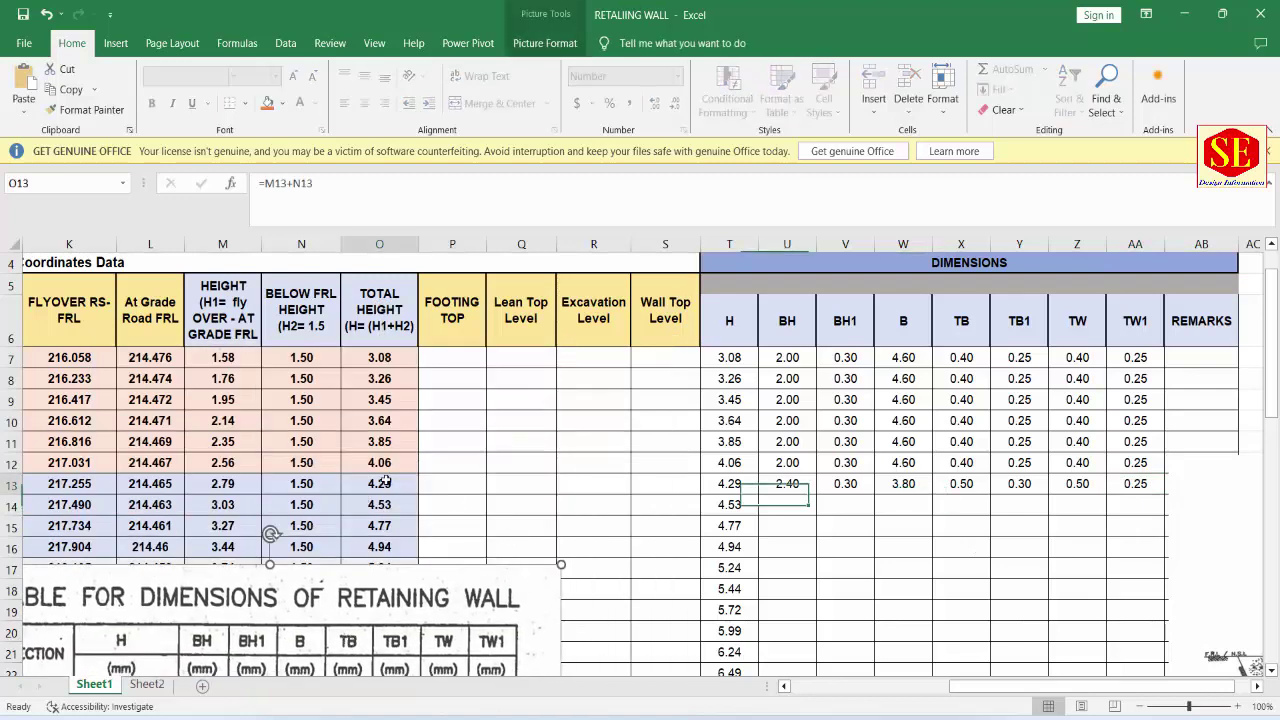
pyautogui.click(787, 483)
pyautogui.moveTo(787, 483); pyautogui.dragTo(1160, 488)
pyautogui.click(1161, 497)
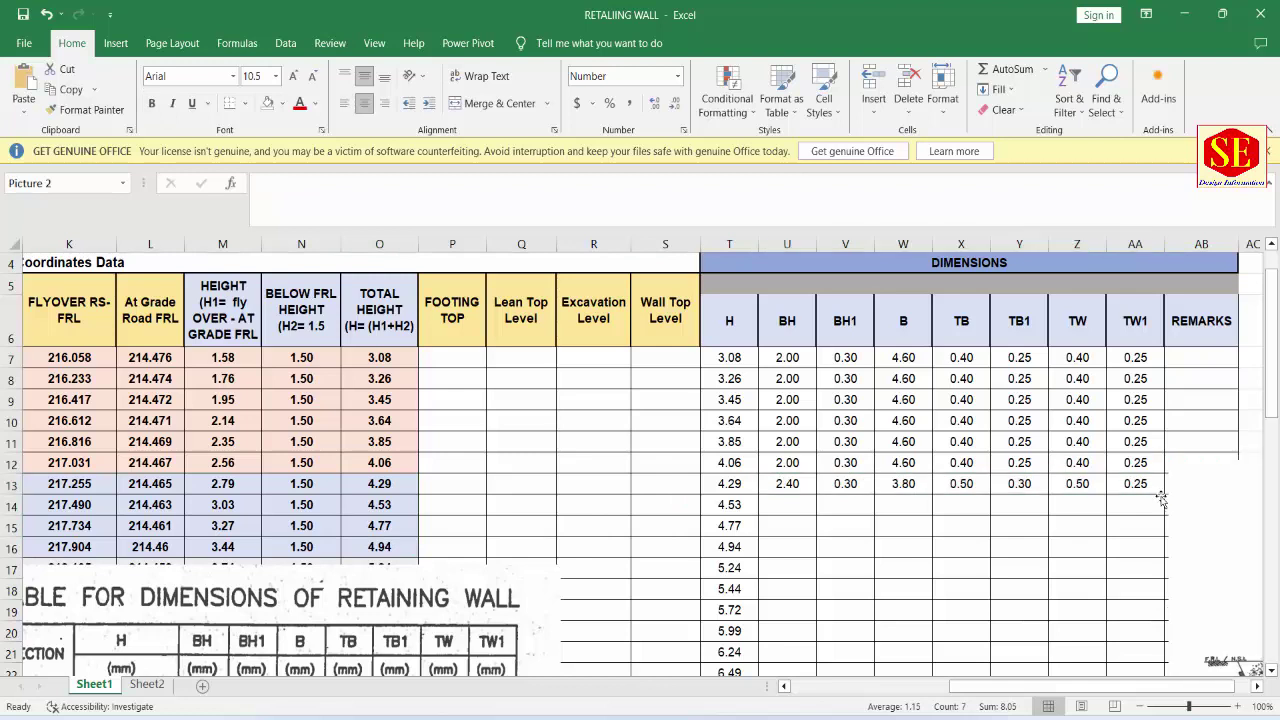
pyautogui.moveTo(808, 484); pyautogui.dragTo(1150, 485)
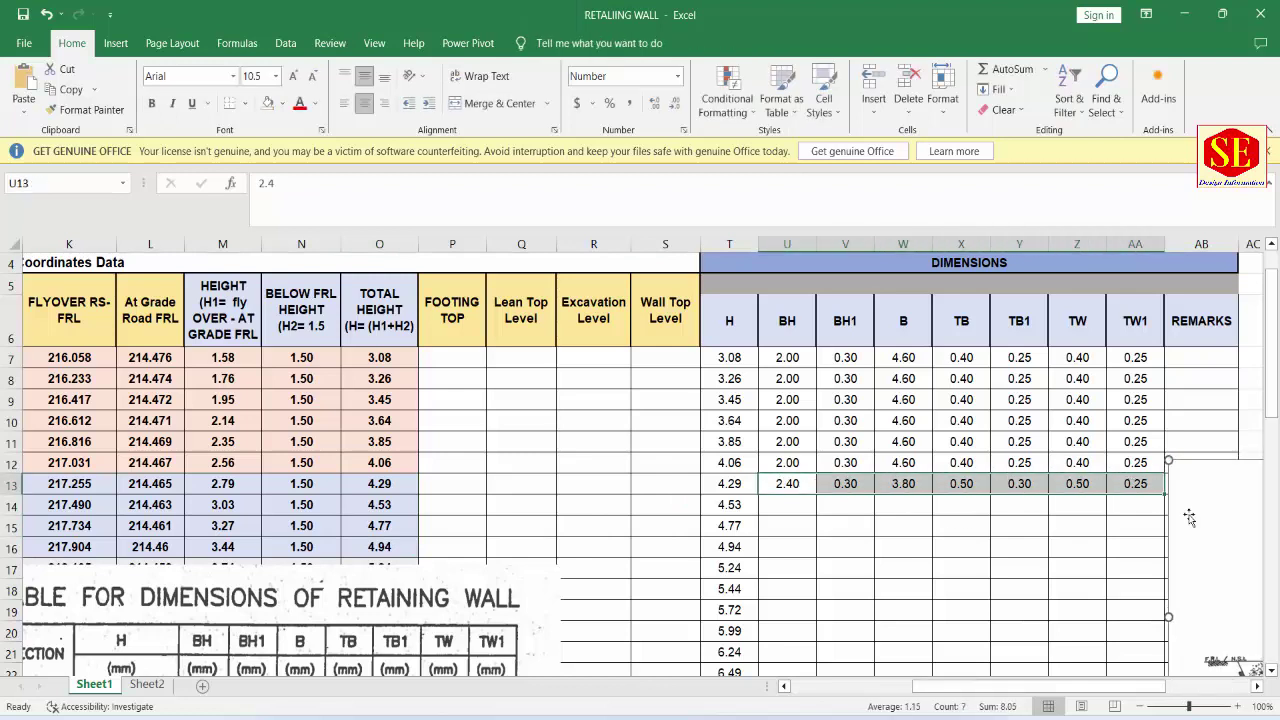
pyautogui.moveTo(1162, 495); pyautogui.dragTo(1162, 558)
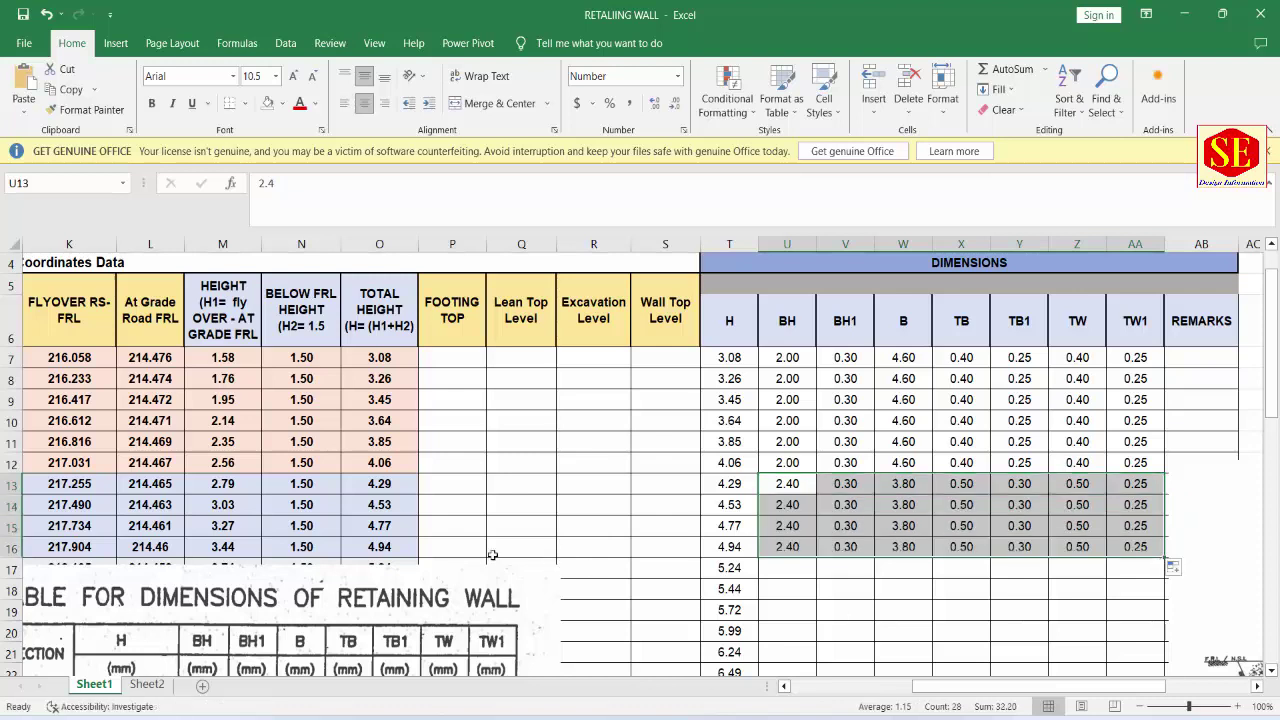
pyautogui.moveTo(741, 490); pyautogui.dragTo(1118, 547)
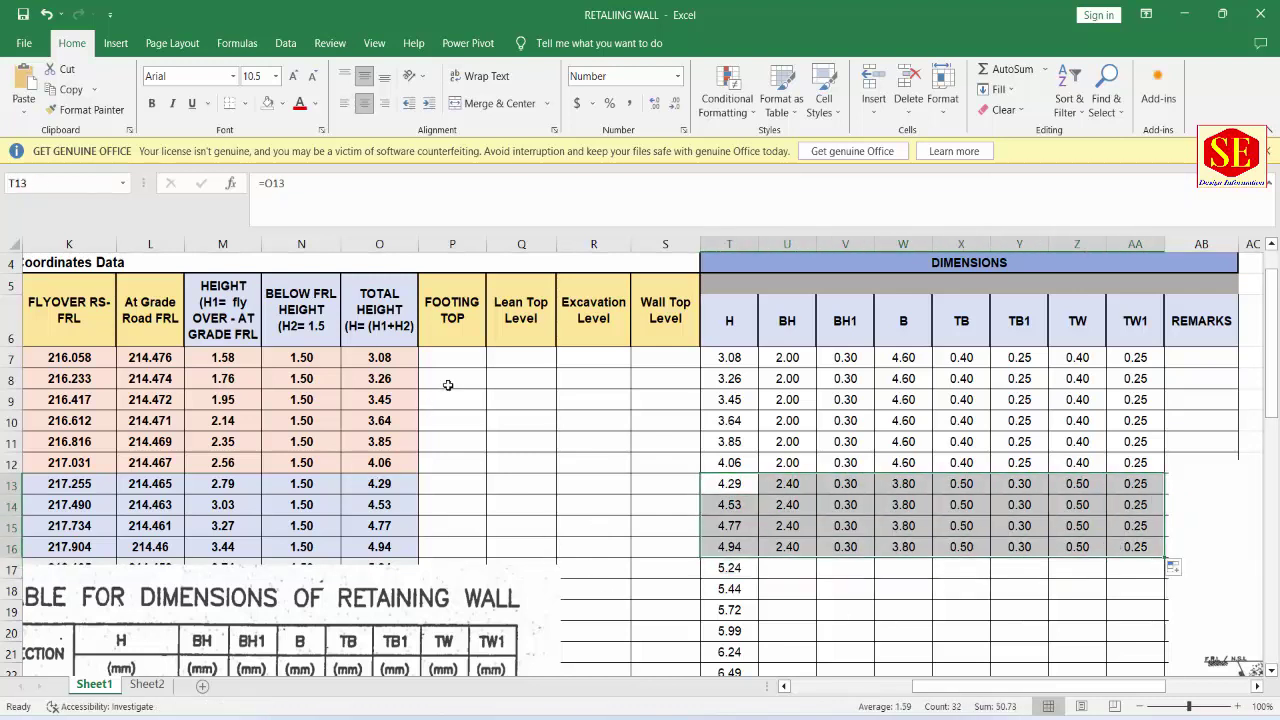
# Step: Format-paint O7's pink shading onto dimension rows 7–12
pyautogui.click(403, 360)
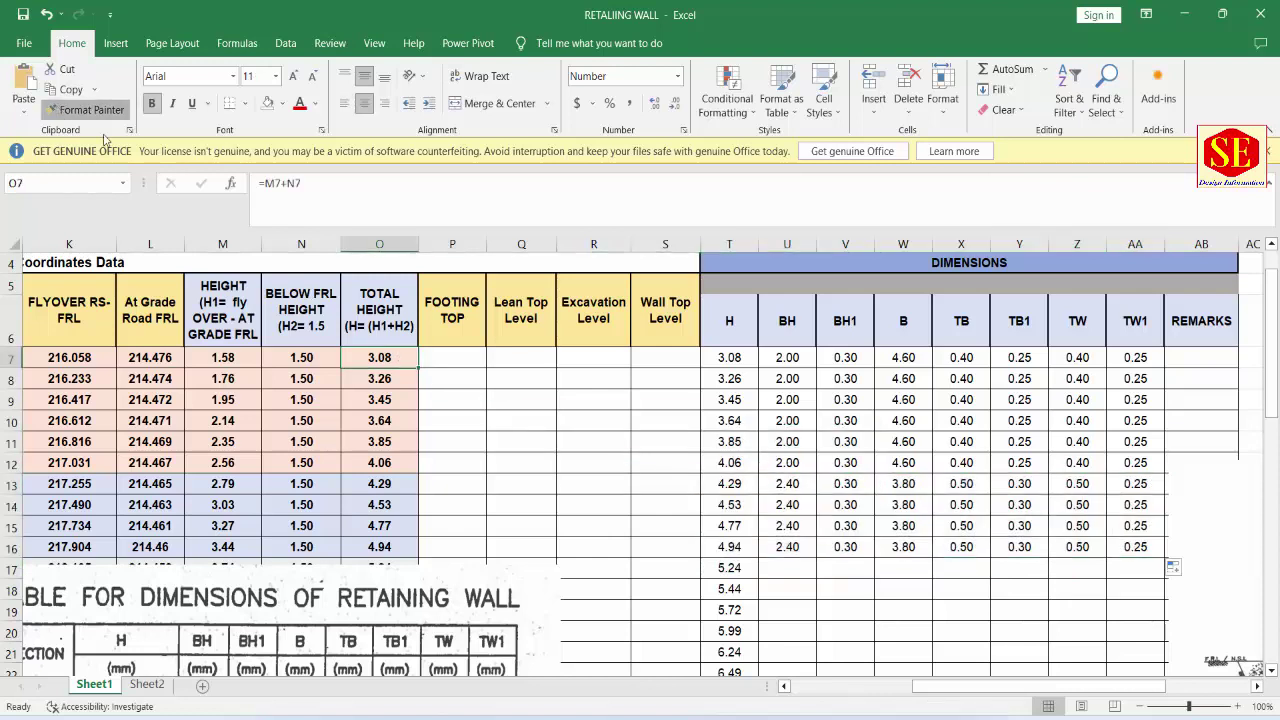
pyautogui.click(85, 110)
pyautogui.moveTo(735, 360)
pyautogui.mouseDown()
pyautogui.moveTo(1020, 458)
pyautogui.moveTo(1135, 462)
pyautogui.mouseUp()
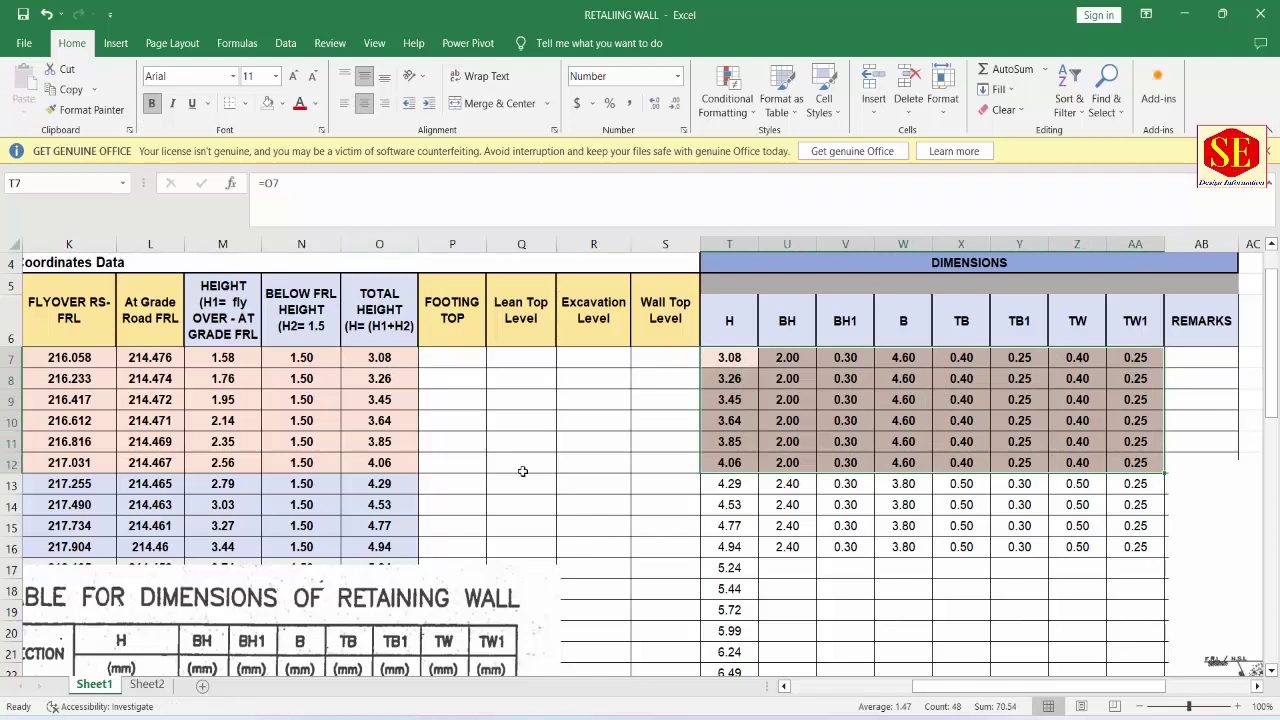
# Step: Format-paint O13's blue shading onto dimension rows 13–16
pyautogui.click(385, 487)
pyautogui.click(85, 110)
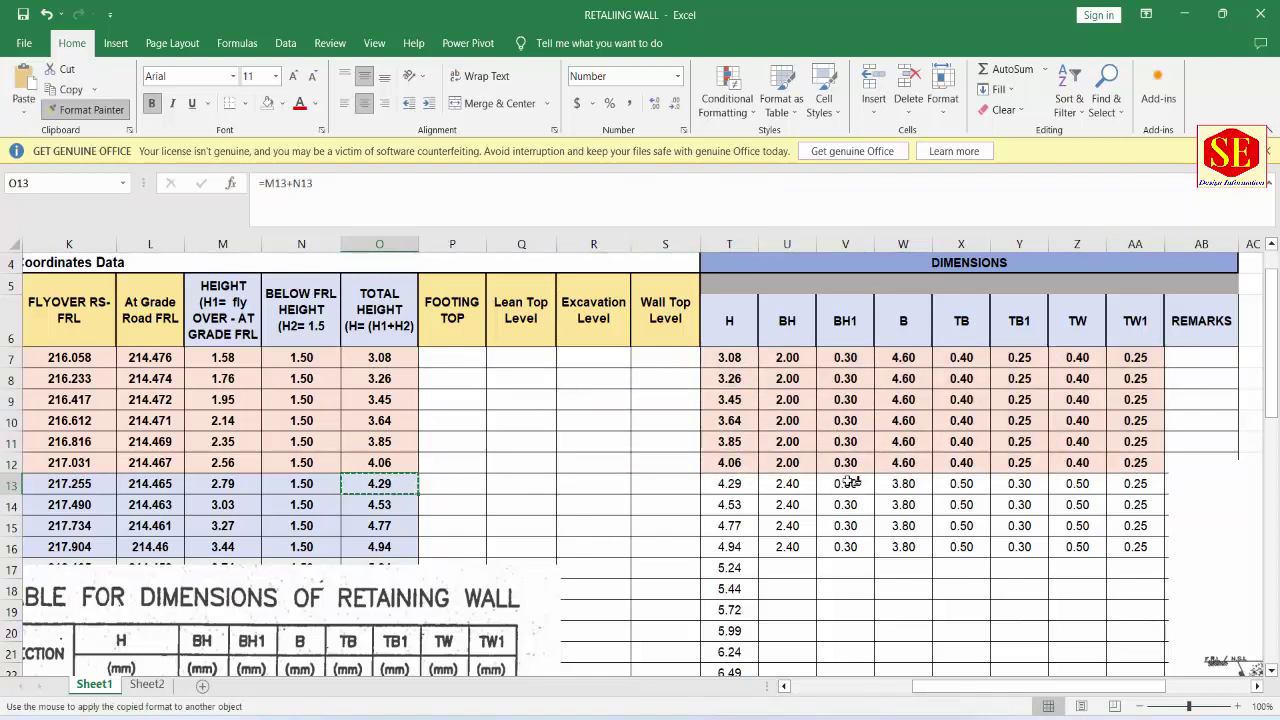
pyautogui.moveTo(716, 487); pyautogui.dragTo(1139, 550)
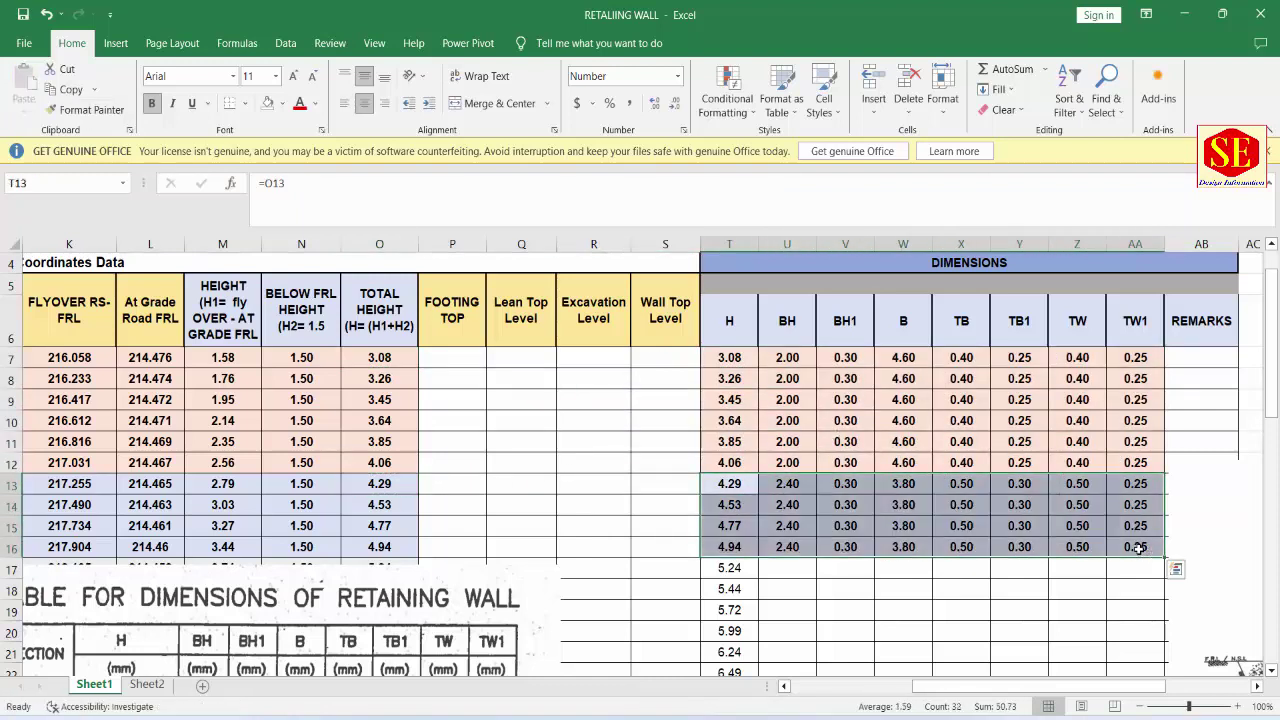
pyautogui.click(698, 526)
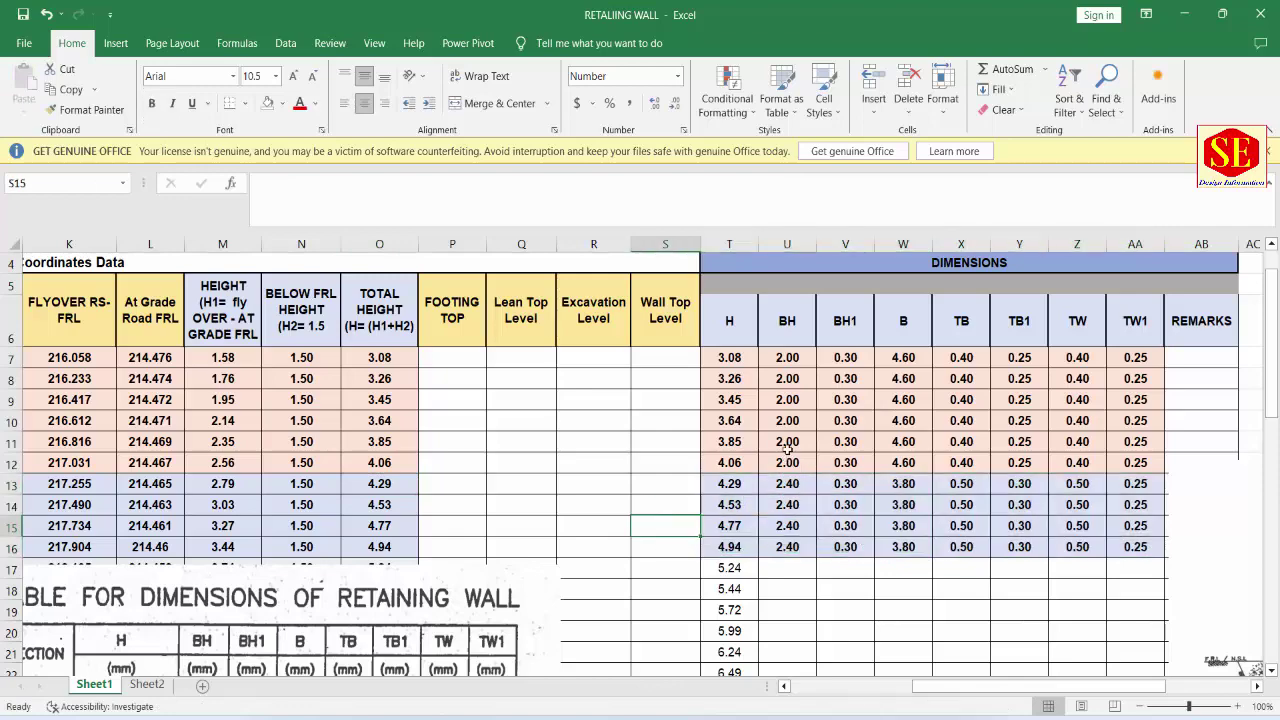
pyautogui.scroll(-1, 772, 488)
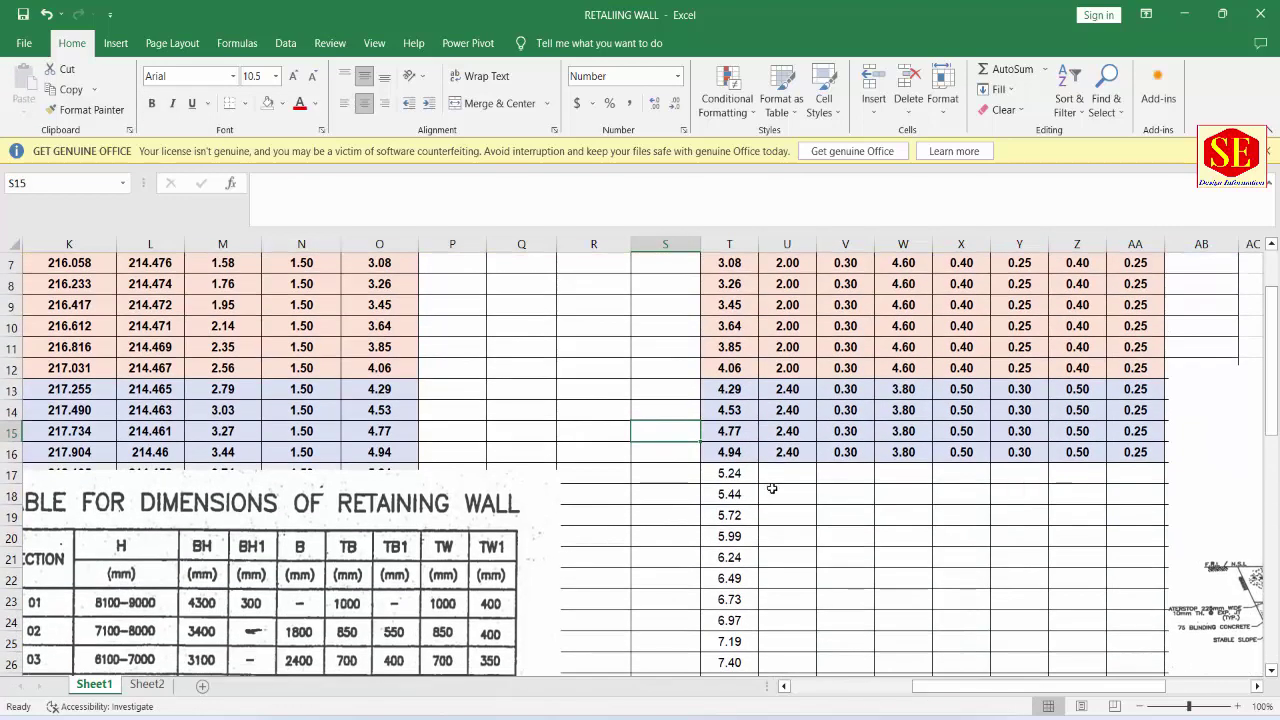
# Step: Check row 20's total height and H, then move the reference table beside the dimension columns
pyautogui.scroll(-1, 772, 488)
pyautogui.moveTo(360, 600); pyautogui.dragTo(735, 594)
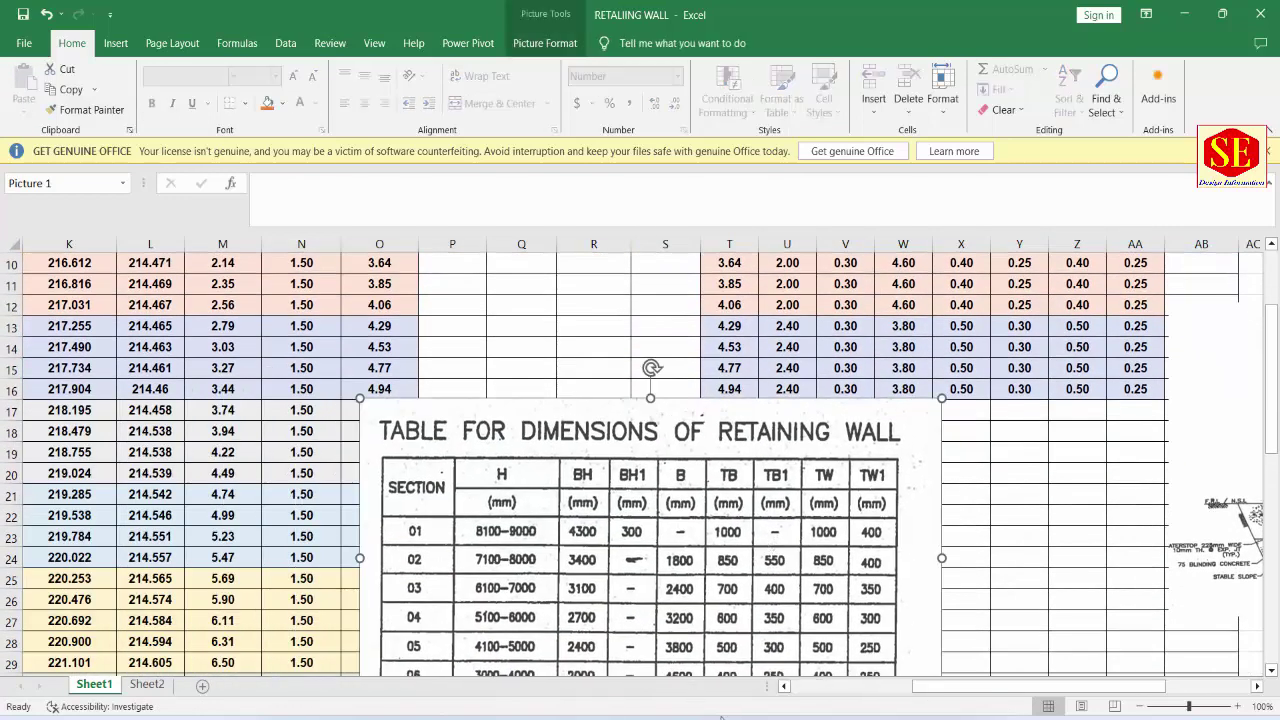
pyautogui.moveTo(962, 686); pyautogui.dragTo(835, 704)
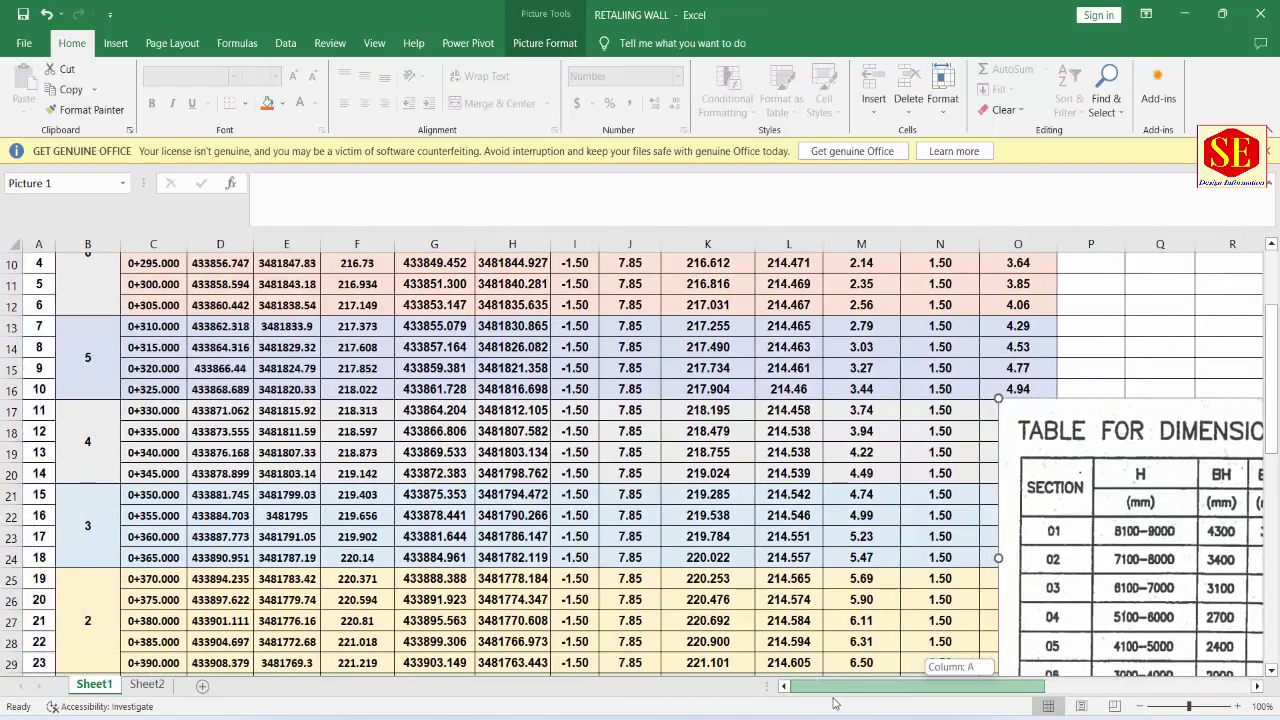
pyautogui.hscroll(10, 517, 474)
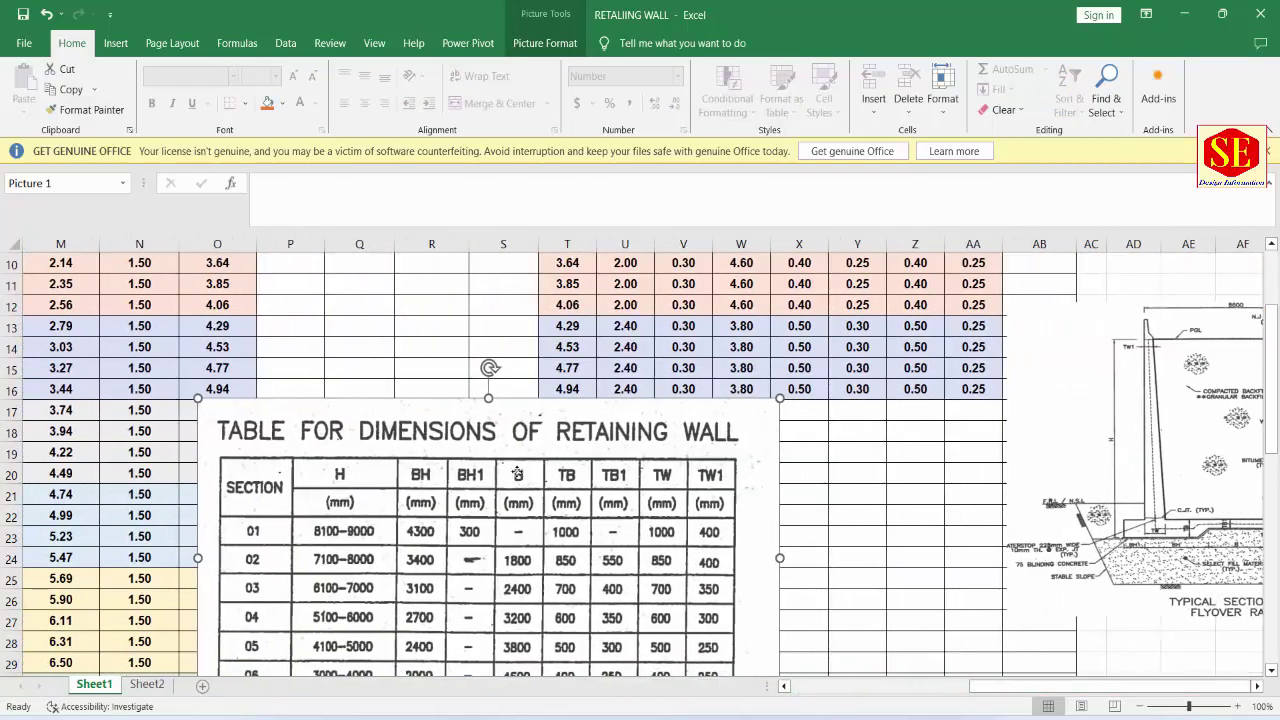
pyautogui.moveTo(517, 474); pyautogui.dragTo(421, 600)
pyautogui.click(228, 472)
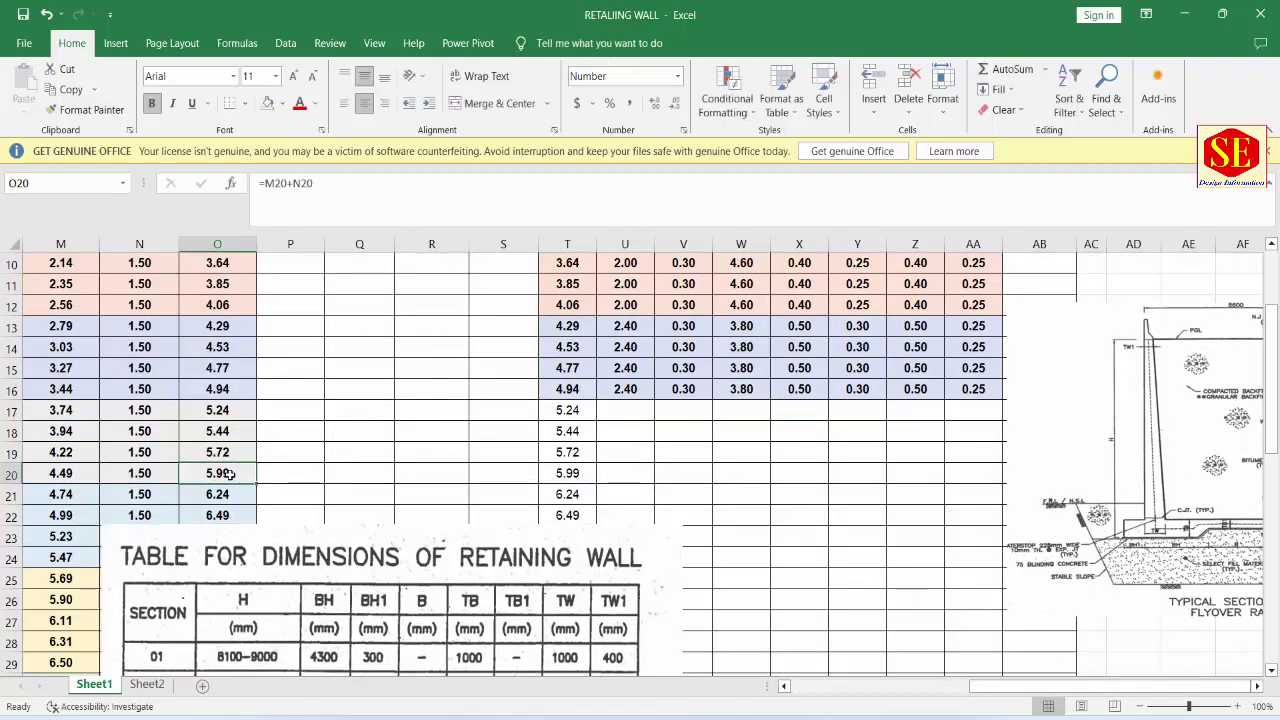
pyautogui.click(563, 474)
pyautogui.click(637, 478)
pyautogui.moveTo(490, 578)
pyautogui.mouseDown()
pyautogui.moveTo(378, 365)
pyautogui.moveTo(404, 341)
pyautogui.mouseUp()
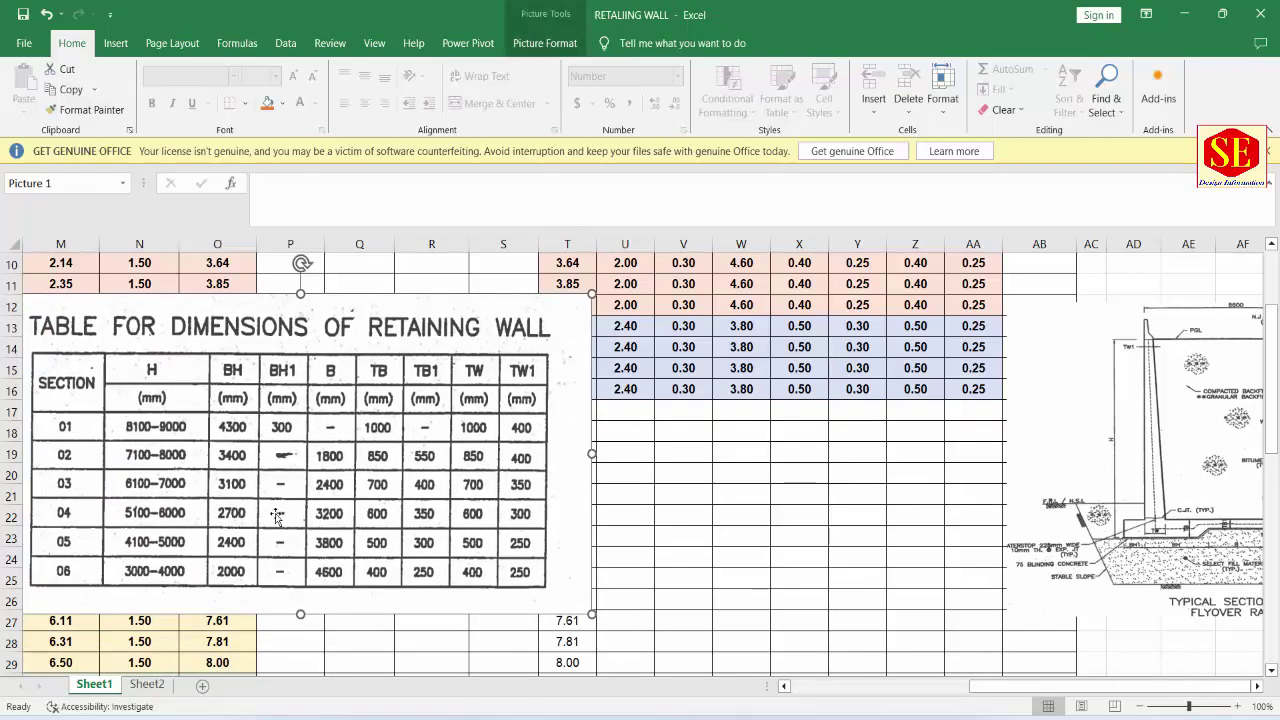
# Step: Enter row 17's BH 2.70, BH1 0.30 and B 3.20
pyautogui.click(634, 410)
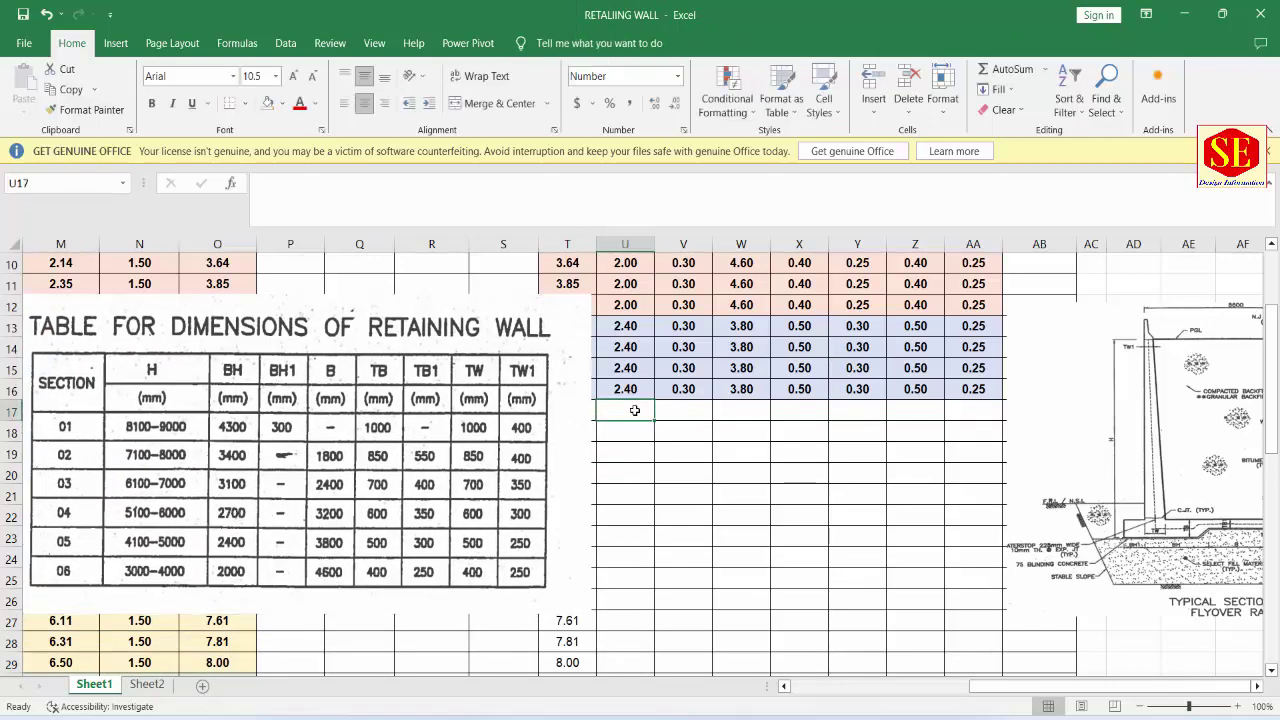
pyautogui.write('2.7')
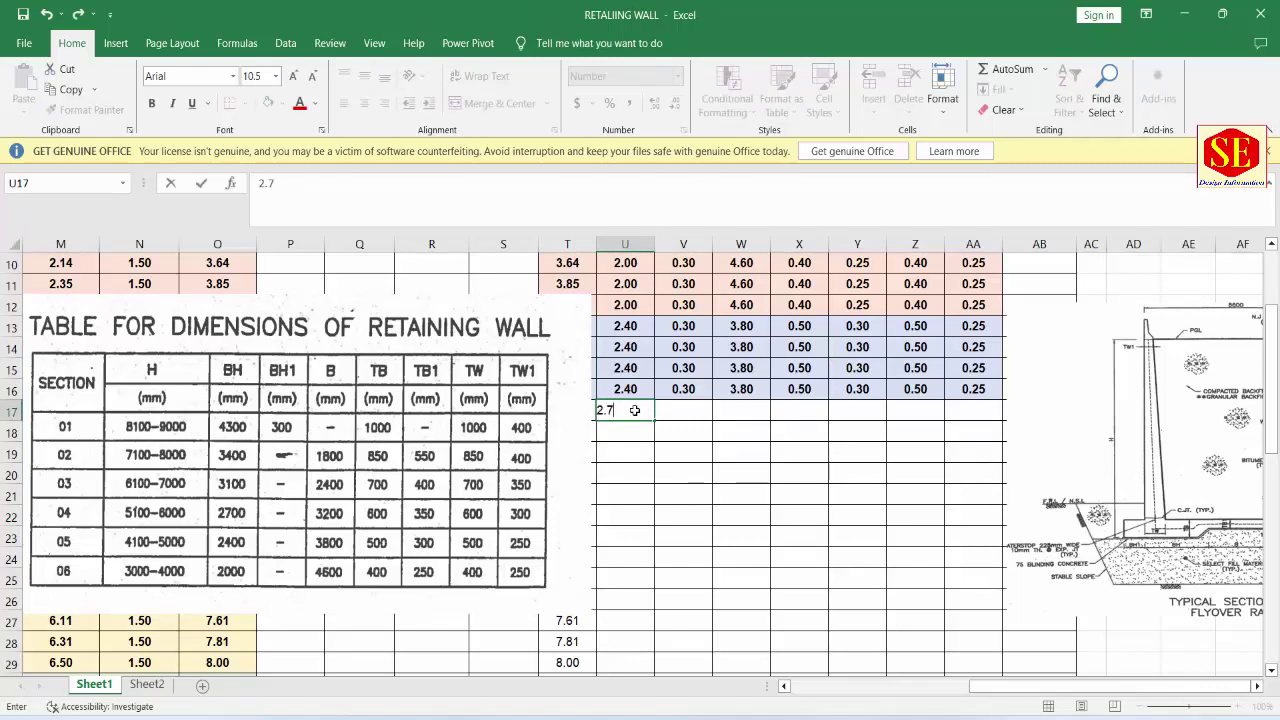
pyautogui.click(688, 410)
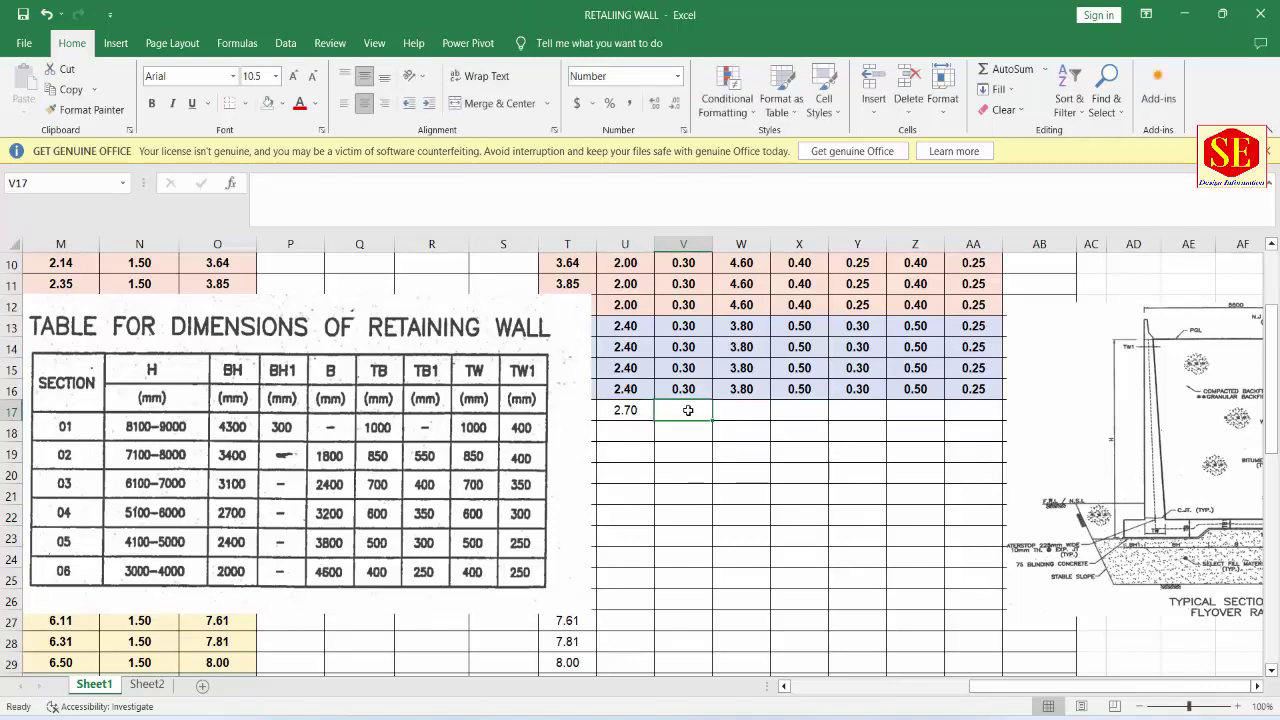
pyautogui.write('.3')
pyautogui.click(746, 416)
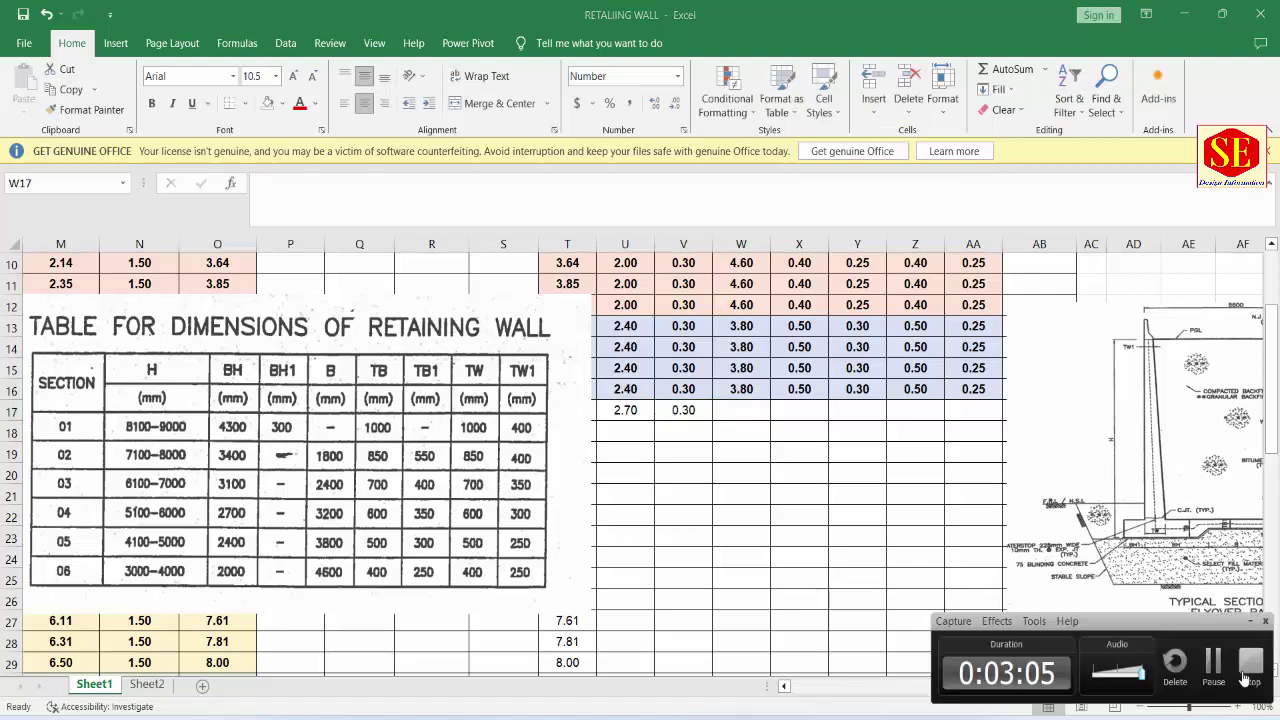
pyautogui.write('3.2')
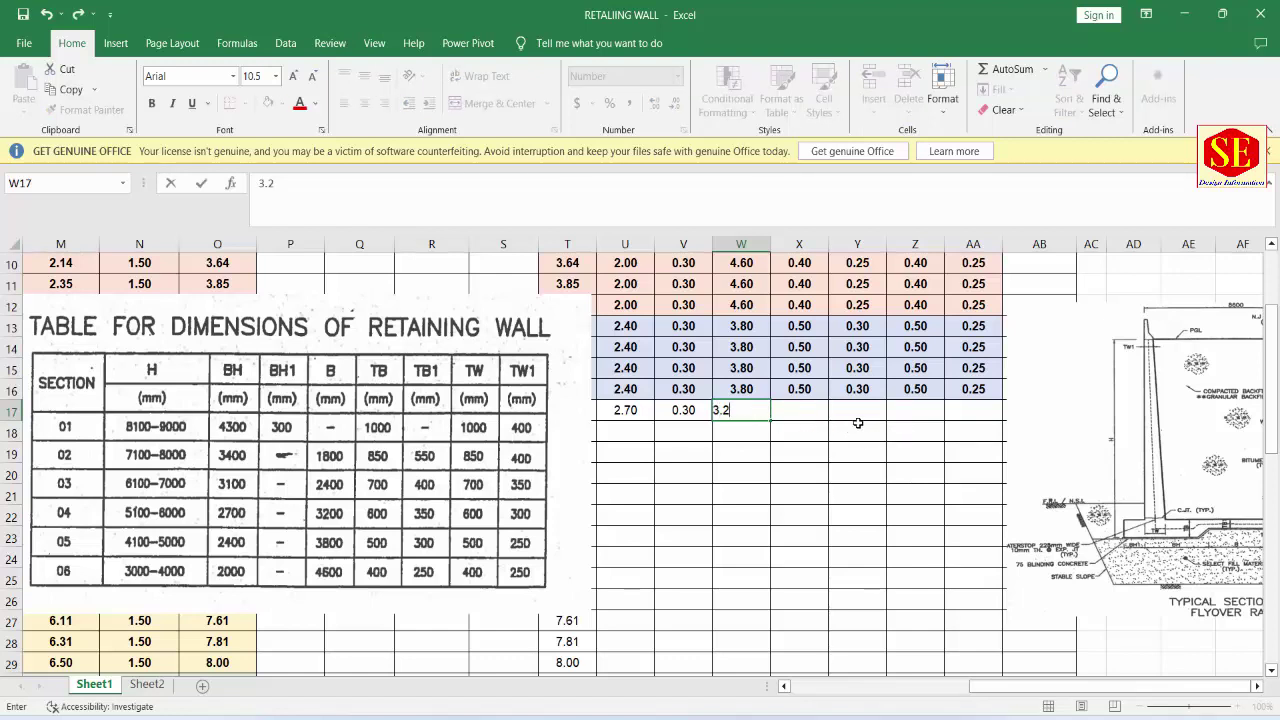
pyautogui.press('Tab')
# Step: Enter row 17's TB 0.60, TB1 0.35, TW 0.60 and TW1 0.30
pyautogui.write('.6')
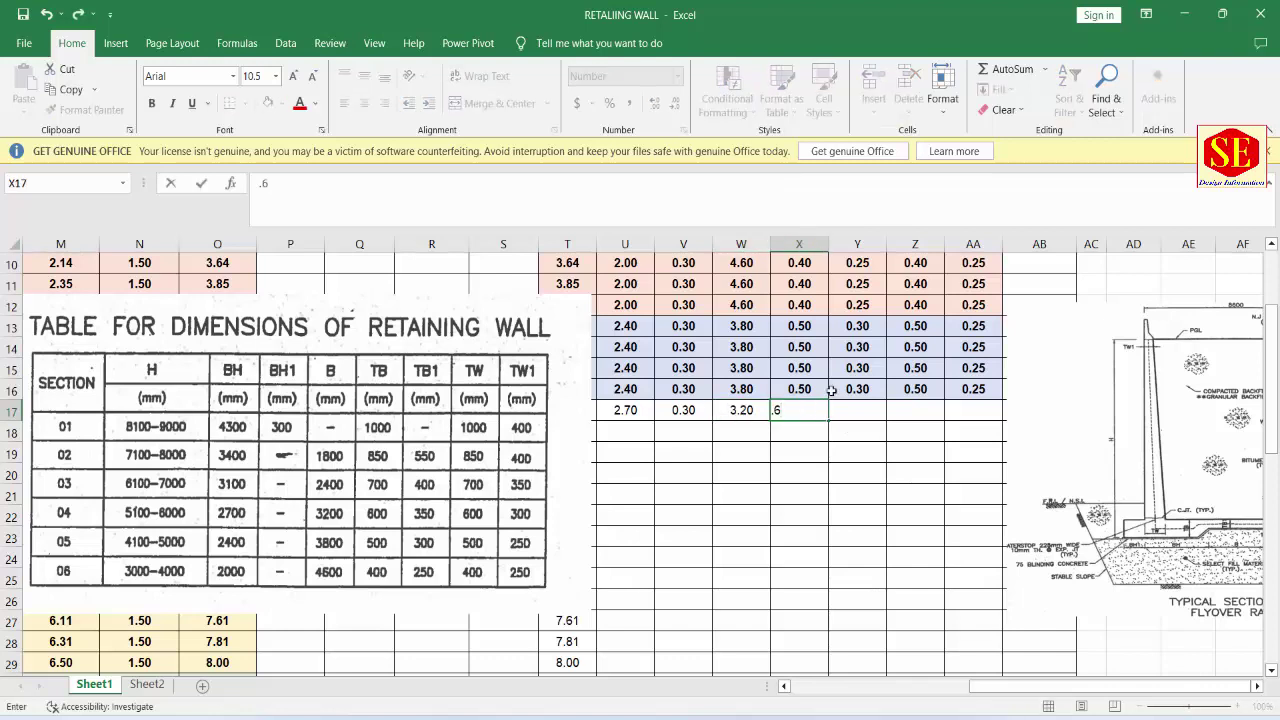
pyautogui.press('Tab')
pyautogui.write('.35')
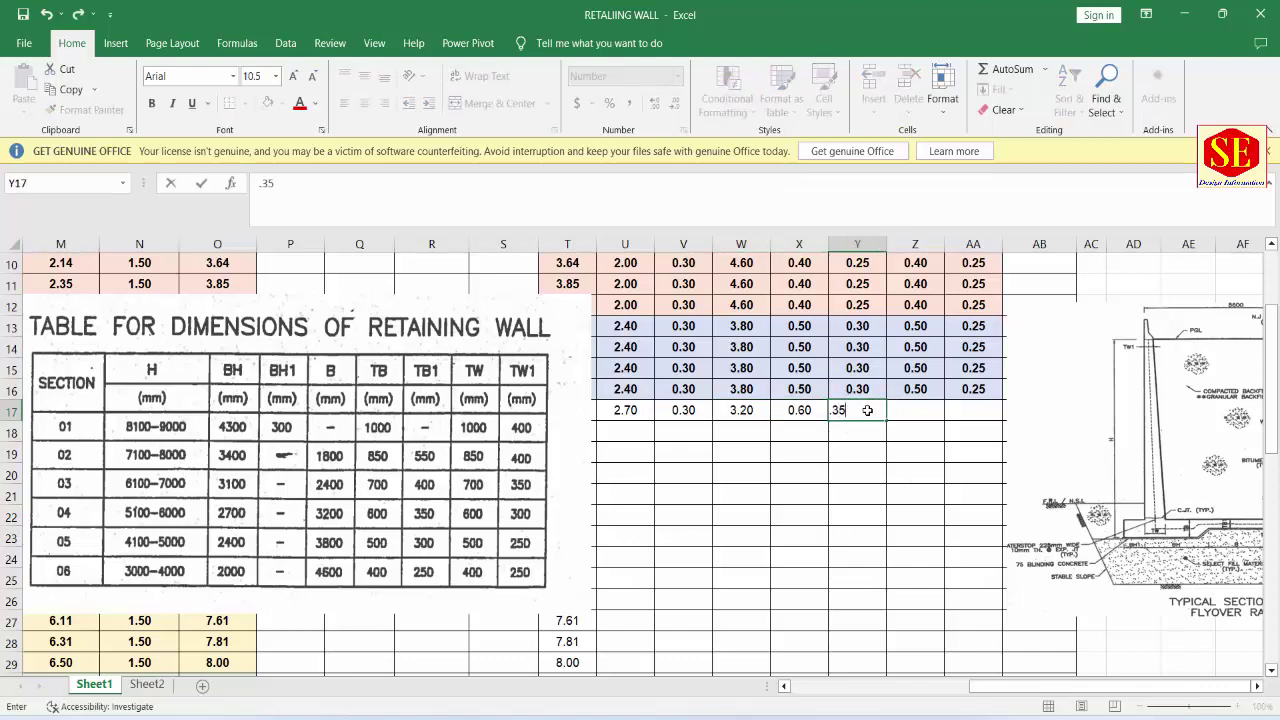
pyautogui.press('Tab')
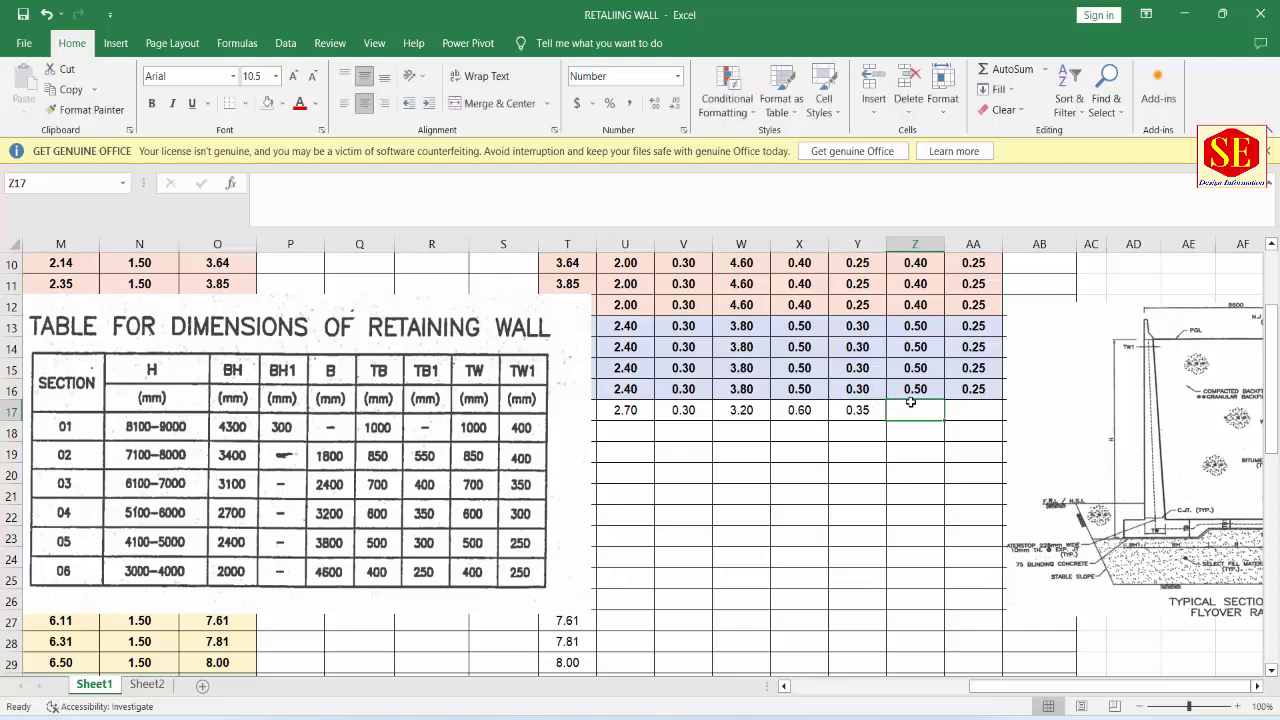
pyautogui.write('.6')
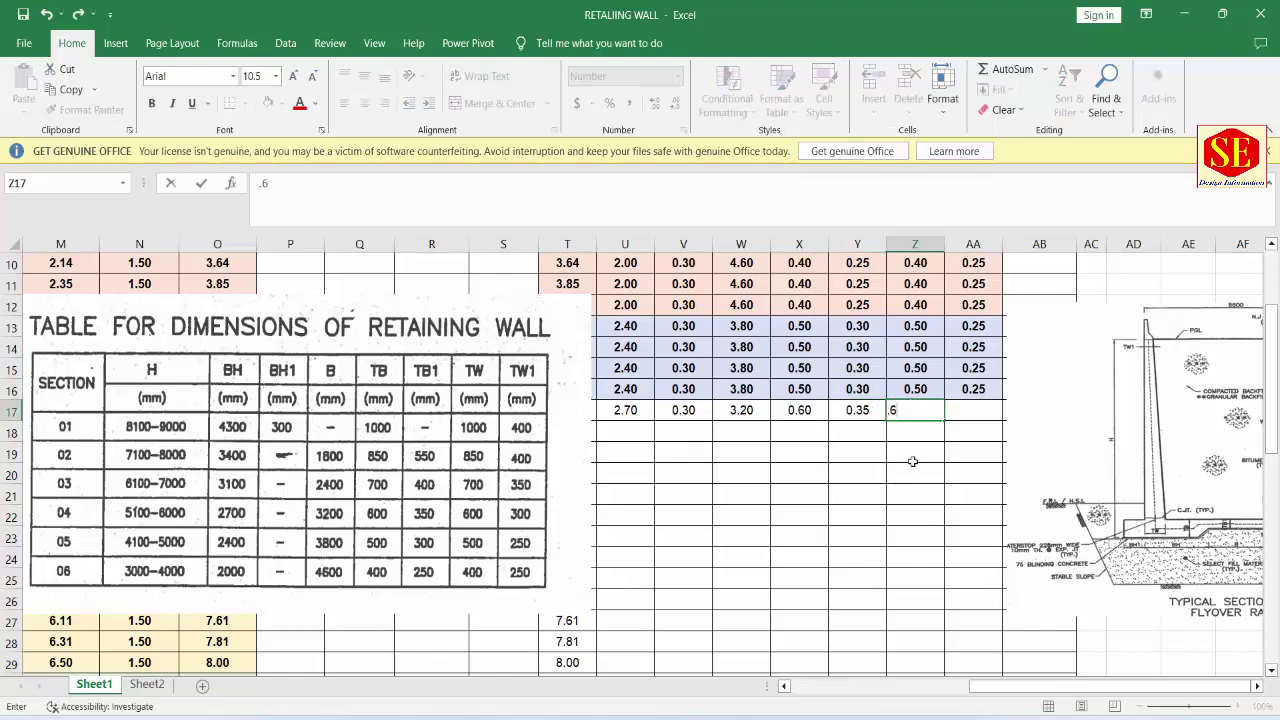
pyautogui.press('Tab')
pyautogui.write('.3')
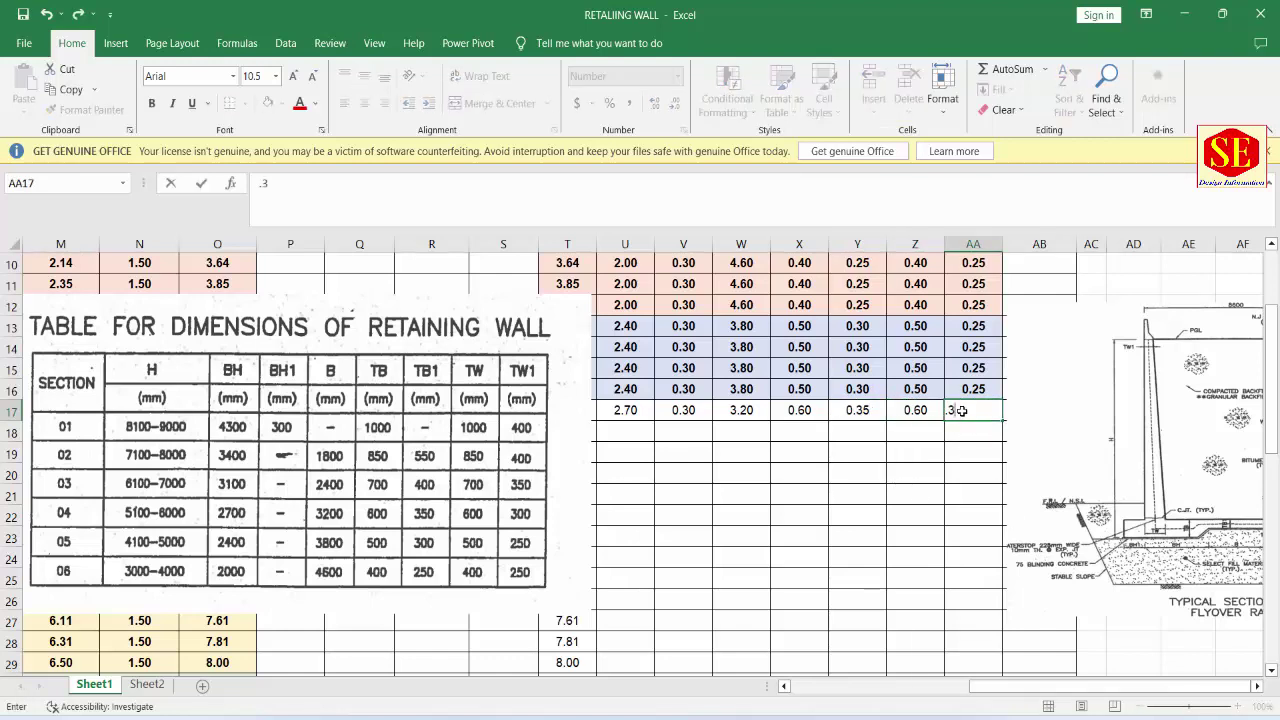
pyautogui.press('Return')
# Step: Fill row 17's dimensions down through row 20, clearing the extra copy in row 21
pyautogui.moveTo(628, 410); pyautogui.dragTo(965, 402)
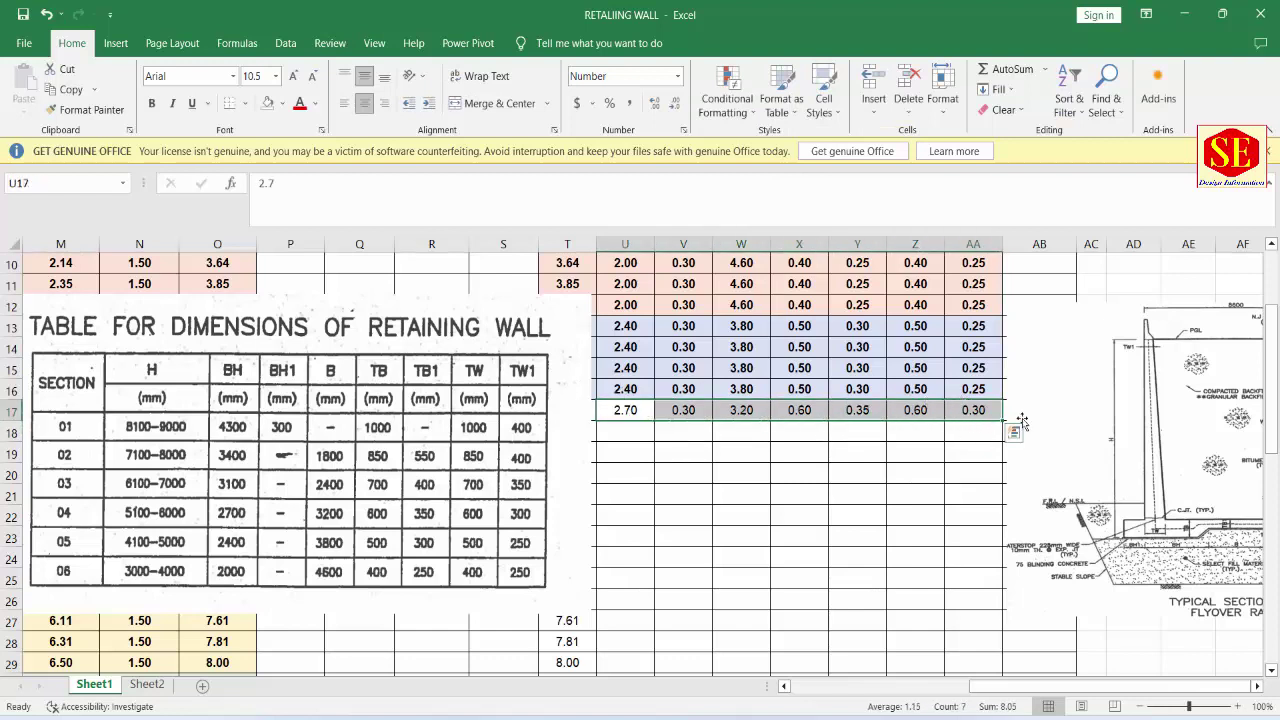
pyautogui.moveTo(1003, 421); pyautogui.dragTo(1003, 500)
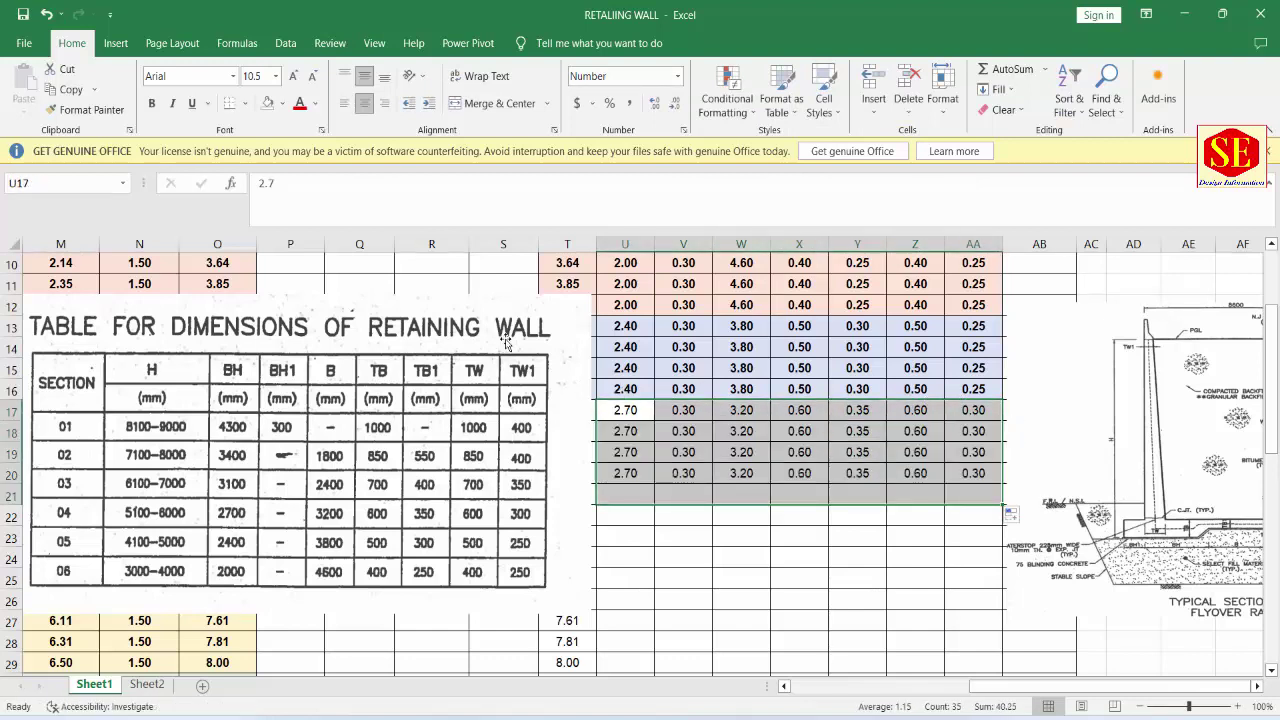
pyautogui.moveTo(487, 338); pyautogui.dragTo(451, 645)
pyautogui.click(251, 473)
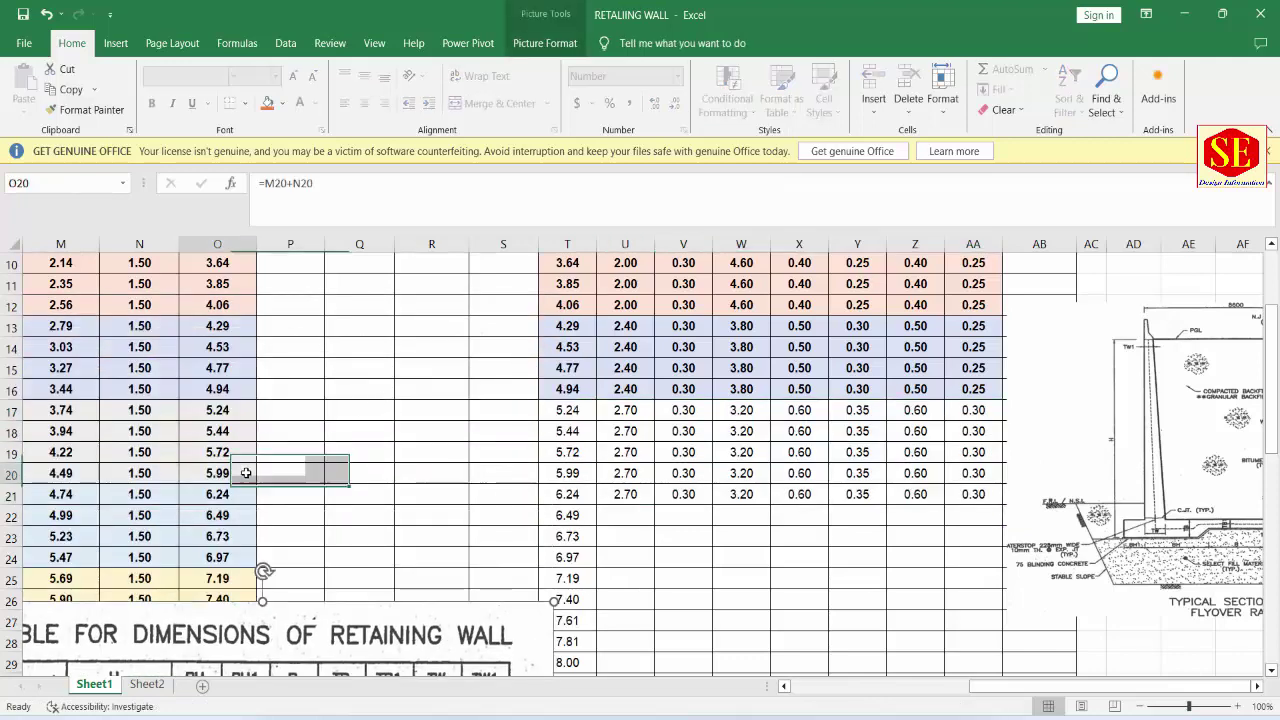
pyautogui.moveTo(628, 491)
pyautogui.mouseDown()
pyautogui.moveTo(940, 478)
pyautogui.moveTo(980, 494)
pyautogui.mouseUp()
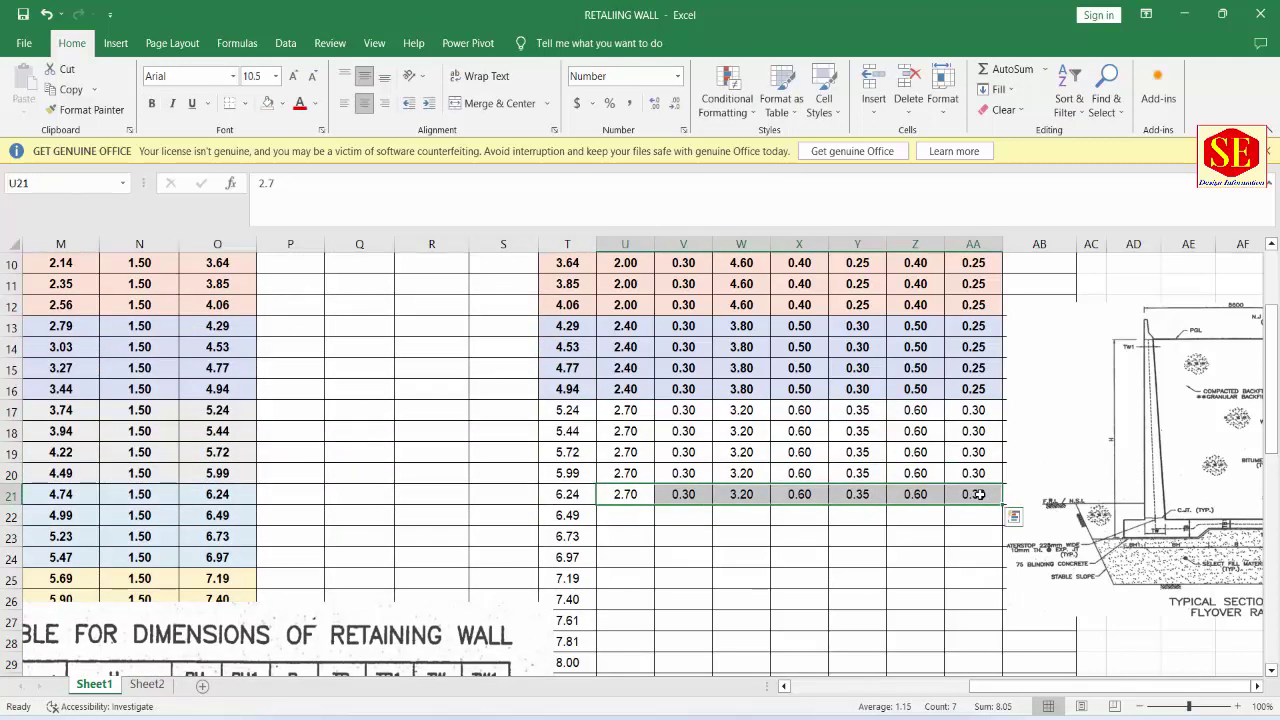
pyautogui.press('Delete')
# Step: Format-paint O17's shading onto dimension rows 17–20
pyautogui.click(231, 407)
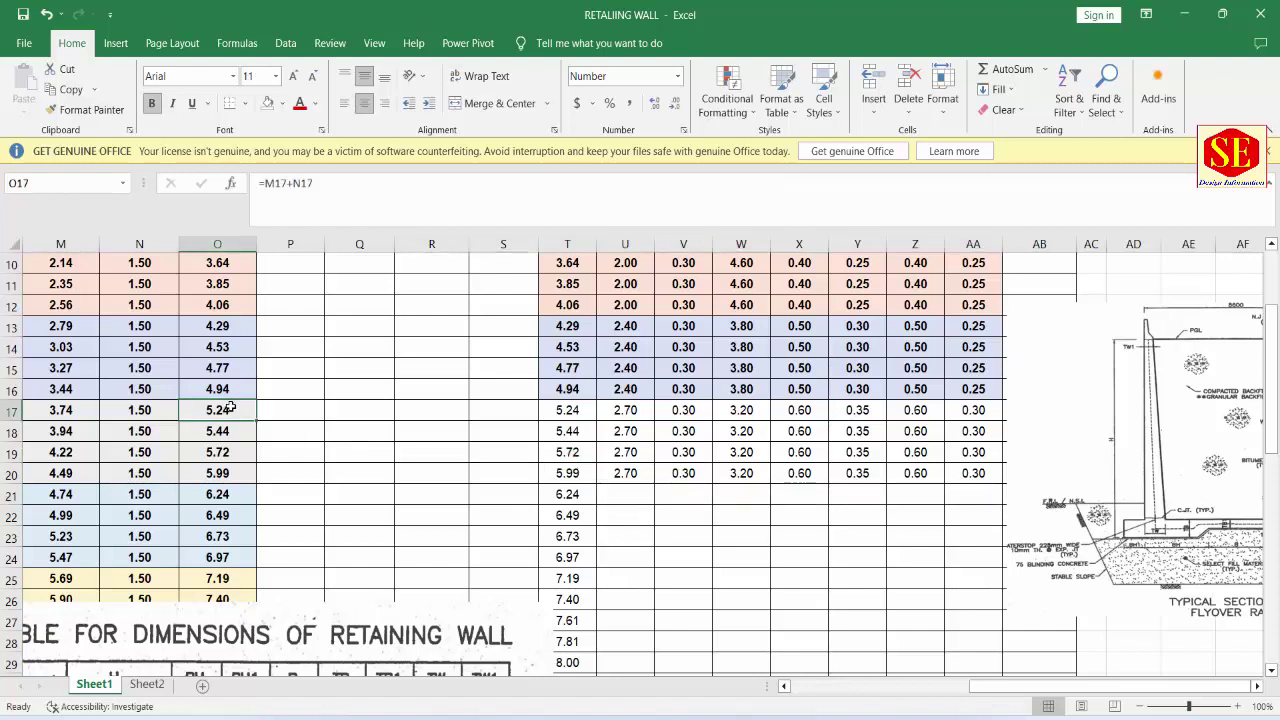
pyautogui.click(91, 110)
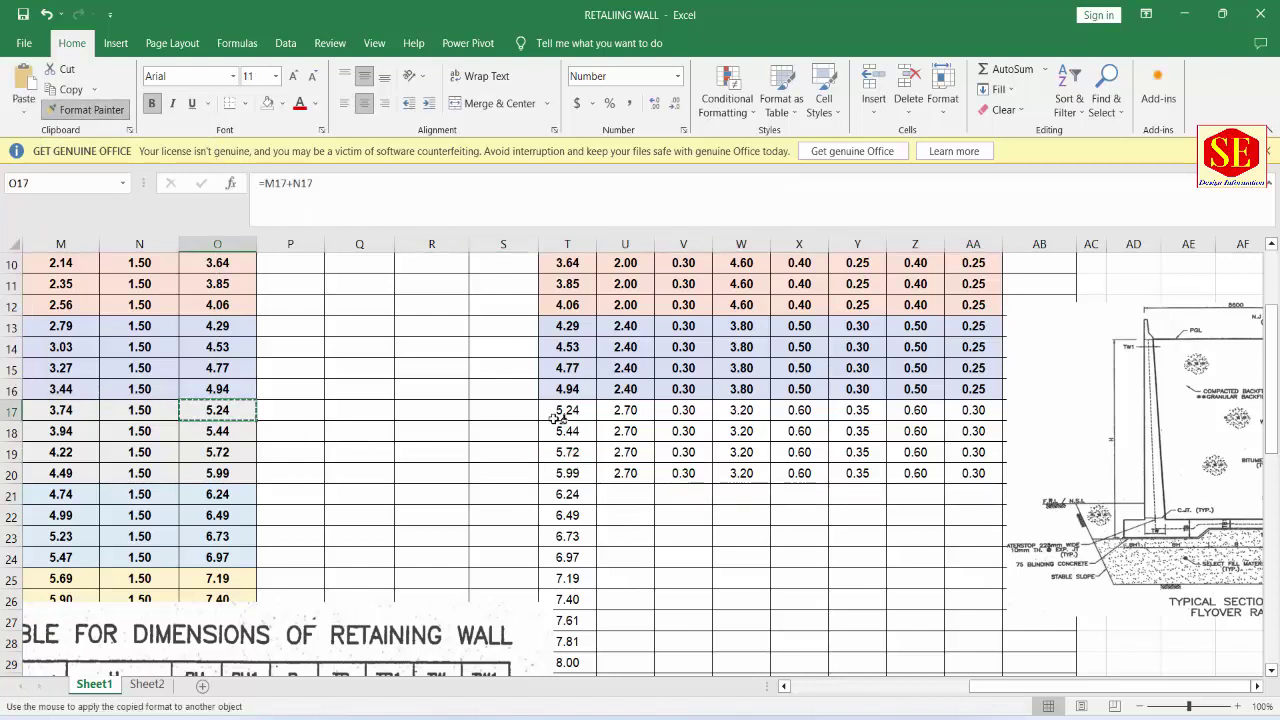
pyautogui.moveTo(575, 410)
pyautogui.mouseDown()
pyautogui.moveTo(955, 440)
pyautogui.moveTo(980, 475)
pyautogui.mouseUp()
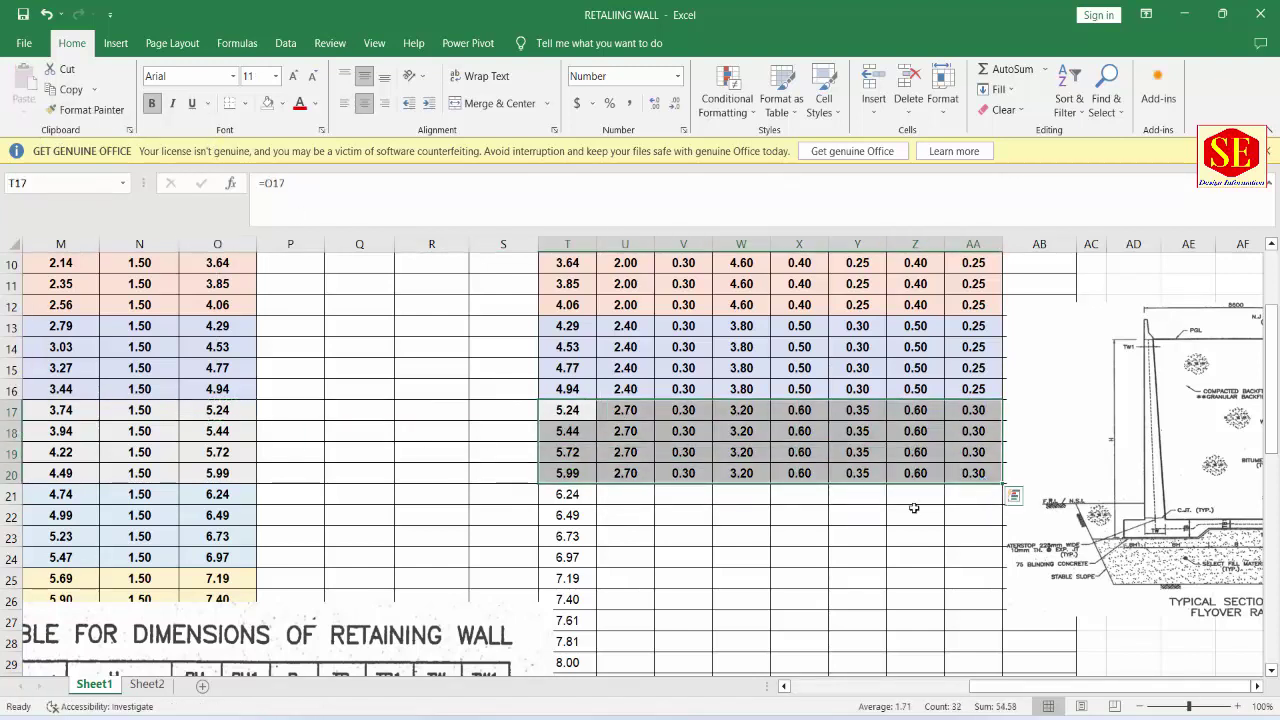
pyautogui.click(578, 457)
# Step: Check the section for rows 21–24 and move the table picture up beside rows 10–24
pyautogui.moveTo(1062, 684); pyautogui.dragTo(880, 685)
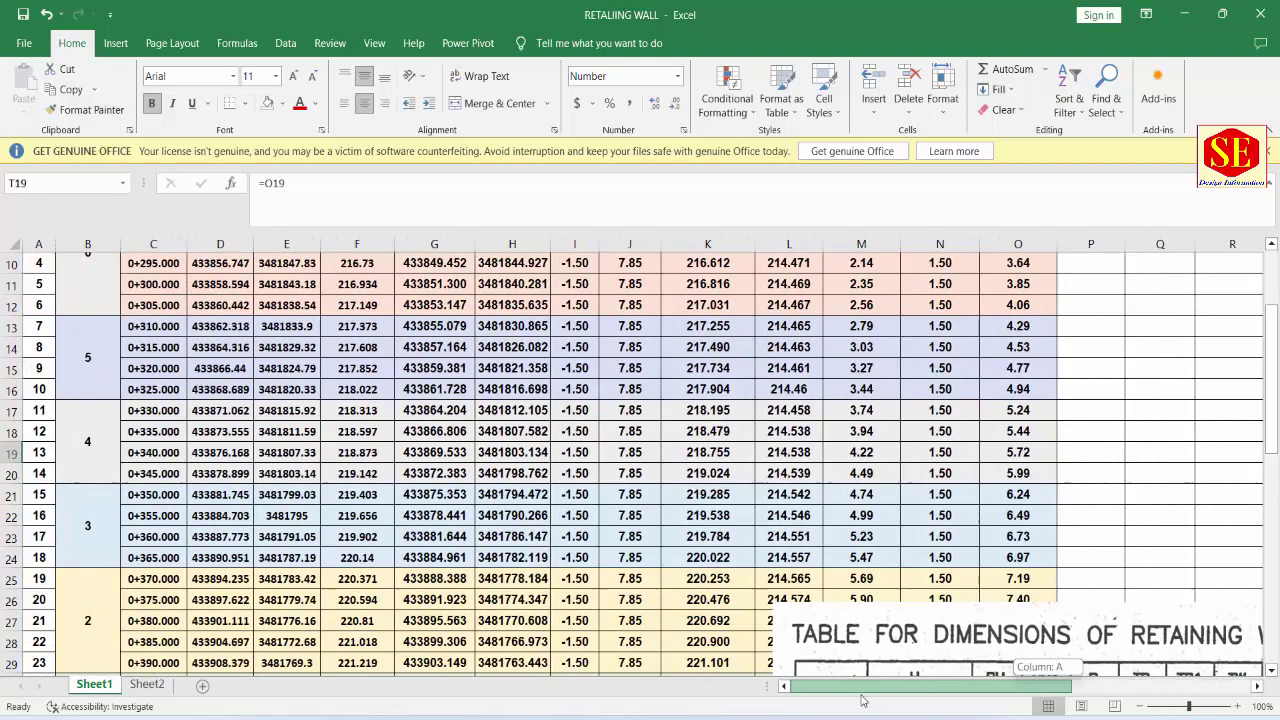
pyautogui.click(66, 529)
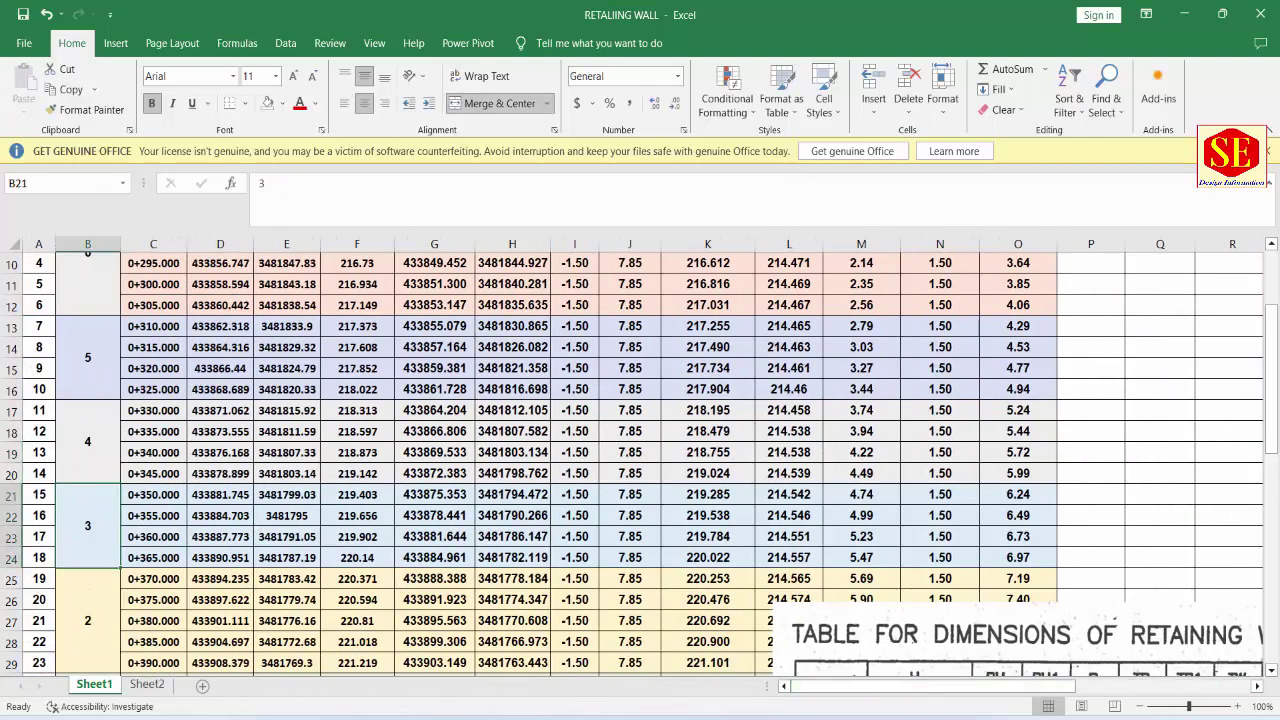
pyautogui.moveTo(922, 690); pyautogui.dragTo(1139, 680)
pyautogui.click(473, 637)
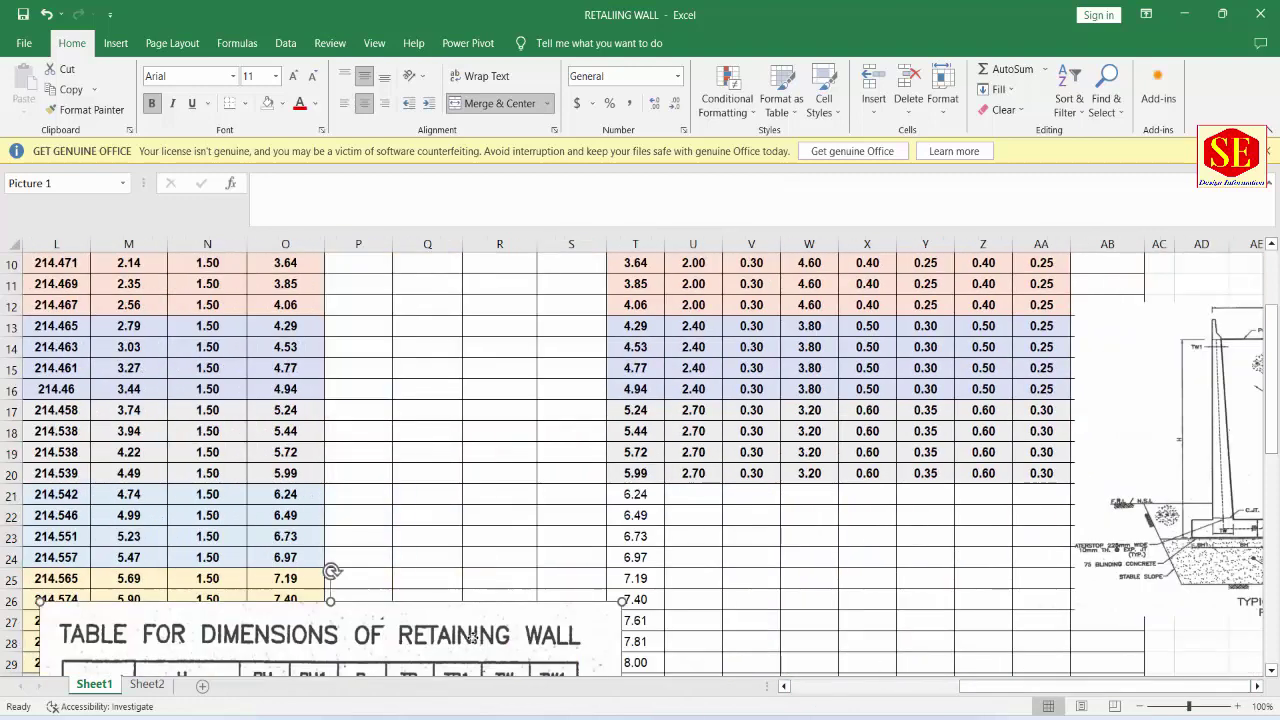
pyautogui.moveTo(473, 637); pyautogui.dragTo(471, 292)
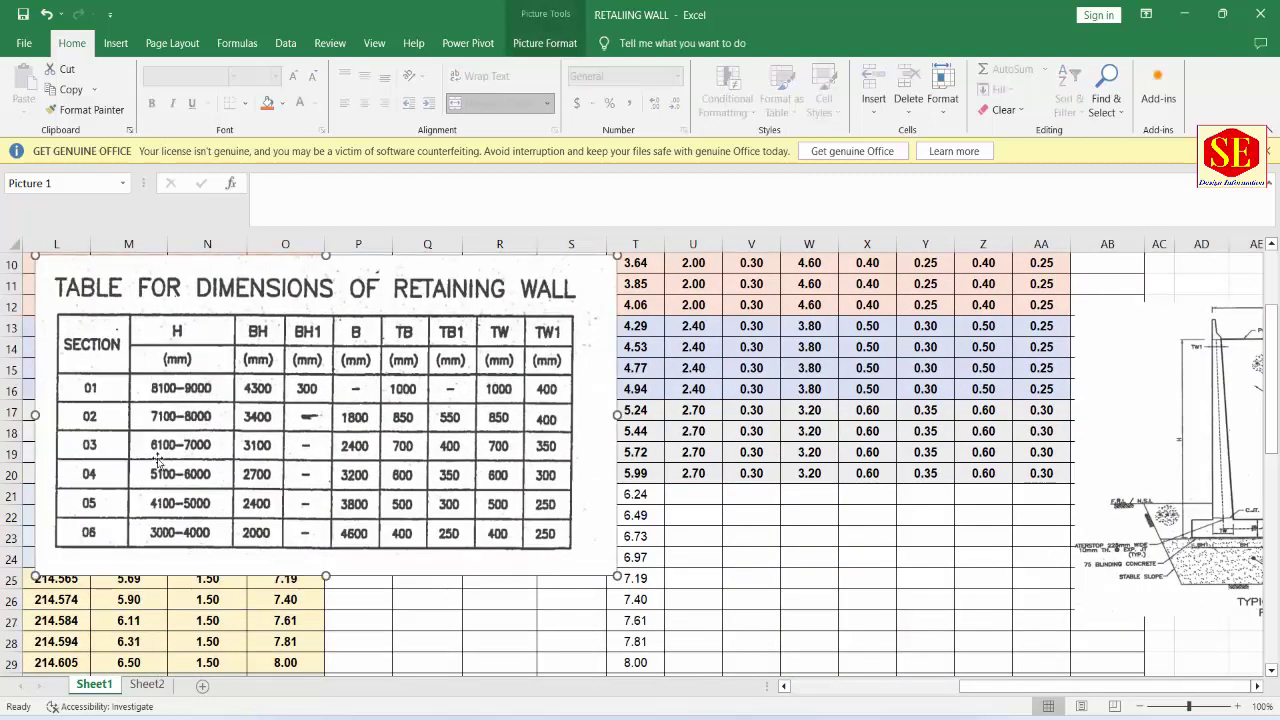
pyautogui.click(693, 496)
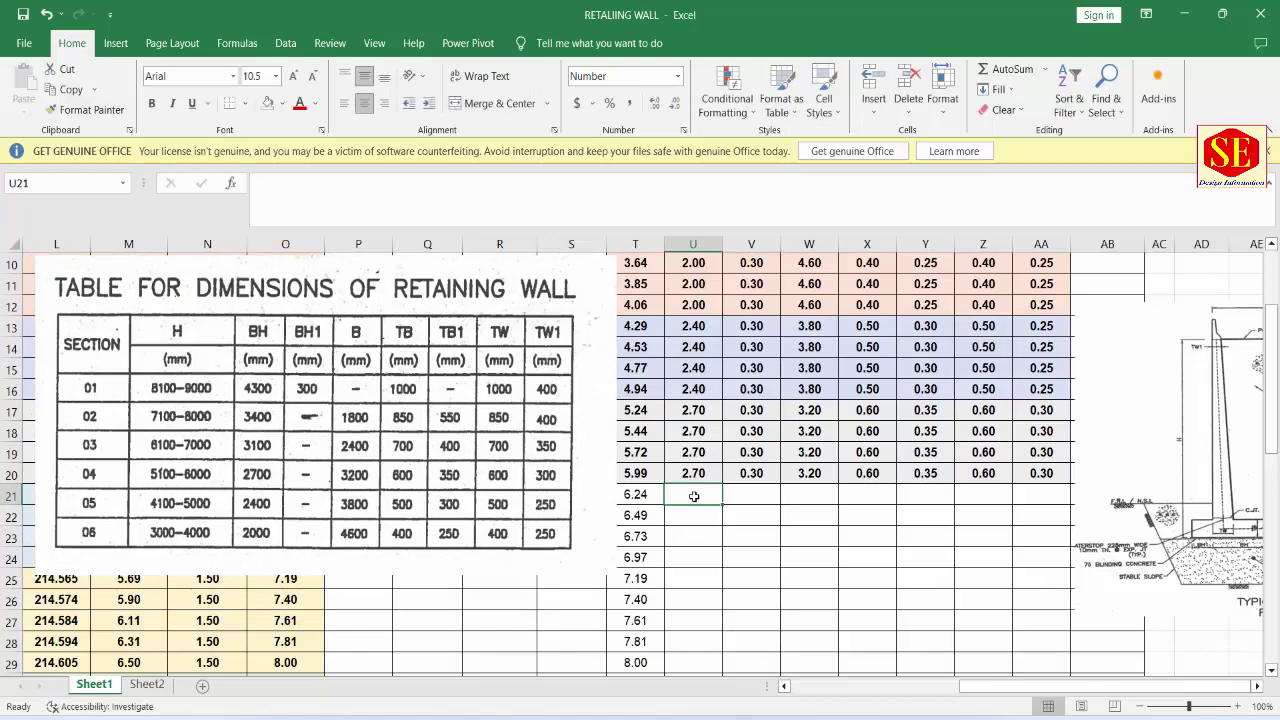
# Step: Enter row 21's BH 3.10, BH1 0.30 and B 2.40
pyautogui.write('3.1')
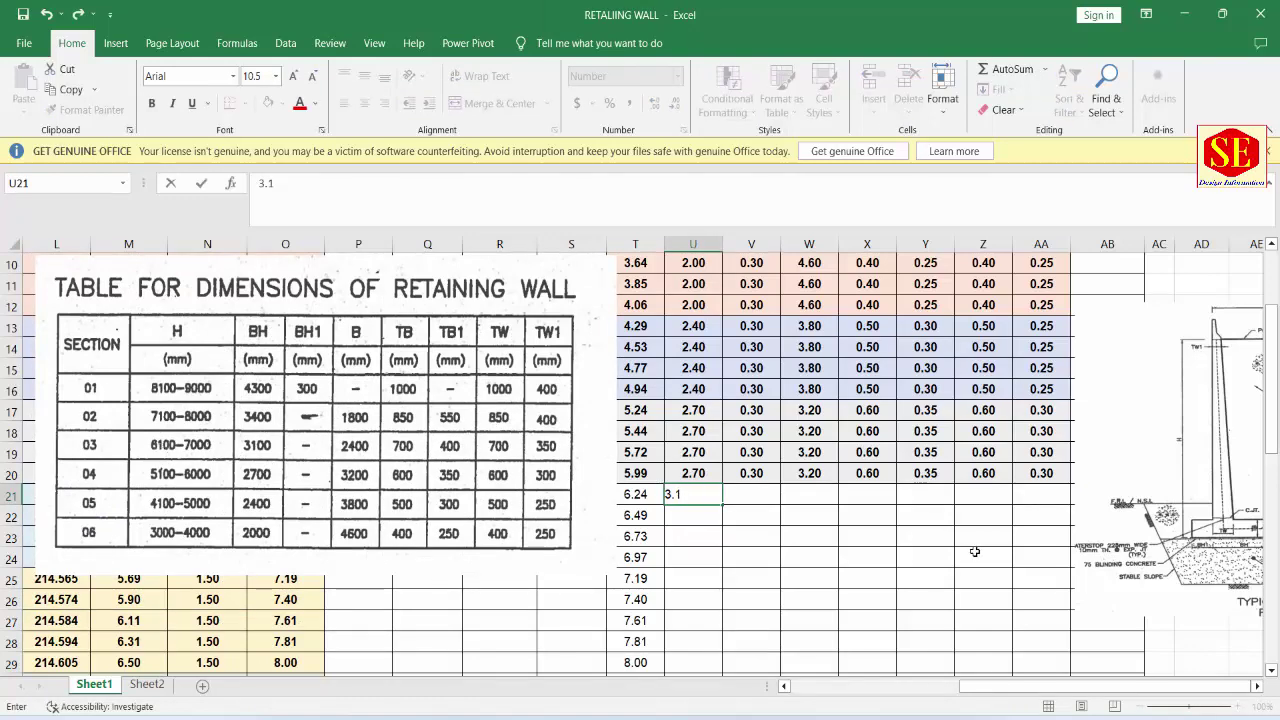
pyautogui.press('Tab')
pyautogui.write('.3')
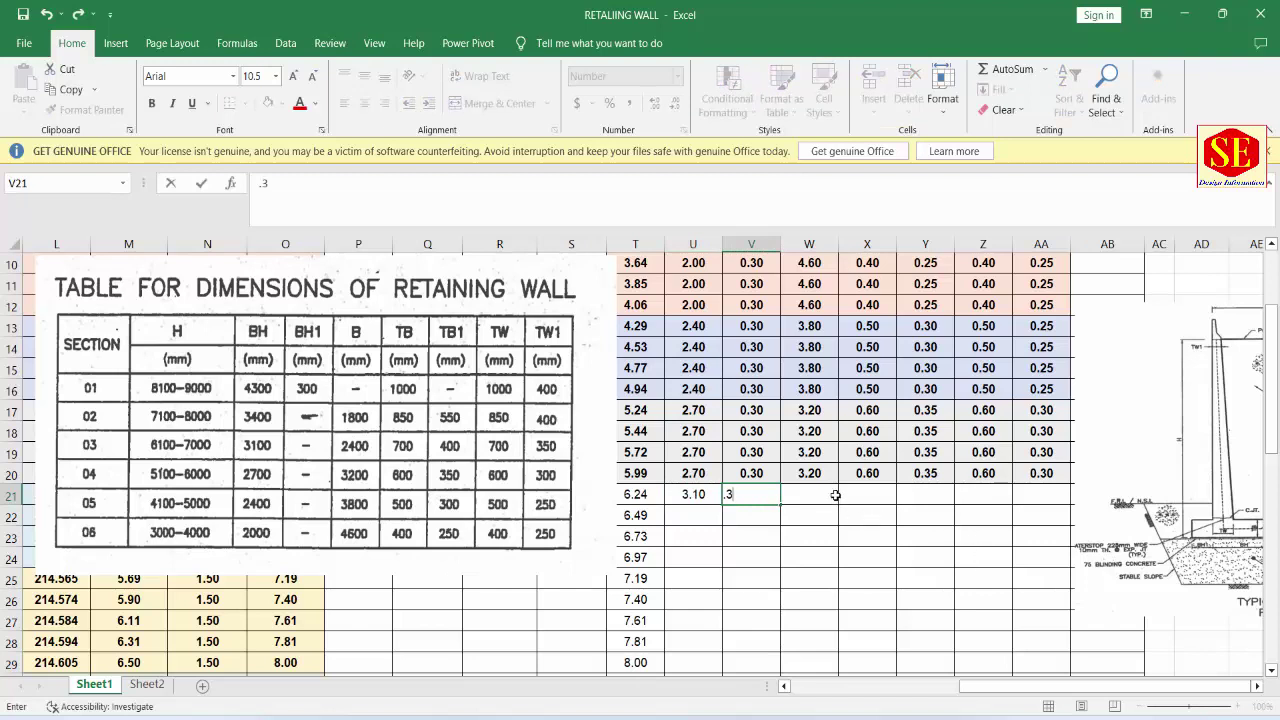
pyautogui.press('Tab')
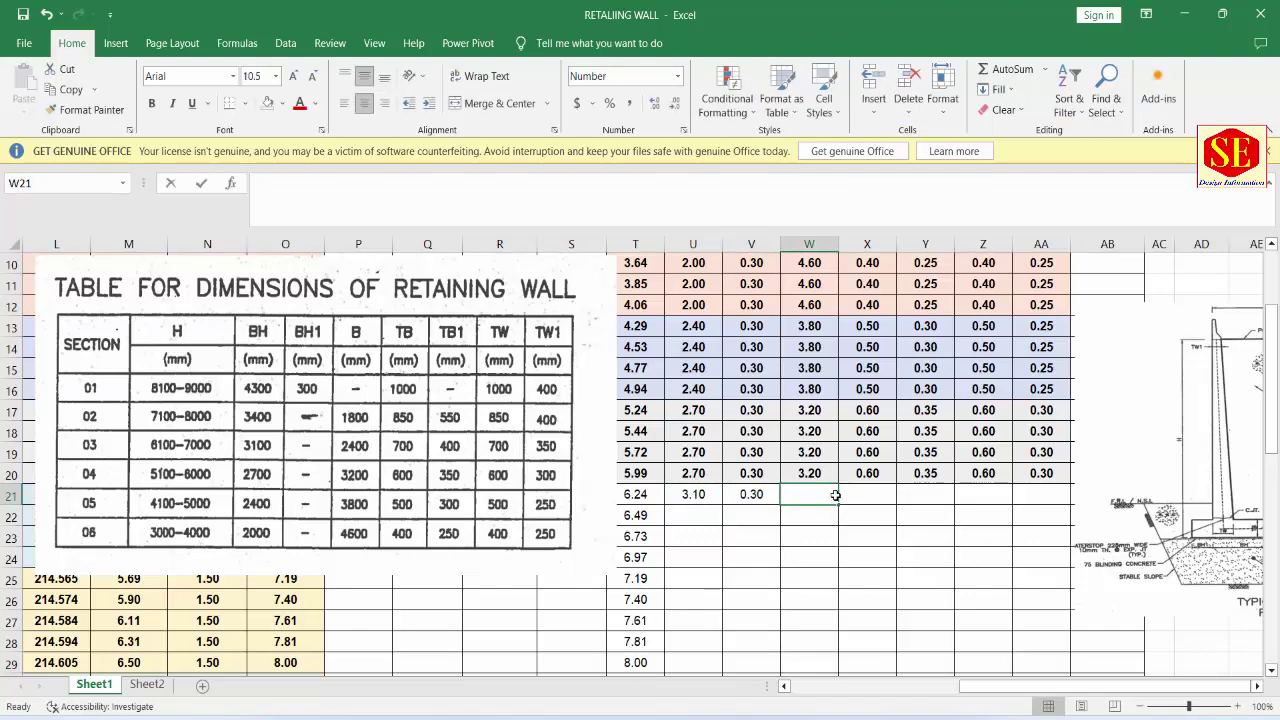
pyautogui.write('2.4')
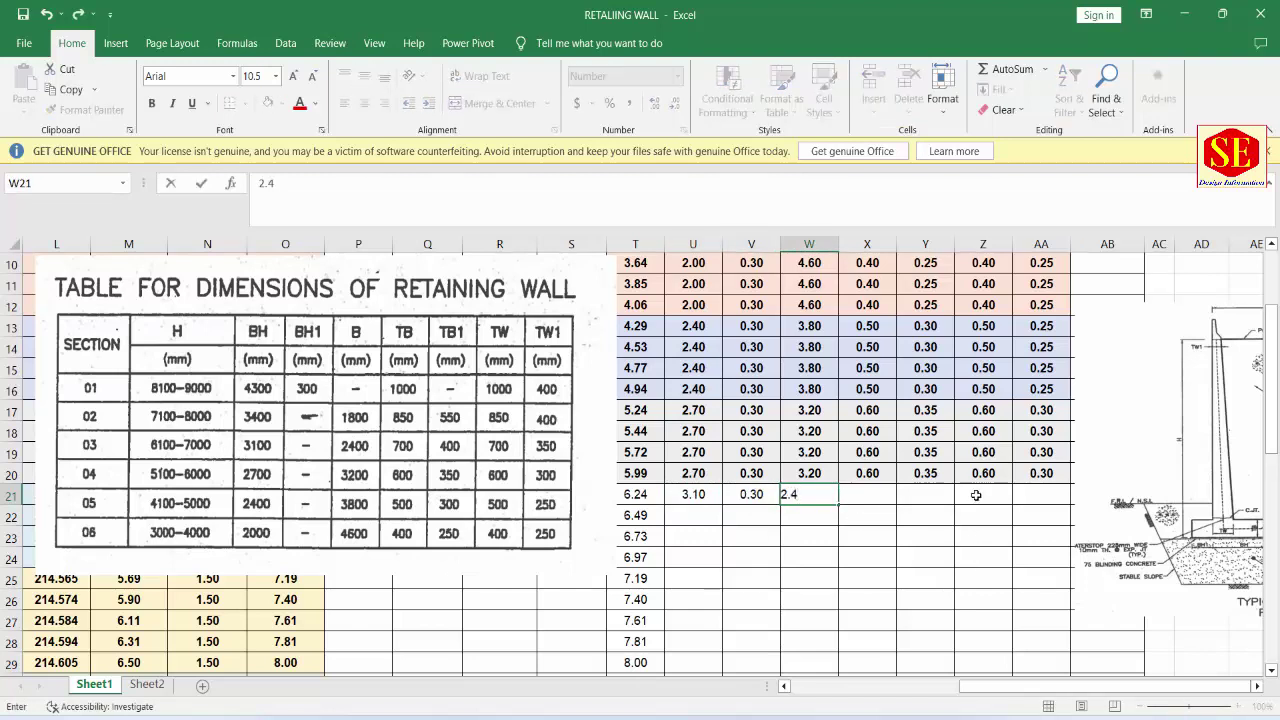
pyautogui.press('Tab')
# Step: Enter row 21's TB 0.70, TB1 0.40, TW 0.70 and TW1 0.35, then shift the picture down
pyautogui.write('.')
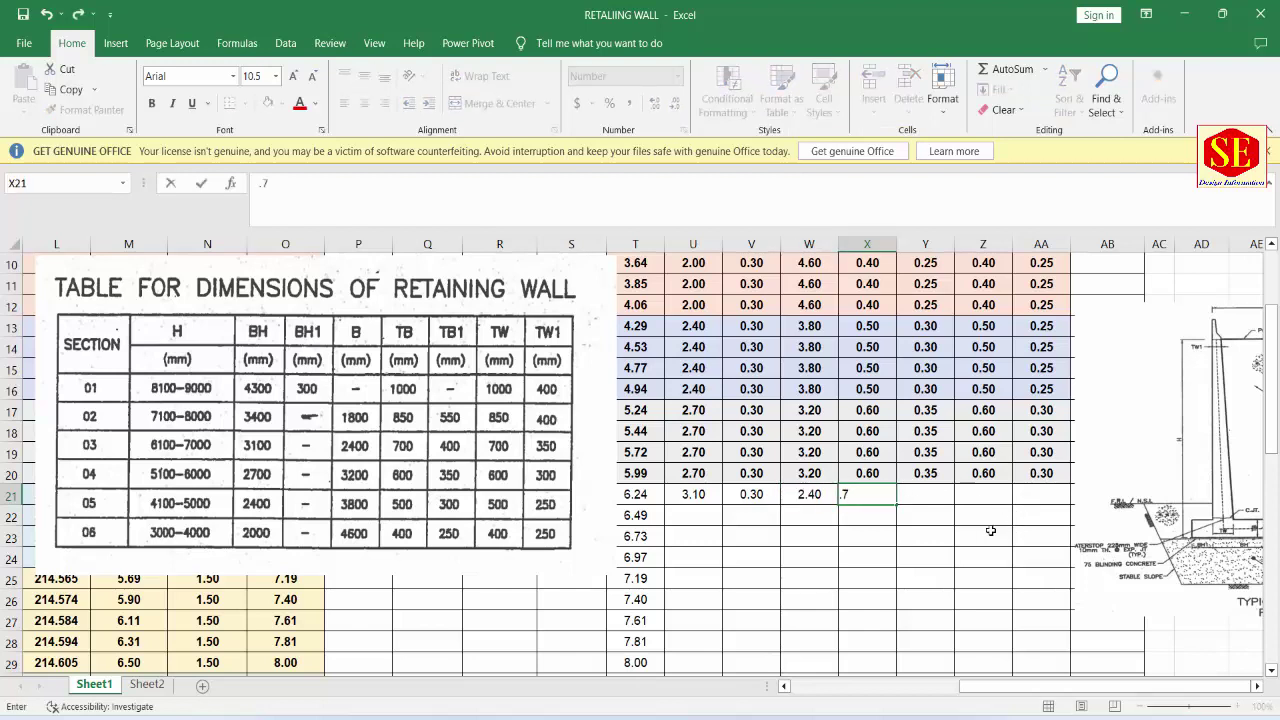
pyautogui.press('Tab')
pyautogui.write('.4')
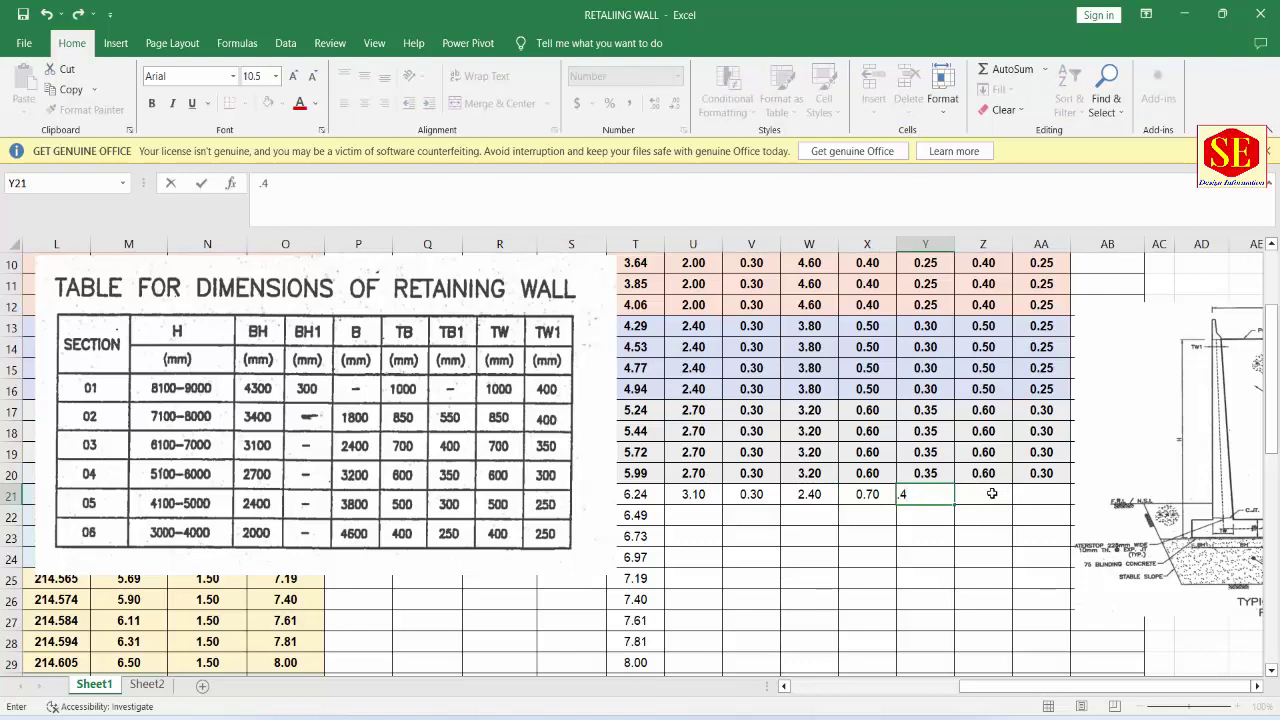
pyautogui.press('Tab')
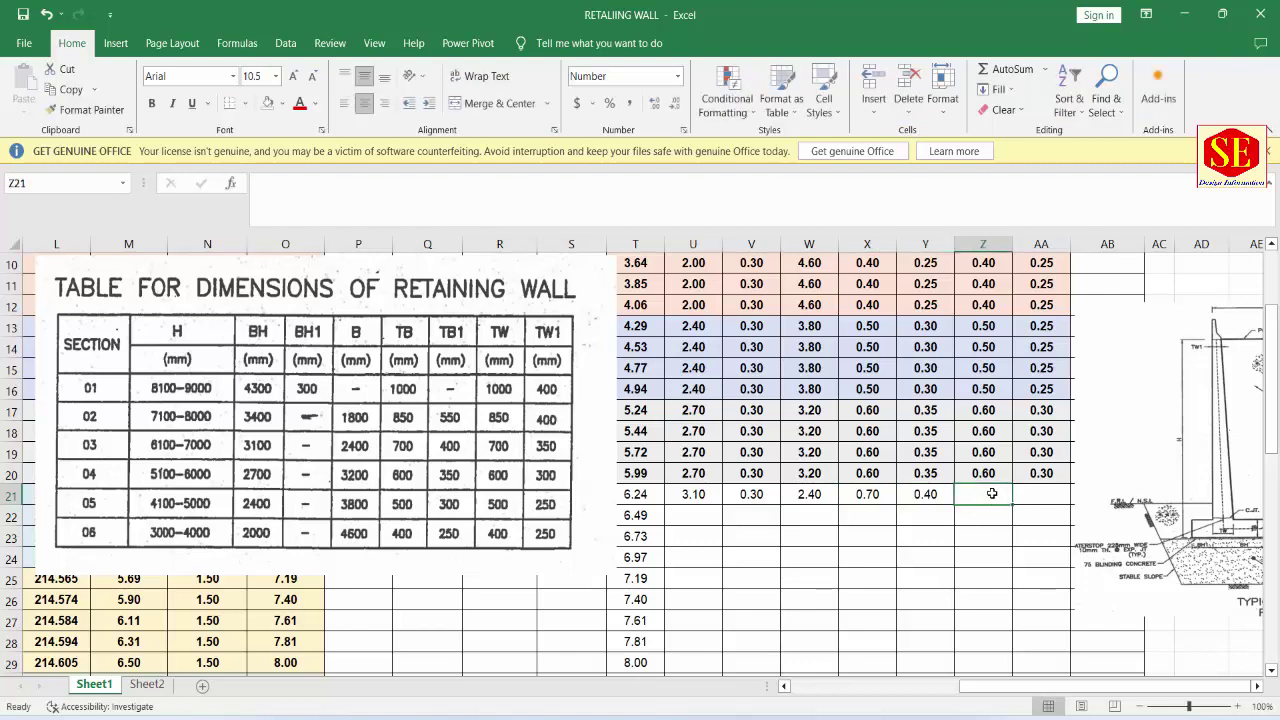
pyautogui.write('.7')
pyautogui.click(1024, 491)
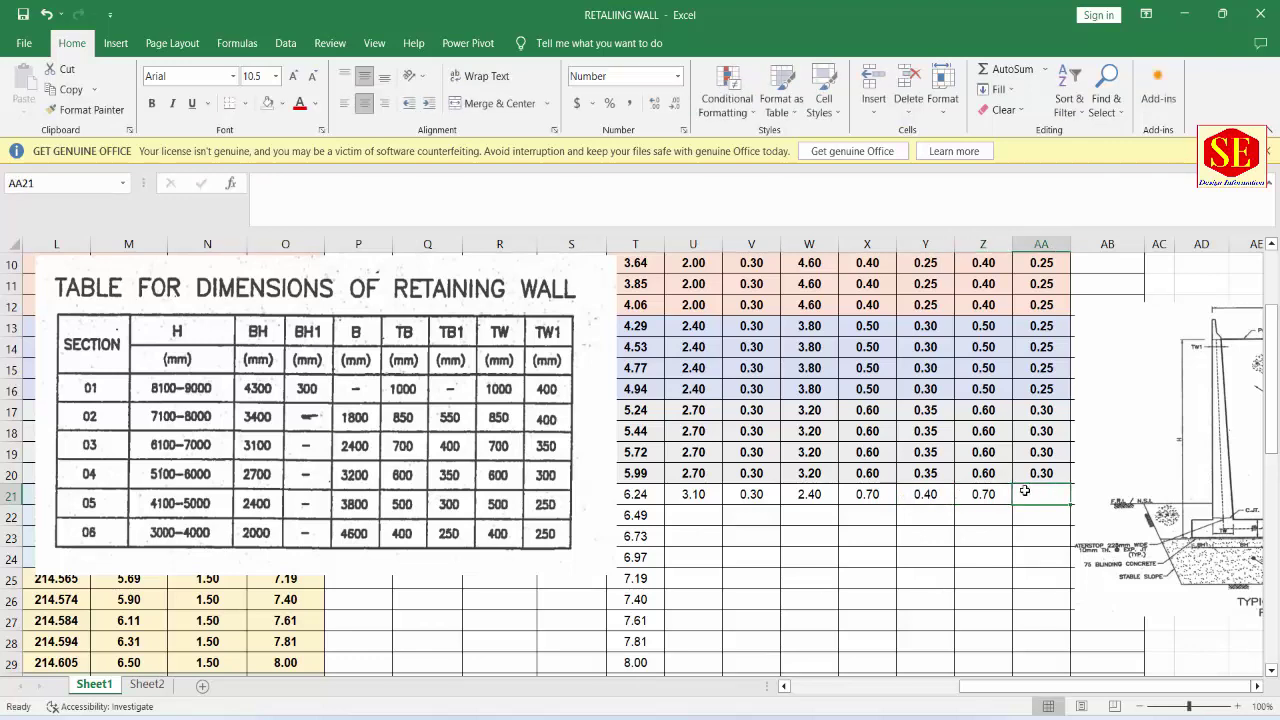
pyautogui.write('.35')
pyautogui.press('Return')
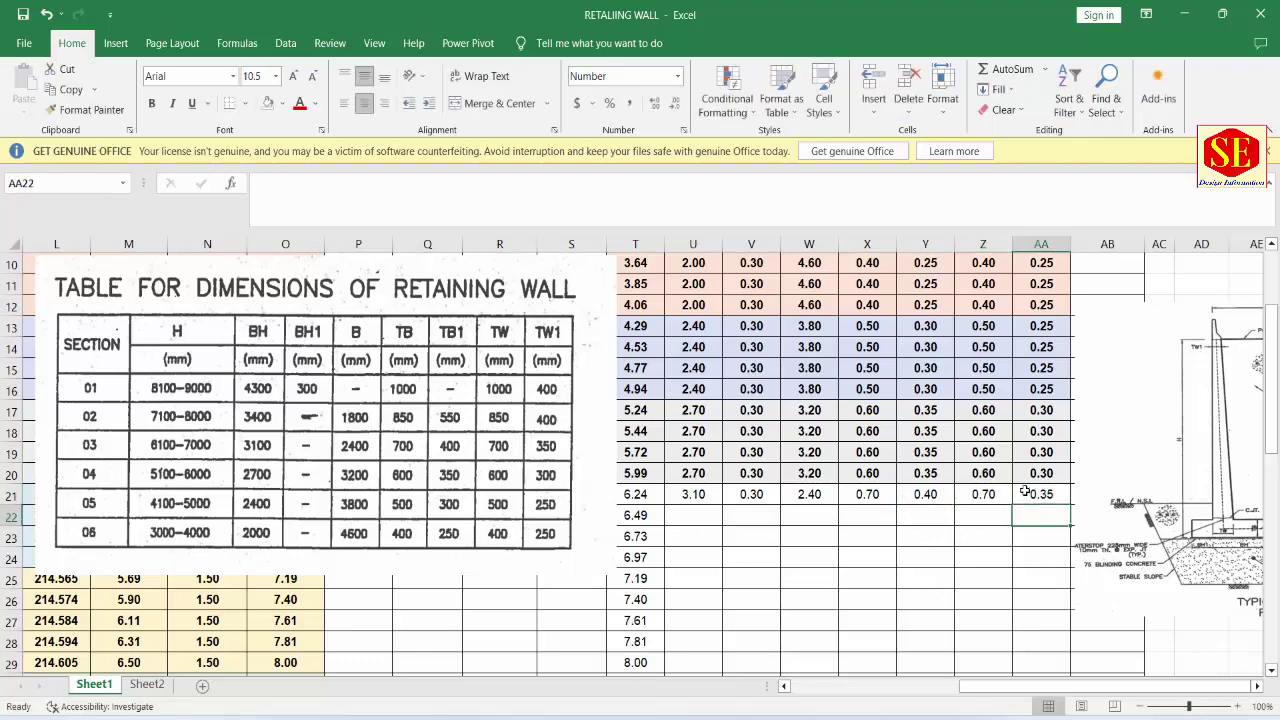
pyautogui.moveTo(447, 428); pyautogui.dragTo(447, 417)
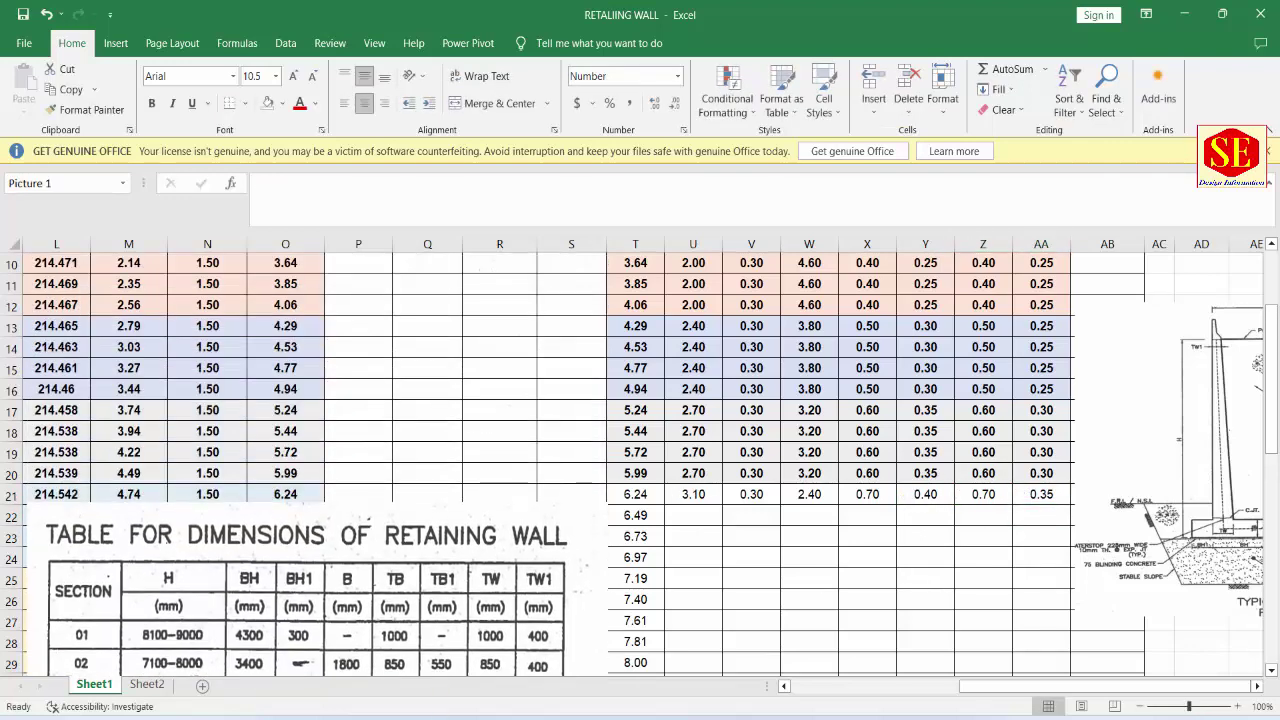
# Step: Fill row 21's dimensions U21:AA21 down through row 24
pyautogui.scroll(-1, 625, 483)
pyautogui.moveTo(612, 190); pyautogui.dragTo(600, 496)
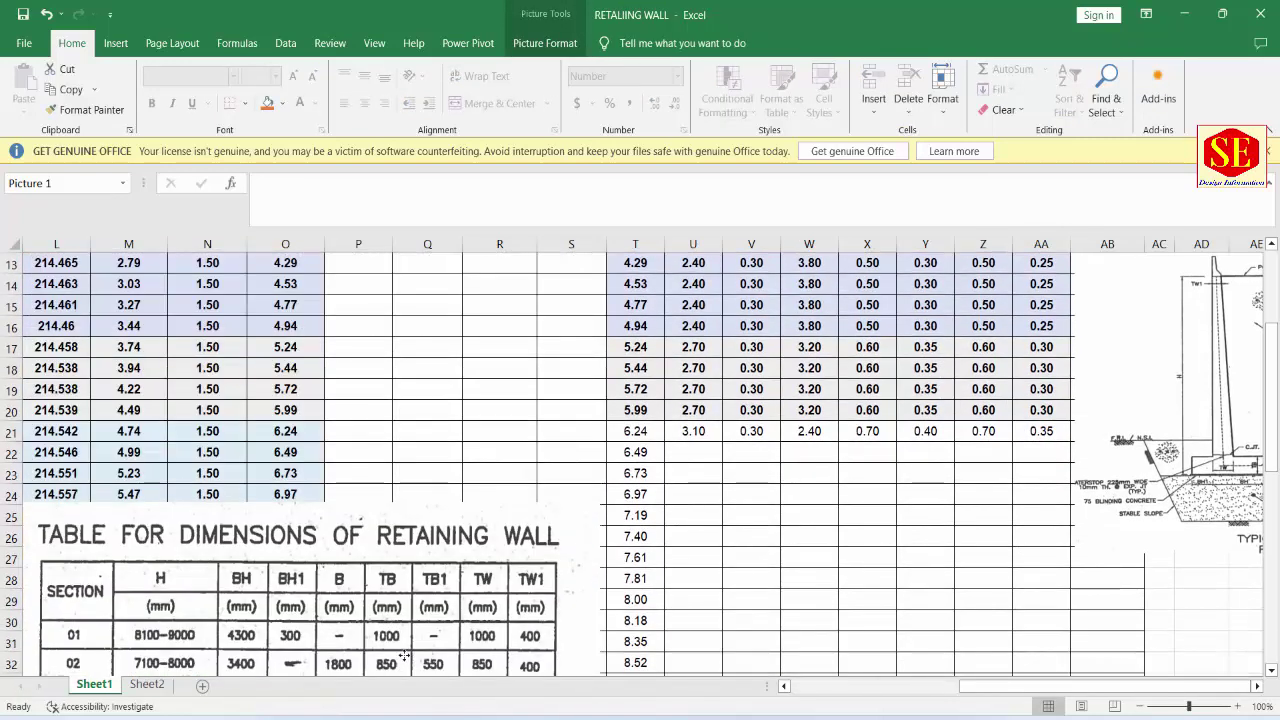
pyautogui.moveTo(637, 431); pyautogui.dragTo(1041, 431)
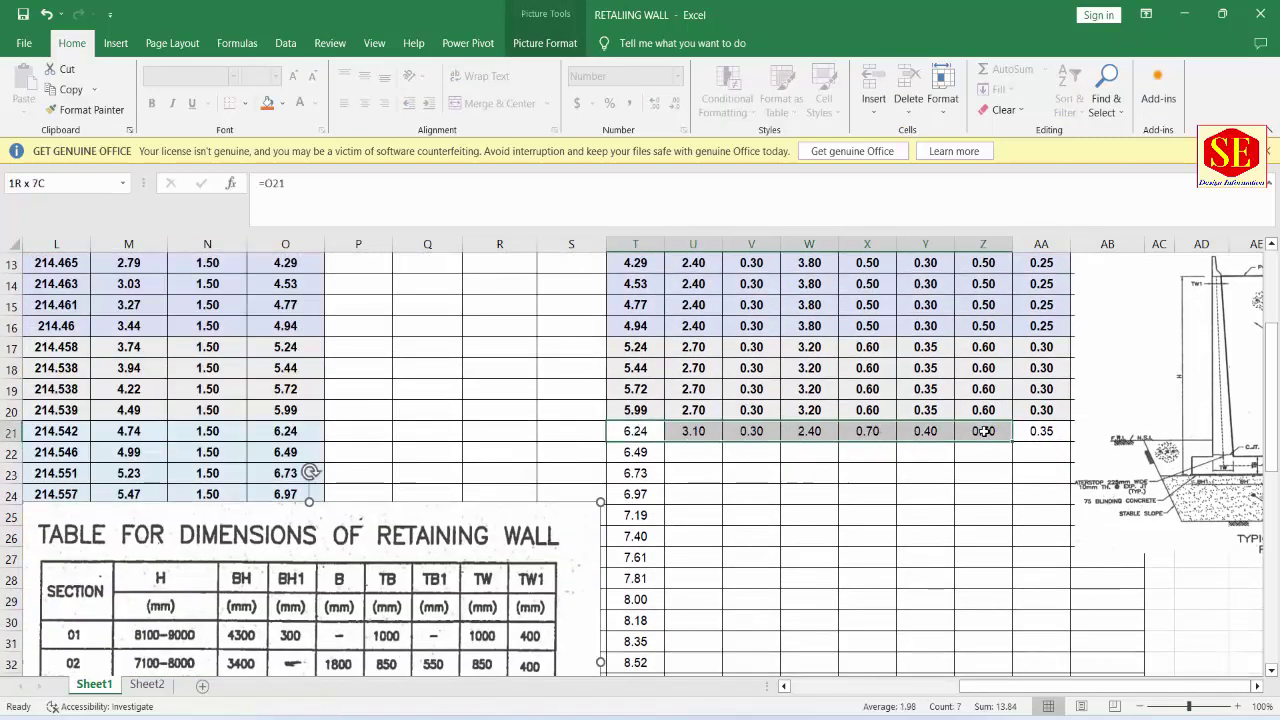
pyautogui.moveTo(566, 531); pyautogui.dragTo(566, 627)
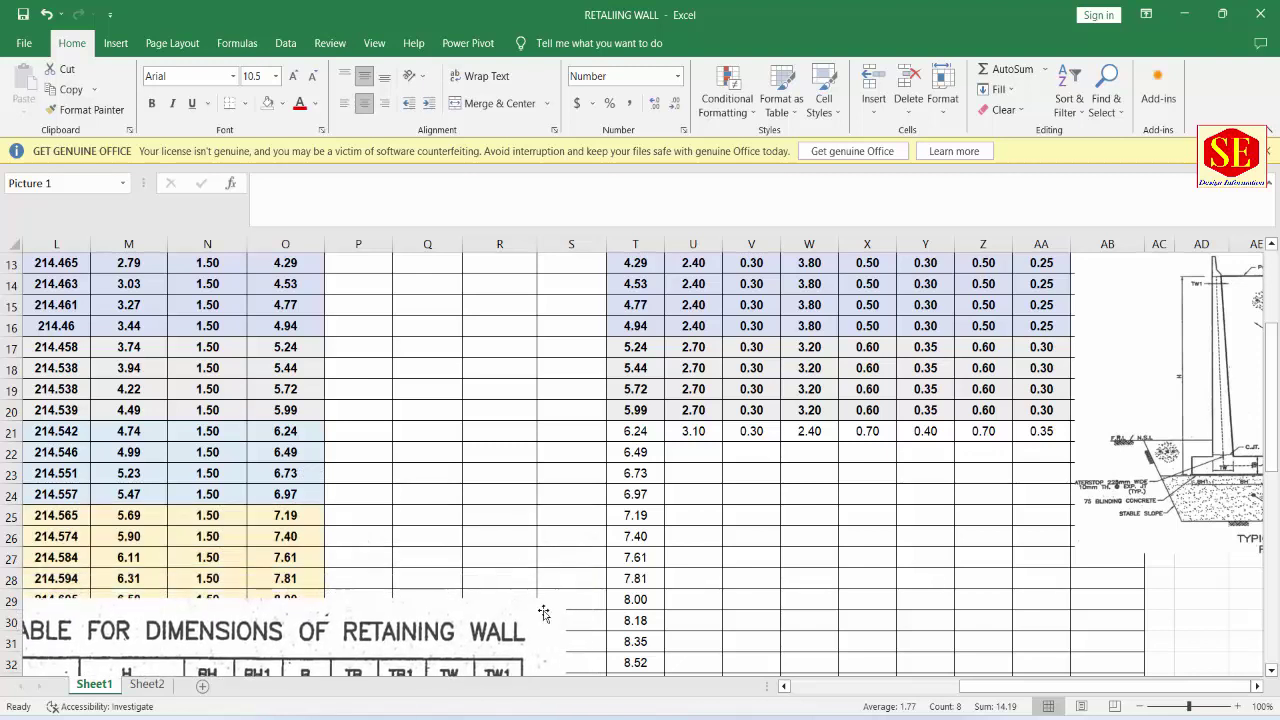
pyautogui.moveTo(690, 431); pyautogui.dragTo(1069, 438)
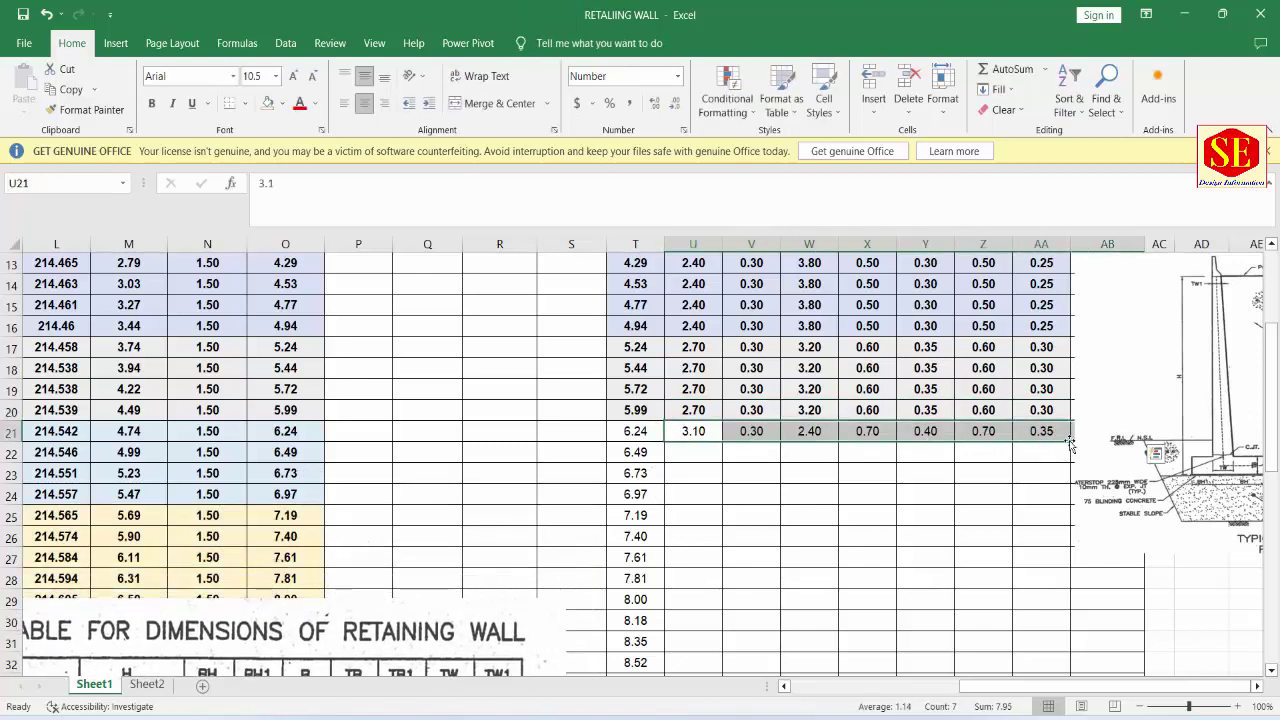
pyautogui.moveTo(693, 431); pyautogui.dragTo(1027, 431)
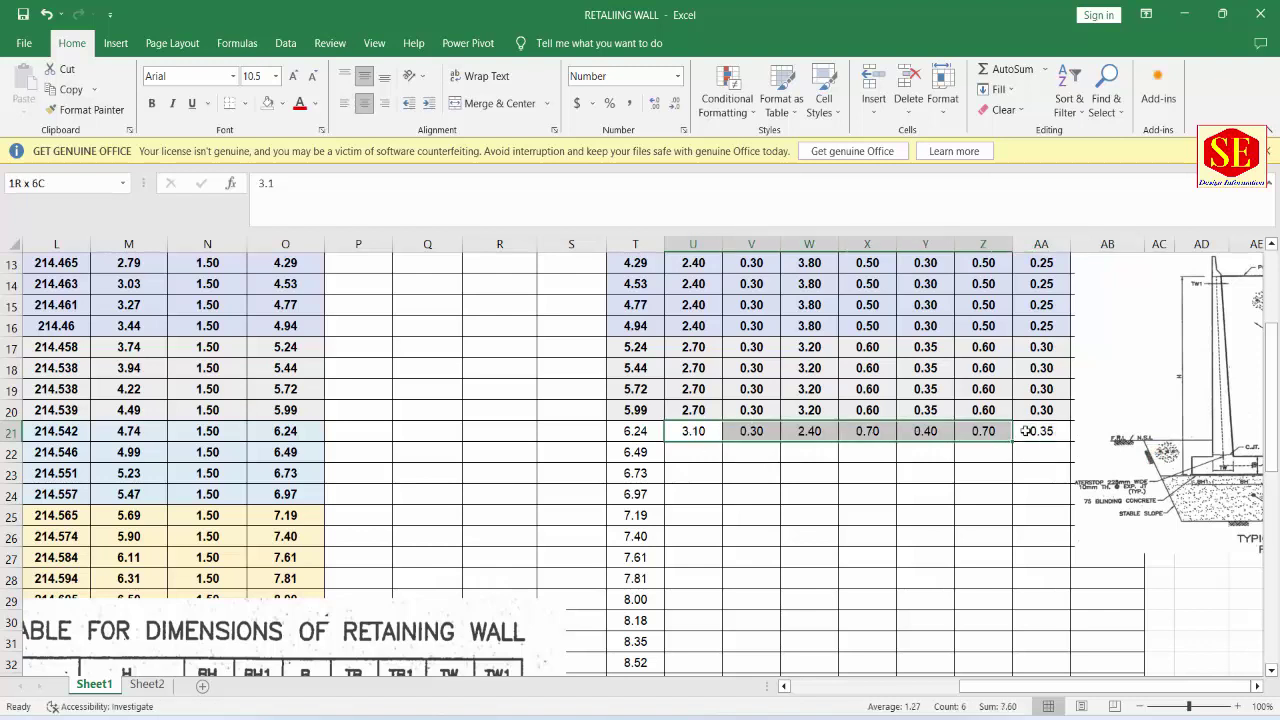
pyautogui.click(1080, 450)
pyautogui.click(837, 491)
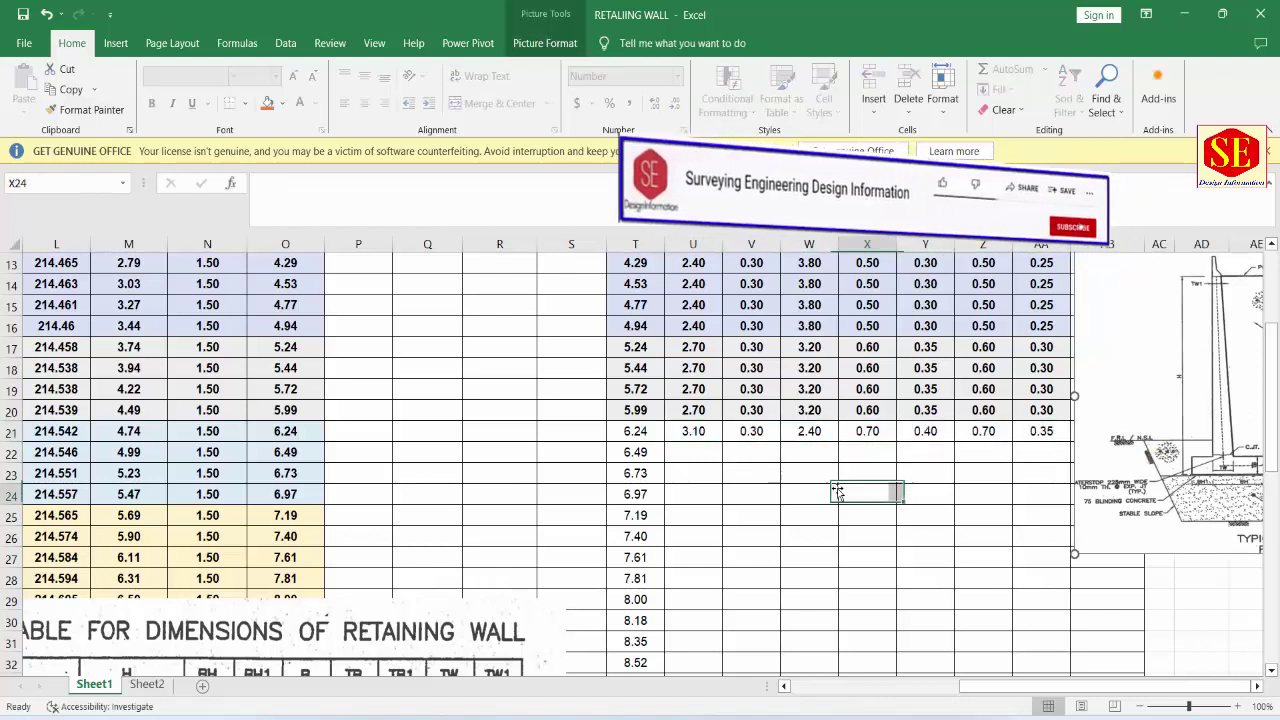
pyautogui.moveTo(1150, 420); pyautogui.dragTo(1182, 420)
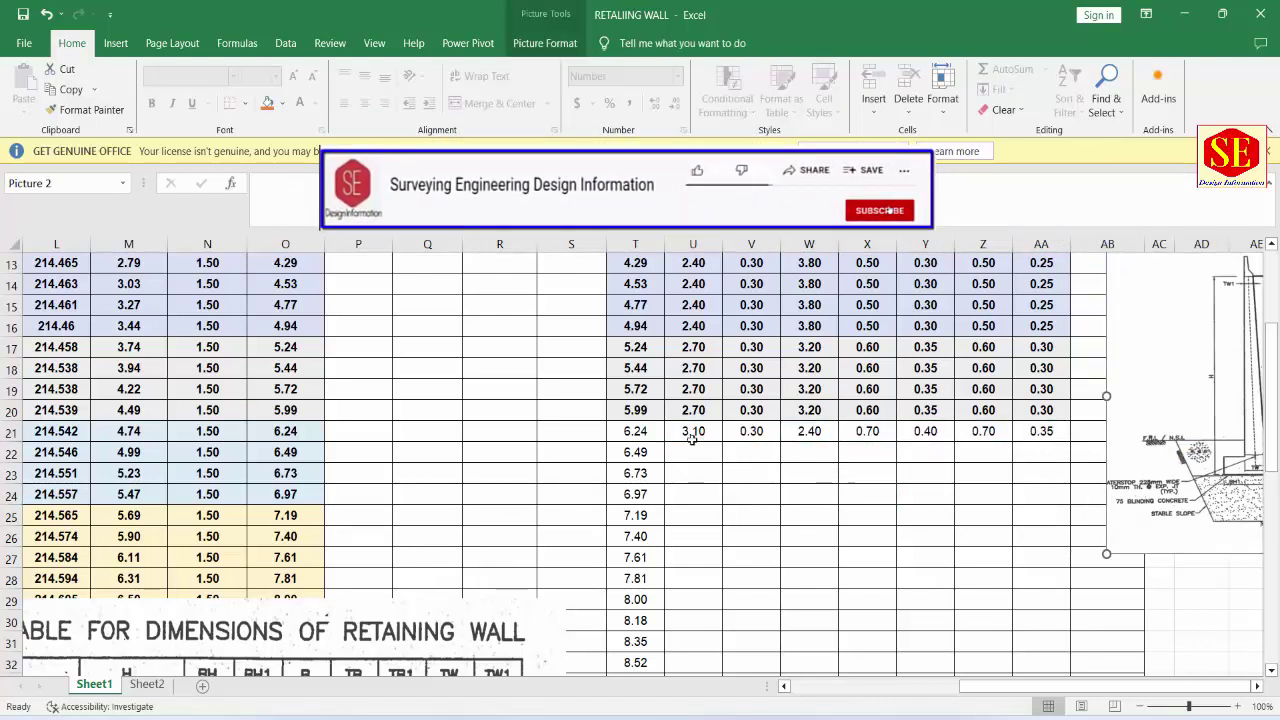
pyautogui.moveTo(693, 431)
pyautogui.mouseDown()
pyautogui.moveTo(1073, 440)
pyautogui.moveTo(1074, 500)
pyautogui.mouseUp()
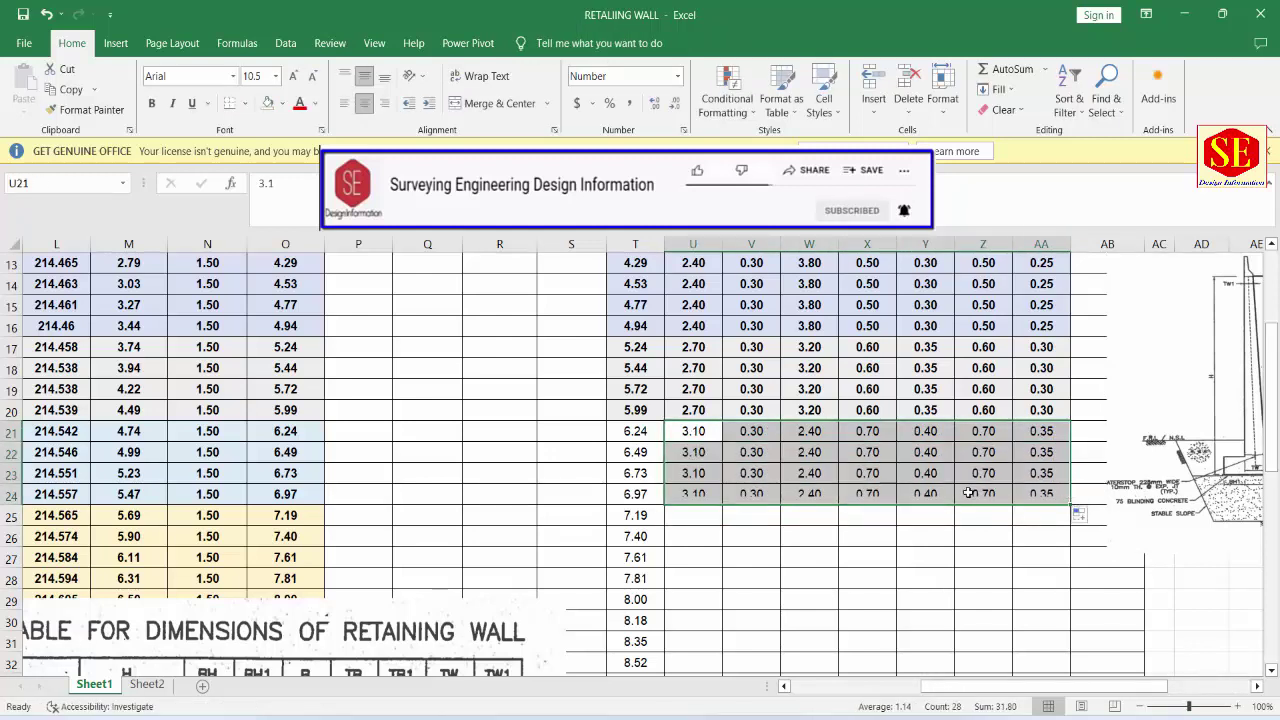
pyautogui.click(286, 451)
# Step: Format-paint O21's light-blue shading onto T21:AA24
pyautogui.click(285, 431)
pyautogui.click(86, 110)
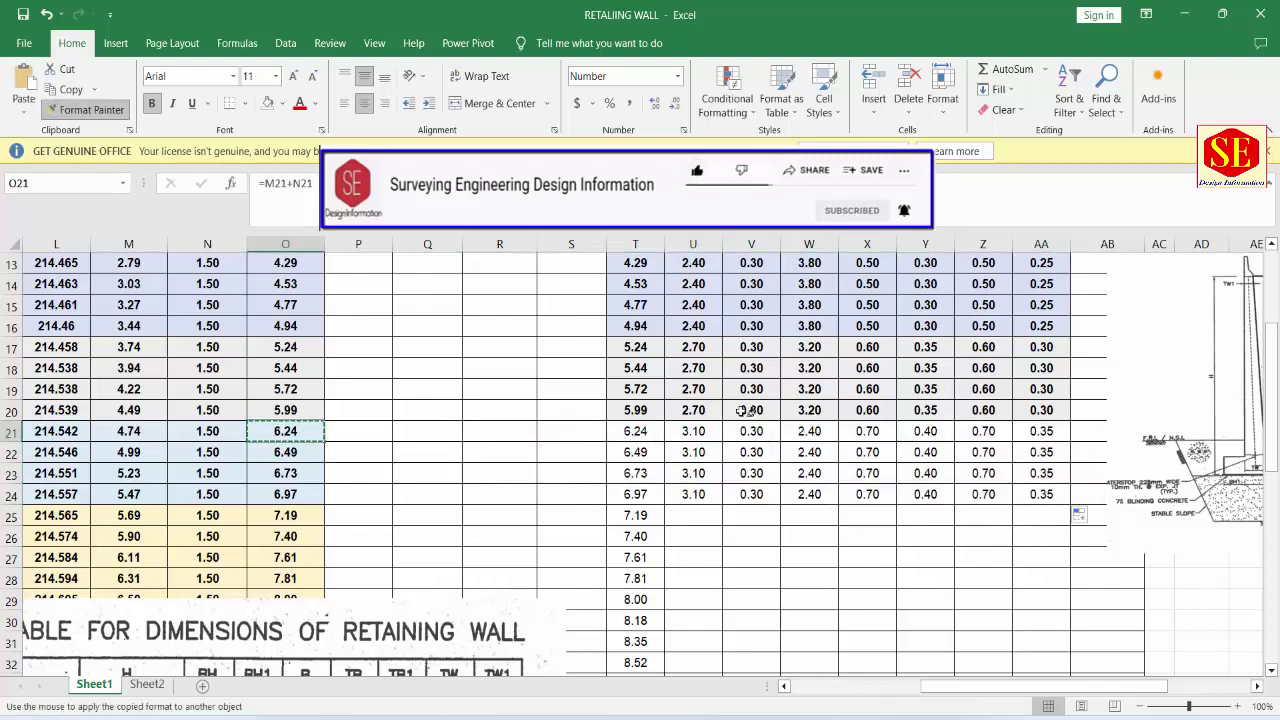
pyautogui.moveTo(652, 427); pyautogui.dragTo(1040, 494)
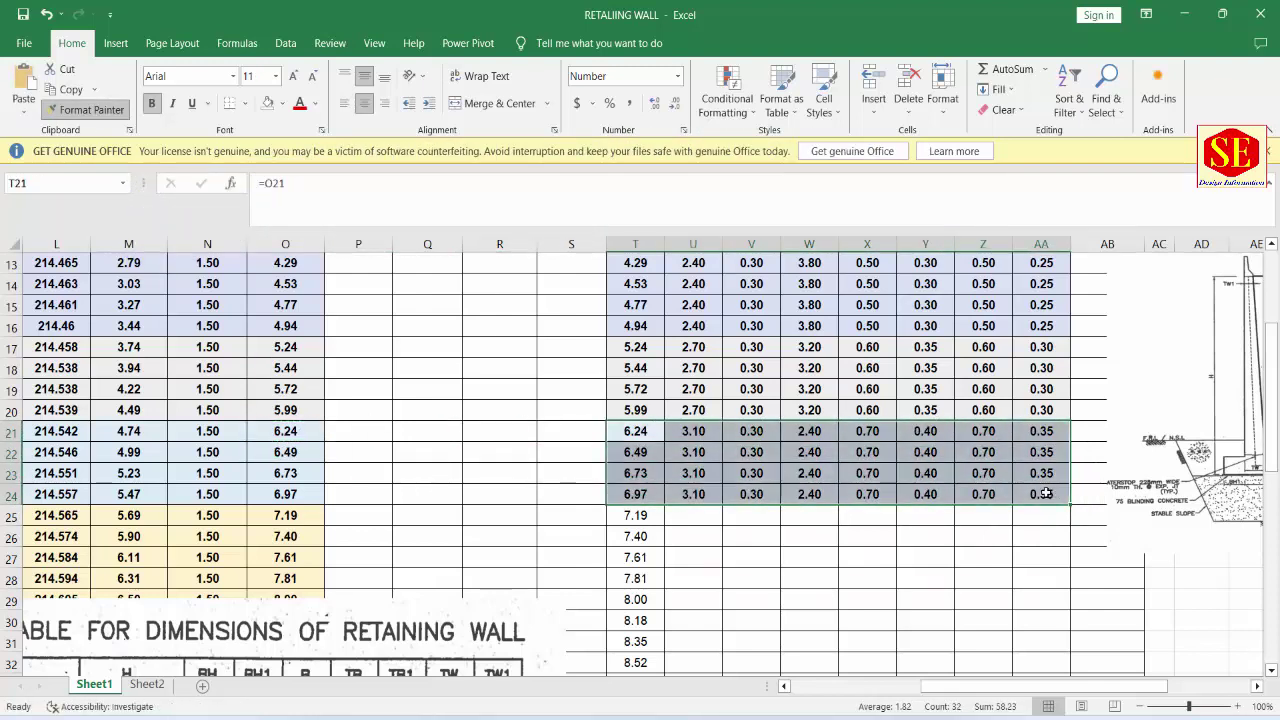
pyautogui.click(693, 515)
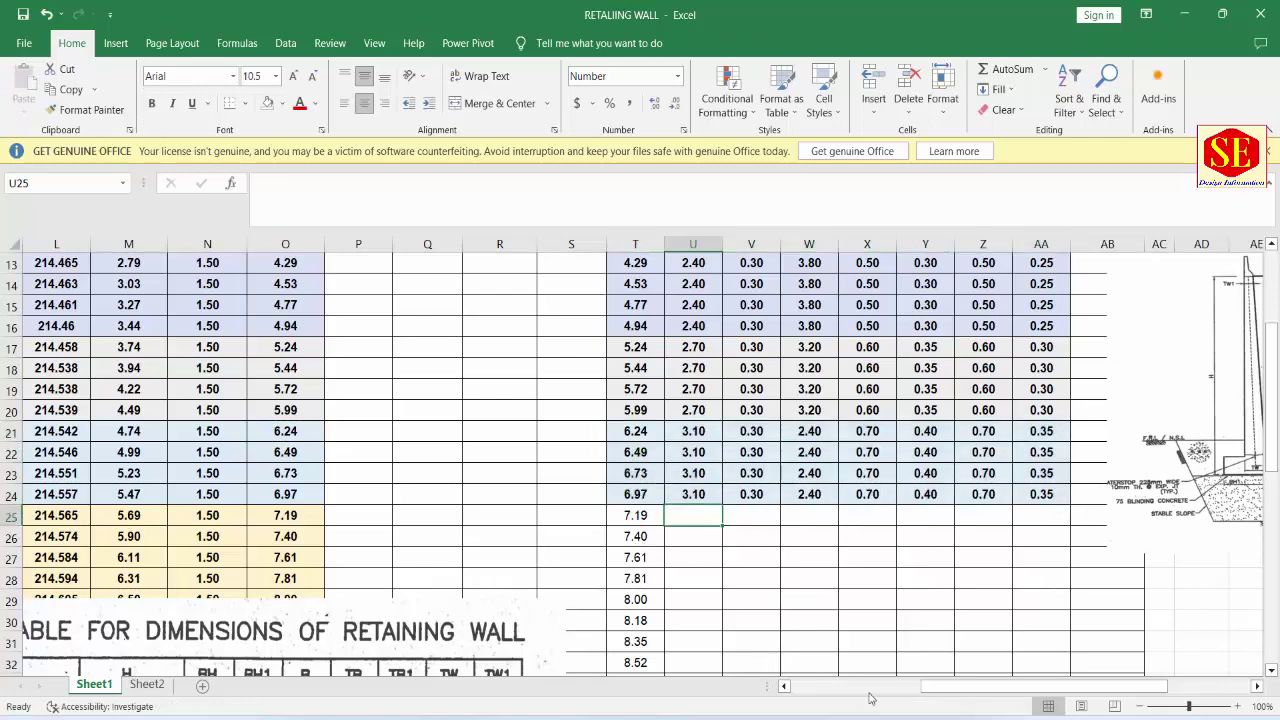
# Step: Move the table picture left to uncover column T
pyautogui.moveTo(948, 693)
pyautogui.mouseDown()
pyautogui.moveTo(806, 708)
pyautogui.moveTo(296, 642)
pyautogui.moveTo(396, 358)
pyautogui.mouseUp()
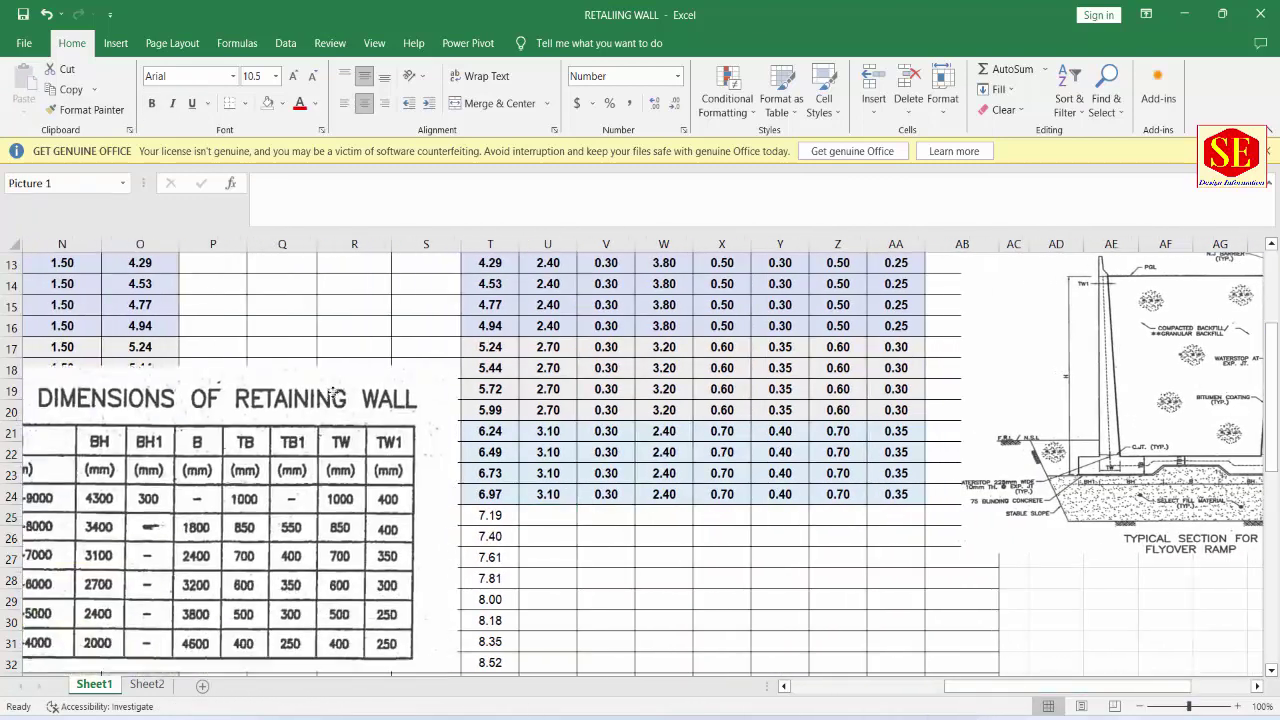
pyautogui.scroll(-1, 1110, 600)
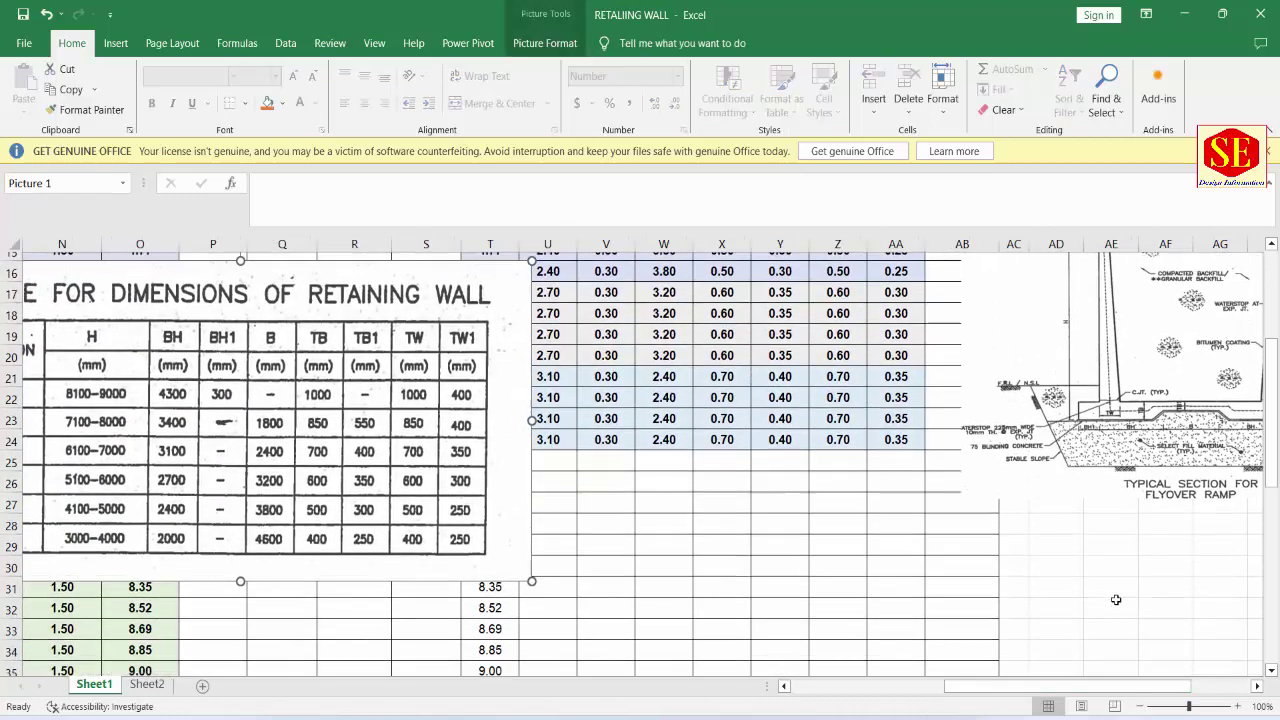
pyautogui.moveTo(1094, 697); pyautogui.dragTo(1012, 698)
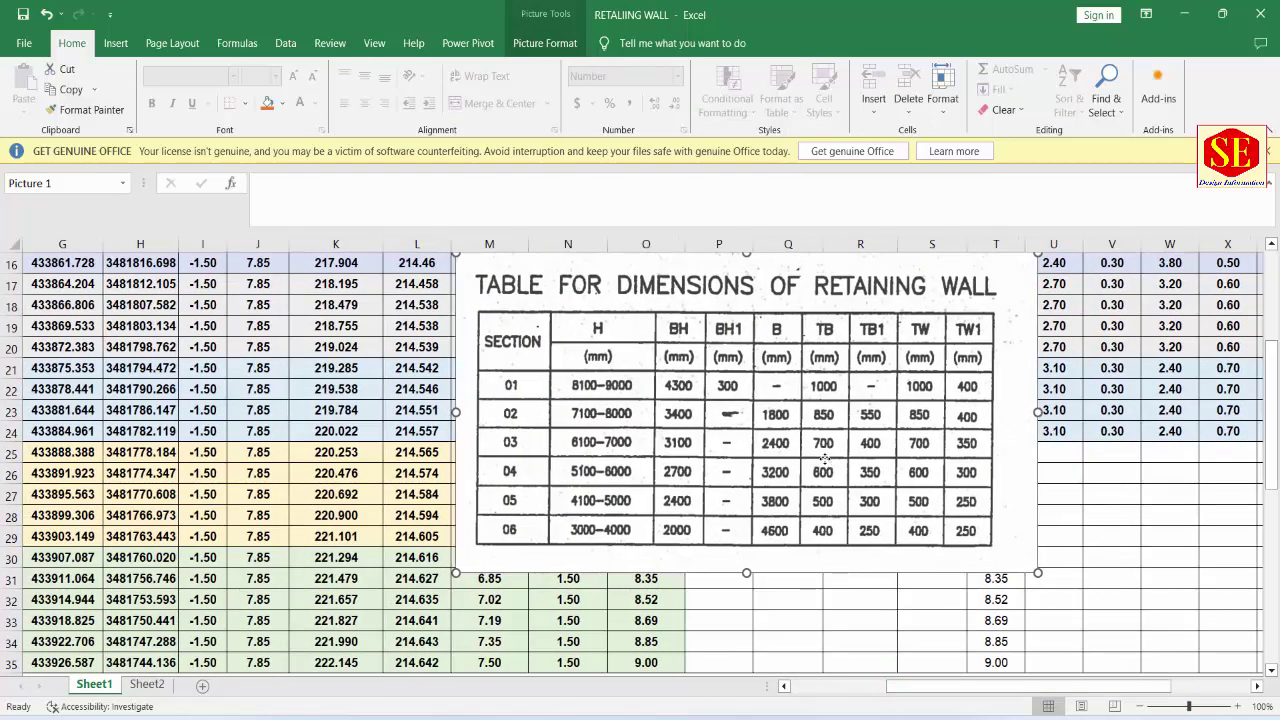
pyautogui.moveTo(990, 500); pyautogui.dragTo(874, 510)
pyautogui.click(1059, 447)
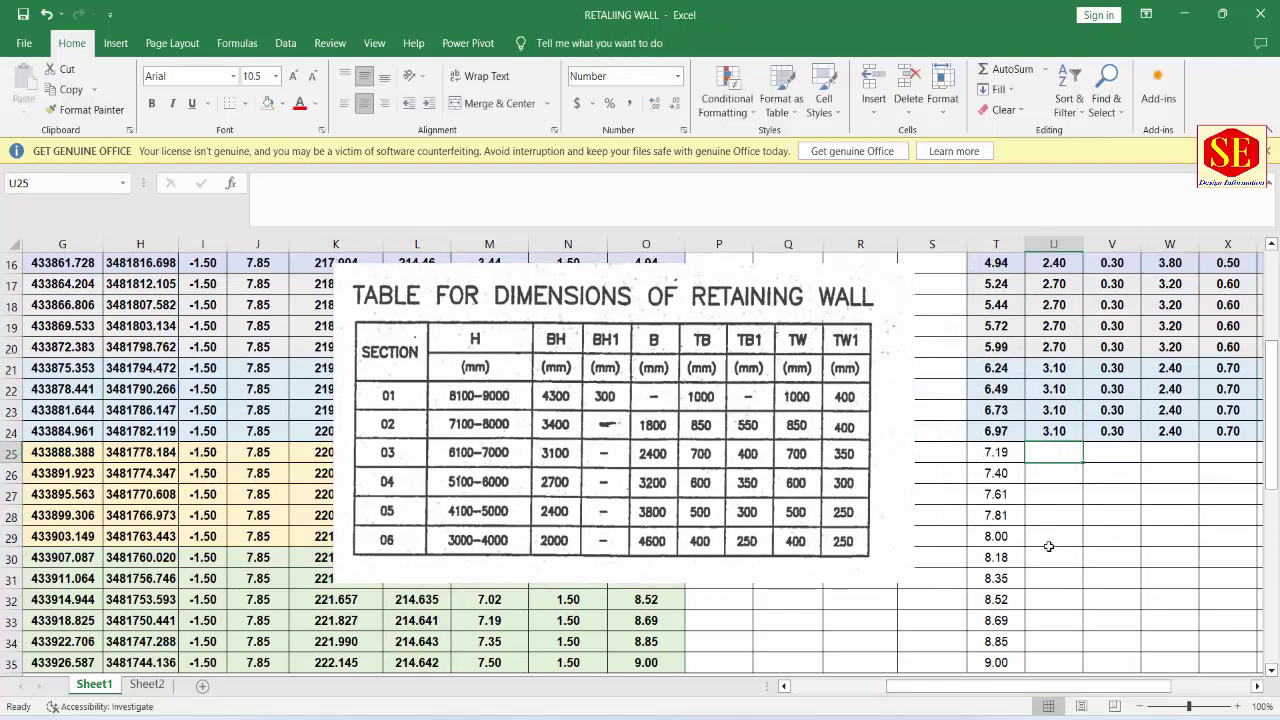
# Step: Enter 3.40, 0.30, 1.80, 0.85, 0.55, 0.85 and 0.40 into U25:AA25
pyautogui.write('3.4')
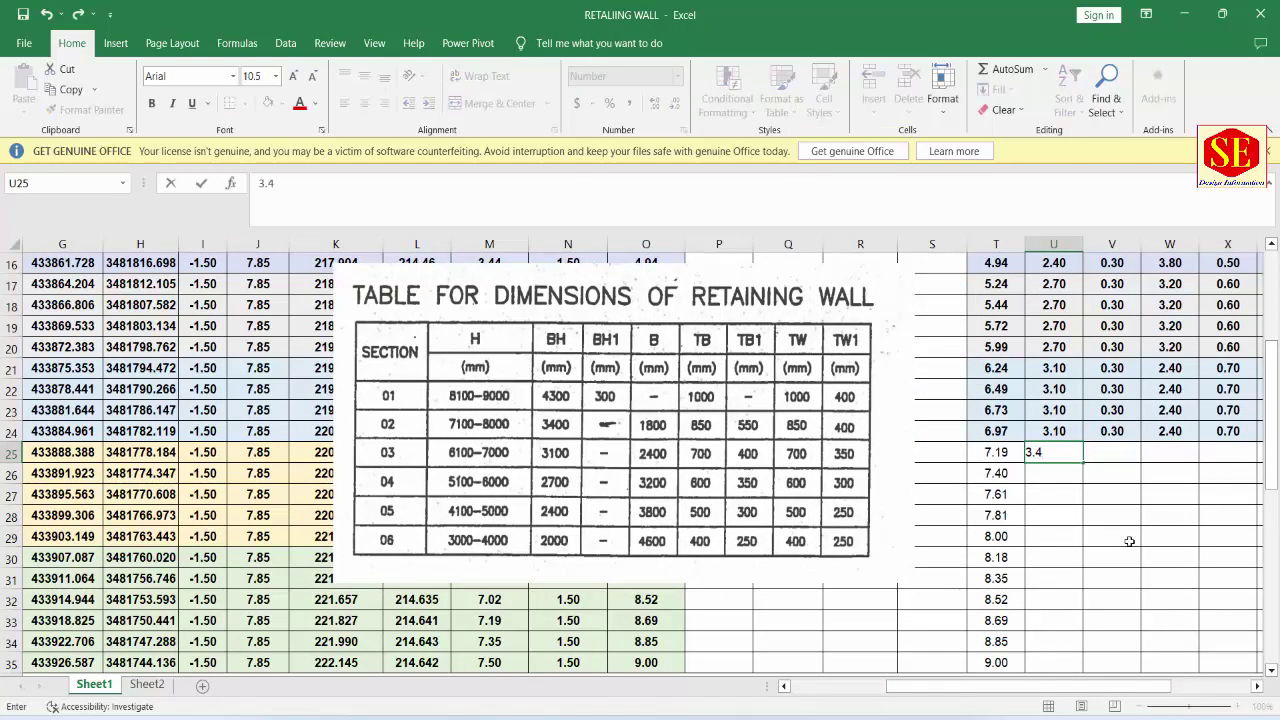
pyautogui.click(1116, 446)
pyautogui.write('.3')
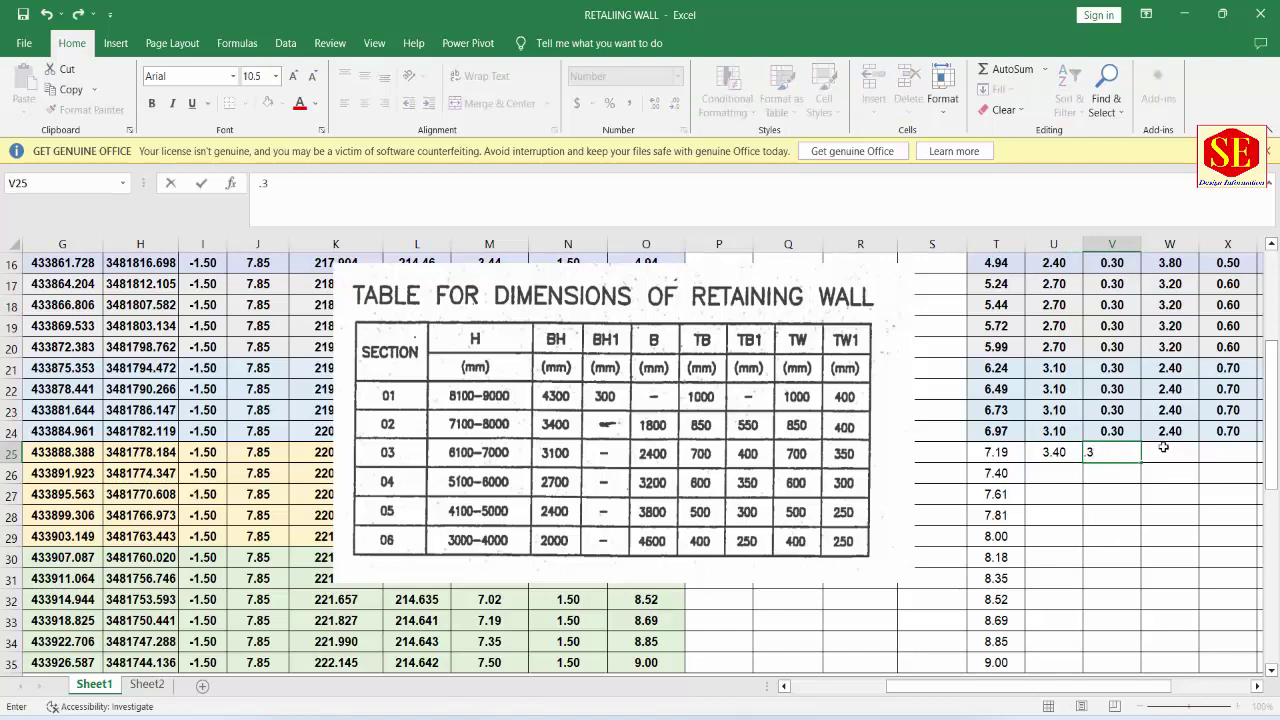
pyautogui.click(1163, 448)
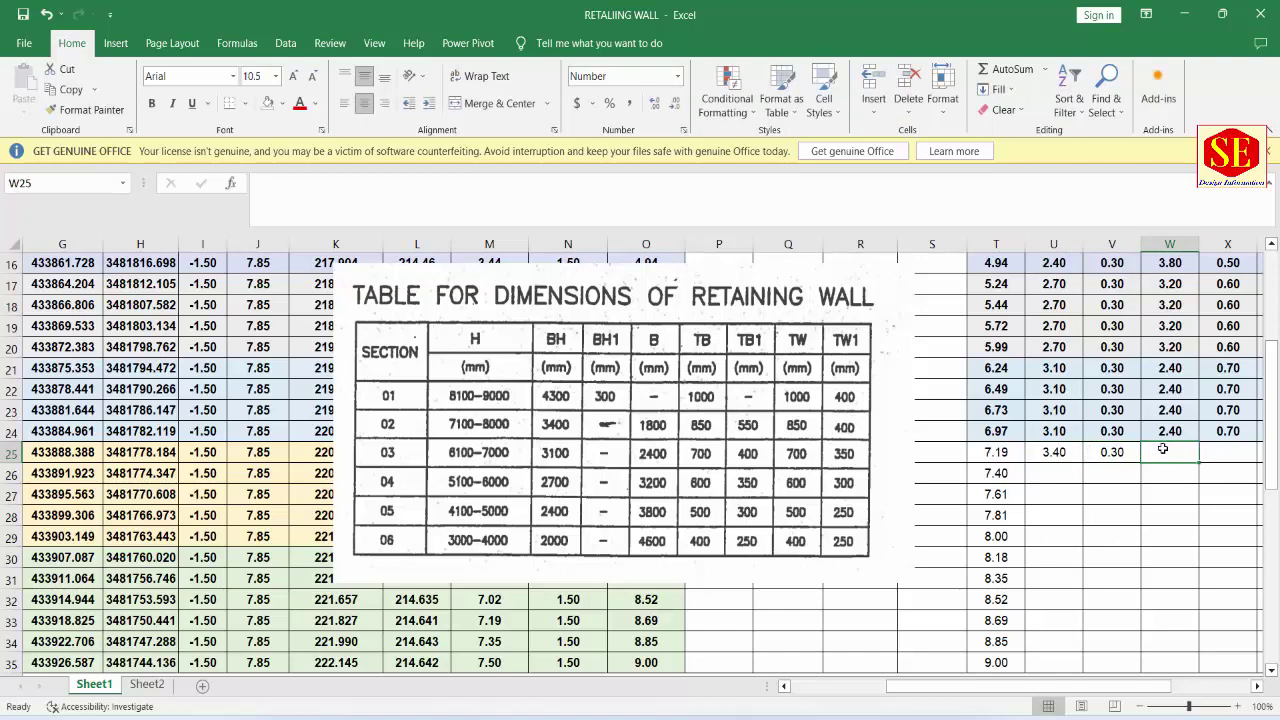
pyautogui.write('1.8')
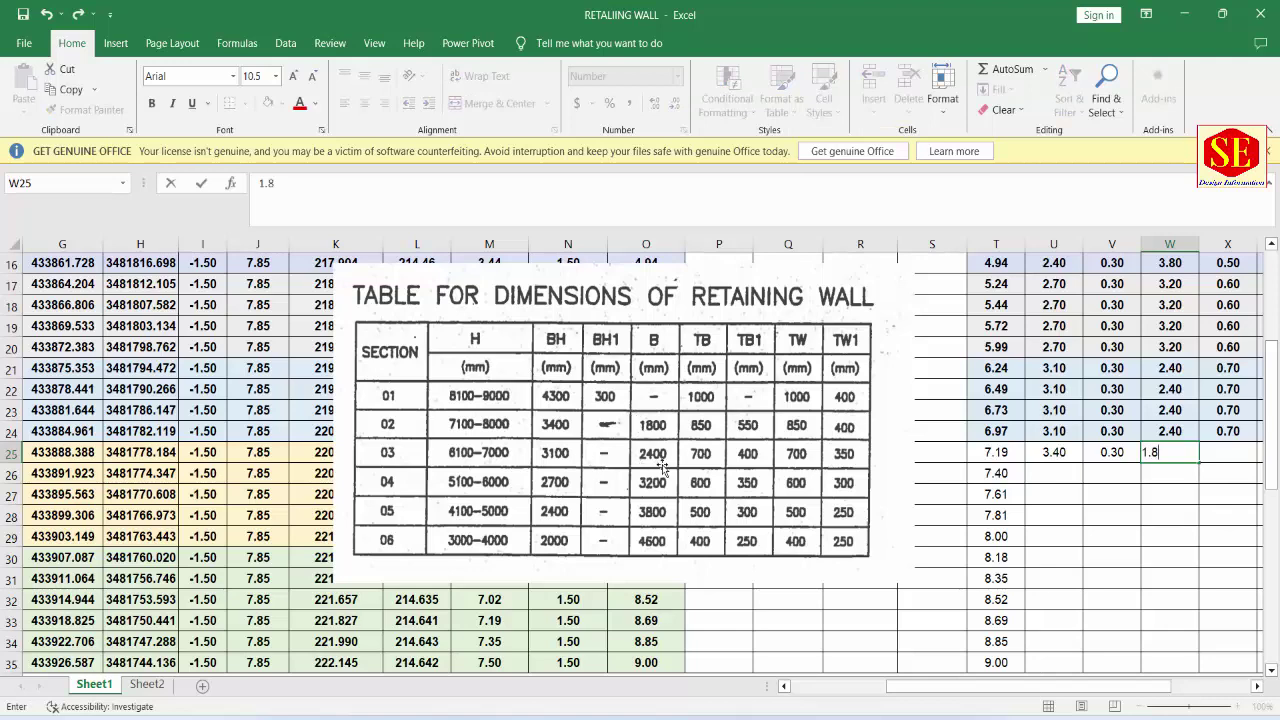
pyautogui.moveTo(938, 688); pyautogui.dragTo(994, 688)
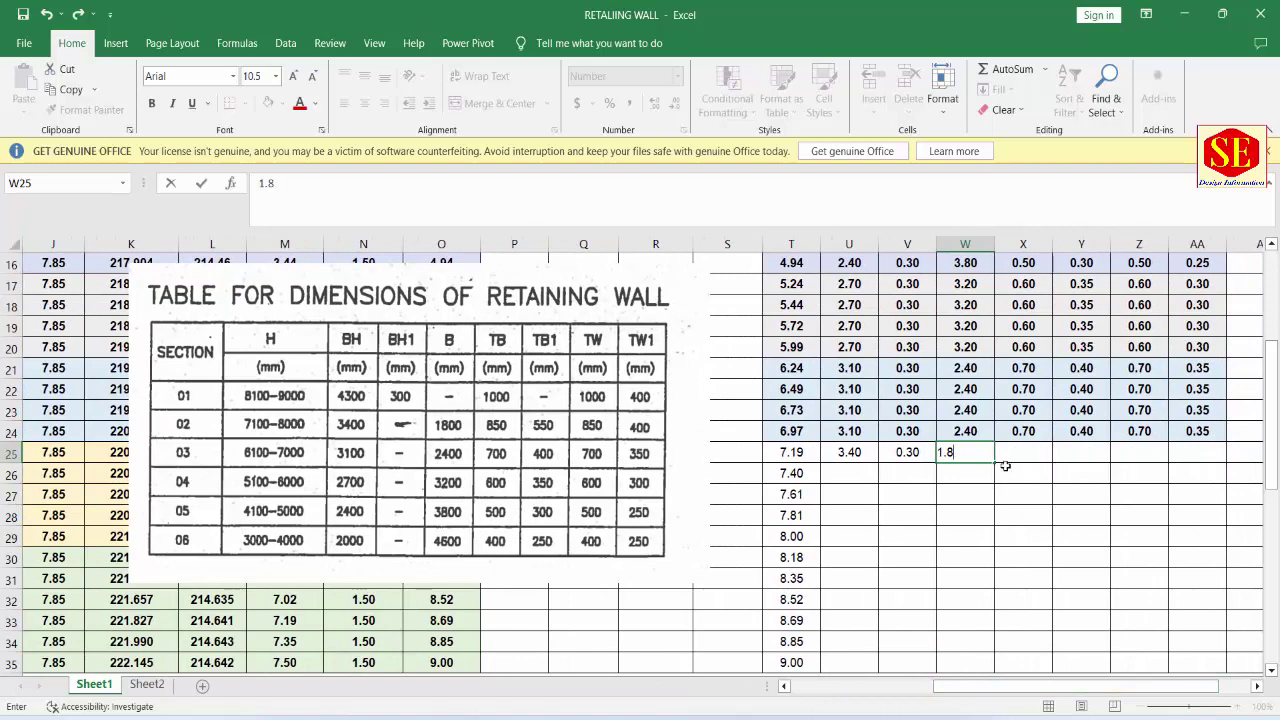
pyautogui.click(1036, 452)
pyautogui.write('.85')
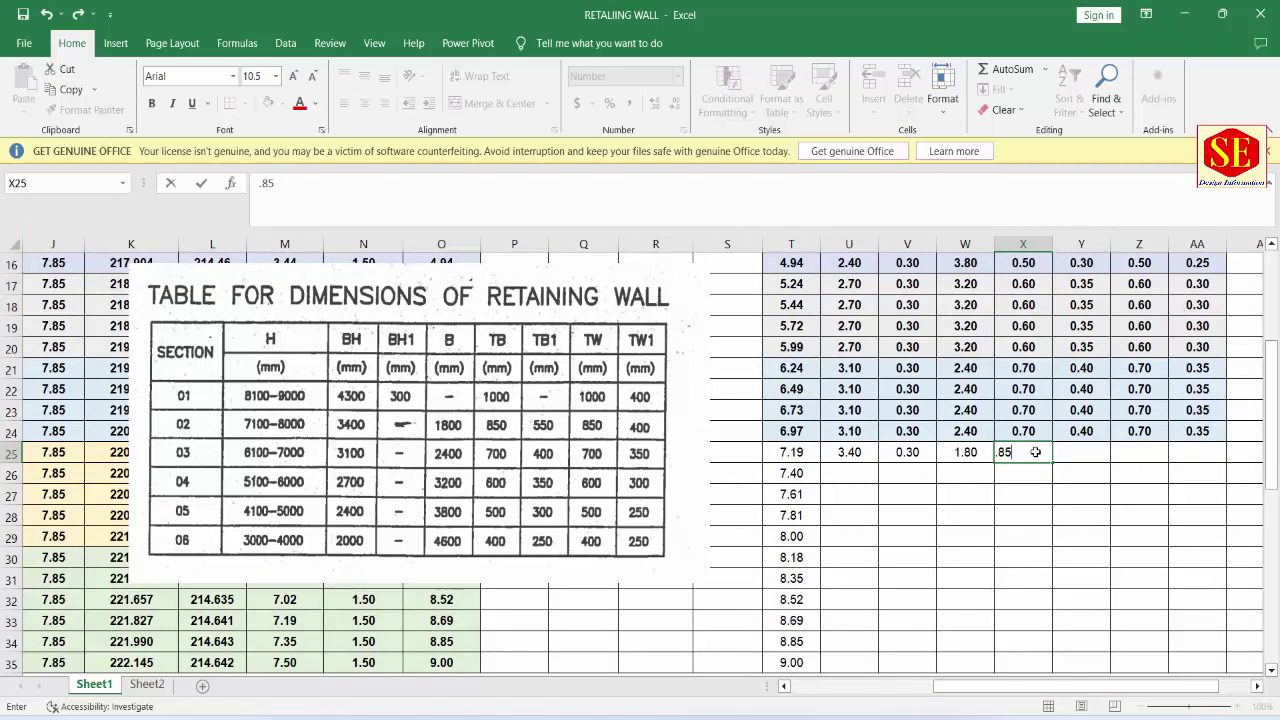
pyautogui.click(1082, 458)
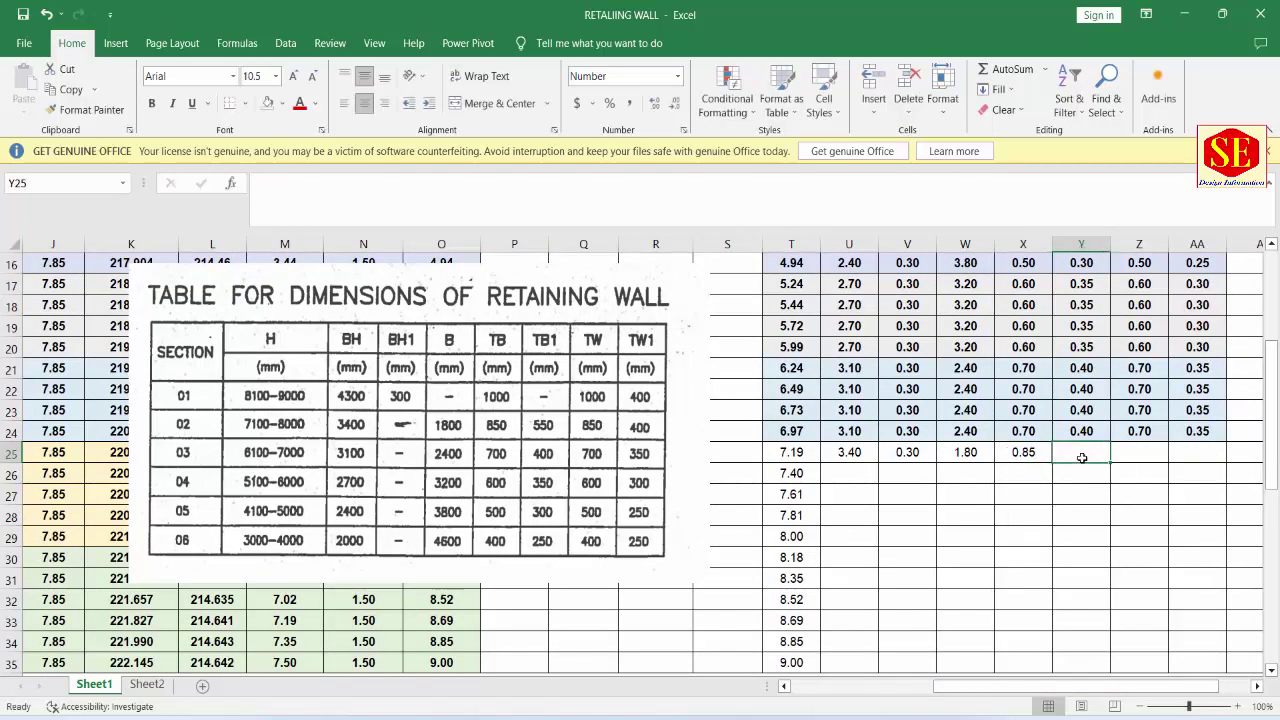
pyautogui.write('.55')
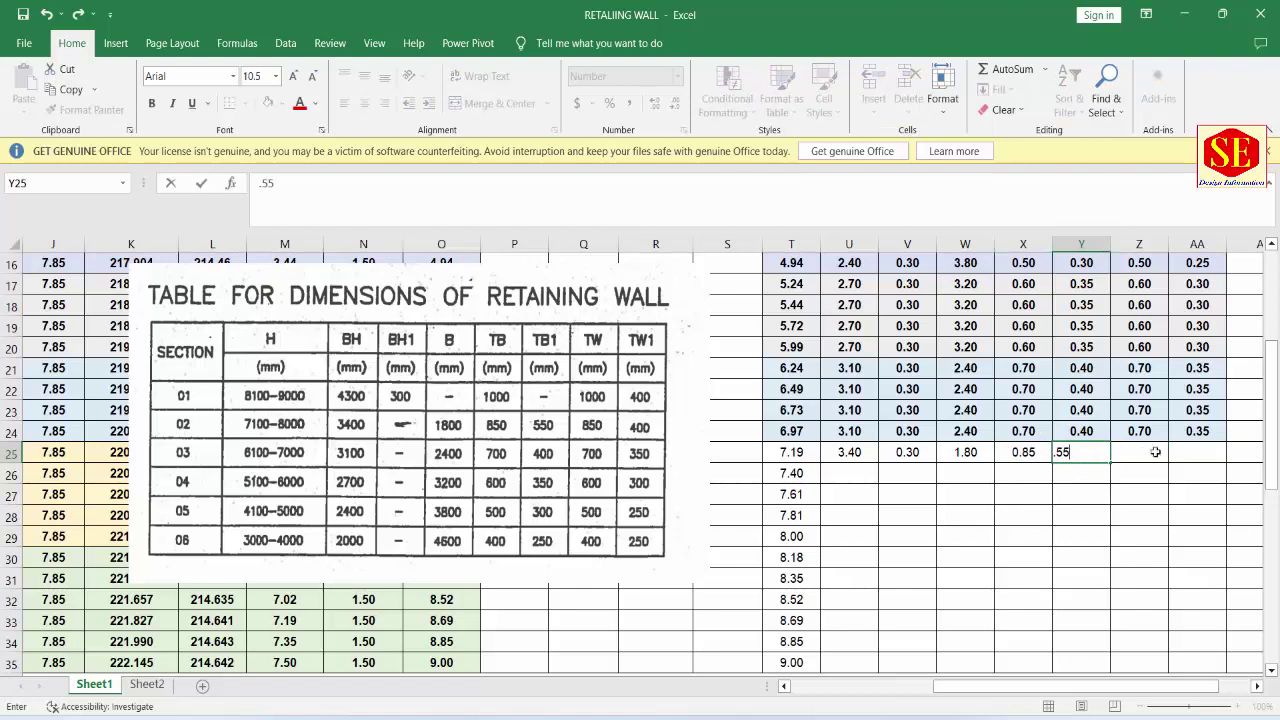
pyautogui.click(1155, 452)
pyautogui.write('.85')
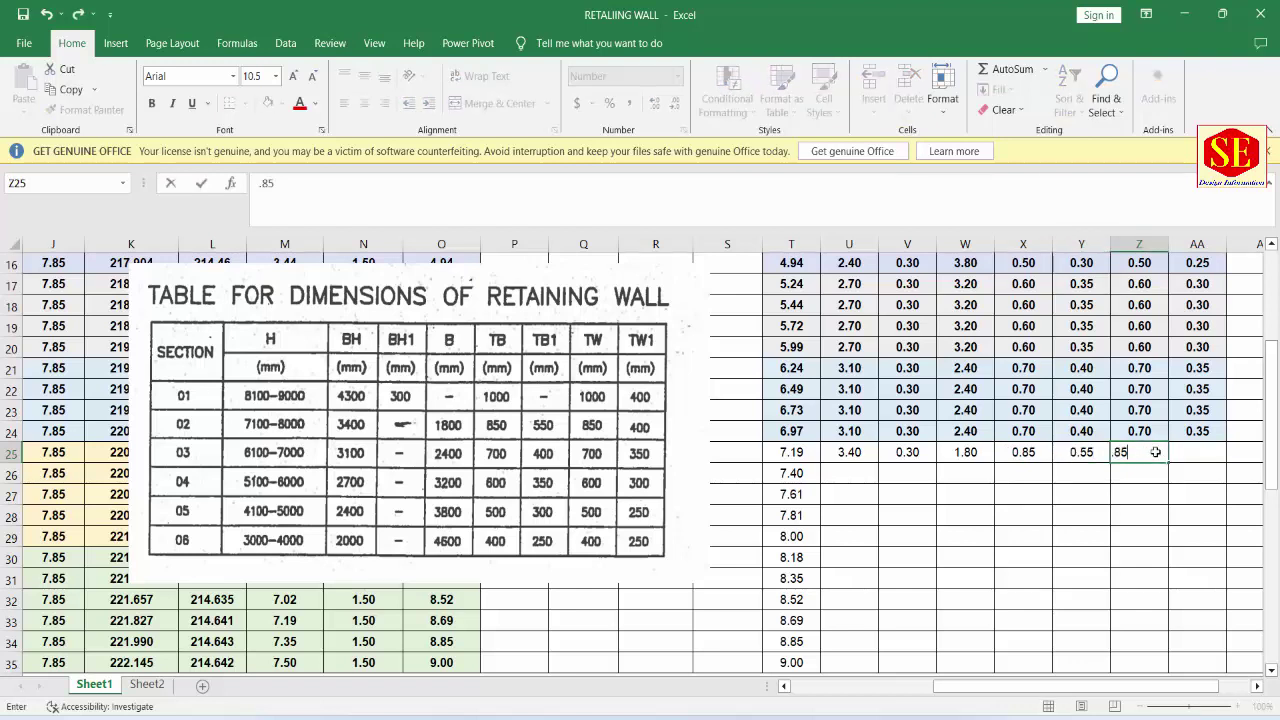
pyautogui.click(1191, 457)
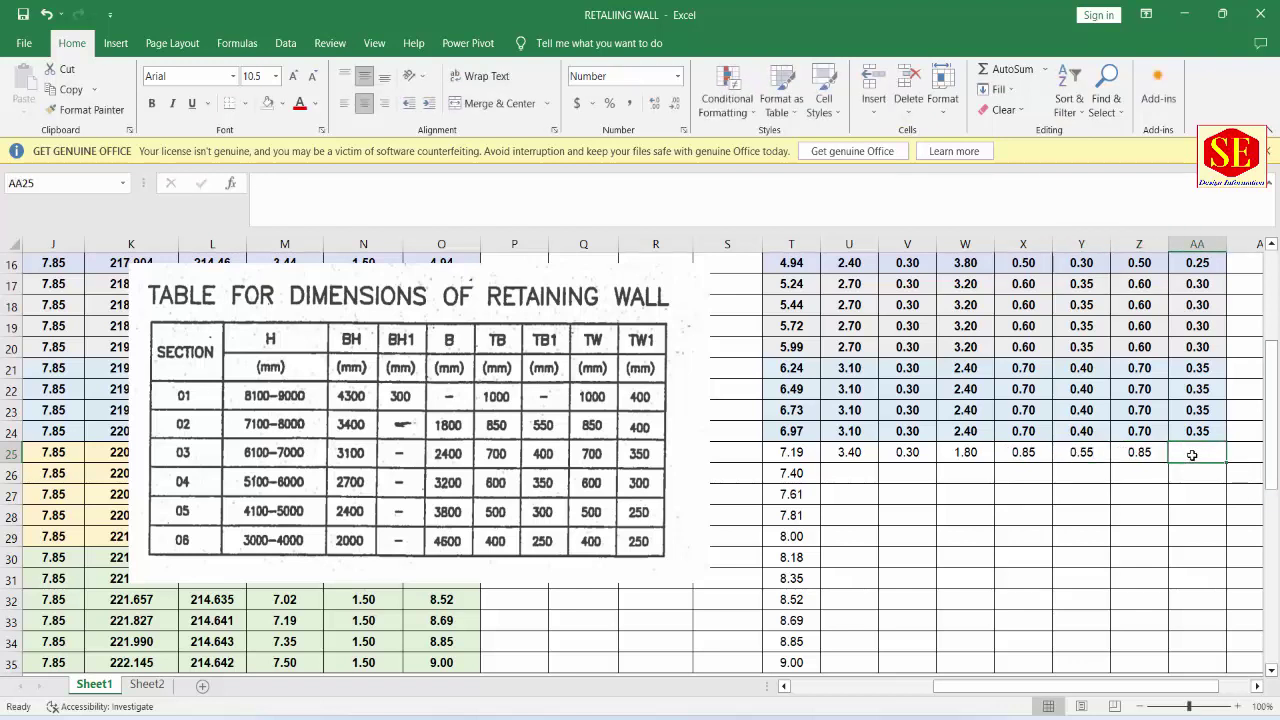
pyautogui.write('.4')
pyautogui.press('Return')
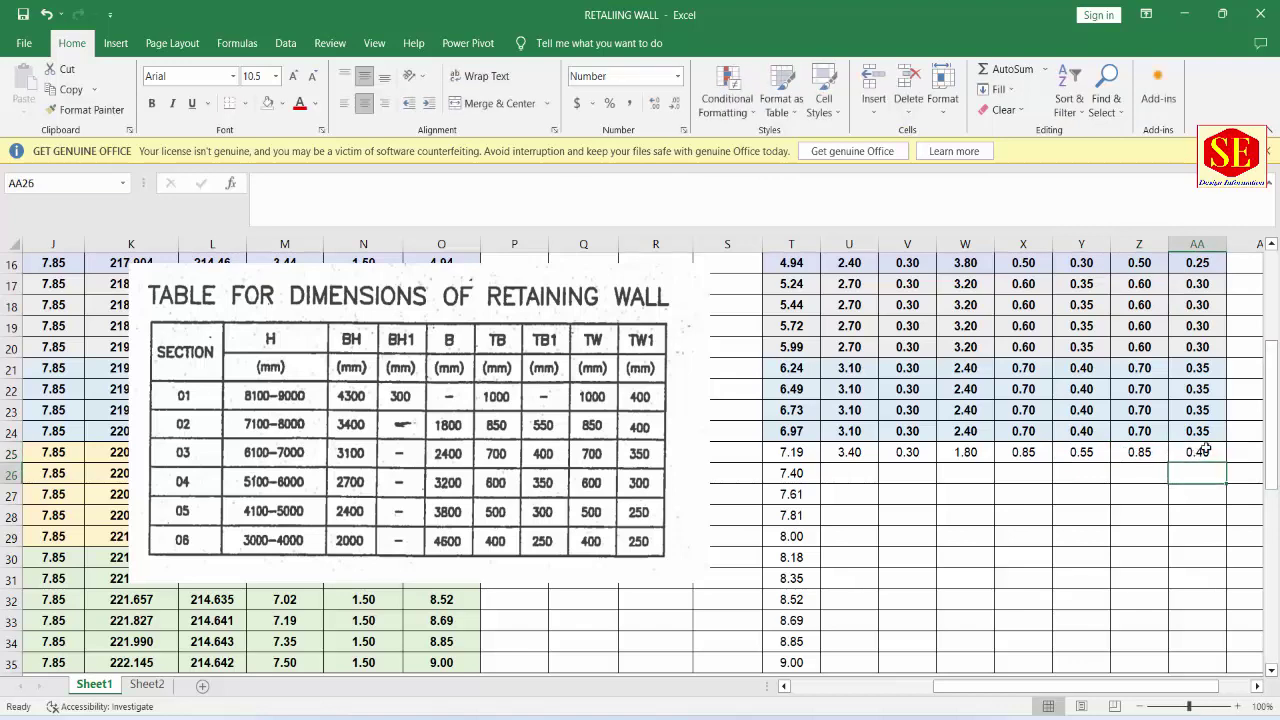
# Step: Copy the row 25 dimension values down through row 29
pyautogui.moveTo(583, 410); pyautogui.dragTo(533, 675)
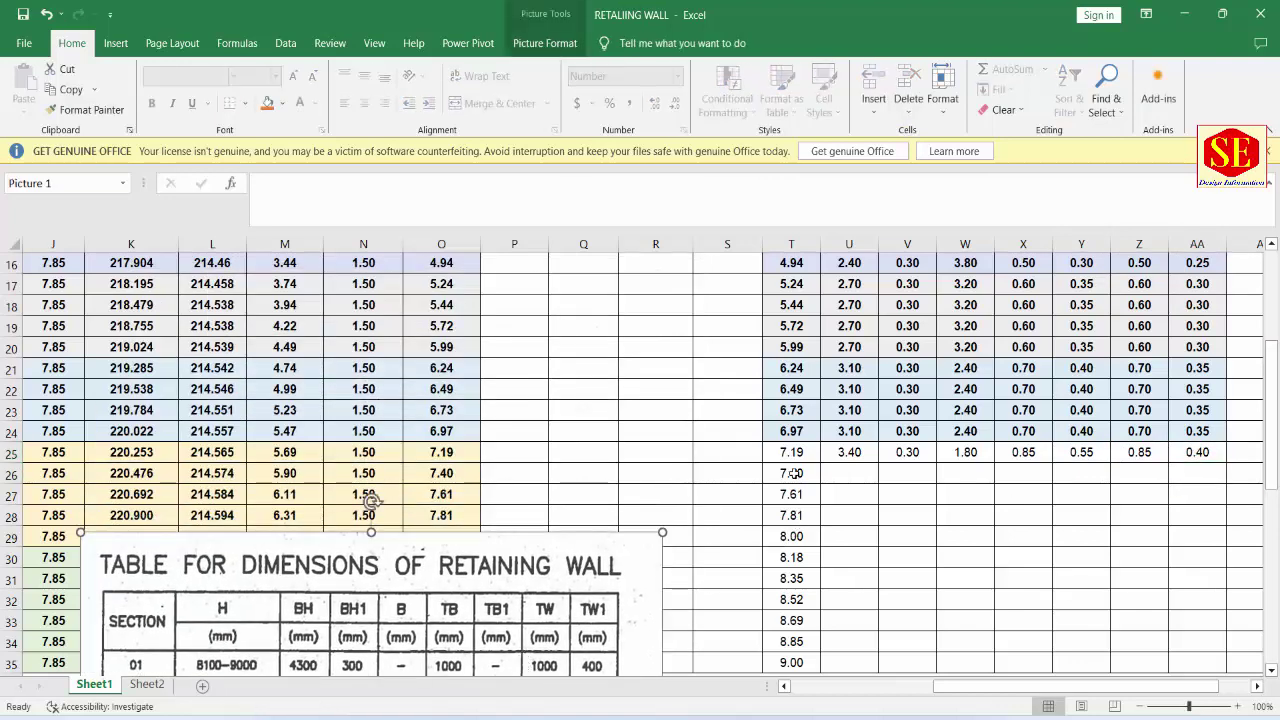
pyautogui.click(789, 455)
pyautogui.moveTo(789, 455)
pyautogui.mouseDown()
pyautogui.moveTo(1175, 455)
pyautogui.moveTo(1225, 537)
pyautogui.moveTo(1228, 576)
pyautogui.moveTo(1226, 462)
pyautogui.mouseUp()
pyautogui.moveTo(849, 452)
pyautogui.mouseDown()
pyautogui.moveTo(1225, 460)
pyautogui.moveTo(1226, 563)
pyautogui.moveTo(1226, 545)
pyautogui.mouseUp()
pyautogui.click(572, 545)
pyautogui.moveTo(572, 545); pyautogui.dragTo(547, 640)
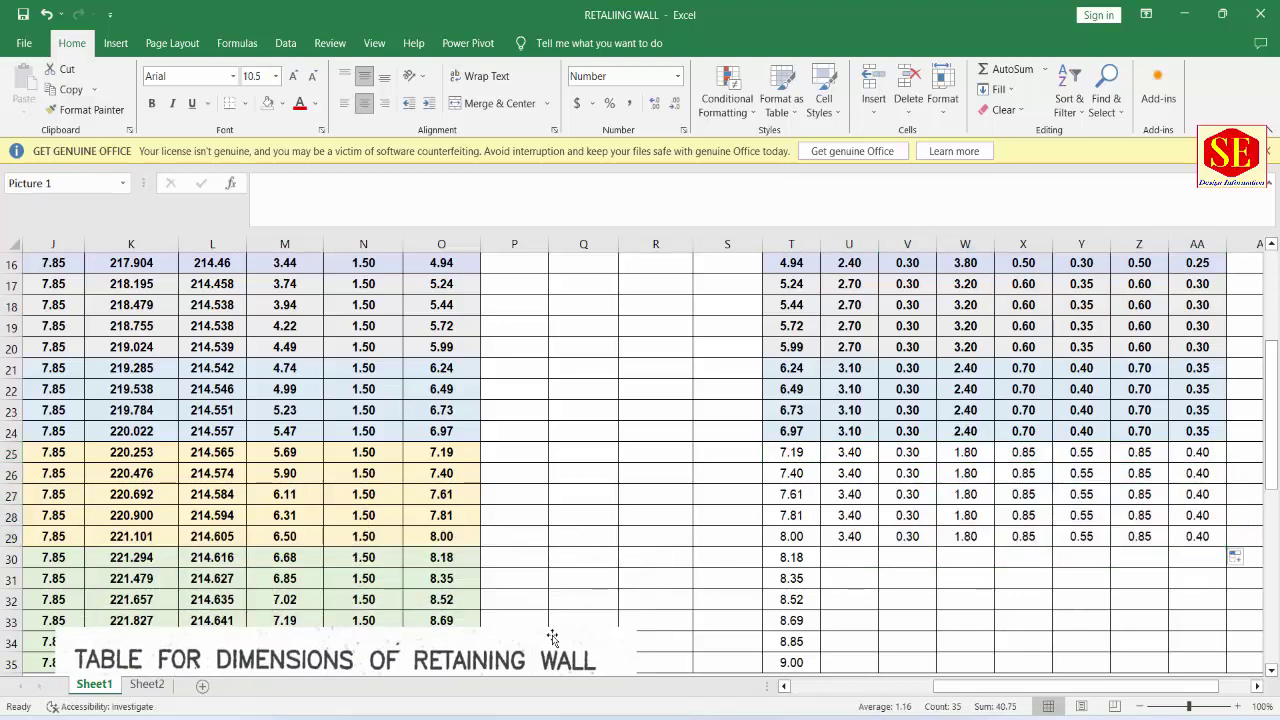
# Step: Apply O25's yellow shading to T25:AA29 with Format Painter
pyautogui.click(447, 452)
pyautogui.click(90, 110)
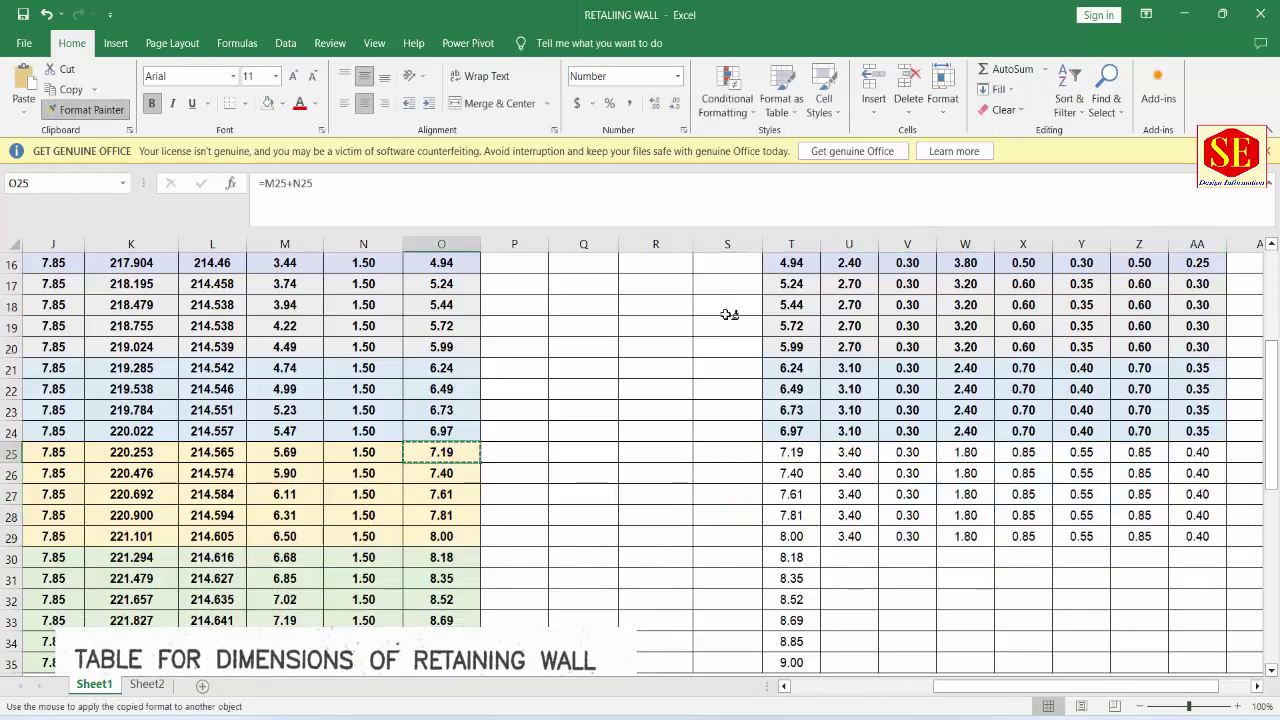
pyautogui.moveTo(785, 452); pyautogui.dragTo(1190, 536)
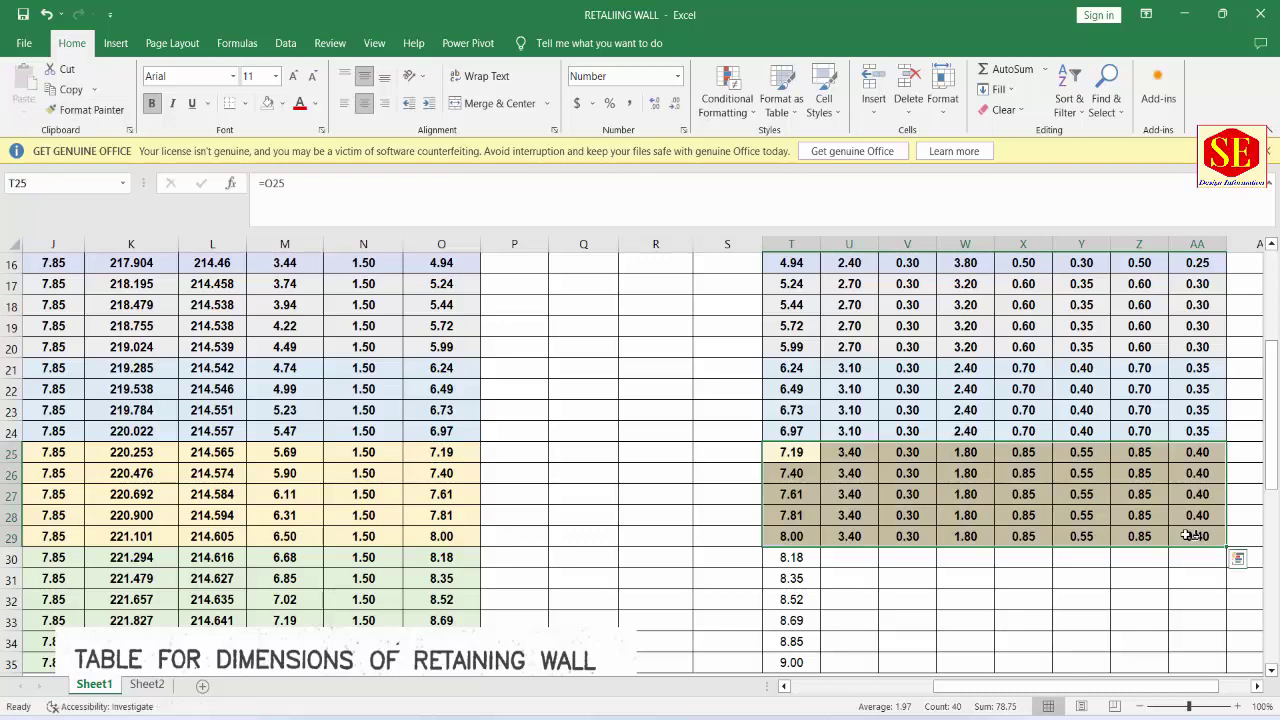
pyautogui.click(838, 584)
pyautogui.scroll(-1, 837, 583)
pyautogui.scroll(-3, 837, 583)
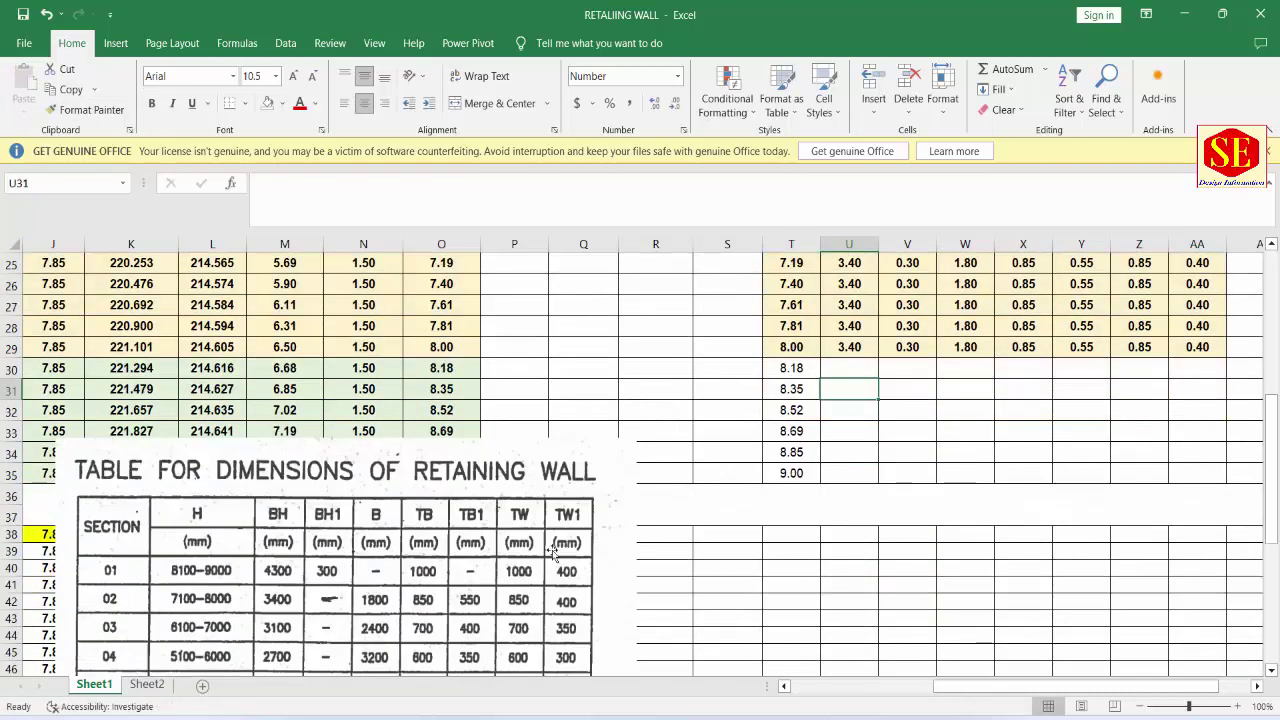
# Step: Enter BH 4.30 and BH1 0.30 in U30:V30 and a dash in W30
pyautogui.moveTo(400, 509); pyautogui.dragTo(474, 373)
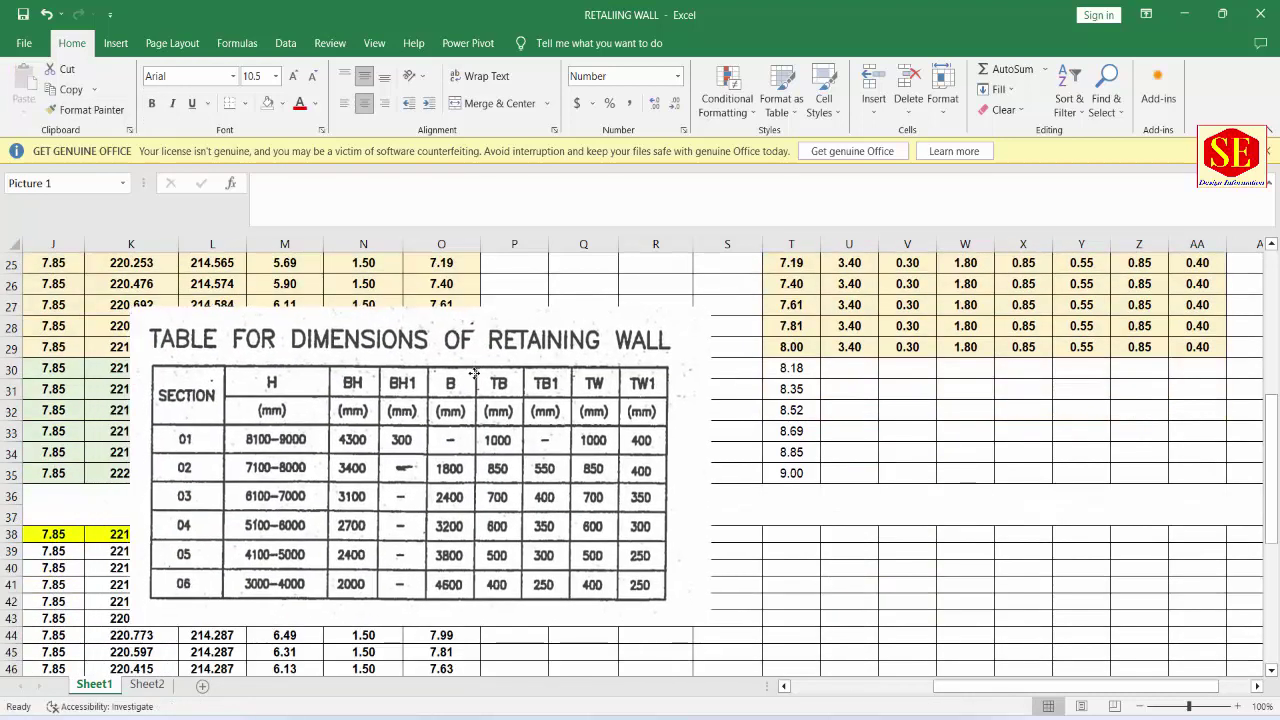
pyautogui.click(850, 368)
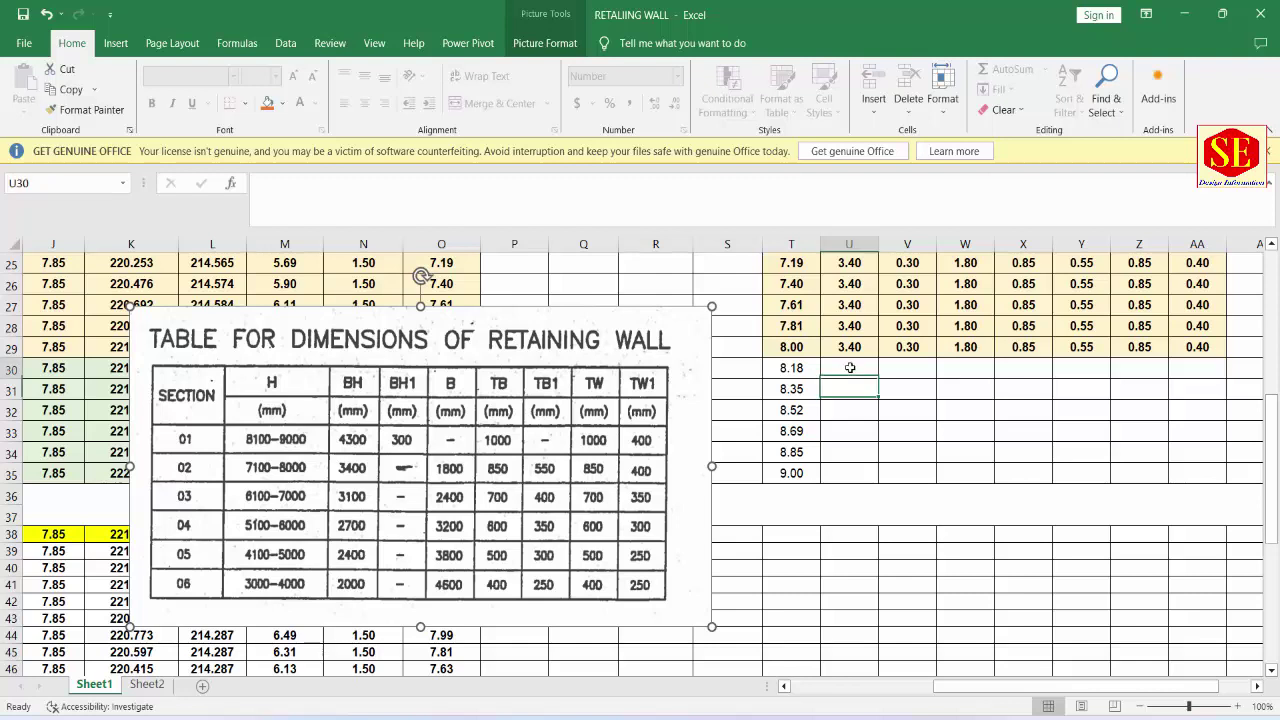
pyautogui.write('4.3')
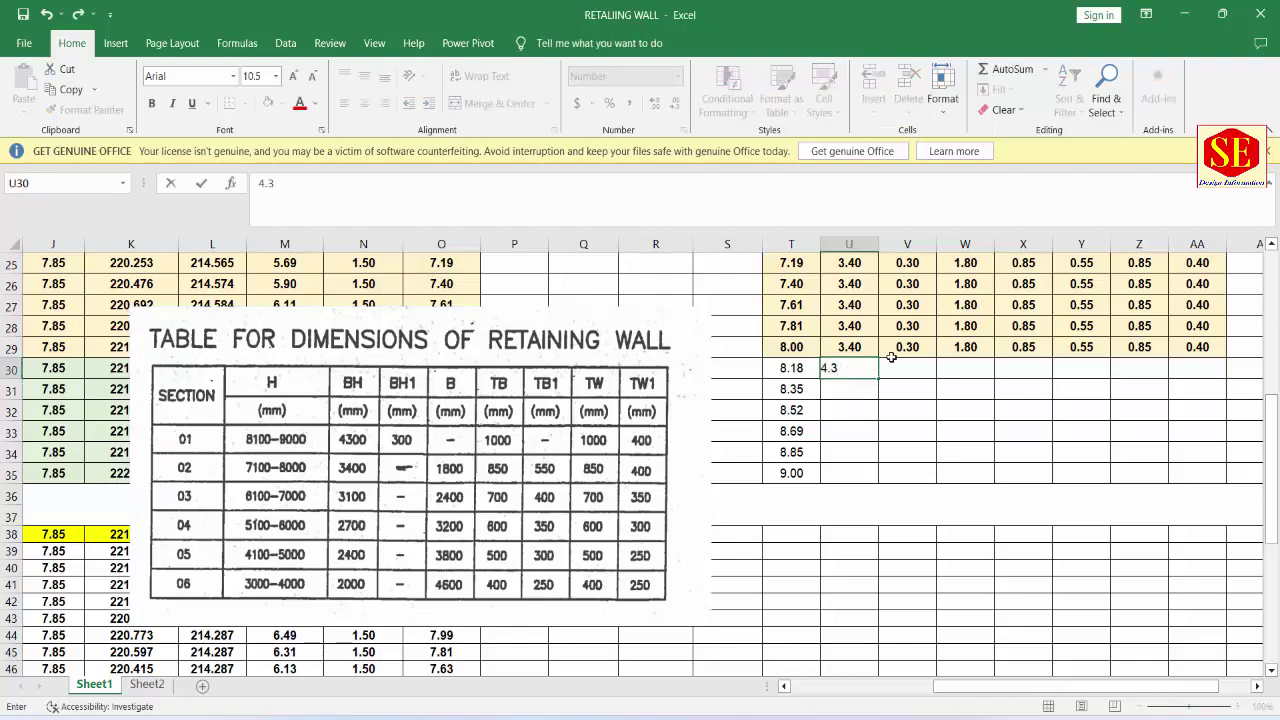
pyautogui.click(897, 363)
pyautogui.write('.3')
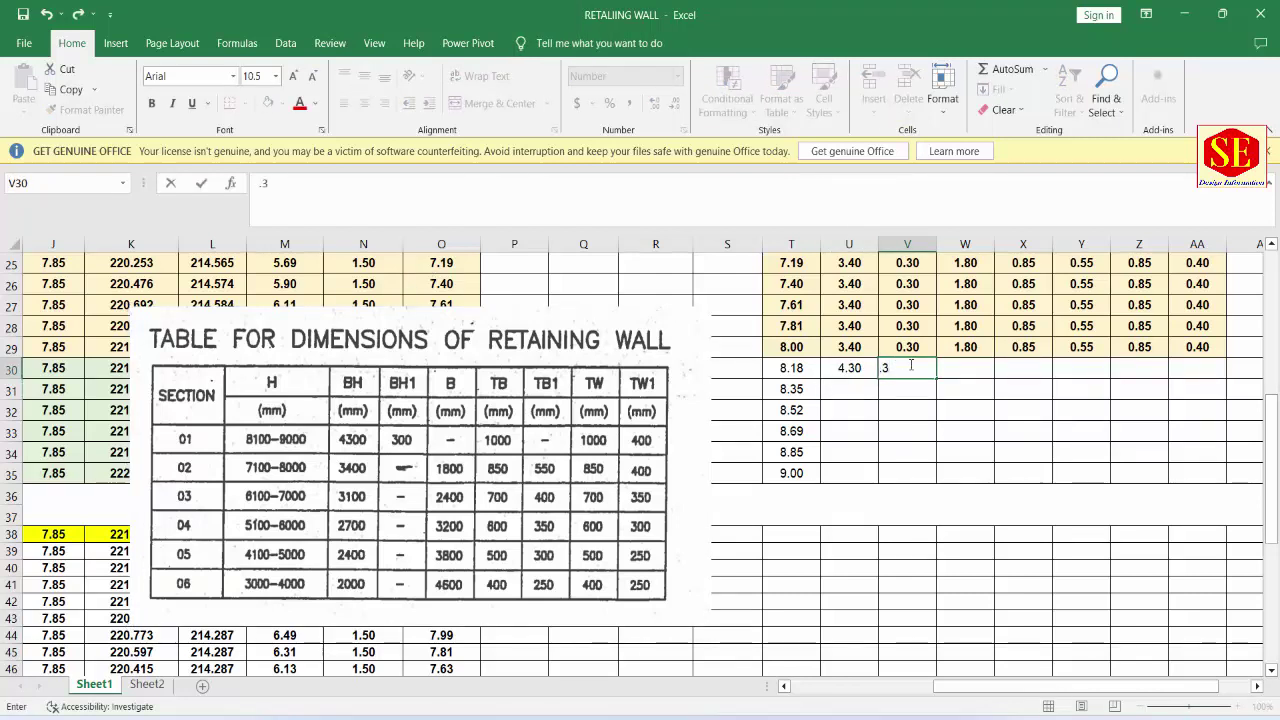
pyautogui.click(962, 367)
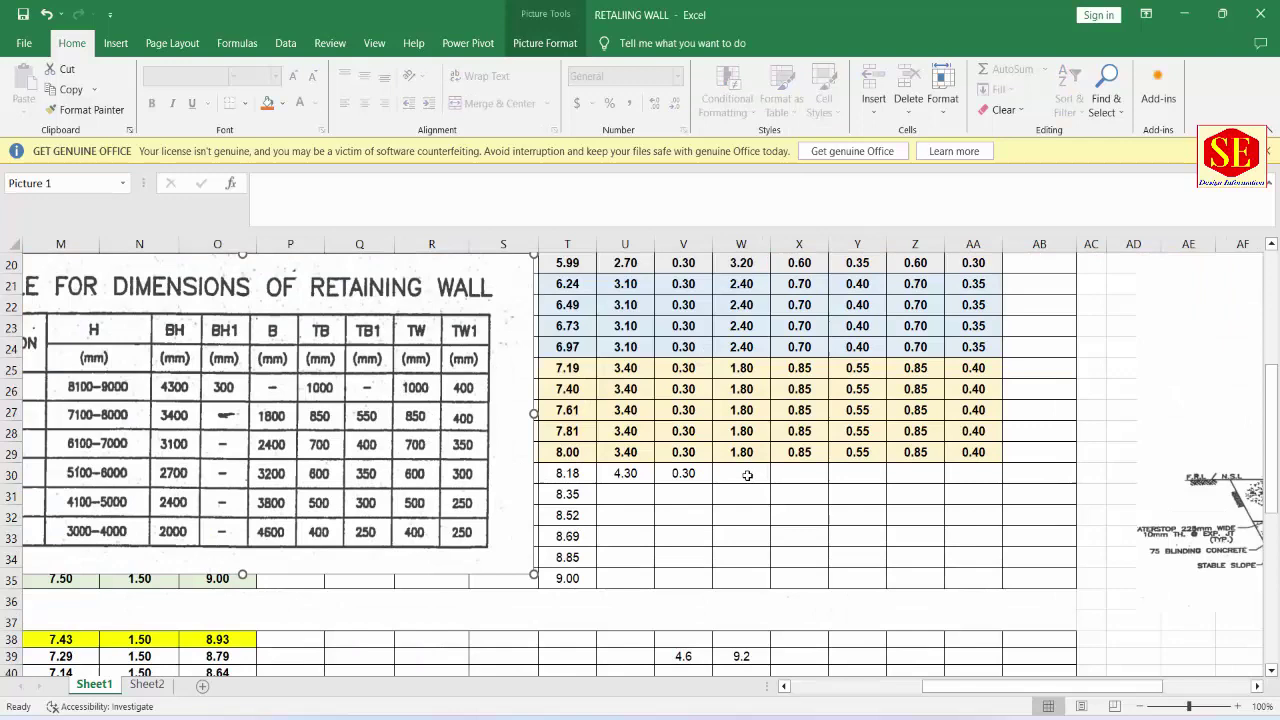
pyautogui.click(747, 475)
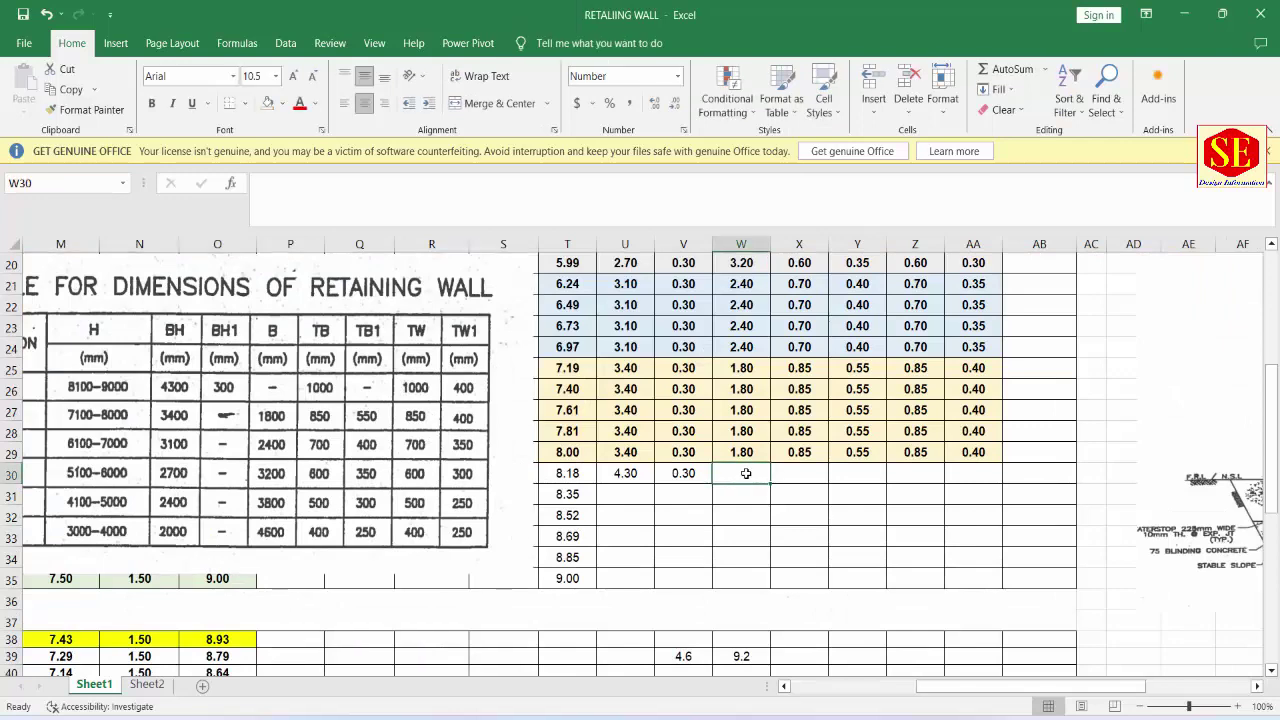
pyautogui.write('=')
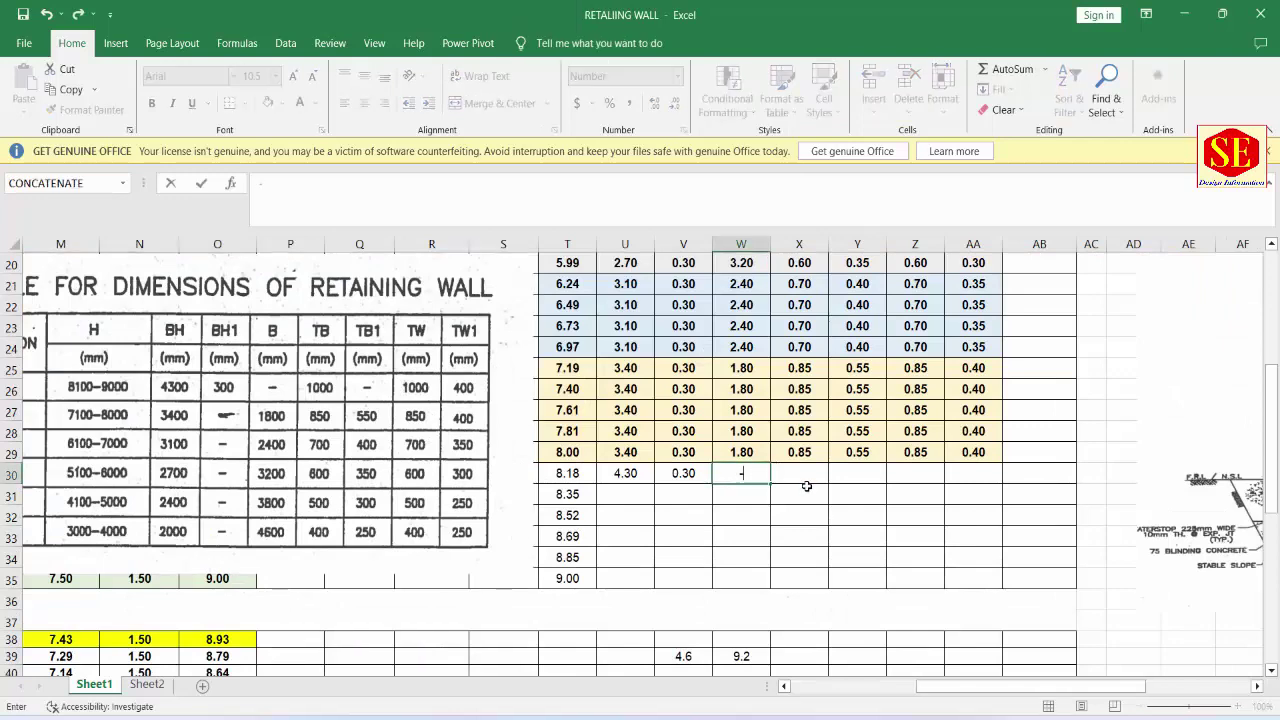
pyautogui.press('Return')
# Step: Enter 1.00, a dash, 1.00 and 0.40 in X30:AA30, then fill row 30 down to row 35
pyautogui.click(806, 481)
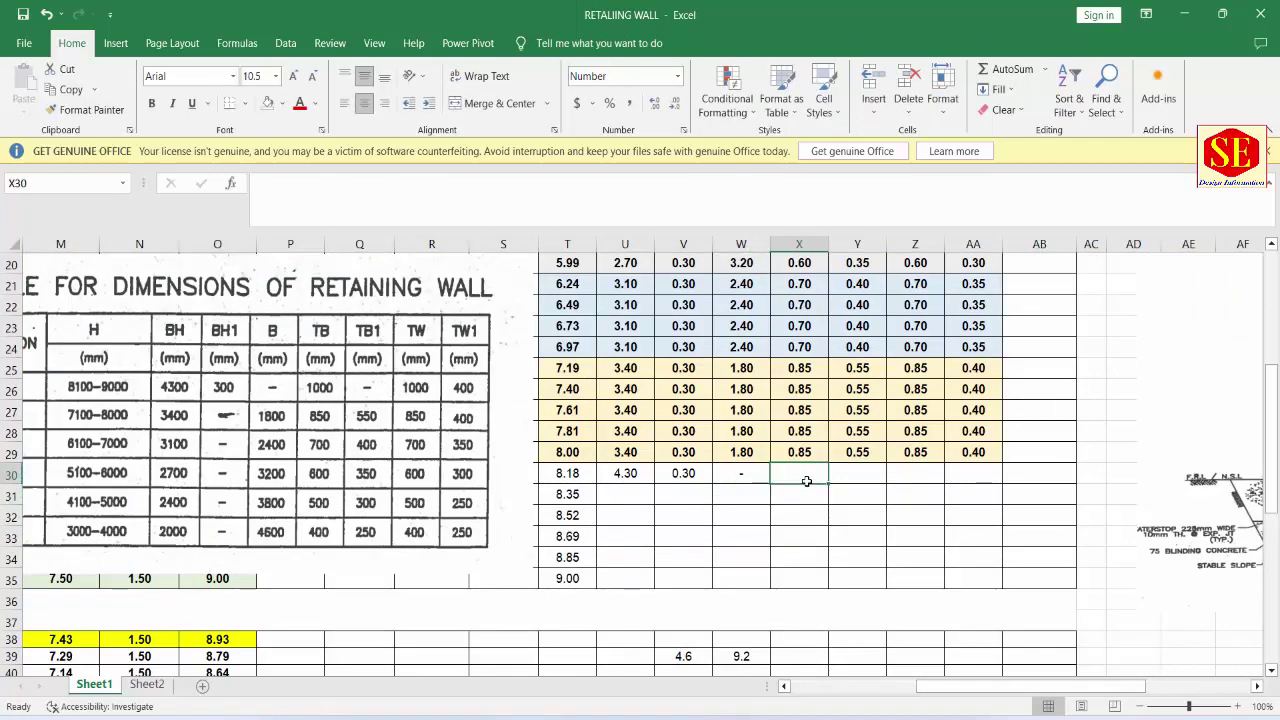
pyautogui.write('1')
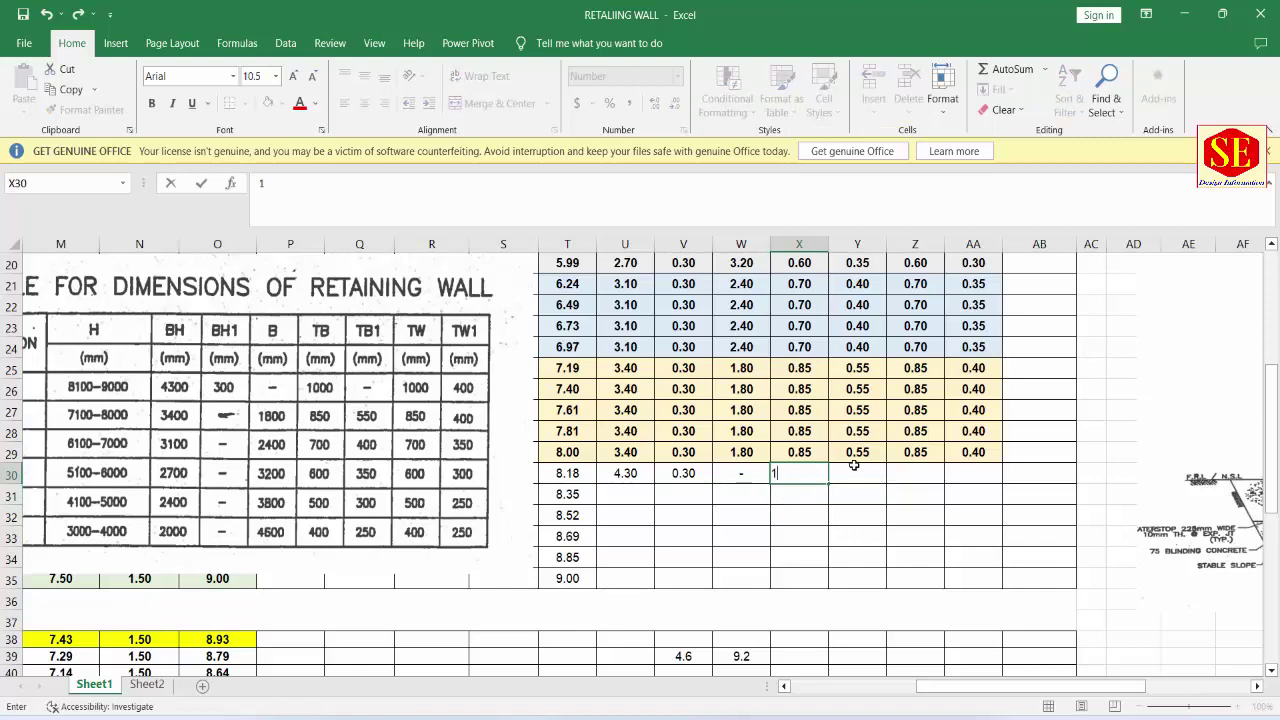
pyautogui.click(856, 468)
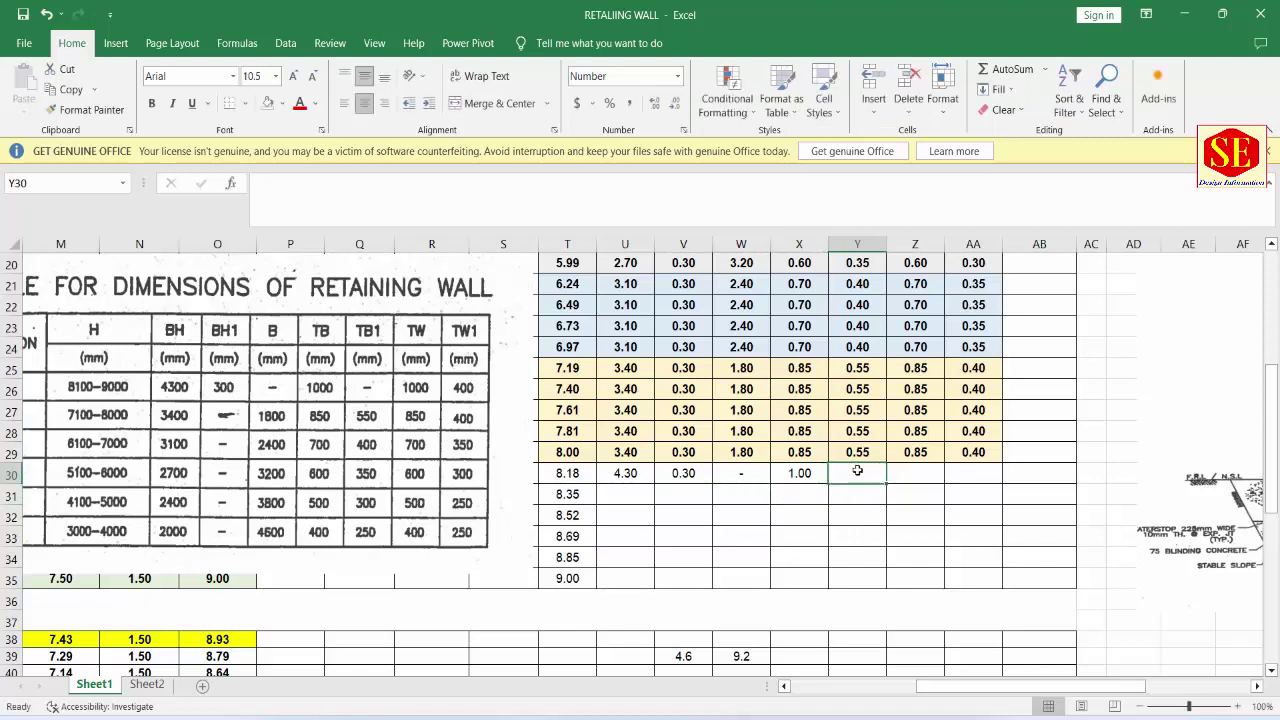
pyautogui.write('-')
pyautogui.press('Return')
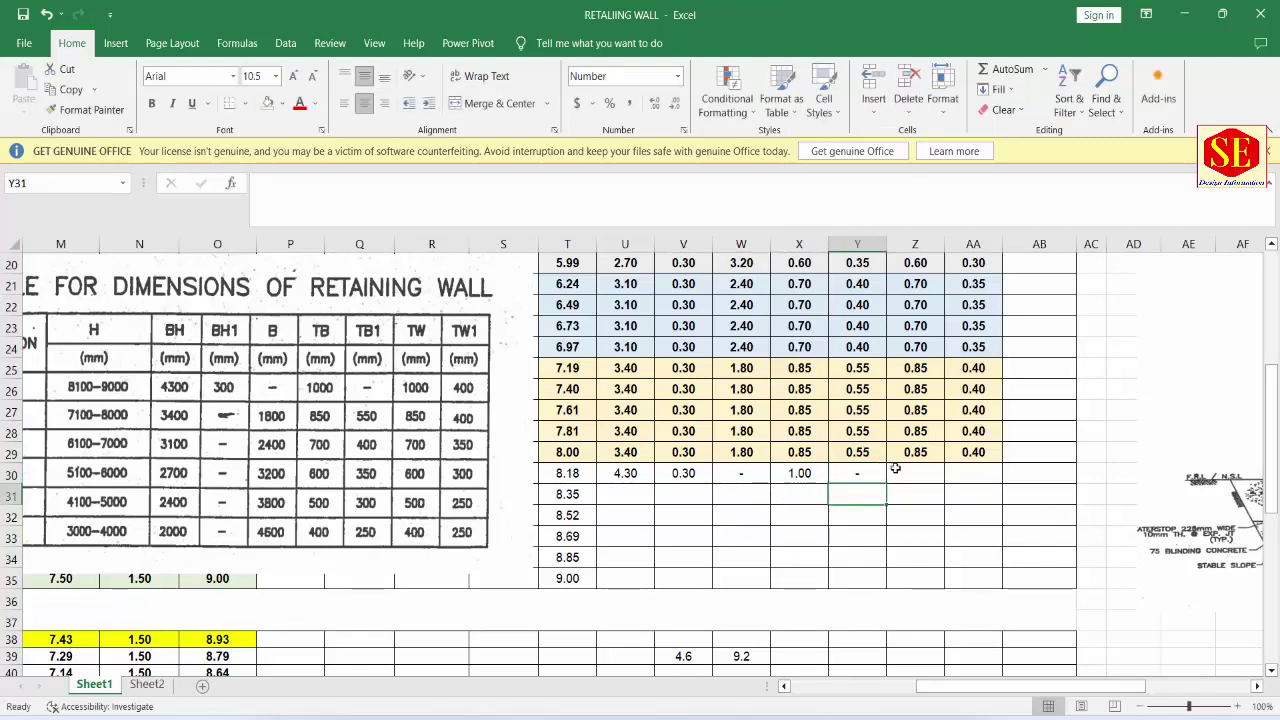
pyautogui.click(896, 470)
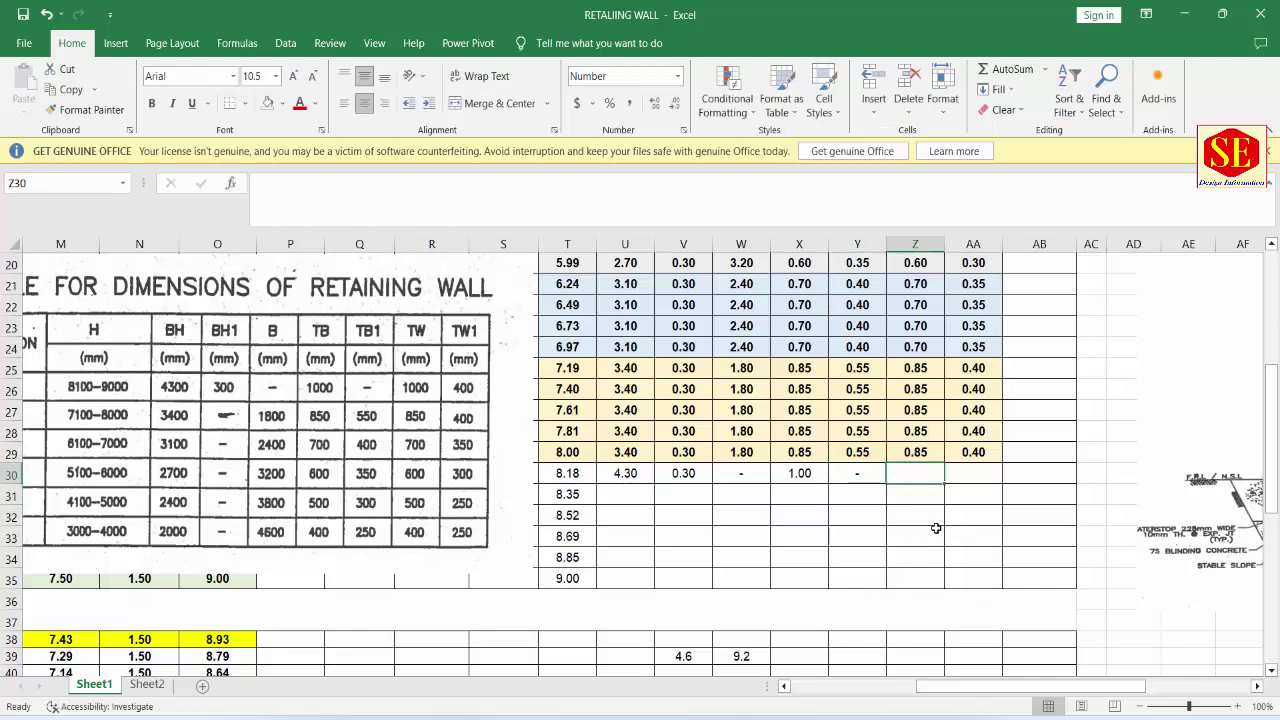
pyautogui.write('1')
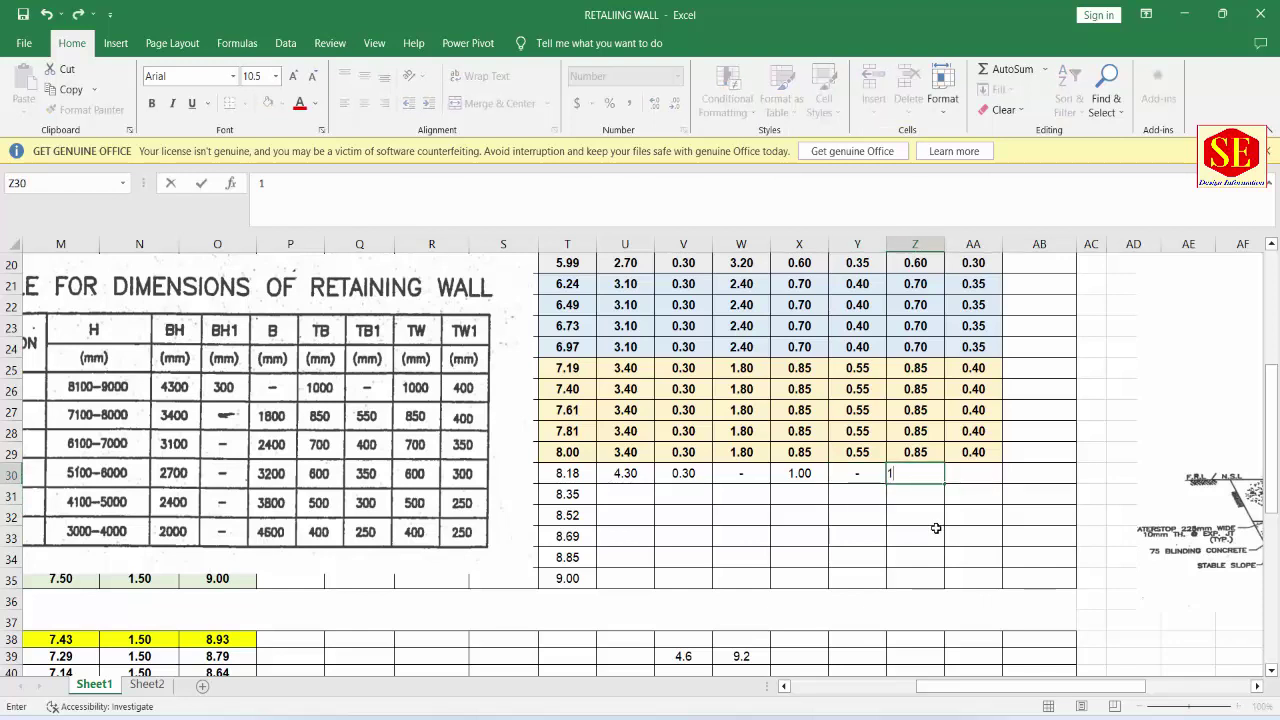
pyautogui.click(972, 474)
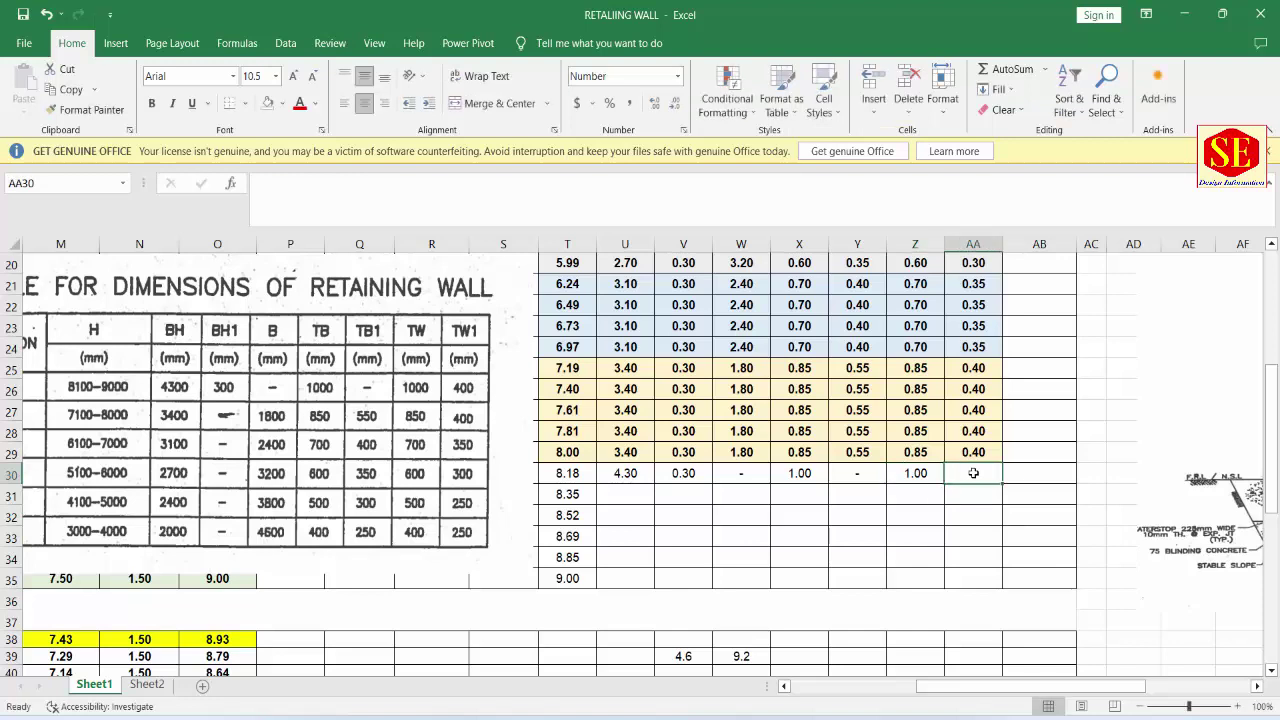
pyautogui.write('.4')
pyautogui.press('Return')
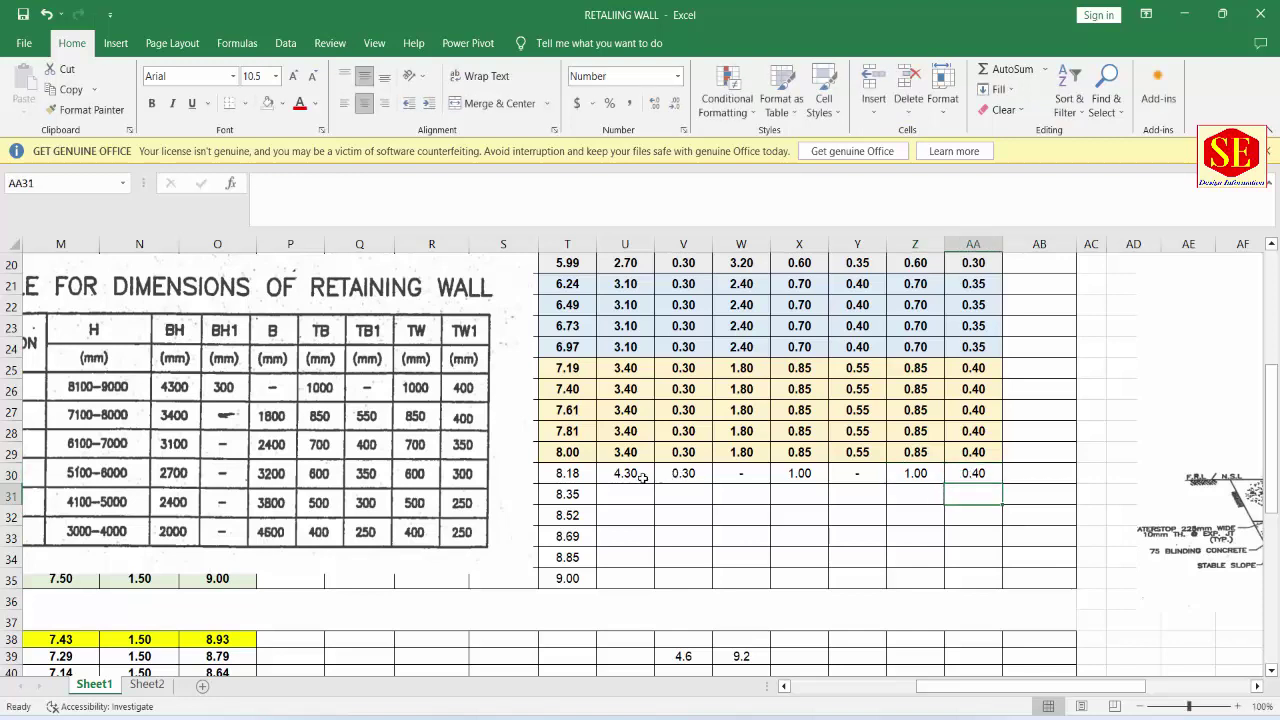
pyautogui.moveTo(642, 477)
pyautogui.mouseDown()
pyautogui.moveTo(990, 476)
pyautogui.moveTo(1005, 588)
pyautogui.mouseUp()
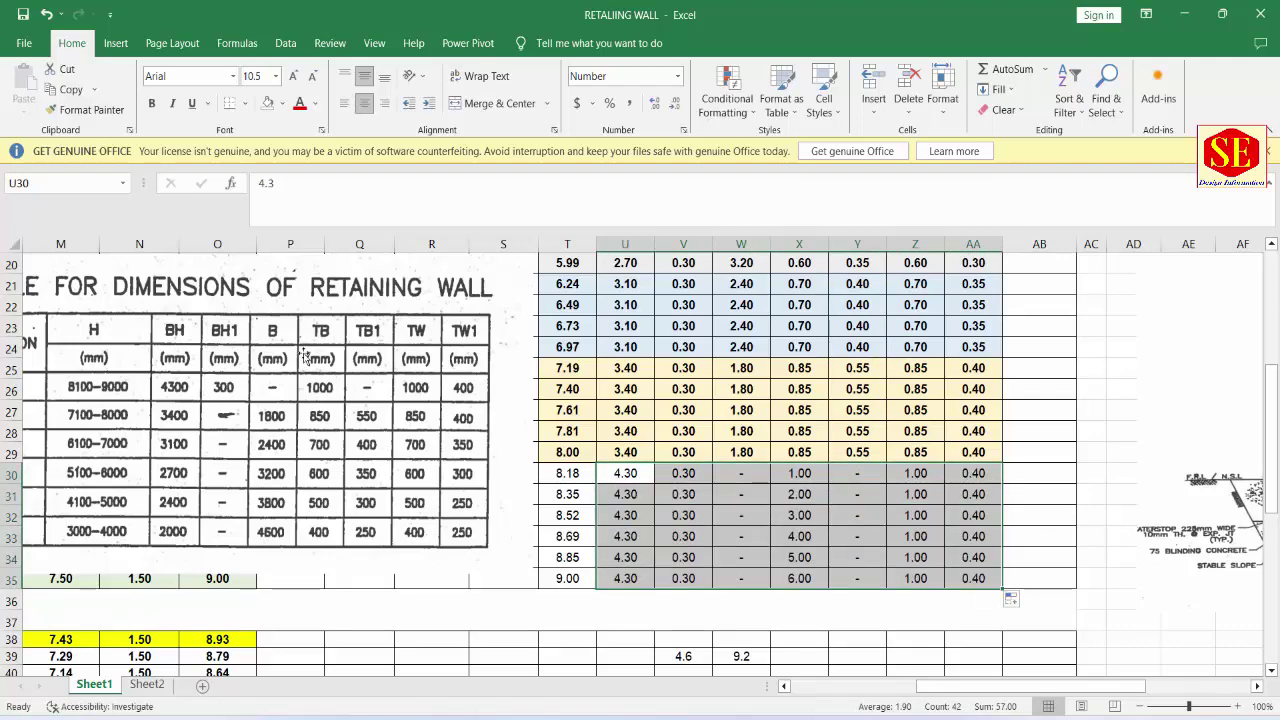
pyautogui.moveTo(320, 345); pyautogui.dragTo(285, 658)
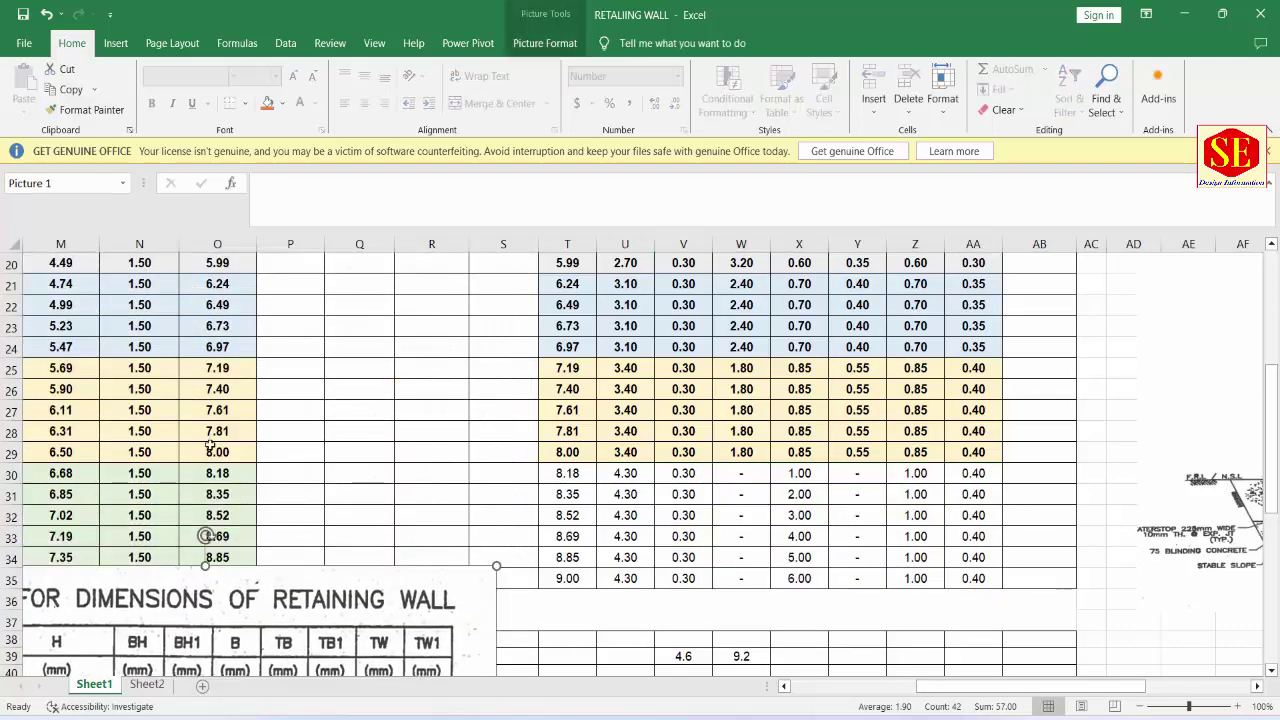
# Step: Copy O30's green shading onto T30:AA35 with Format Painter
pyautogui.click(247, 477)
pyautogui.click(85, 109)
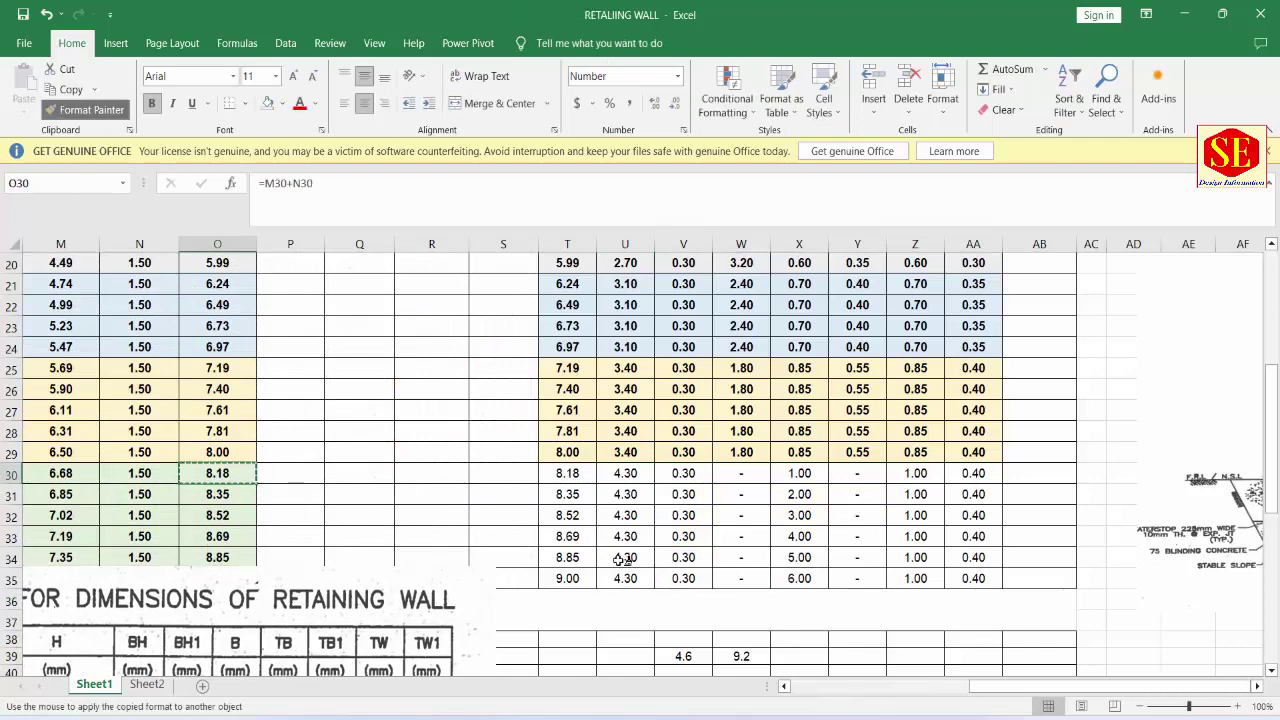
pyautogui.moveTo(566, 472); pyautogui.dragTo(963, 576)
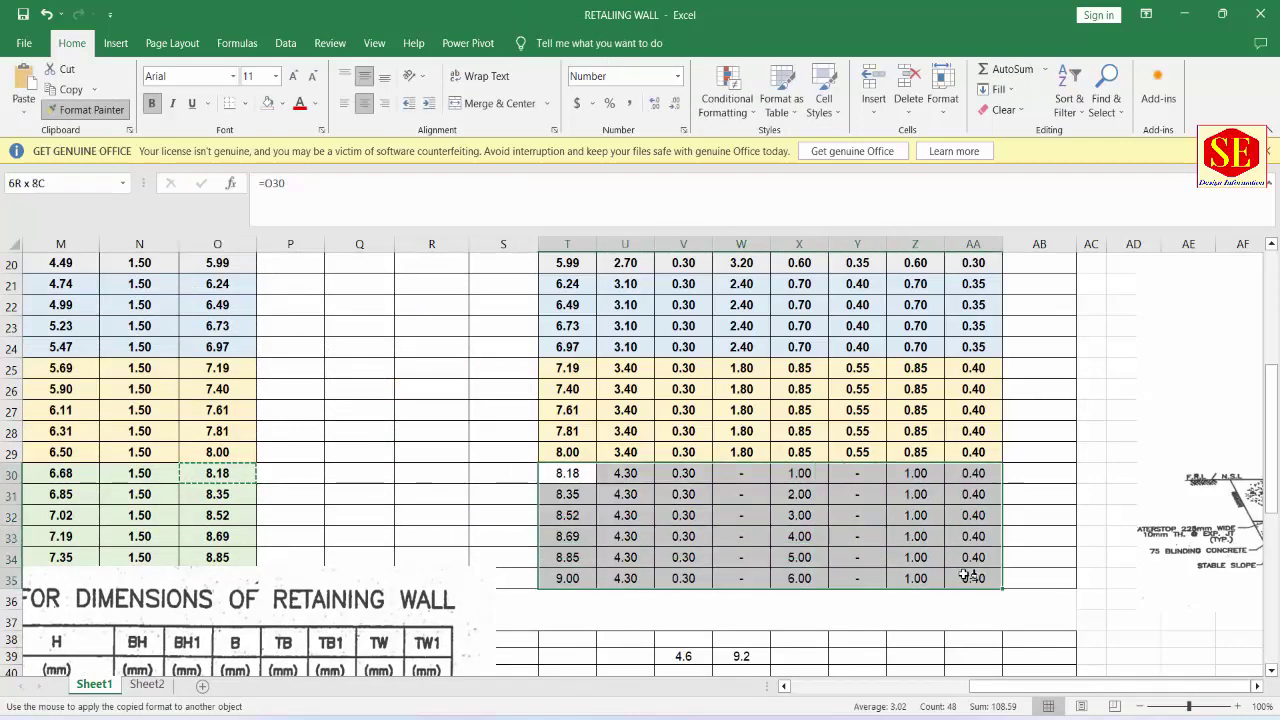
pyautogui.scroll(1, 836, 551)
pyautogui.scroll(3, 836, 551)
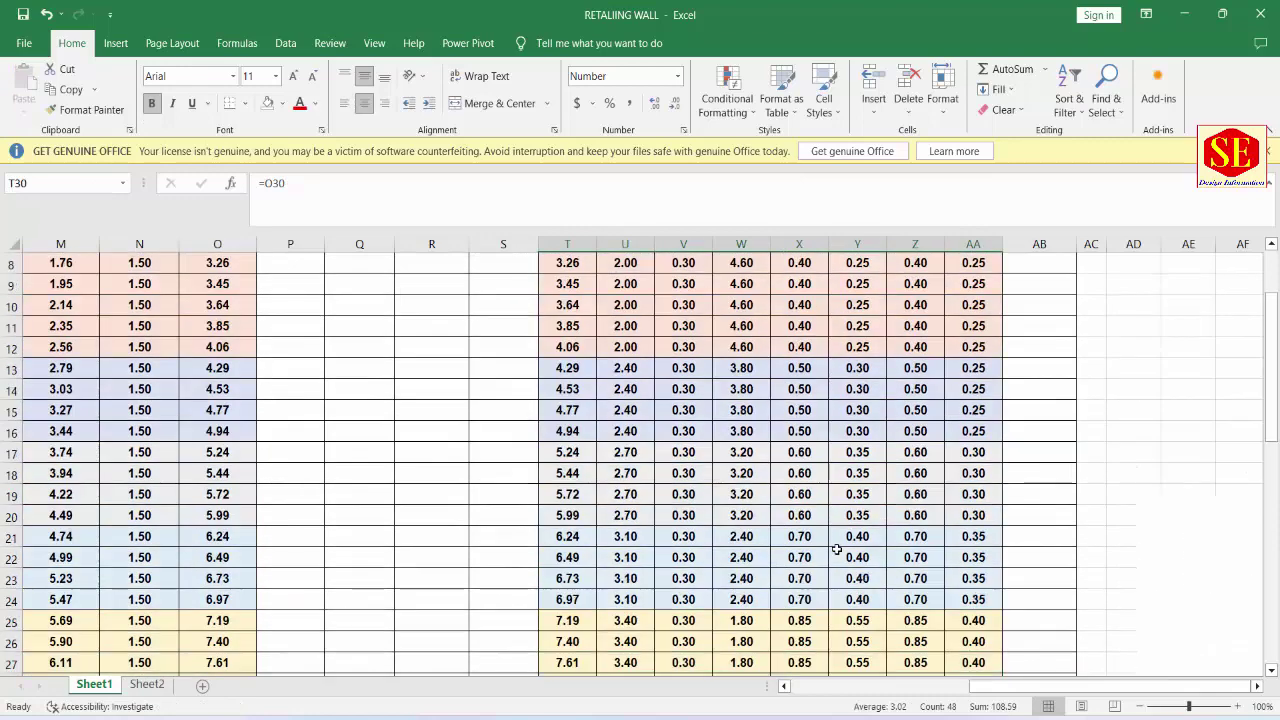
pyautogui.scroll(3, 836, 551)
pyautogui.scroll(-5, 741, 536)
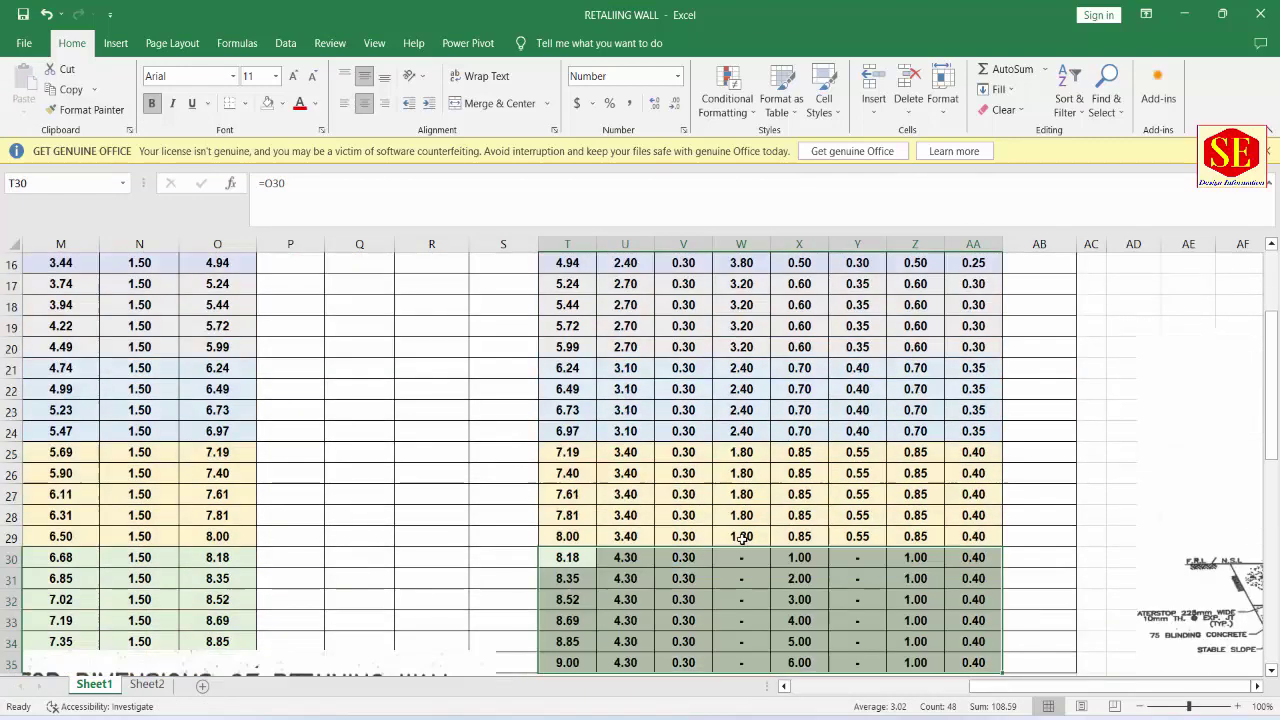
pyautogui.scroll(-3, 741, 538)
# Step: Move the dimensions-table picture right past column AB and review the level headings
pyautogui.click(307, 514)
pyautogui.moveTo(307, 514)
pyautogui.mouseDown()
pyautogui.moveTo(663, 502)
pyautogui.moveTo(522, 505)
pyautogui.mouseUp()
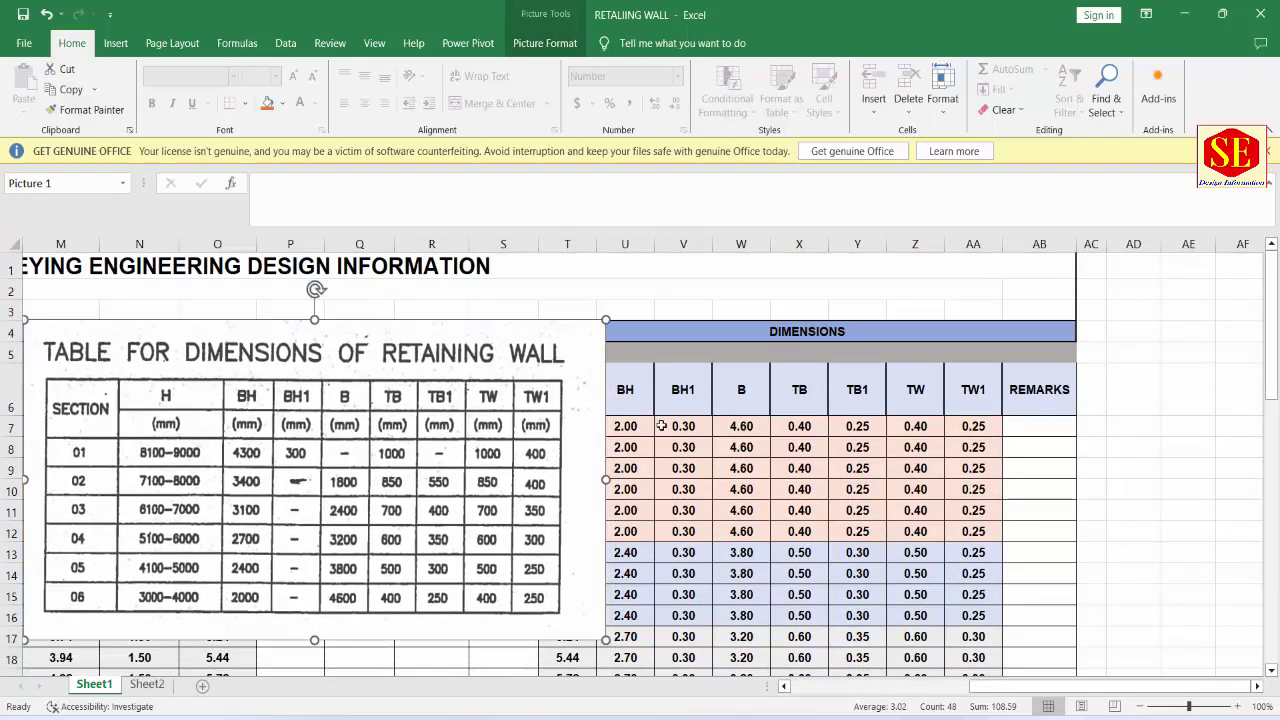
pyautogui.moveTo(522, 505)
pyautogui.mouseDown()
pyautogui.moveTo(310, 437)
pyautogui.moveTo(412, 485)
pyautogui.mouseUp()
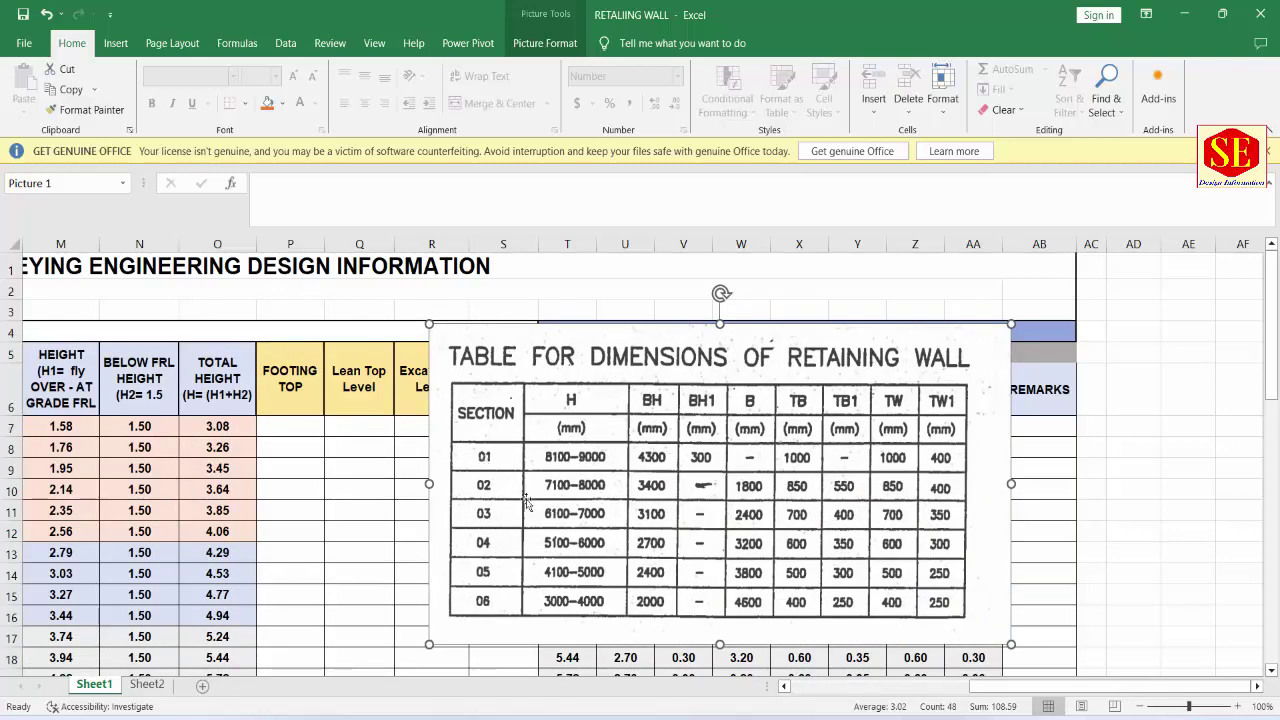
pyautogui.moveTo(576, 443); pyautogui.dragTo(1088, 388)
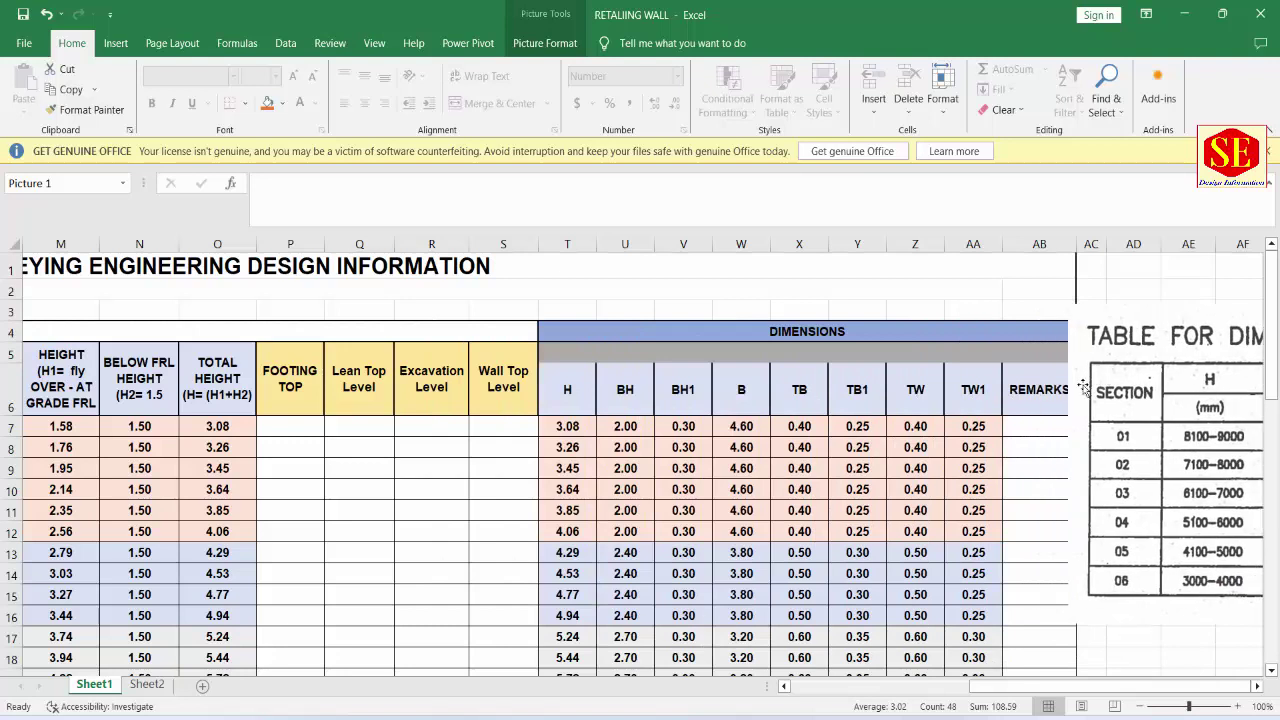
pyautogui.click(290, 398)
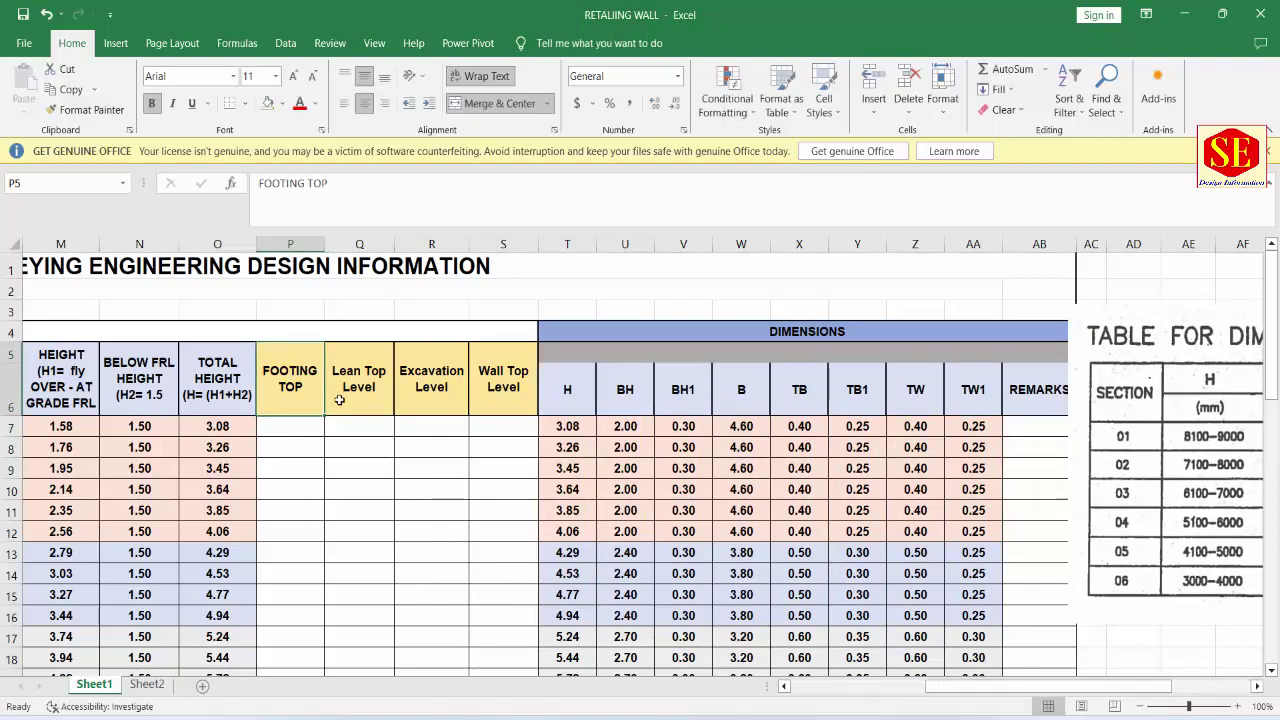
pyautogui.click(341, 397)
pyautogui.click(432, 388)
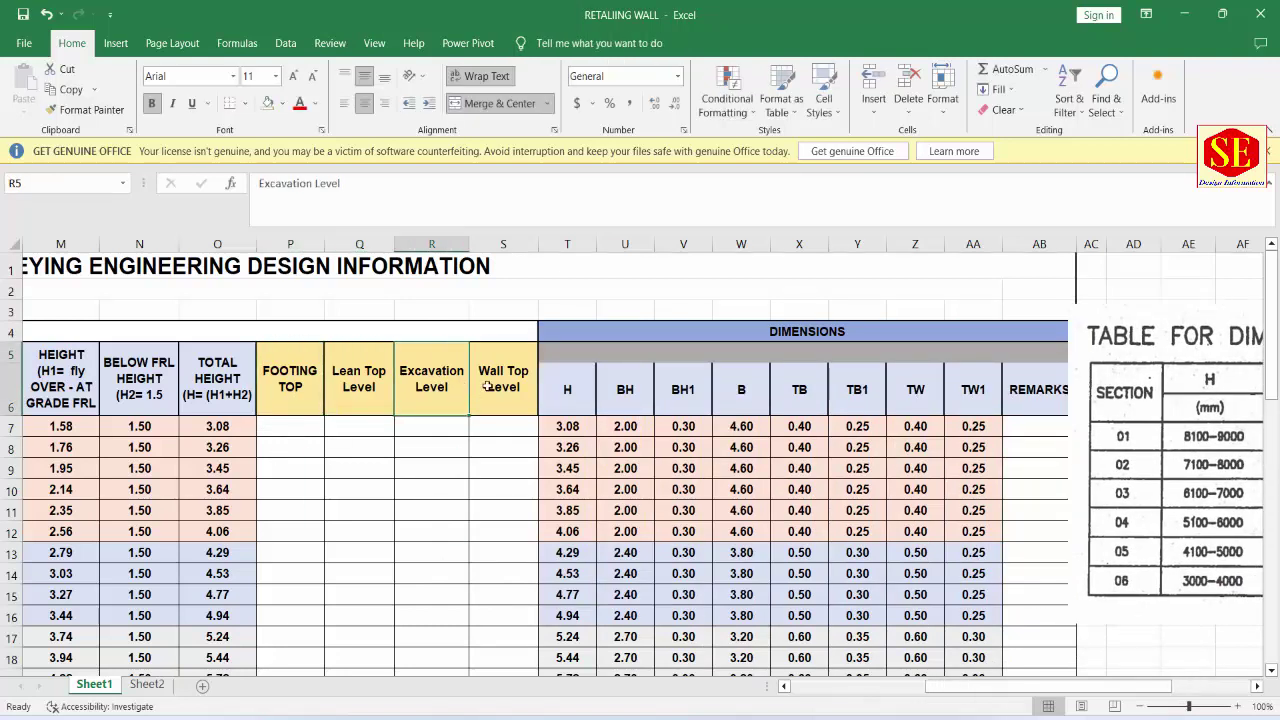
pyautogui.click(487, 386)
# Step: Place the wall section drawing over coordinate columns D–K, clear of the level columns
pyautogui.moveTo(1101, 355)
pyautogui.mouseDown()
pyautogui.moveTo(1025, 303)
pyautogui.moveTo(786, 575)
pyautogui.mouseUp()
pyautogui.moveTo(1065, 686); pyautogui.dragTo(1100, 690)
pyautogui.scroll(-2, 820, 420)
pyautogui.moveTo(490, 650)
pyautogui.mouseDown()
pyautogui.moveTo(922, 565)
pyautogui.moveTo(397, 313)
pyautogui.mouseUp()
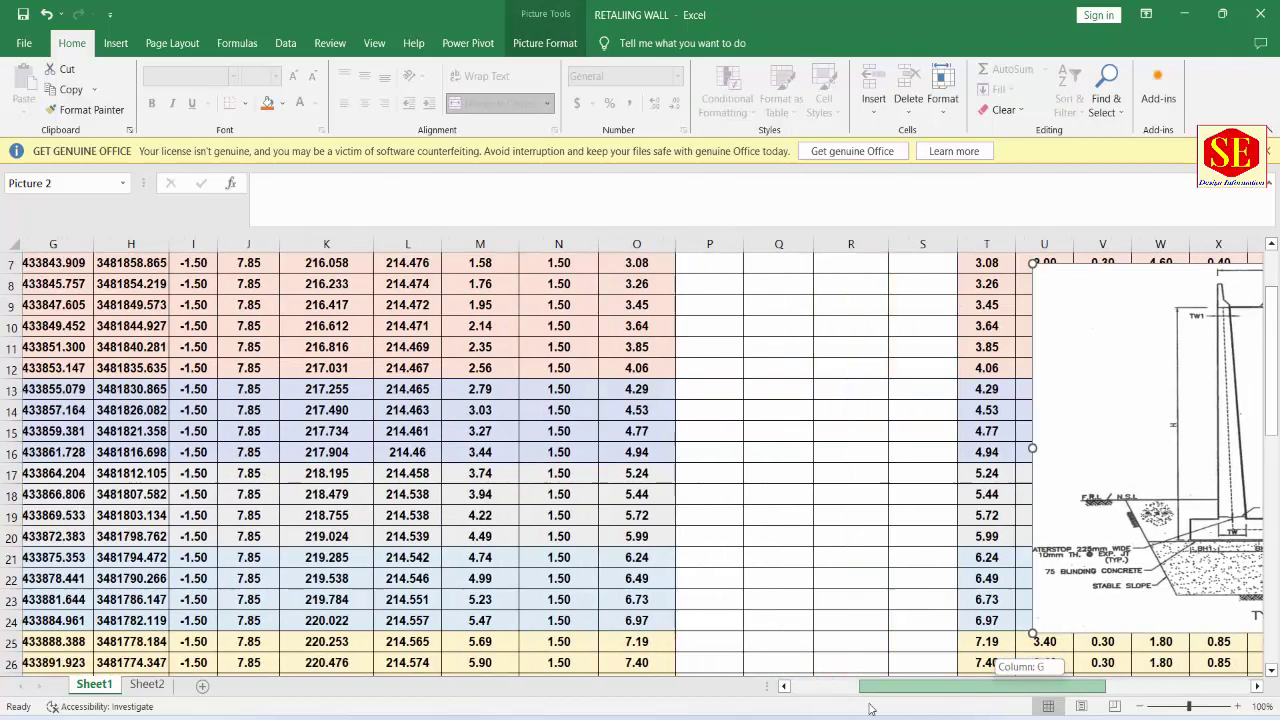
pyautogui.moveTo(1127, 686); pyautogui.dragTo(947, 686)
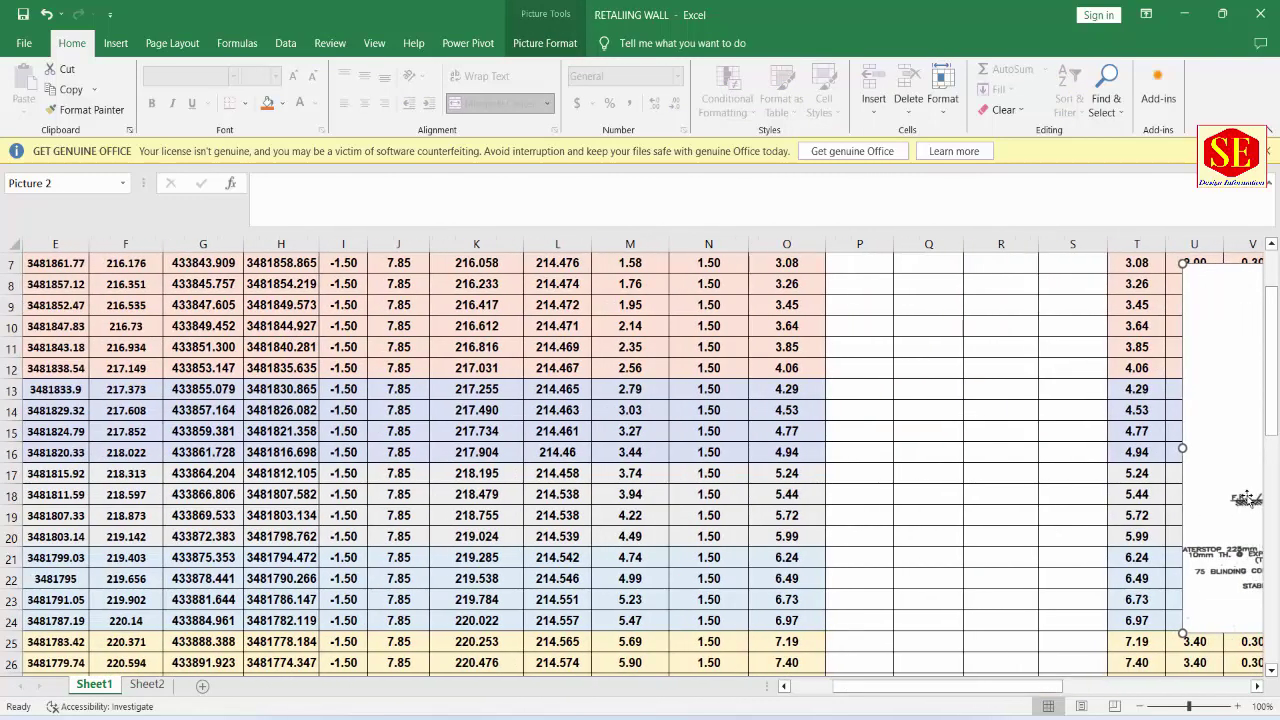
pyautogui.moveTo(1246, 498); pyautogui.dragTo(1160, 320)
pyautogui.scroll(2, 1142, 450)
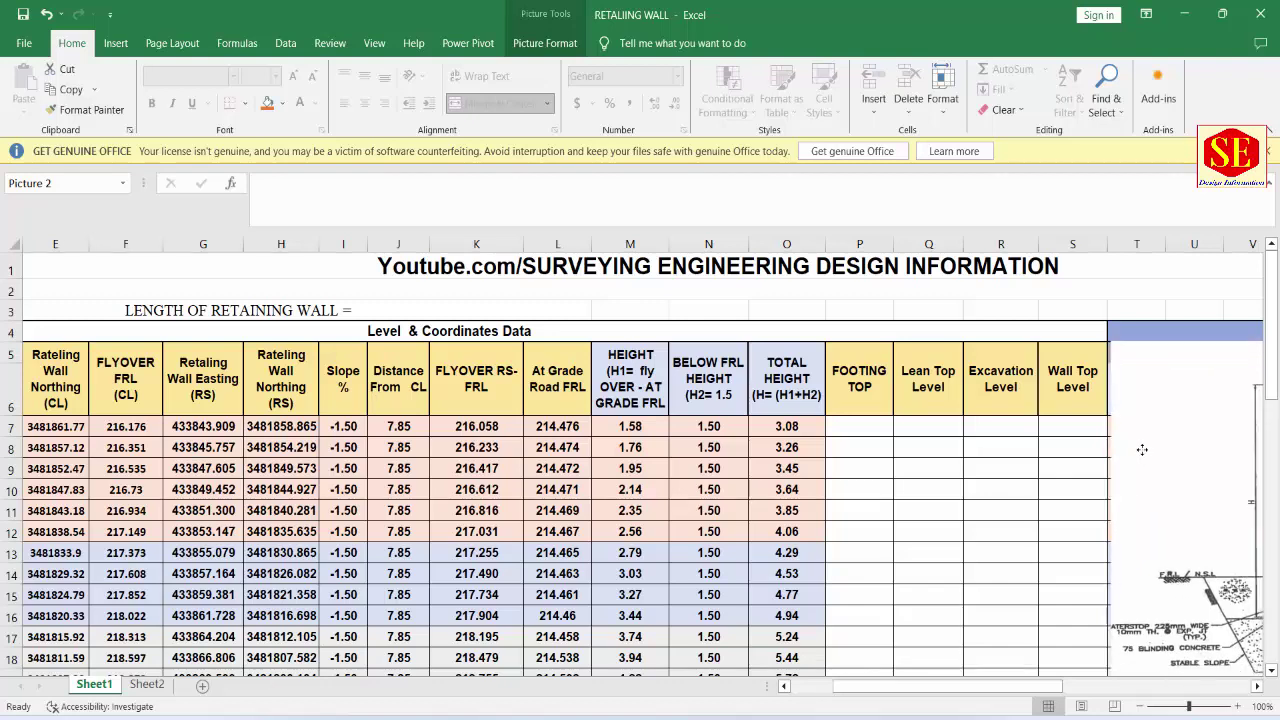
pyautogui.moveTo(1142, 450); pyautogui.dragTo(85, 429)
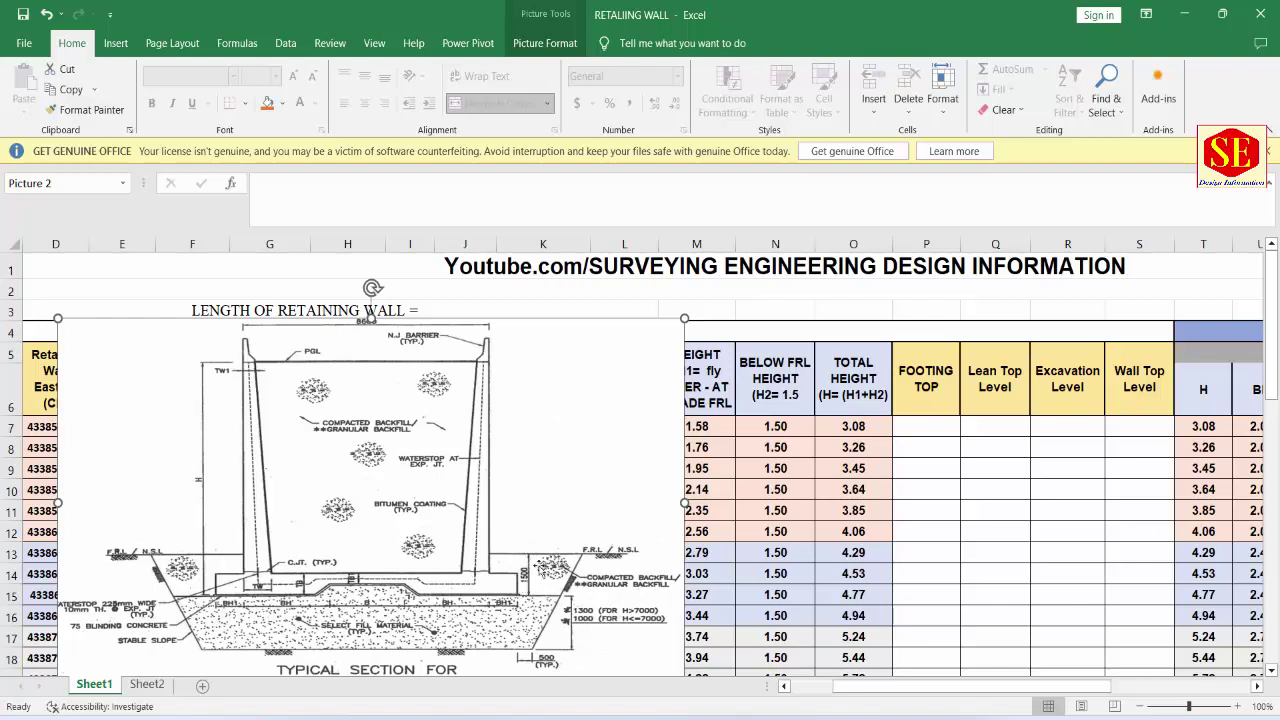
pyautogui.click(994, 425)
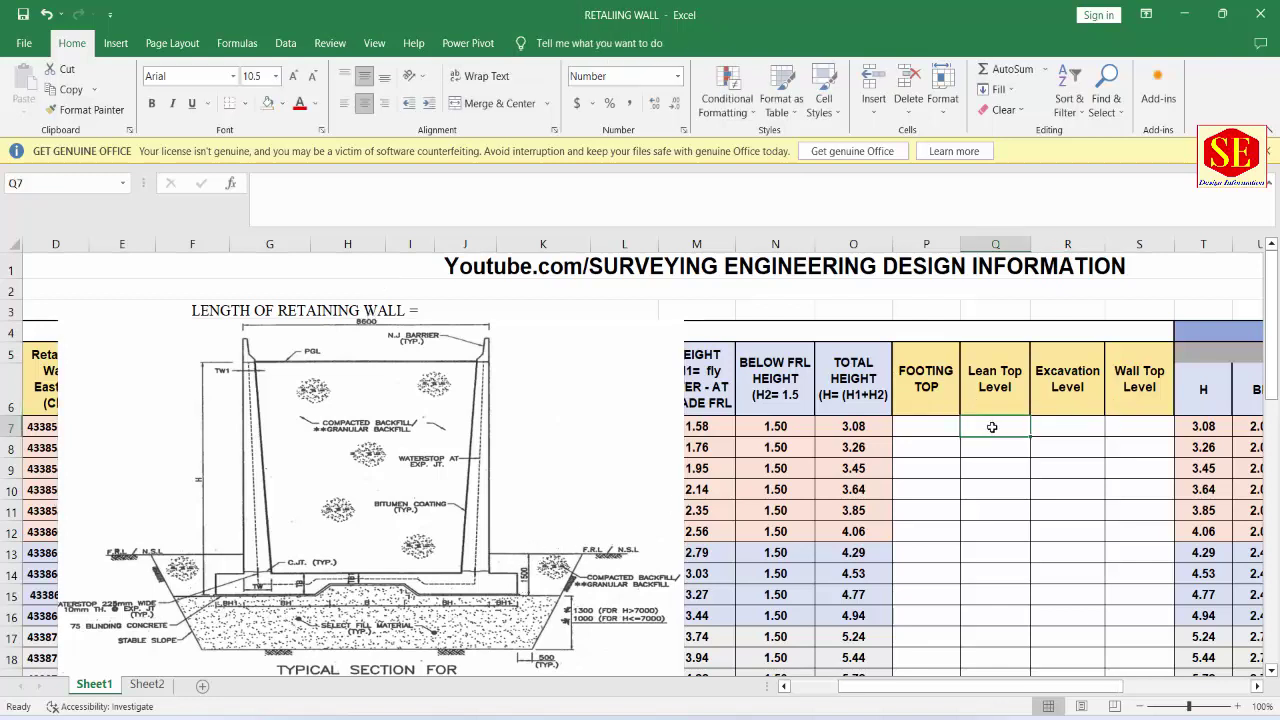
pyautogui.moveTo(649, 320); pyautogui.dragTo(369, 469)
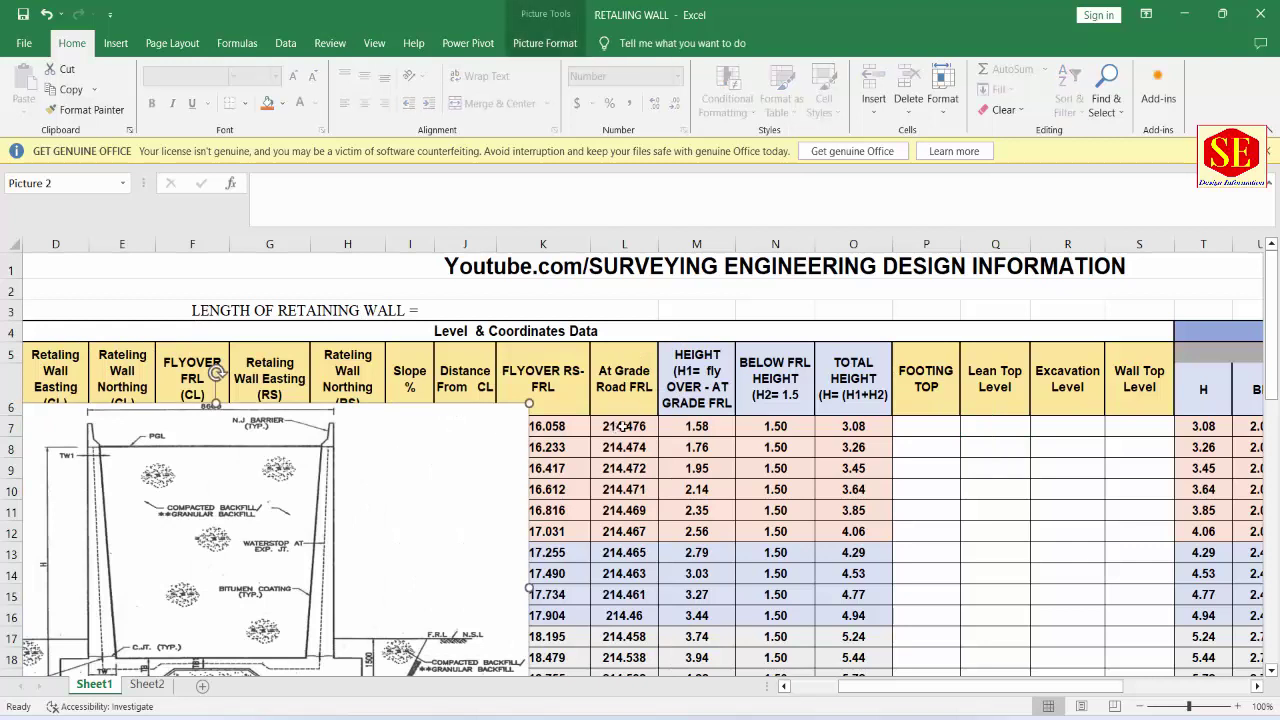
# Step: Check the road FRL in L7 and O7's total height formula, then select Q7
pyautogui.click(637, 422)
pyautogui.click(852, 426)
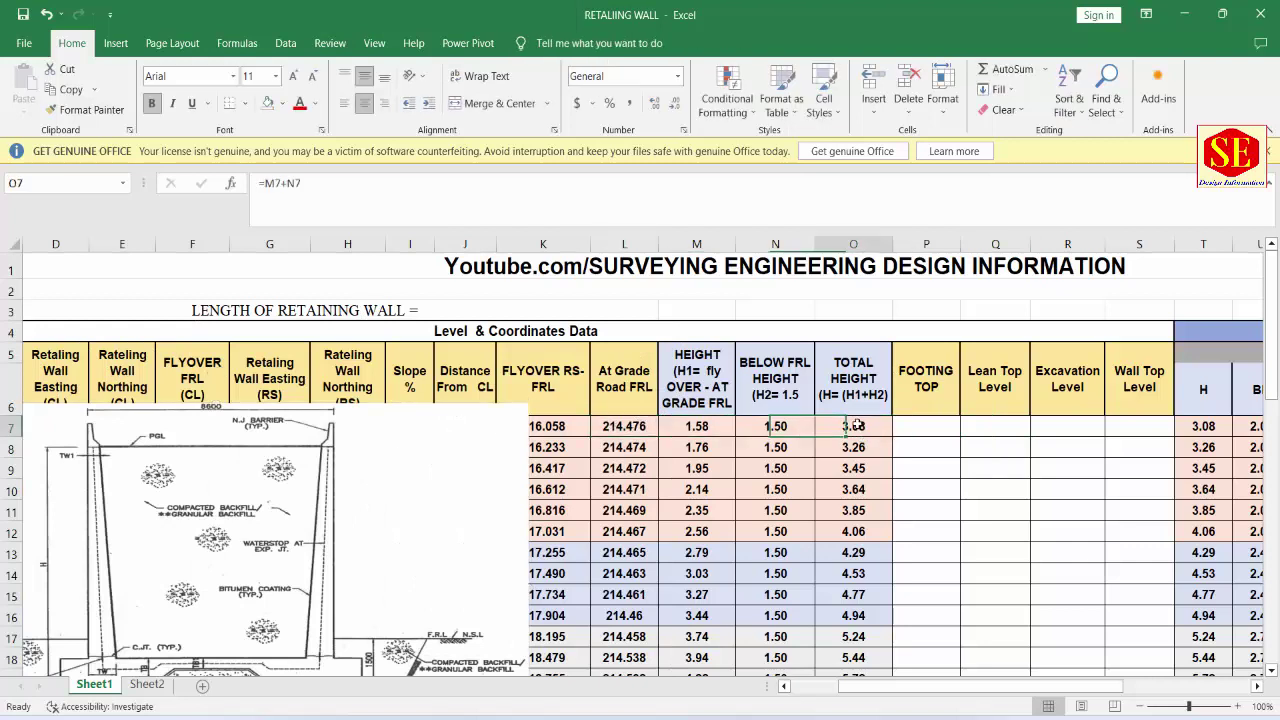
pyautogui.doubleClick(852, 426)
pyautogui.press('Escape')
pyautogui.click(997, 427)
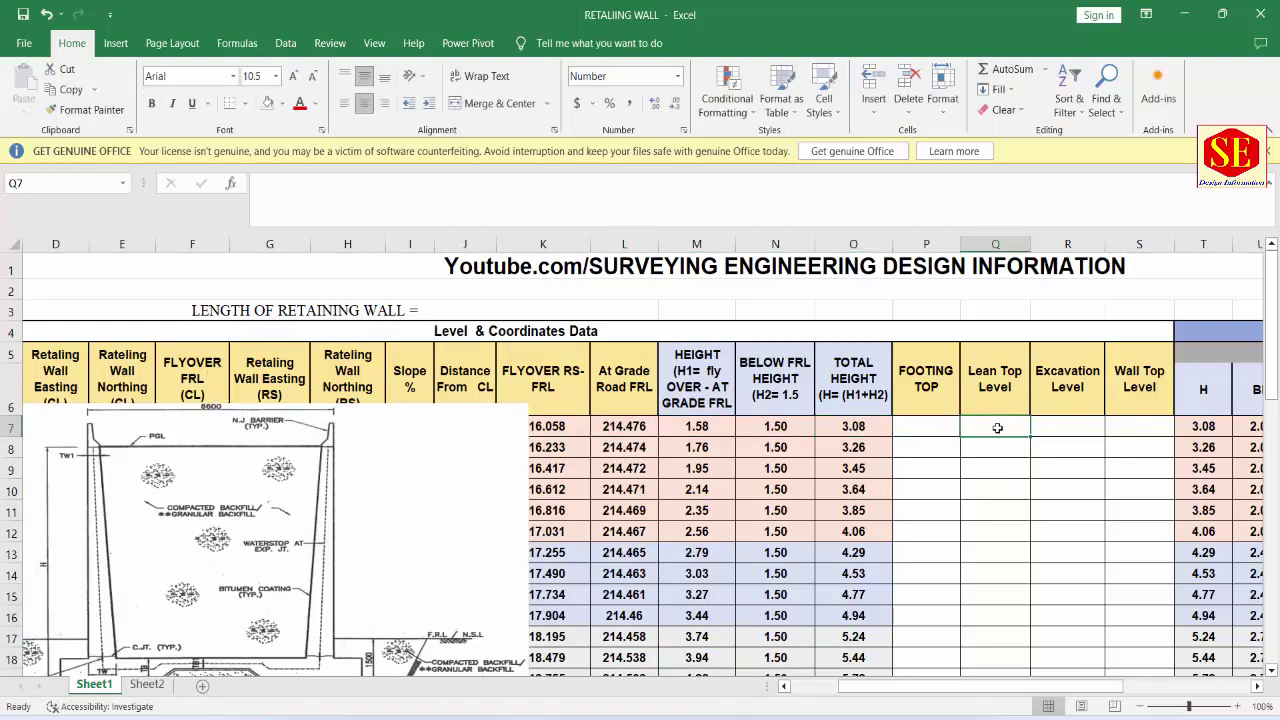
# Step: Enter =L7-T7+0.075 in Q7, giving a Lean Top Level of 211.47
pyautogui.scroll(-1, 997, 427)
pyautogui.write('=')
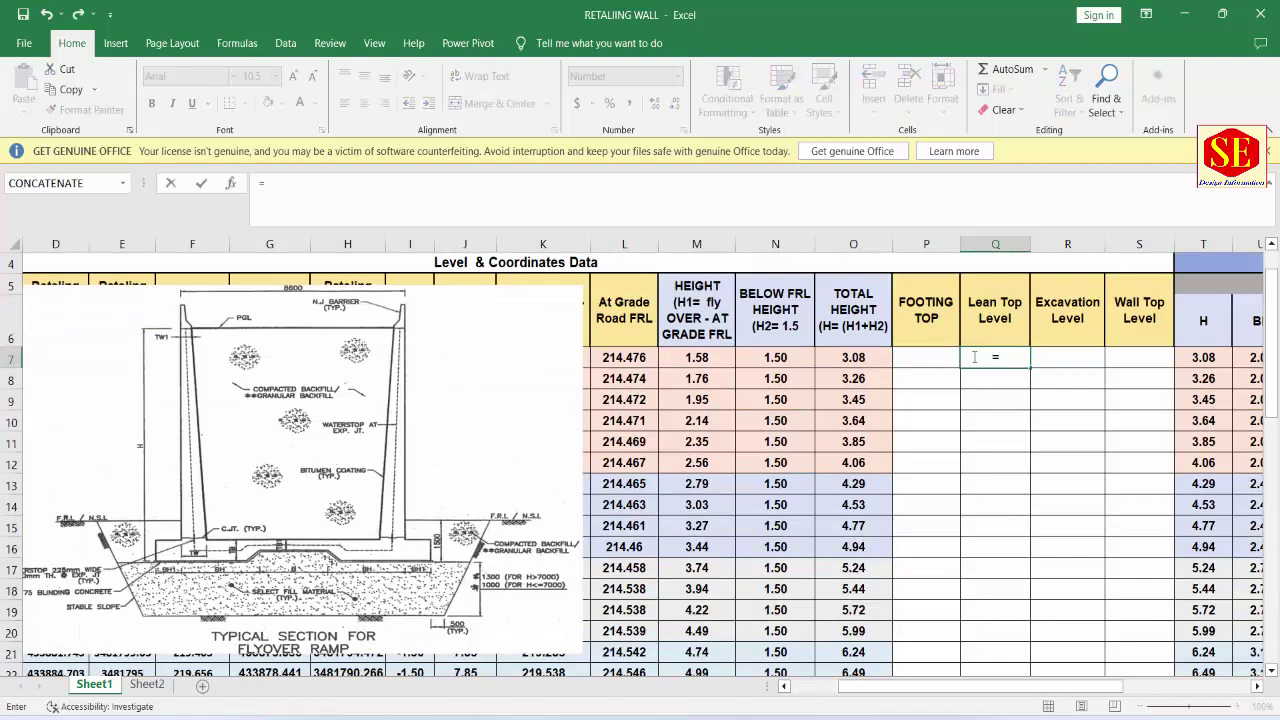
pyautogui.click(616, 352)
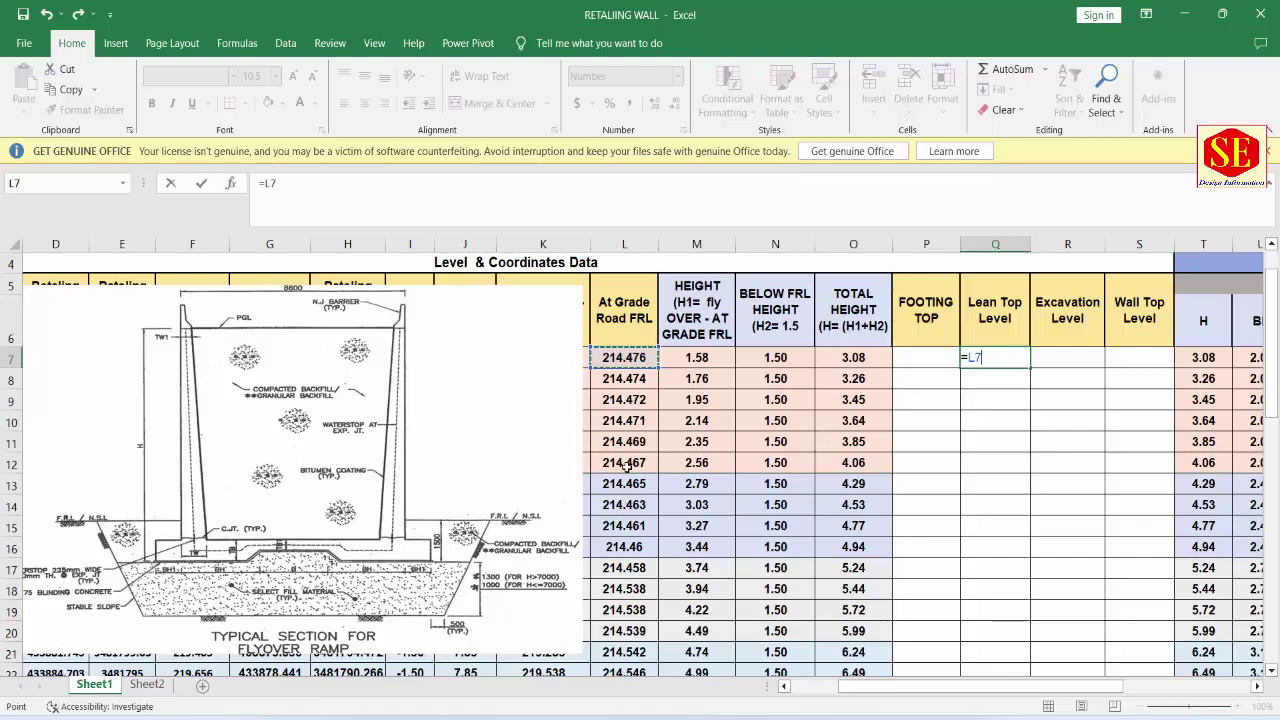
pyautogui.write('-')
pyautogui.click(868, 358)
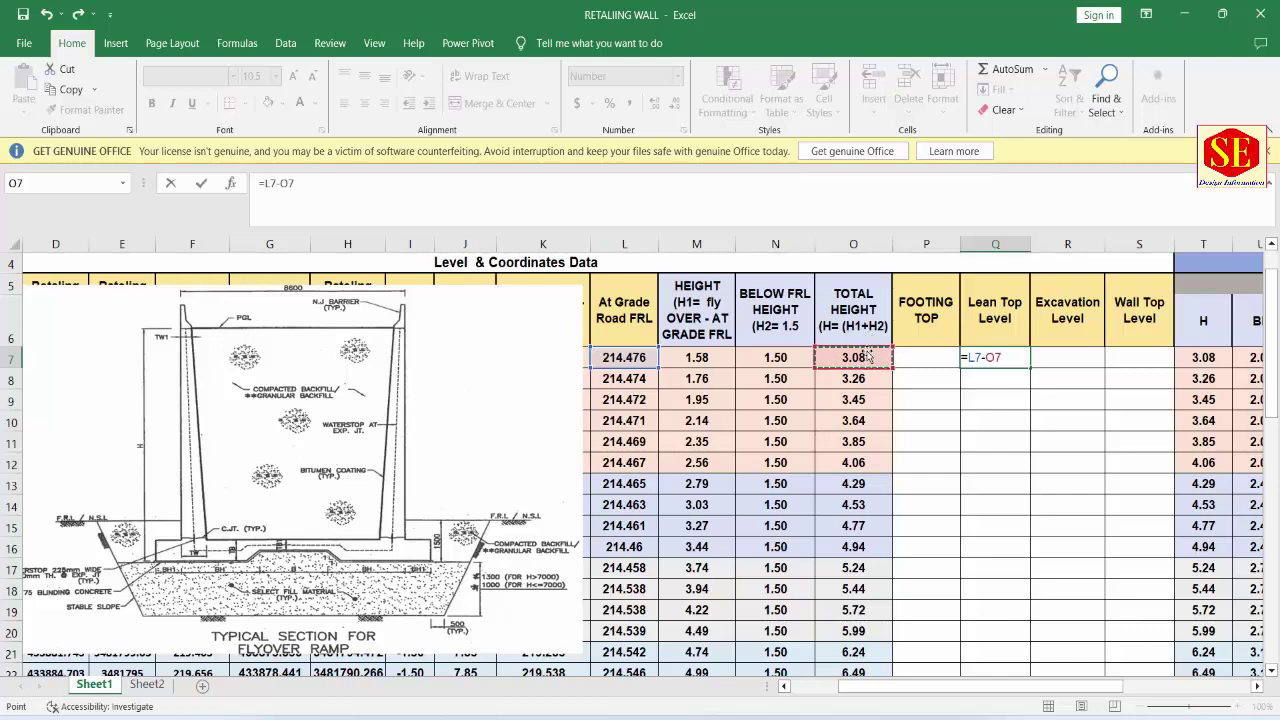
pyautogui.click(1208, 357)
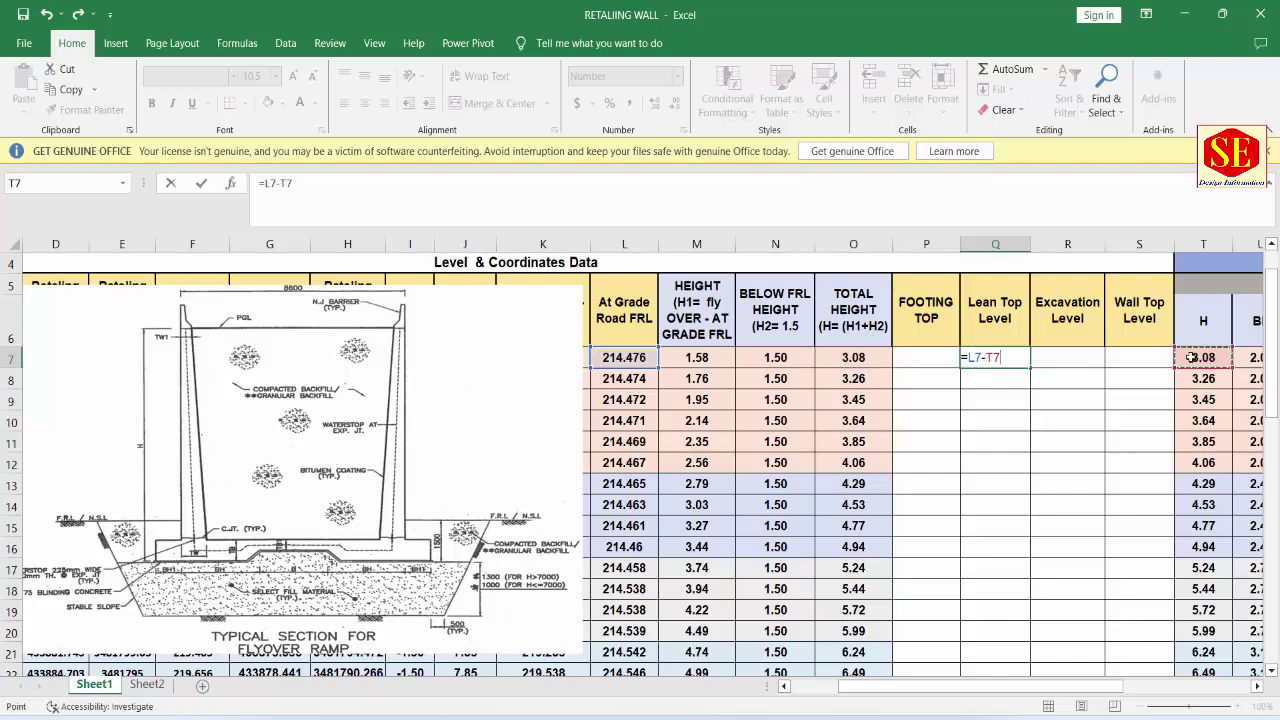
pyautogui.moveTo(1060, 686); pyautogui.dragTo(1092, 686)
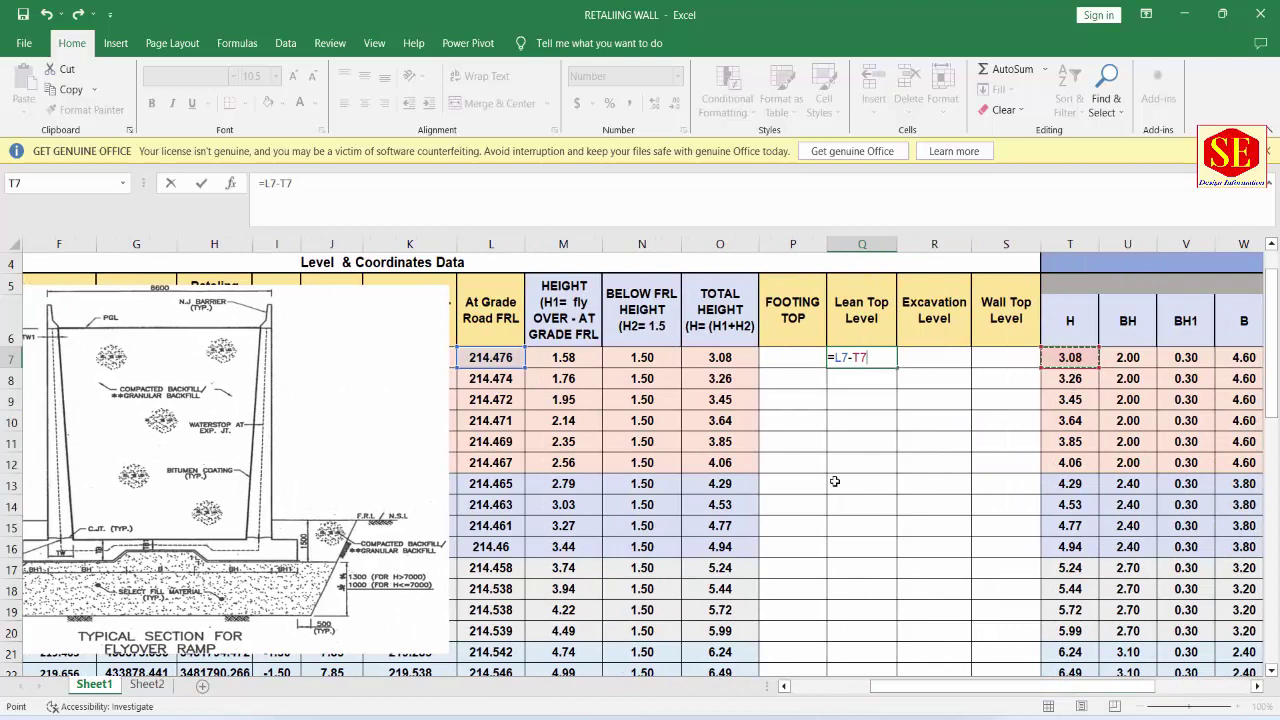
pyautogui.write('+')
pyautogui.moveTo(924, 692); pyautogui.dragTo(828, 700)
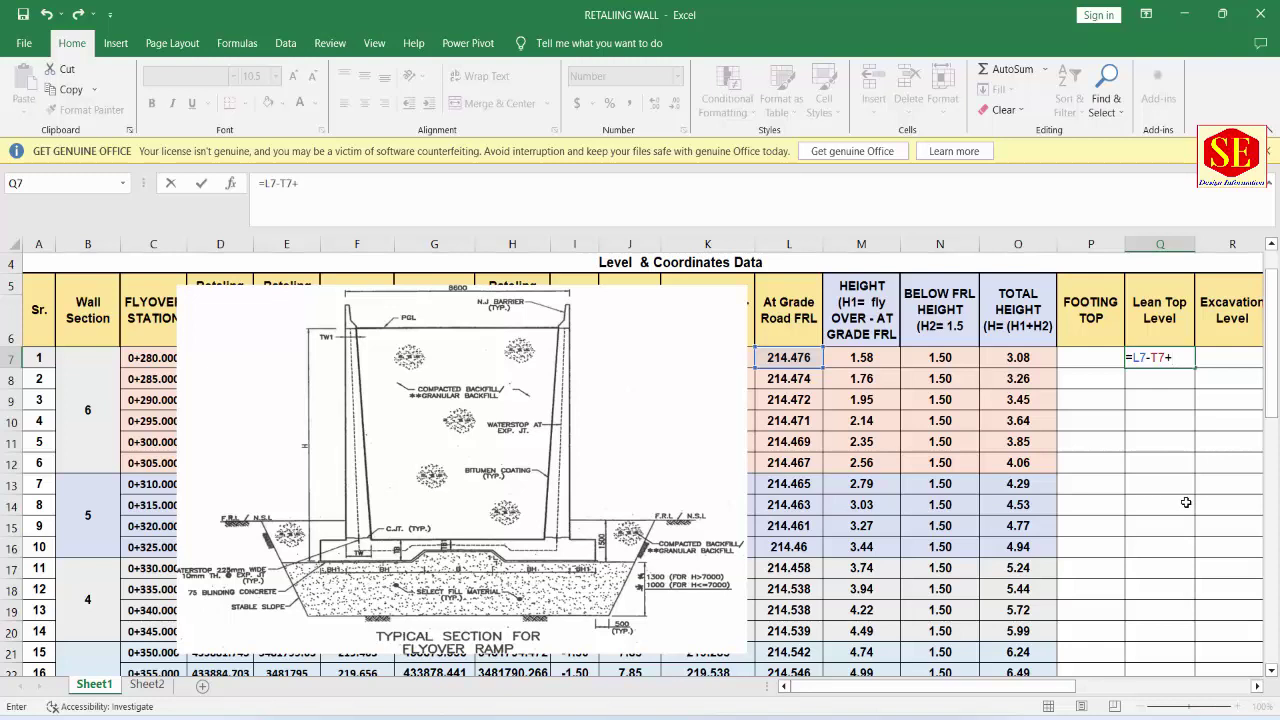
pyautogui.write('0.075')
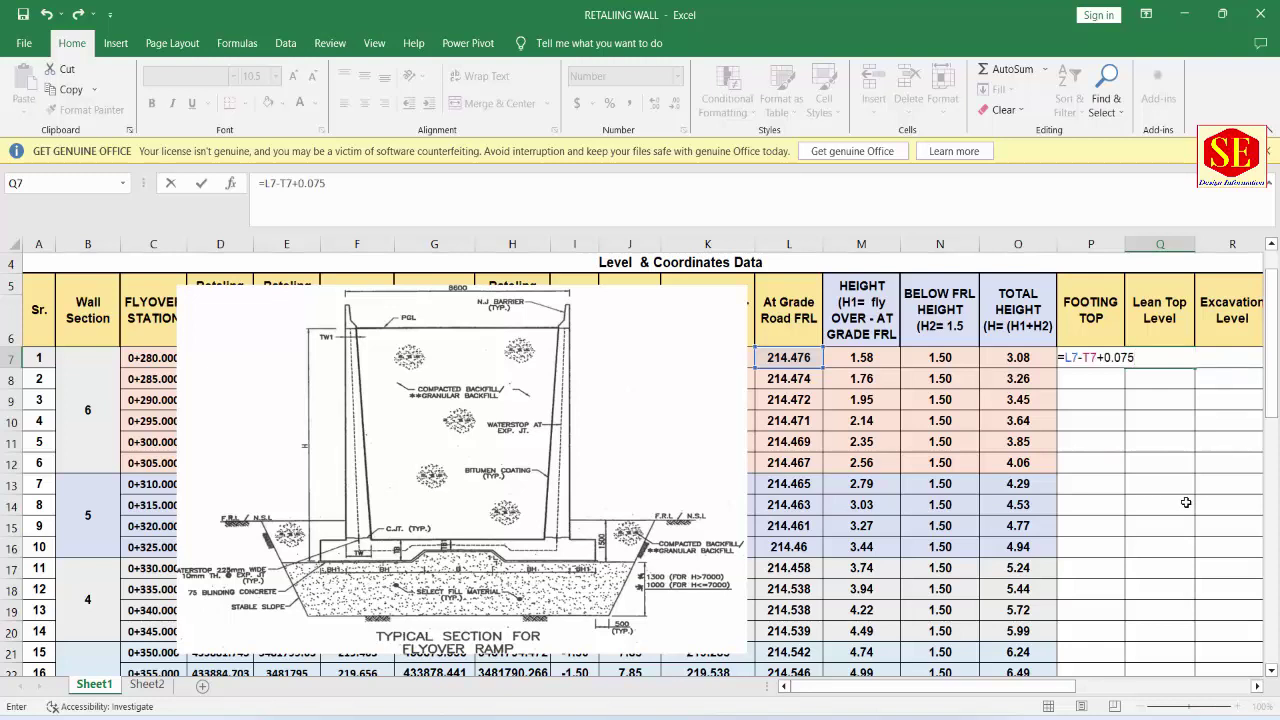
pyautogui.press('Return')
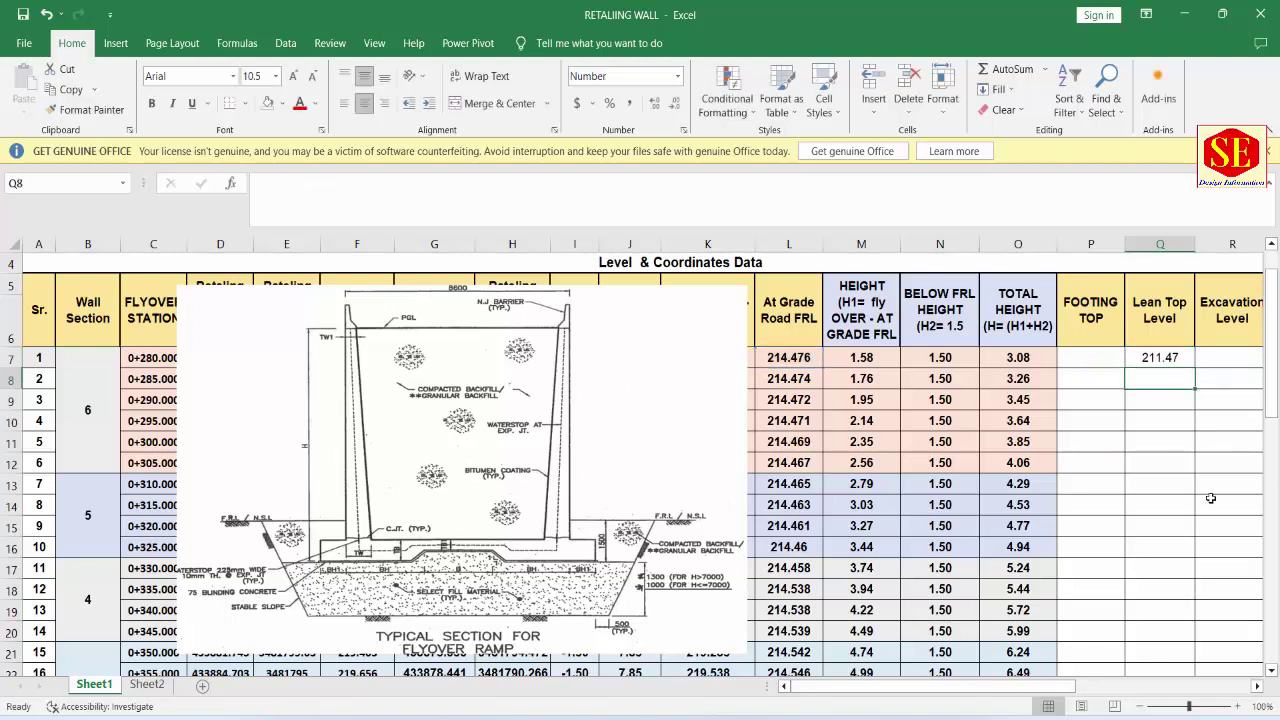
# Step: Enter the Lean Top formula =L8-T8+0.075 in Q8
pyautogui.click(1159, 357)
pyautogui.moveTo(950, 688); pyautogui.dragTo(1015, 688)
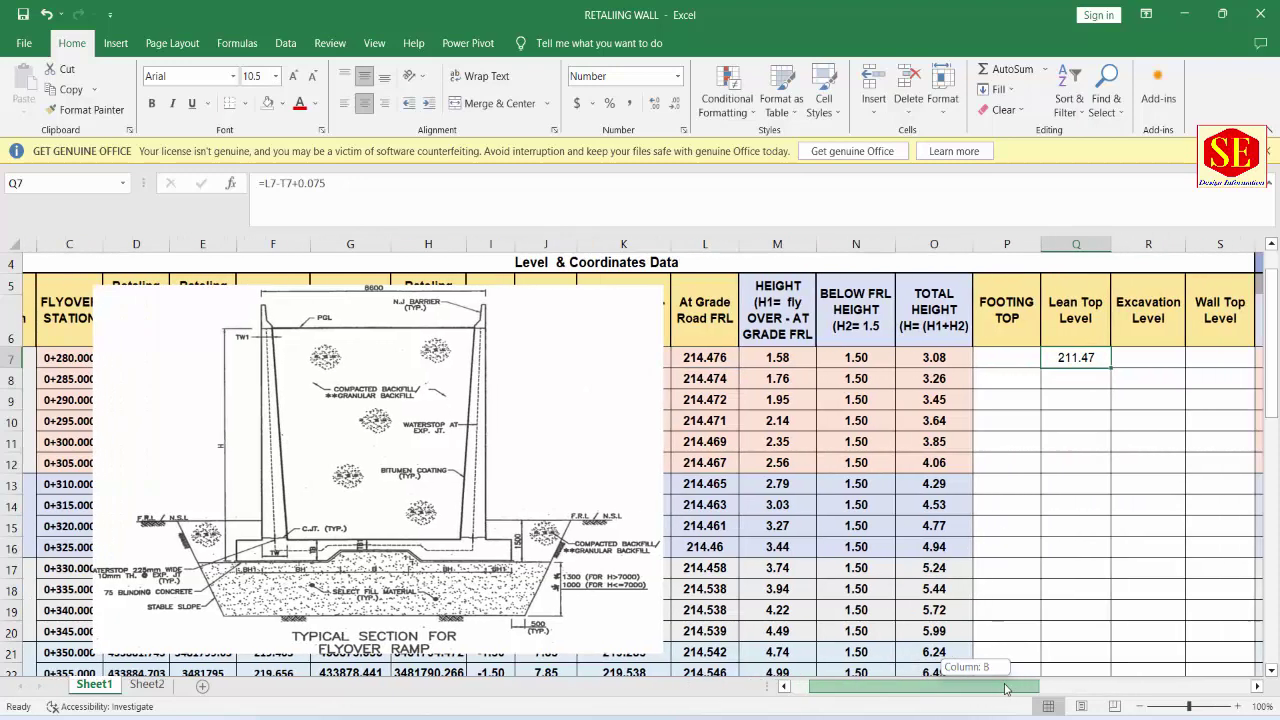
pyautogui.hscroll(1, 956, 526)
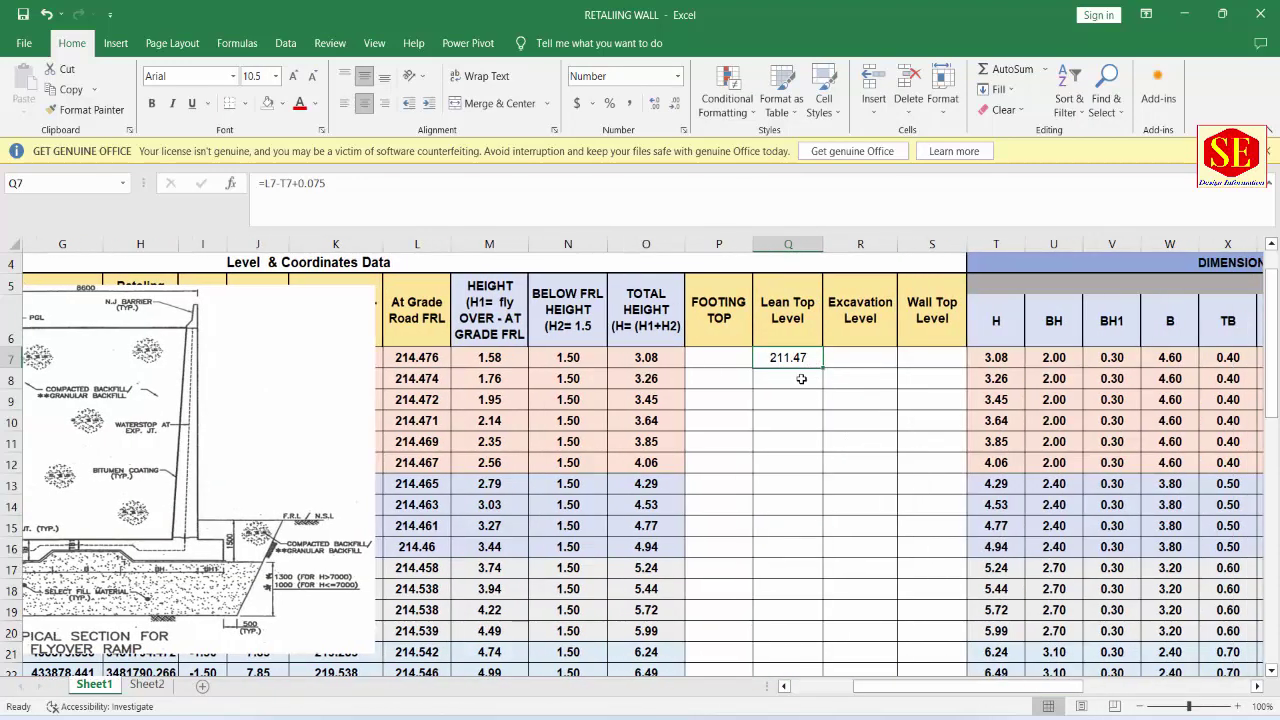
pyautogui.click(801, 379)
pyautogui.write('=')
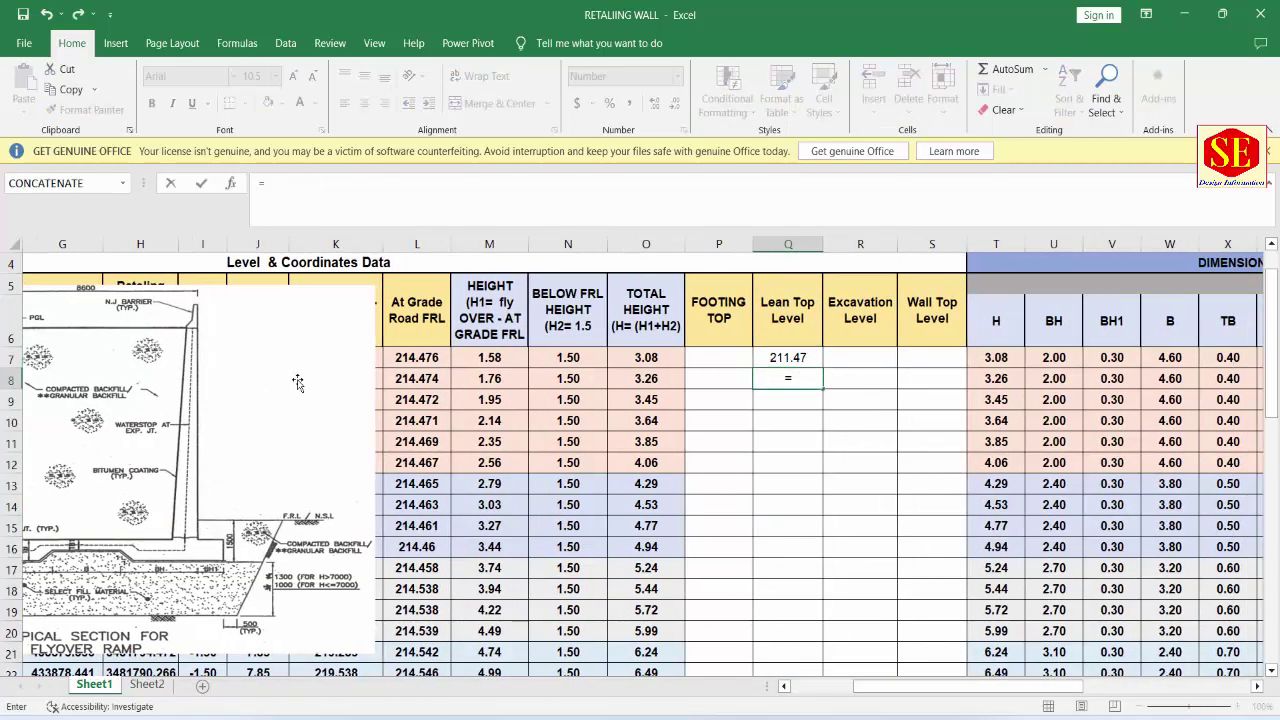
pyautogui.click(437, 386)
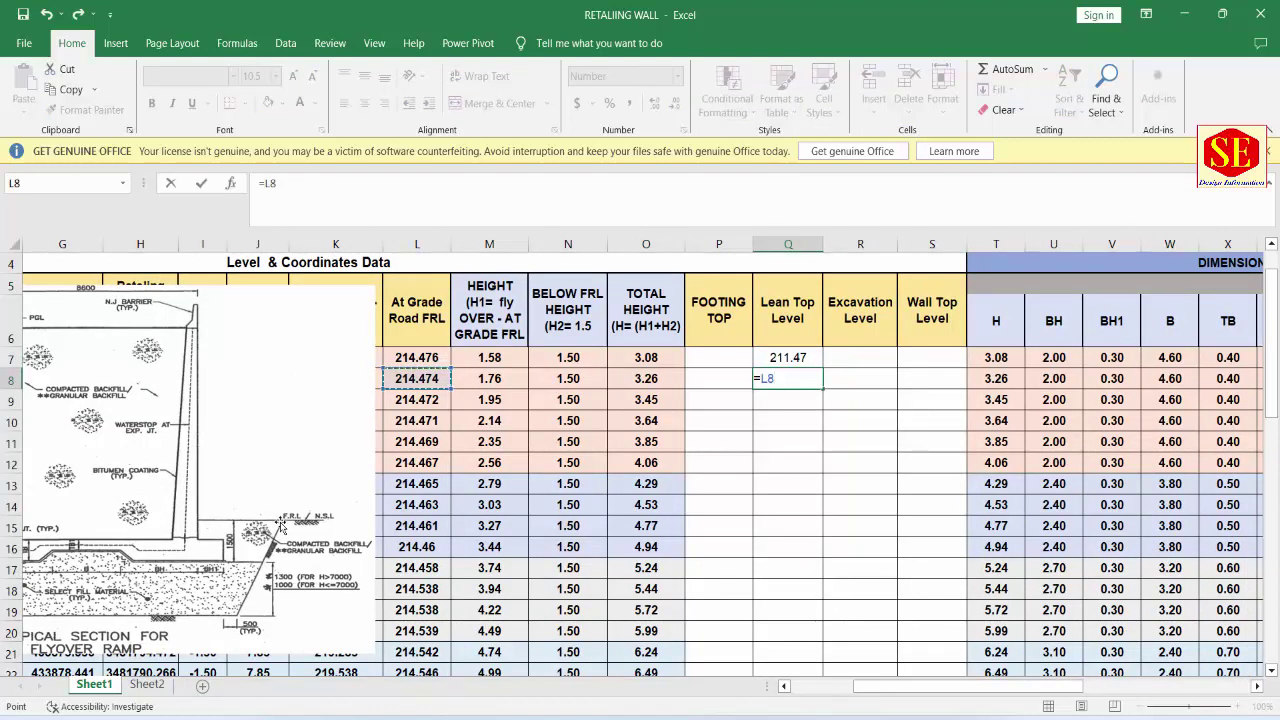
pyautogui.write('+')
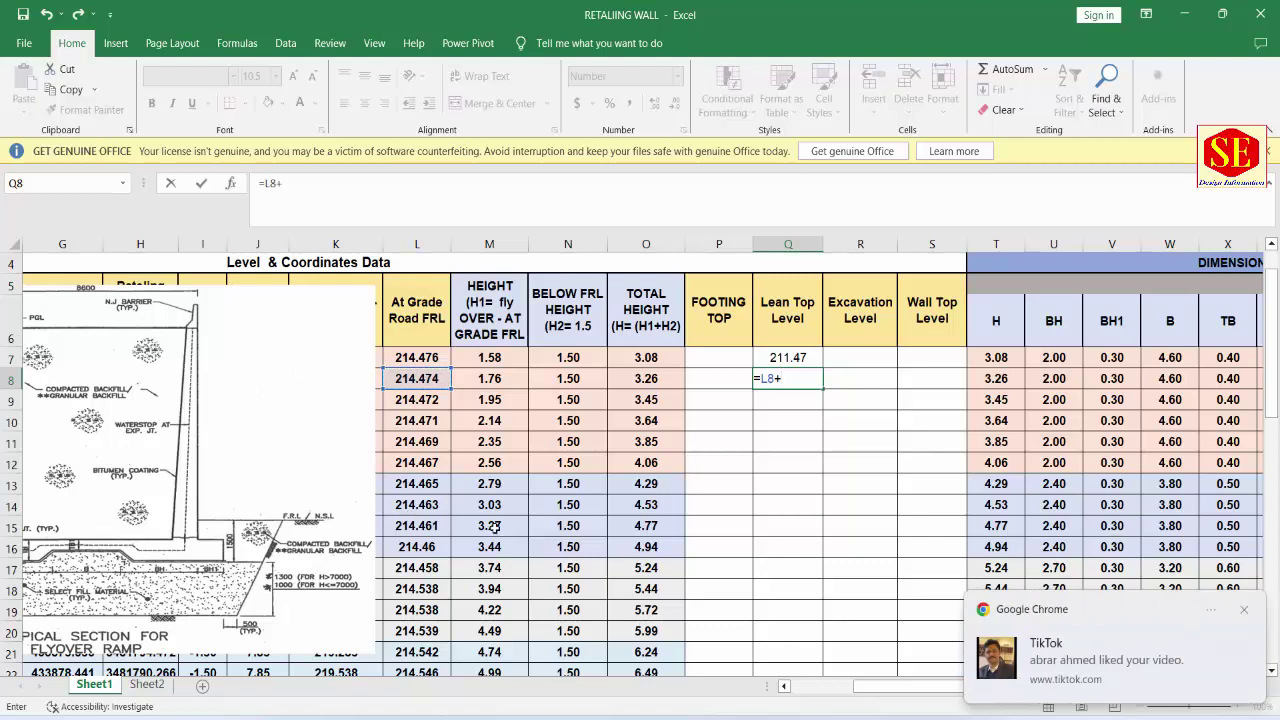
pyautogui.press('BackSpace')
pyautogui.click(996, 377)
pyautogui.write('+.0')
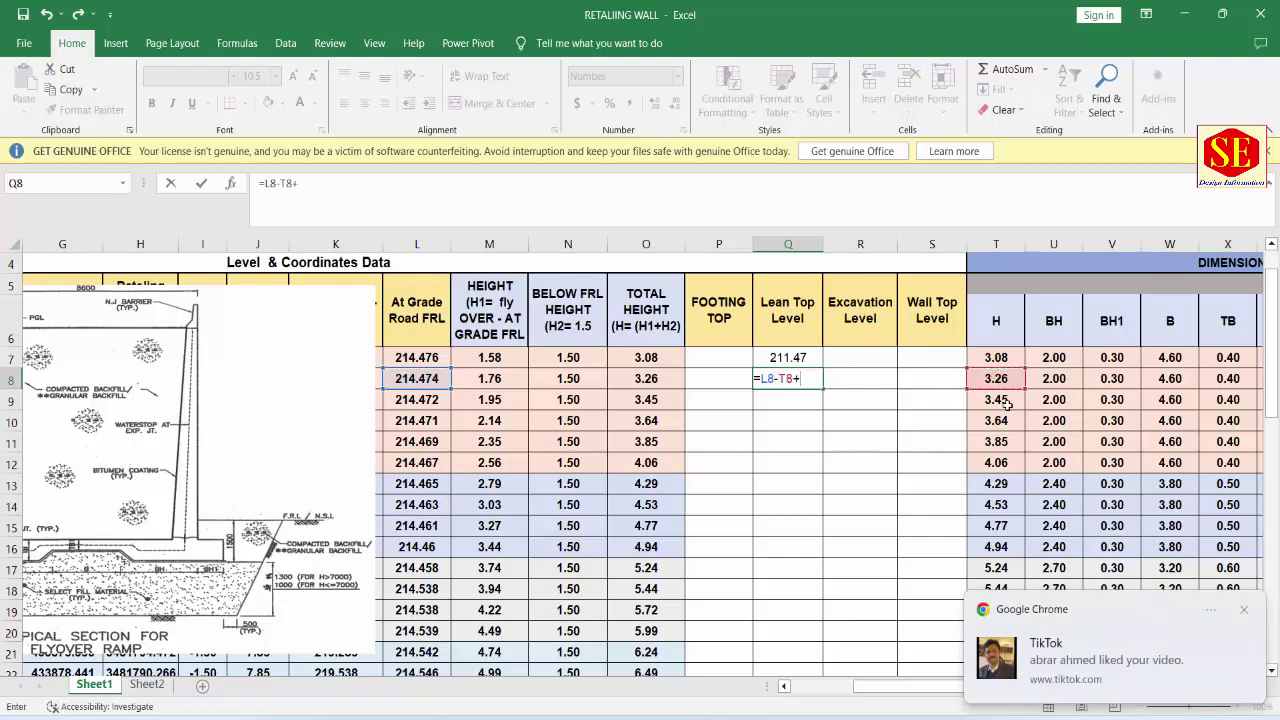
pyautogui.write('75')
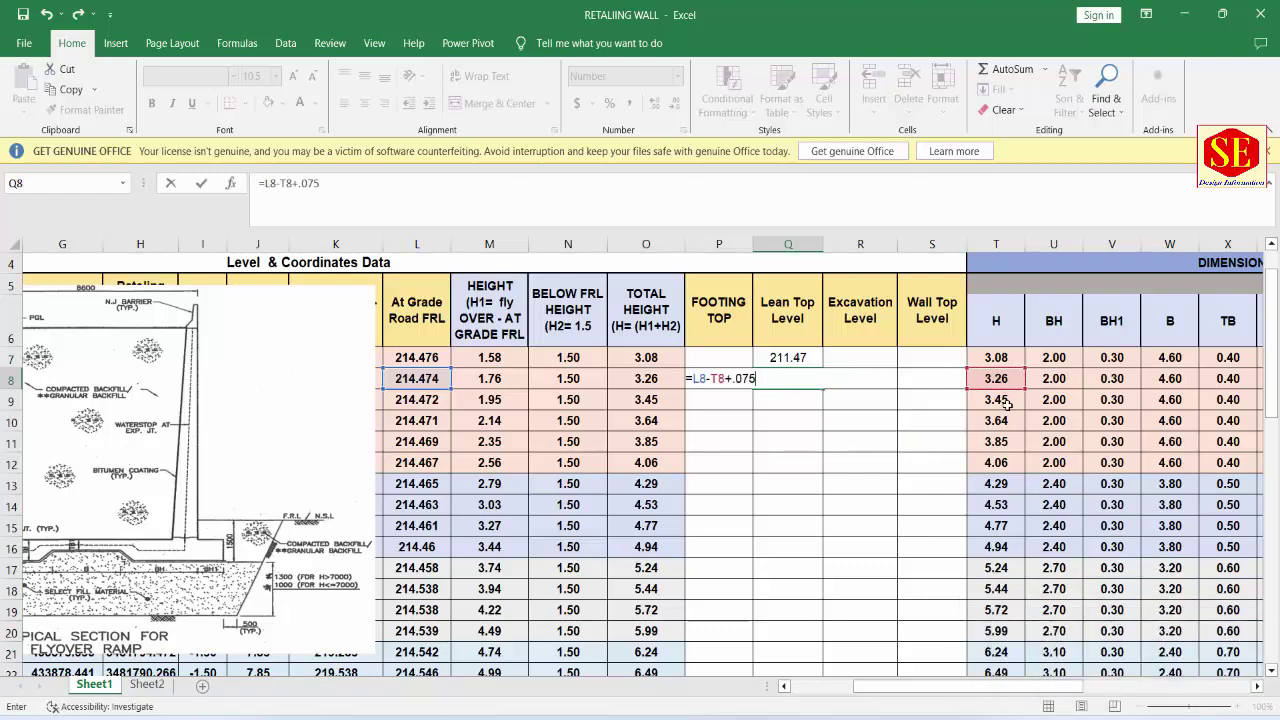
# Step: Copy the Lean Top formula down column Q, giving values from 211.47 to 206.19
pyautogui.moveTo(337, 338); pyautogui.dragTo(538, 381)
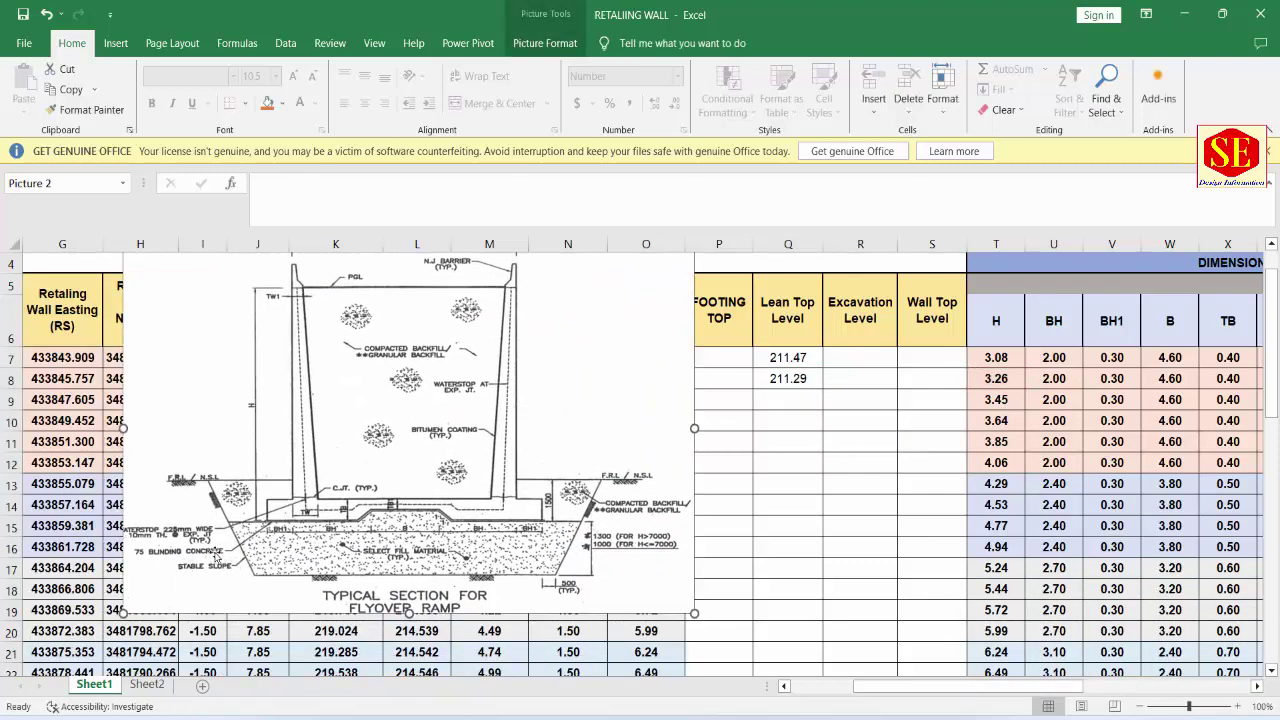
pyautogui.moveTo(536, 319); pyautogui.dragTo(327, 324)
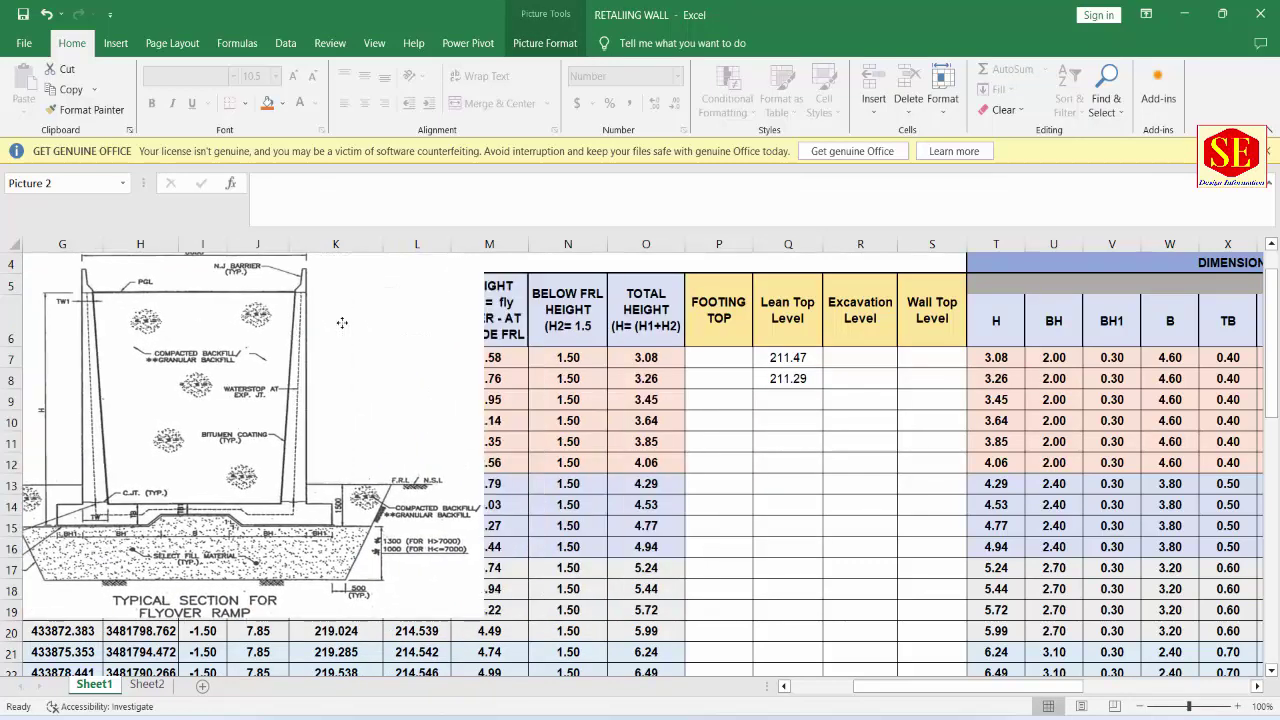
pyautogui.click(800, 377)
pyautogui.doubleClick(800, 377)
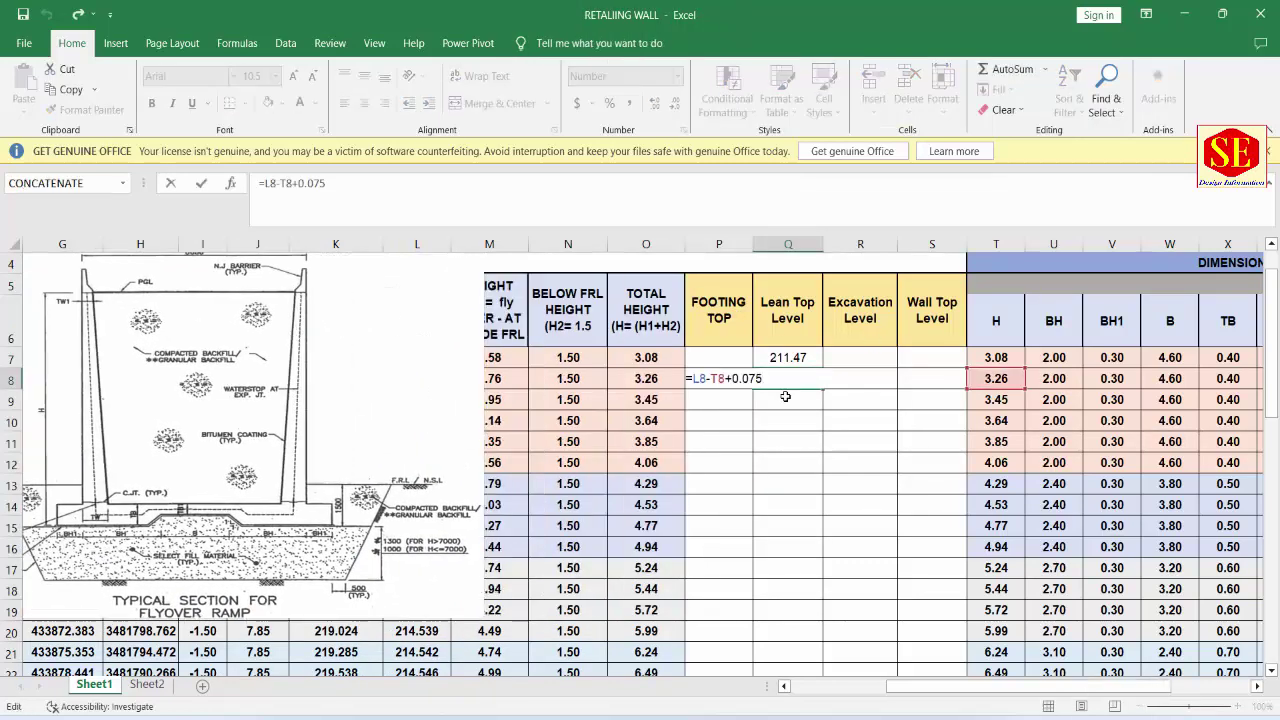
pyautogui.press('Escape')
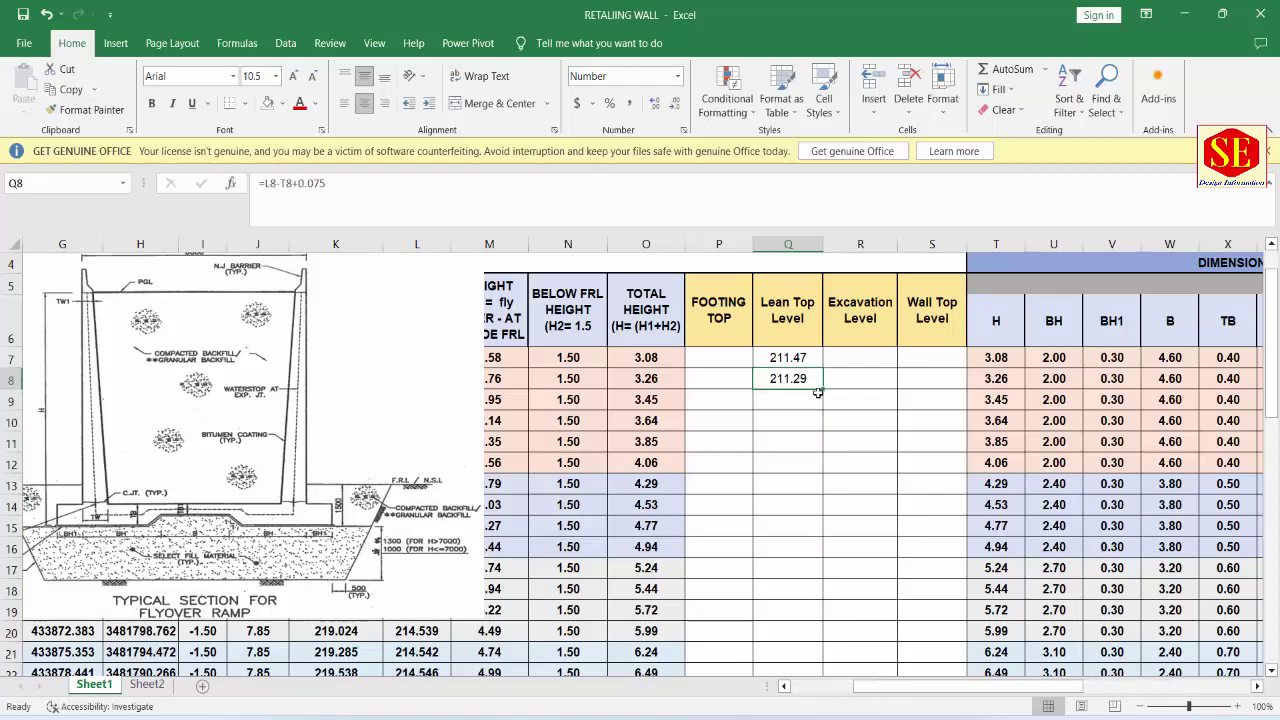
pyautogui.doubleClick(825, 390)
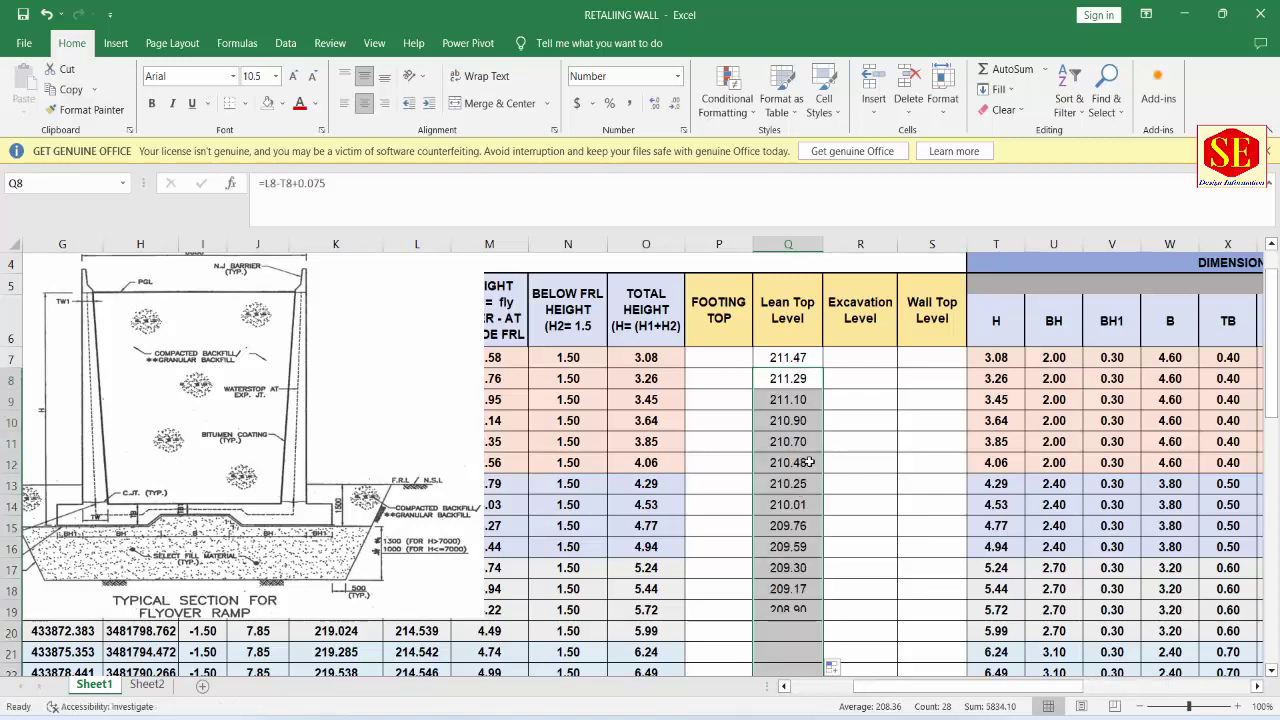
pyautogui.scroll(-3, 806, 457)
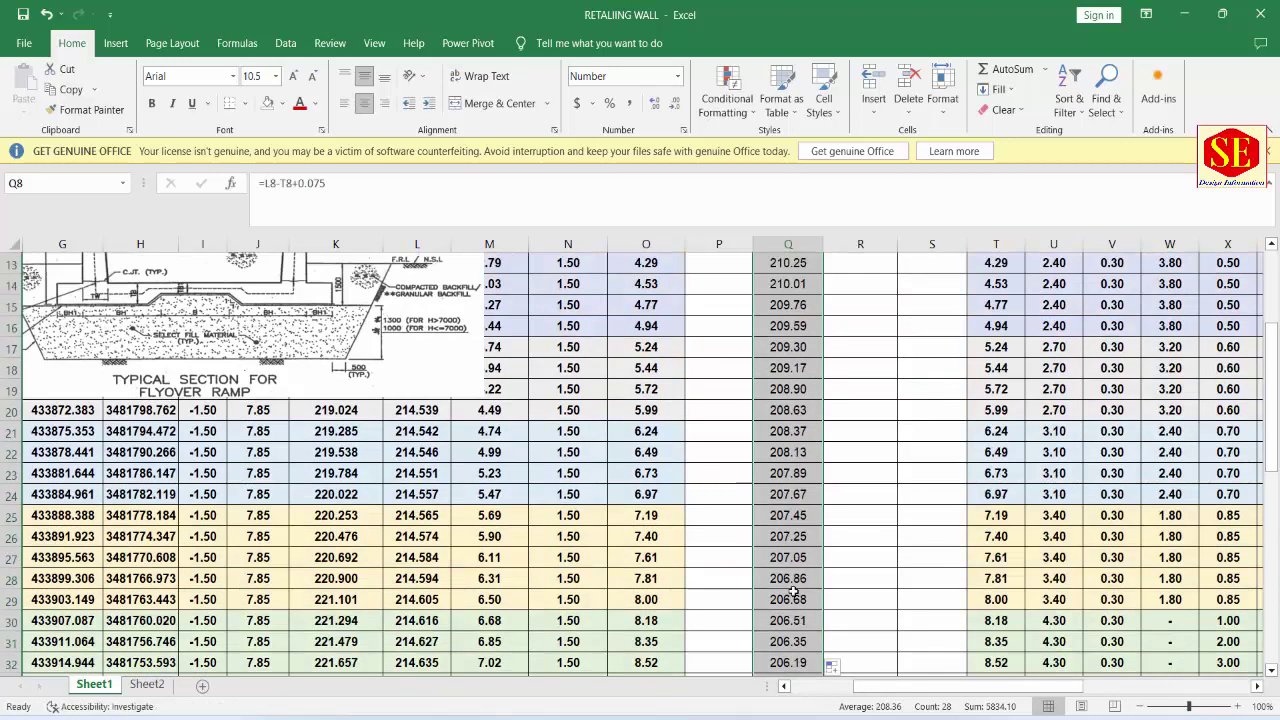
pyautogui.scroll(-4, 793, 590)
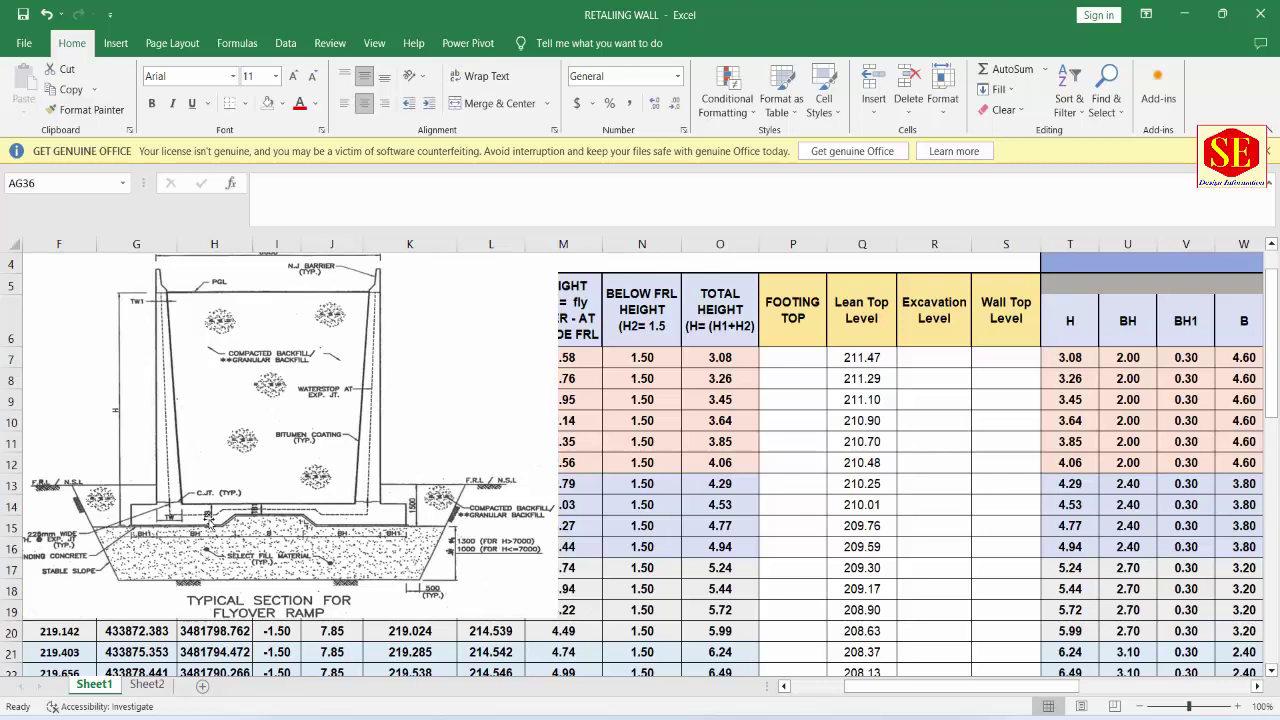
# Step: Enter =Q7+X7 in P7 and fill it down to P35, giving 211.87 to 206.71
pyautogui.moveTo(866, 689); pyautogui.dragTo(931, 689)
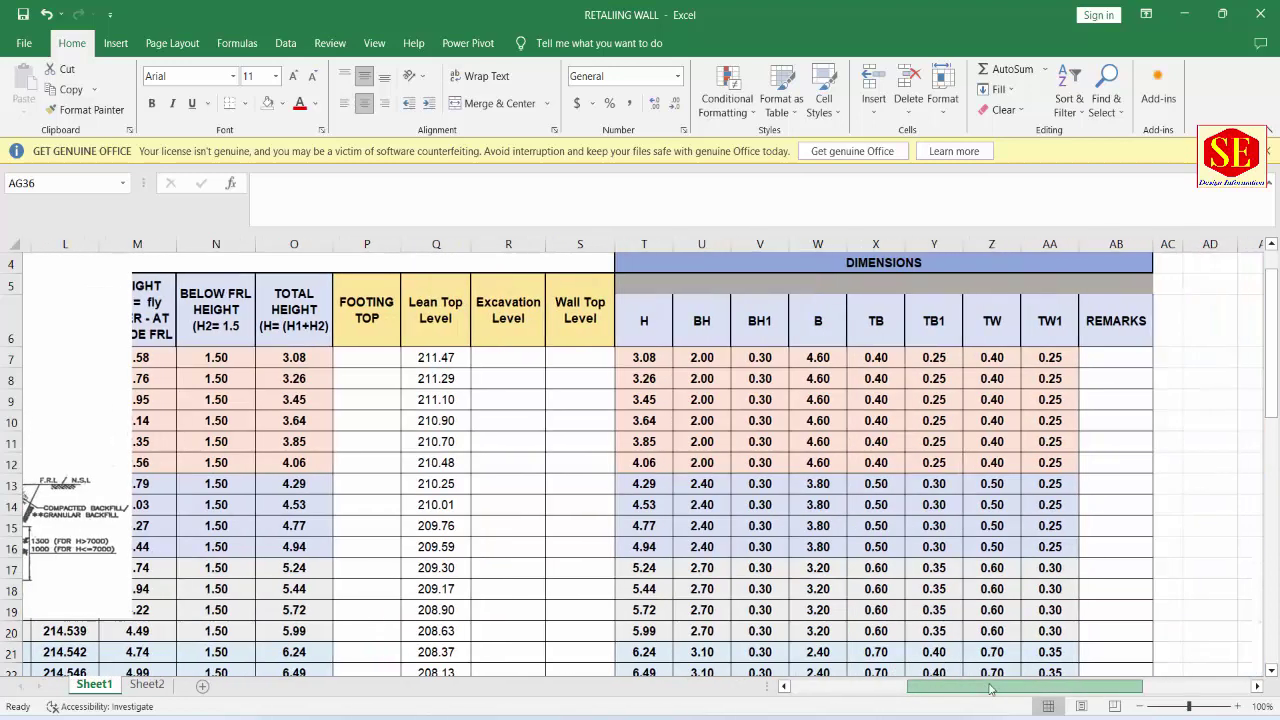
pyautogui.moveTo(867, 357); pyautogui.dragTo(866, 703)
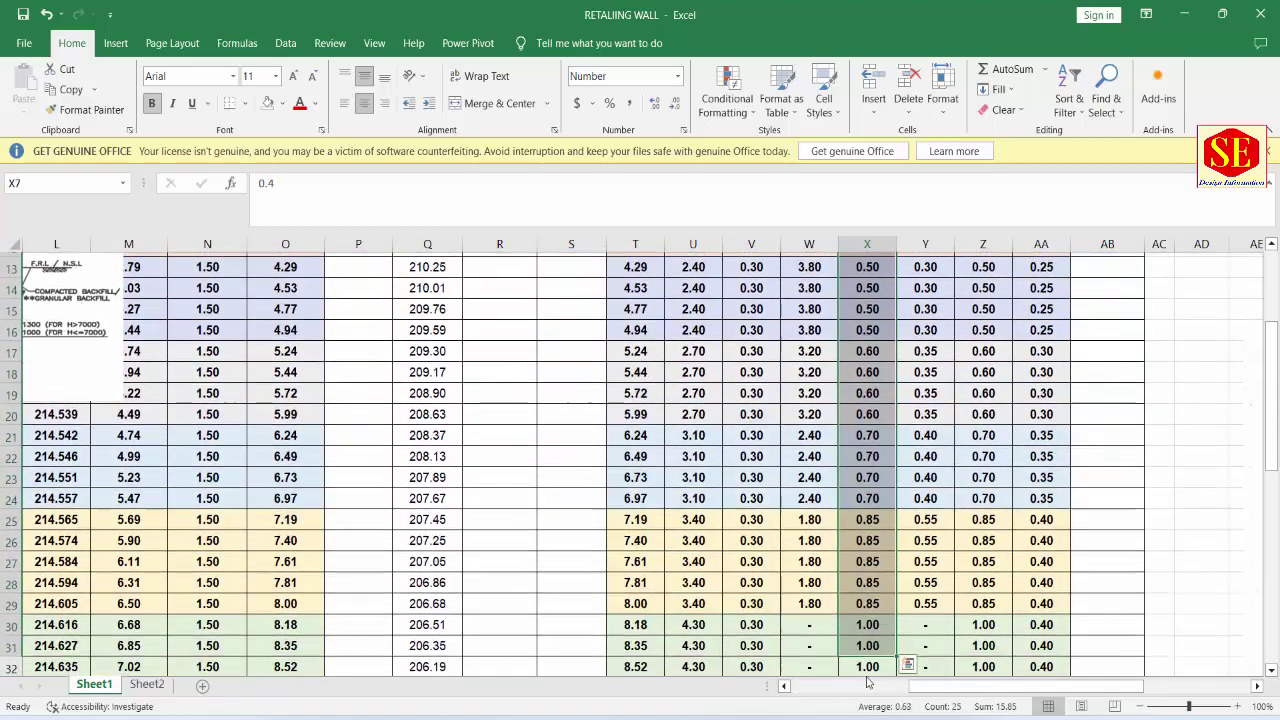
pyautogui.scroll(4, 540, 517)
pyautogui.click(371, 428)
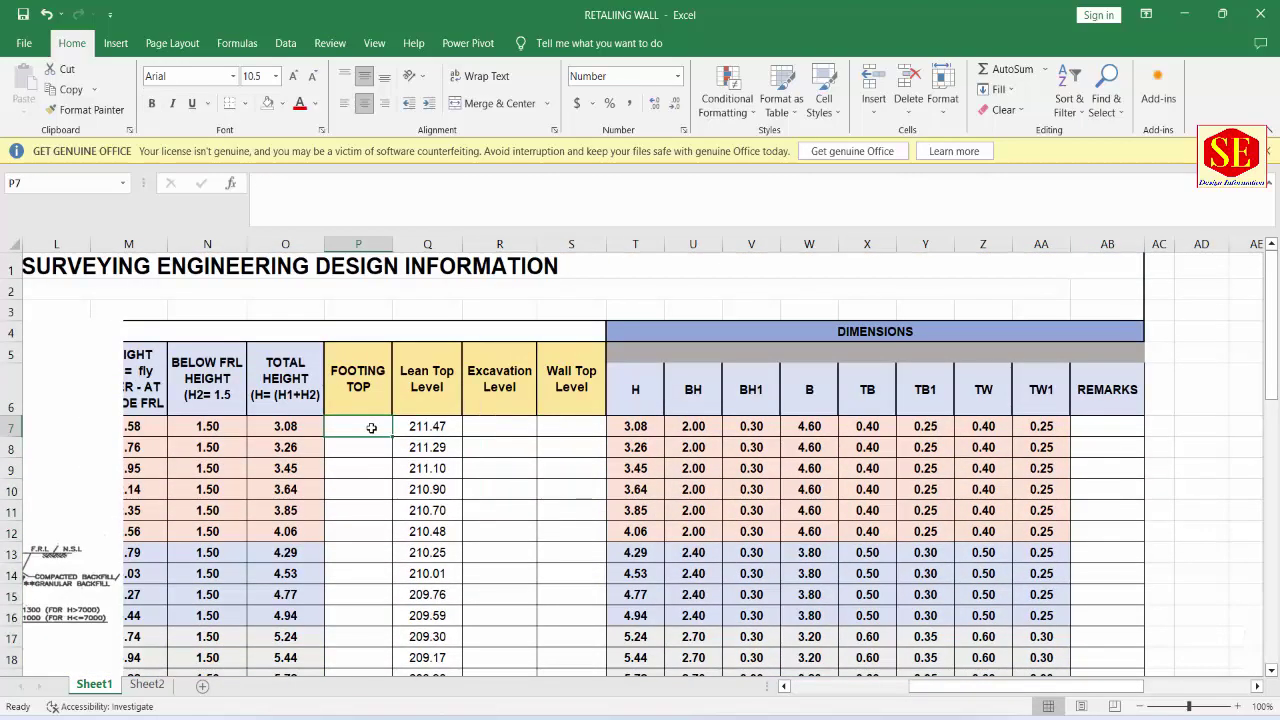
pyautogui.write('=')
pyautogui.click(418, 421)
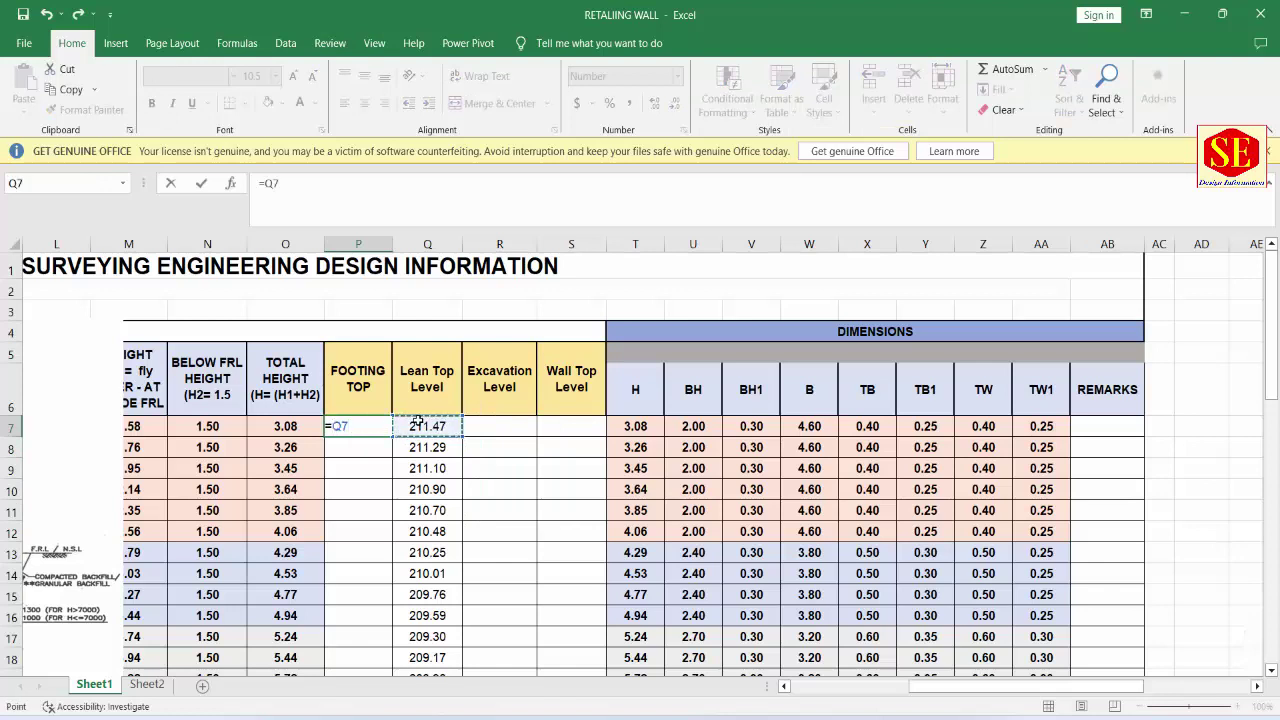
pyautogui.write('+')
pyautogui.click(872, 427)
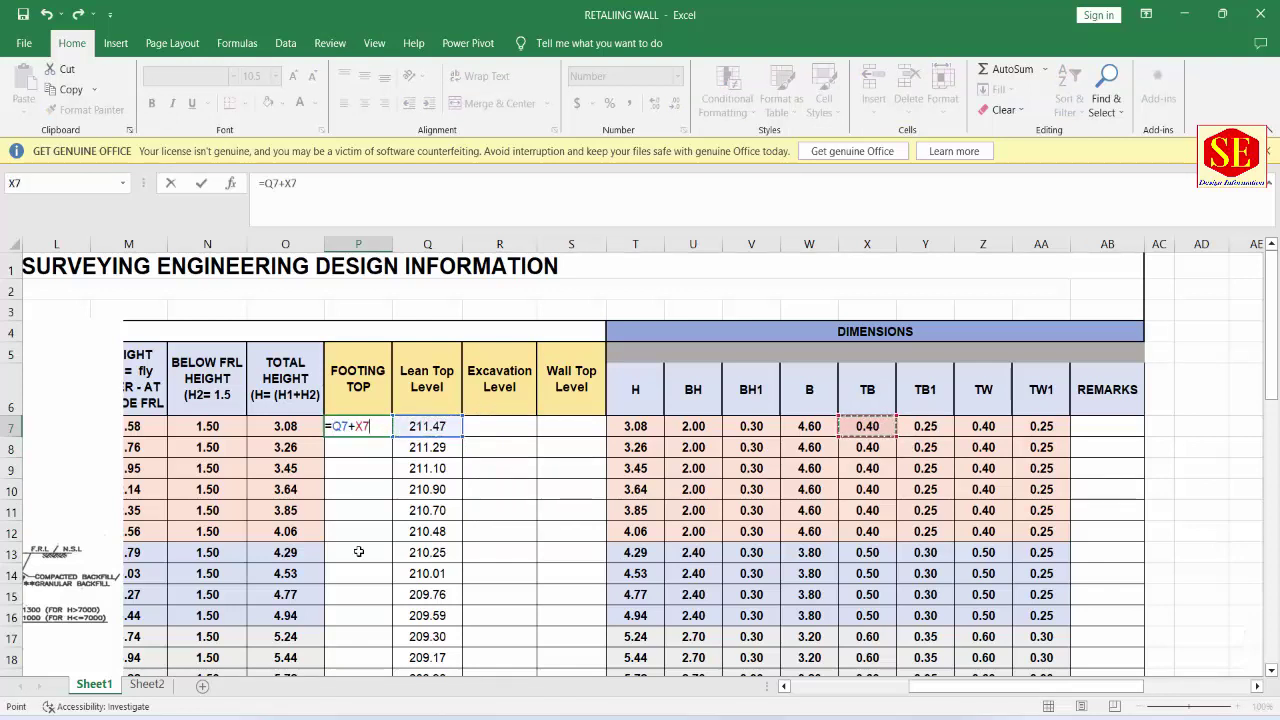
pyautogui.press('Return')
pyautogui.click(366, 425)
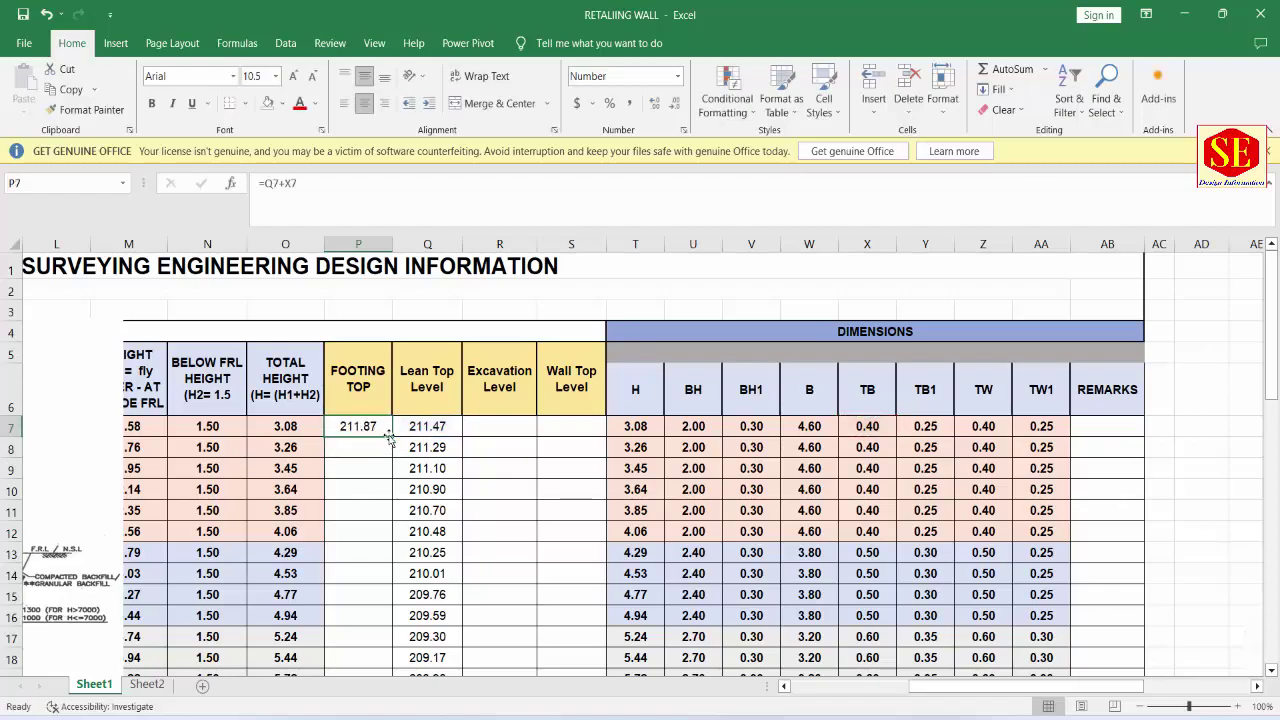
pyautogui.moveTo(390, 437); pyautogui.dragTo(386, 704)
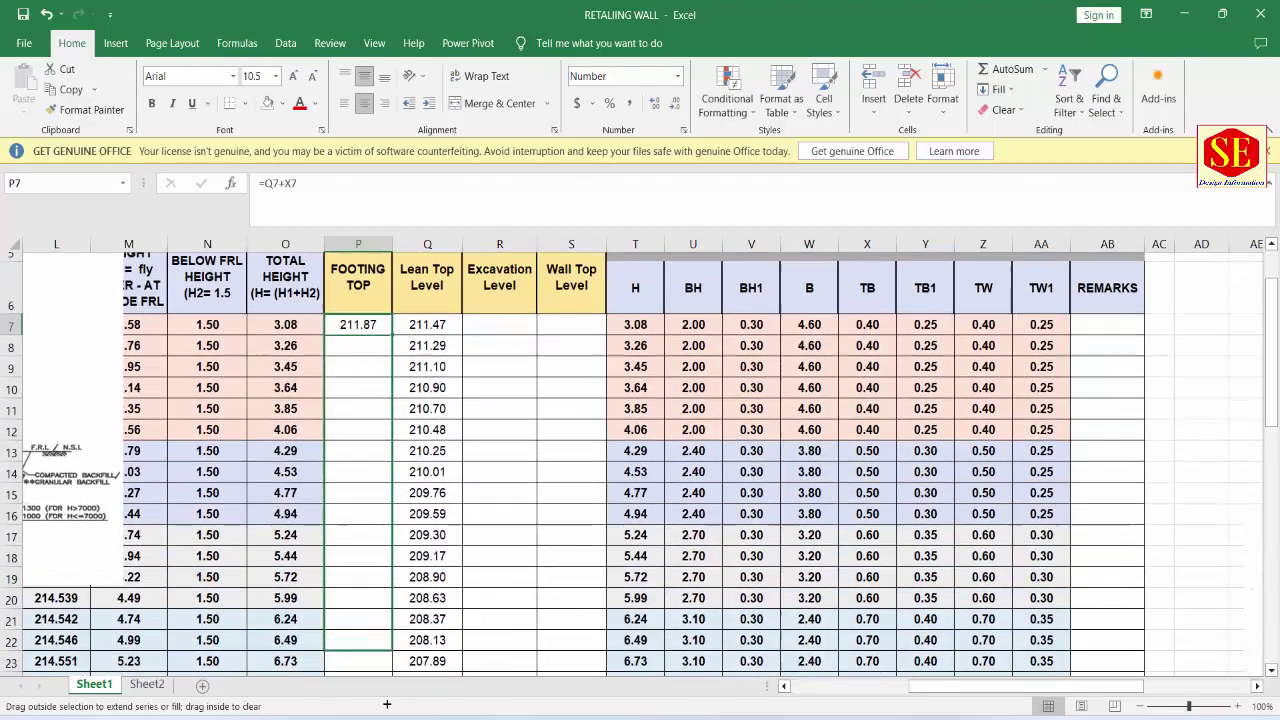
pyautogui.moveTo(386, 704); pyautogui.dragTo(373, 645)
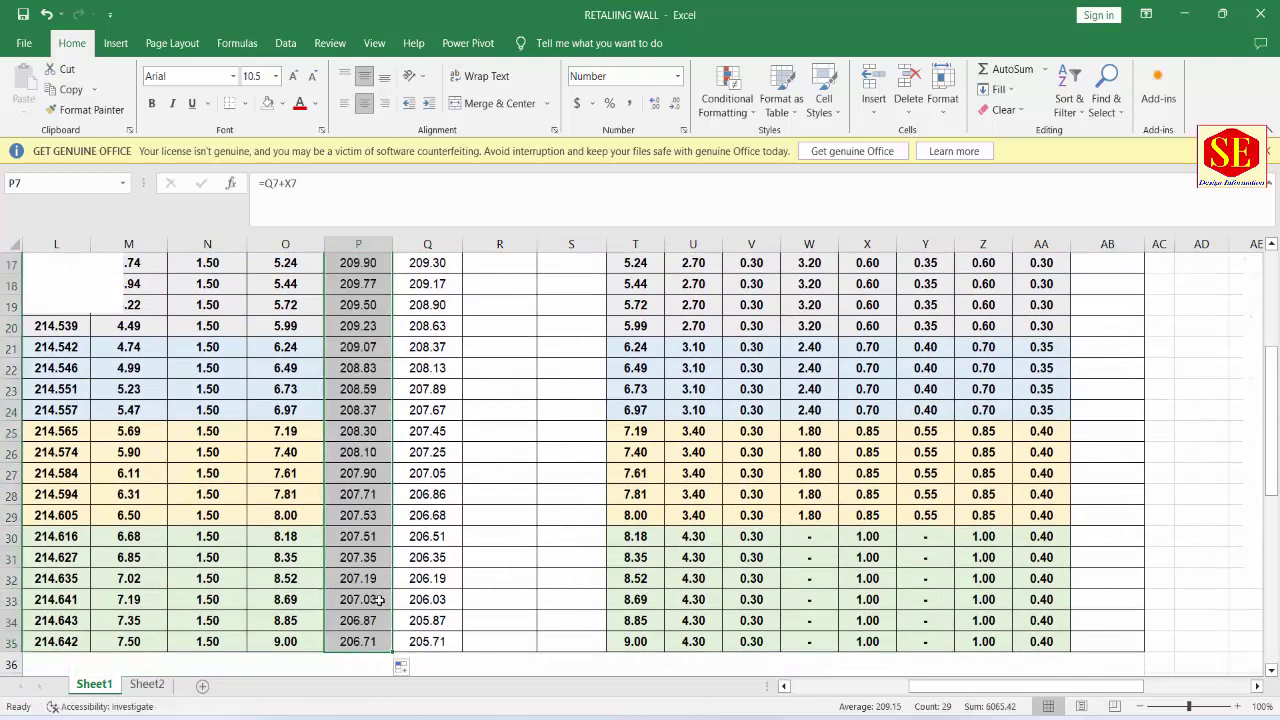
pyautogui.scroll(5, 379, 599)
pyautogui.click(354, 441)
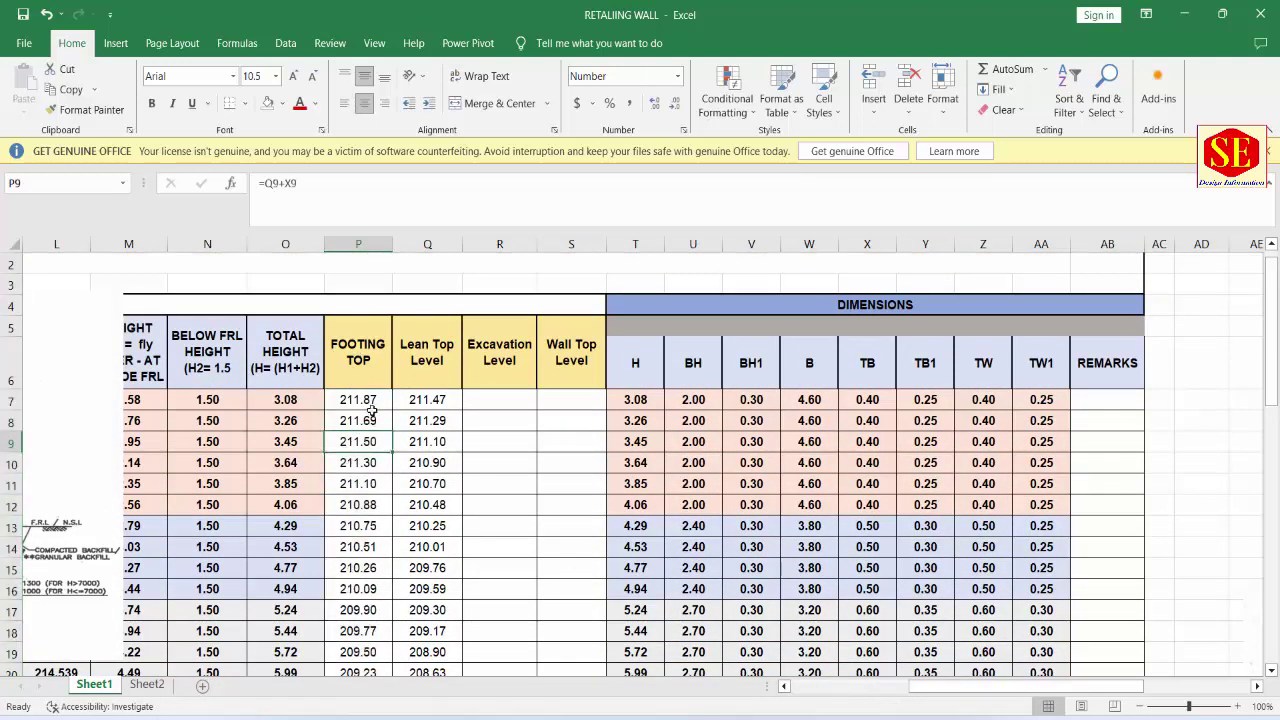
pyautogui.click(422, 399)
pyautogui.press('Left')
pyautogui.hotkey('ctrl', 'c')
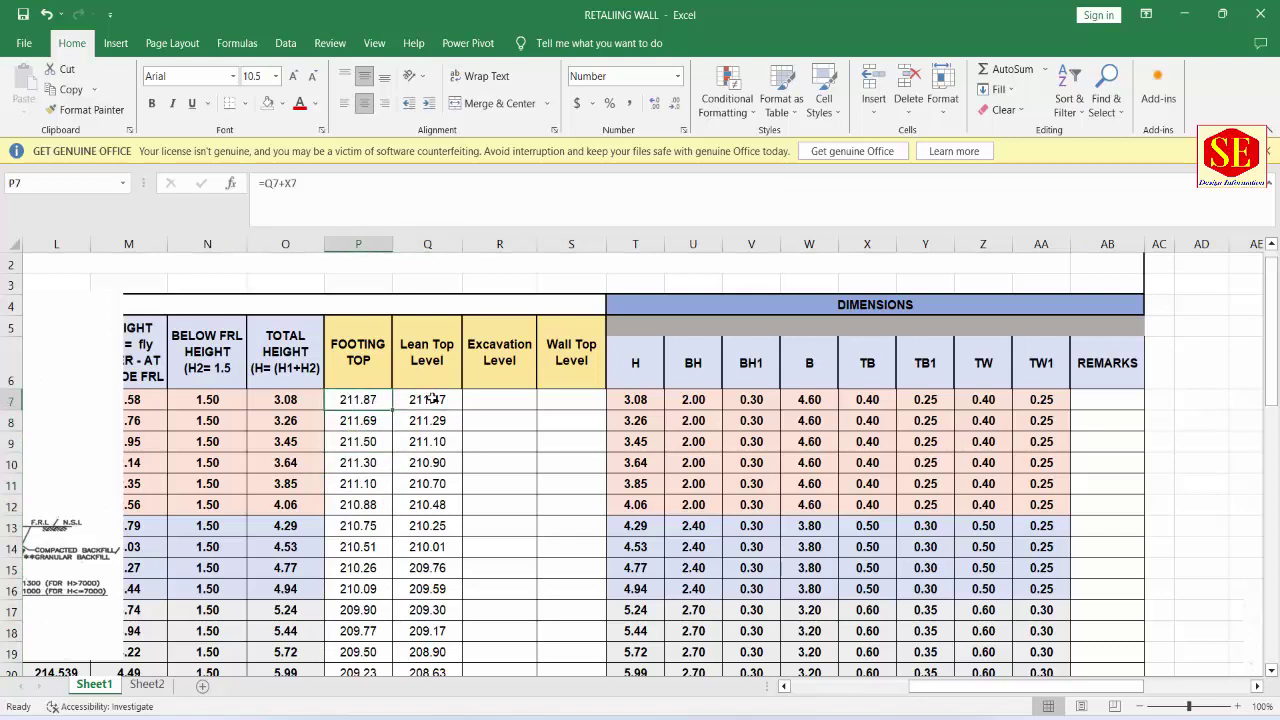
pyautogui.click(430, 399)
pyautogui.click(472, 402)
pyautogui.click(499, 373)
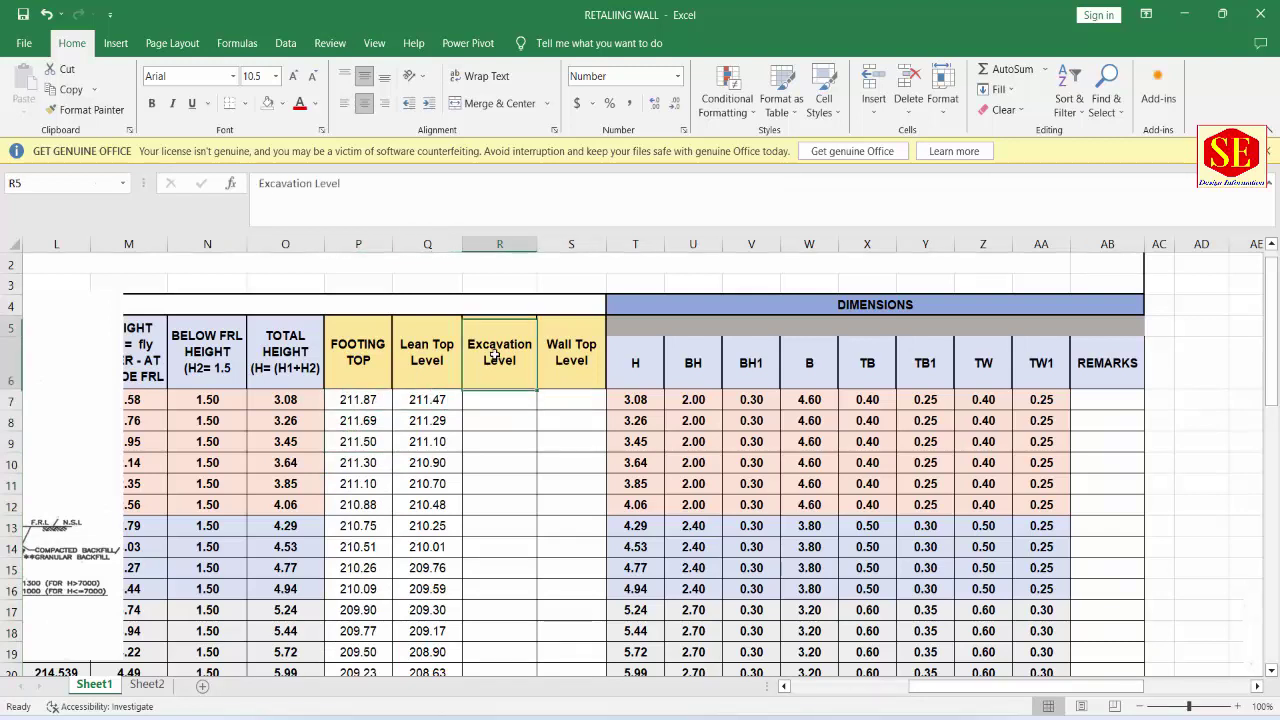
pyautogui.click(491, 402)
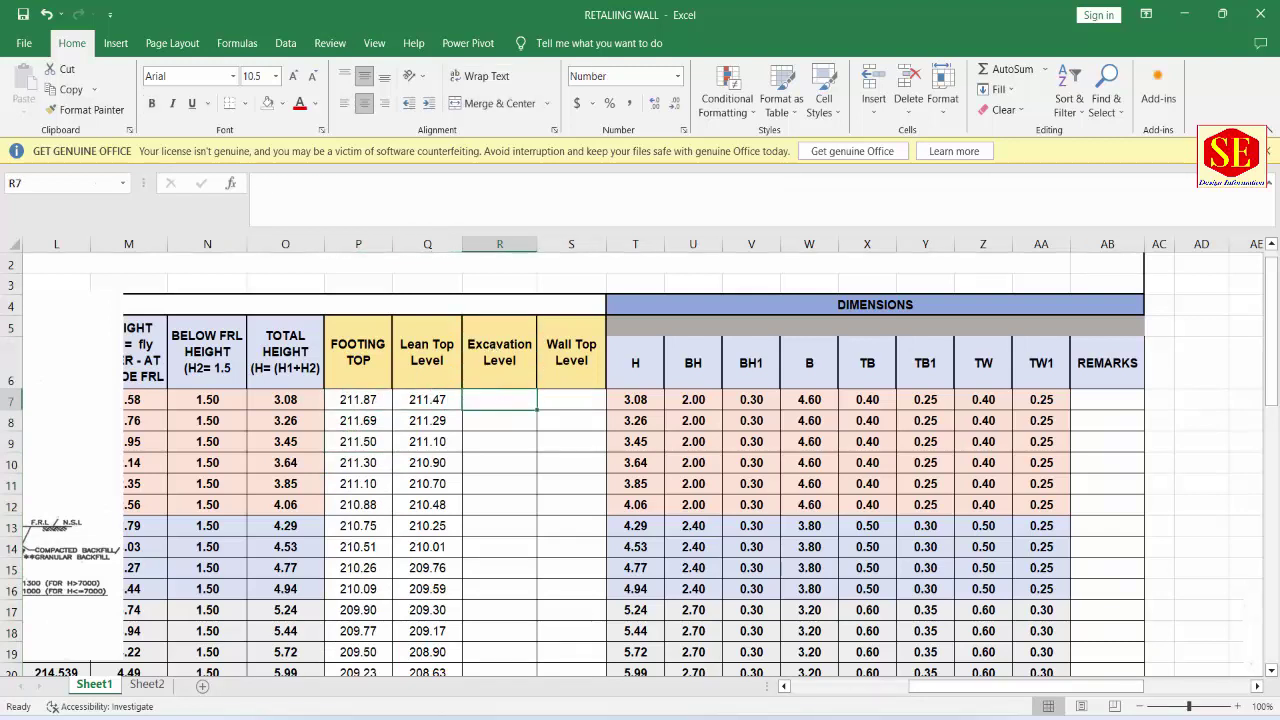
pyautogui.moveTo(945, 687); pyautogui.dragTo(850, 703)
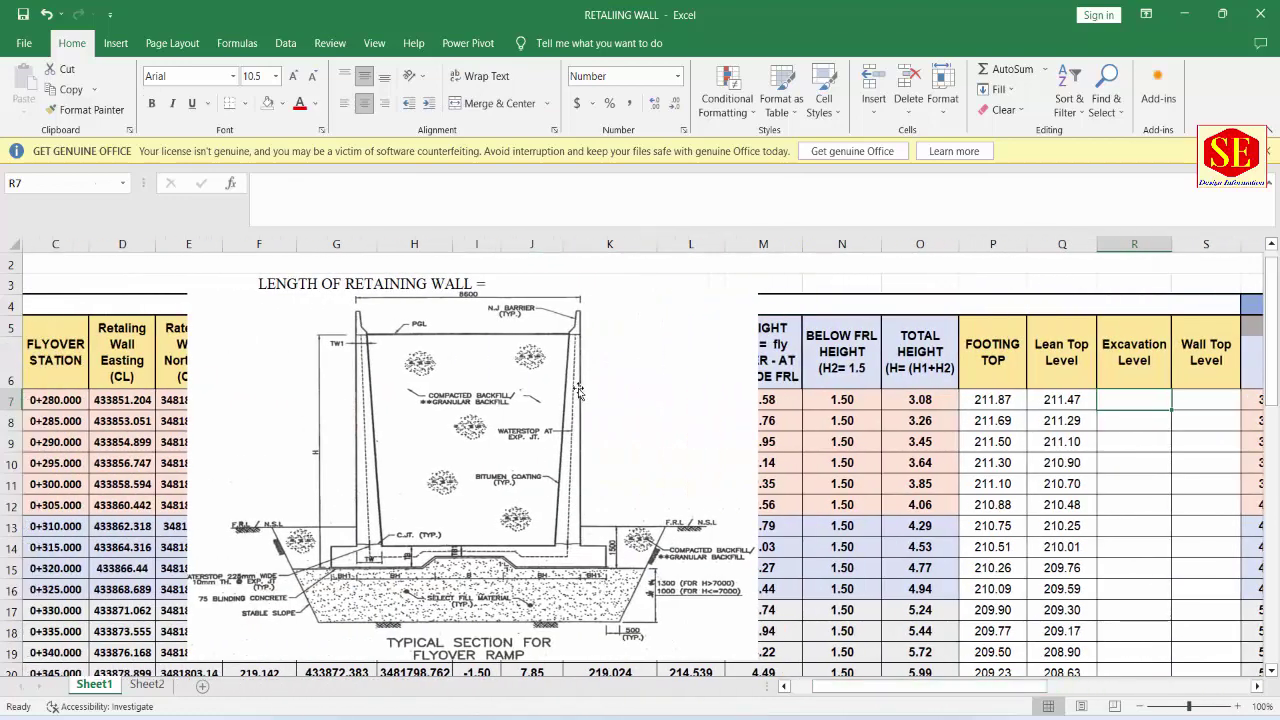
pyautogui.scroll(-1, 507, 503)
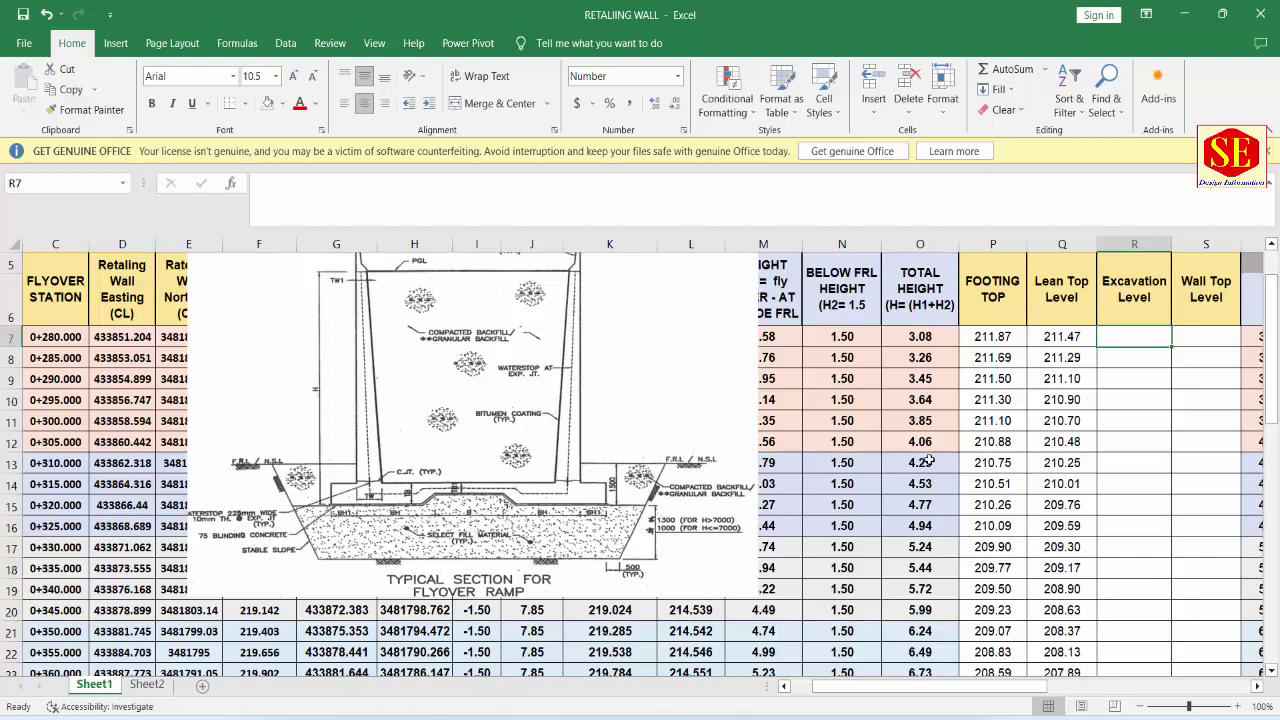
# Step: Enter the excavation formula =Q7-0.075-1 in R7
pyautogui.write('=')
pyautogui.click(1071, 336)
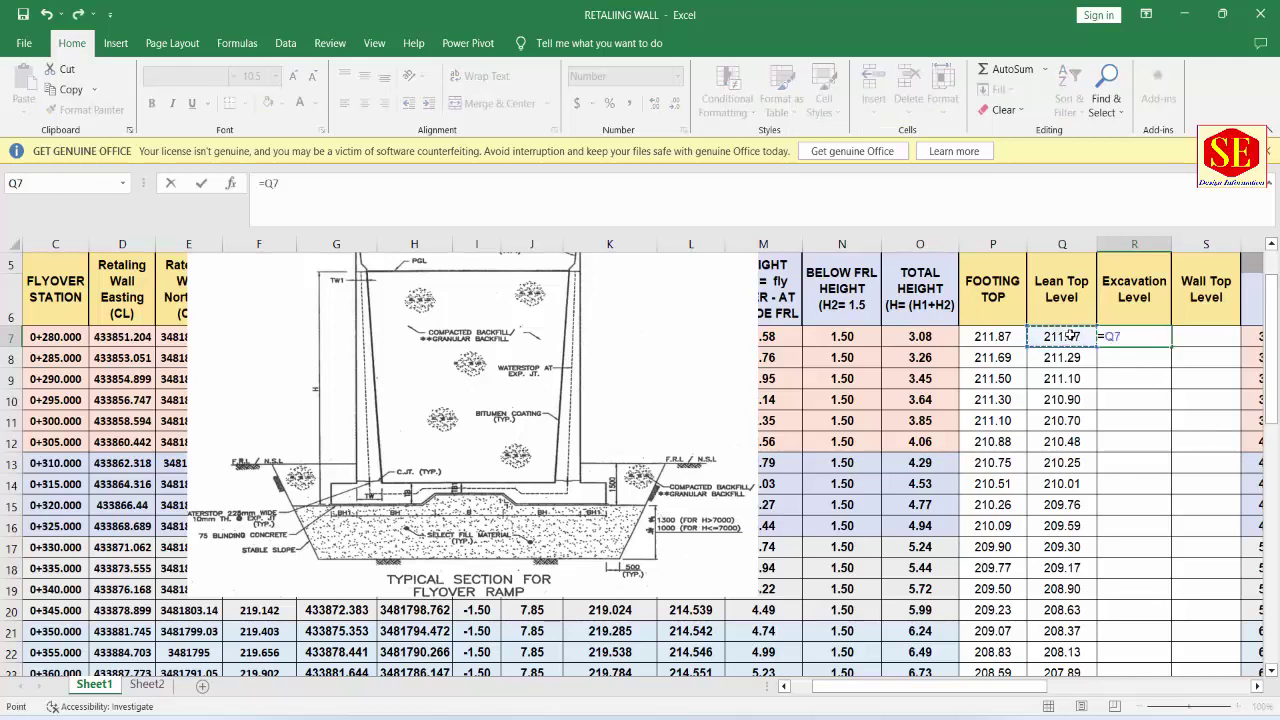
pyautogui.write('-')
pyautogui.write('.075-1')
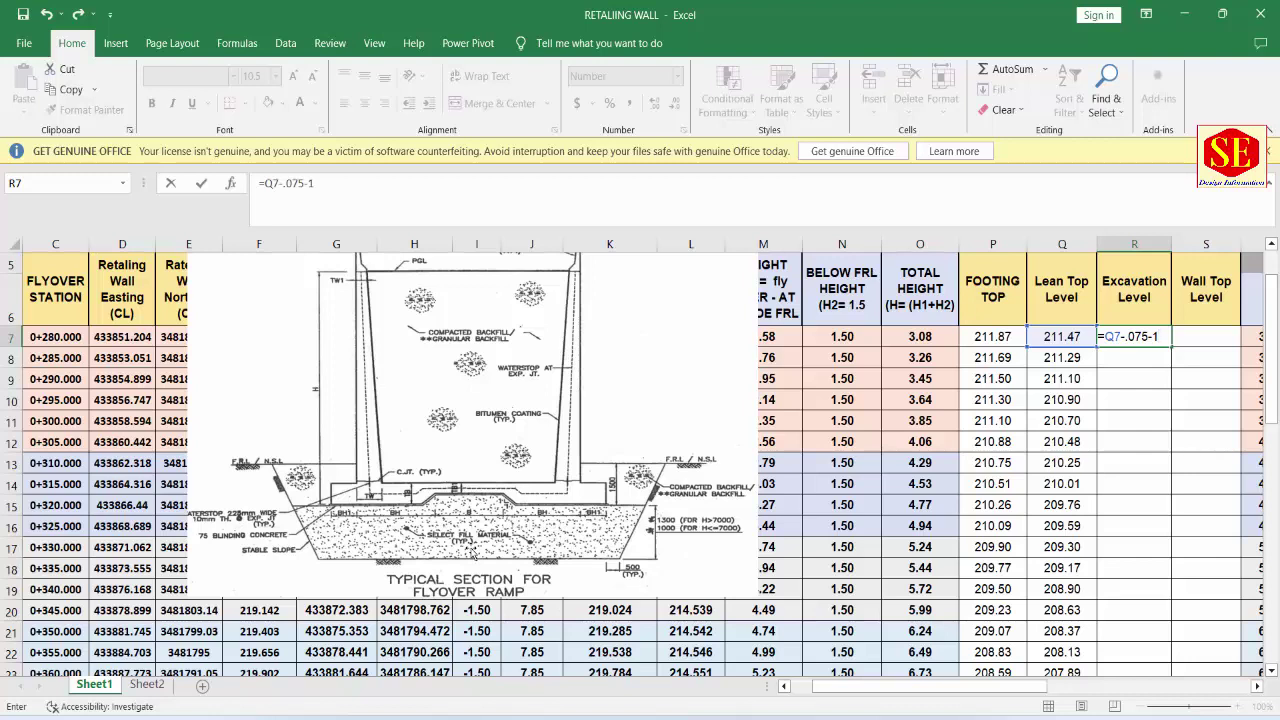
pyautogui.press('Return')
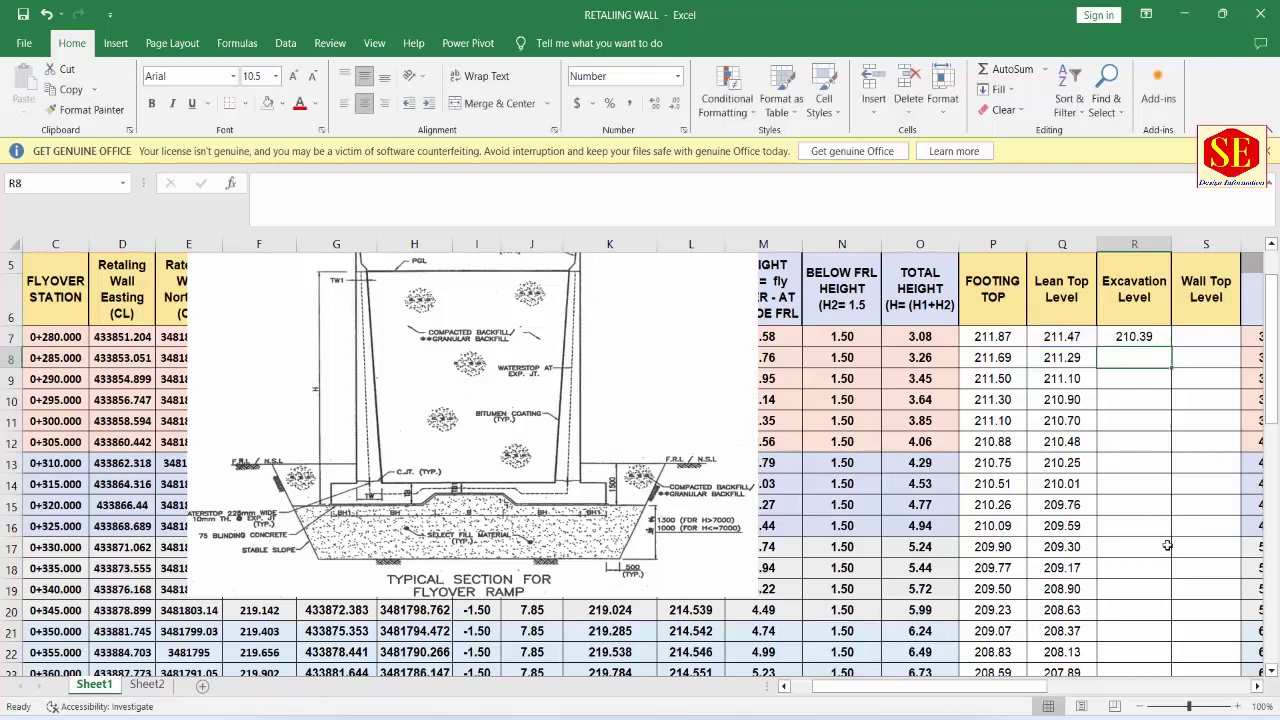
pyautogui.click(1140, 337)
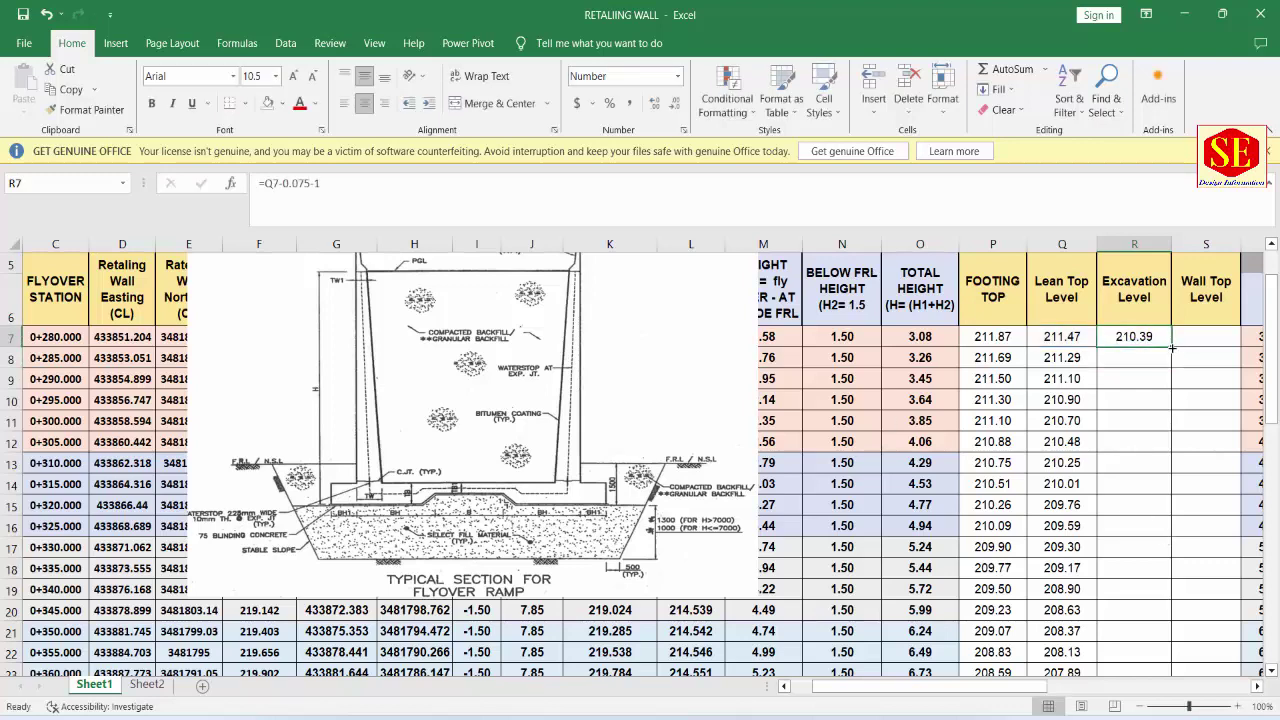
# Step: Enter =Q8-0.075-1 in R8 and fill it down the Excavation Level column
pyautogui.click(1150, 357)
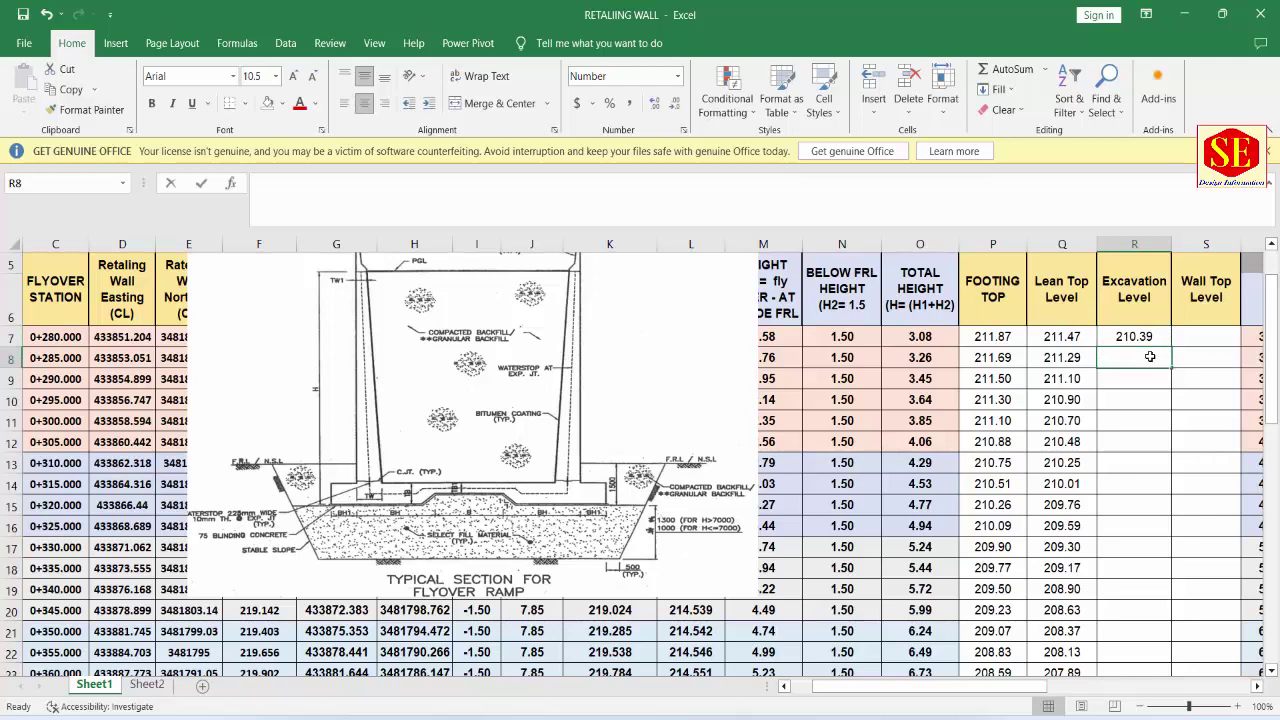
pyautogui.write('=')
pyautogui.click(1050, 357)
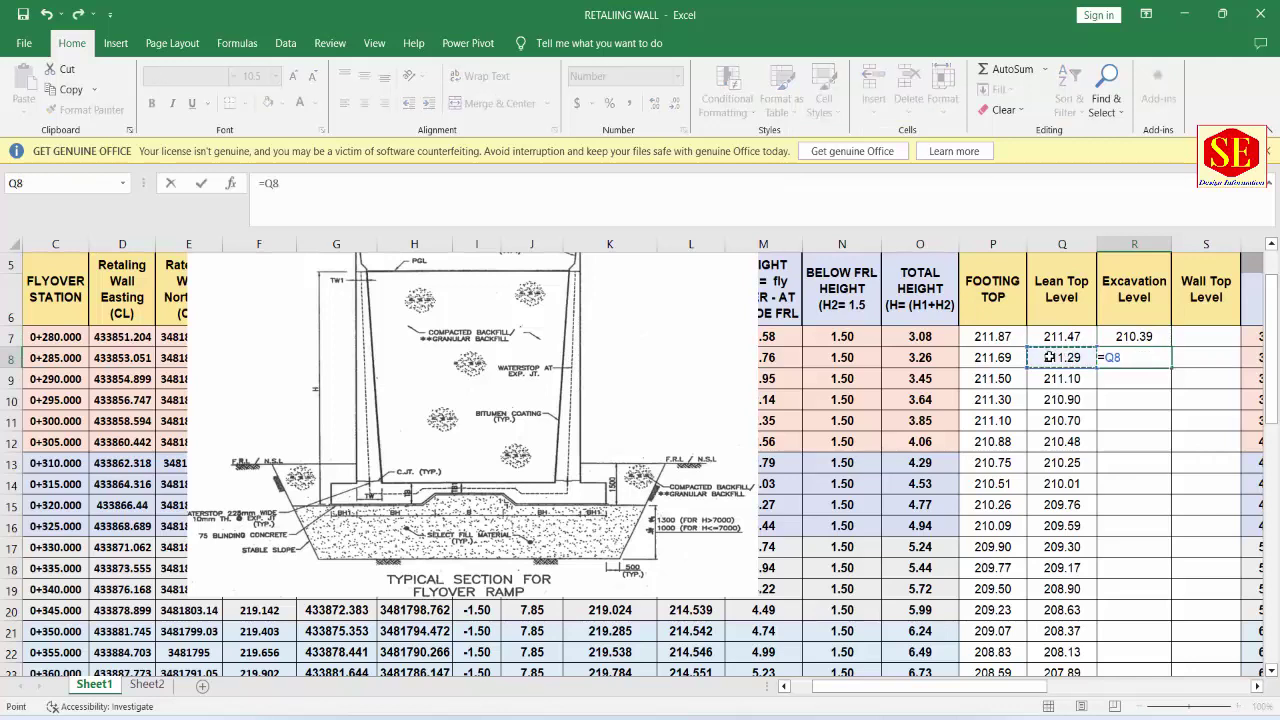
pyautogui.write('-.075-1')
pyautogui.press('Return')
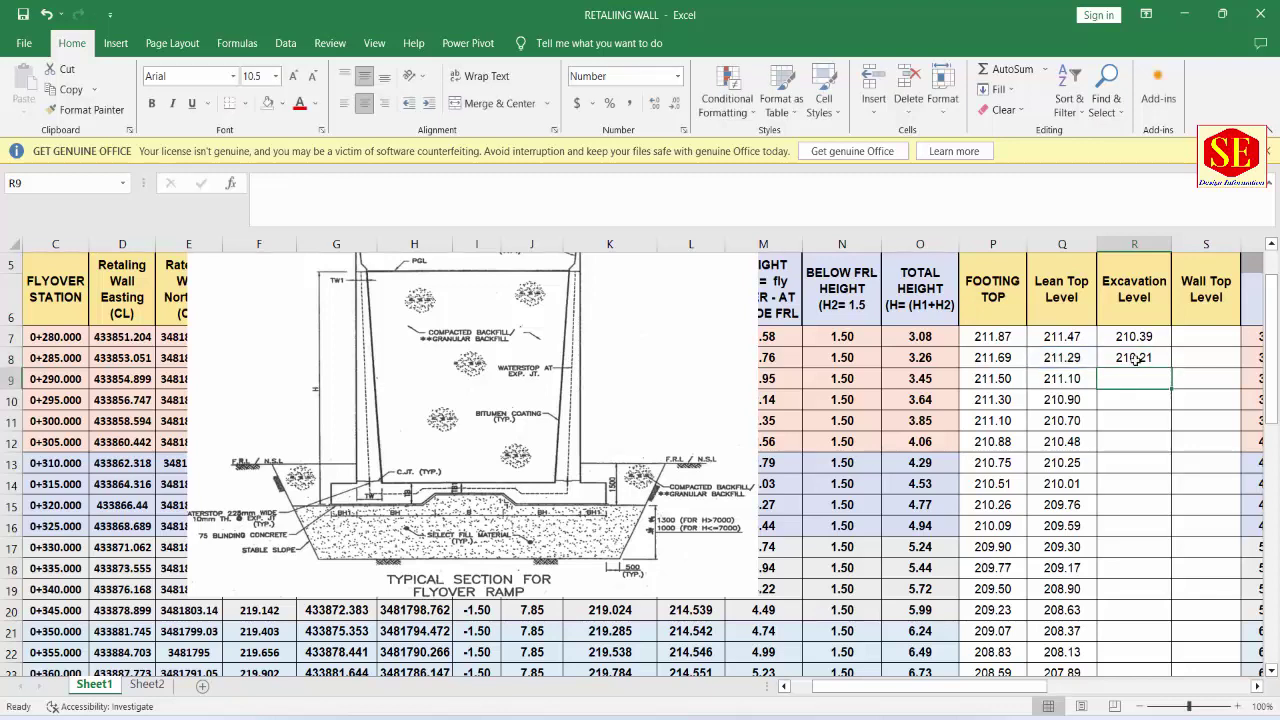
pyautogui.click(1147, 356)
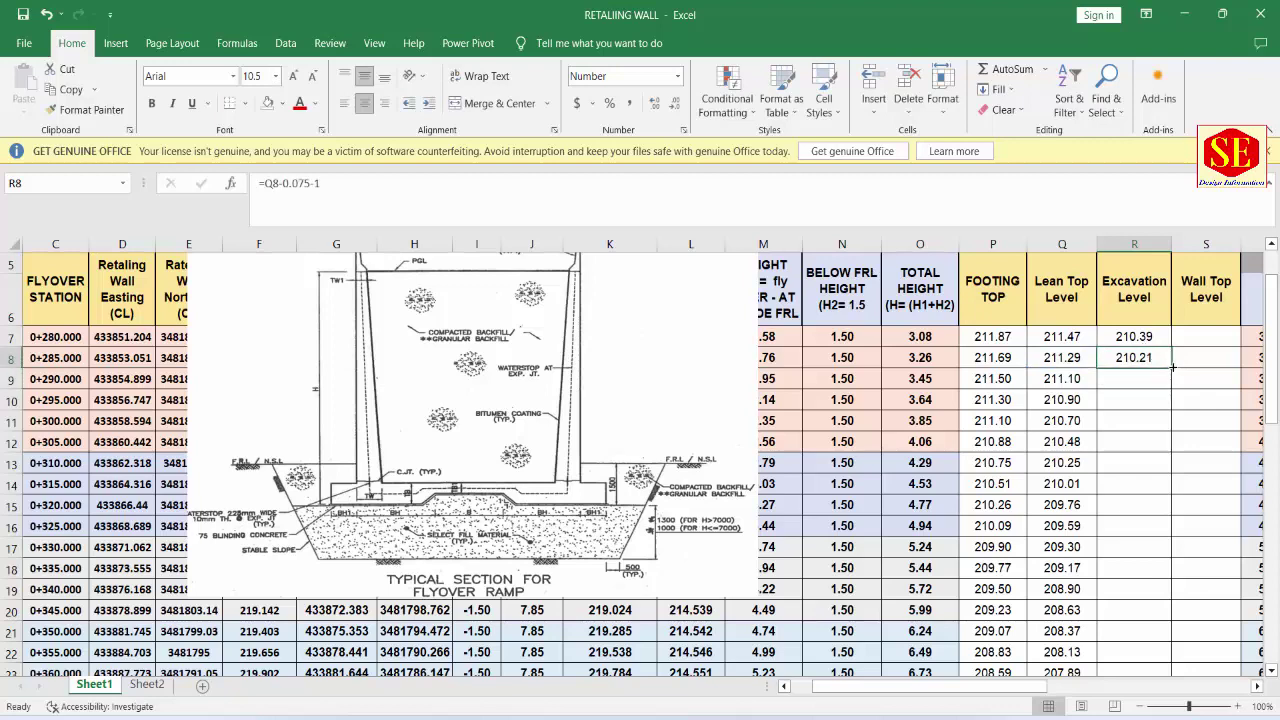
pyautogui.doubleClick(1172, 367)
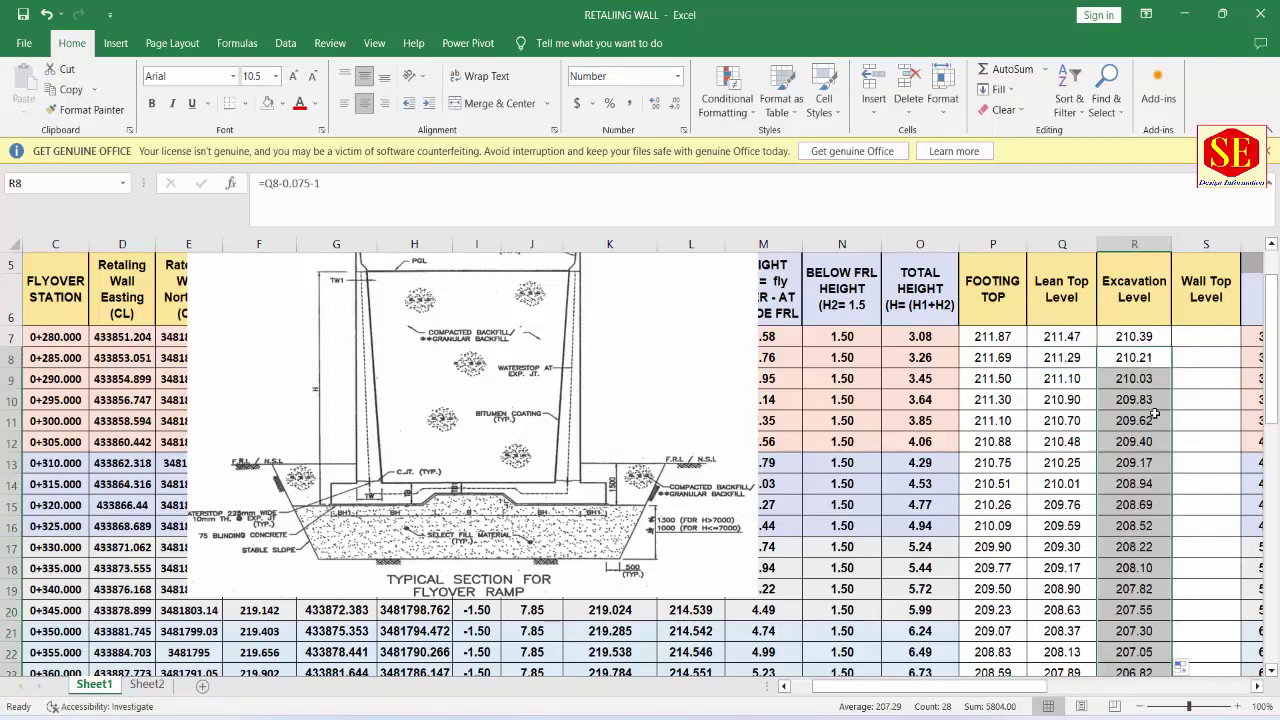
pyautogui.scroll(-8, 1150, 502)
pyautogui.scroll(8, 1142, 570)
# Step: Insert a blank column before Lean Top Level and merge its two header cells
pyautogui.click(1062, 290)
pyautogui.hotkey('ctrl', 'shift', 'Down')
pyautogui.rightClick(1062, 260)
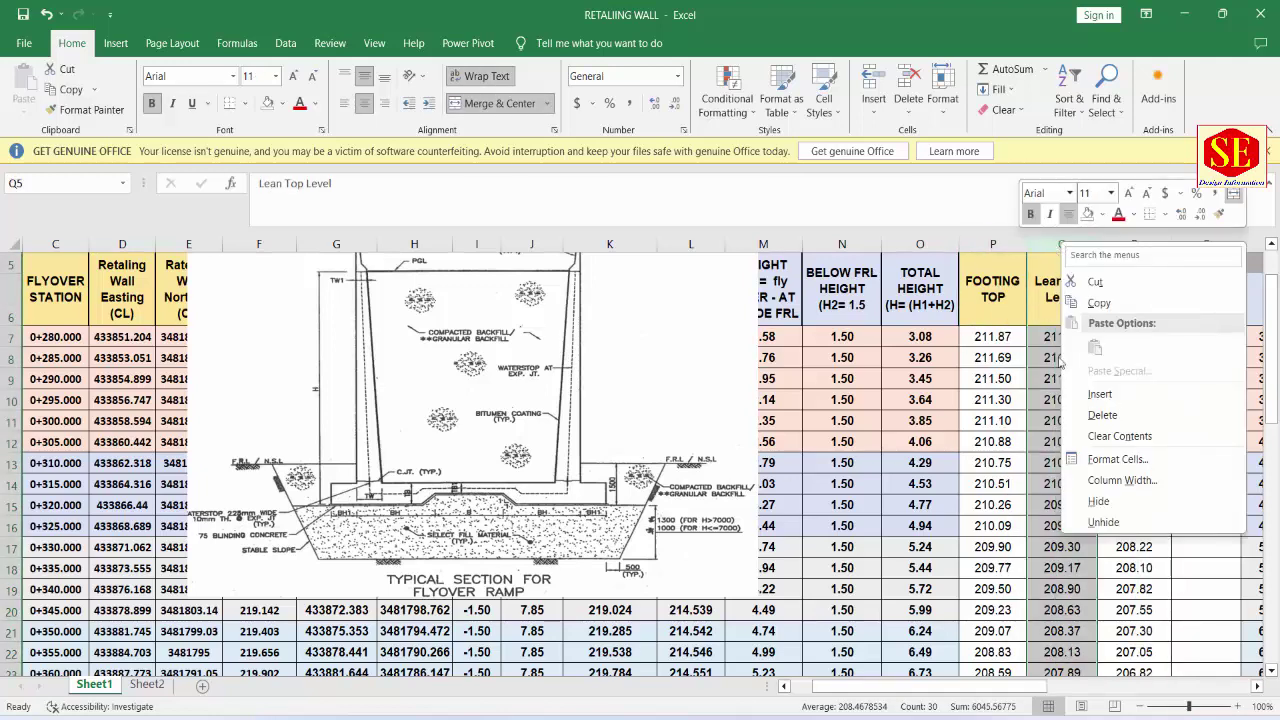
pyautogui.click(1101, 395)
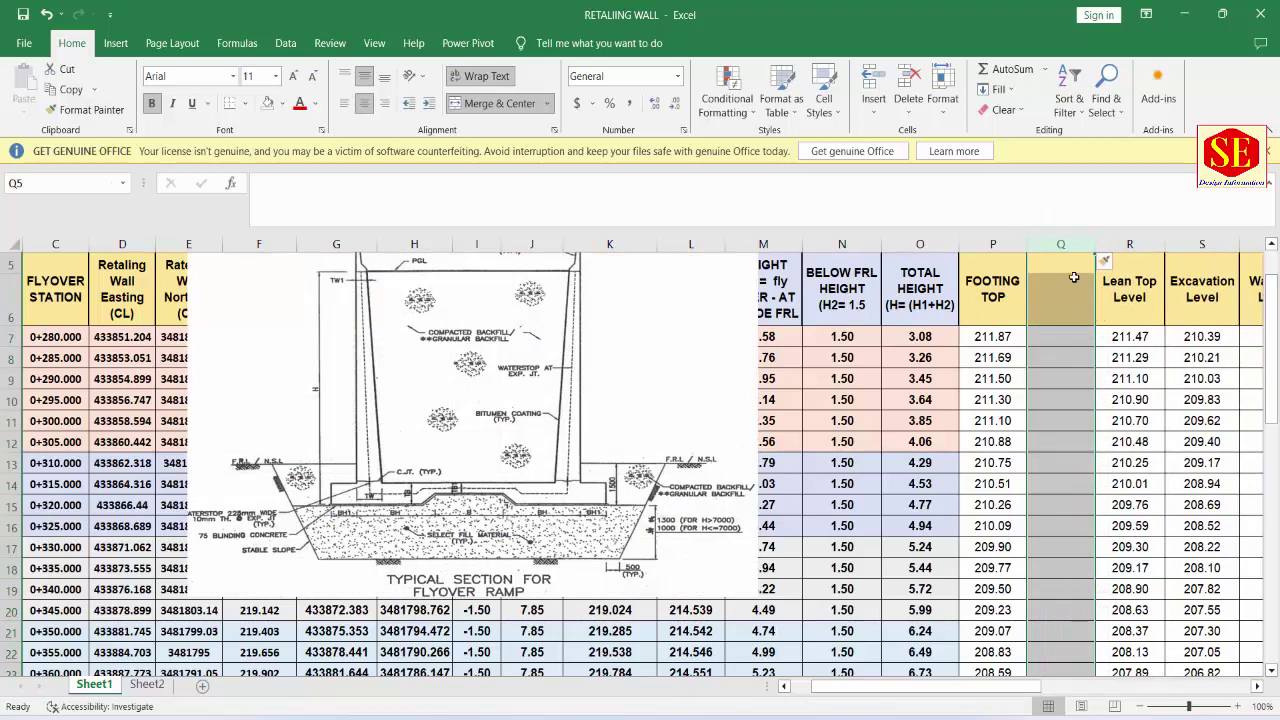
pyautogui.click(497, 103)
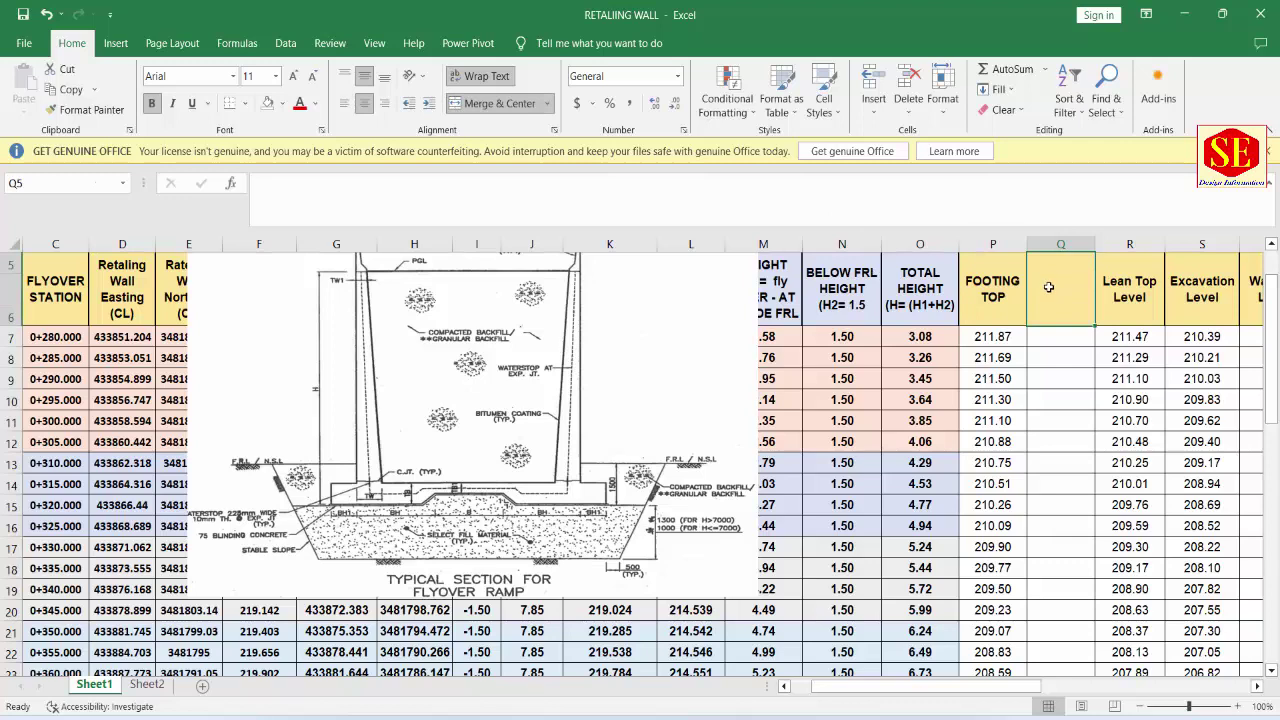
# Step: Enter TB1 as the new column's header
pyautogui.write('TB')
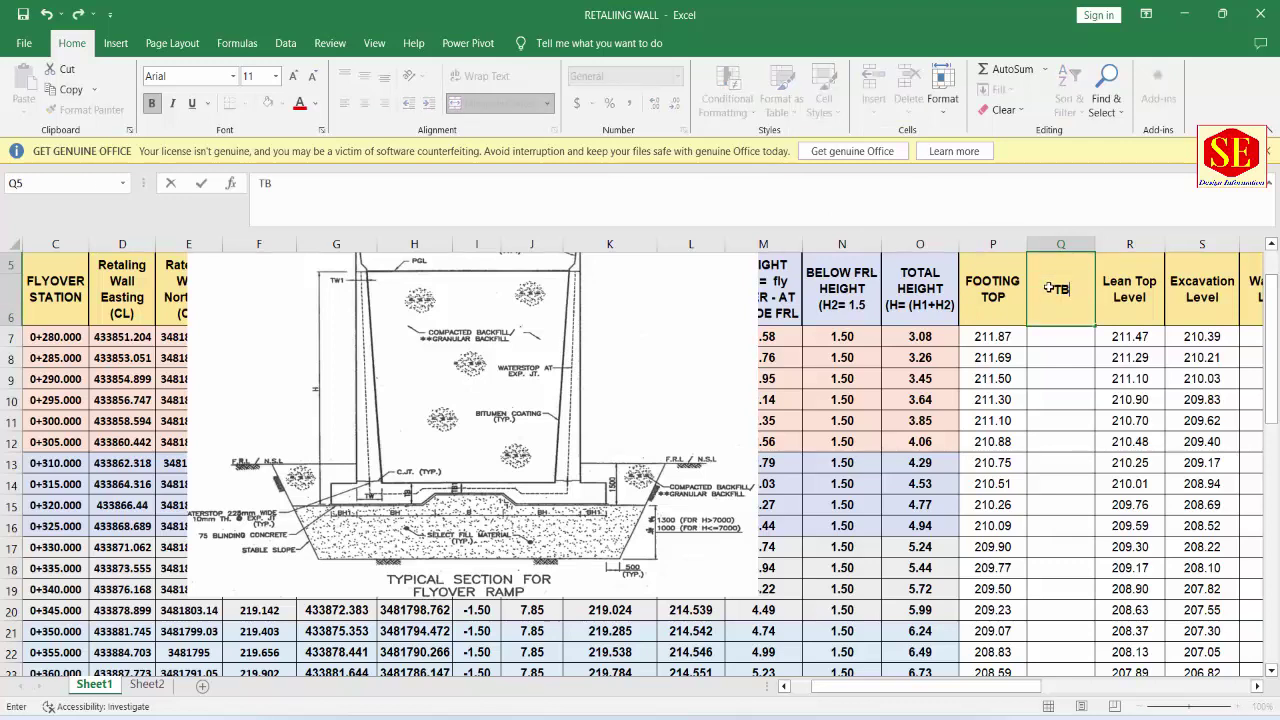
pyautogui.hotkey('ctrl', 'Return')
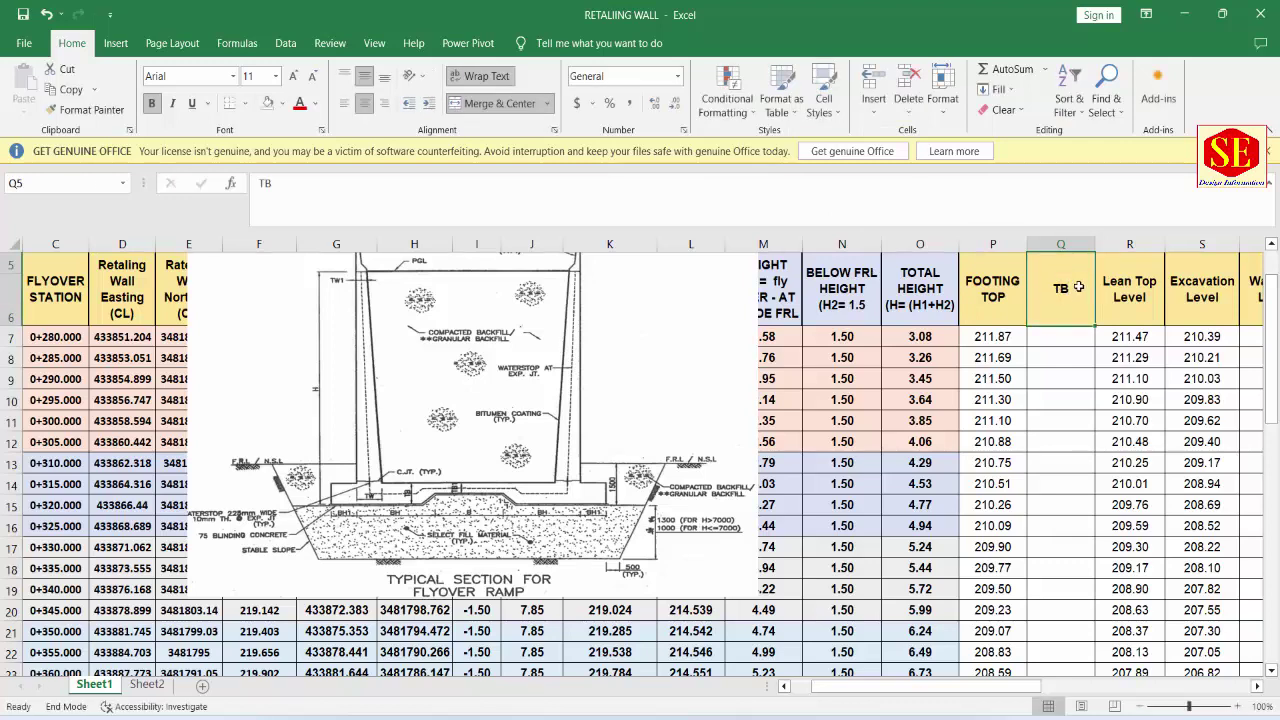
pyautogui.doubleClick(1079, 287)
pyautogui.write('1')
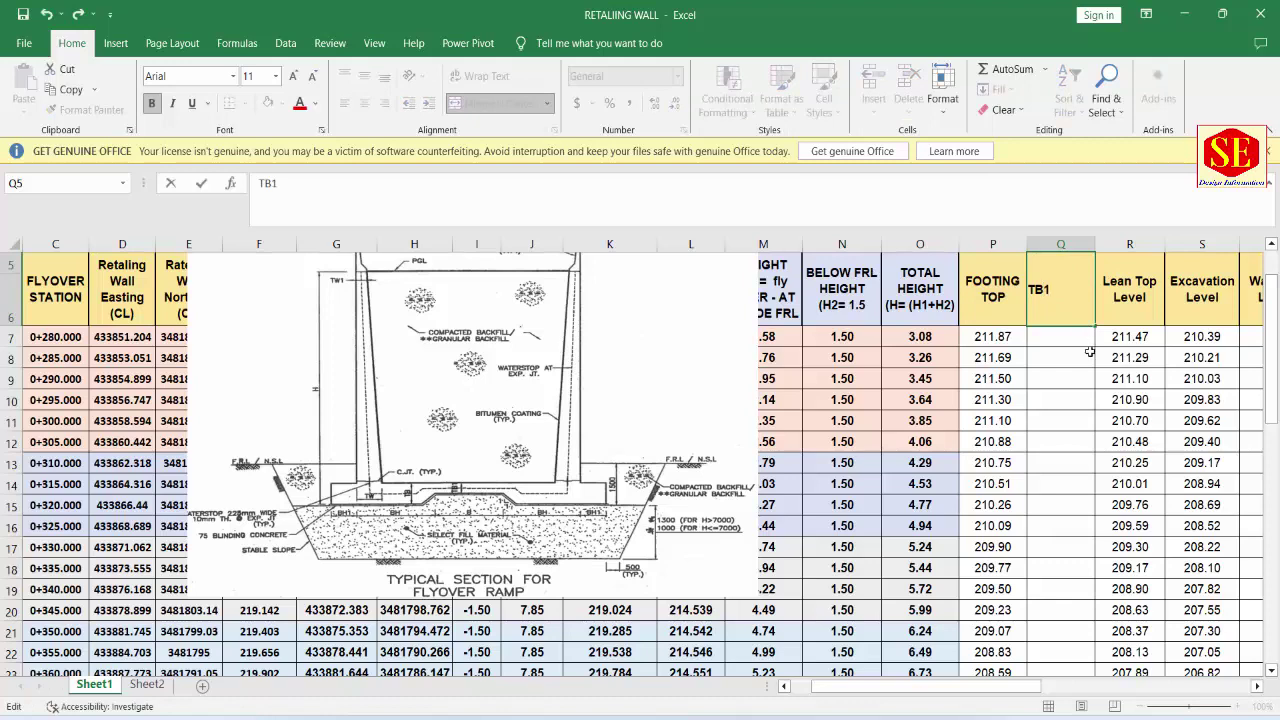
pyautogui.press('Return')
pyautogui.hscroll(5, 604, 280)
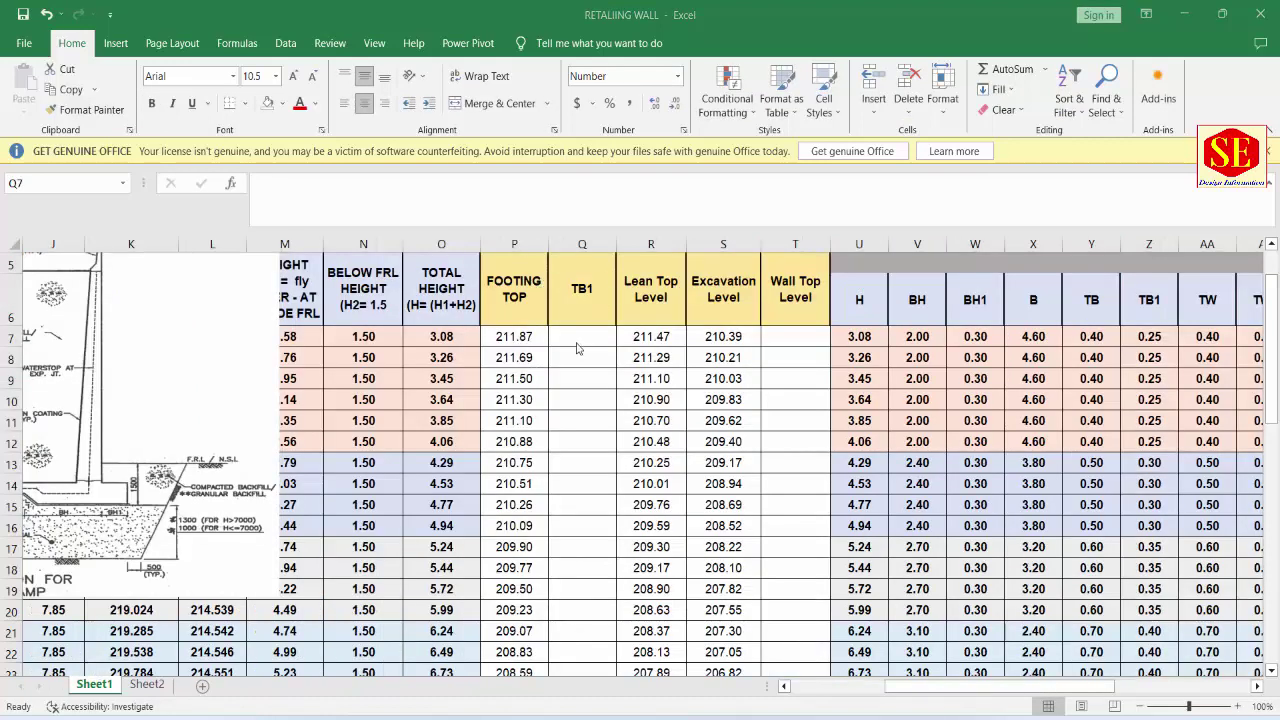
# Step: Extend the header to 'TB1 Top Lean Level', wrapped over three lines
pyautogui.doubleClick(602, 300)
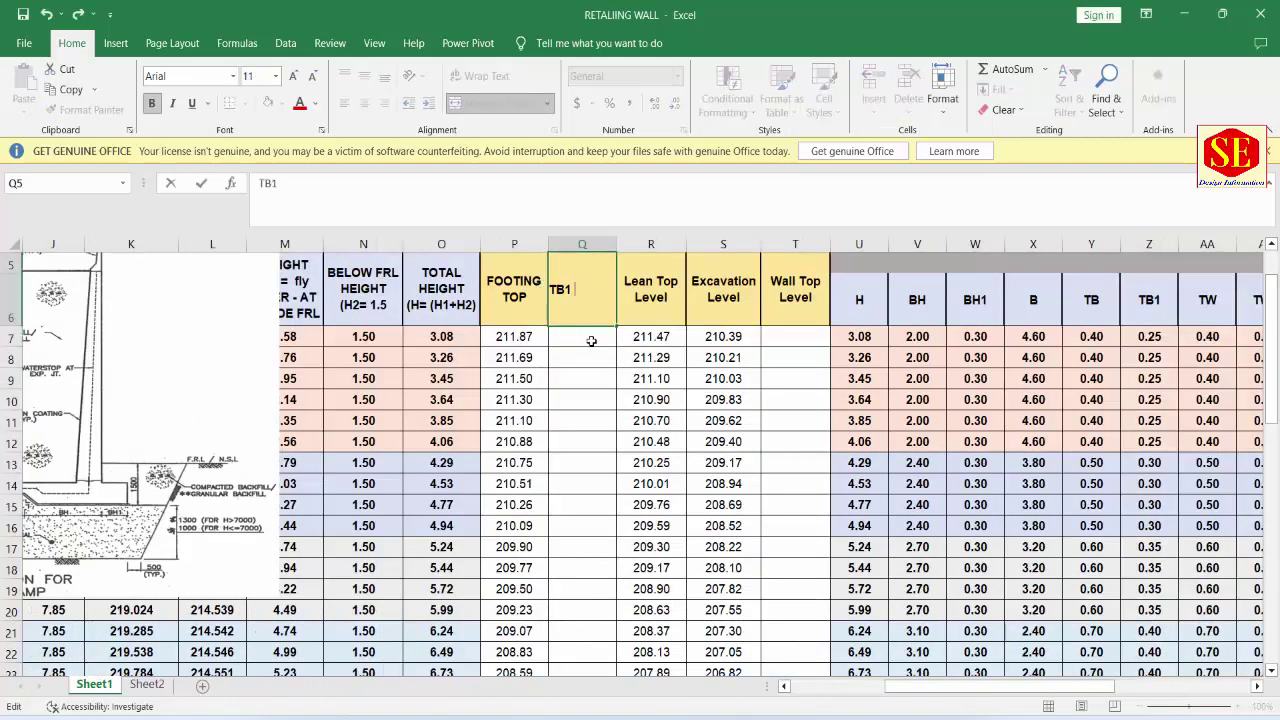
pyautogui.write('Top Le')
pyautogui.write('vel')
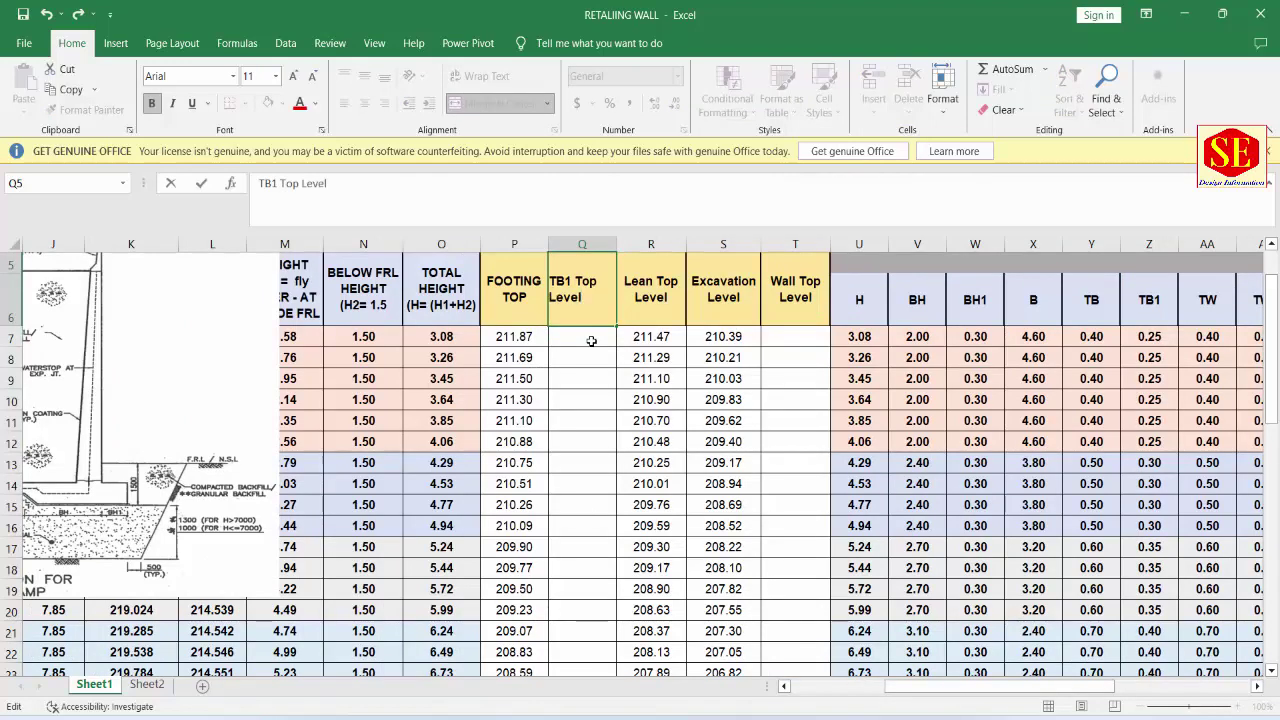
pyautogui.click(550, 297)
pyautogui.write('Lea')
pyautogui.write('n Le')
pyautogui.click(560, 365)
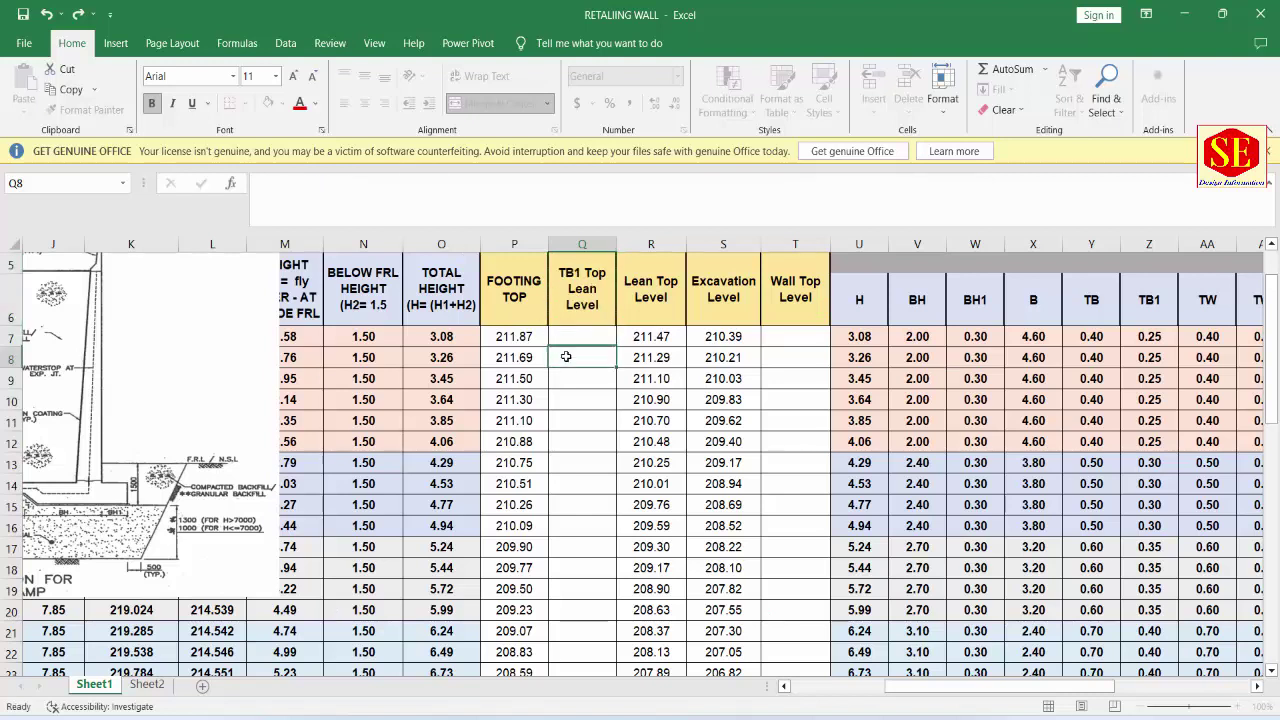
pyautogui.doubleClick(595, 276)
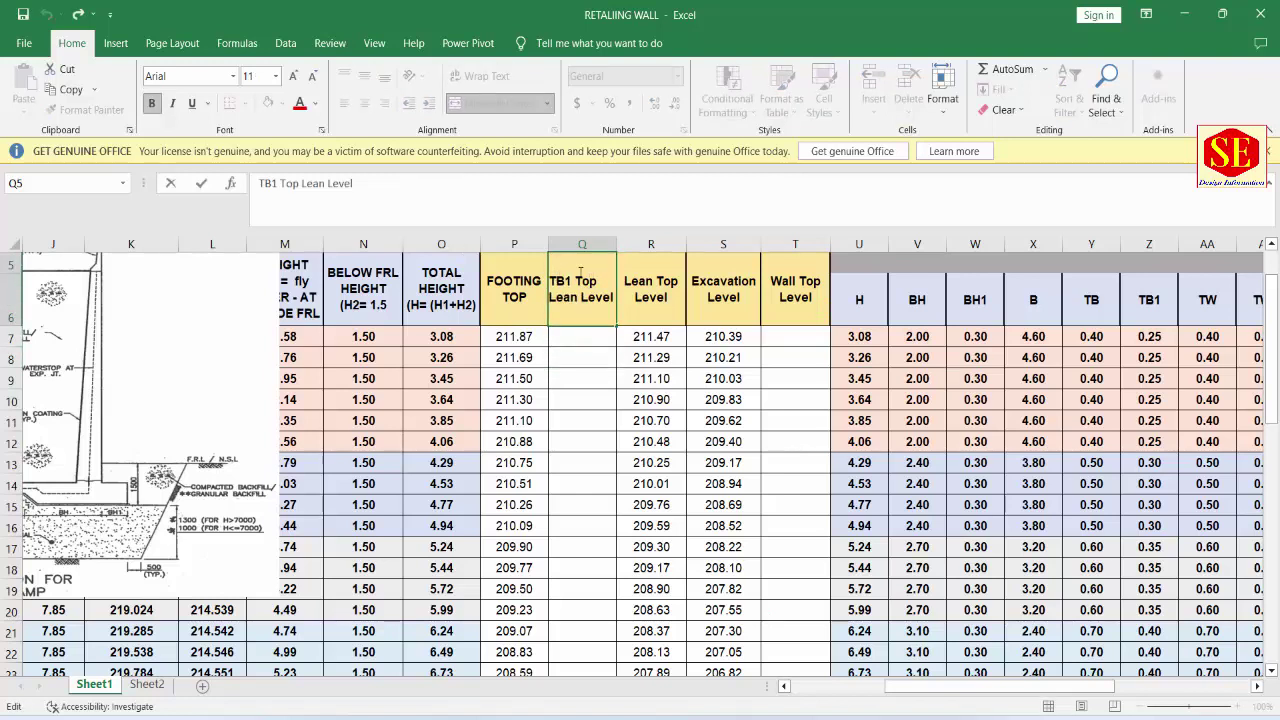
pyautogui.click(576, 276)
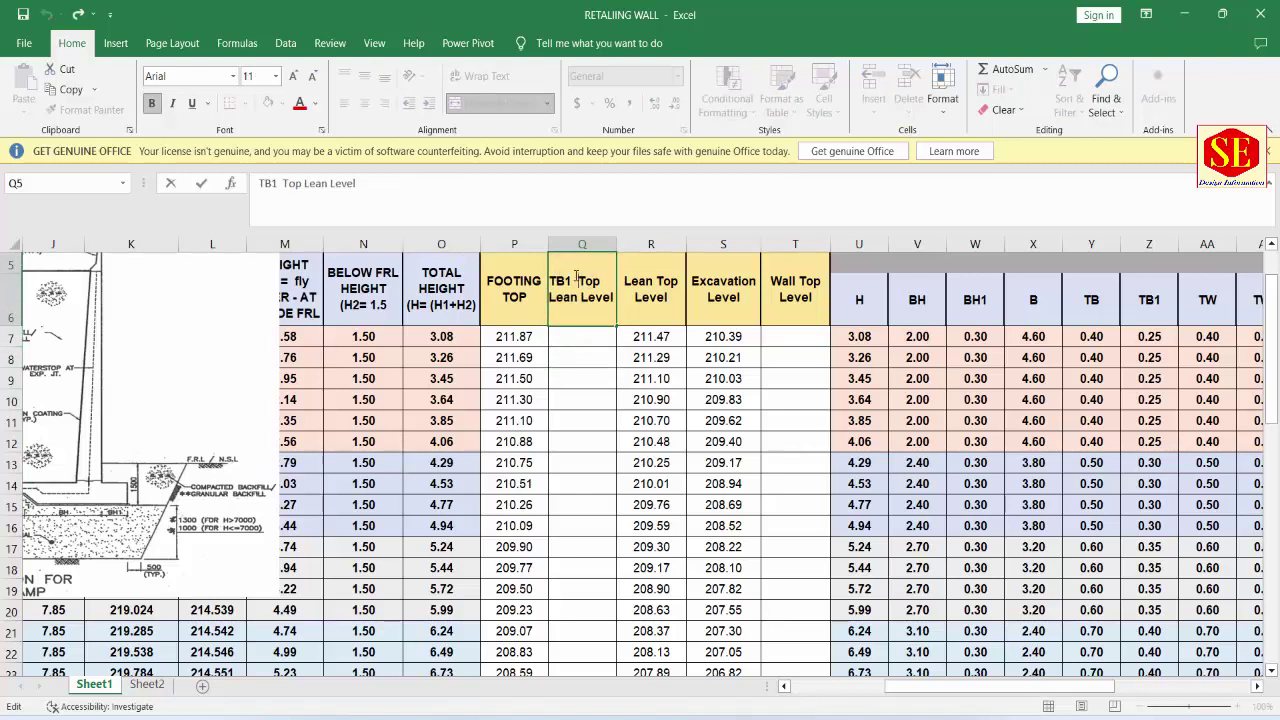
pyautogui.click(590, 371)
pyautogui.click(596, 333)
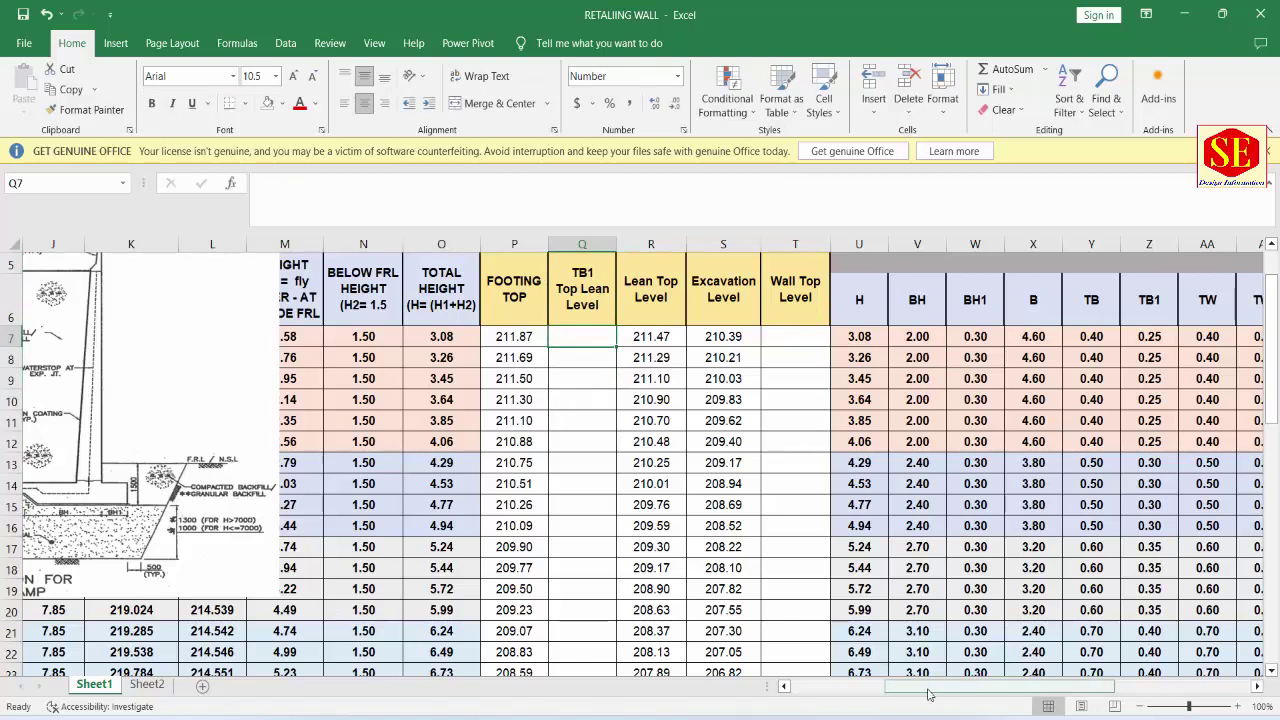
pyautogui.moveTo(922, 688); pyautogui.dragTo(827, 688)
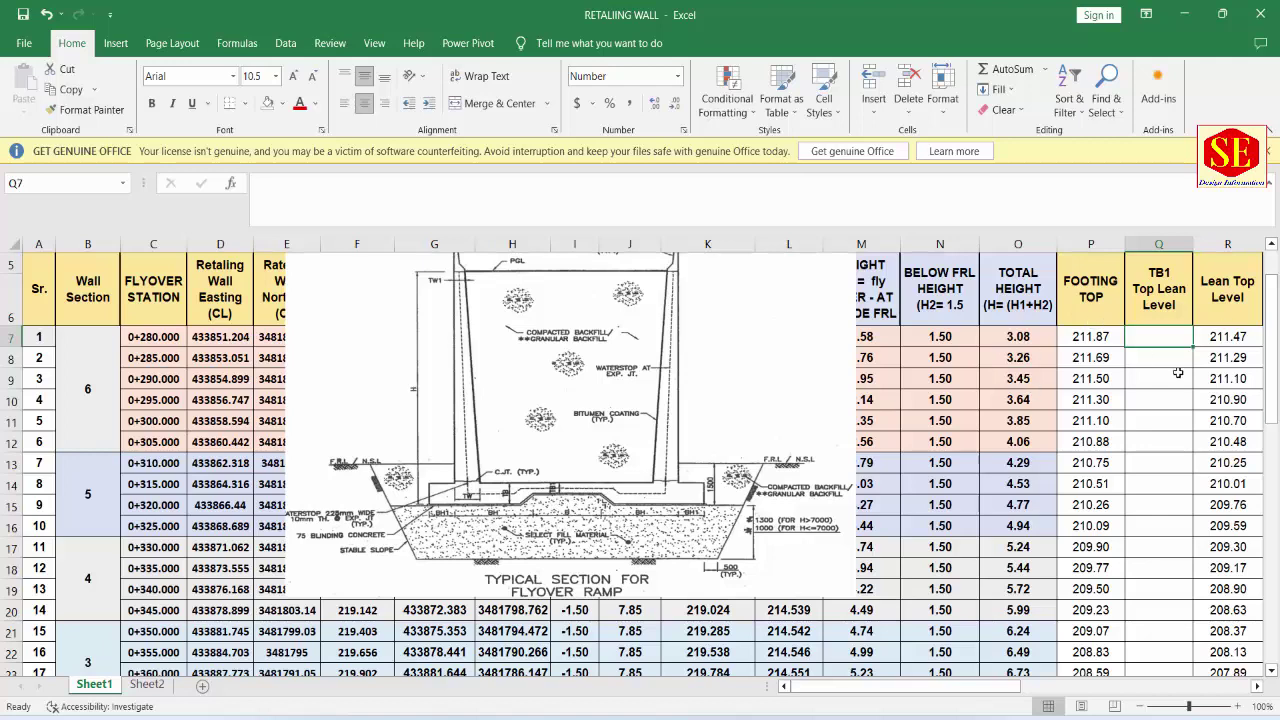
# Step: In Q7, enter a formula subtracting row 7's TB1 from its Footing Top
pyautogui.write('=')
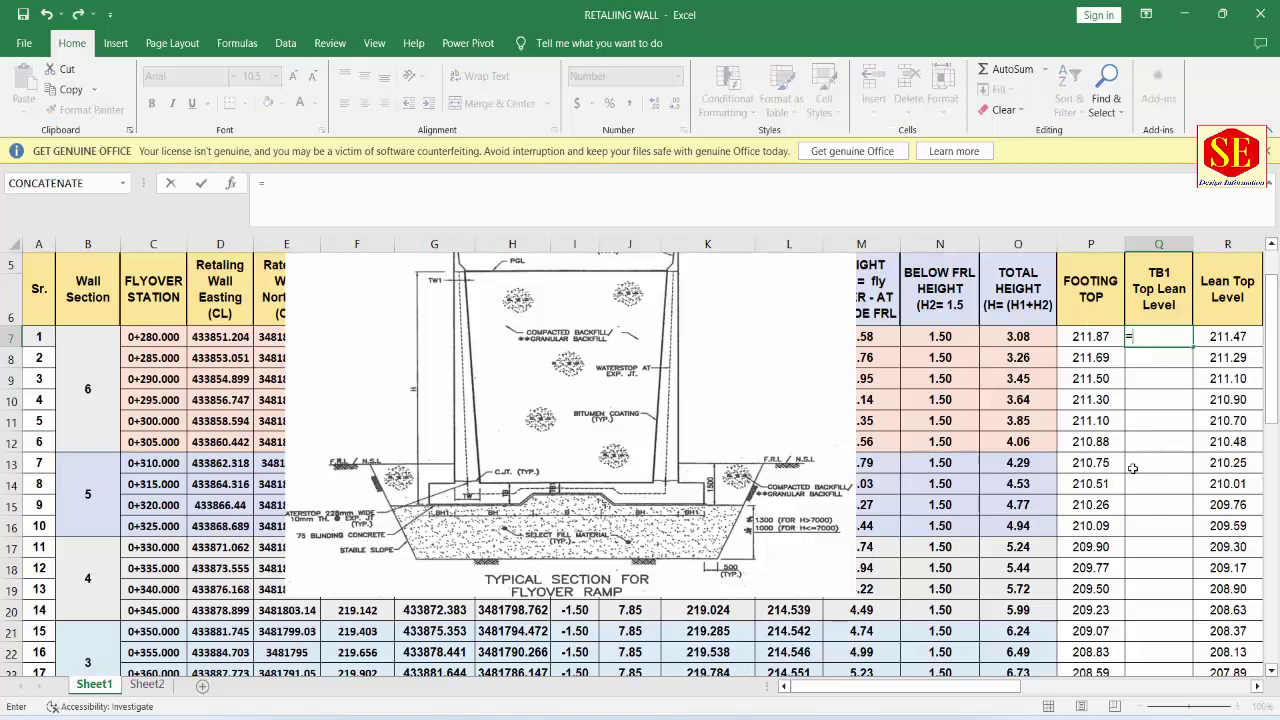
pyautogui.click(1093, 337)
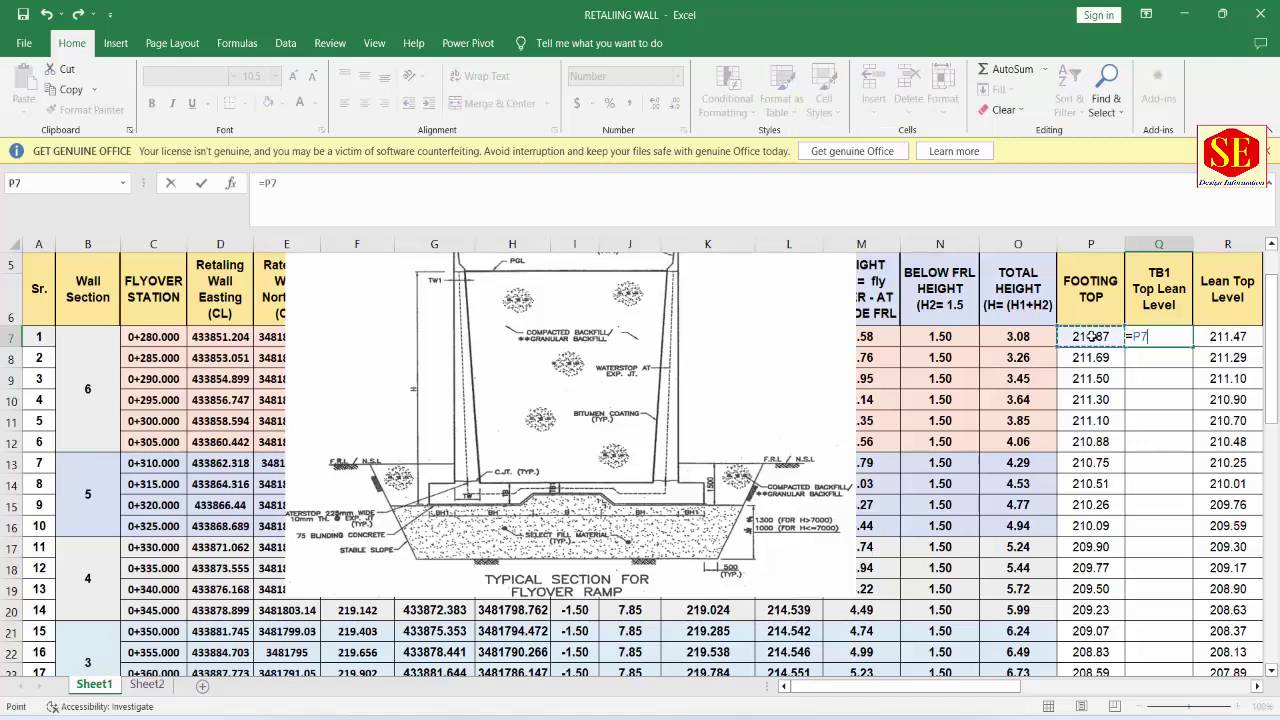
pyautogui.write('-')
pyautogui.moveTo(1000, 687); pyautogui.dragTo(1105, 684)
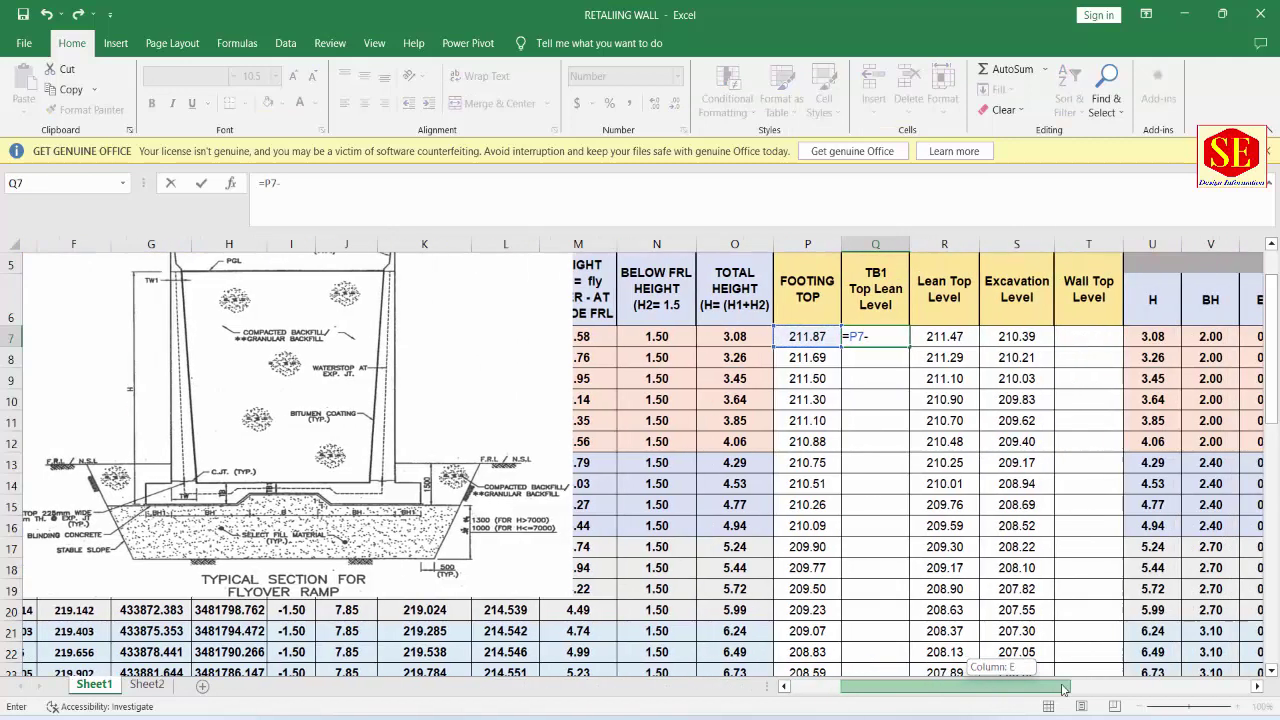
pyautogui.click(1090, 338)
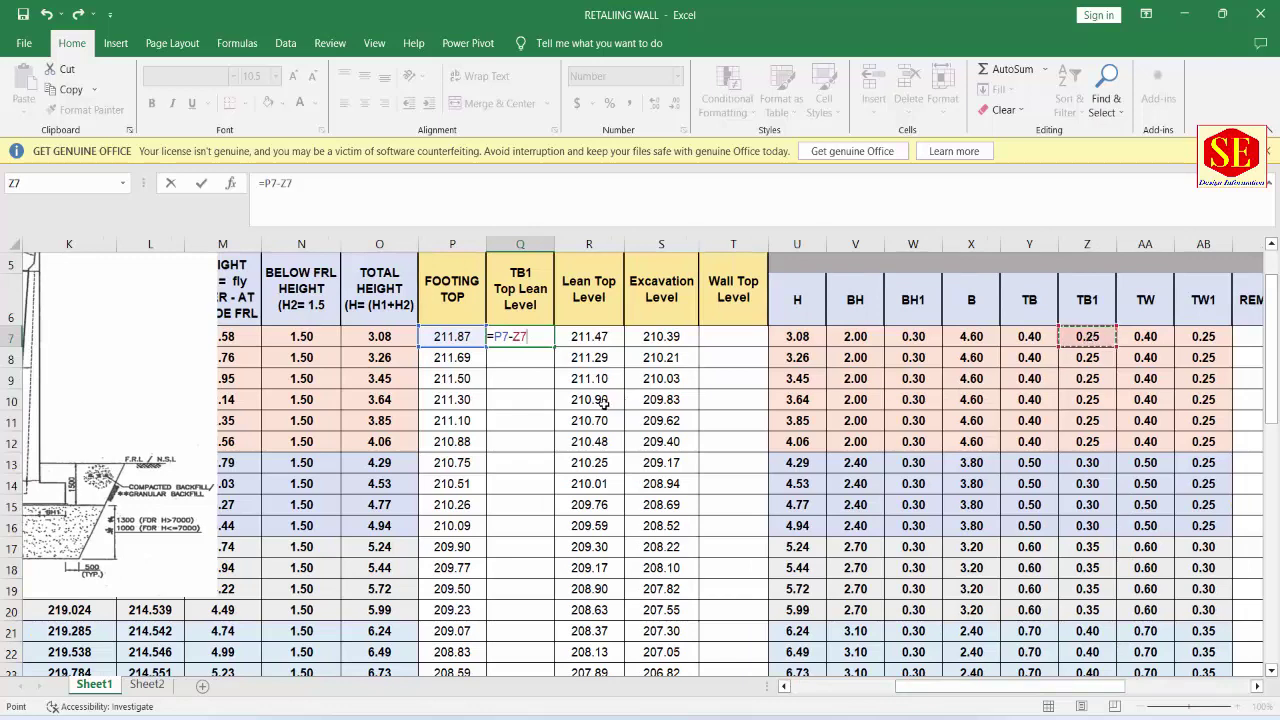
pyautogui.press('Return')
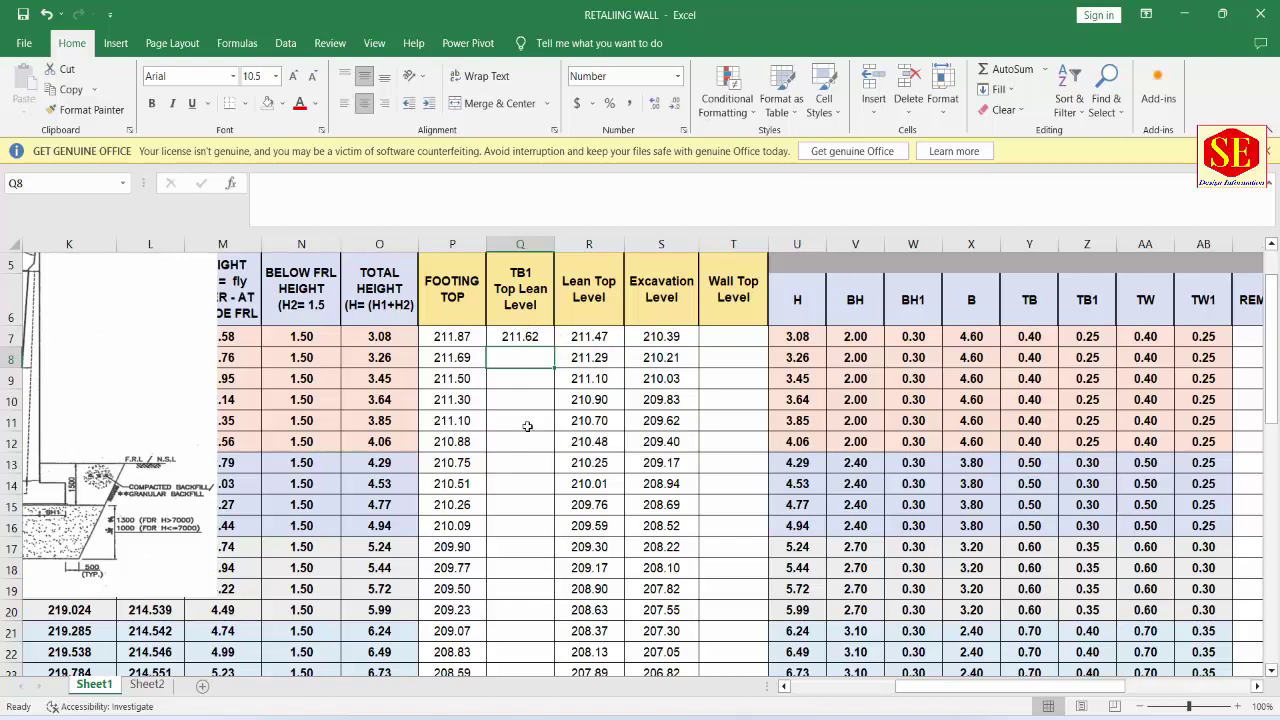
# Step: Enter =P8-Z8 in Q8 and fill it down the TB1 Top Lean Level column
pyautogui.write('=')
pyautogui.click(450, 360)
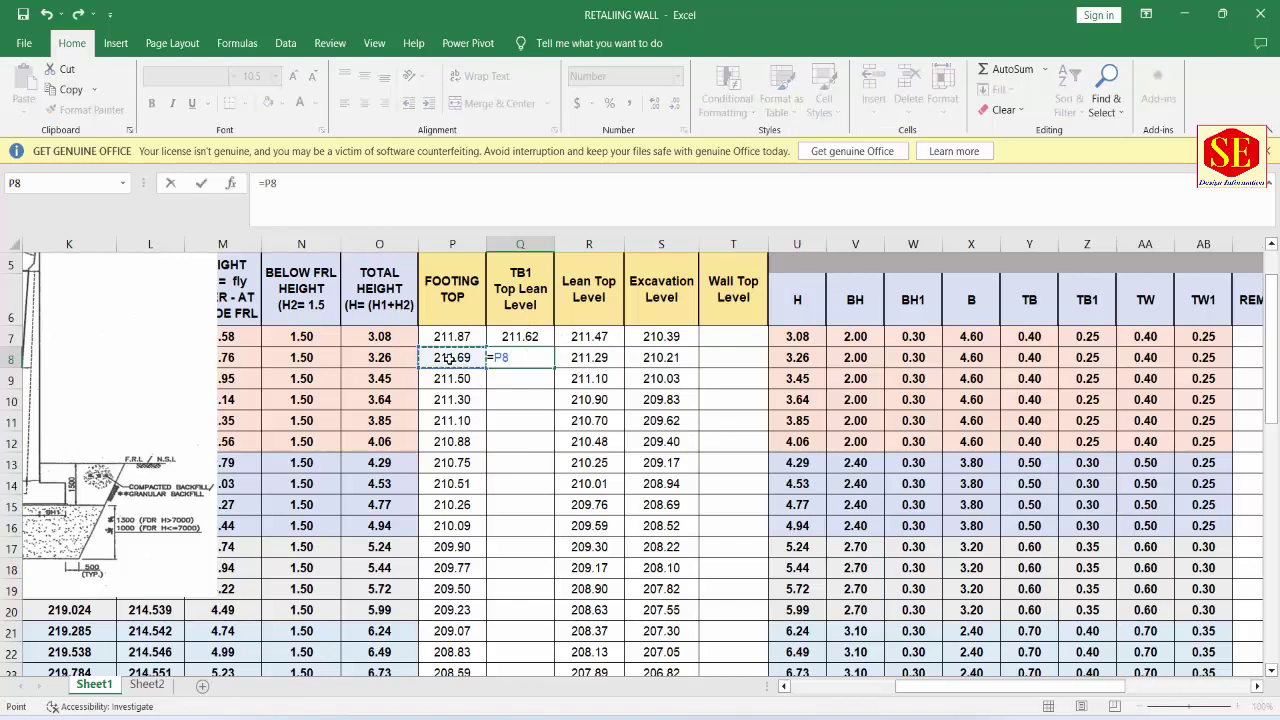
pyautogui.write('-')
pyautogui.click(1094, 353)
pyautogui.press('Return')
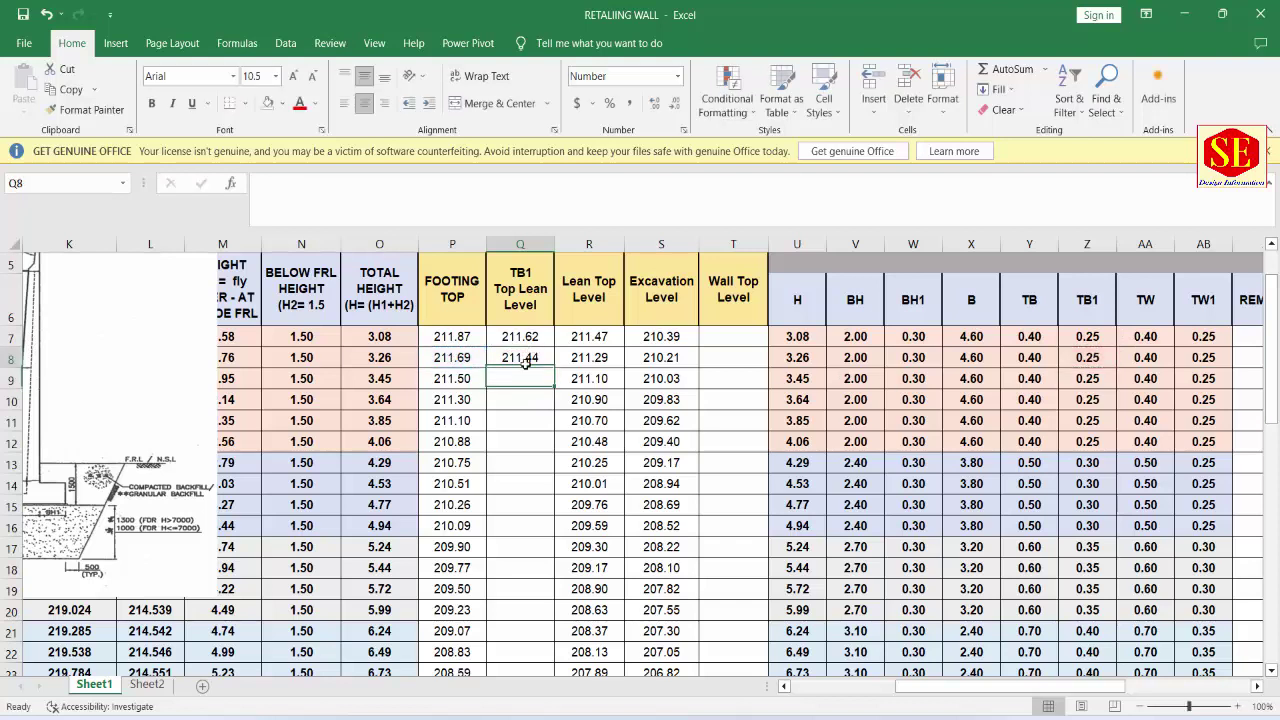
pyautogui.click(525, 357)
pyautogui.doubleClick(556, 370)
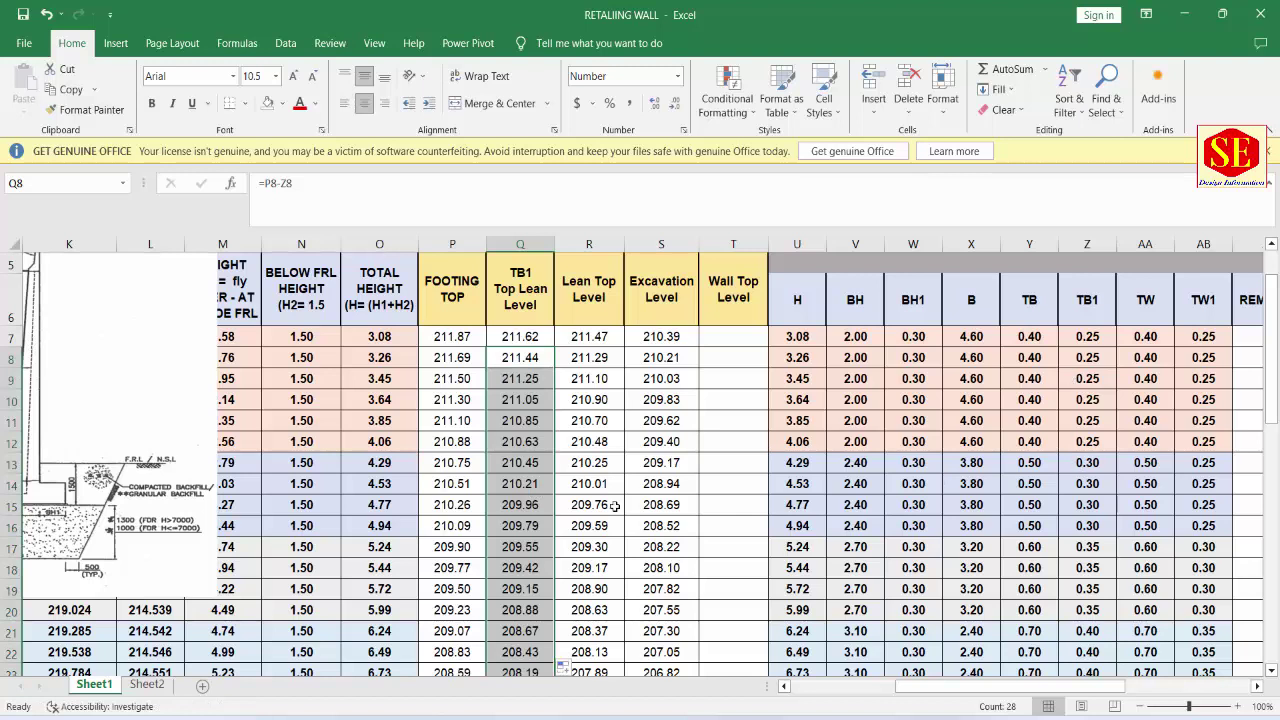
# Step: Inspect the Q15 and R15 formulas to confirm the fill
pyautogui.doubleClick(520, 505)
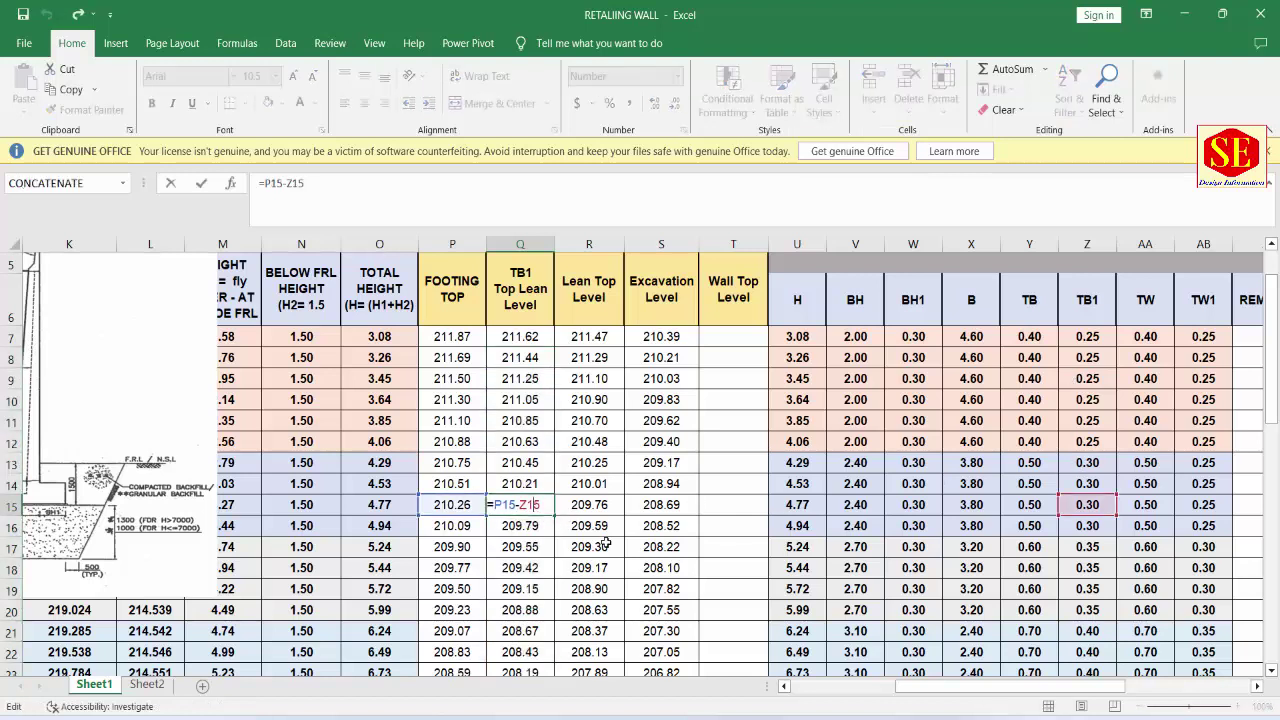
pyautogui.press('Escape')
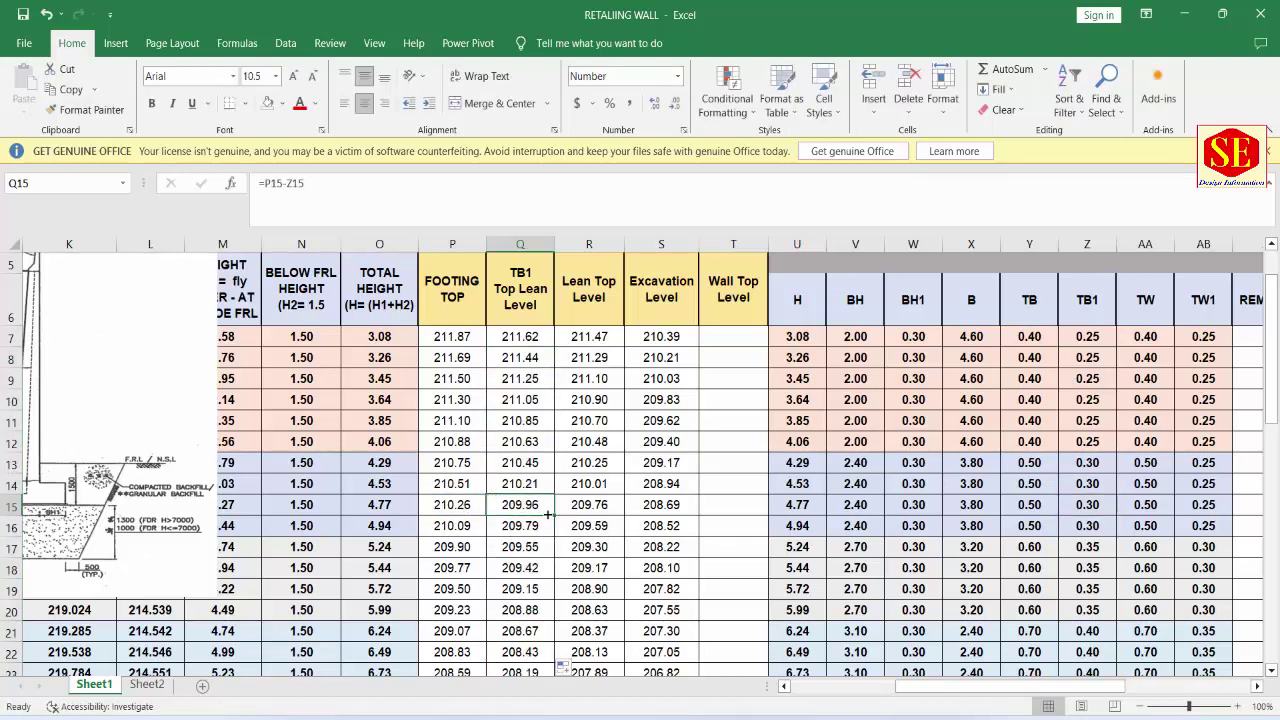
pyautogui.click(592, 510)
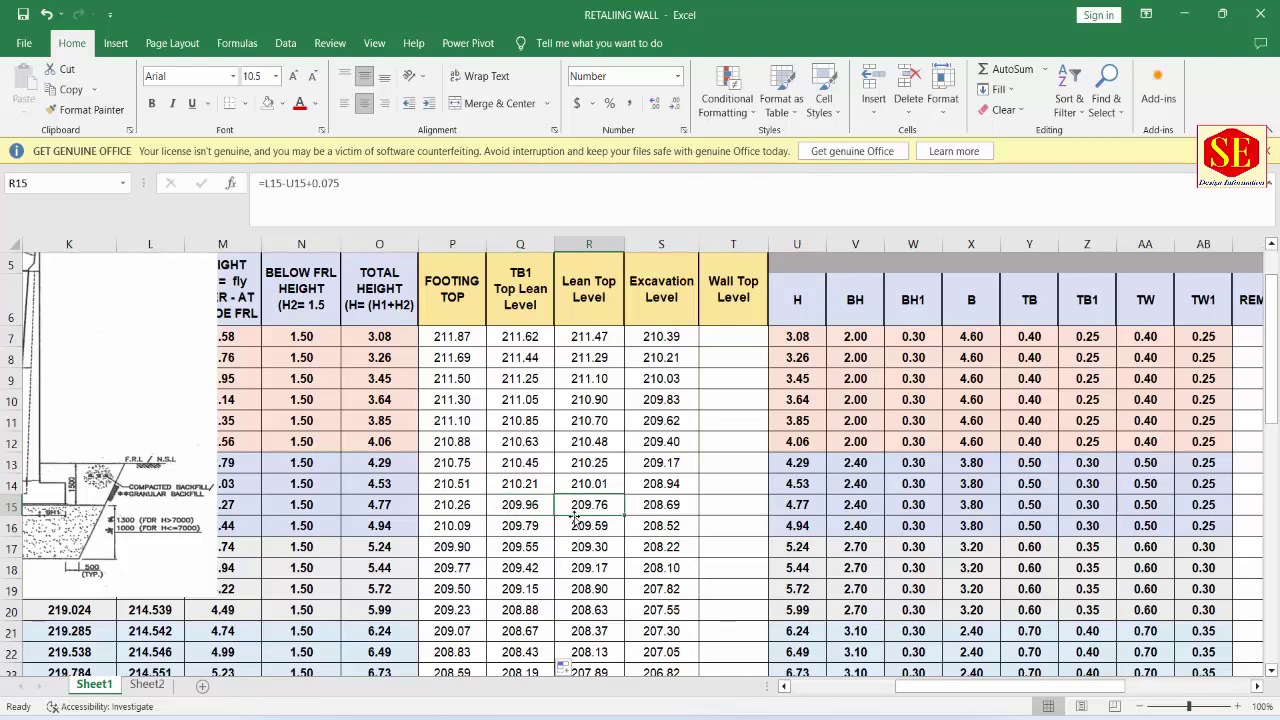
pyautogui.click(528, 511)
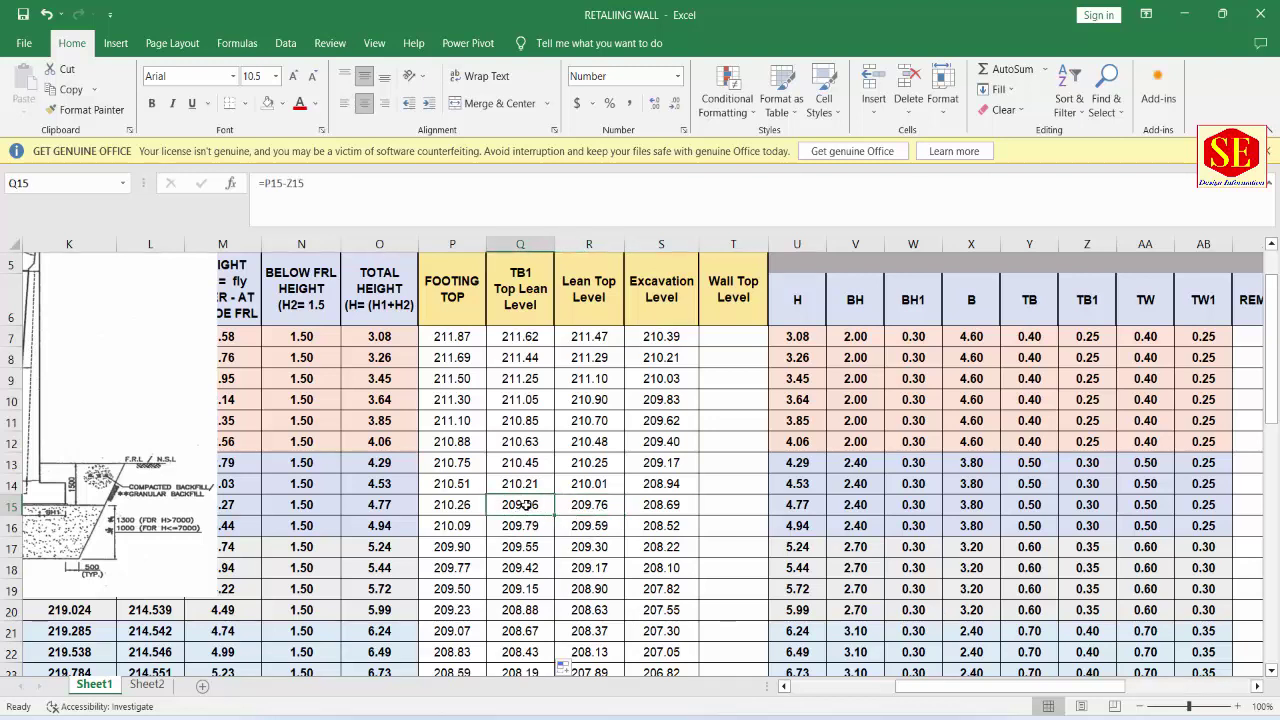
pyautogui.moveTo(920, 688); pyautogui.dragTo(822, 688)
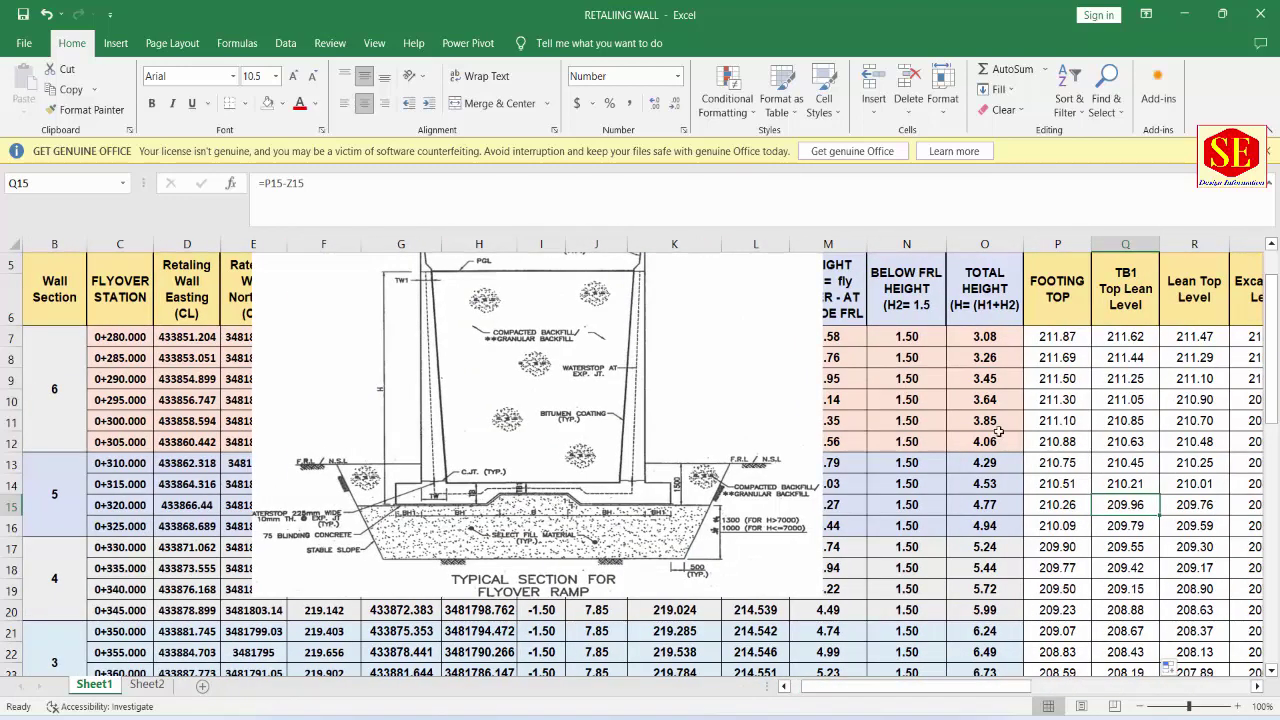
# Step: Scroll to the Wall Top Level column and select cell T7
pyautogui.moveTo(995, 688); pyautogui.dragTo(1059, 688)
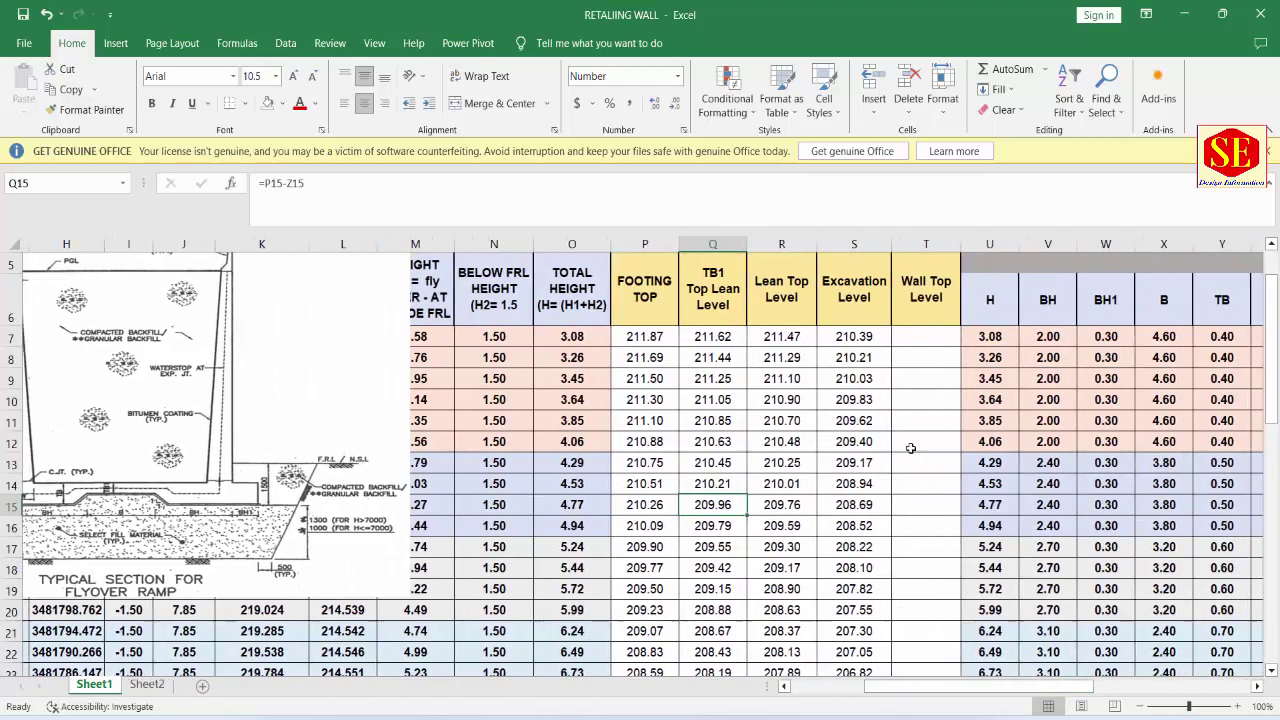
pyautogui.click(915, 285)
pyautogui.click(913, 341)
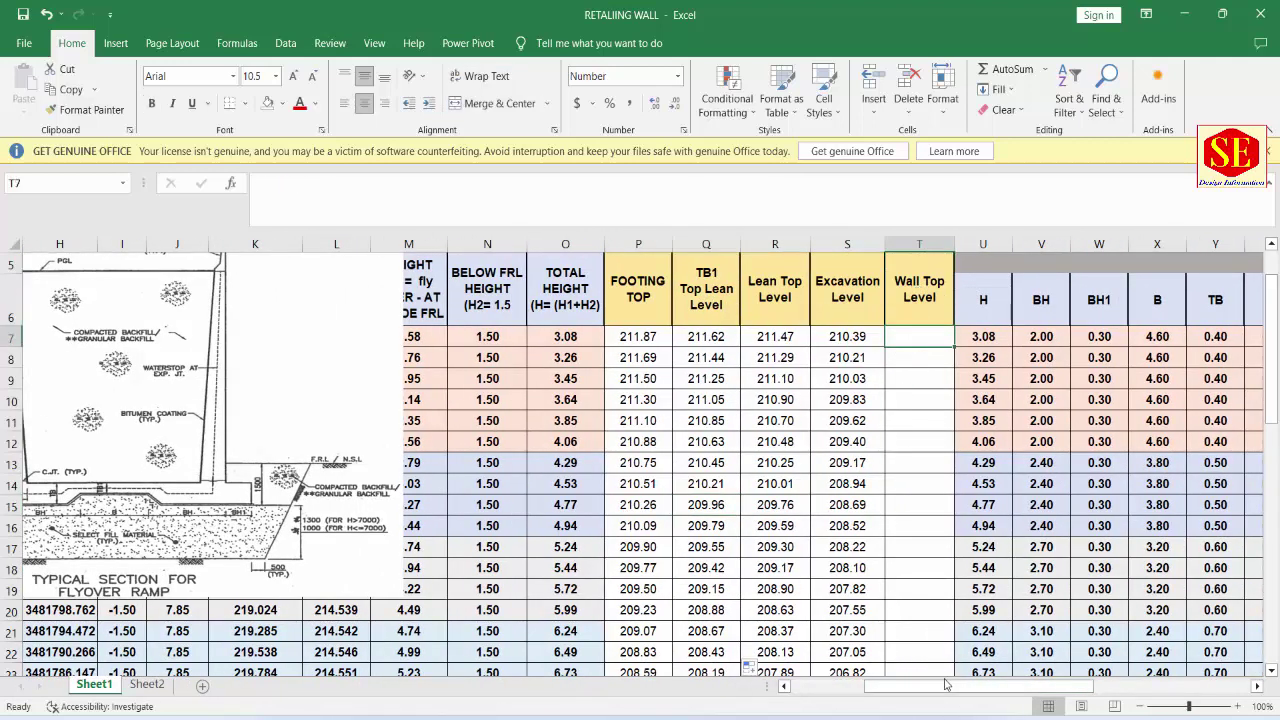
pyautogui.moveTo(946, 685); pyautogui.dragTo(871, 686)
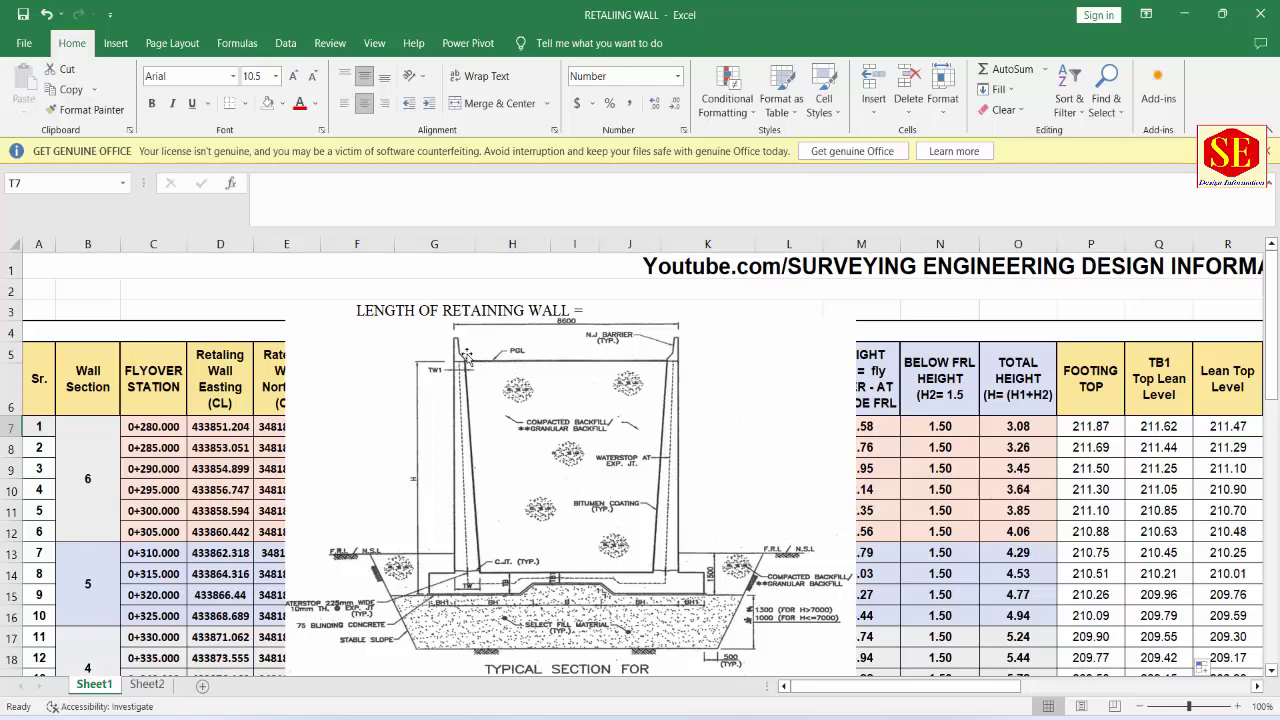
# Step: Widen and heighten the section drawing, then move it lower and right
pyautogui.click(460, 377)
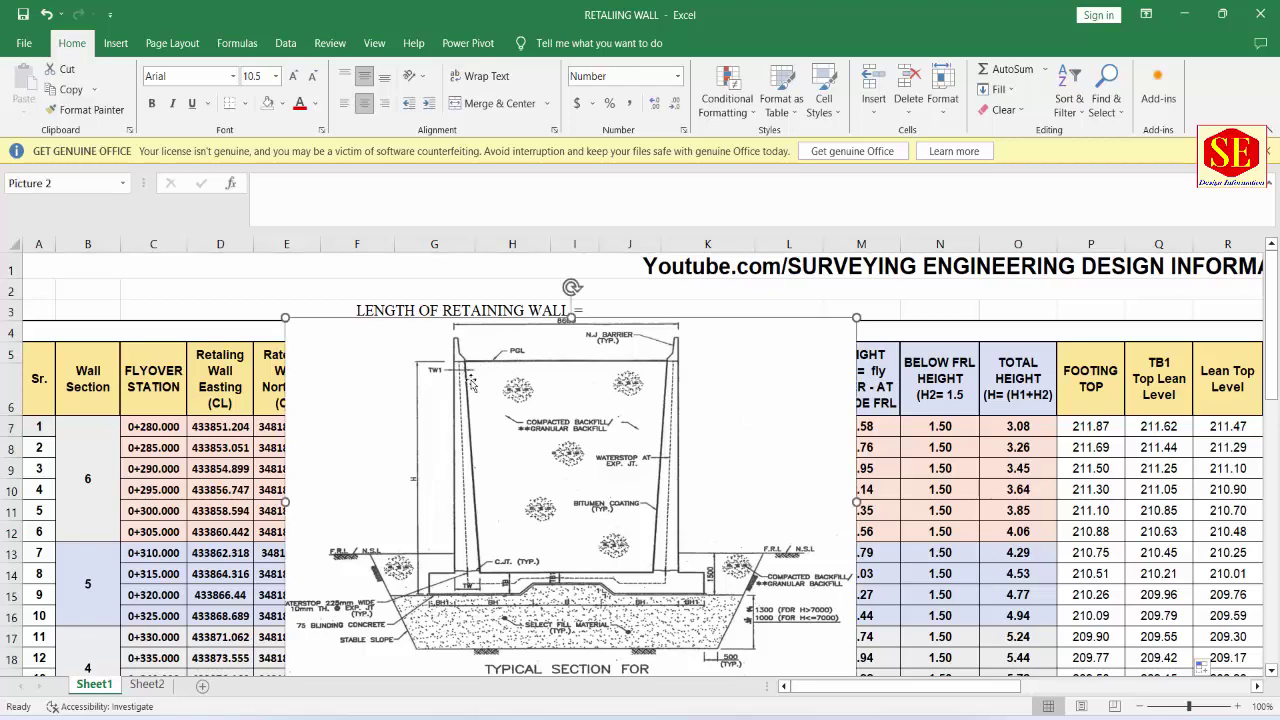
pyautogui.moveTo(285, 502); pyautogui.dragTo(180, 502)
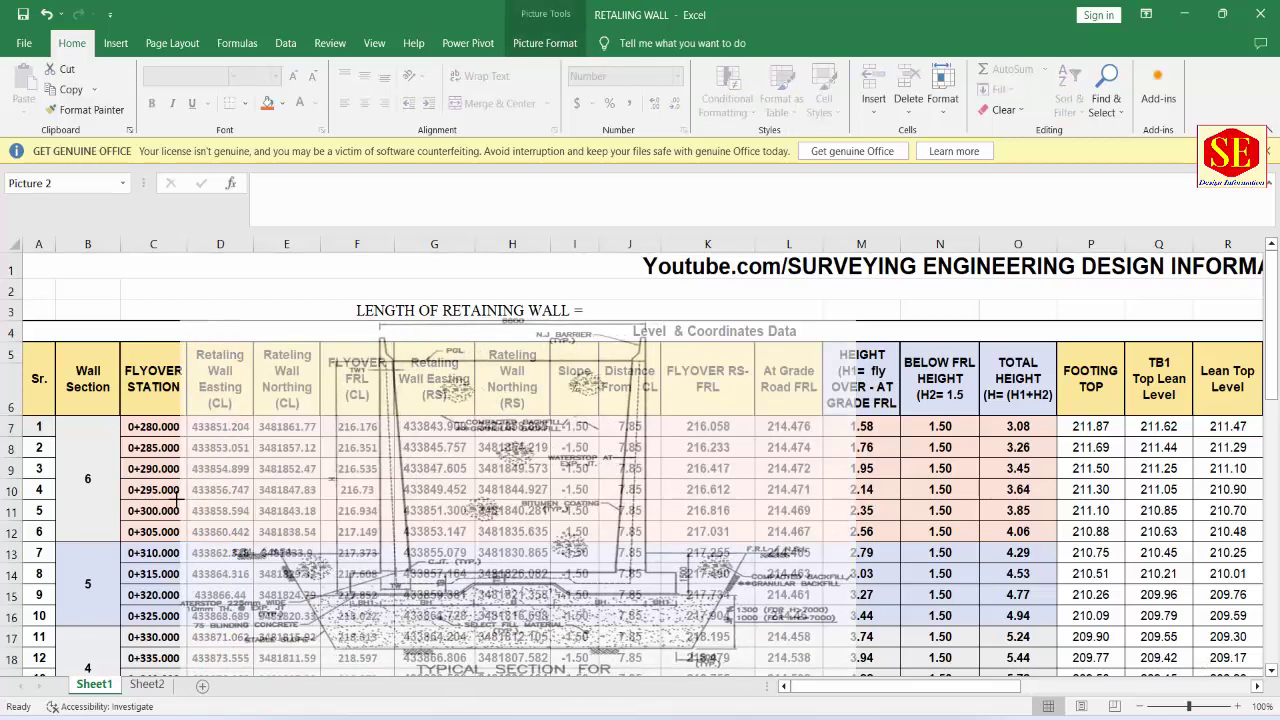
pyautogui.moveTo(518, 284); pyautogui.dragTo(518, 277)
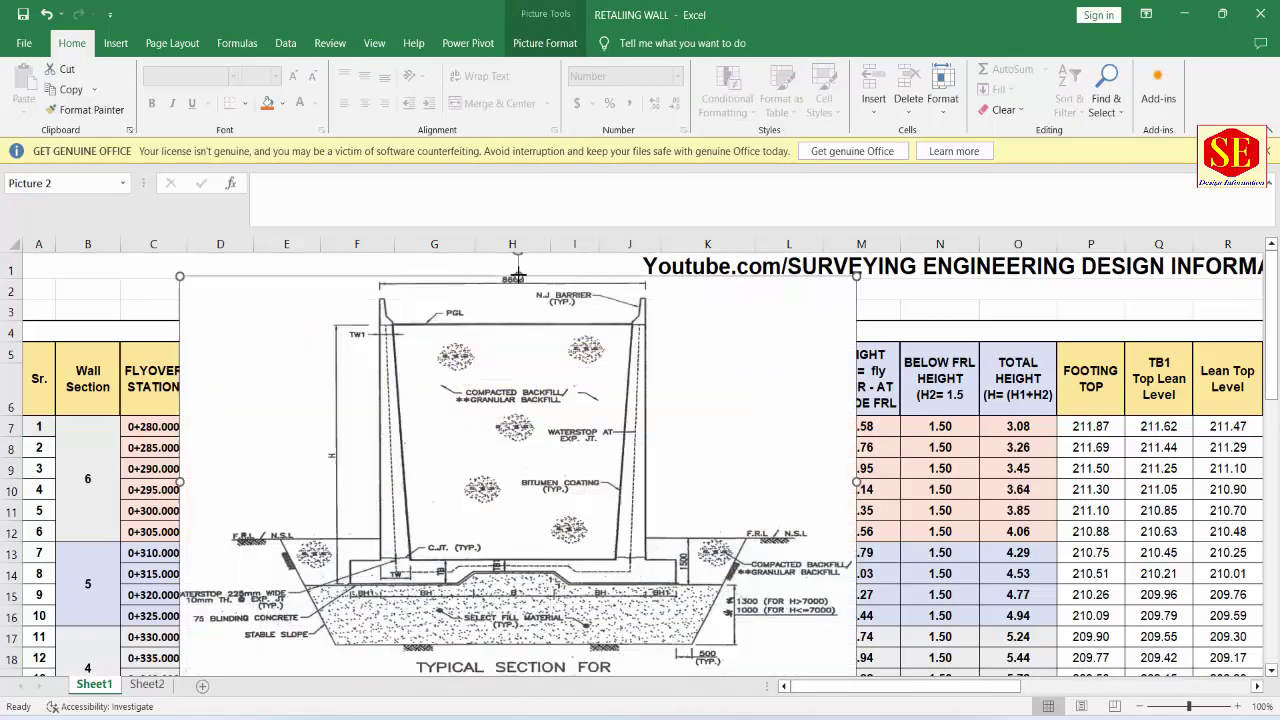
pyautogui.moveTo(385, 318); pyautogui.dragTo(694, 470)
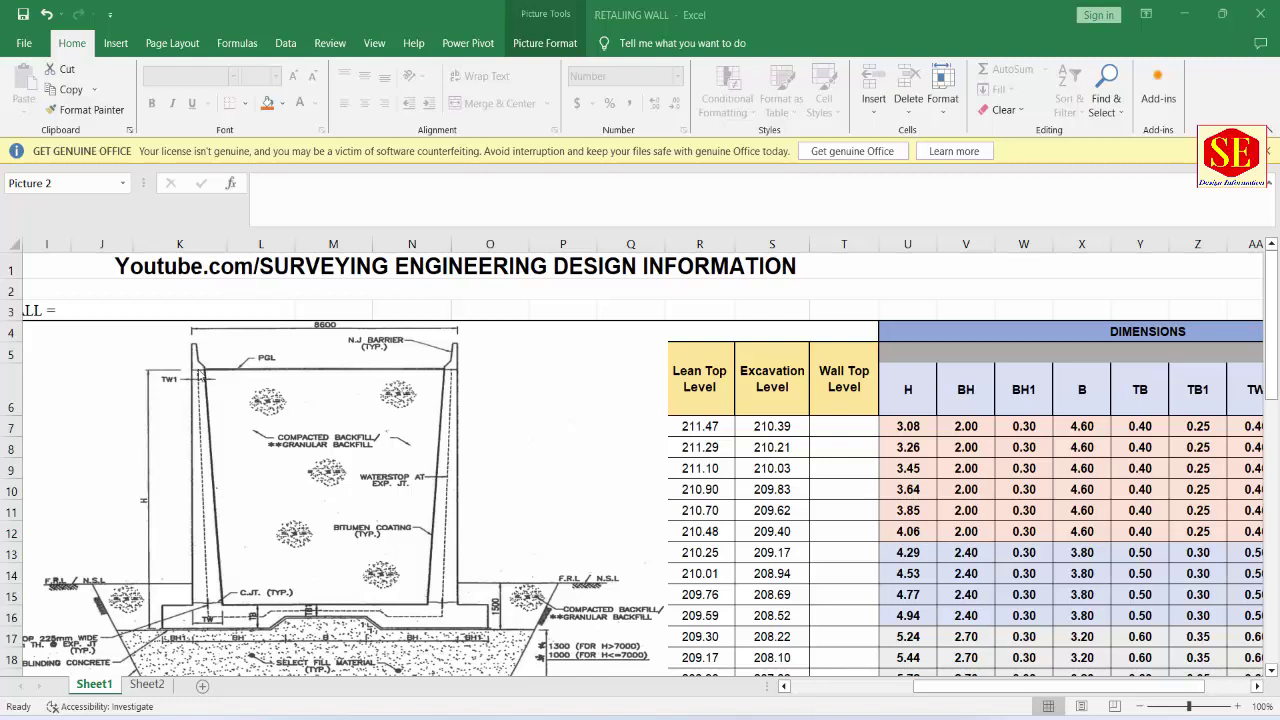
# Step: Move the drawing down to uncover the table and check K7's FLYOVER RS-FRL formula
pyautogui.click(855, 429)
pyautogui.write('=')
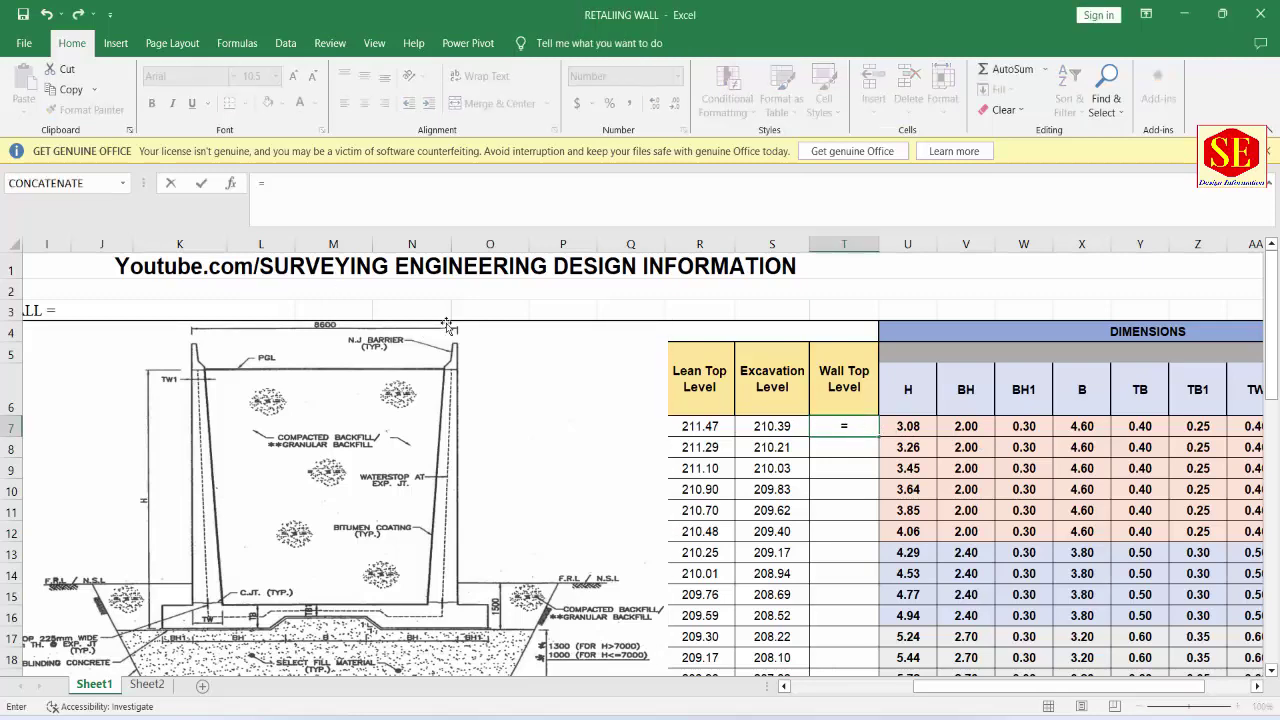
pyautogui.moveTo(449, 327); pyautogui.dragTo(342, 583)
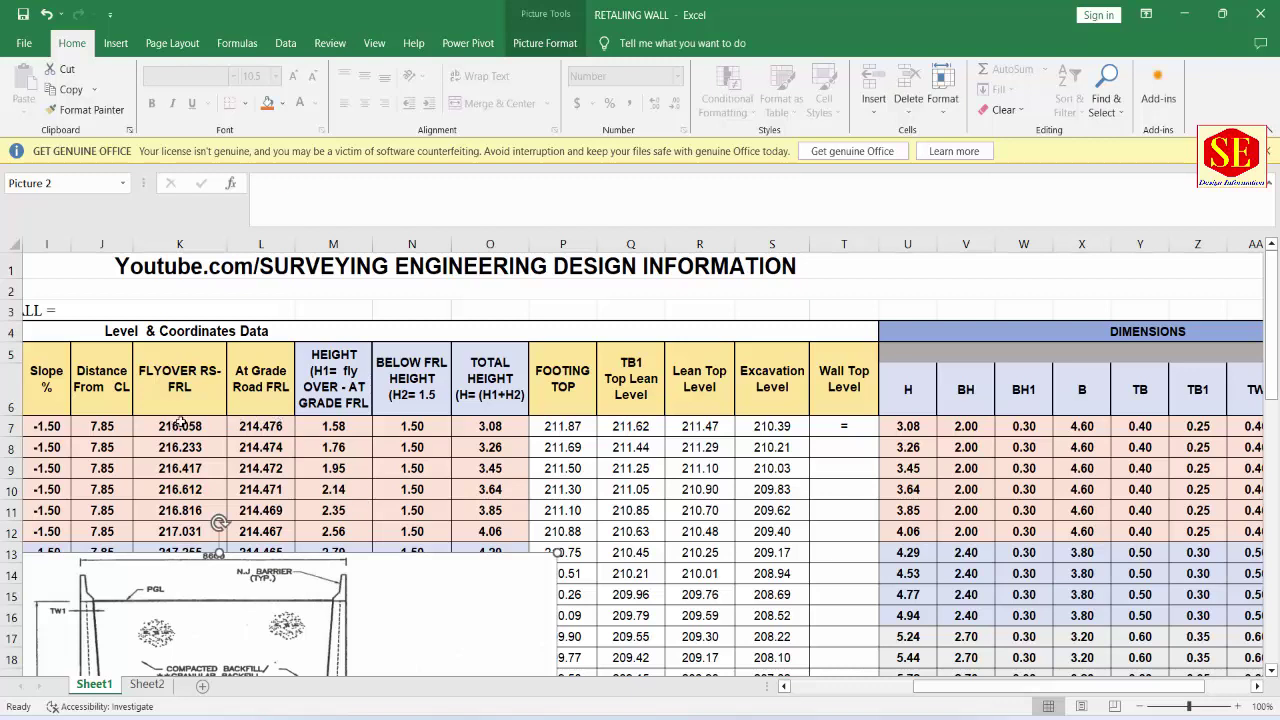
pyautogui.click(181, 421)
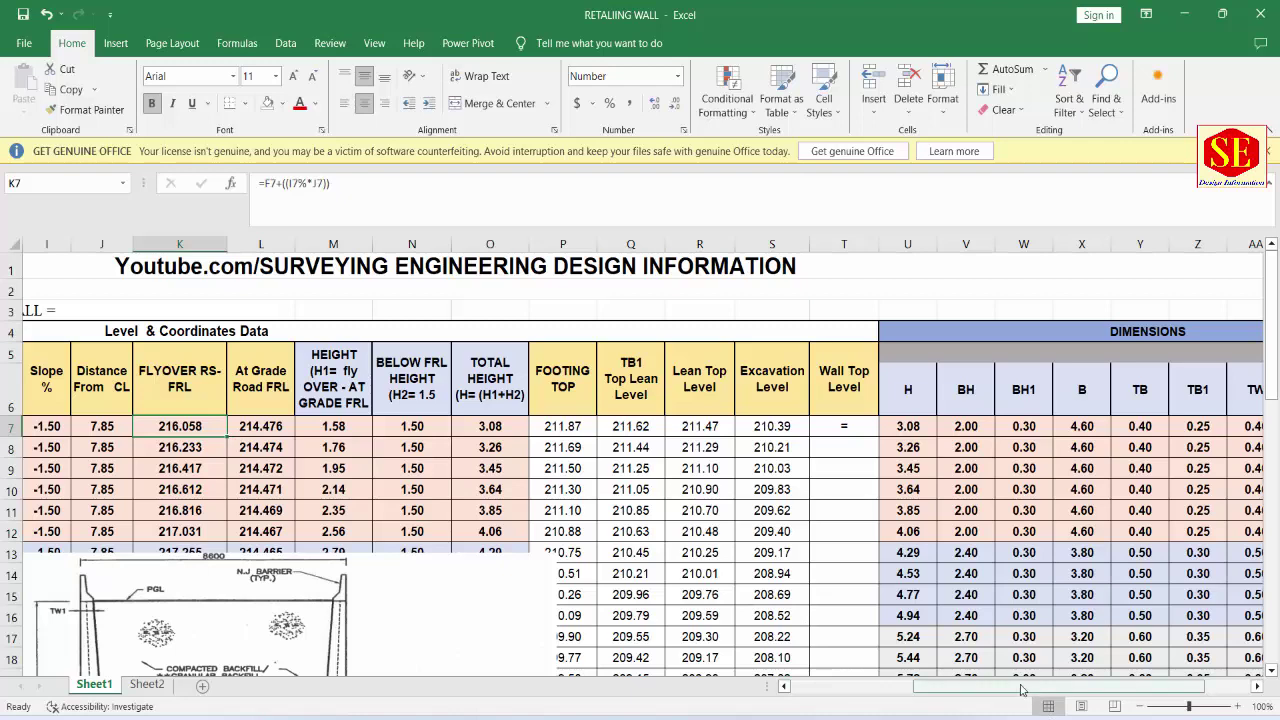
pyautogui.moveTo(1022, 689); pyautogui.dragTo(944, 689)
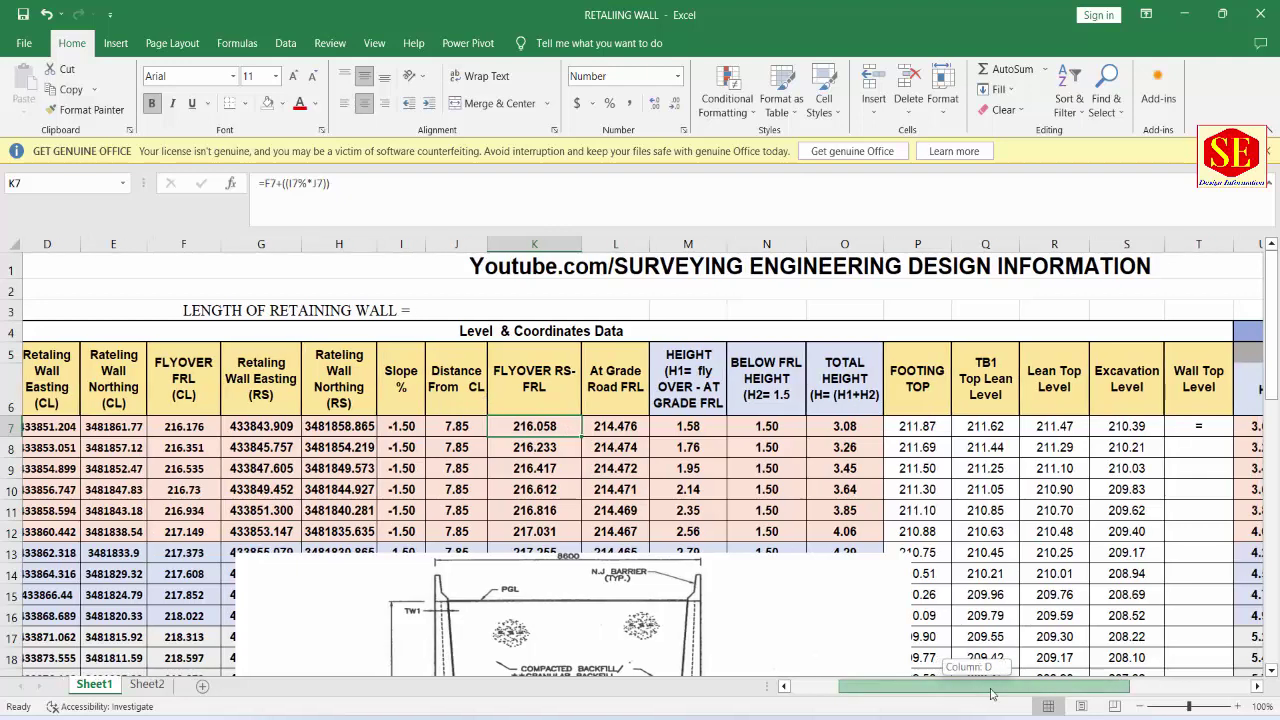
pyautogui.moveTo(985, 686); pyautogui.dragTo(1057, 686)
# Step: Enter =K7-.05 in T7 for the row 7 wall top level
pyautogui.click(858, 426)
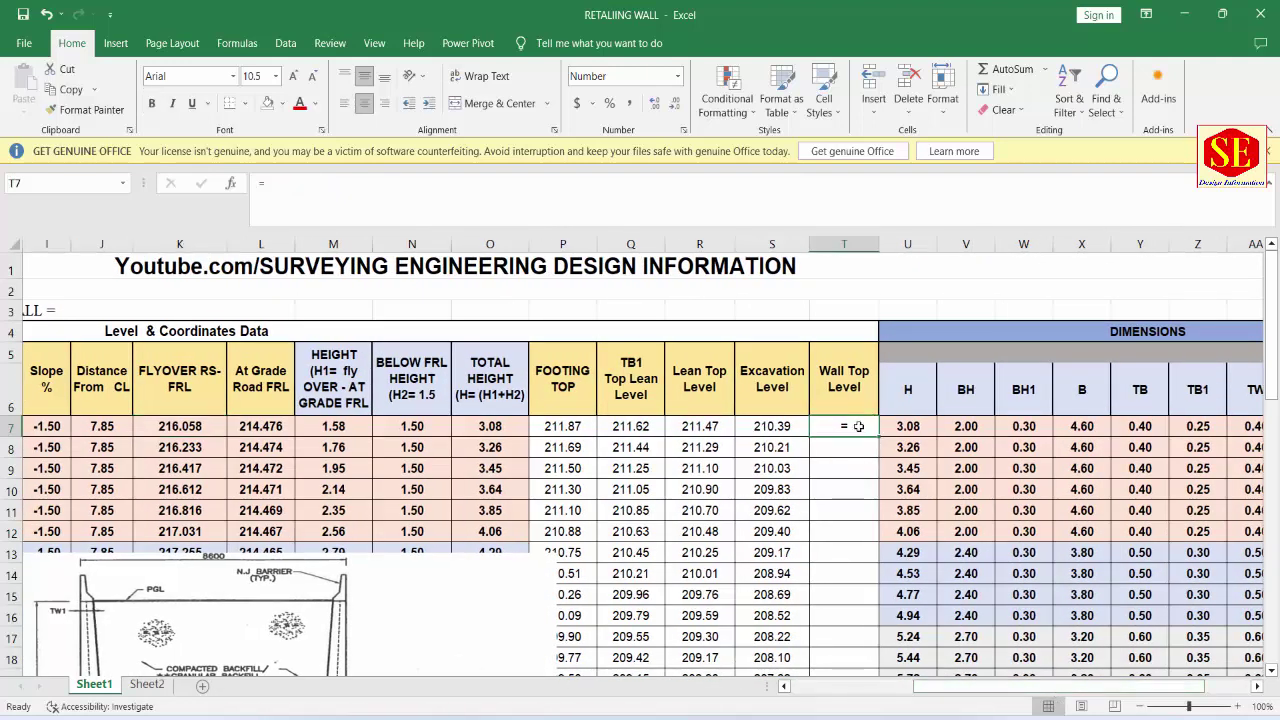
pyautogui.write('=')
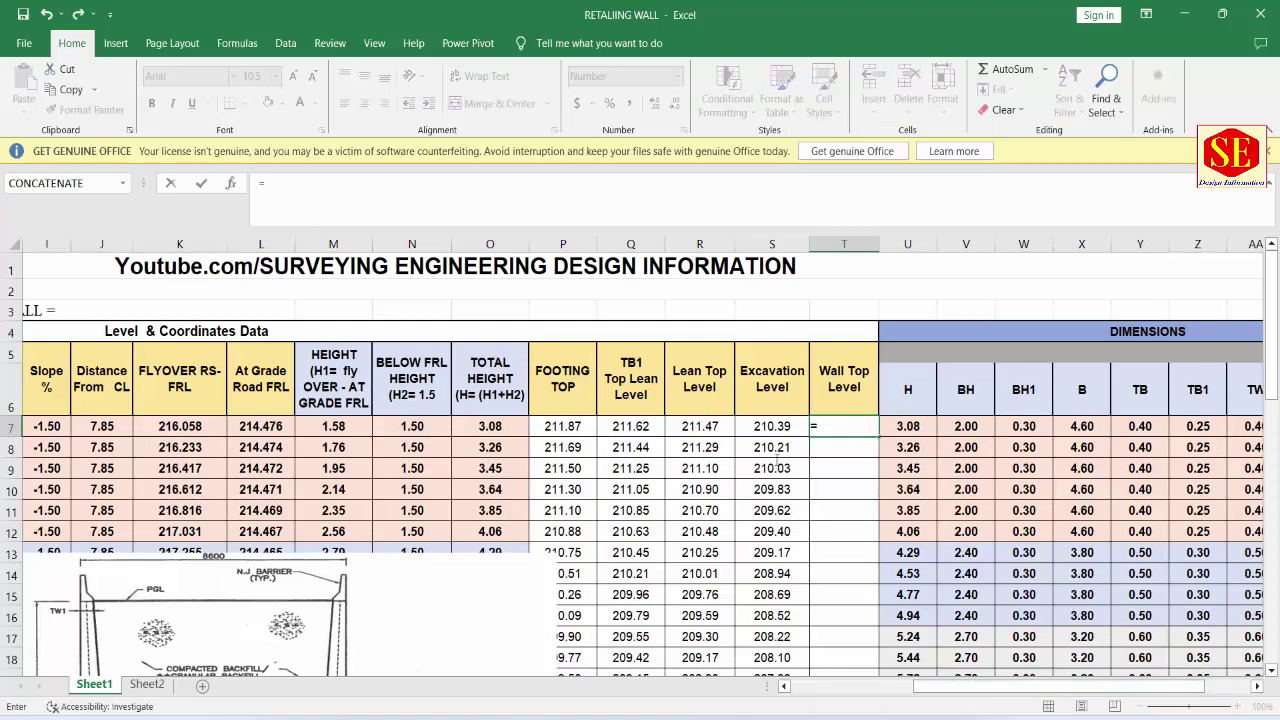
pyautogui.click(188, 425)
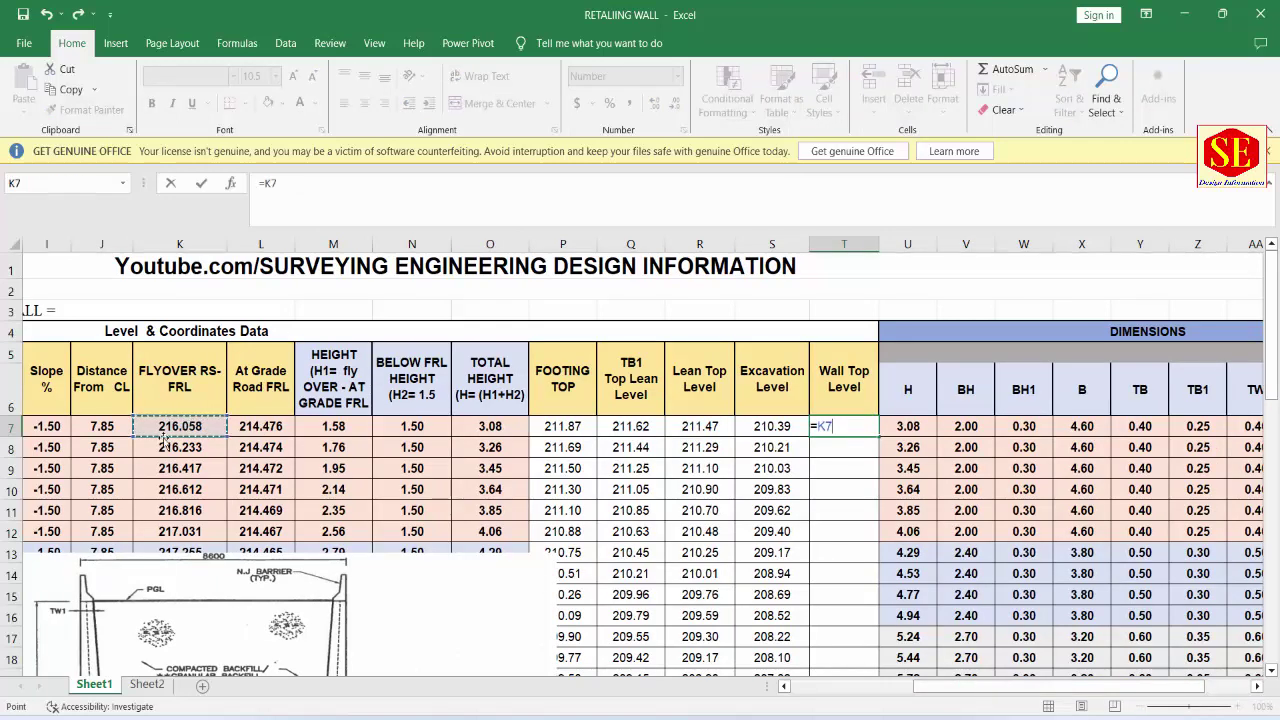
pyautogui.write('-.05')
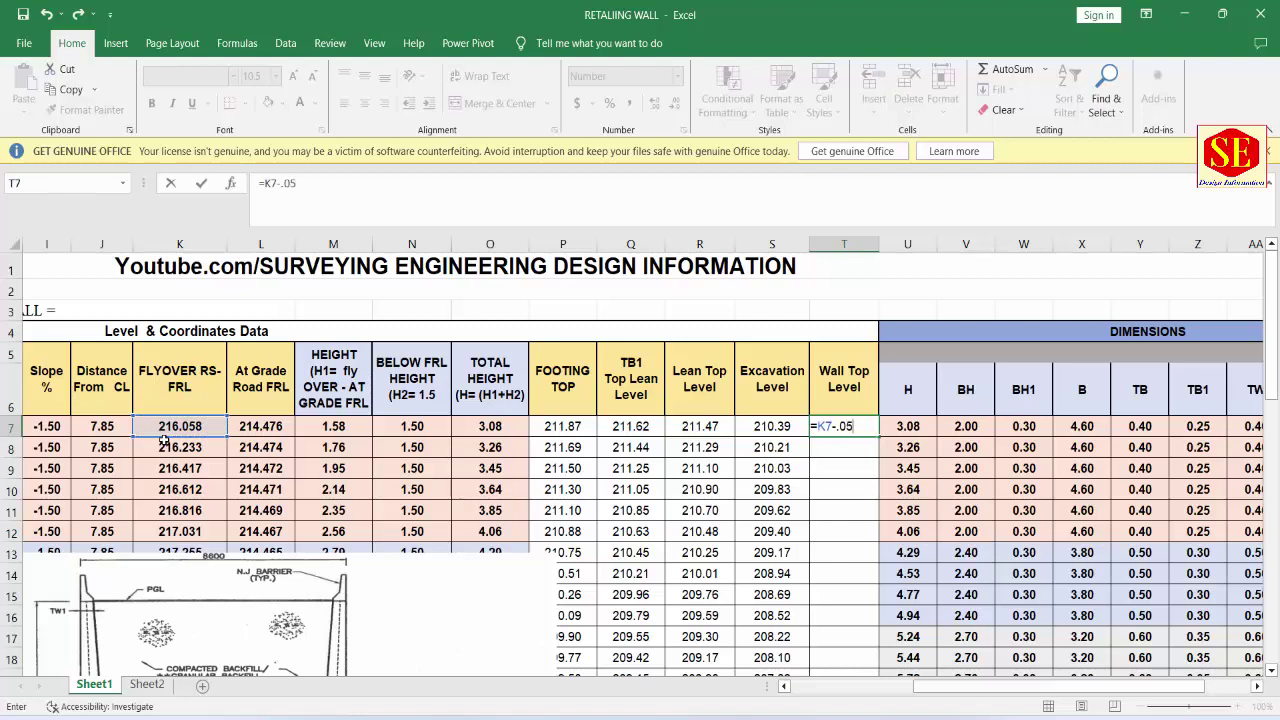
pyautogui.press('Return')
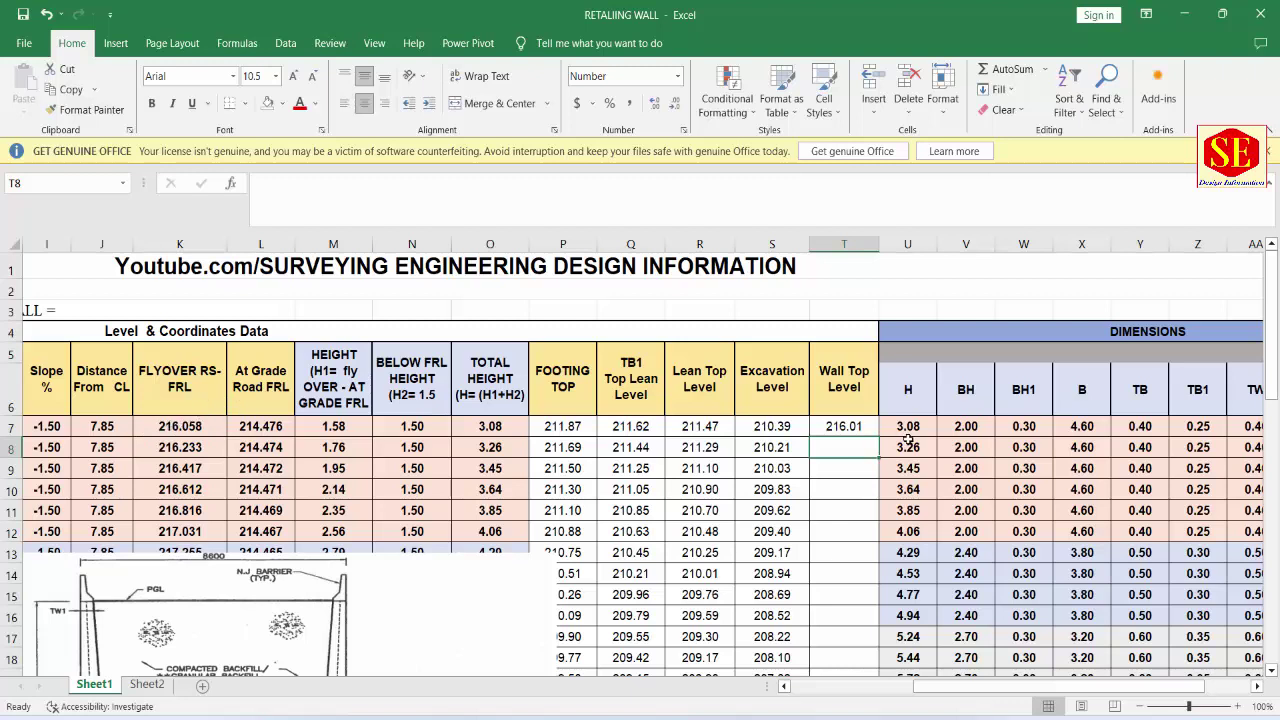
pyautogui.click(868, 431)
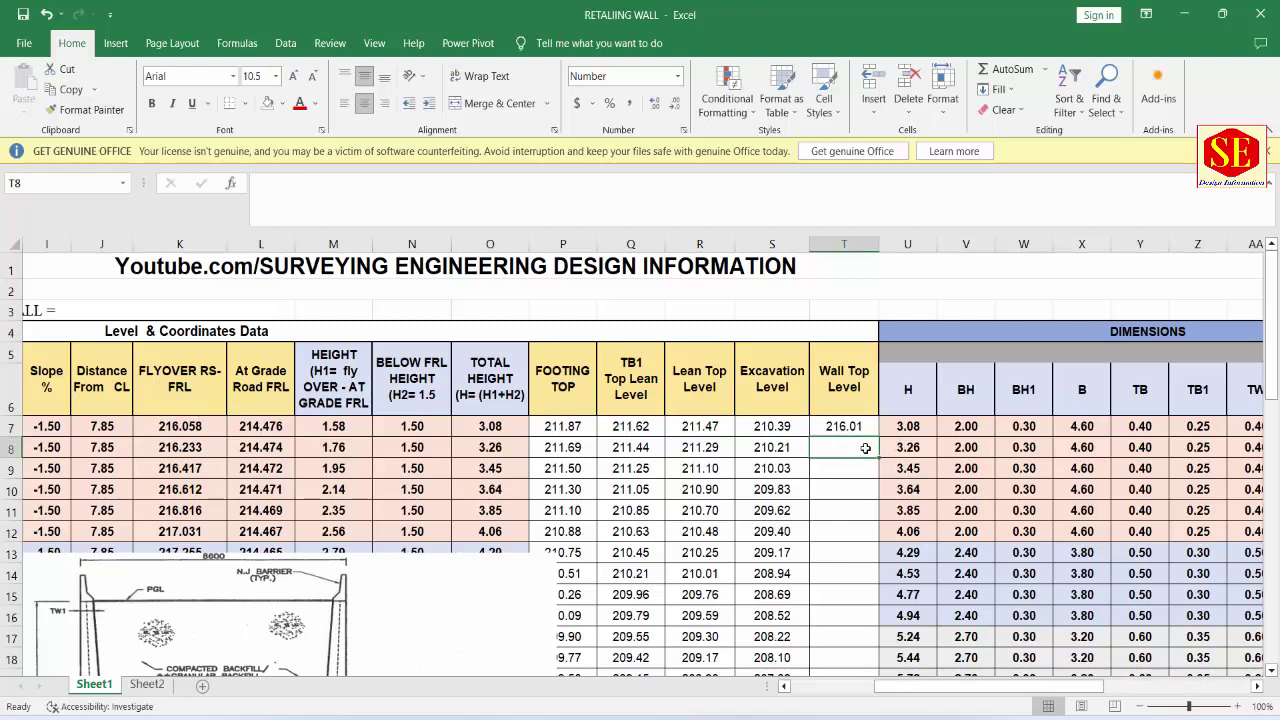
# Step: Enter =K8-.05 in T8 and fill it down the Wall Top Level column
pyautogui.write('=')
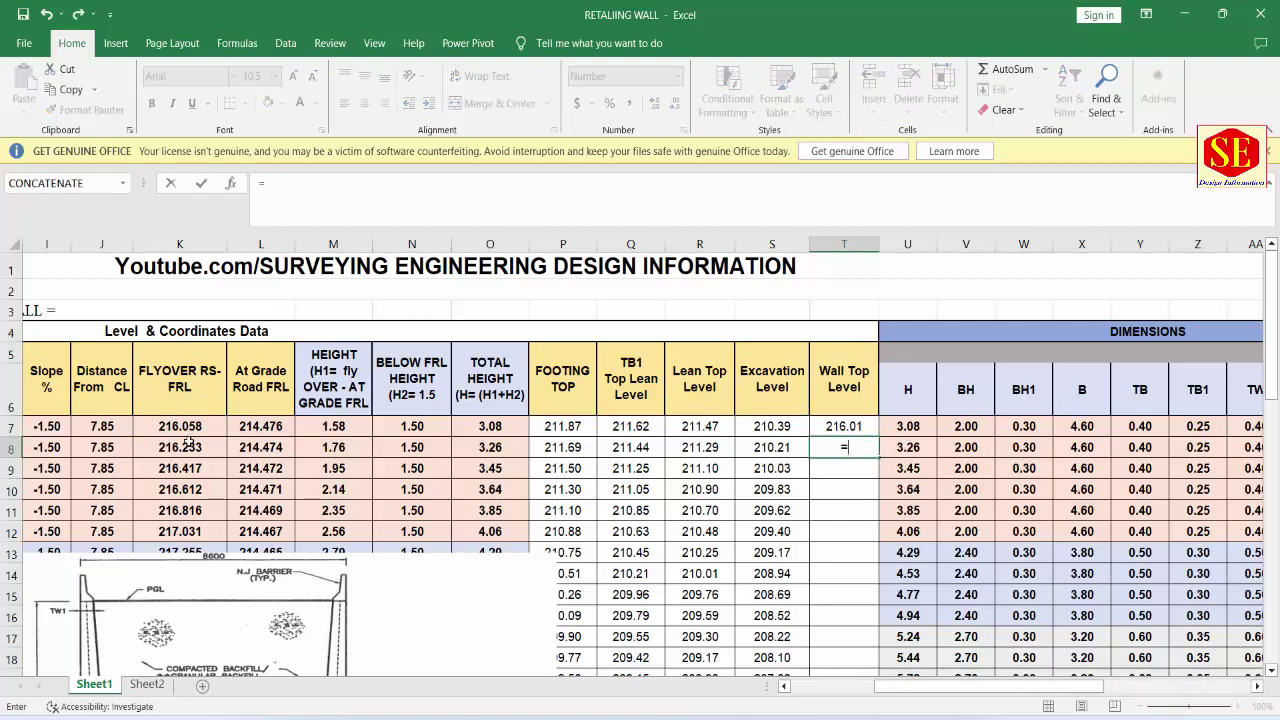
pyautogui.click(188, 446)
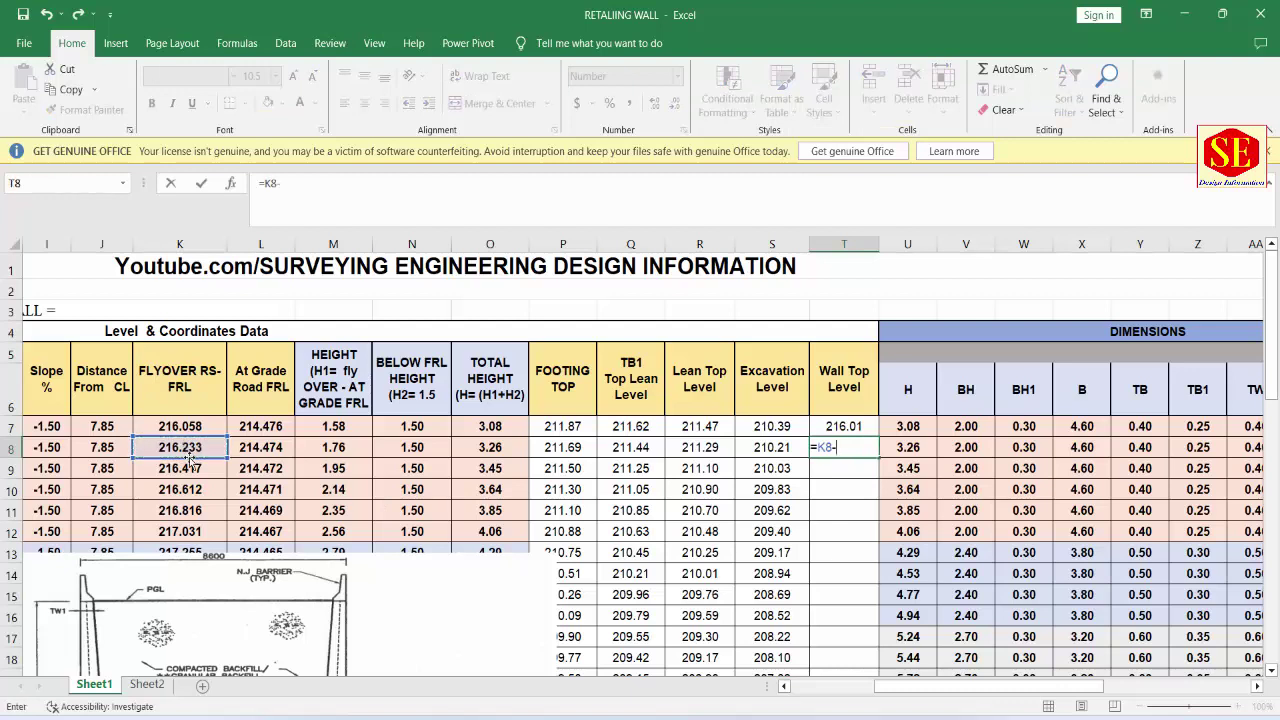
pyautogui.write('-.05')
pyautogui.press('Return')
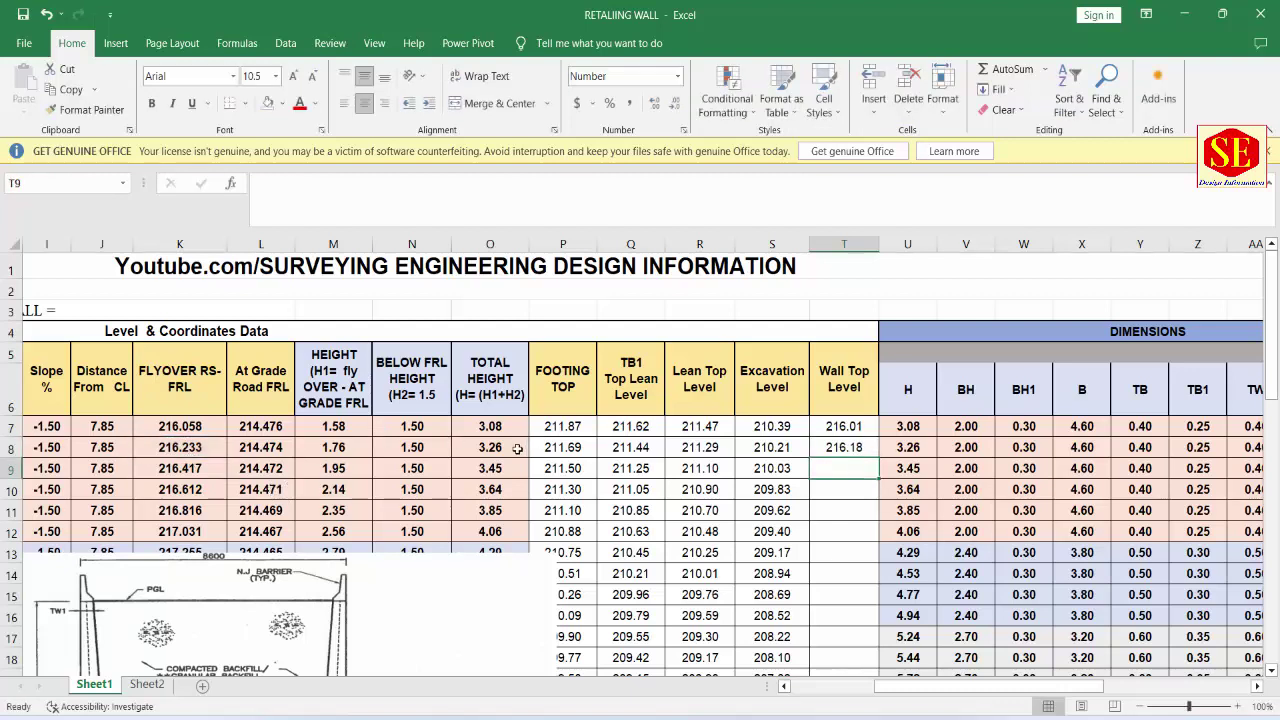
pyautogui.click(845, 446)
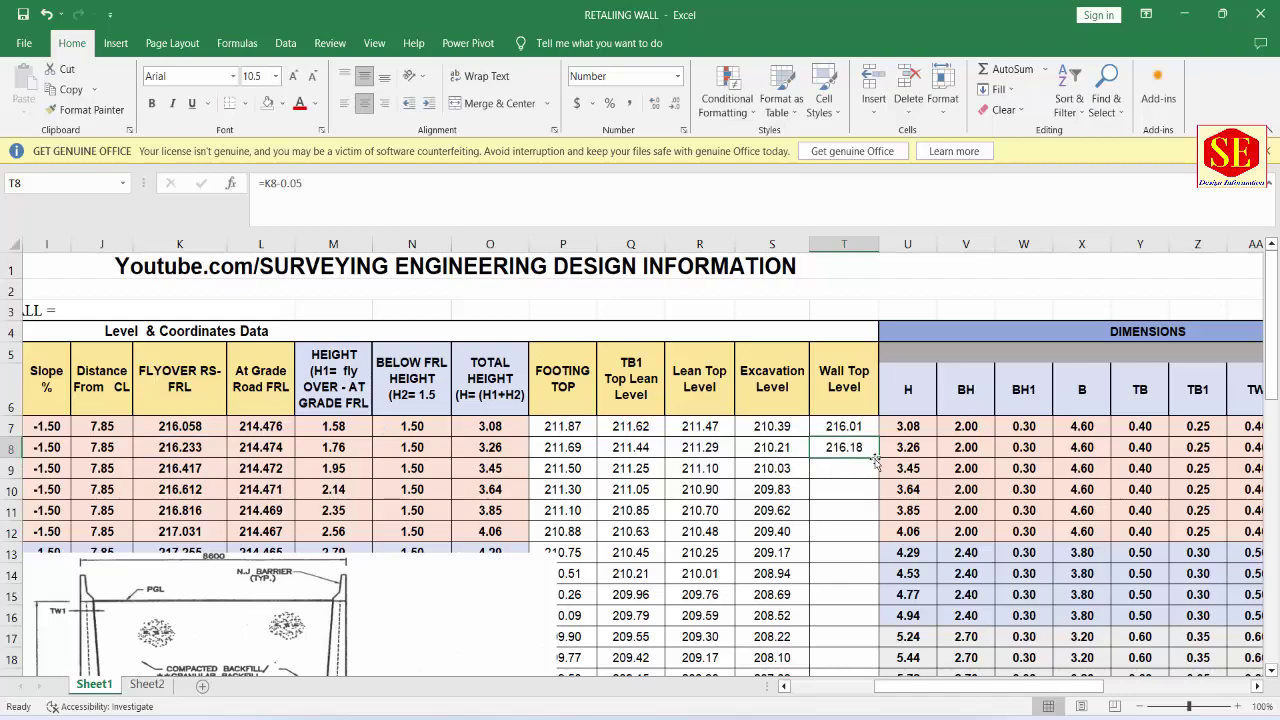
pyautogui.doubleClick(877, 459)
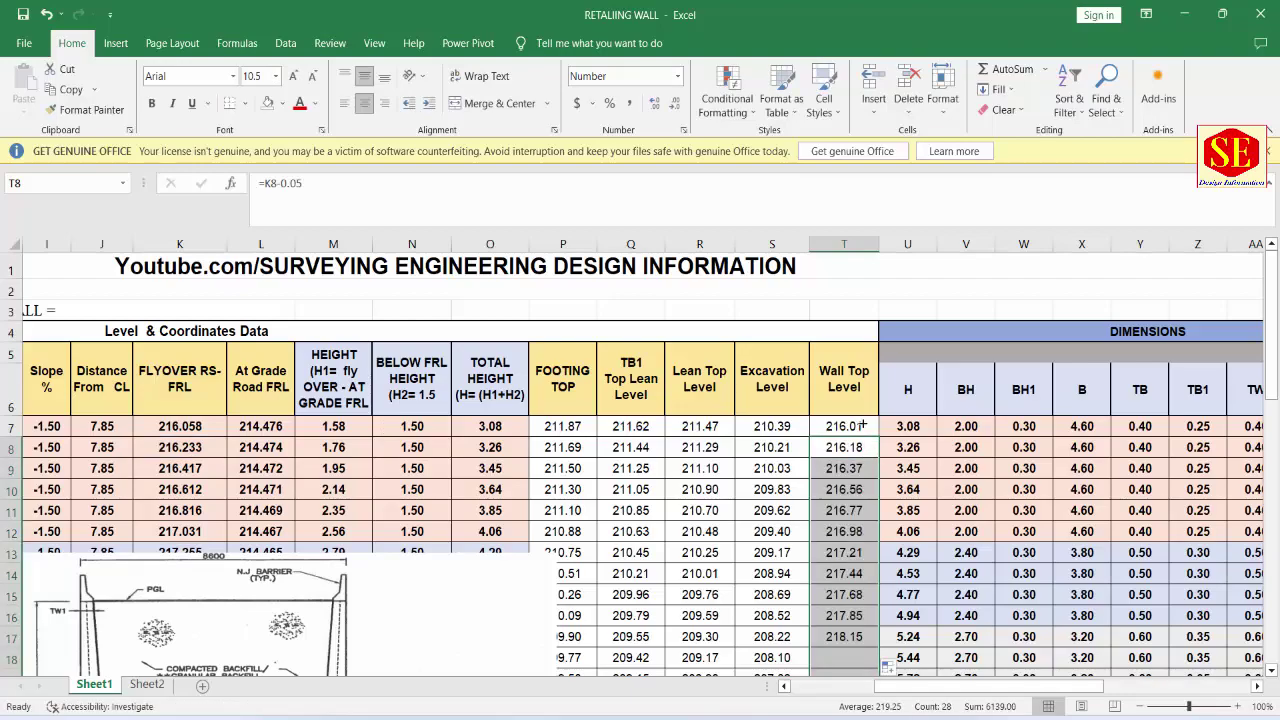
pyautogui.scroll(-4, 847, 512)
pyautogui.scroll(-1, 847, 512)
pyautogui.scroll(-5, 847, 512)
pyautogui.scroll(6, 847, 512)
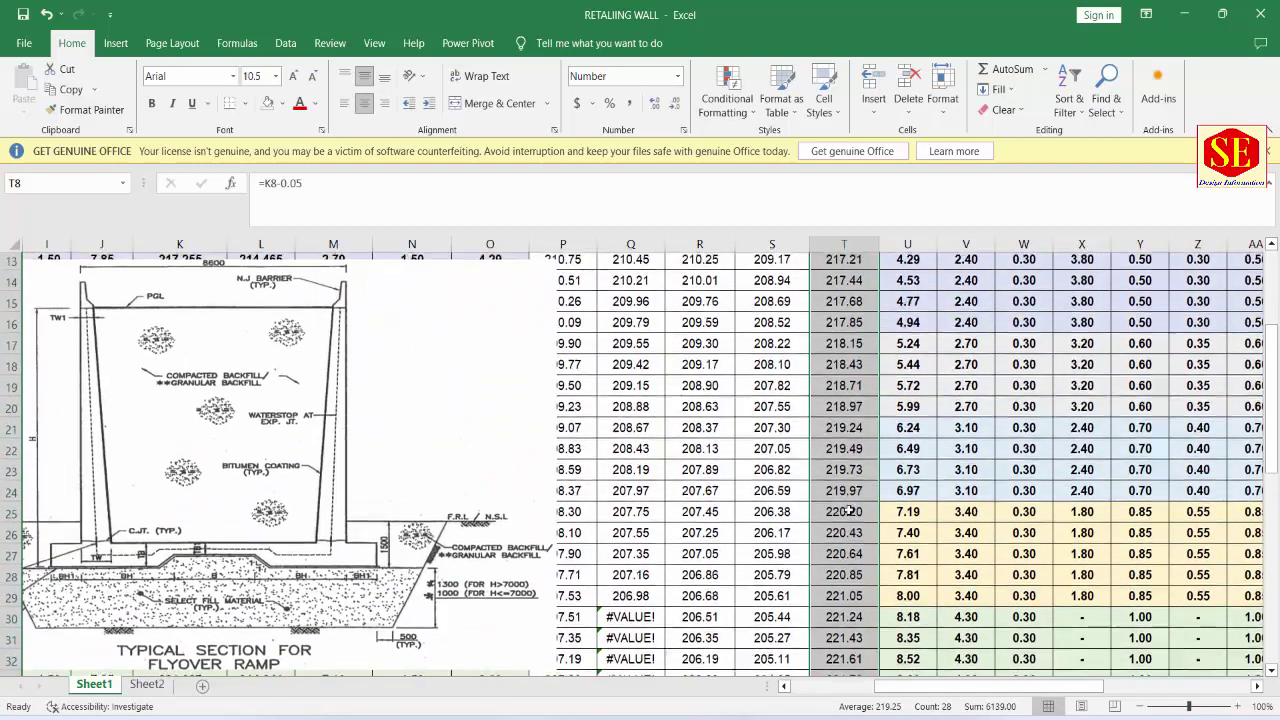
pyautogui.scroll(4, 847, 510)
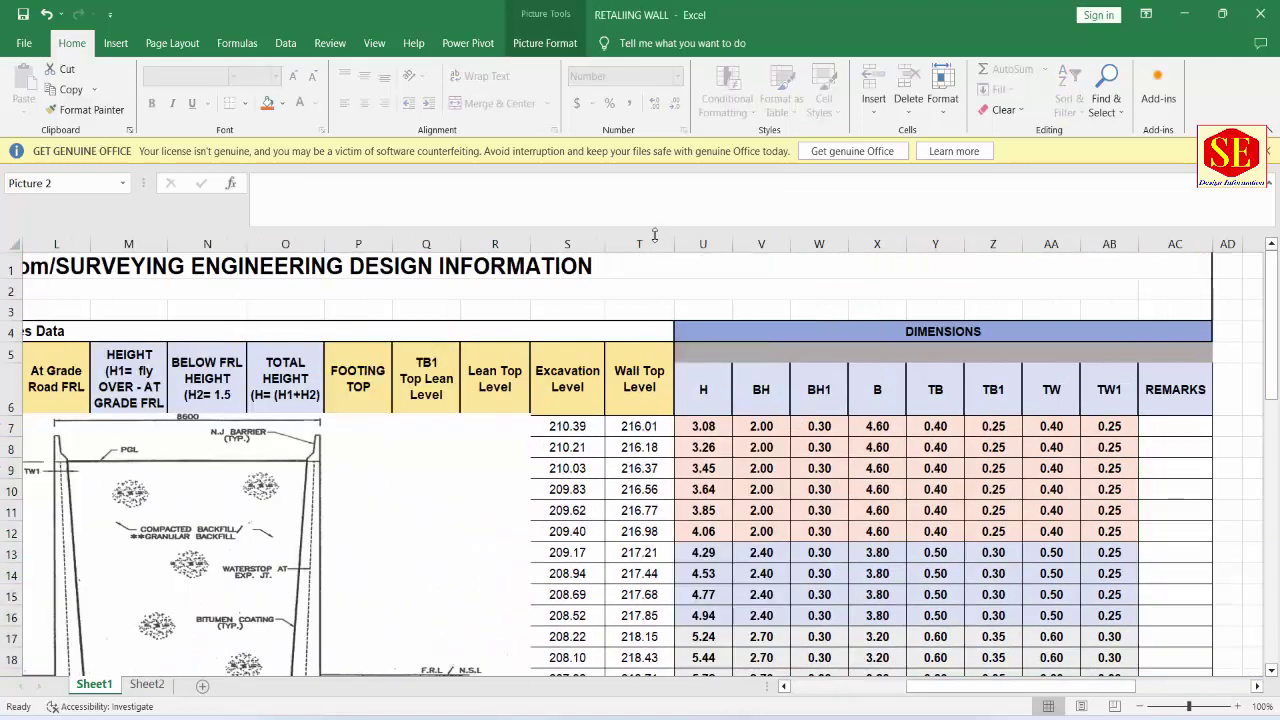
# Step: Insert a blank column U and rename the T5 header to 'Wall Top Level LS'
pyautogui.click(710, 244)
pyautogui.rightClick(705, 244)
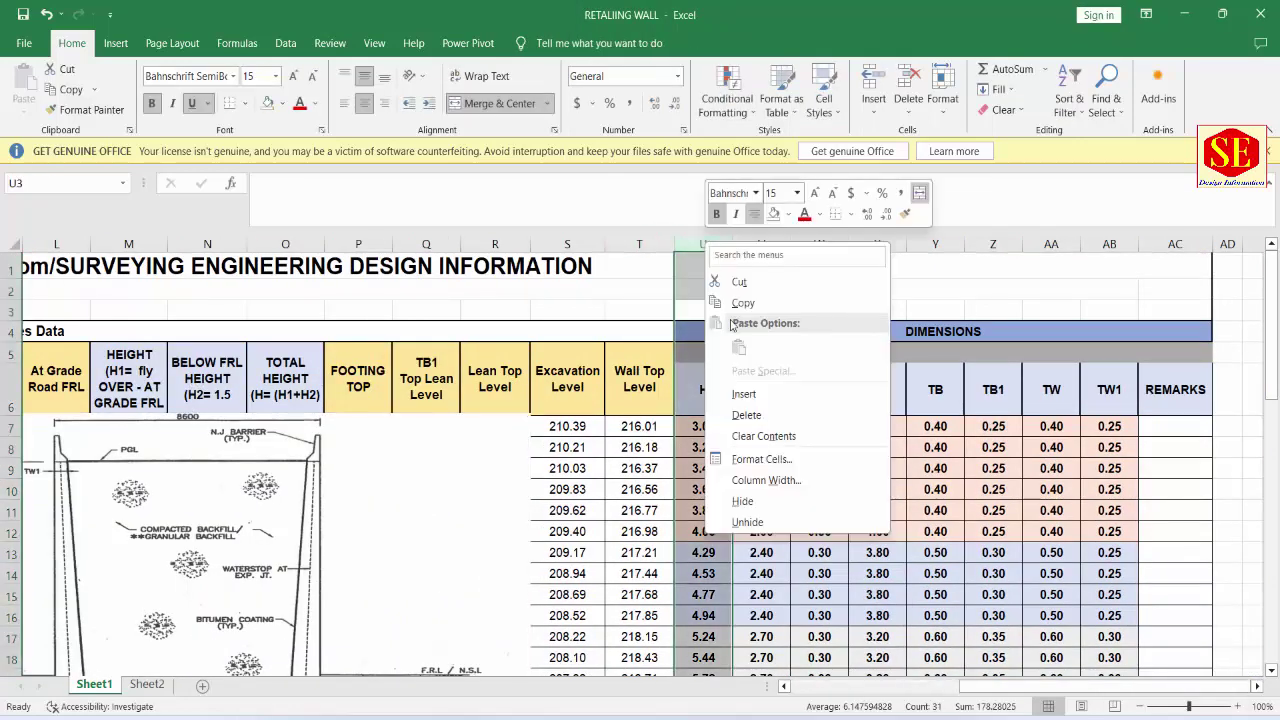
pyautogui.click(745, 391)
pyautogui.doubleClick(659, 387)
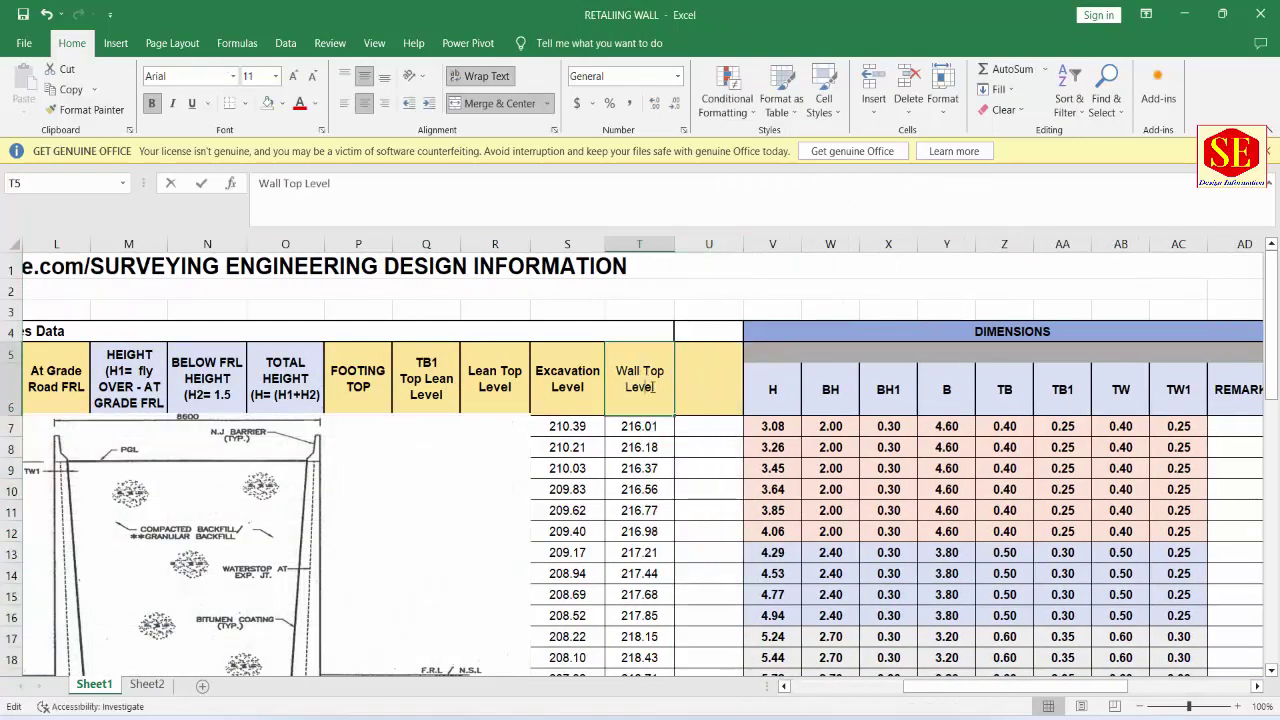
pyautogui.write(' L')
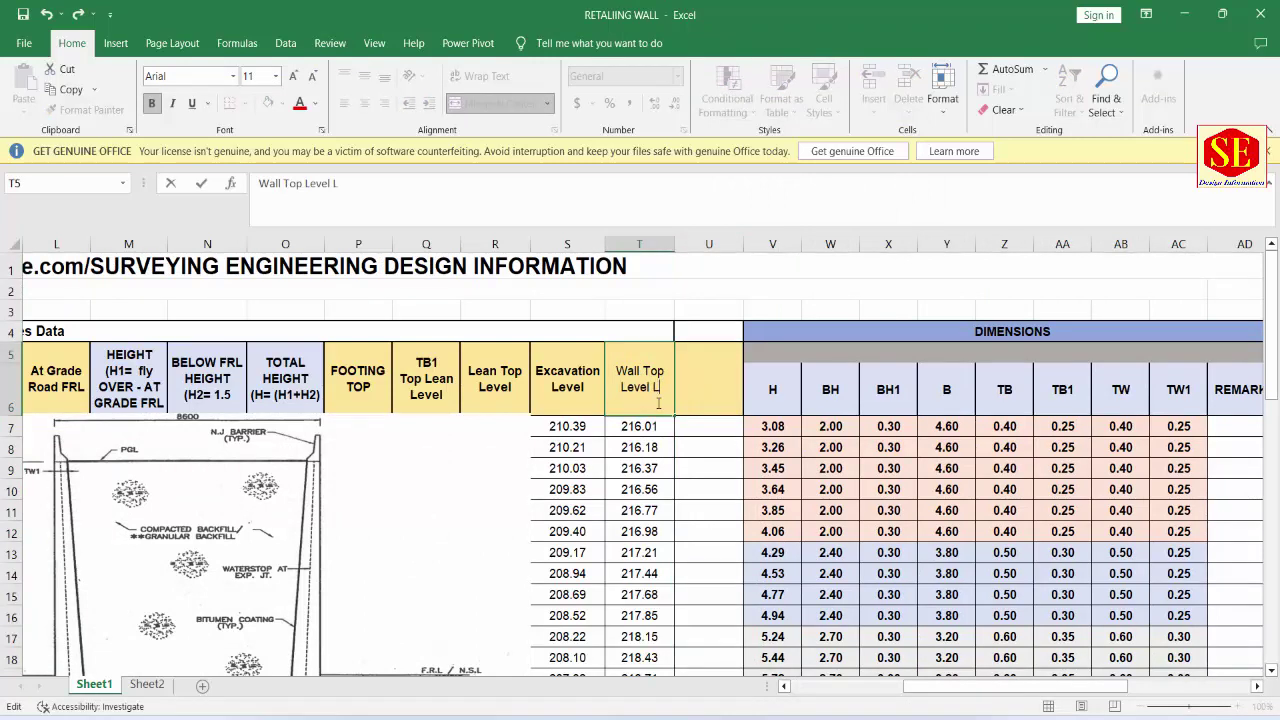
pyautogui.write('S')
pyautogui.moveTo(70, 467); pyautogui.dragTo(168, 470)
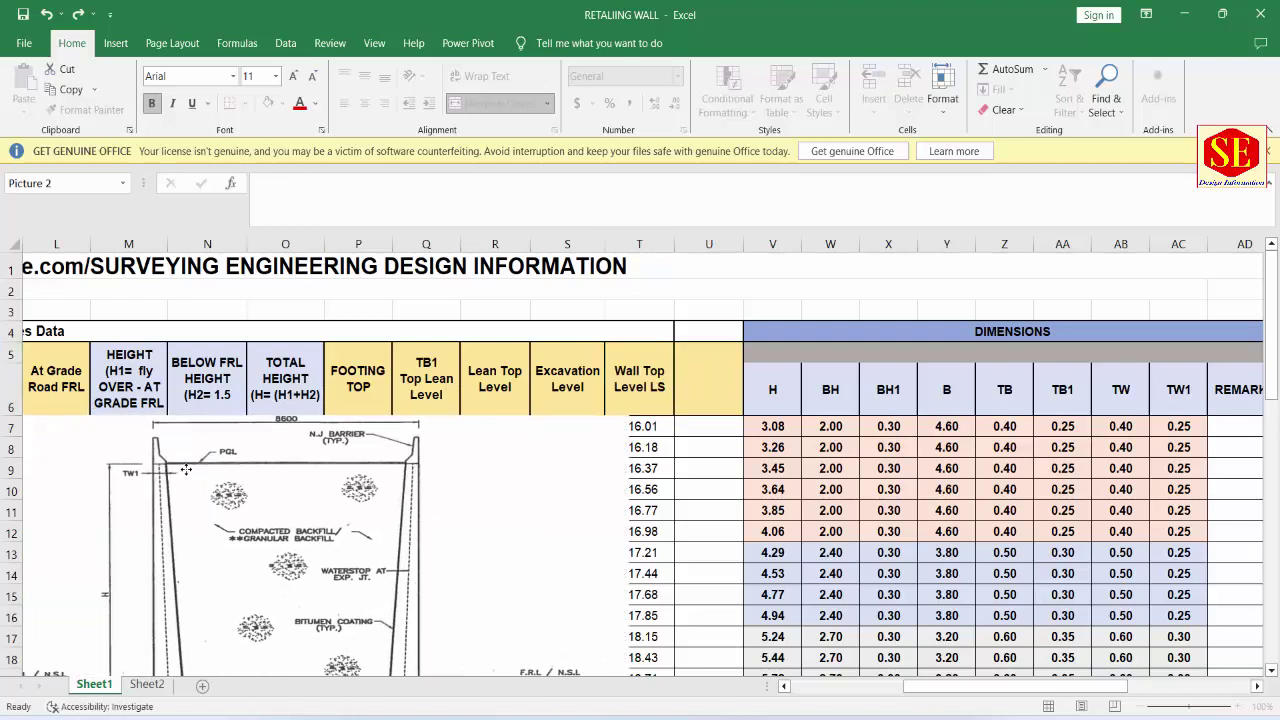
pyautogui.scroll(-2, 197, 517)
pyautogui.scroll(2, 197, 517)
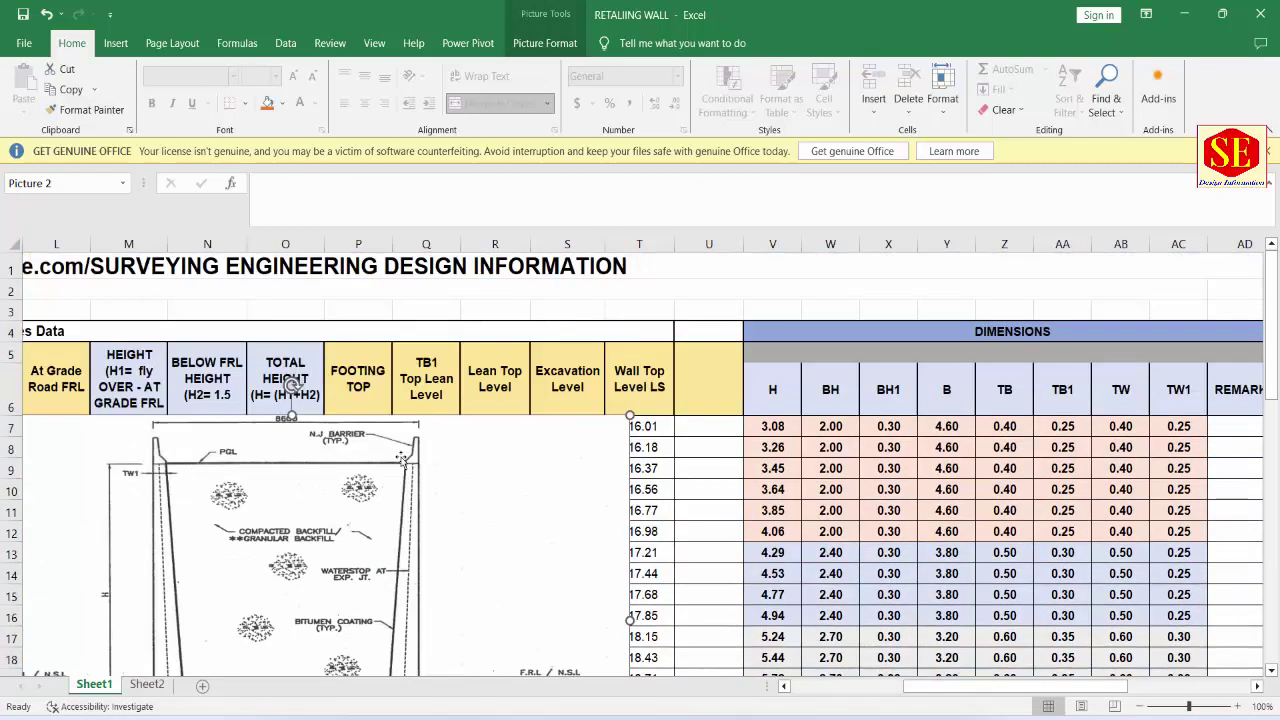
# Step: Copy the header into U5 and edit it to 'Wall Top Level CL'
pyautogui.click(632, 378)
pyautogui.rightClick(644, 380)
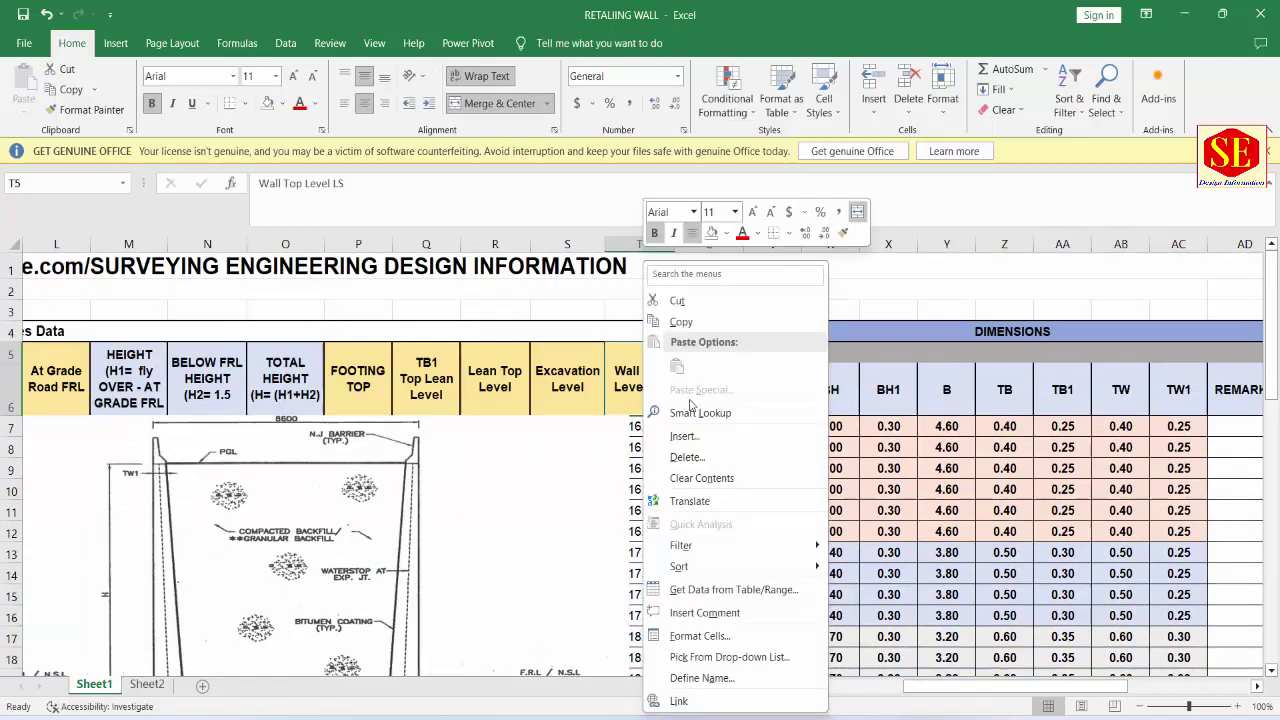
pyautogui.click(702, 321)
pyautogui.rightClick(697, 403)
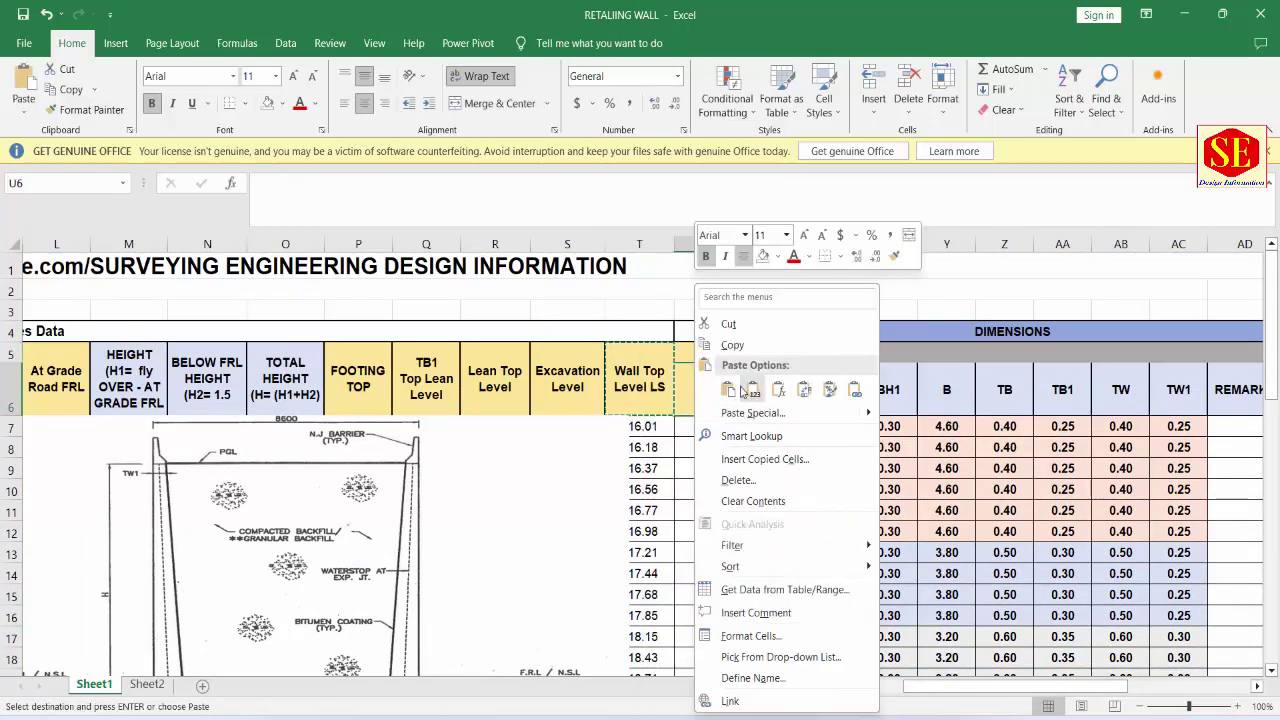
pyautogui.click(740, 390)
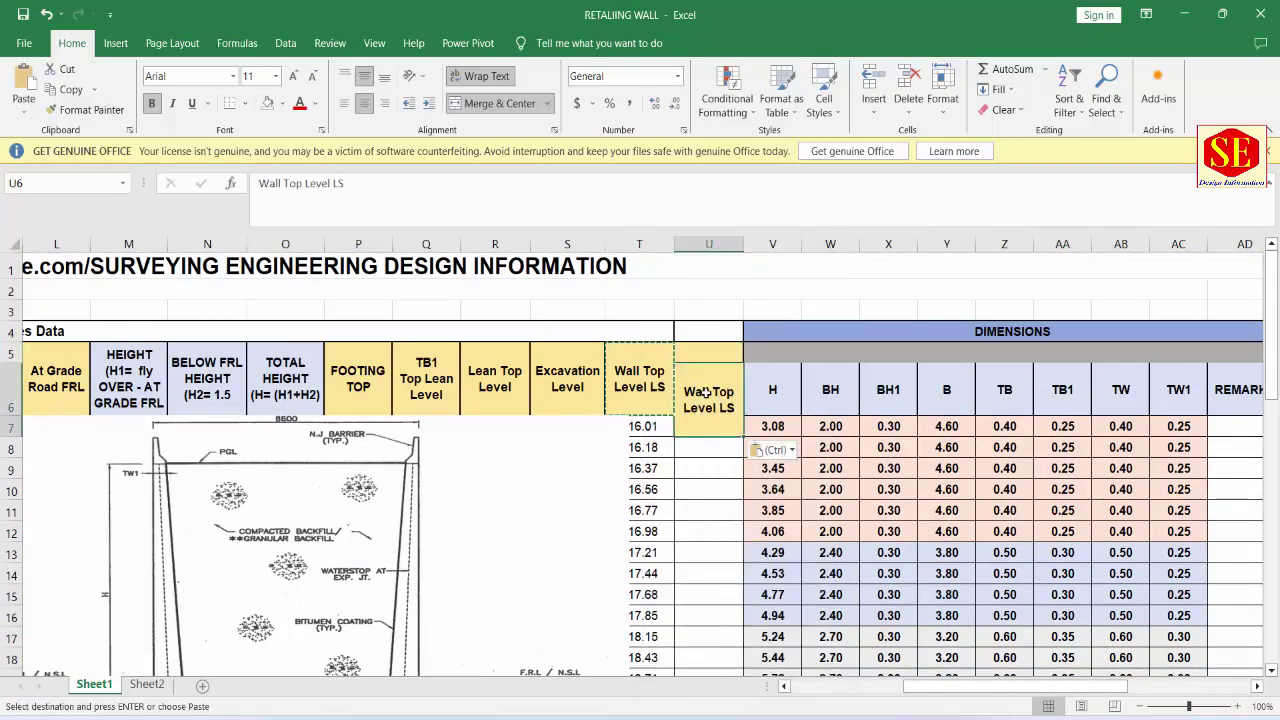
pyautogui.hotkey('ctrl', 'z')
pyautogui.rightClick(708, 372)
pyautogui.click(740, 388)
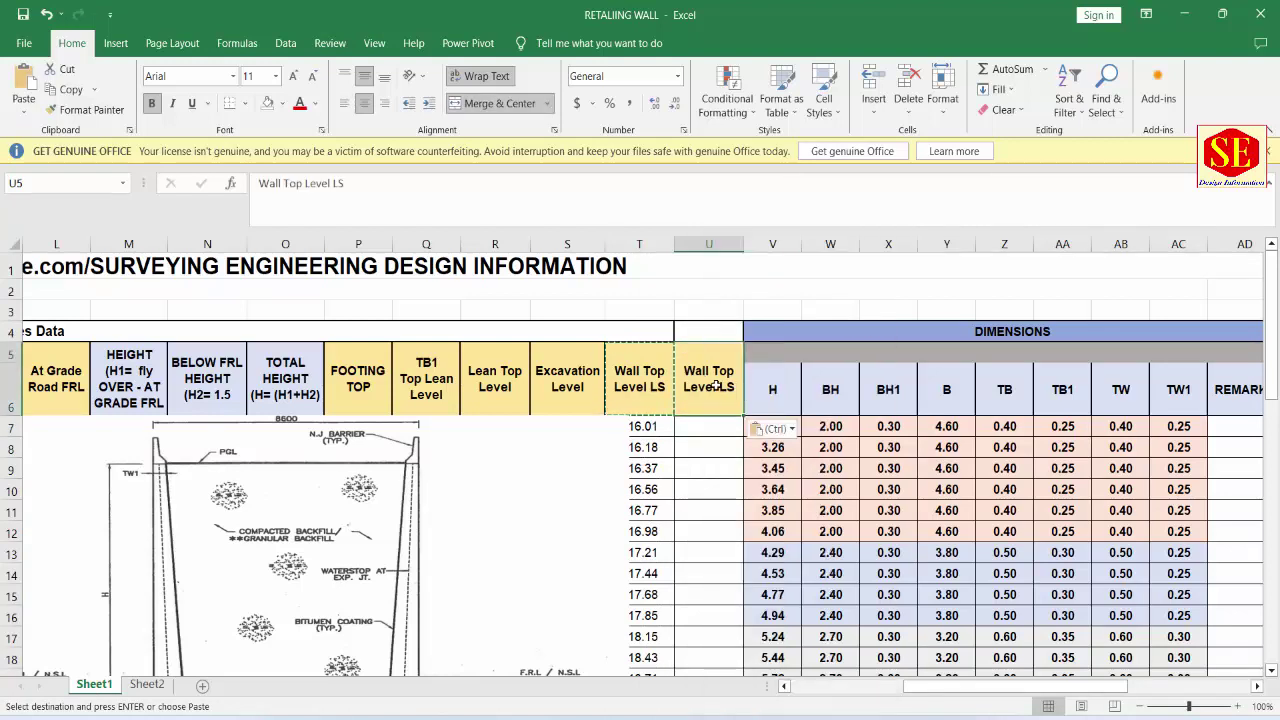
pyautogui.doubleClick(733, 390)
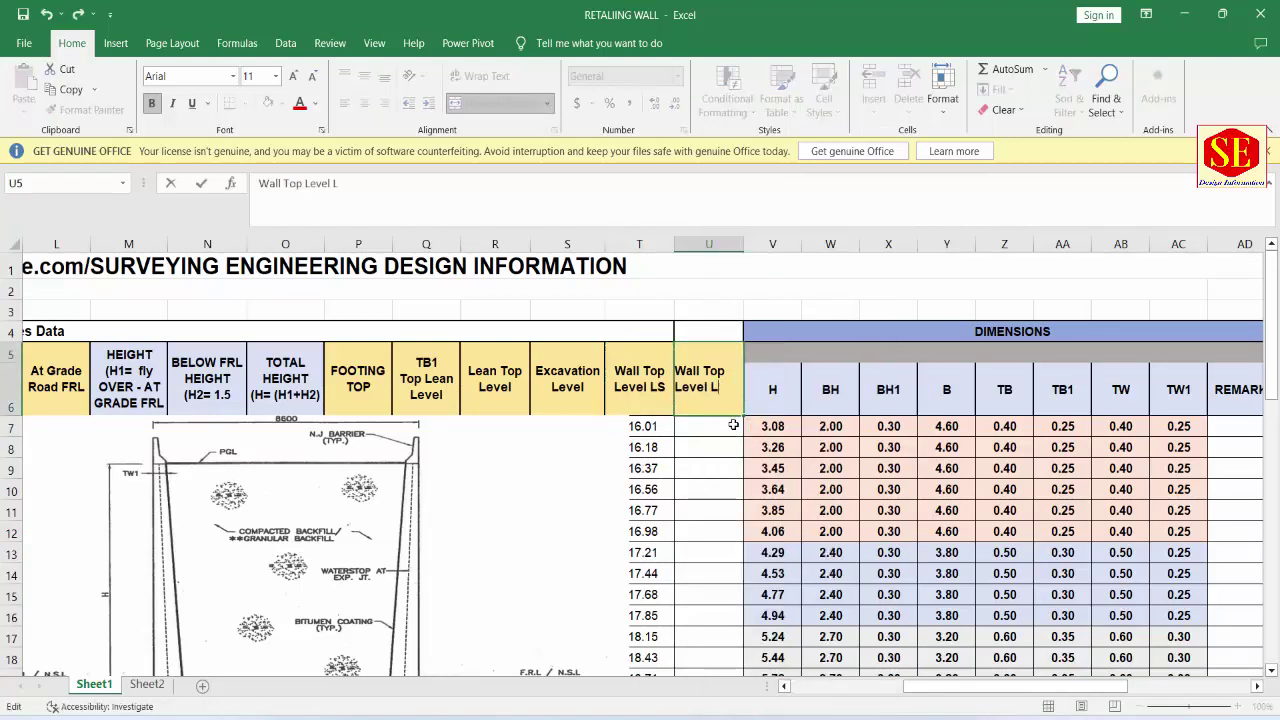
pyautogui.write('CL')
# Step: Move the section drawing below the table rows and shrink it
pyautogui.click(722, 428)
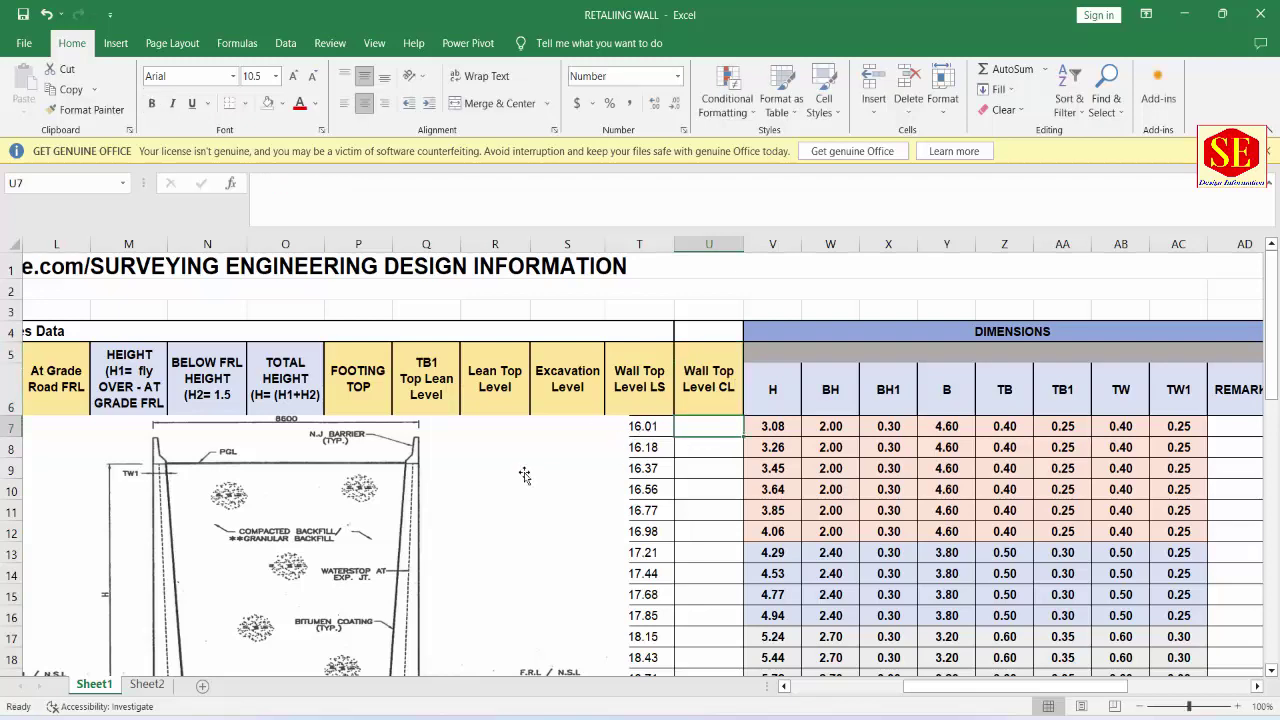
pyautogui.moveTo(524, 486)
pyautogui.mouseDown()
pyautogui.moveTo(521, 659)
pyautogui.moveTo(635, 450)
pyautogui.mouseUp()
pyautogui.moveTo(547, 422); pyautogui.dragTo(560, 443)
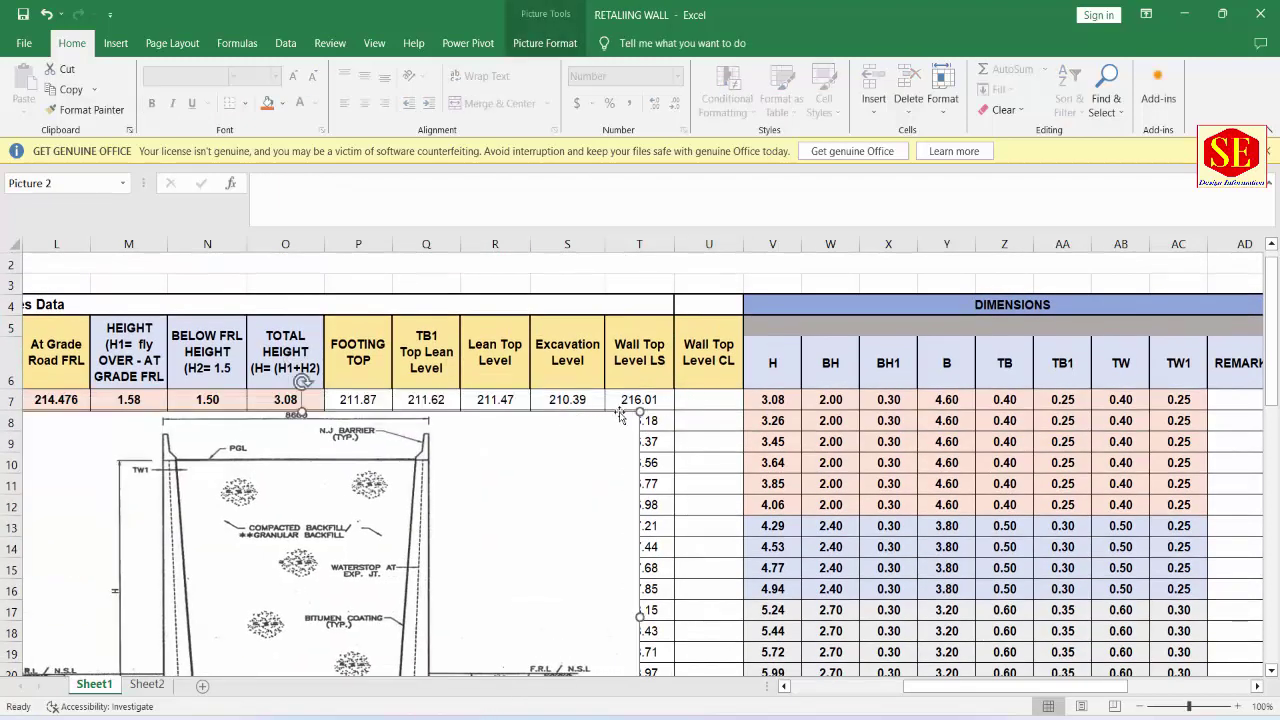
pyautogui.moveTo(640, 412); pyautogui.dragTo(532, 568)
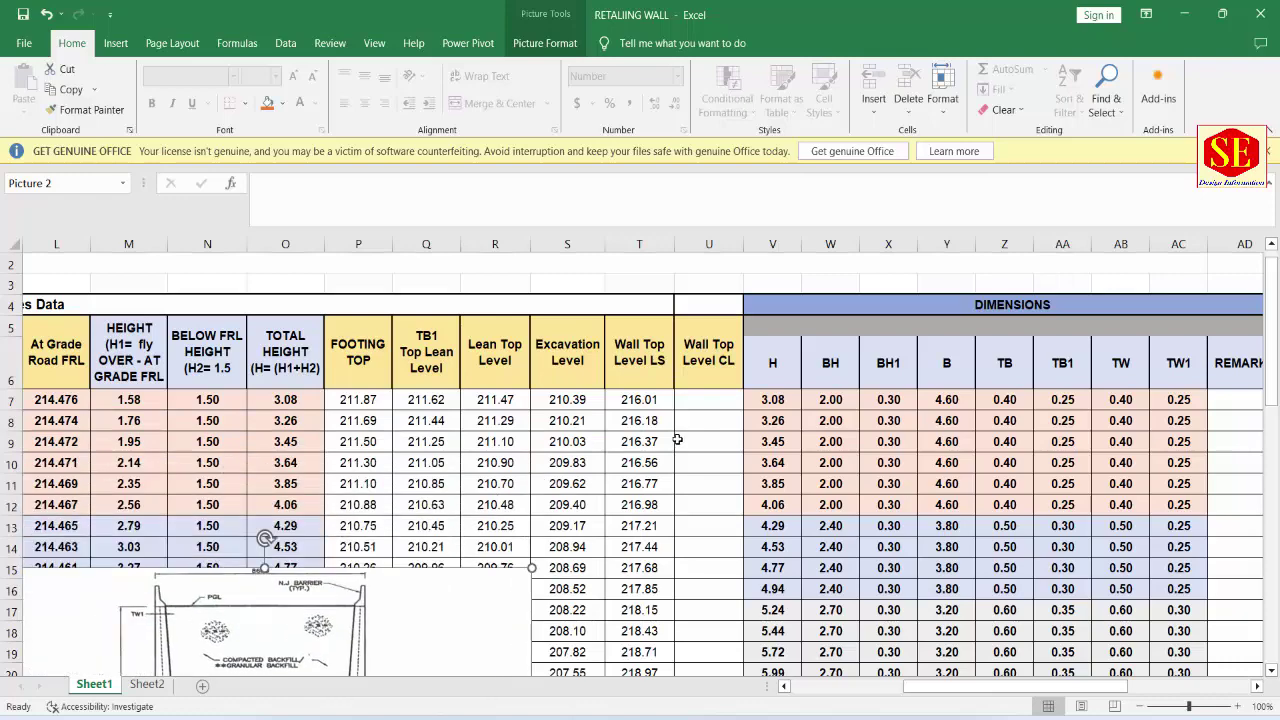
# Step: Enter =F7-0.05 in U7 for the row 7 wall top level CL
pyautogui.click(703, 405)
pyautogui.write('=')
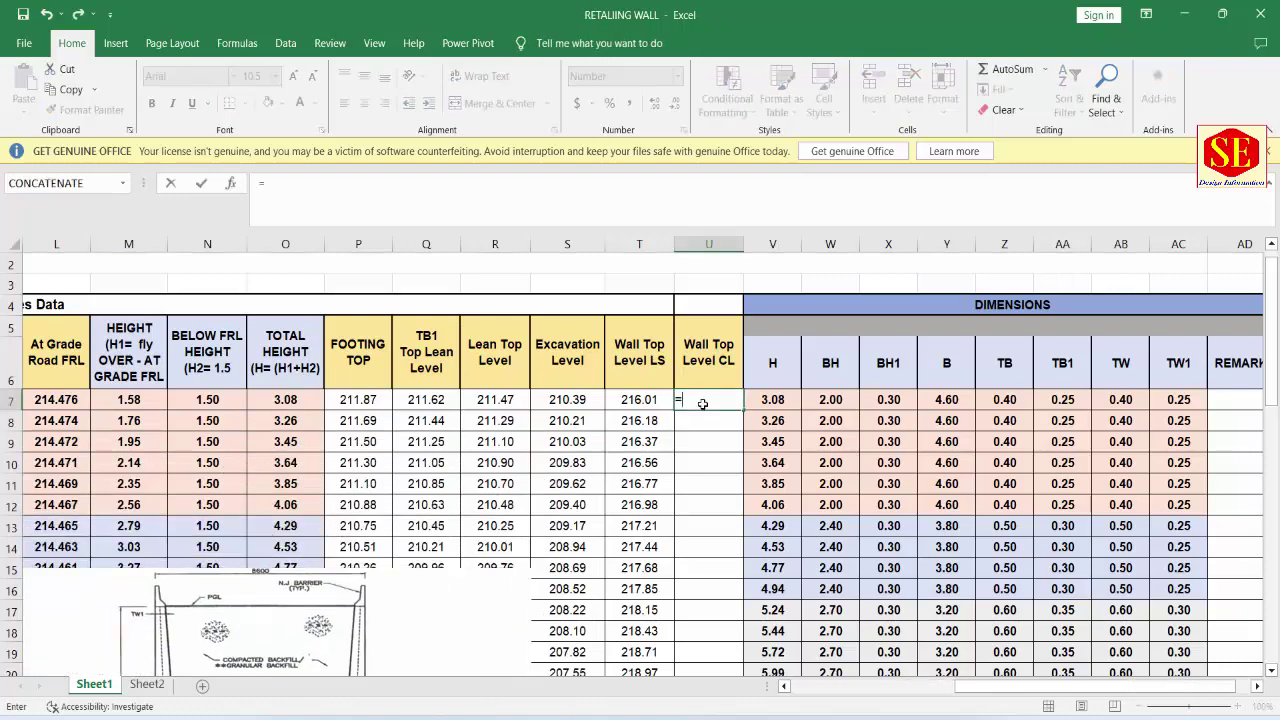
pyautogui.moveTo(1007, 690); pyautogui.dragTo(856, 690)
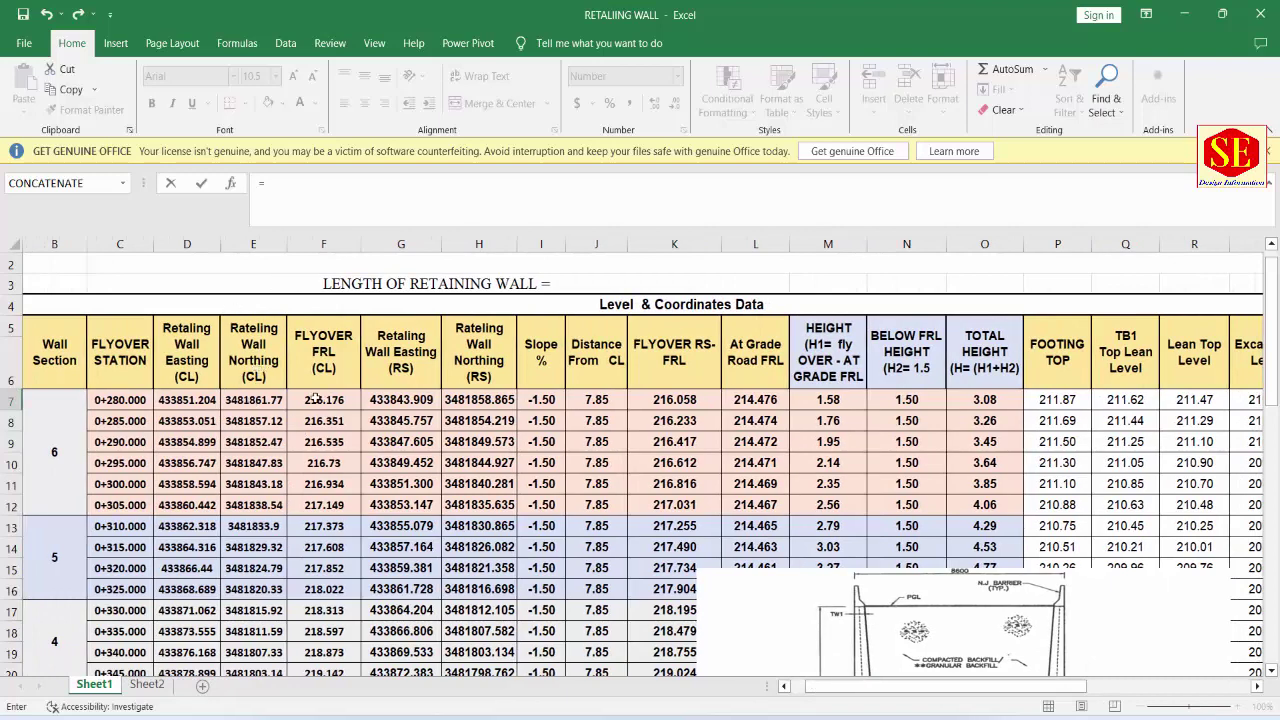
pyautogui.click(334, 399)
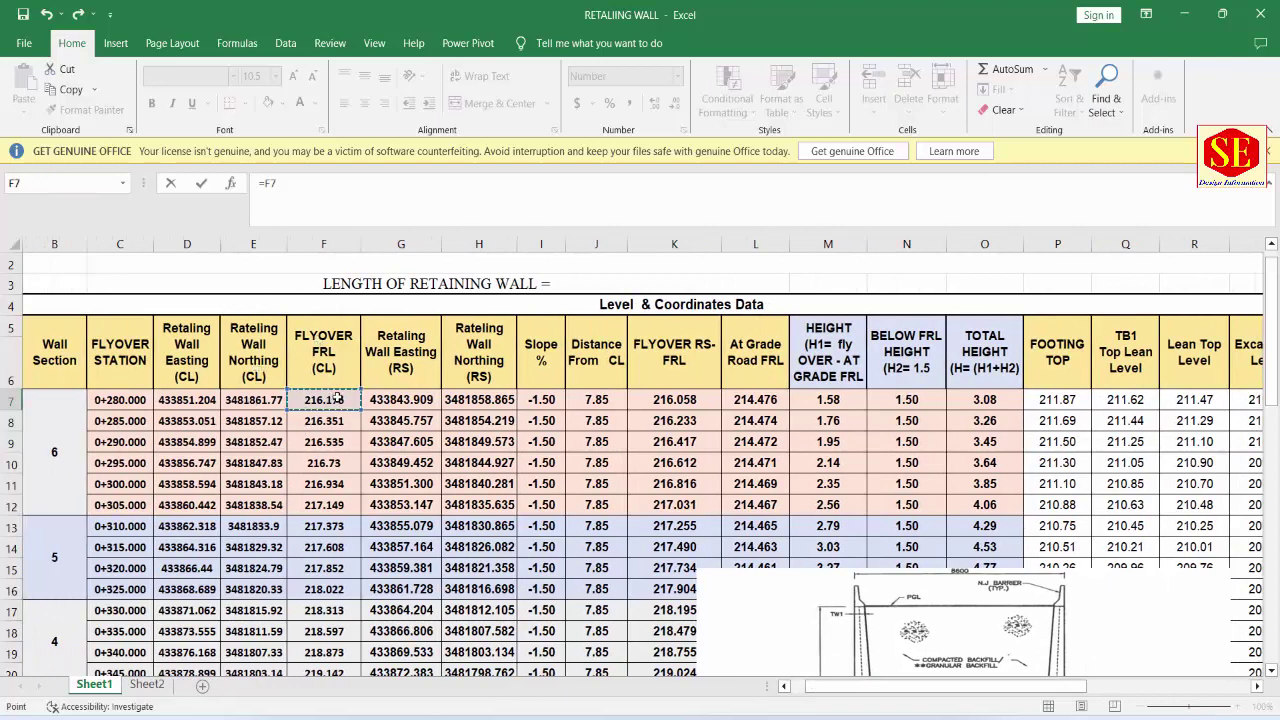
pyautogui.moveTo(903, 690); pyautogui.dragTo(1007, 690)
pyautogui.write('-.05')
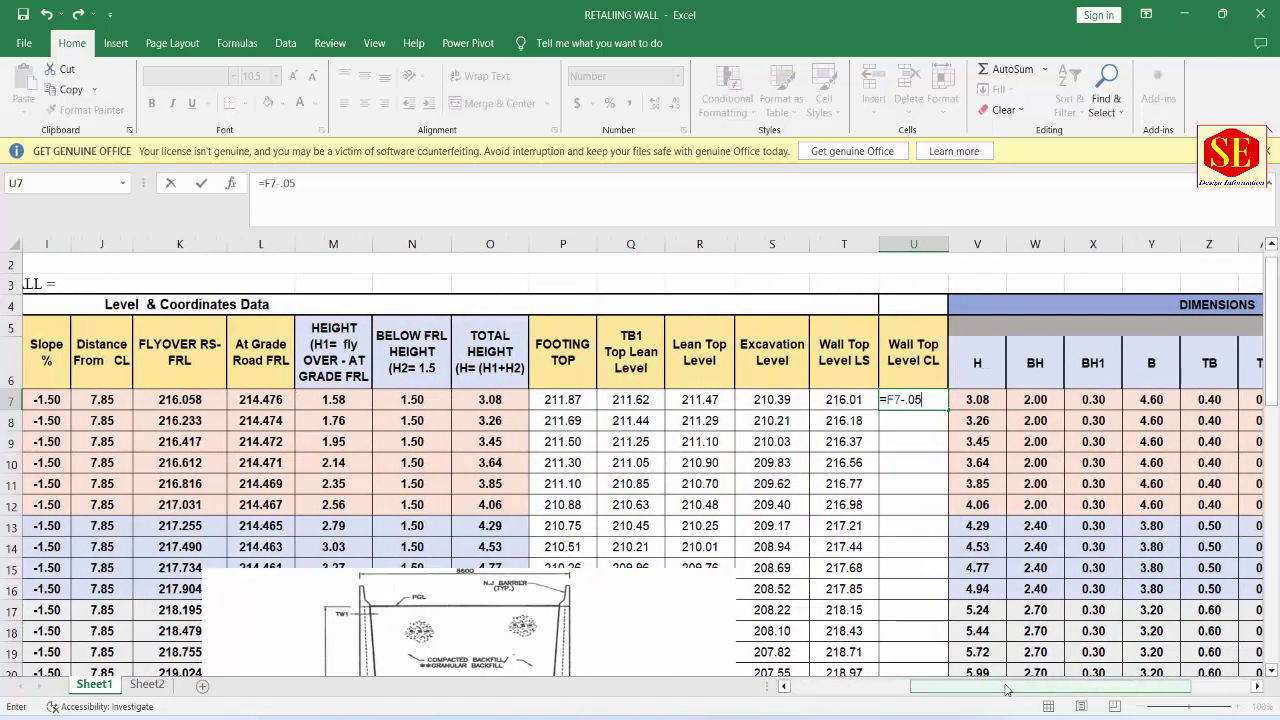
pyautogui.press('Return')
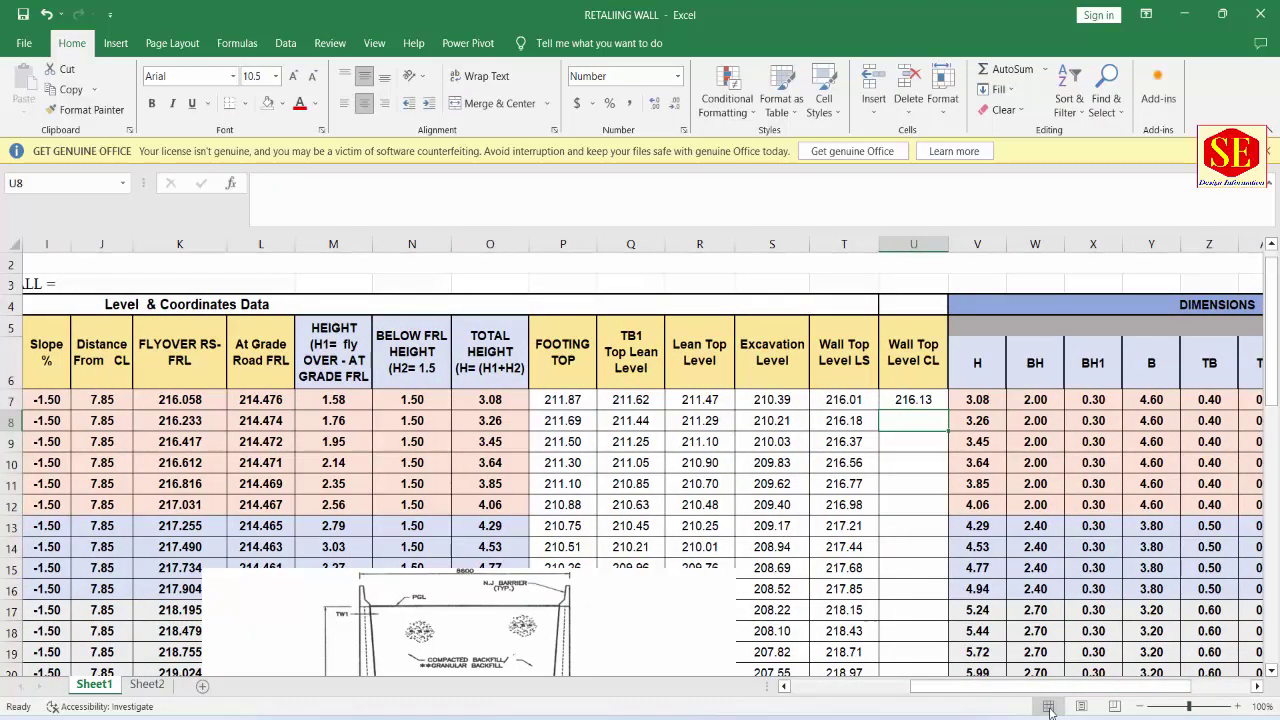
# Step: Enter =F8-0.05 in U8 and fill it down to row 35
pyautogui.write('=')
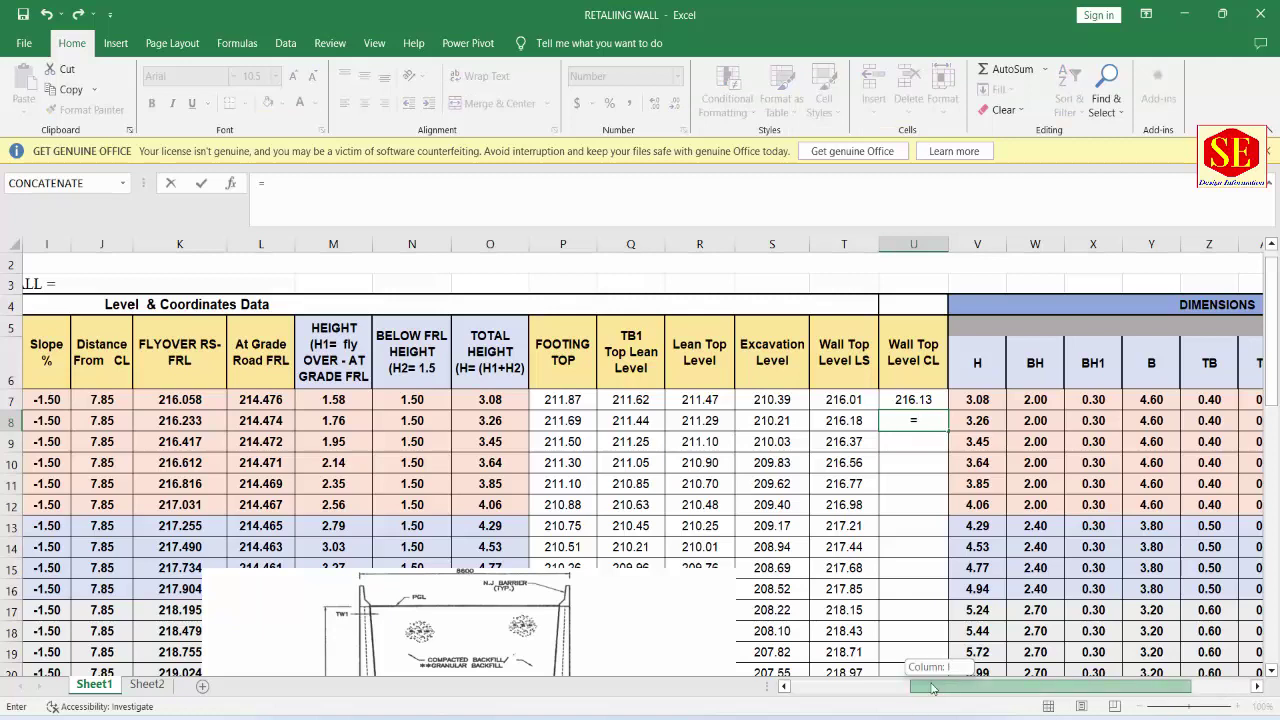
pyautogui.moveTo(916, 690); pyautogui.dragTo(796, 690)
pyautogui.click(357, 421)
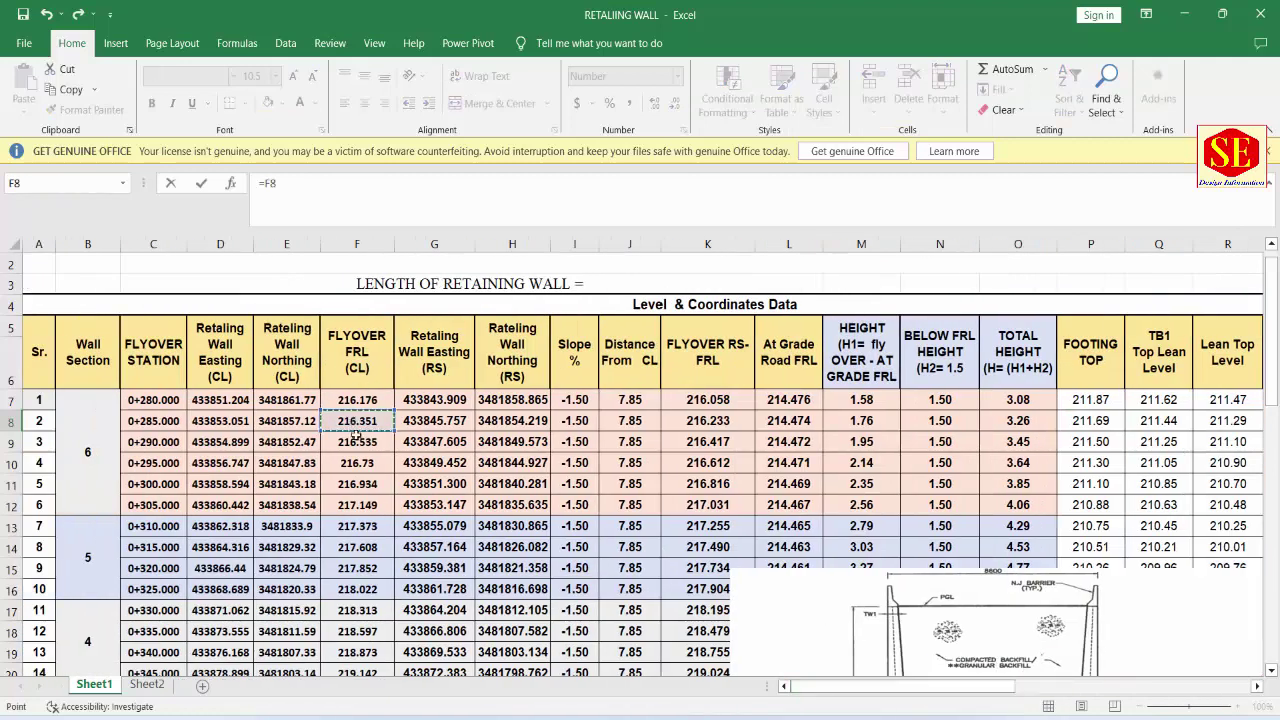
pyautogui.write('-.05')
pyautogui.press('Return')
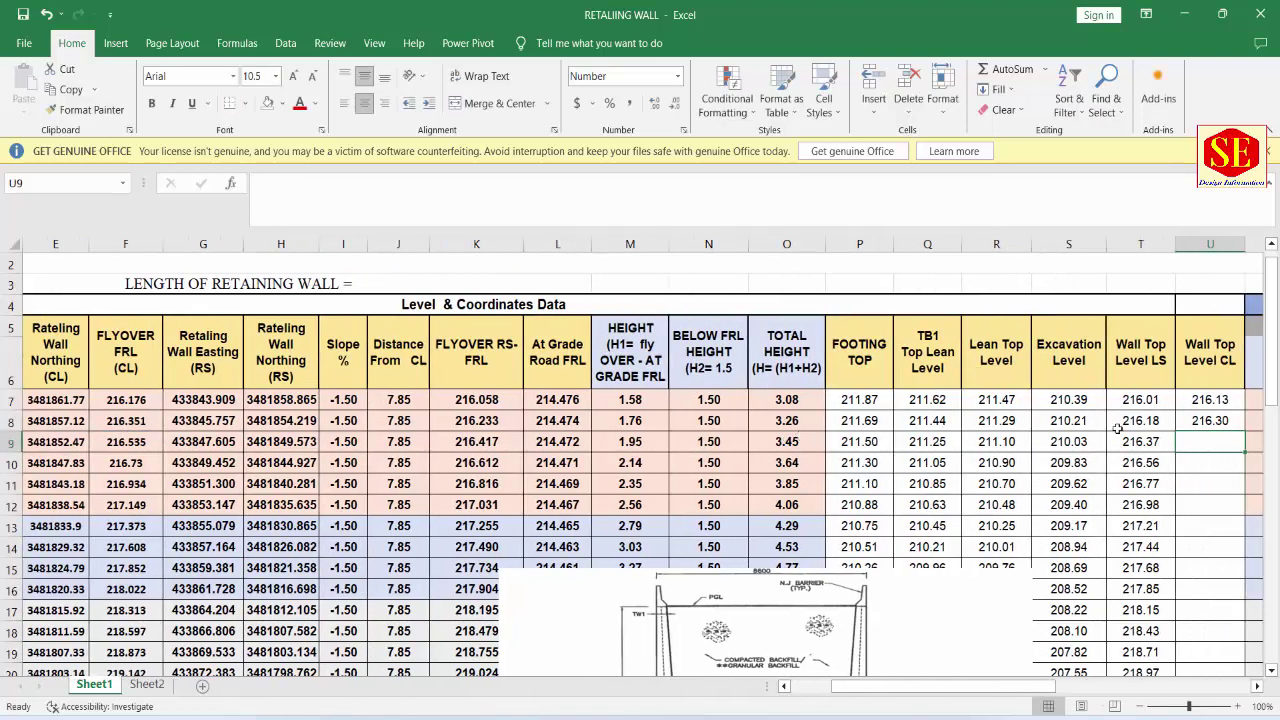
pyautogui.click(1215, 421)
pyautogui.moveTo(940, 686); pyautogui.dragTo(975, 686)
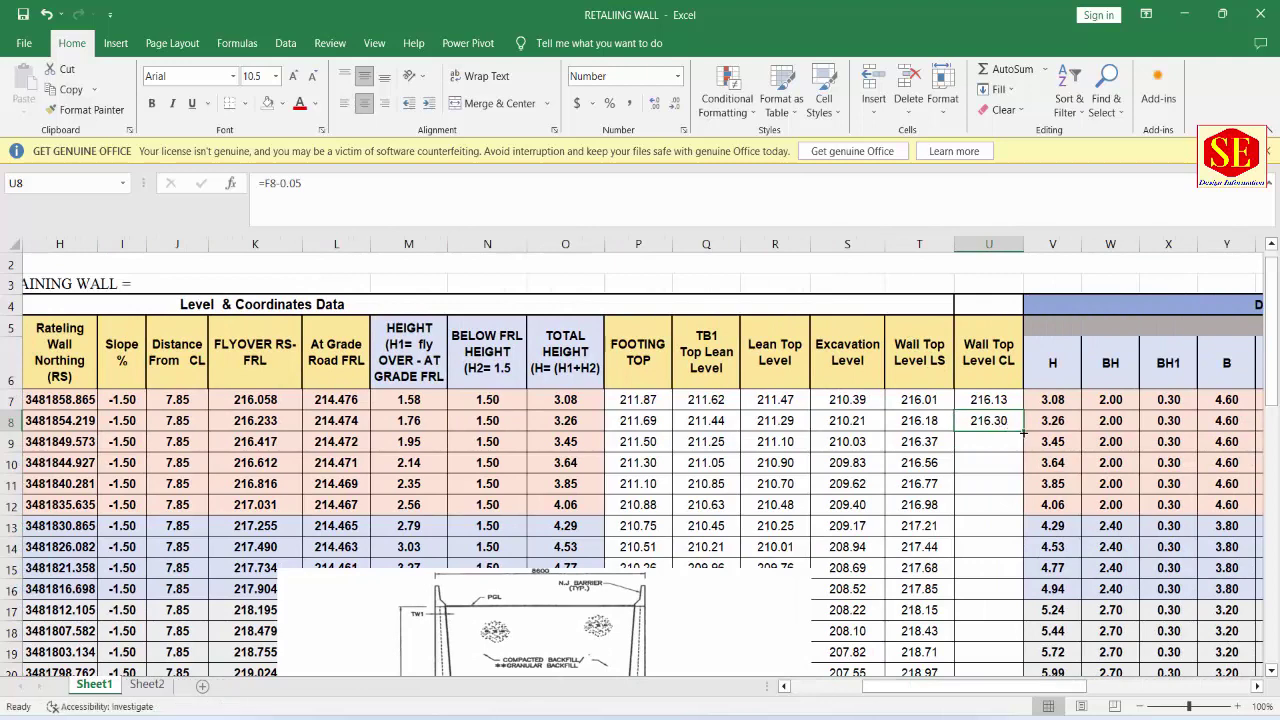
pyautogui.doubleClick(1023, 431)
pyautogui.scroll(-5, 975, 458)
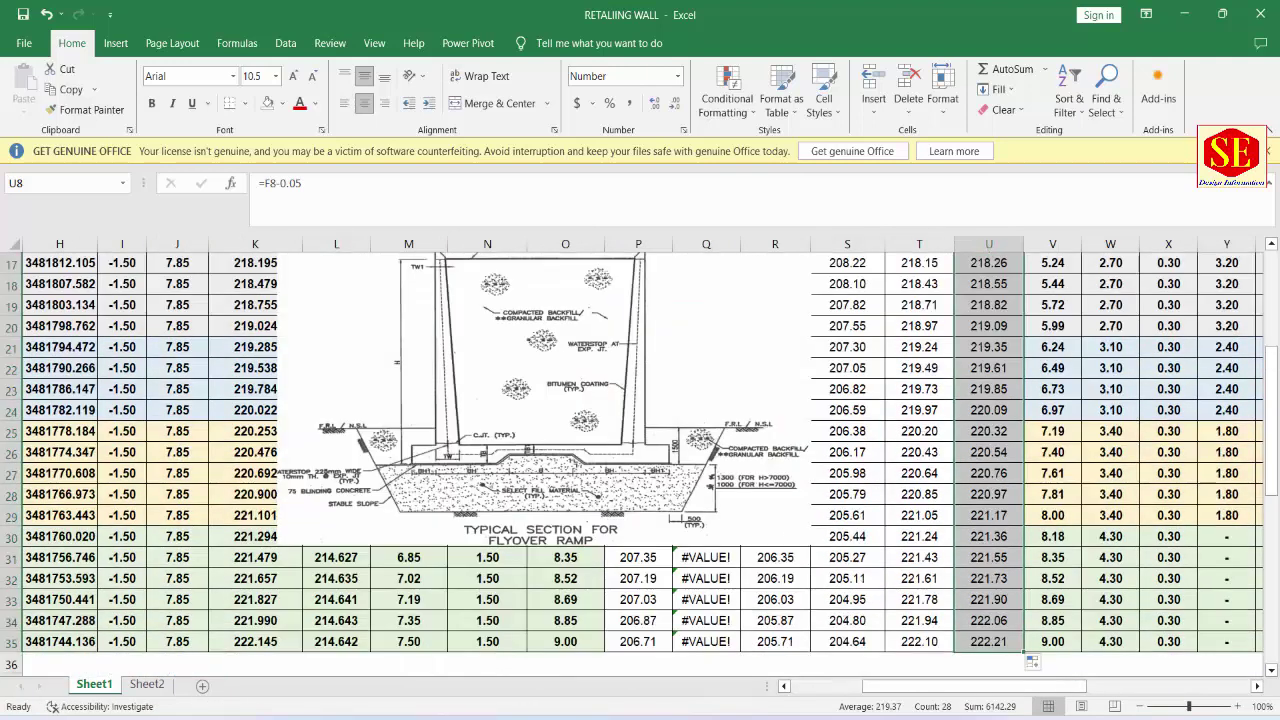
pyautogui.scroll(4, 1023, 555)
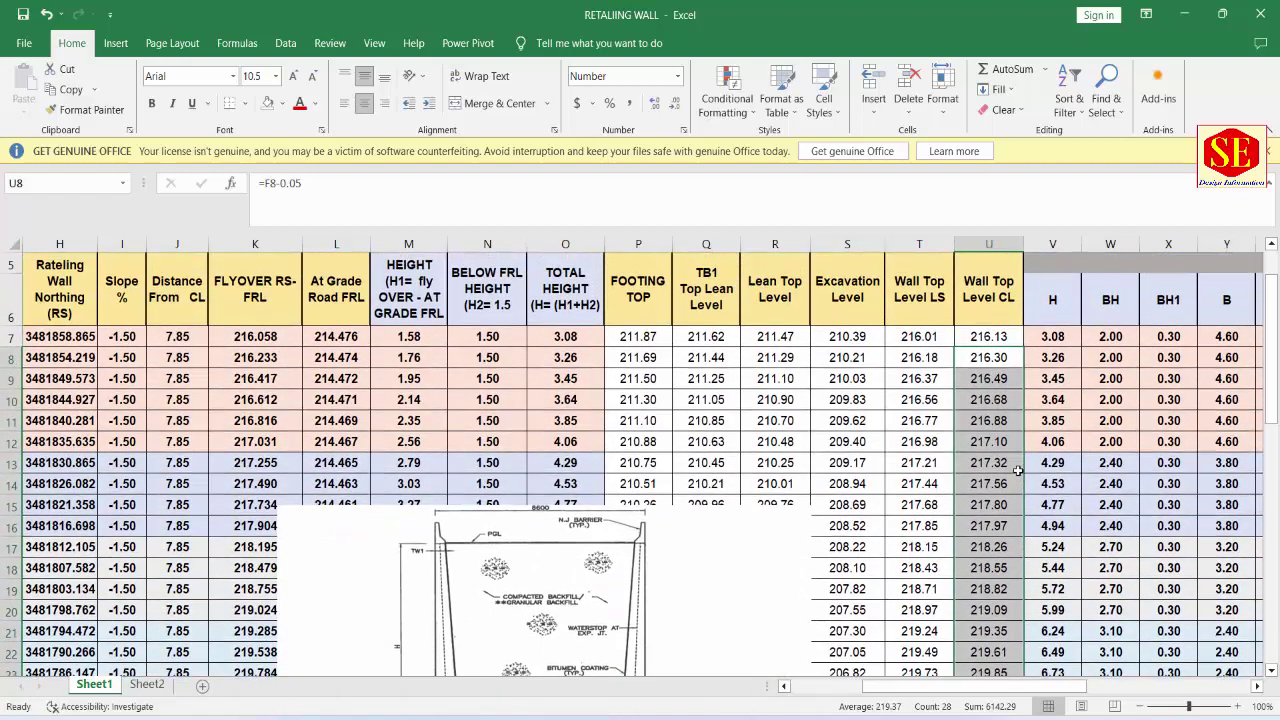
pyautogui.moveTo(620, 336); pyautogui.dragTo(851, 370)
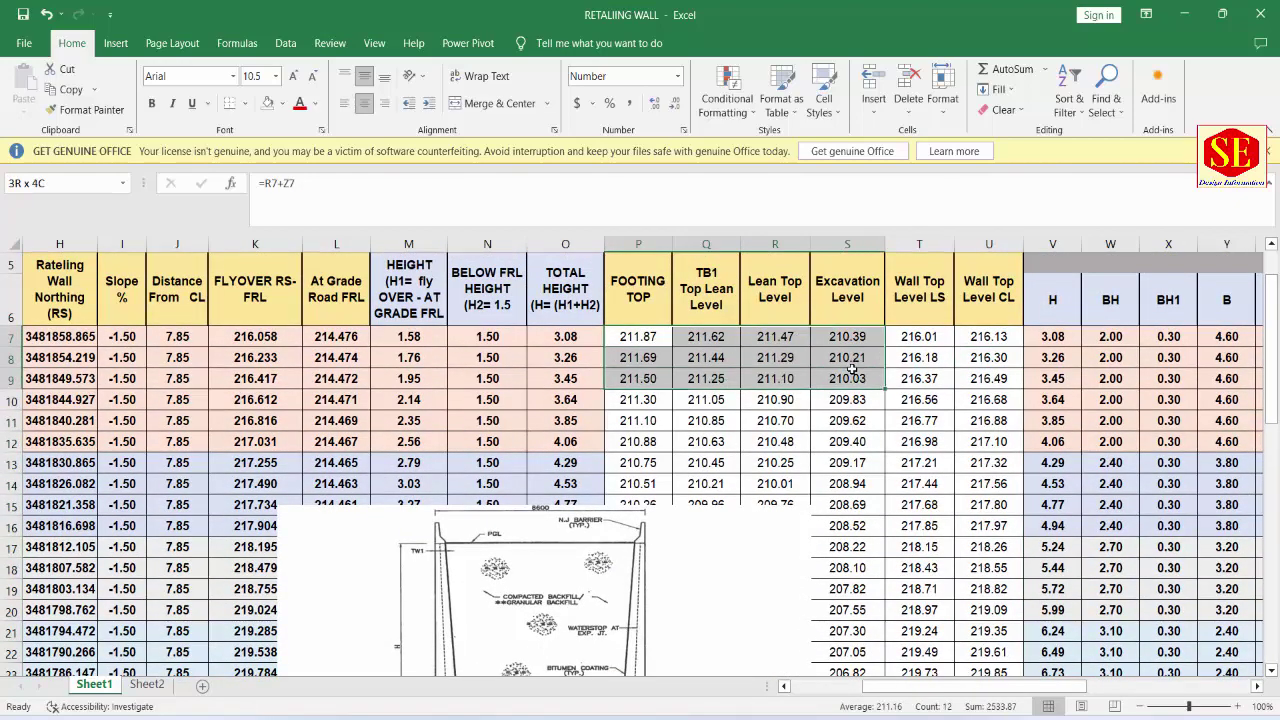
pyautogui.moveTo(851, 420); pyautogui.dragTo(851, 485)
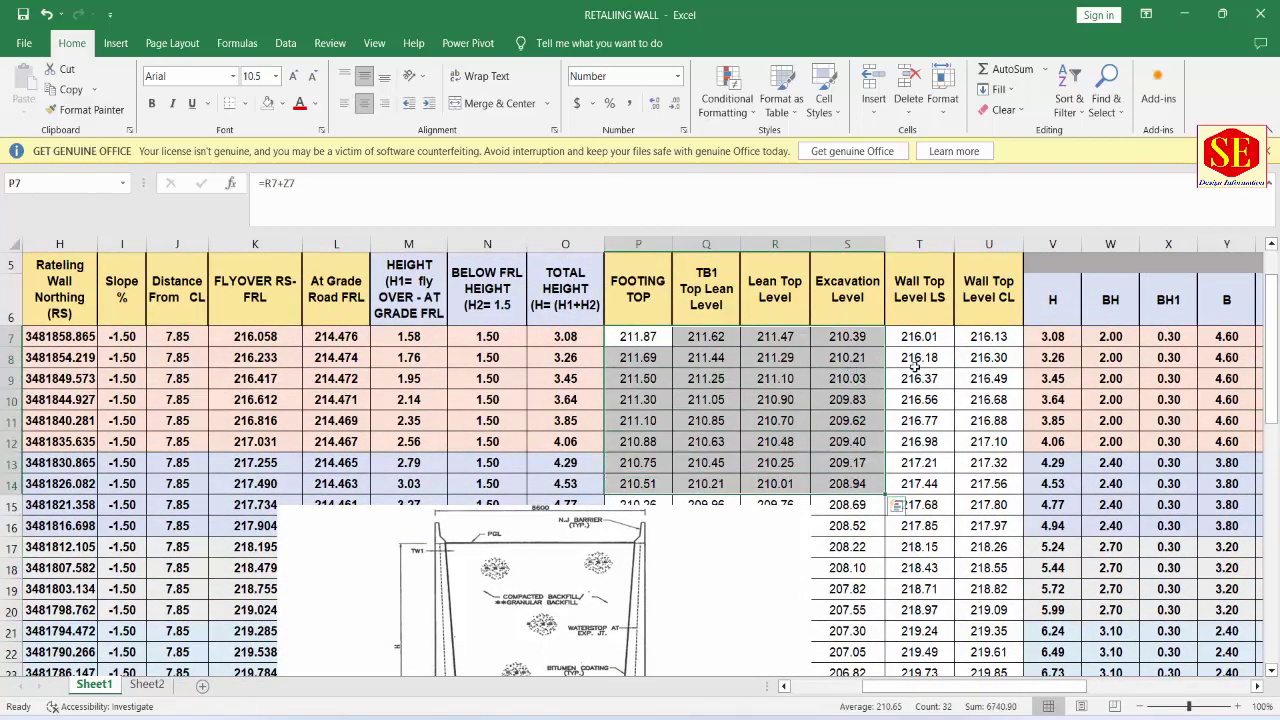
pyautogui.click(925, 336)
pyautogui.click(983, 337)
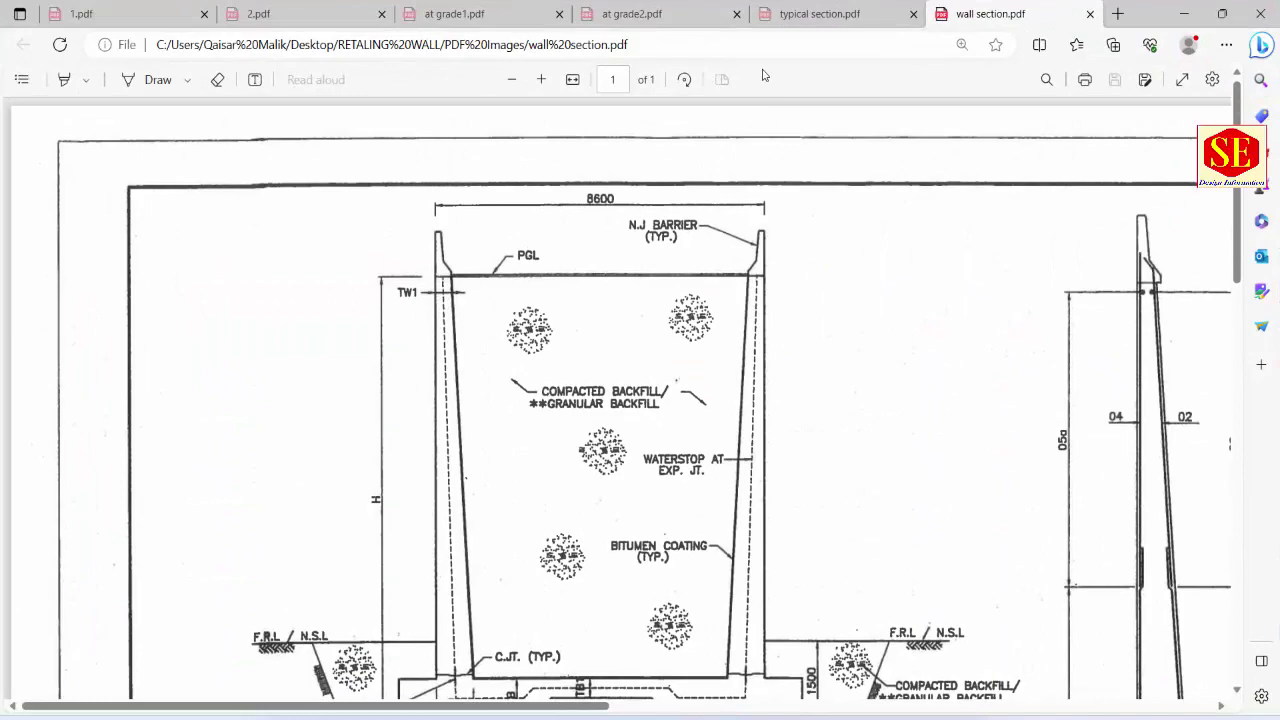
pyautogui.click(787, 18)
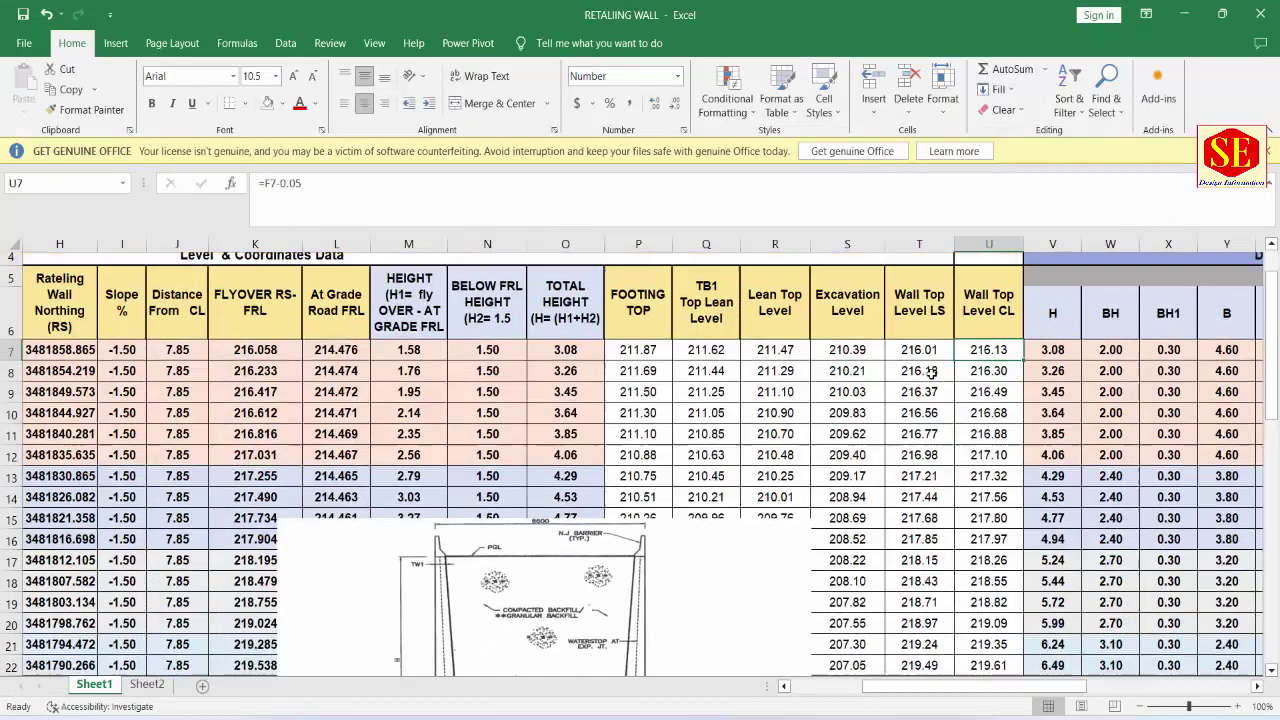
pyautogui.scroll(1, 930, 372)
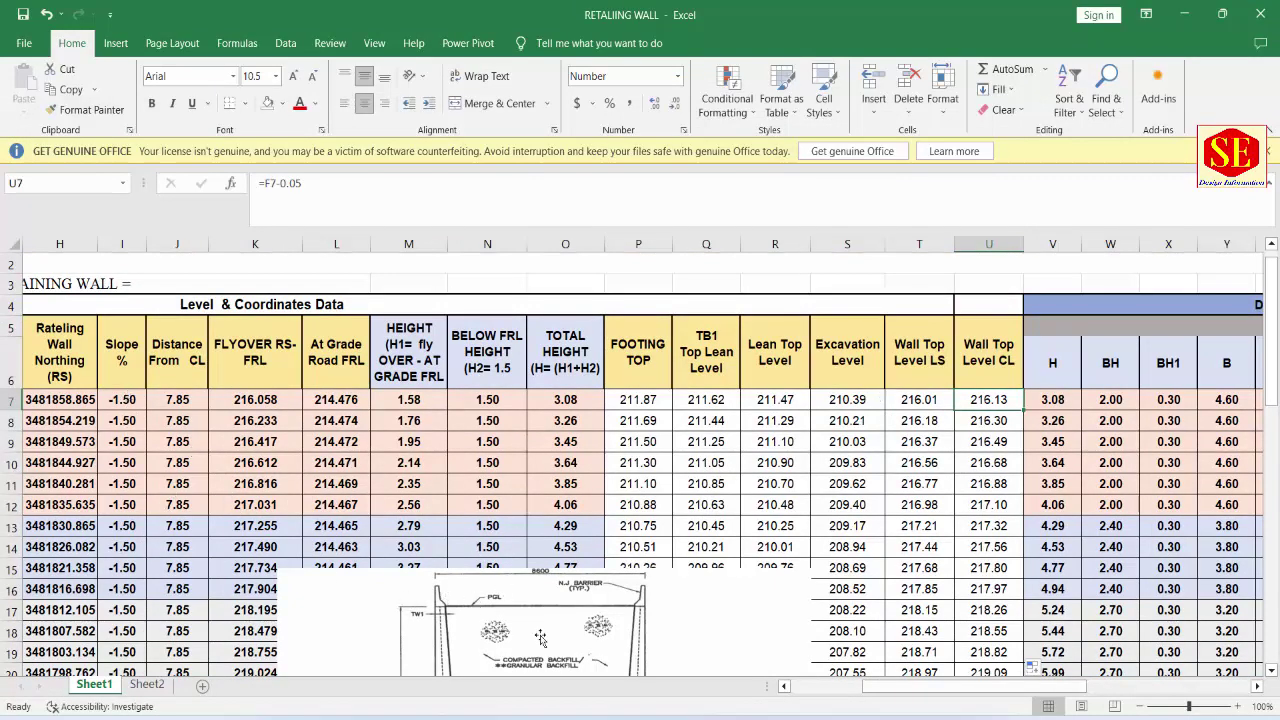
# Step: Reposition the wall-section drawing and scroll through the table
pyautogui.moveTo(507, 640)
pyautogui.mouseDown()
pyautogui.moveTo(198, 627)
pyautogui.moveTo(816, 397)
pyautogui.mouseUp()
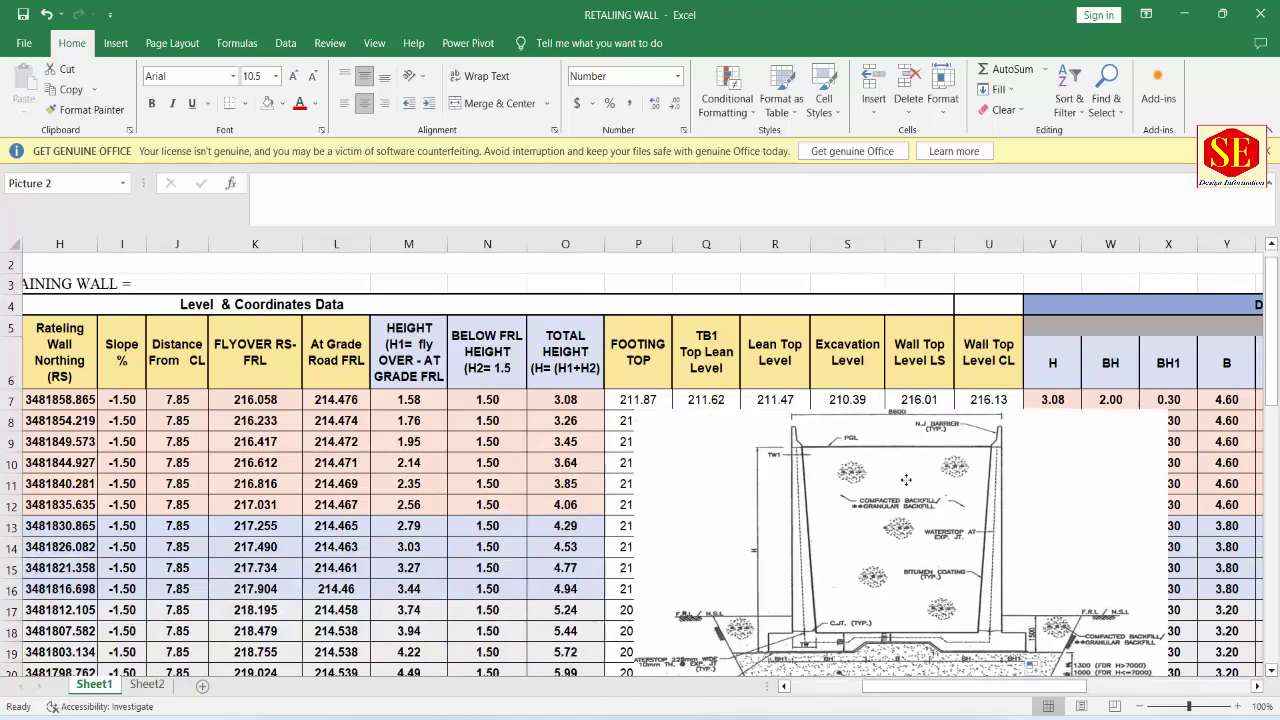
pyautogui.scroll(-2, 116, 307)
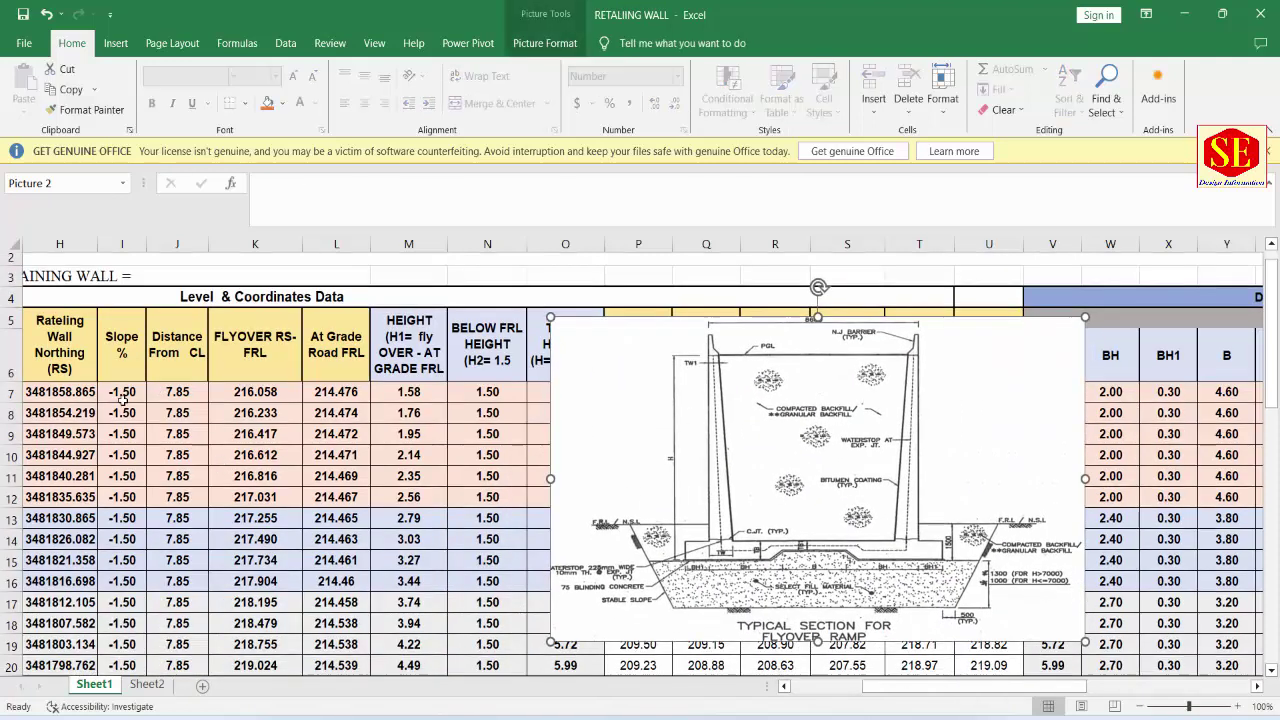
pyautogui.scroll(-3, 113, 605)
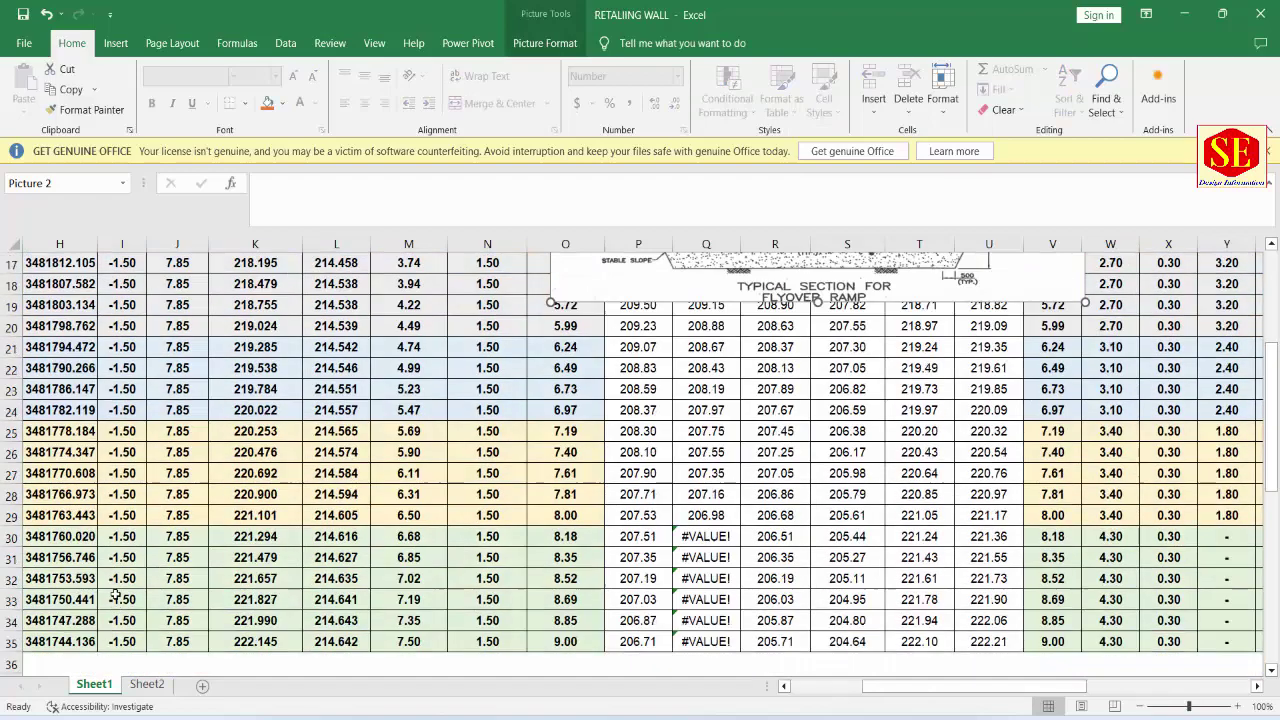
pyautogui.scroll(4, 125, 470)
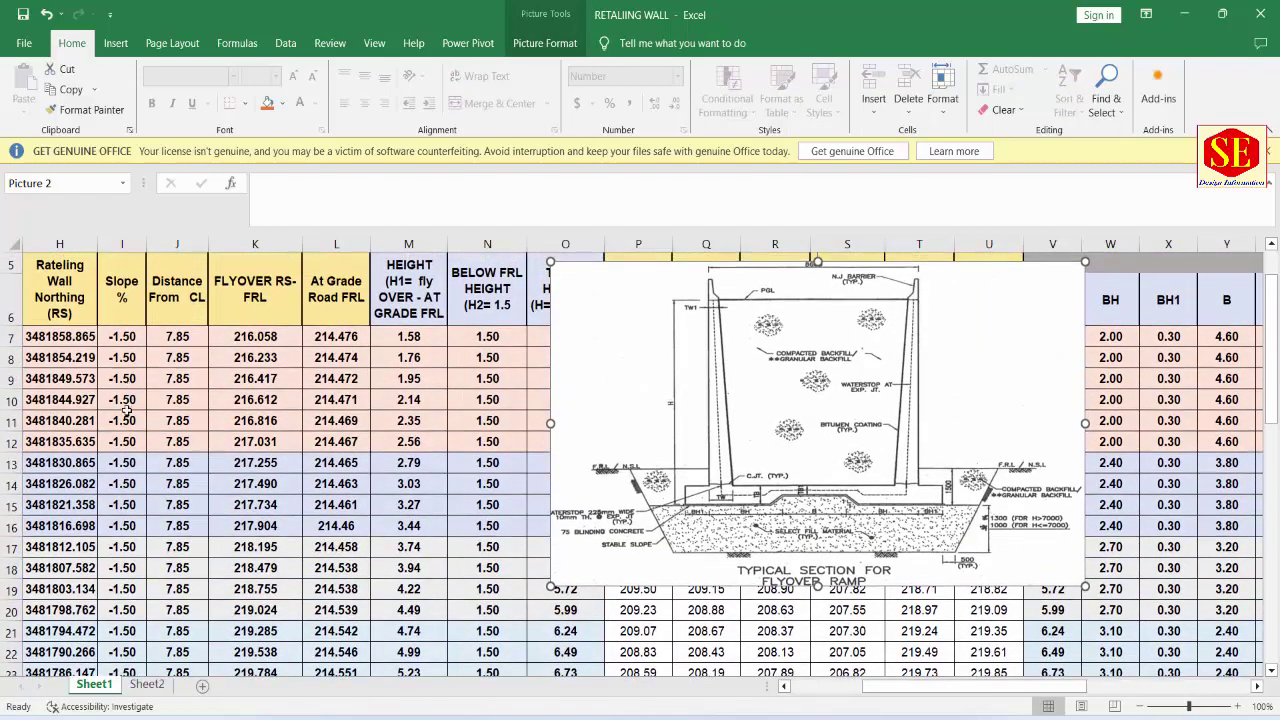
# Step: Review the slope values in column I for rows 7 to 18
pyautogui.moveTo(120, 336); pyautogui.dragTo(120, 567)
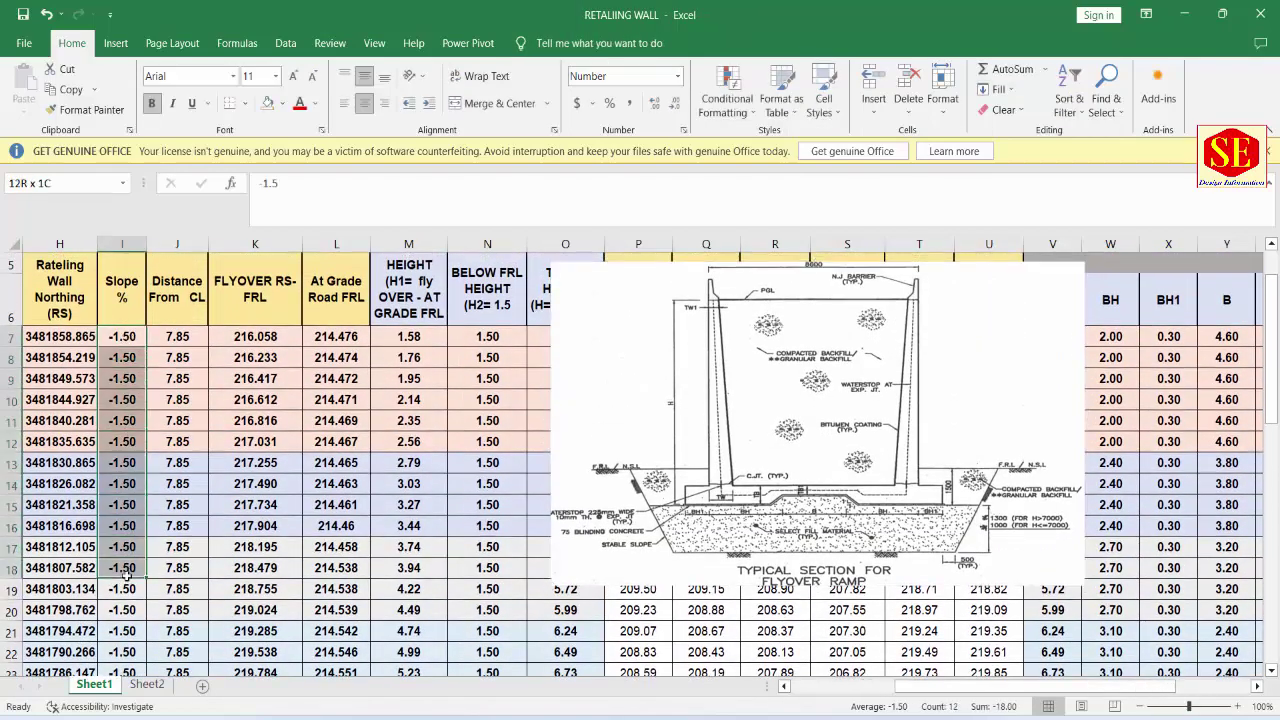
pyautogui.click(122, 505)
pyautogui.click(122, 526)
pyautogui.click(122, 547)
pyautogui.click(122, 567)
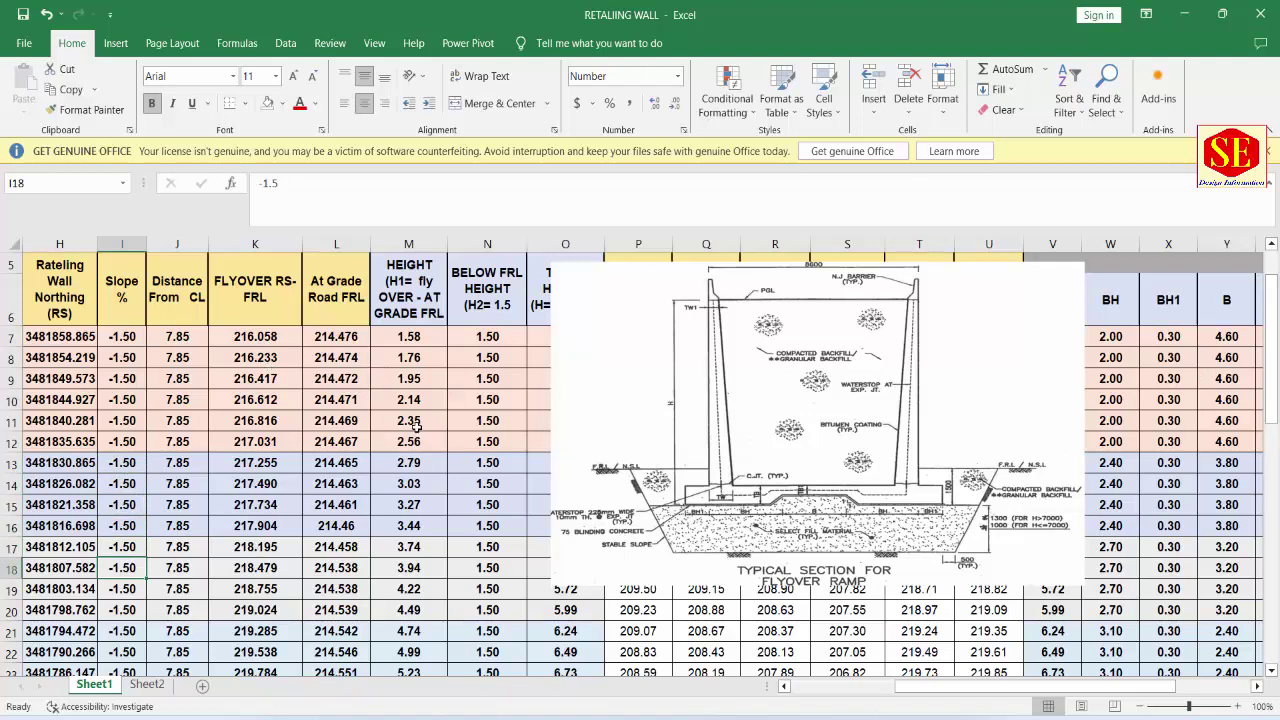
# Step: Drag the section drawing down and right so it clears columns O–U
pyautogui.scroll(1, 796, 484)
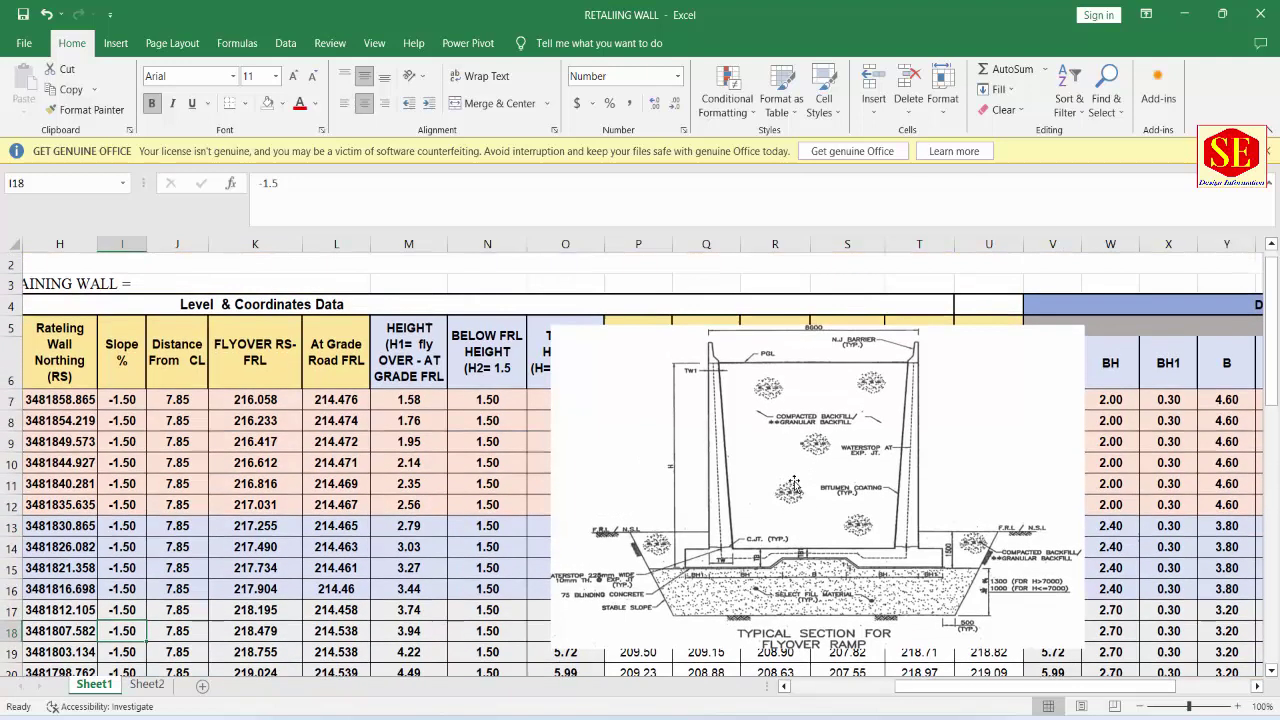
pyautogui.moveTo(788, 378); pyautogui.dragTo(670, 580)
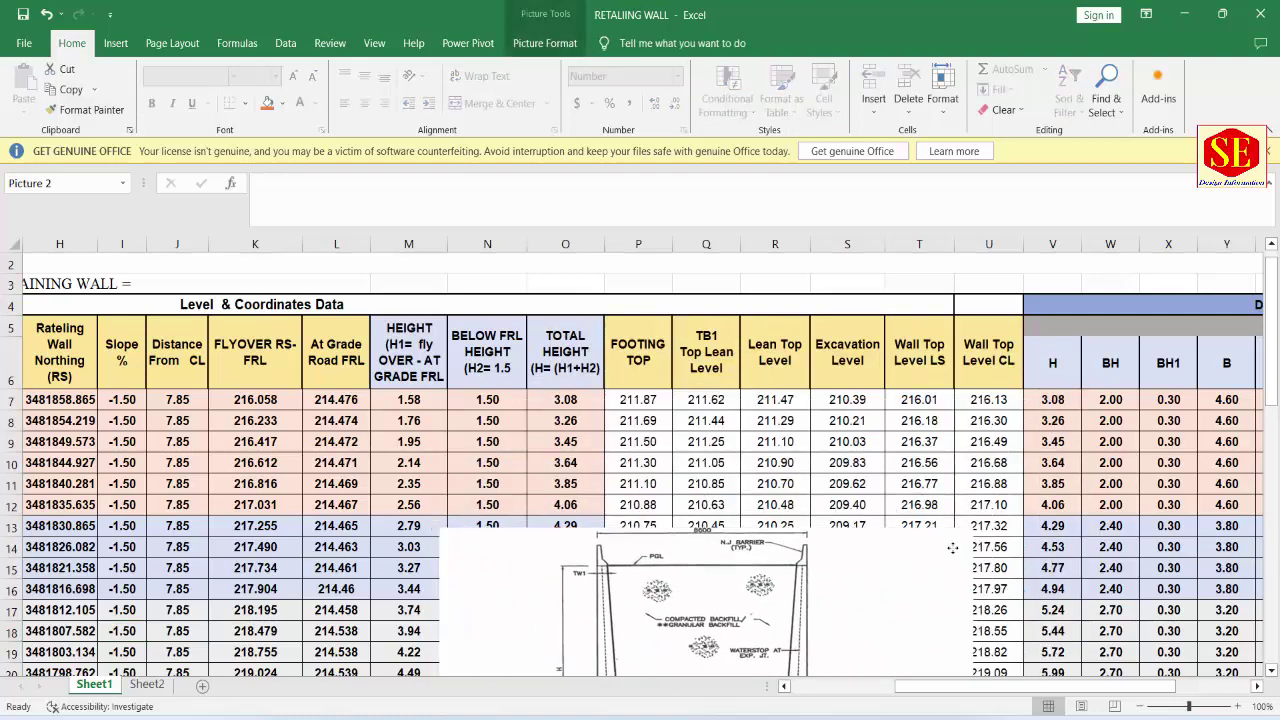
pyautogui.moveTo(763, 551); pyautogui.dragTo(1019, 551)
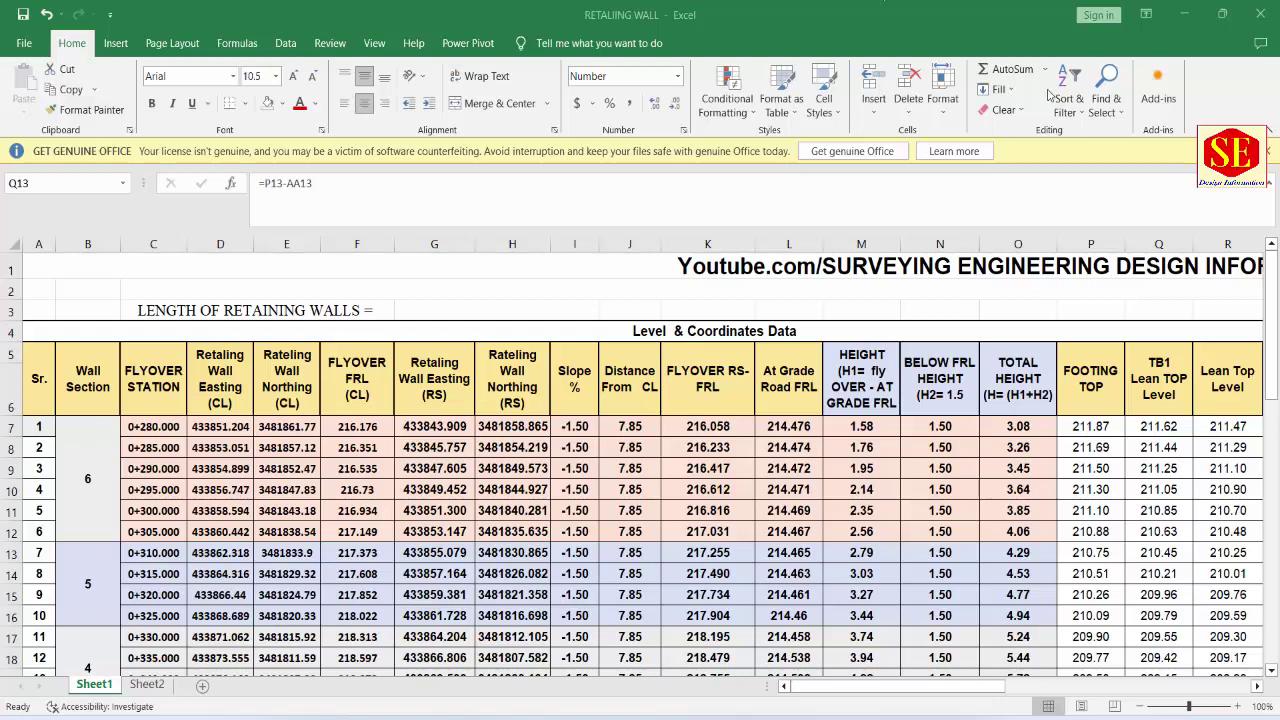
# Step: Enter =C35-C7 in merged cell G3 so the wall length reads 140.000
pyautogui.click(200, 318)
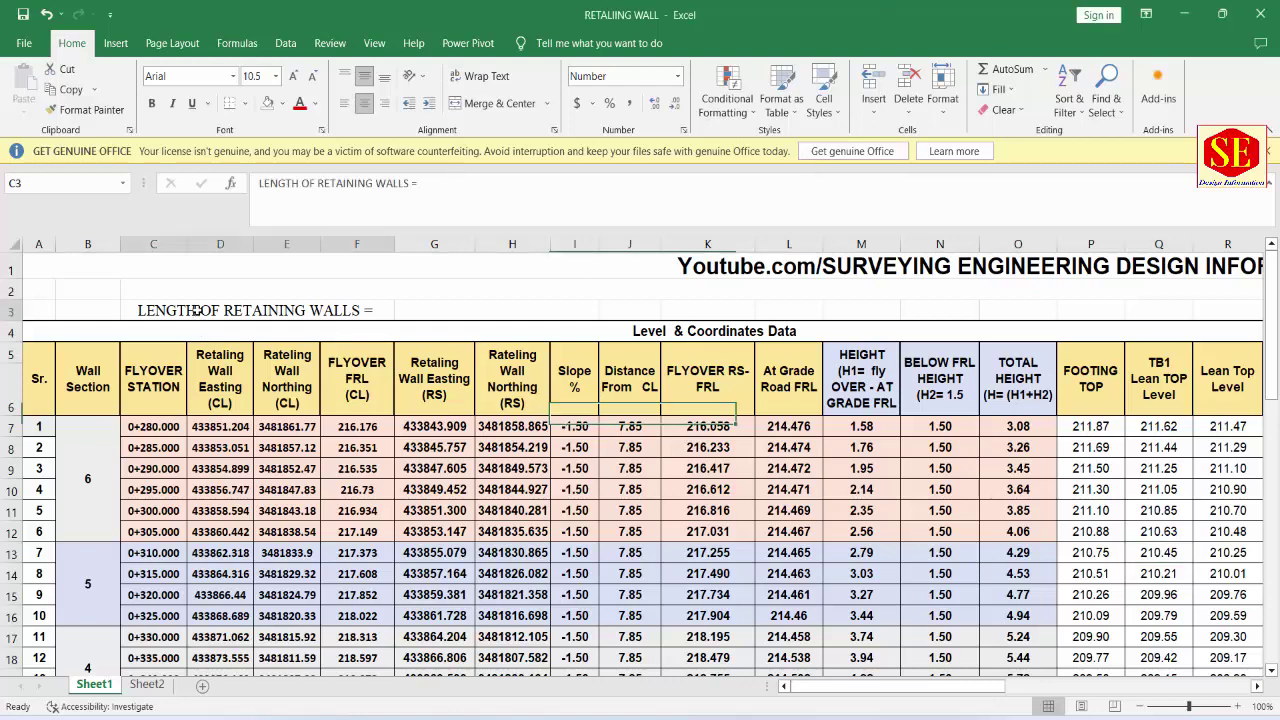
pyautogui.click(422, 312)
pyautogui.write('=')
pyautogui.scroll(-5, 420, 330)
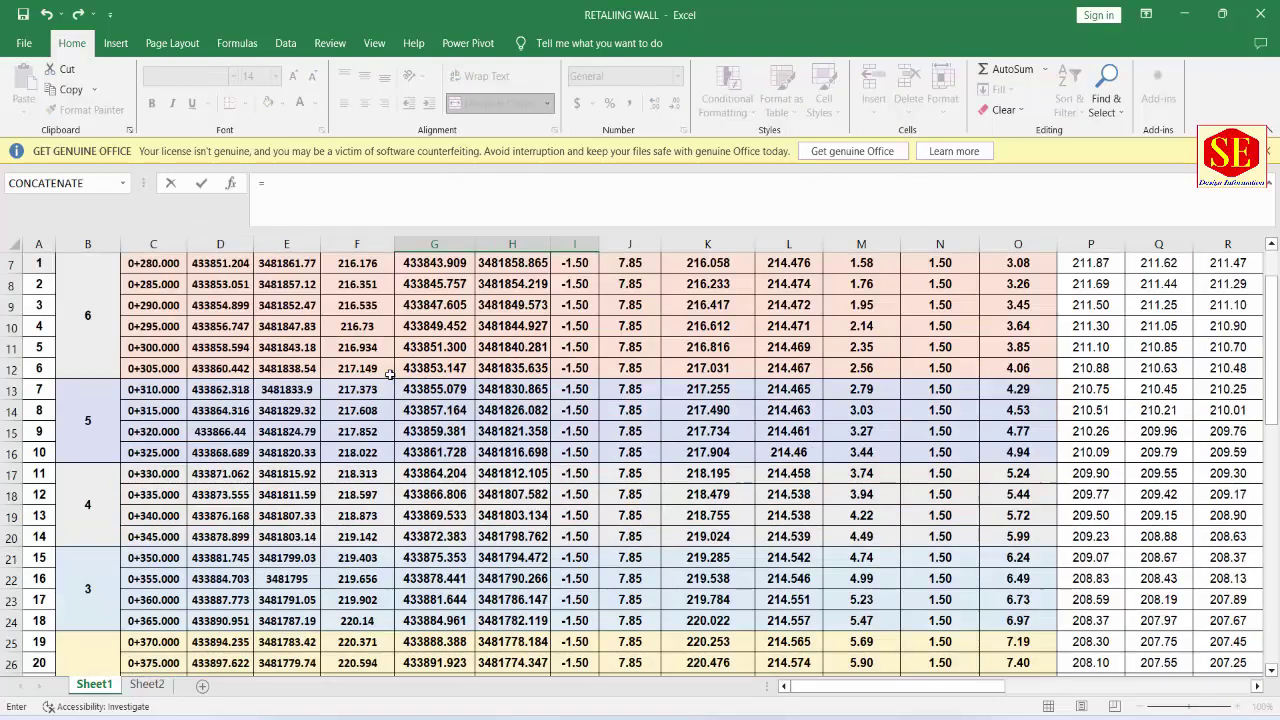
pyautogui.scroll(-3, 190, 597)
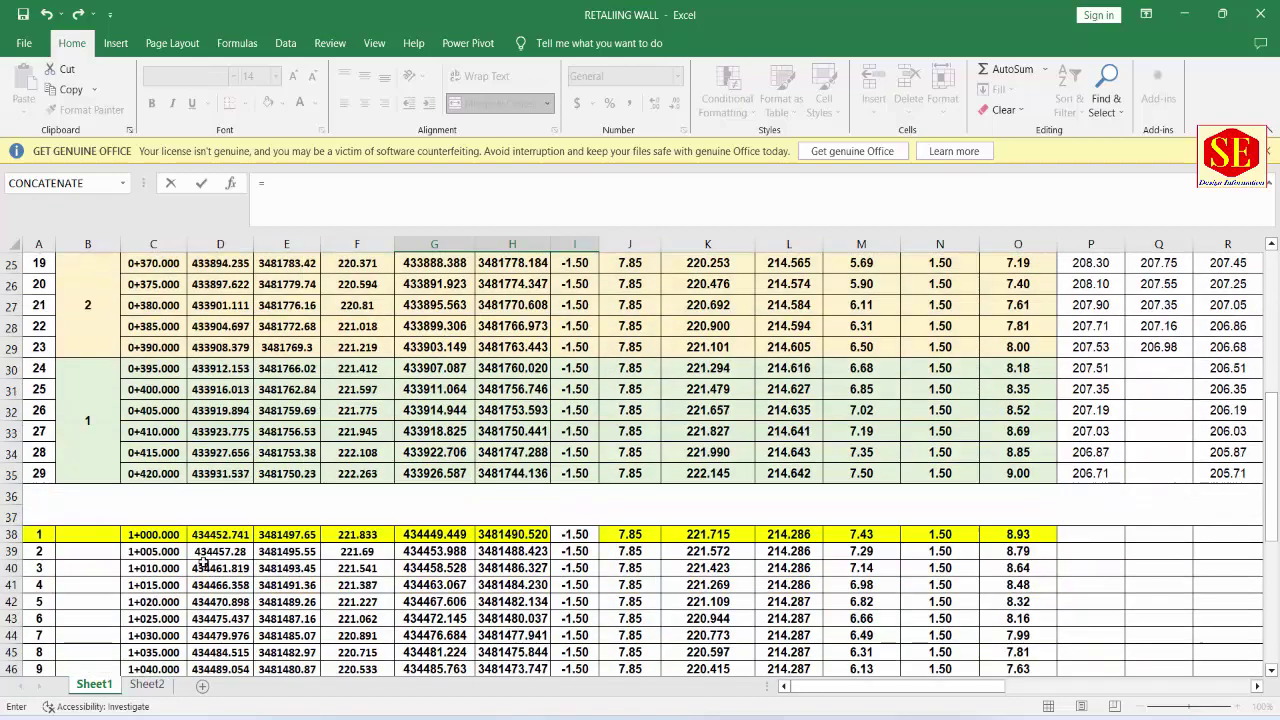
pyautogui.click(155, 472)
pyautogui.write('-')
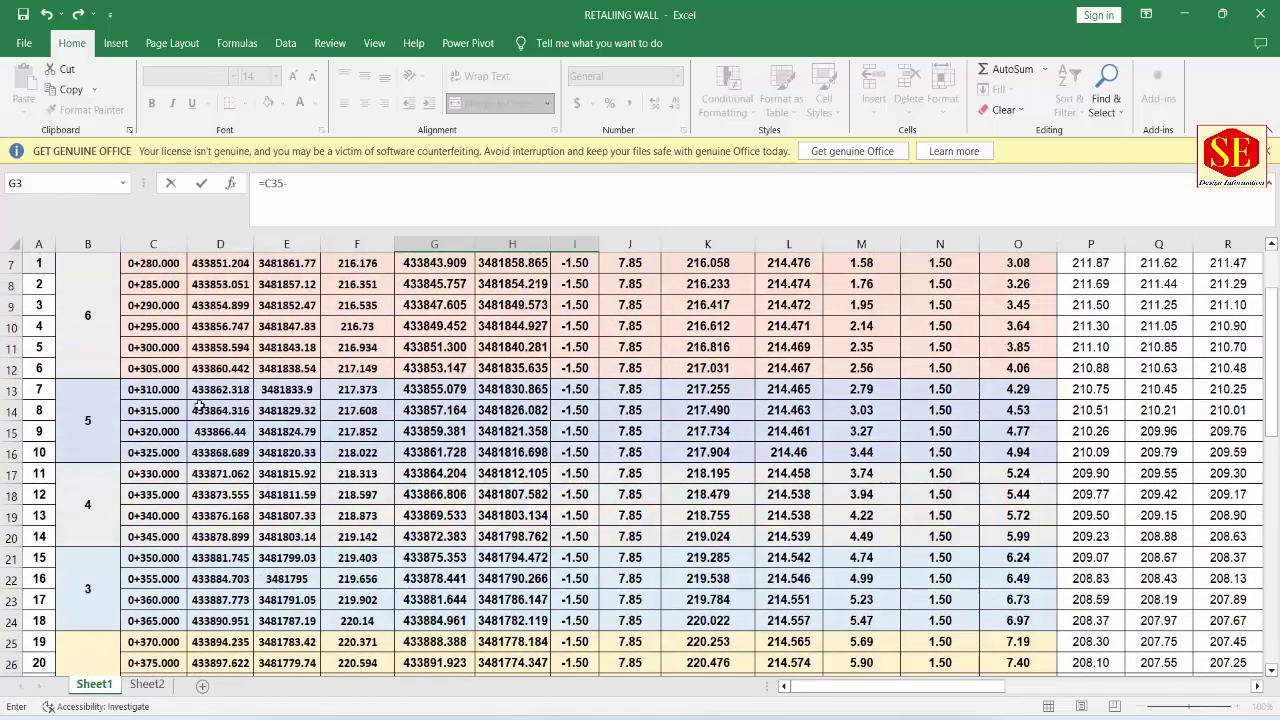
pyautogui.click(146, 427)
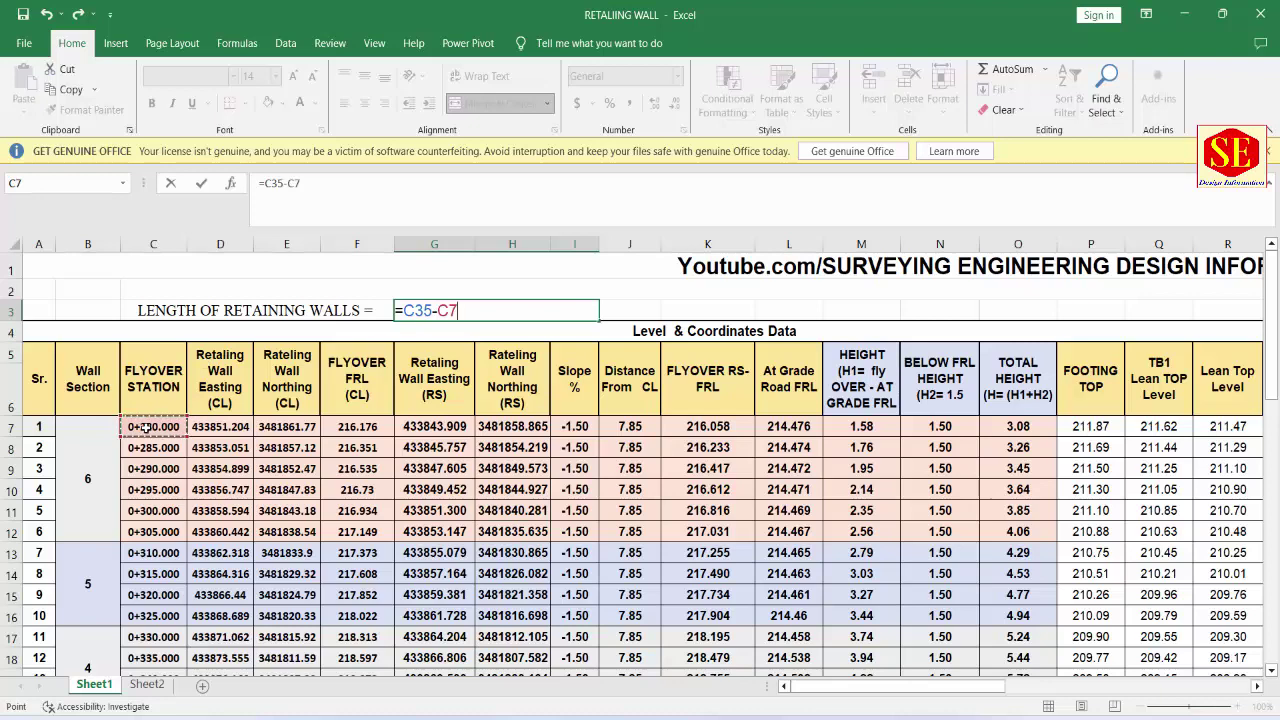
pyautogui.press('Return')
pyautogui.press('Up')
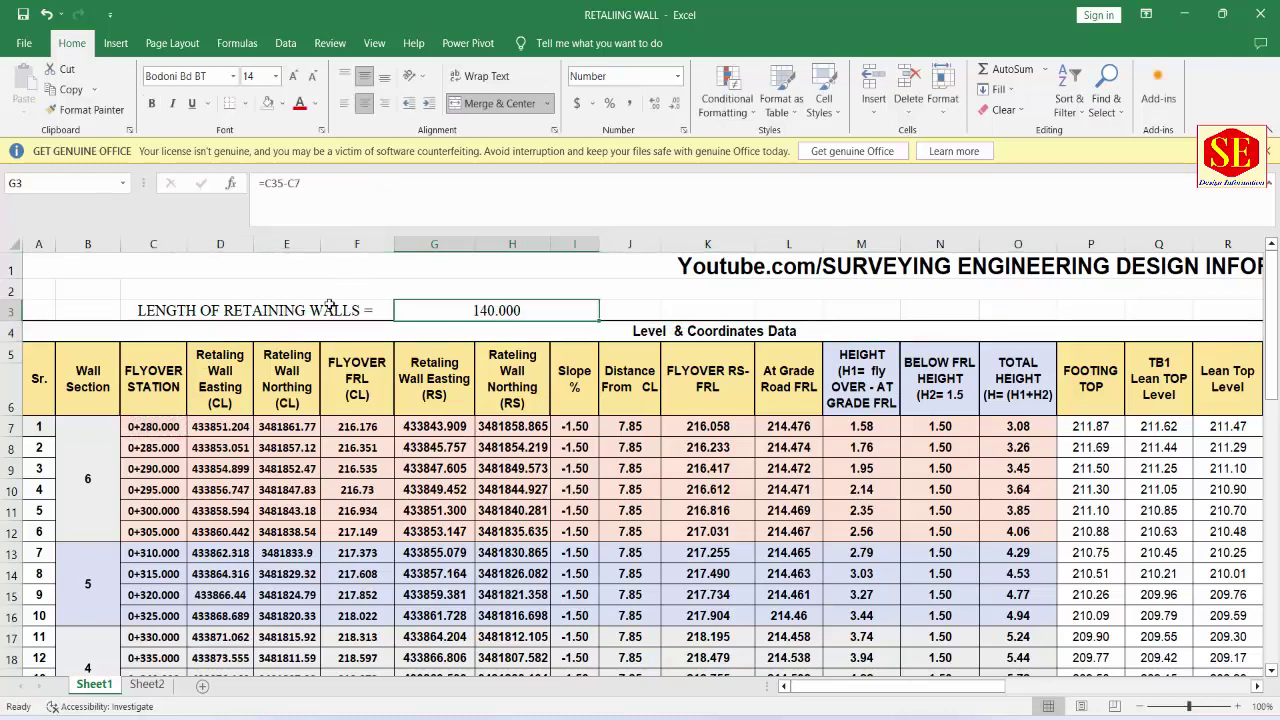
# Step: Write the unit METER in J3 beside the wall length
pyautogui.click(628, 308)
pyautogui.write('MET')
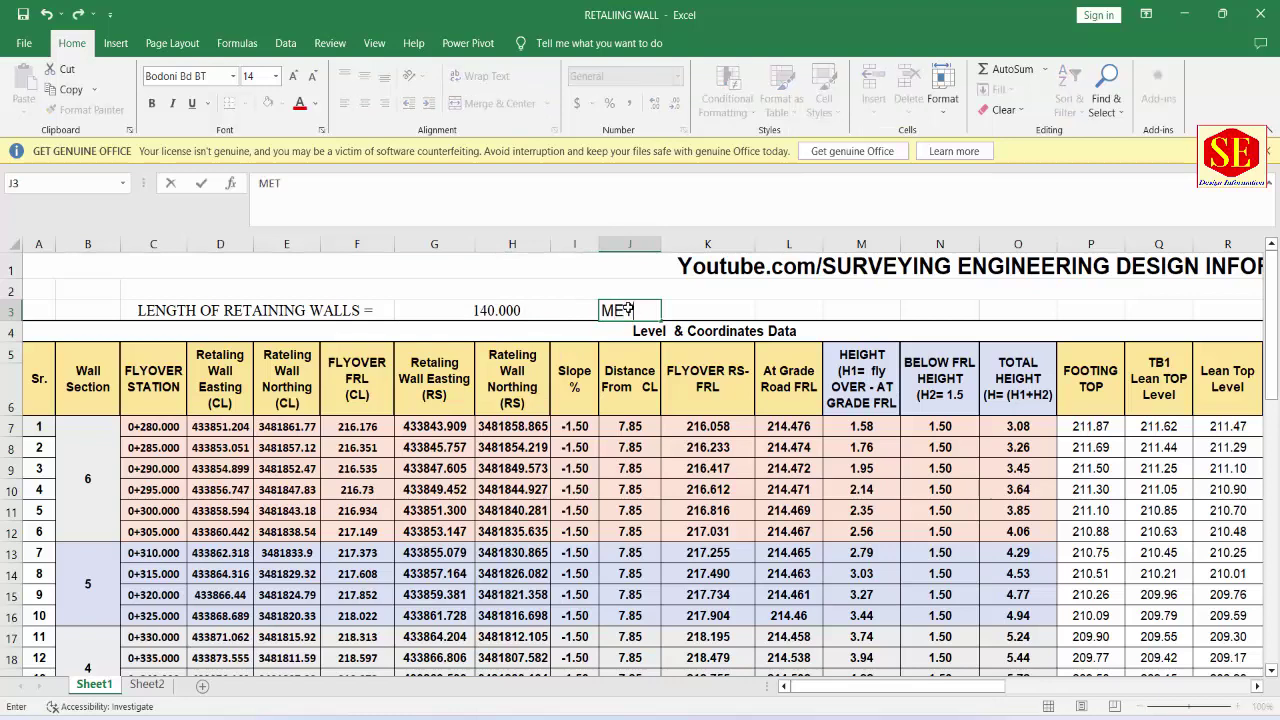
pyautogui.write('ER')
pyautogui.click(617, 468)
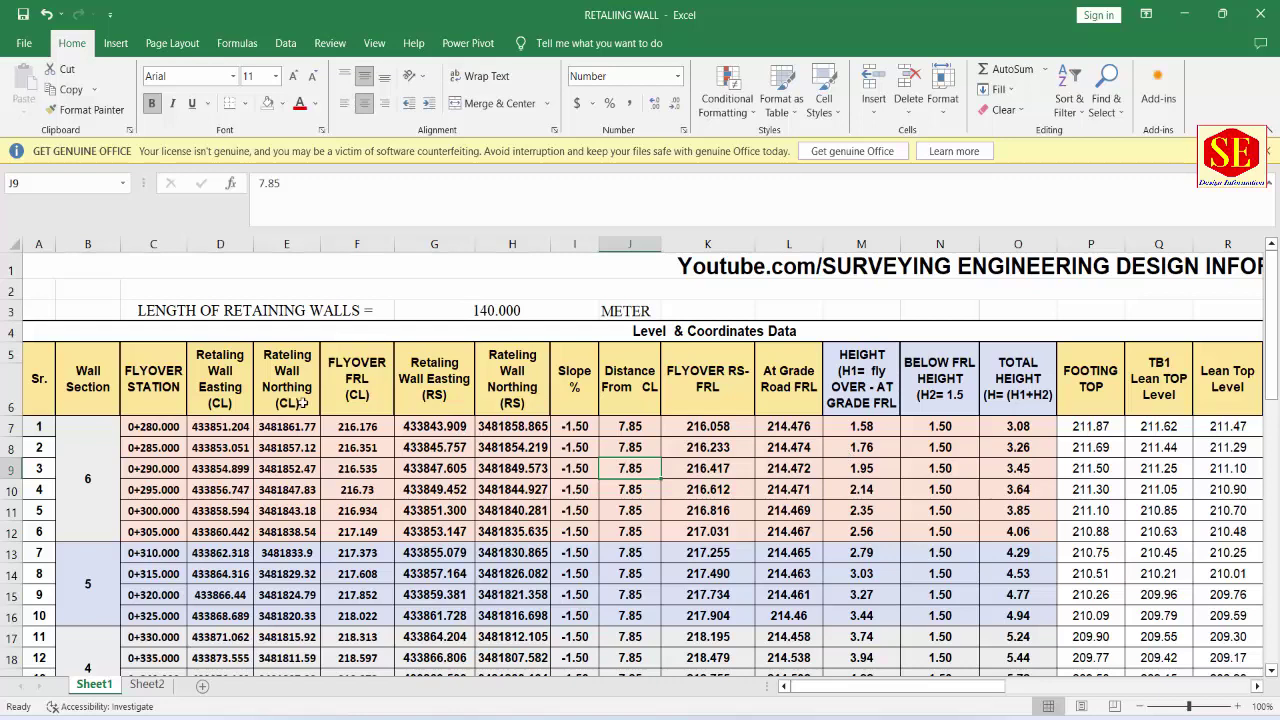
# Step: Insert a blank row 7 between the column headers and the first data row
pyautogui.click(160, 412)
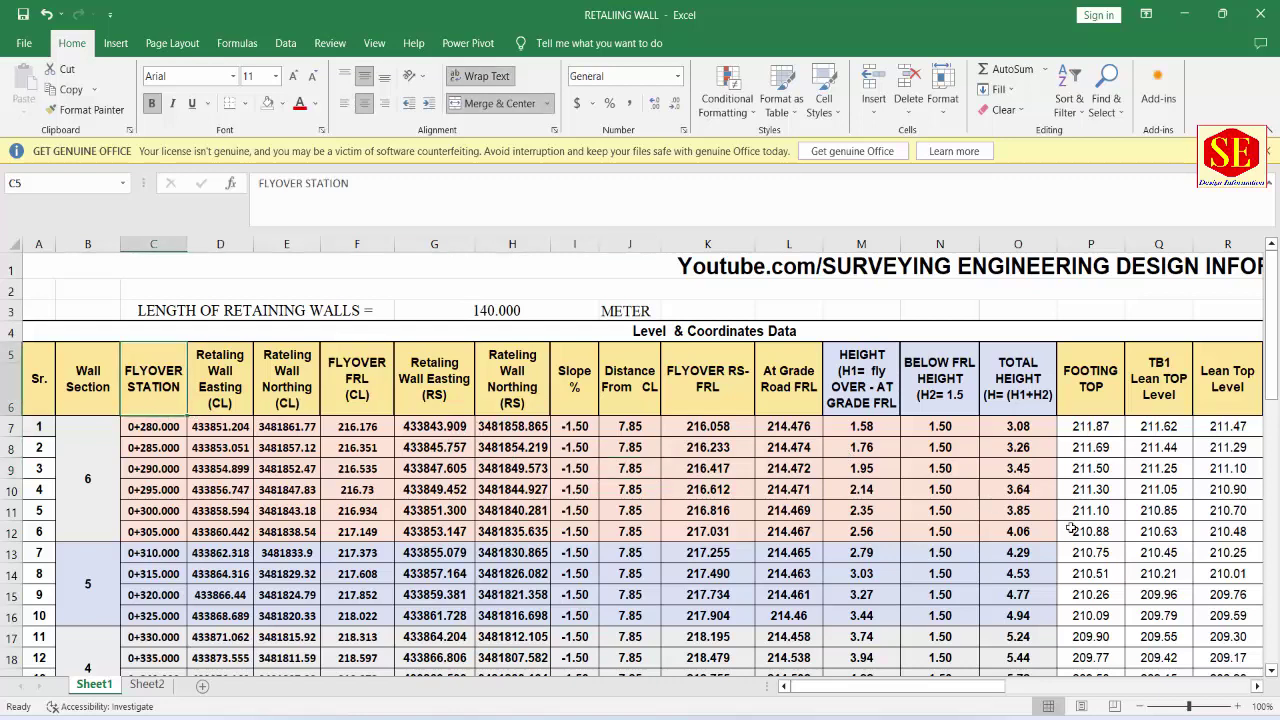
pyautogui.moveTo(908, 686); pyautogui.dragTo(978, 636)
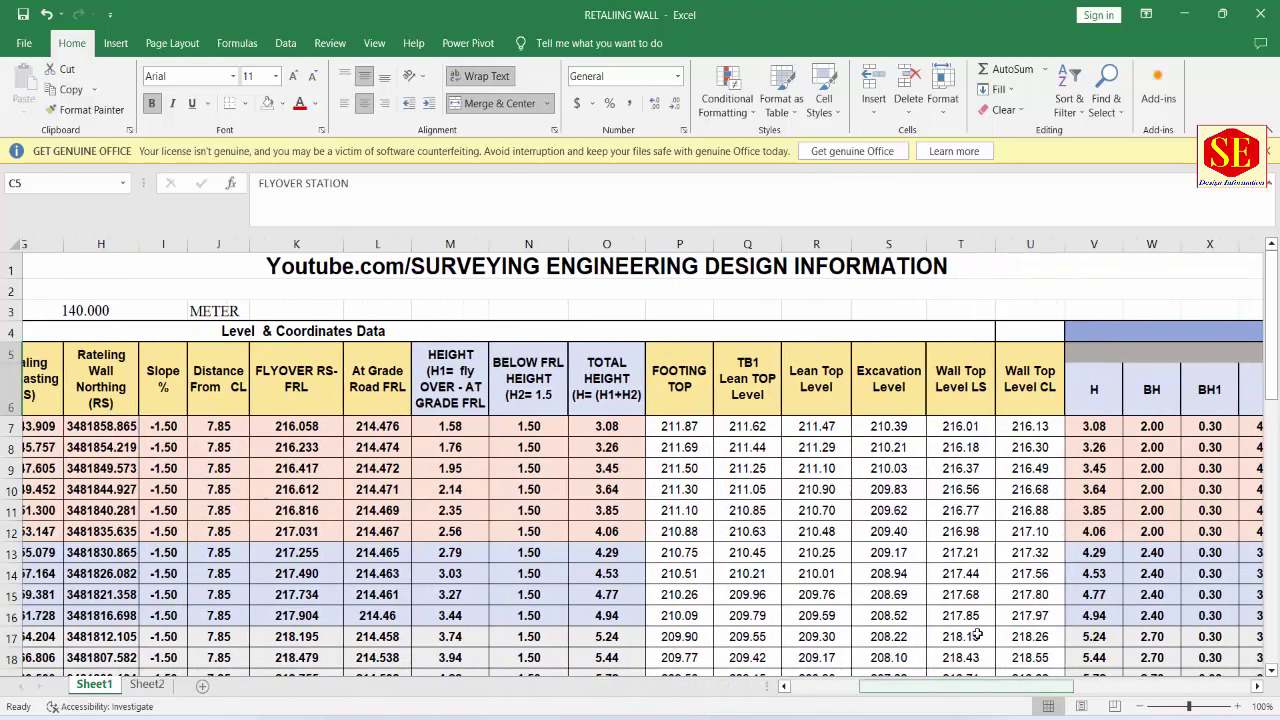
pyautogui.click(668, 402)
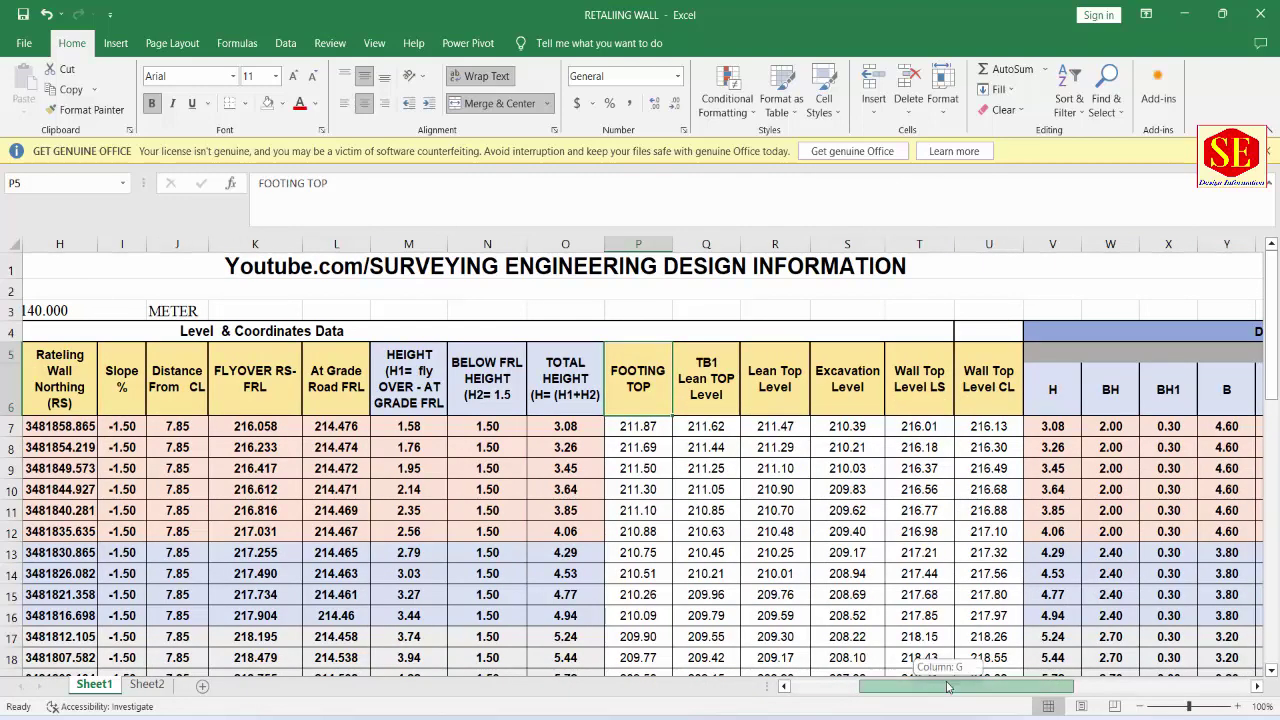
pyautogui.moveTo(950, 686); pyautogui.dragTo(880, 686)
pyautogui.click(10, 425)
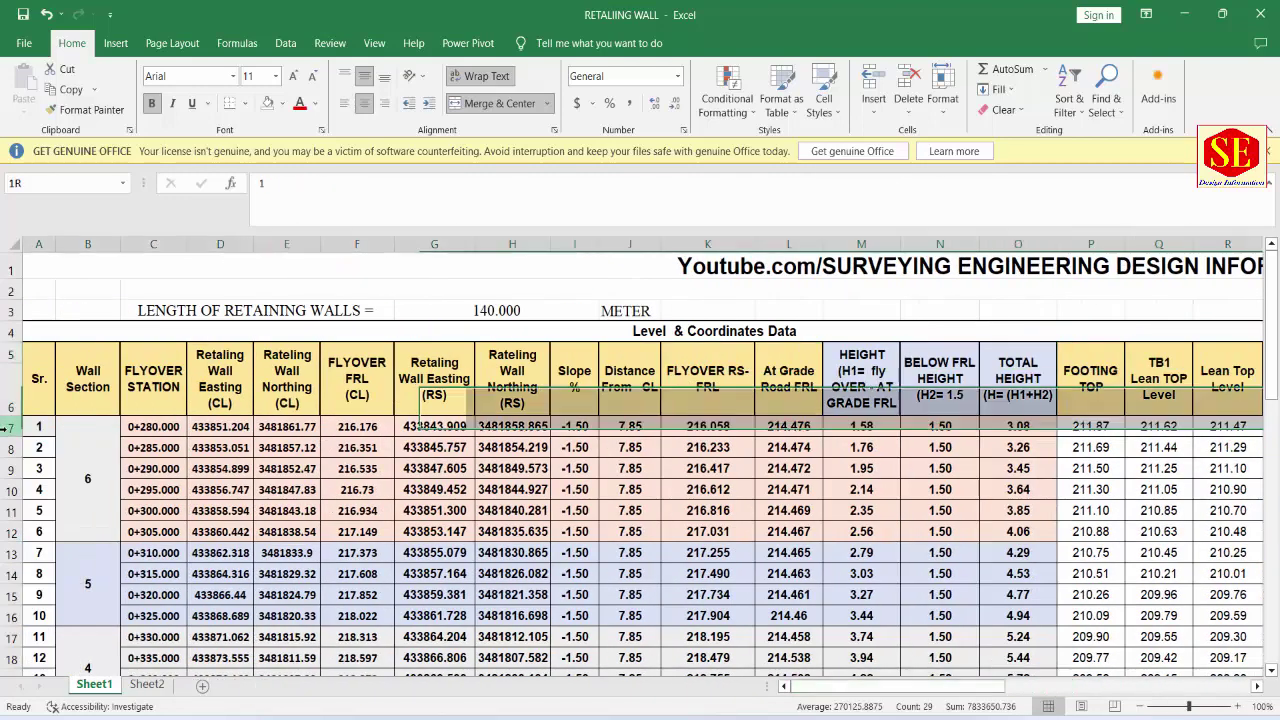
pyautogui.rightClick(10, 425)
pyautogui.click(47, 290)
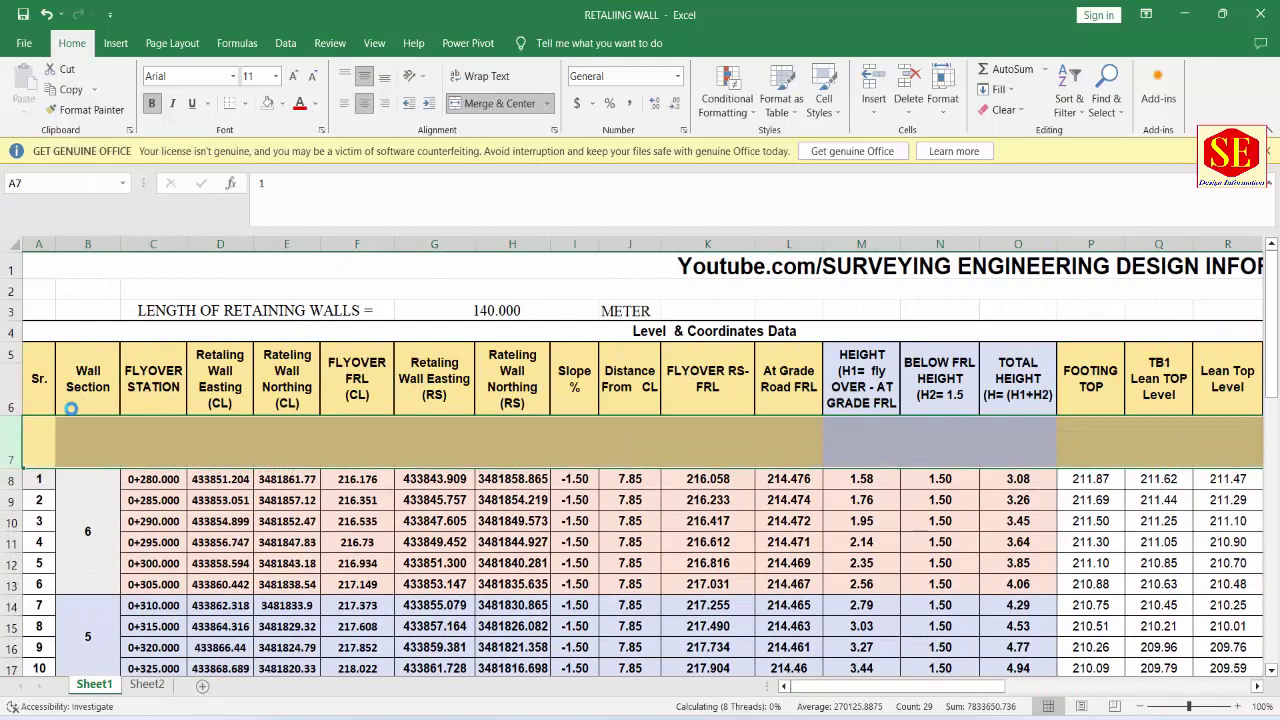
# Step: Give the header block, including the new row, Outline and Inside borders
pyautogui.moveTo(44, 410)
pyautogui.mouseDown()
pyautogui.moveTo(1277, 372)
pyautogui.moveTo(1108, 400)
pyautogui.mouseUp()
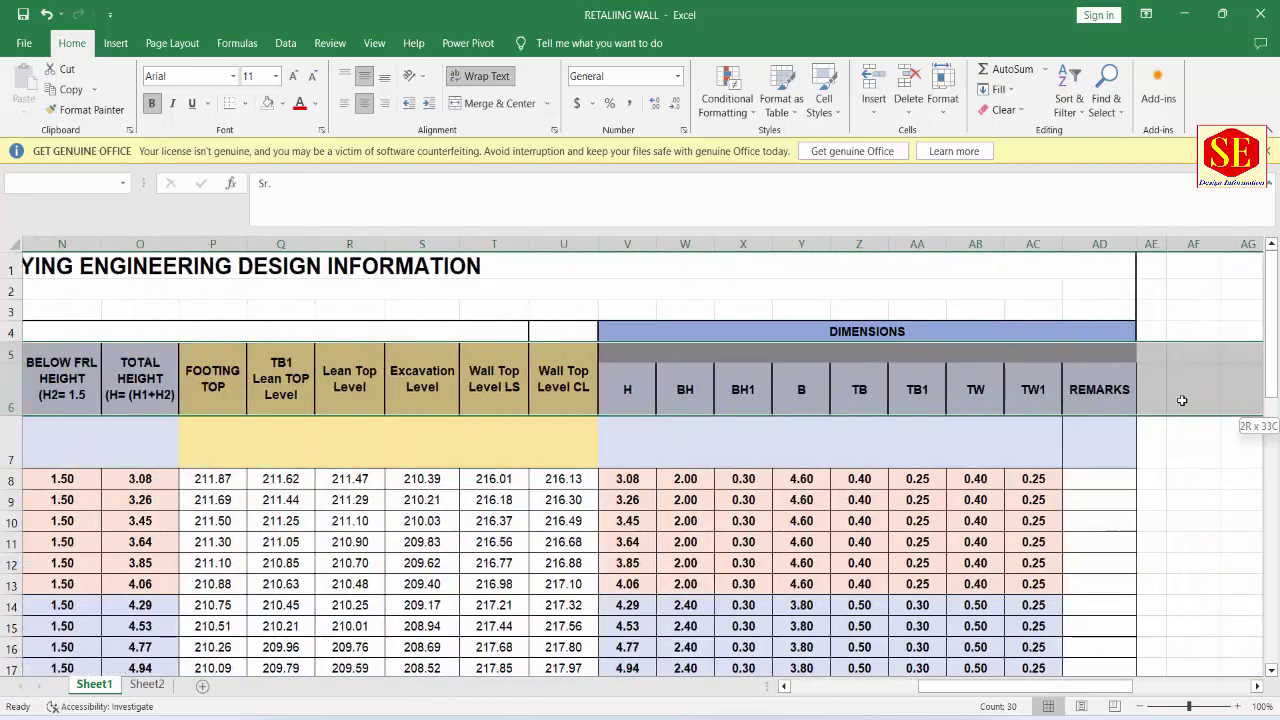
pyautogui.rightClick(1091, 403)
pyautogui.click(970, 635)
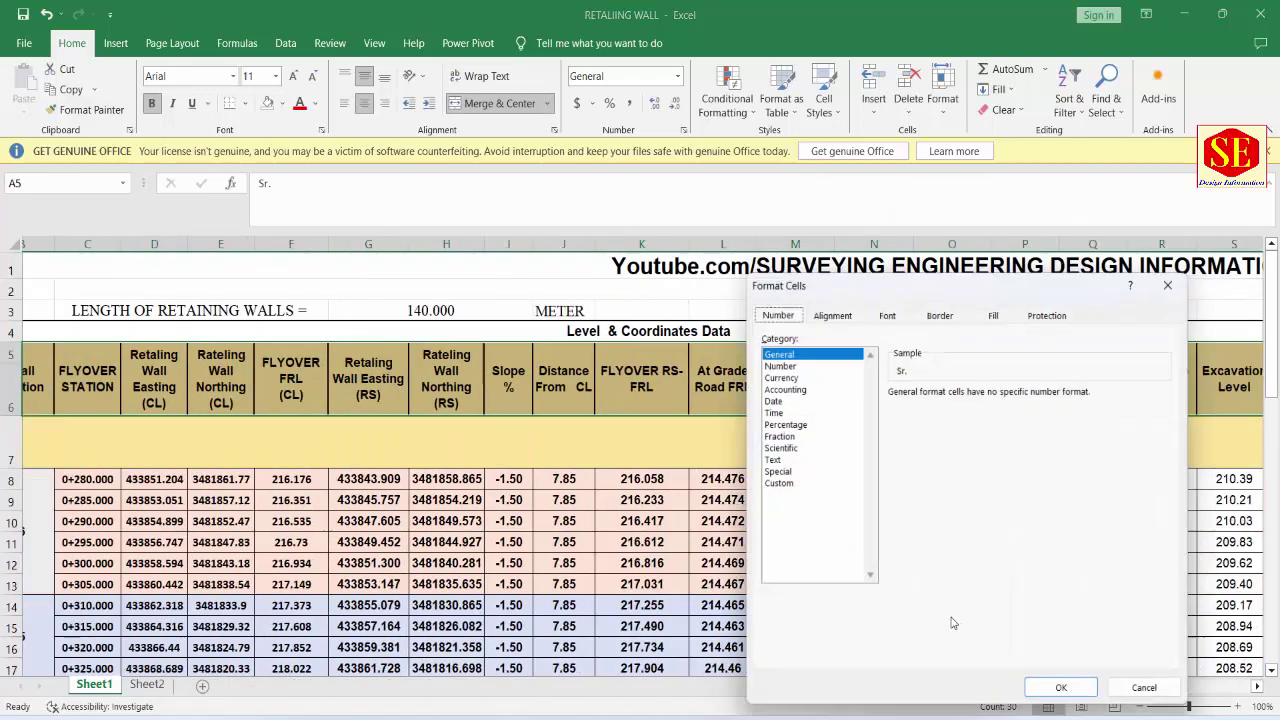
pyautogui.click(940, 314)
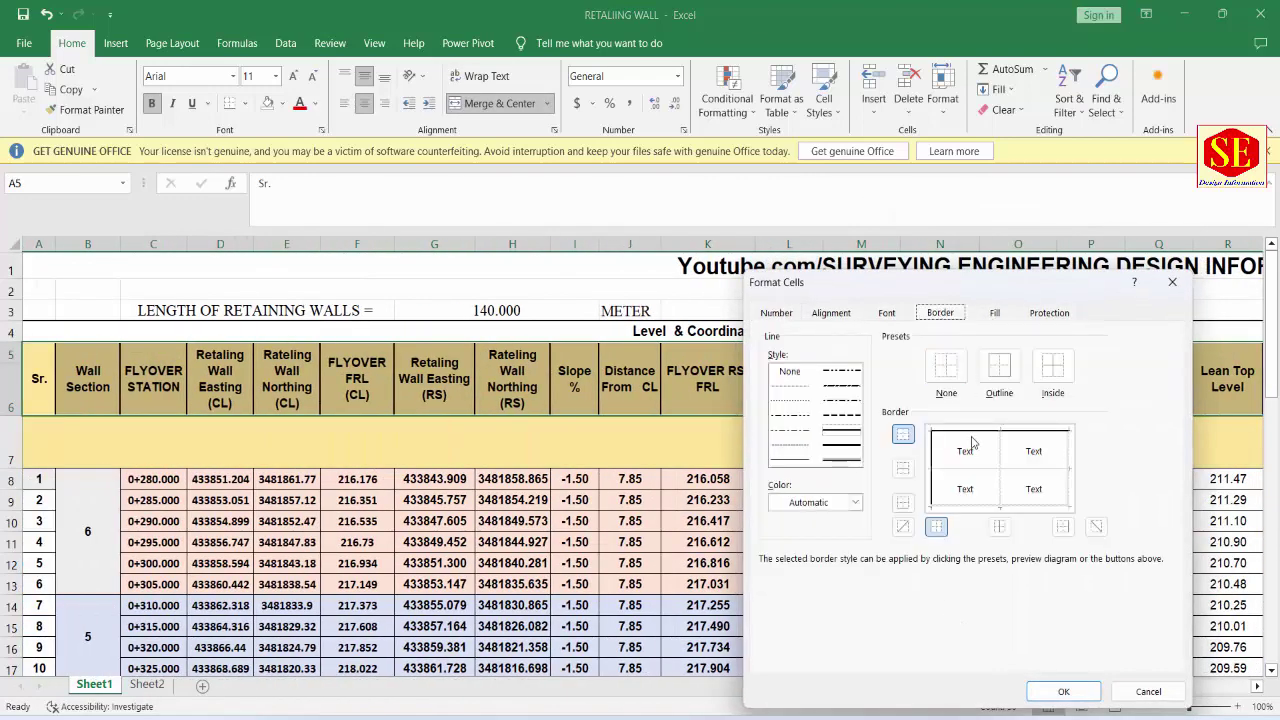
pyautogui.click(1000, 370)
pyautogui.click(1053, 368)
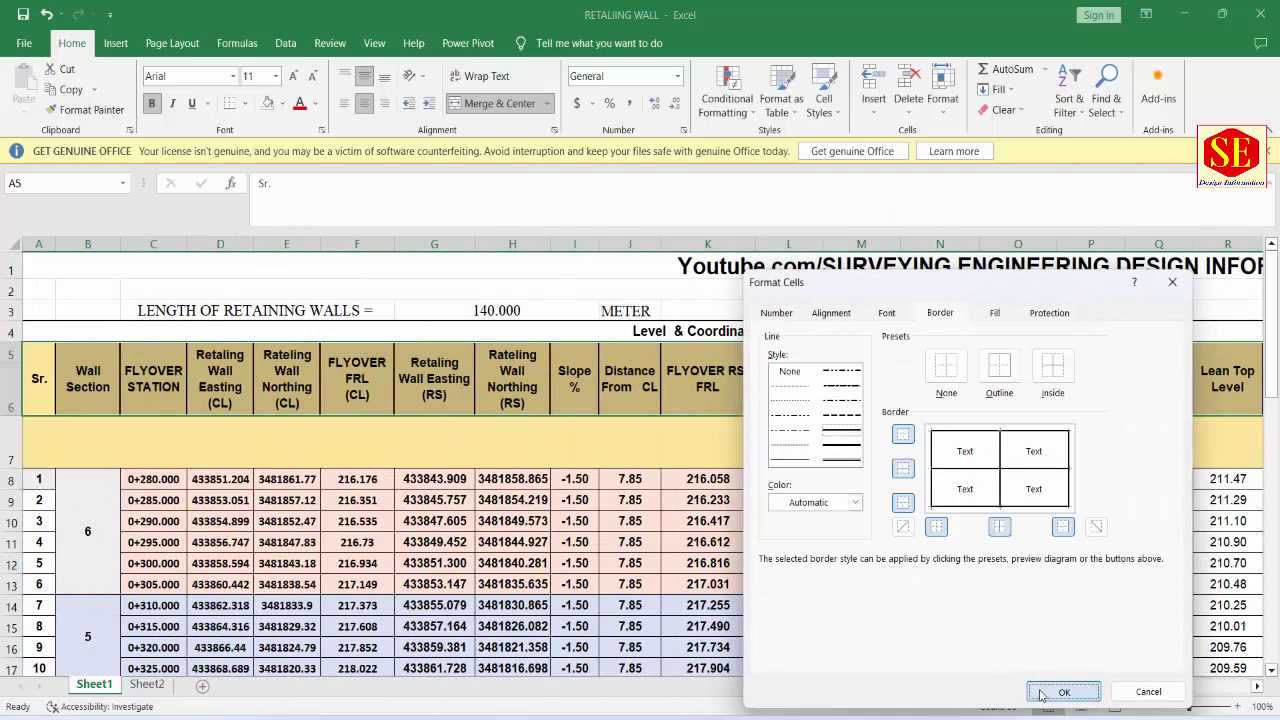
pyautogui.click(1041, 694)
pyautogui.click(357, 440)
pyautogui.click(55, 431)
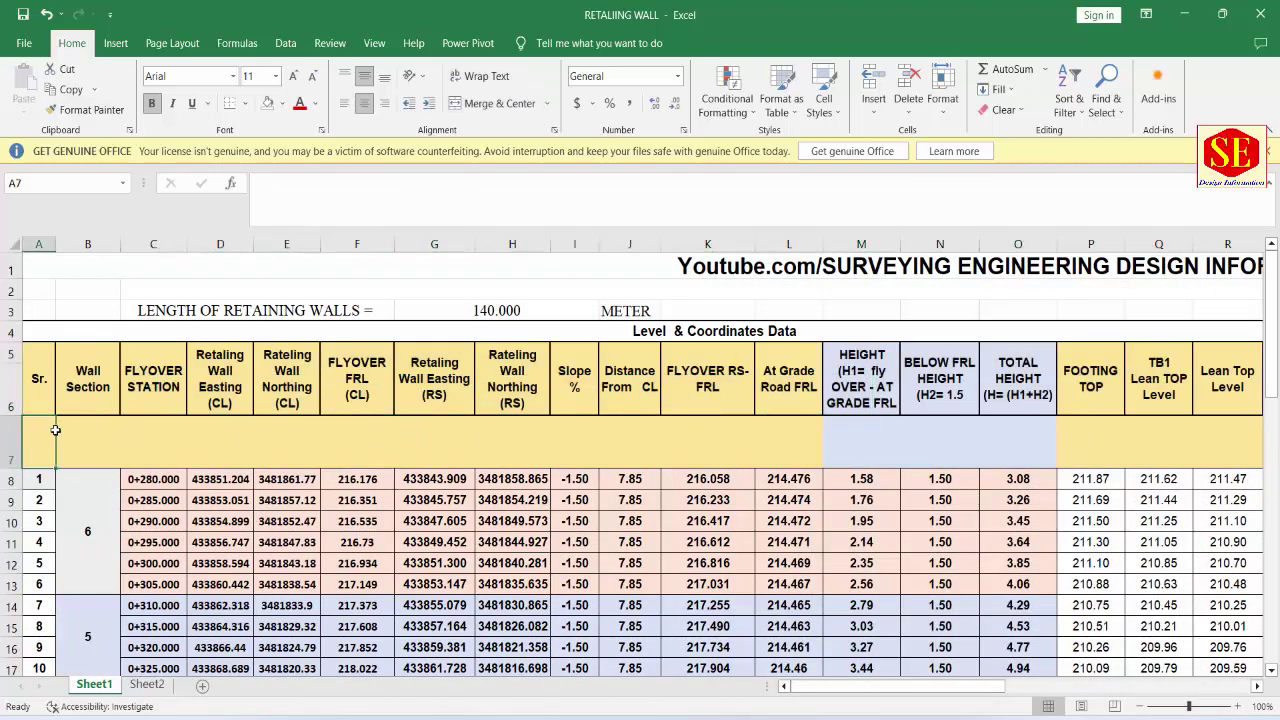
# Step: Shorten row 7 and label cells B7 to F7 with letters A through E
pyautogui.moveTo(12, 468); pyautogui.dragTo(12, 451)
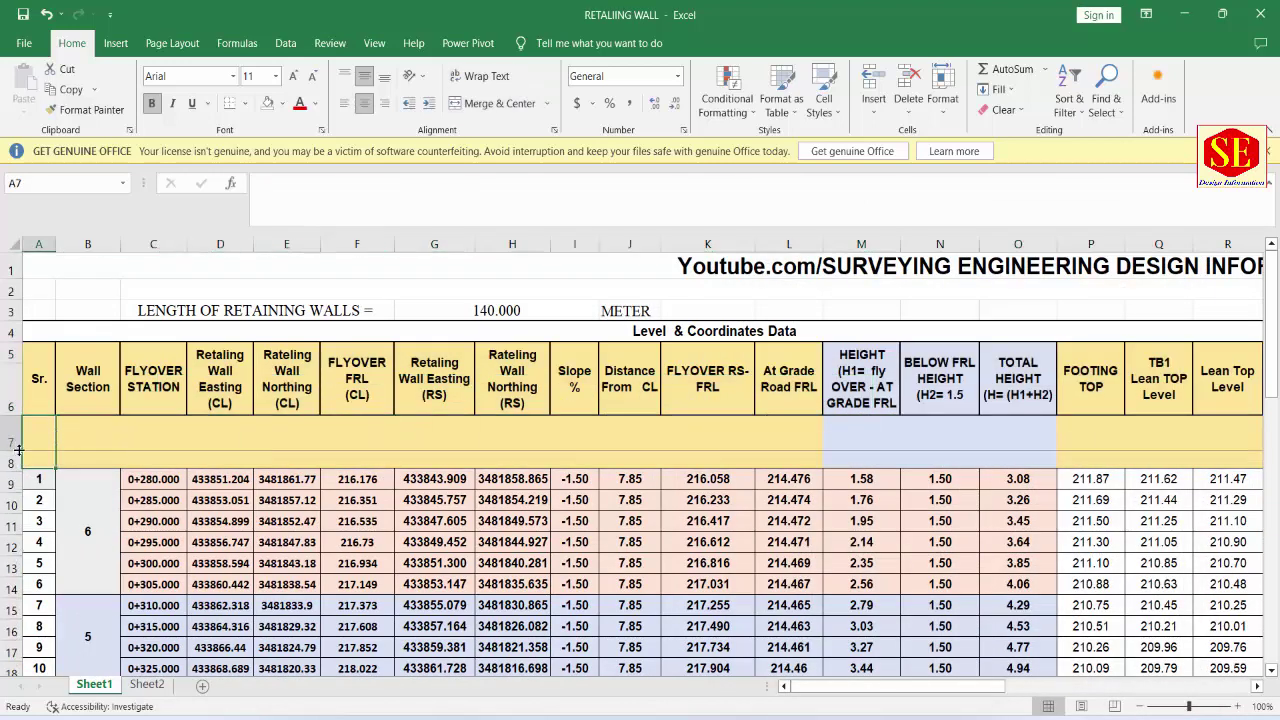
pyautogui.click(77, 430)
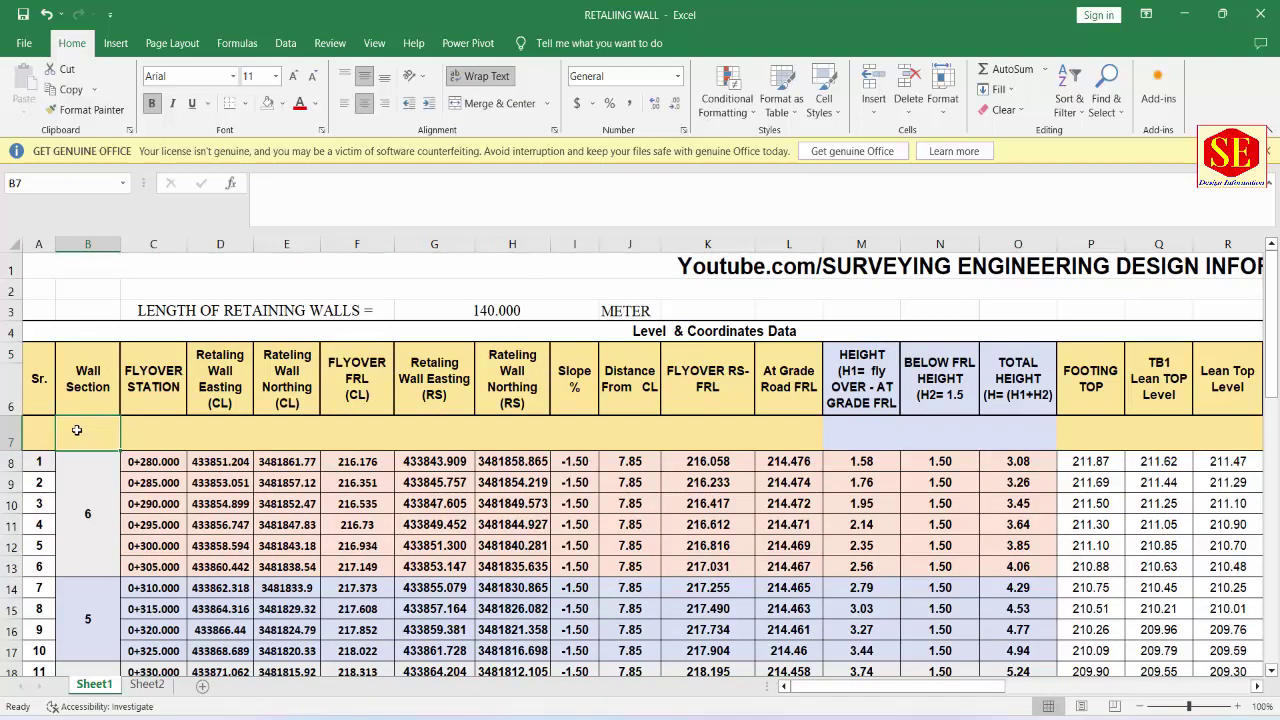
pyautogui.write('A')
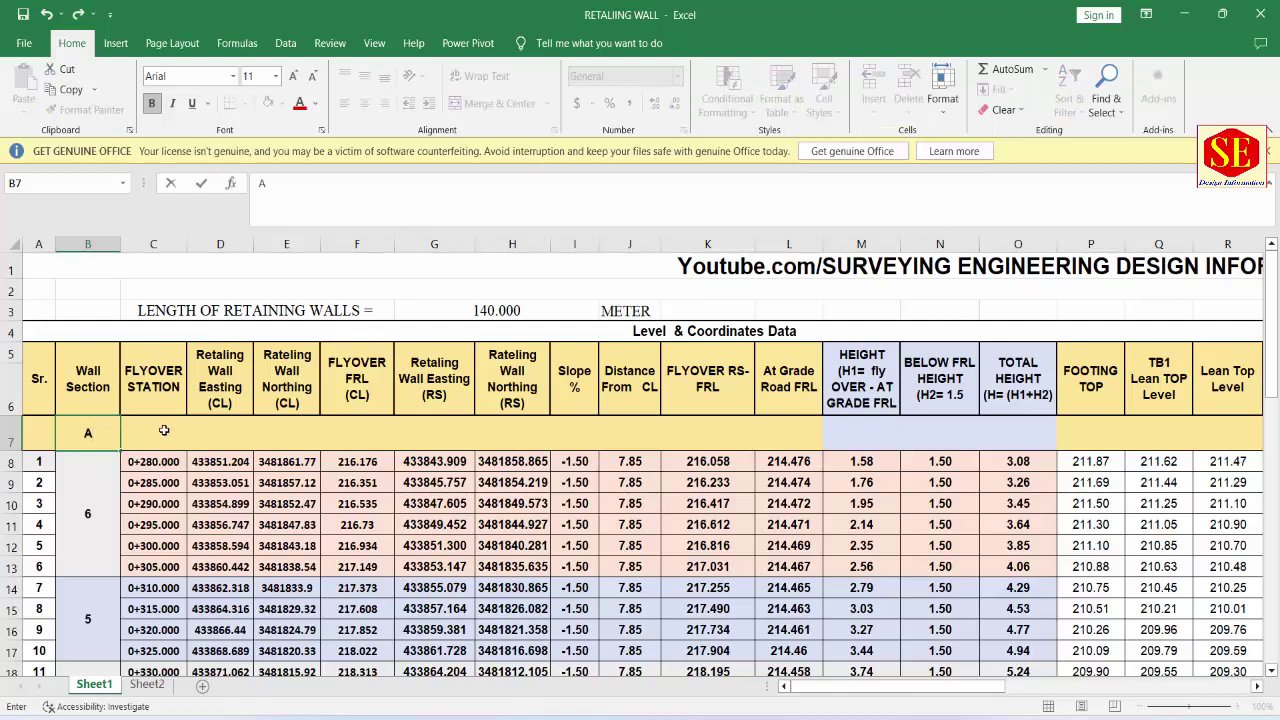
pyautogui.click(164, 430)
pyautogui.write('B')
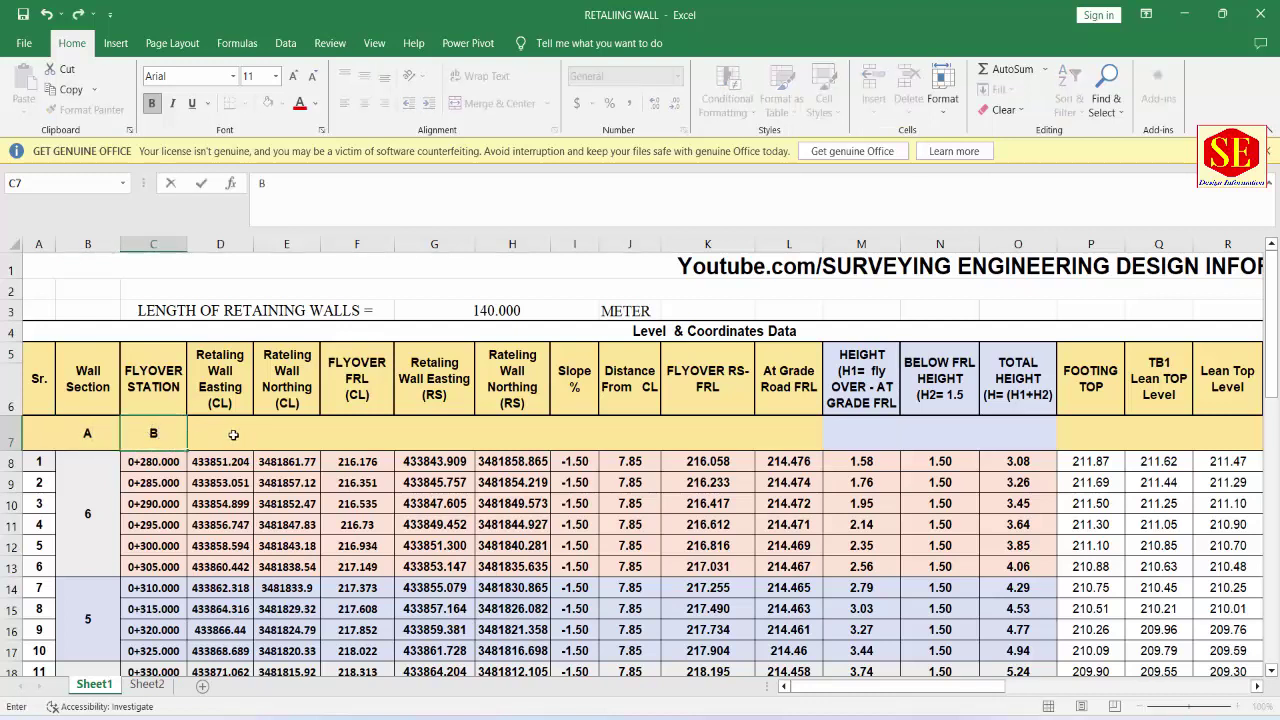
pyautogui.click(233, 434)
pyautogui.write('C')
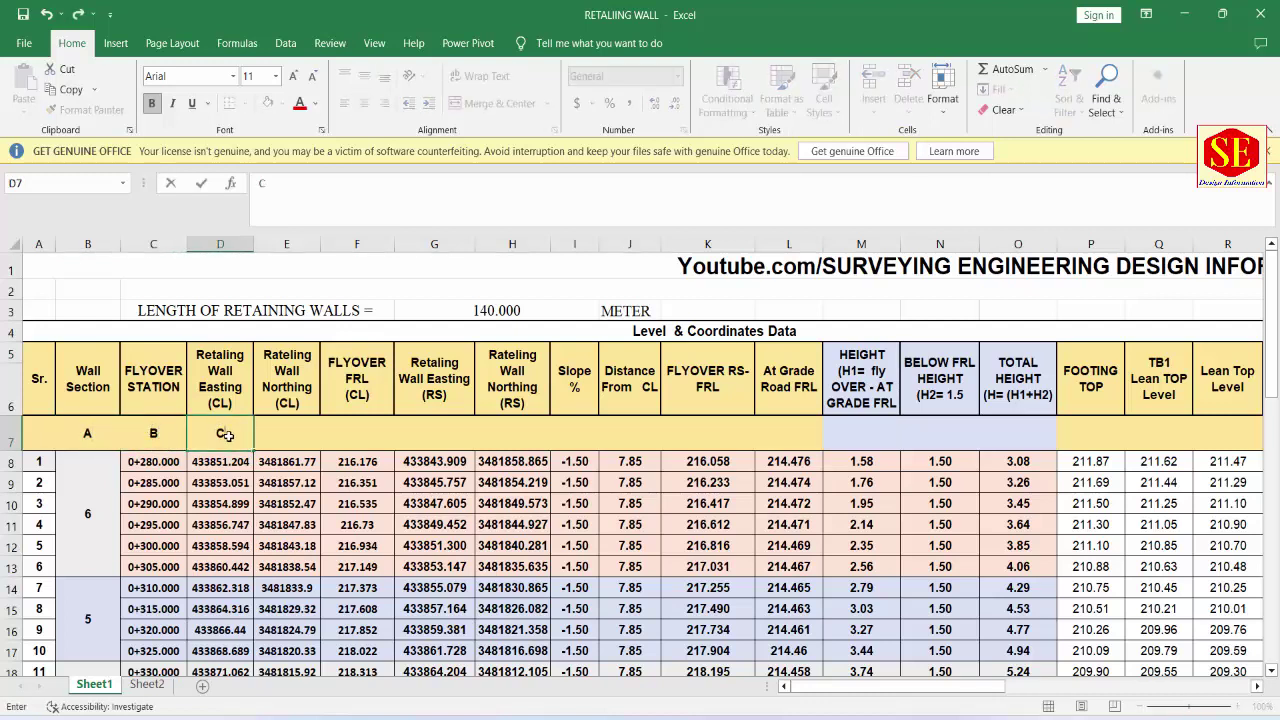
pyautogui.click(295, 439)
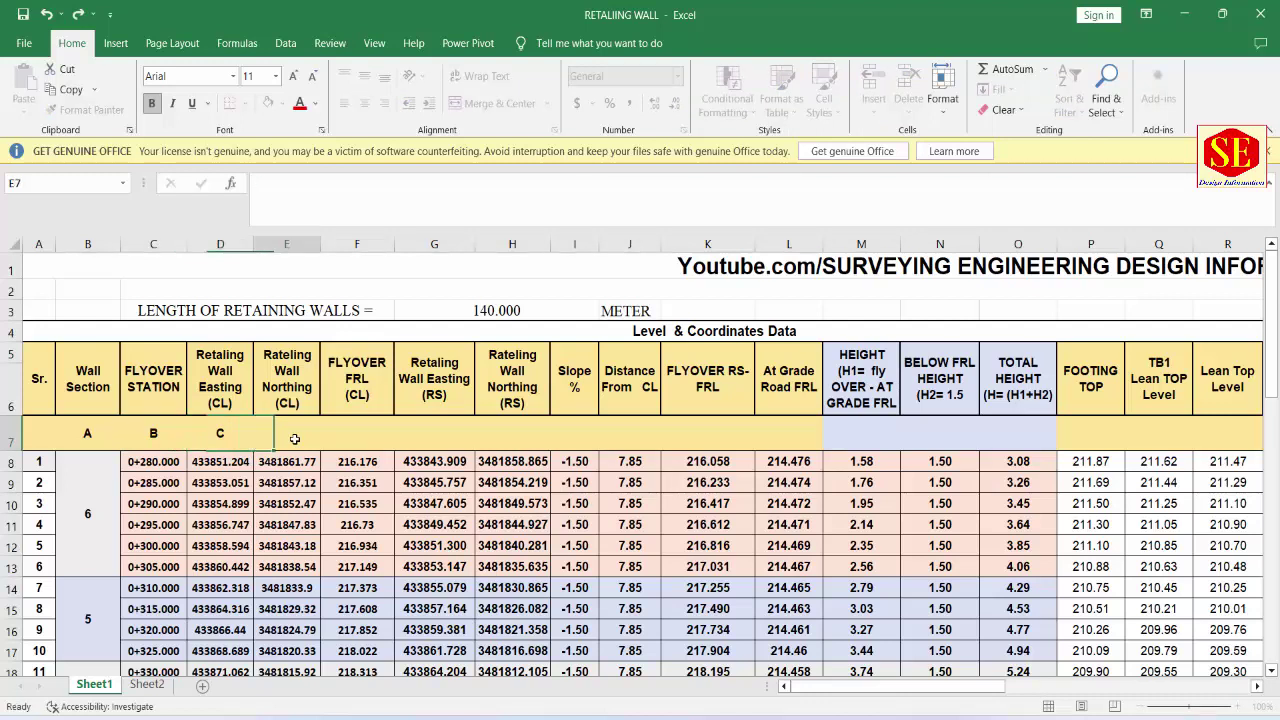
pyautogui.write('D')
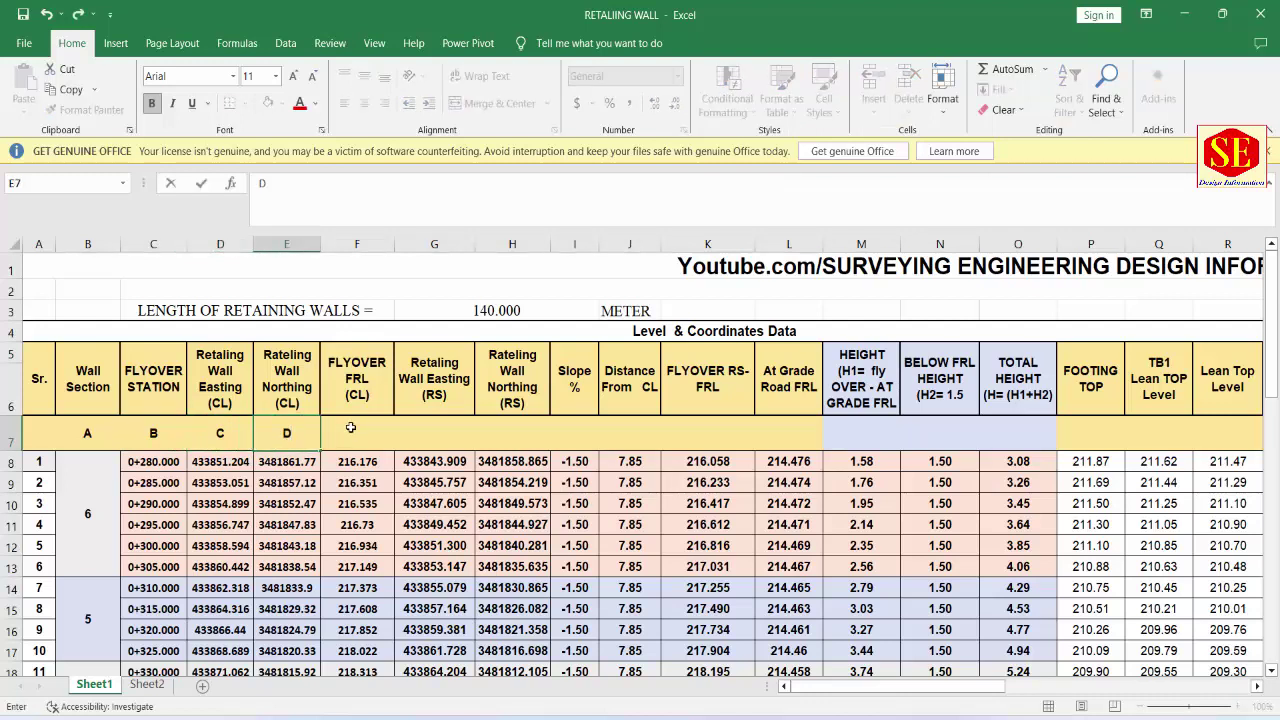
pyautogui.click(351, 428)
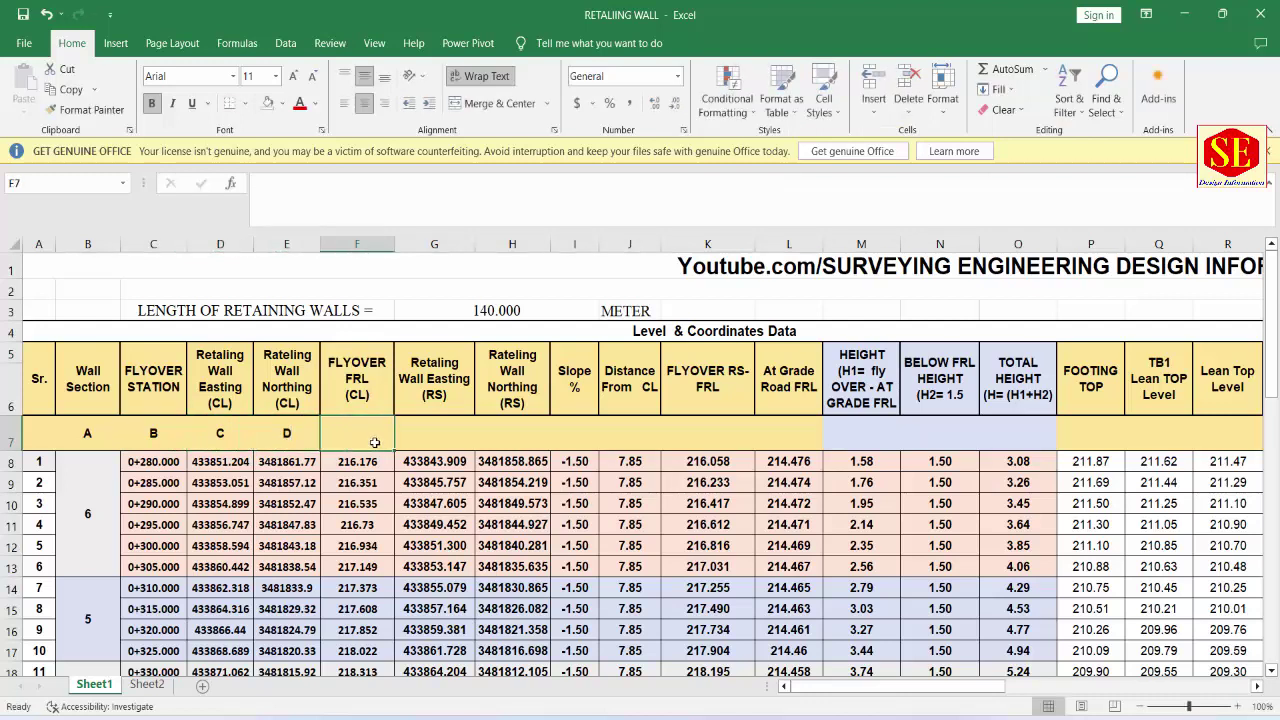
pyautogui.write('E')
# Step: Continue the row 7 labels with F, G, H and I, then start editing K7
pyautogui.click(425, 426)
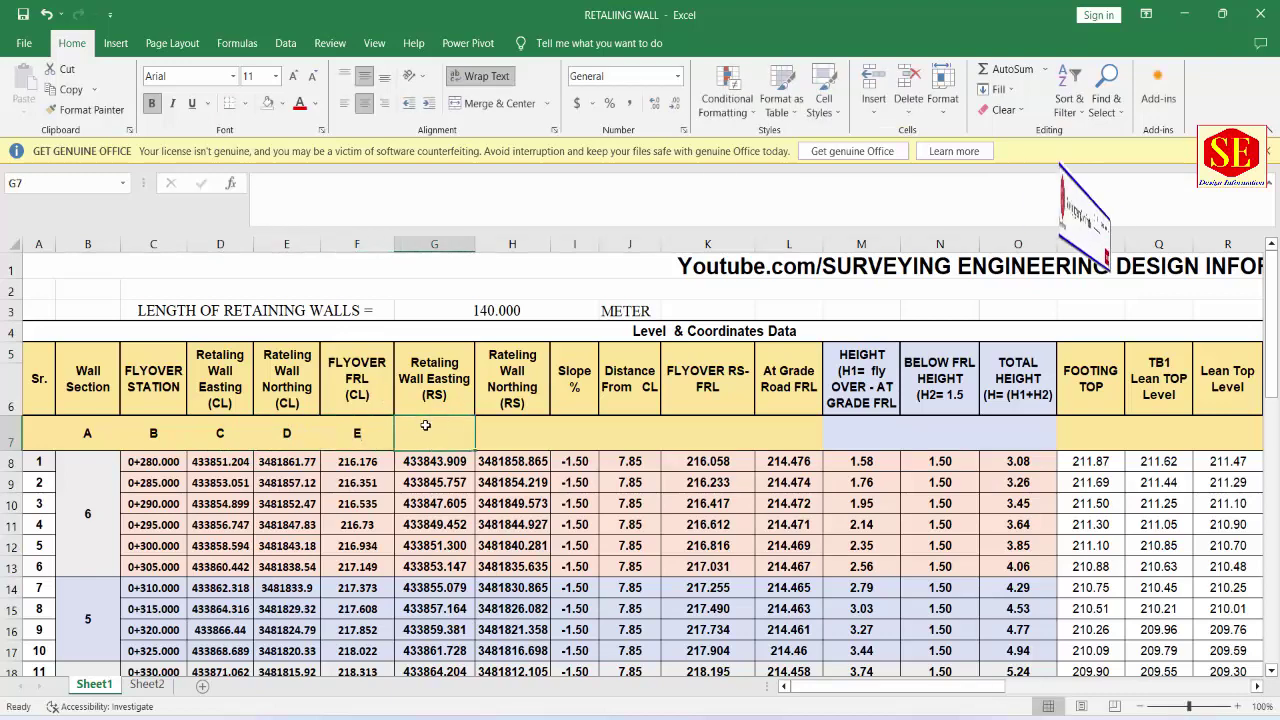
pyautogui.write('F')
pyautogui.click(511, 432)
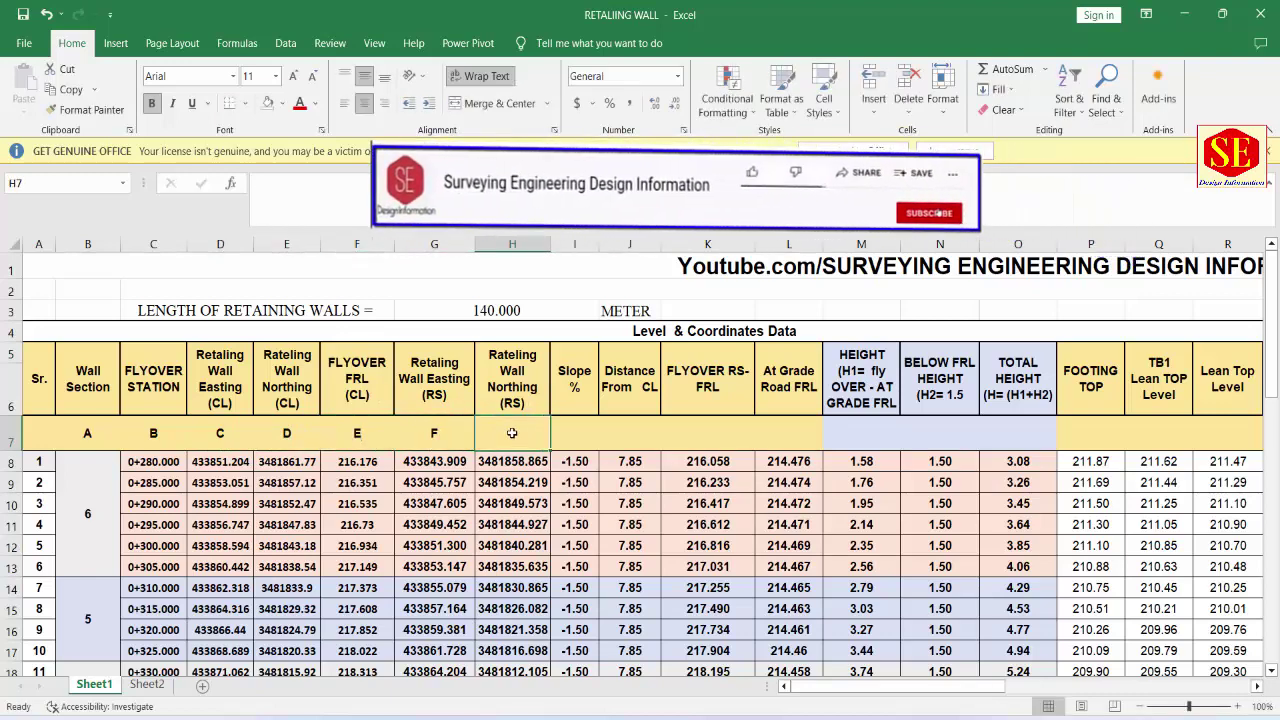
pyautogui.write('G')
pyautogui.write('H')
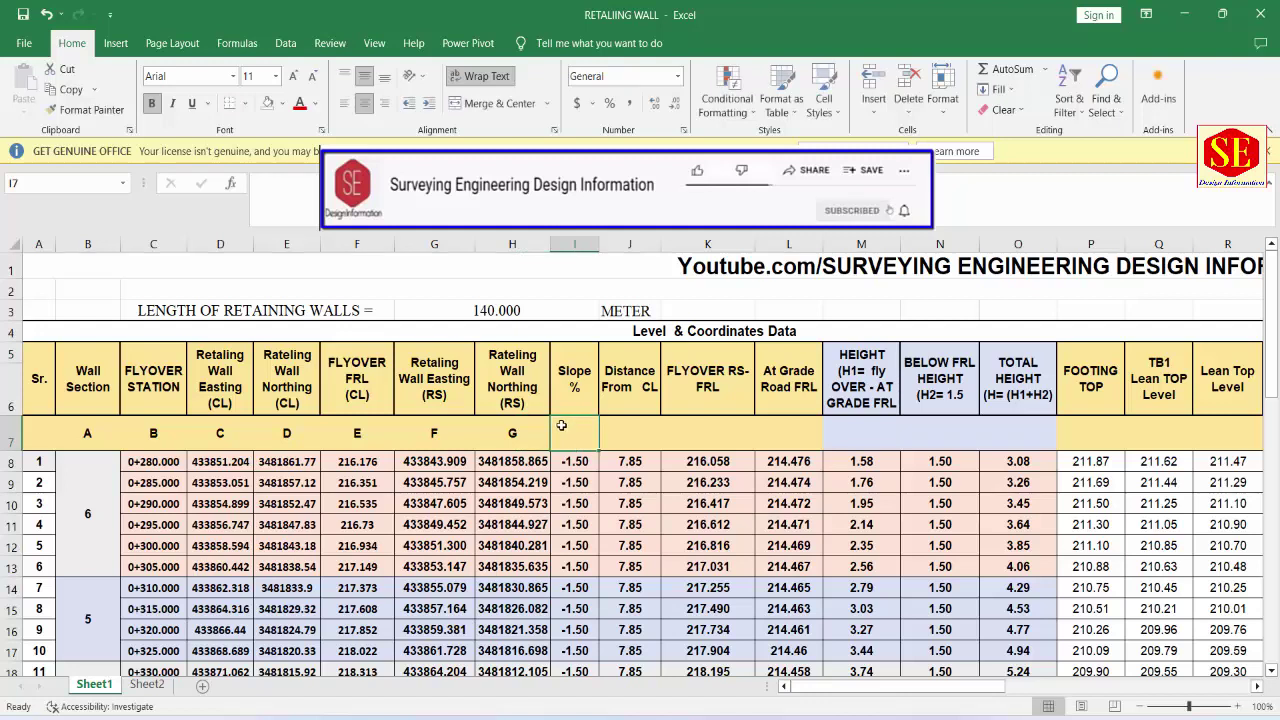
pyautogui.click(625, 428)
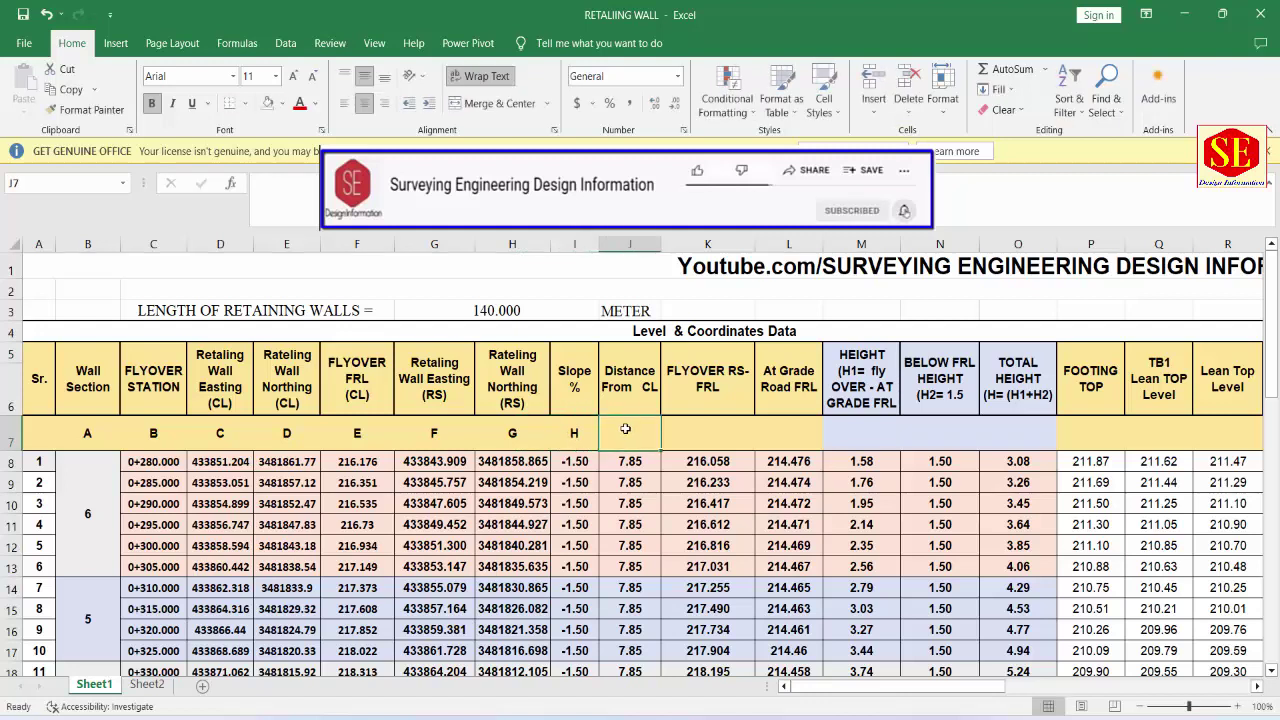
pyautogui.write('I')
pyautogui.click(688, 427)
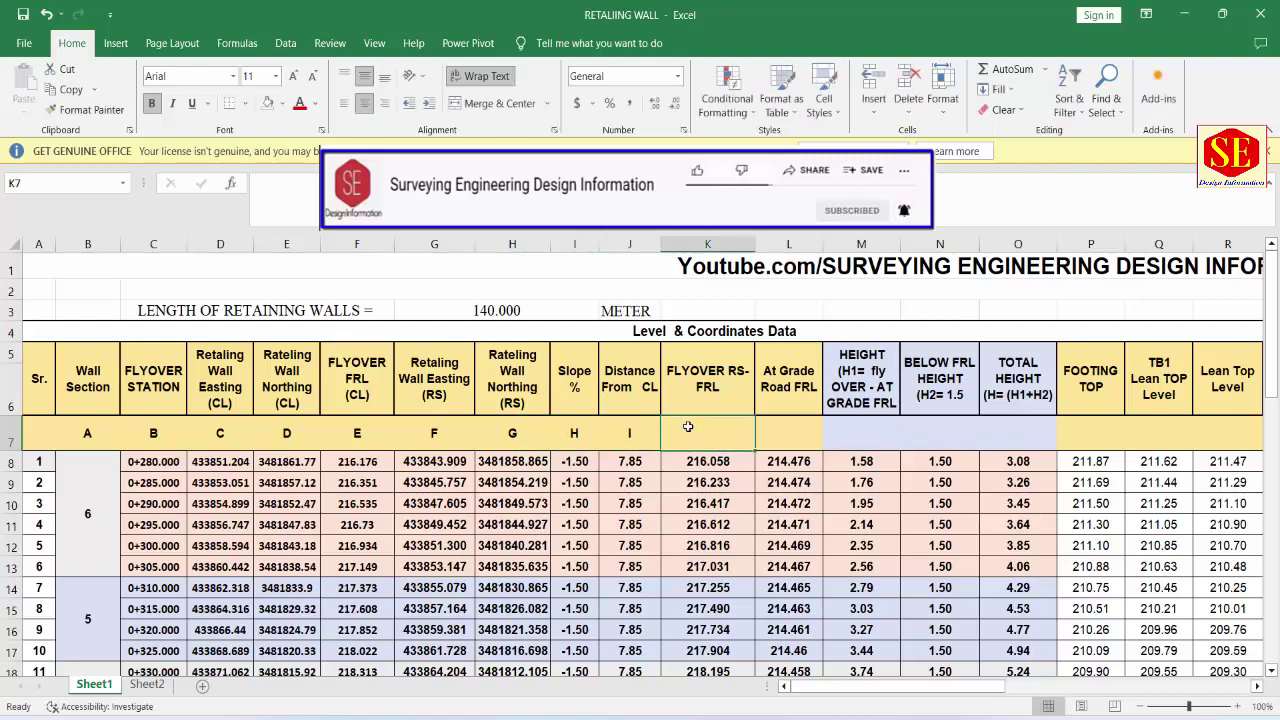
pyautogui.doubleClick(674, 428)
# Step: Label K7 under FLYOVER RS-FRL as J=E+(H*I), after checking K8's formula
pyautogui.write('J')
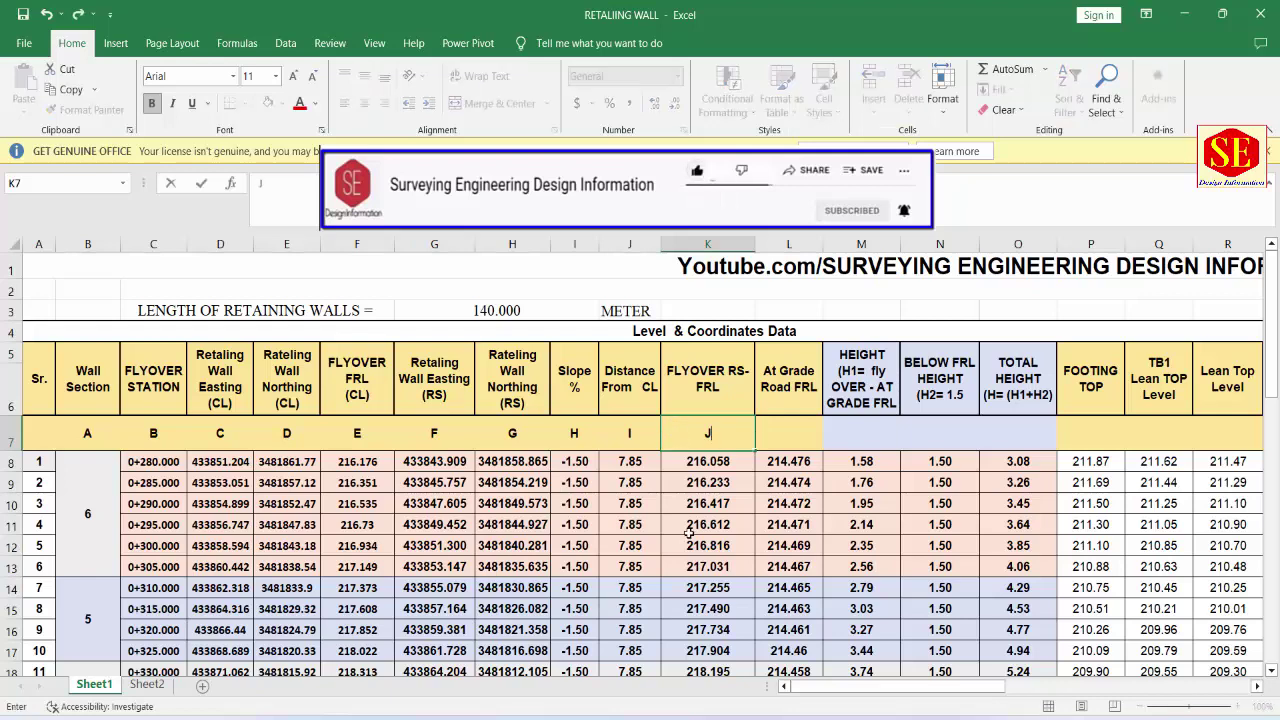
pyautogui.click(707, 524)
pyautogui.doubleClick(700, 461)
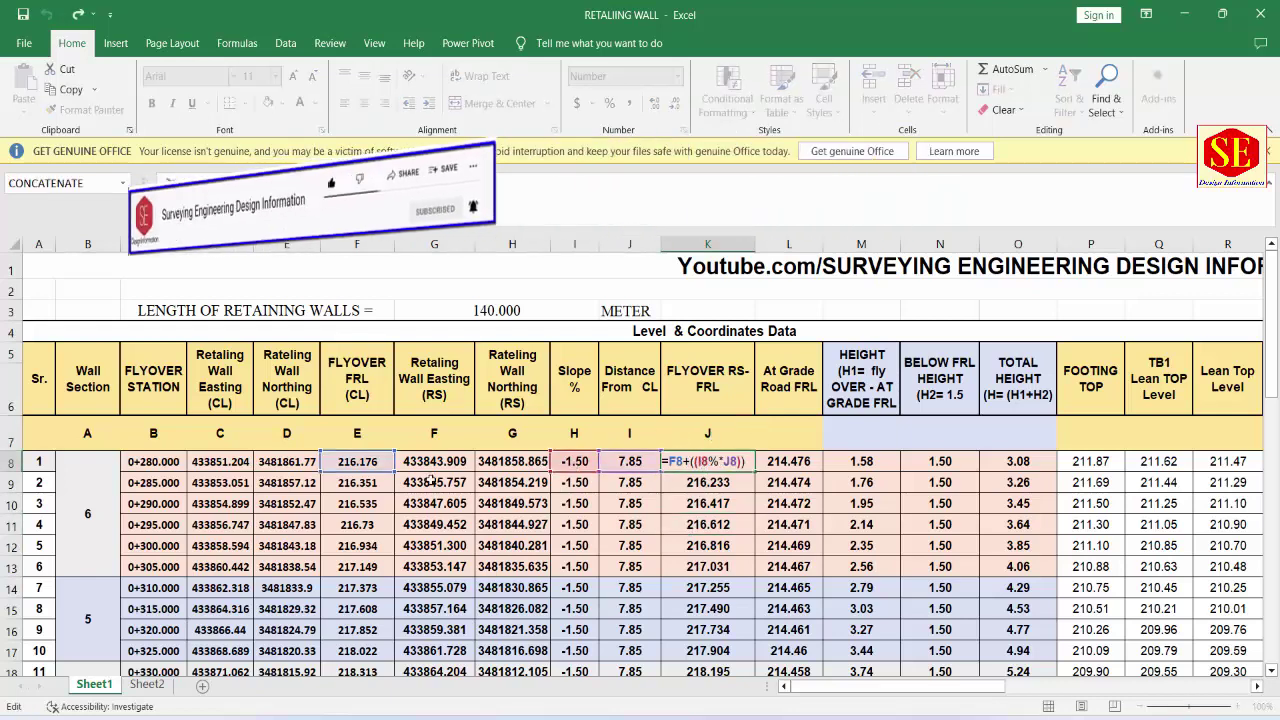
pyautogui.press('Escape')
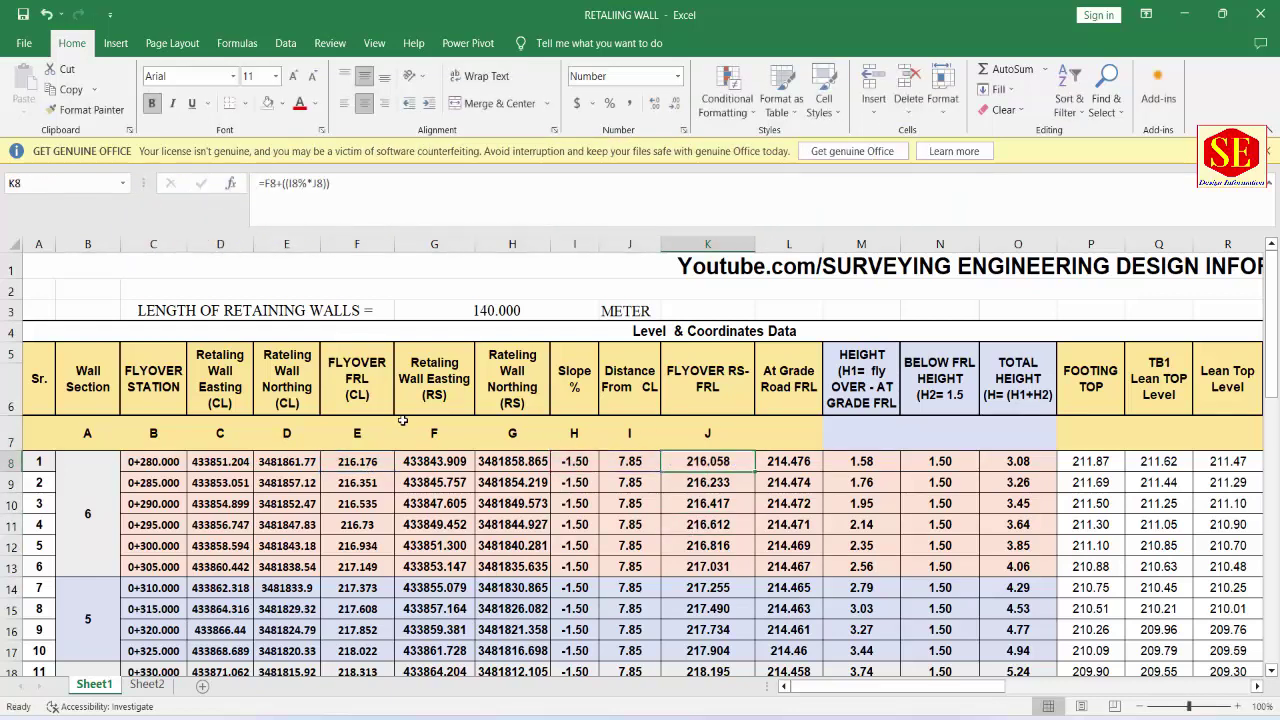
pyautogui.doubleClick(716, 434)
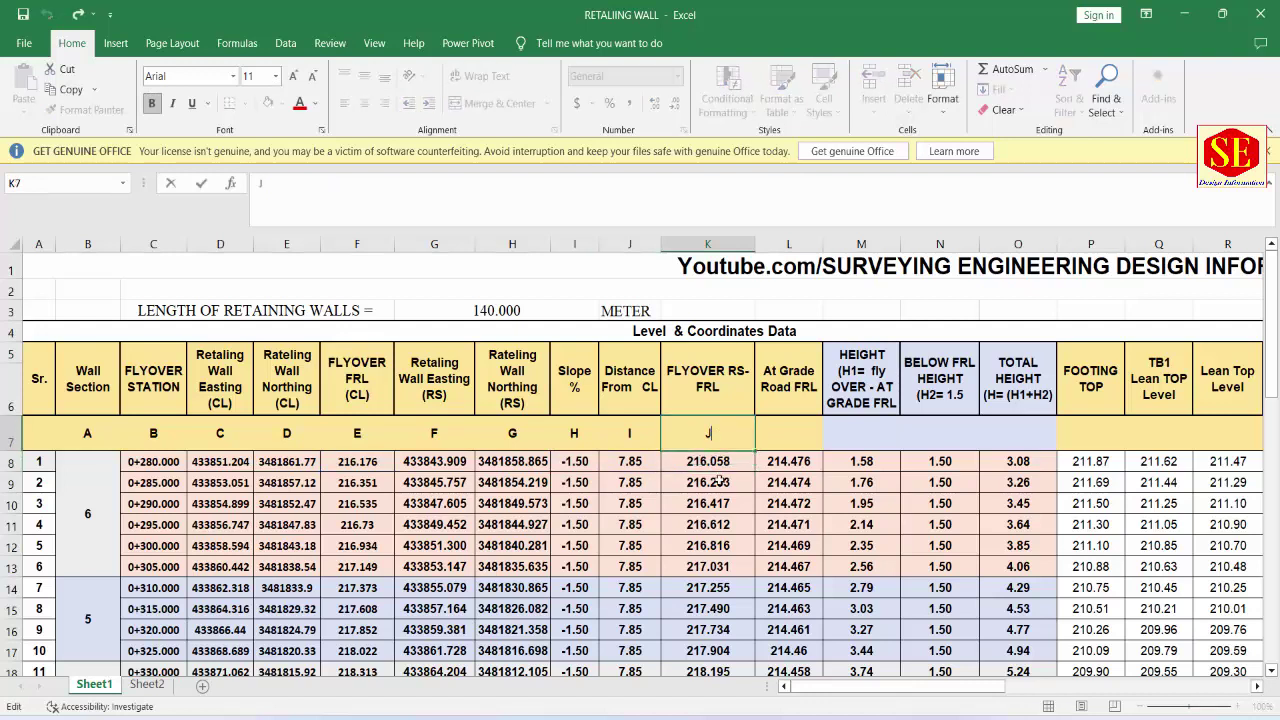
pyautogui.write('=')
pyautogui.write('E+(H')
pyautogui.write('*')
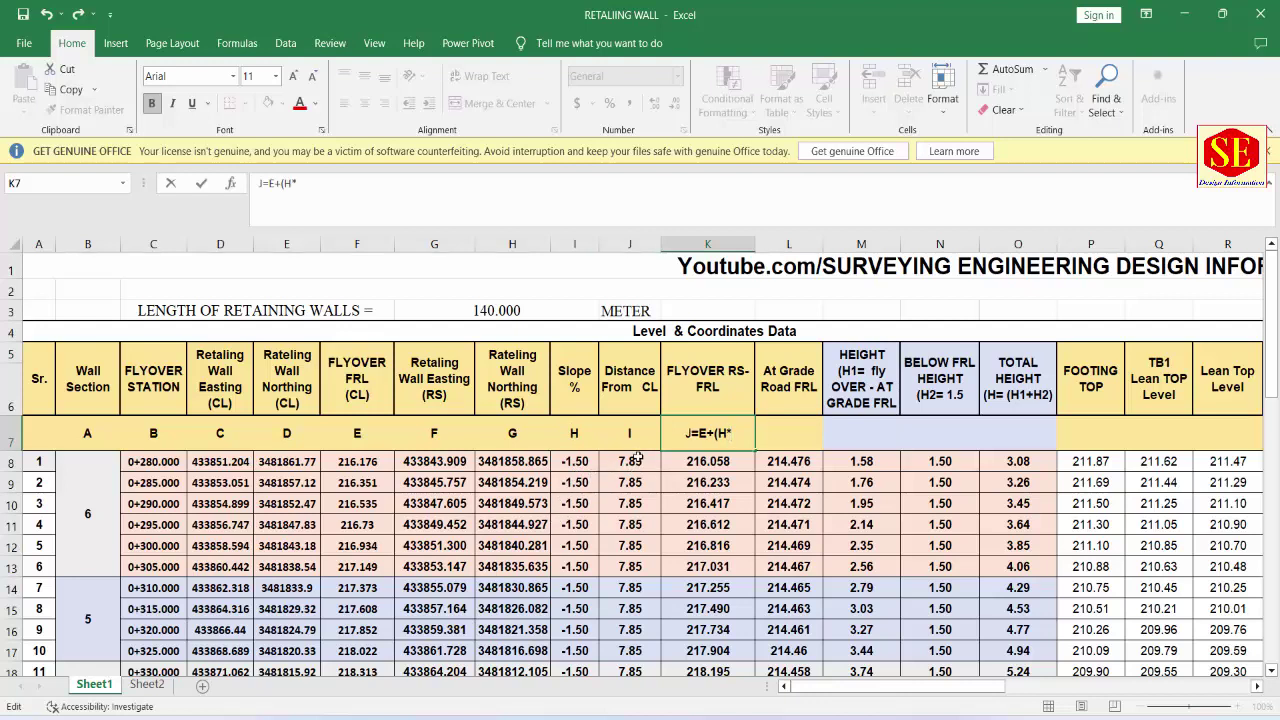
pyautogui.write('I')
pyautogui.write(')')
pyautogui.press('Return')
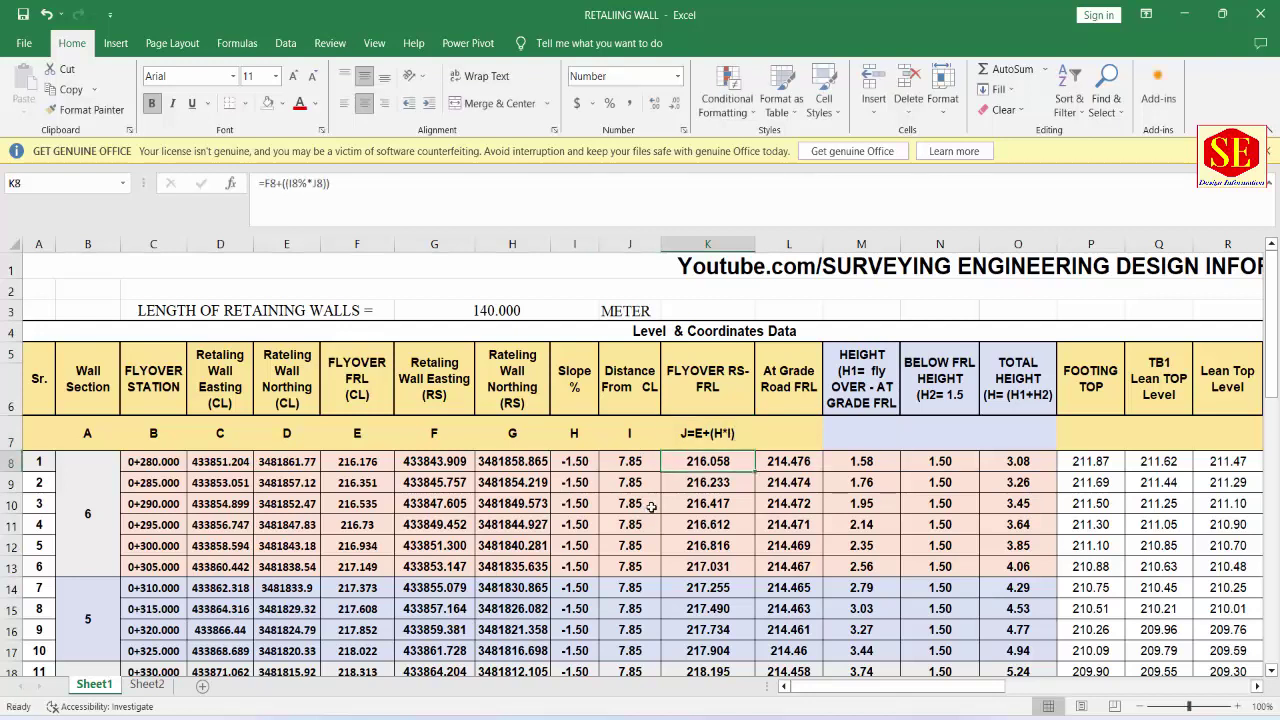
# Step: Review the K8 formula again and select L7 for the next label
pyautogui.doubleClick(721, 463)
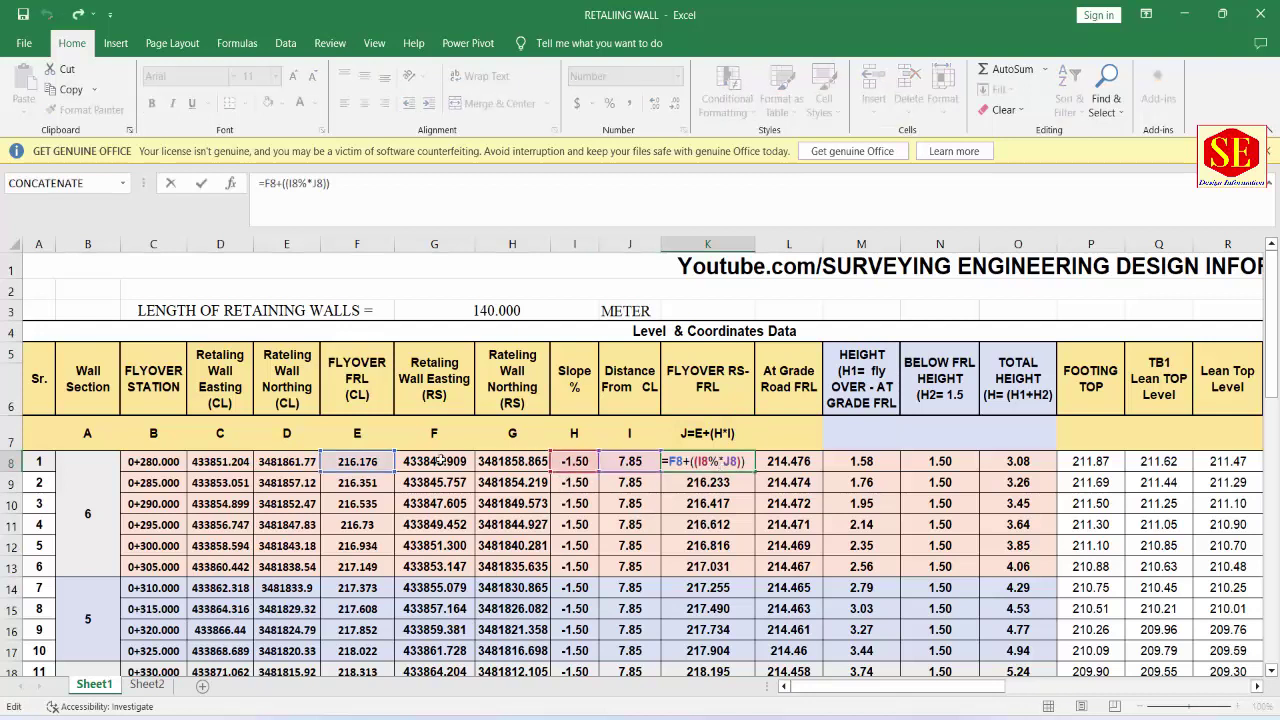
pyautogui.click(700, 433)
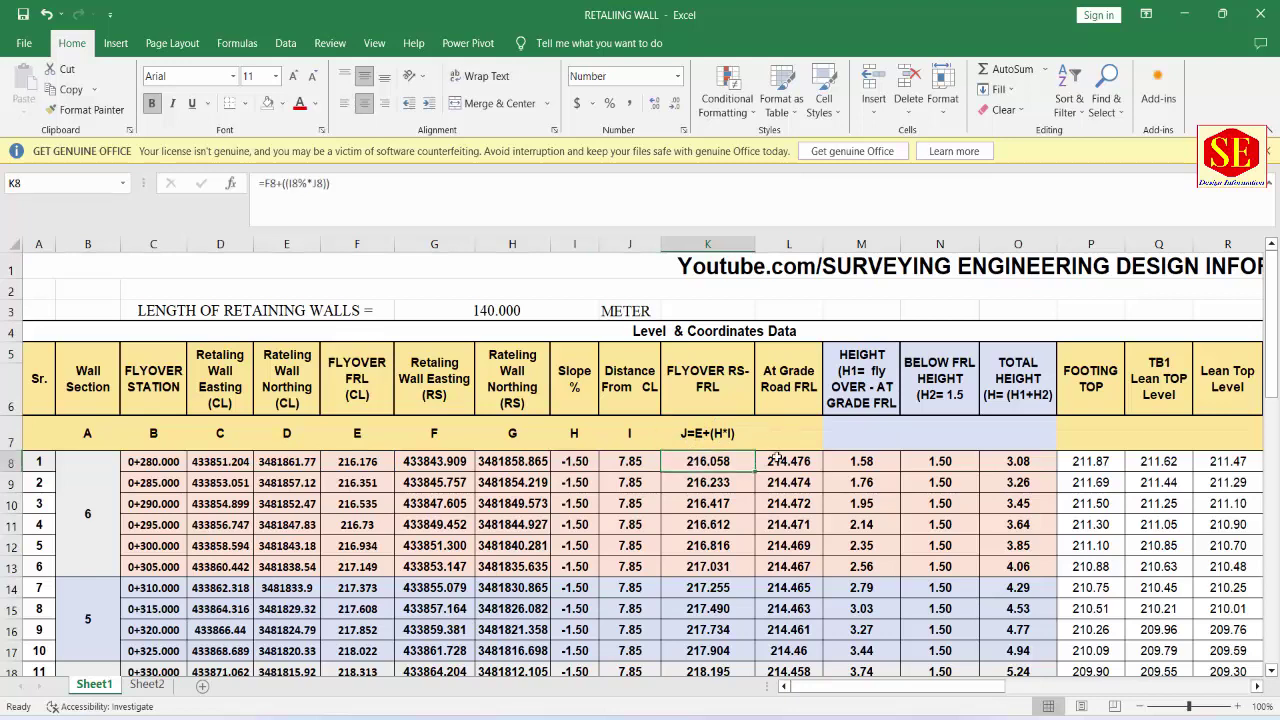
pyautogui.click(784, 456)
pyautogui.click(784, 440)
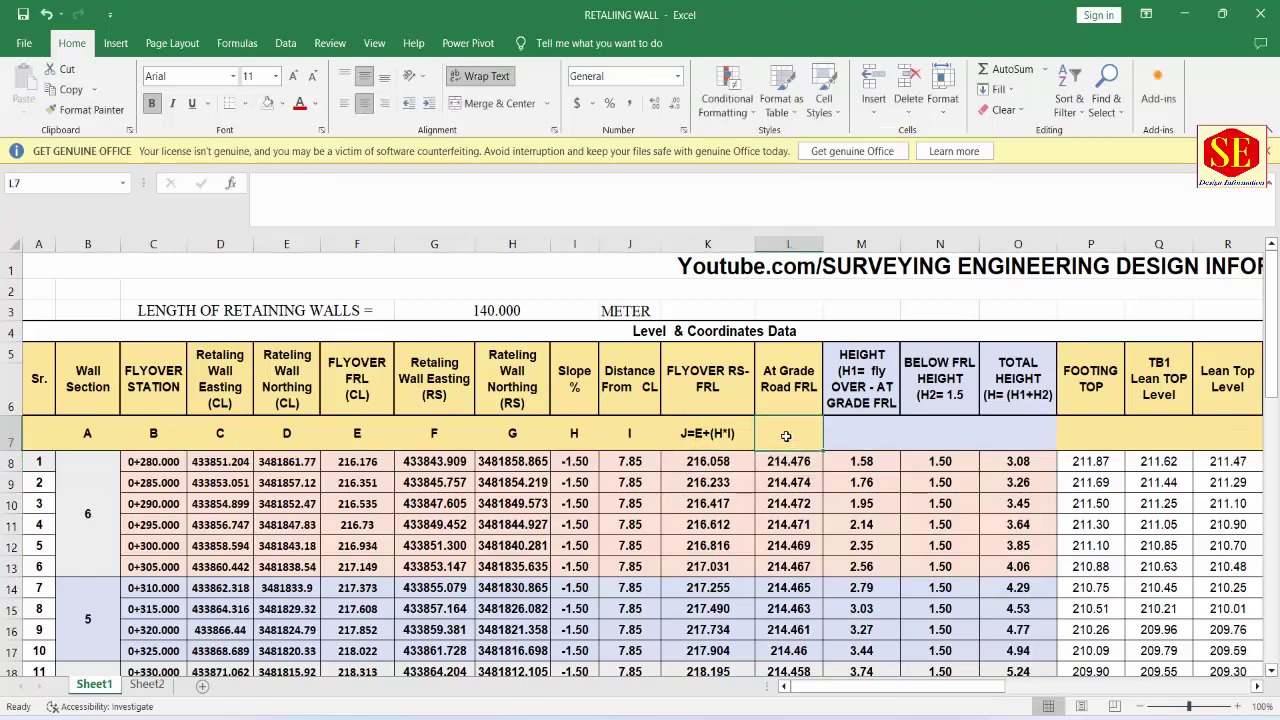
# Step: Label L7 as H and enter the height formula =K8-L8 in M8
pyautogui.write('H')
pyautogui.press('Return')
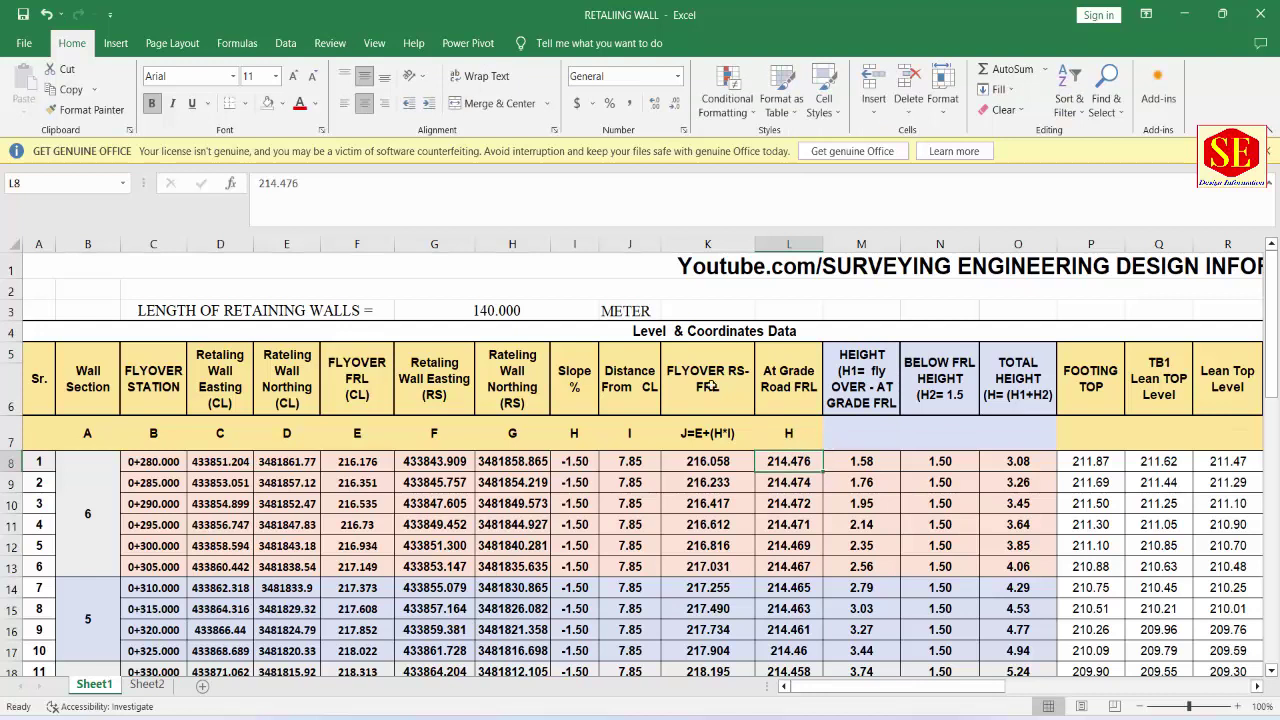
pyautogui.click(869, 460)
pyautogui.write('=K8-L8')
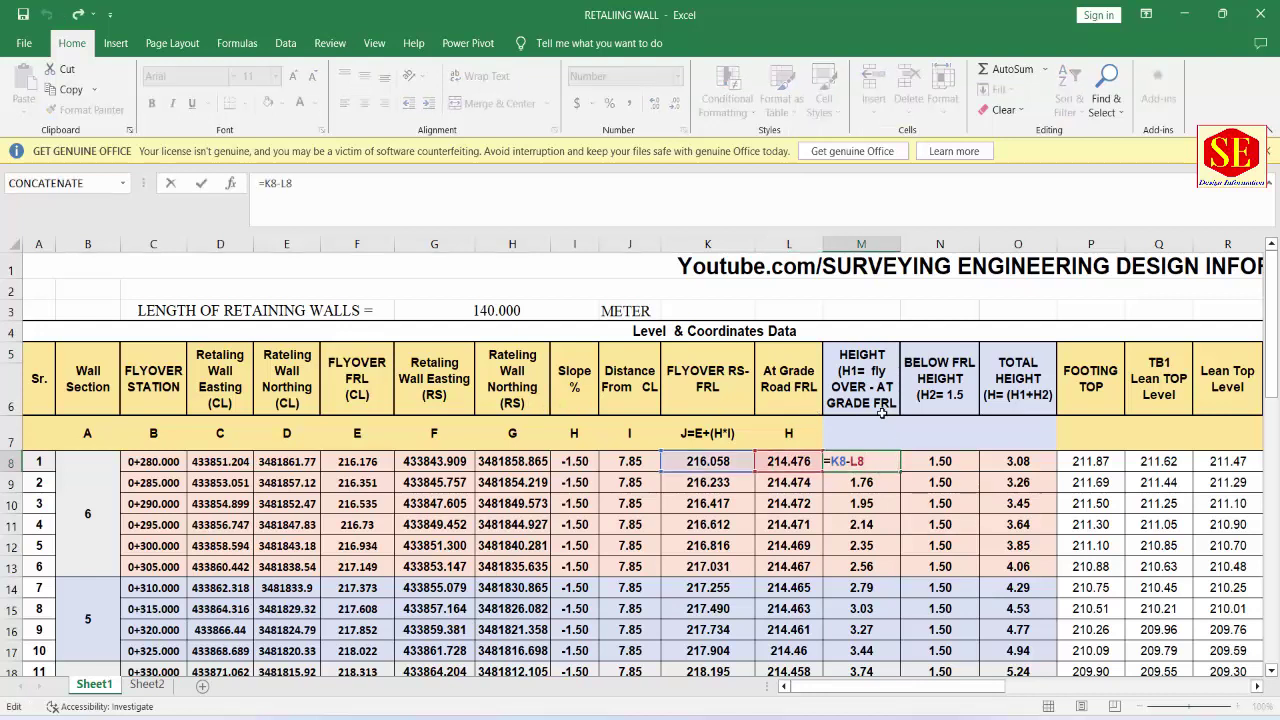
pyautogui.hotkey('ctrl', 'Return')
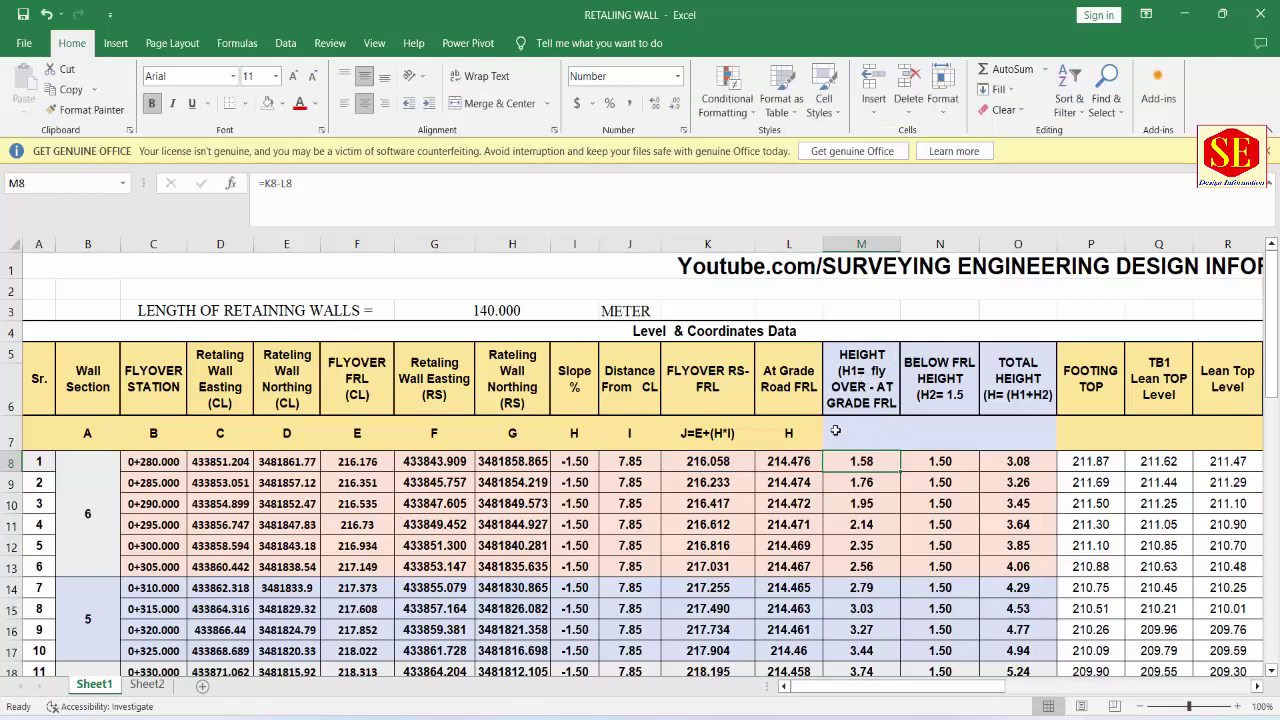
# Step: Label M7 as H1=(J-H), correcting a typo, and review M8's formula
pyautogui.click(835, 430)
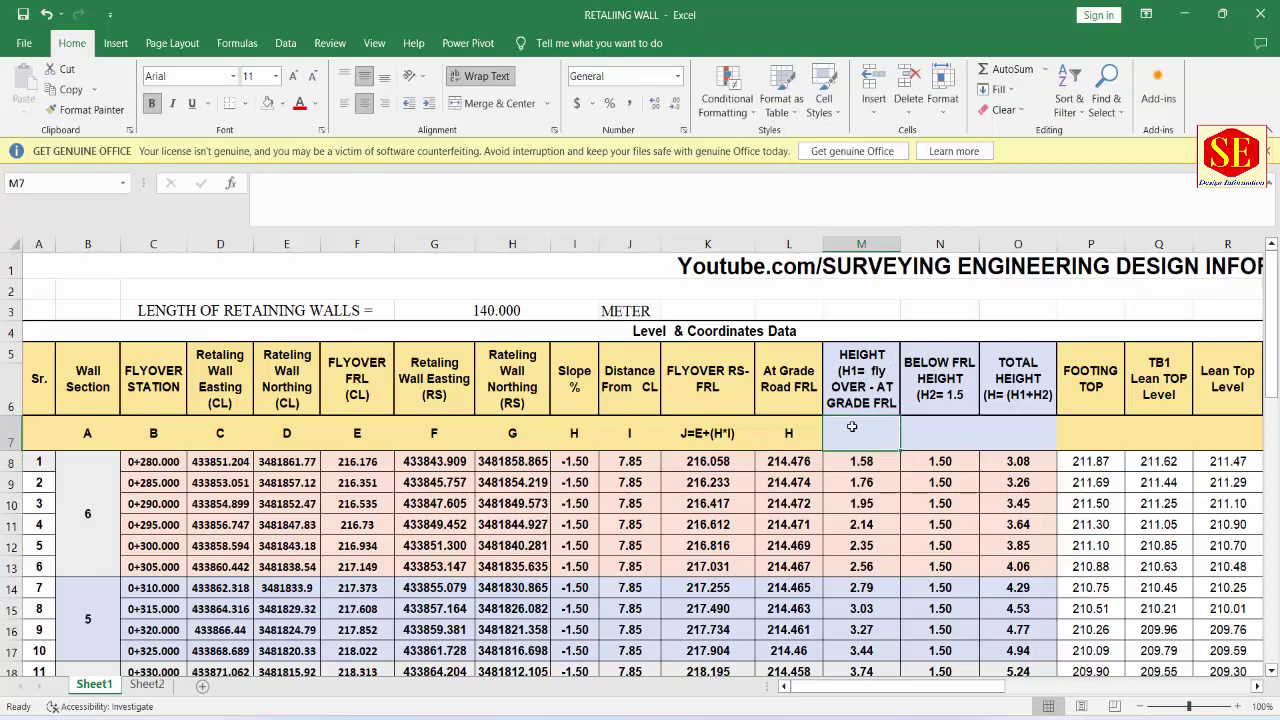
pyautogui.write('H')
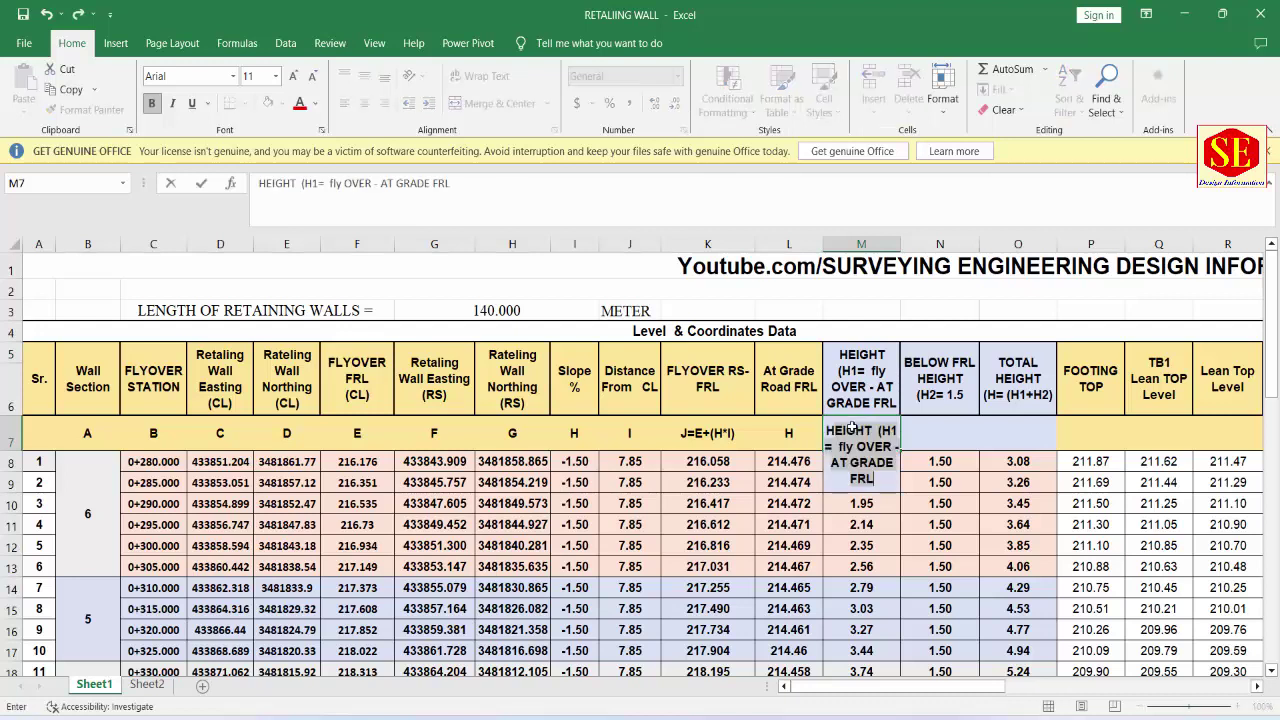
pyautogui.write('1')
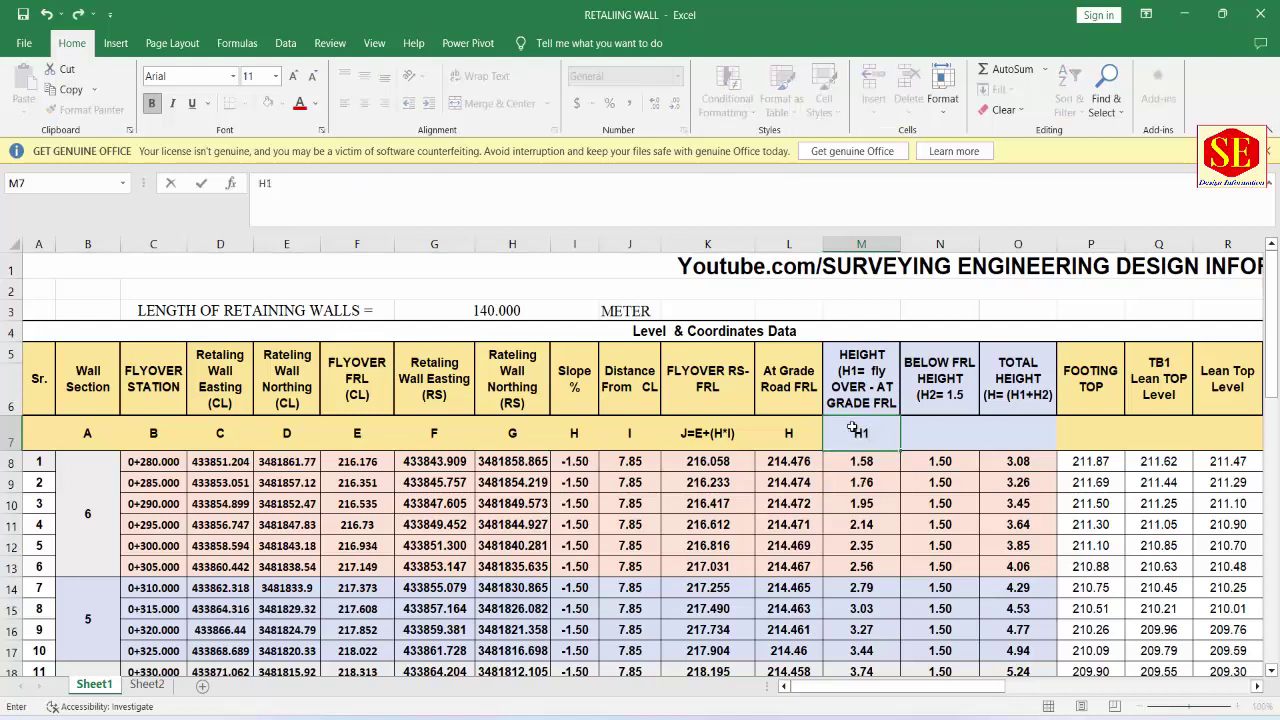
pyautogui.write('=')
pyautogui.write('(')
pyautogui.write('E-')
pyautogui.write('H')
pyautogui.click(881, 432)
pyautogui.press('BackSpace')
pyautogui.press('BackSpace')
pyautogui.press('BackSpace')
pyautogui.write('J-H')
pyautogui.write(')')
pyautogui.press('Return')
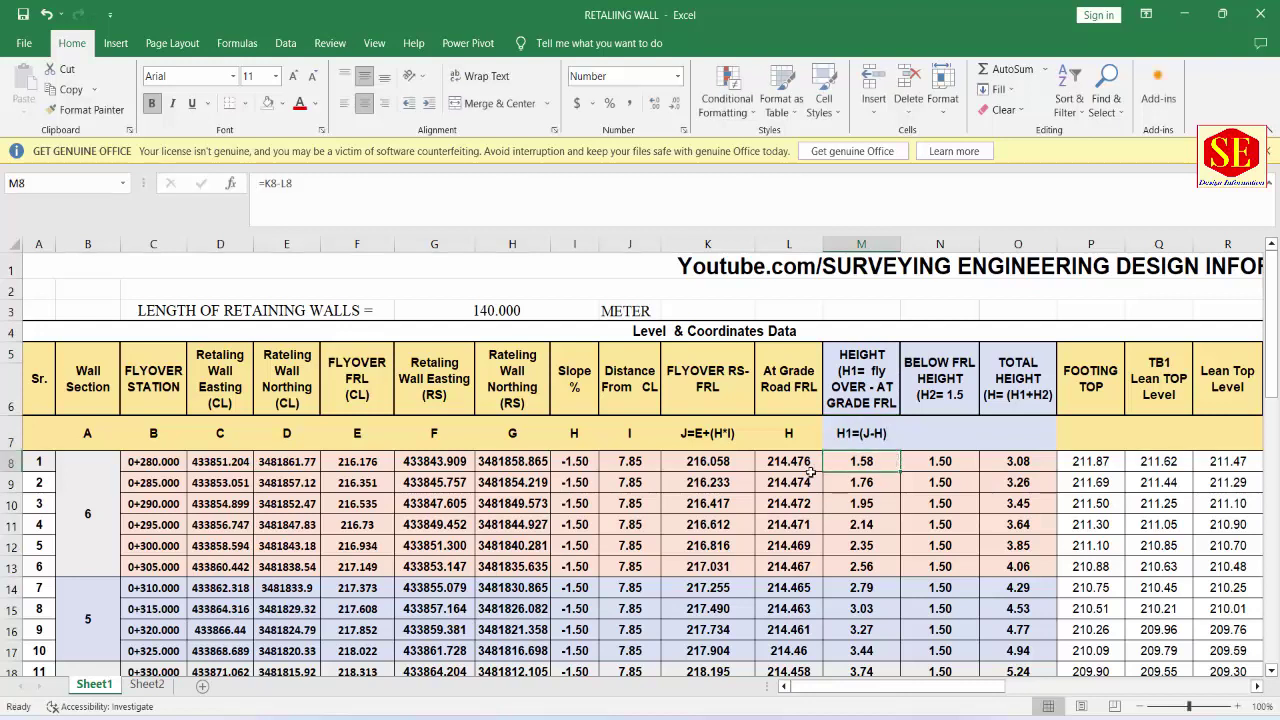
pyautogui.doubleClick(862, 460)
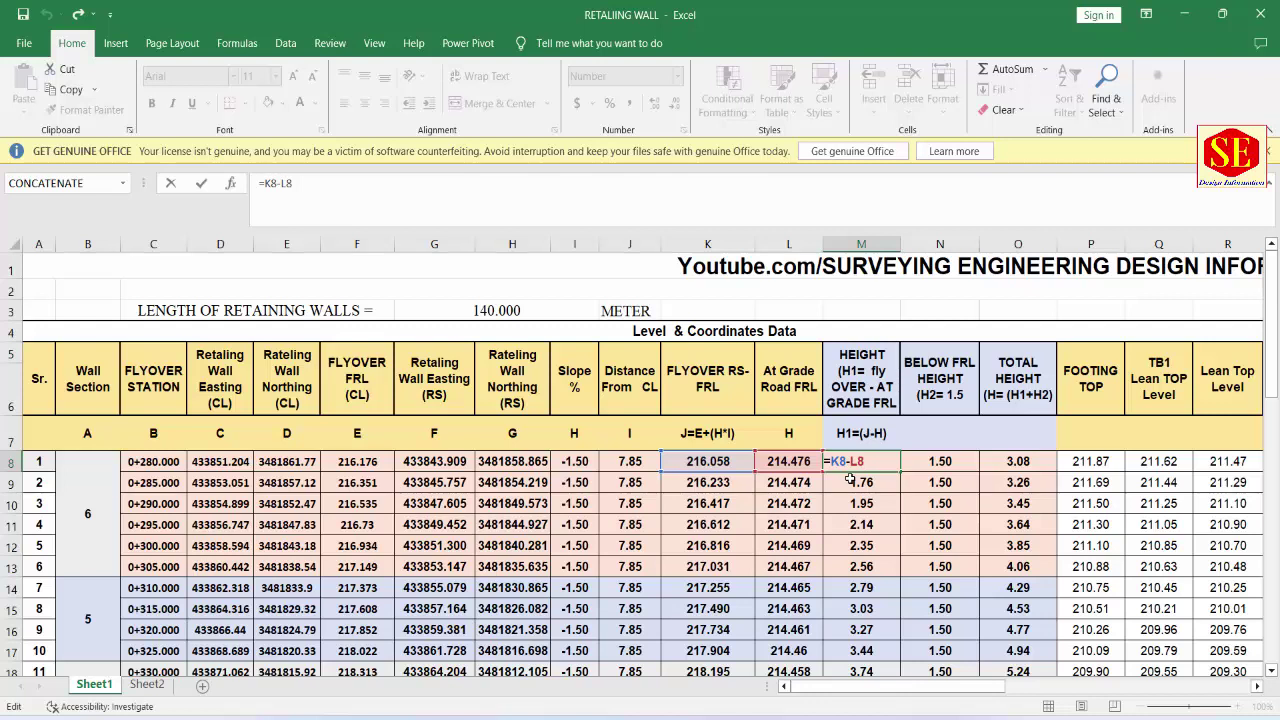
pyautogui.press('Return')
# Step: Label N7 under BELOW FRL HEIGHT as H2
pyautogui.click(955, 462)
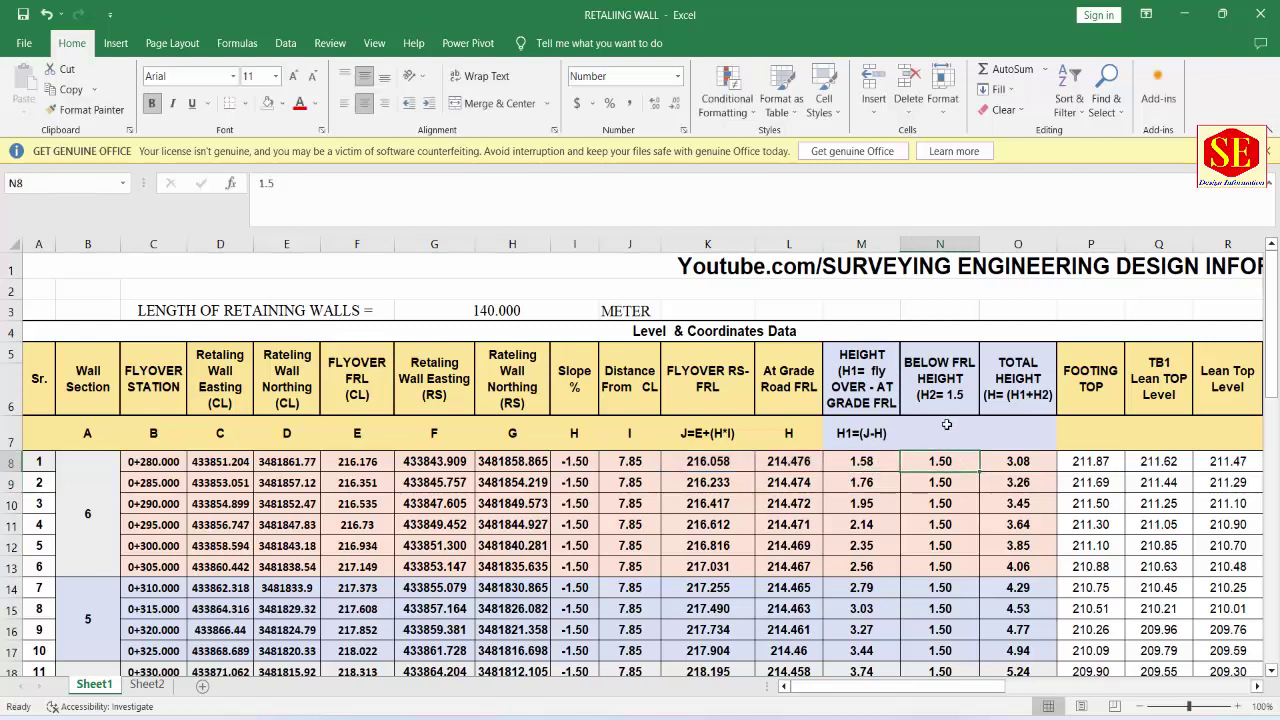
pyautogui.click(952, 436)
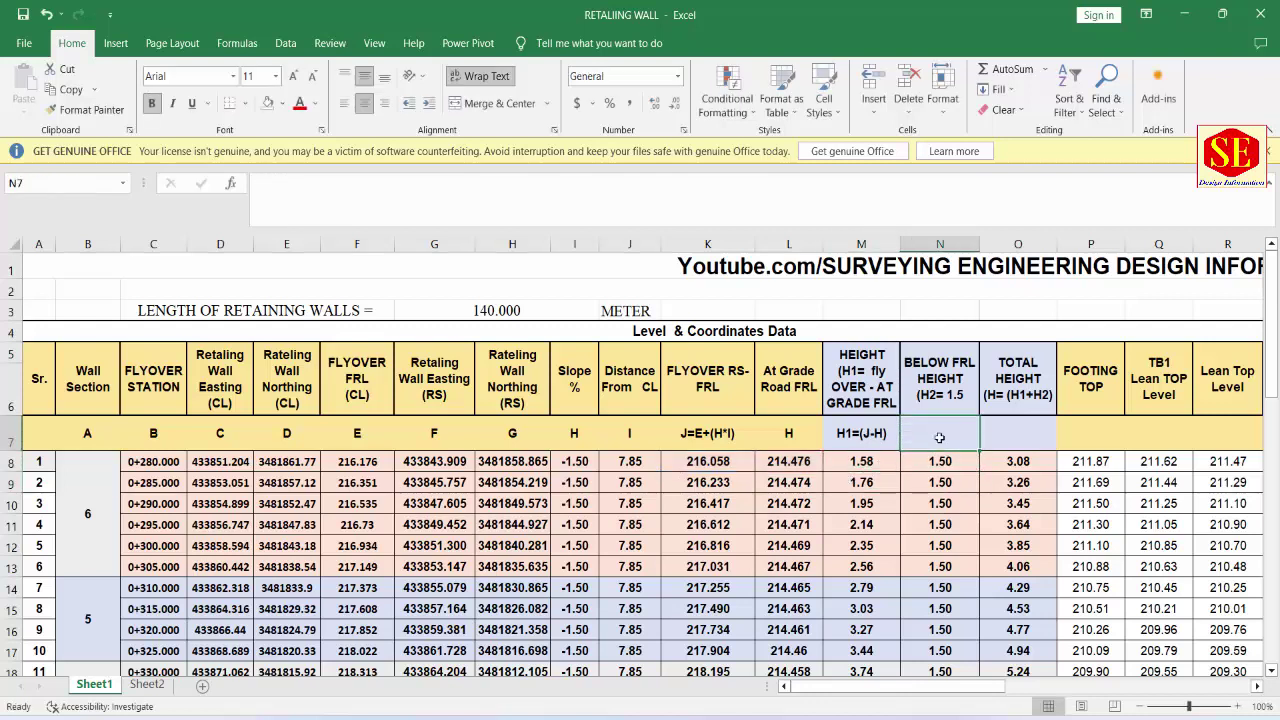
pyautogui.write('H2')
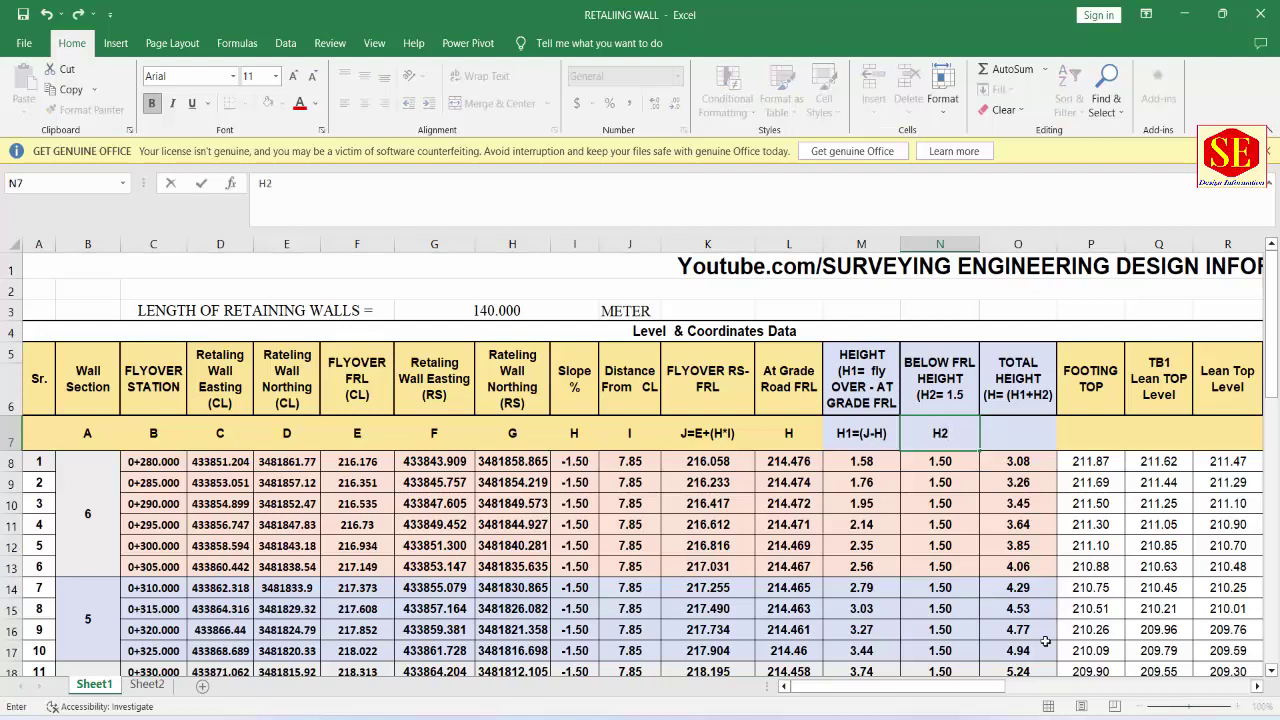
pyautogui.press('Return')
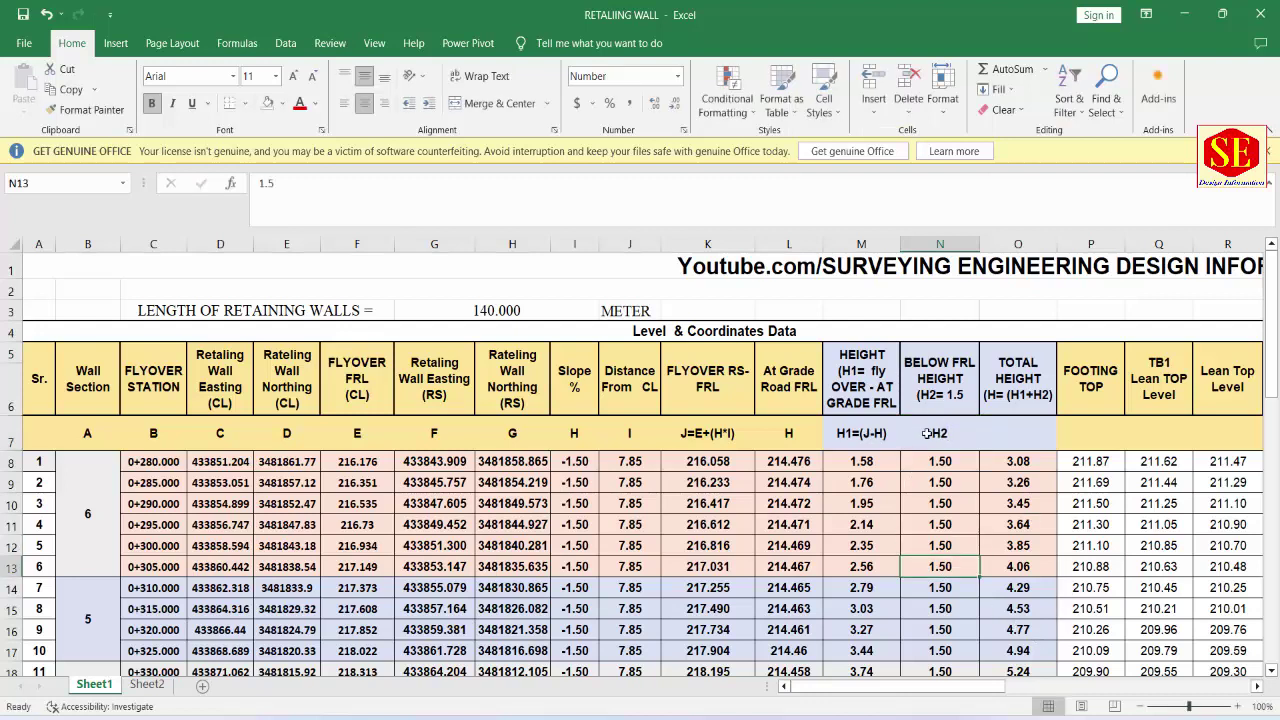
pyautogui.click(956, 438)
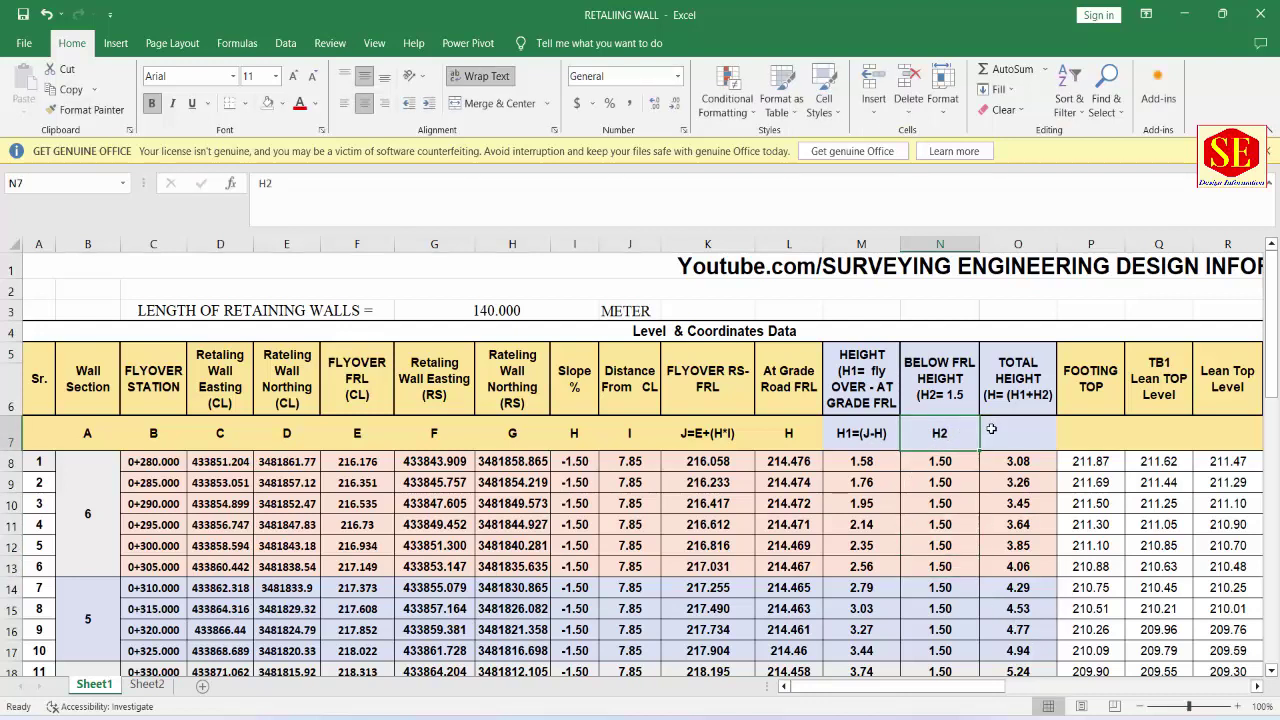
# Step: Label O7 under TOTAL HEIGHT as H=(H1+H2)
pyautogui.click(990, 430)
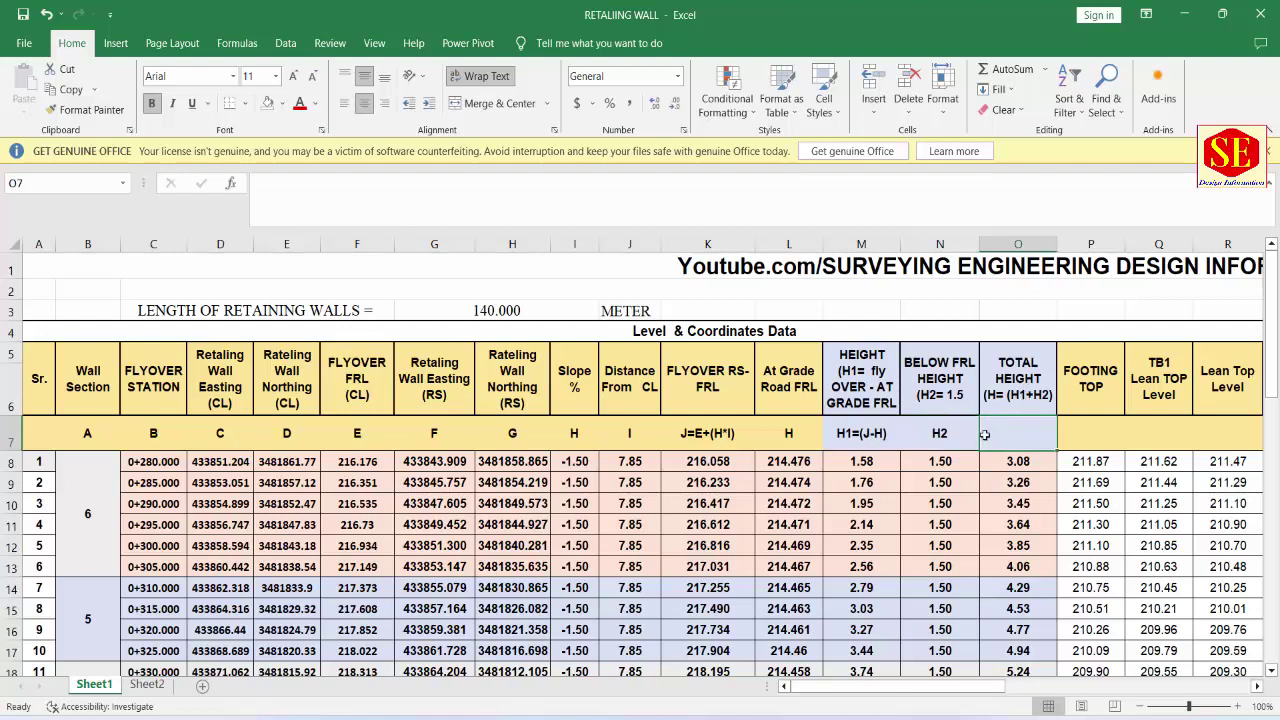
pyautogui.write('H=(H-')
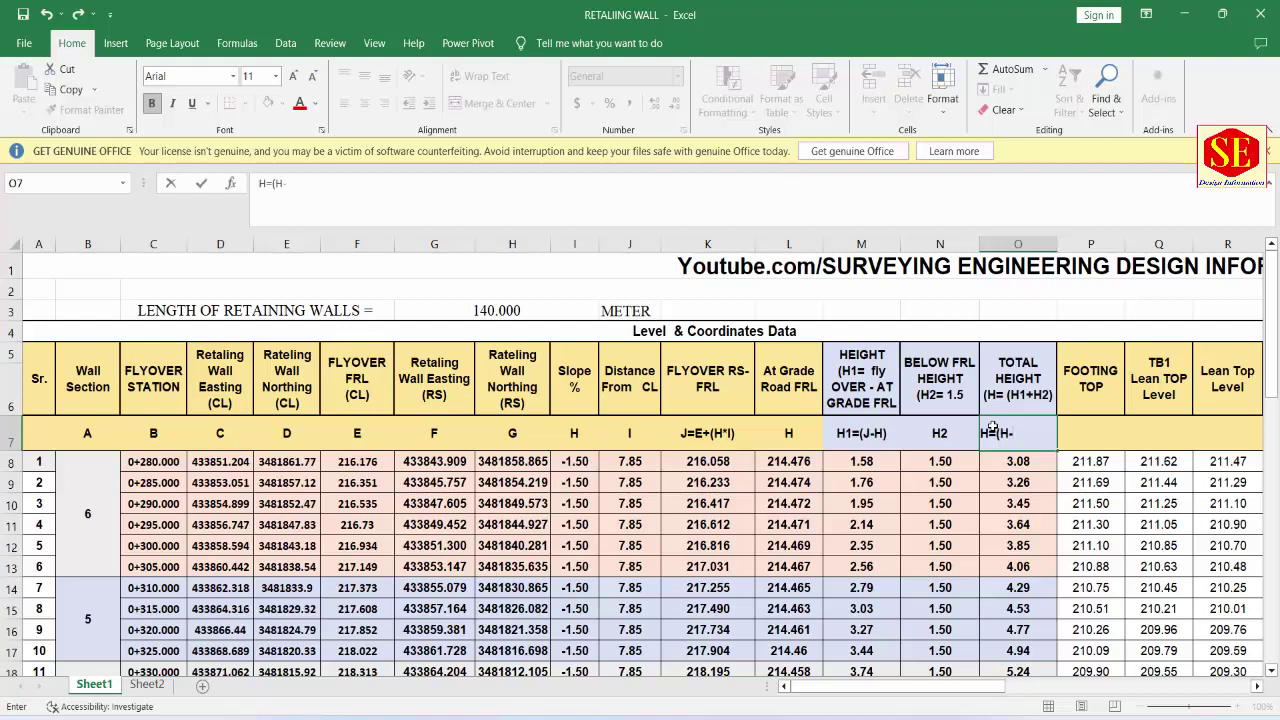
pyautogui.write('H2')
pyautogui.press('BackSpace')
pyautogui.write('1+H2')
pyautogui.press('Return')
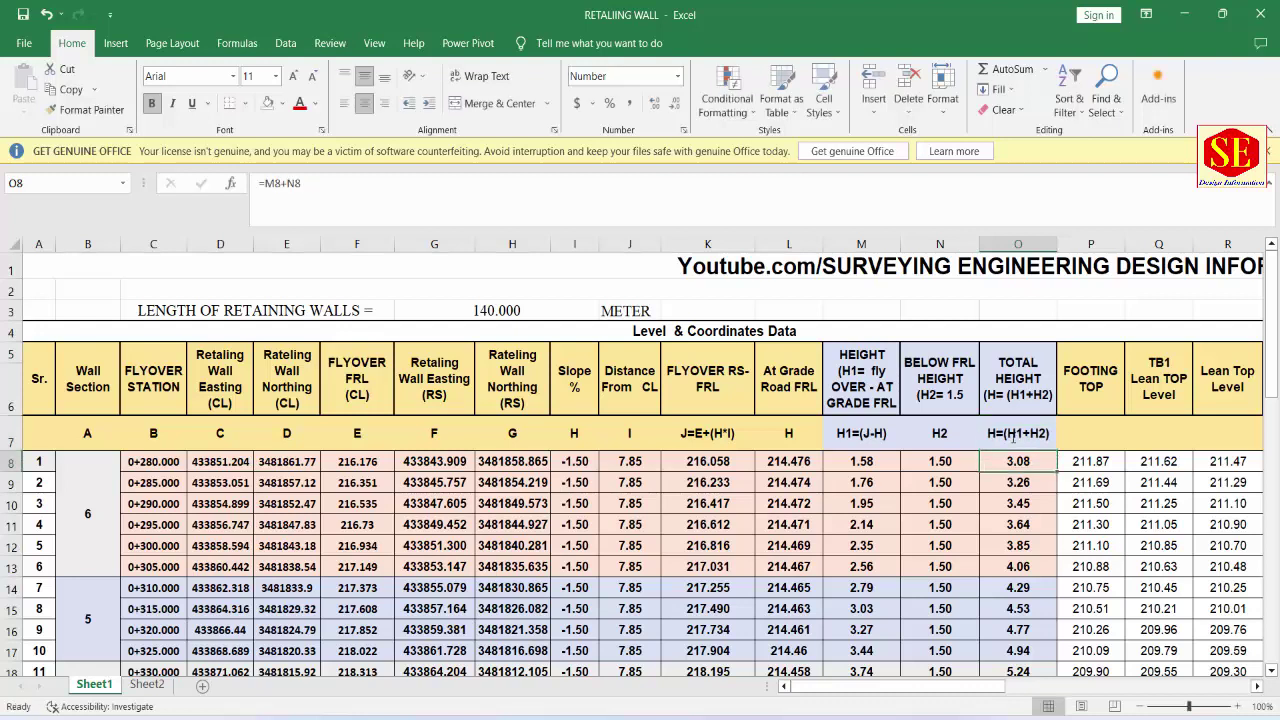
pyautogui.moveTo(1035, 694); pyautogui.dragTo(1070, 697)
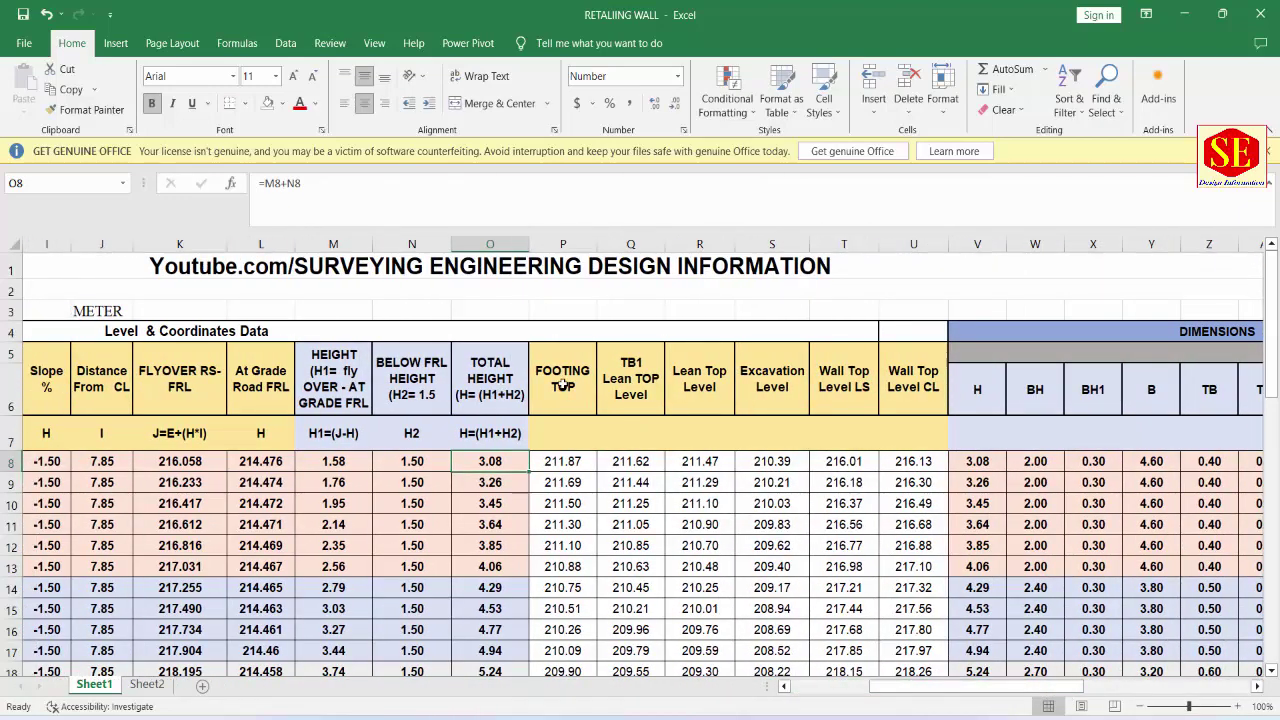
# Step: Inspect the row 7 reference labels and the row 8 Lean Top formulas
pyautogui.click(562, 385)
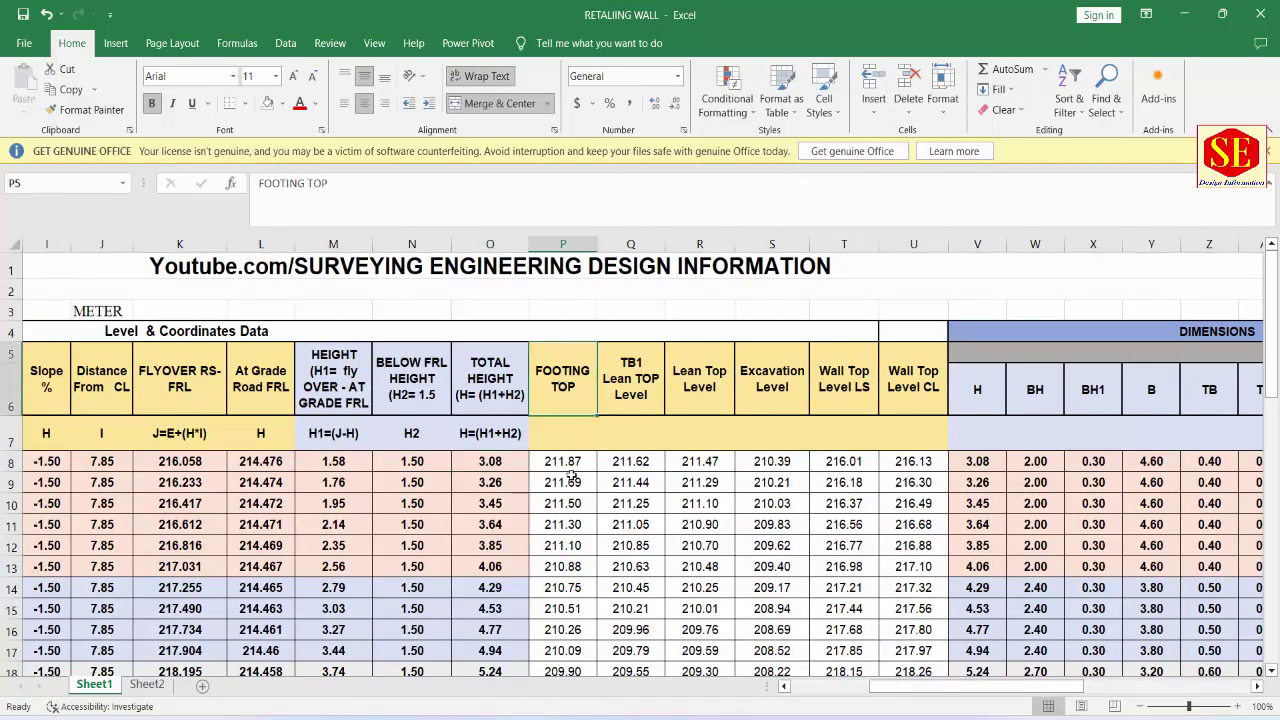
pyautogui.click(462, 433)
pyautogui.press('Left')
pyautogui.press('Left')
pyautogui.press('Left')
pyautogui.scroll(-1, 566, 435)
pyautogui.hscroll(3, 566, 435)
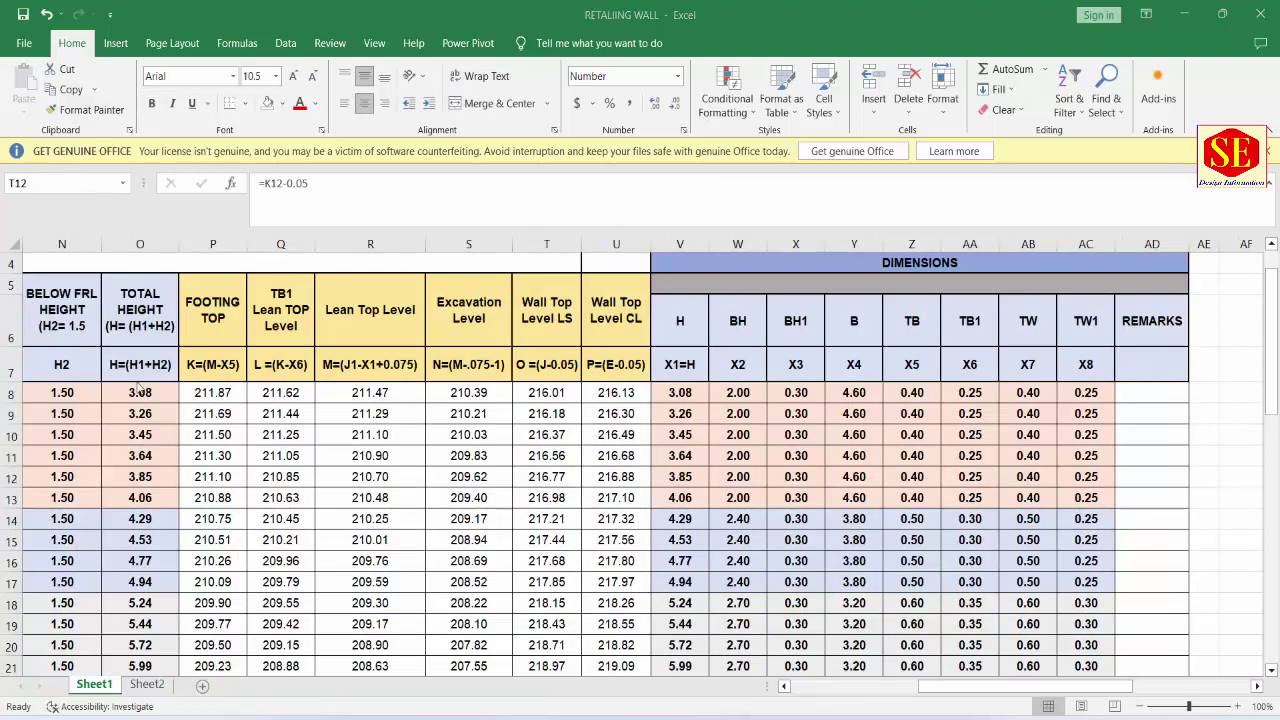
pyautogui.moveTo(212, 364); pyautogui.dragTo(616, 364)
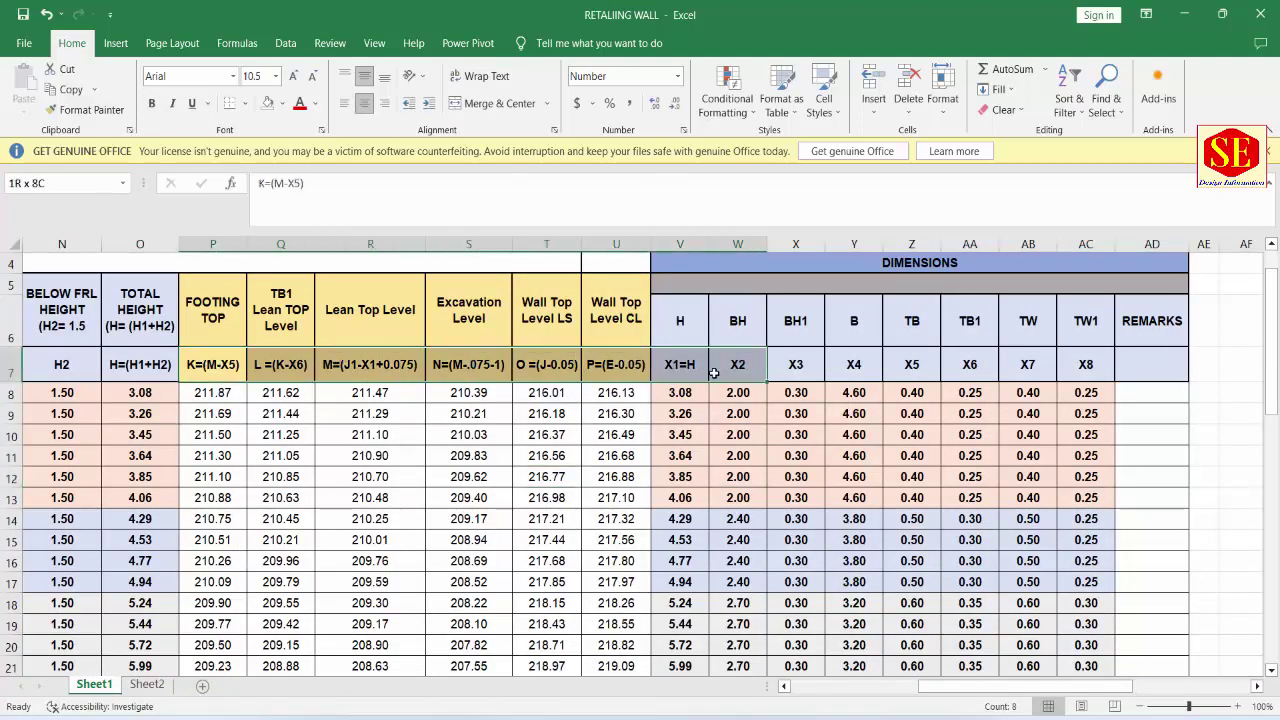
pyautogui.click(293, 392)
pyautogui.doubleClick(293, 392)
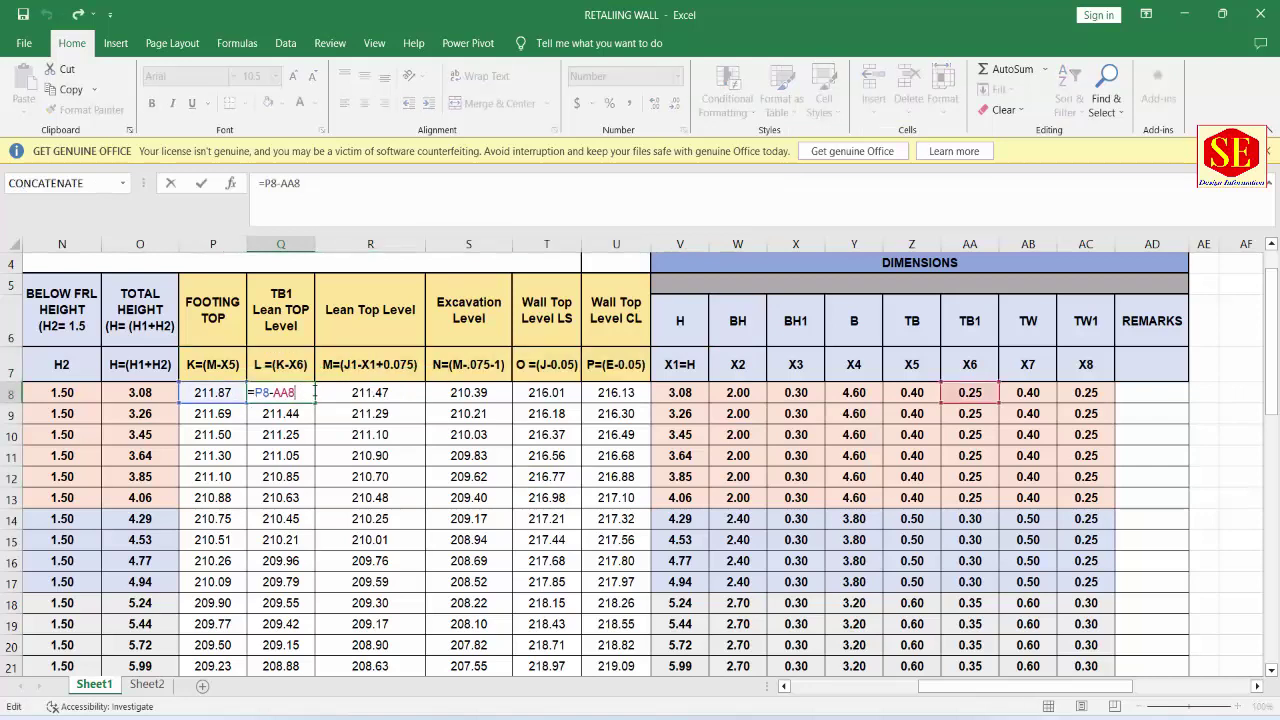
pyautogui.doubleClick(383, 393)
pyautogui.click(386, 350)
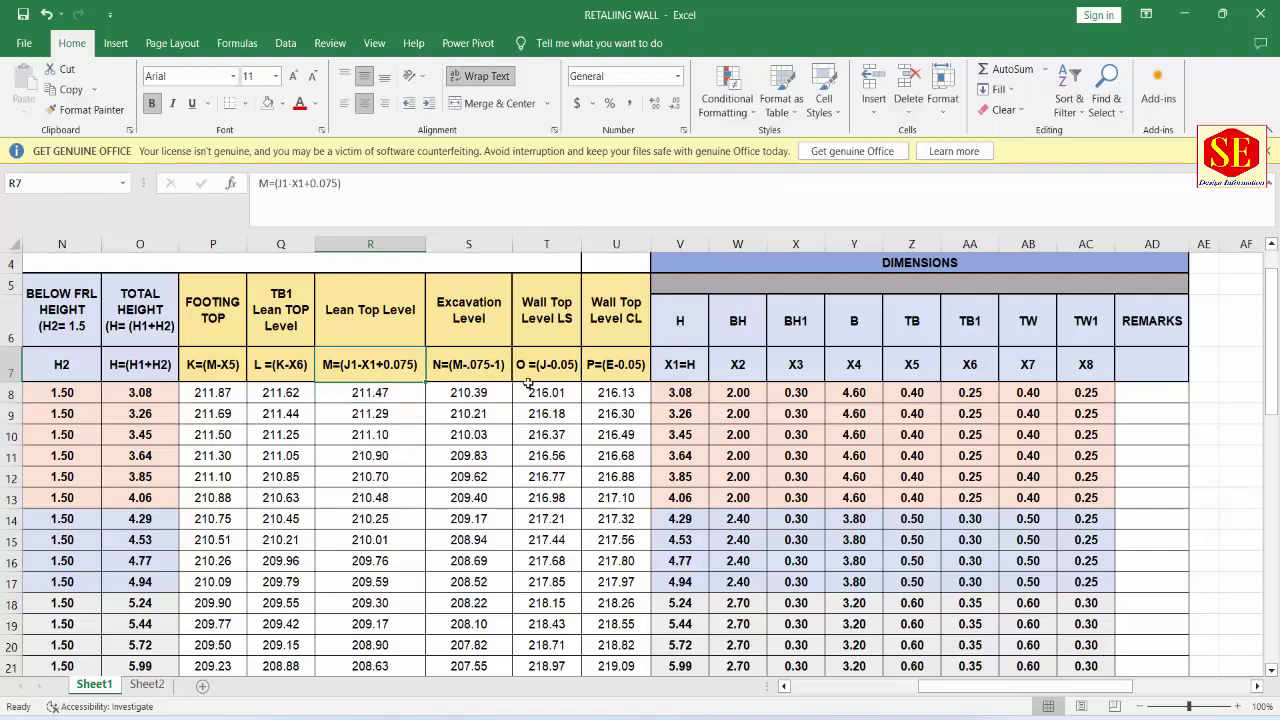
pyautogui.moveTo(670, 362); pyautogui.dragTo(1090, 365)
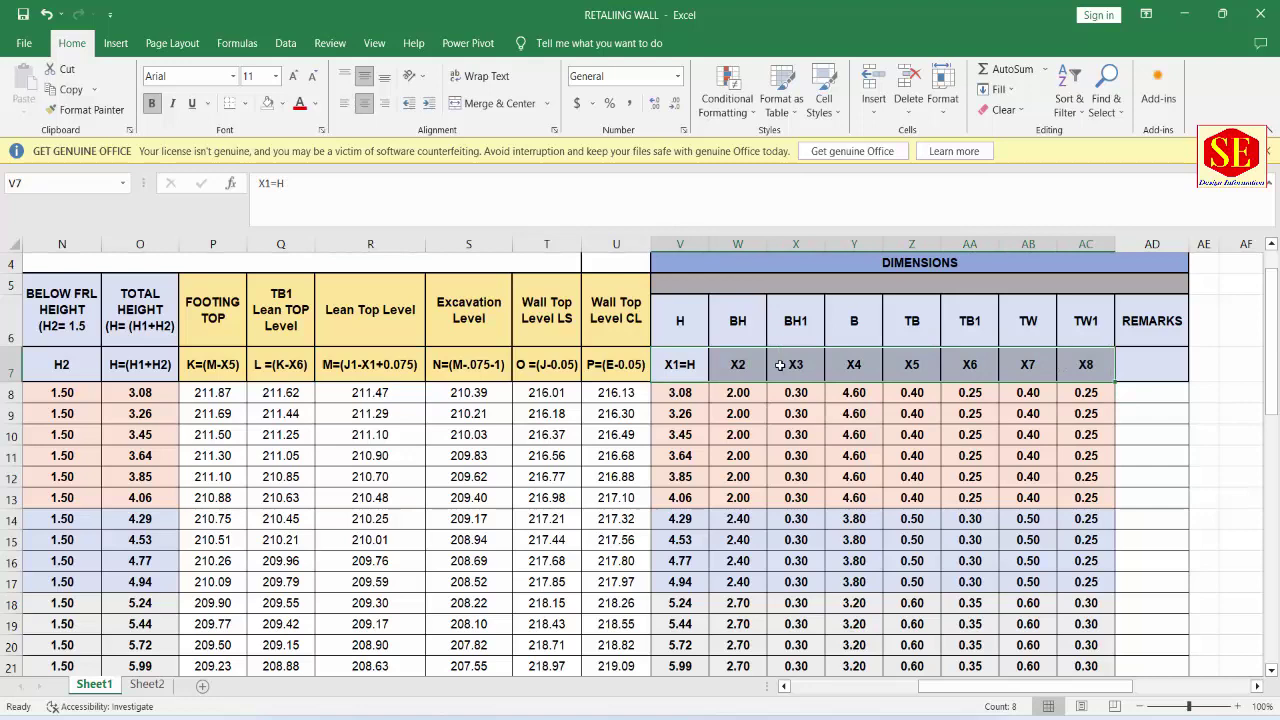
pyautogui.click(677, 369)
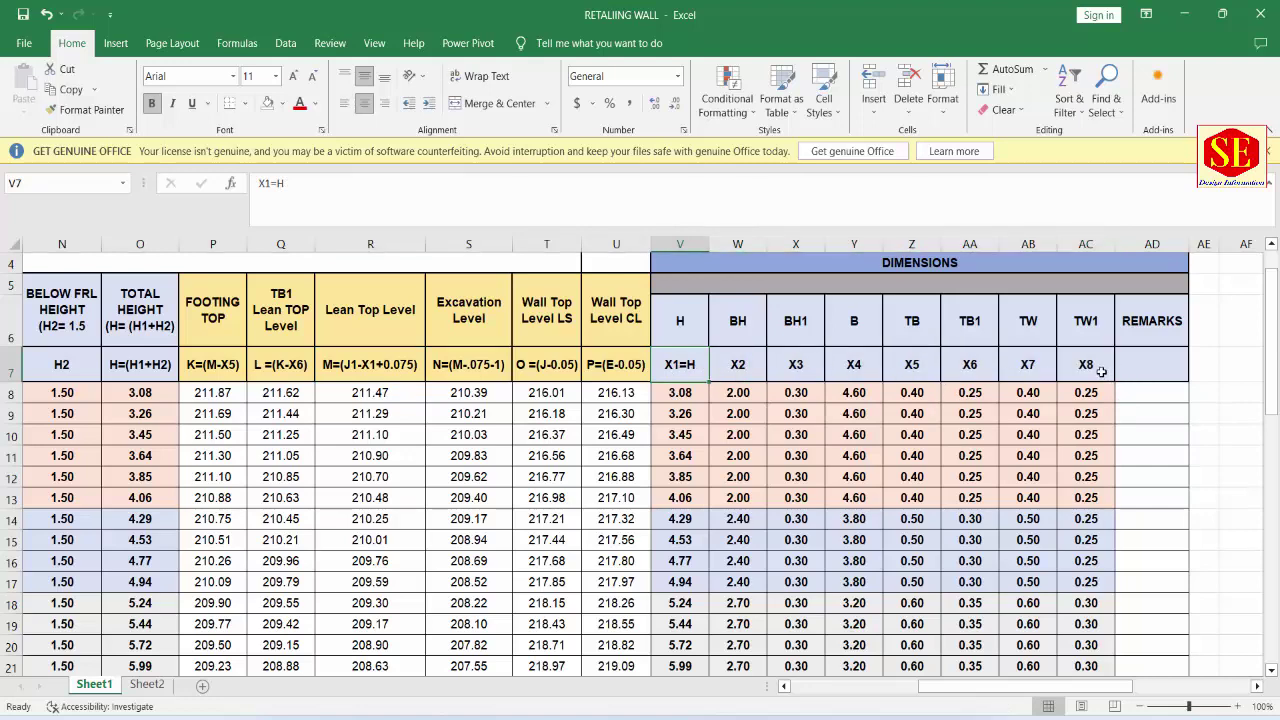
pyautogui.moveTo(1025, 686); pyautogui.dragTo(967, 686)
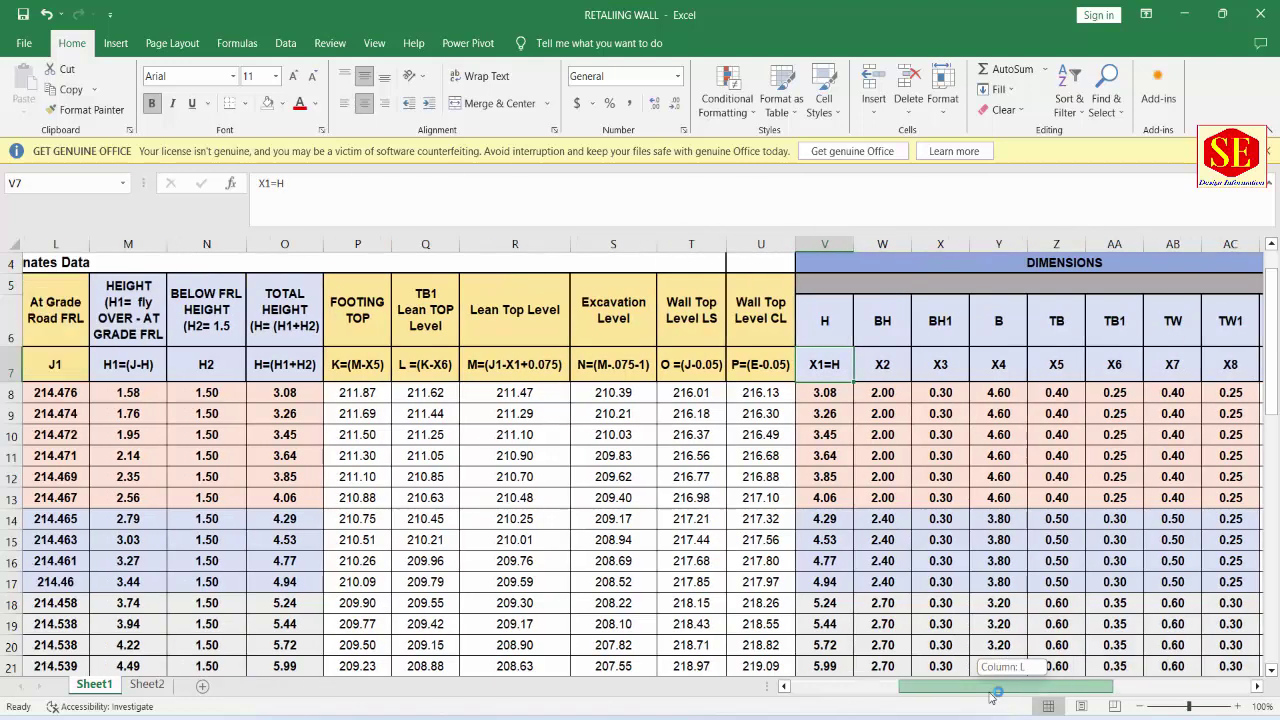
# Step: Format-paint the pink band (rows 8–13) and the blue band onto columns P–U
pyautogui.click(637, 395)
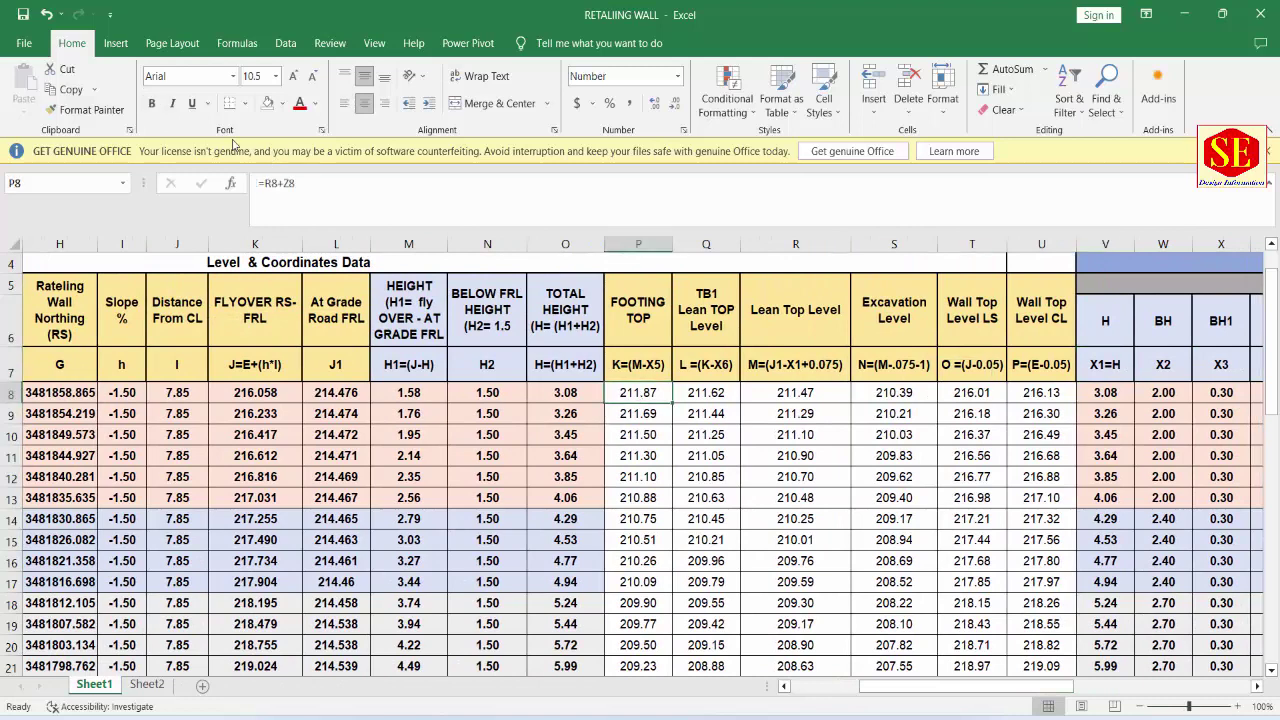
pyautogui.click(548, 395)
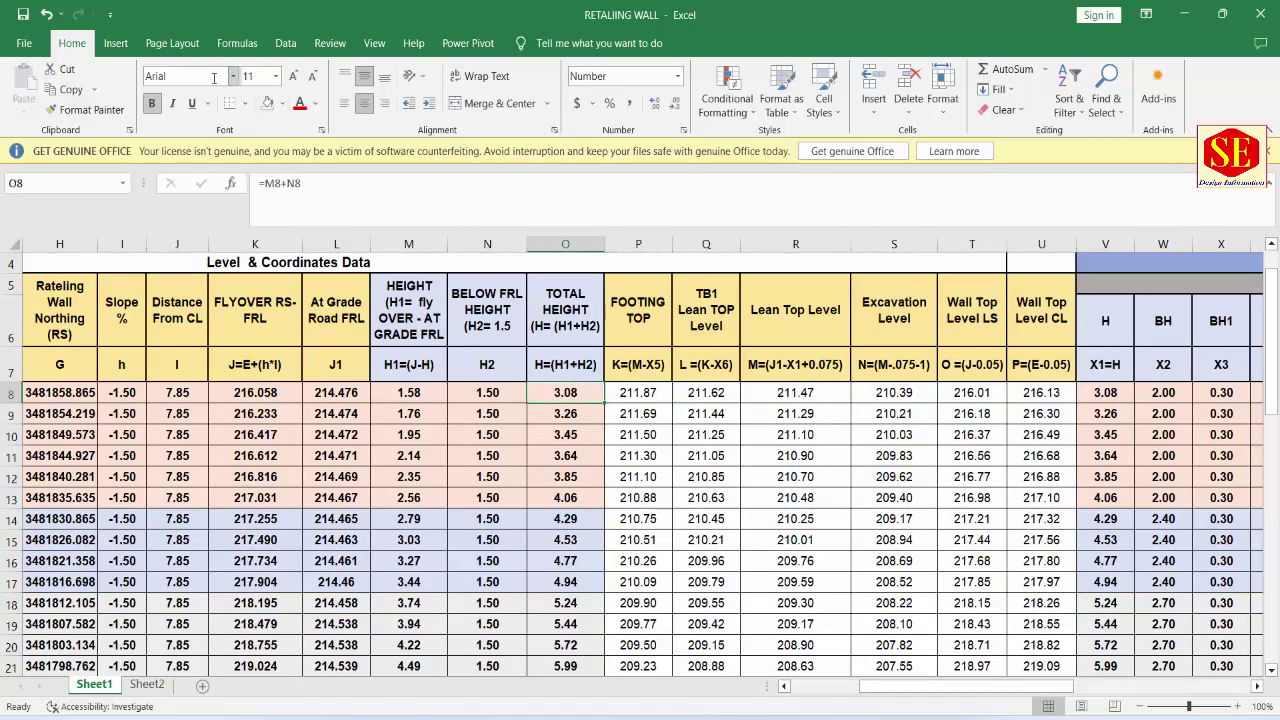
pyautogui.click(85, 109)
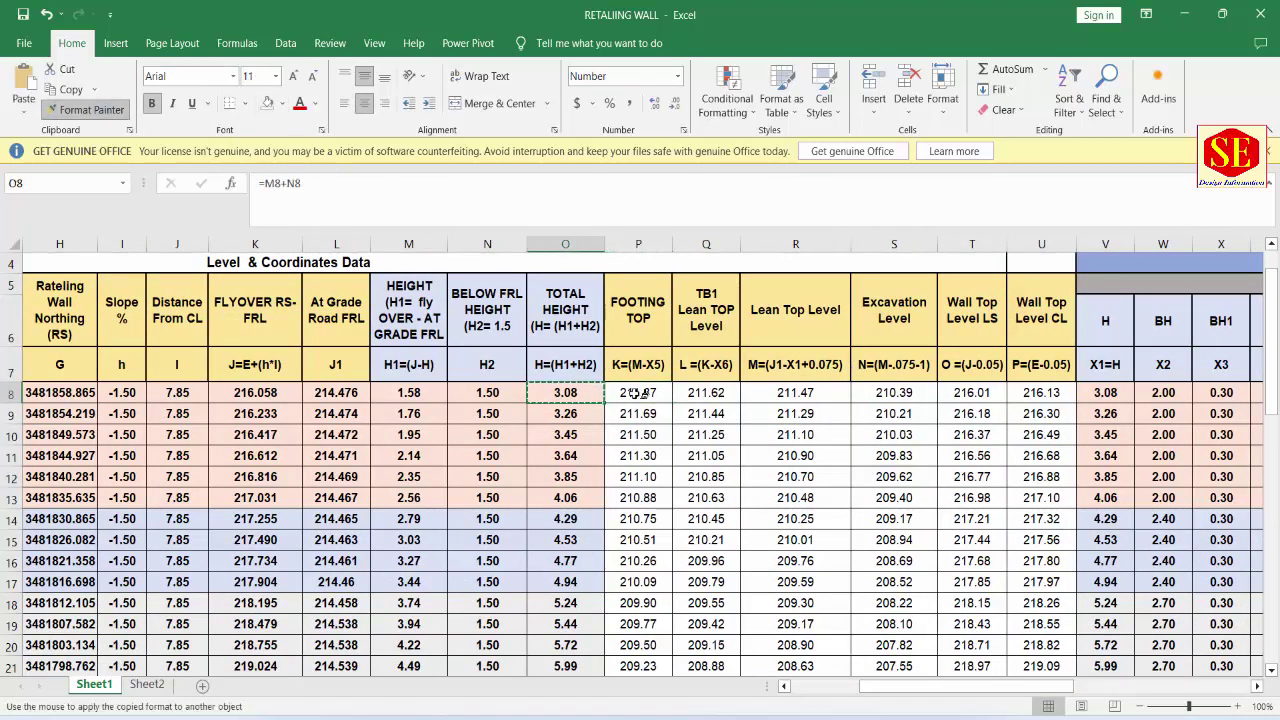
pyautogui.moveTo(637, 393); pyautogui.dragTo(1040, 497)
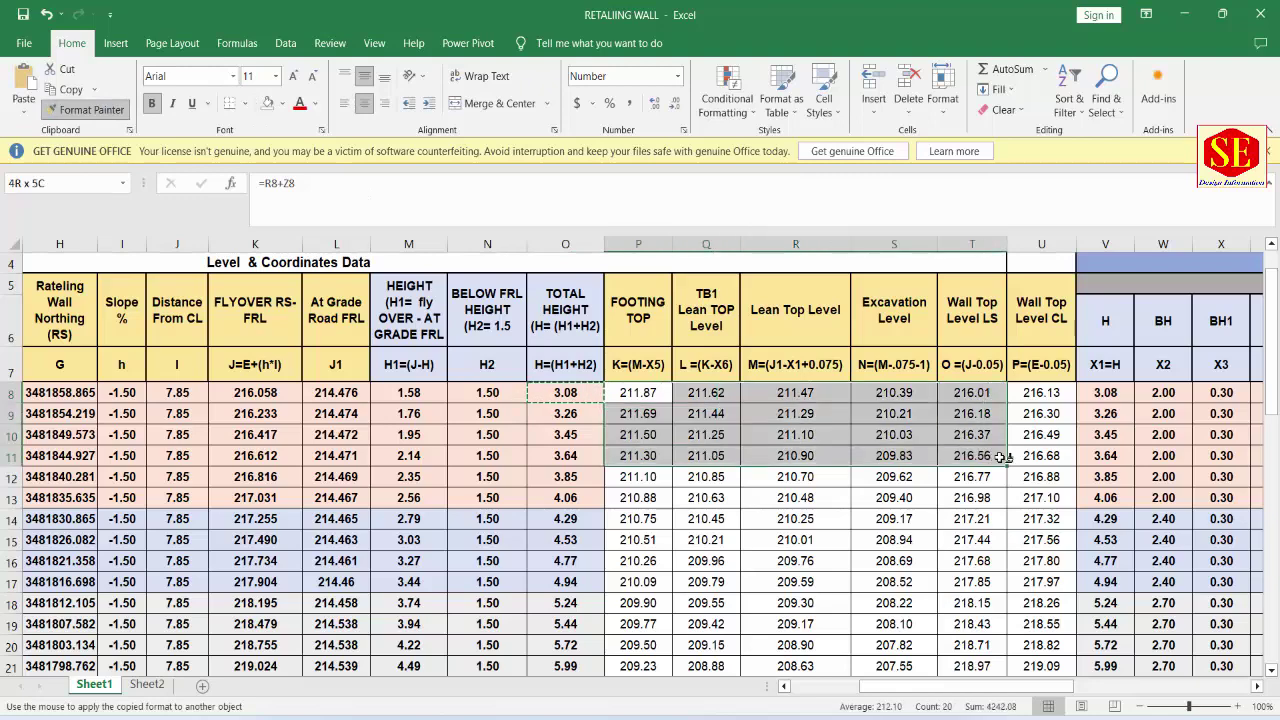
pyautogui.click(593, 519)
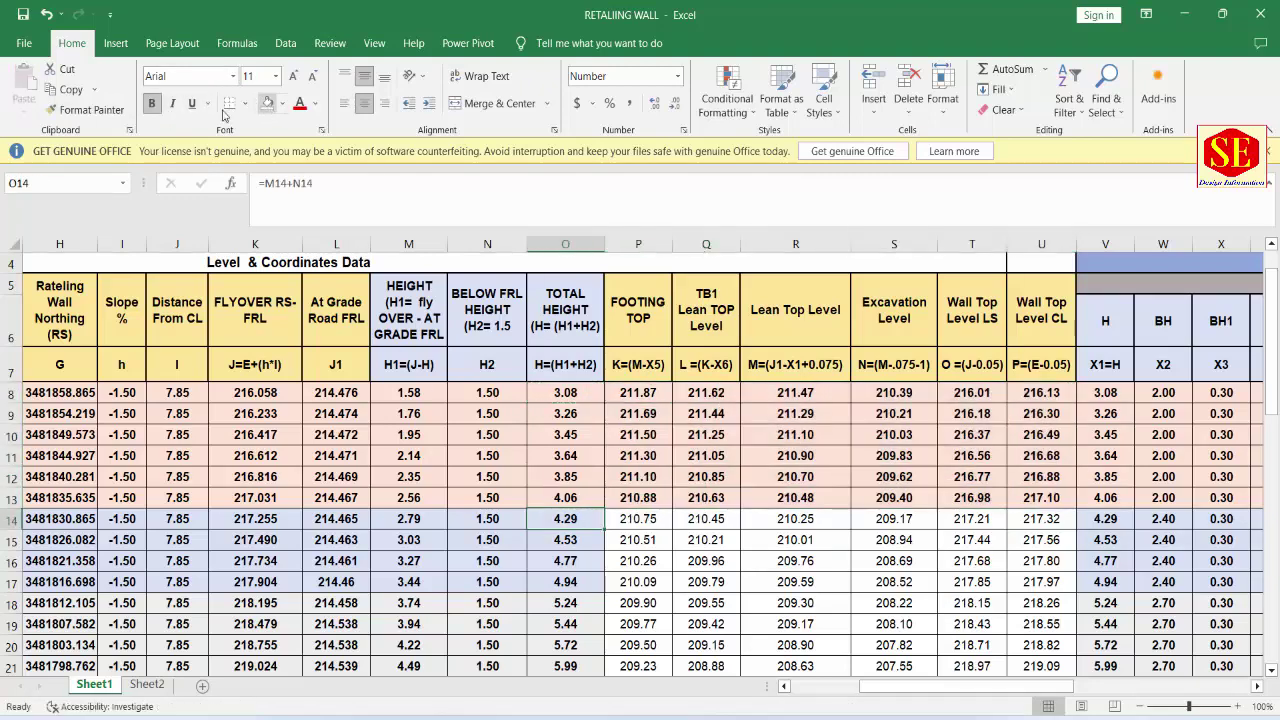
pyautogui.click(85, 109)
pyautogui.scroll(-1, 600, 450)
pyautogui.moveTo(637, 424); pyautogui.dragTo(1030, 487)
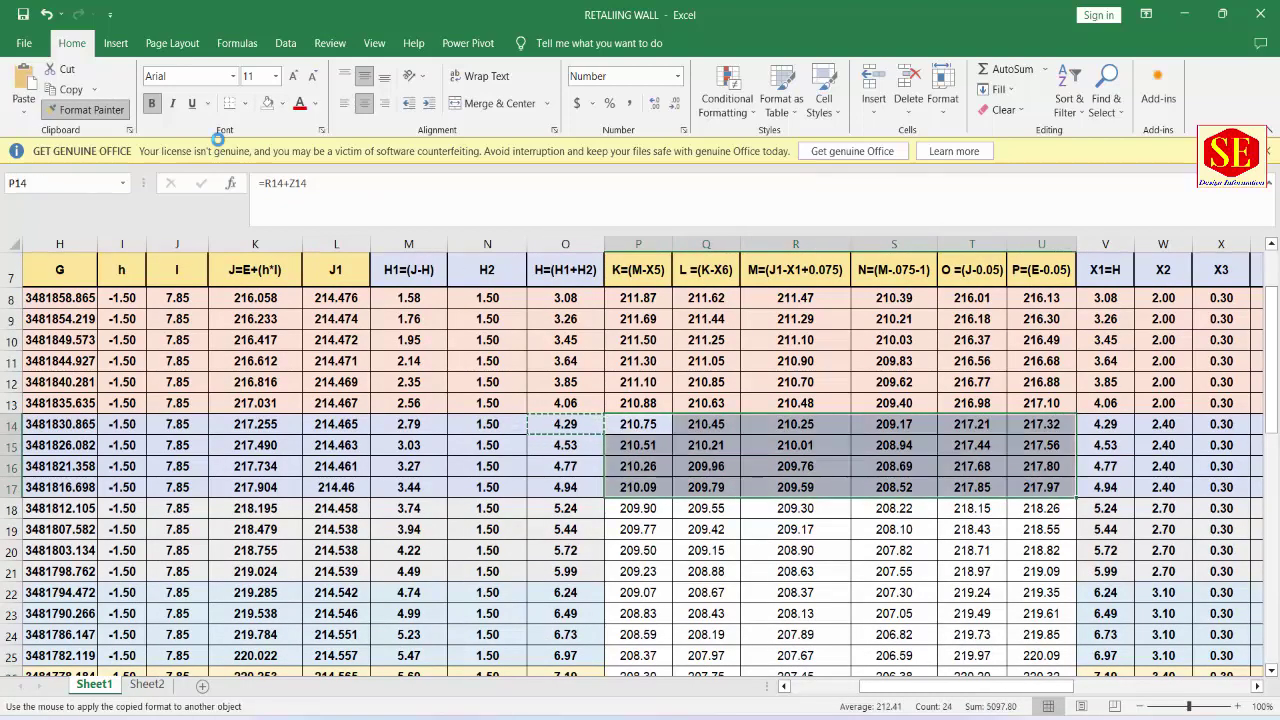
pyautogui.click(743, 525)
# Step: Paint the rows 18–21 band and the light blue rows 22–25 band across P–U
pyautogui.scroll(-1, 345, 312)
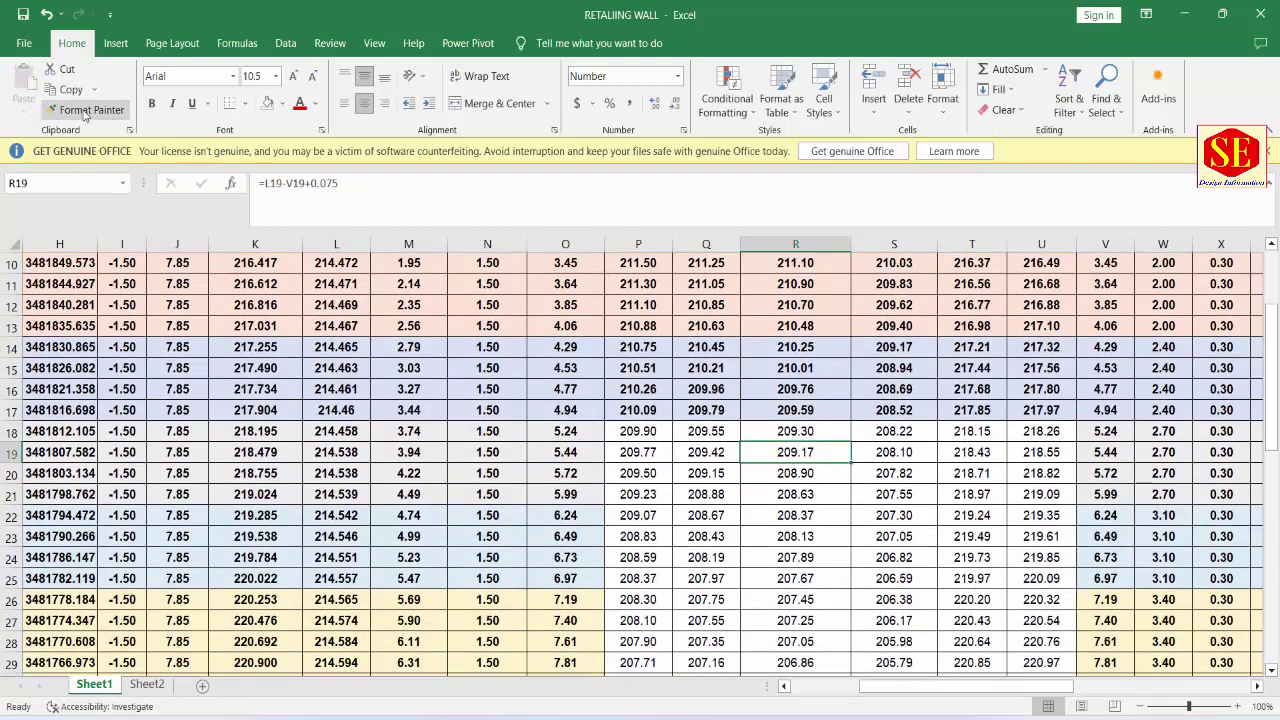
pyautogui.click(571, 425)
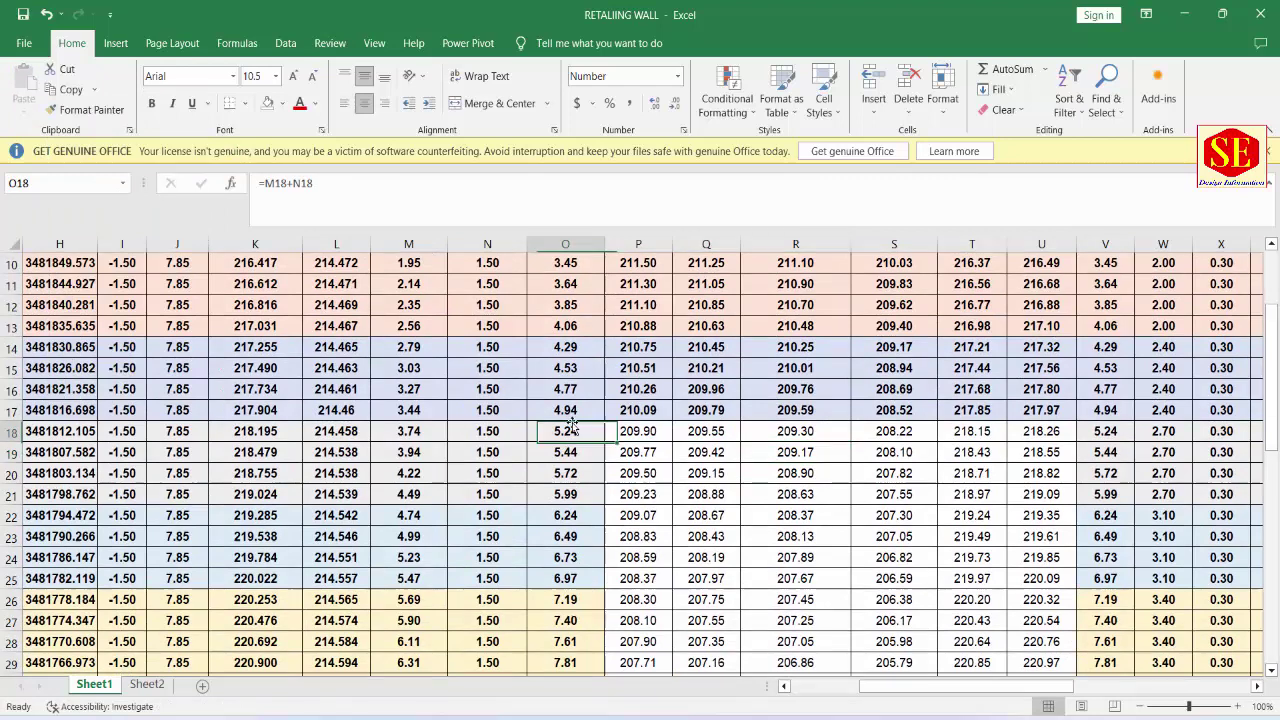
pyautogui.click(85, 110)
pyautogui.click(625, 436)
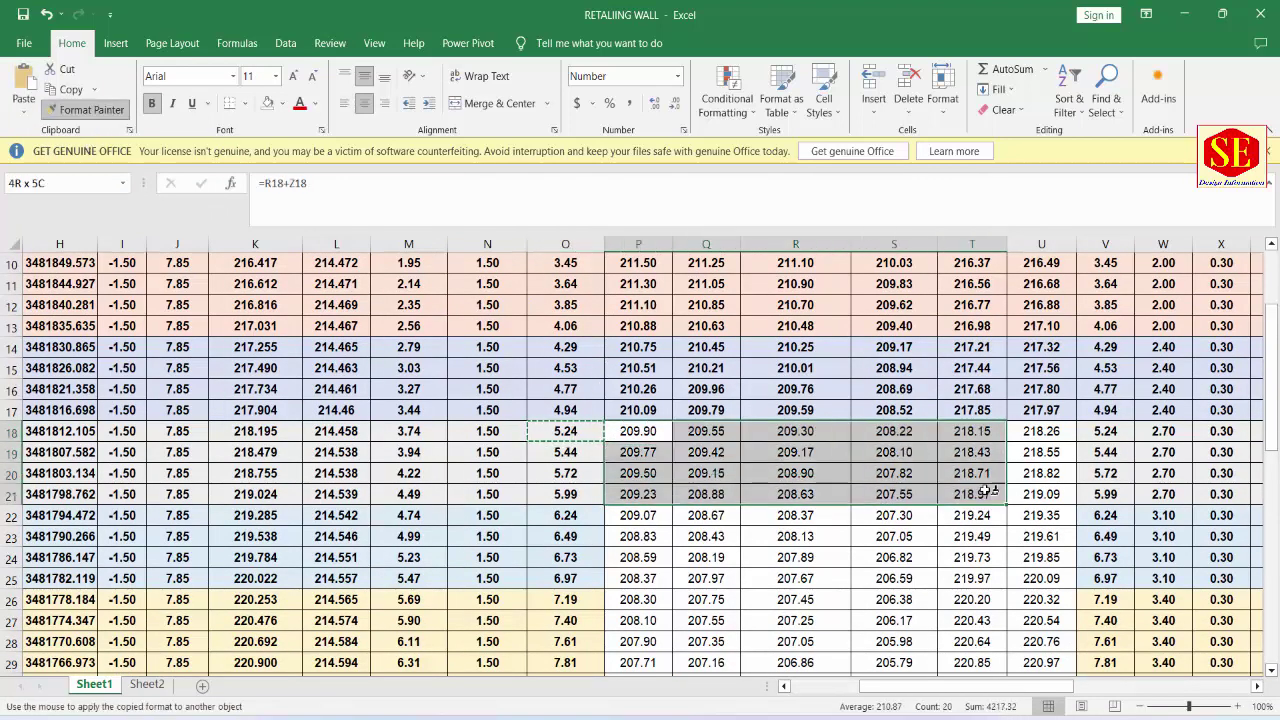
pyautogui.moveTo(625, 436); pyautogui.dragTo(1041, 494)
pyautogui.click(563, 521)
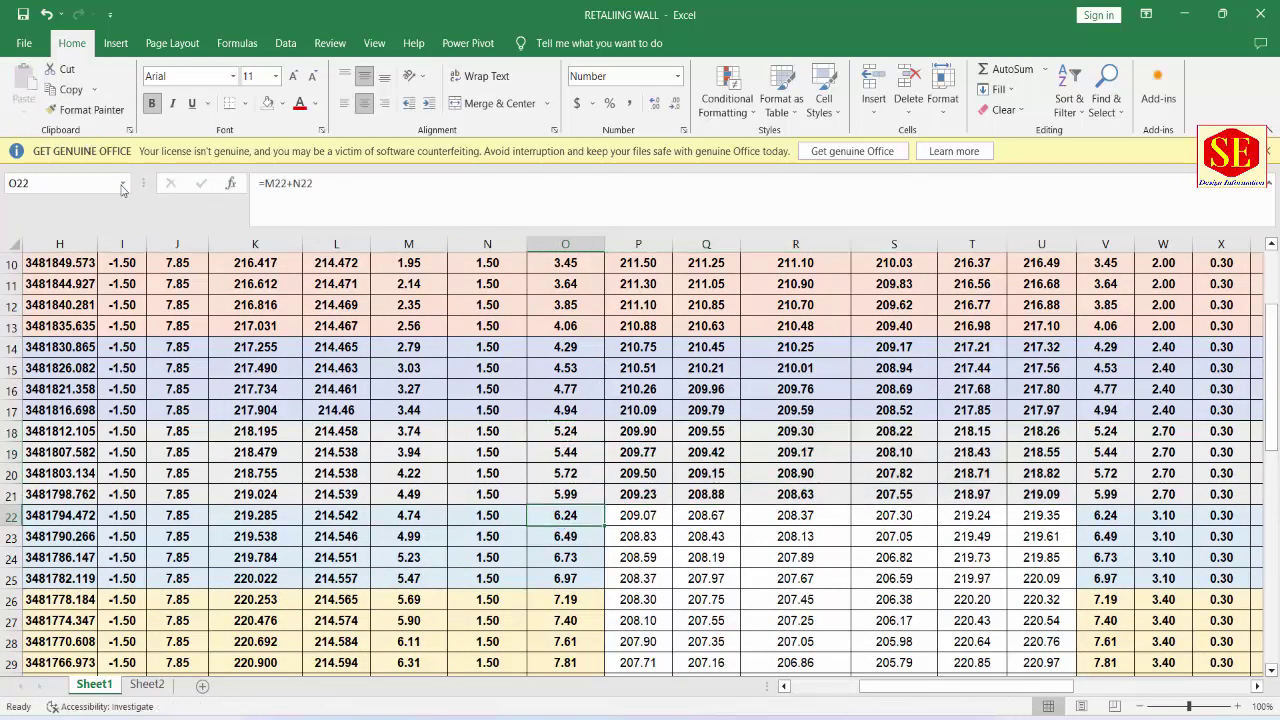
pyautogui.click(85, 110)
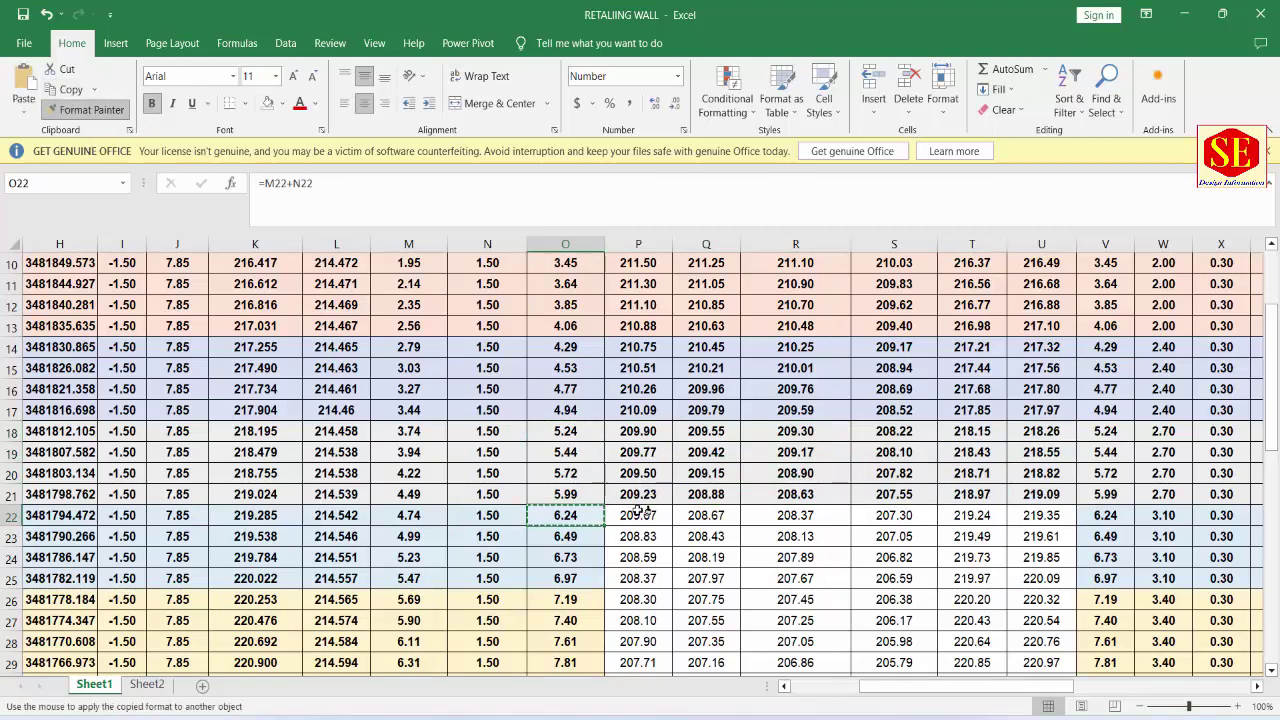
pyautogui.moveTo(640, 512); pyautogui.dragTo(1040, 576)
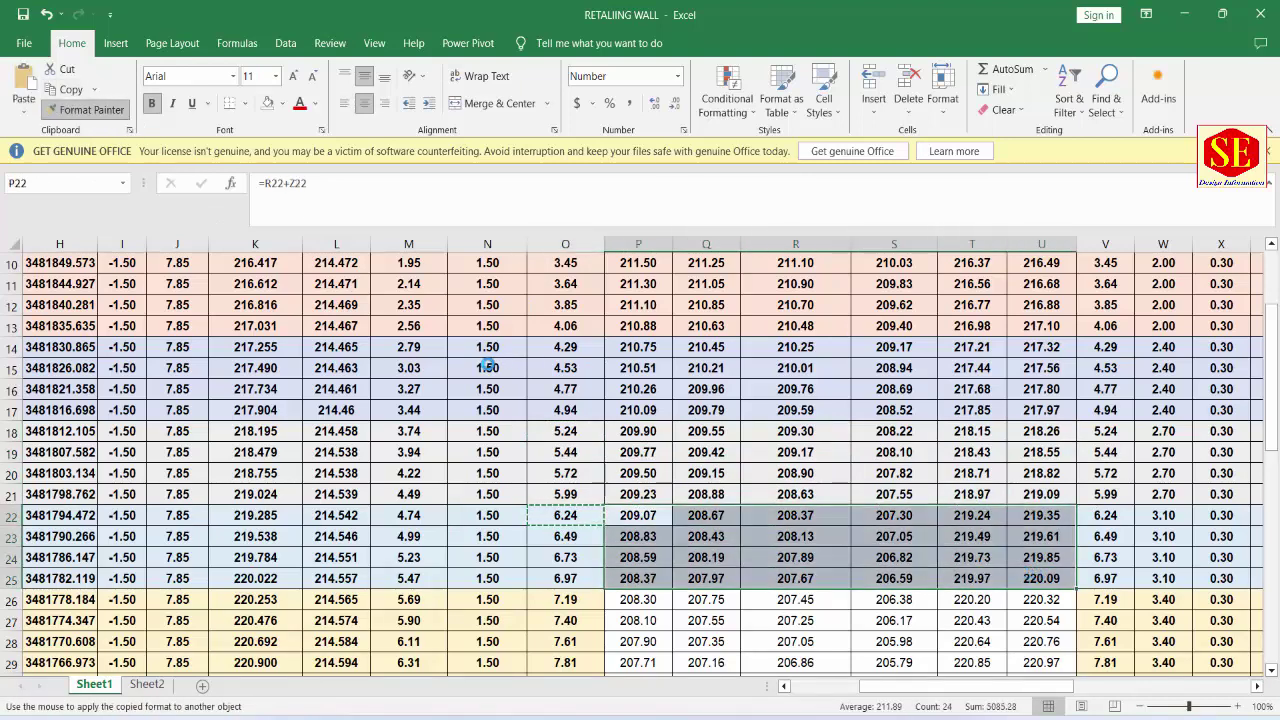
# Step: Paint the yellow band onto rows 26–29 of columns P–U
pyautogui.scroll(-2, 430, 270)
pyautogui.click(565, 470)
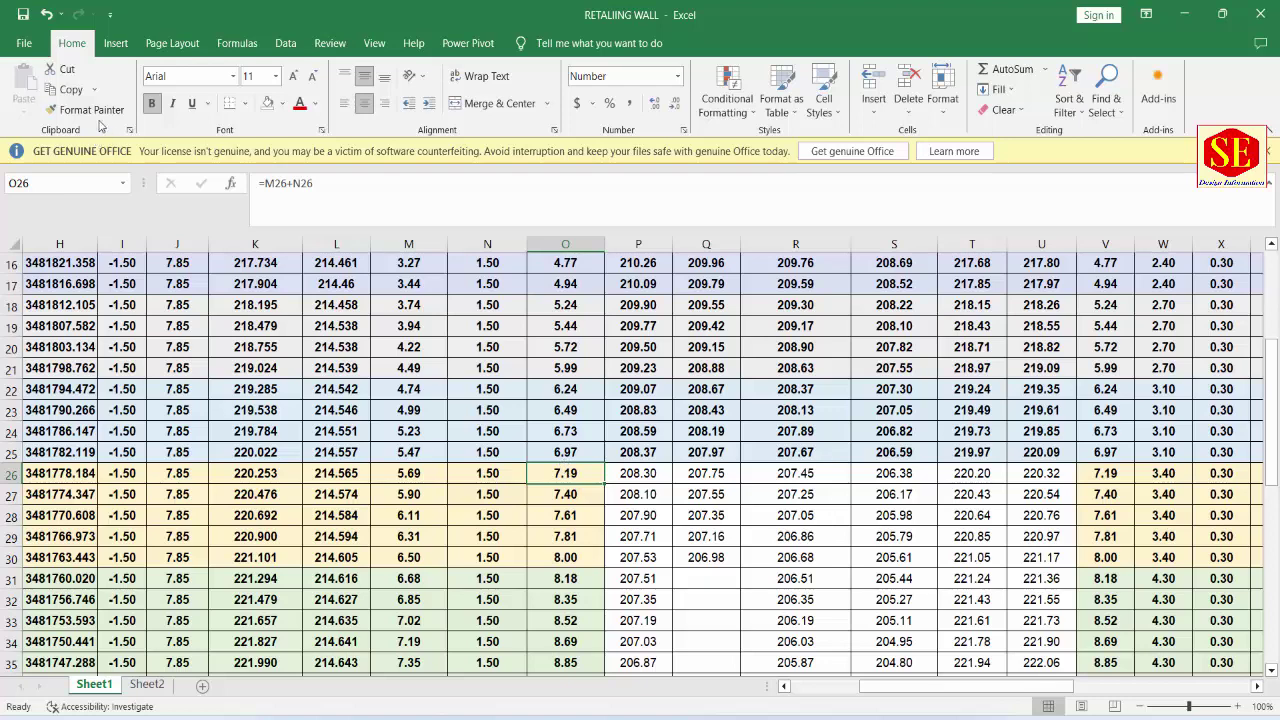
pyautogui.click(85, 110)
pyautogui.moveTo(625, 470); pyautogui.dragTo(1017, 534)
pyautogui.press('Escape')
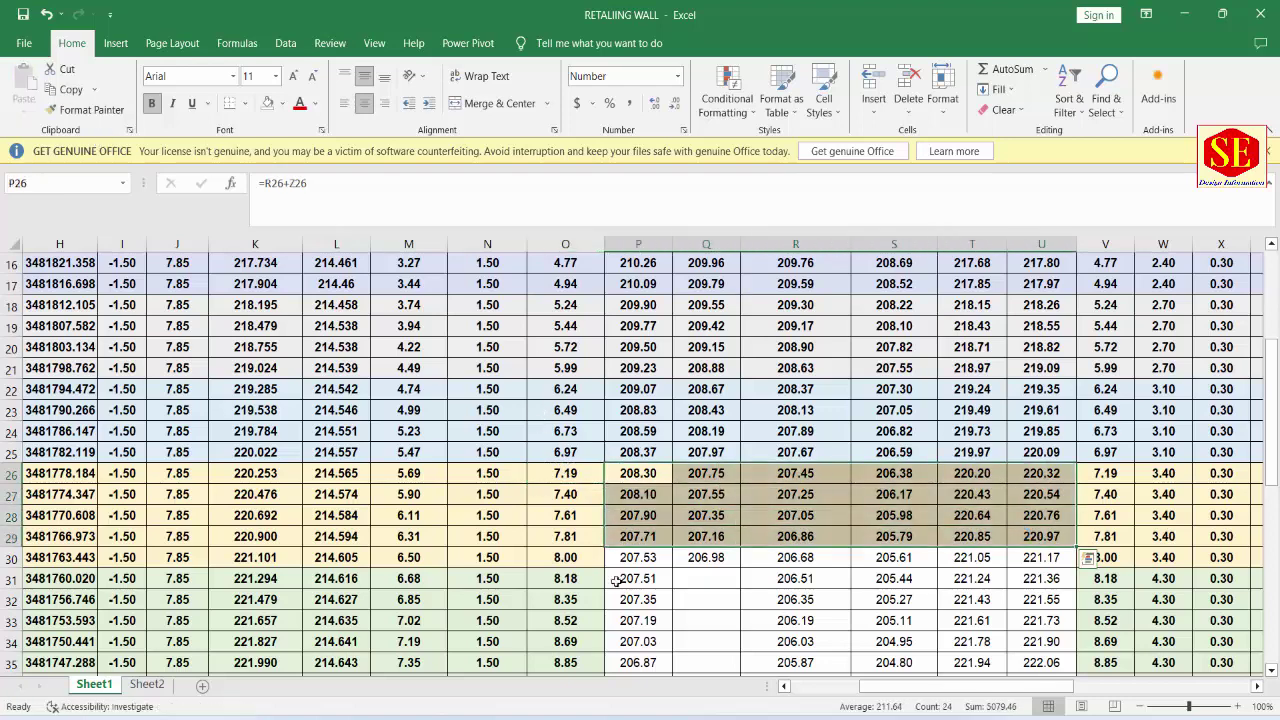
# Step: Extend the tan band from O30 across P30:U30 with Format Painter
pyautogui.moveTo(622, 557); pyautogui.dragTo(1041, 558)
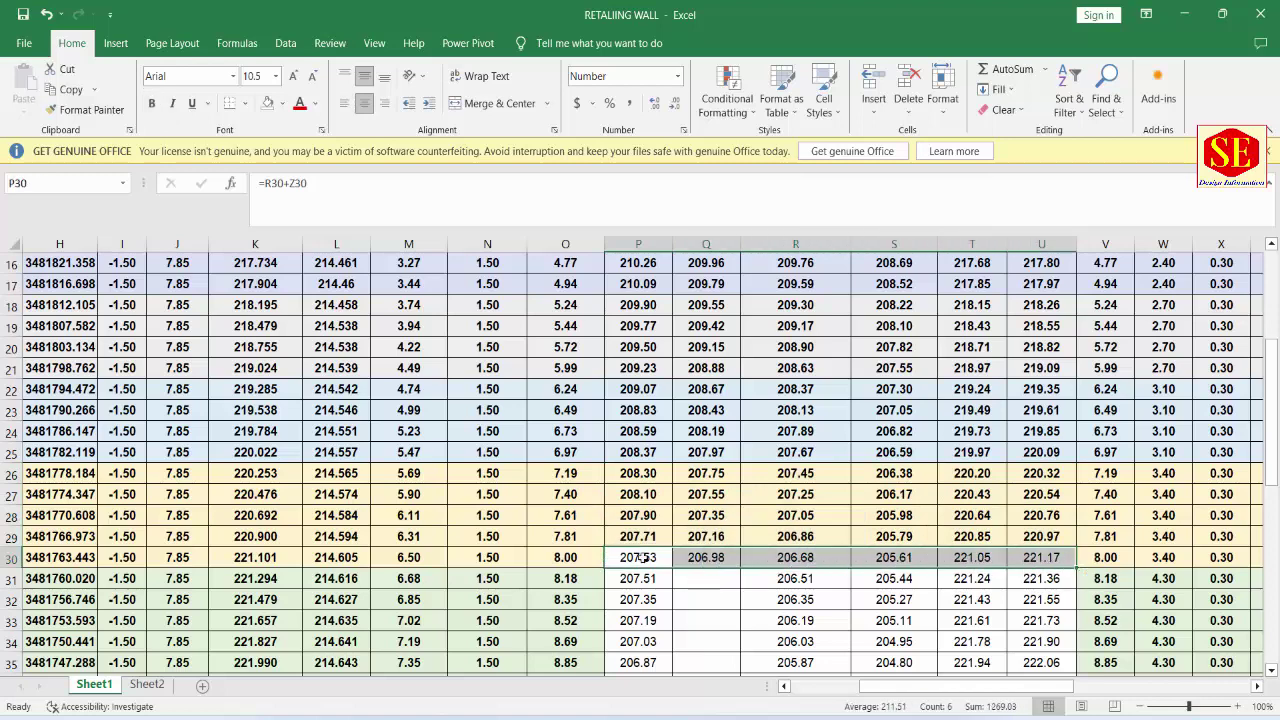
pyautogui.click(586, 564)
pyautogui.hotkey('alt', 'h')
pyautogui.press('f')
pyautogui.press('p')
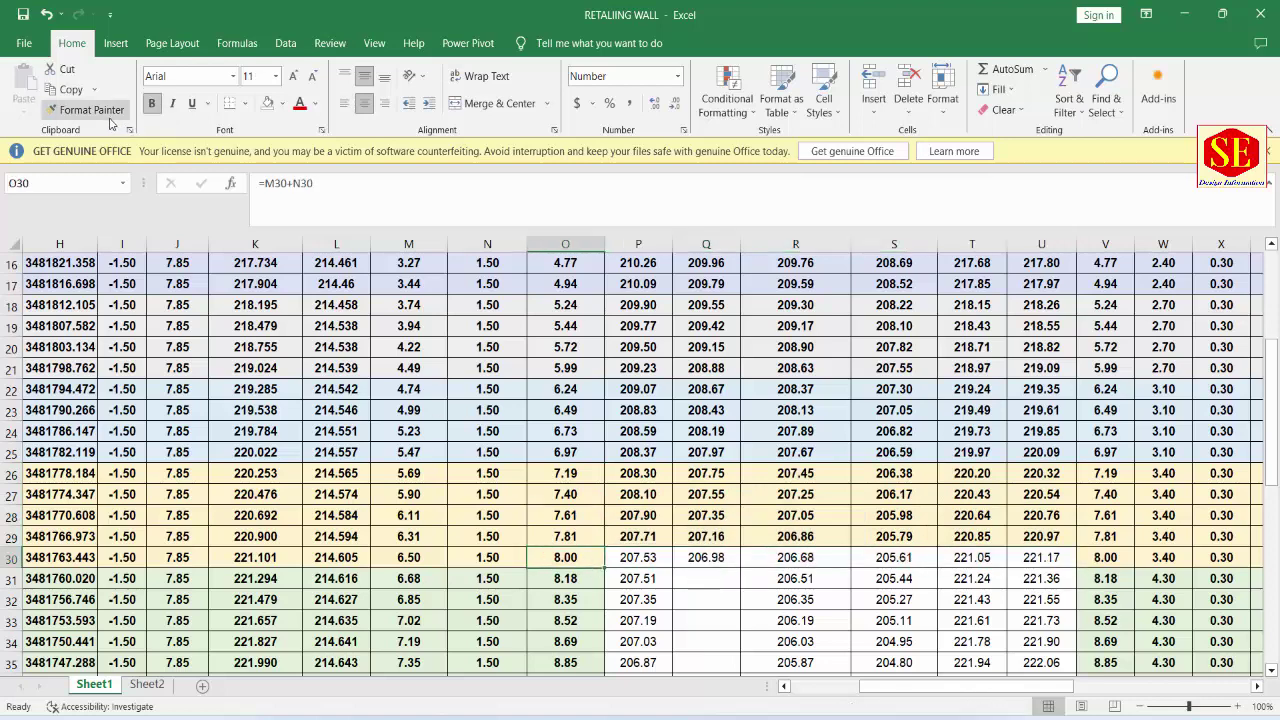
pyautogui.moveTo(622, 557); pyautogui.dragTo(1033, 557)
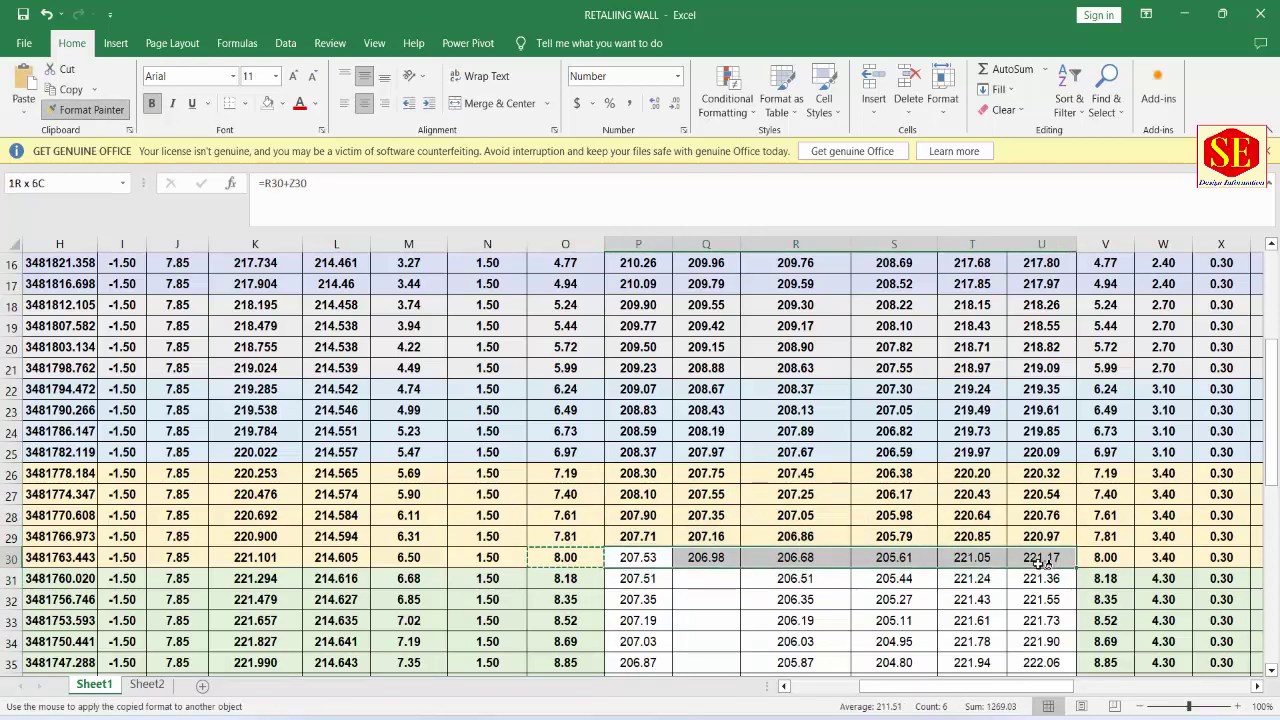
# Step: Paint the green band from O31 across P31 to U36
pyautogui.scroll(-2, 1033, 557)
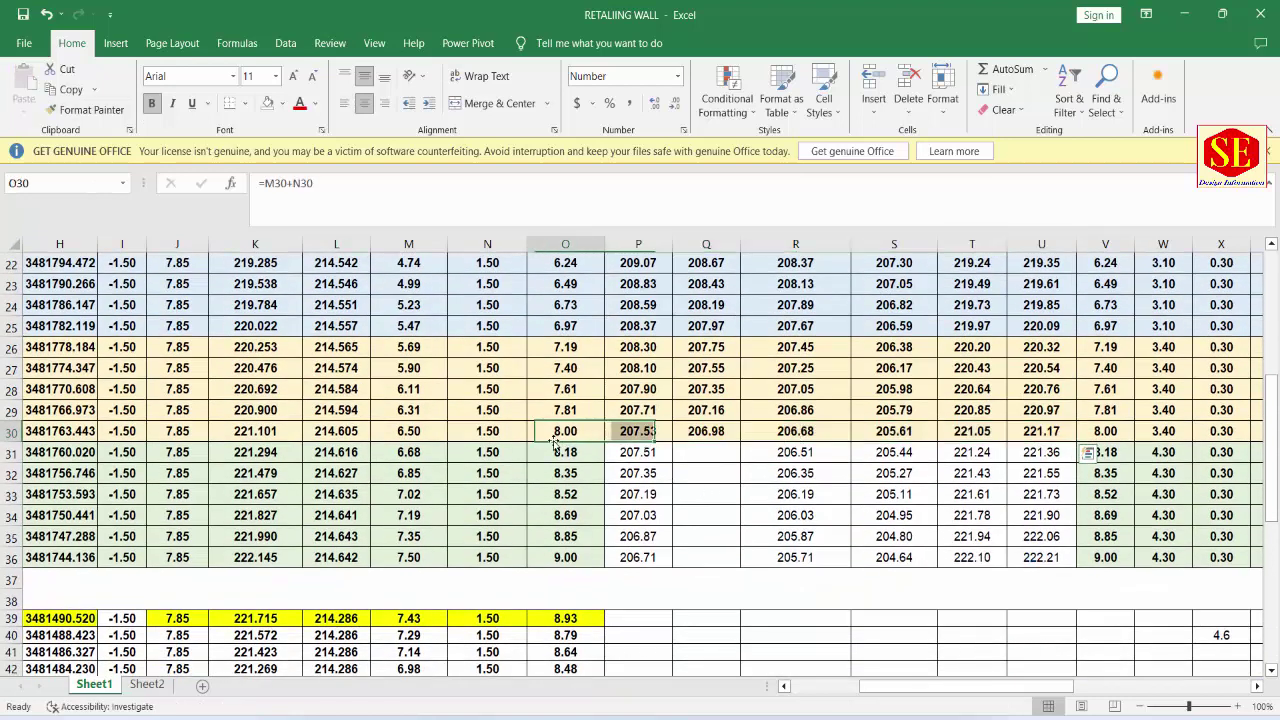
pyautogui.click(557, 452)
pyautogui.click(85, 110)
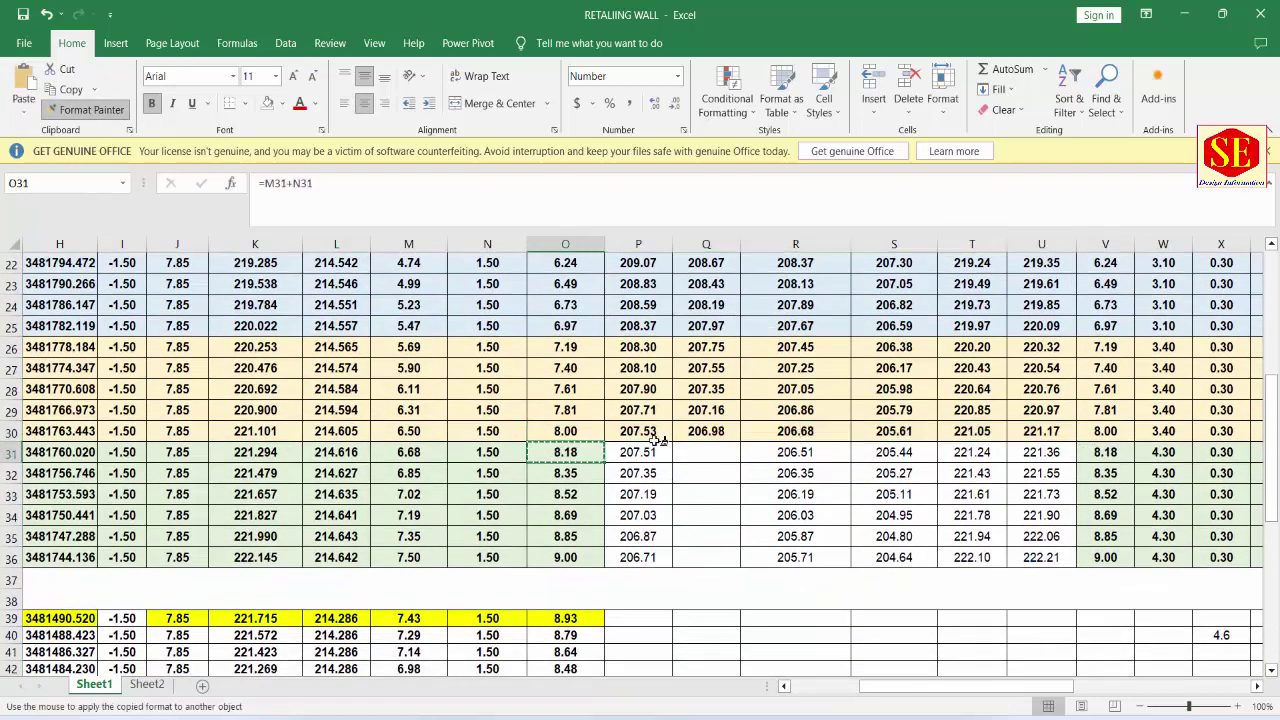
pyautogui.moveTo(638, 452)
pyautogui.mouseDown()
pyautogui.moveTo(860, 463)
pyautogui.moveTo(960, 452)
pyautogui.mouseUp()
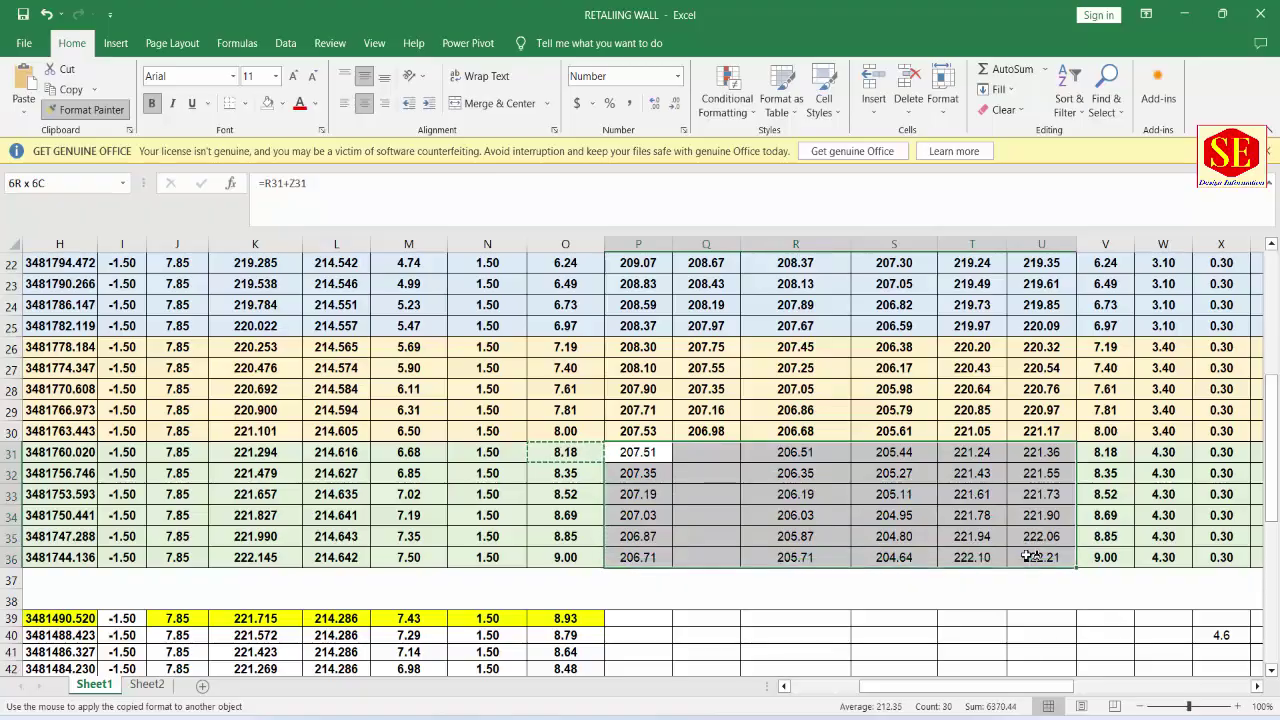
pyautogui.keyDown('ctrl'); pyautogui.scroll(-2, 960, 452); pyautogui.keyUp('ctrl')
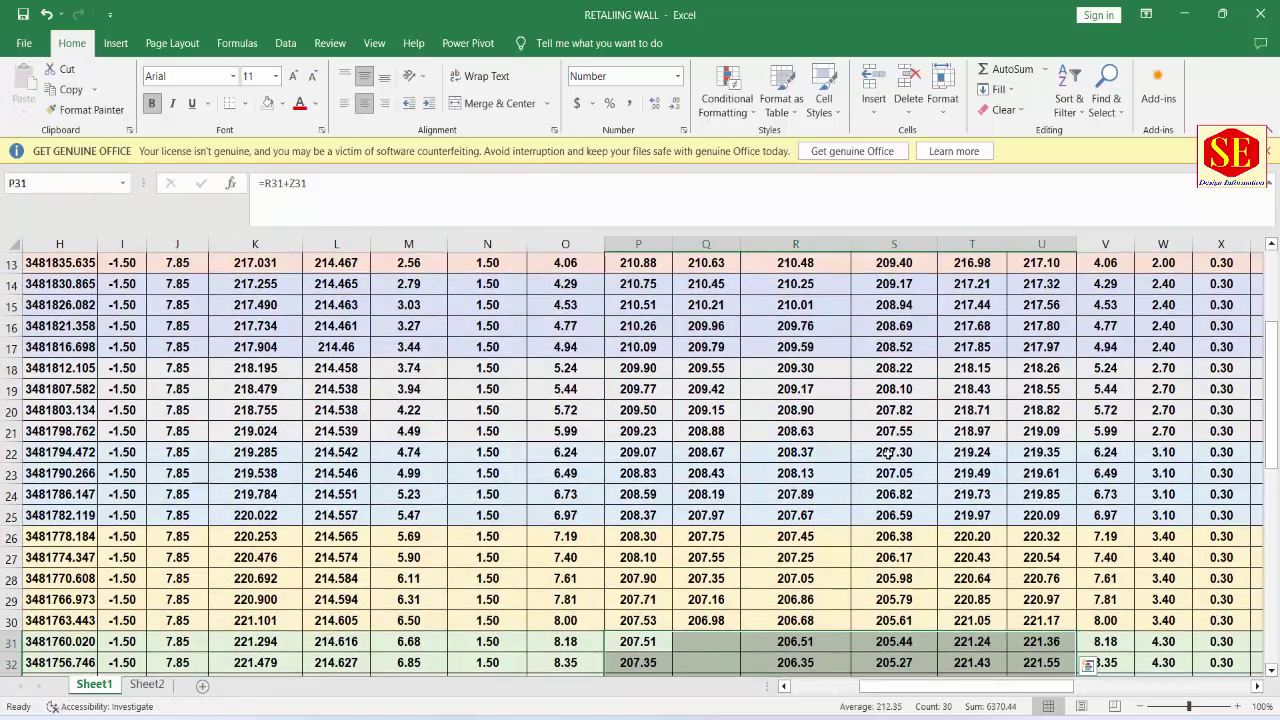
pyautogui.scroll(3, 888, 453)
pyautogui.scroll(3, 880, 420)
pyautogui.keyDown('ctrl'); pyautogui.scroll(-2, 870, 380); pyautogui.keyUp('ctrl')
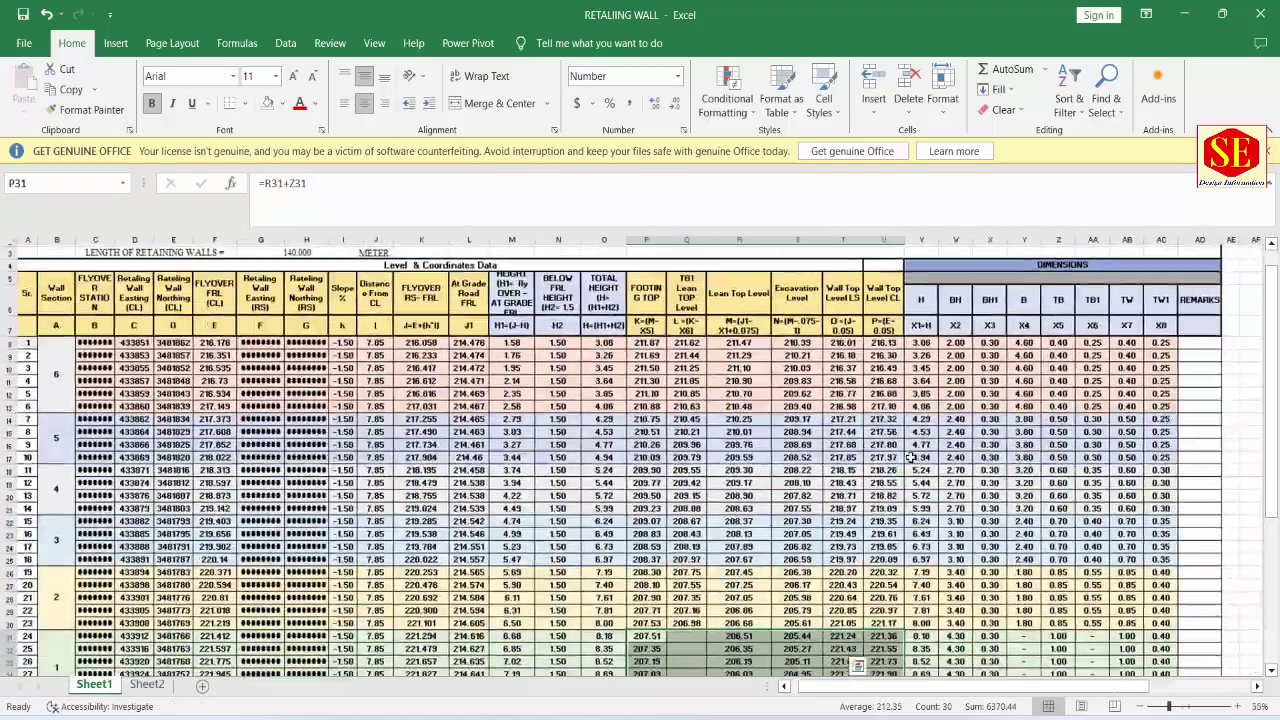
pyautogui.click(605, 477)
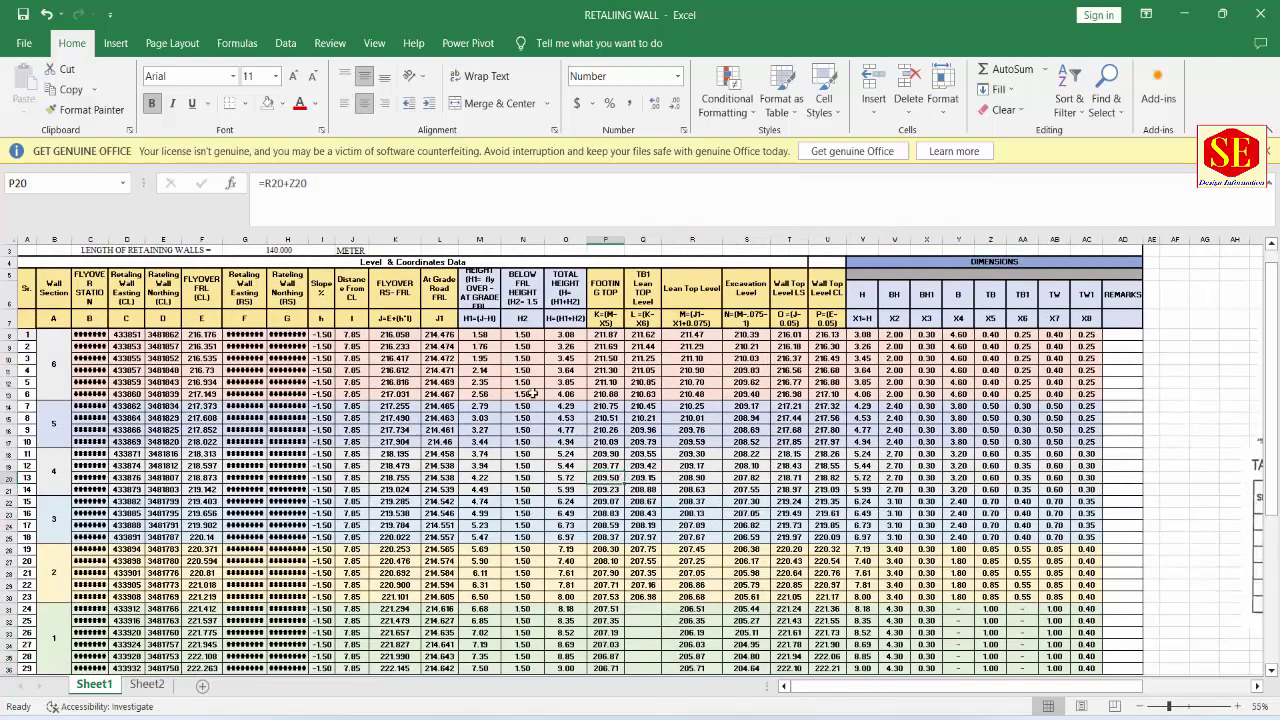
pyautogui.keyDown('ctrl'); pyautogui.scroll(2, 534, 393); pyautogui.keyUp('ctrl')
pyautogui.keyDown('ctrl'); pyautogui.scroll(1, 534, 393); pyautogui.keyUp('ctrl')
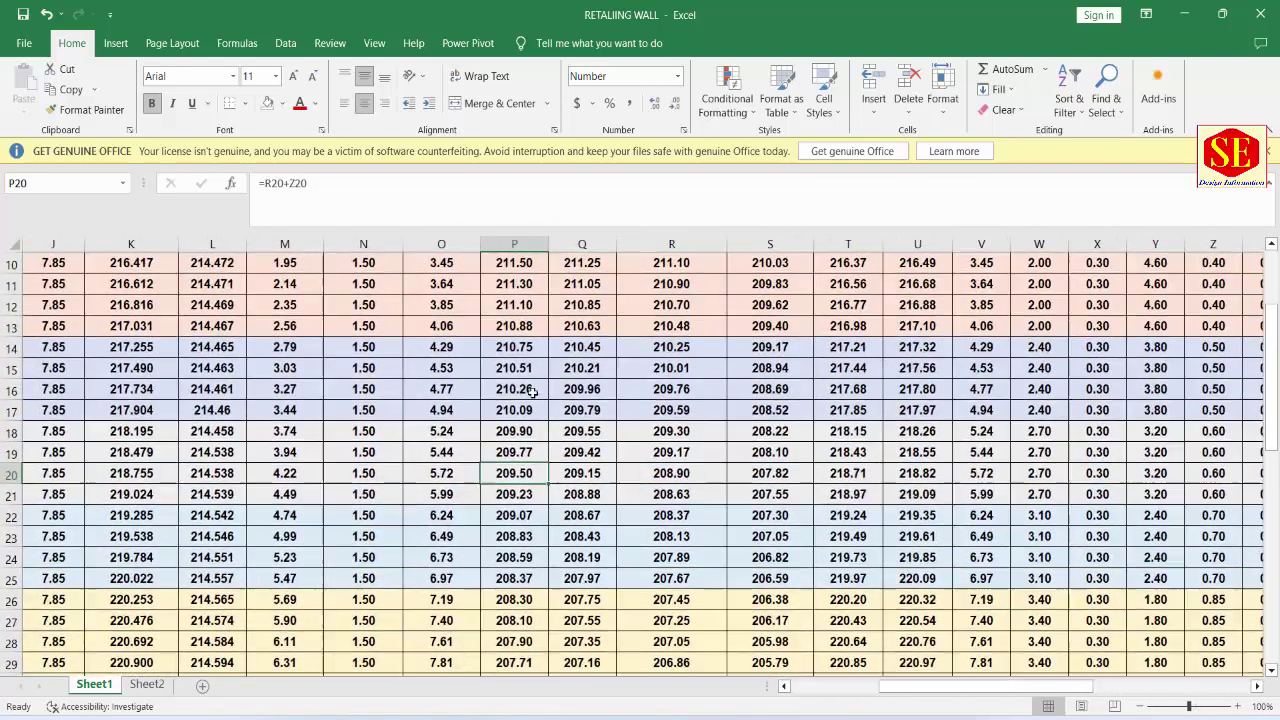
pyautogui.scroll(-2, 610, 504)
pyautogui.scroll(-4, 623, 517)
pyautogui.scroll(-1, 455, 556)
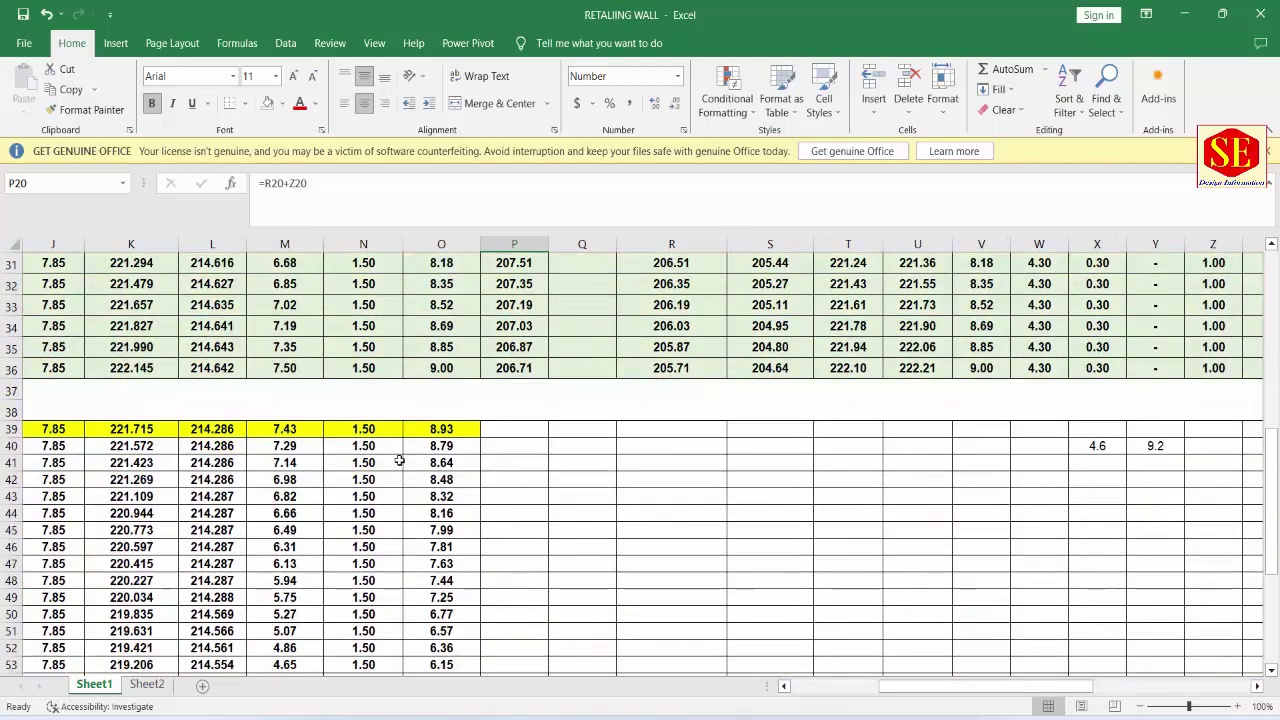
pyautogui.scroll(4, 610, 514)
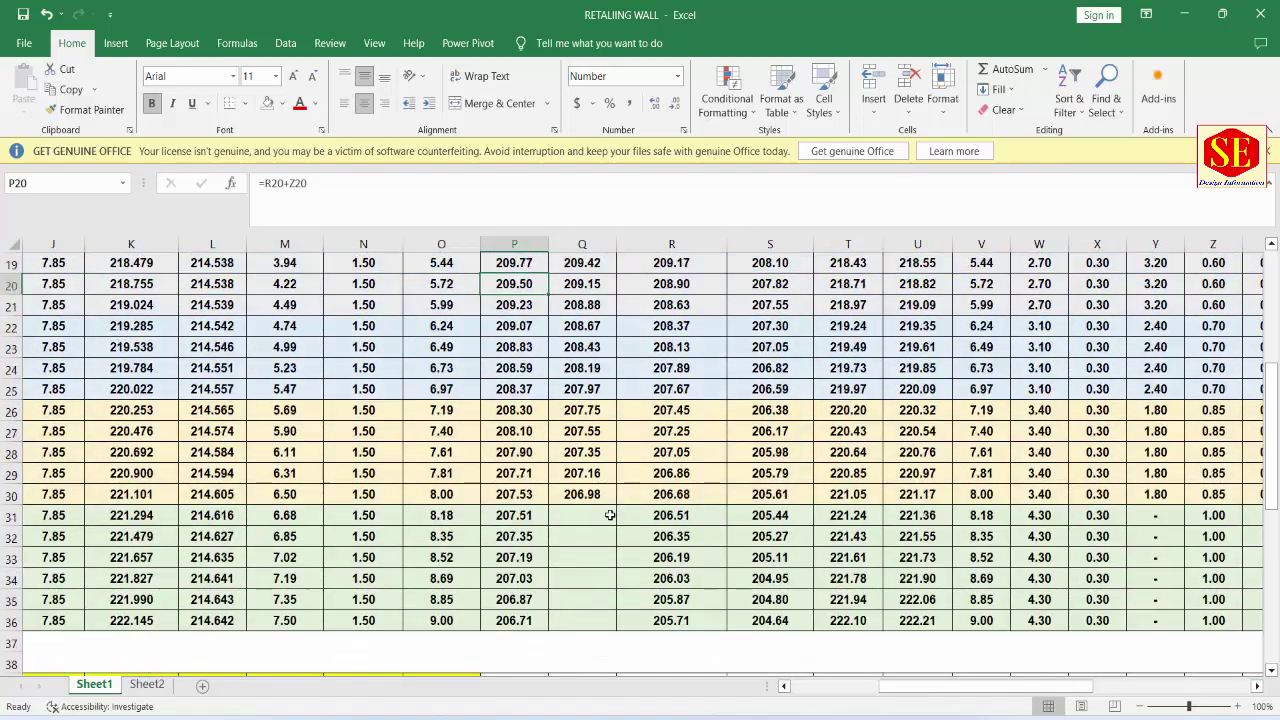
pyautogui.scroll(6, 621, 514)
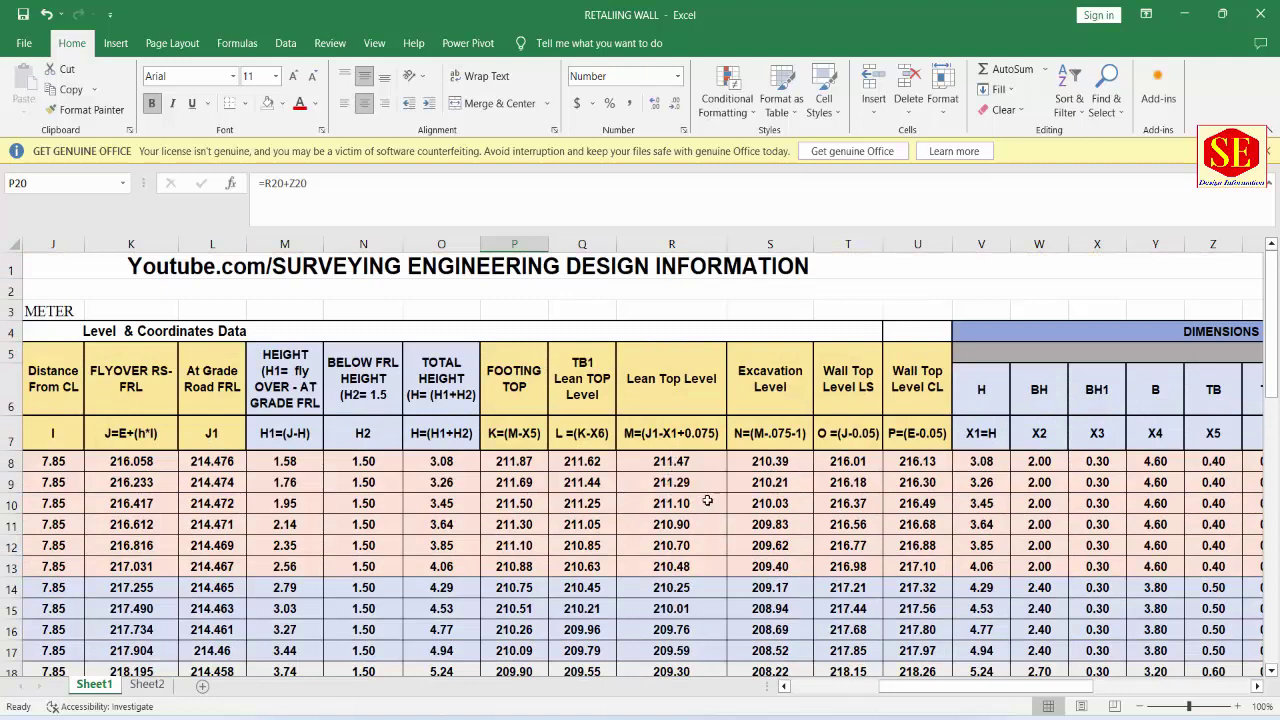
pyautogui.moveTo(682, 462); pyautogui.dragTo(682, 567)
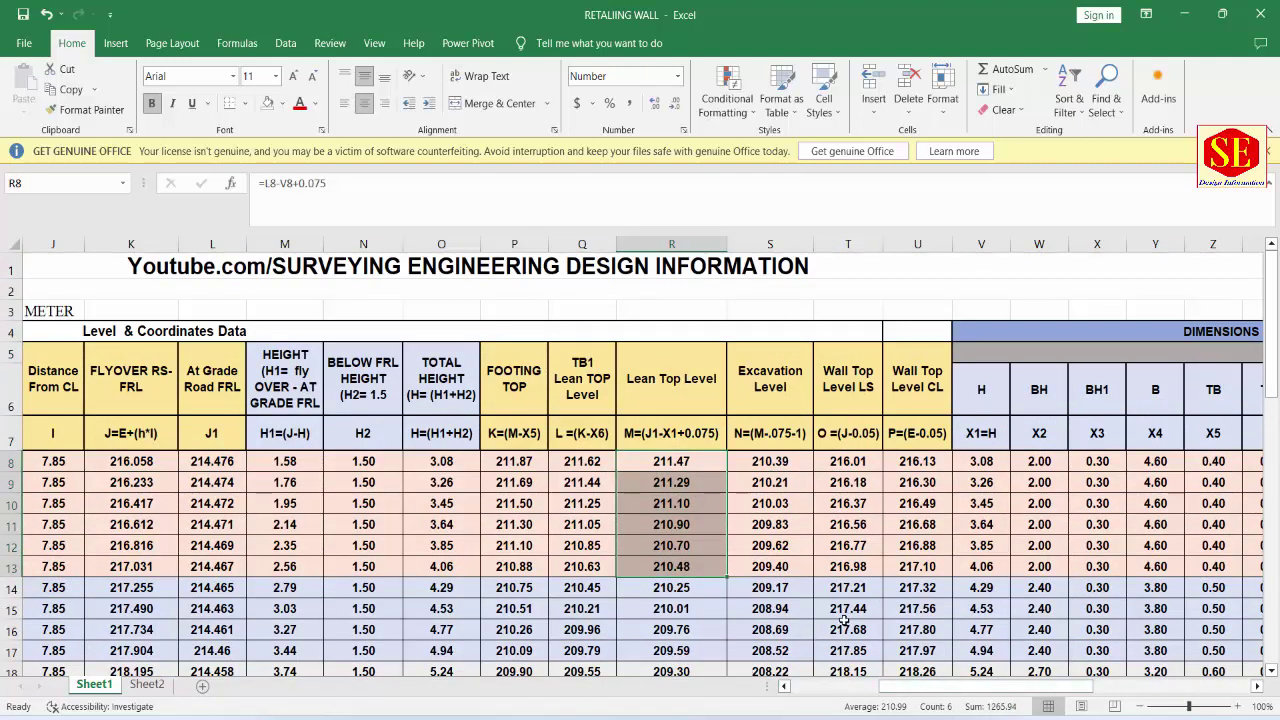
pyautogui.scroll(-4, 845, 620)
pyautogui.scroll(-2, 845, 620)
pyautogui.scroll(-2, 845, 620)
pyautogui.scroll(-3, 840, 616)
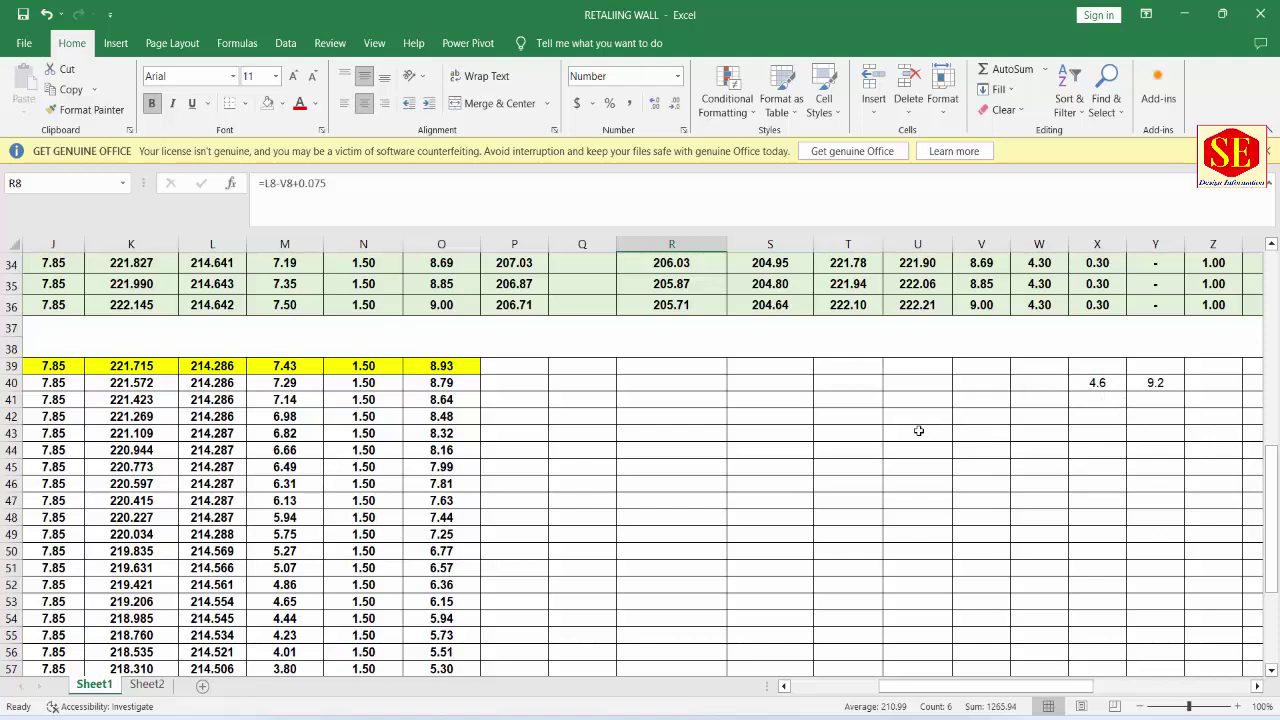
pyautogui.scroll(3, 918, 470)
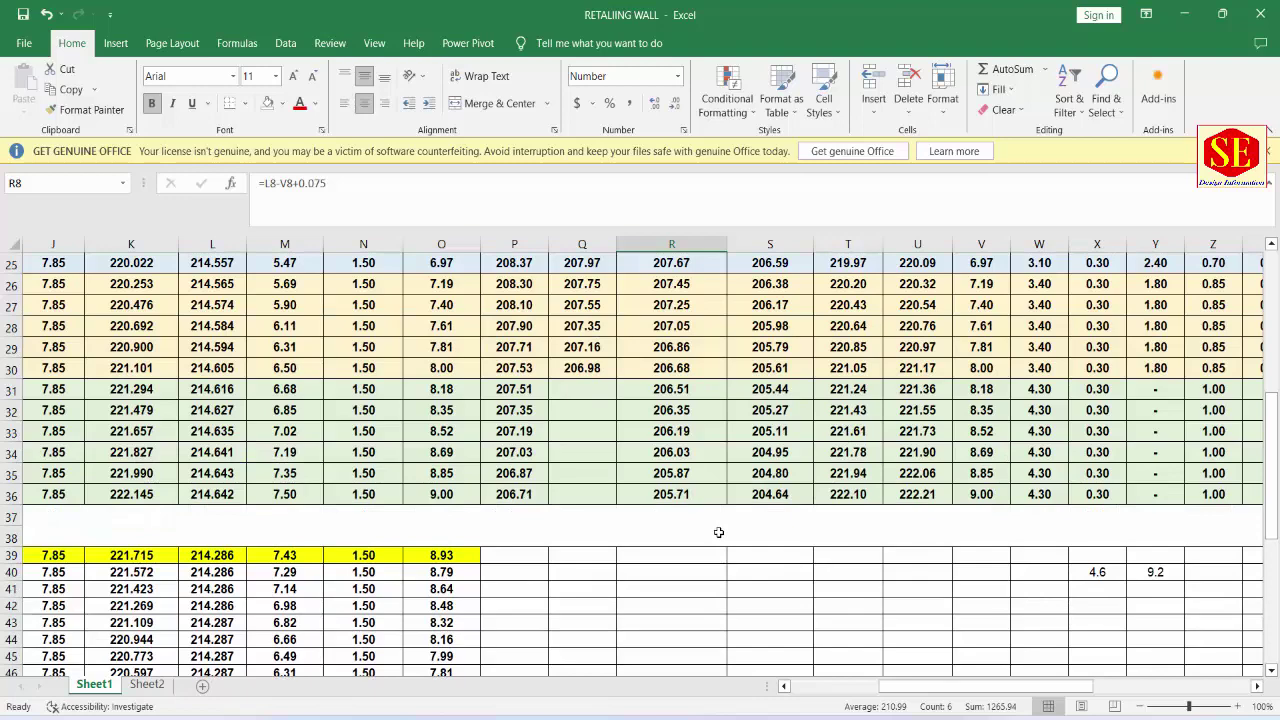
pyautogui.scroll(-2, 718, 532)
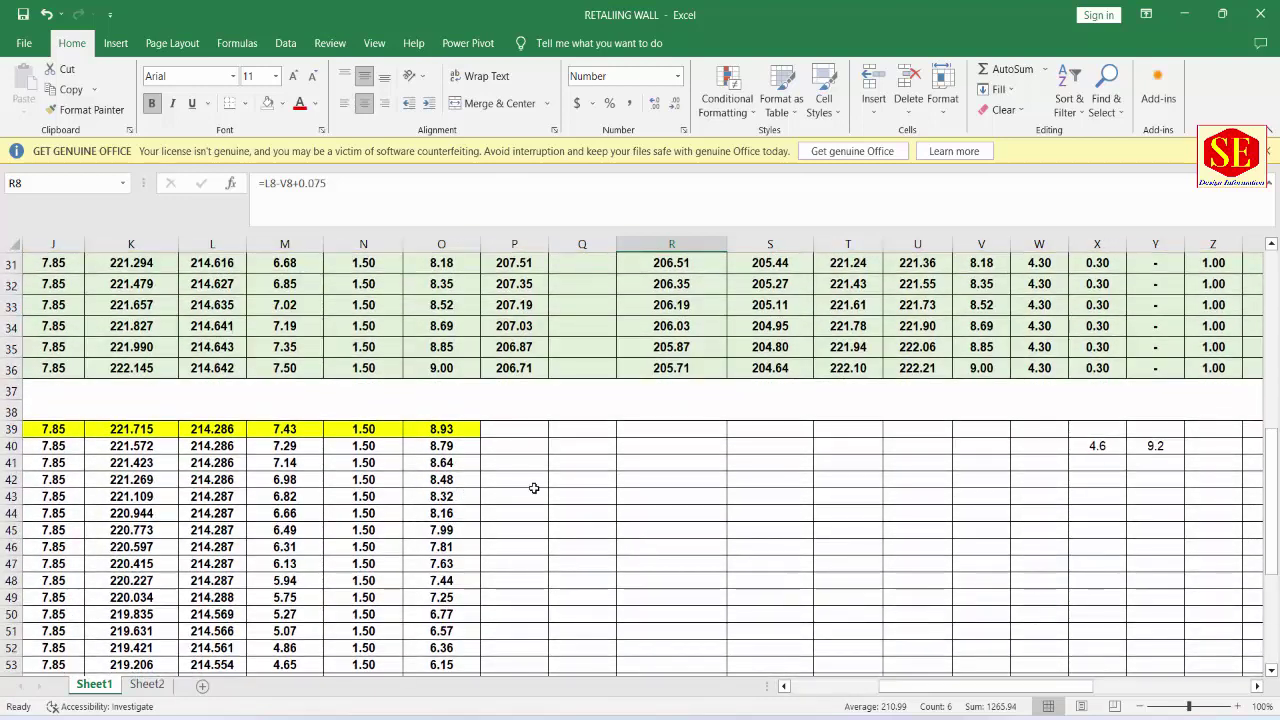
pyautogui.moveTo(897, 690); pyautogui.dragTo(790, 690)
pyautogui.scroll(9, 432, 492)
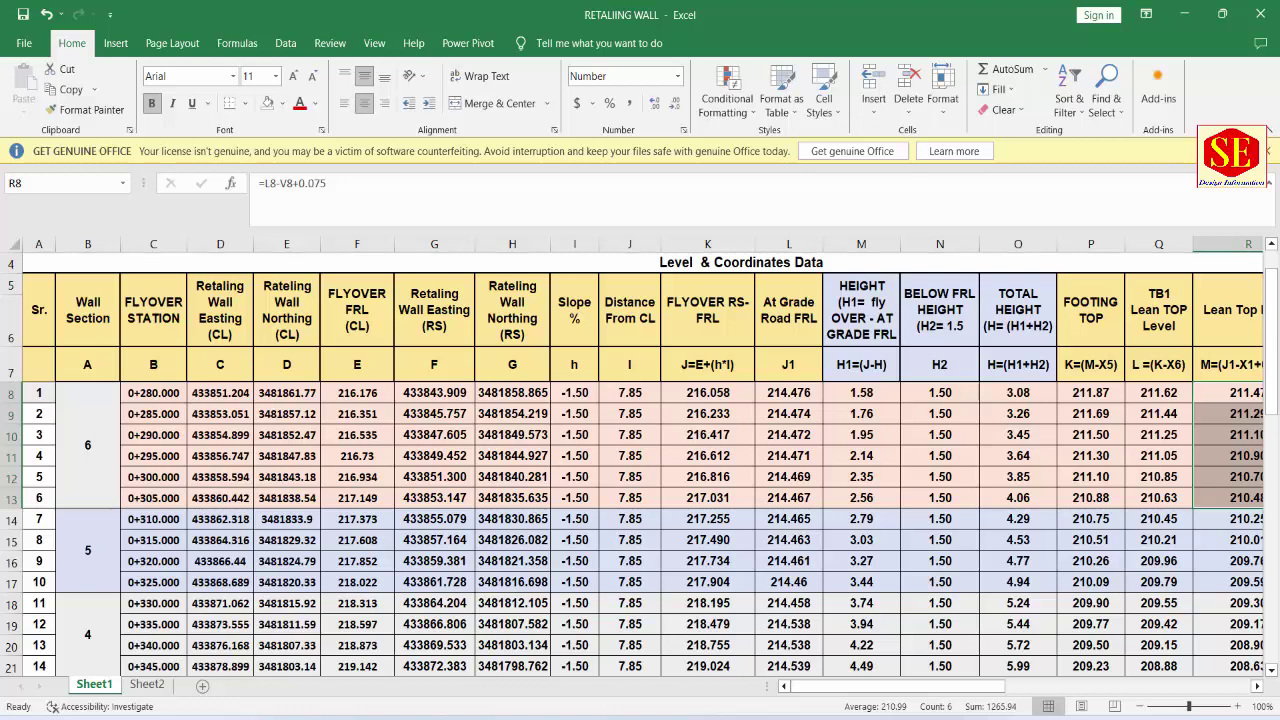
pyautogui.click(850, 692)
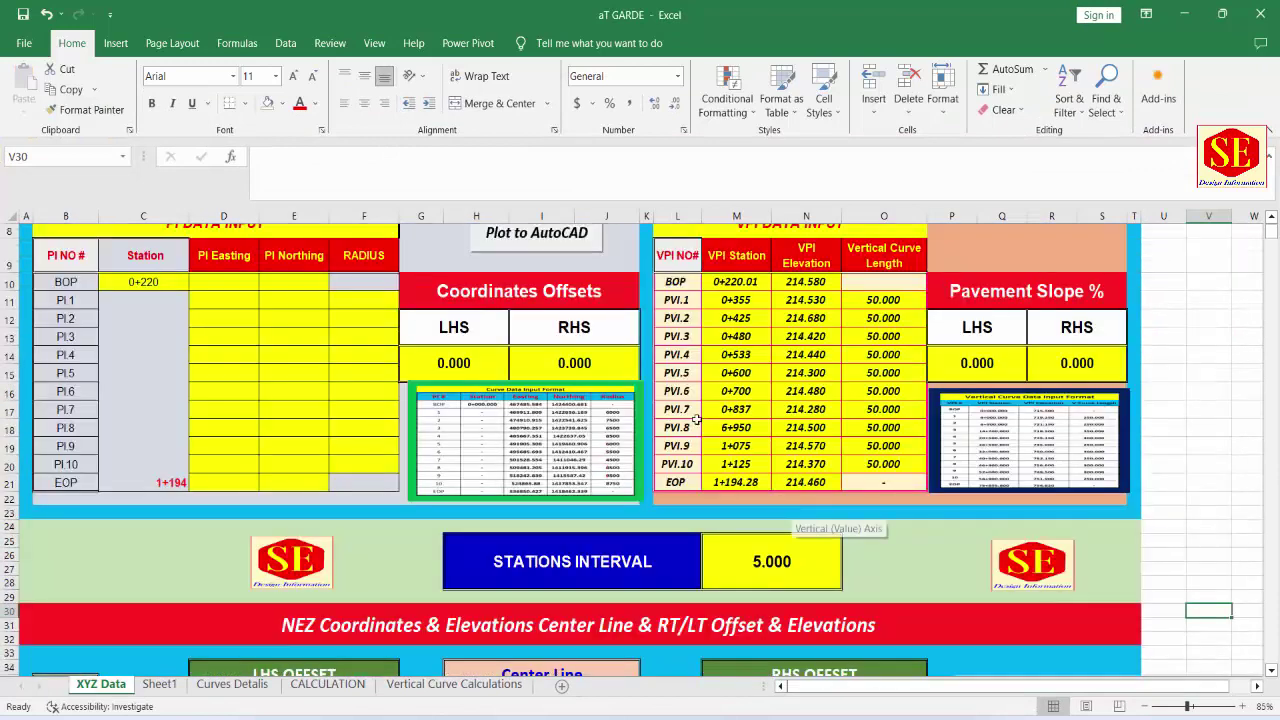
pyautogui.scroll(3, 695, 420)
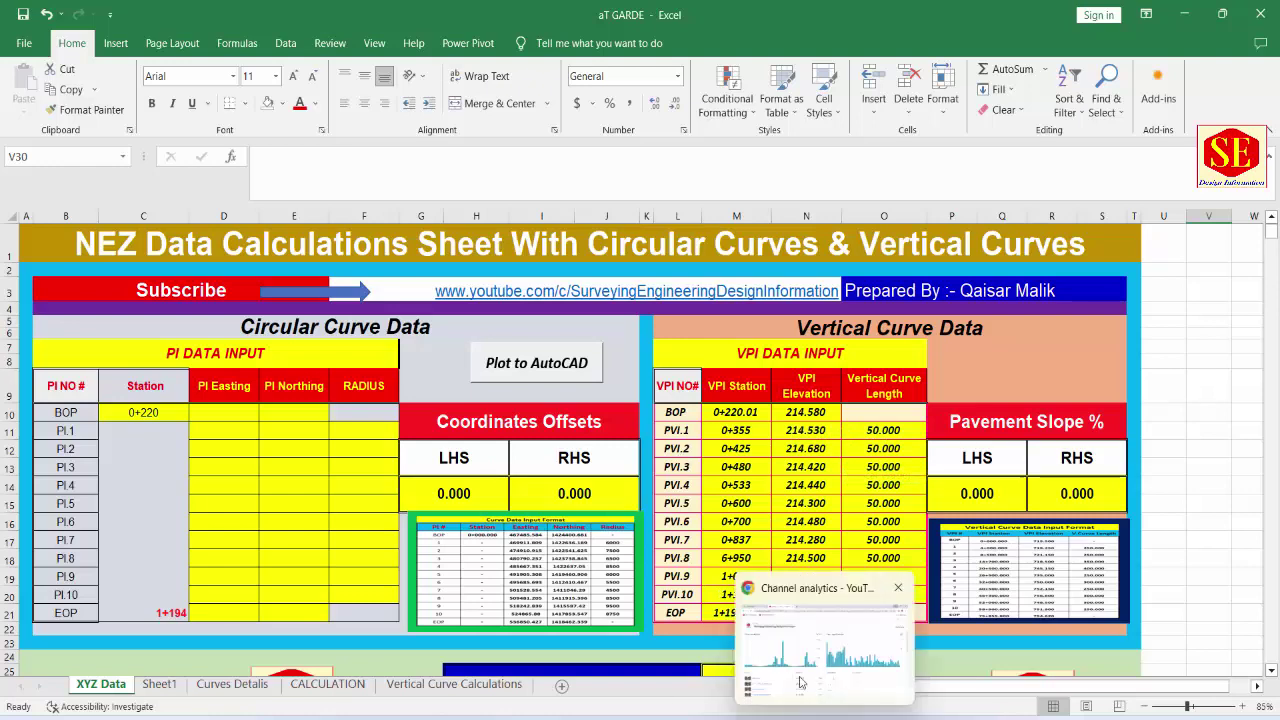
pyautogui.click(590, 665)
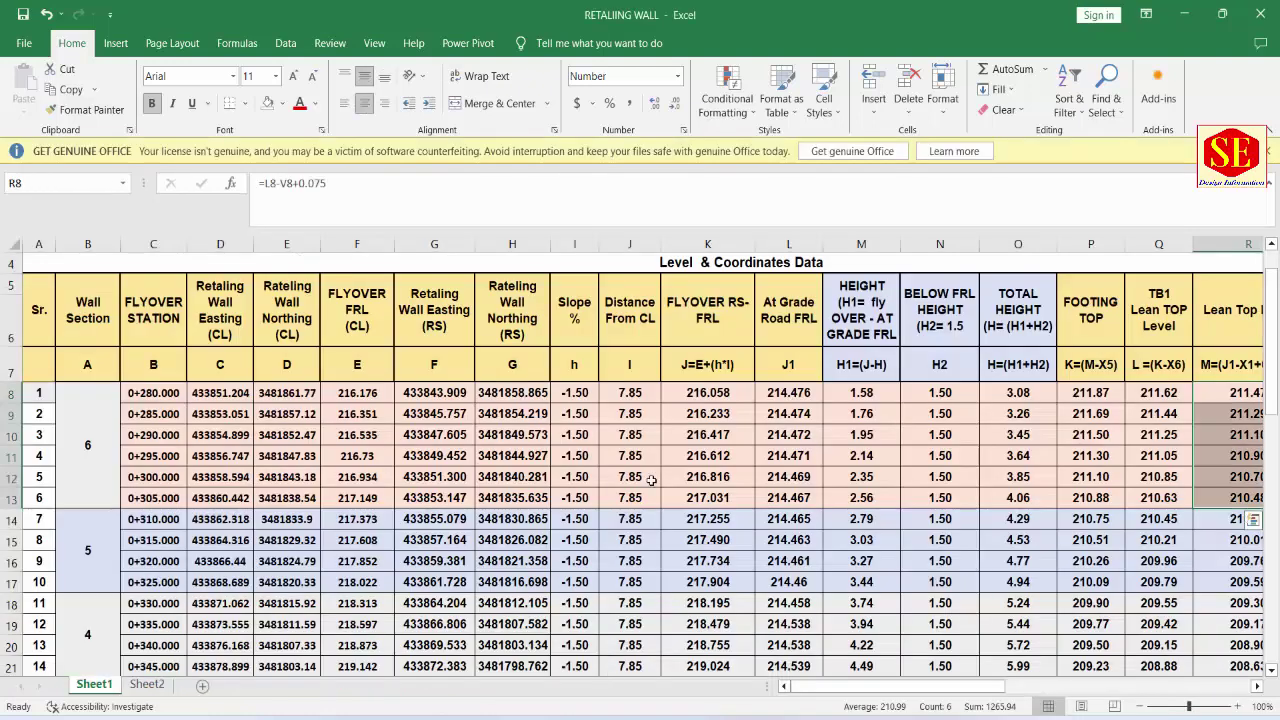
pyautogui.click(680, 398)
pyautogui.scroll(1, 829, 435)
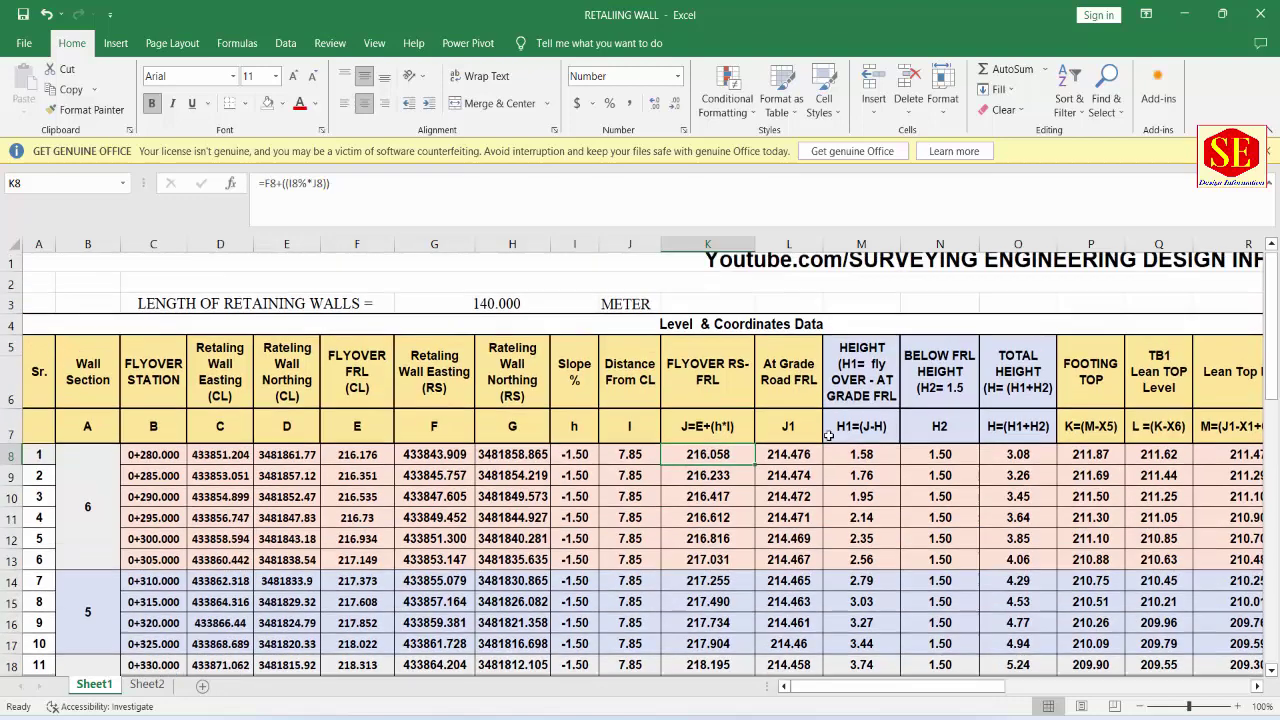
# Step: Look through the reference PDFs: 1, 2, at grade1, at grade2, typical section, and wall section
pyautogui.moveTo(697, 714)
pyautogui.click(675, 645)
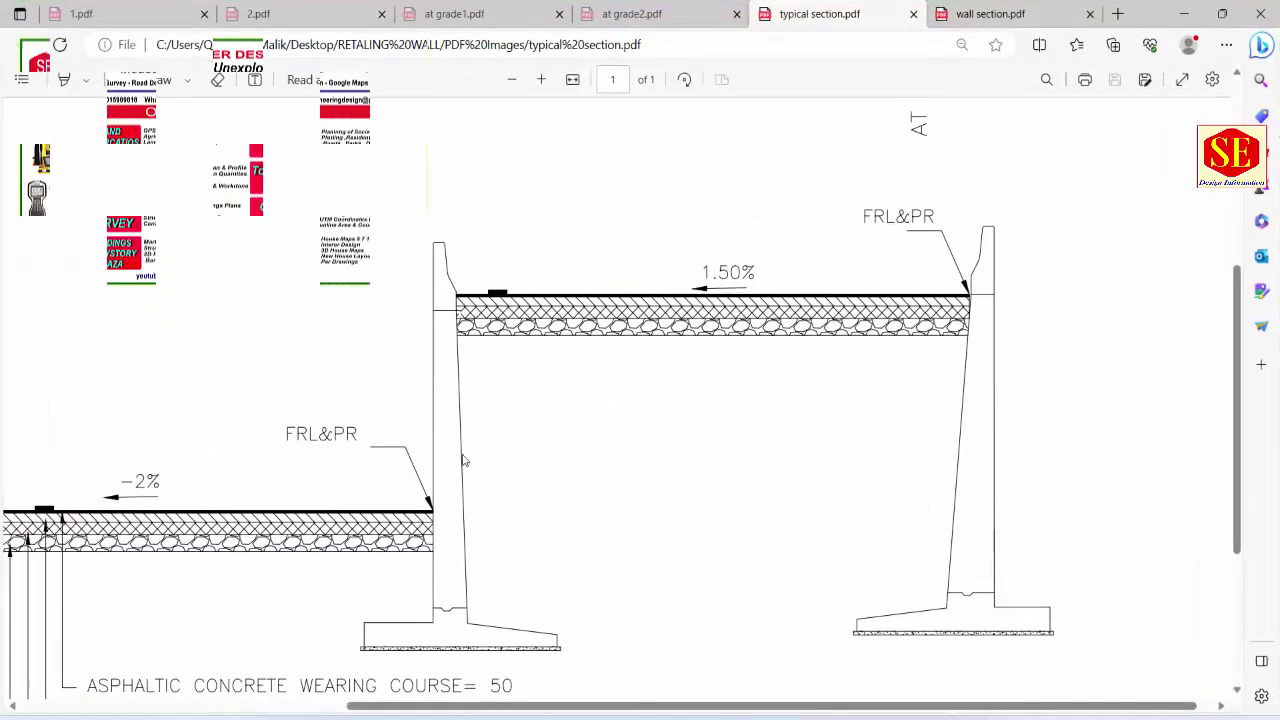
pyautogui.click(80, 14)
pyautogui.click(390, 20)
pyautogui.click(430, 18)
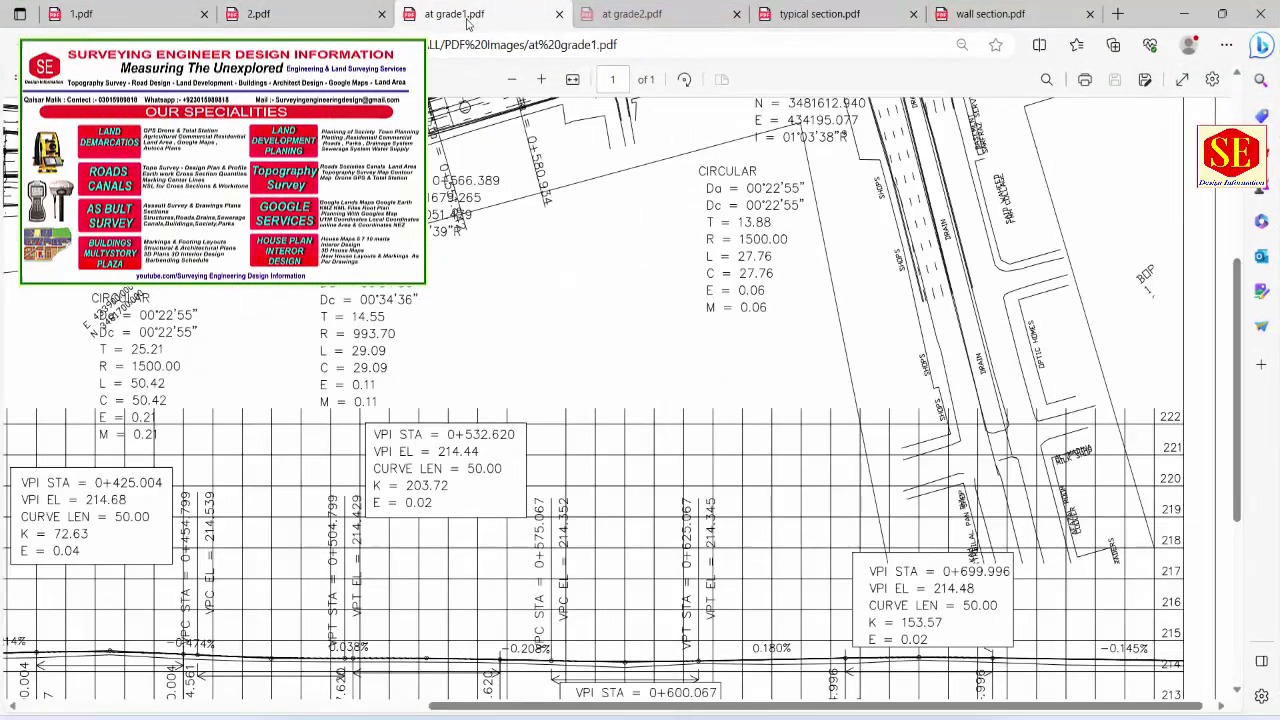
pyautogui.click(657, 20)
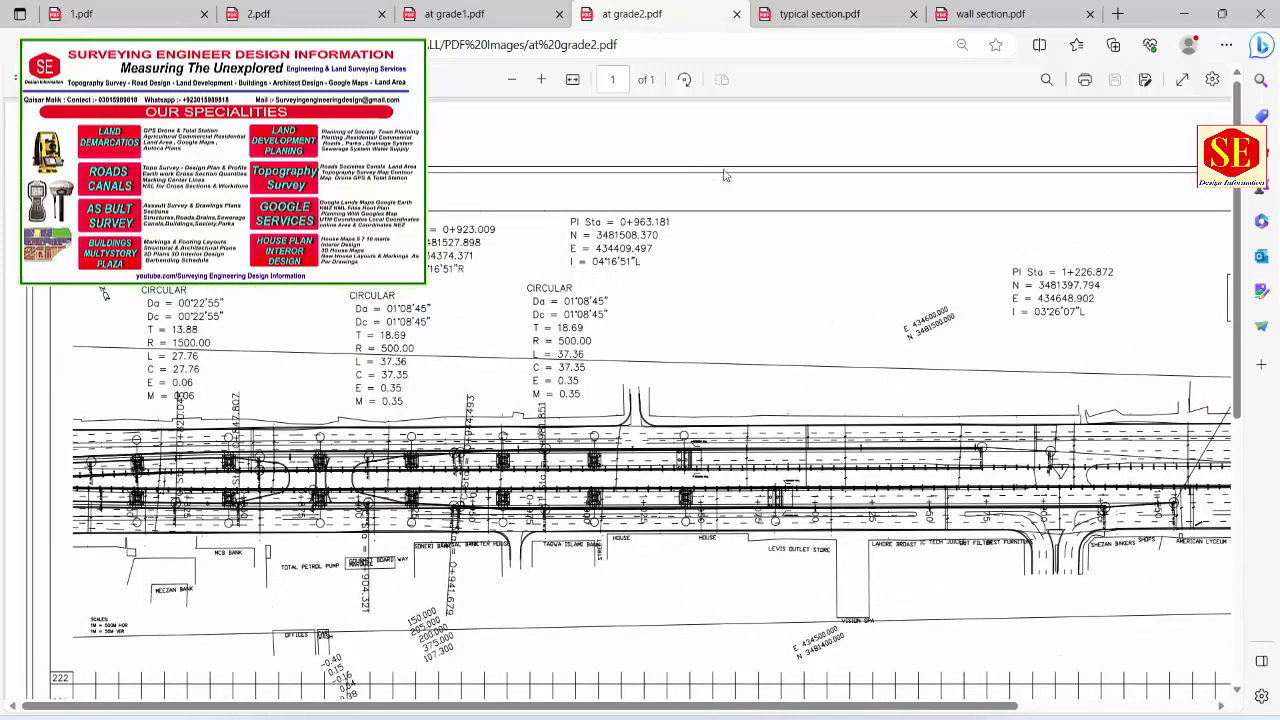
pyautogui.click(815, 16)
pyautogui.click(990, 22)
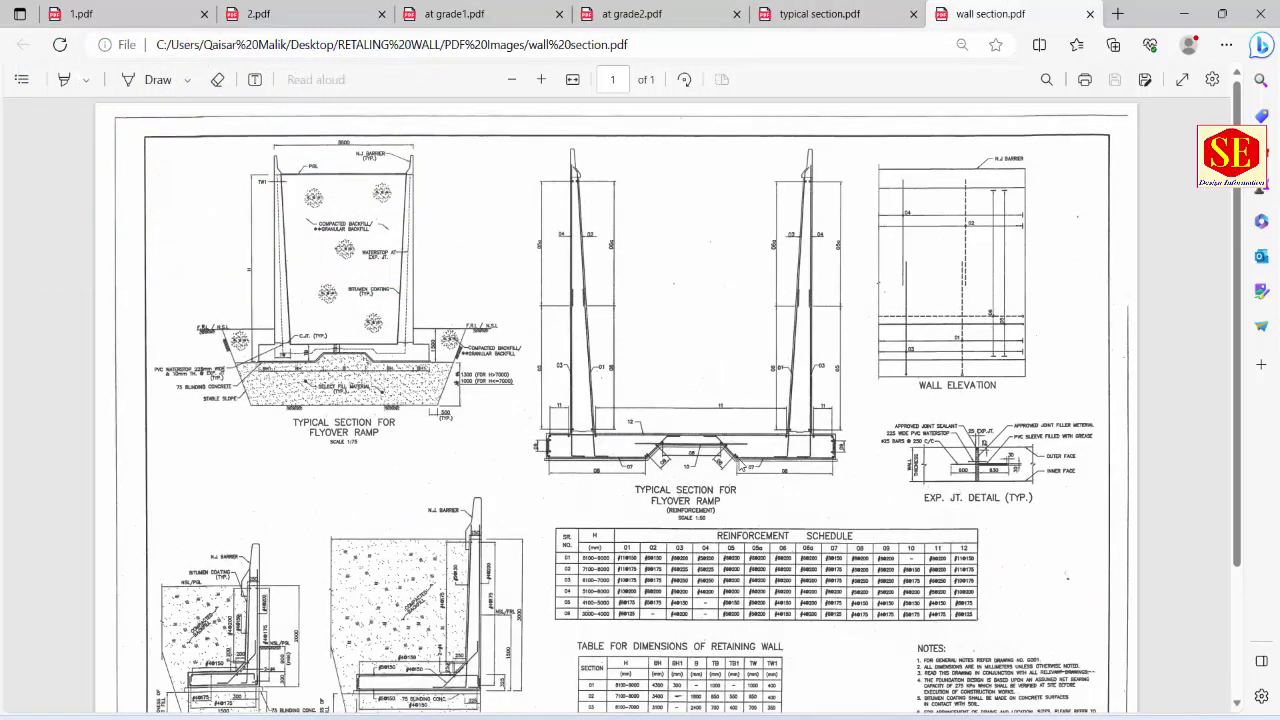
# Step: Return to the spreadsheet and autofit Northing columns G and H to show values like 3481858.865
pyautogui.click(1260, 14)
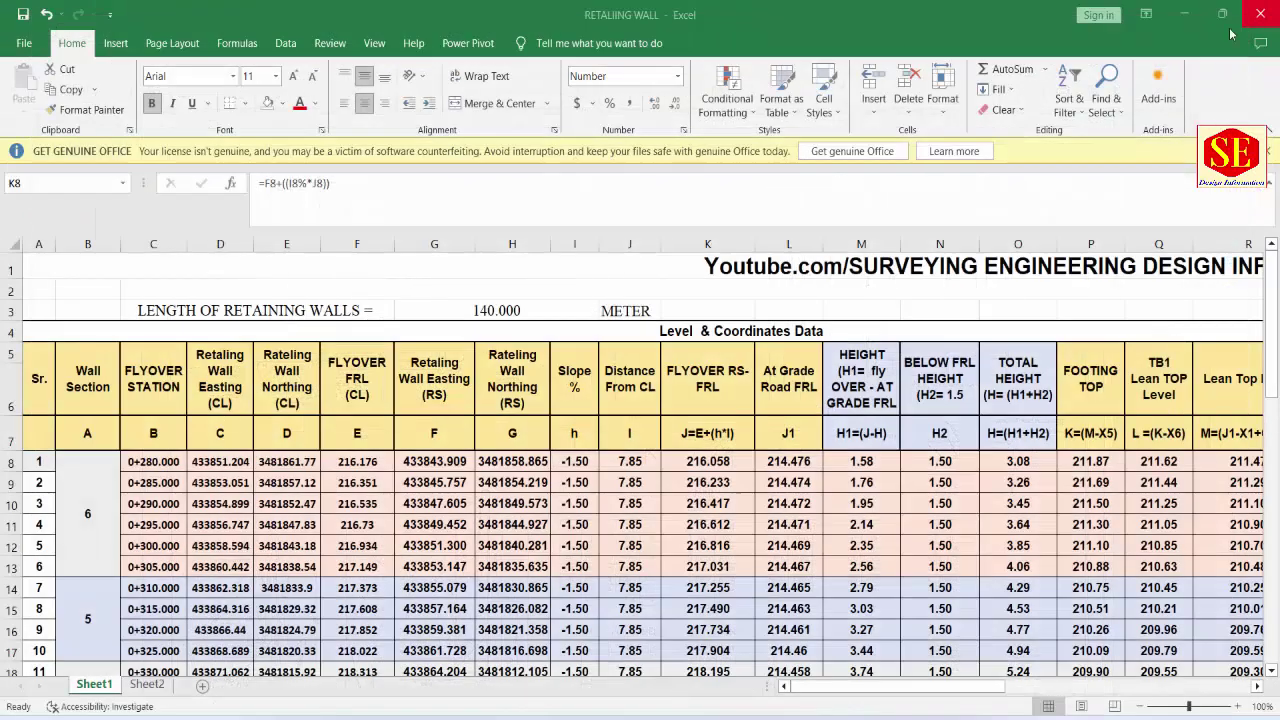
pyautogui.scroll(-1, 767, 488)
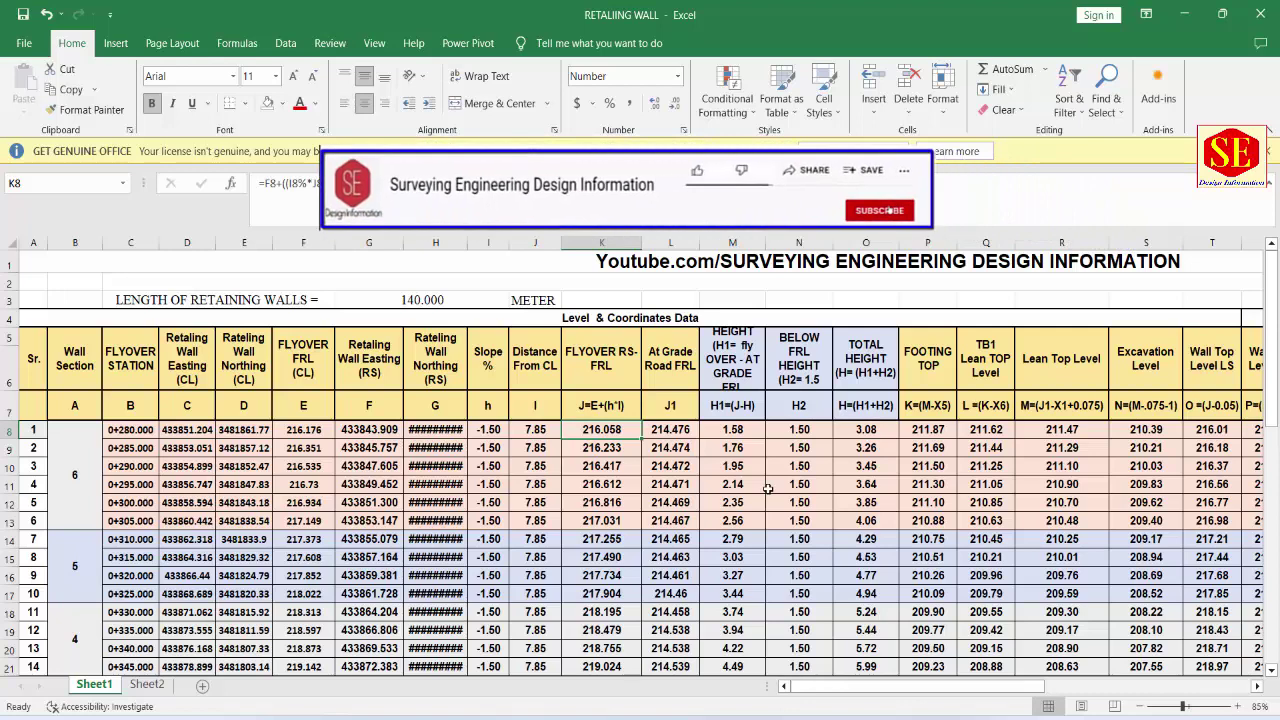
pyautogui.doubleClick(466, 242)
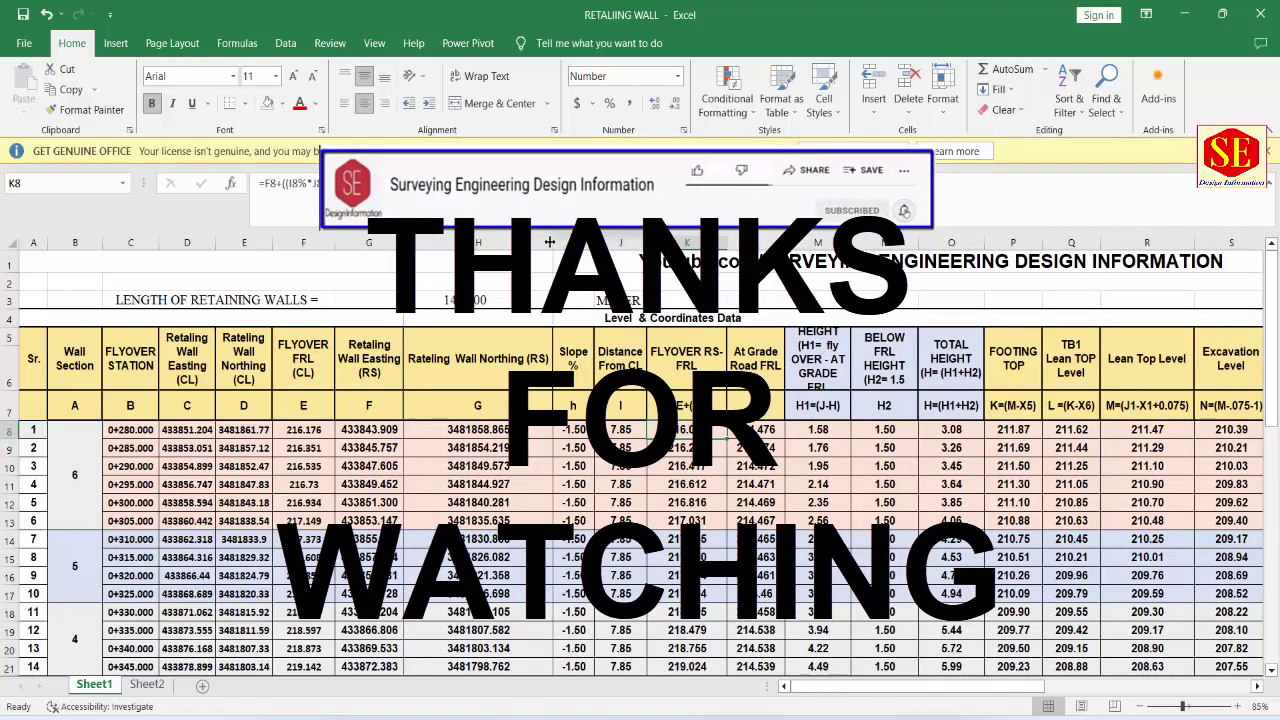
pyautogui.doubleClick(552, 242)
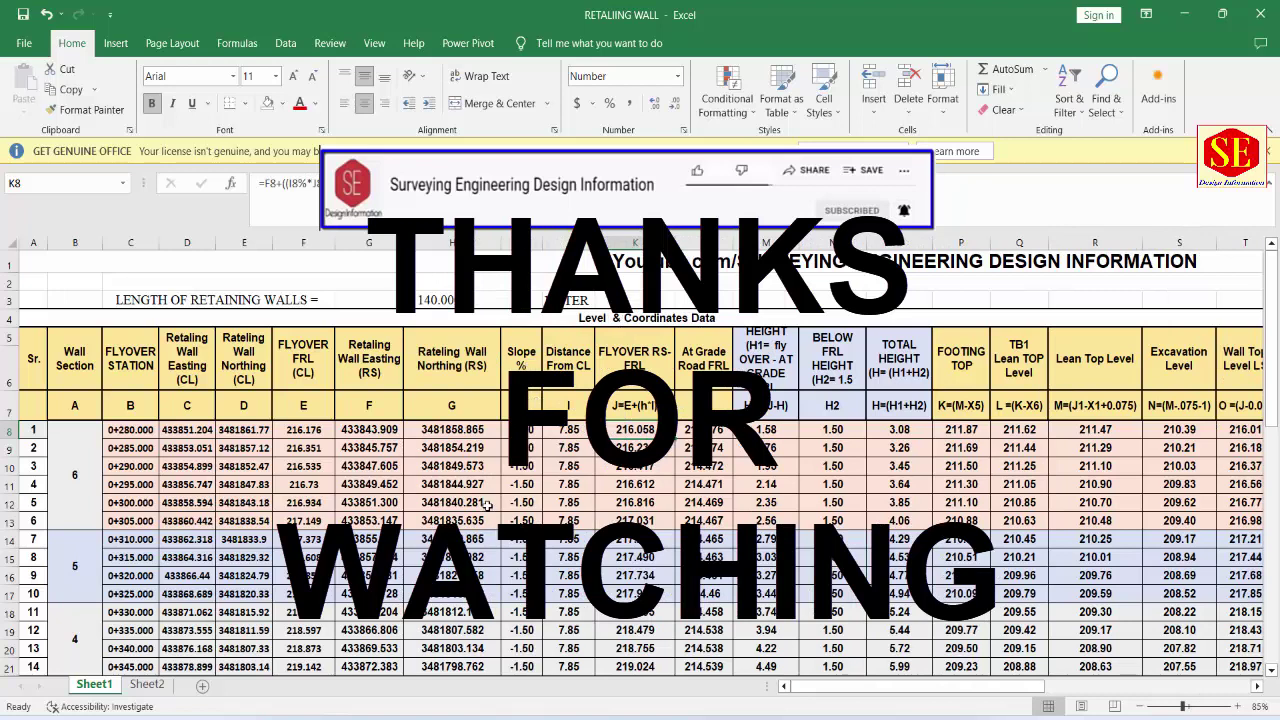